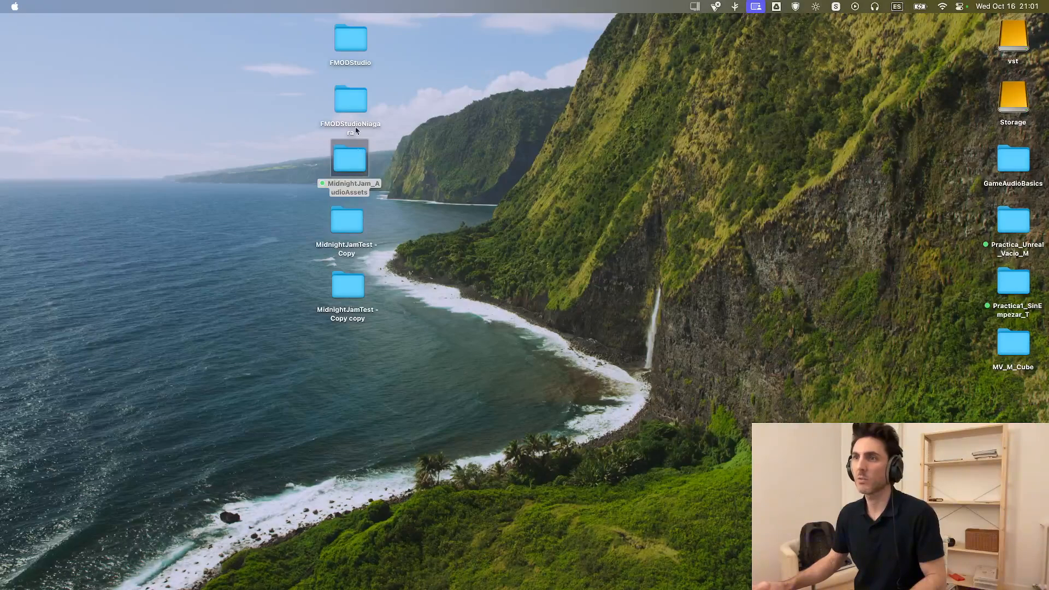
Open the MidnightJam_AudioAssets folder from the desktop and play a preview of Test_Sine_C3.wav.
{"action": "double_click", "coordinate": [355, 158]}
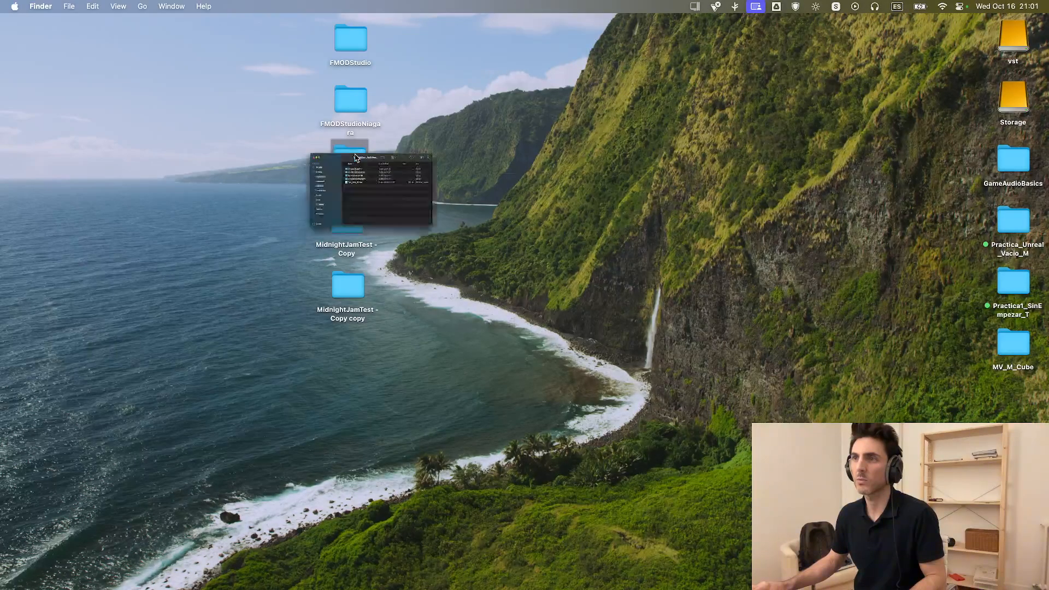
{"action": "left_click", "coordinate": [326, 300]}
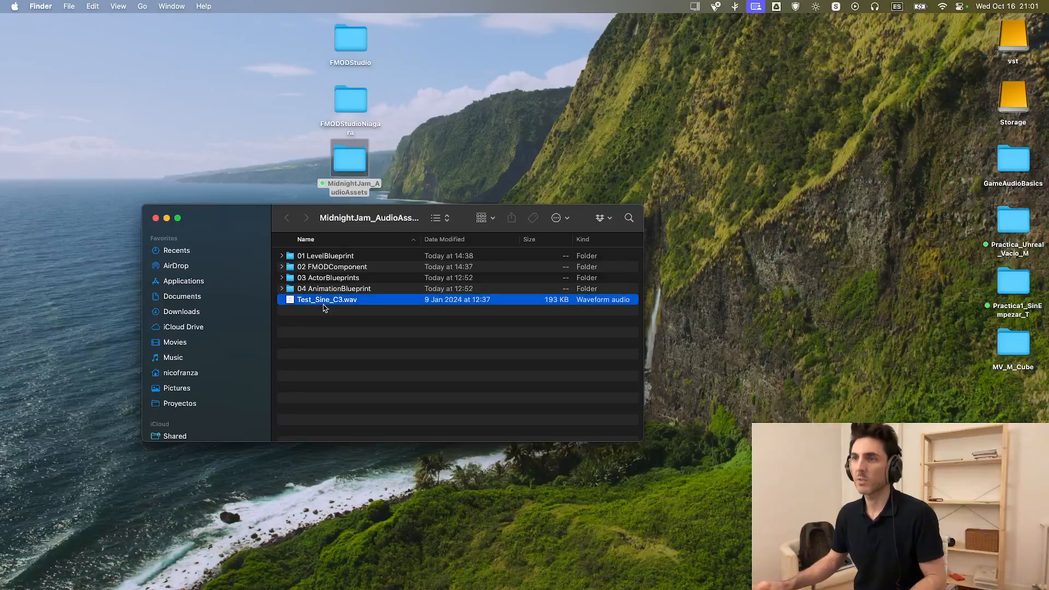
{"action": "key", "text": "space"}
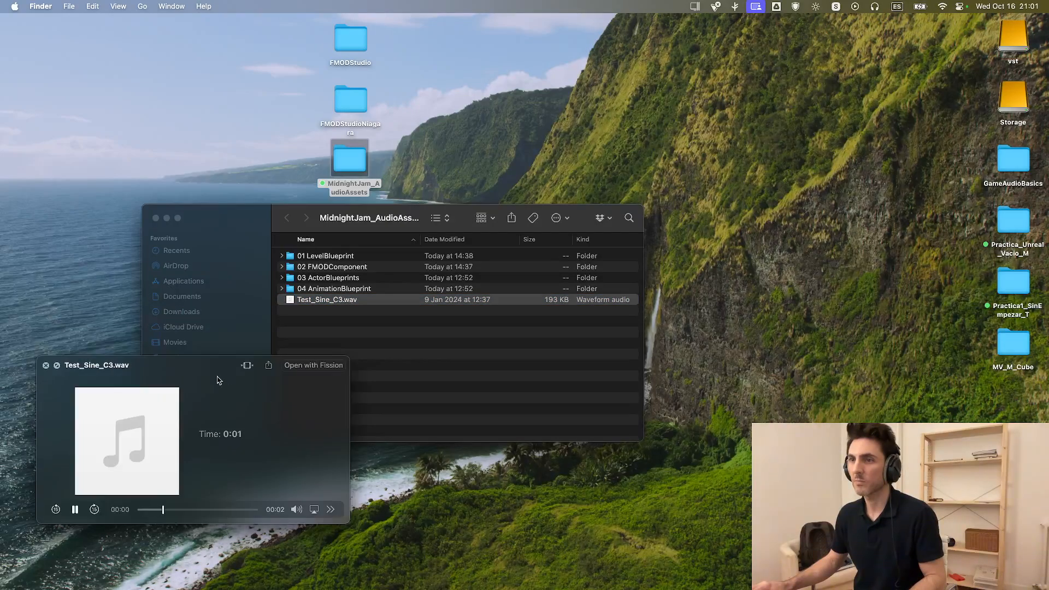
{"action": "key", "text": "space"}
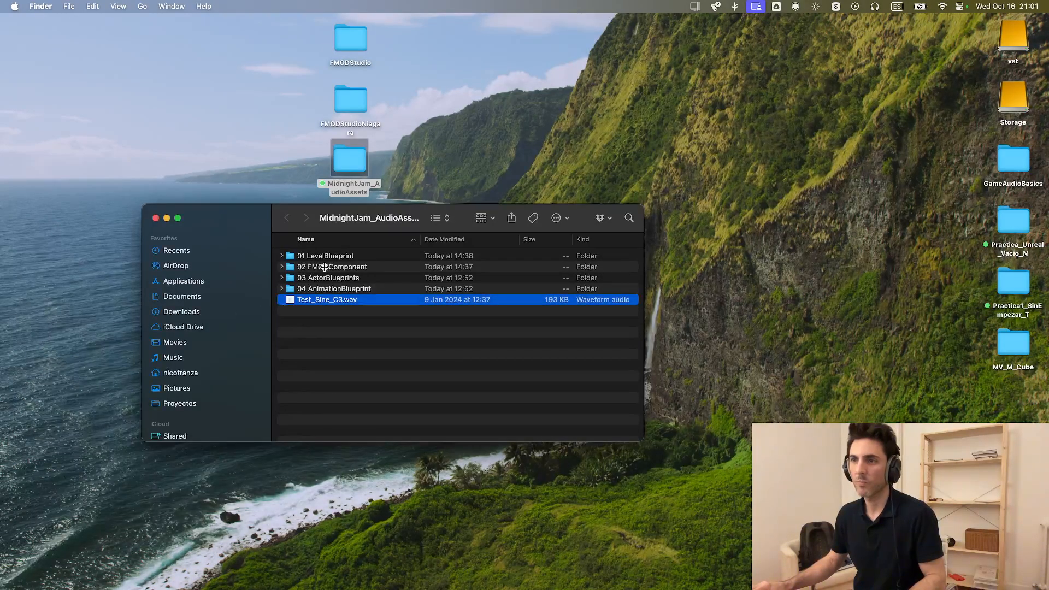
{"action": "left_click_drag", "start_coordinate": [391, 220], "coordinate": [401, 160]}
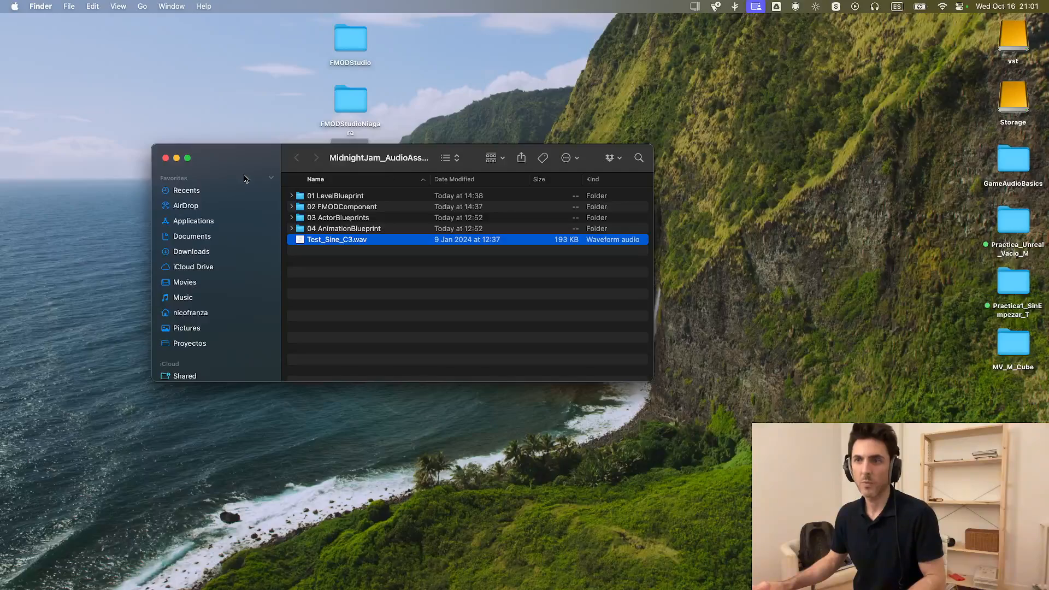
Raise the MacBook Pro Microphone's input volume to near maximum in the system's Sound settings, and close the settings.
{"action": "key", "text": "super+Tab"}
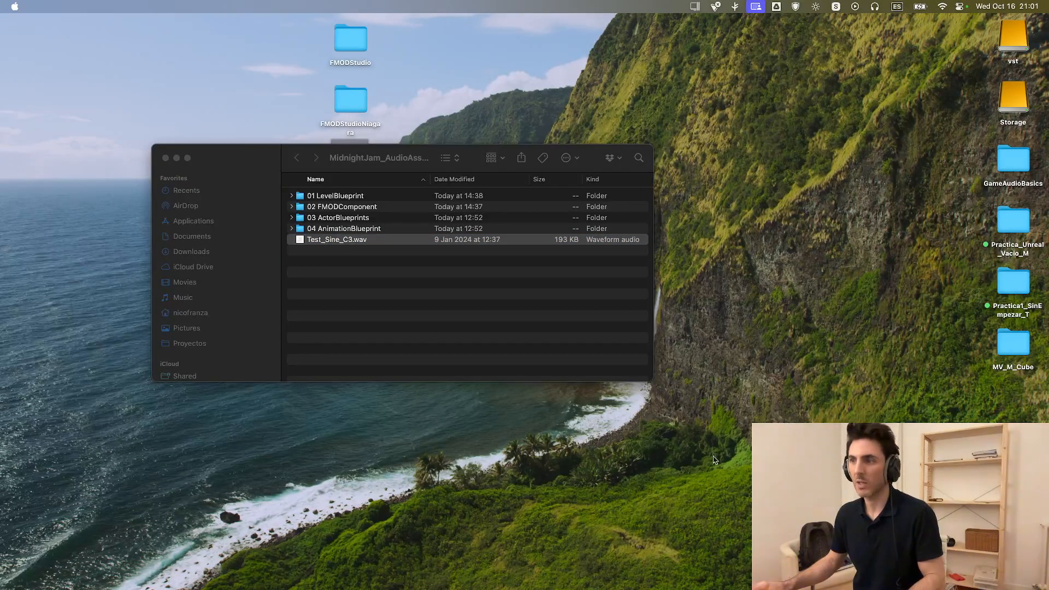
{"action": "mouse_move", "coordinate": [524, 588]}
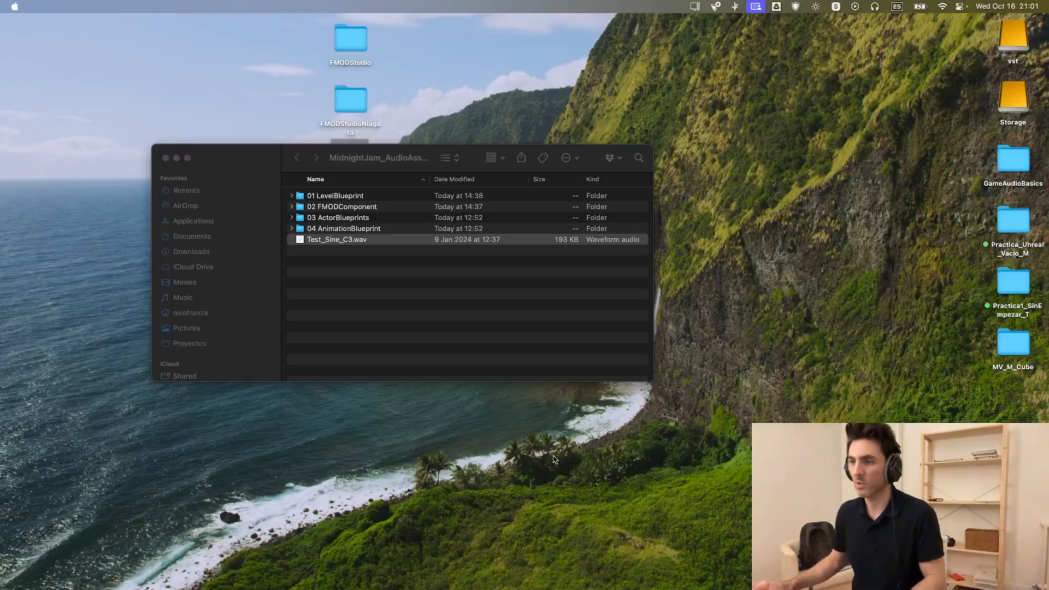
{"action": "key", "text": "alt+space"}
{"action": "type", "text": "set"}
{"action": "key", "text": "Return"}
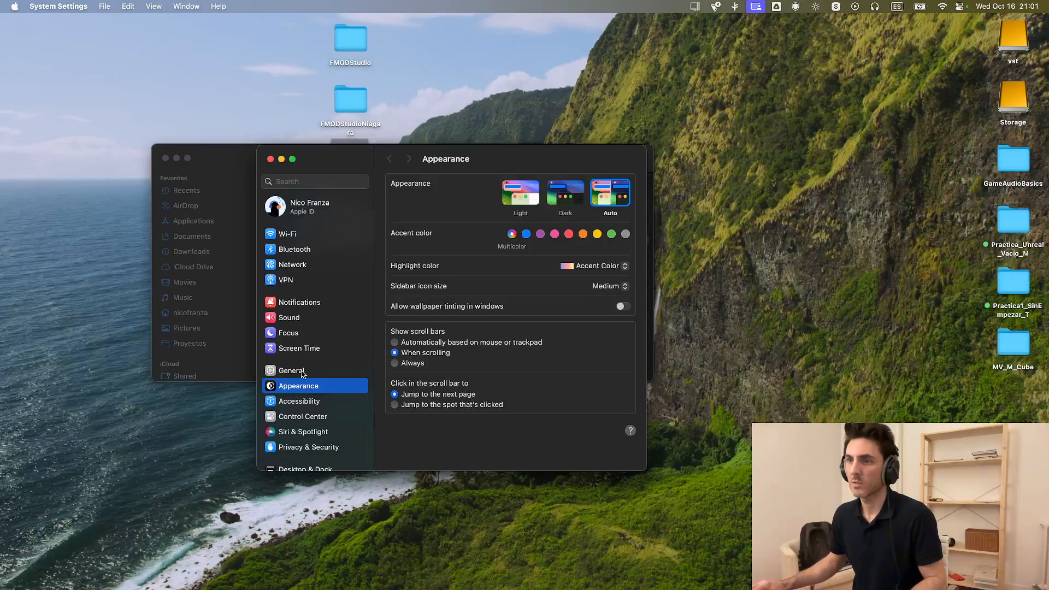
{"action": "left_click", "coordinate": [299, 318]}
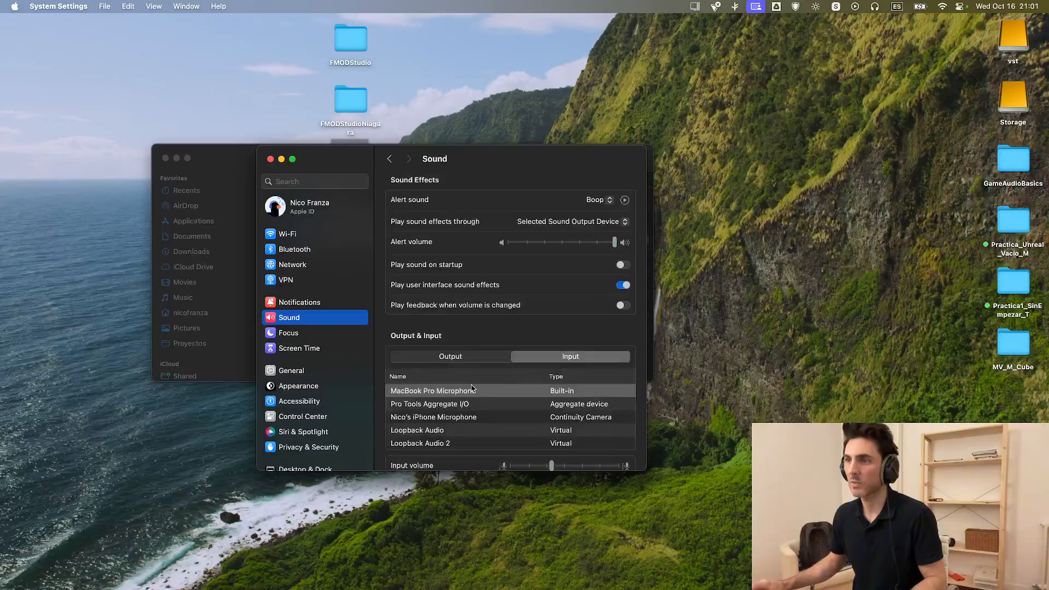
{"action": "scroll", "coordinate": [557, 410], "scroll_direction": "down", "scroll_amount": 3}
{"action": "left_click_drag", "start_coordinate": [556, 407], "coordinate": [618, 408]}
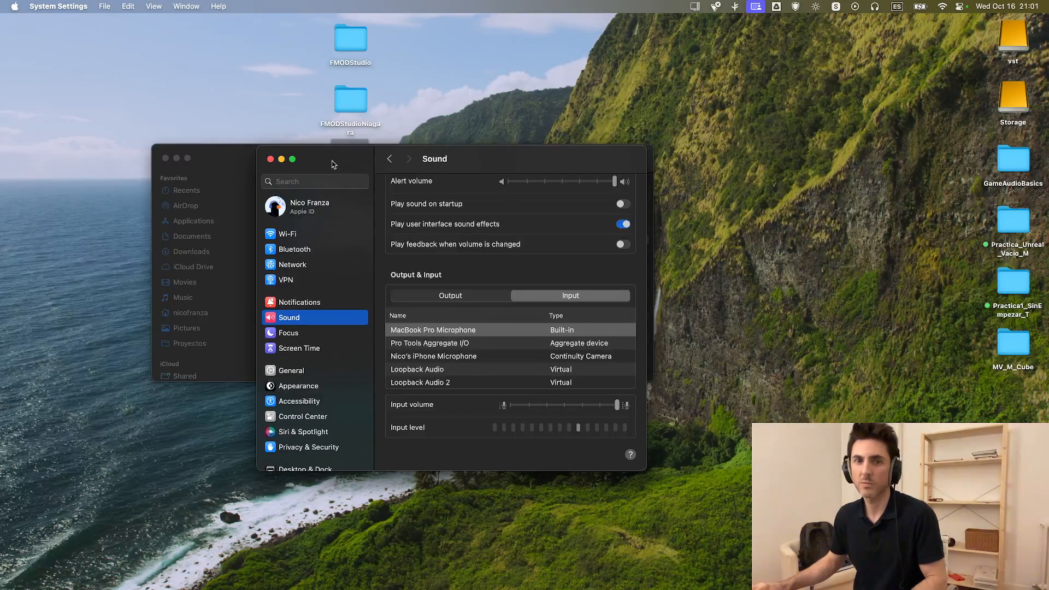
{"action": "left_click", "coordinate": [270, 159]}
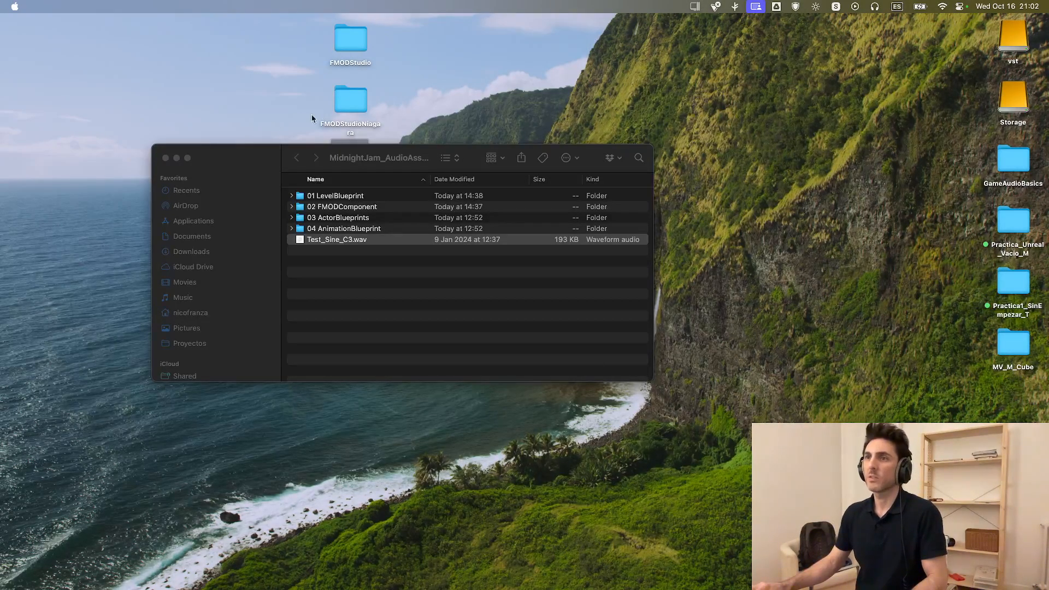
Play the preview of Test_Sine_C3.wav again, close it and deselect the file.
{"action": "left_click", "coordinate": [223, 159]}
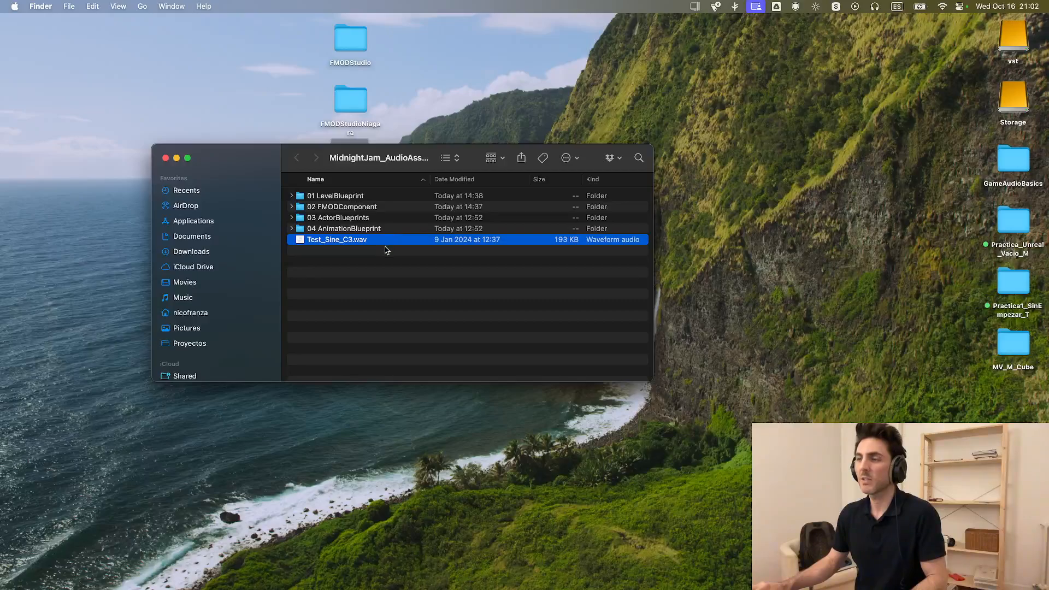
{"action": "key", "text": "space"}
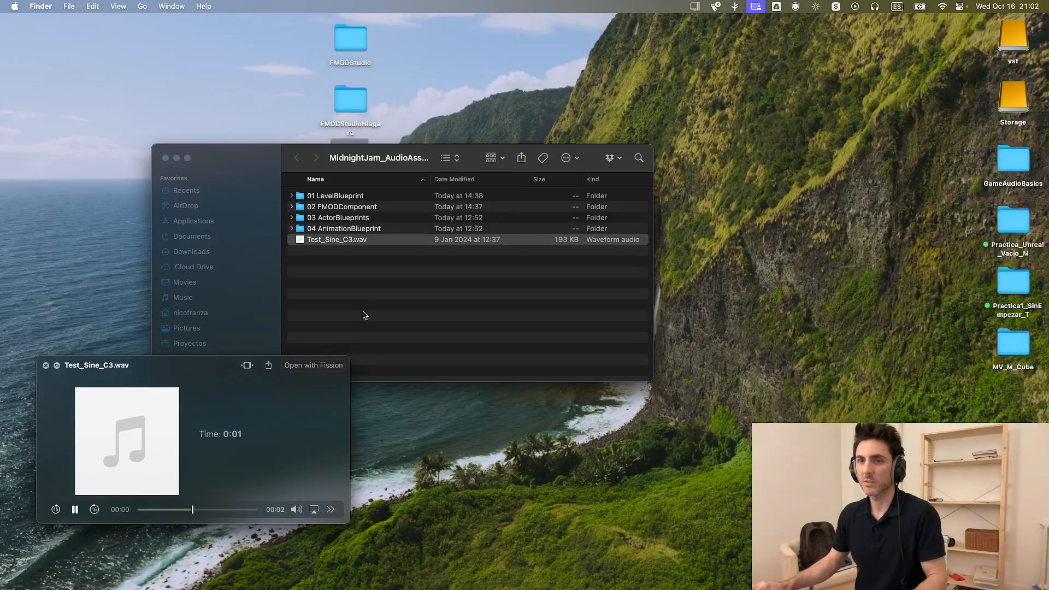
{"action": "key", "text": "space"}
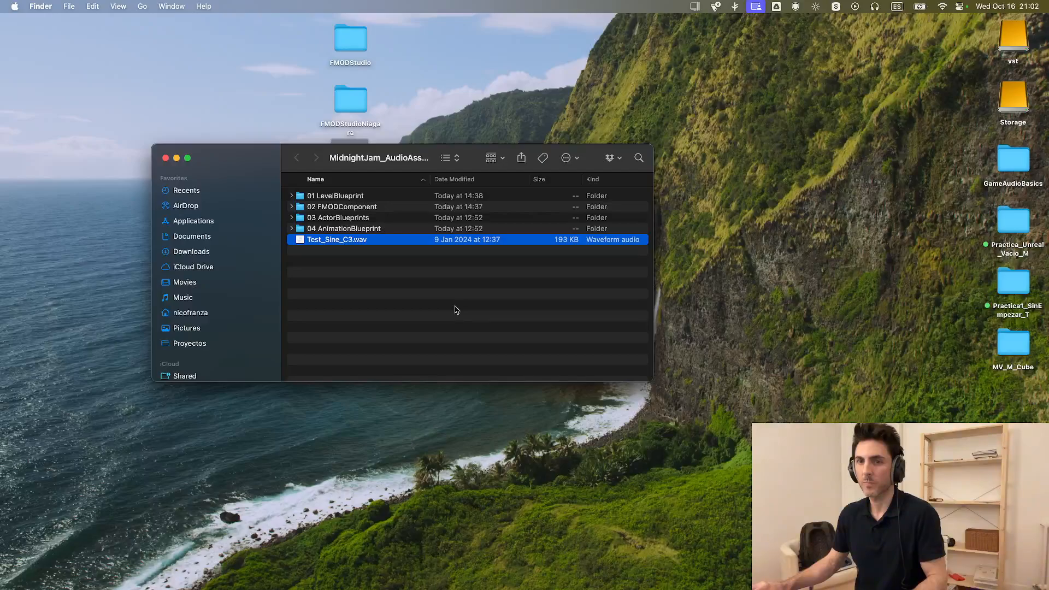
{"action": "left_click", "coordinate": [445, 334]}
{"action": "left_click_drag", "start_coordinate": [391, 171], "coordinate": [440, 205]}
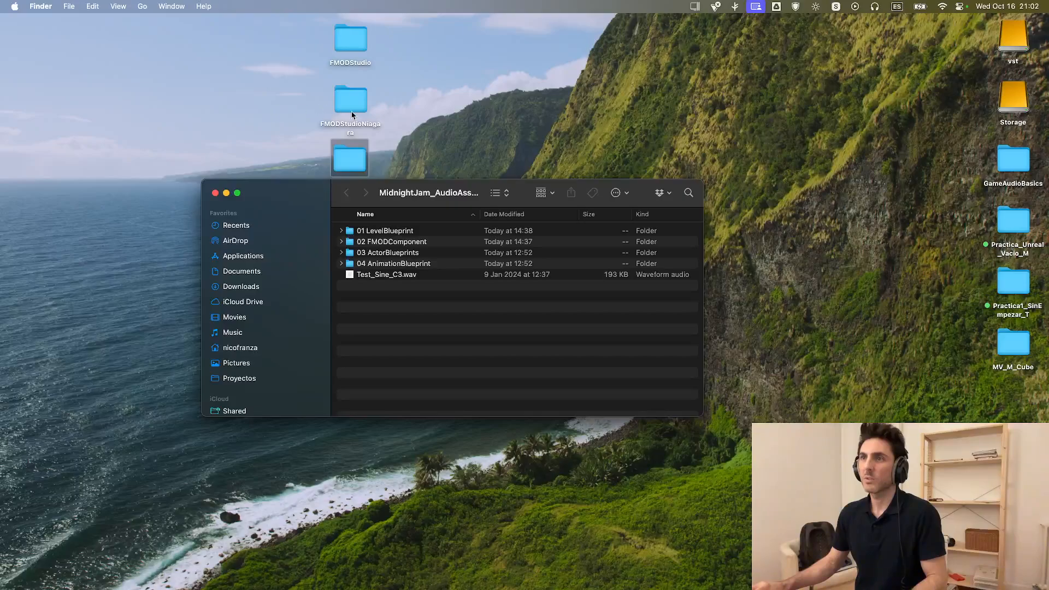
Move the MidnightJam_AudioAssets window aside so it clears the project folders on the desktop.
{"action": "key", "text": "super+Tab"}
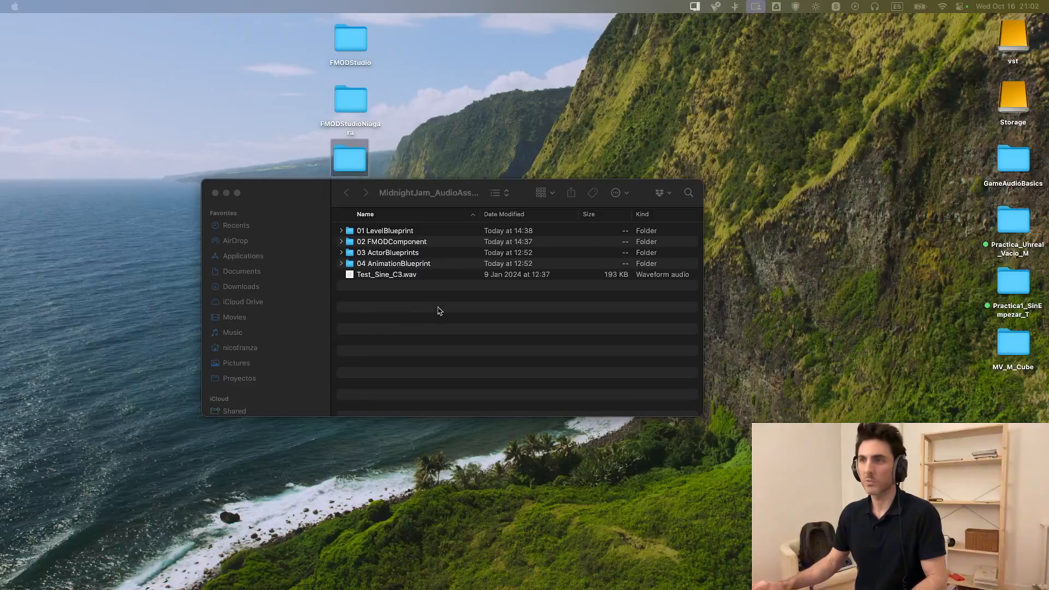
{"action": "left_click_drag", "start_coordinate": [453, 192], "coordinate": [671, 204]}
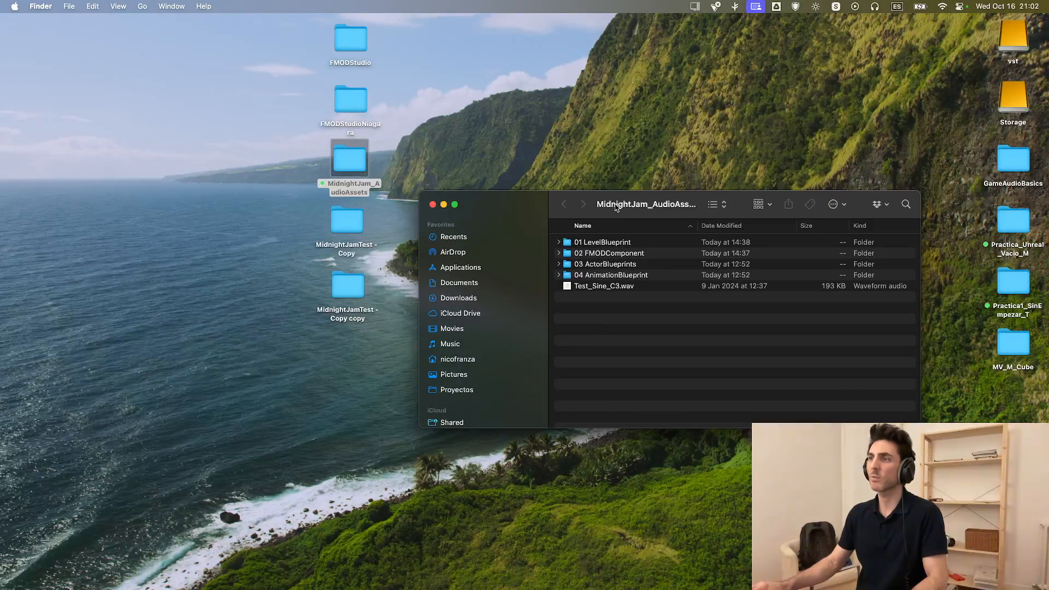
{"action": "mouse_move", "coordinate": [617, 206]}
{"action": "left_mouse_down"}
{"action": "mouse_move", "coordinate": [563, 205]}
{"action": "mouse_move", "coordinate": [598, 205]}
{"action": "left_mouse_up"}
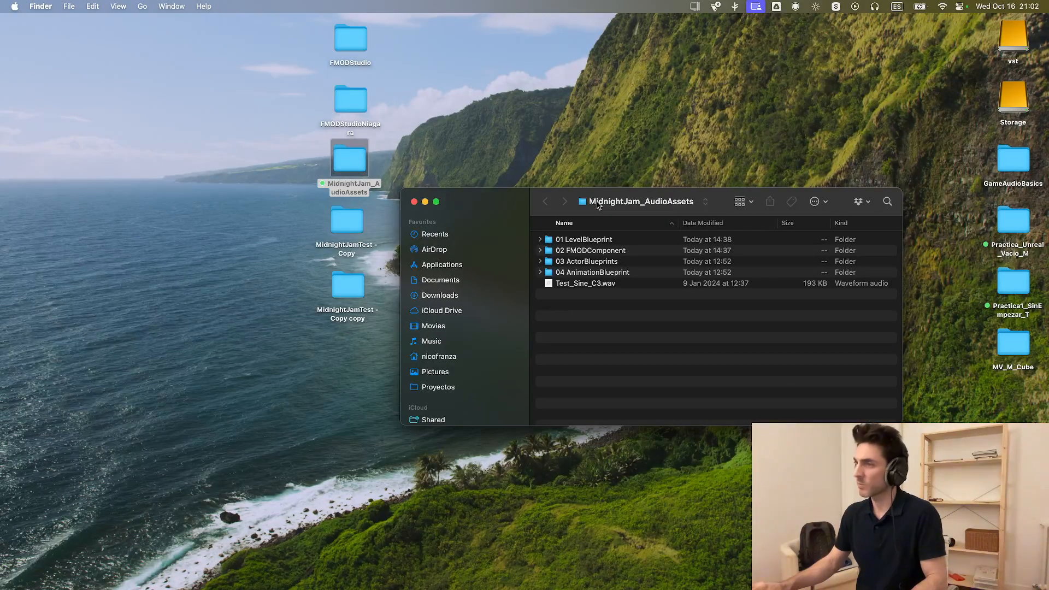
{"action": "left_click_drag", "start_coordinate": [493, 205], "coordinate": [496, 216]}
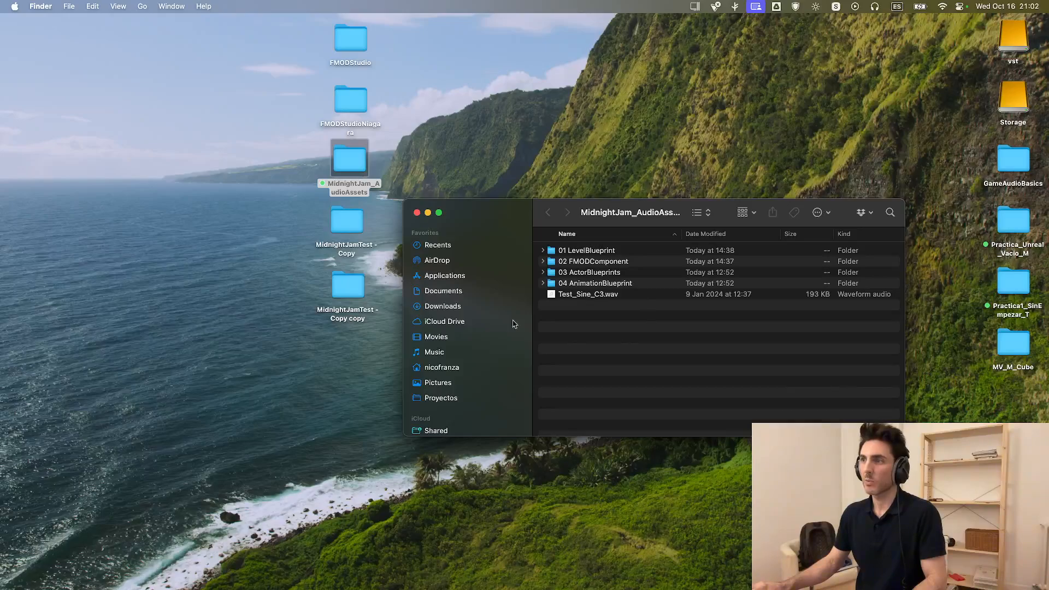
Go through the LevelBlueprint, FMODComponent and ActorBlueprints folders by highlighting each one, leaving nothing selected.
{"action": "left_click", "coordinate": [573, 253]}
{"action": "left_click", "coordinate": [569, 271]}
{"action": "left_click", "coordinate": [575, 262]}
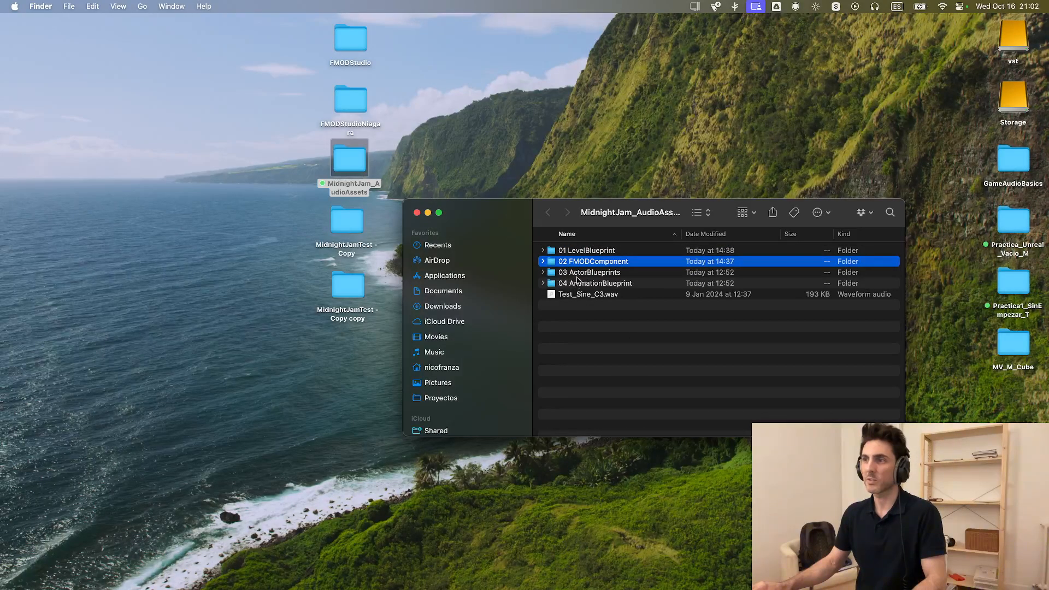
{"action": "left_click", "coordinate": [576, 275]}
{"action": "left_click", "coordinate": [570, 323]}
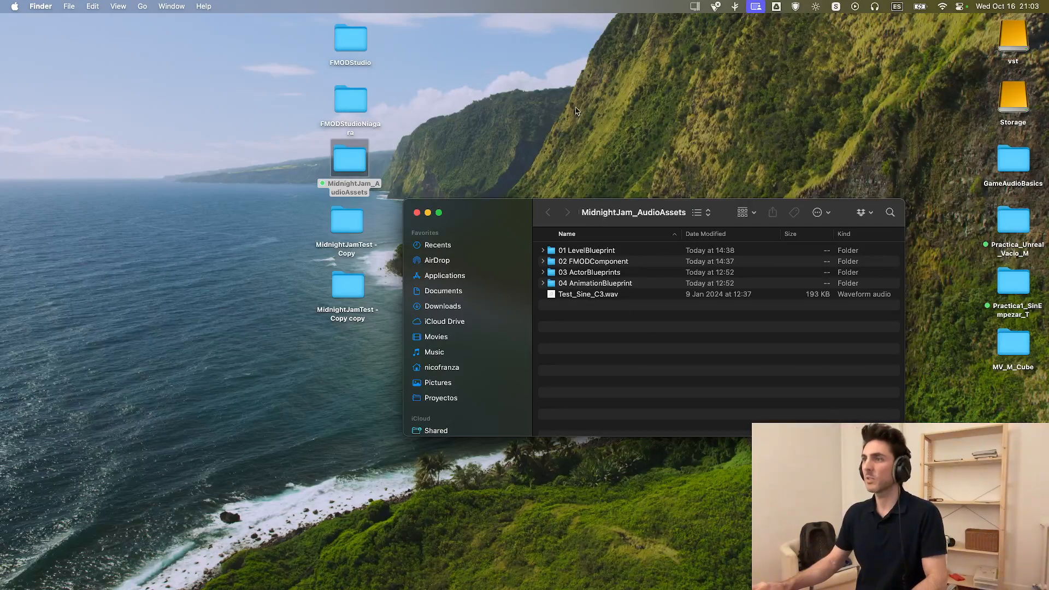
Open the MidnightJamTest - Copy folder alongside the audio assets window and select MidnightJamTest.uproject.
{"action": "left_click_drag", "start_coordinate": [463, 212], "coordinate": [473, 115]}
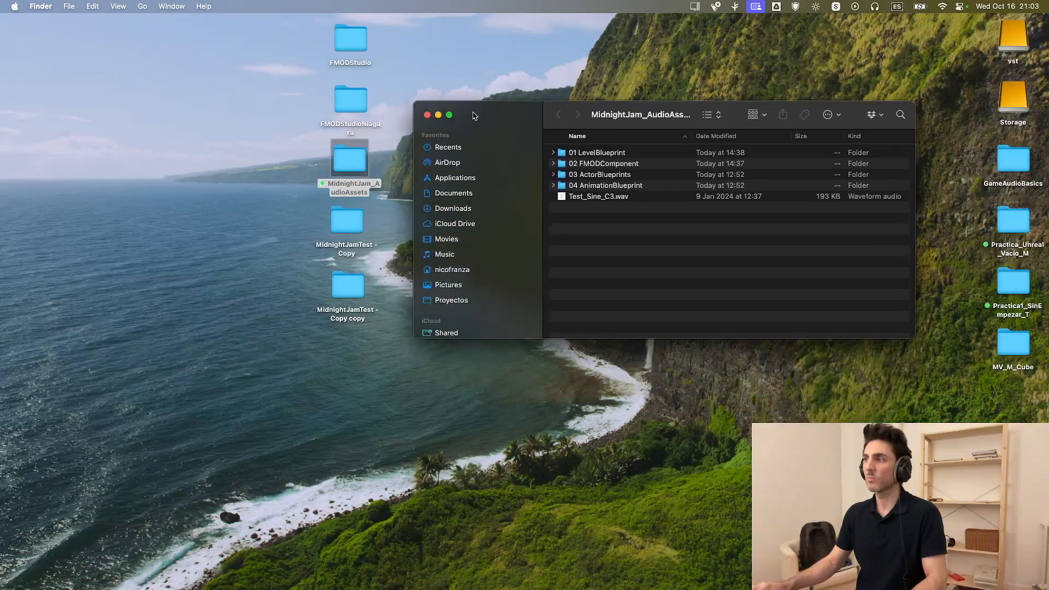
{"action": "left_click", "coordinate": [260, 61]}
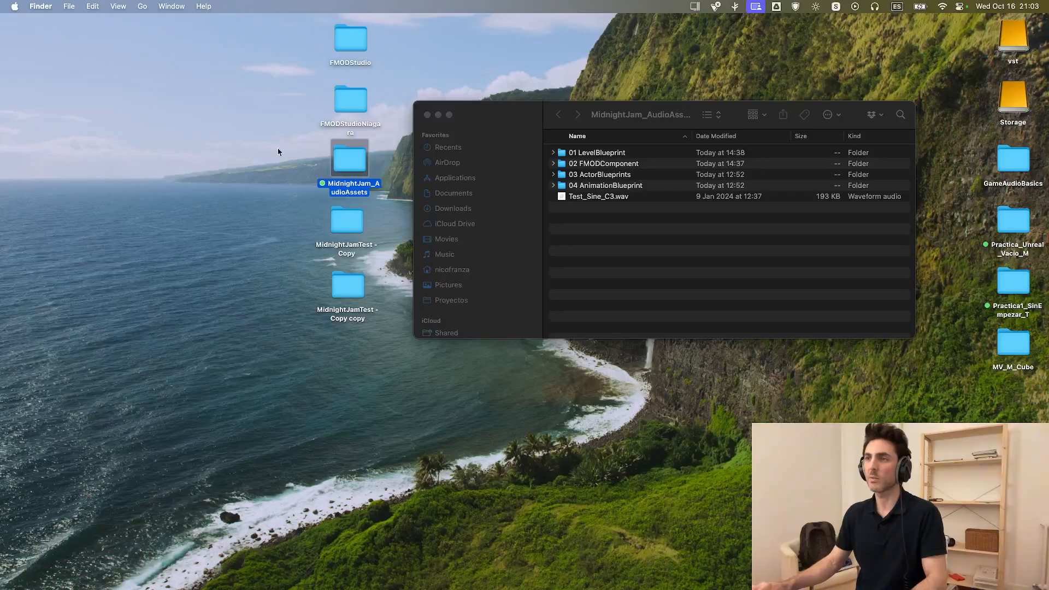
{"action": "left_click_drag", "start_coordinate": [458, 120], "coordinate": [464, 111]}
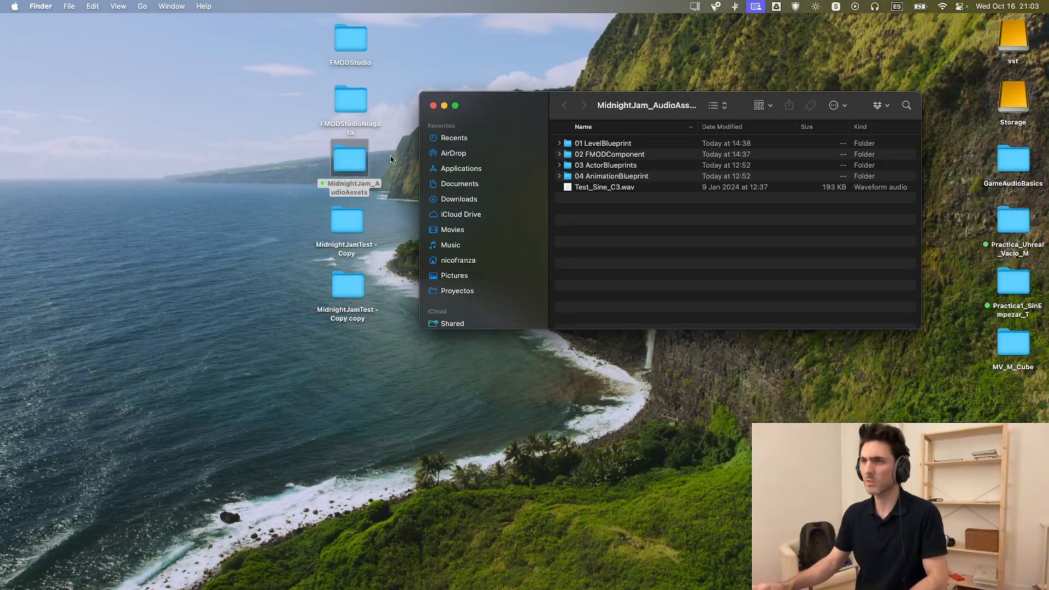
{"action": "left_click", "coordinate": [387, 187]}
{"action": "left_click", "coordinate": [350, 240]}
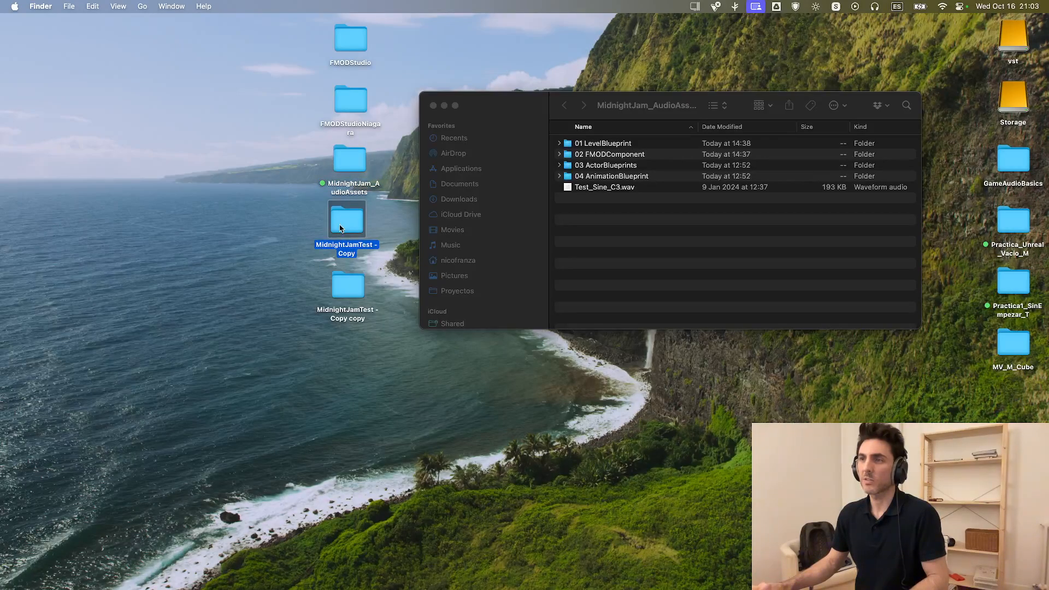
{"action": "double_click", "coordinate": [350, 219]}
{"action": "left_click_drag", "start_coordinate": [437, 316], "coordinate": [372, 197]}
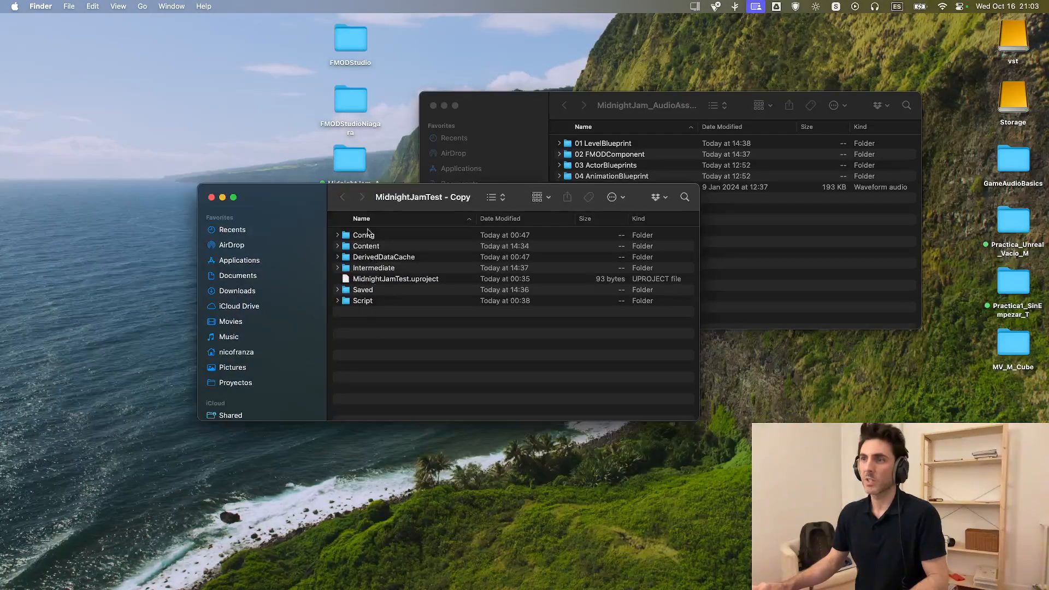
{"action": "left_click", "coordinate": [392, 280]}
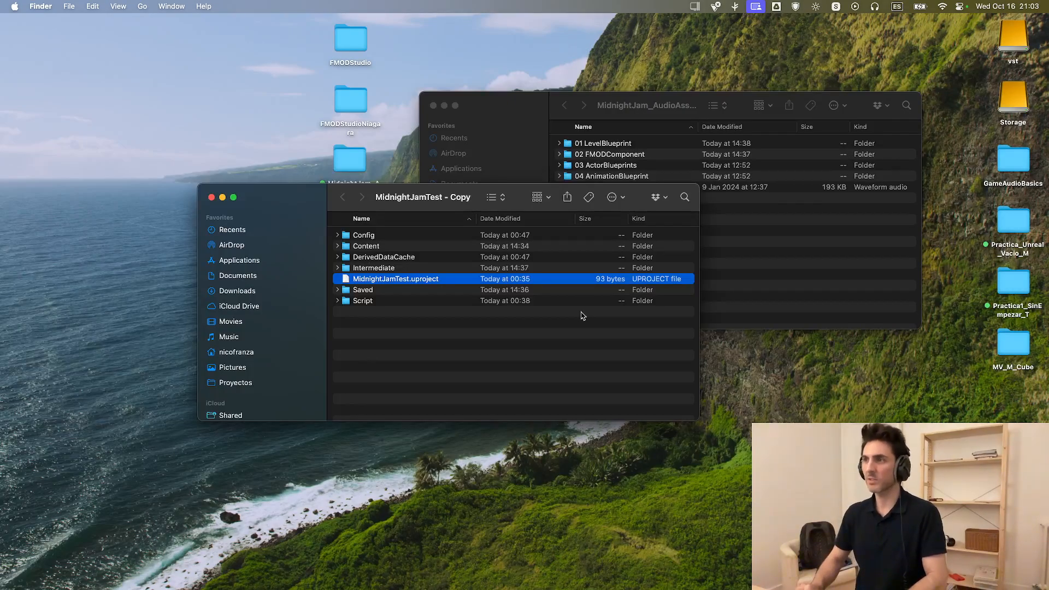
Switch to the Windows desktop and narrow the Place Actors panel in the MidnightJamTest project in Unreal Editor.
{"action": "key", "text": "ctrl+Right"}
{"action": "key", "text": "ctrl+Left"}
{"action": "key", "text": "ctrl+Right"}
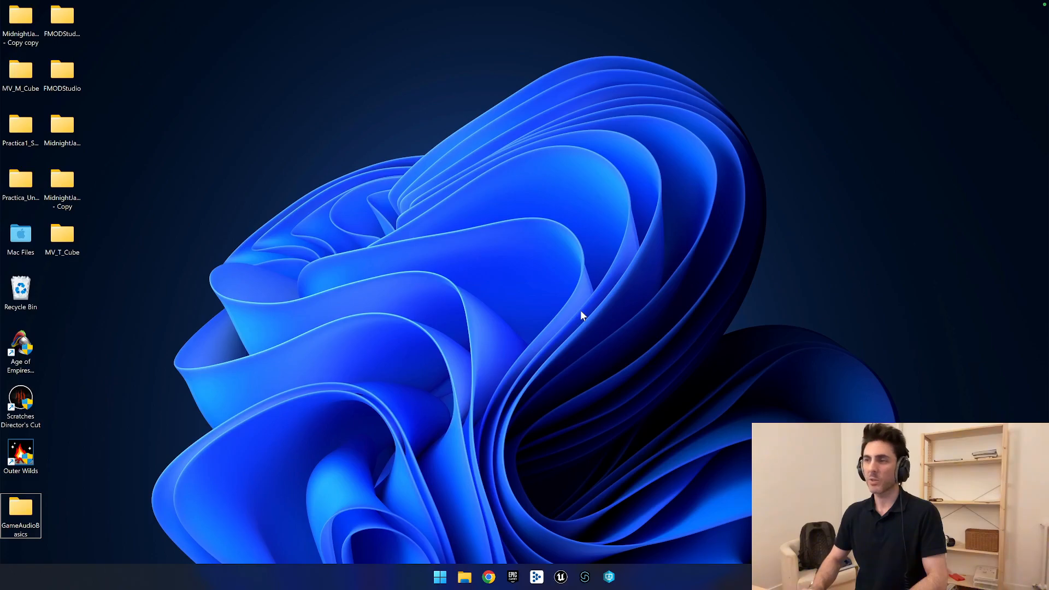
{"action": "key", "text": "ctrl+Left"}
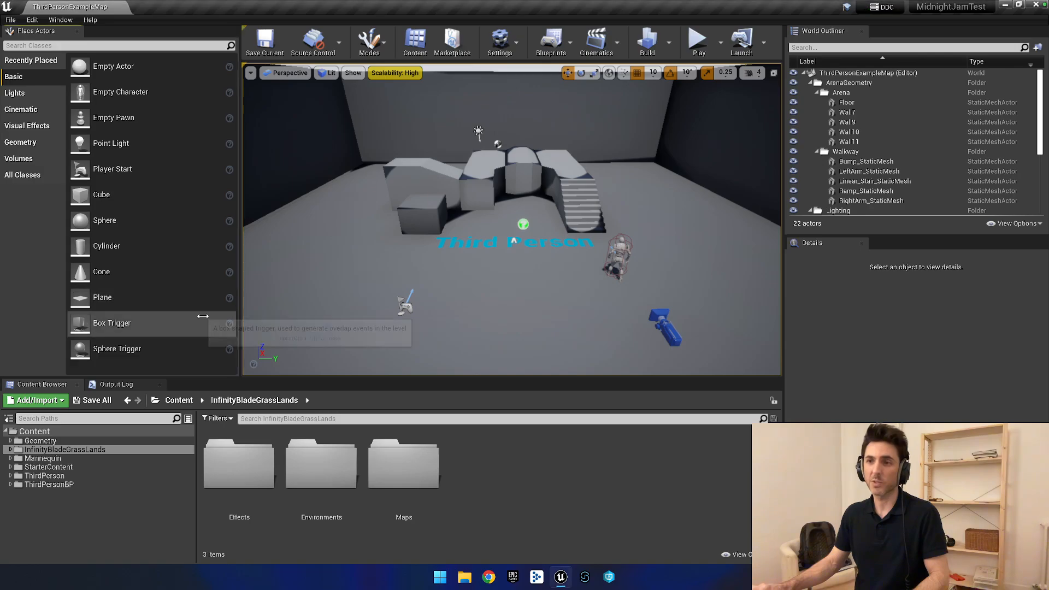
{"action": "left_click_drag", "start_coordinate": [239, 309], "coordinate": [199, 318]}
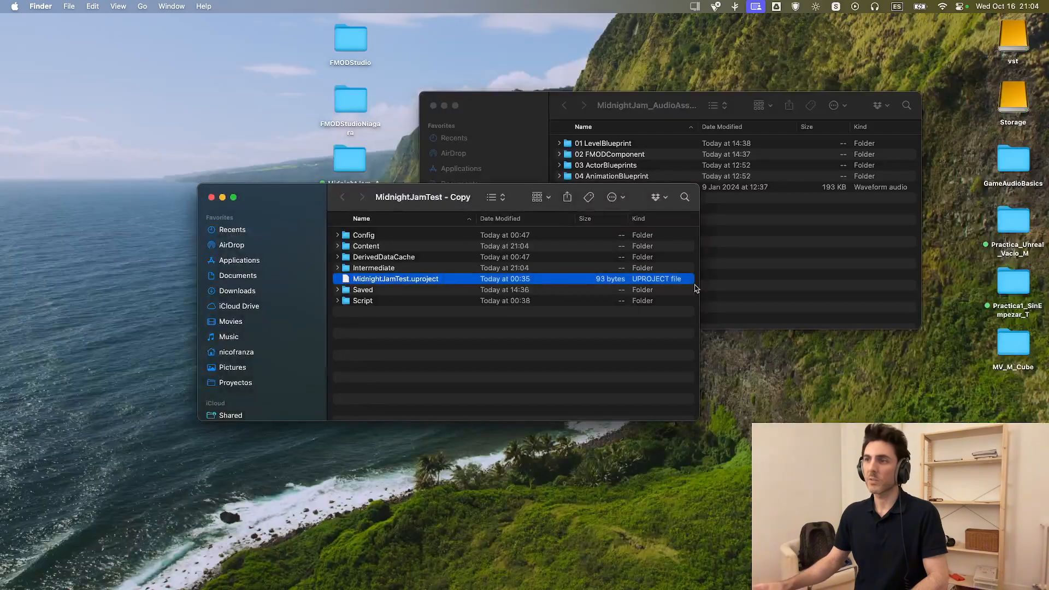
Move the MidnightJamTest - Copy window down and select the FMODStudio and FMODStudioNiagara folders on the desktop.
{"action": "left_click", "coordinate": [487, 357]}
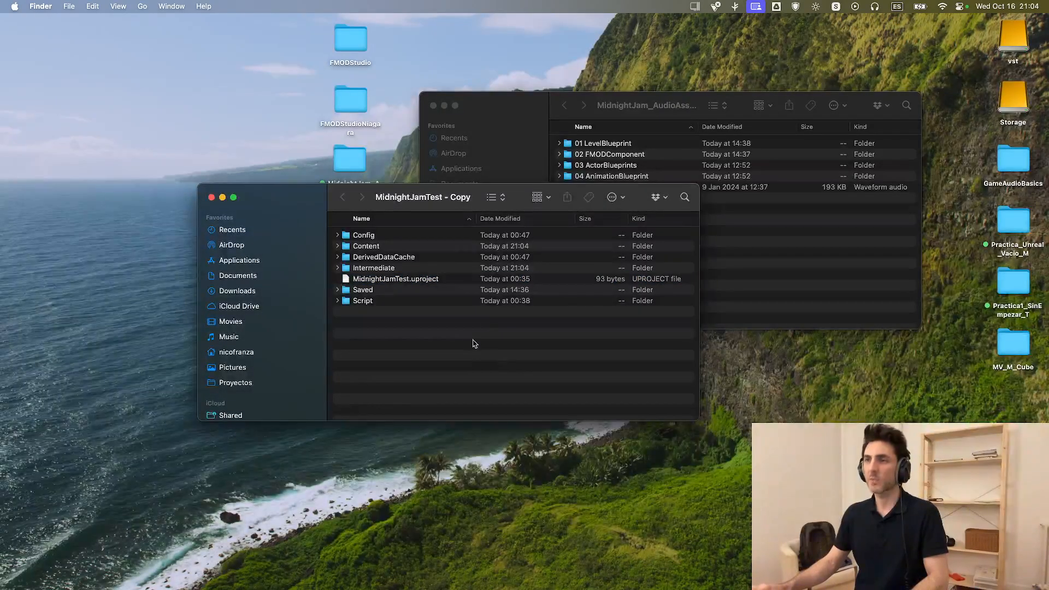
{"action": "left_click_drag", "start_coordinate": [432, 200], "coordinate": [451, 258]}
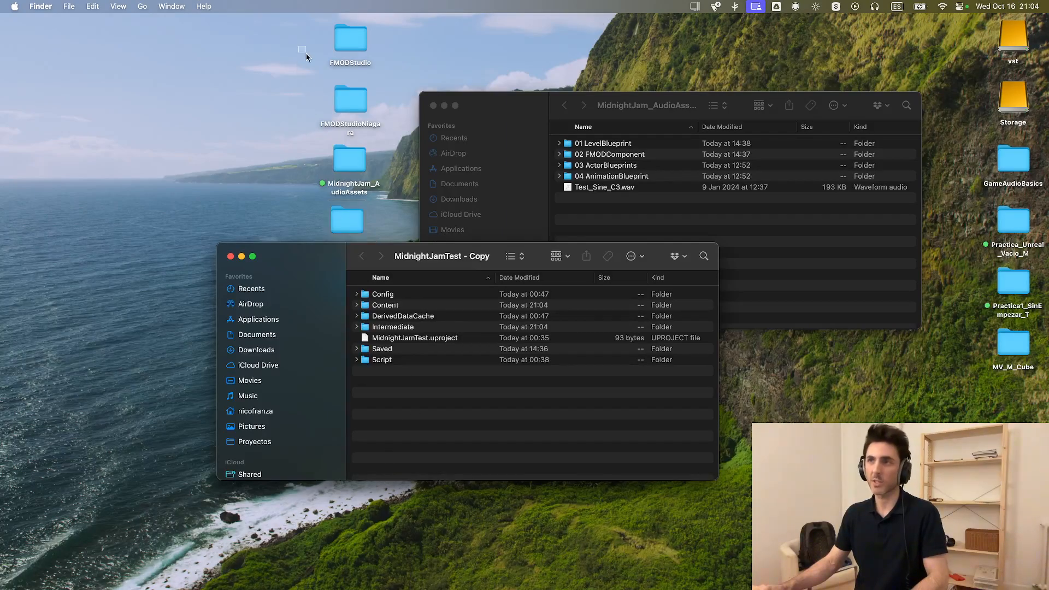
{"action": "left_click_drag", "start_coordinate": [297, 46], "coordinate": [380, 104]}
{"action": "left_click_drag", "start_coordinate": [387, 35], "coordinate": [342, 131]}
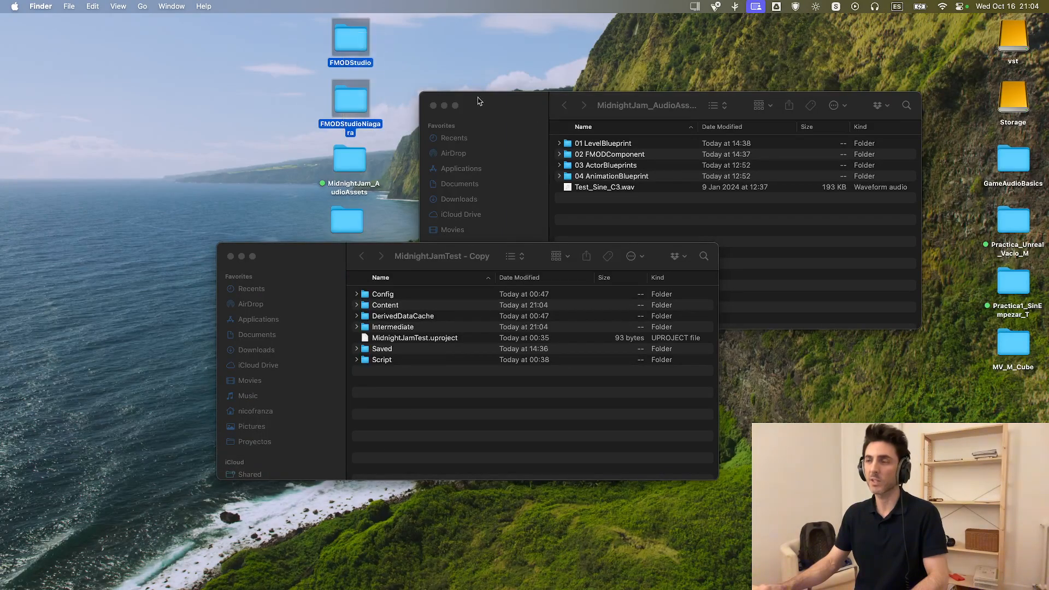
Open a new Safari window in the personal profile and move the MidnightJamTest - Copy window clear of it.
{"action": "mouse_move", "coordinate": [468, 589]}
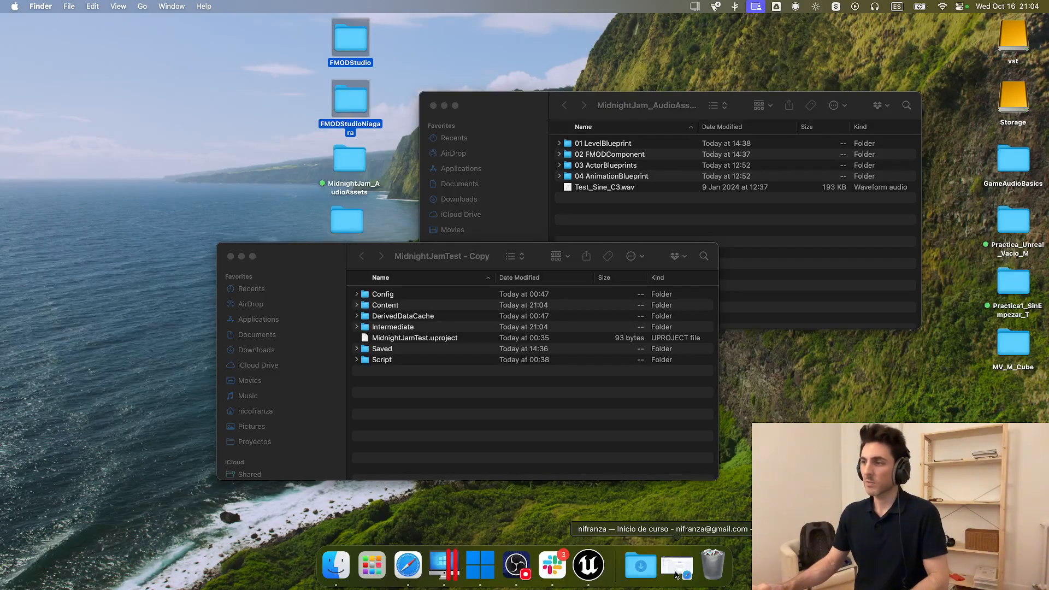
{"action": "right_click", "coordinate": [409, 566]}
{"action": "mouse_move", "coordinate": [461, 458]}
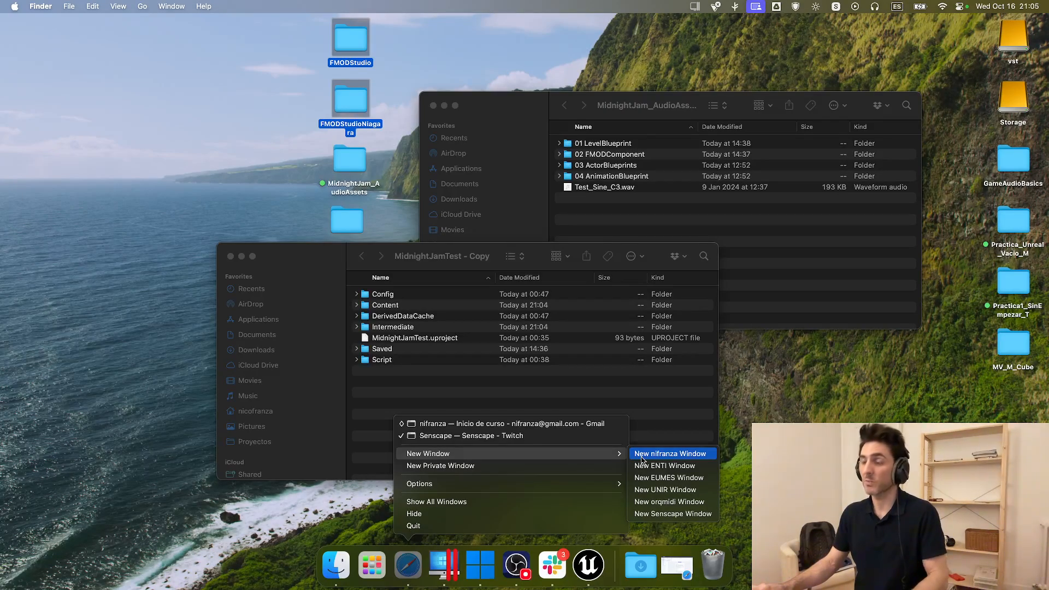
{"action": "left_click", "coordinate": [655, 457]}
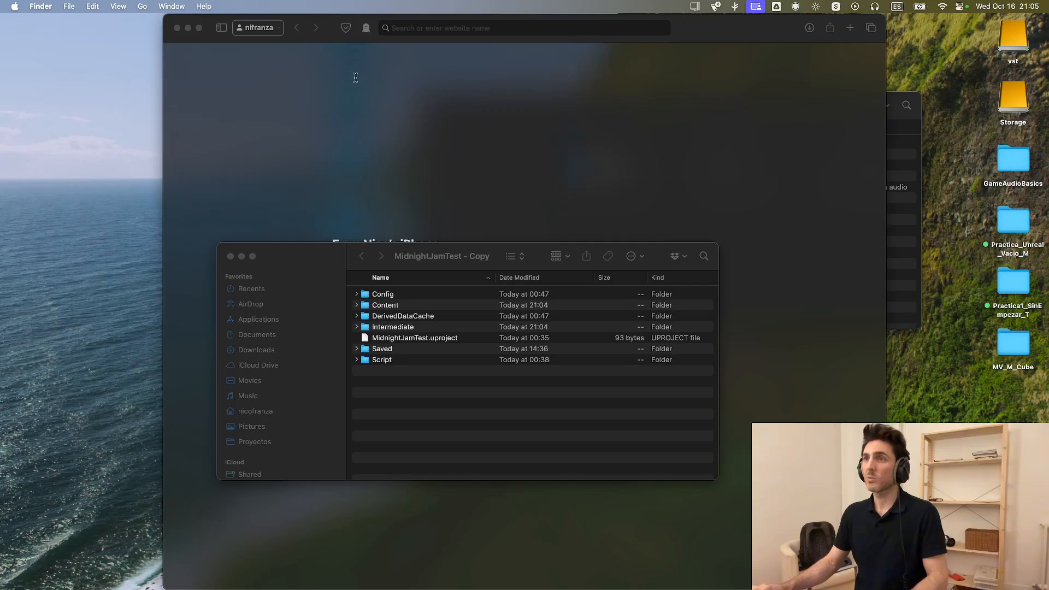
{"action": "left_click_drag", "start_coordinate": [331, 261], "coordinate": [688, 196]}
{"action": "left_click", "coordinate": [407, 110]}
Look up "fmod down" in the new browser window and open the suggested FMOD Download page at fmod.com/download.
{"action": "left_click", "coordinate": [413, 32]}
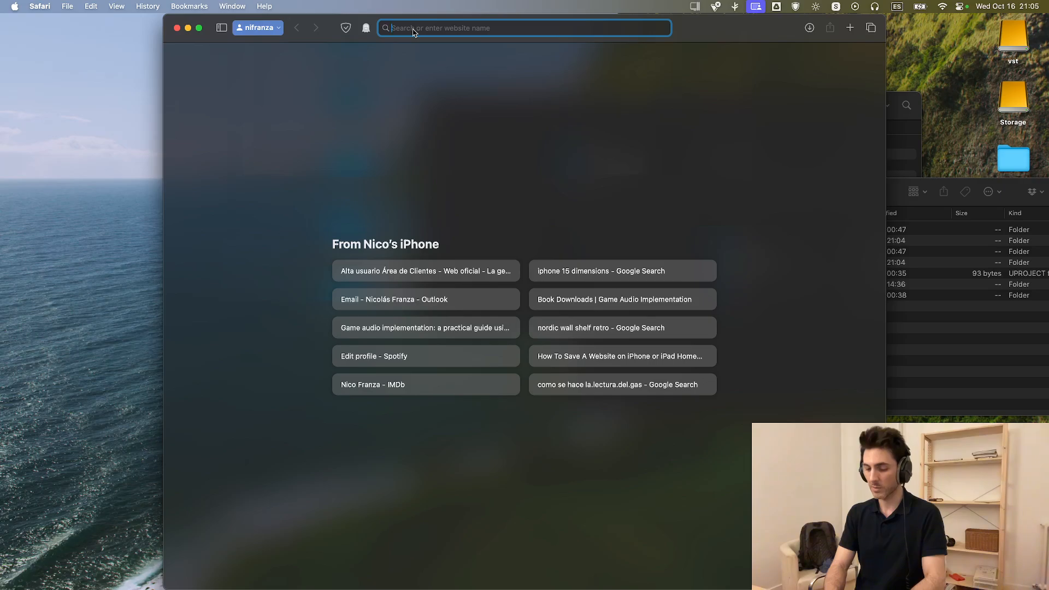
{"action": "type", "text": "fmod down"}
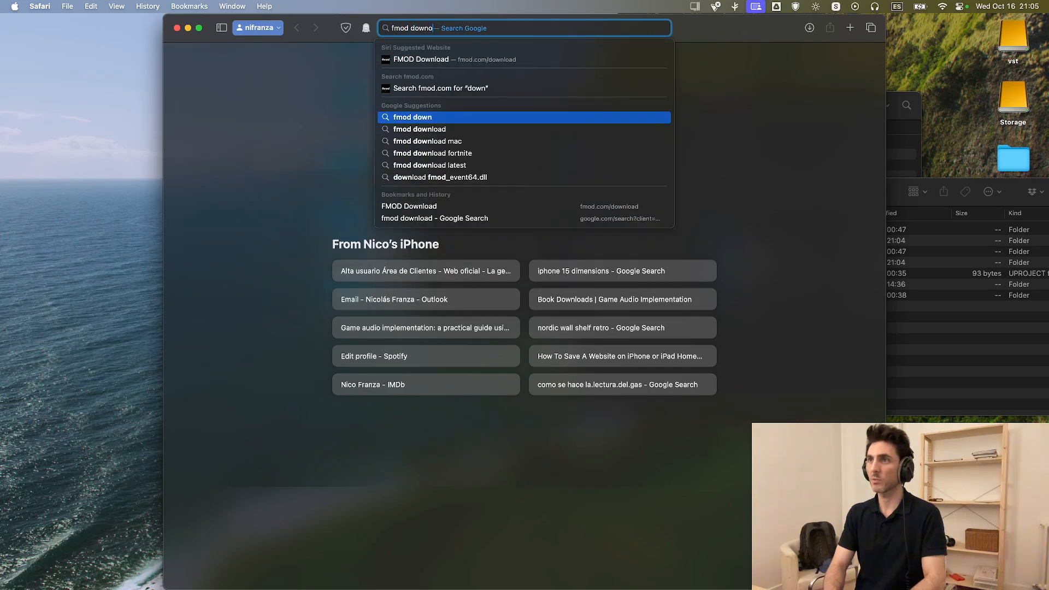
{"action": "type", "text": "o"}
{"action": "key", "text": "BackSpace"}
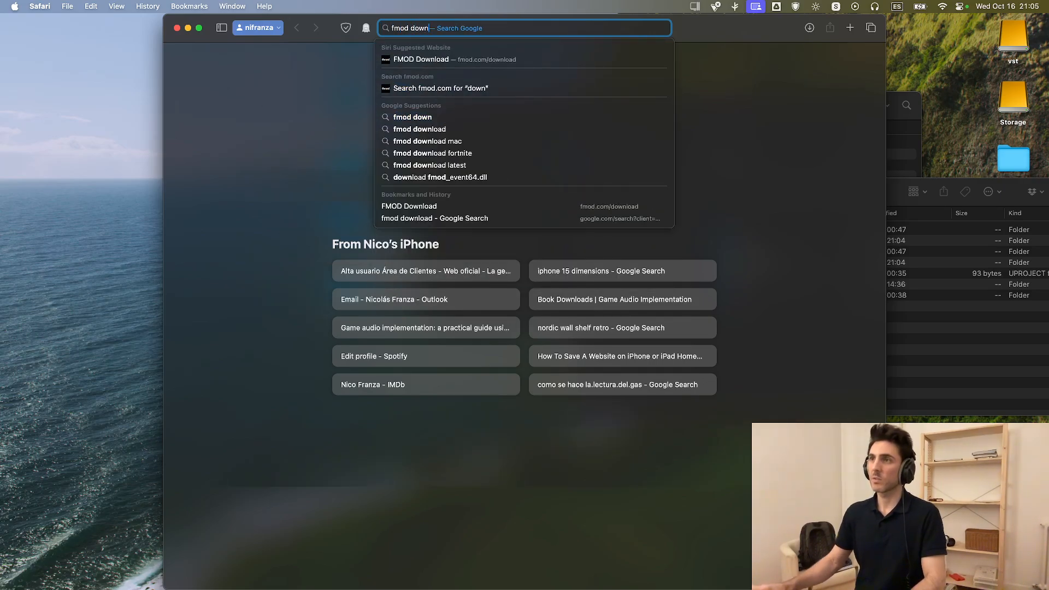
{"action": "left_click", "coordinate": [500, 59]}
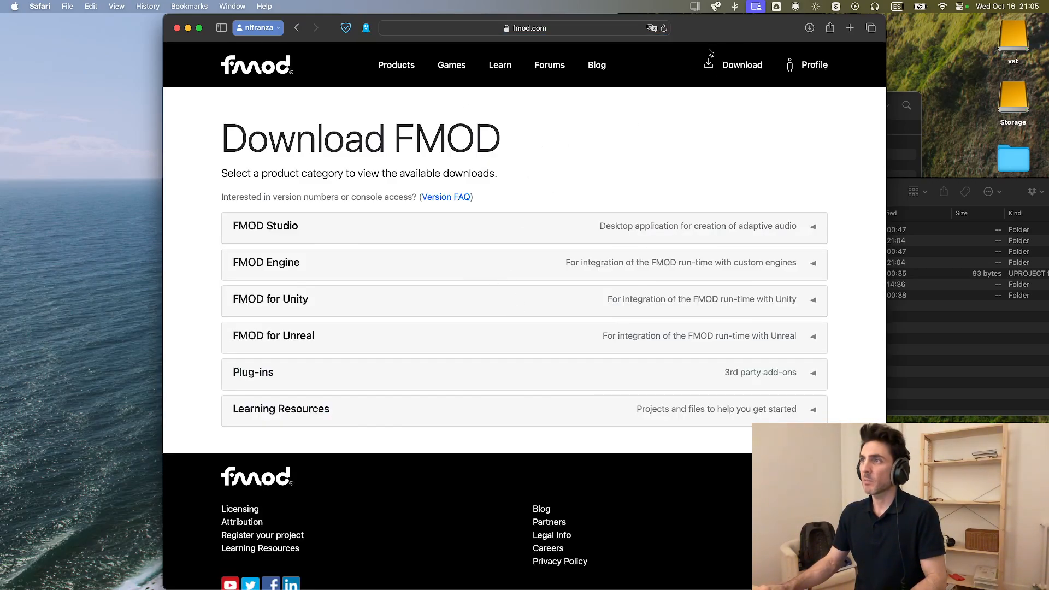
Log out of the FMOD account and sign back in with the saved username and password.
{"action": "left_click", "coordinate": [798, 73]}
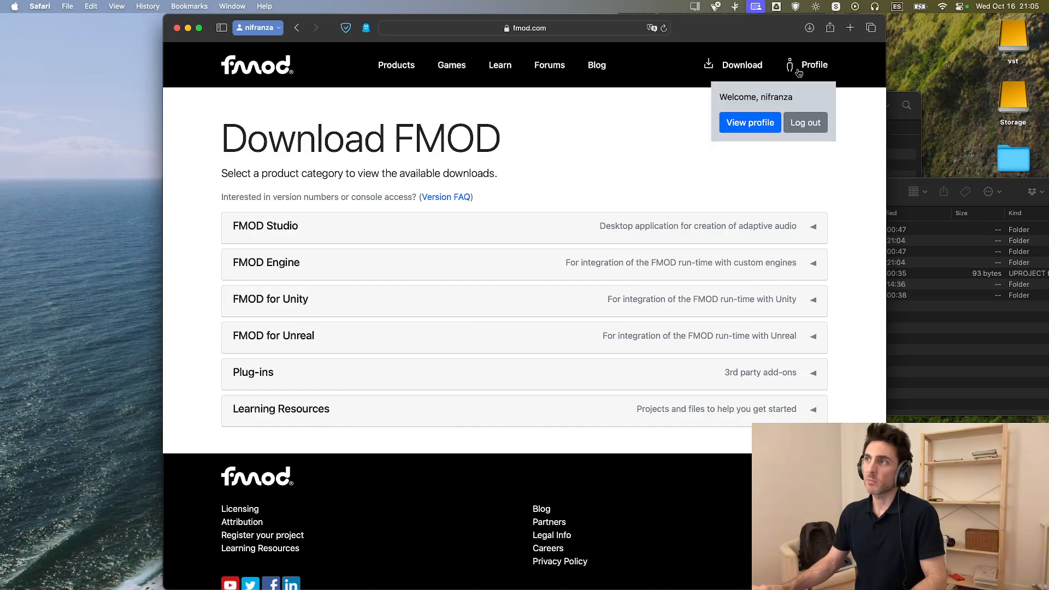
{"action": "left_click", "coordinate": [798, 126]}
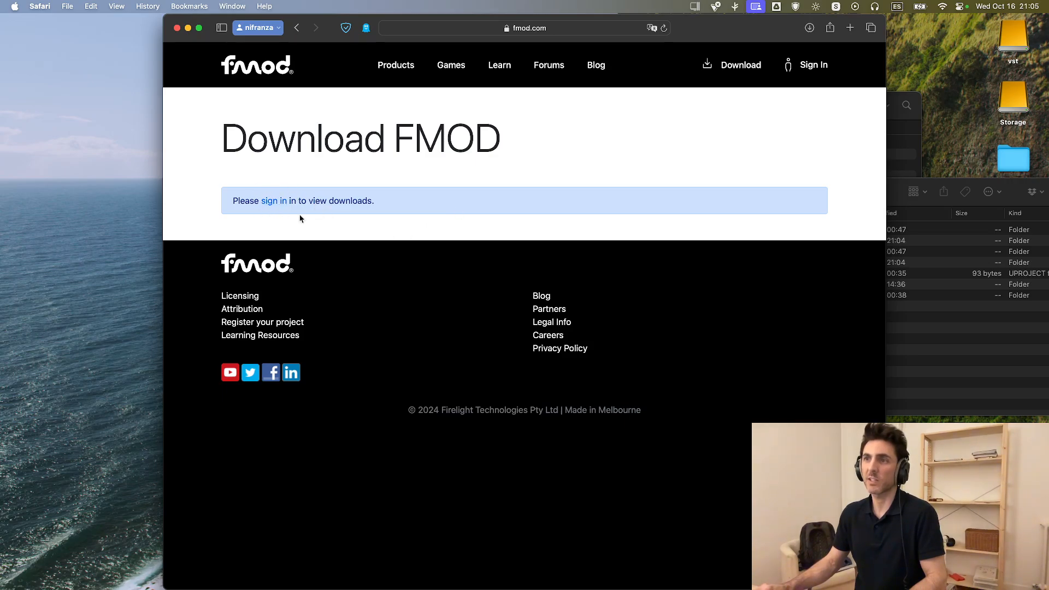
{"action": "left_click", "coordinate": [280, 202]}
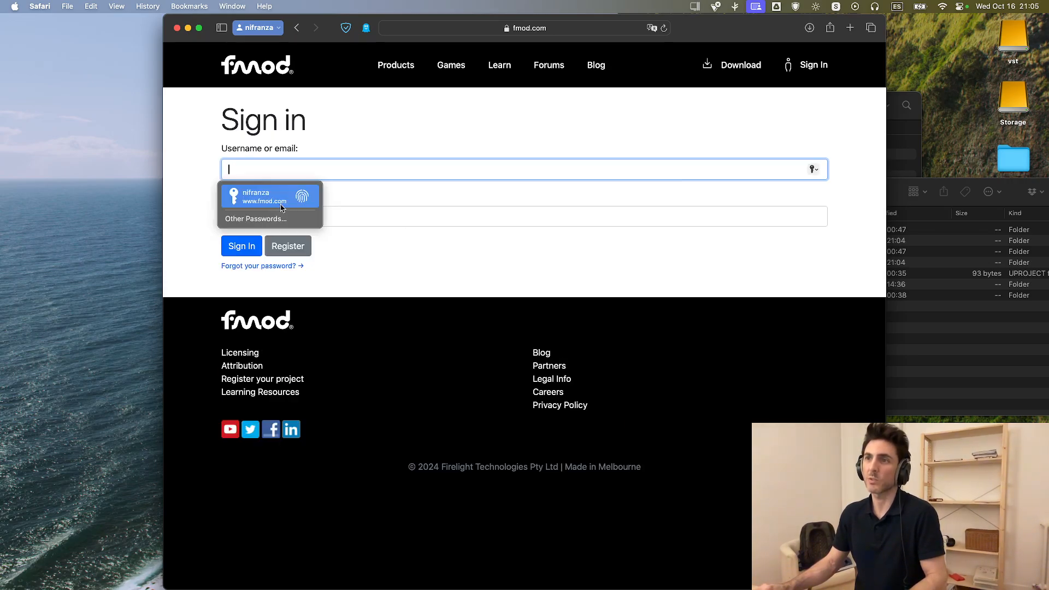
{"action": "left_click", "coordinate": [281, 206]}
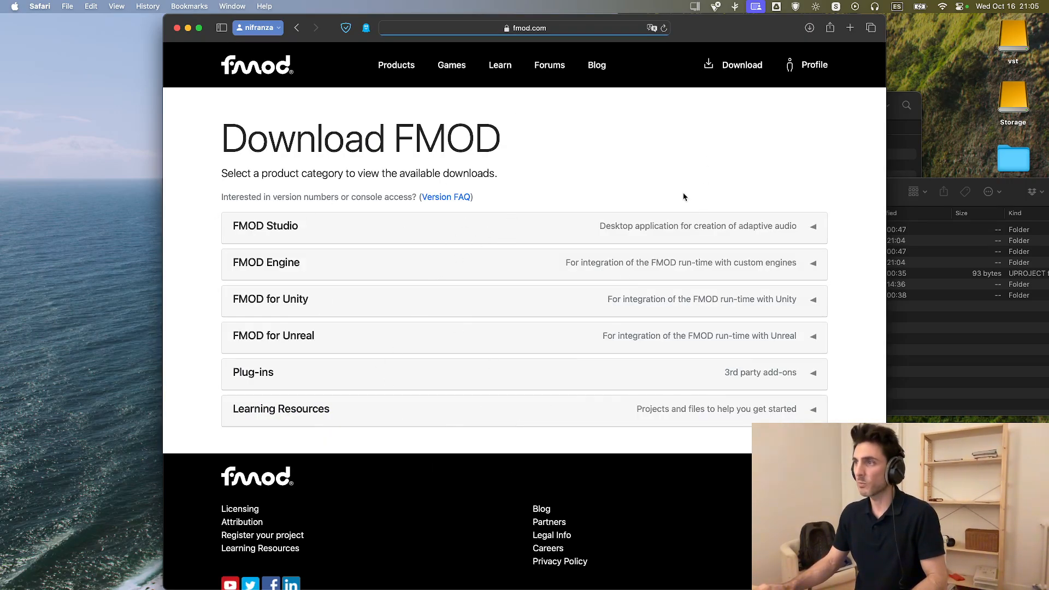
Look through the FMOD Studio and FMOD Engine download lists, leaving both categories collapsed.
{"action": "left_click", "coordinate": [495, 234]}
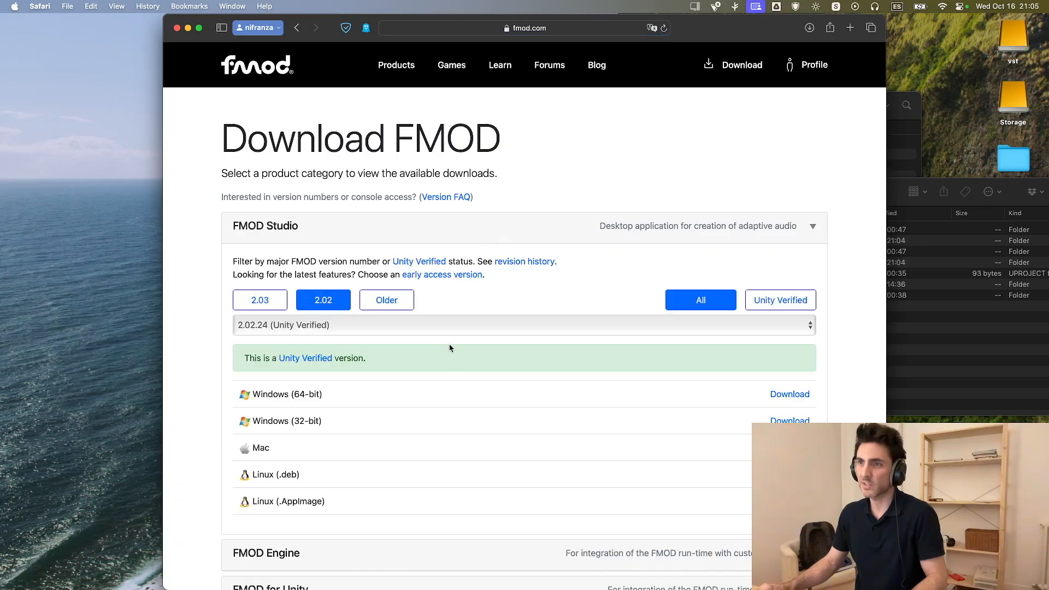
{"action": "scroll", "coordinate": [563, 444], "scroll_direction": "down", "scroll_amount": 5}
{"action": "scroll", "coordinate": [539, 468], "scroll_direction": "down", "scroll_amount": 6}
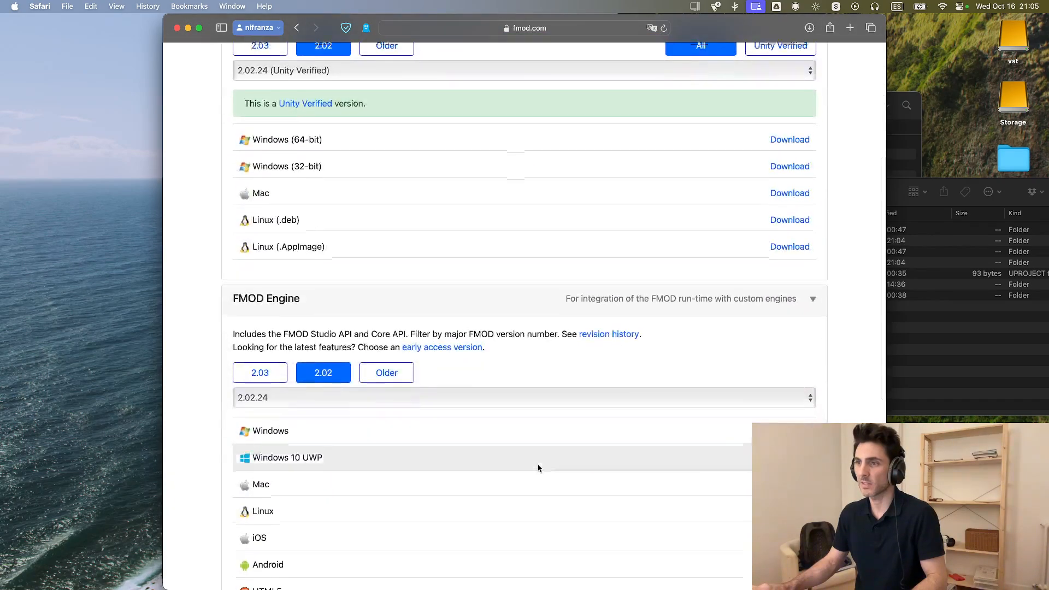
{"action": "scroll", "coordinate": [539, 467], "scroll_direction": "up", "scroll_amount": 8}
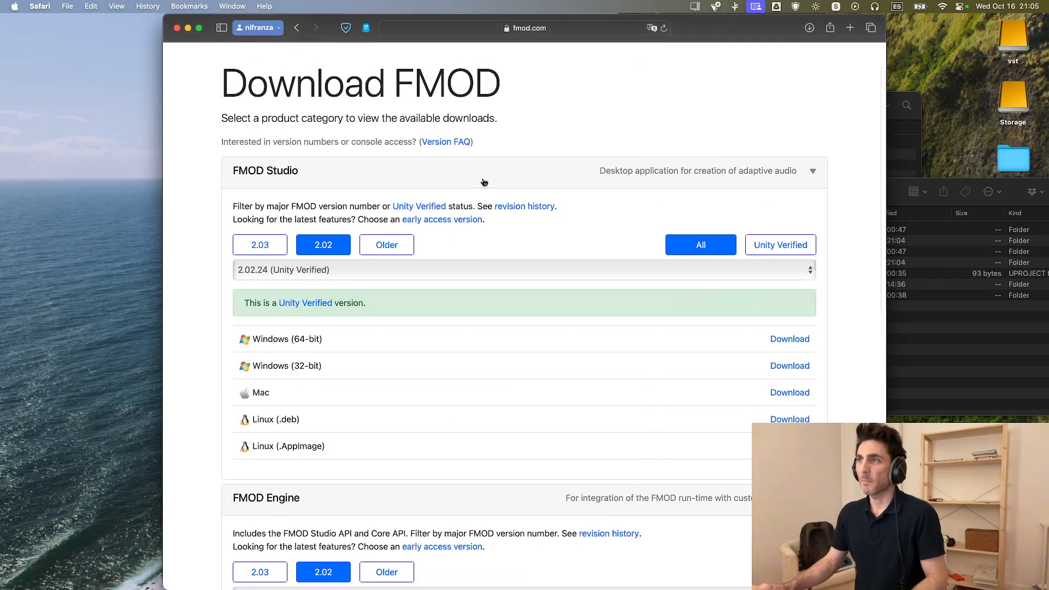
{"action": "left_click", "coordinate": [485, 183]}
{"action": "left_click", "coordinate": [518, 218]}
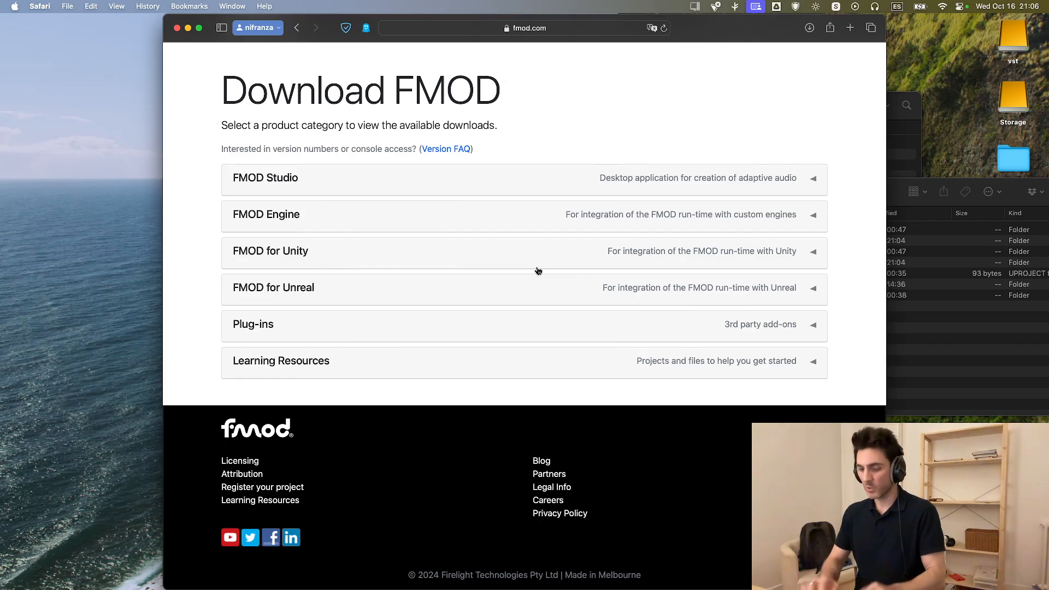
Write out the version pairing "unreal engine 4.27.2 -> FMOD 2.02.24" in the launcher search, then dismiss it without searching.
{"action": "key", "text": "super+space"}
{"action": "type", "text": "unreal en"}
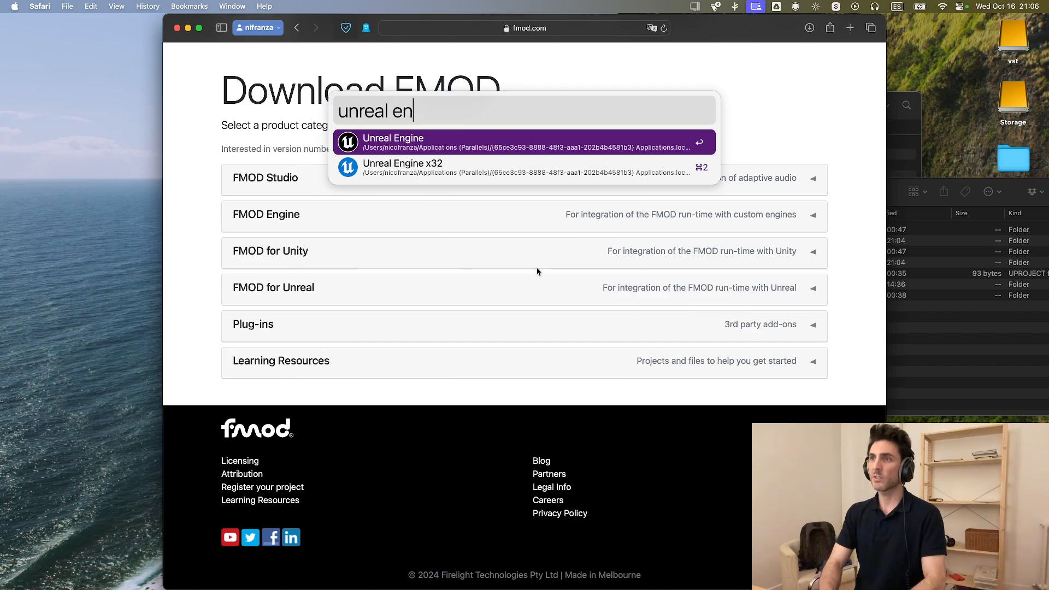
{"action": "type", "text": "gine 4.2"}
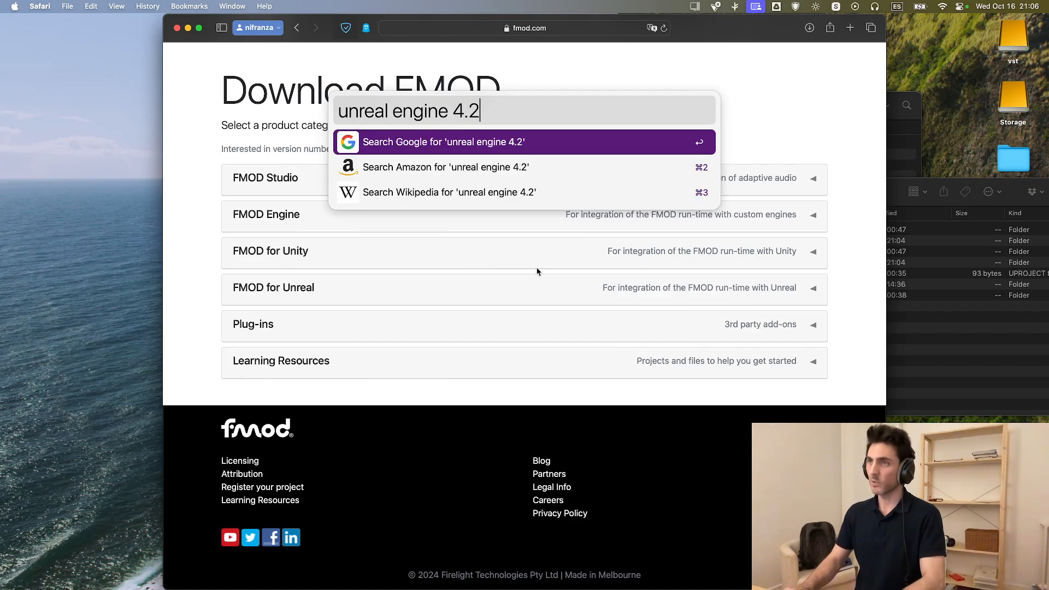
{"action": "type", "text": "7.2"}
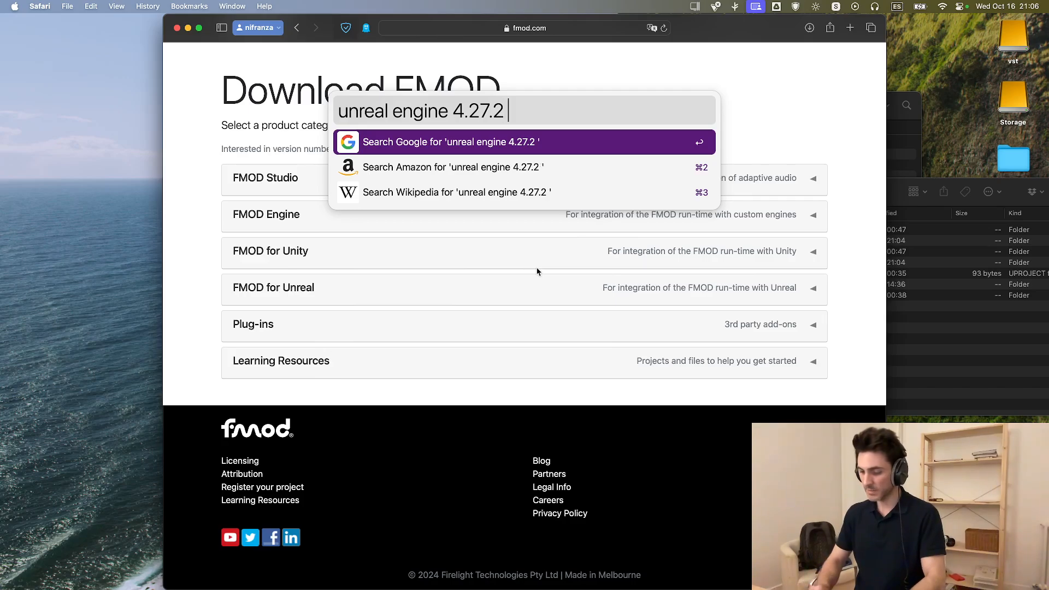
{"action": "type", "text": " -> FM"}
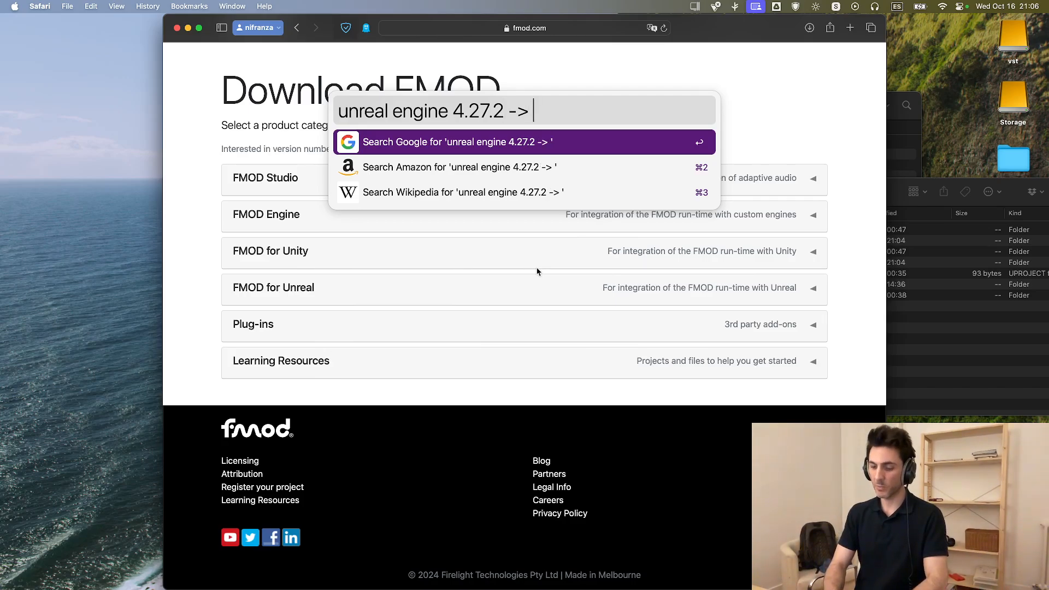
{"action": "type", "text": "OD "}
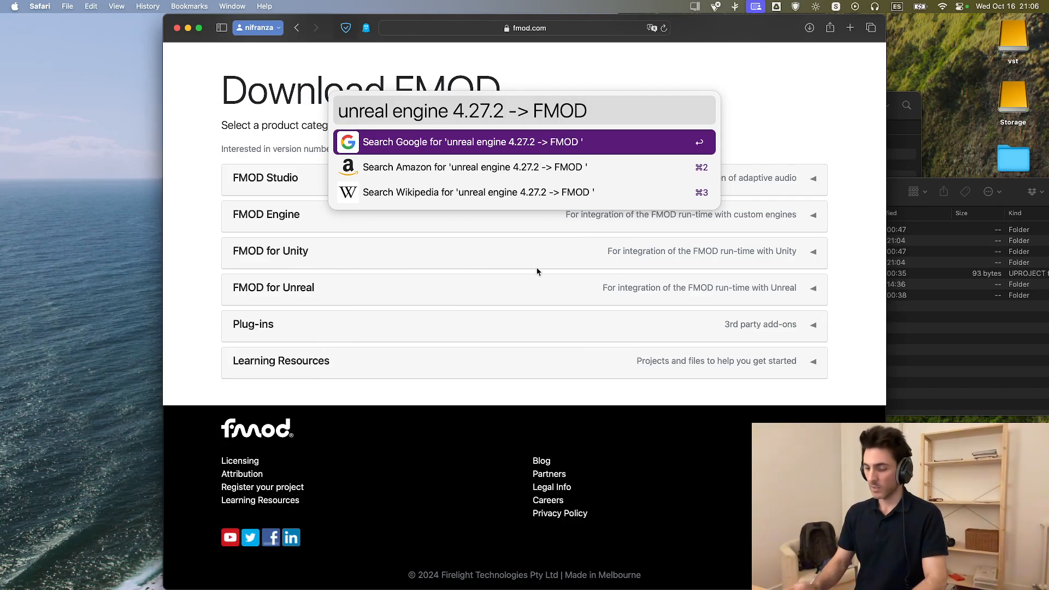
{"action": "type", "text": "2.02.23"}
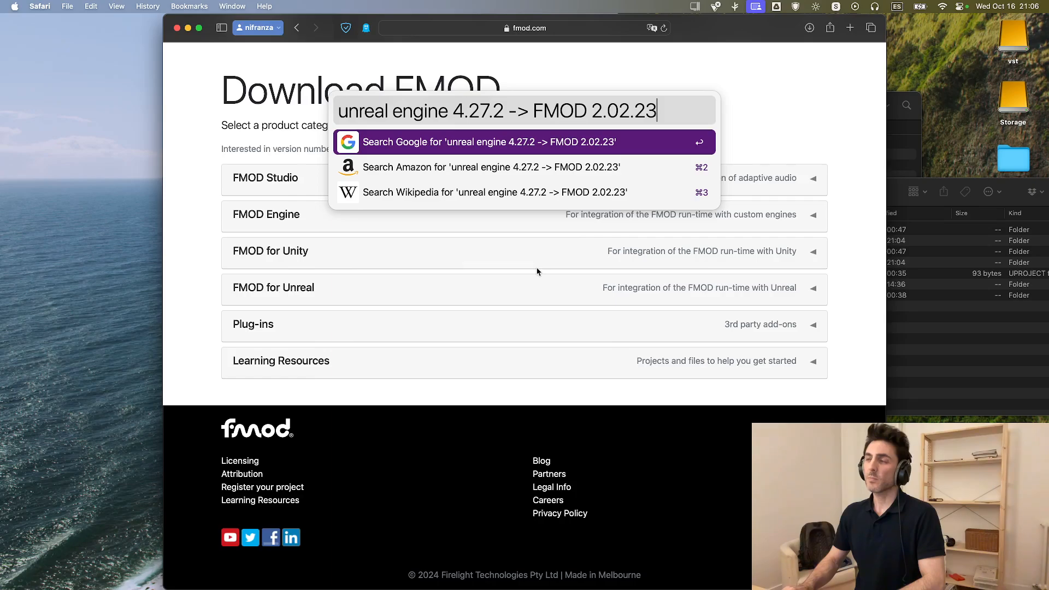
{"action": "key", "text": "BackSpace"}
{"action": "type", "text": "4"}
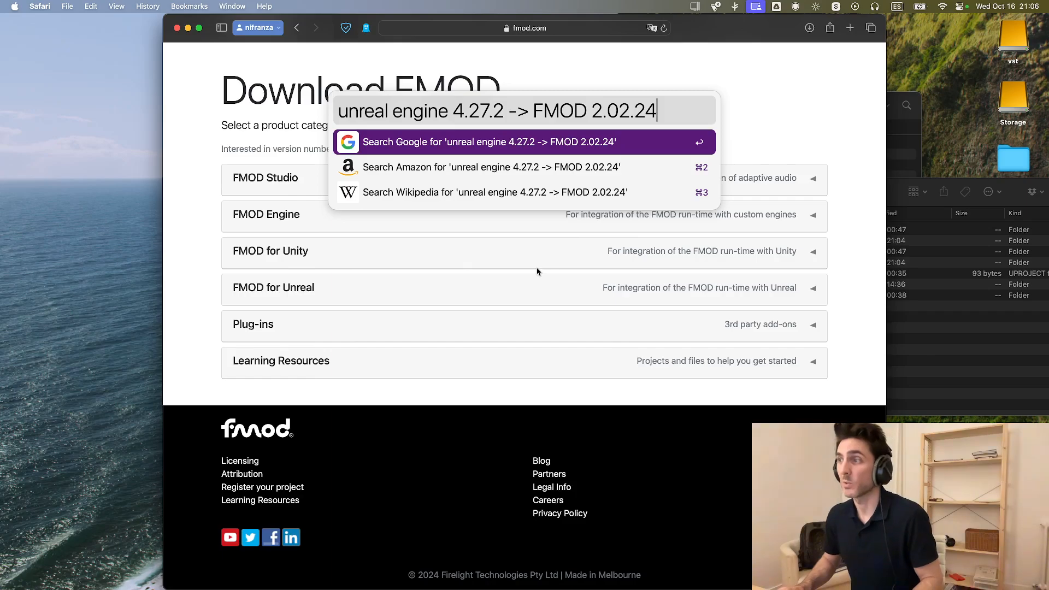
{"action": "key", "text": "Escape"}
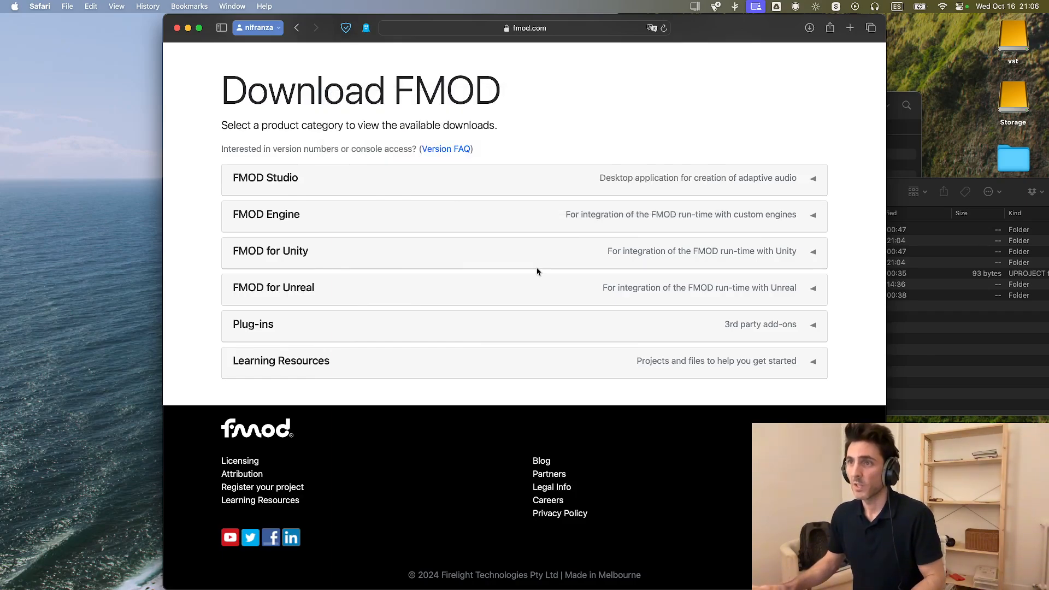
Expand the FMOD for Unreal downloads and filter version 2.02.24 to the UE4 builds.
{"action": "left_click", "coordinate": [289, 296]}
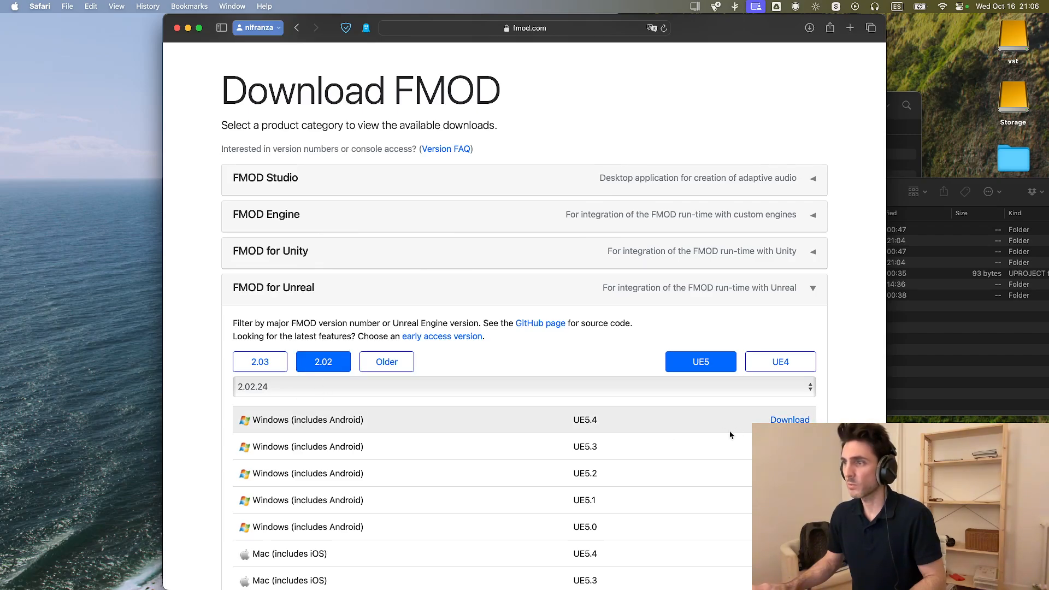
{"action": "scroll", "coordinate": [729, 430], "scroll_direction": "down", "scroll_amount": 3}
{"action": "scroll", "coordinate": [729, 434], "scroll_direction": "down", "scroll_amount": 2}
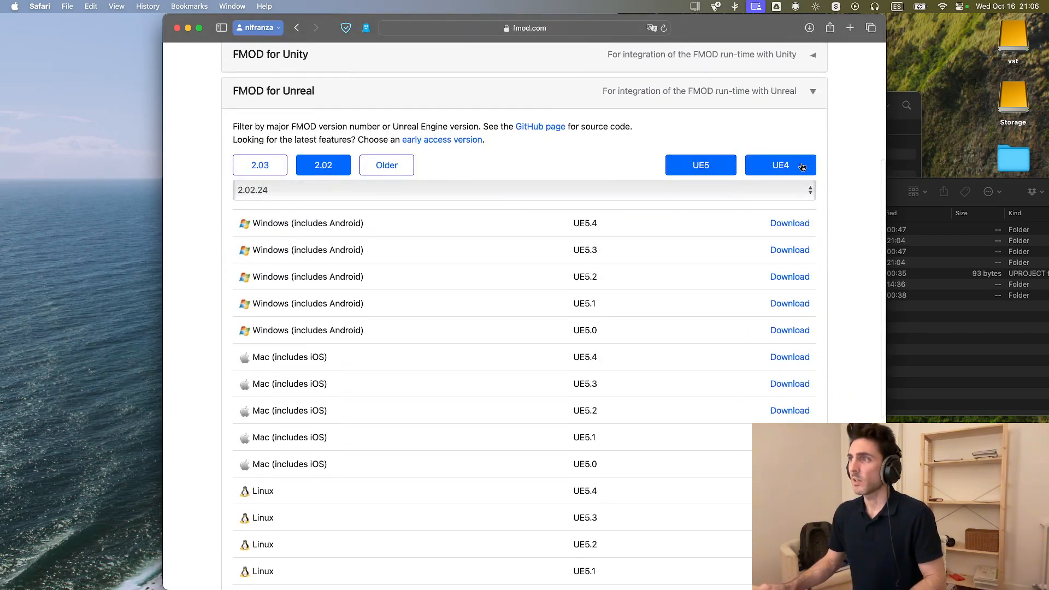
{"action": "left_click", "coordinate": [772, 172]}
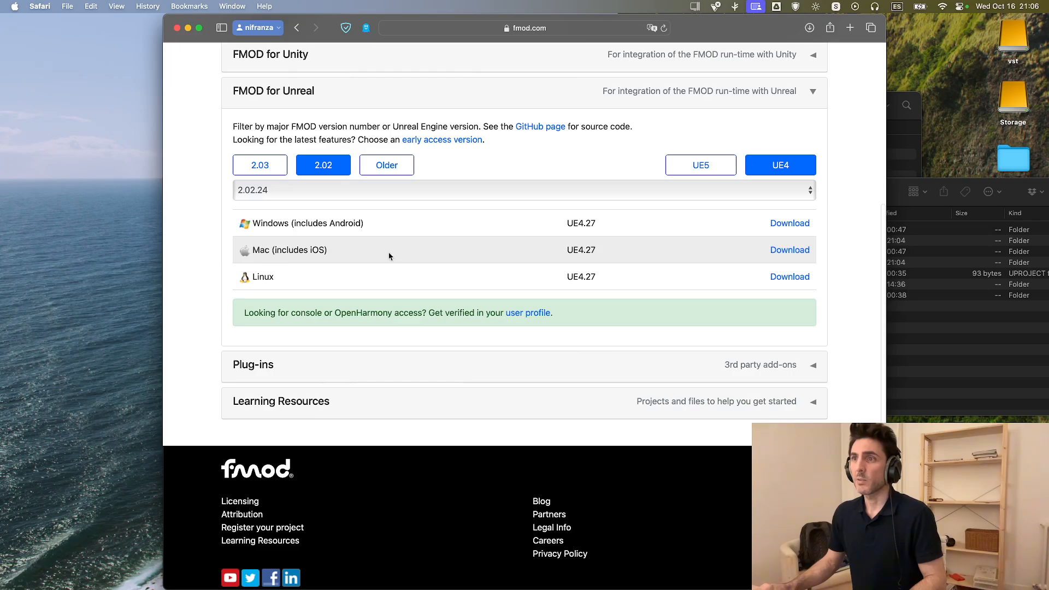
{"action": "left_click_drag", "start_coordinate": [556, 223], "coordinate": [552, 246]}
{"action": "left_click", "coordinate": [551, 231]}
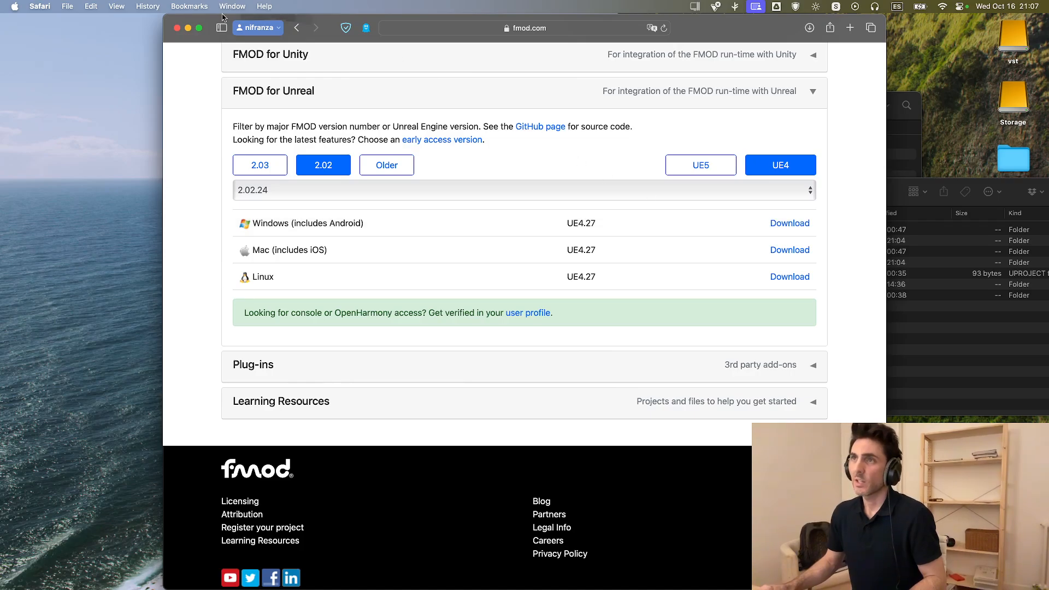
Minimise the Safari window and move the MidnightJamTest - Copy window back below the FMODStudio and FMODStudioNiagara folders.
{"action": "left_click", "coordinate": [188, 29]}
{"action": "left_click_drag", "start_coordinate": [408, 29], "coordinate": [323, 100]}
{"action": "left_click_drag", "start_coordinate": [652, 191], "coordinate": [346, 243]}
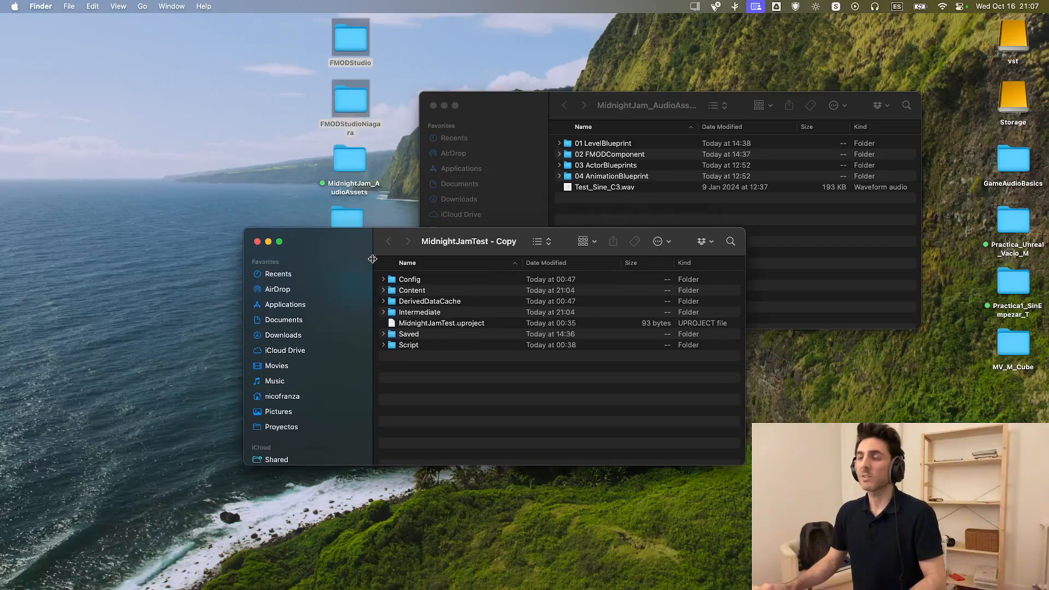
{"action": "right_click", "coordinate": [397, 387]}
{"action": "left_click", "coordinate": [407, 372]}
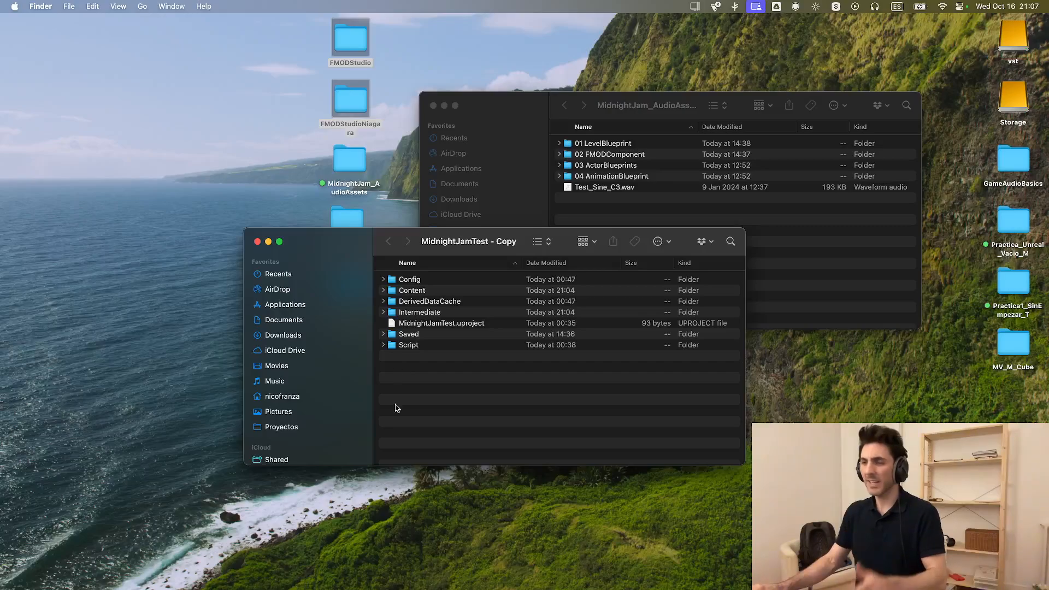
{"action": "right_click", "coordinate": [395, 365]}
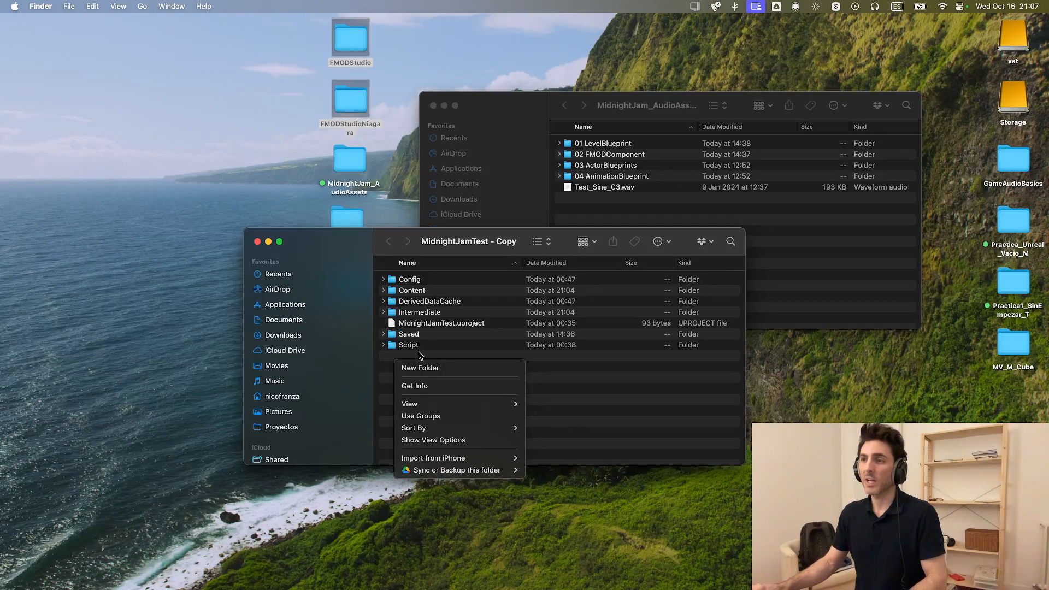
{"action": "left_click", "coordinate": [412, 356]}
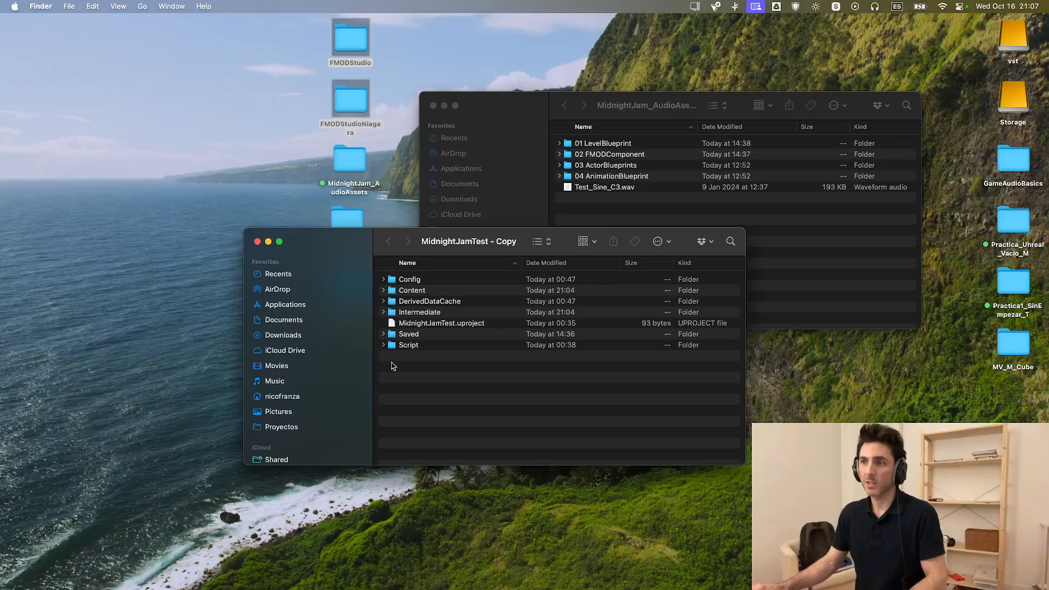
Move the MidnightJamTest - Copy window lower and reselect the FMODStudio and FMODStudioNiagara folders on the desktop.
{"action": "left_click_drag", "start_coordinate": [452, 245], "coordinate": [427, 313]}
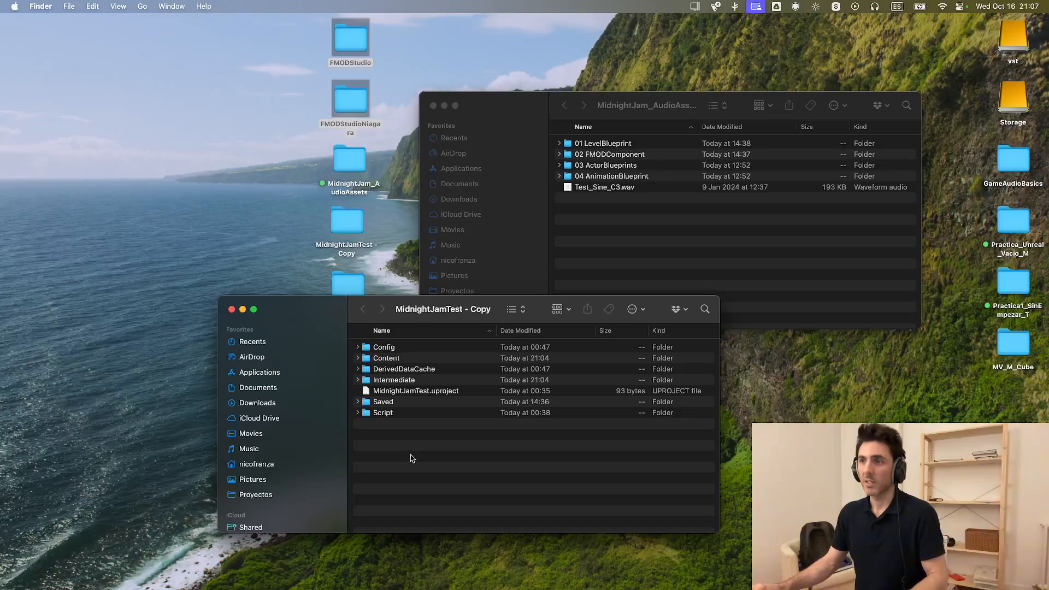
{"action": "right_click", "coordinate": [386, 441]}
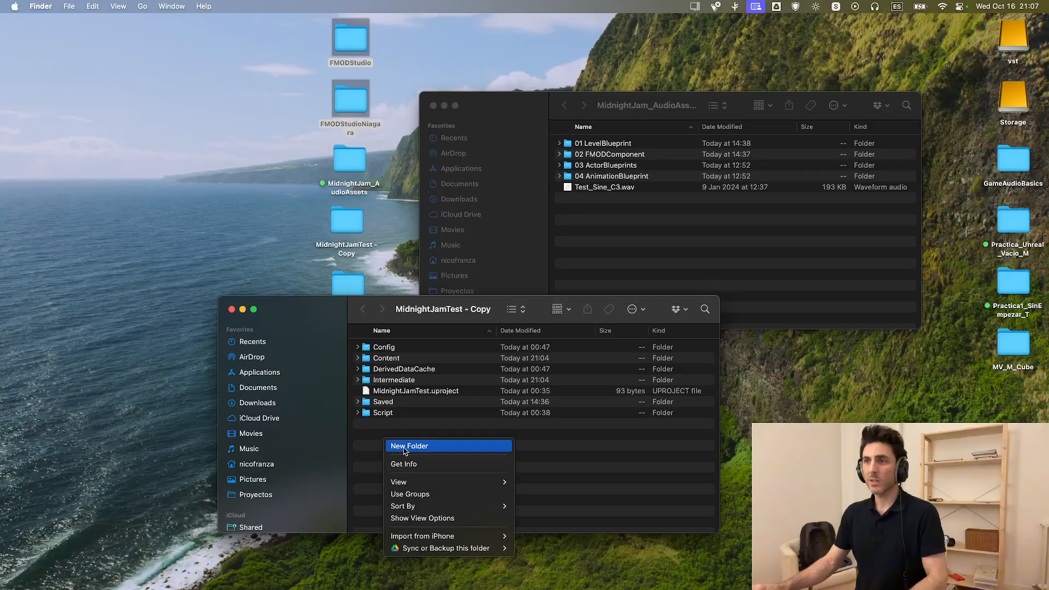
{"action": "left_click", "coordinate": [410, 226]}
{"action": "left_click_drag", "start_coordinate": [401, 36], "coordinate": [342, 127]}
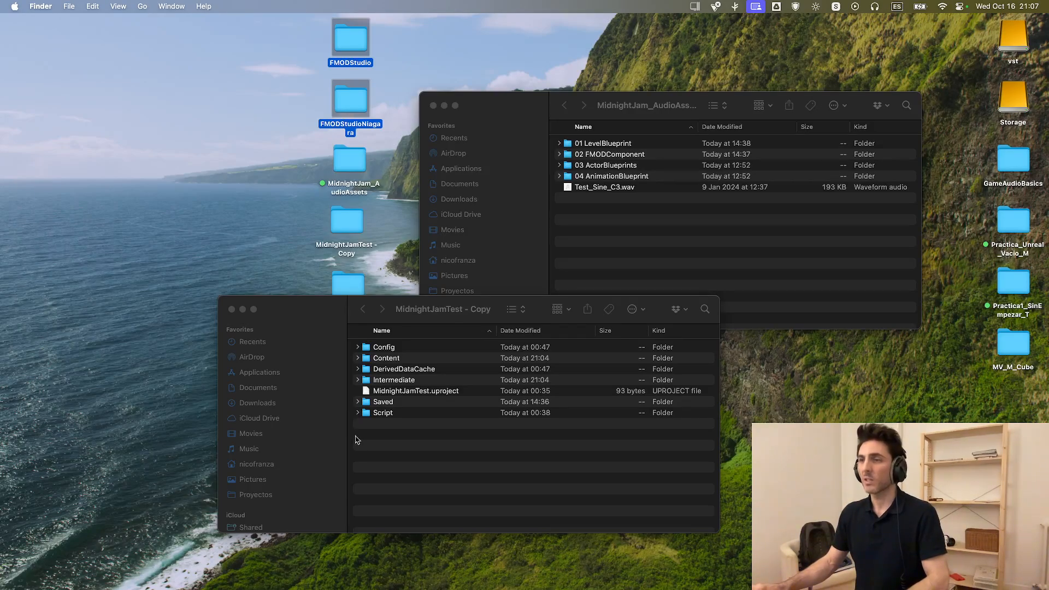
Create a new folder named Plugins inside the MidnightJamTest - Copy project folder.
{"action": "right_click", "coordinate": [397, 441]}
{"action": "left_click", "coordinate": [416, 446]}
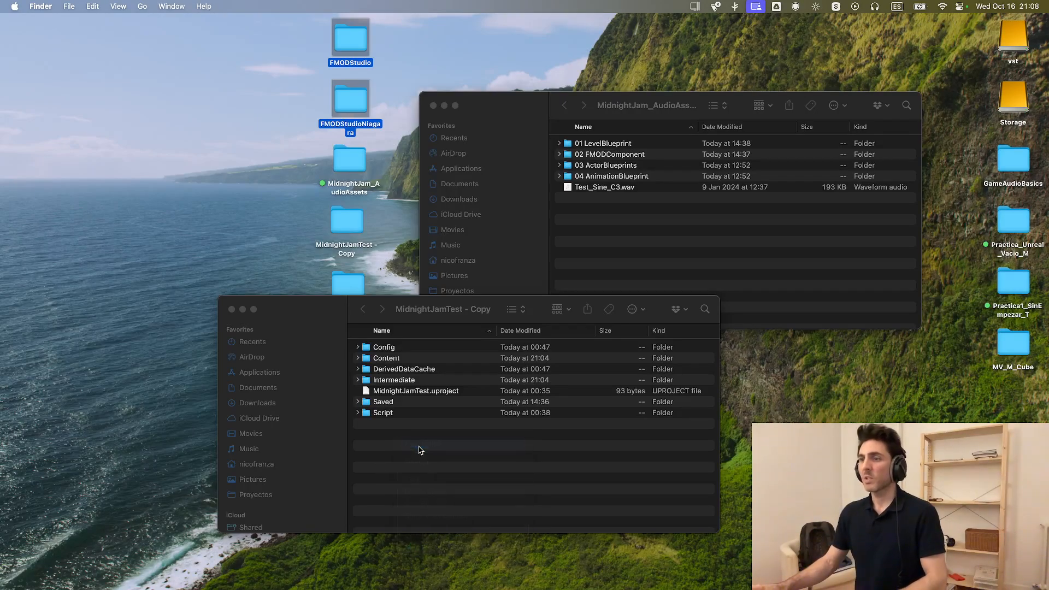
{"action": "type", "text": "Plug"}
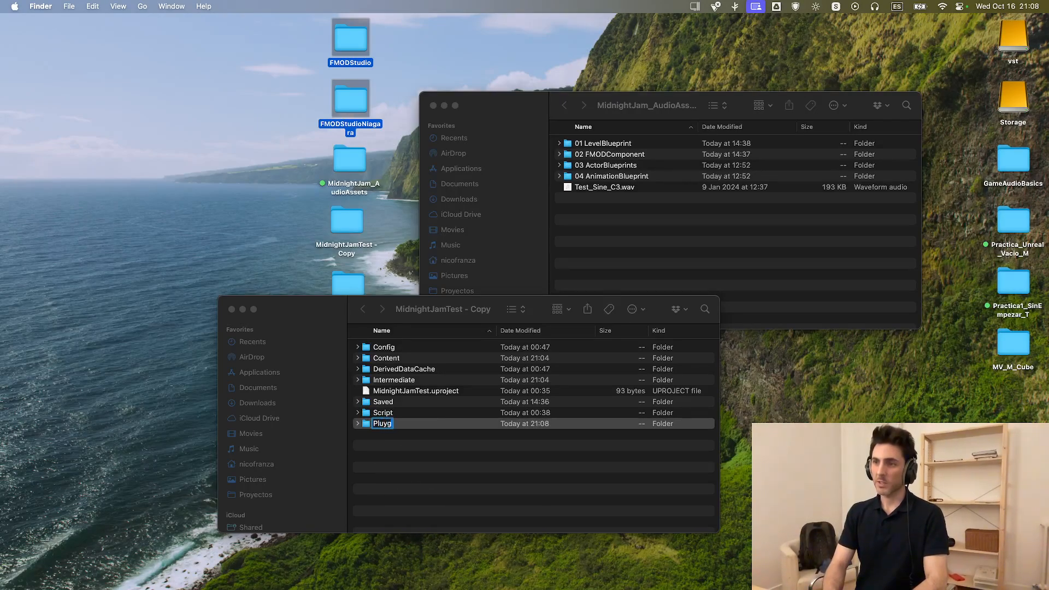
{"action": "type", "text": "ins"}
{"action": "key", "text": "Return"}
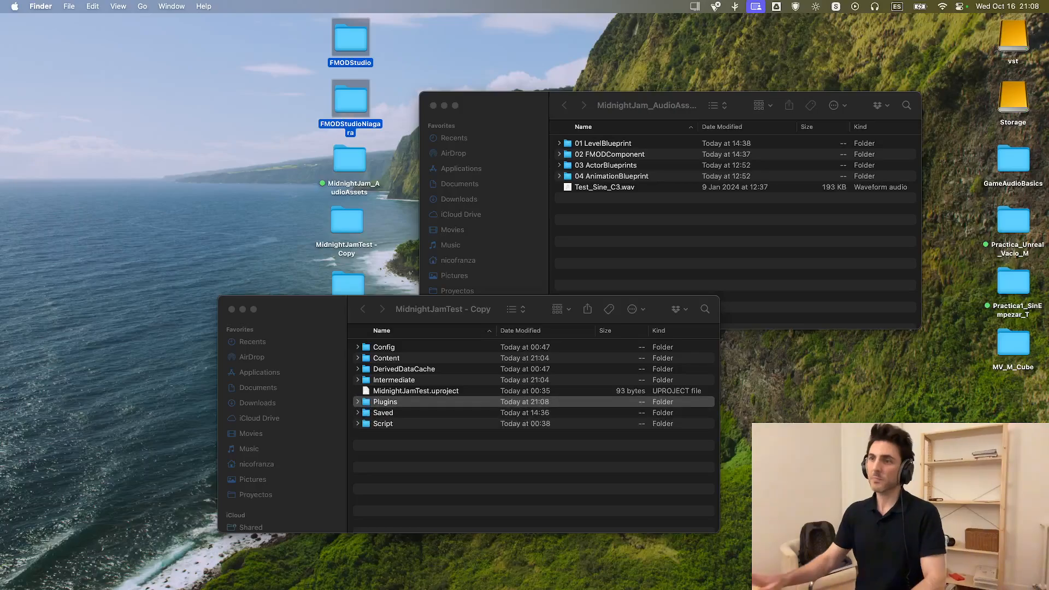
Minimise the Unreal Editor and copy the desktop's FMODStudio and FMODStudioNiagara folders into the project's Plugins folder.
{"action": "left_click", "coordinate": [389, 406]}
{"action": "double_click", "coordinate": [389, 407]}
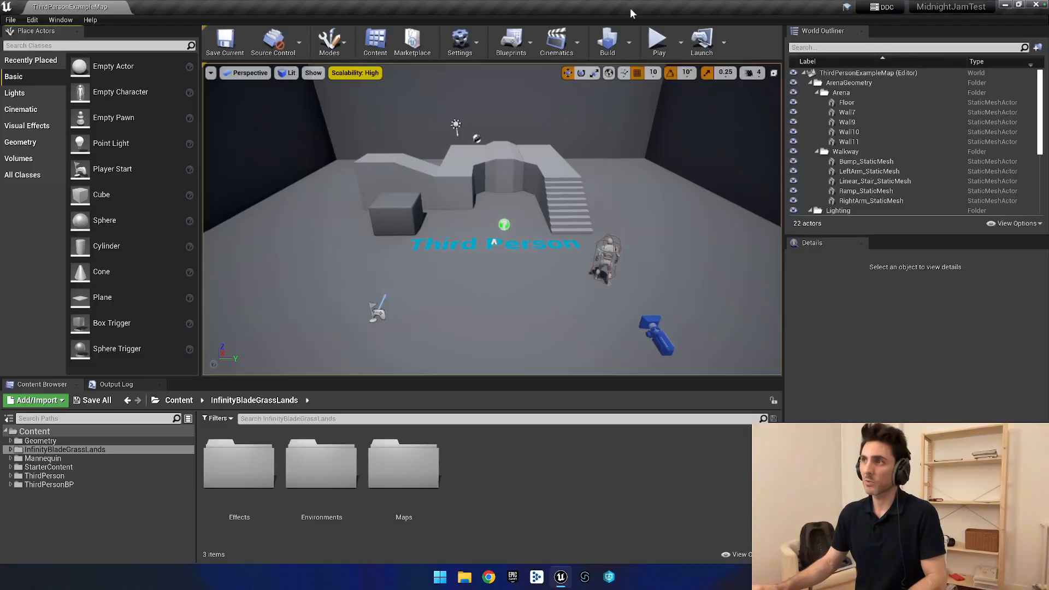
{"action": "left_click", "coordinate": [1005, 4]}
{"action": "key", "text": "ctrl+Left"}
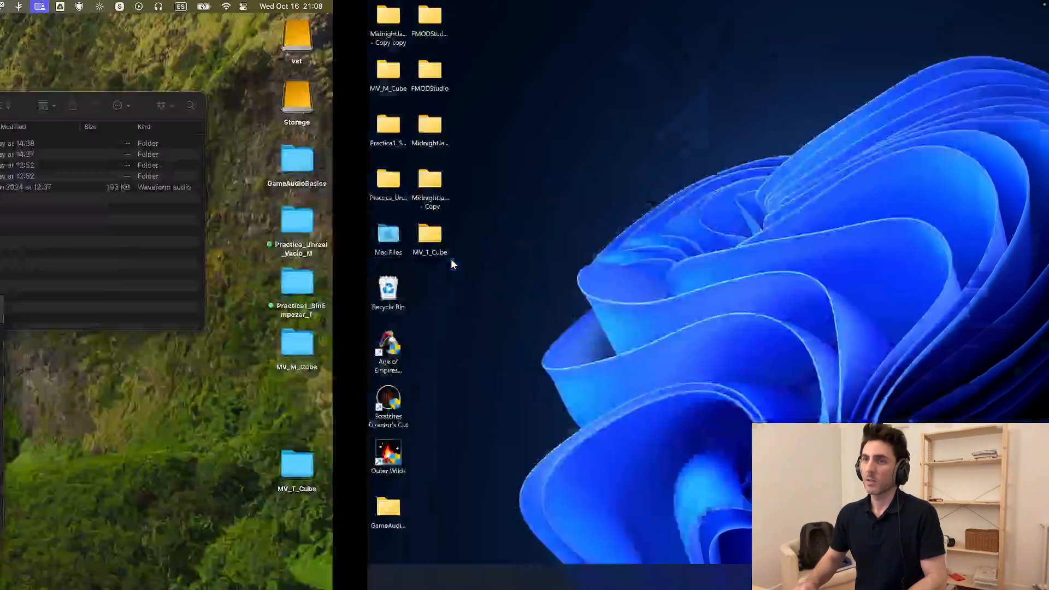
{"action": "left_click_drag", "start_coordinate": [358, 43], "coordinate": [440, 415]}
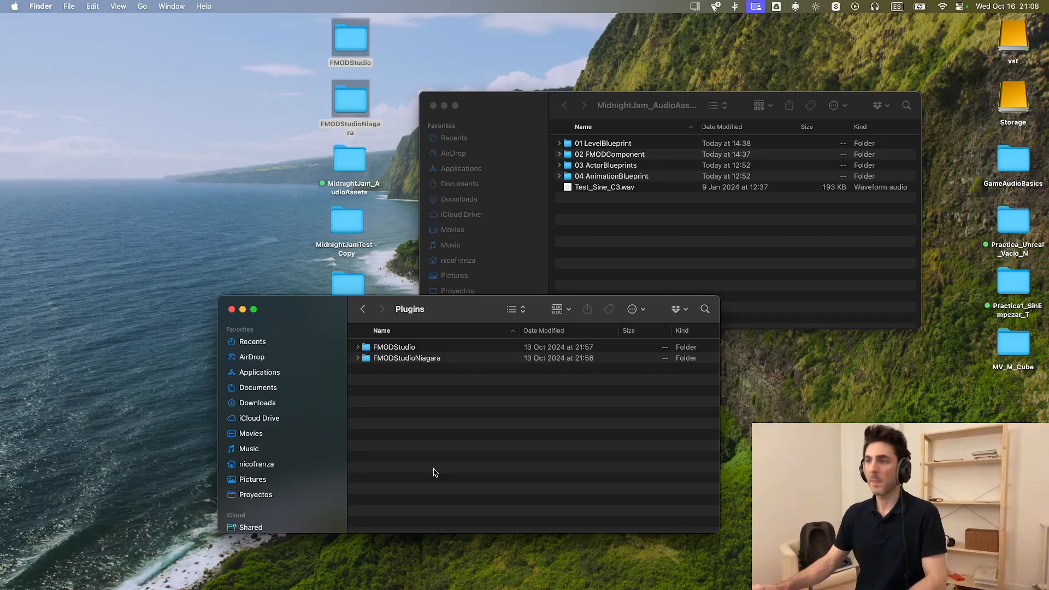
Return to the MidnightJamTest - Copy folder and briefly highlight the MidnightJamTest.uproject file.
{"action": "left_click", "coordinate": [363, 309]}
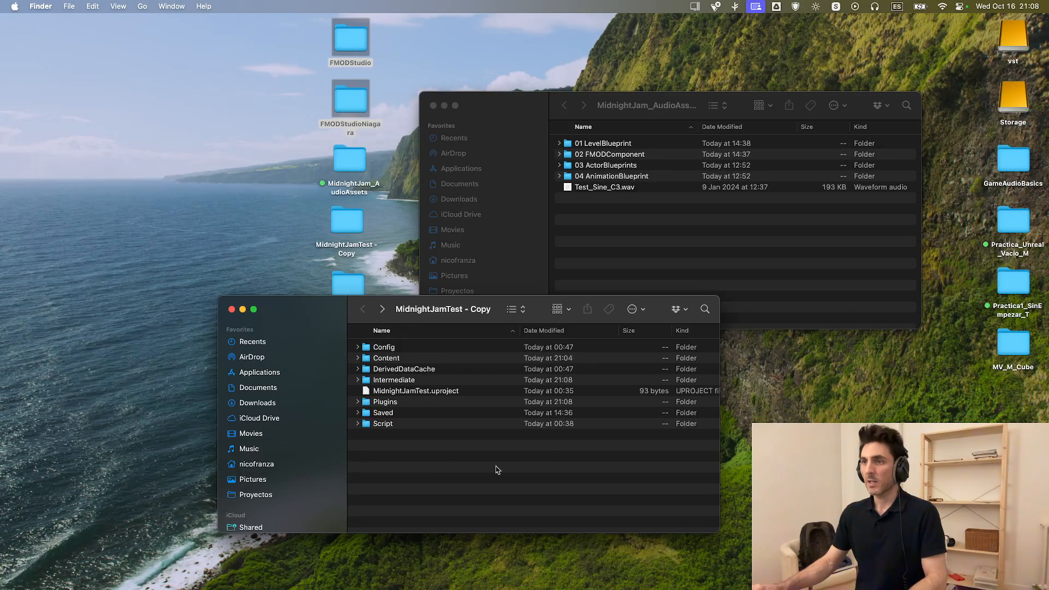
{"action": "left_click", "coordinate": [430, 394]}
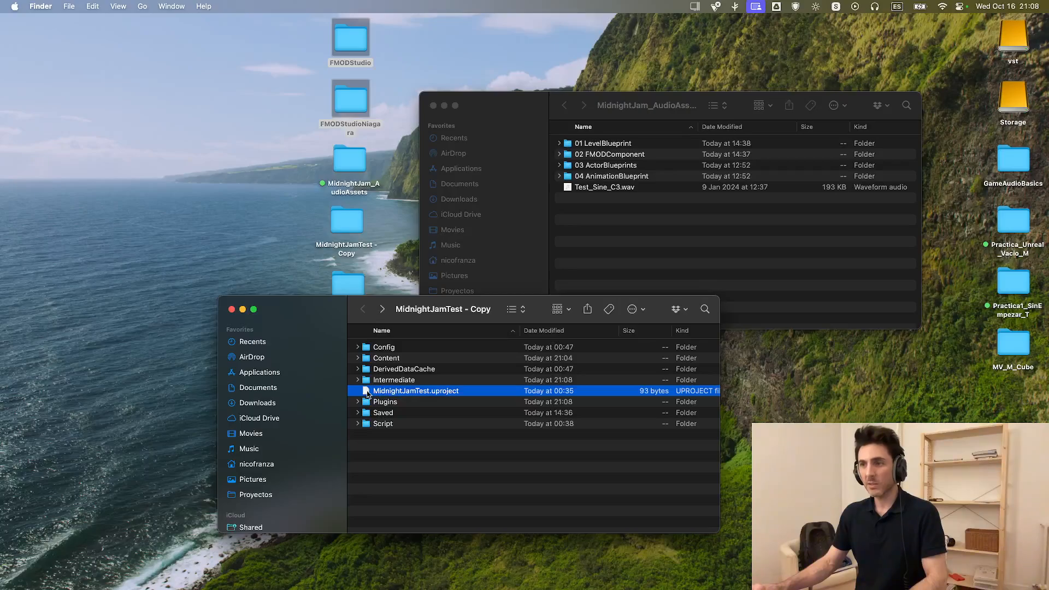
{"action": "left_click", "coordinate": [458, 460]}
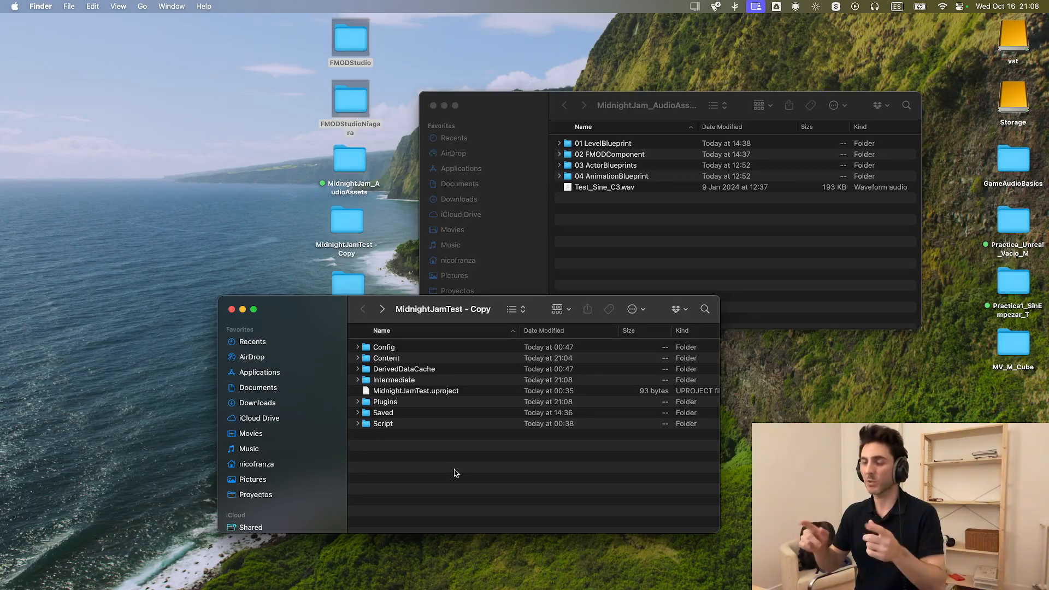
Search the launcher for "fmod", go through the listed FMOD Studio versions, check the Windows desktop, and dismiss the repeated search.
{"action": "key", "text": "super+space"}
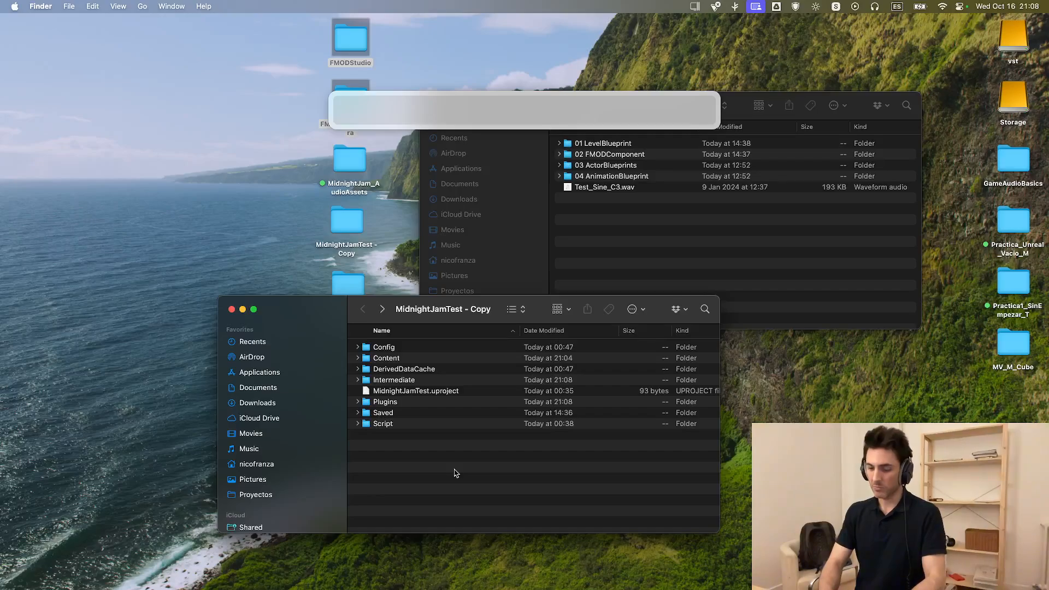
{"action": "type", "text": "fmod"}
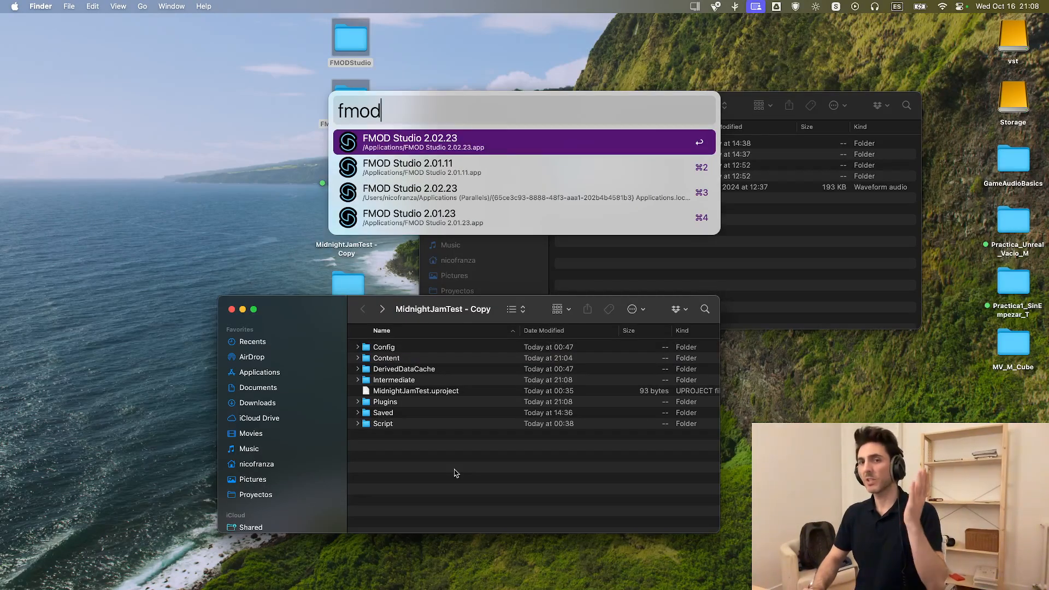
{"action": "key", "text": "Down"}
{"action": "key", "text": "Down"}
{"action": "key", "text": "Down"}
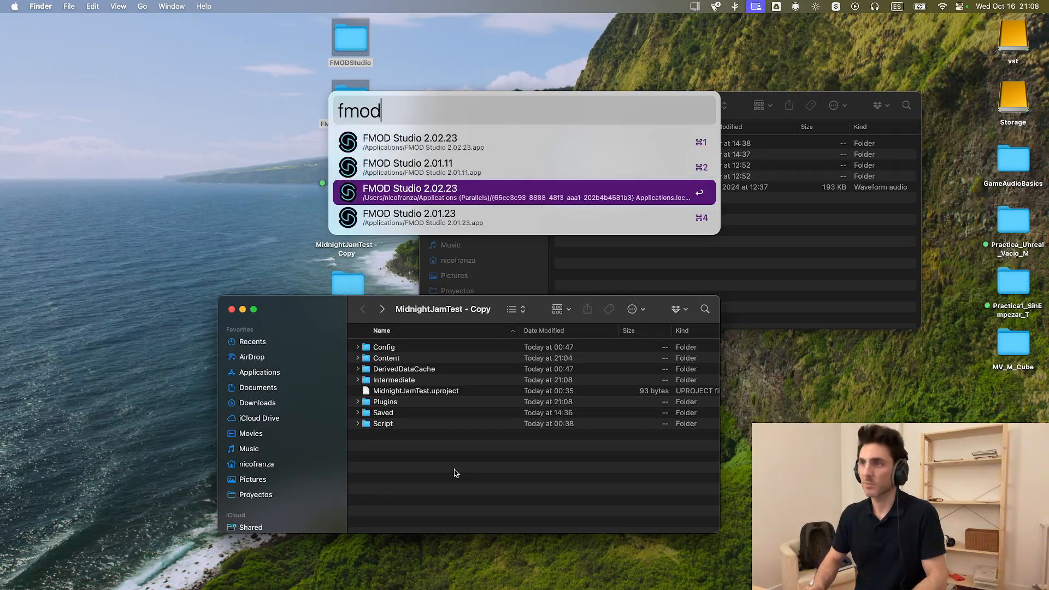
{"action": "key", "text": "Up"}
{"action": "key", "text": "Up"}
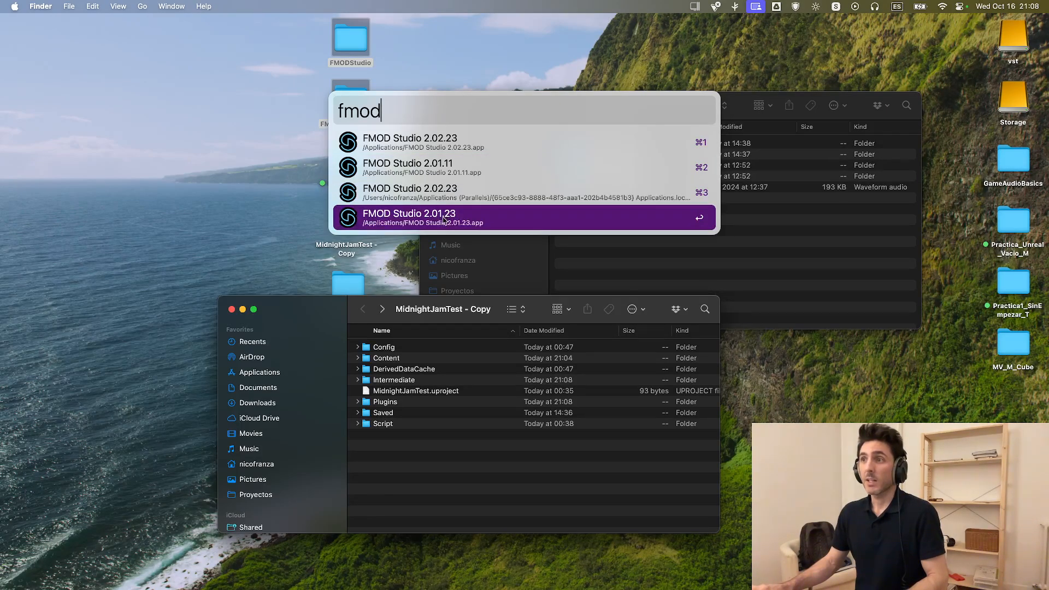
{"action": "left_click", "coordinate": [460, 195]}
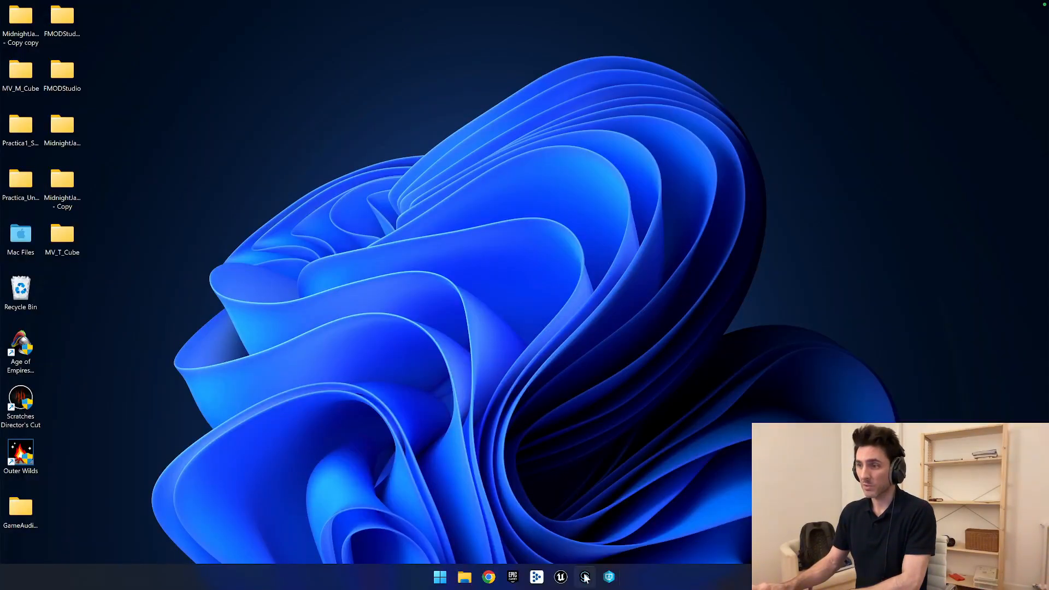
{"action": "key", "text": "ctrl+Left"}
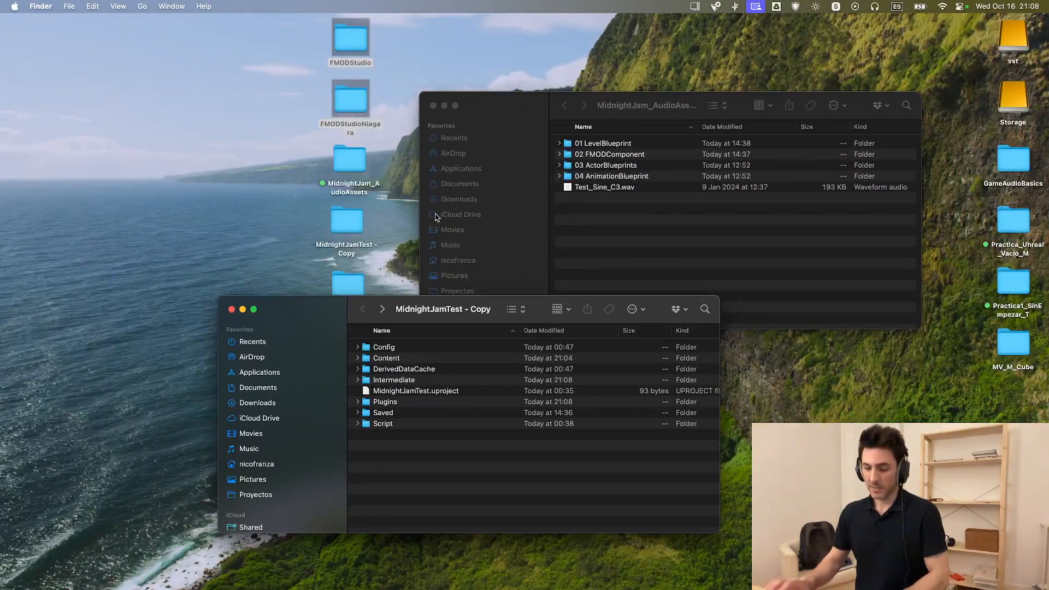
{"action": "key", "text": "super+space"}
{"action": "type", "text": "fmod"}
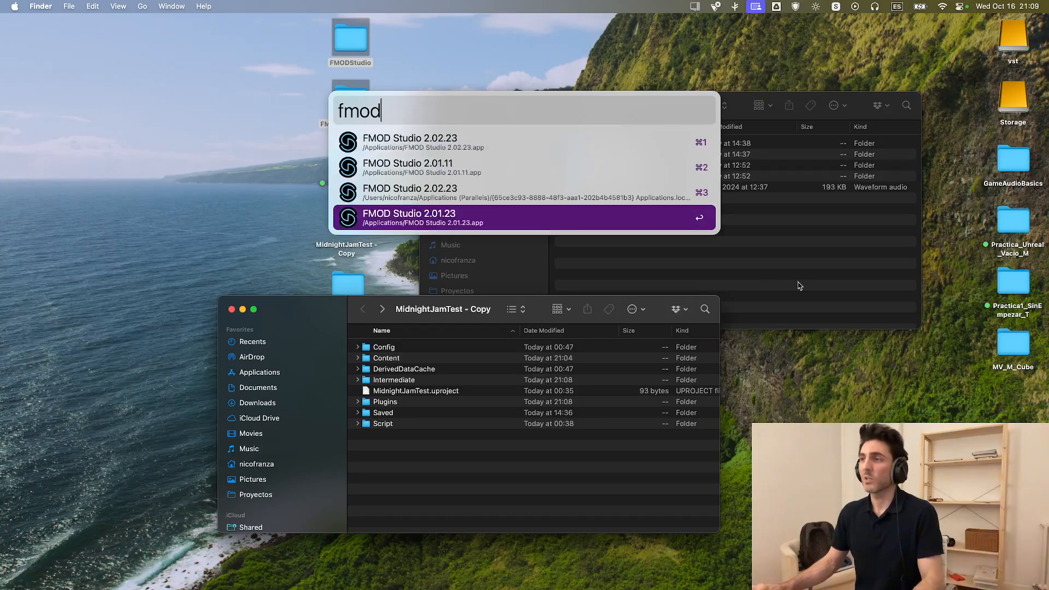
{"action": "key", "text": "Escape"}
Move the MidnightJamTest - Copy window aside and find the FMOD Studio versions in the Applications folder using a new Finder window.
{"action": "left_click", "coordinate": [726, 284]}
{"action": "left_click_drag", "start_coordinate": [304, 321], "coordinate": [207, 294]}
{"action": "key", "text": "super+n"}
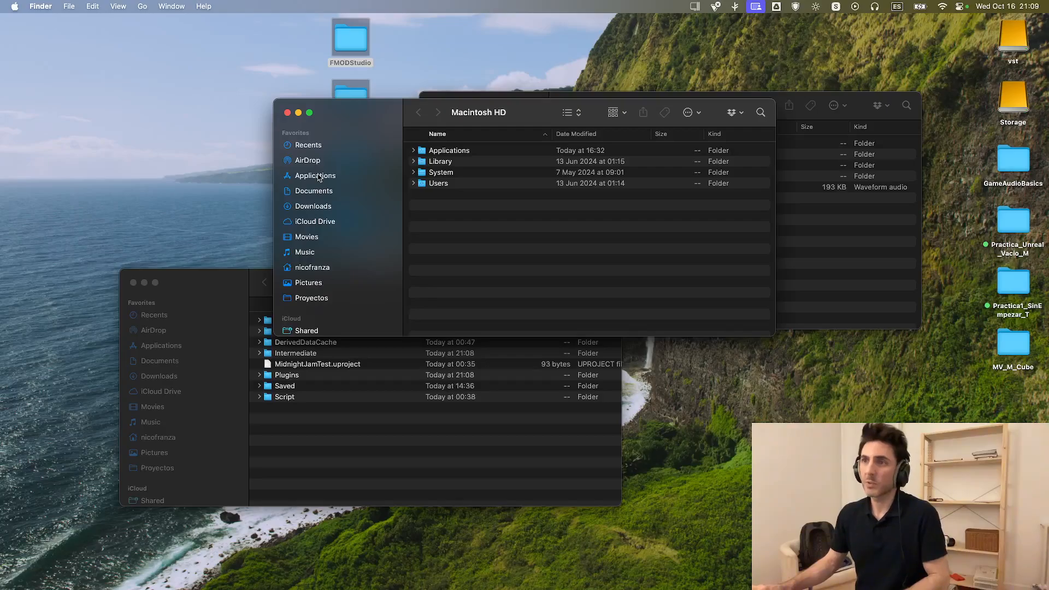
{"action": "key", "text": "shift+super+a"}
{"action": "scroll", "coordinate": [513, 294], "scroll_direction": "down", "scroll_amount": 15}
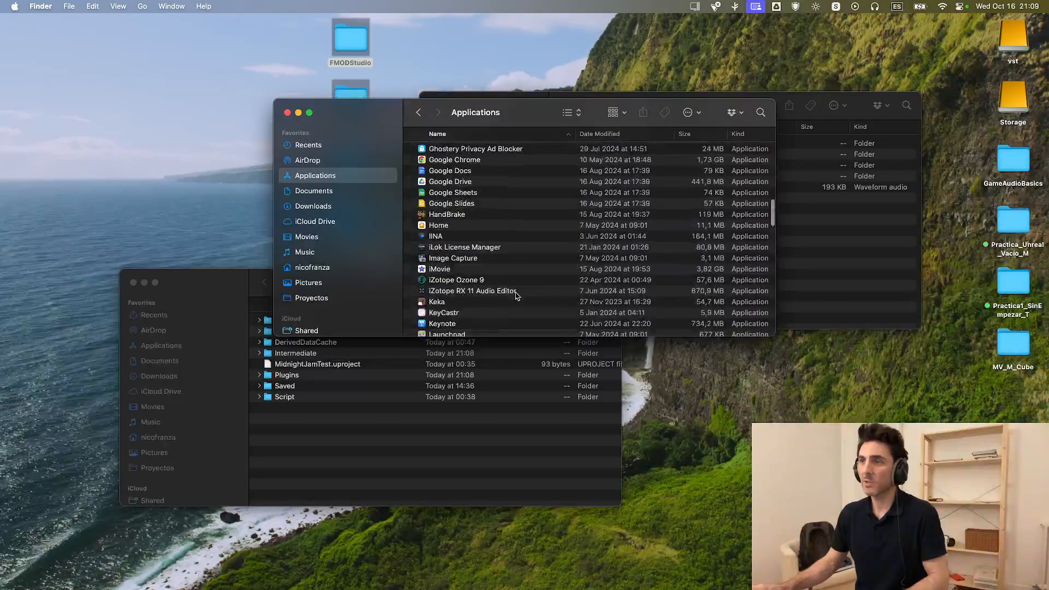
{"action": "scroll", "coordinate": [459, 309], "scroll_direction": "up", "scroll_amount": 10}
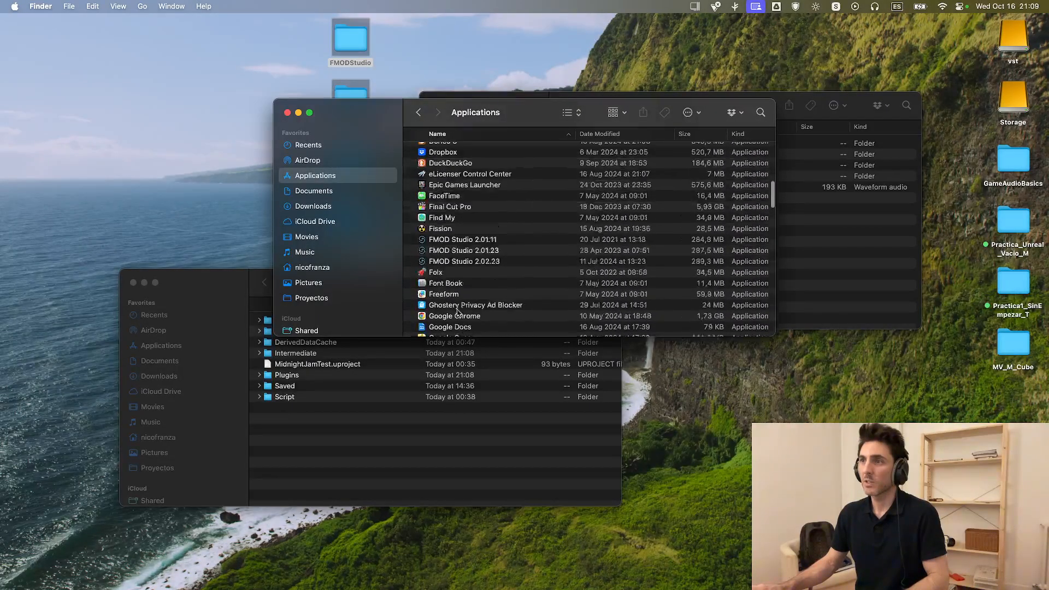
Open the FMOD Studio 2.01.11 application's name for editing, cancel the rename, and close the Applications window.
{"action": "left_click", "coordinate": [467, 250]}
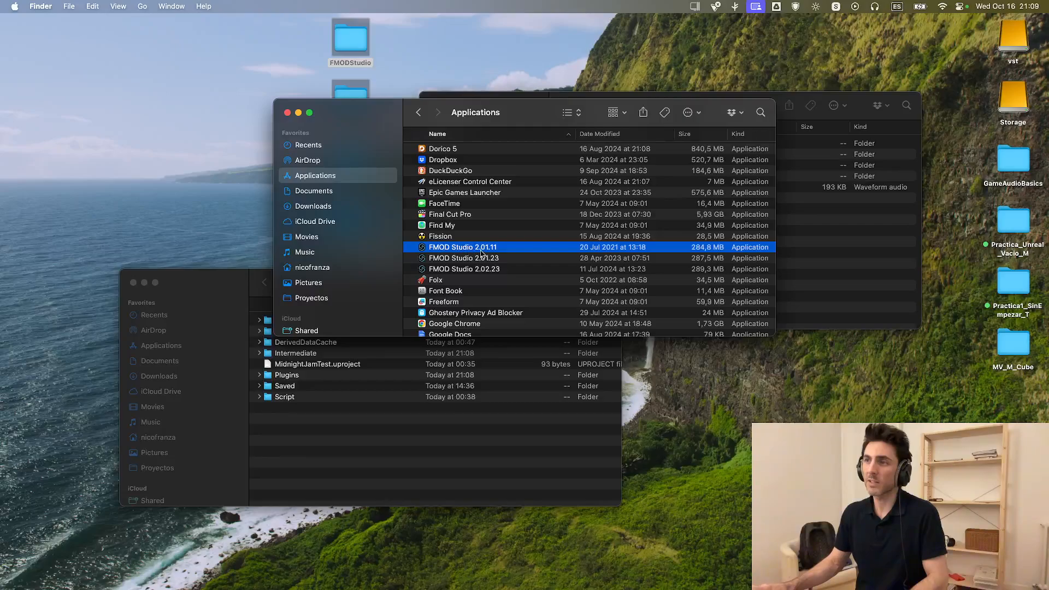
{"action": "key", "text": "Return"}
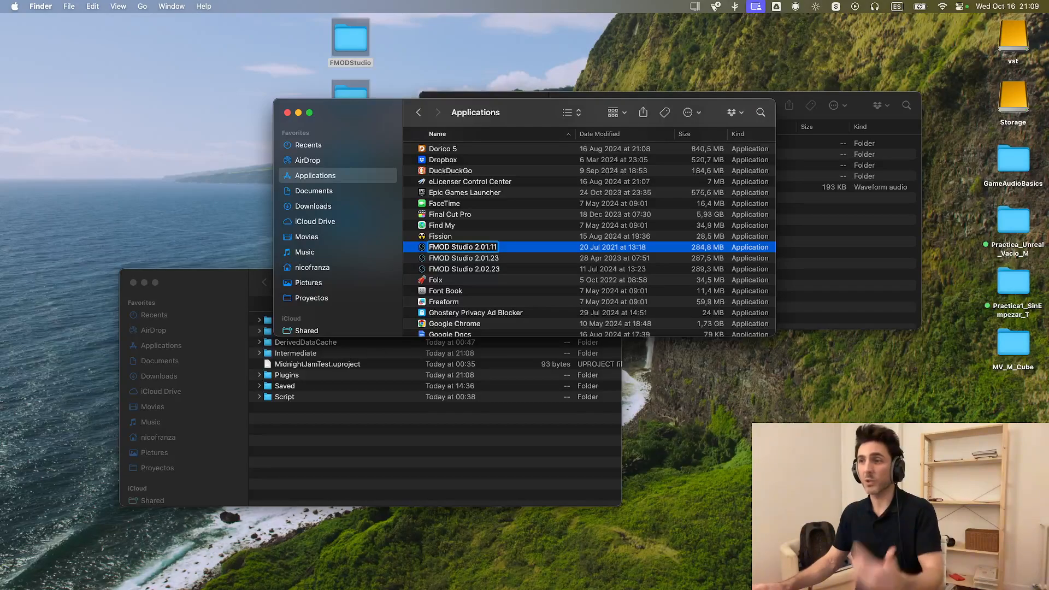
{"action": "key", "text": "Escape"}
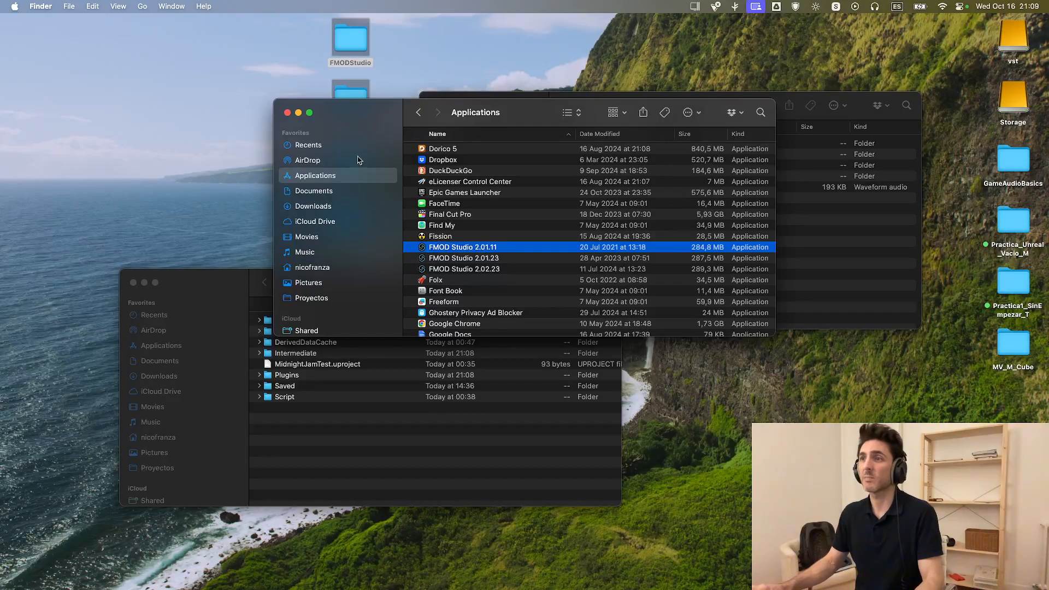
{"action": "left_click", "coordinate": [286, 113]}
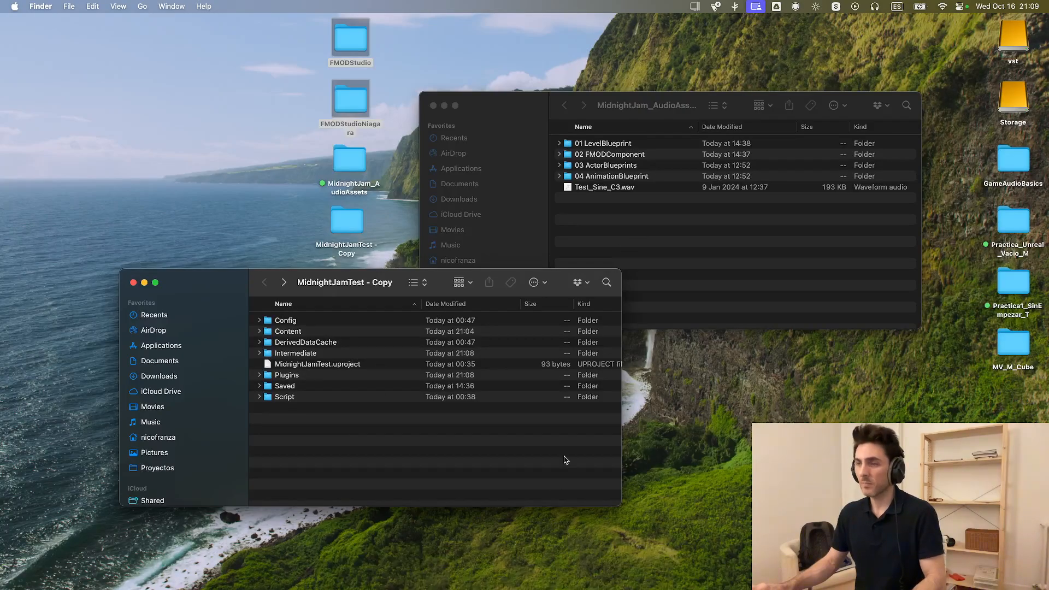
Launch FMOD Studio 2.02.23 from the launcher search and start a new project.
{"action": "key", "text": "super+space"}
{"action": "type", "text": "fmod"}
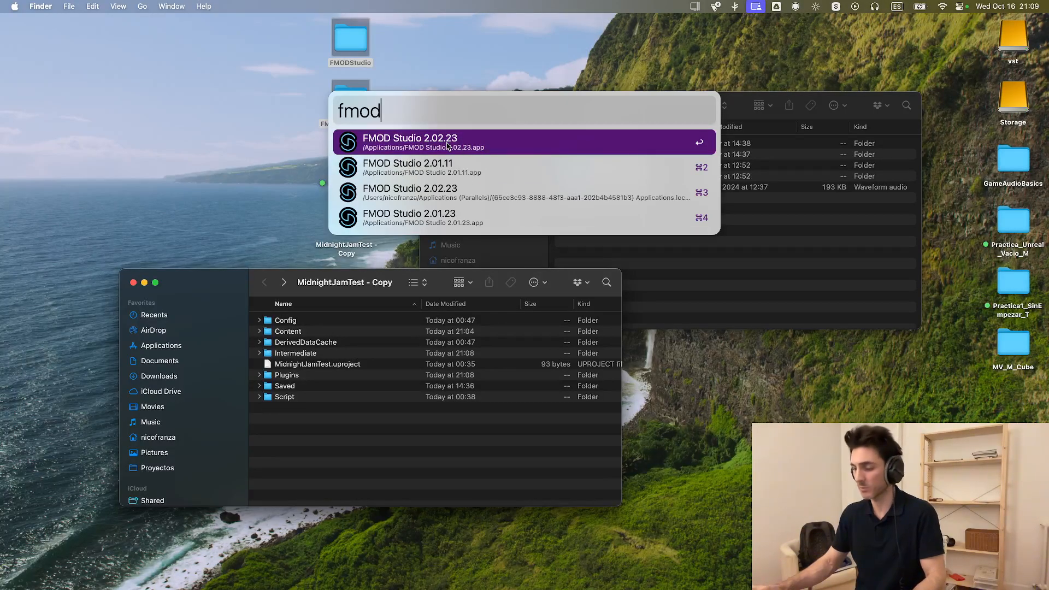
{"action": "key", "text": "Return"}
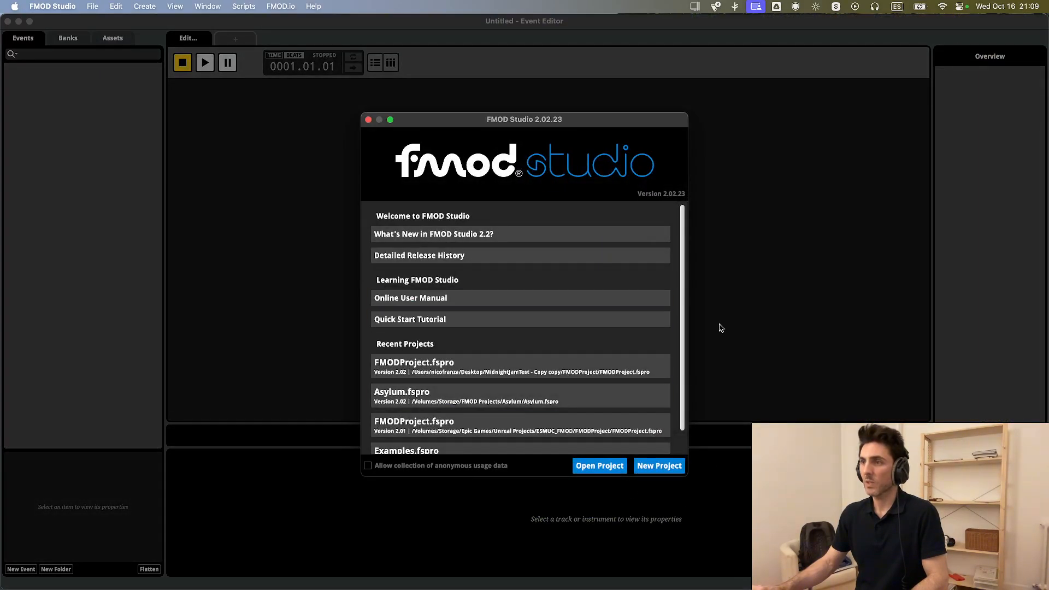
{"action": "left_click", "coordinate": [658, 466]}
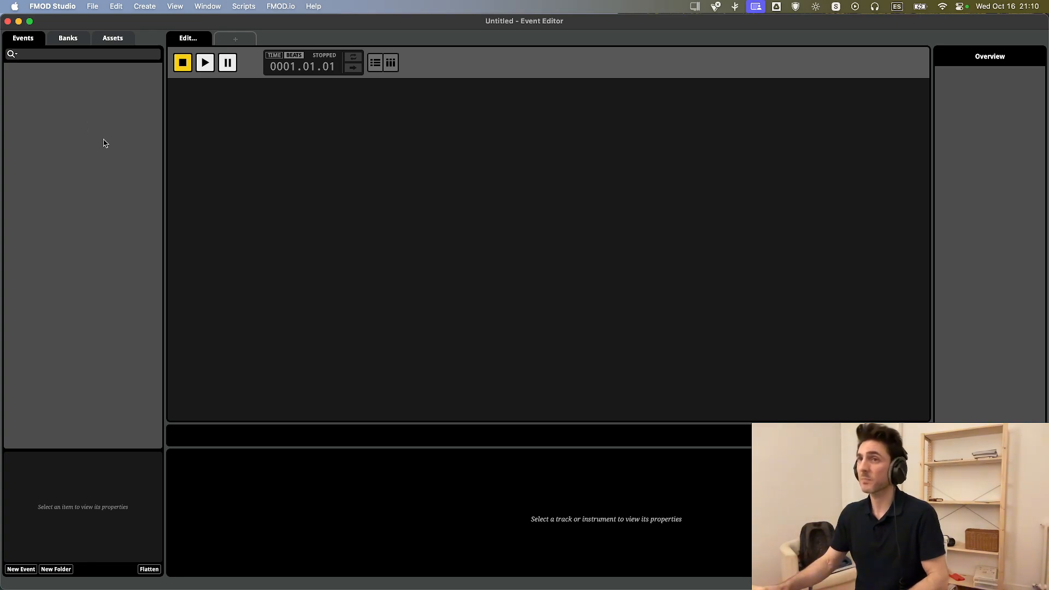
Start saving the untitled project under a new name, with the desktop's MidnightJamTest - Copy folder as its location.
{"action": "left_click", "coordinate": [98, 6]}
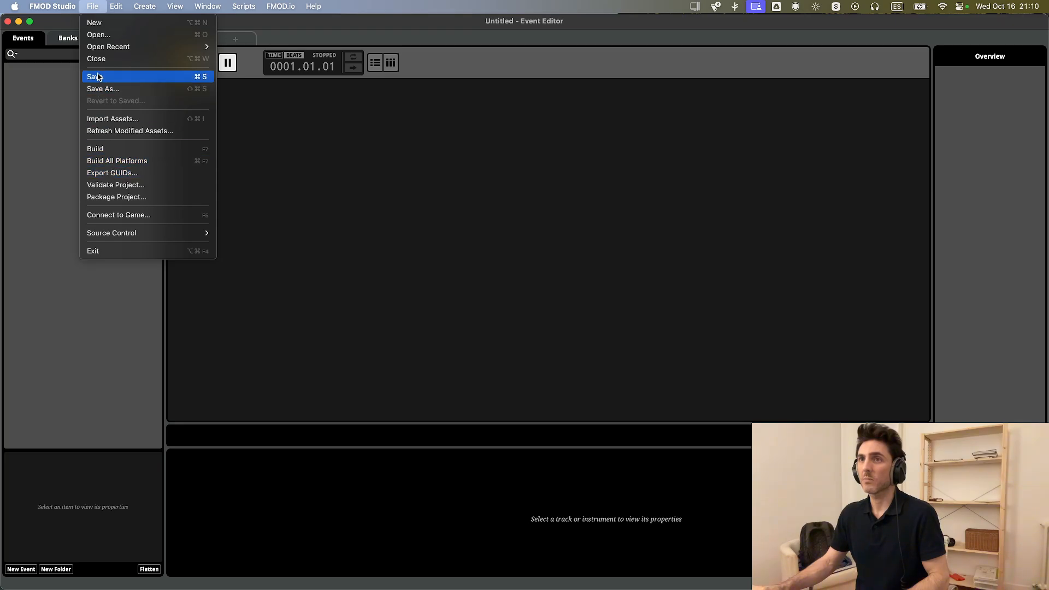
{"action": "left_click", "coordinate": [100, 90]}
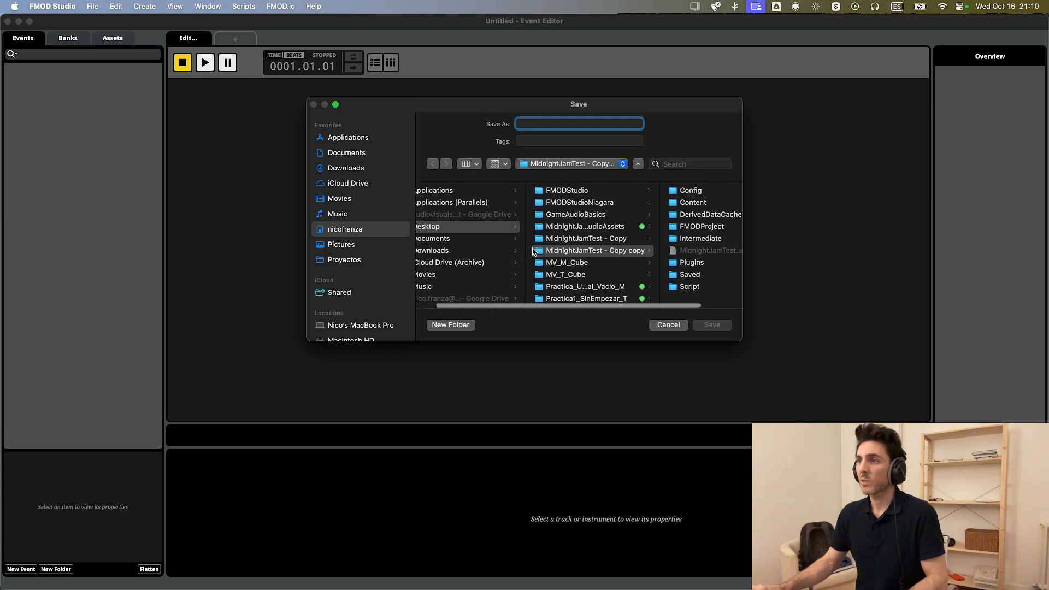
{"action": "left_click", "coordinate": [558, 242]}
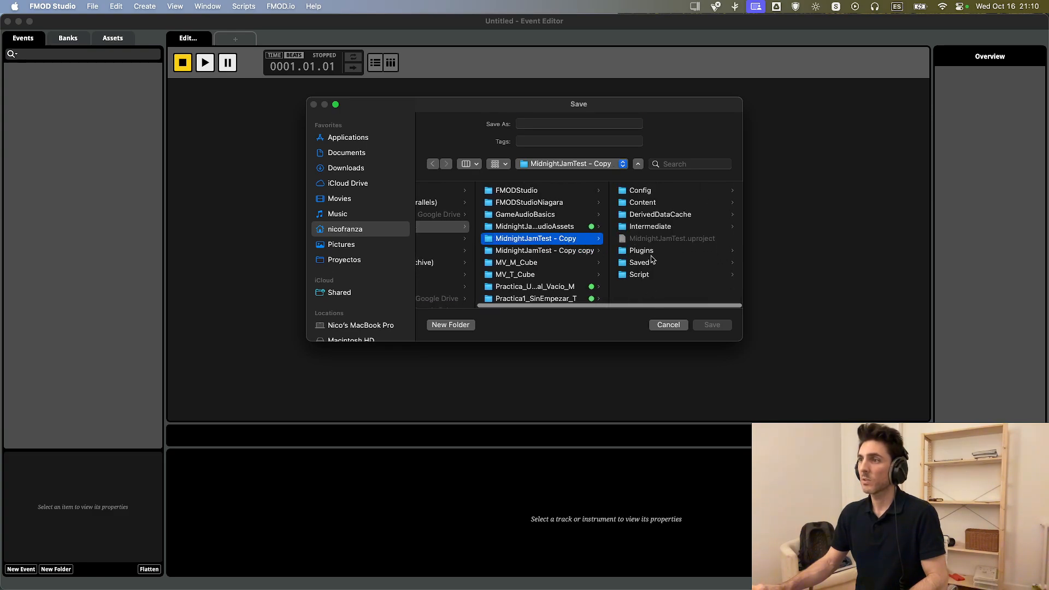
{"action": "left_click", "coordinate": [650, 251]}
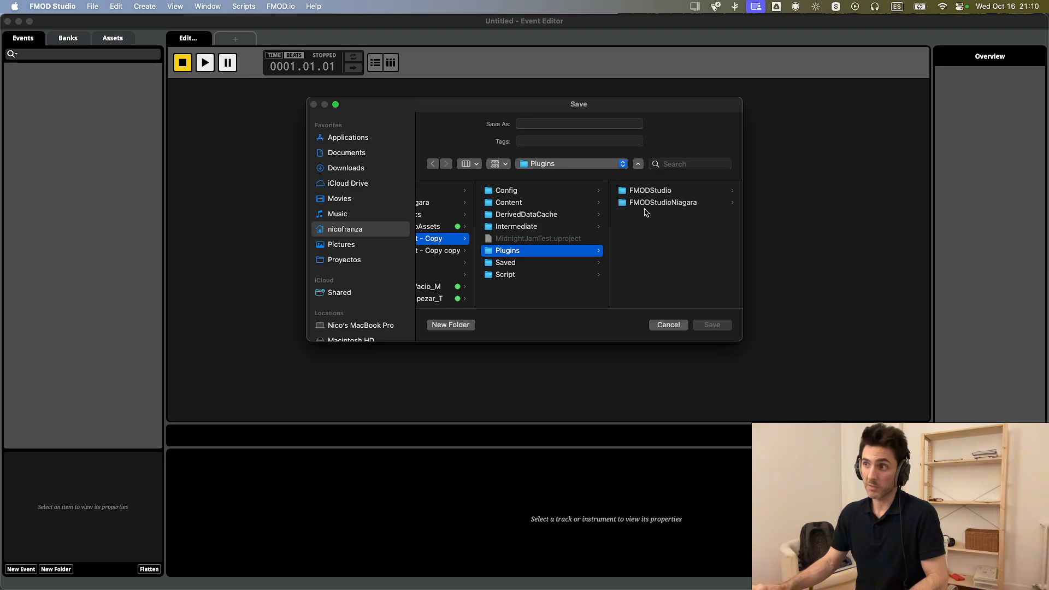
{"action": "left_click", "coordinate": [510, 293]}
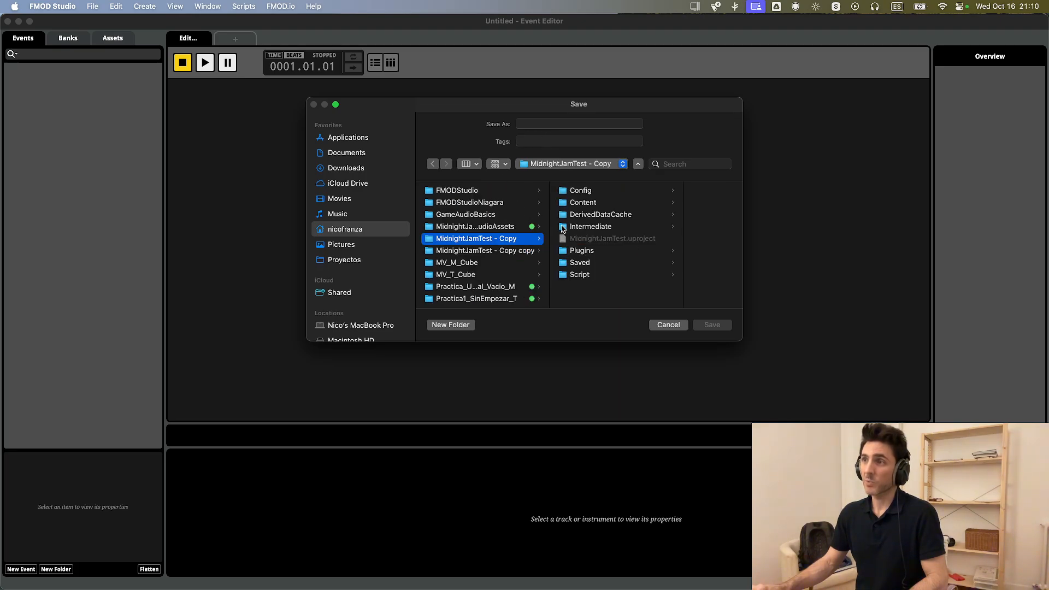
Save the project as FMODProject and switch to Finder to show the MidnightJamTest - Copy folder.
{"action": "left_click", "coordinate": [540, 123]}
{"action": "type", "text": "FM"}
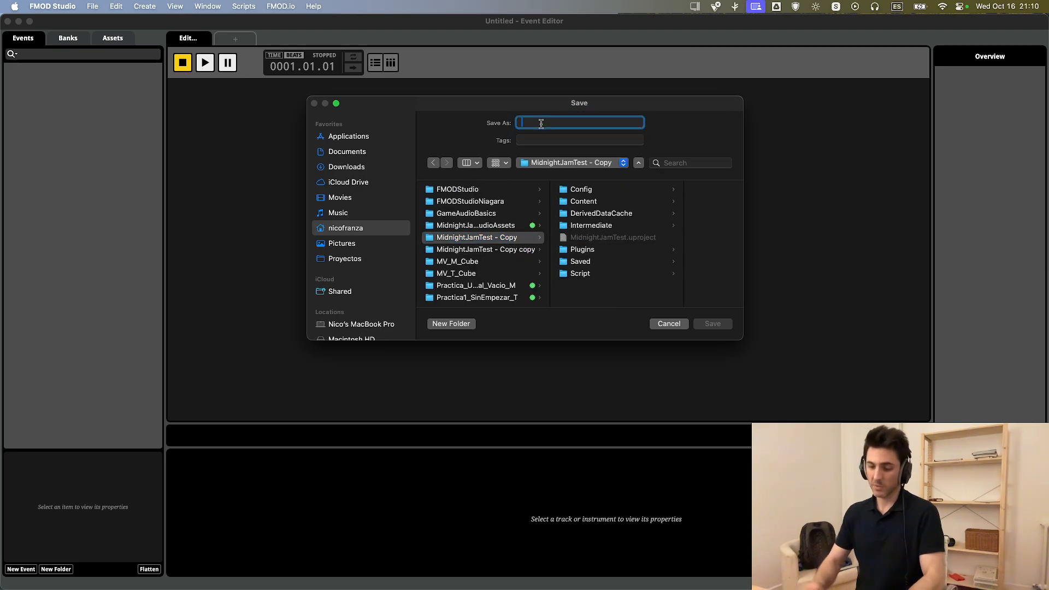
{"action": "type", "text": "ODP"}
{"action": "type", "text": "roject"}
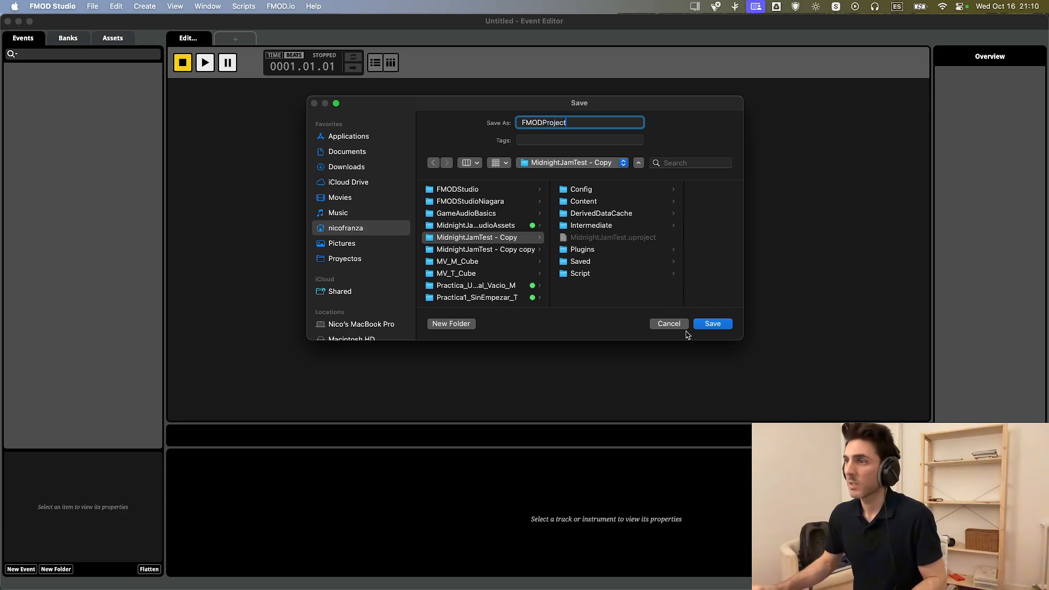
{"action": "left_click", "coordinate": [713, 324]}
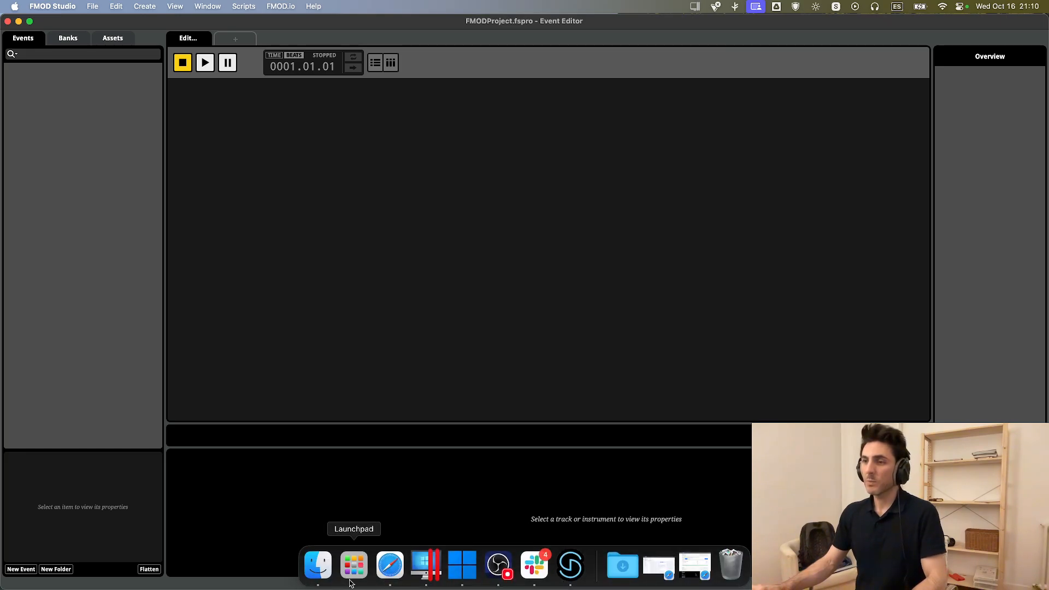
{"action": "left_click", "coordinate": [324, 581]}
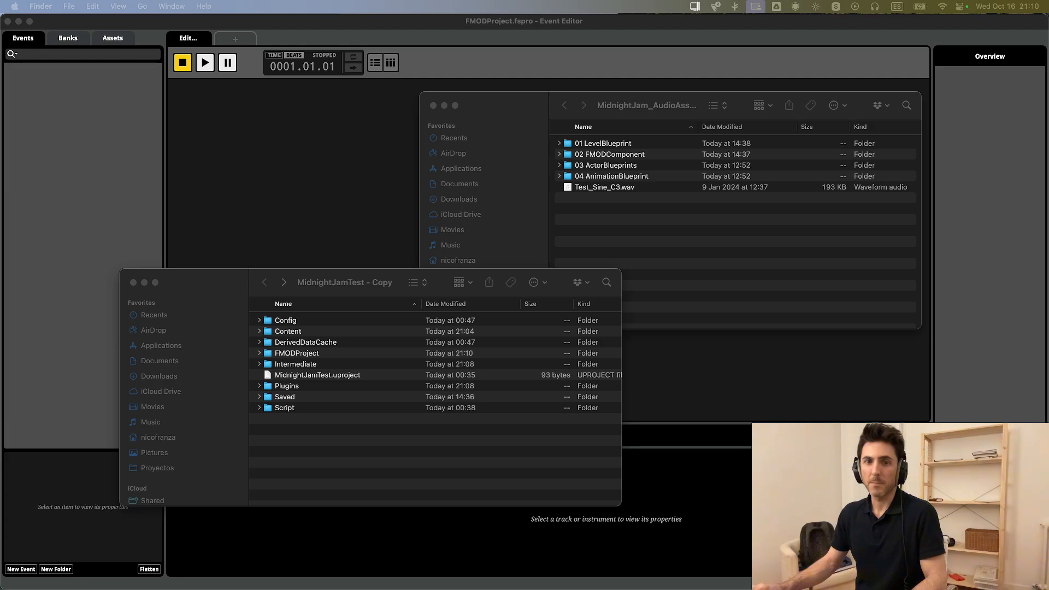
Examine the Plugins and FMODProject folders inside MidnightJamTest - Copy in Finder, and return to FMOD Studio.
{"action": "left_click", "coordinate": [340, 225]}
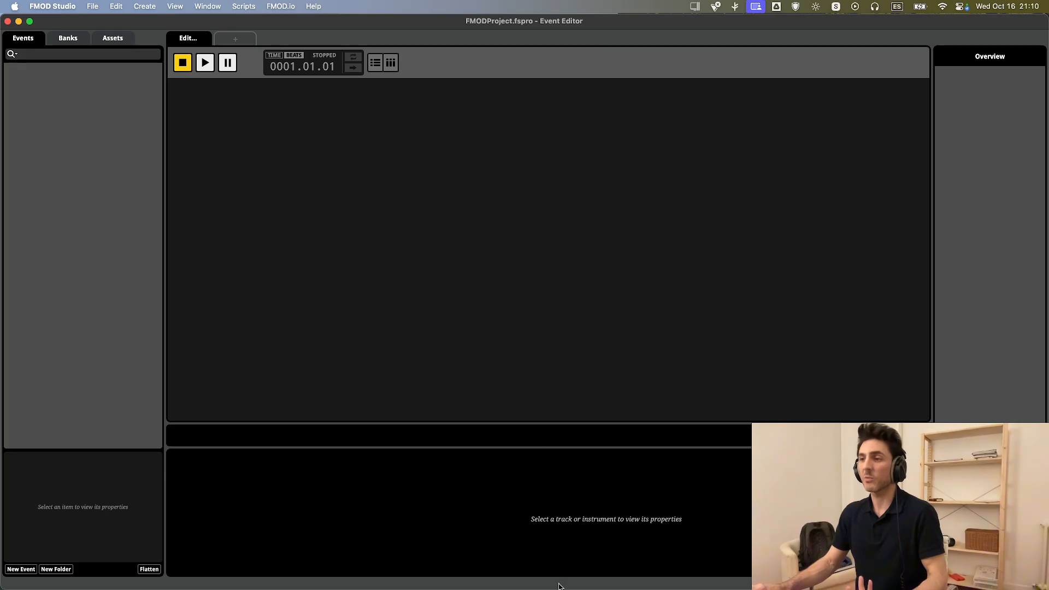
{"action": "left_click", "coordinate": [319, 580]}
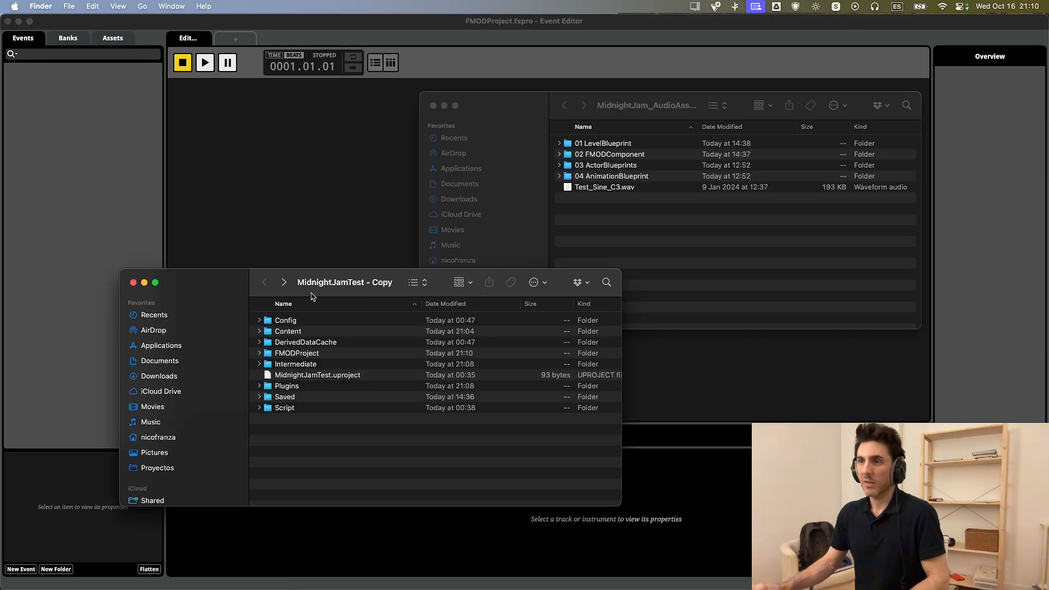
{"action": "left_click_drag", "start_coordinate": [361, 295], "coordinate": [453, 243]}
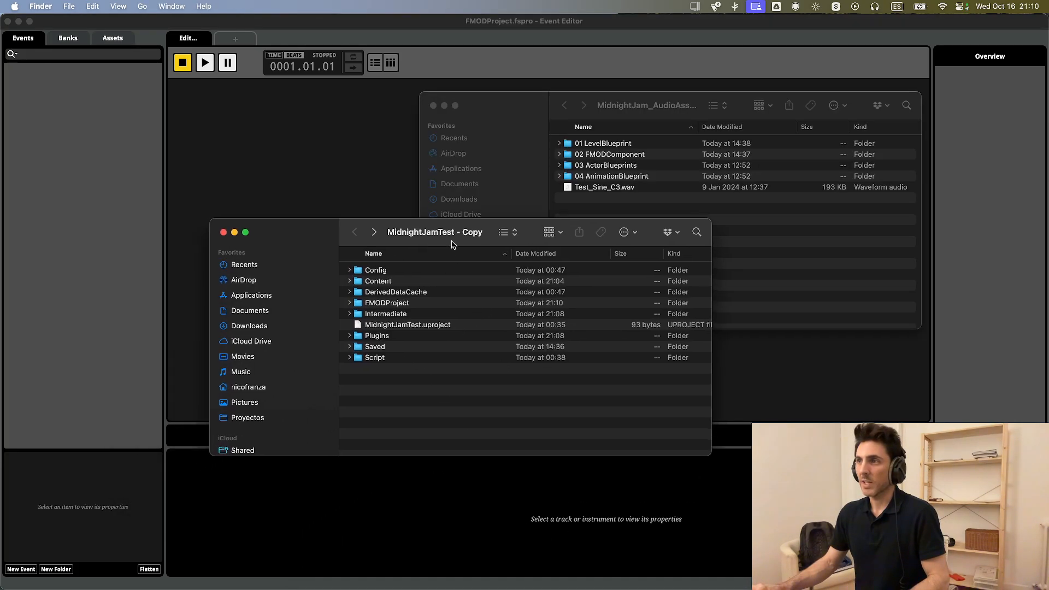
{"action": "double_click", "coordinate": [390, 339]}
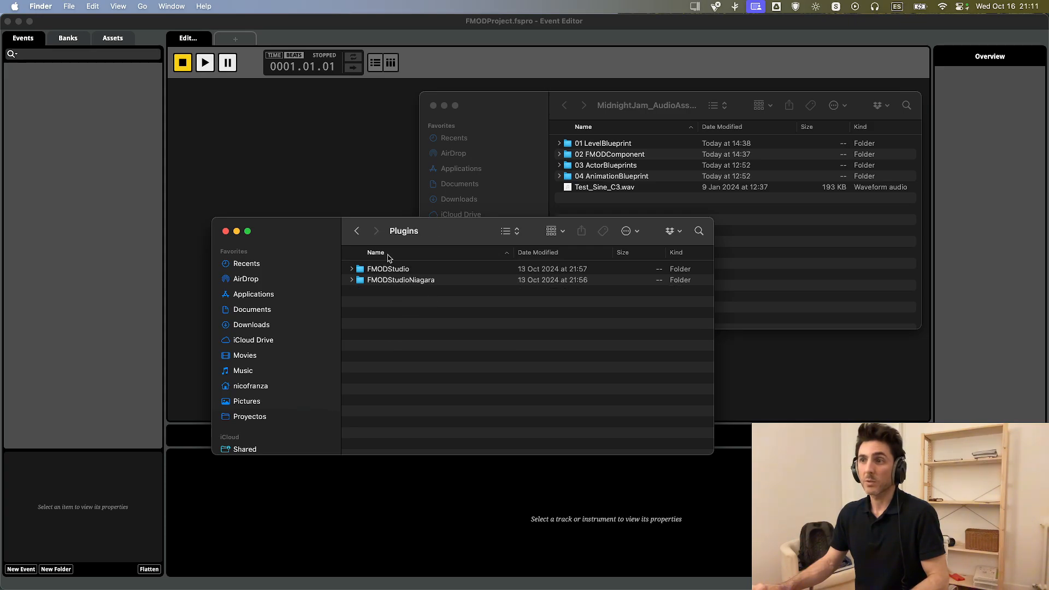
{"action": "left_click", "coordinate": [356, 231]}
{"action": "double_click", "coordinate": [414, 305]}
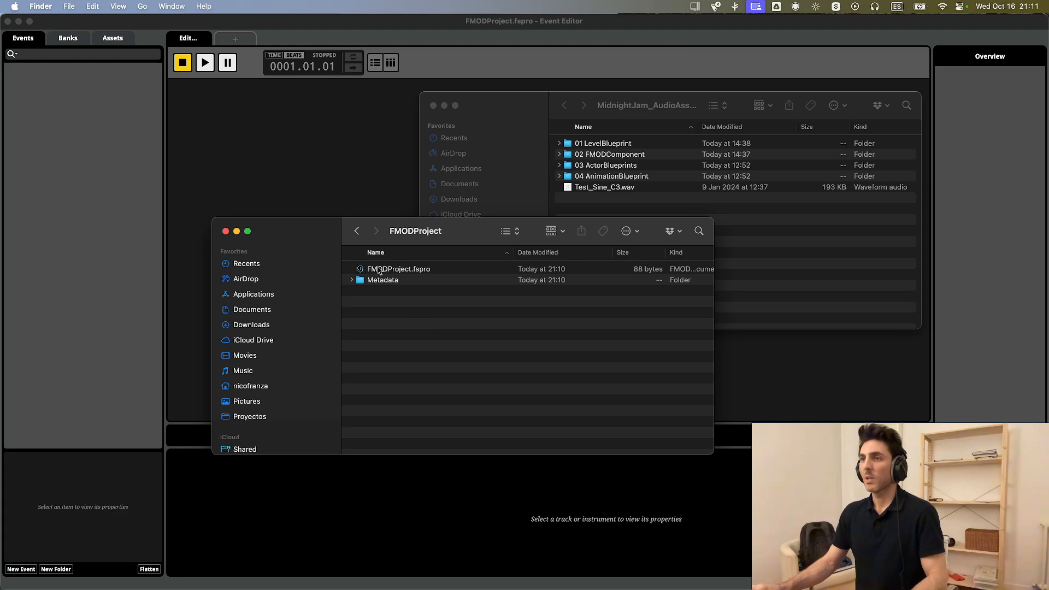
{"action": "left_click", "coordinate": [357, 232]}
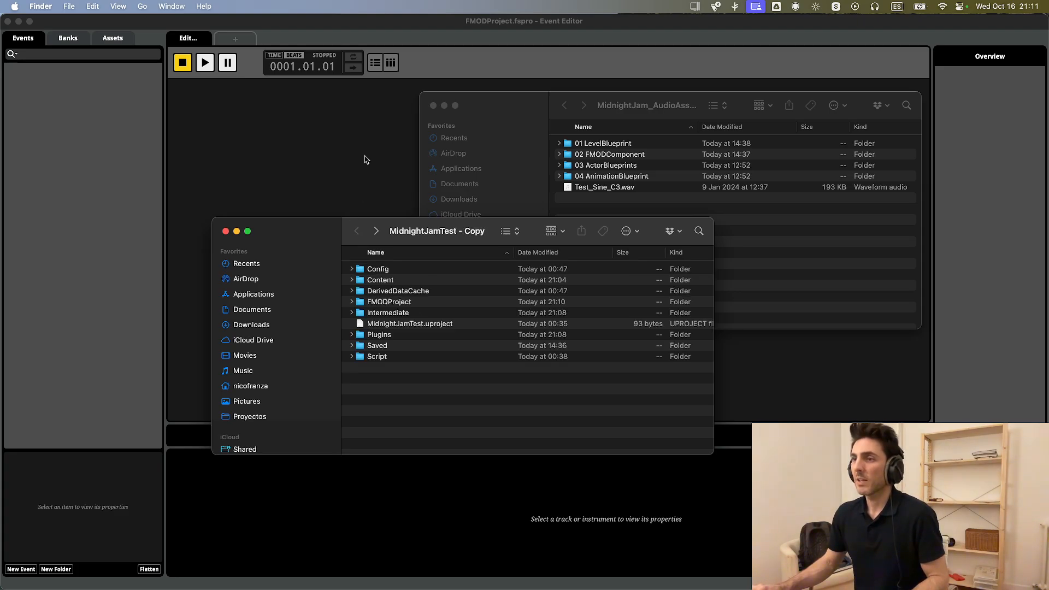
{"action": "left_click", "coordinate": [366, 160]}
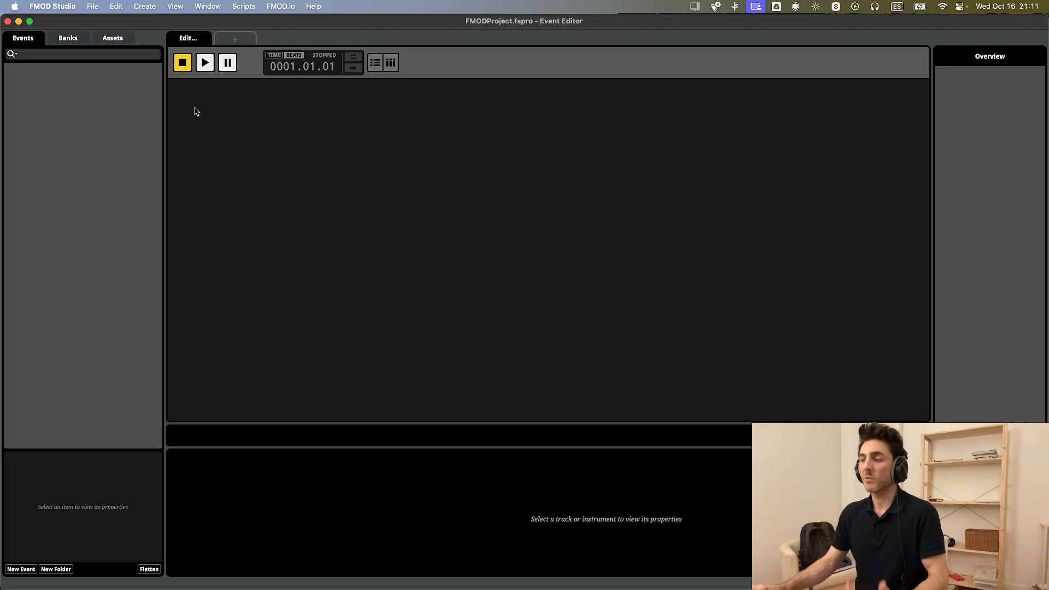
{"action": "key", "text": "ctrl+Right"}
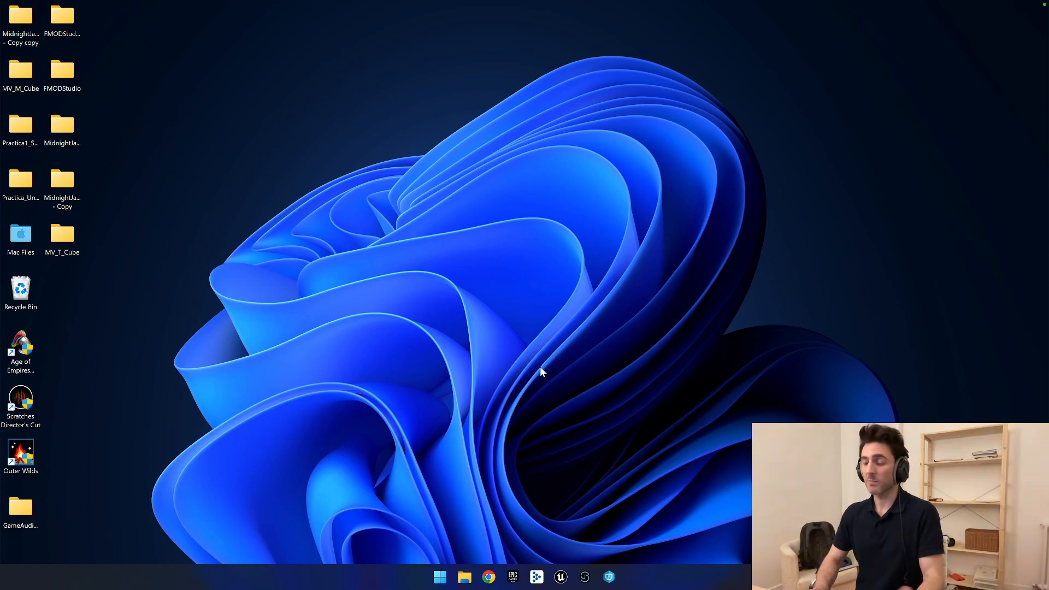
{"action": "key", "text": "ctrl+Left"}
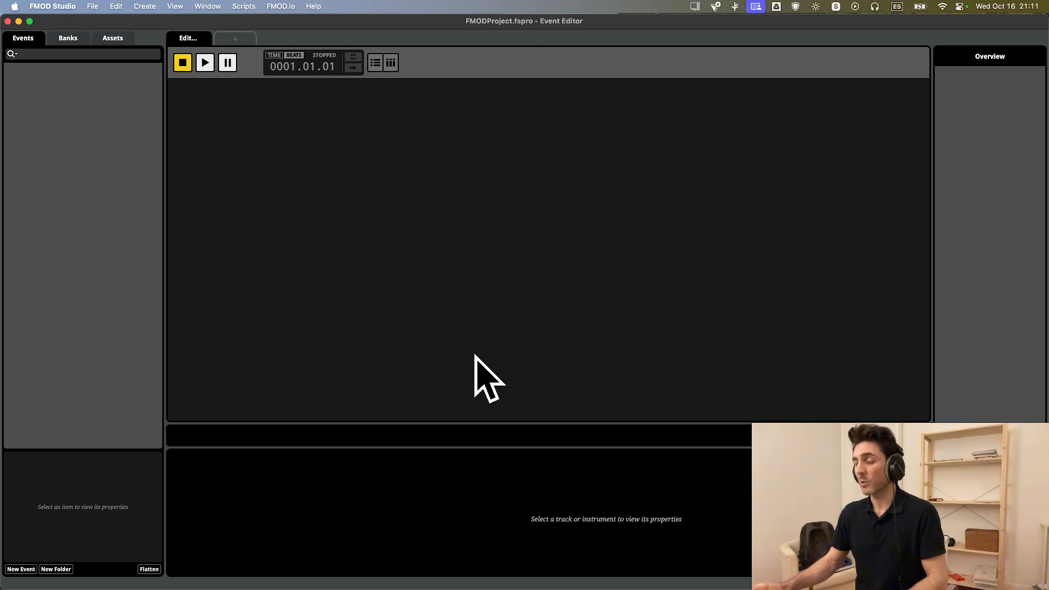
{"action": "key", "text": "alt+space"}
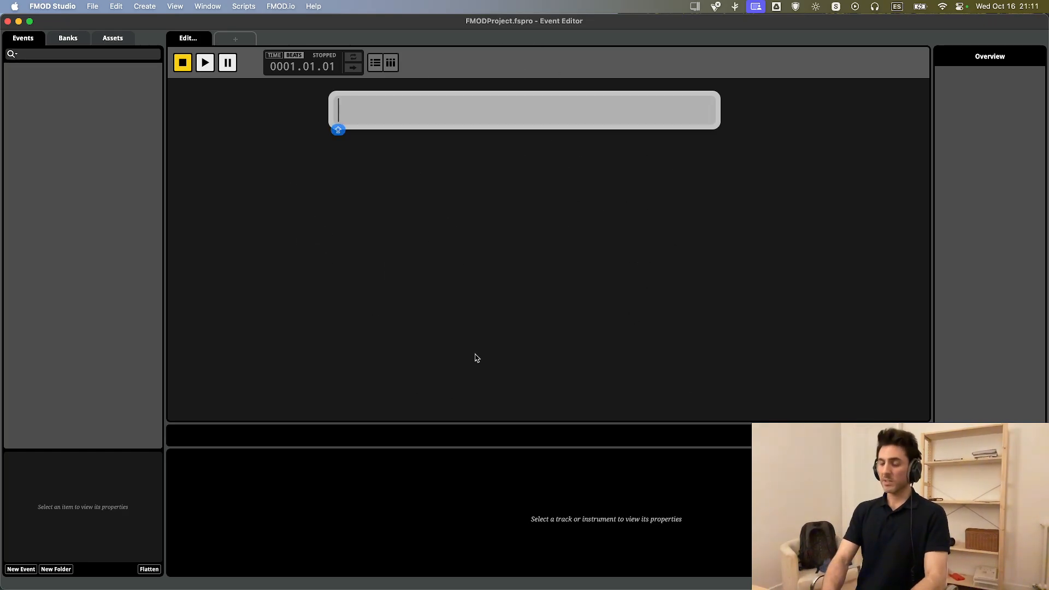
{"action": "type", "text": "Middle"}
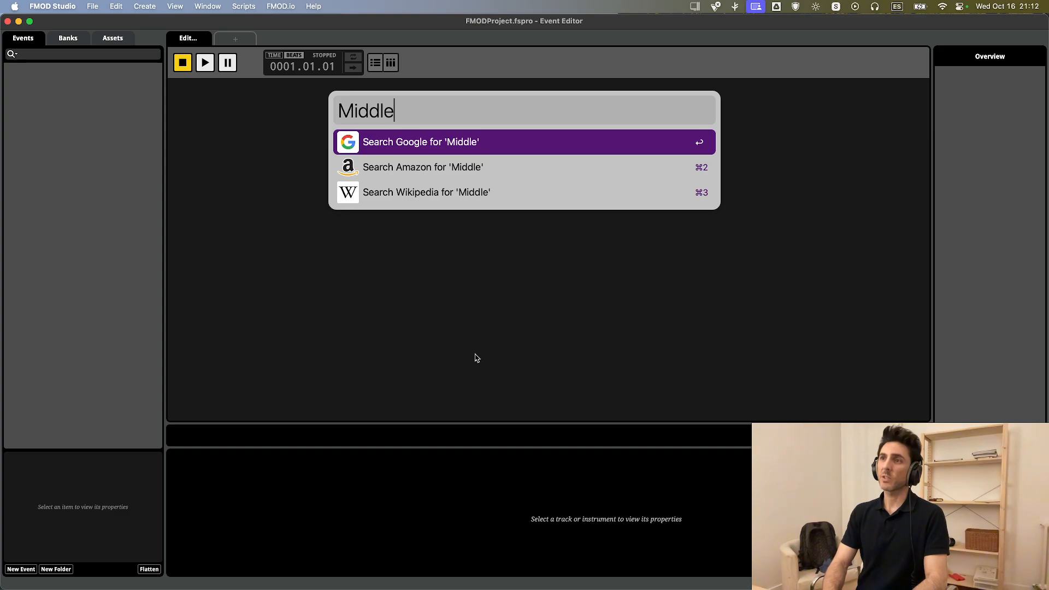
{"action": "type", "text": "ware"}
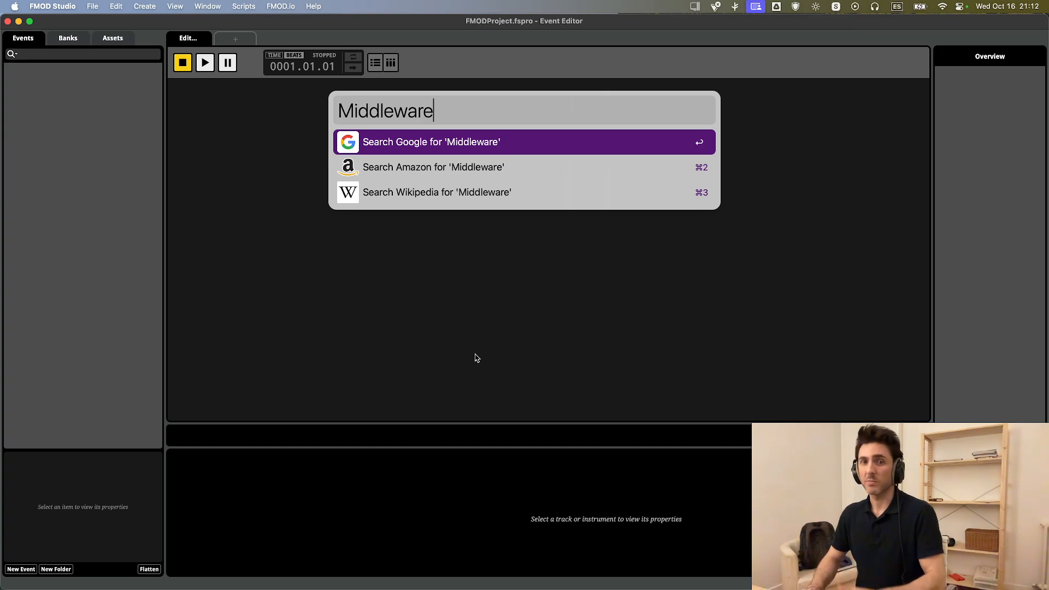
{"action": "left_click", "coordinate": [300, 352]}
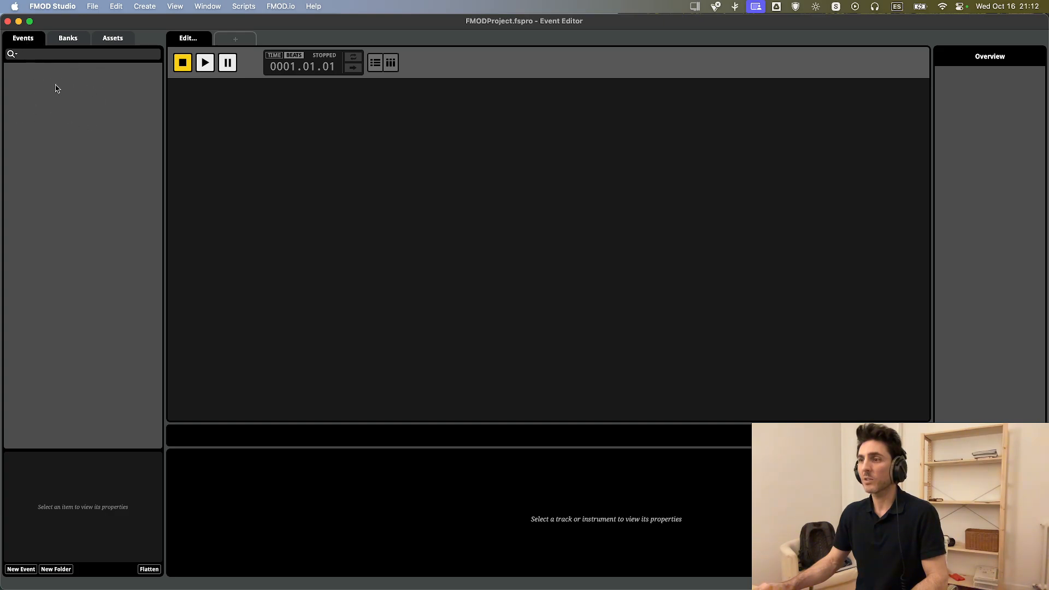
Look through the FMOD project's Assets, Banks and Events browsers, including the Master bank entry.
{"action": "left_click", "coordinate": [112, 38]}
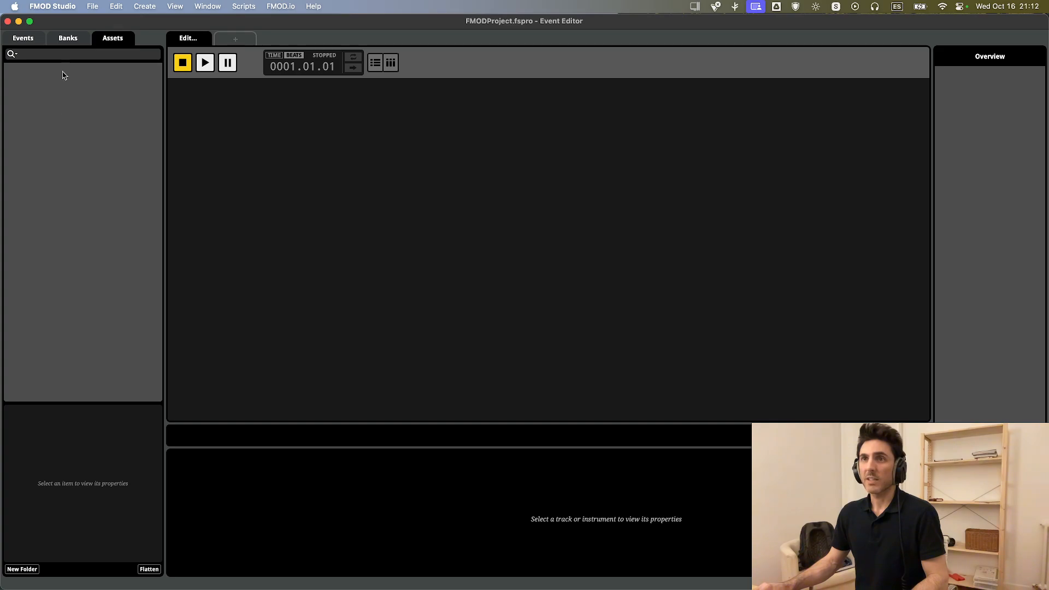
{"action": "left_click", "coordinate": [70, 39]}
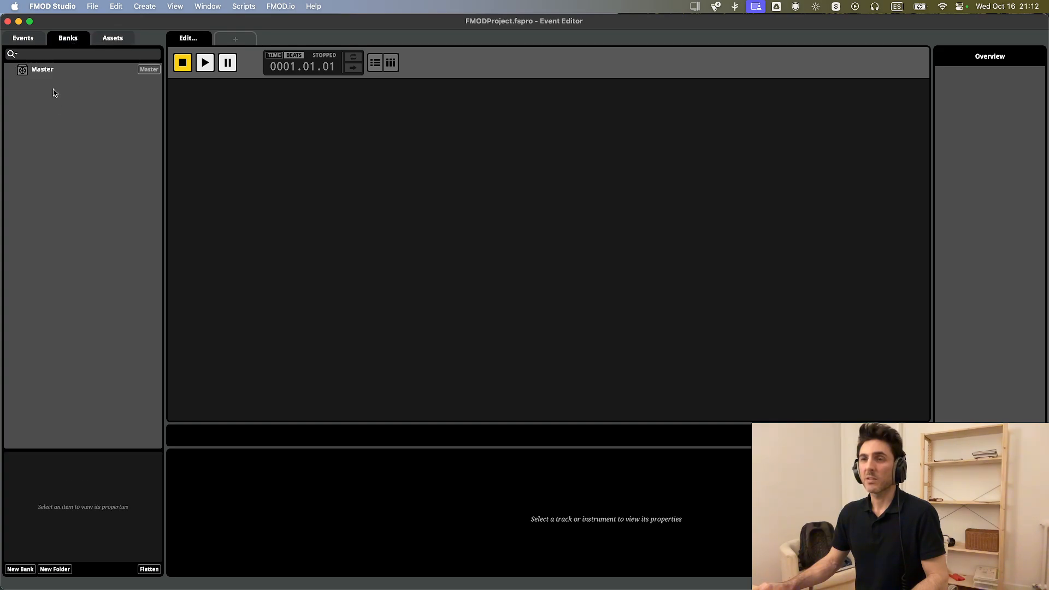
{"action": "left_click", "coordinate": [119, 39]}
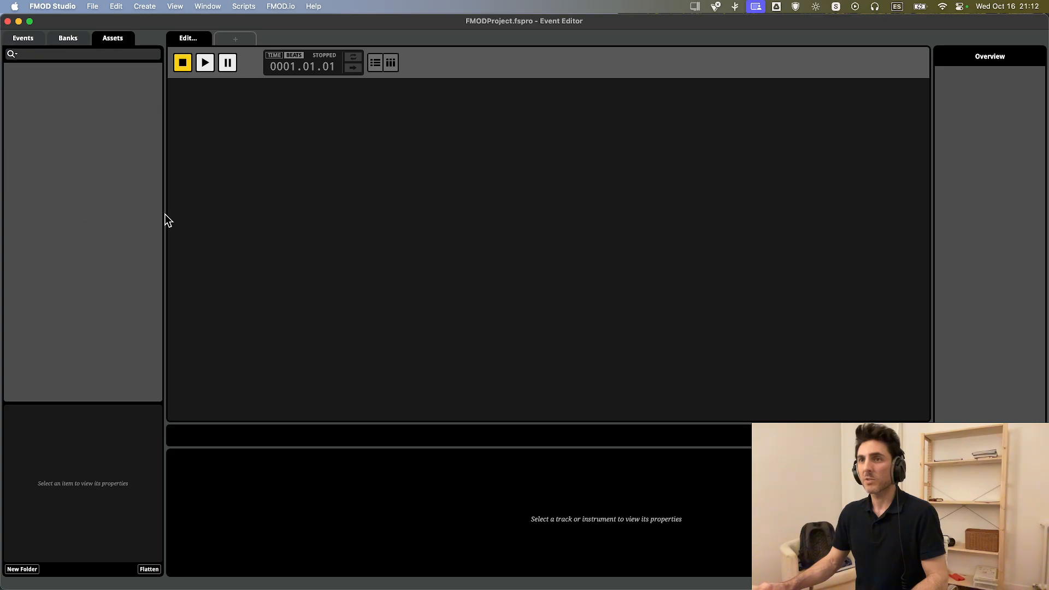
{"action": "left_click", "coordinate": [9, 42]}
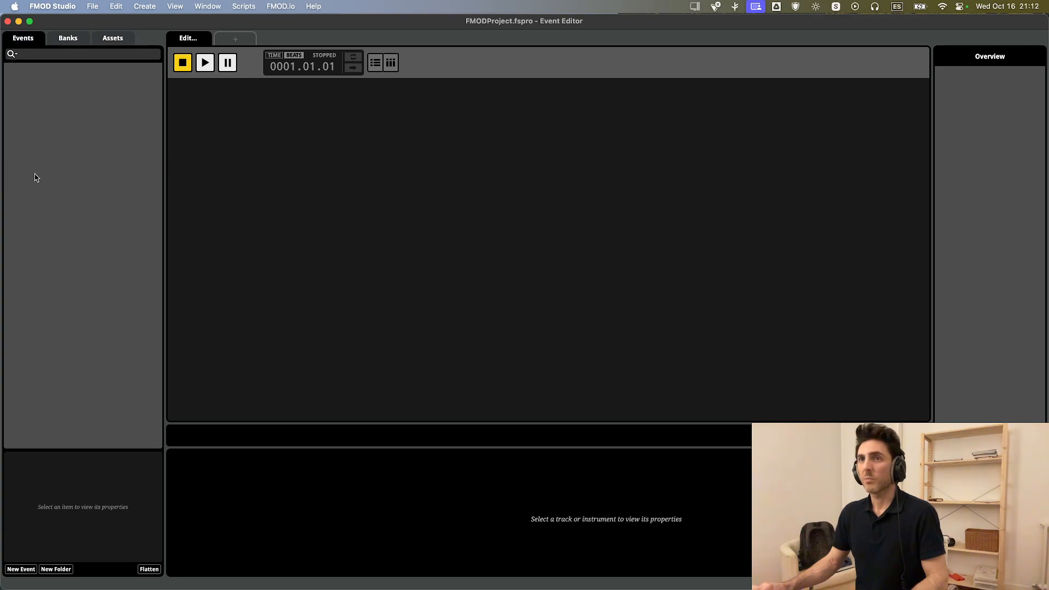
{"action": "left_click", "coordinate": [83, 42]}
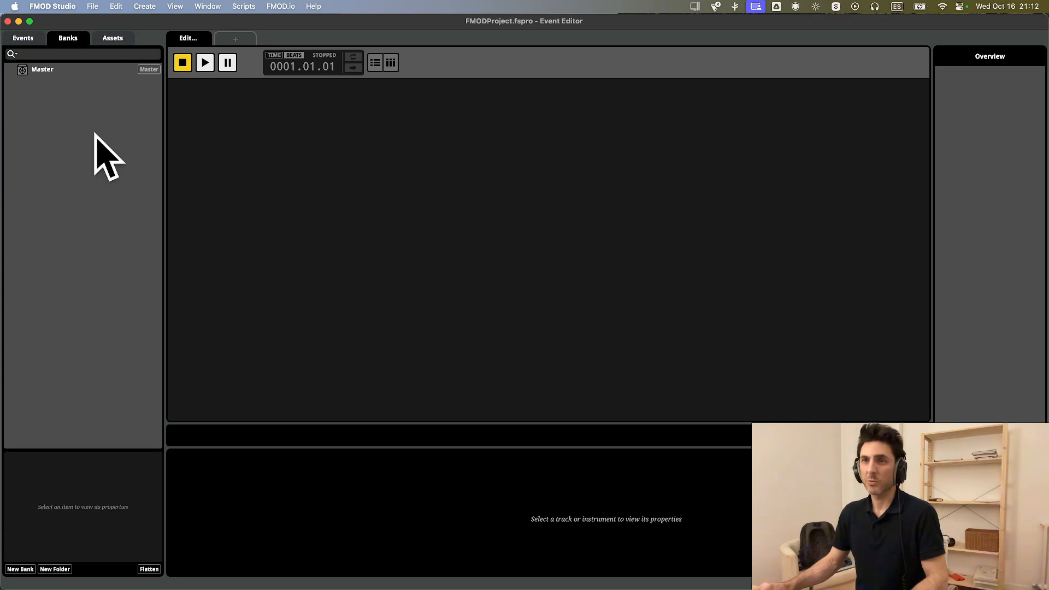
{"action": "key", "text": "ctrl+Right"}
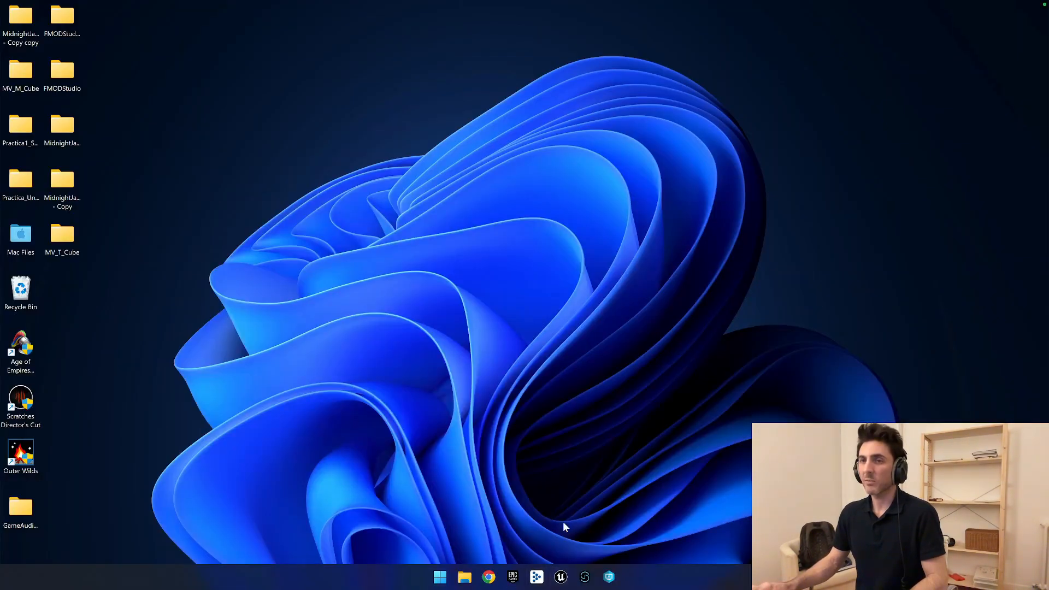
{"action": "key", "text": "ctrl+Left"}
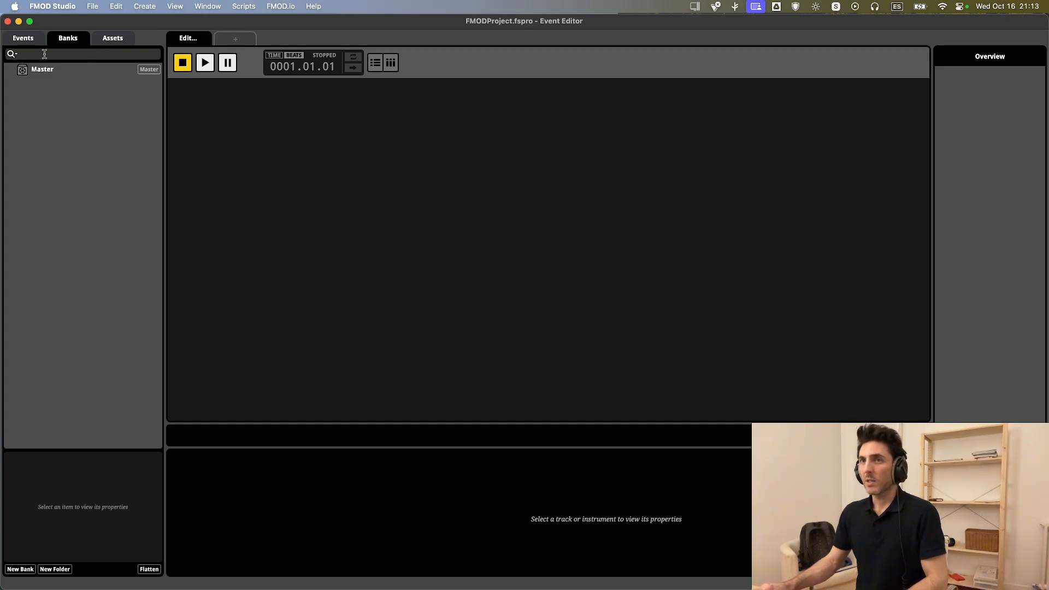
Create a new event named TextEvent in the events browser and save the FMOD project.
{"action": "left_click", "coordinate": [25, 40]}
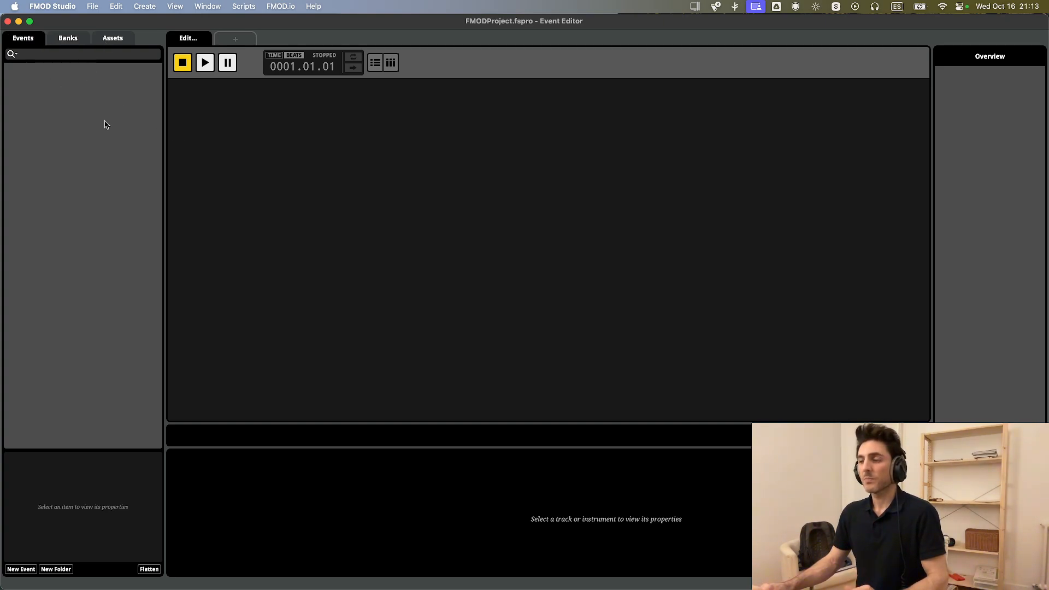
{"action": "right_click", "coordinate": [49, 89]}
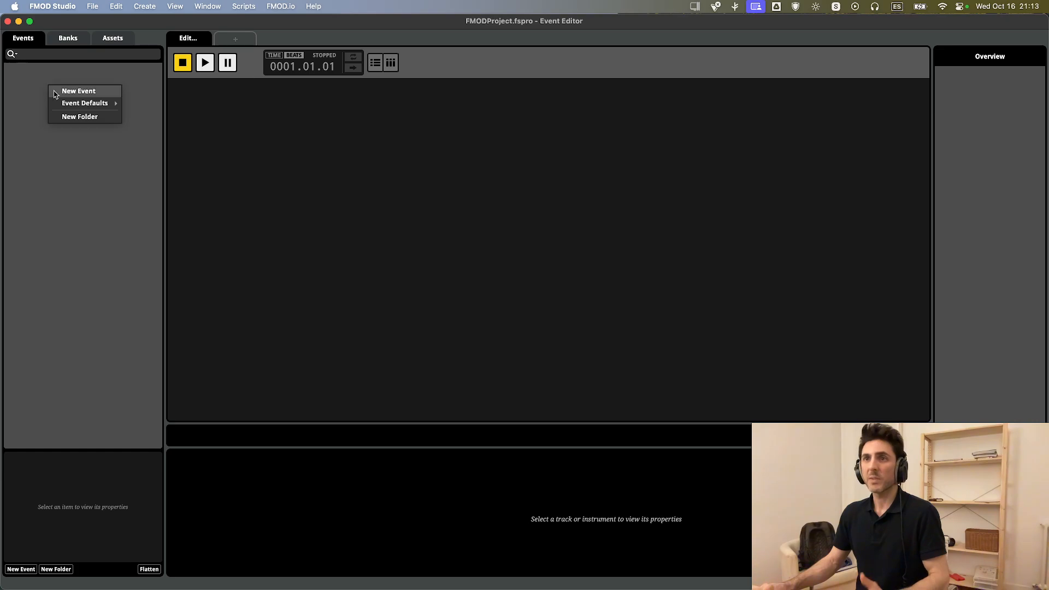
{"action": "left_click", "coordinate": [57, 92]}
{"action": "type", "text": "Text"}
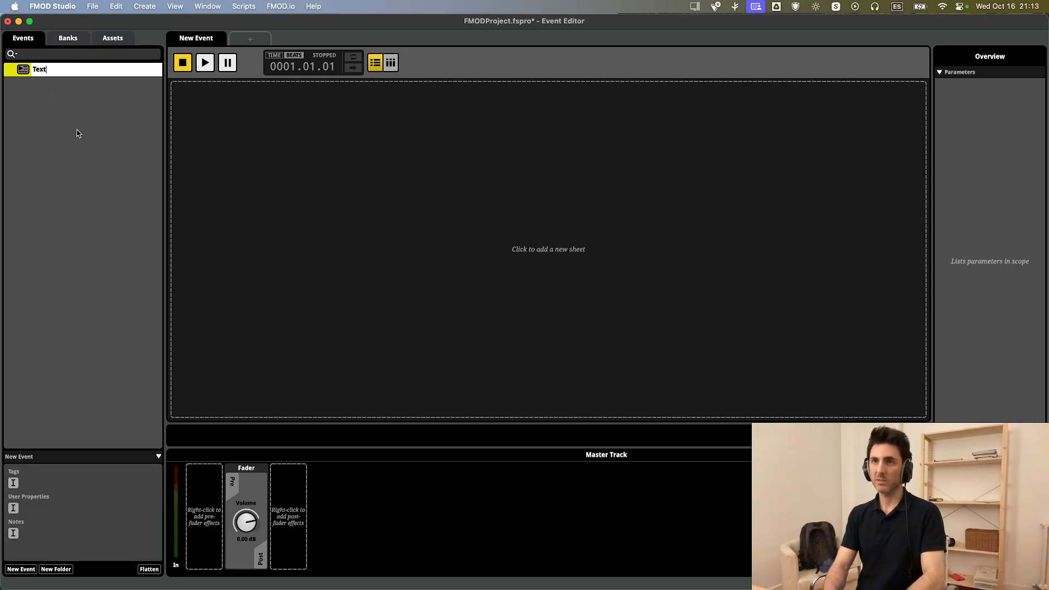
{"action": "type", "text": "Event"}
{"action": "key", "text": "Return"}
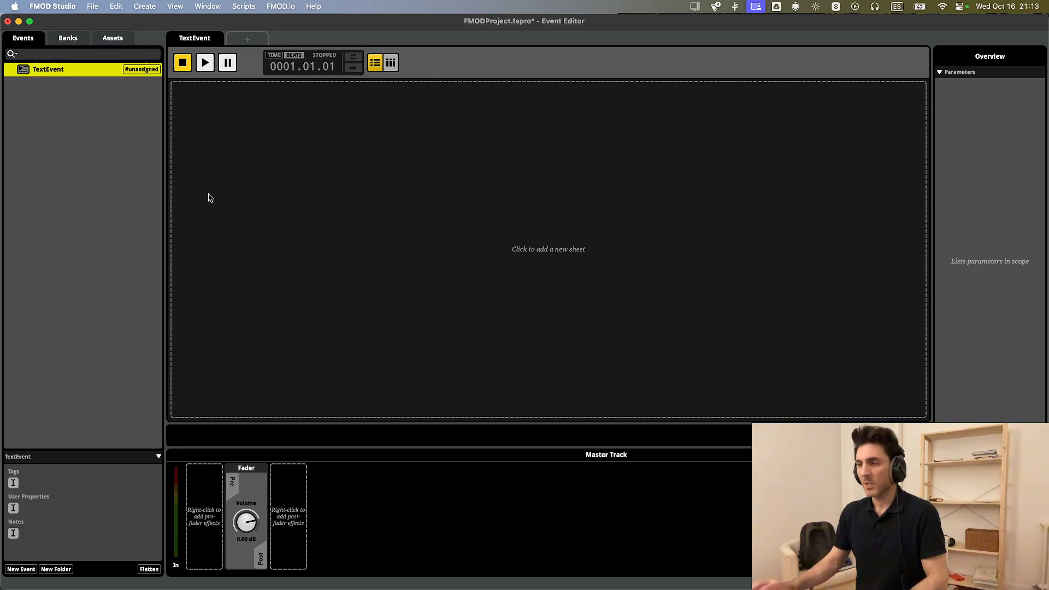
{"action": "key", "text": "ctrl+Right"}
{"action": "key", "text": "ctrl+Left"}
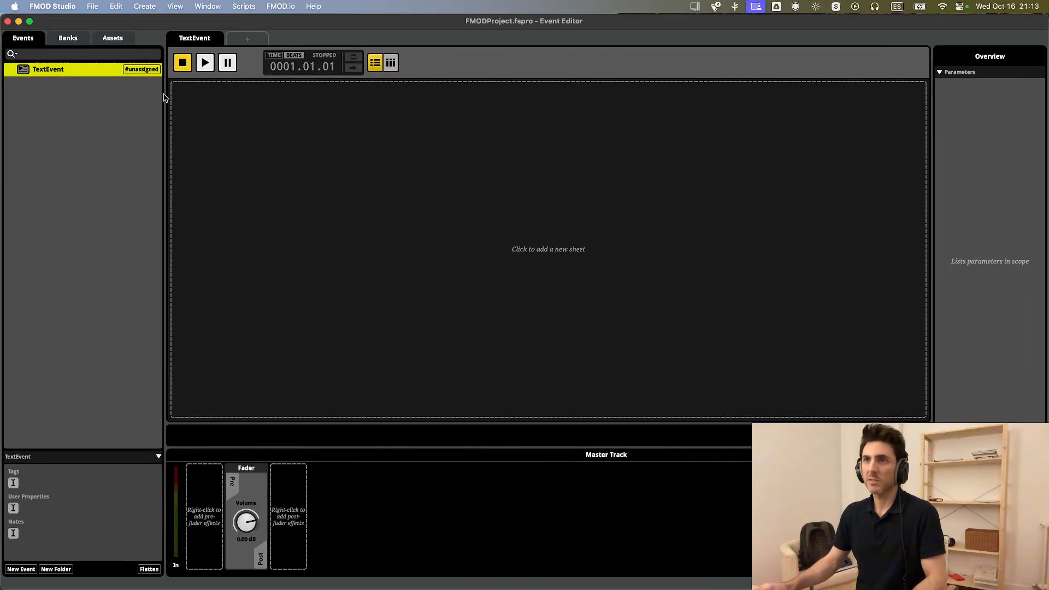
Switch to the Windows desktop, launch Unreal Engine and open the recent MidnightJamTest project from the MidnightJamTest - Copy folder.
{"action": "key", "text": "ctrl+Right"}
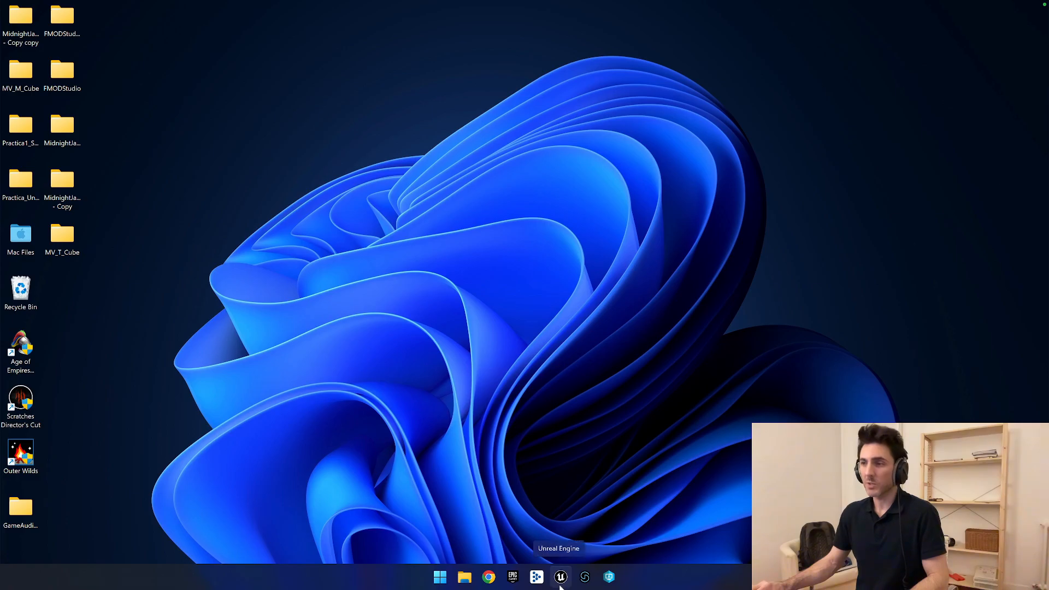
{"action": "left_click", "coordinate": [563, 579]}
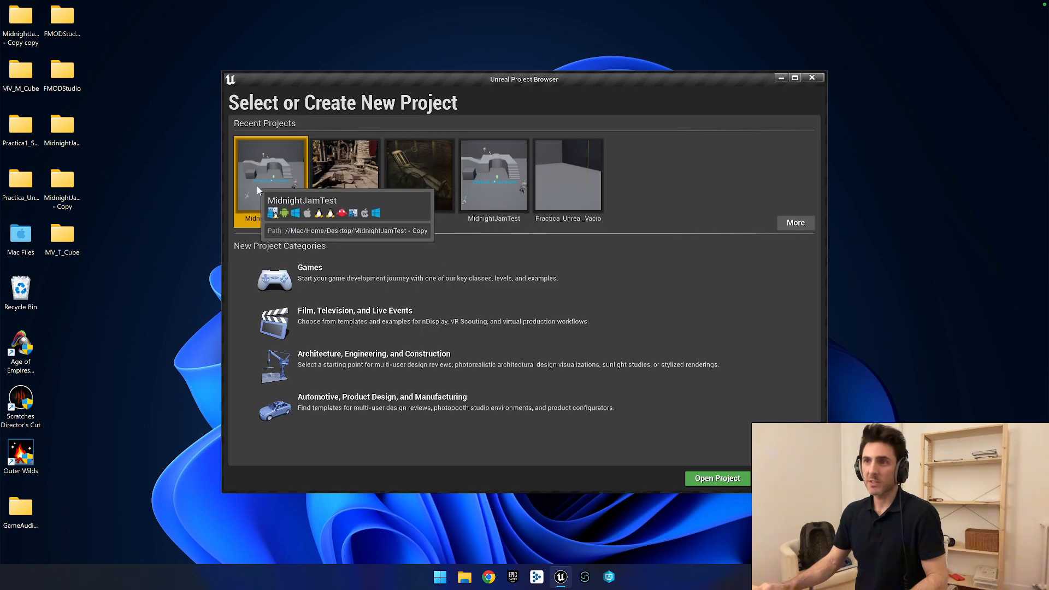
{"action": "left_click", "coordinate": [710, 478]}
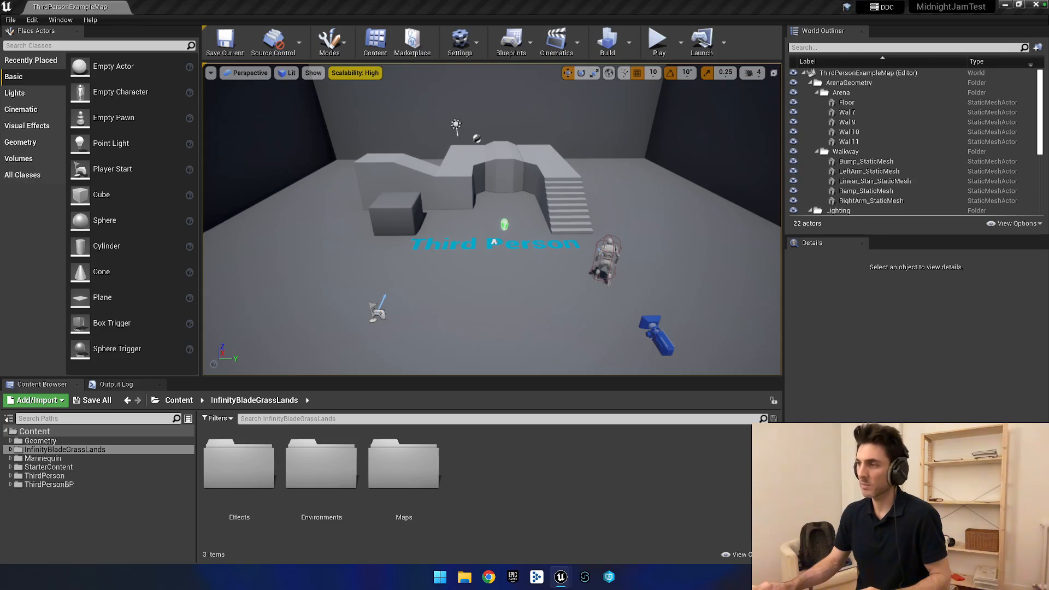
Switch back to FMOD Studio and select the Master bank in the banks browser.
{"action": "key", "text": "alt+Tab"}
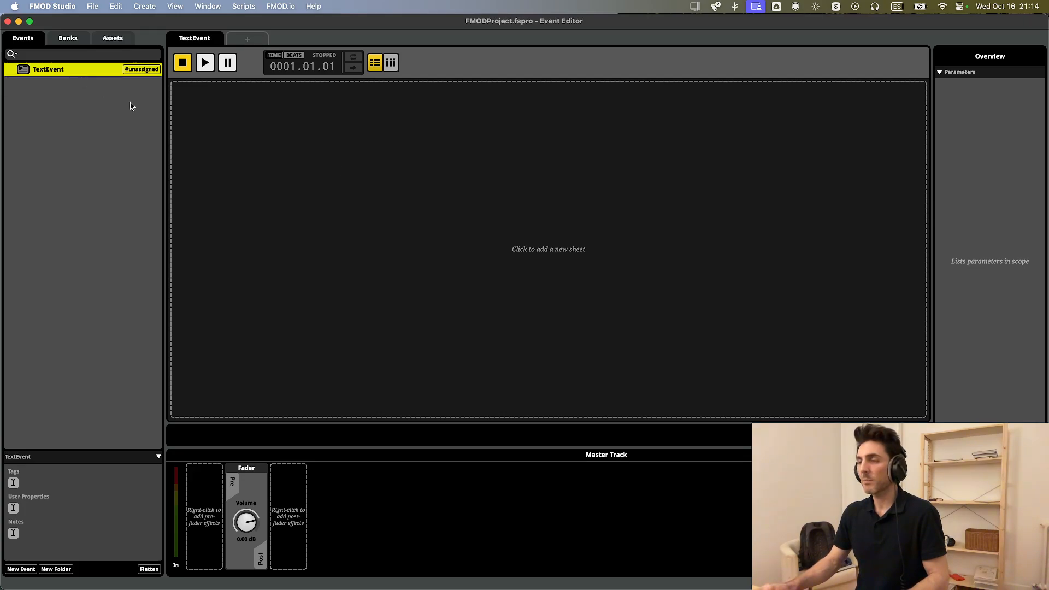
{"action": "left_click", "coordinate": [58, 40]}
{"action": "left_click", "coordinate": [47, 71]}
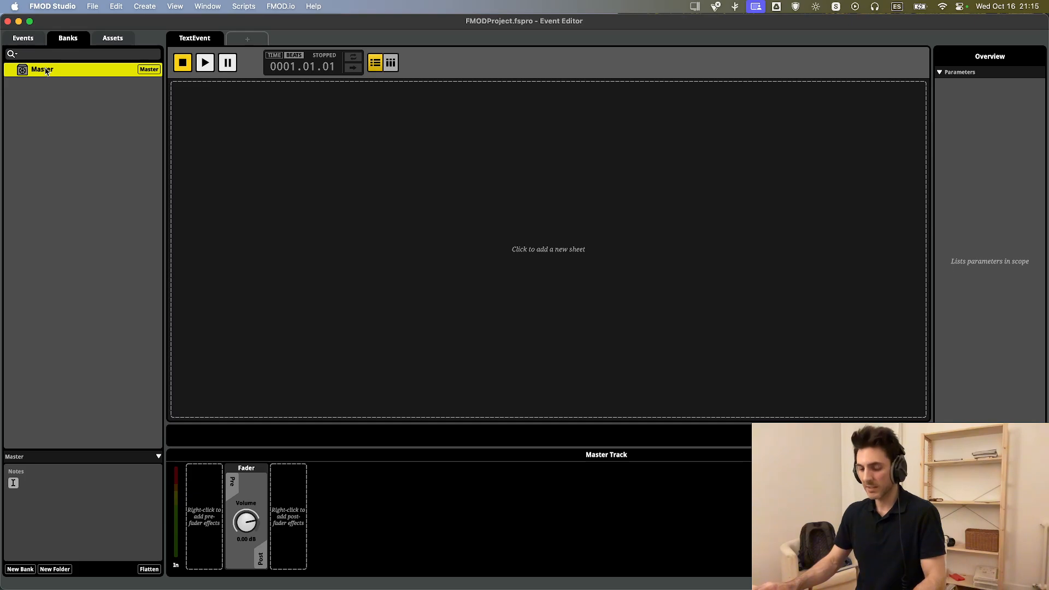
{"action": "key", "text": "alt+space"}
{"action": "type", "text": ".b"}
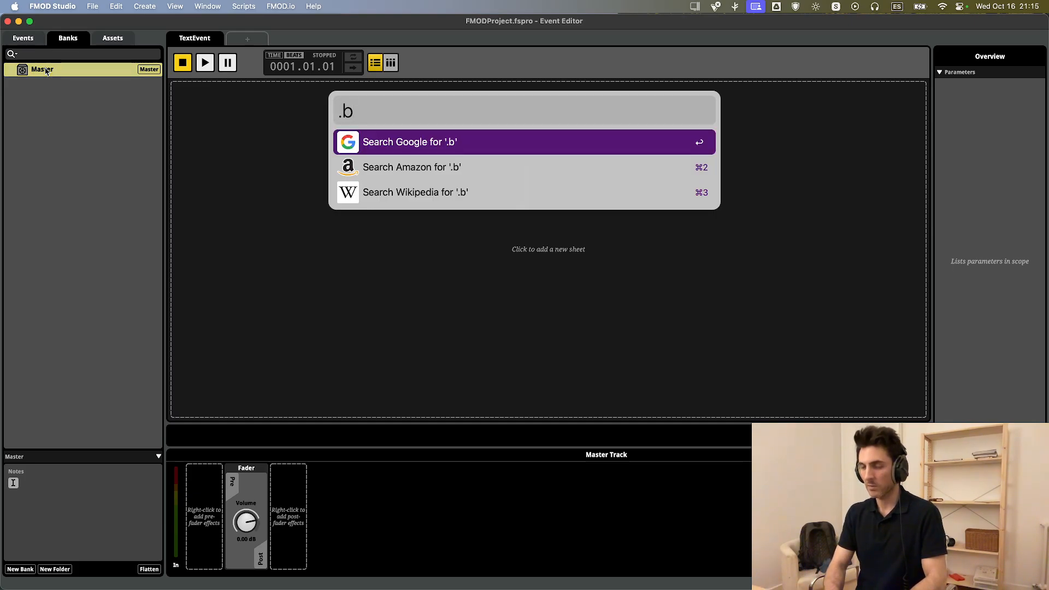
{"action": "type", "text": "nk"}
{"action": "key", "text": "Escape"}
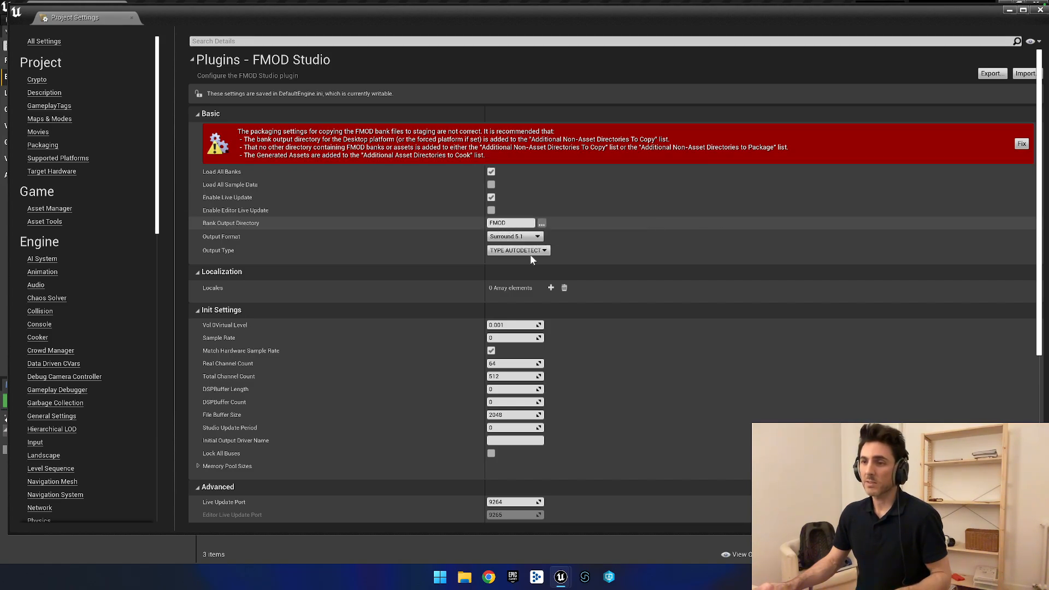
Create an FMOD folder inside the project's Content folder and choose it as the FMOD plugin's Bank Output Directory.
{"action": "double_click", "coordinate": [184, 20]}
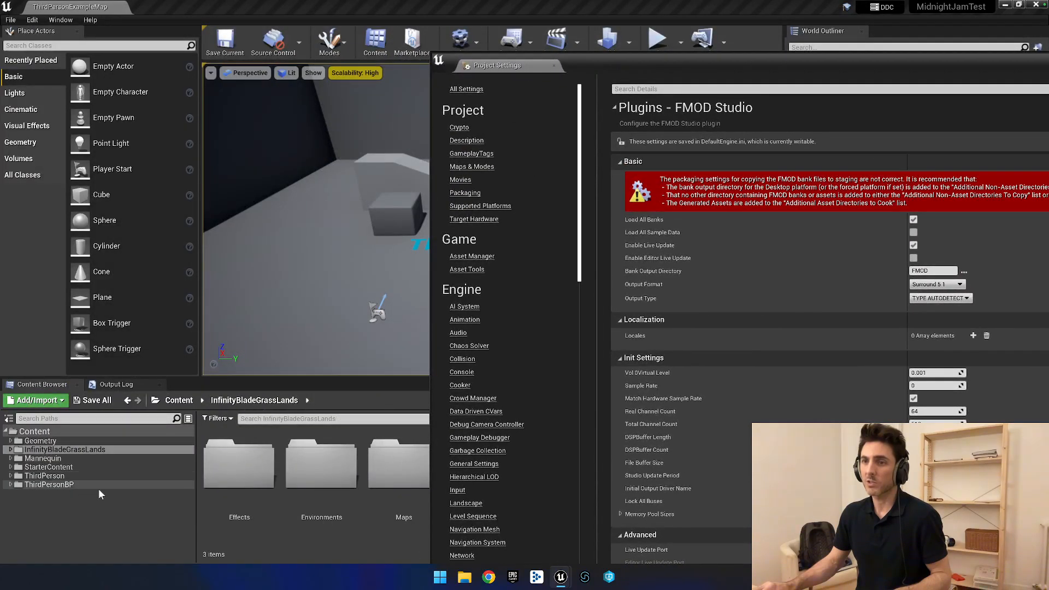
{"action": "left_click_drag", "start_coordinate": [705, 74], "coordinate": [387, 49]}
{"action": "double_click", "coordinate": [386, 50]}
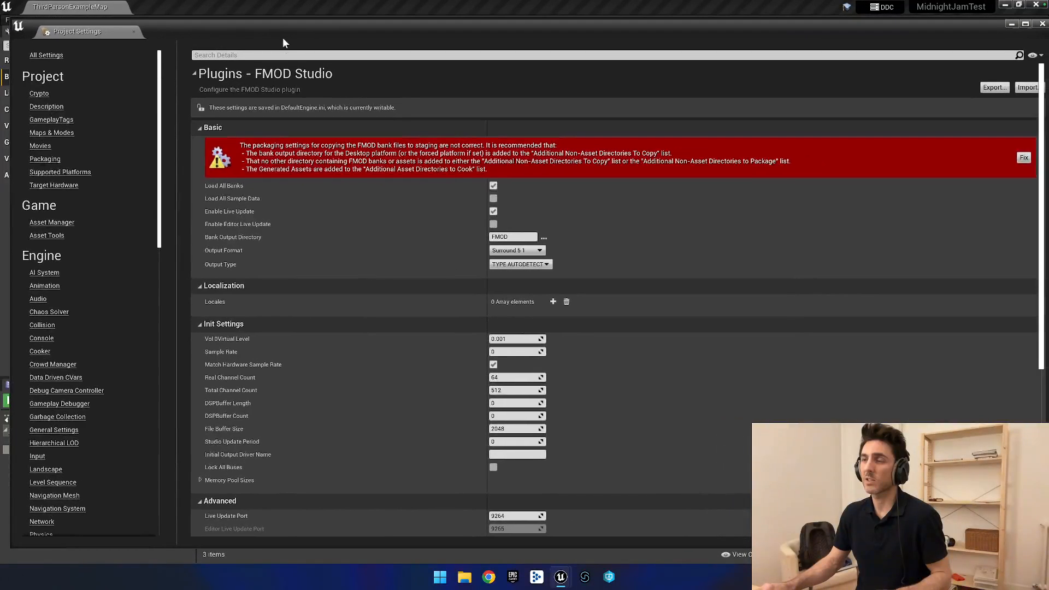
{"action": "left_click", "coordinate": [545, 235]}
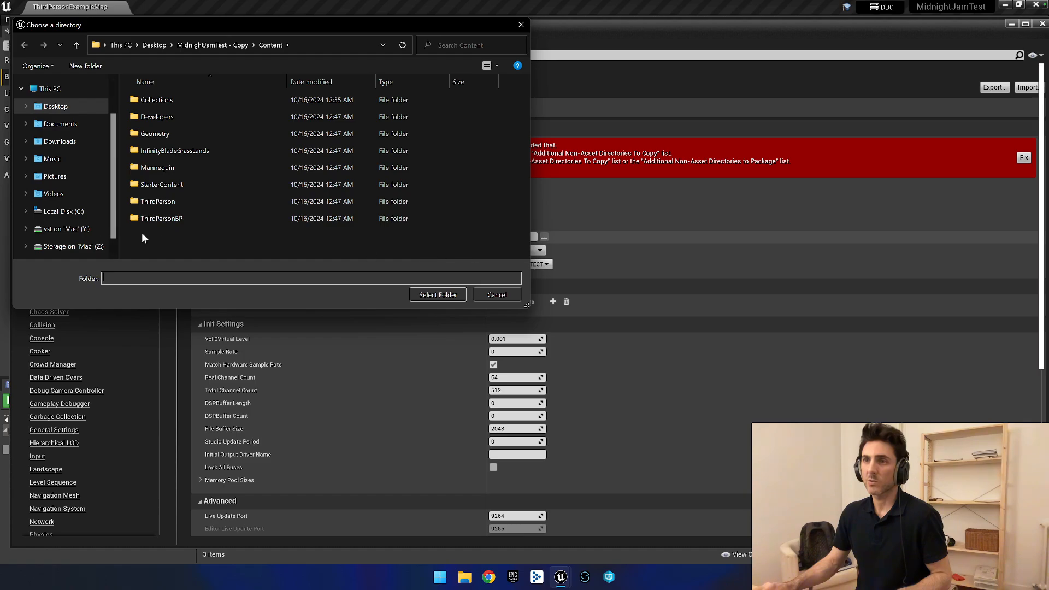
{"action": "right_click", "coordinate": [161, 234]}
{"action": "mouse_move", "coordinate": [267, 326]}
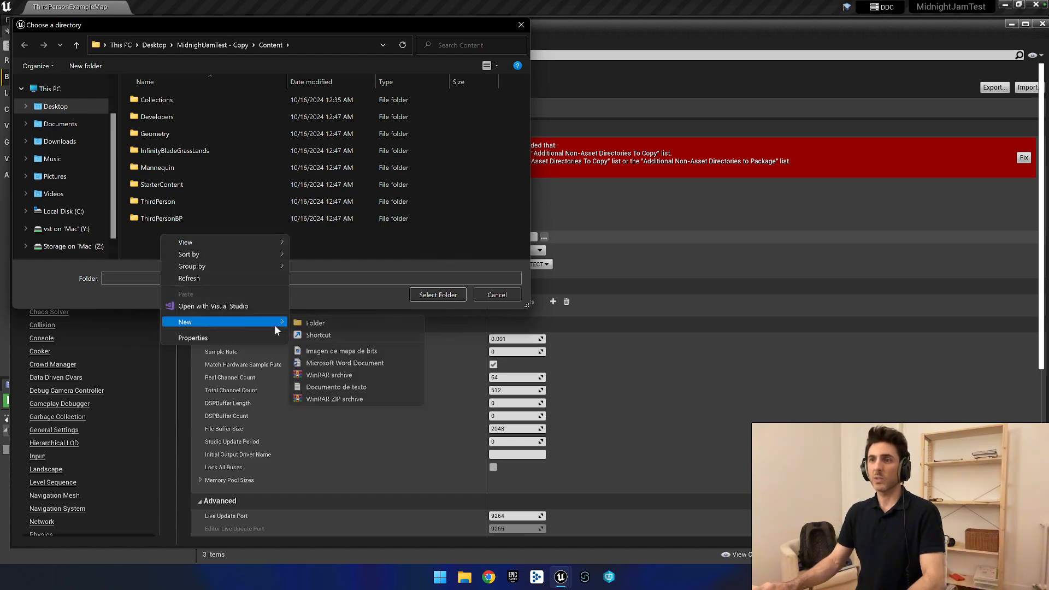
{"action": "left_click", "coordinate": [308, 323]}
{"action": "type", "text": "FMOD"}
{"action": "key", "text": "Return"}
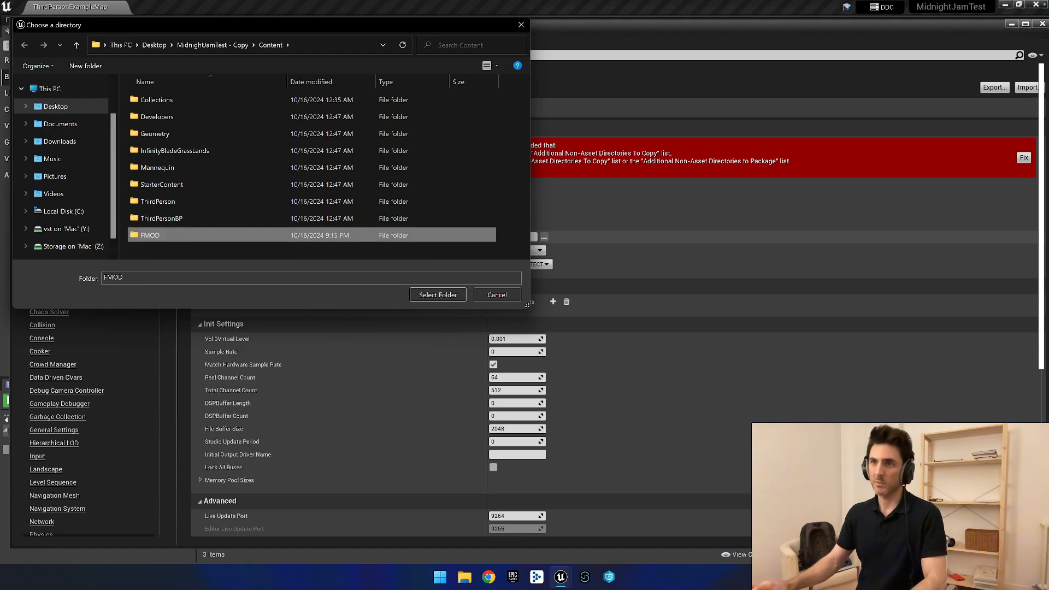
{"action": "left_click", "coordinate": [435, 295]}
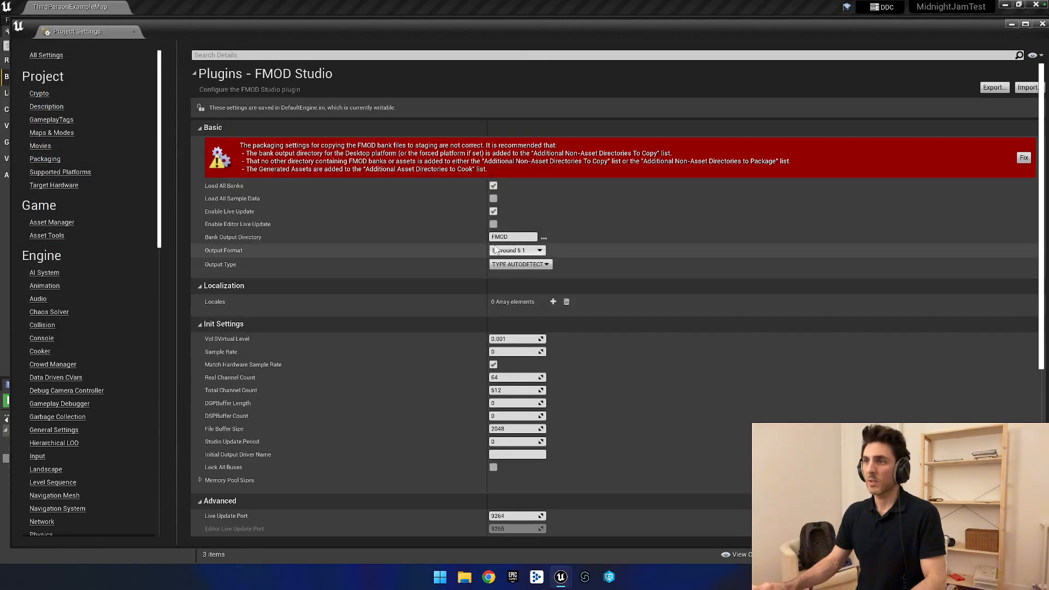
Apply the automatic fix for the FMOD bank packaging settings and close the Project Settings.
{"action": "left_click_drag", "start_coordinate": [488, 27], "coordinate": [446, 27]}
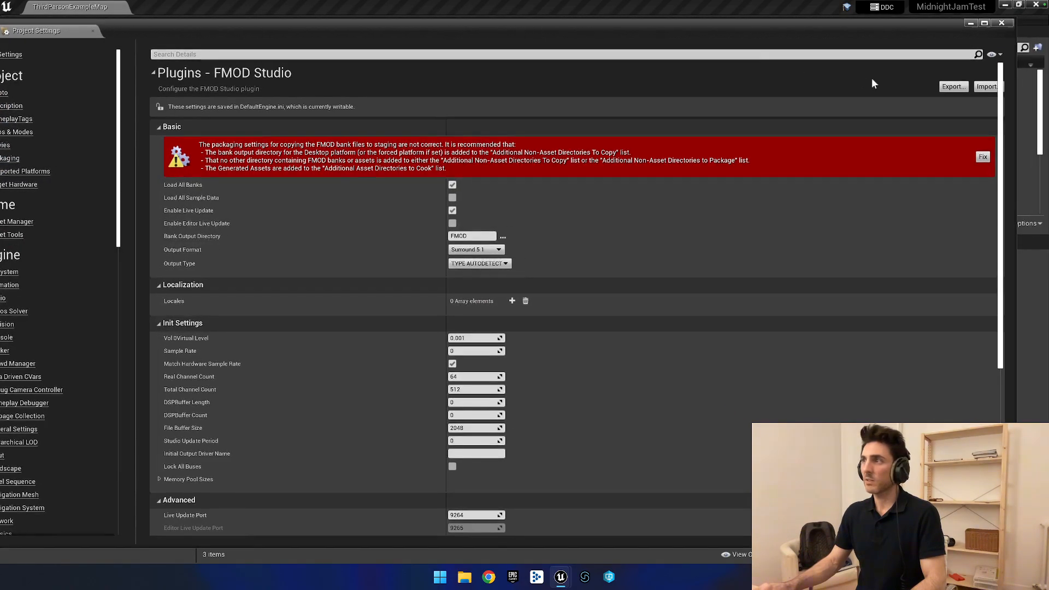
{"action": "left_click", "coordinate": [982, 157]}
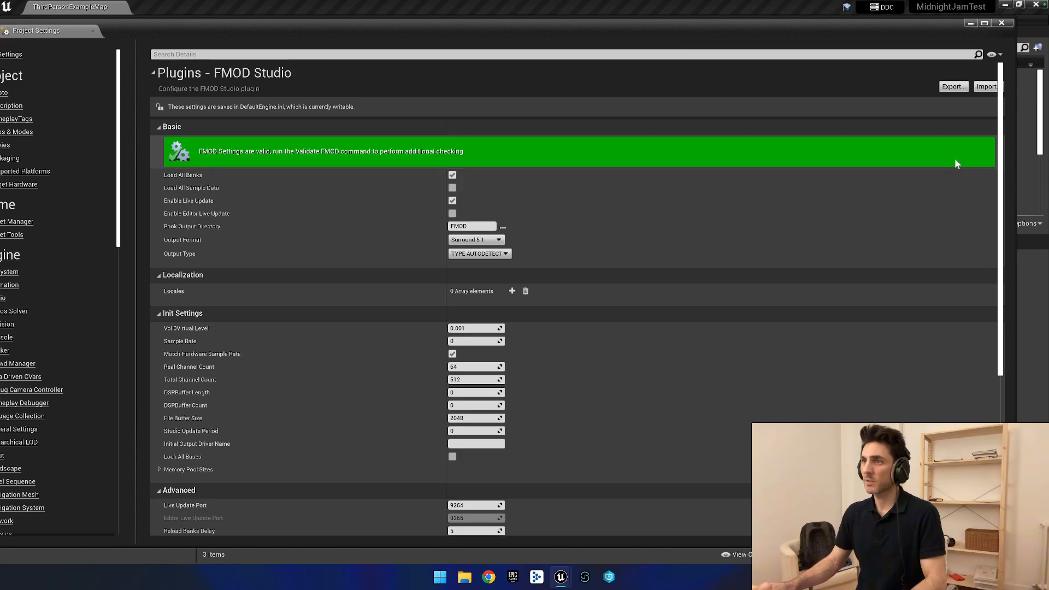
{"action": "left_click", "coordinate": [93, 31]}
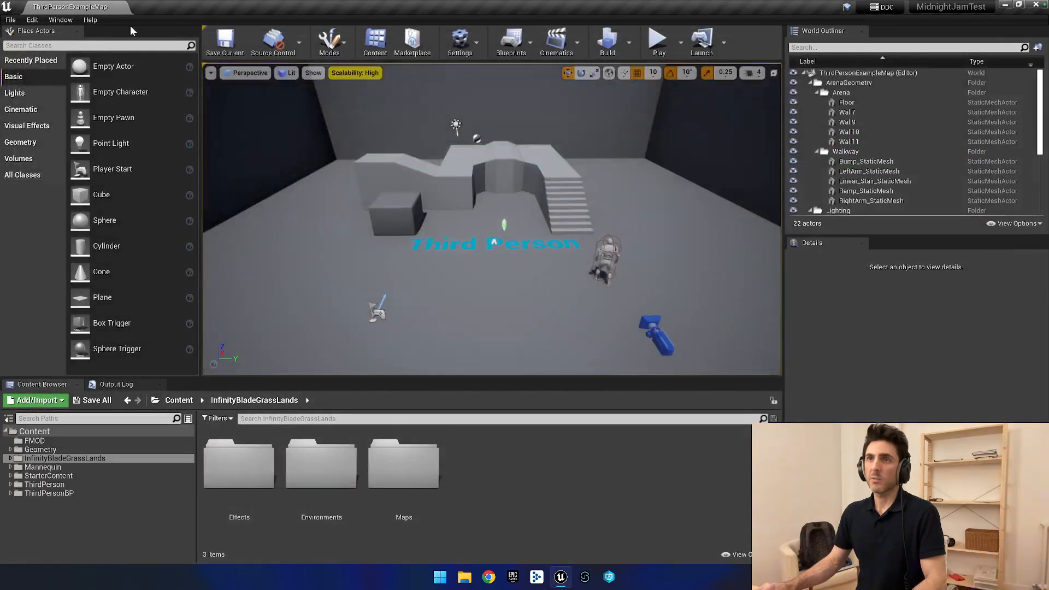
Run Validate FMOD, continue without FMOD Studio running, dismiss its messages, and open the FMOD content folder.
{"action": "left_click", "coordinate": [88, 21]}
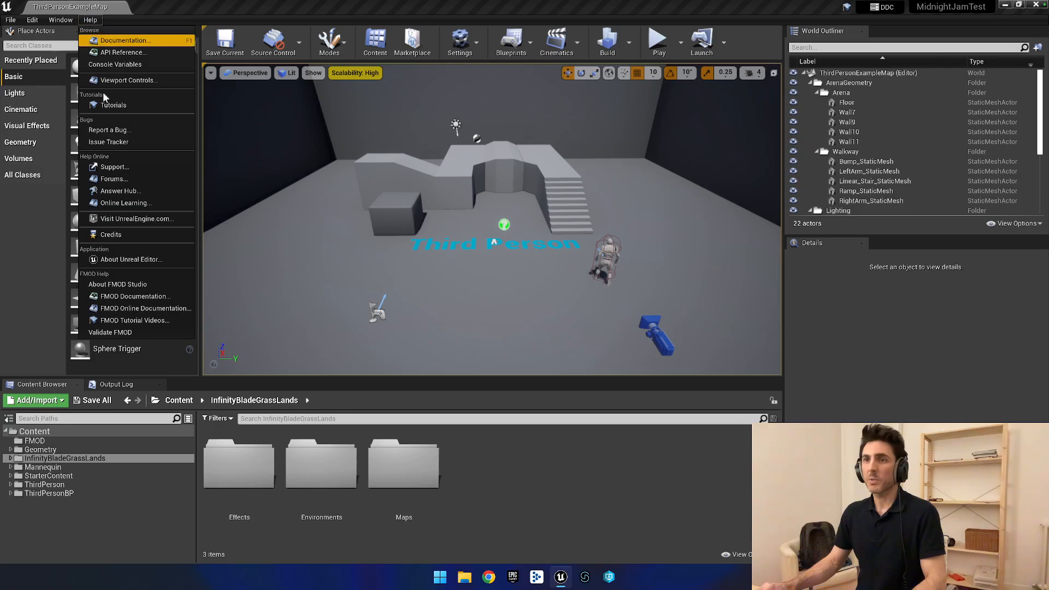
{"action": "left_click", "coordinate": [112, 333]}
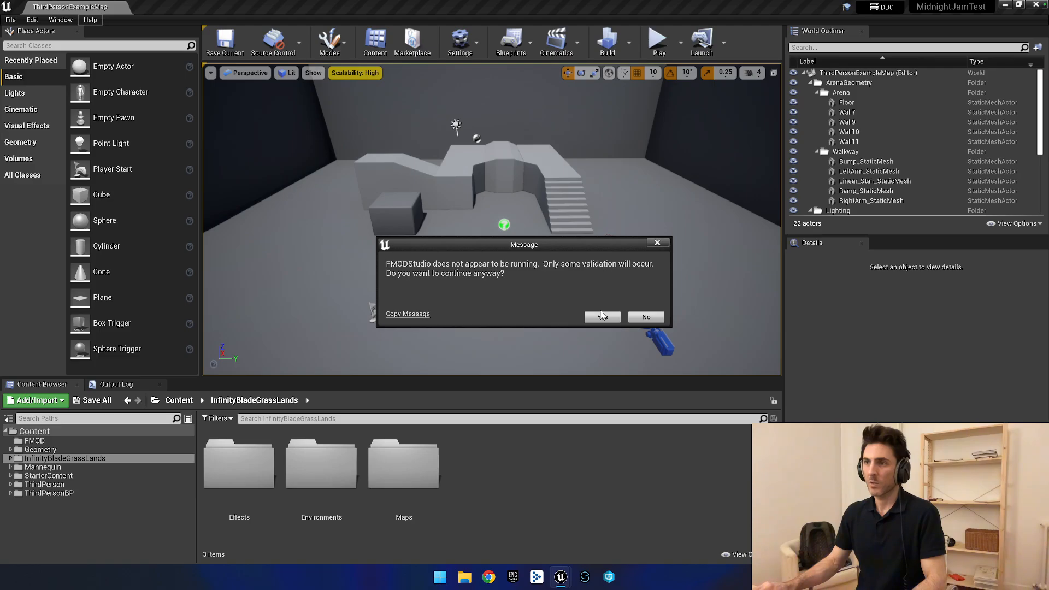
{"action": "left_click", "coordinate": [601, 318]}
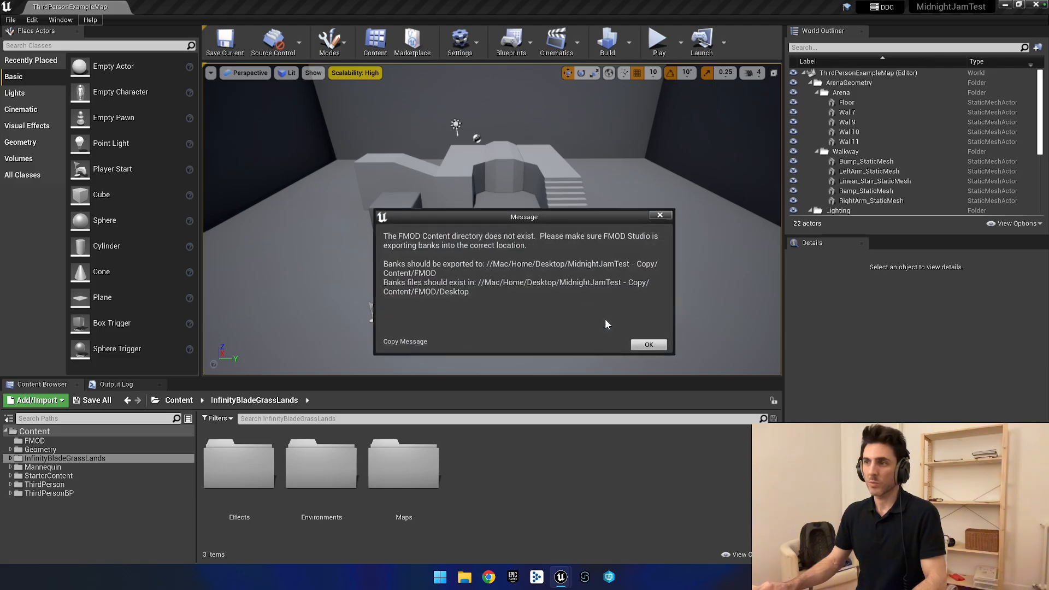
{"action": "left_click", "coordinate": [652, 345]}
{"action": "left_click", "coordinate": [553, 317]}
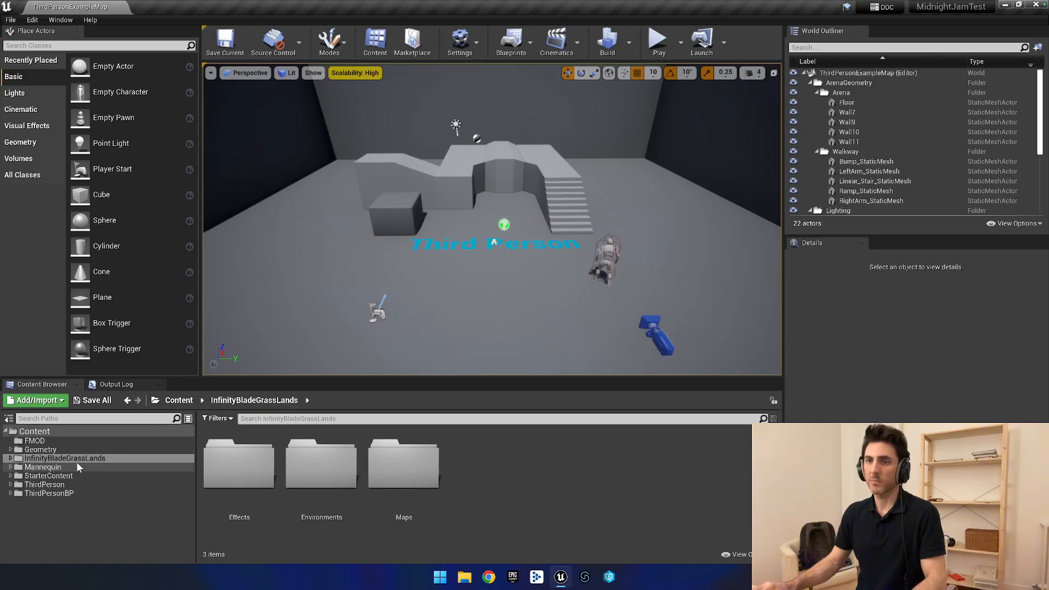
{"action": "left_click", "coordinate": [34, 441]}
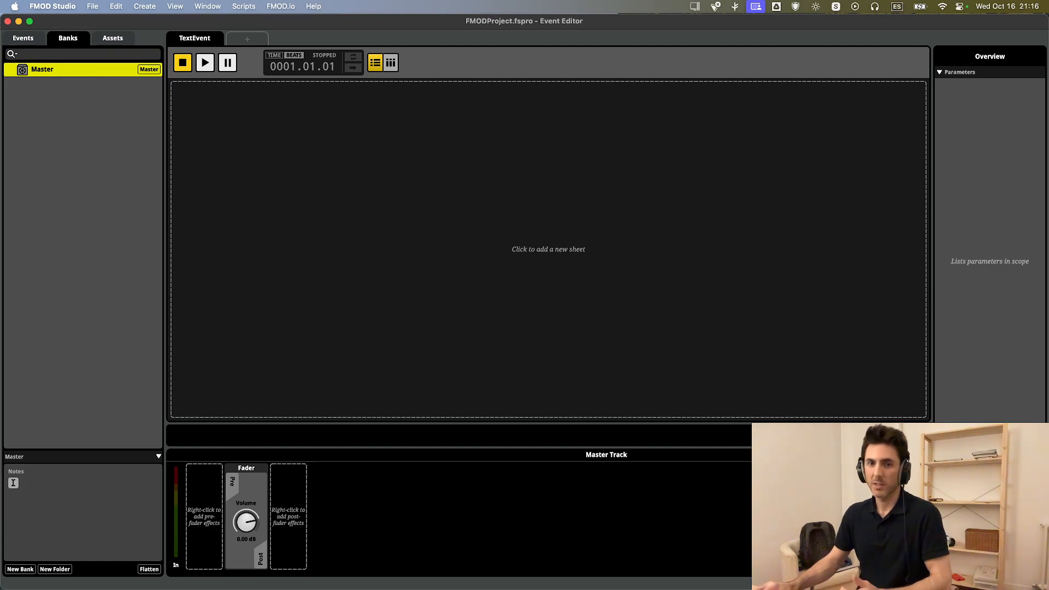
Switch to FMOD Studio and compare TextEvent's bank assignment in the events browser with the Master bank in the banks browser.
{"action": "key", "text": "super+Tab"}
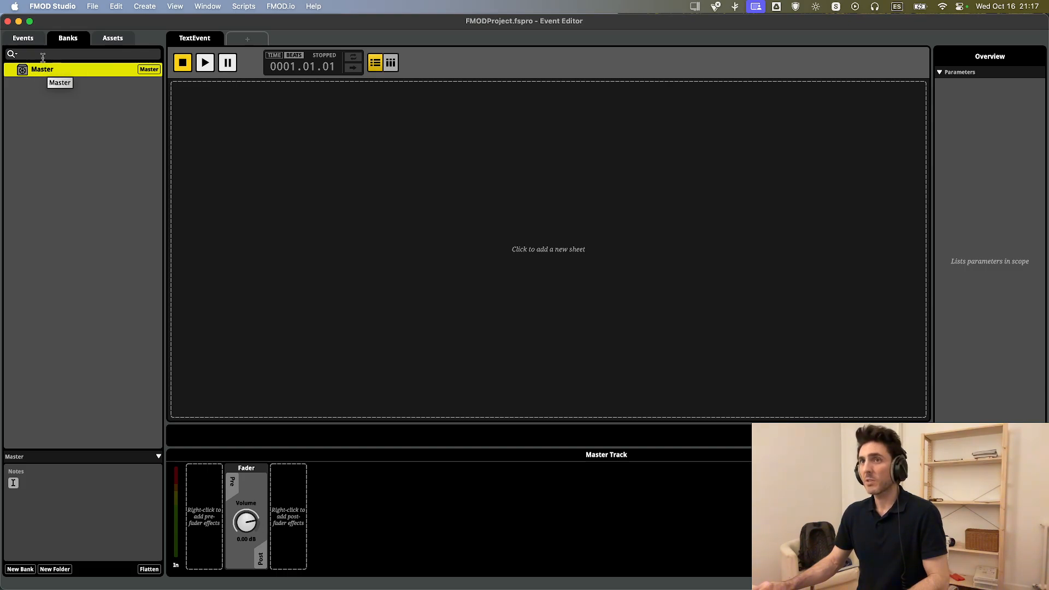
{"action": "left_click", "coordinate": [30, 46]}
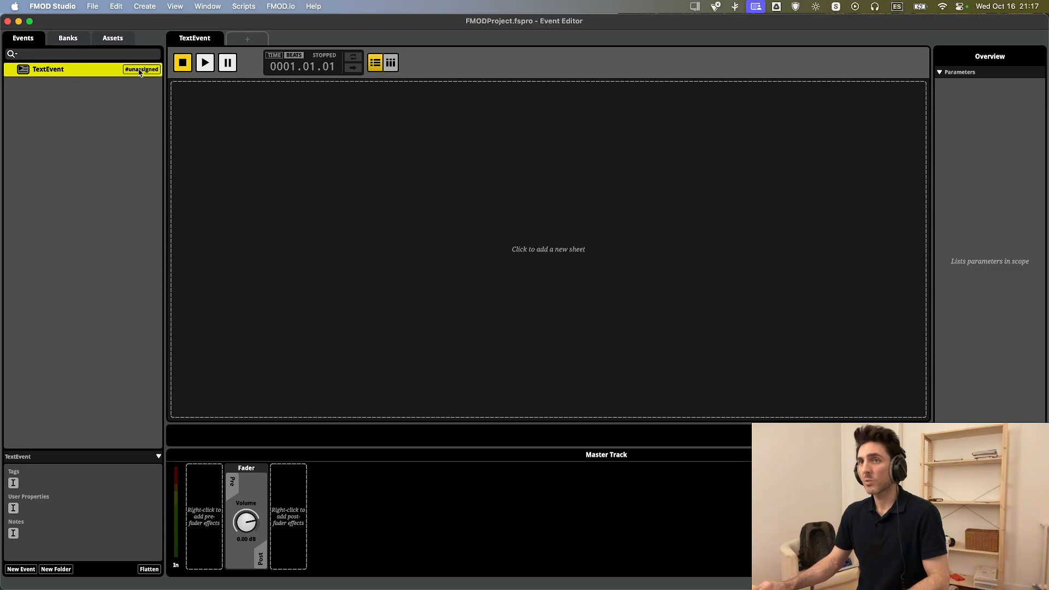
{"action": "left_click", "coordinate": [63, 45]}
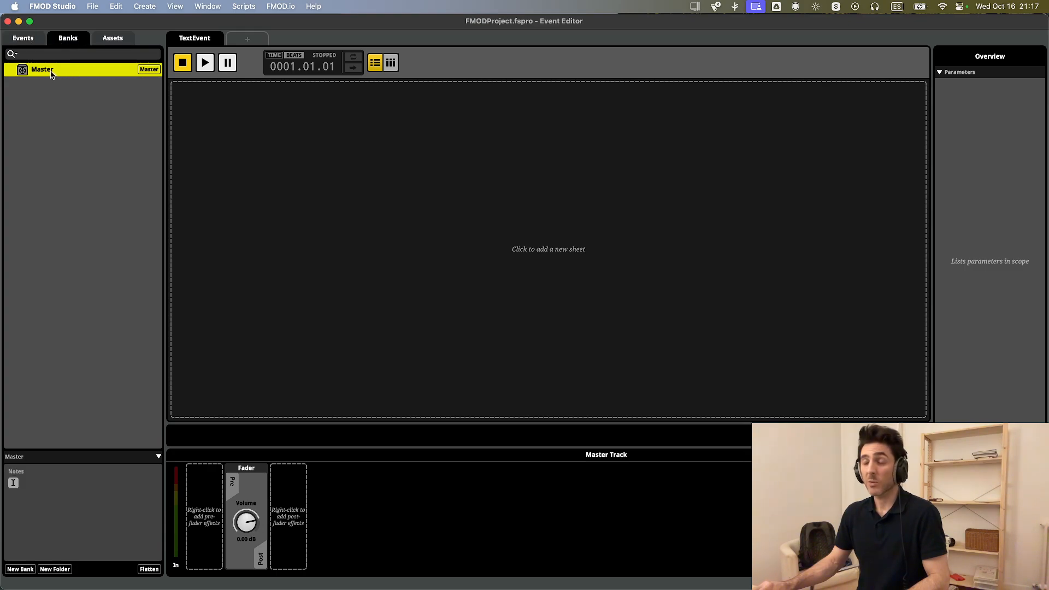
{"action": "left_click", "coordinate": [20, 39]}
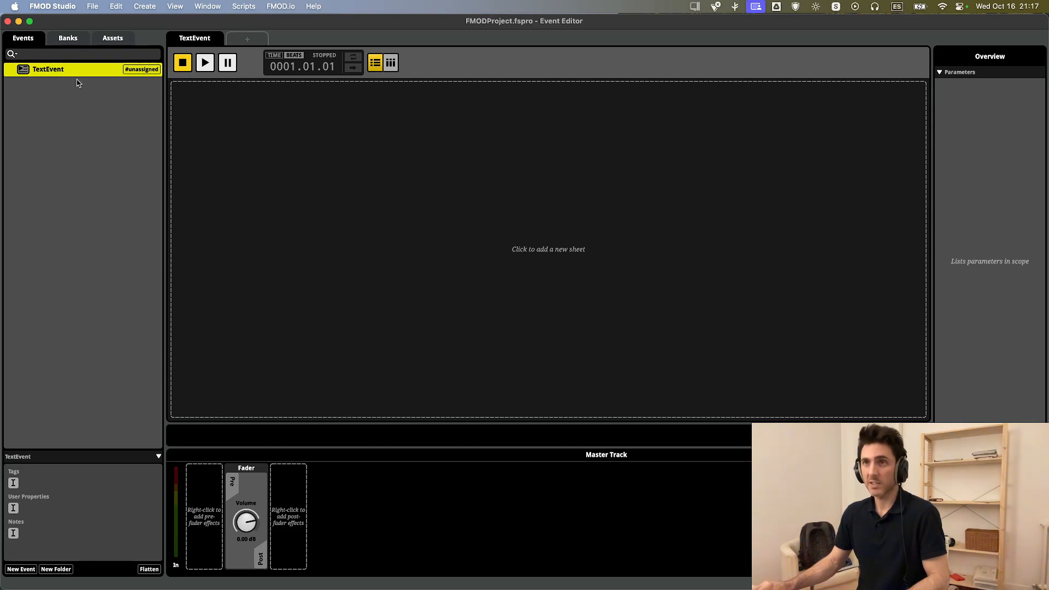
{"action": "left_click", "coordinate": [61, 44]}
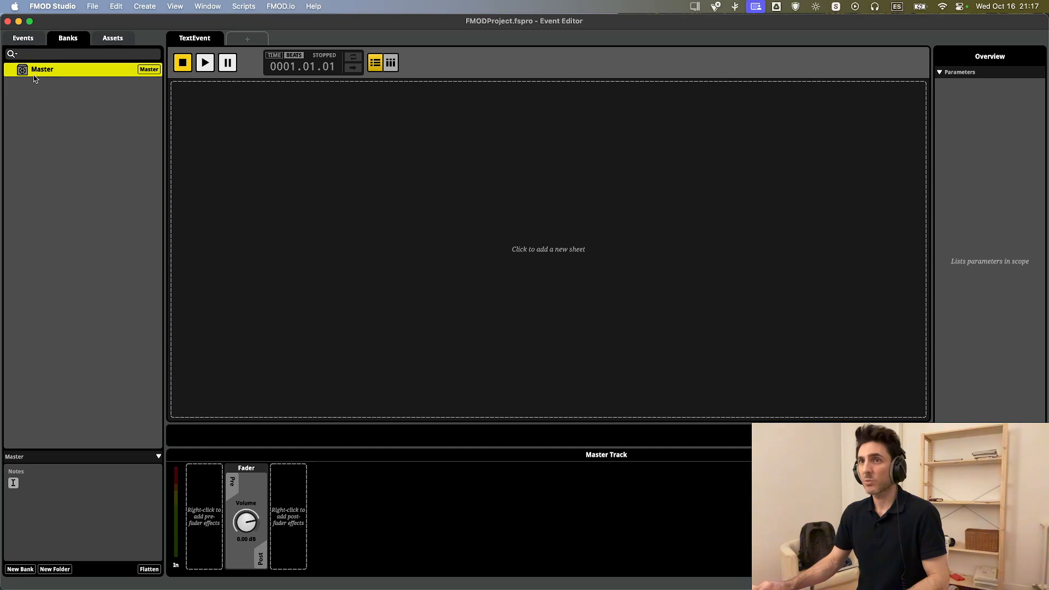
Assign TextEvent to the Master bank from the events browser.
{"action": "left_click", "coordinate": [34, 42]}
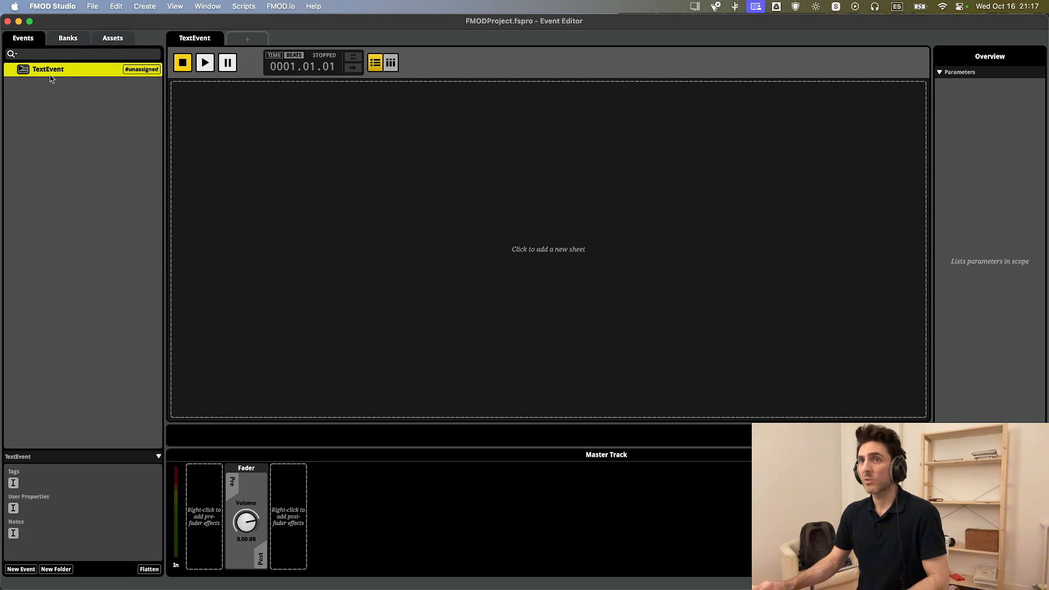
{"action": "right_click", "coordinate": [41, 72]}
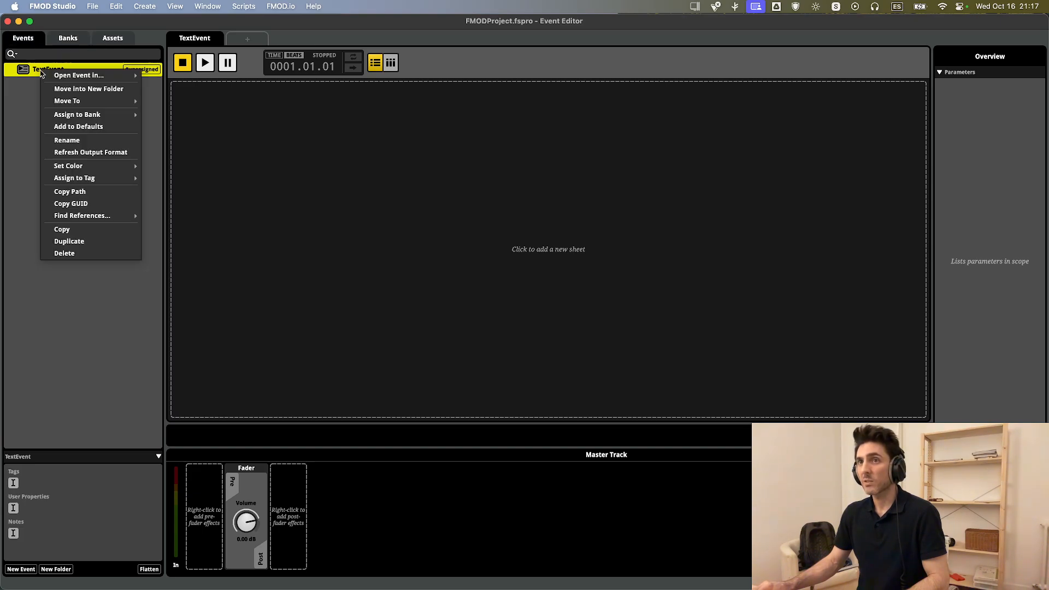
{"action": "mouse_move", "coordinate": [110, 103]}
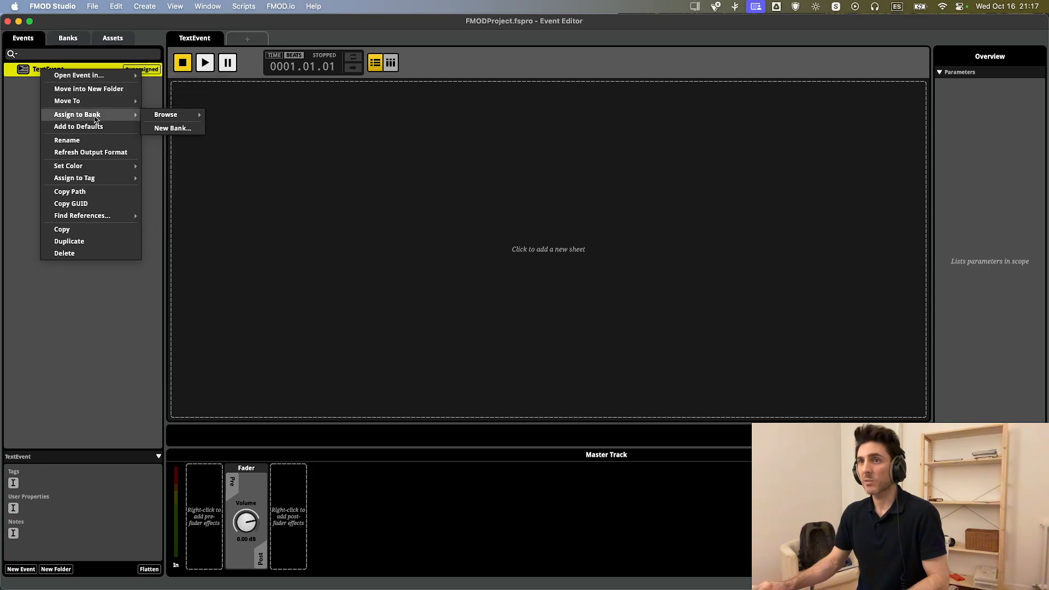
{"action": "mouse_move", "coordinate": [175, 119]}
{"action": "left_click", "coordinate": [236, 143]}
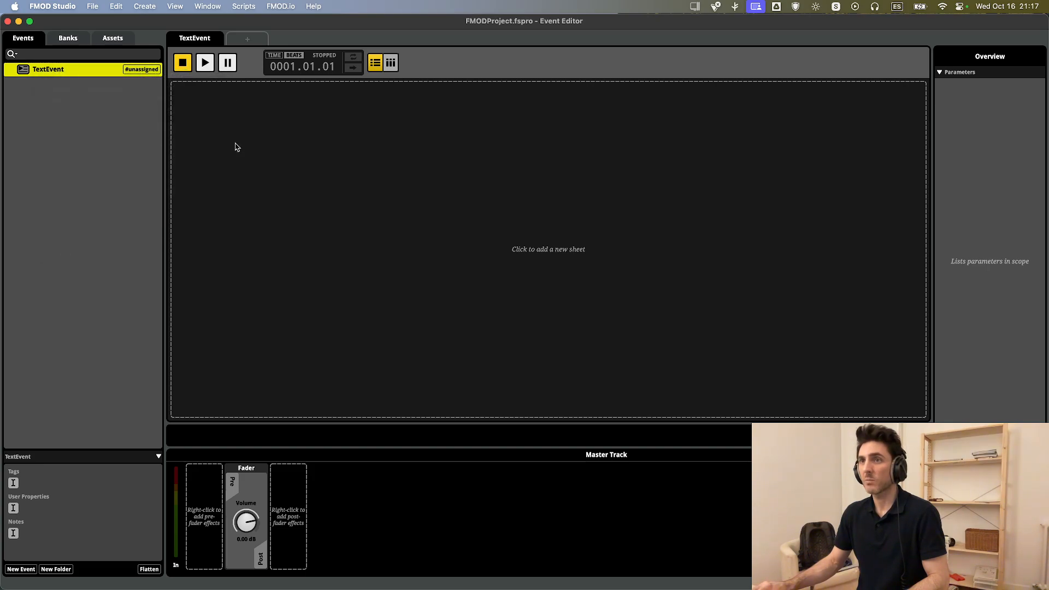
Expand the Master bank in the banks browser and check which events it contains.
{"action": "left_click", "coordinate": [77, 44]}
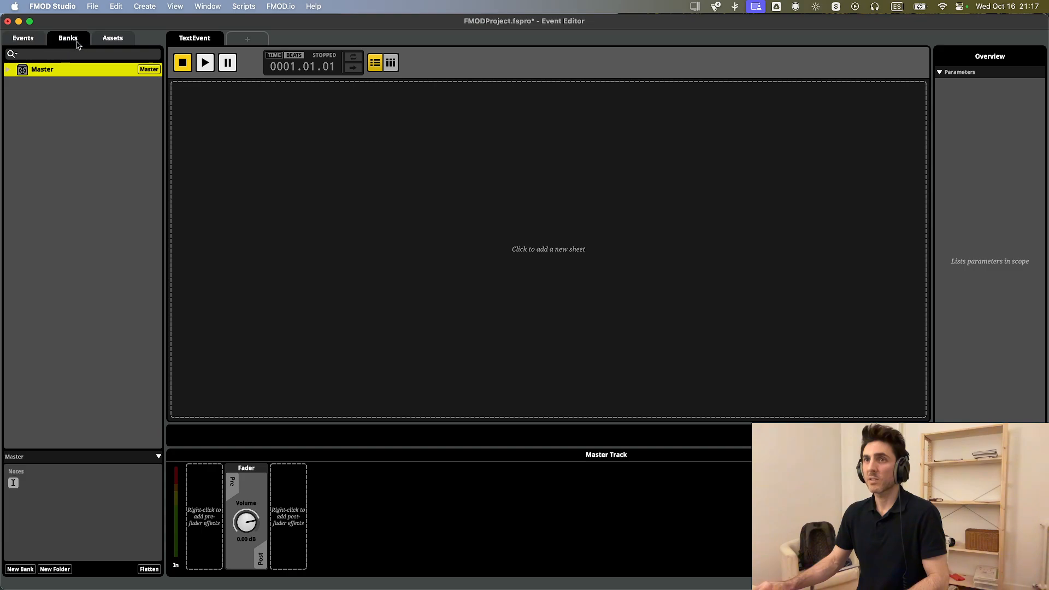
{"action": "left_click", "coordinate": [8, 70]}
{"action": "left_click", "coordinate": [65, 83]}
{"action": "left_click", "coordinate": [57, 85]}
{"action": "left_click", "coordinate": [64, 111]}
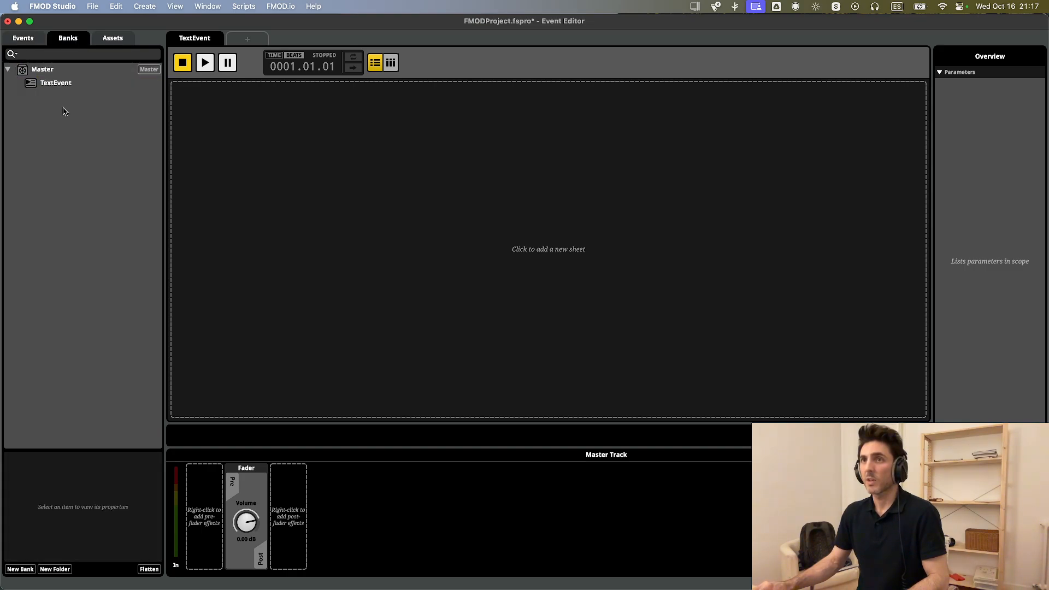
Set the built banks output directory in the Build preferences to ../Content/FMOD and close the preferences.
{"action": "left_click", "coordinate": [90, 6]}
{"action": "mouse_move", "coordinate": [70, 8]}
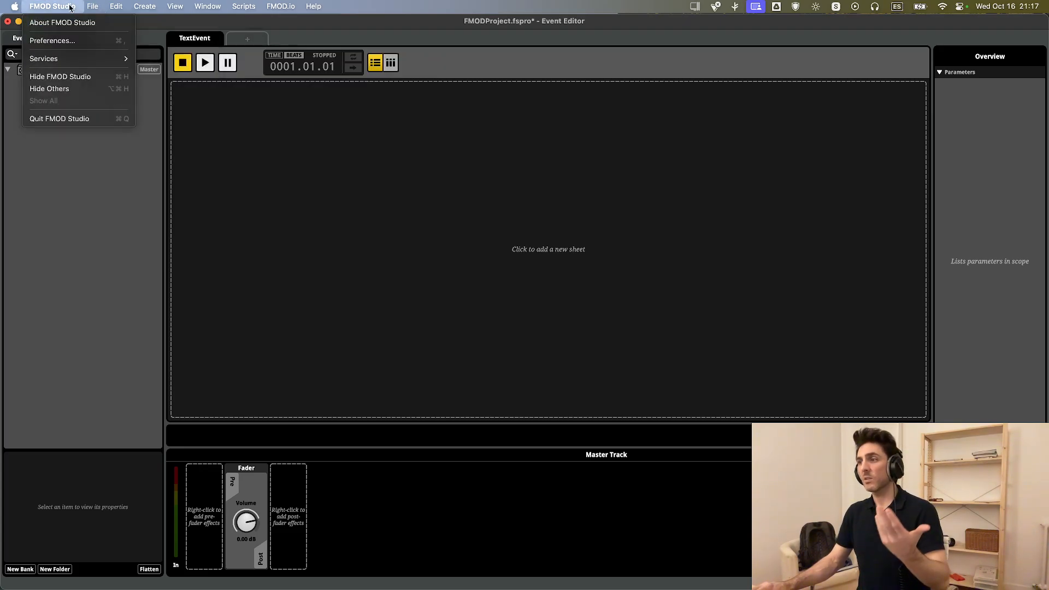
{"action": "left_click", "coordinate": [65, 42]}
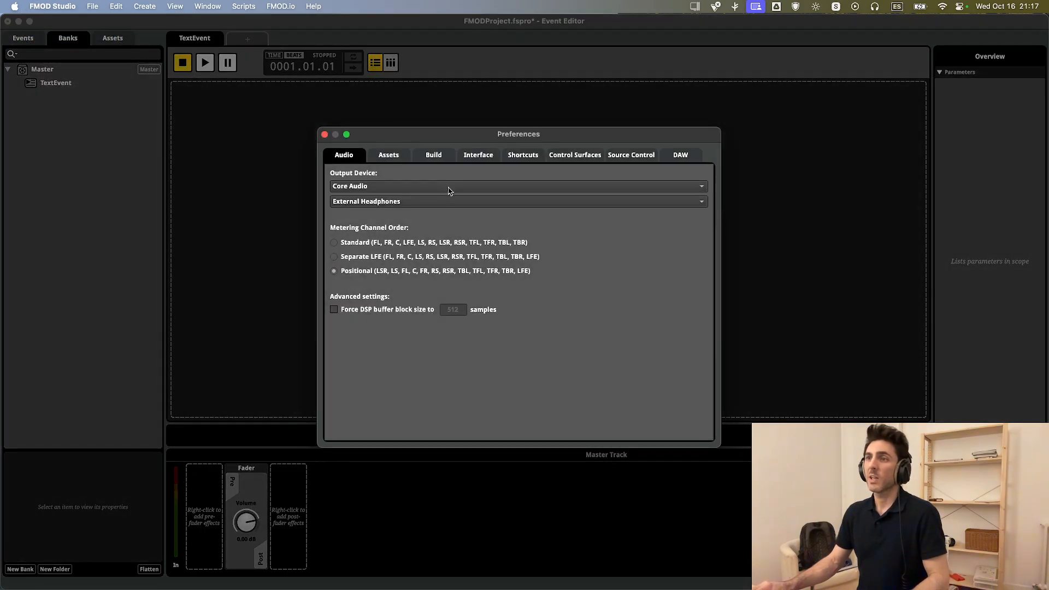
{"action": "left_click", "coordinate": [435, 156]}
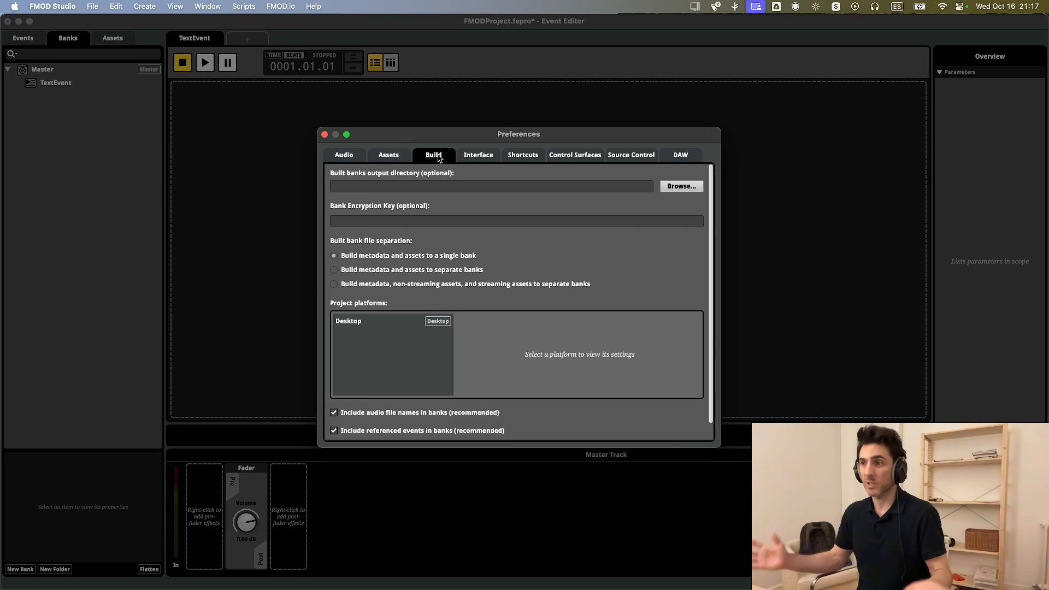
{"action": "left_click", "coordinate": [681, 187]}
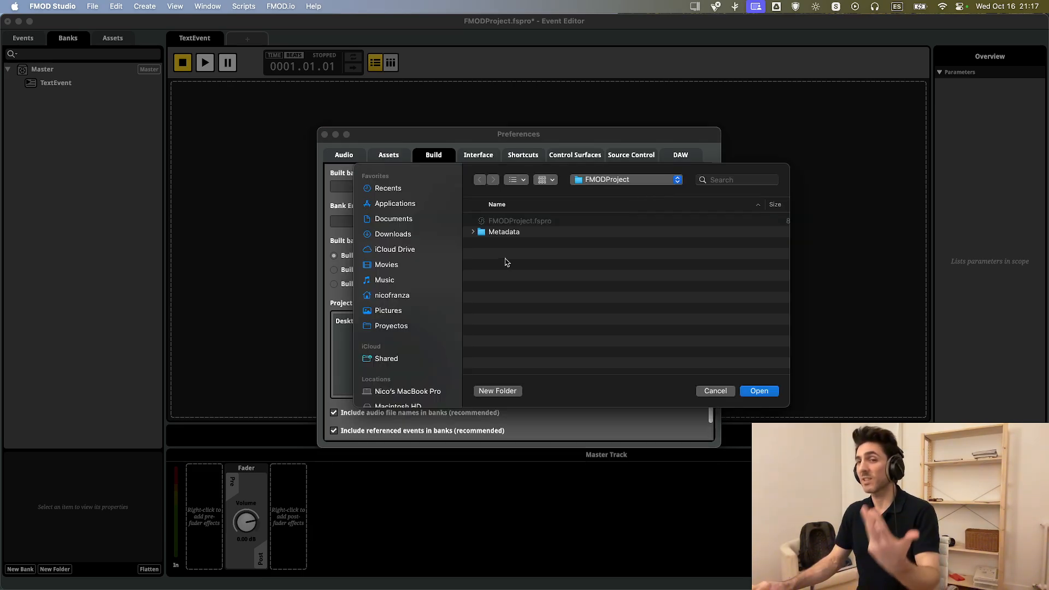
{"action": "left_click", "coordinate": [632, 184]}
{"action": "left_click", "coordinate": [625, 189]}
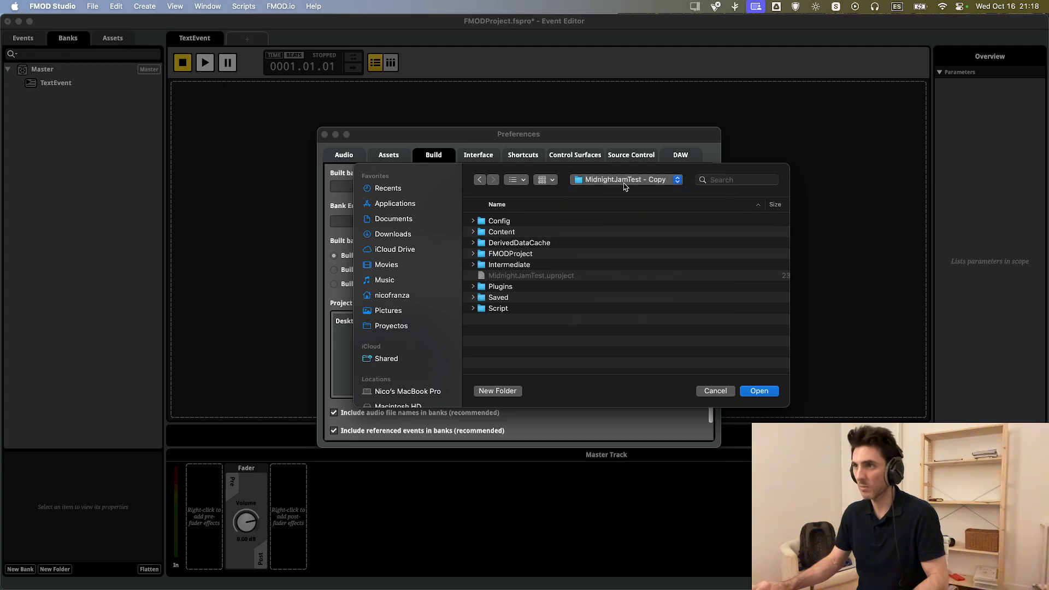
{"action": "double_click", "coordinate": [506, 229]}
{"action": "double_click", "coordinate": [505, 247]}
{"action": "left_click", "coordinate": [758, 390]}
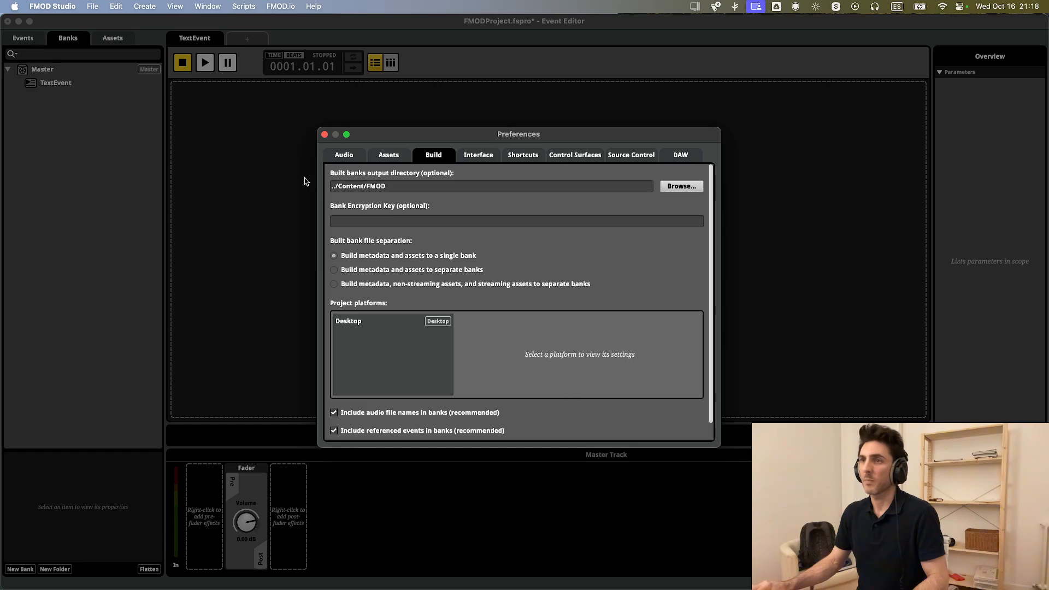
{"action": "left_click", "coordinate": [324, 135]}
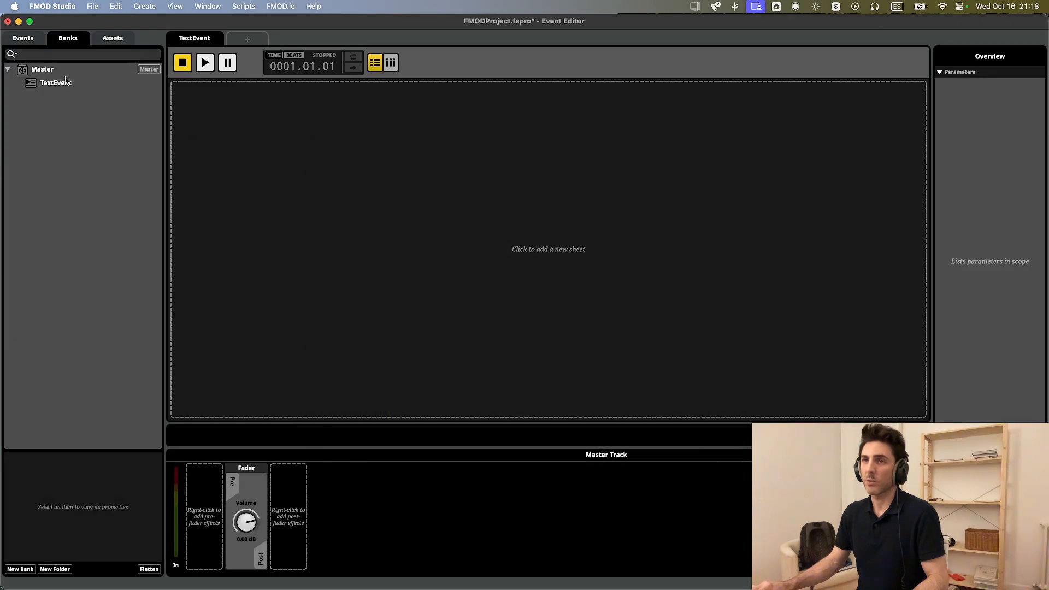
Build the FMOD banks for all platforms, and switch back to Unreal to open the Desktop folder inside FMOD.
{"action": "left_click", "coordinate": [91, 6]}
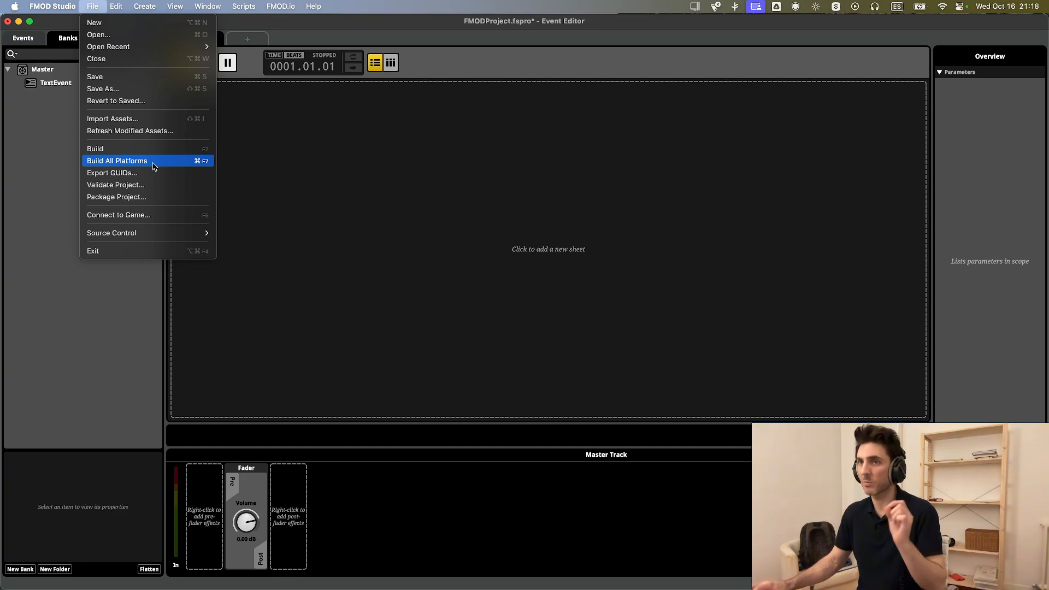
{"action": "left_click", "coordinate": [107, 162]}
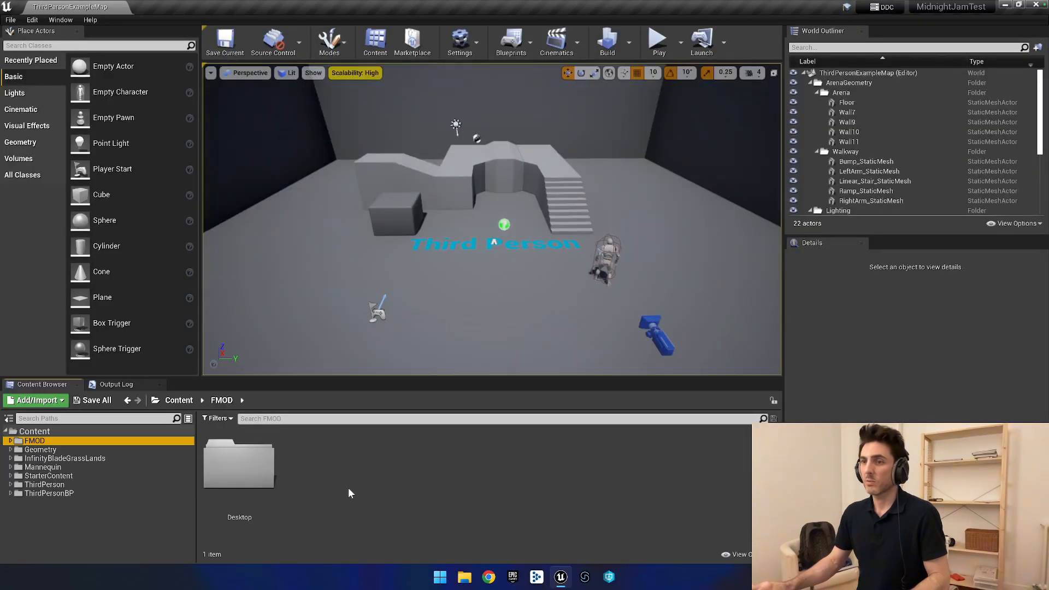
{"action": "double_click", "coordinate": [259, 471]}
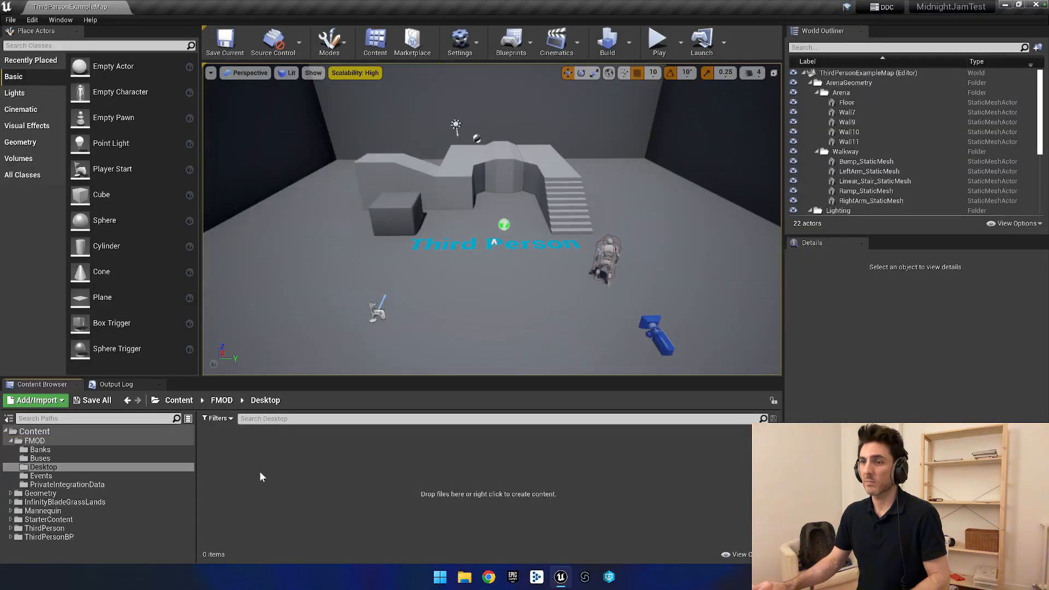
Open the Events folder inside FMOD in the project content and select TextEvent.
{"action": "left_click", "coordinate": [35, 441]}
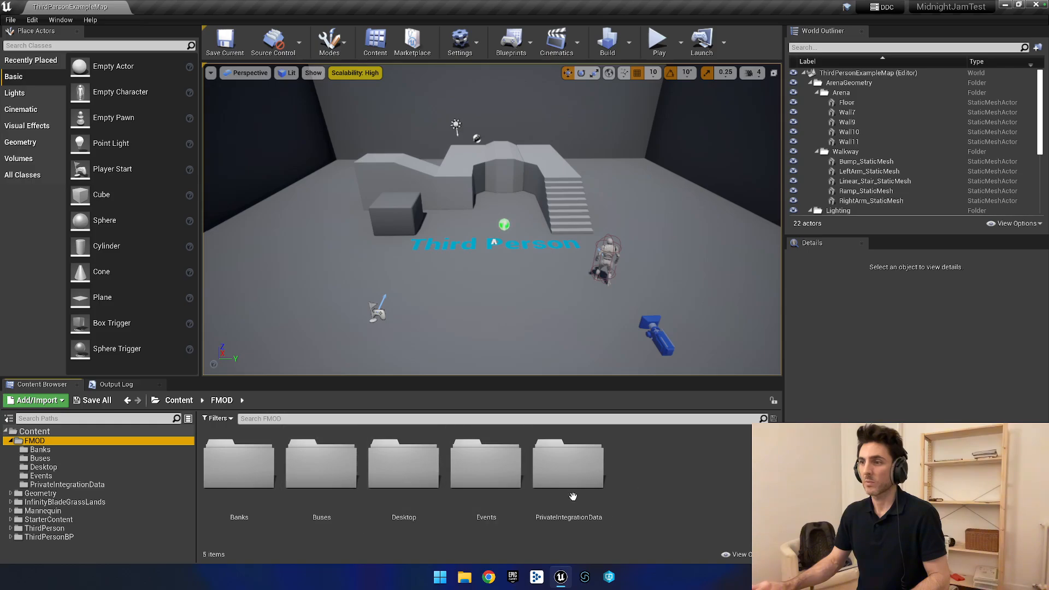
{"action": "left_click", "coordinate": [488, 478]}
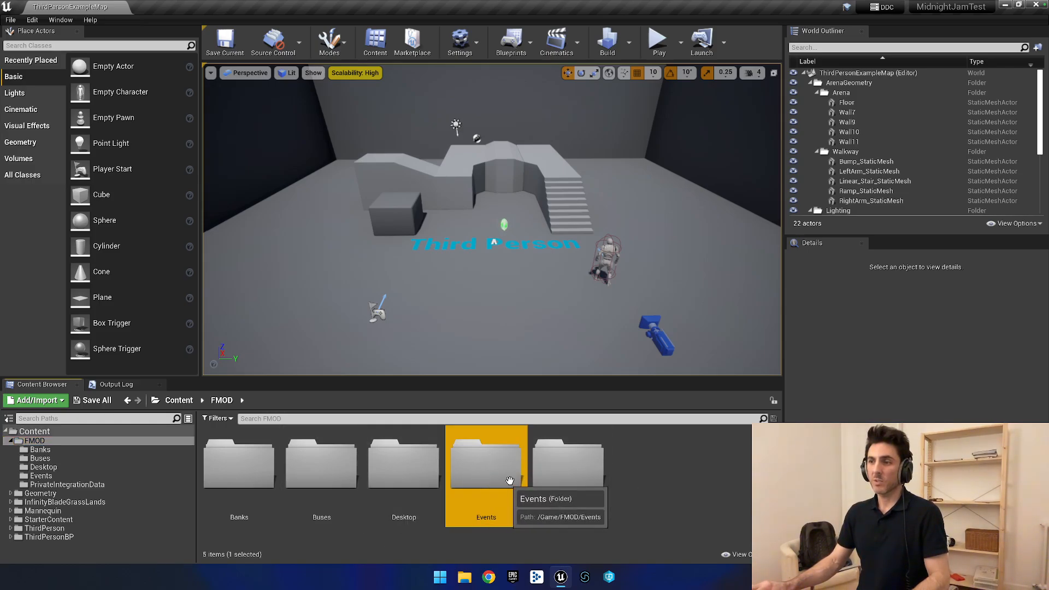
{"action": "double_click", "coordinate": [474, 479]}
{"action": "left_click", "coordinate": [240, 481]}
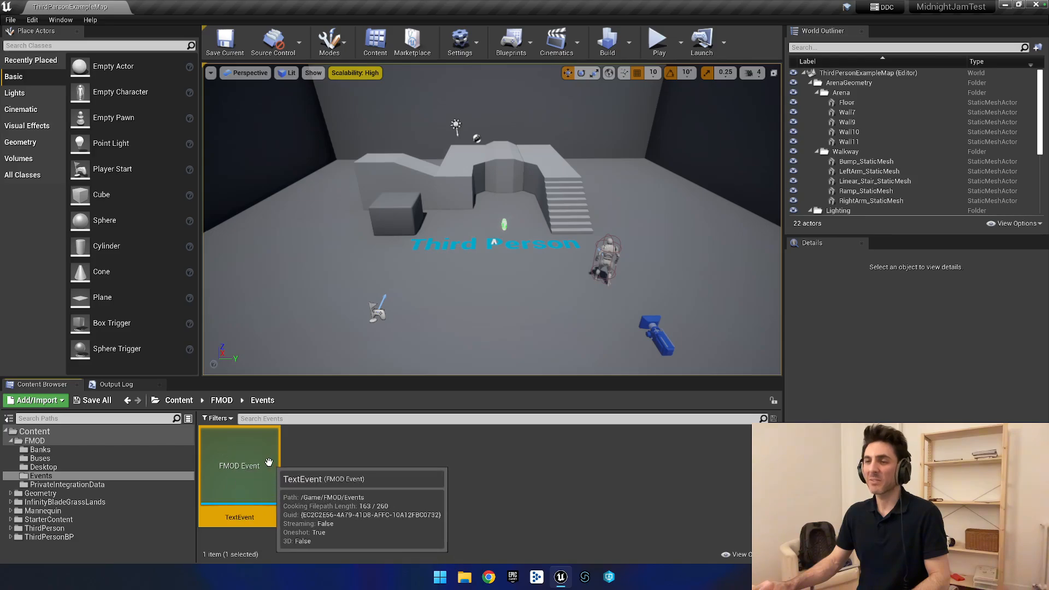
Audition the TextEvent FMOD event in the editor and stop its playback.
{"action": "right_click", "coordinate": [249, 469]}
{"action": "left_click", "coordinate": [260, 199]}
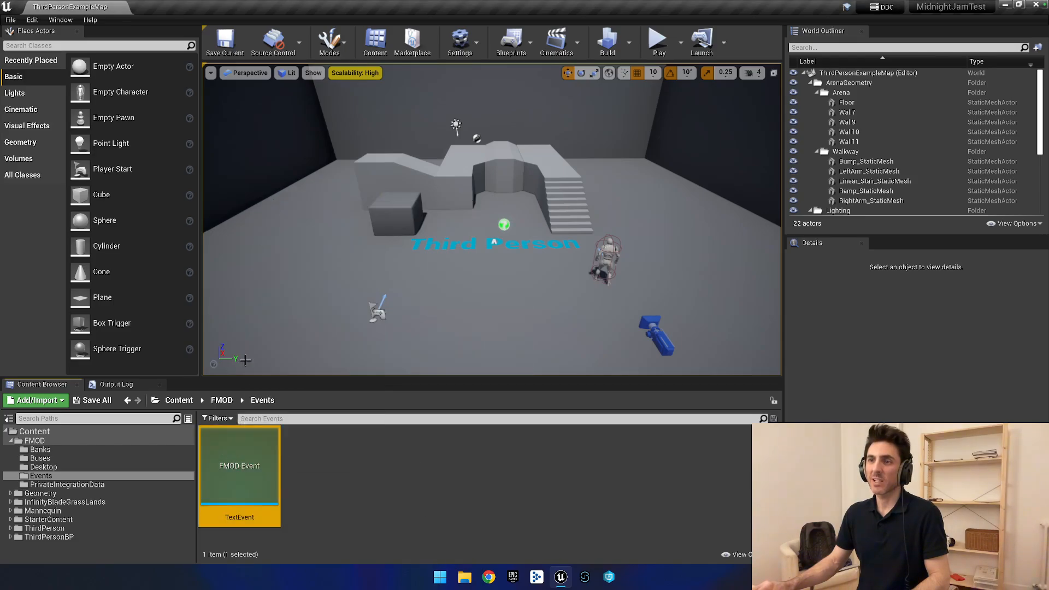
{"action": "right_click", "coordinate": [240, 463]}
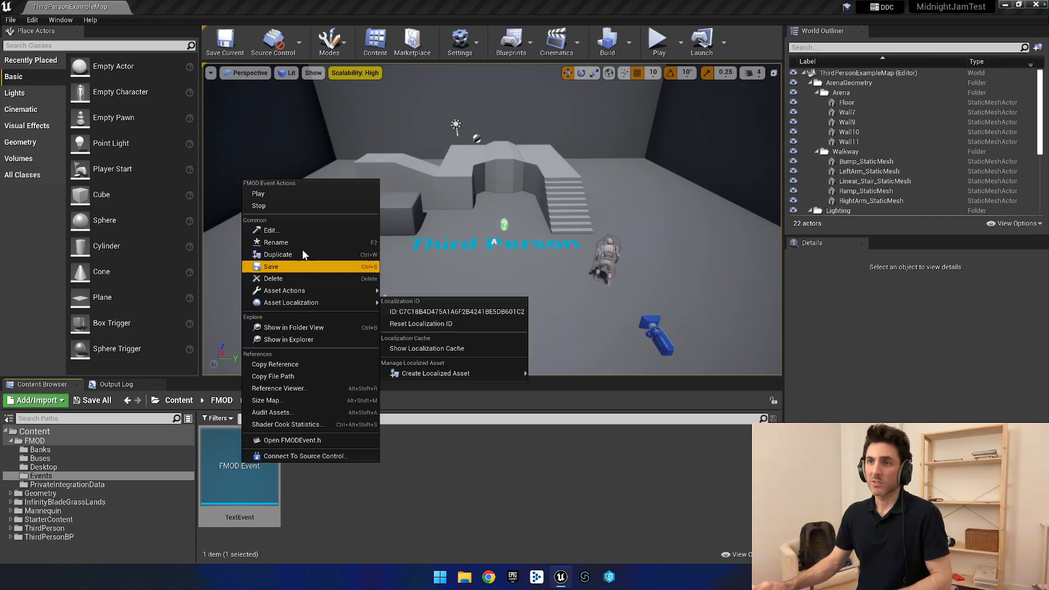
{"action": "left_click", "coordinate": [291, 205]}
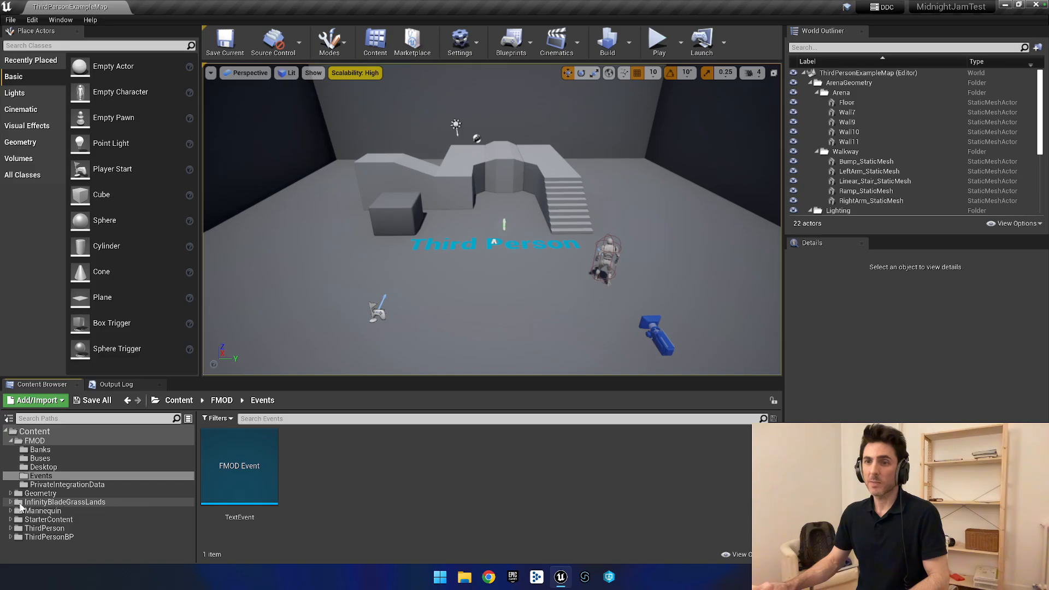
Open the ElvenRuins level from the Maps folder of InfinityBladeGrassLands.
{"action": "left_click", "coordinate": [10, 502]}
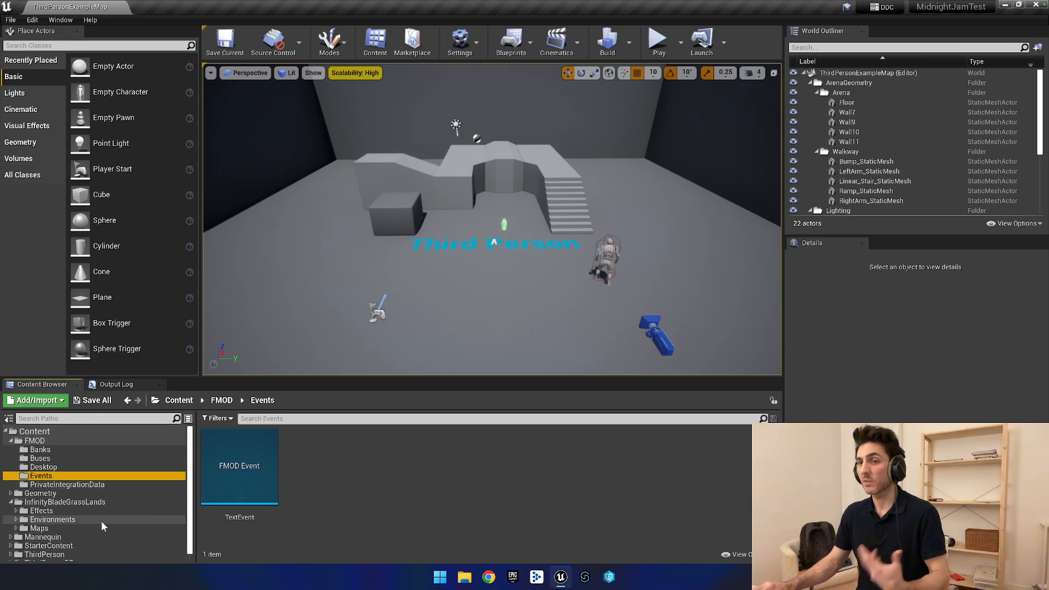
{"action": "left_click", "coordinate": [38, 528]}
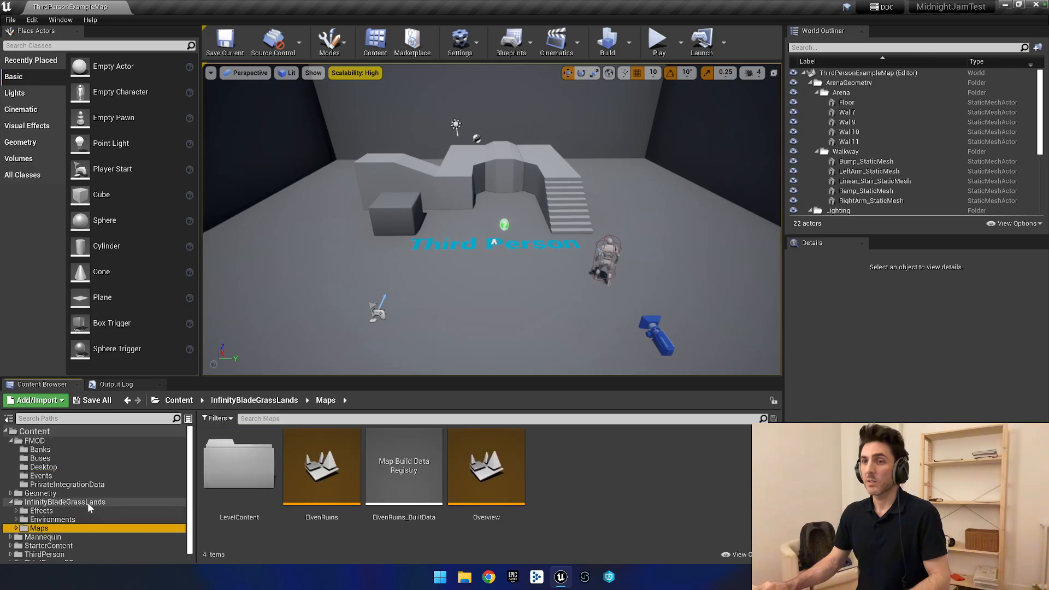
{"action": "left_click", "coordinate": [98, 502]}
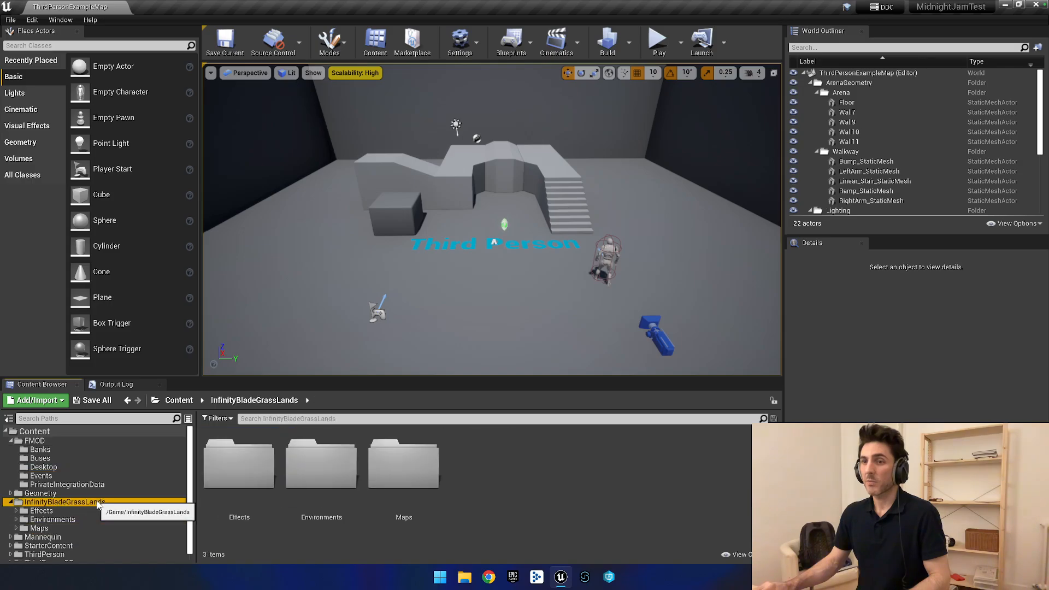
{"action": "left_click", "coordinate": [40, 528]}
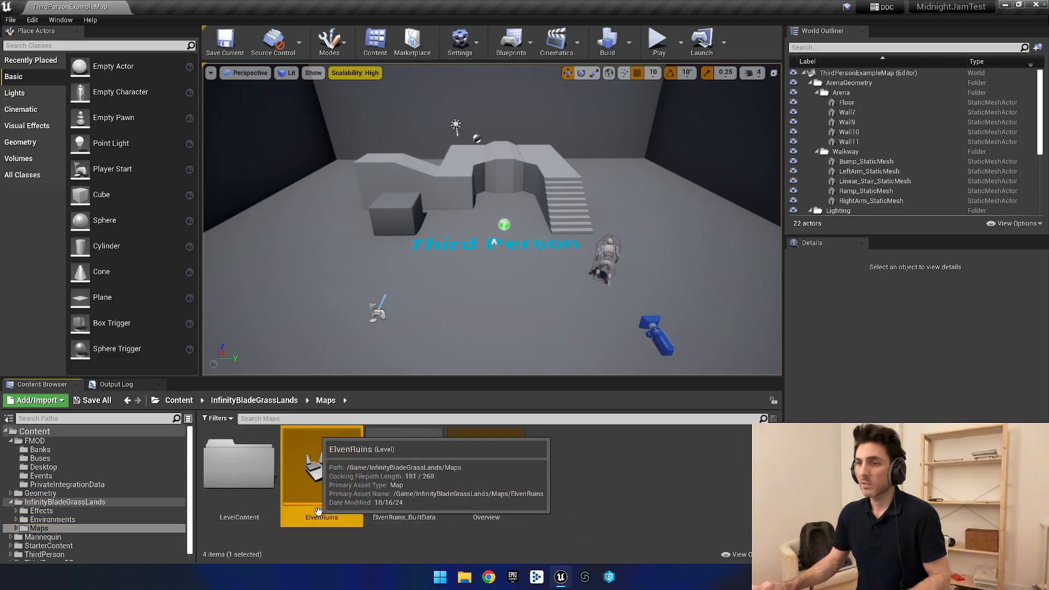
{"action": "double_click", "coordinate": [346, 473]}
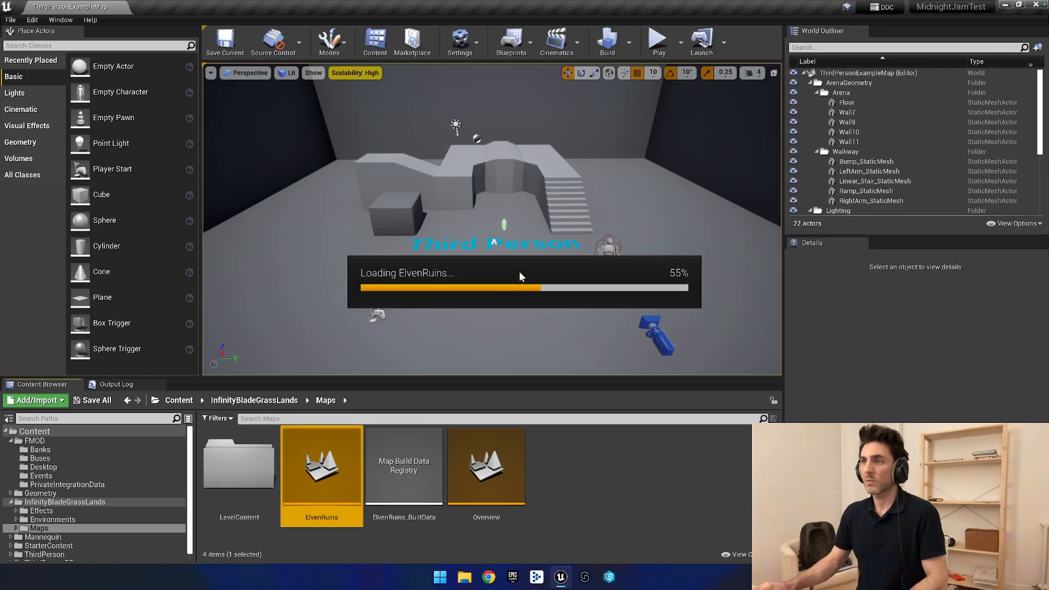
Play-test the ElvenRuins level, running the character over the stone stairs and terrace, and end the play session.
{"action": "left_click_drag", "start_coordinate": [479, 228], "coordinate": [505, 227]}
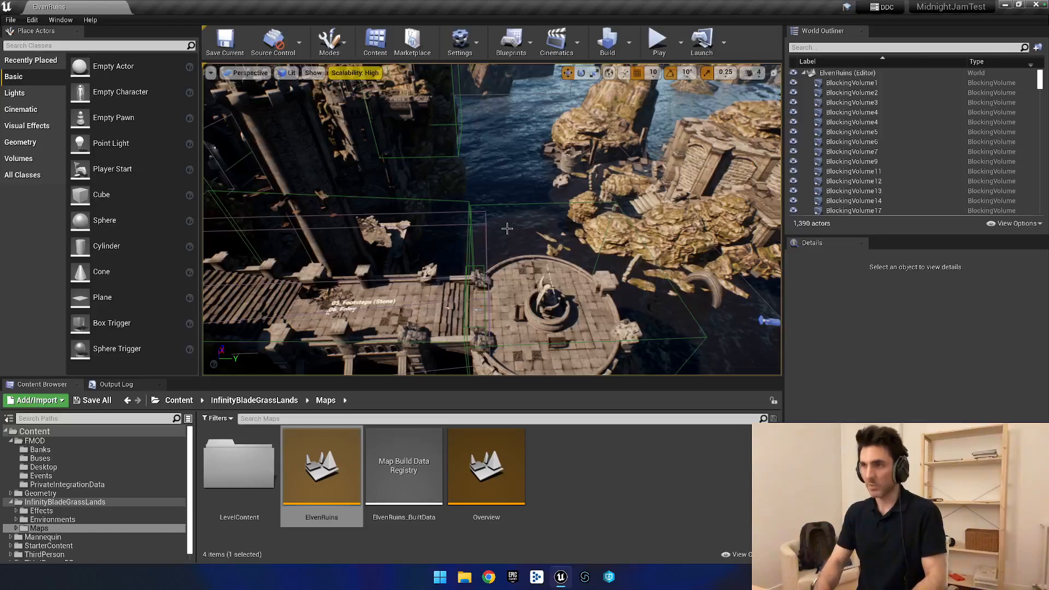
{"action": "key", "text": "alt+p"}
{"action": "key", "text": "w"}
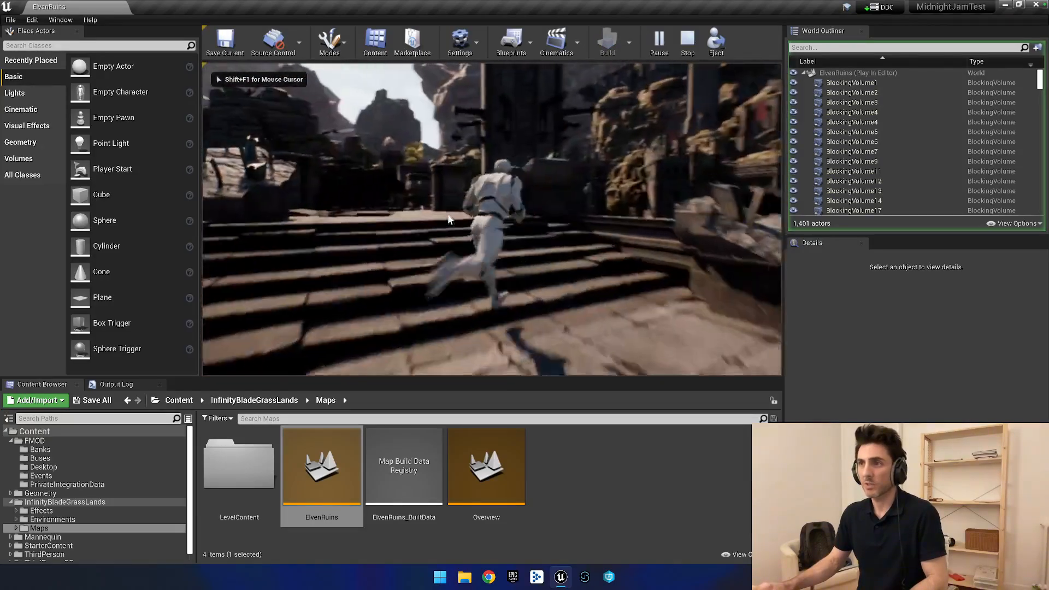
{"action": "key", "text": "w"}
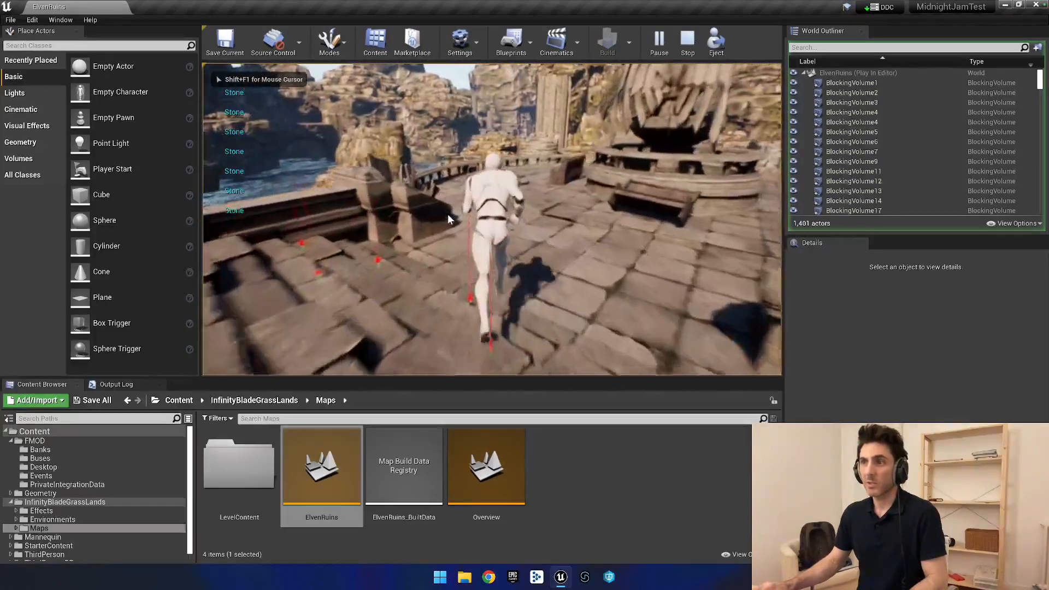
{"action": "key", "text": "w"}
{"action": "key", "text": "w"}
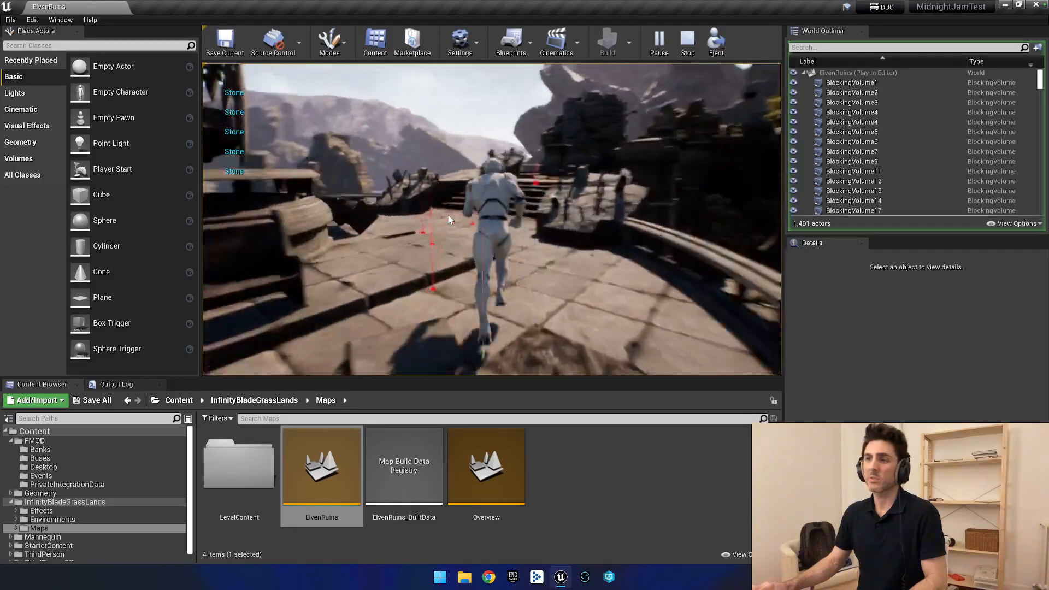
{"action": "key", "text": "w"}
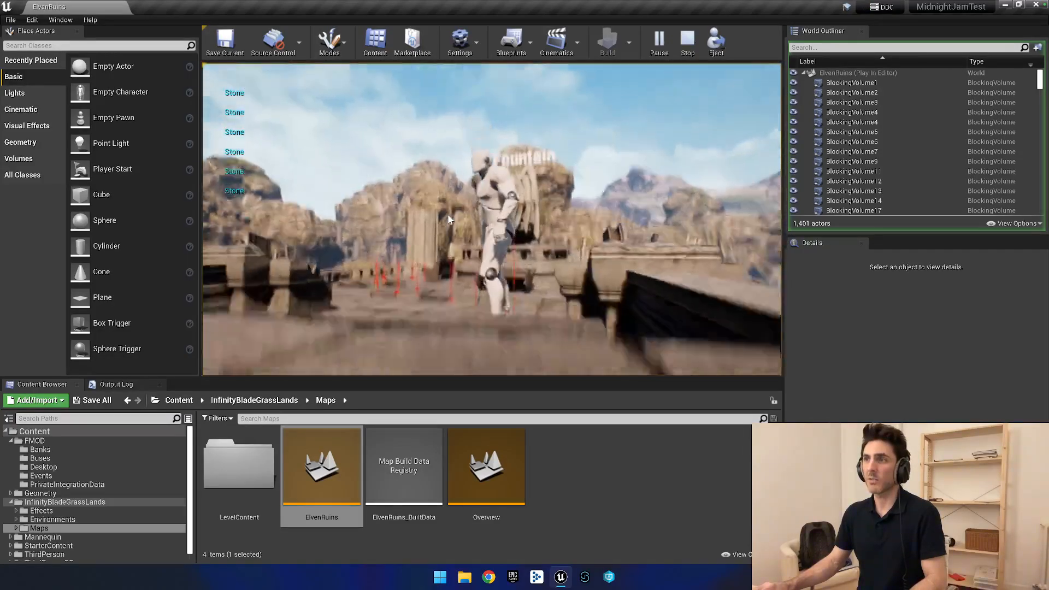
{"action": "key", "text": "w"}
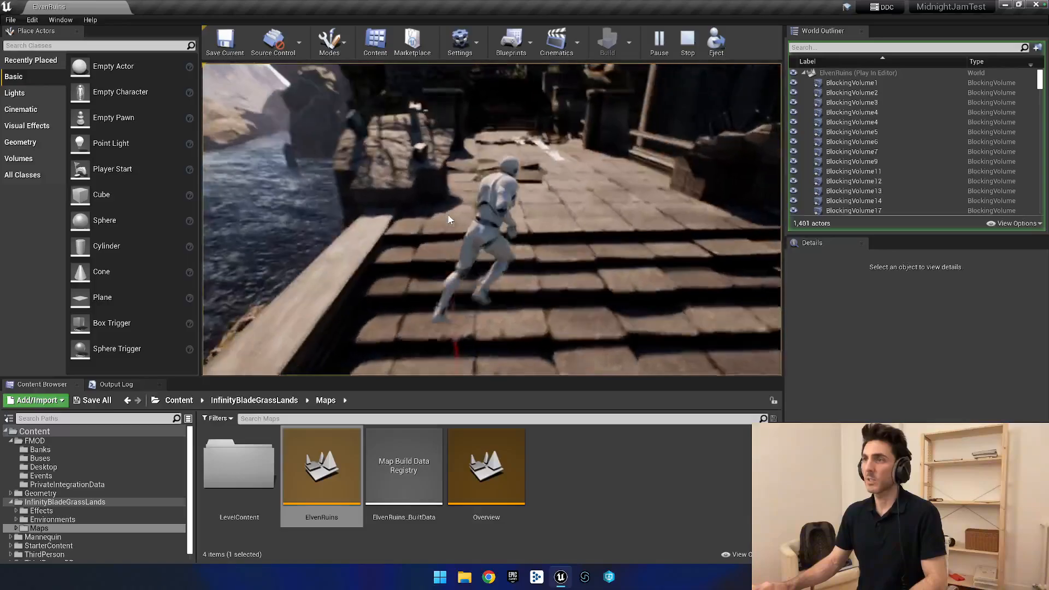
{"action": "key", "text": "w"}
{"action": "key", "text": "w"}
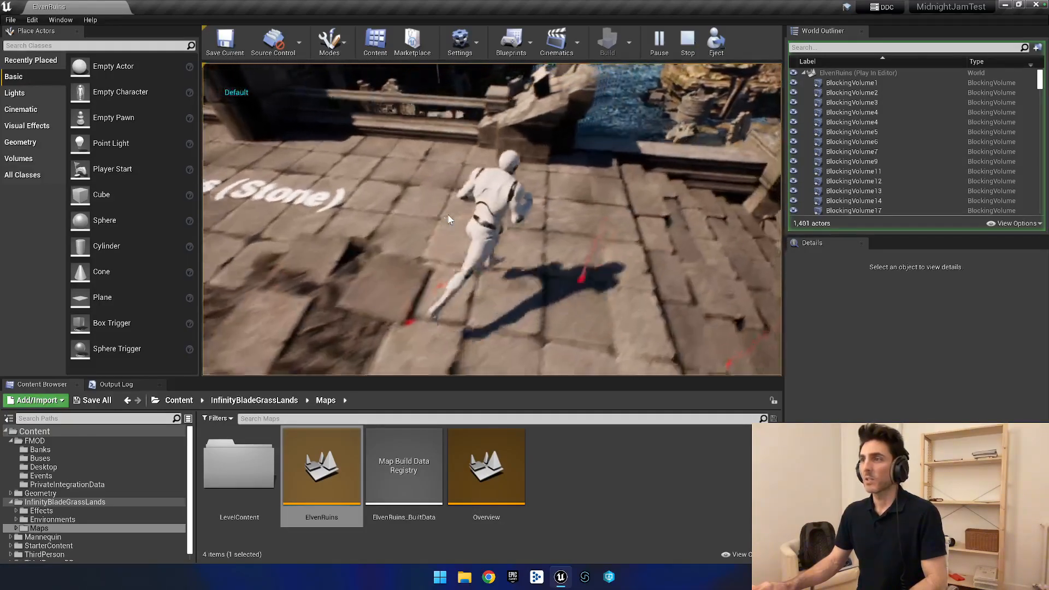
{"action": "key", "text": "Escape"}
Examine the labelled 07_Fountain terrace, the 05_Footsteps (Stone) and 06_Foley walkway, and the castle tower in the level.
{"action": "key", "text": "s"}
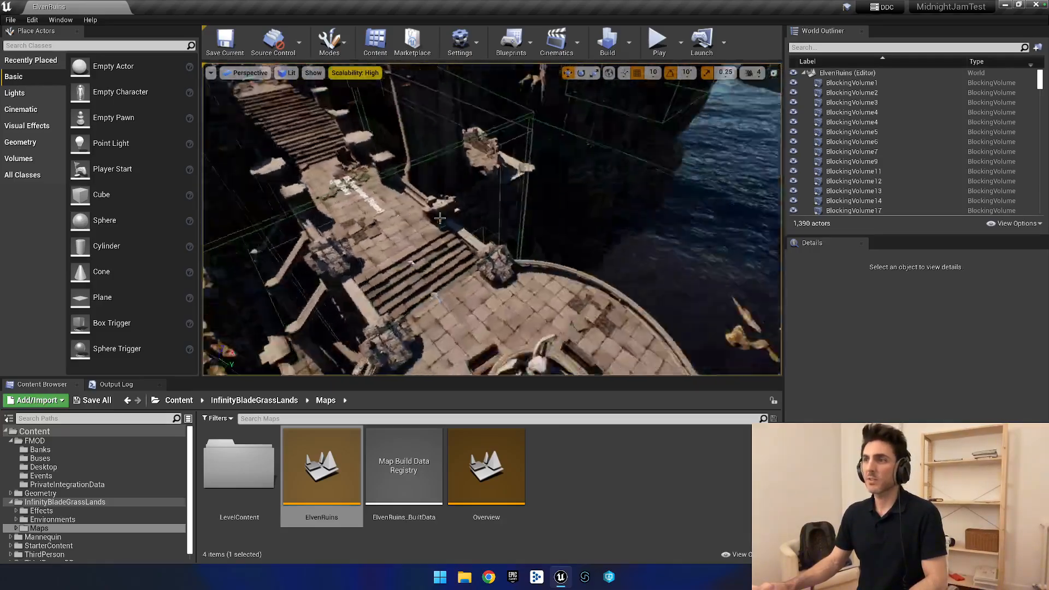
{"action": "key", "text": "w"}
{"action": "key", "text": "a"}
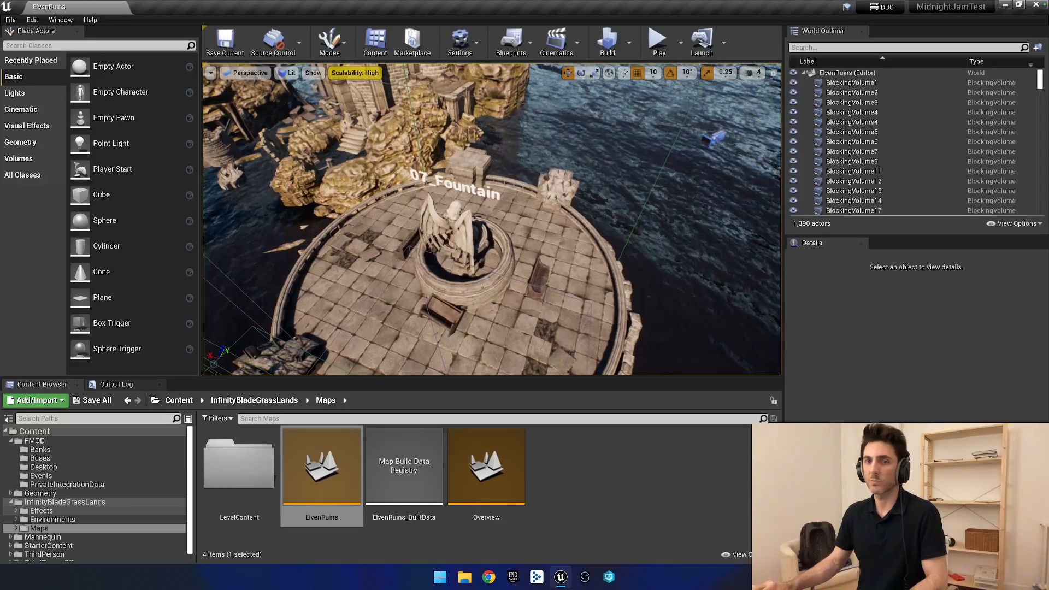
{"action": "key", "text": "s"}
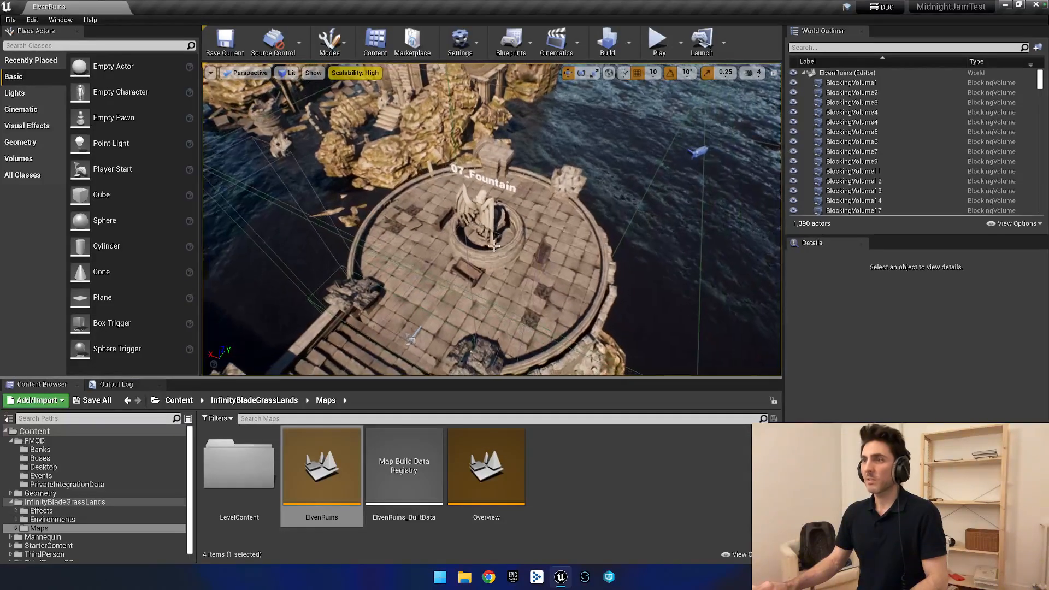
{"action": "left_click_drag", "start_coordinate": [599, 159], "coordinate": [618, 122]}
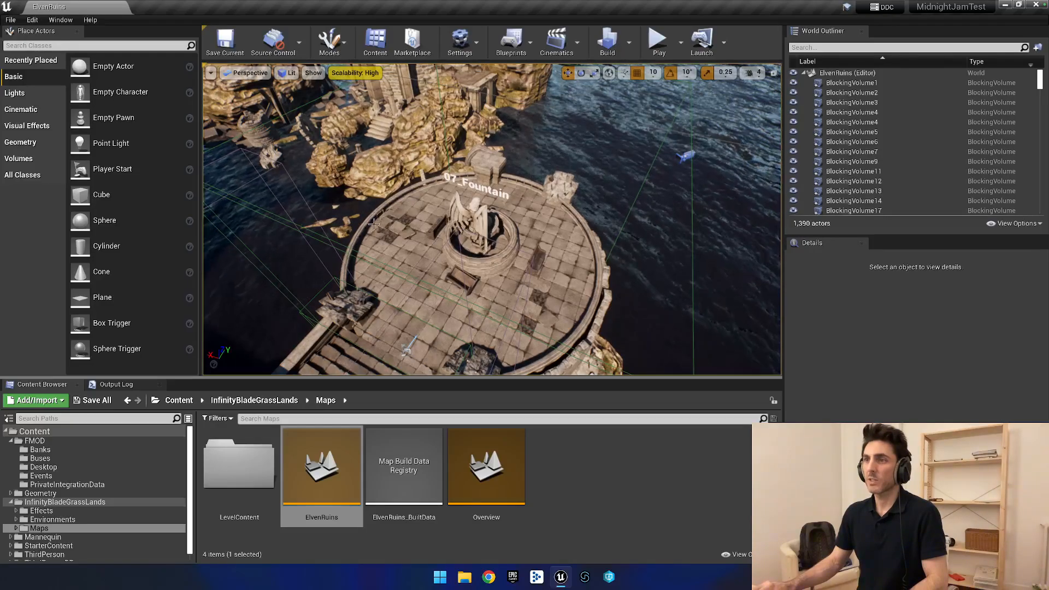
{"action": "left_click_drag", "start_coordinate": [412, 318], "coordinate": [363, 316]}
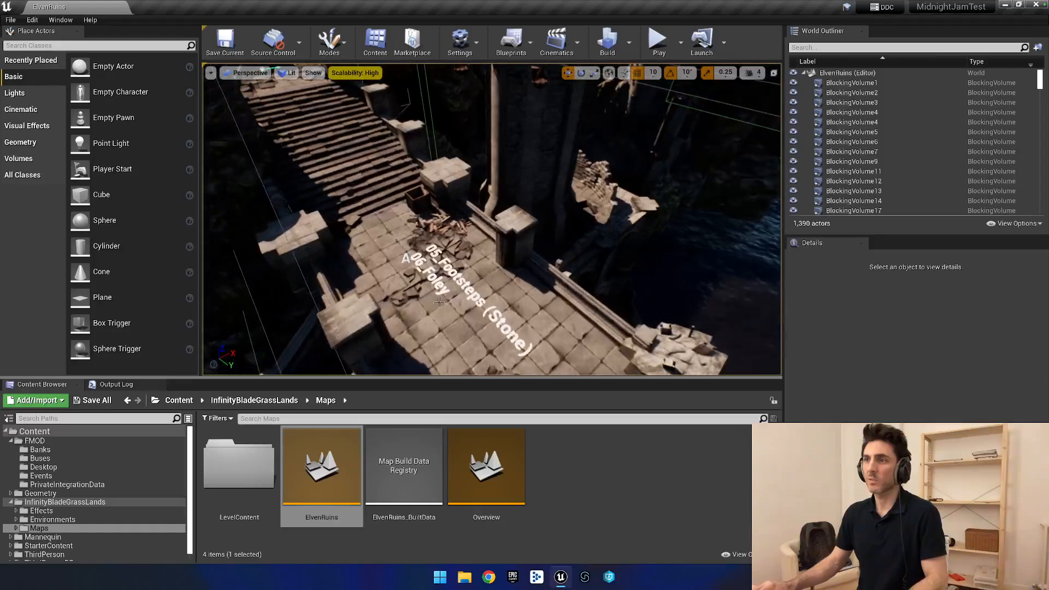
{"action": "left_click_drag", "start_coordinate": [401, 197], "coordinate": [469, 199]}
{"action": "left_click", "coordinate": [430, 202]}
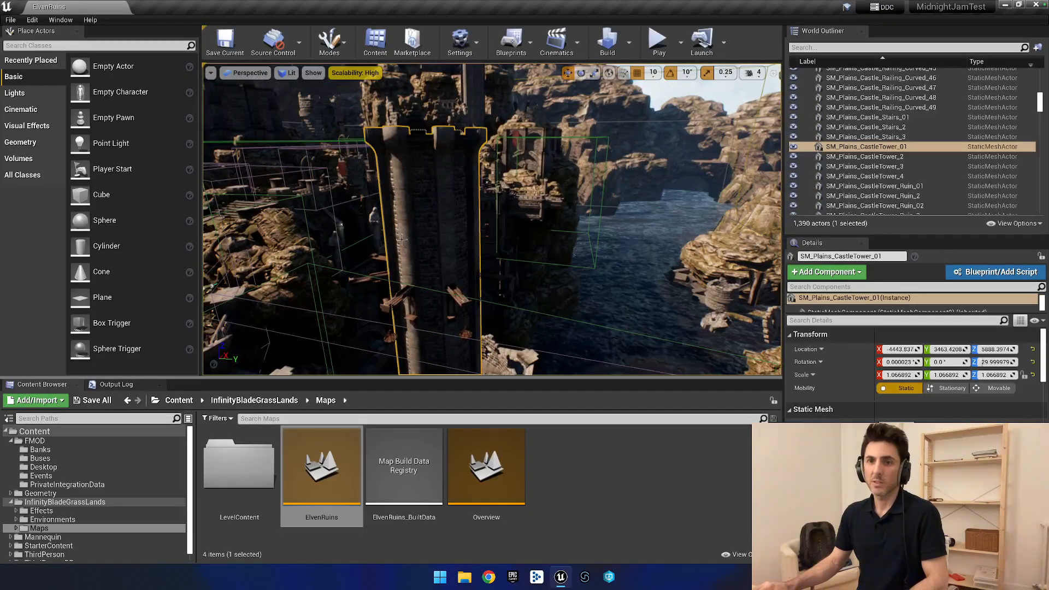
{"action": "left_click_drag", "start_coordinate": [323, 240], "coordinate": [351, 236]}
{"action": "left_click_drag", "start_coordinate": [556, 245], "coordinate": [546, 245]}
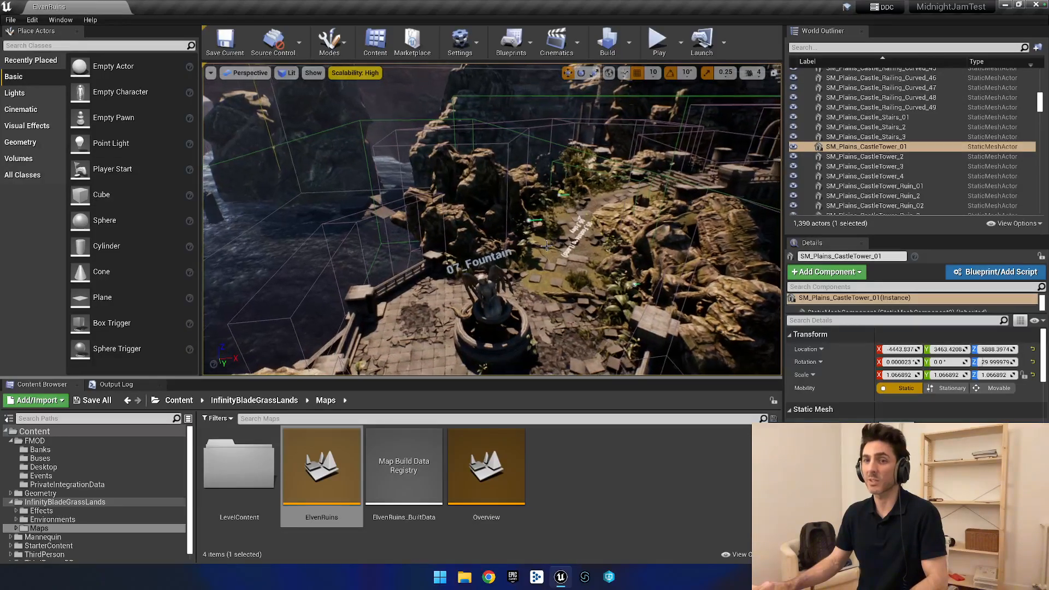
Examine the 05_Footsteps (Land) path with its plants and rocks, and the castle ruins beyond it.
{"action": "left_click", "coordinate": [450, 241]}
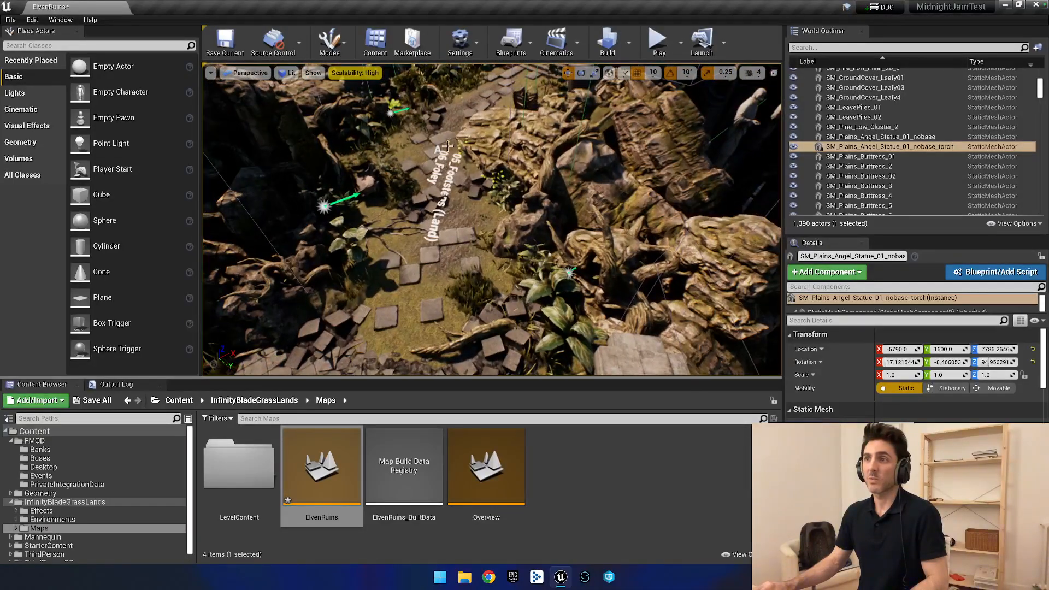
{"action": "scroll", "coordinate": [443, 159], "scroll_direction": "down", "scroll_amount": 4}
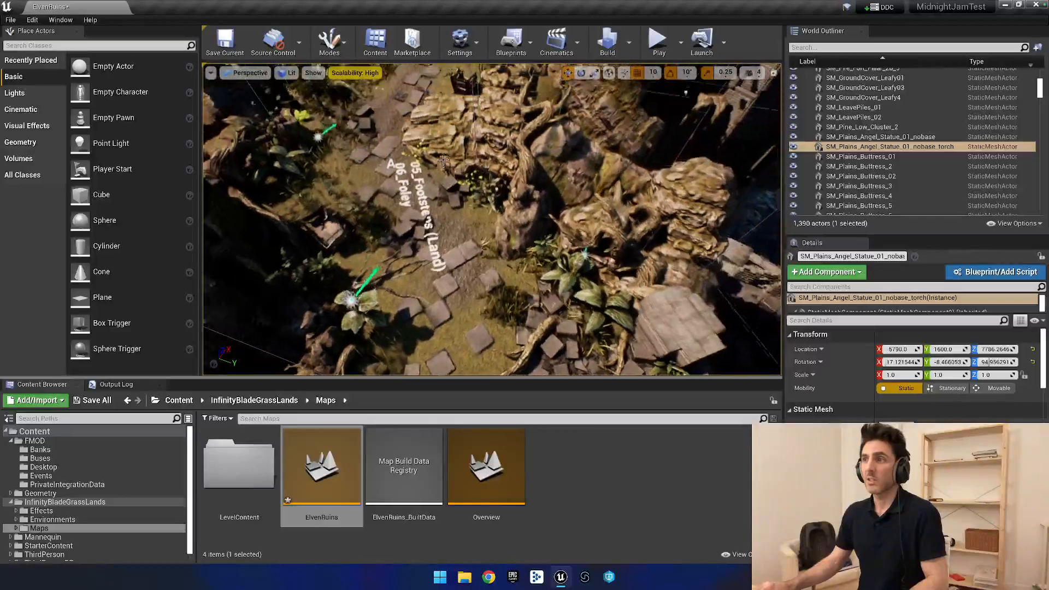
{"action": "left_click", "coordinate": [595, 297]}
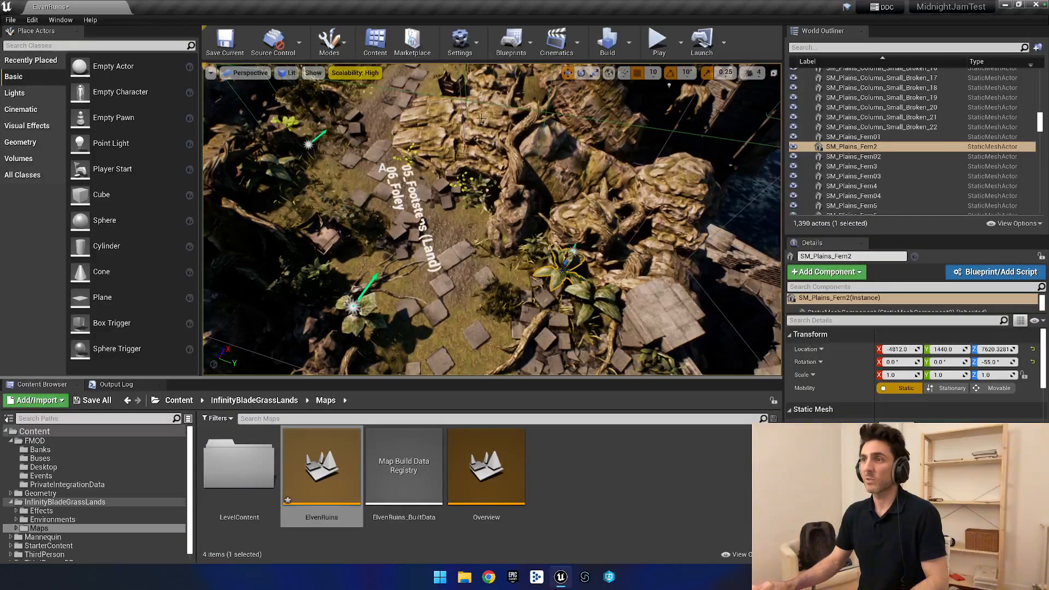
{"action": "left_click_drag", "start_coordinate": [484, 123], "coordinate": [480, 115]}
{"action": "left_click", "coordinate": [396, 160]}
{"action": "left_click_drag", "start_coordinate": [396, 159], "coordinate": [493, 178]}
{"action": "left_click_drag", "start_coordinate": [377, 189], "coordinate": [364, 165]}
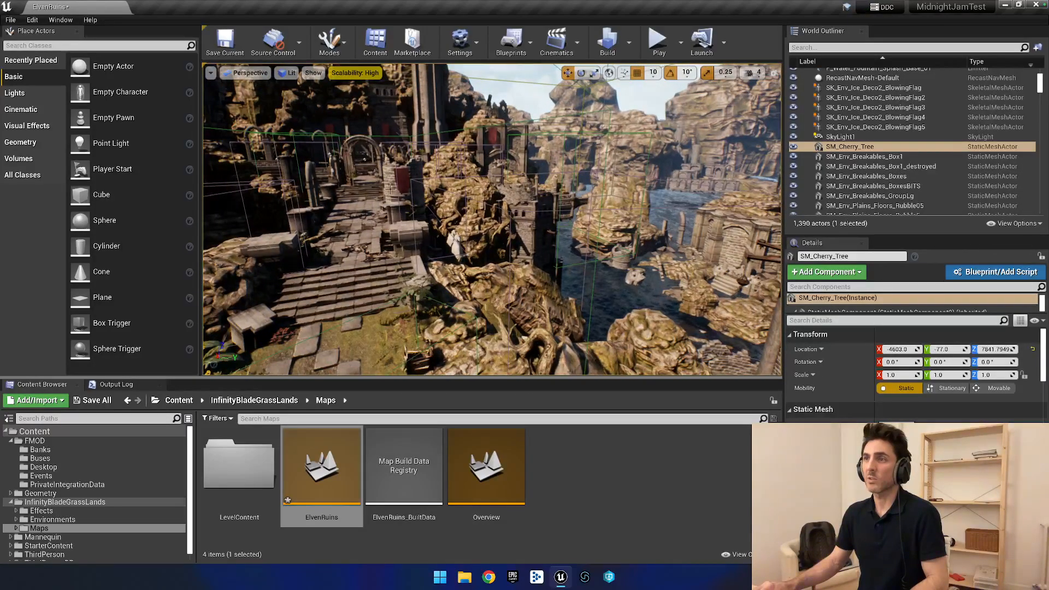
{"action": "left_click_drag", "start_coordinate": [437, 144], "coordinate": [440, 124]}
{"action": "left_click", "coordinate": [436, 157]}
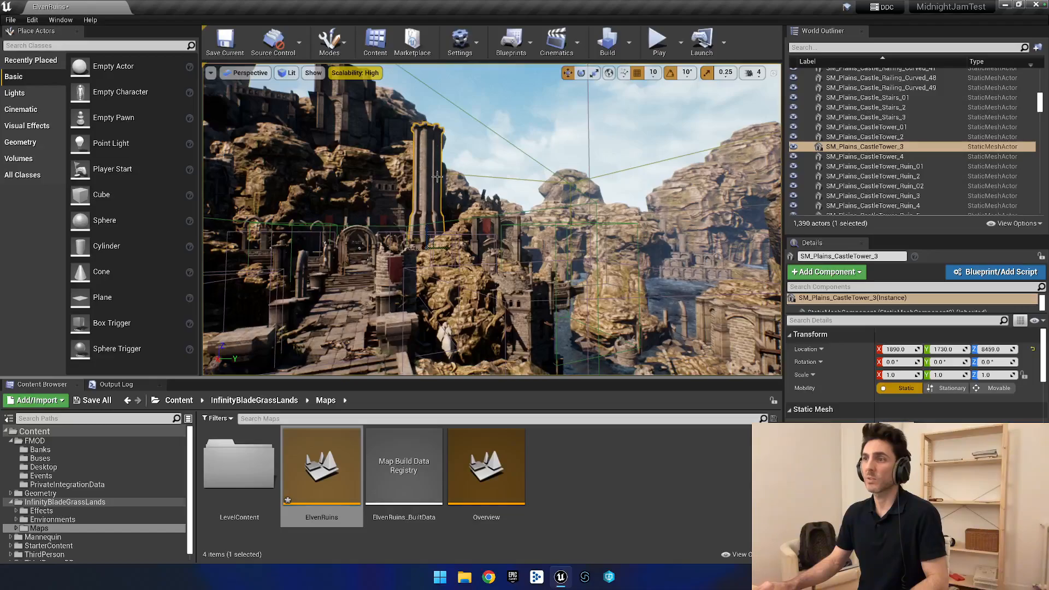
{"action": "mouse_move", "coordinate": [552, 360]}
{"action": "left_mouse_down"}
{"action": "mouse_move", "coordinate": [604, 345]}
{"action": "mouse_move", "coordinate": [561, 354]}
{"action": "left_mouse_up"}
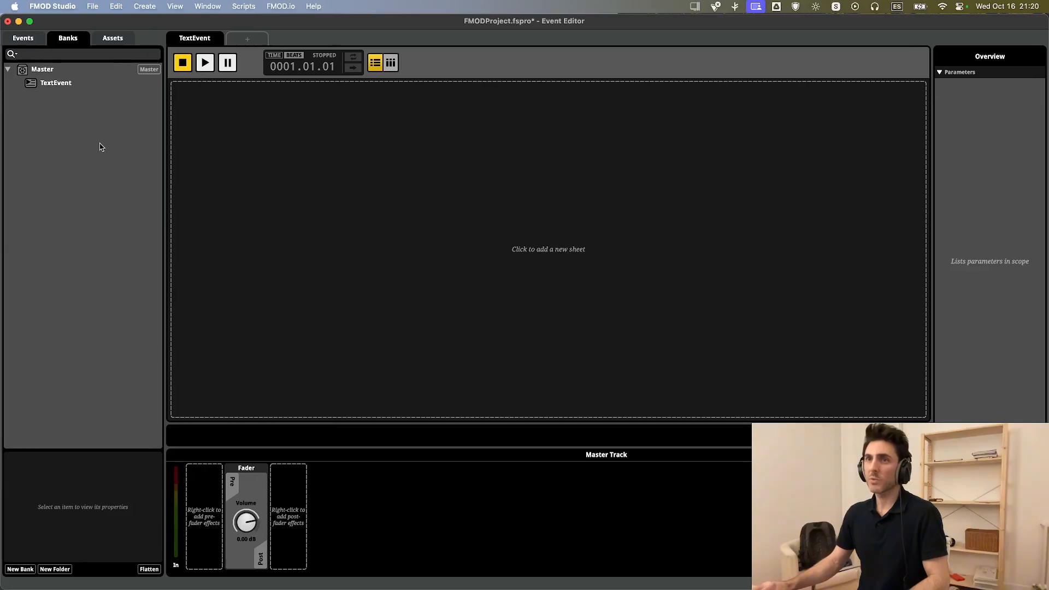
Import folders 01 LevelBlueprint through 04 AnimationBlueprint and Test_Sine_C3.wav from the MidnightJam audio assets folder in Finder into the FMOD project's assets.
{"action": "left_click", "coordinate": [105, 39]}
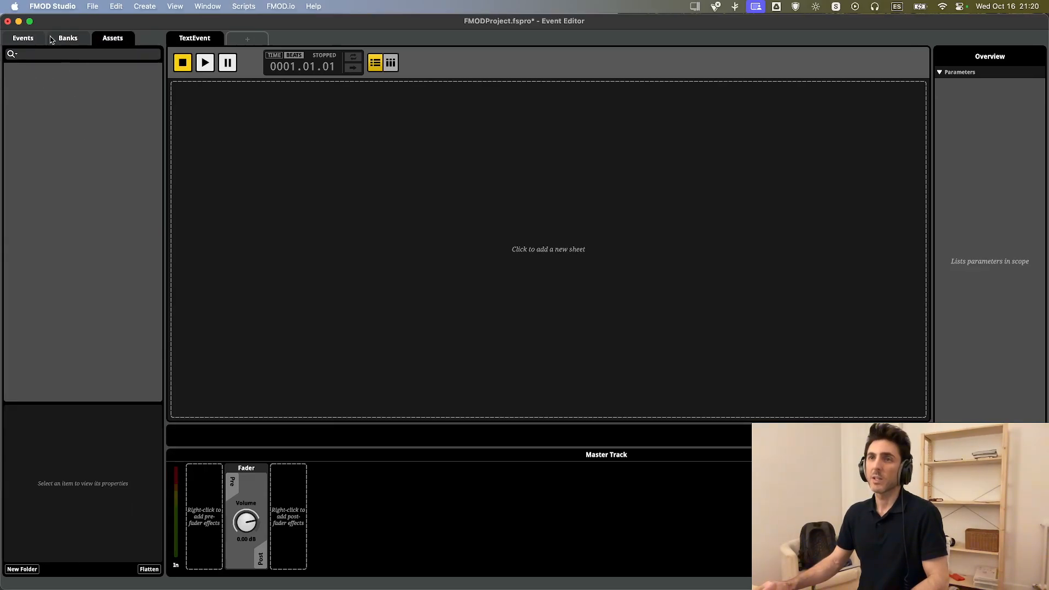
{"action": "mouse_move", "coordinate": [372, 577]}
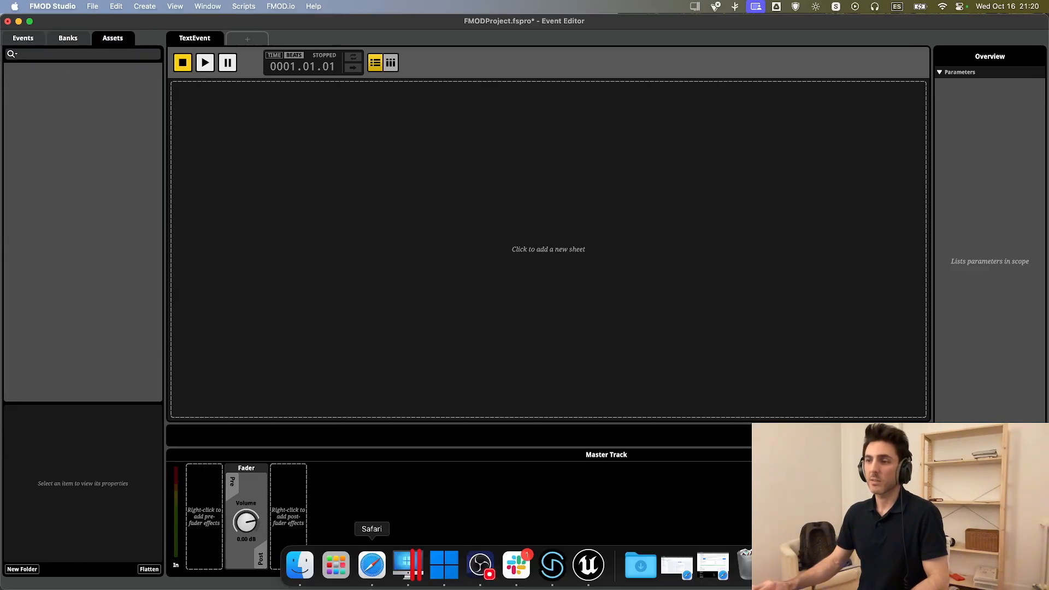
{"action": "left_click", "coordinate": [298, 568]}
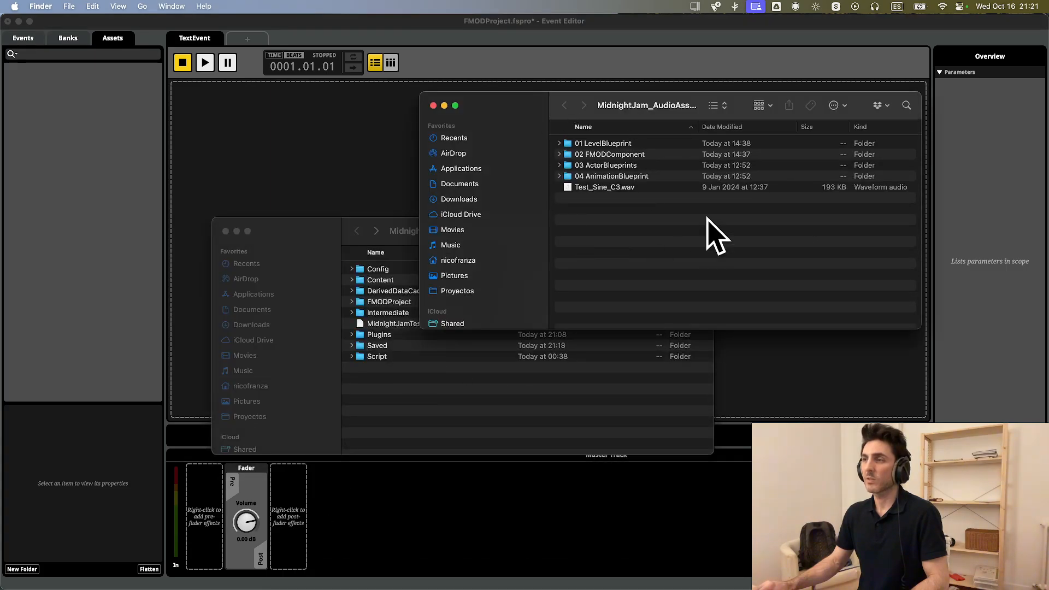
{"action": "left_click", "coordinate": [586, 144]}
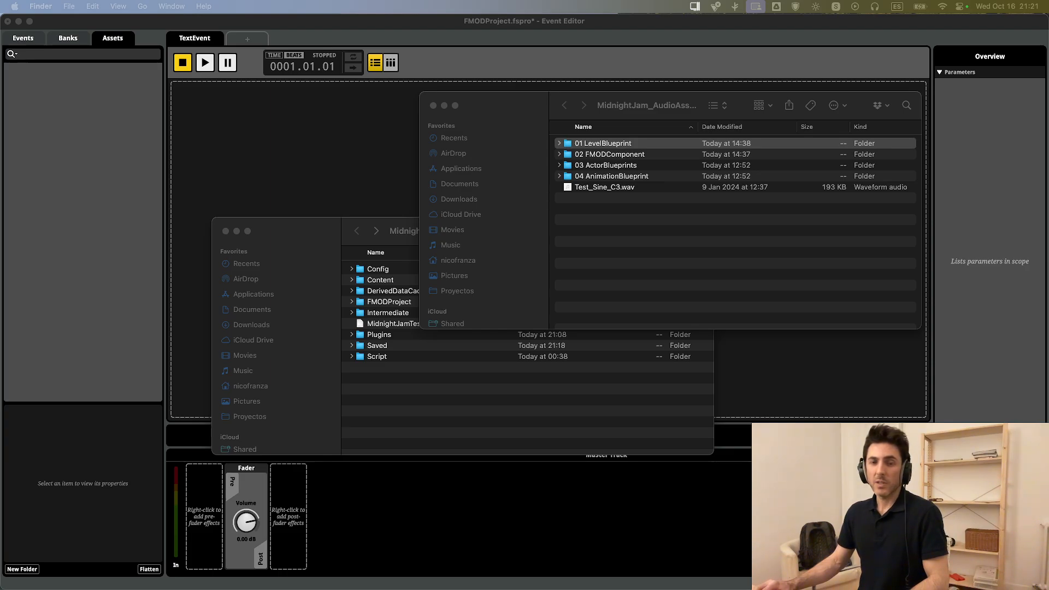
{"action": "left_click", "coordinate": [604, 285]}
{"action": "left_click_drag", "start_coordinate": [620, 201], "coordinate": [111, 96]}
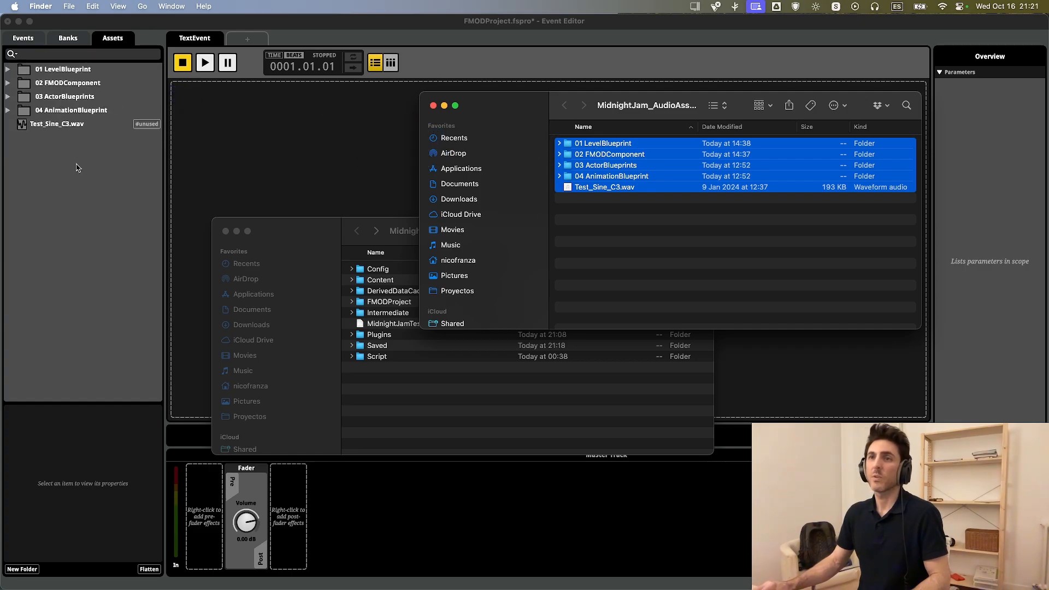
{"action": "left_click", "coordinate": [111, 42]}
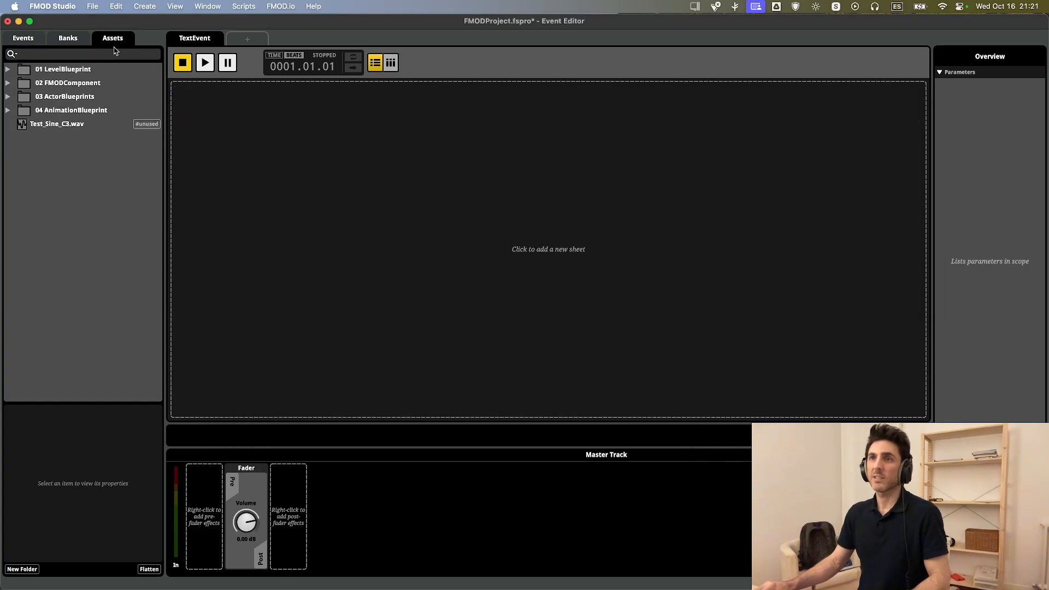
Audition the Test_Sine_C3.wav asset.
{"action": "left_click", "coordinate": [88, 125]}
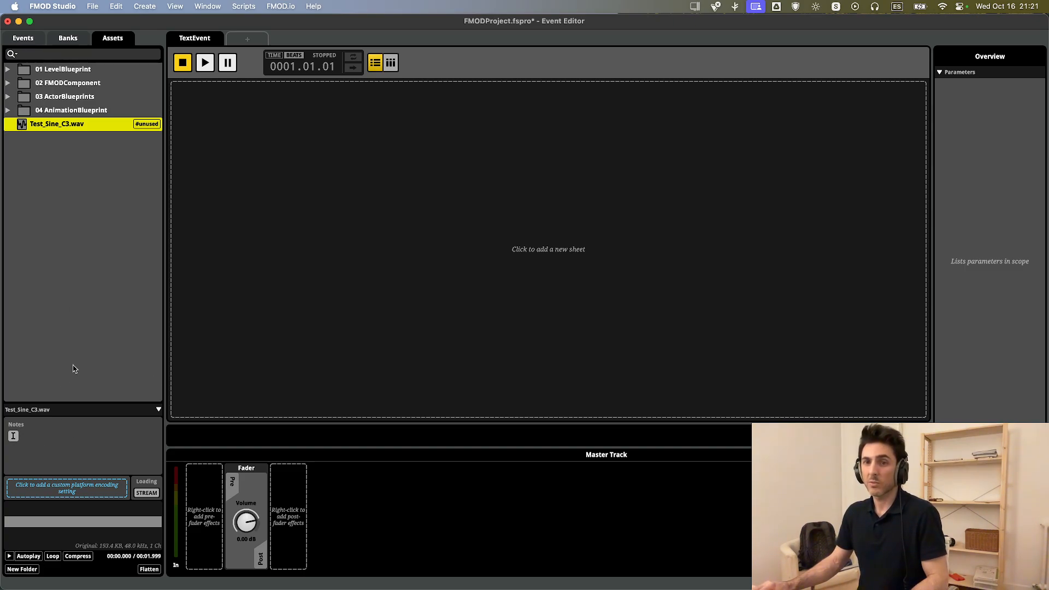
{"action": "left_click", "coordinate": [10, 555]}
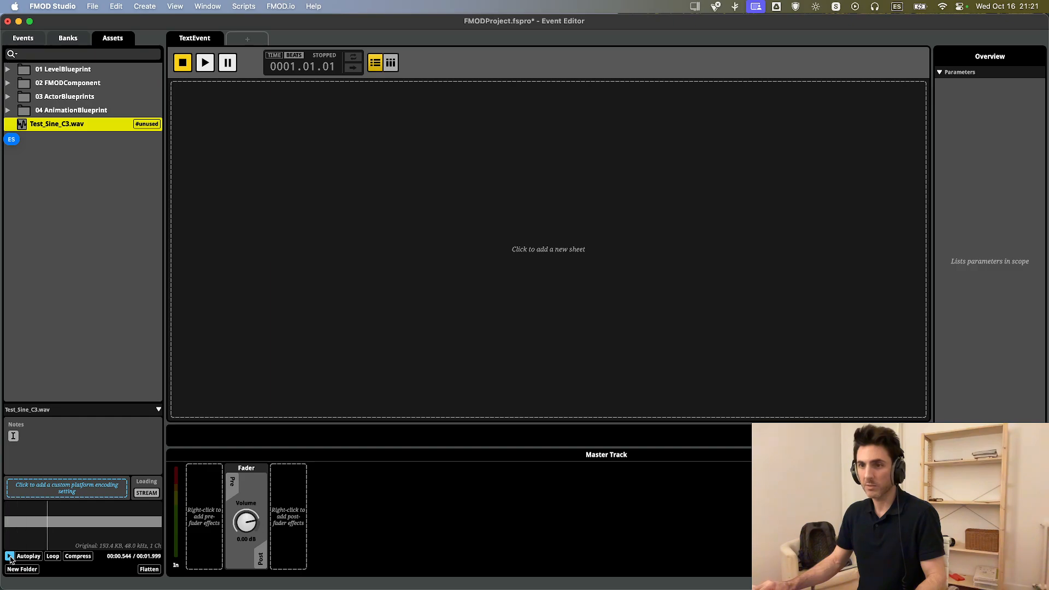
{"action": "left_click", "coordinate": [10, 555]}
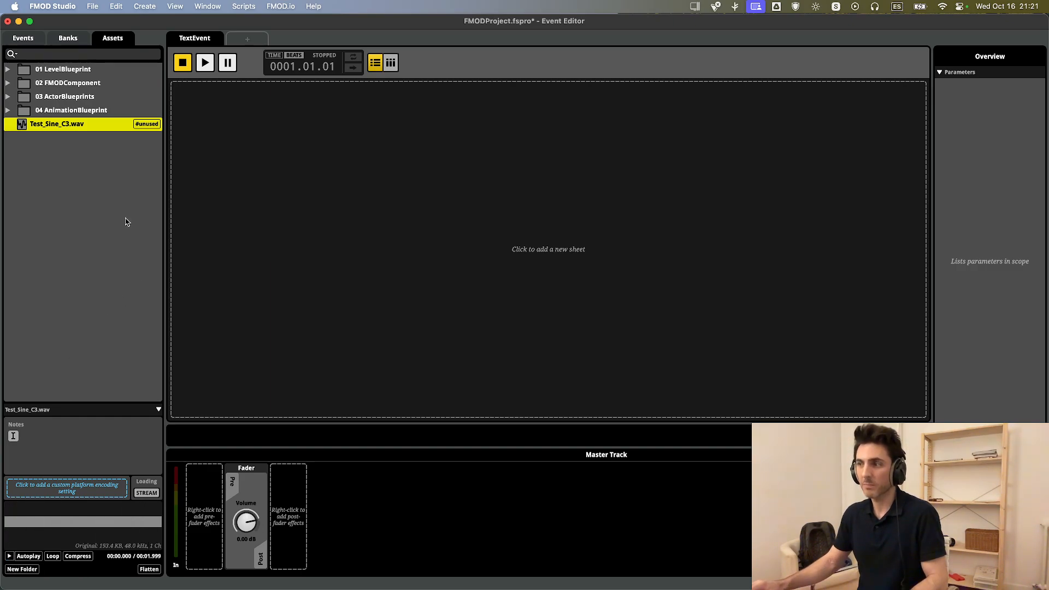
Rename the event TextEvent as TestEvent and reopen it in the editor.
{"action": "left_click", "coordinate": [23, 39]}
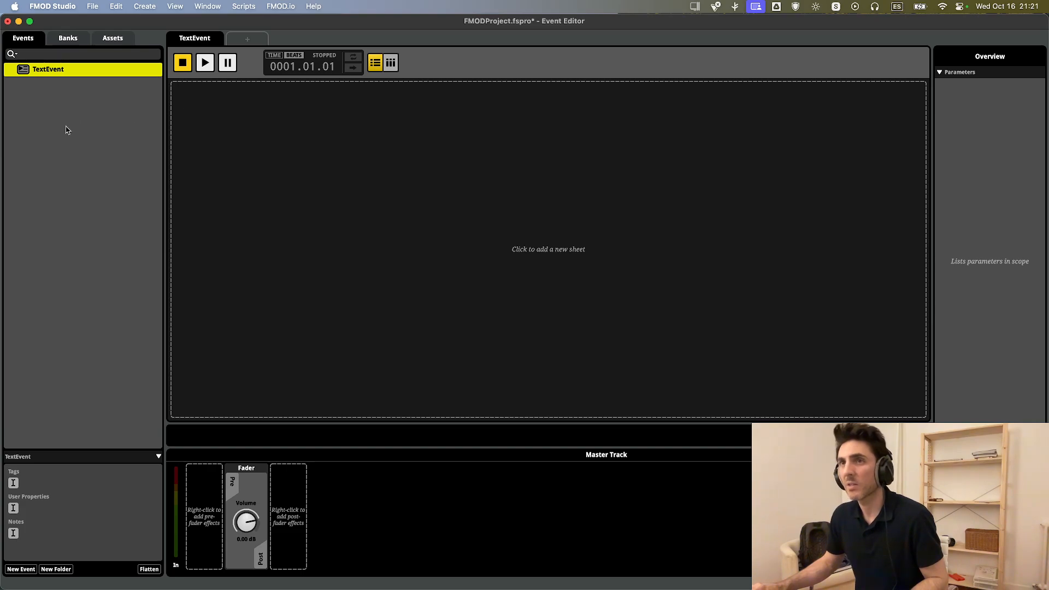
{"action": "right_click", "coordinate": [48, 72]}
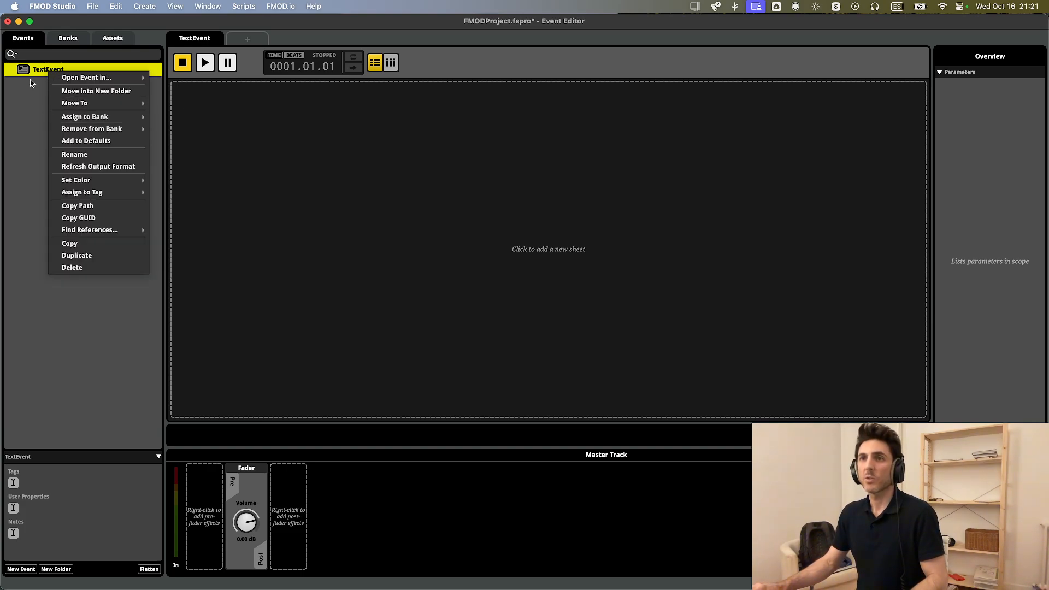
{"action": "left_click", "coordinate": [30, 80]}
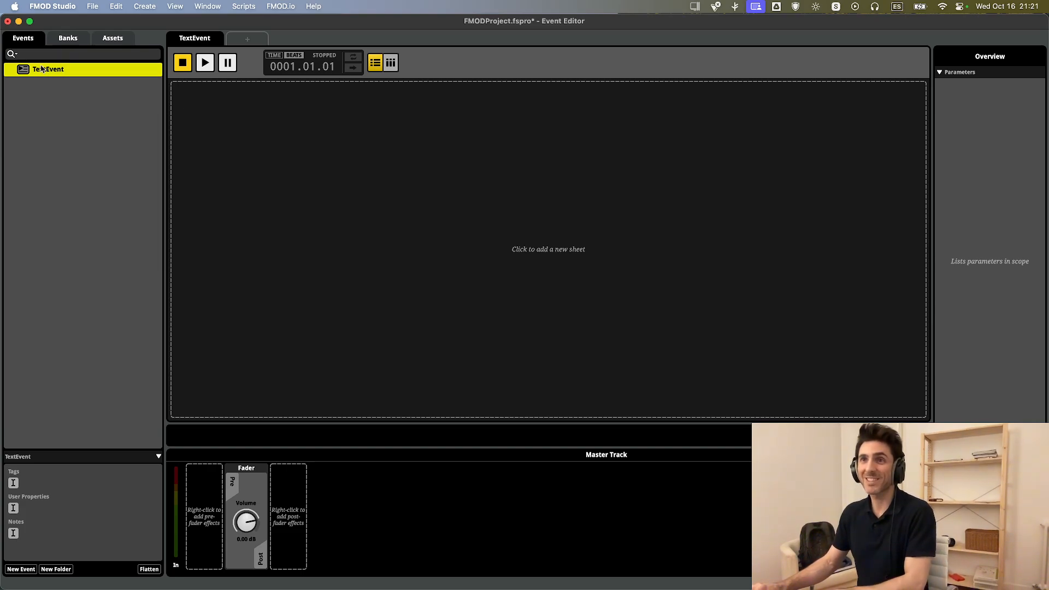
{"action": "left_click", "coordinate": [43, 71]}
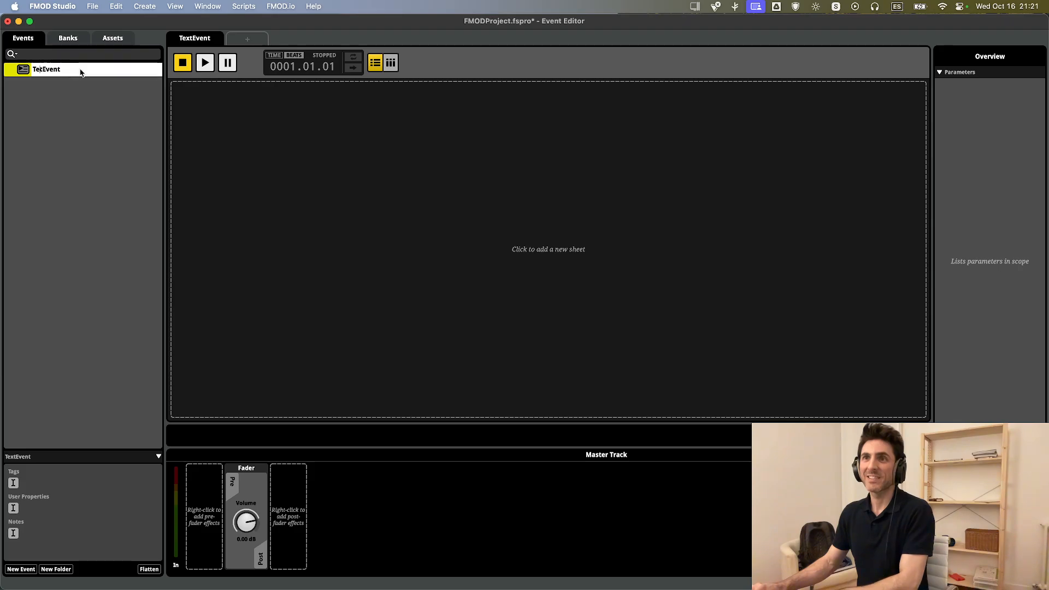
{"action": "left_click", "coordinate": [71, 137]}
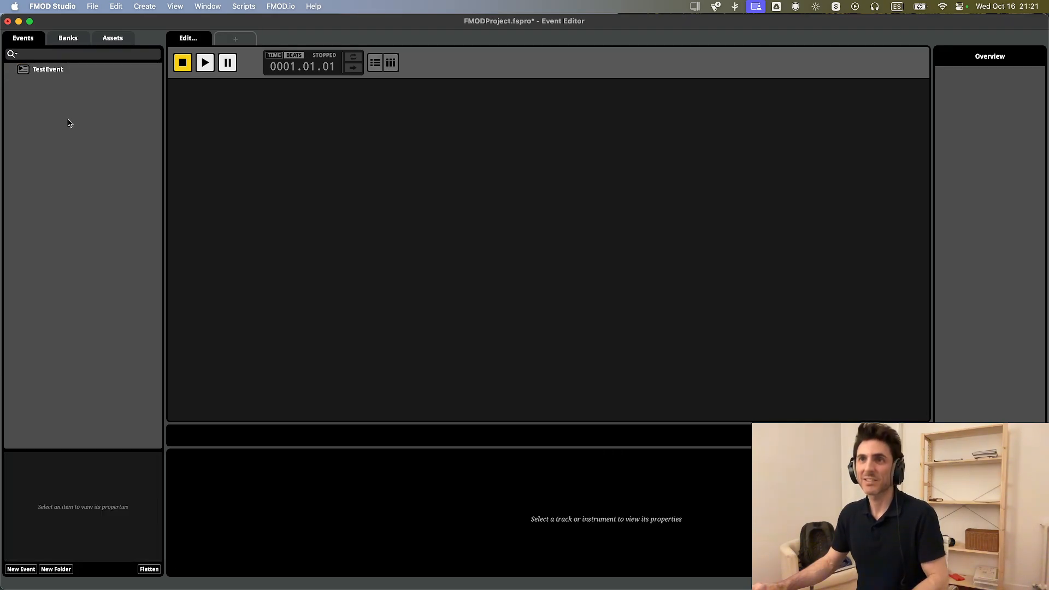
{"action": "left_click", "coordinate": [63, 71]}
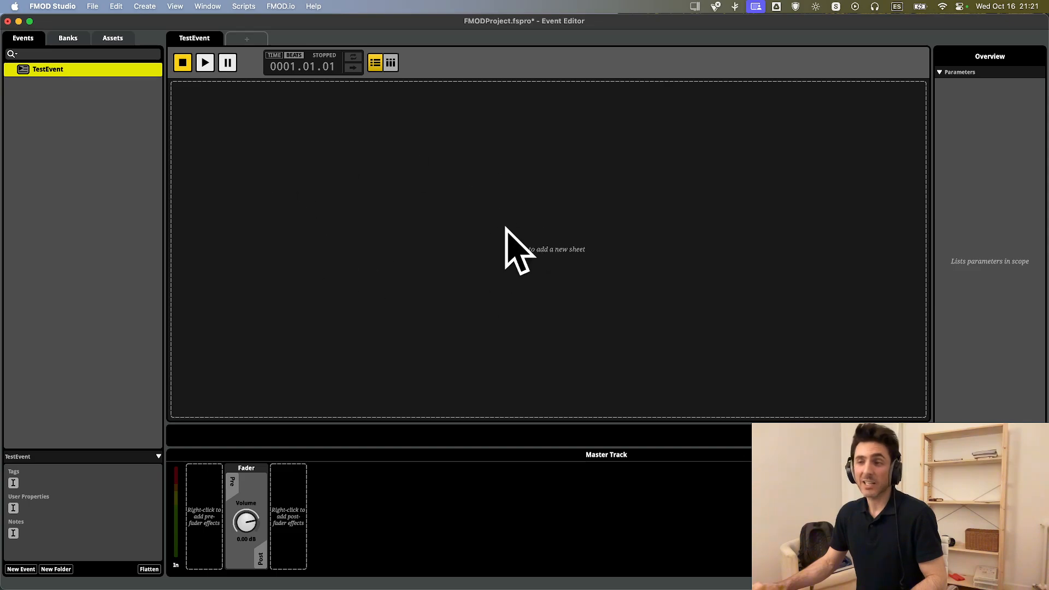
Add a timeline sheet to TestEvent and create an audio track above its Master track.
{"action": "left_click", "coordinate": [120, 40]}
{"action": "left_click_drag", "start_coordinate": [43, 127], "coordinate": [265, 125]}
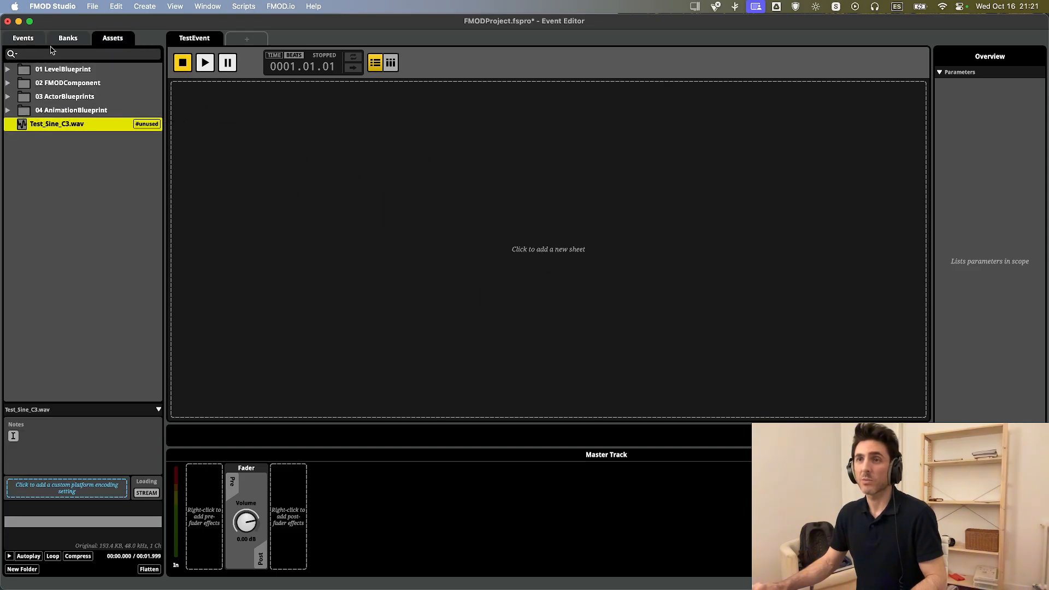
{"action": "left_click", "coordinate": [25, 39]}
{"action": "left_click", "coordinate": [260, 117]}
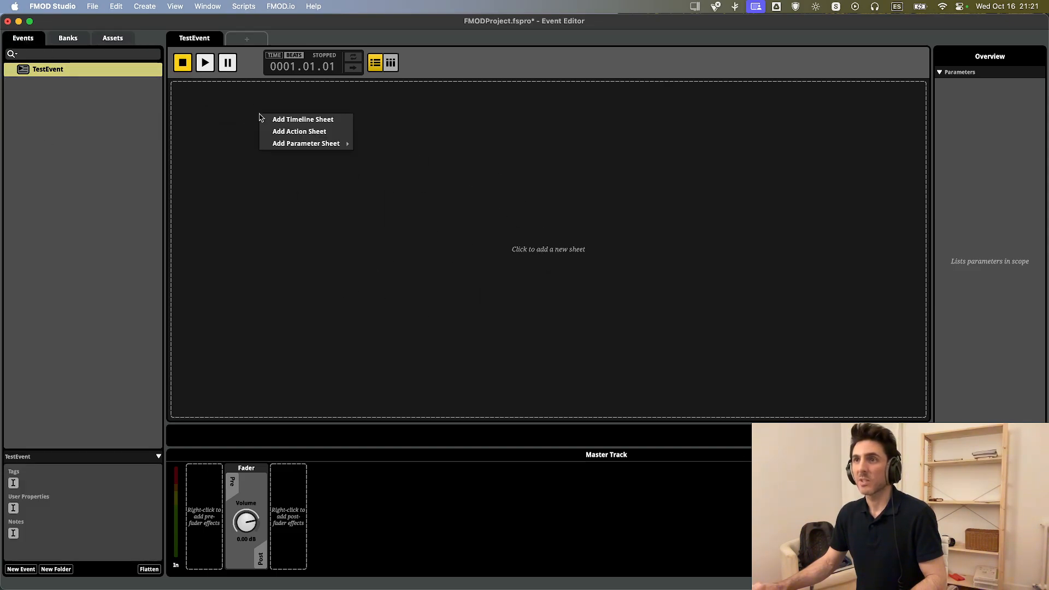
{"action": "left_click", "coordinate": [302, 120]}
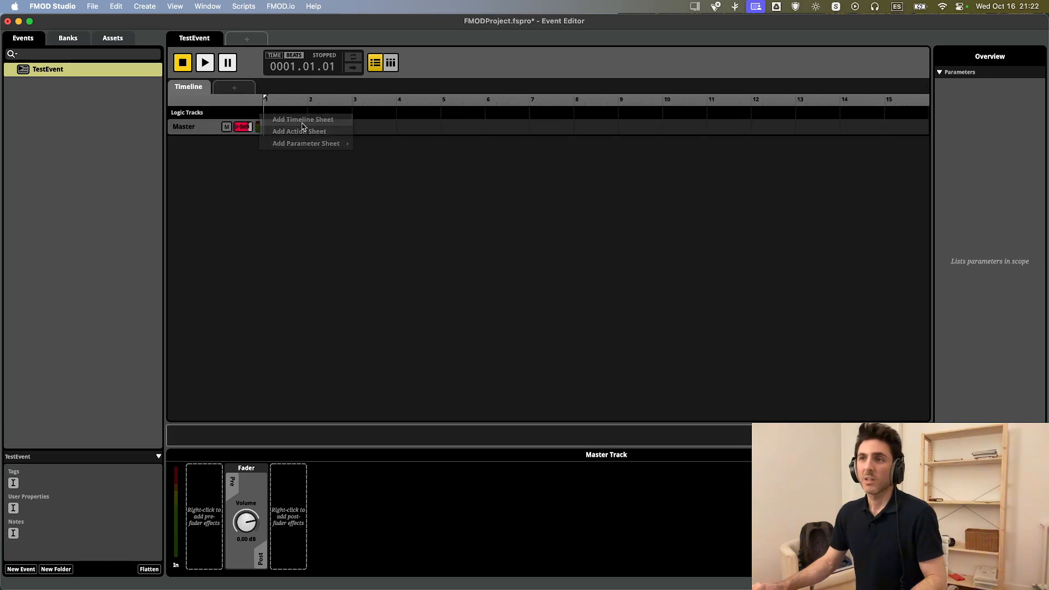
{"action": "right_click", "coordinate": [200, 132]}
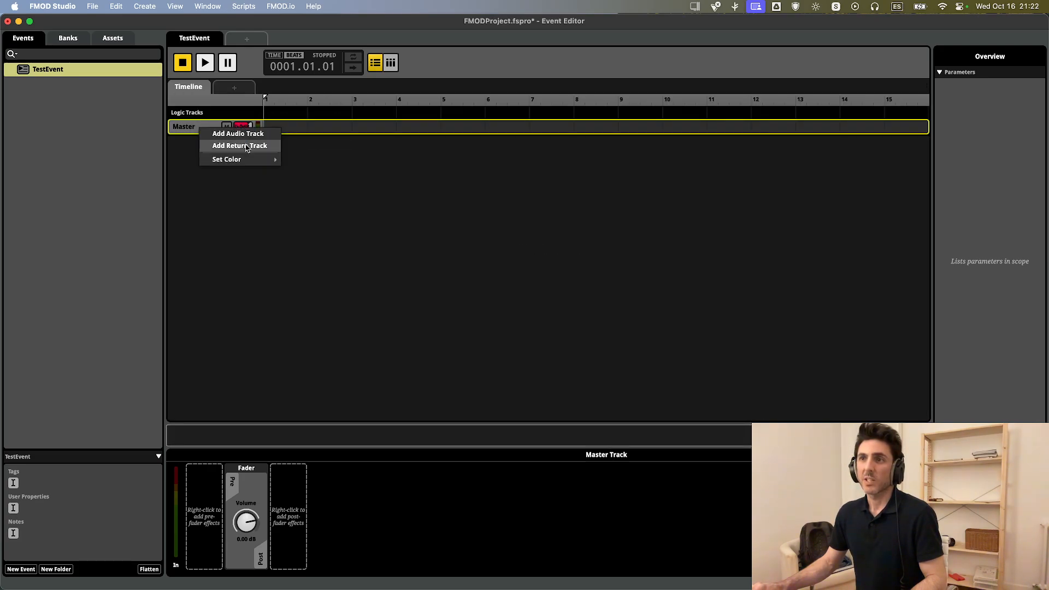
{"action": "left_click", "coordinate": [218, 134]}
{"action": "left_click", "coordinate": [217, 133]}
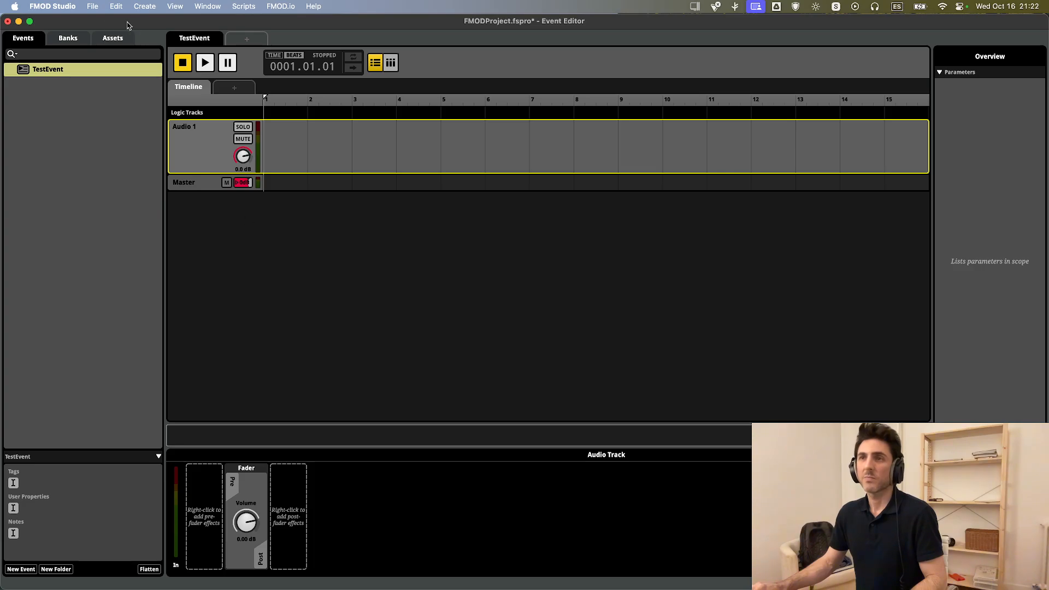
Place Test_Sine_C3.wav at the start of the audio track with a new loop region around it, and audition the loop.
{"action": "left_click", "coordinate": [107, 40]}
{"action": "left_click_drag", "start_coordinate": [47, 129], "coordinate": [261, 159]}
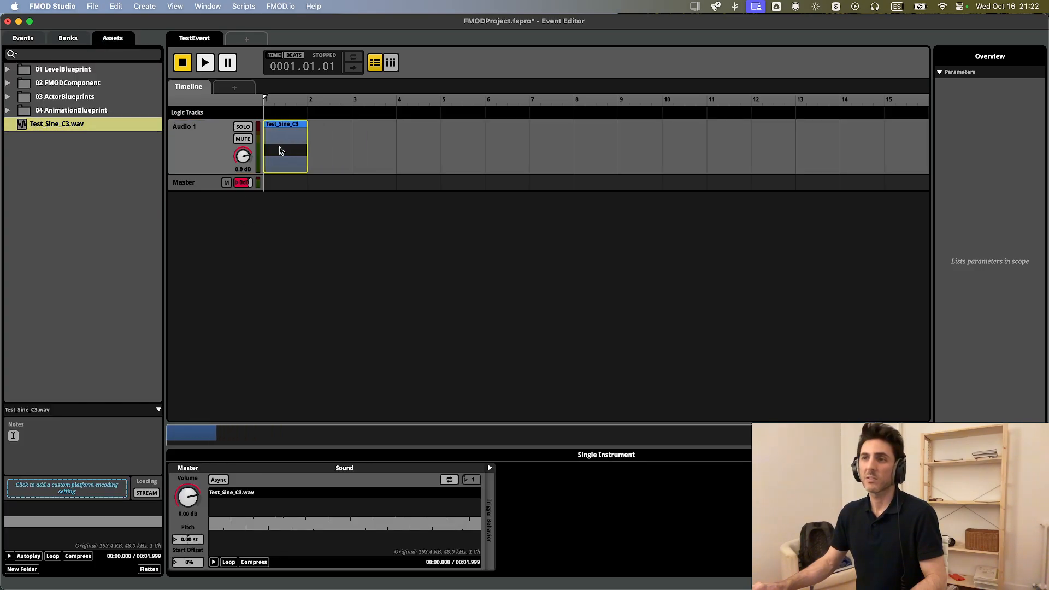
{"action": "right_click", "coordinate": [280, 151]}
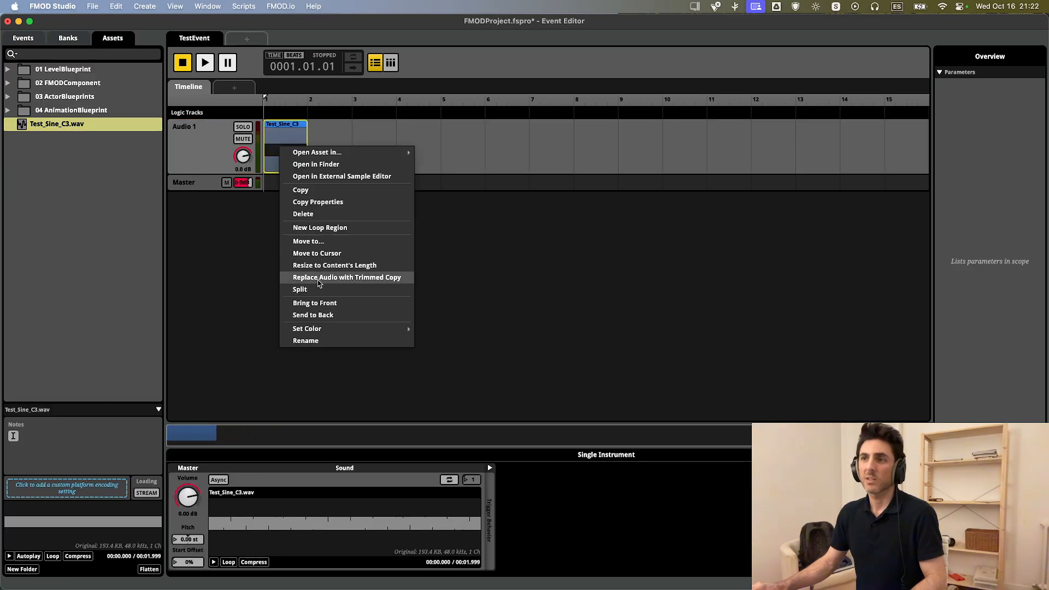
{"action": "left_click", "coordinate": [318, 229]}
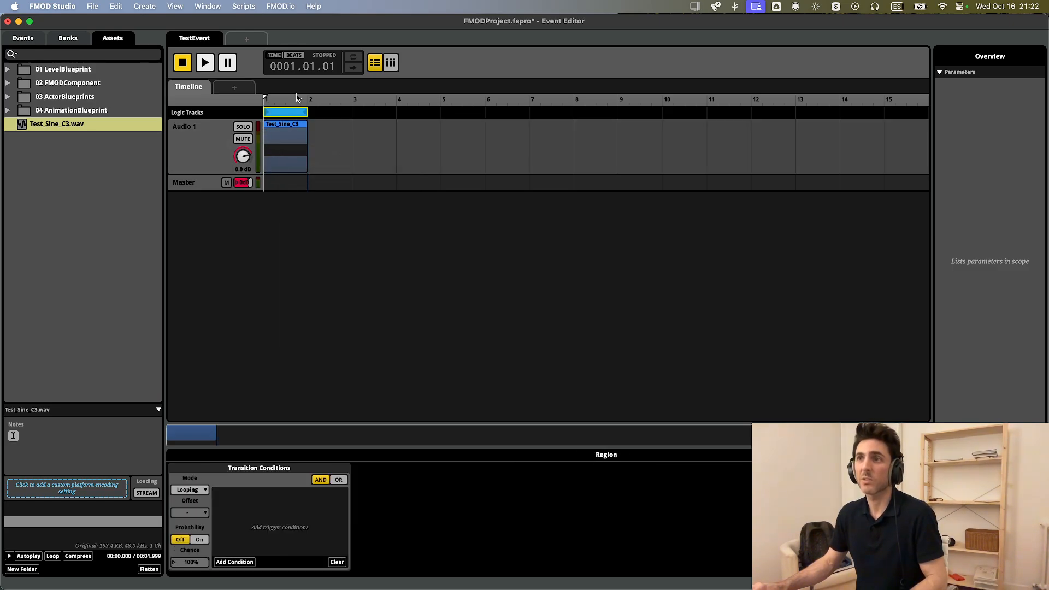
{"action": "key", "text": "space"}
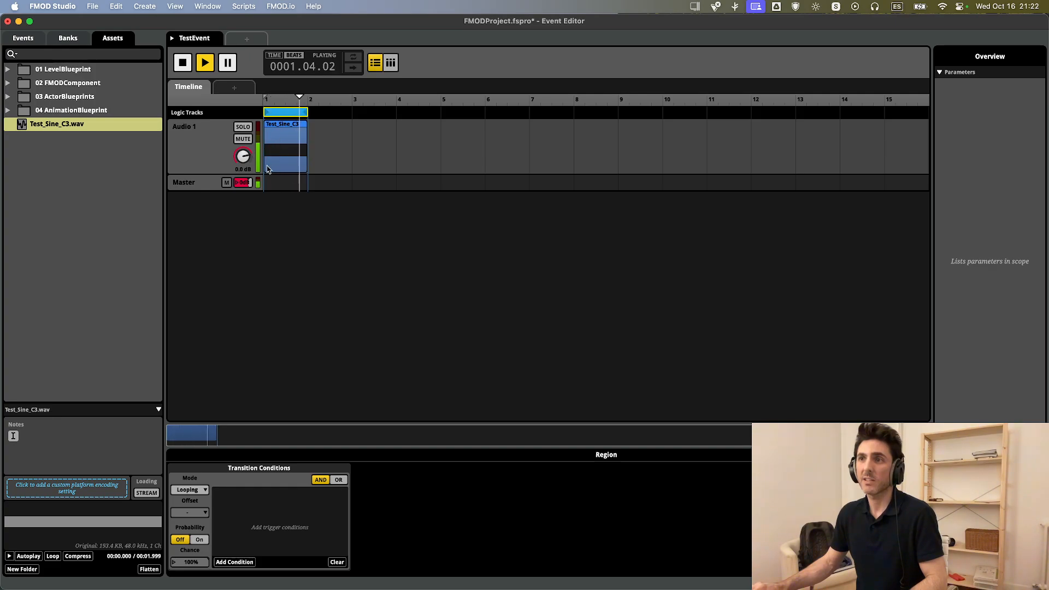
{"action": "key", "text": "space"}
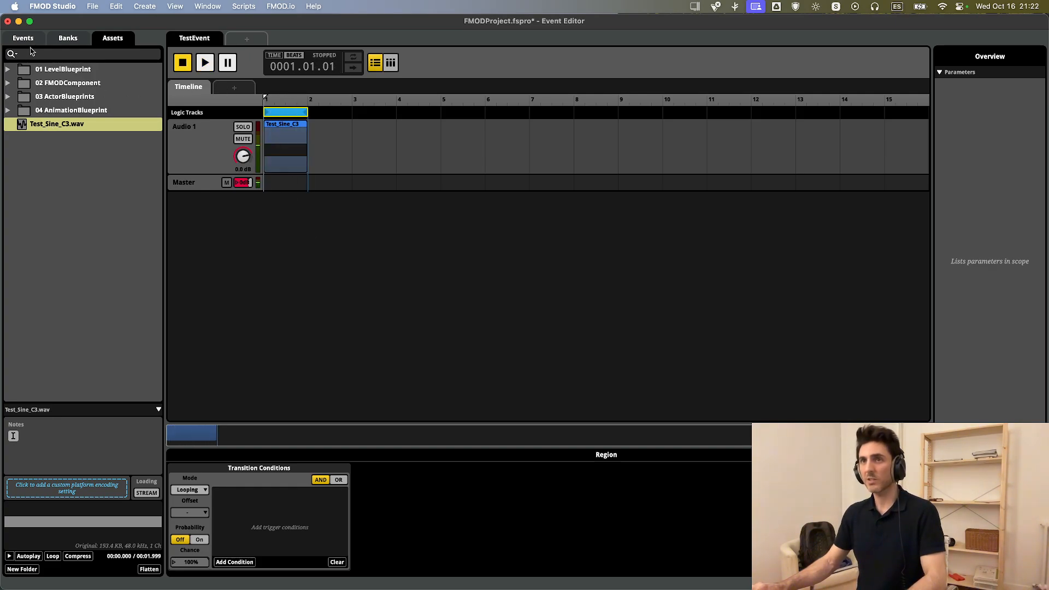
Build the FMOD project for all platforms and, in Unreal Editor, confirm deleting the outdated TextEvent asset.
{"action": "left_click", "coordinate": [30, 40]}
{"action": "left_click", "coordinate": [58, 94]}
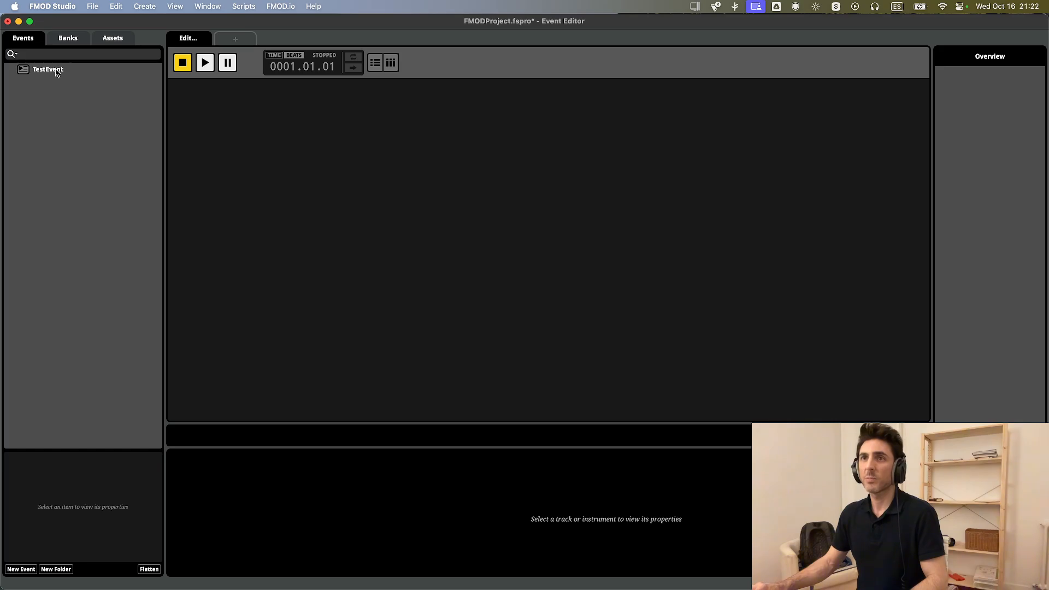
{"action": "left_click", "coordinate": [57, 70]}
{"action": "left_click", "coordinate": [91, 6]}
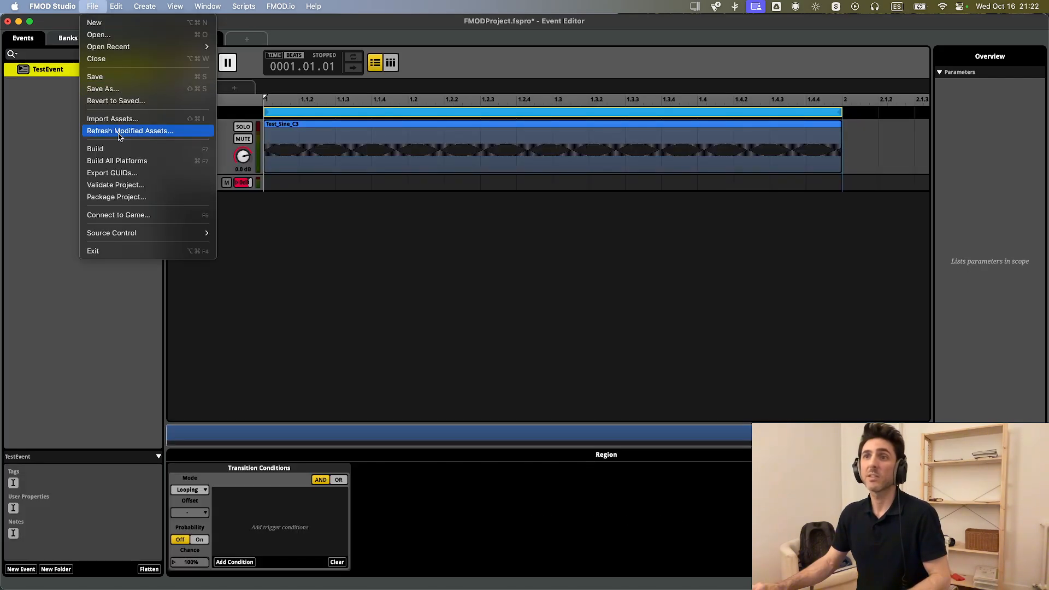
{"action": "left_click", "coordinate": [121, 161]}
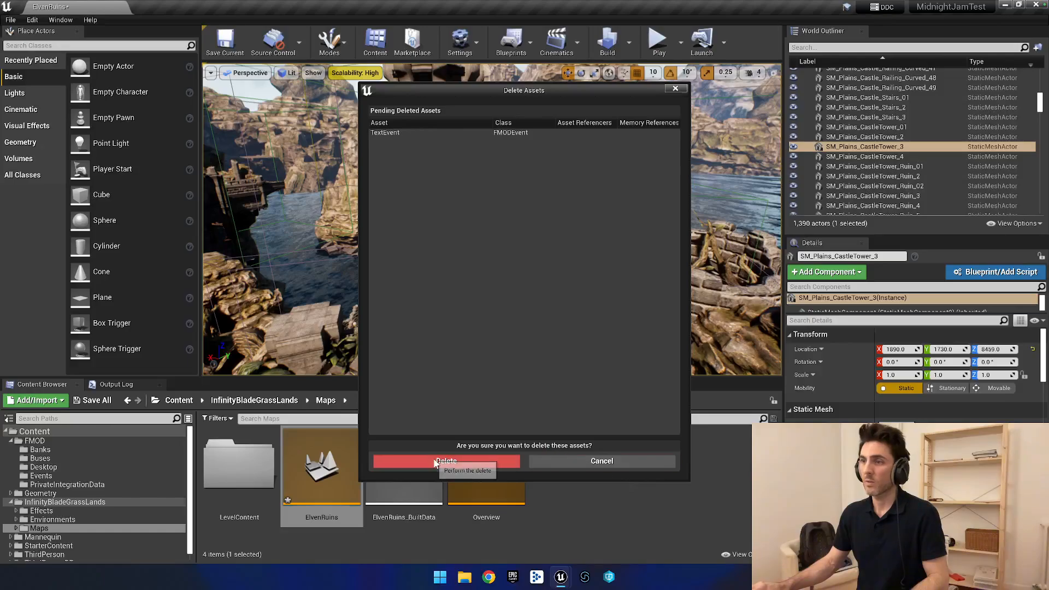
{"action": "left_click", "coordinate": [435, 462]}
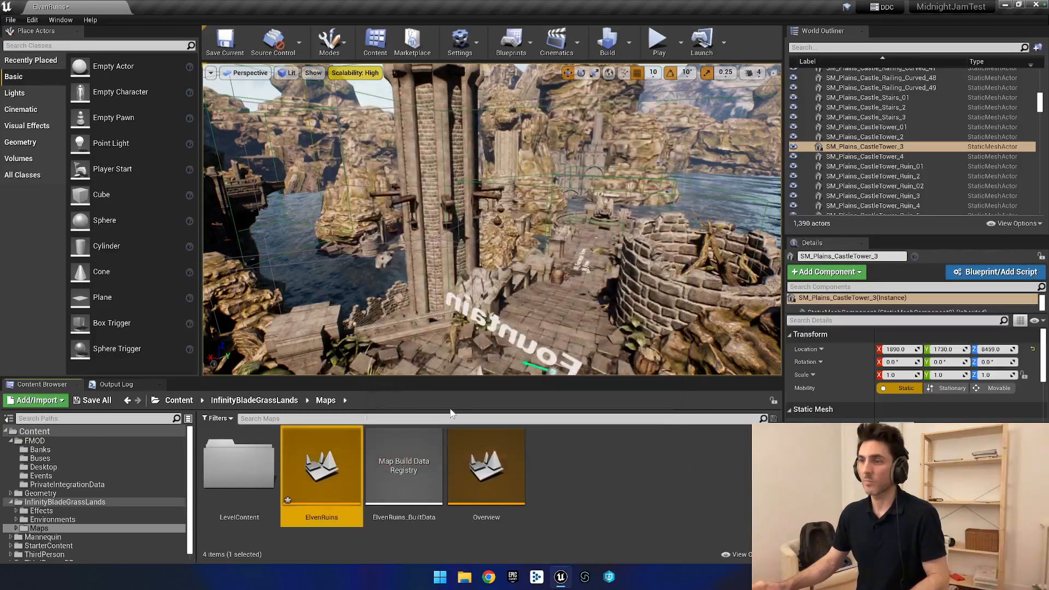
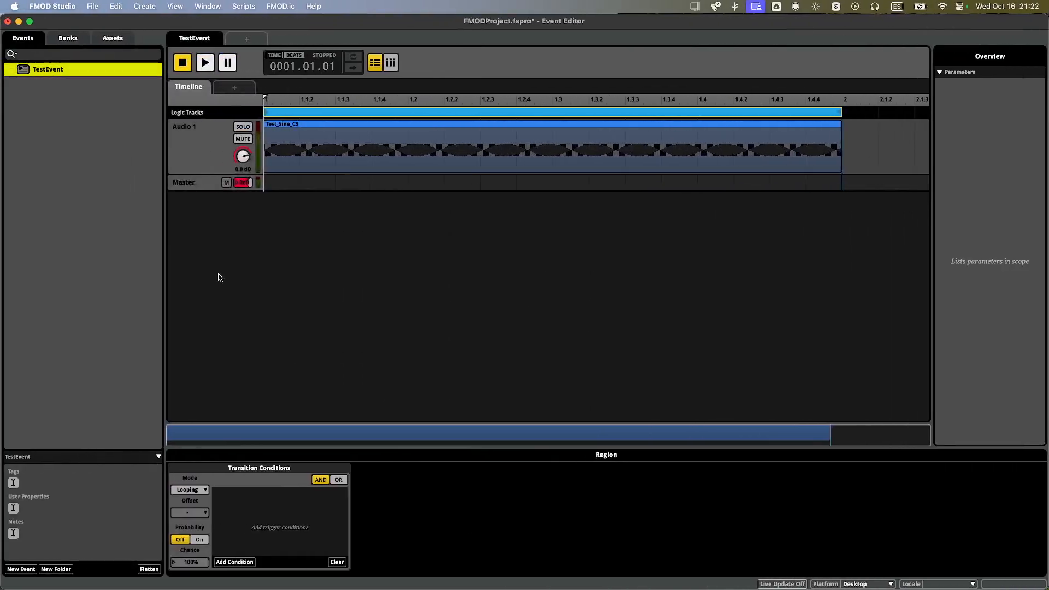
Build the FMOD project for all platforms again and play TestEvent from the FMOD Events folder in Unreal Editor.
{"action": "left_click", "coordinate": [93, 6]}
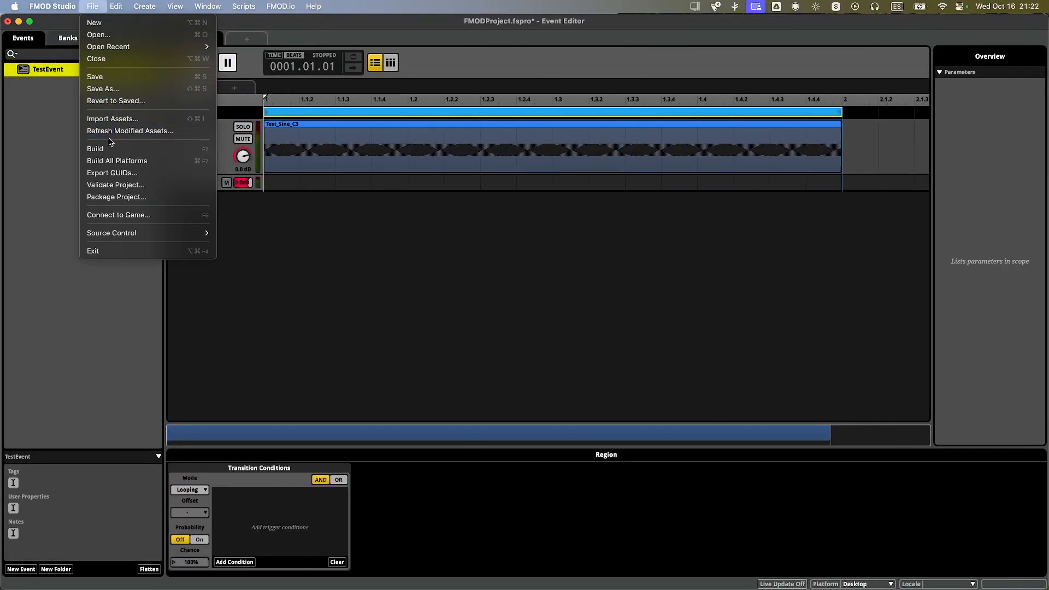
{"action": "left_click", "coordinate": [109, 160]}
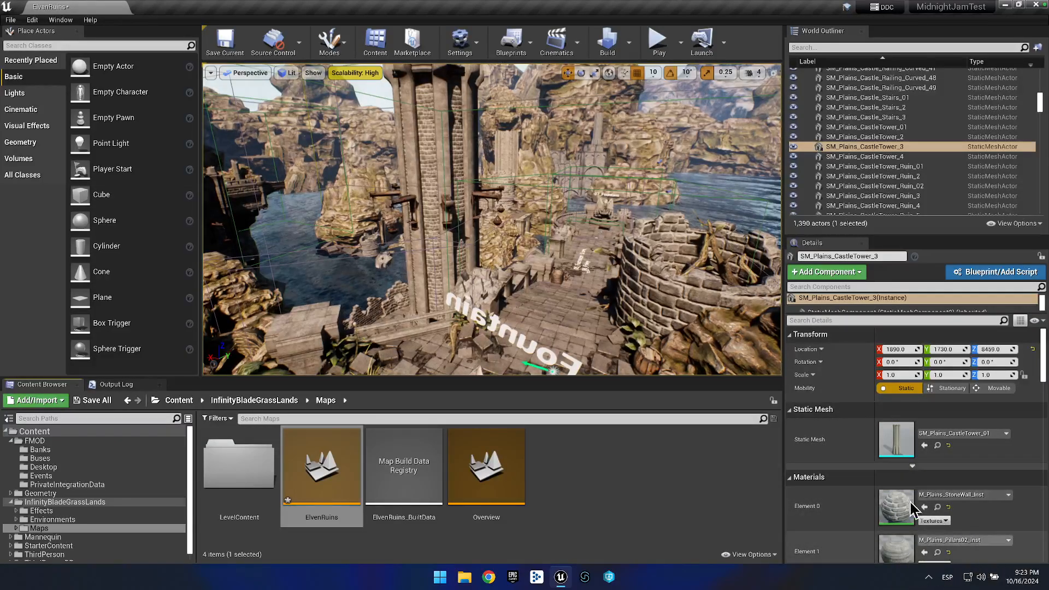
{"action": "left_click", "coordinate": [41, 475]}
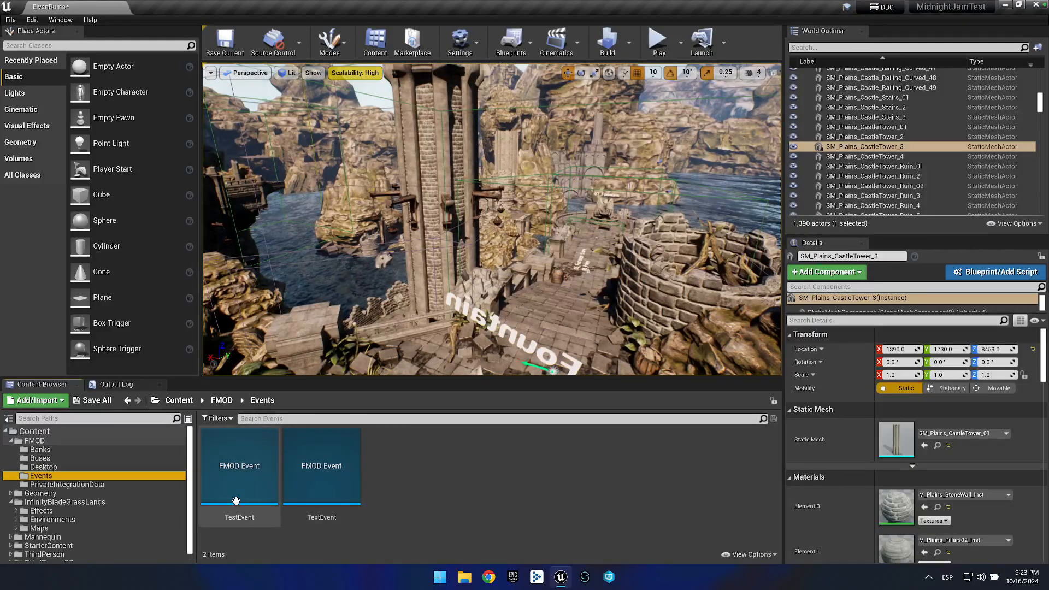
{"action": "left_click", "coordinate": [231, 478]}
{"action": "right_click", "coordinate": [231, 471]}
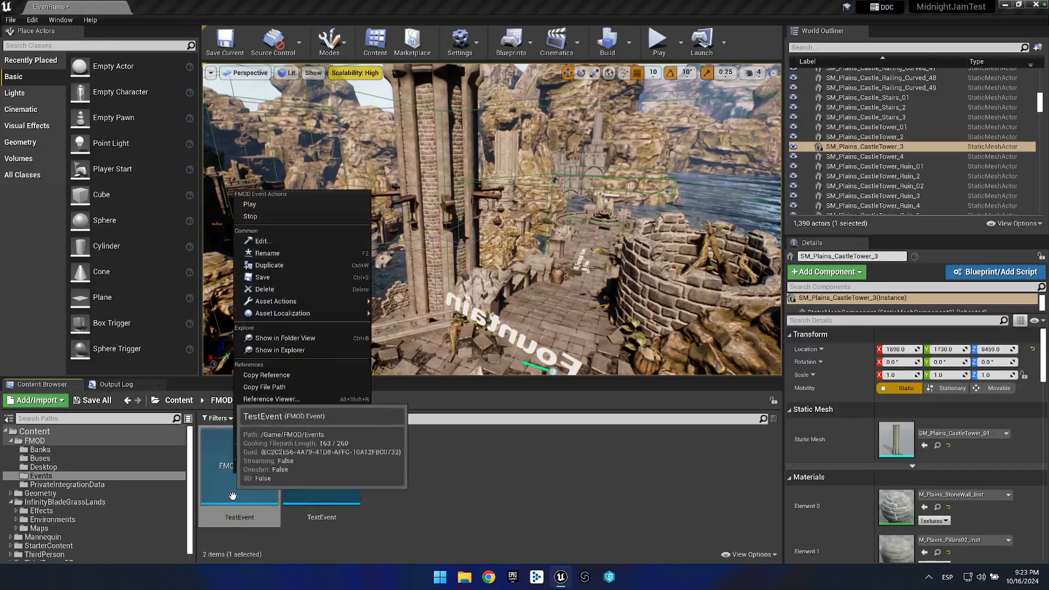
{"action": "left_click", "coordinate": [260, 203]}
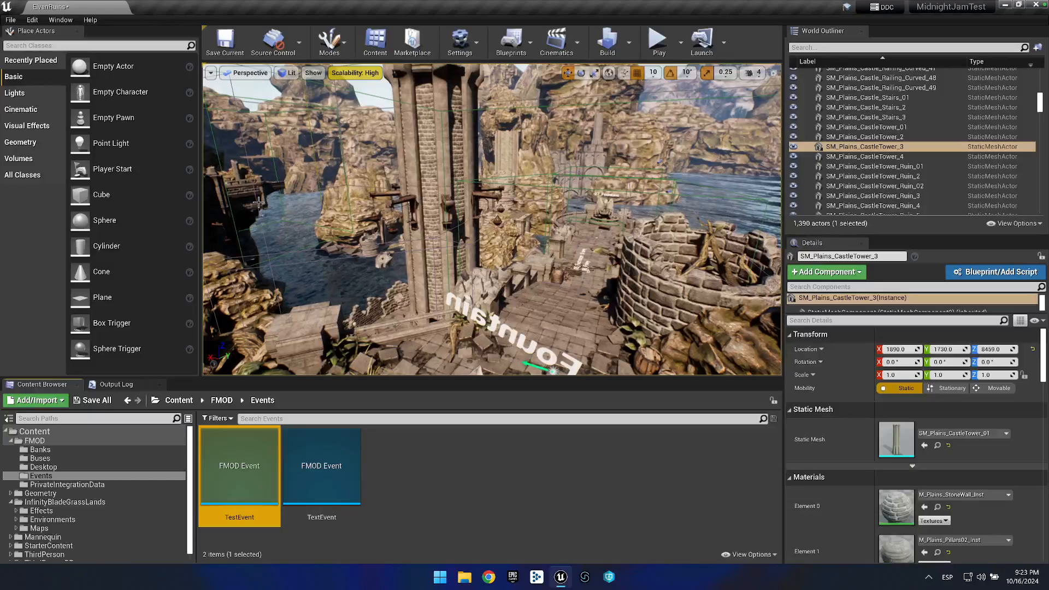
Stop the TestEvent preview in Unreal Editor and deselect the event asset.
{"action": "right_click", "coordinate": [259, 492]}
{"action": "left_click", "coordinate": [314, 230]}
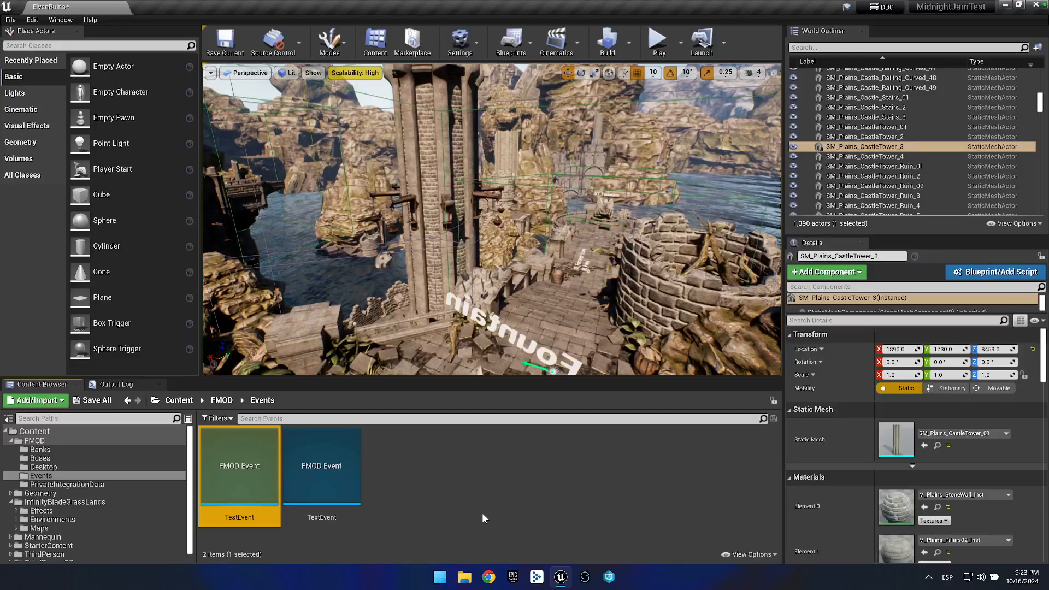
{"action": "left_click", "coordinate": [489, 476]}
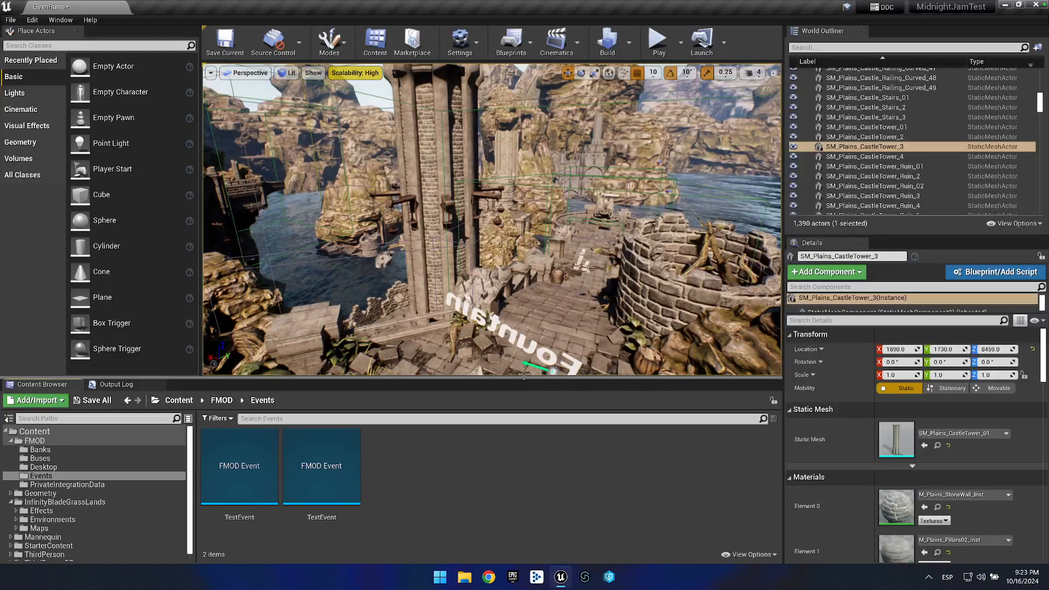
{"action": "mouse_move", "coordinate": [472, 279]}
{"action": "left_mouse_down"}
{"action": "mouse_move", "coordinate": [492, 312]}
{"action": "mouse_move", "coordinate": [502, 307]}
{"action": "mouse_move", "coordinate": [461, 293]}
{"action": "left_mouse_up"}
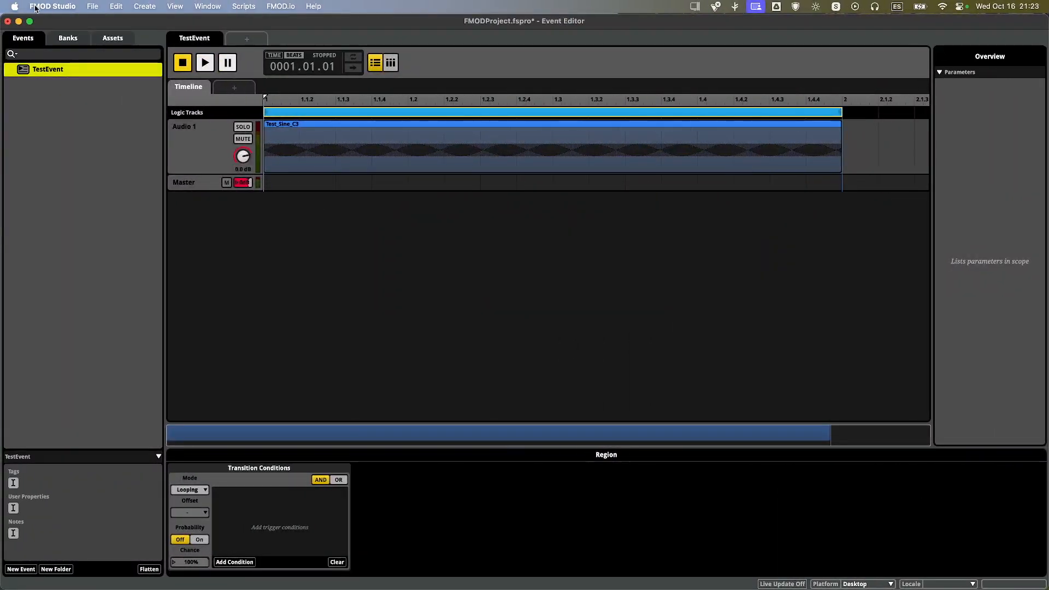
Switch to FMOD Studio and expand the 01 LevelBlueprint asset folder to examine its audio files.
{"action": "left_click", "coordinate": [10, 75]}
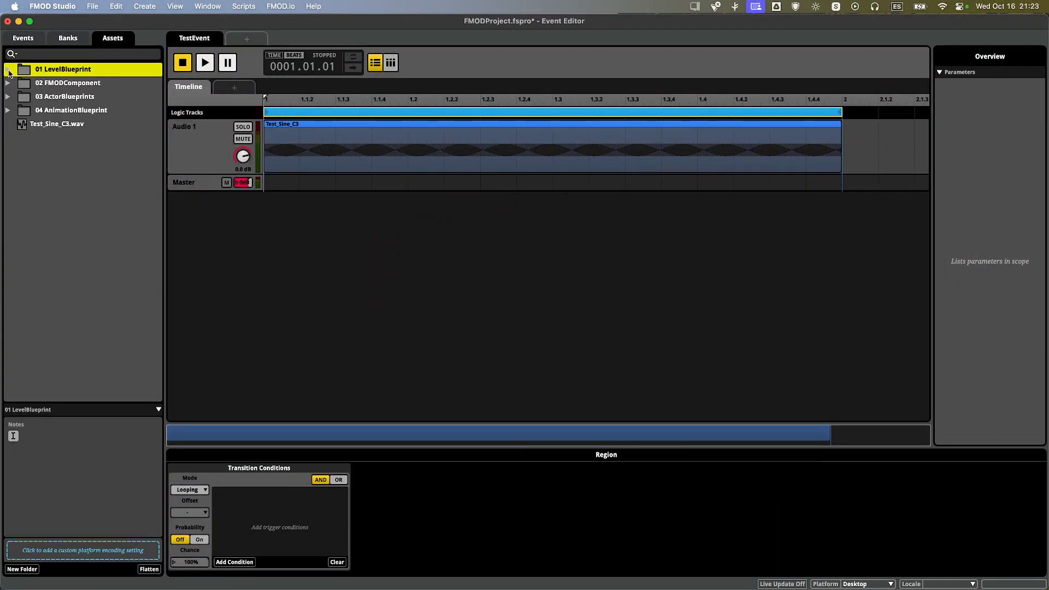
{"action": "left_click", "coordinate": [8, 70]}
{"action": "left_click", "coordinate": [102, 85]}
{"action": "left_click", "coordinate": [89, 99]}
{"action": "left_click", "coordinate": [60, 83]}
{"action": "left_click", "coordinate": [42, 69]}
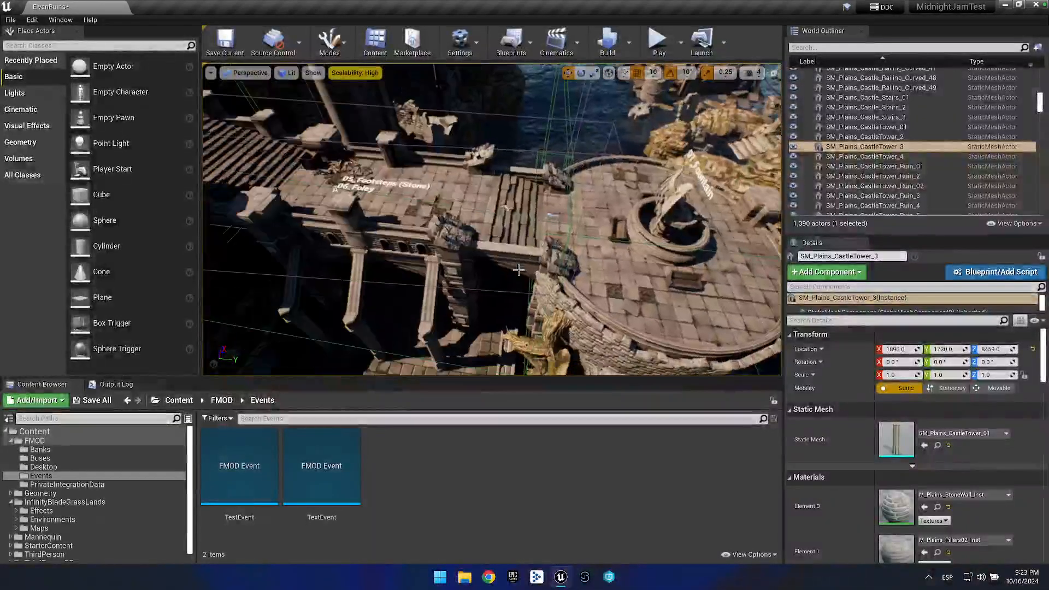
In Unreal Editor, open the ElvenRuins Level Blueprint and dock its window beside the level in the main editor.
{"action": "left_click_drag", "start_coordinate": [518, 270], "coordinate": [531, 262]}
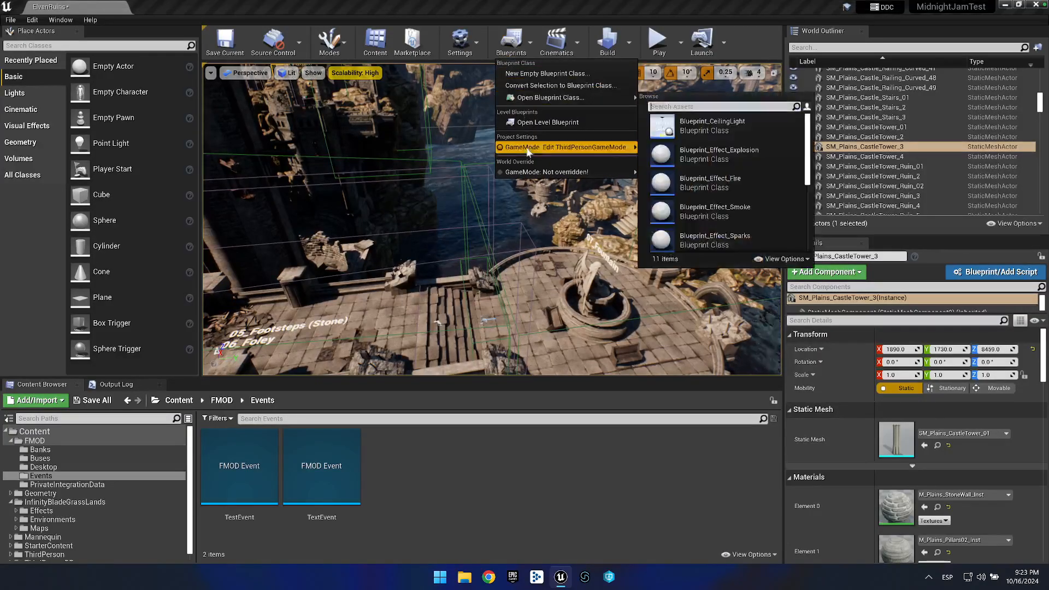
{"action": "left_click", "coordinate": [557, 125]}
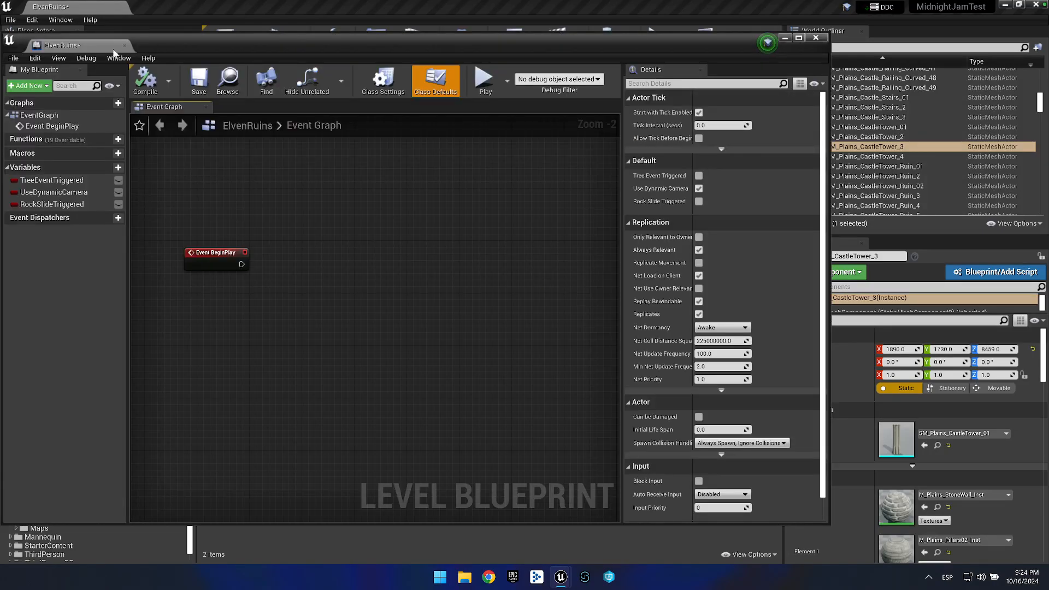
{"action": "left_click_drag", "start_coordinate": [116, 47], "coordinate": [164, 6]}
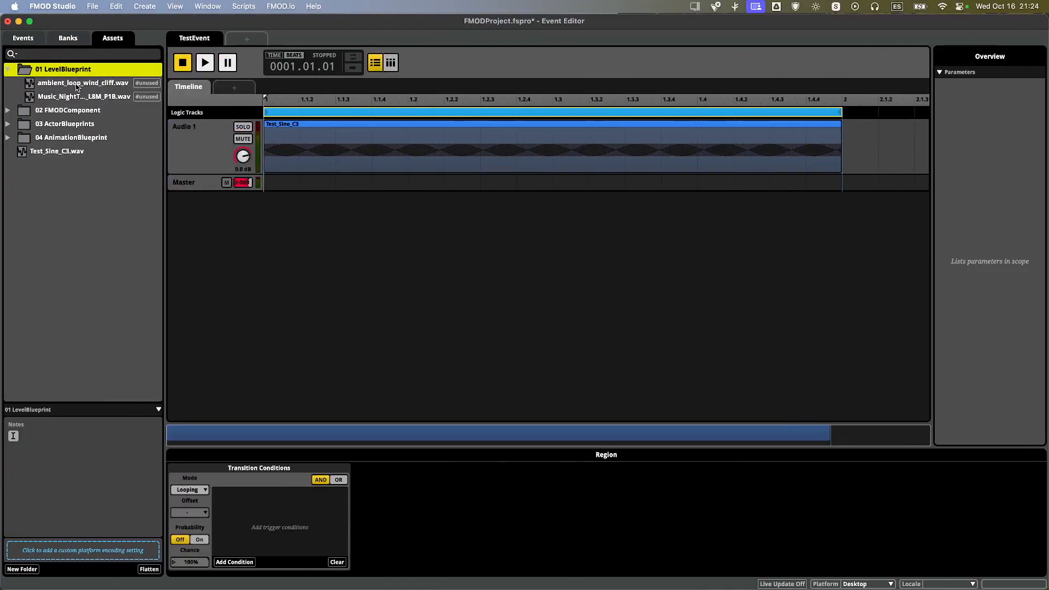
In FMOD Studio, create a new event named Ambient and add an action sheet to it.
{"action": "left_click", "coordinate": [77, 84]}
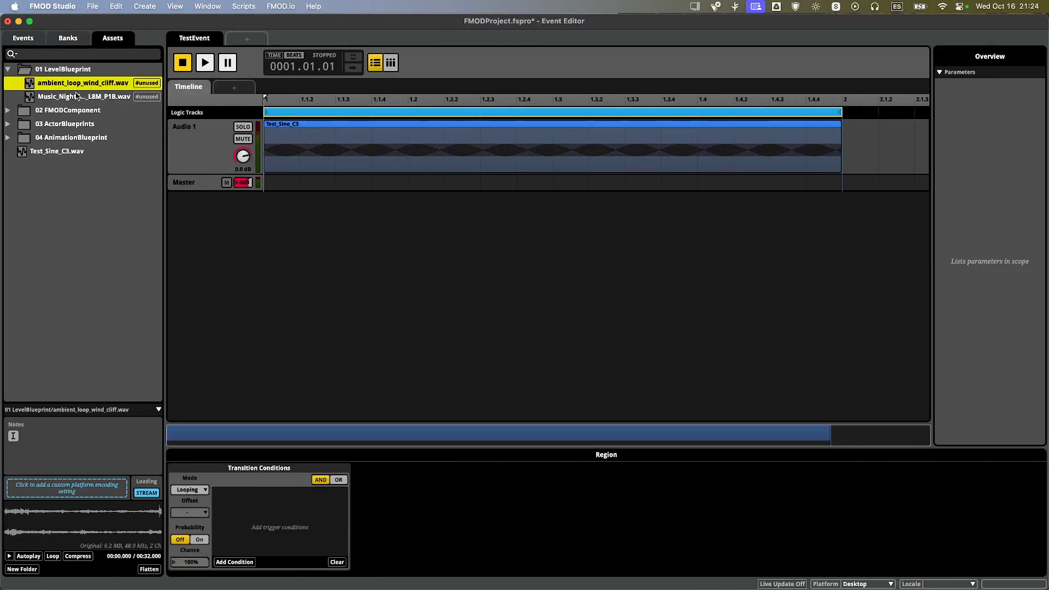
{"action": "left_click", "coordinate": [23, 38]}
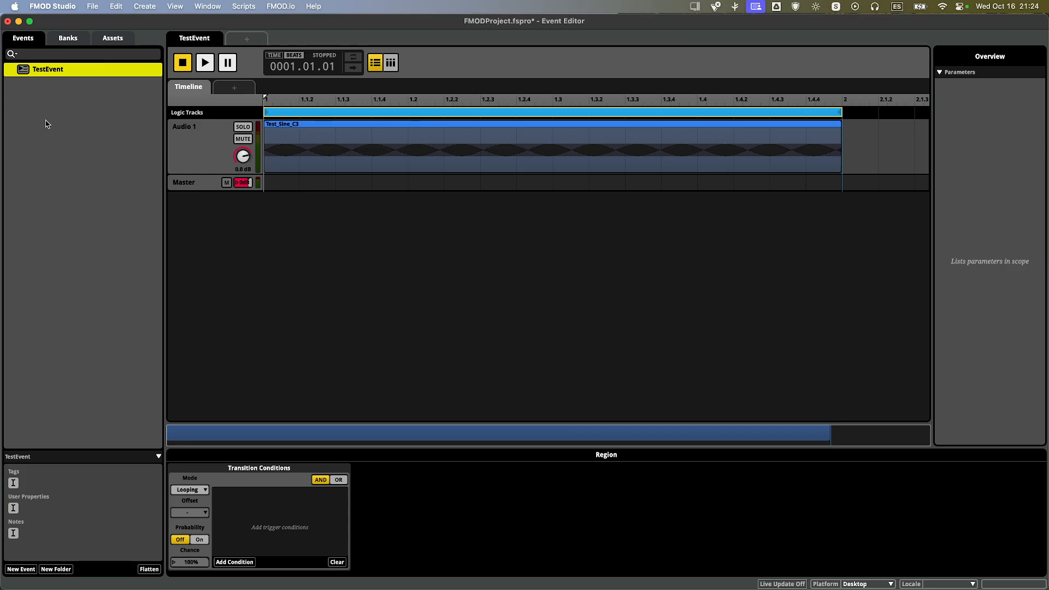
{"action": "left_click", "coordinate": [46, 124]}
{"action": "right_click", "coordinate": [42, 93]}
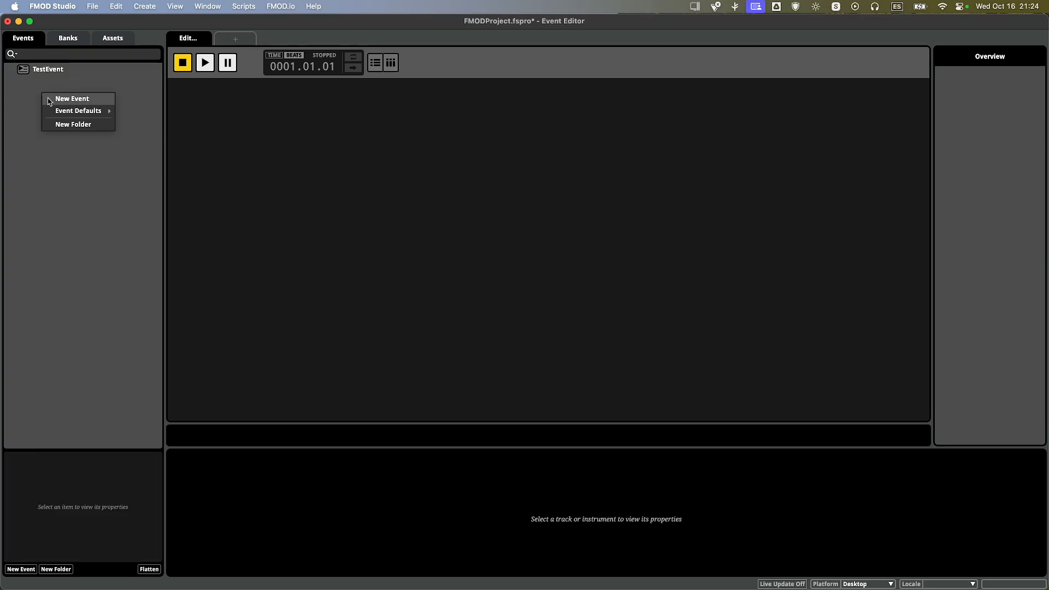
{"action": "left_click", "coordinate": [49, 101]}
{"action": "type", "text": "Ambient"}
{"action": "key", "text": "Return"}
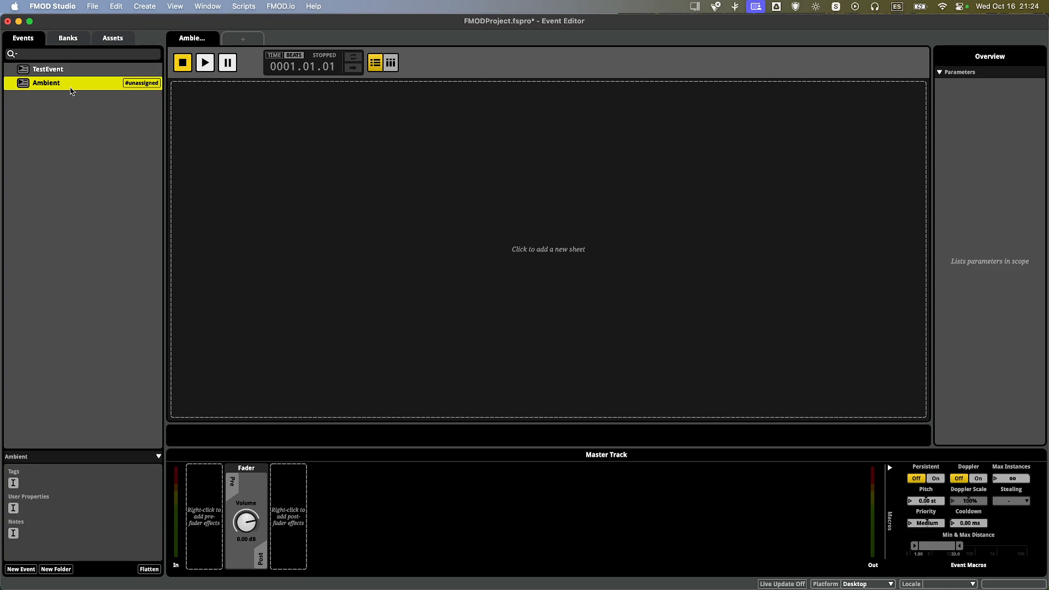
{"action": "left_click", "coordinate": [248, 162]}
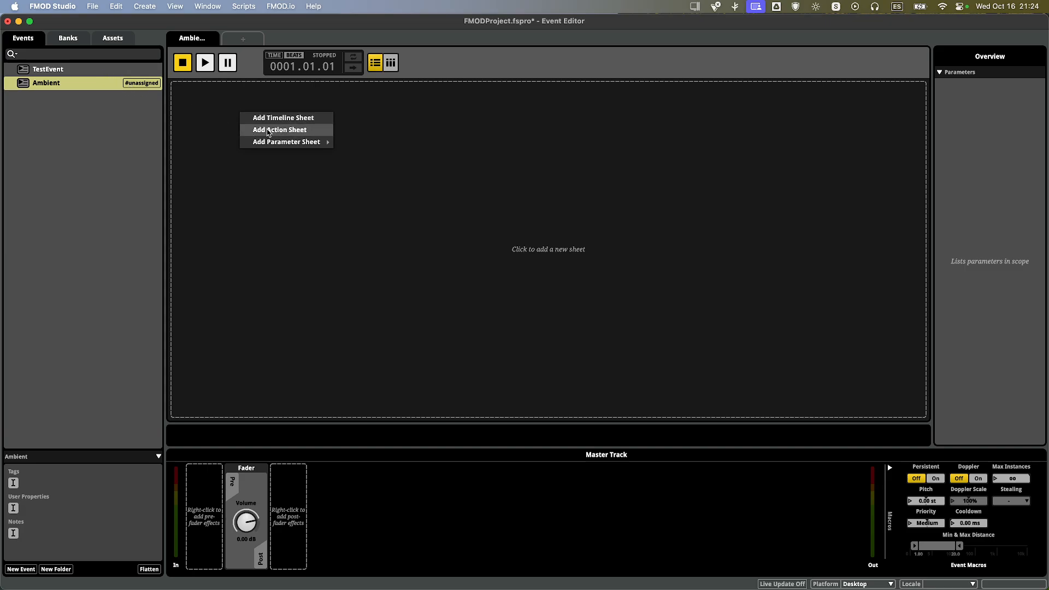
{"action": "left_click", "coordinate": [293, 131]}
{"action": "right_click", "coordinate": [203, 122]}
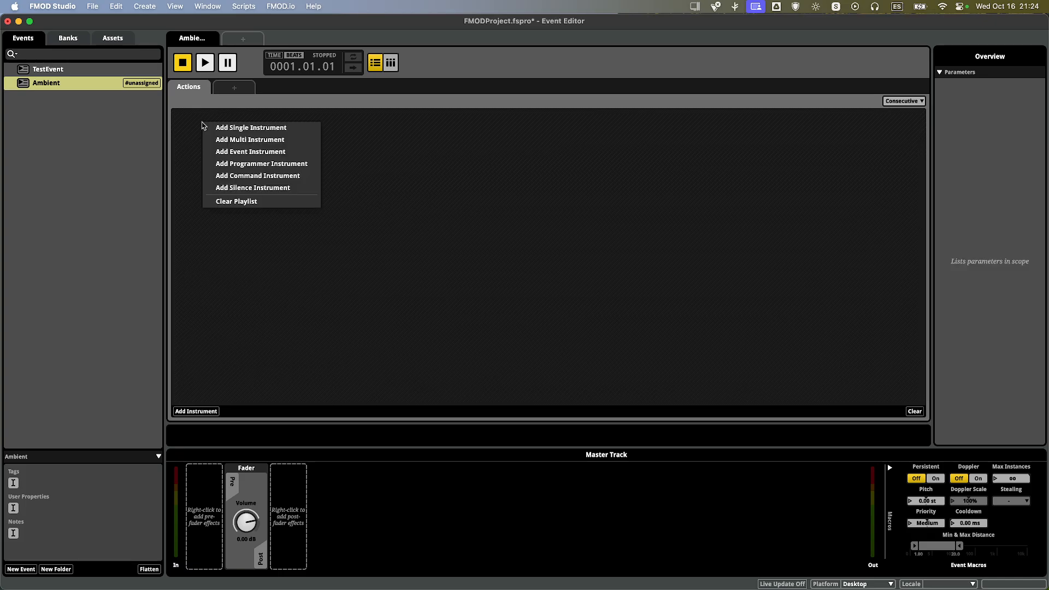
{"action": "left_click", "coordinate": [231, 129]}
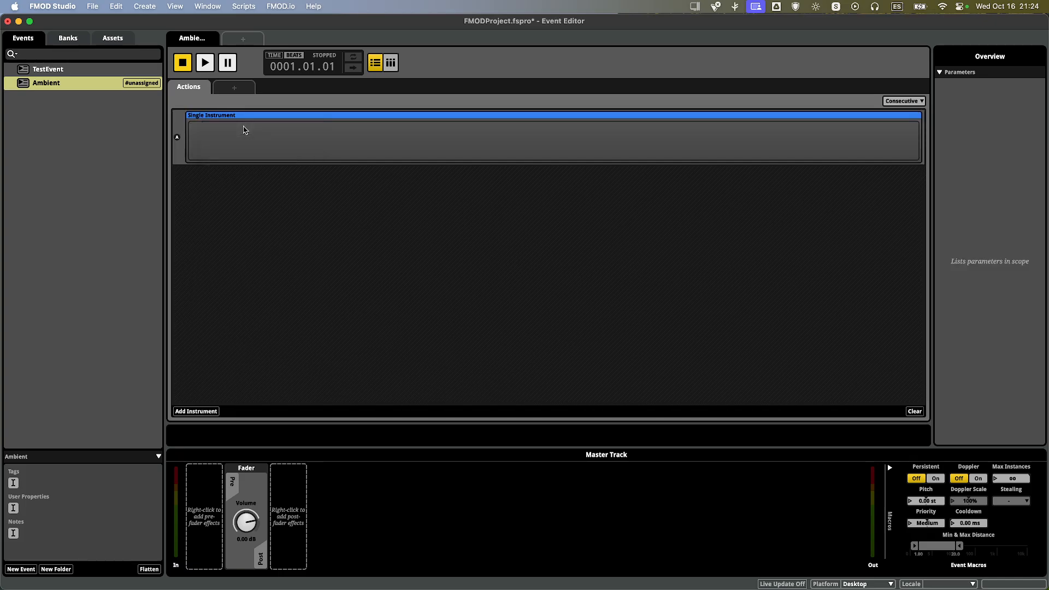
{"action": "left_click", "coordinate": [263, 156]}
{"action": "key", "text": "Delete"}
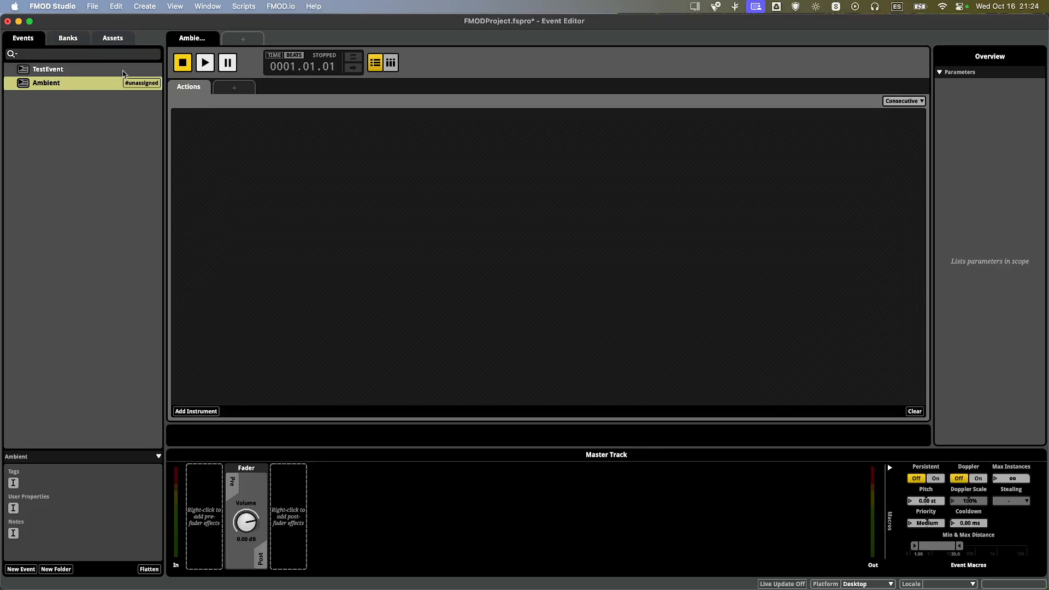
Place ambient_loop_wind_cliff.wav in Ambient's action sheet as an instrument and audition it.
{"action": "left_click", "coordinate": [112, 38]}
{"action": "left_click_drag", "start_coordinate": [51, 89], "coordinate": [258, 152]}
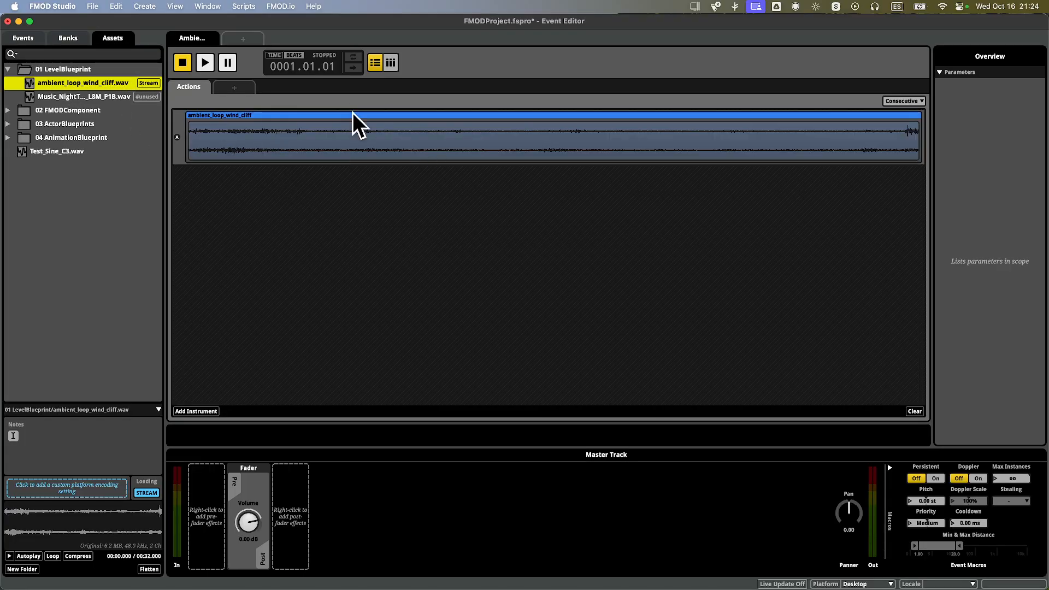
{"action": "left_click", "coordinate": [244, 141]}
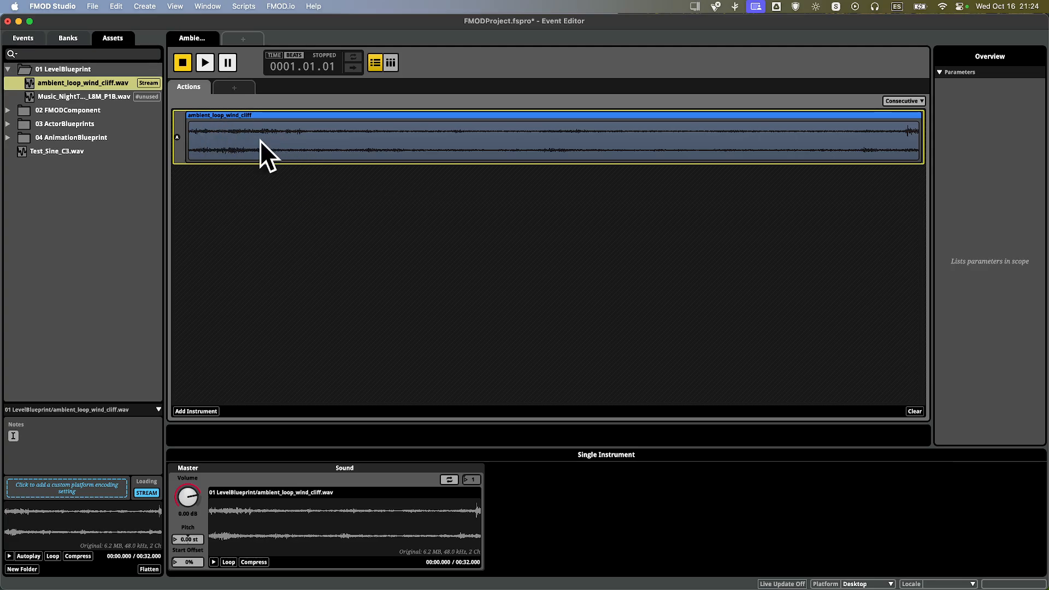
{"action": "left_click", "coordinate": [275, 258]}
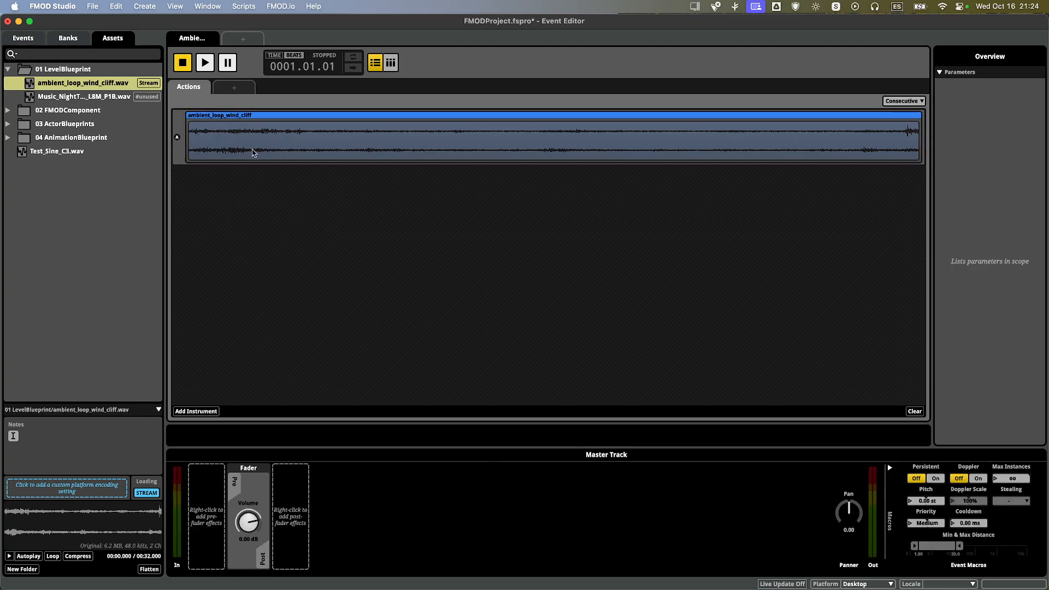
{"action": "left_click", "coordinate": [309, 138]}
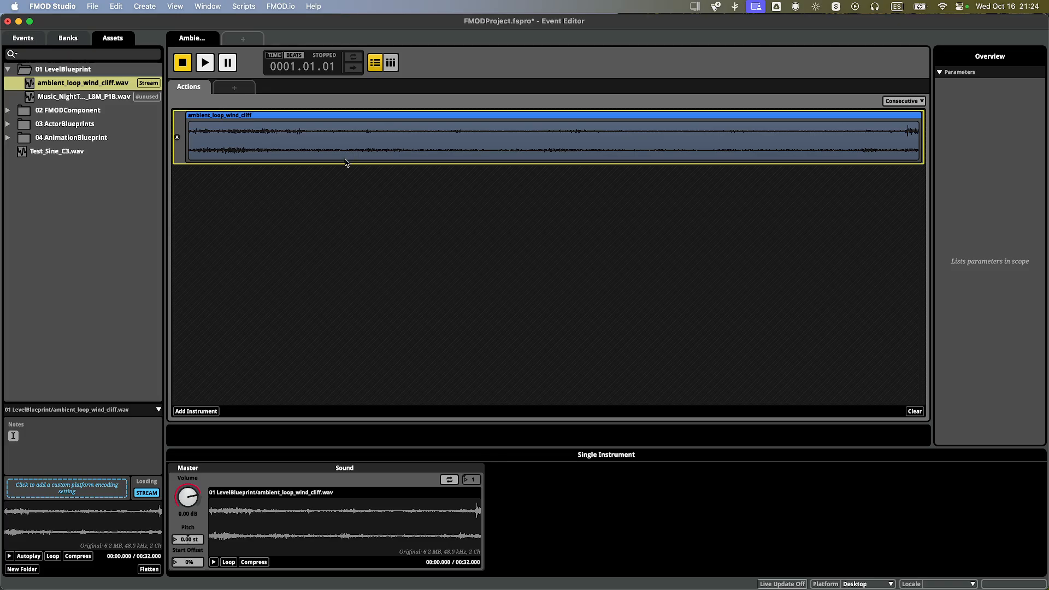
{"action": "key", "text": "space"}
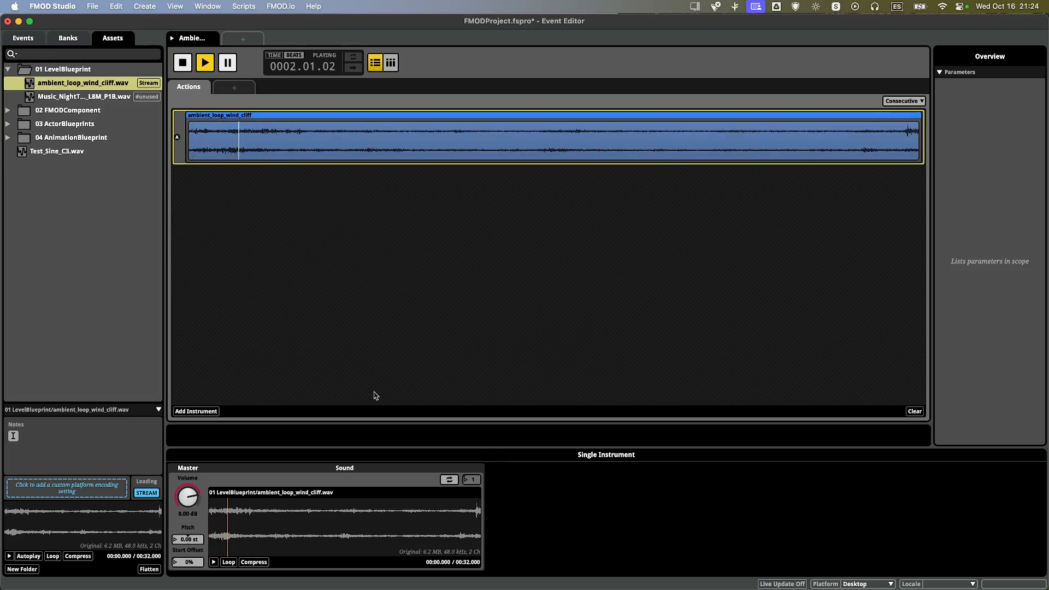
{"action": "key", "text": "space"}
{"action": "left_click", "coordinate": [492, 133]}
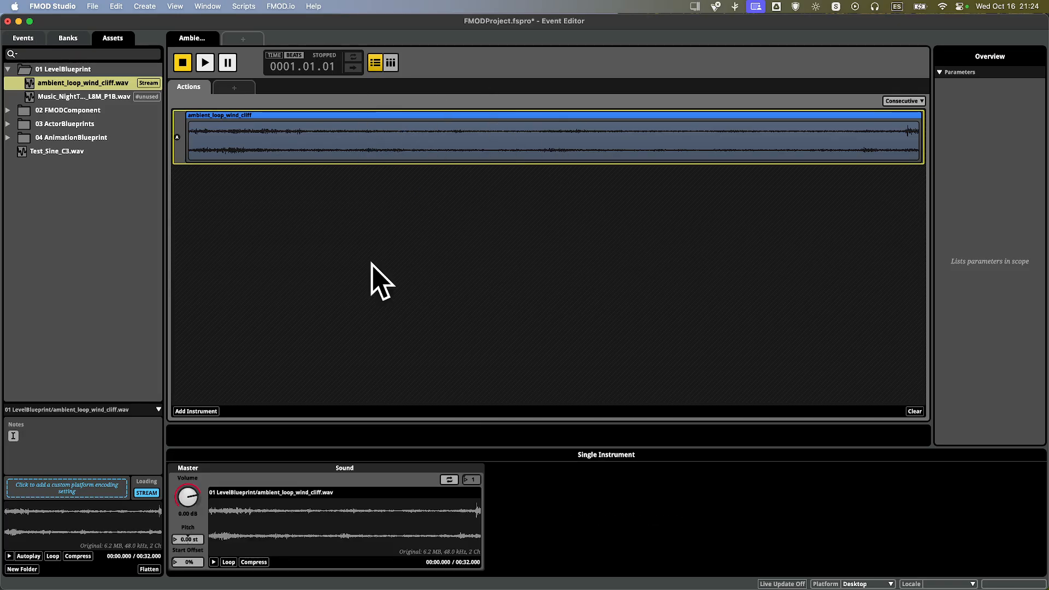
Loop the wind instrument and add random modulation of 100% to its start offset, auditioning the result.
{"action": "left_click", "coordinate": [448, 481]}
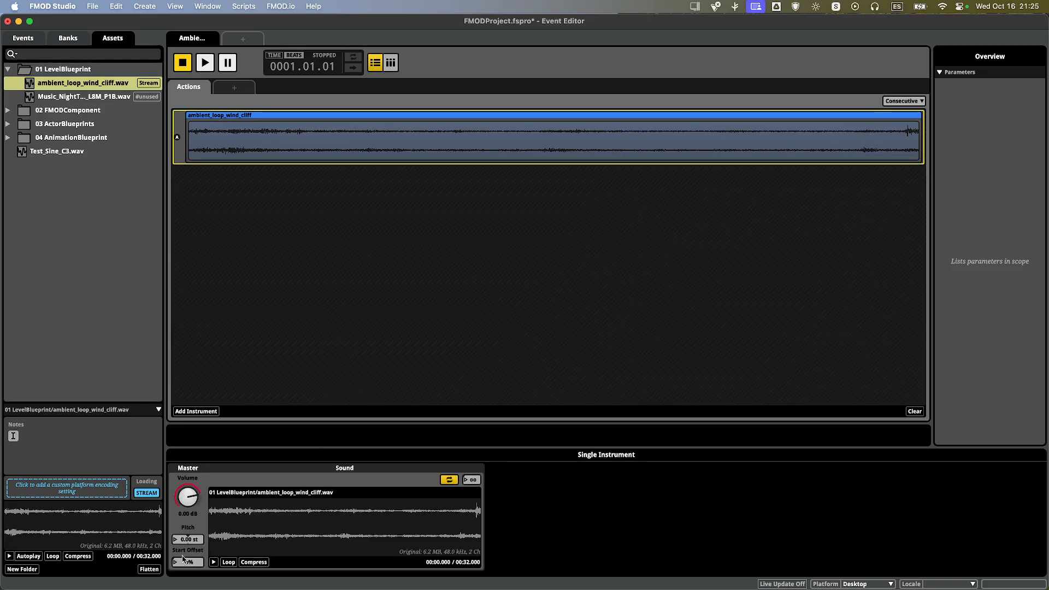
{"action": "right_click", "coordinate": [184, 566]}
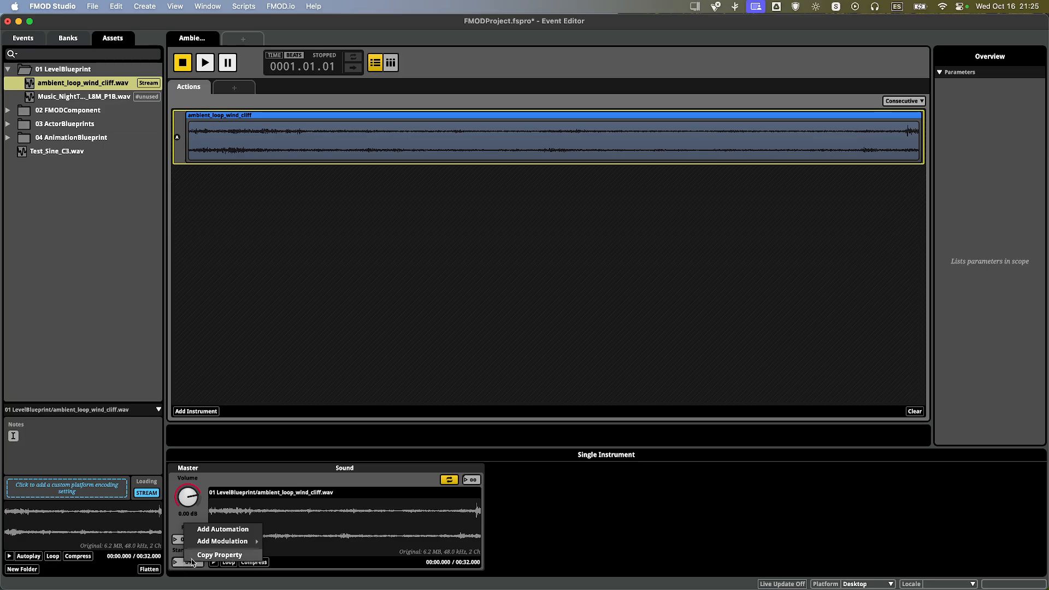
{"action": "mouse_move", "coordinate": [229, 540]}
{"action": "left_click", "coordinate": [281, 541]}
{"action": "left_click_drag", "start_coordinate": [511, 526], "coordinate": [534, 506]}
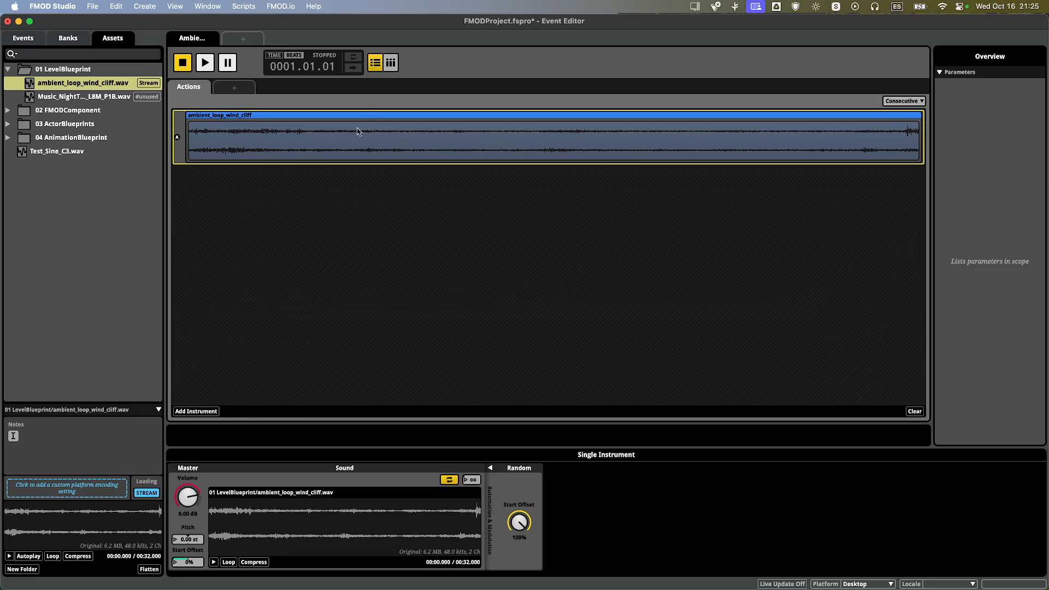
{"action": "key", "text": "space"}
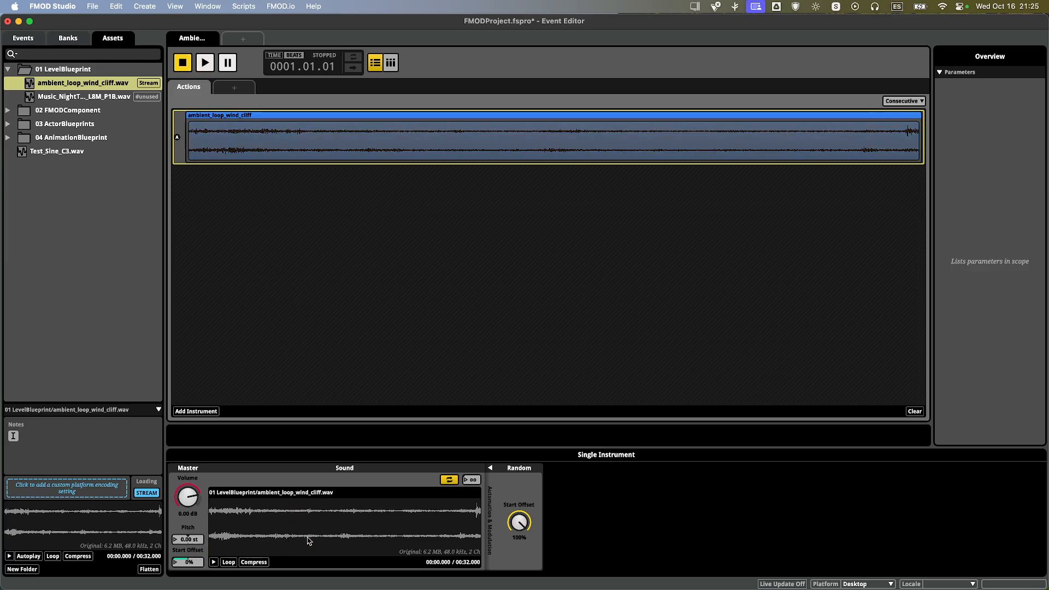
{"action": "key", "text": "space"}
Create a new event named Music for the music file in the 01 LevelBlueprint folder.
{"action": "left_click", "coordinate": [35, 42]}
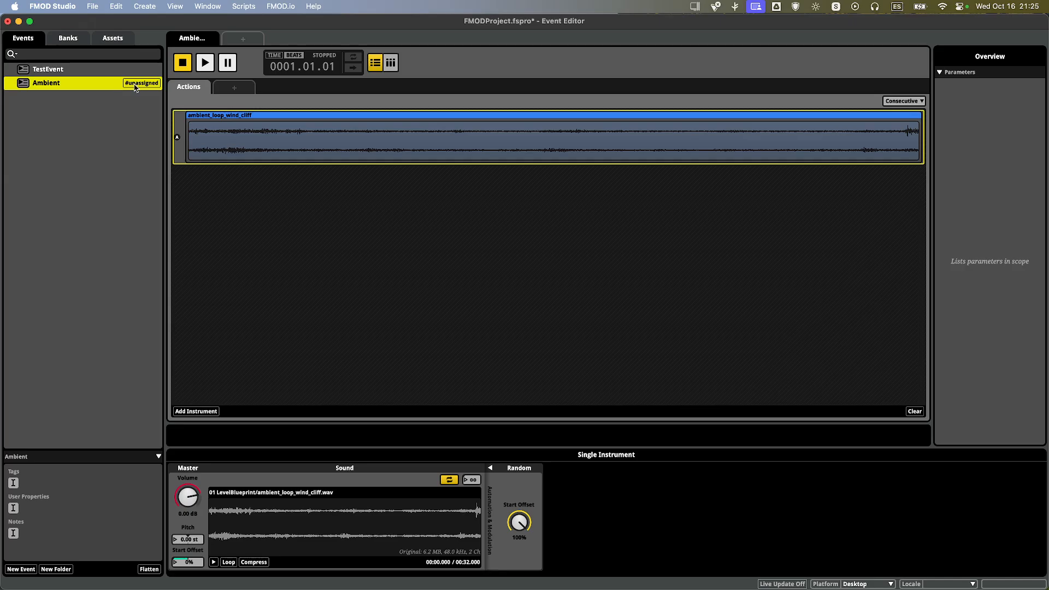
{"action": "left_click", "coordinate": [102, 36]}
{"action": "left_click", "coordinate": [59, 98]}
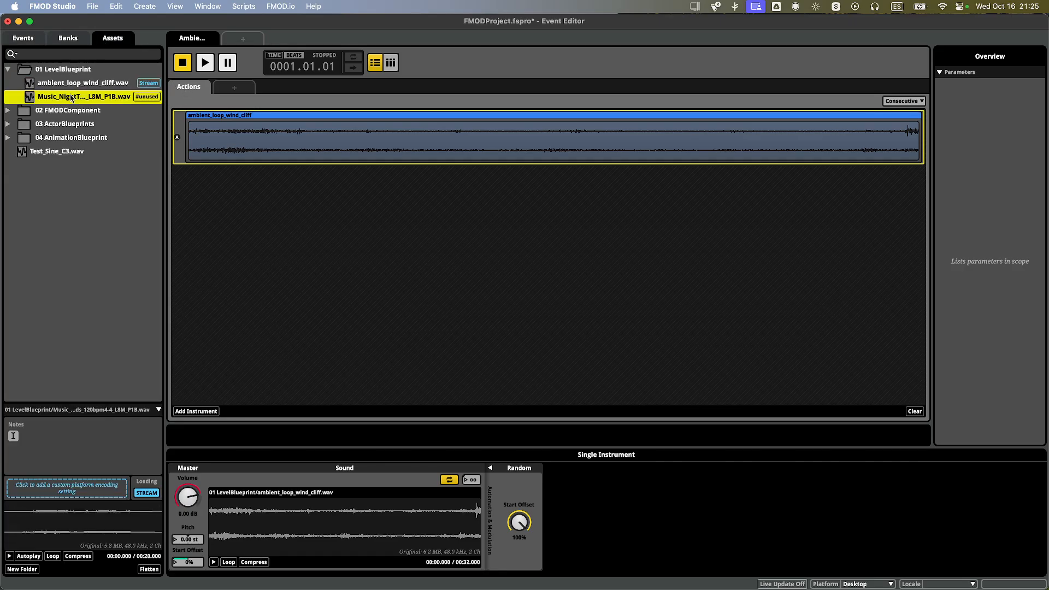
{"action": "left_click", "coordinate": [24, 41]}
{"action": "right_click", "coordinate": [34, 107]}
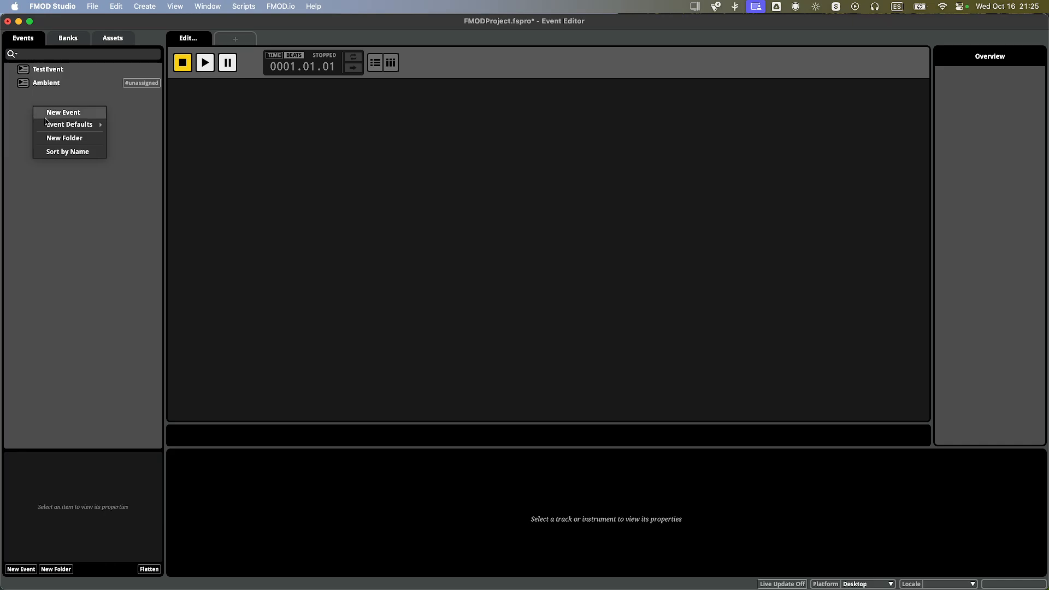
{"action": "left_click", "coordinate": [46, 119]}
{"action": "type", "text": "M"}
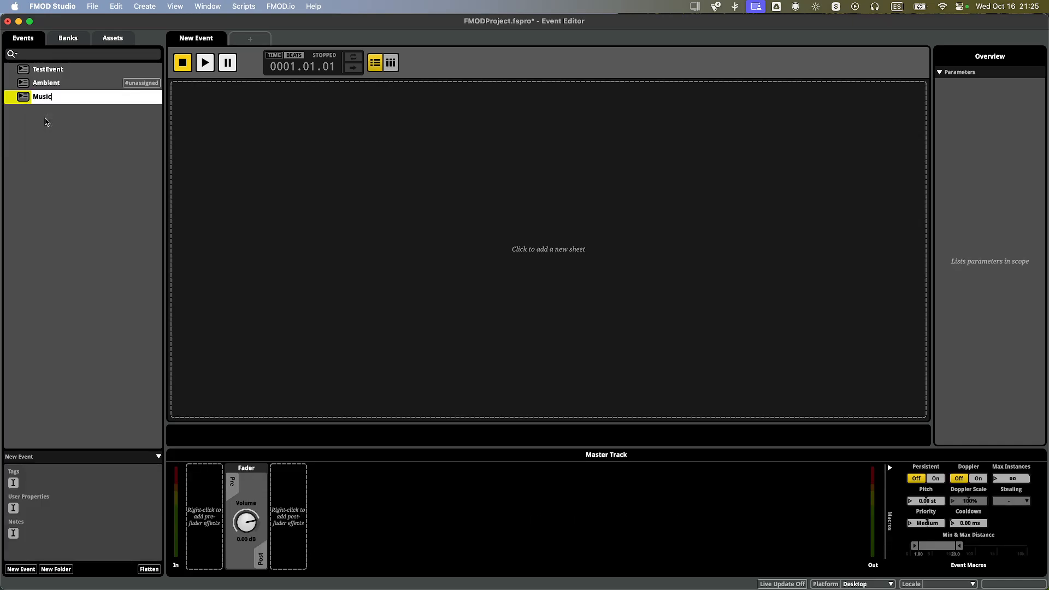
{"action": "type", "text": "usic"}
{"action": "key", "text": "Return"}
Add a timeline sheet to the Music event and create an audio track above its Master track.
{"action": "left_click", "coordinate": [105, 39]}
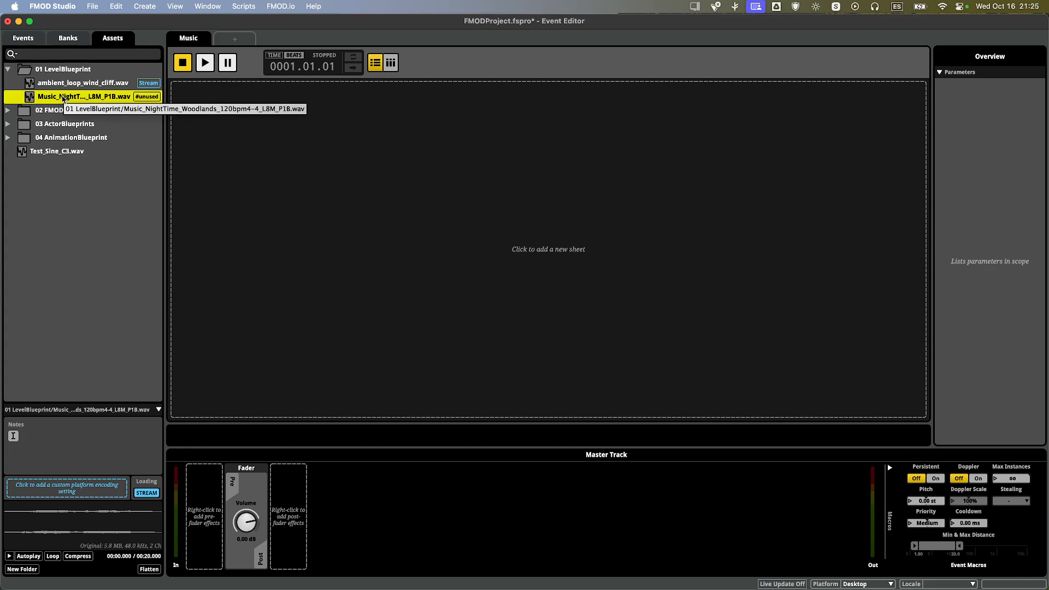
{"action": "left_click", "coordinate": [31, 42]}
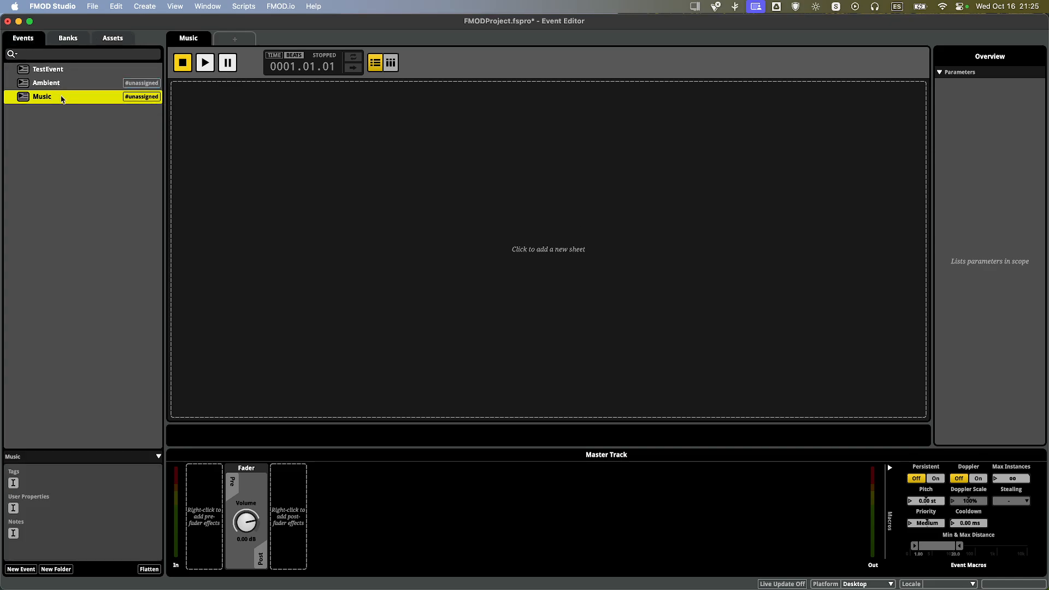
{"action": "left_click", "coordinate": [201, 106]}
{"action": "left_click", "coordinate": [230, 112]}
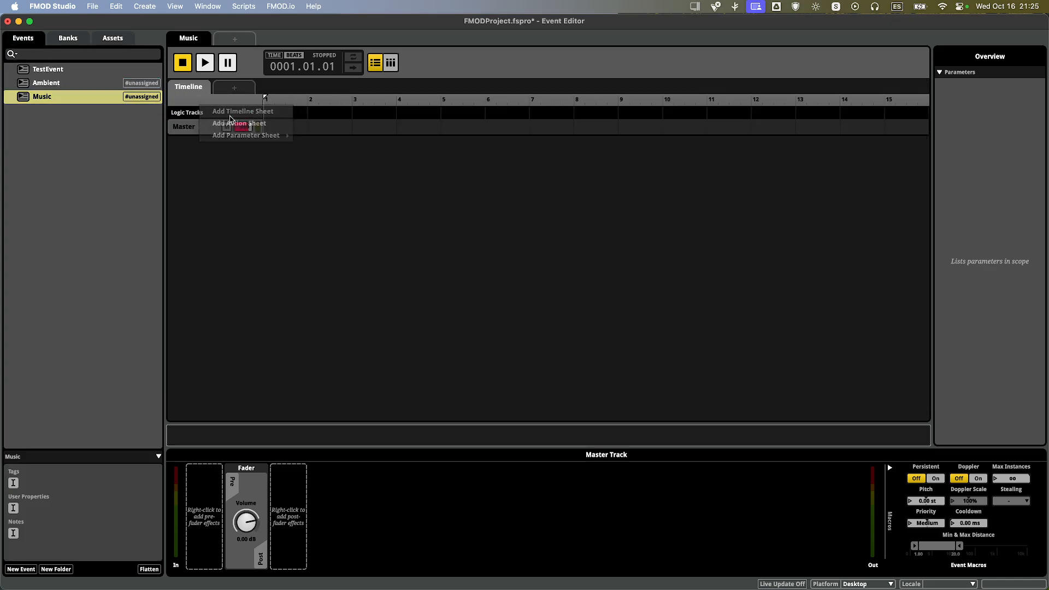
{"action": "right_click", "coordinate": [192, 130]}
{"action": "left_click", "coordinate": [222, 140]}
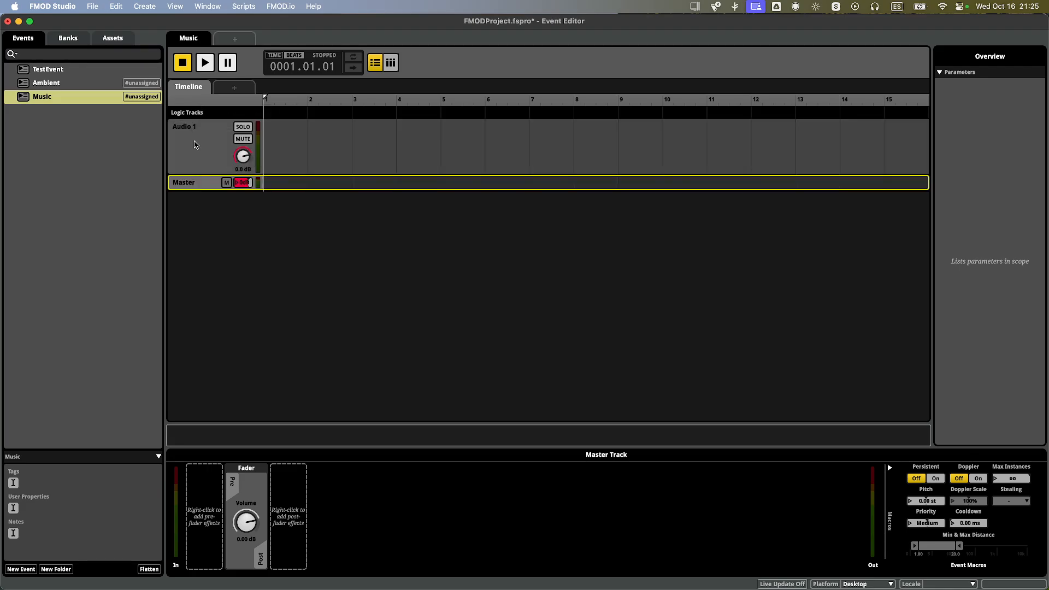
Place Music_NightTime_Woodlands_120bpm4-4_L8M_P1B.wav at the start of the Music event's audio track.
{"action": "left_click", "coordinate": [113, 38]}
{"action": "left_click_drag", "start_coordinate": [59, 96], "coordinate": [261, 146]}
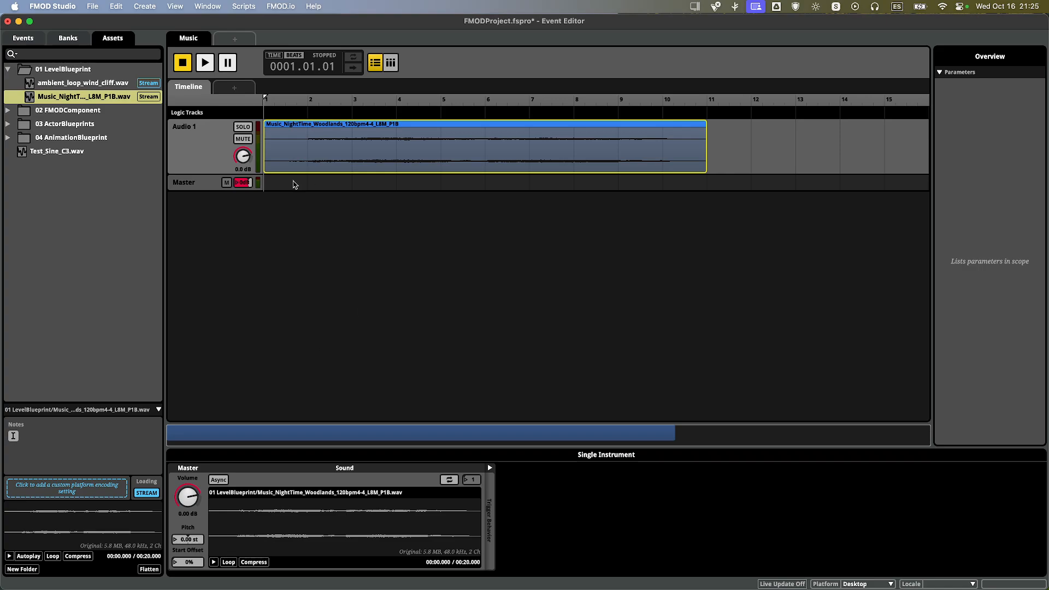
Copy the music file's name and paste it into a Spotlight search to show it enlarged.
{"action": "double_click", "coordinate": [120, 102]}
{"action": "key", "text": "super+c"}
{"action": "left_click", "coordinate": [363, 159]}
{"action": "key", "text": "super+space"}
{"action": "key", "text": "super+v"}
{"action": "left_click_drag", "start_coordinate": [445, 118], "coordinate": [272, 100]}
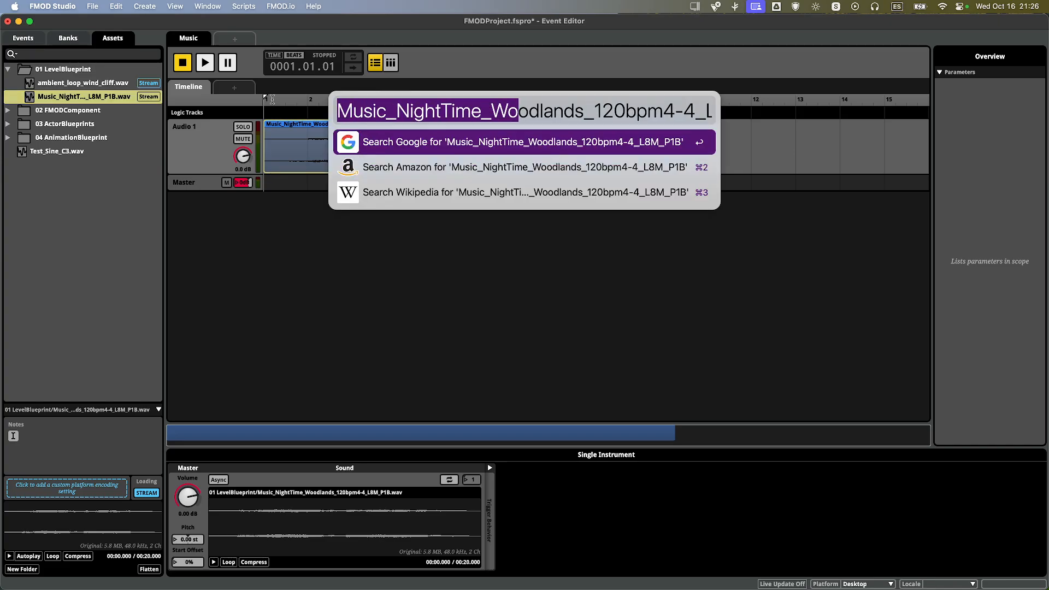
Examine the tempo, time signature, loop length and remaining suffix in the pasted music file name, and close the search.
{"action": "left_click", "coordinate": [432, 114]}
{"action": "left_click_drag", "start_coordinate": [605, 112], "coordinate": [844, 120]}
{"action": "left_click", "coordinate": [569, 119]}
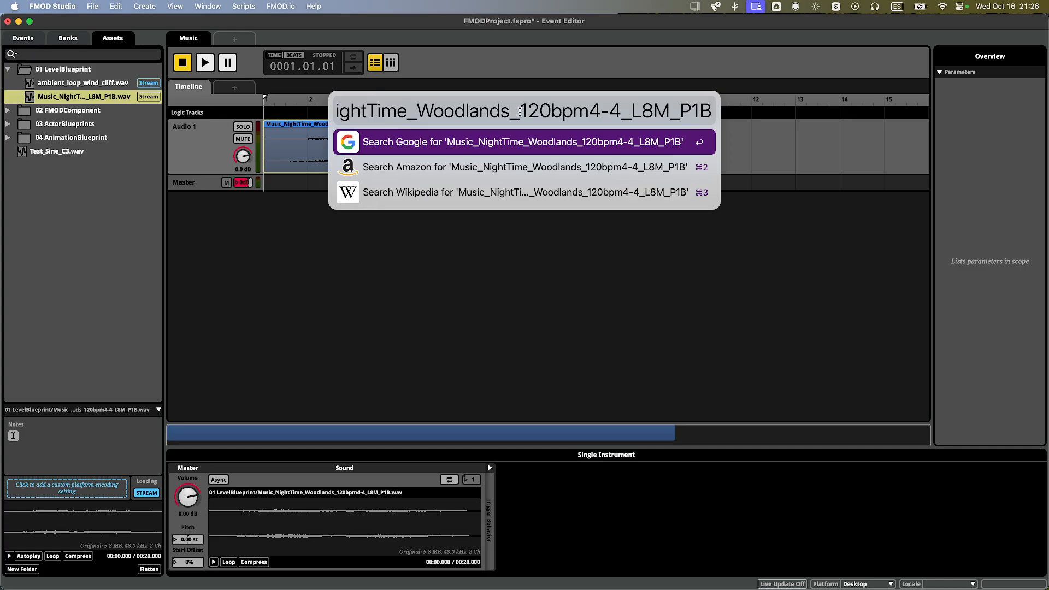
{"action": "left_click_drag", "start_coordinate": [519, 112], "coordinate": [705, 112]}
{"action": "left_click", "coordinate": [574, 114]}
{"action": "left_click_drag", "start_coordinate": [519, 113], "coordinate": [734, 117]}
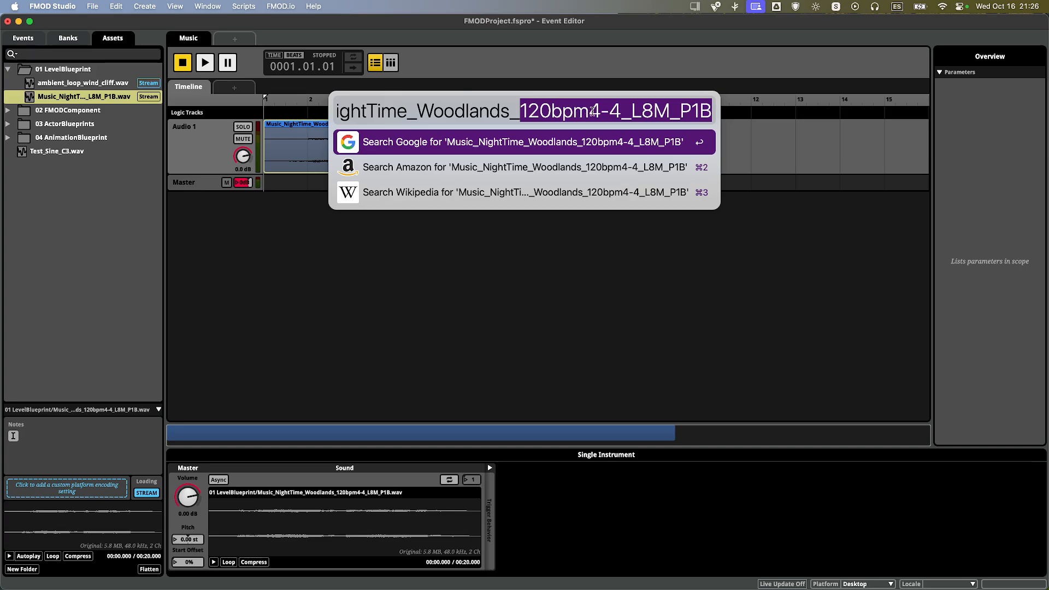
{"action": "left_click", "coordinate": [593, 111]}
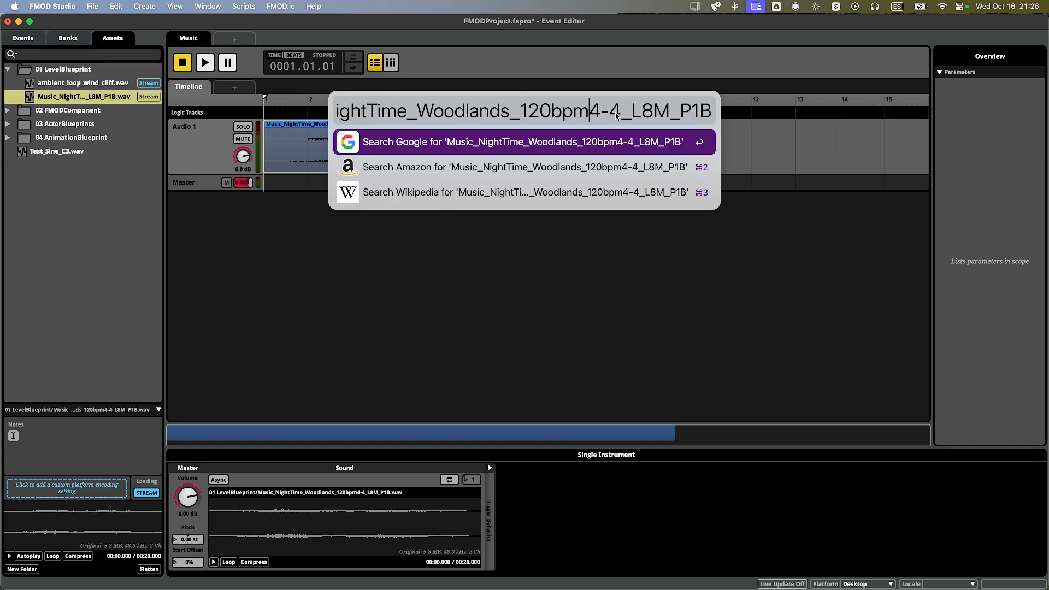
{"action": "left_click_drag", "start_coordinate": [621, 111], "coordinate": [586, 111]}
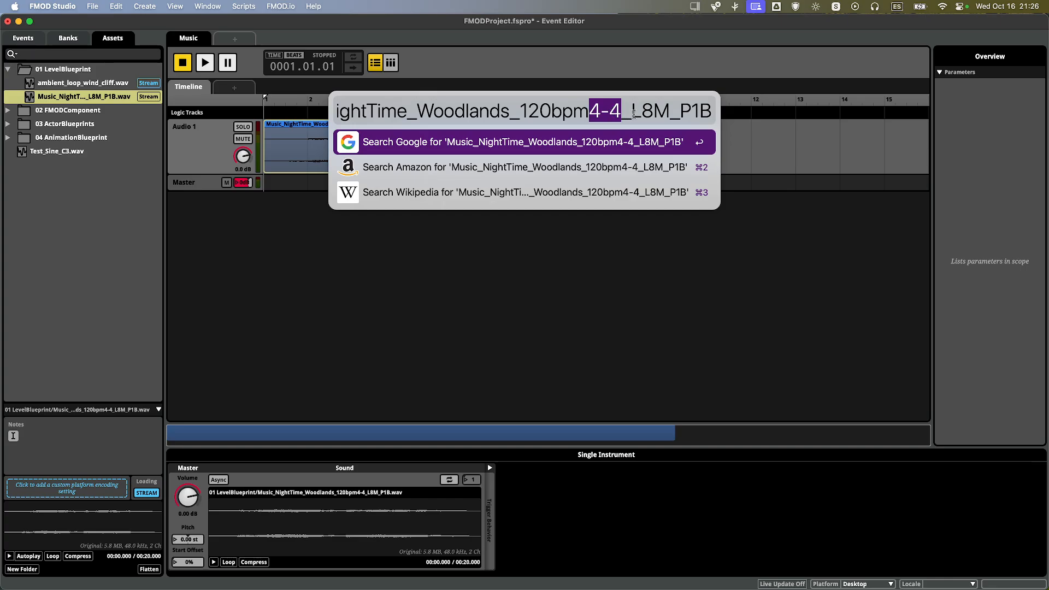
{"action": "left_click", "coordinate": [632, 112]}
{"action": "double_click", "coordinate": [655, 112]}
{"action": "left_click_drag", "start_coordinate": [672, 113], "coordinate": [711, 112]}
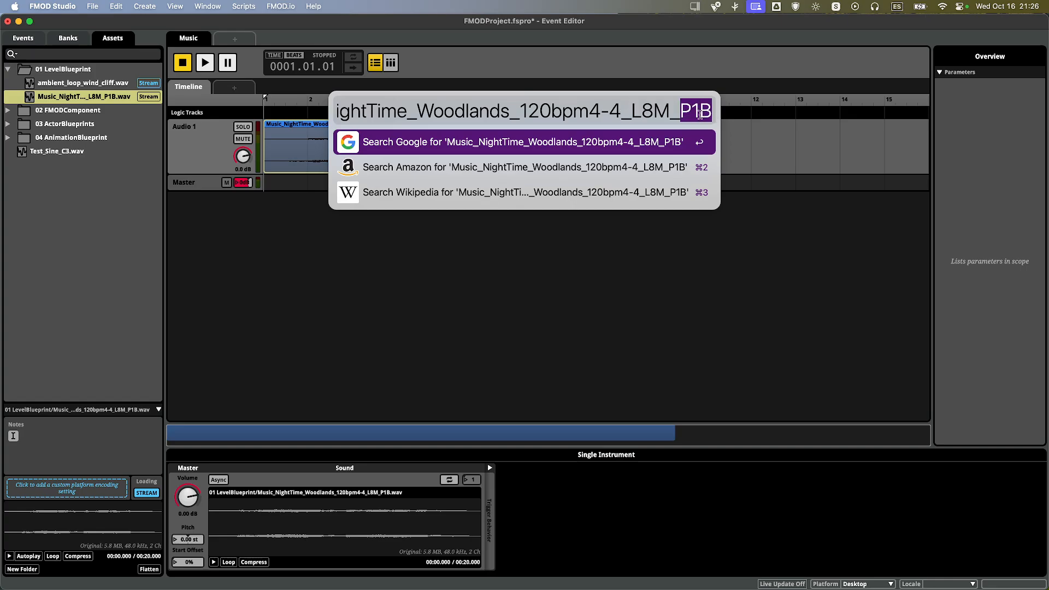
{"action": "left_click", "coordinate": [692, 118]}
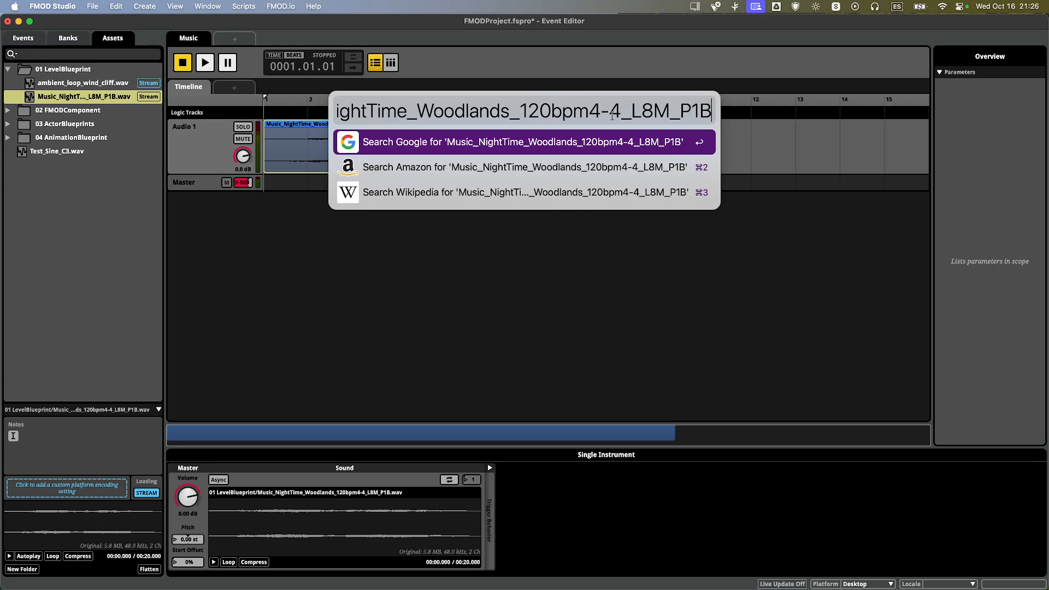
{"action": "left_click_drag", "start_coordinate": [621, 113], "coordinate": [590, 116]}
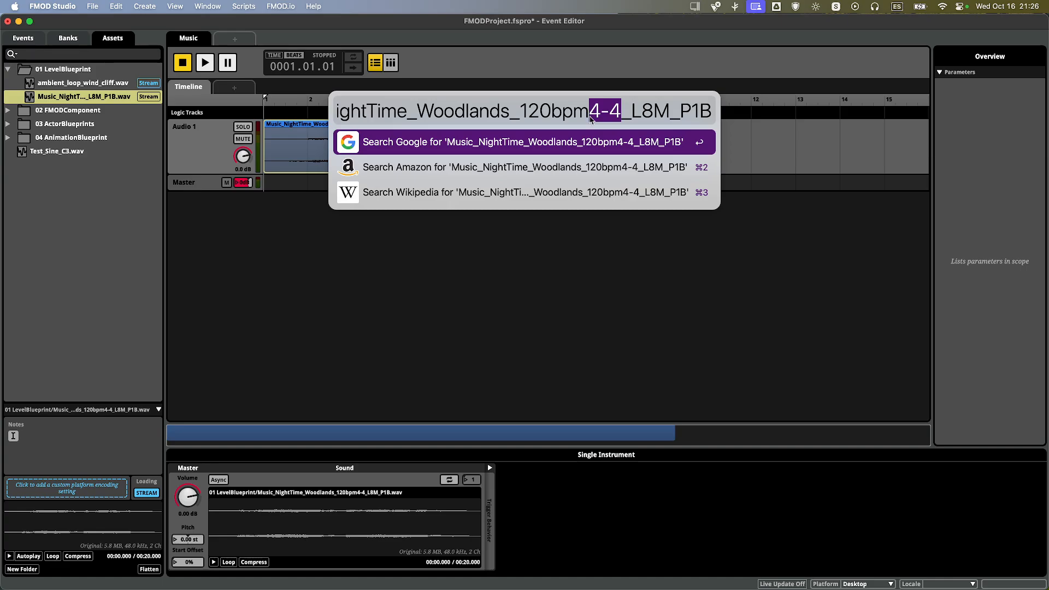
{"action": "left_click", "coordinate": [590, 117]}
{"action": "left_click_drag", "start_coordinate": [631, 117], "coordinate": [669, 118]}
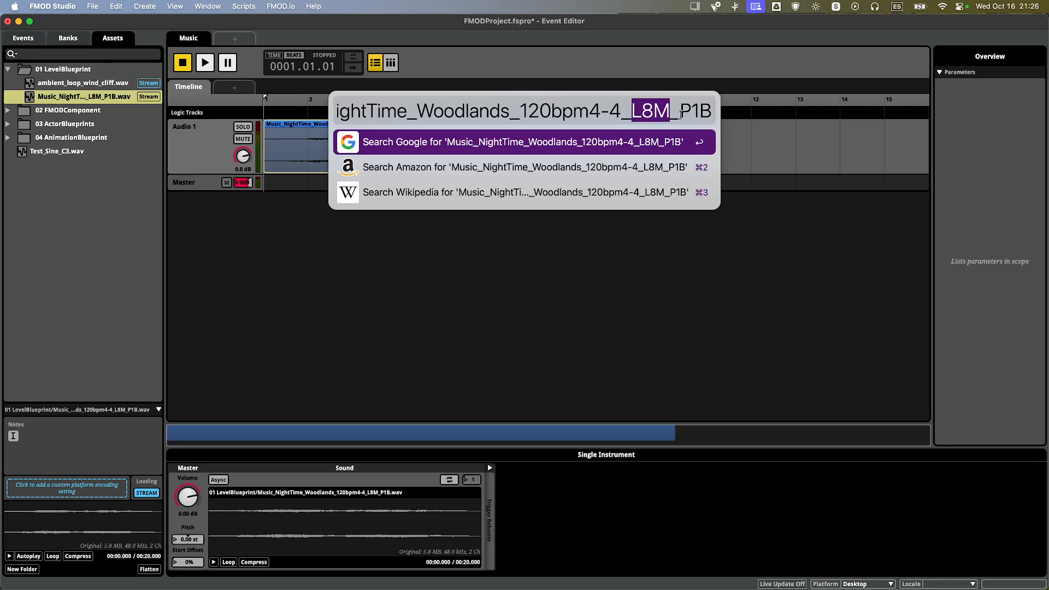
{"action": "left_click", "coordinate": [680, 114]}
{"action": "left_click", "coordinate": [709, 114]}
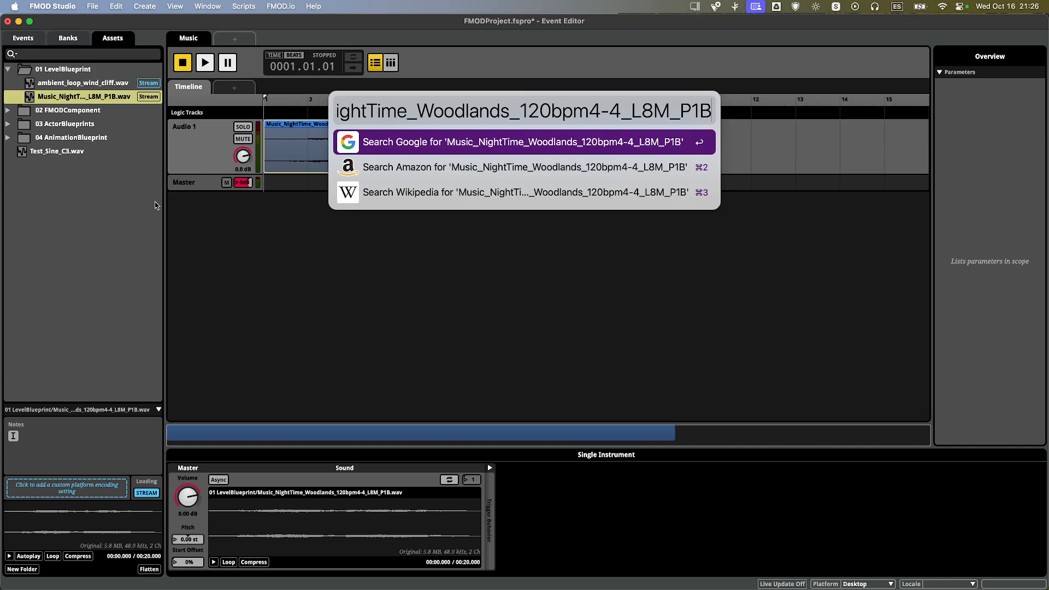
{"action": "key", "text": "Down"}
{"action": "key", "text": "Up"}
{"action": "key", "text": "Down"}
{"action": "key", "text": "Down"}
{"action": "key", "text": "Escape"}
{"action": "left_click", "coordinate": [321, 177]}
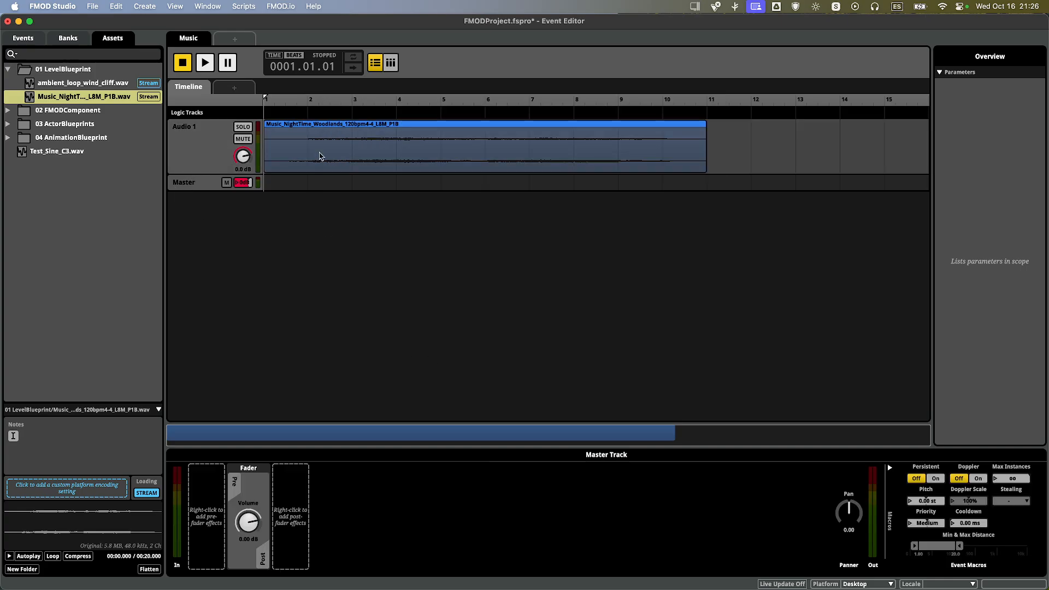
Compare the Music event's timeline ruler in time and beats, leaving it on beats.
{"action": "left_click", "coordinate": [306, 166]}
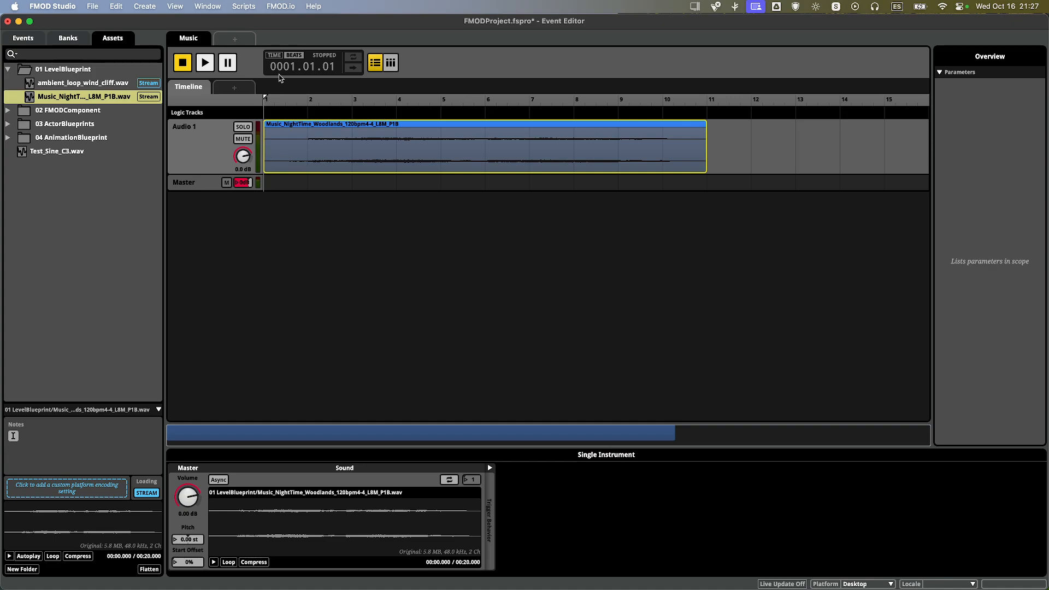
{"action": "left_click", "coordinate": [272, 56]}
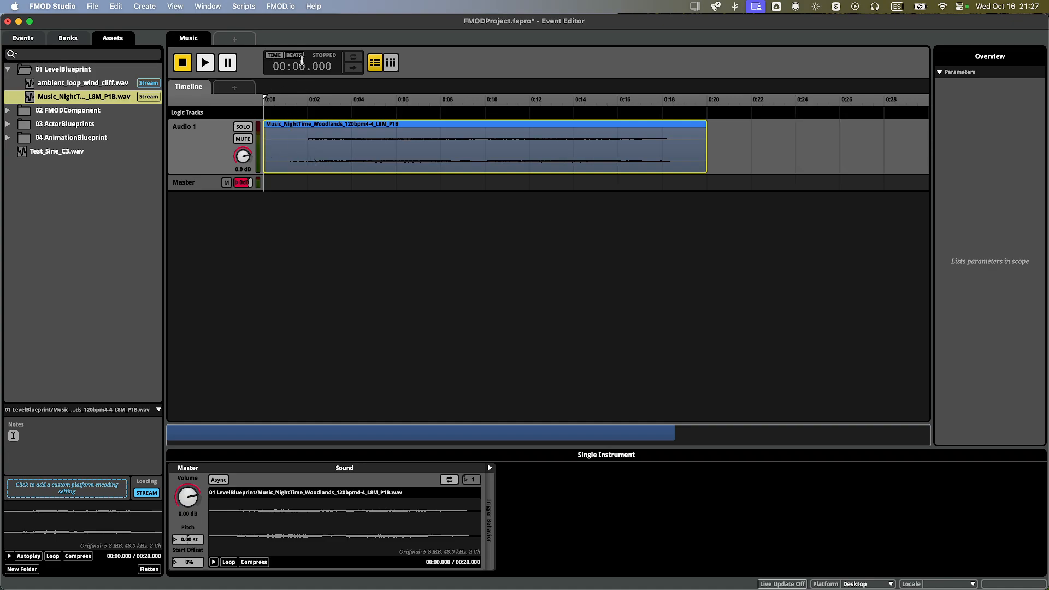
{"action": "left_click", "coordinate": [297, 57]}
{"action": "left_click", "coordinate": [276, 56]}
{"action": "left_click", "coordinate": [294, 56]}
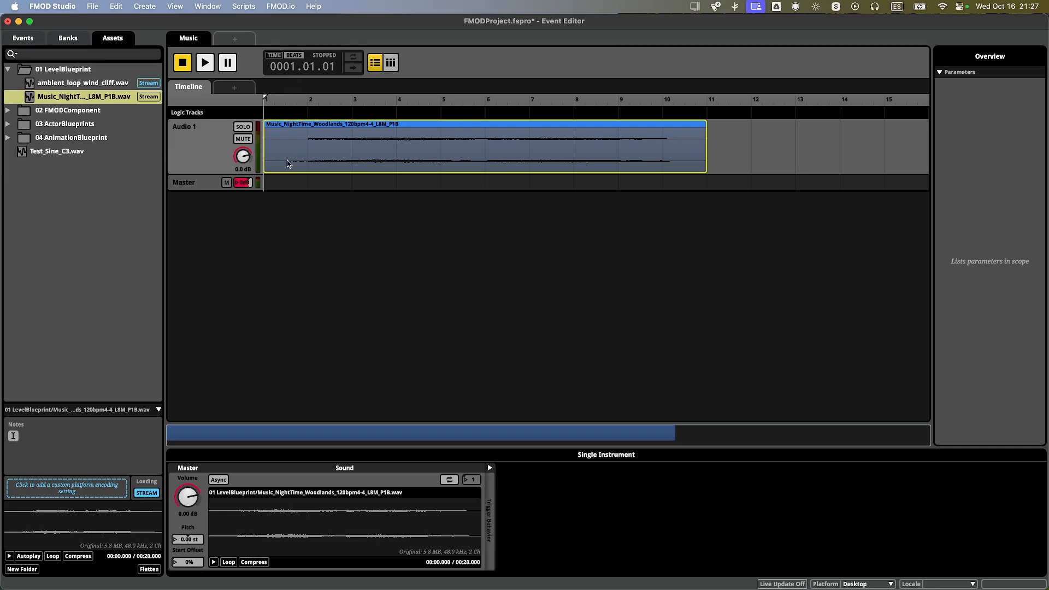
Try a loop region spanning the whole music instrument and delete it.
{"action": "right_click", "coordinate": [331, 146]}
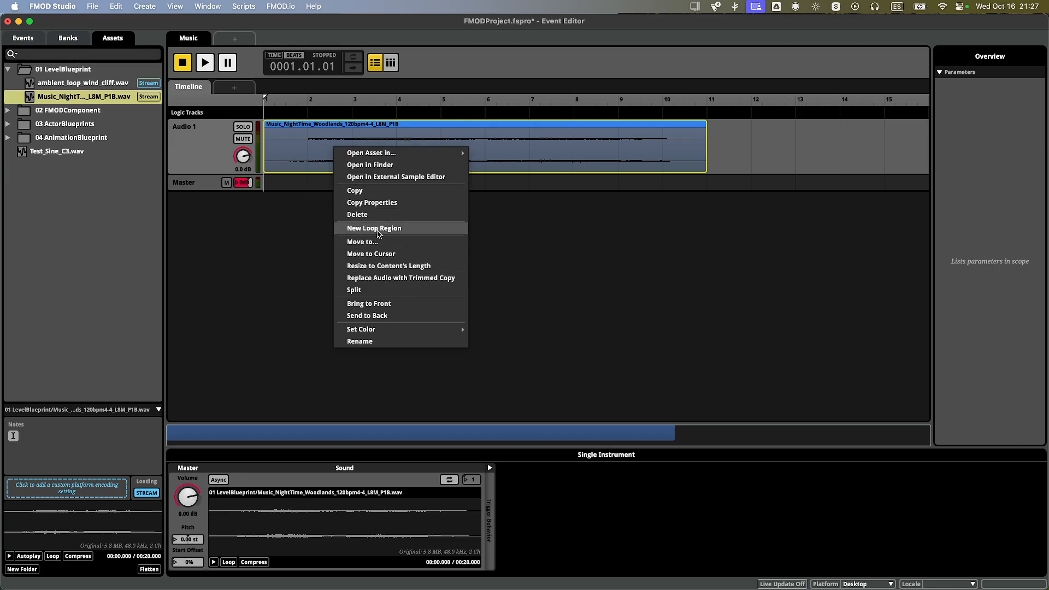
{"action": "left_click", "coordinate": [379, 229]}
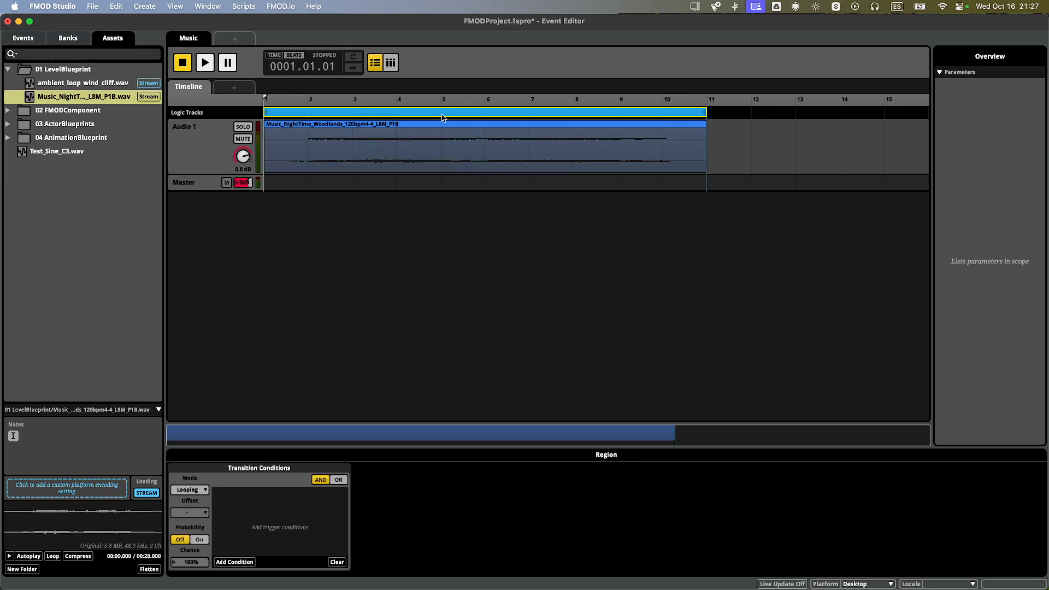
{"action": "right_click", "coordinate": [290, 141]}
{"action": "left_click", "coordinate": [316, 114]}
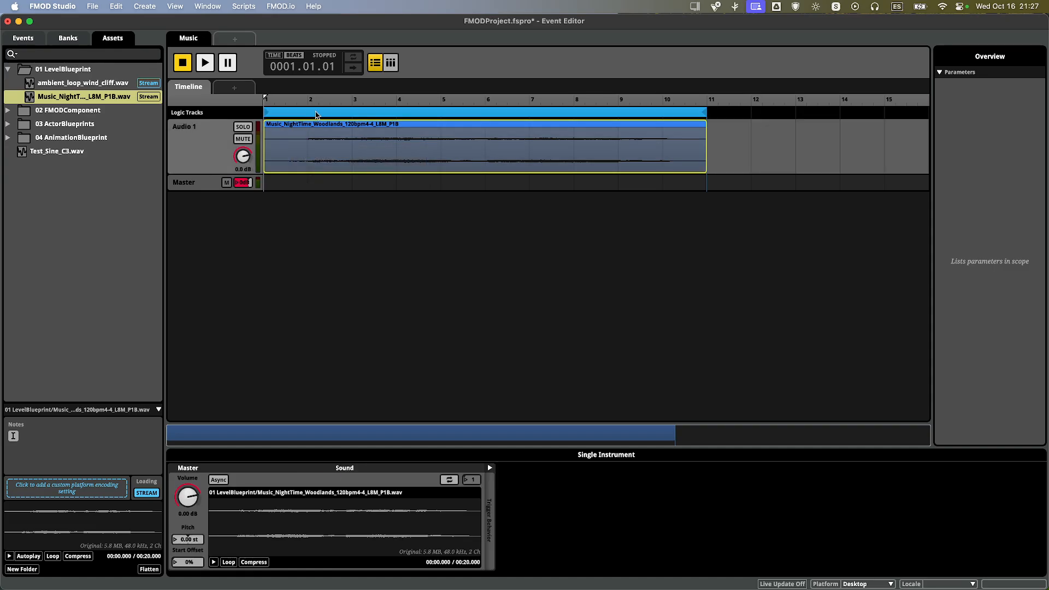
{"action": "key", "text": "Delete"}
{"action": "left_click", "coordinate": [315, 118]}
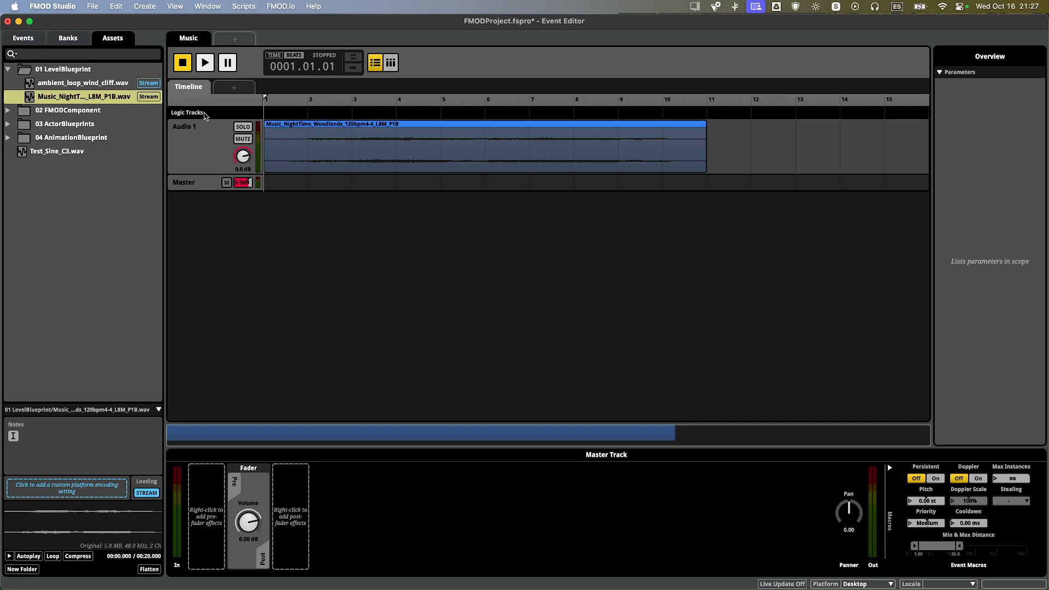
Add a 120 bpm, 4/4 tempo marker at the start of the Music event's logic tracks.
{"action": "right_click", "coordinate": [275, 118]}
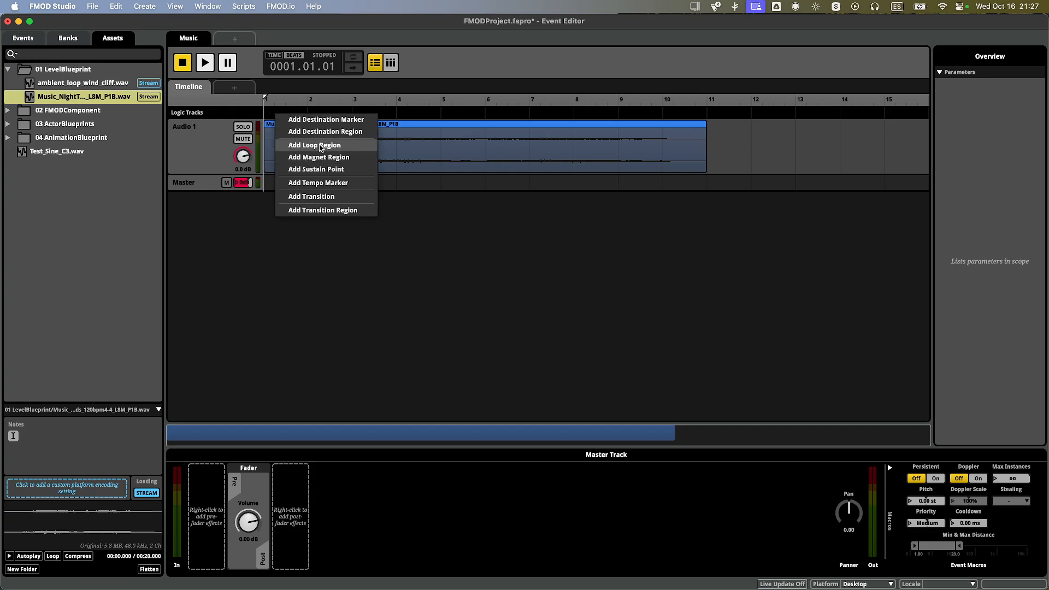
{"action": "left_click", "coordinate": [317, 183]}
{"action": "left_click_drag", "start_coordinate": [292, 112], "coordinate": [284, 112]}
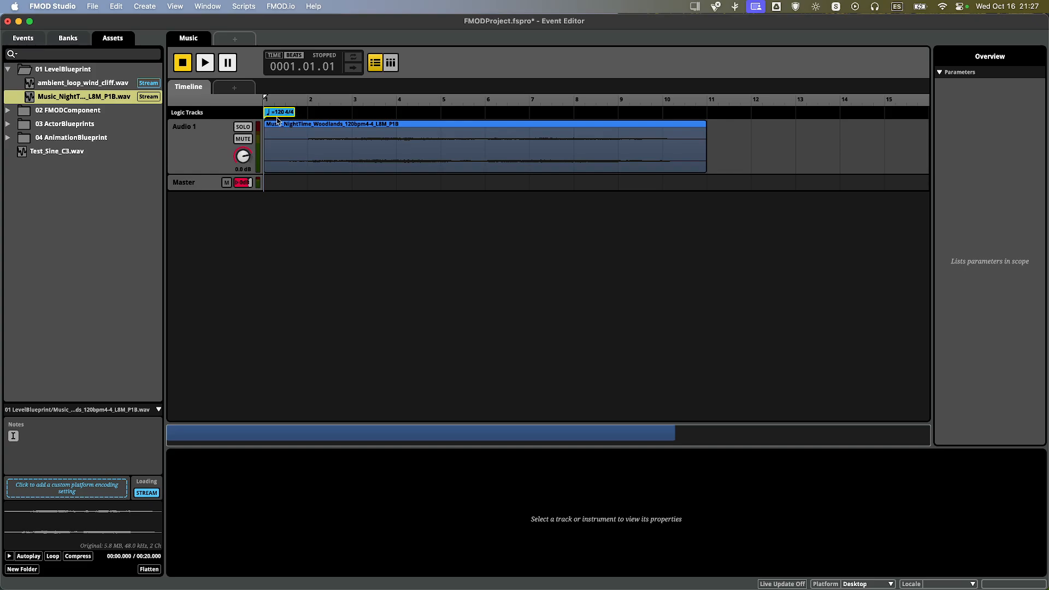
{"action": "left_click", "coordinate": [336, 153]}
Try a second audio track below Audio 1 and delete it.
{"action": "left_click", "coordinate": [209, 156]}
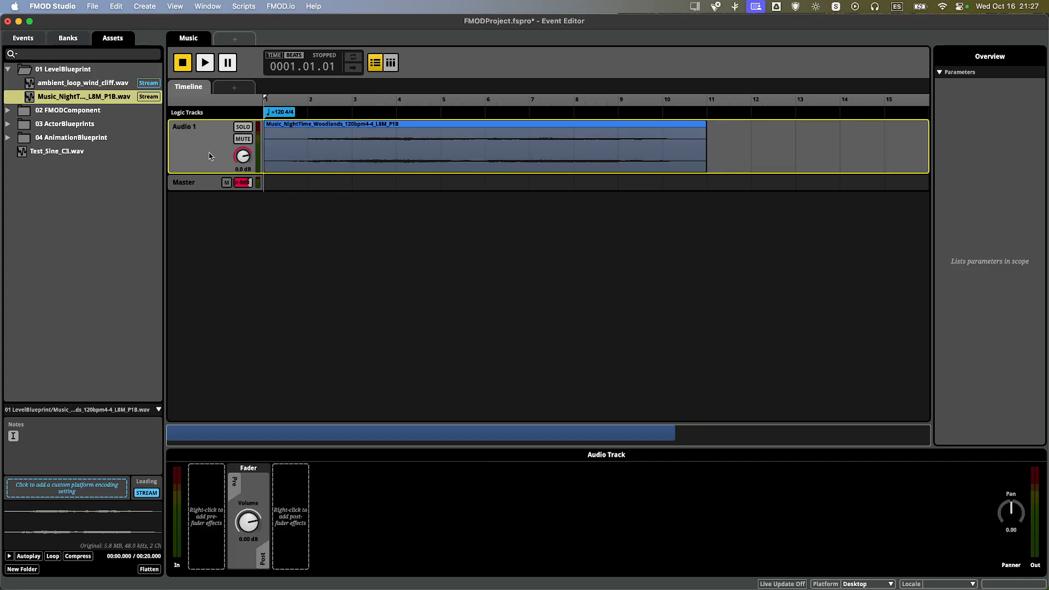
{"action": "right_click", "coordinate": [209, 156]}
{"action": "left_click", "coordinate": [226, 162]}
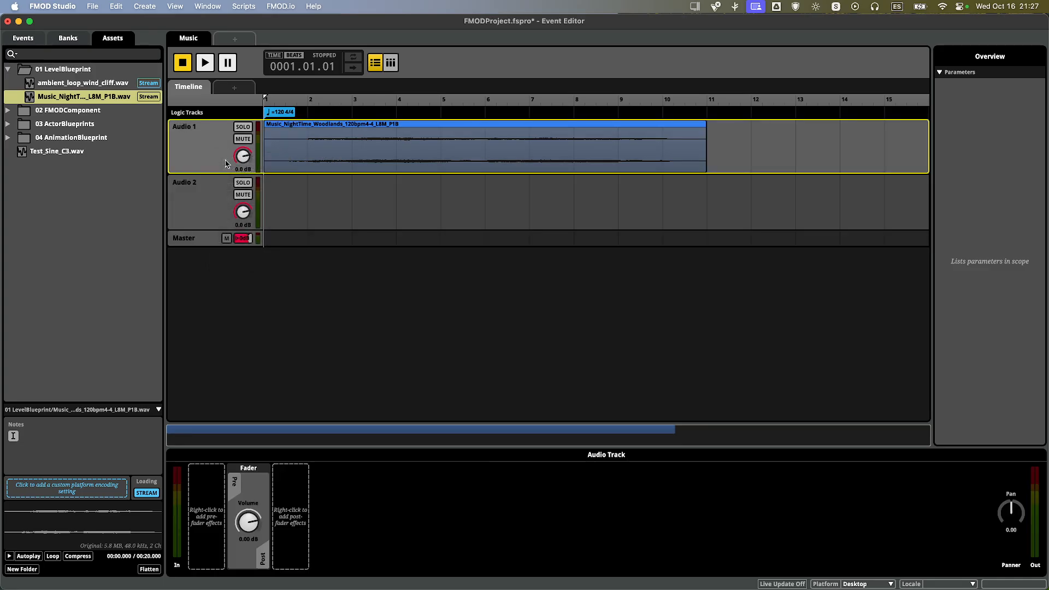
{"action": "left_click", "coordinate": [353, 163]}
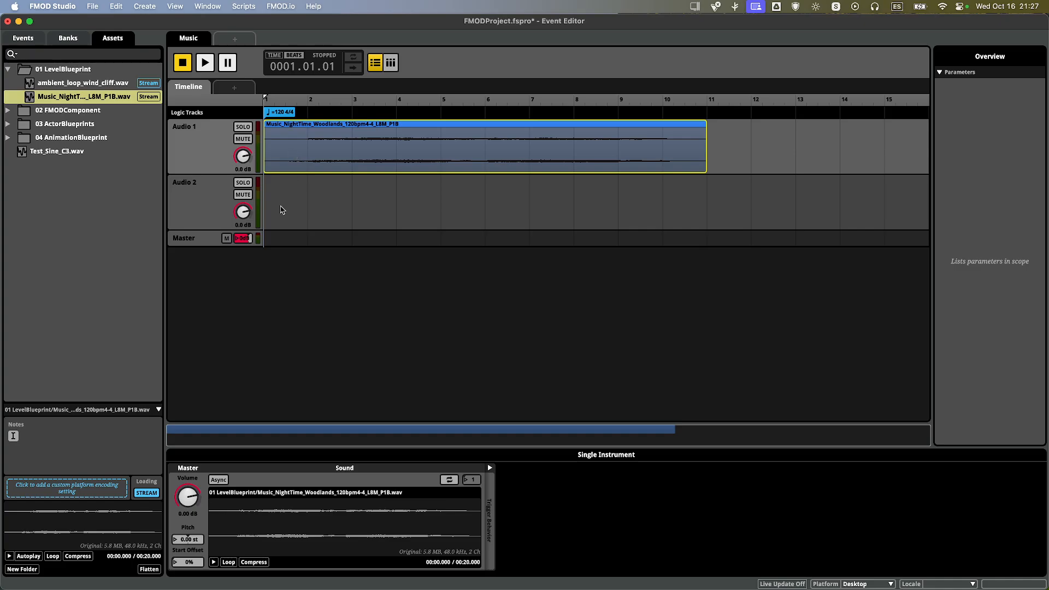
{"action": "left_click", "coordinate": [214, 207]}
{"action": "key", "text": "Delete"}
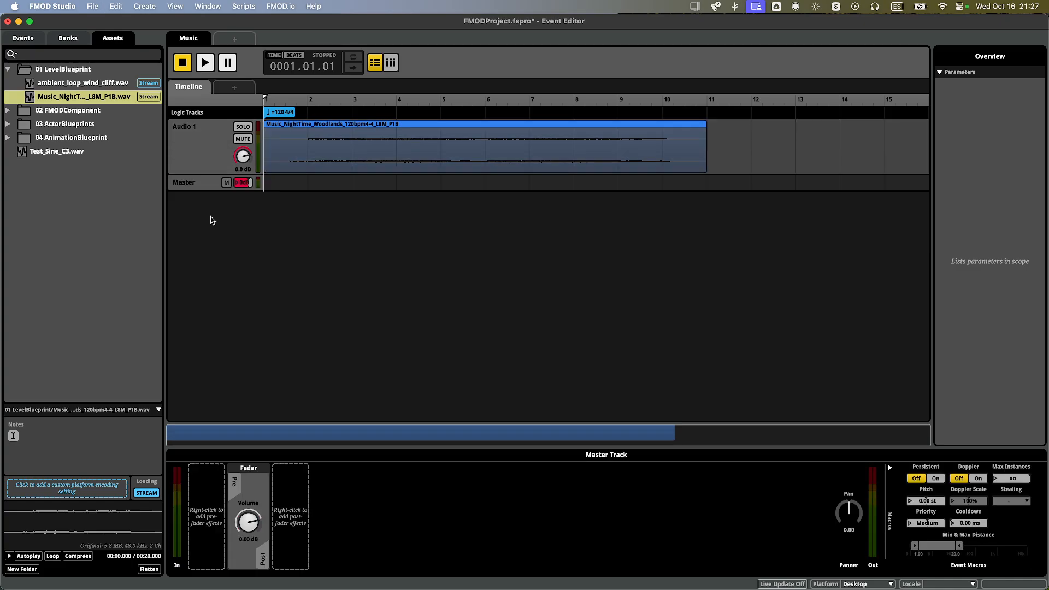
Create a loop region from the music instrument and trim it to run from bar 2 to bar 10.
{"action": "left_click", "coordinate": [298, 155]}
{"action": "right_click", "coordinate": [338, 143]}
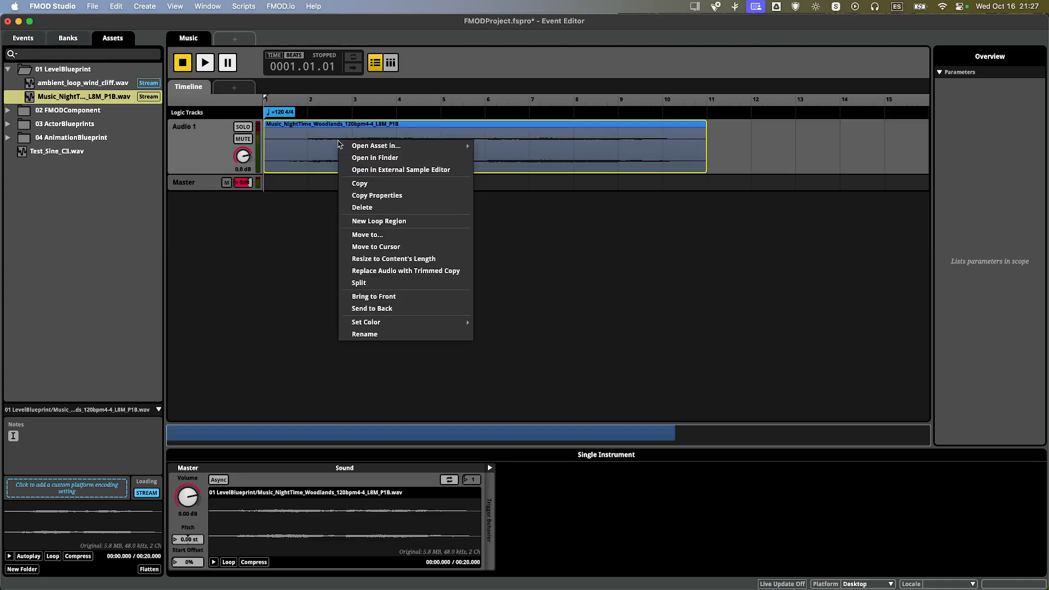
{"action": "left_click", "coordinate": [372, 222]}
{"action": "mouse_move", "coordinate": [268, 131]}
{"action": "left_mouse_down"}
{"action": "mouse_move", "coordinate": [312, 131]}
{"action": "mouse_move", "coordinate": [347, 112]}
{"action": "left_mouse_up"}
{"action": "left_click", "coordinate": [344, 151]}
{"action": "left_click", "coordinate": [346, 131]}
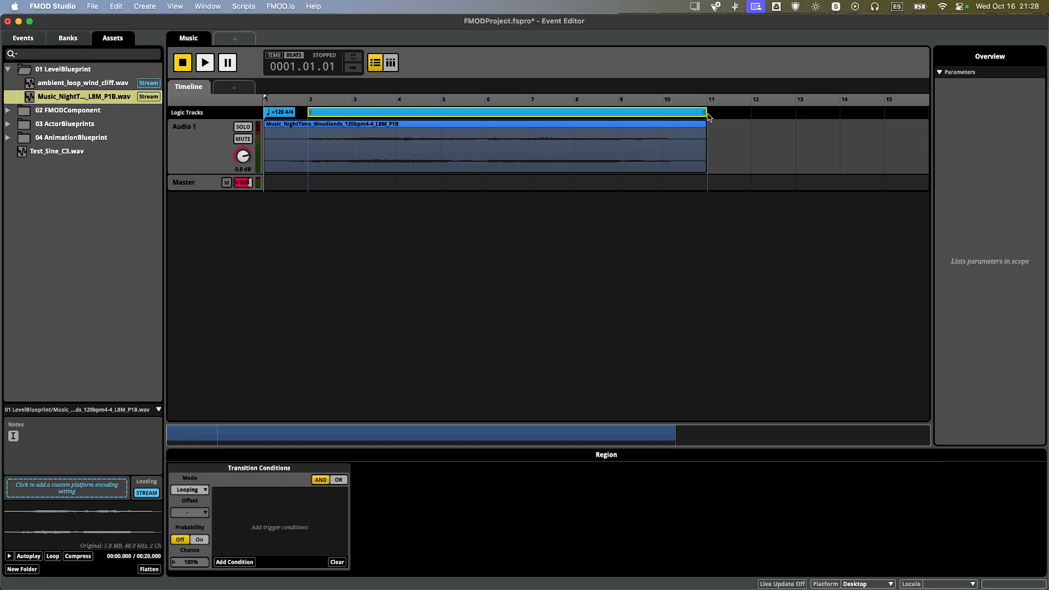
{"action": "left_click_drag", "start_coordinate": [705, 114], "coordinate": [662, 119]}
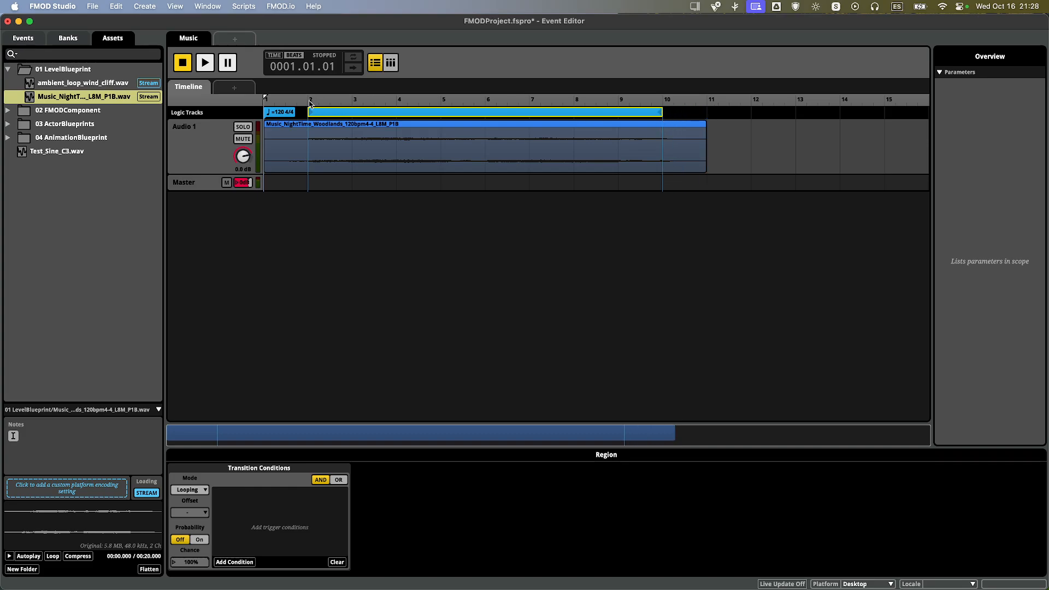
Try shifting the loop region to bars 1 to 9 and move it back to bars 2 to 10.
{"action": "left_click_drag", "start_coordinate": [364, 115], "coordinate": [298, 114]}
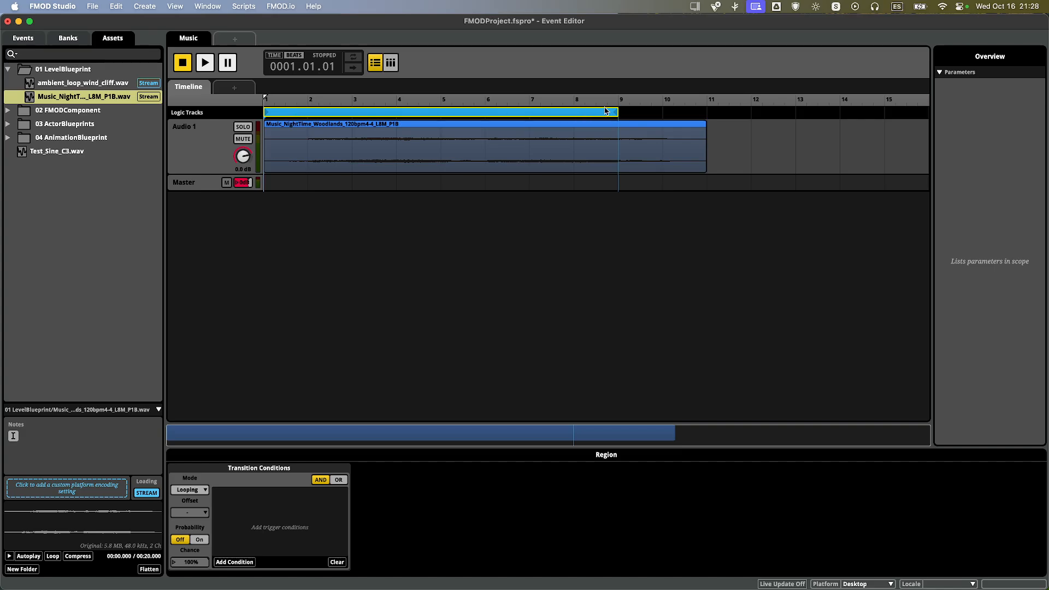
{"action": "left_click_drag", "start_coordinate": [557, 115], "coordinate": [603, 116]}
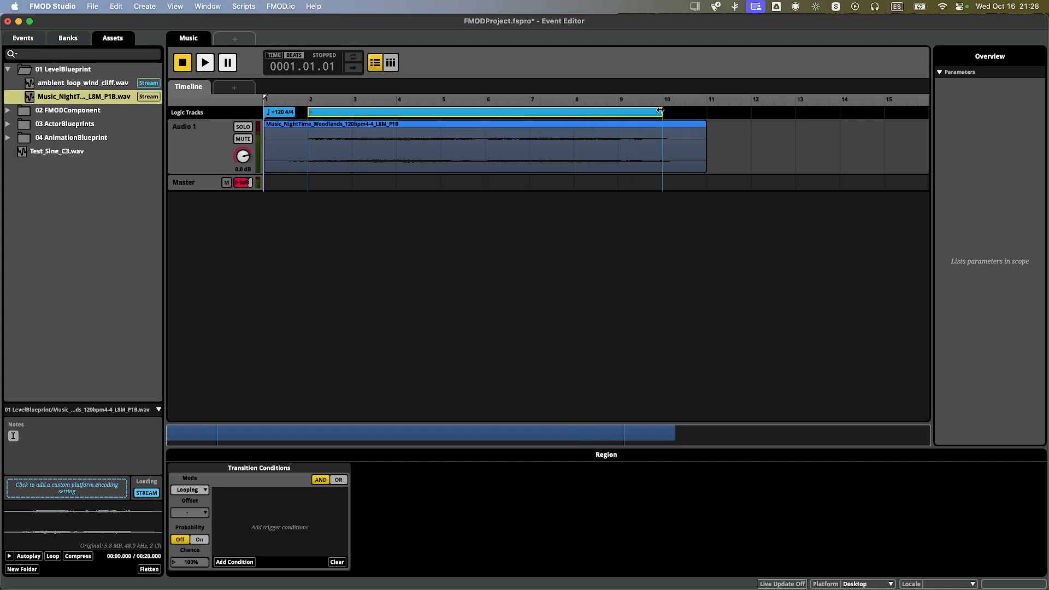
{"action": "left_click", "coordinate": [650, 149]}
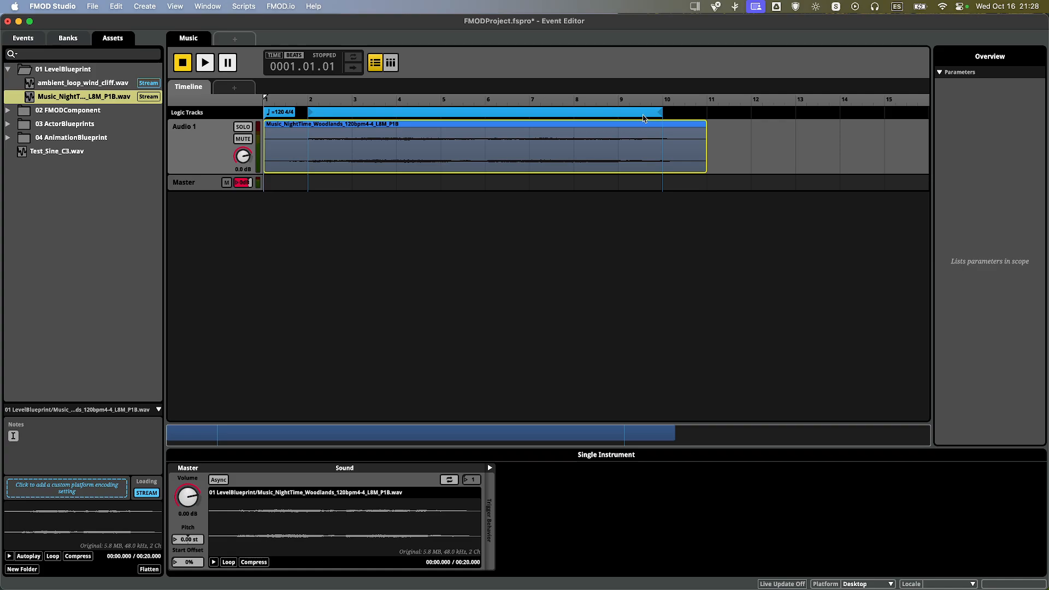
Add a transition timeline to the loop region with a one-bar source-to-destination crossfade on Audio 1.
{"action": "left_click", "coordinate": [641, 114]}
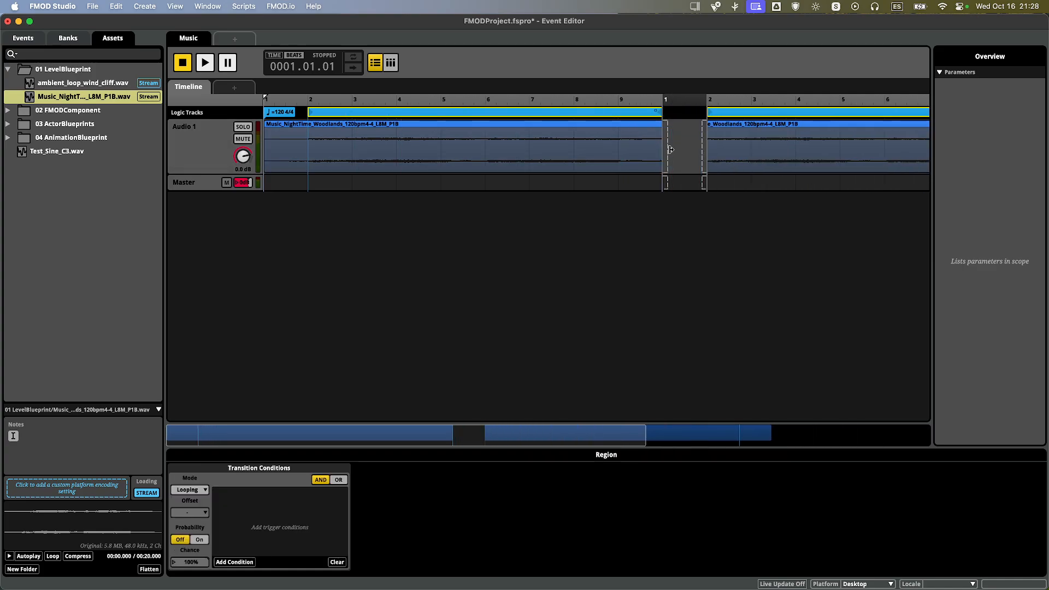
{"action": "left_click", "coordinate": [700, 140]}
{"action": "mouse_move", "coordinate": [700, 139]}
{"action": "left_mouse_down"}
{"action": "mouse_move", "coordinate": [671, 143]}
{"action": "mouse_move", "coordinate": [703, 140]}
{"action": "mouse_move", "coordinate": [700, 155]}
{"action": "mouse_move", "coordinate": [645, 156]}
{"action": "left_mouse_up"}
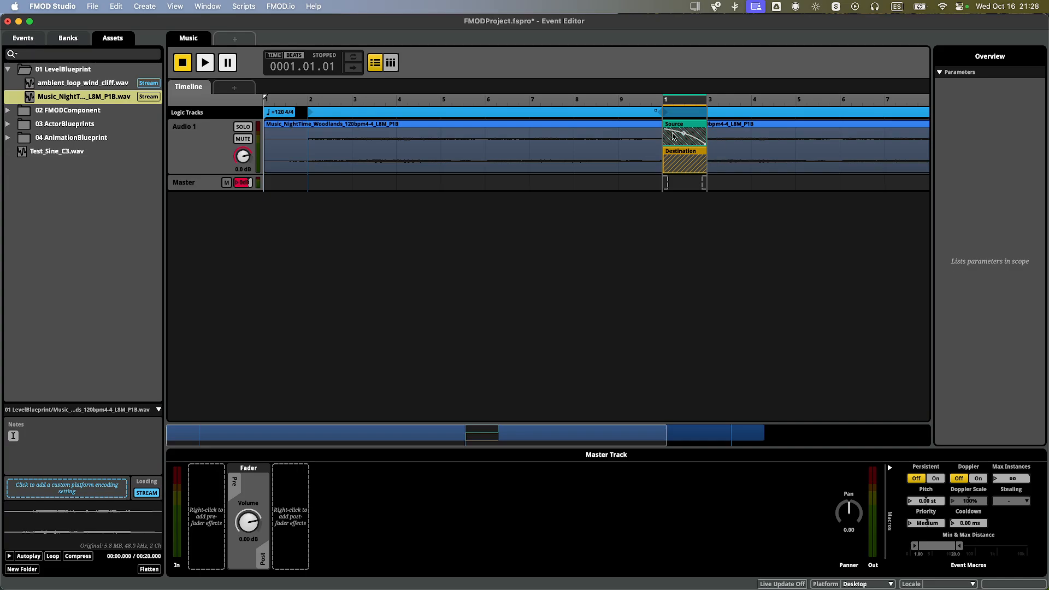
{"action": "left_click", "coordinate": [648, 112]}
Play the Music event from shortly before the loop region's end to audition the loop transition.
{"action": "left_click_drag", "start_coordinate": [637, 99], "coordinate": [652, 99]}
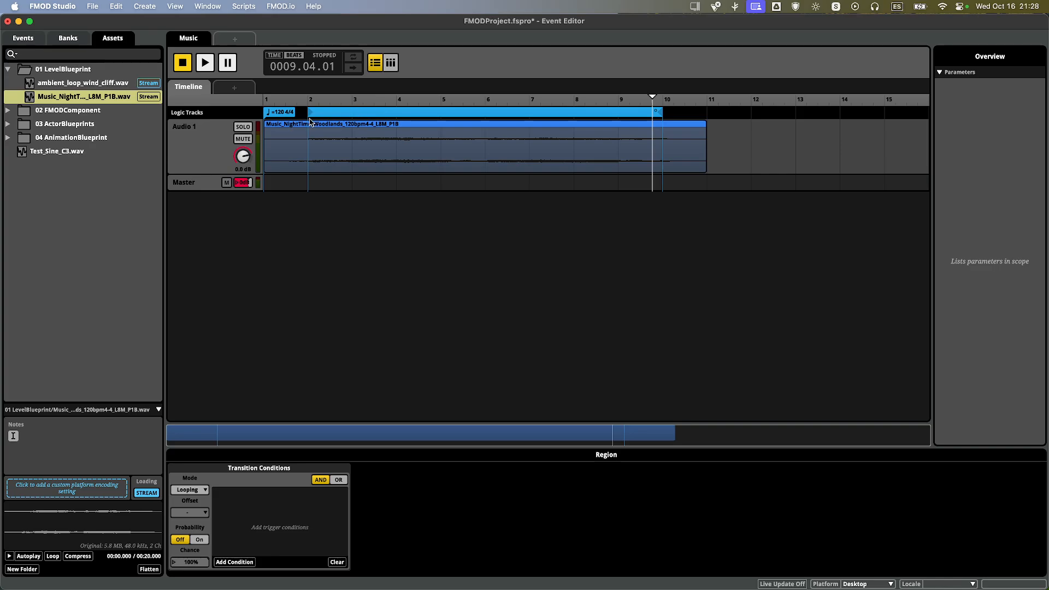
{"action": "left_click", "coordinate": [679, 138]}
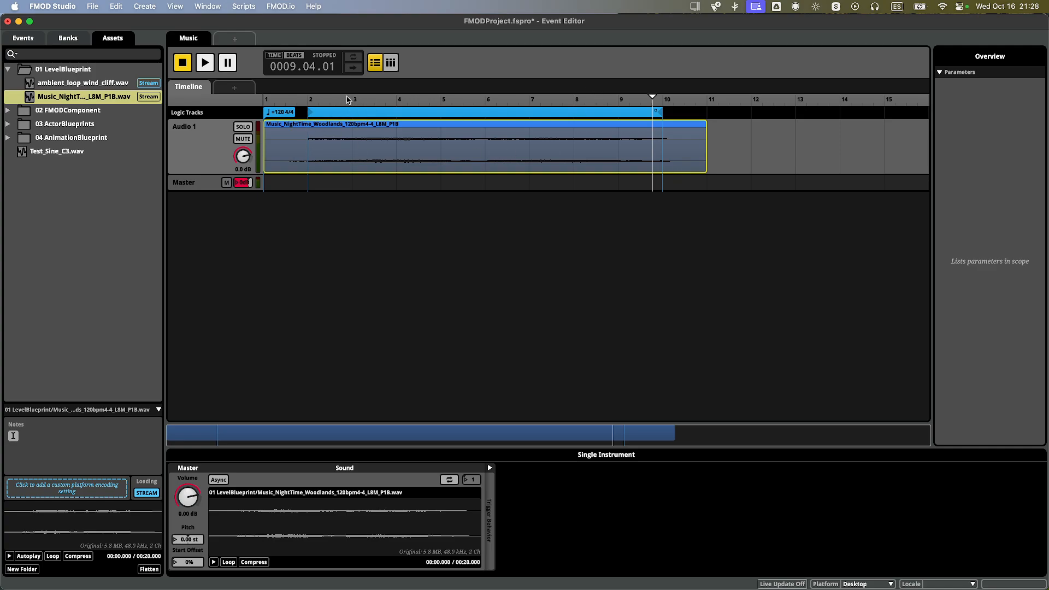
{"action": "left_click", "coordinate": [636, 99]}
{"action": "key", "text": "space"}
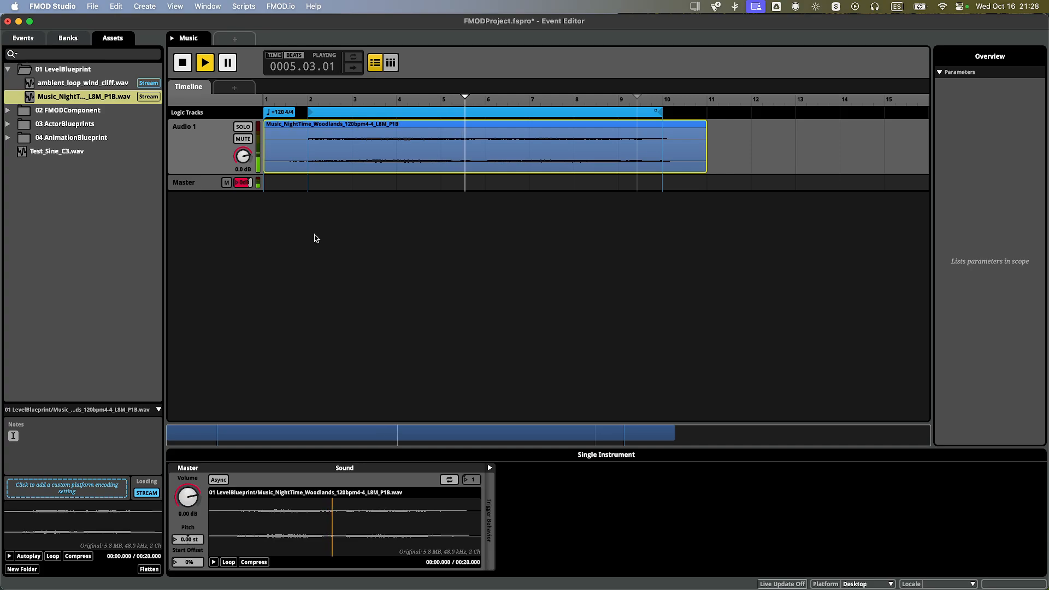
Stop the Music event's playback, return the playhead to bar 1 and select the Audio 1 track.
{"action": "key", "text": "space"}
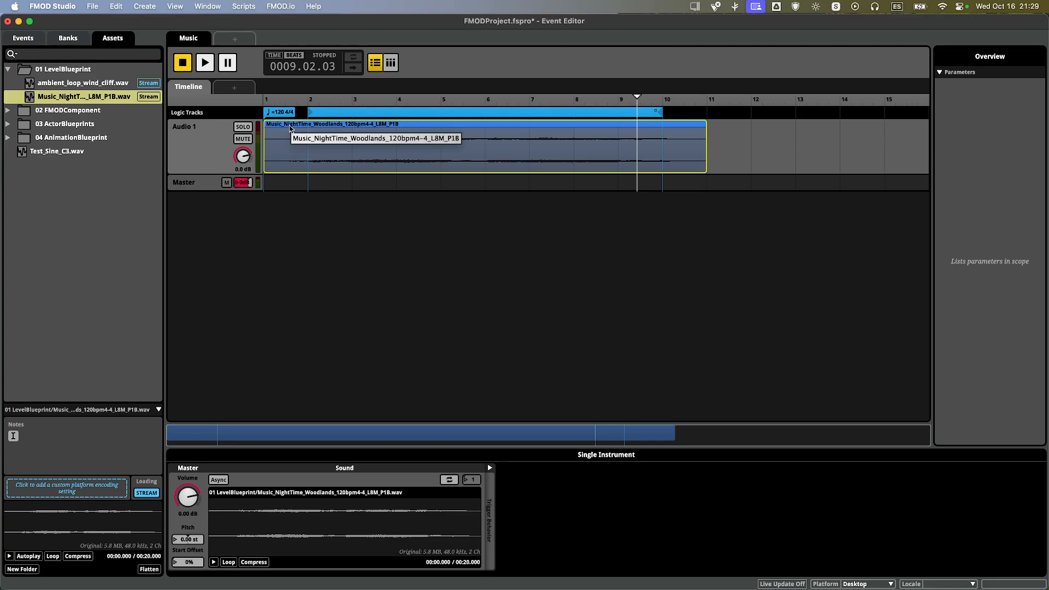
{"action": "left_click", "coordinate": [266, 101]}
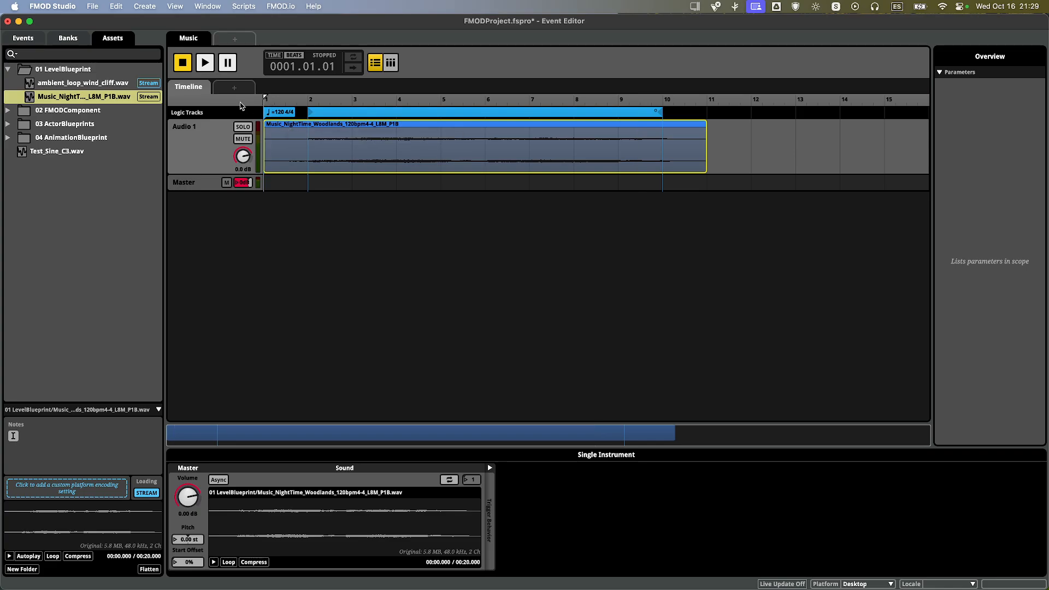
{"action": "left_click", "coordinate": [212, 150]}
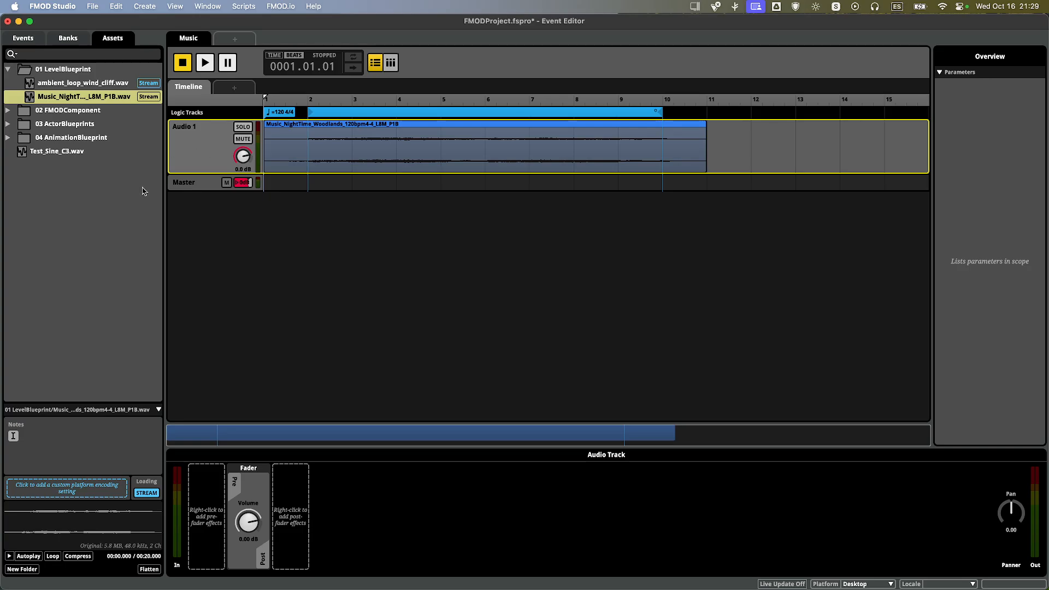
Select the unassigned Ambient and Music events together and assign both to an existing bank.
{"action": "left_click", "coordinate": [28, 37]}
{"action": "left_click", "coordinate": [93, 152]}
{"action": "left_click", "coordinate": [58, 83]}
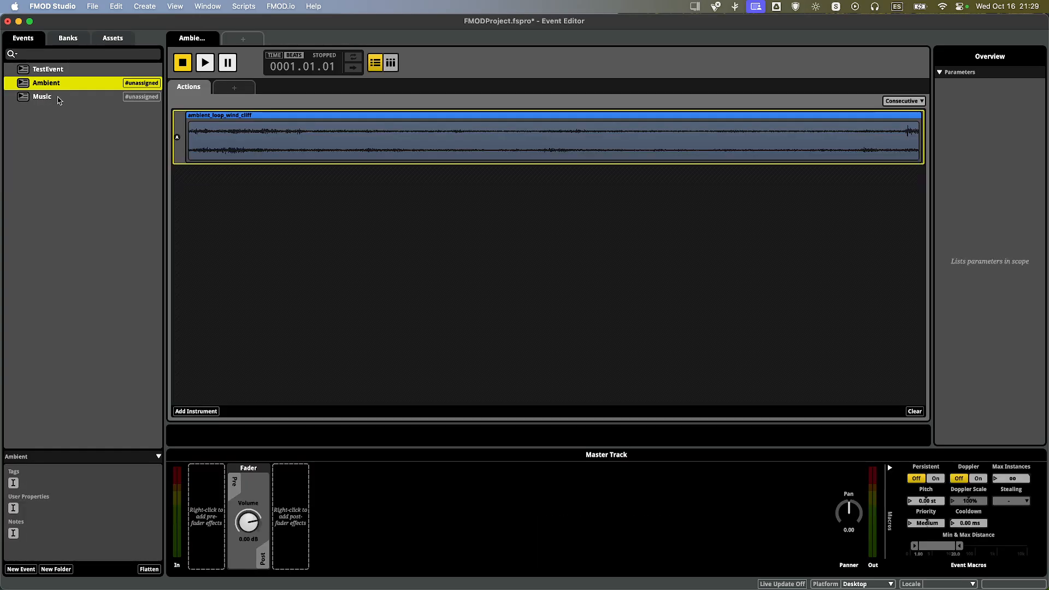
{"action": "left_click", "coordinate": [58, 98]}
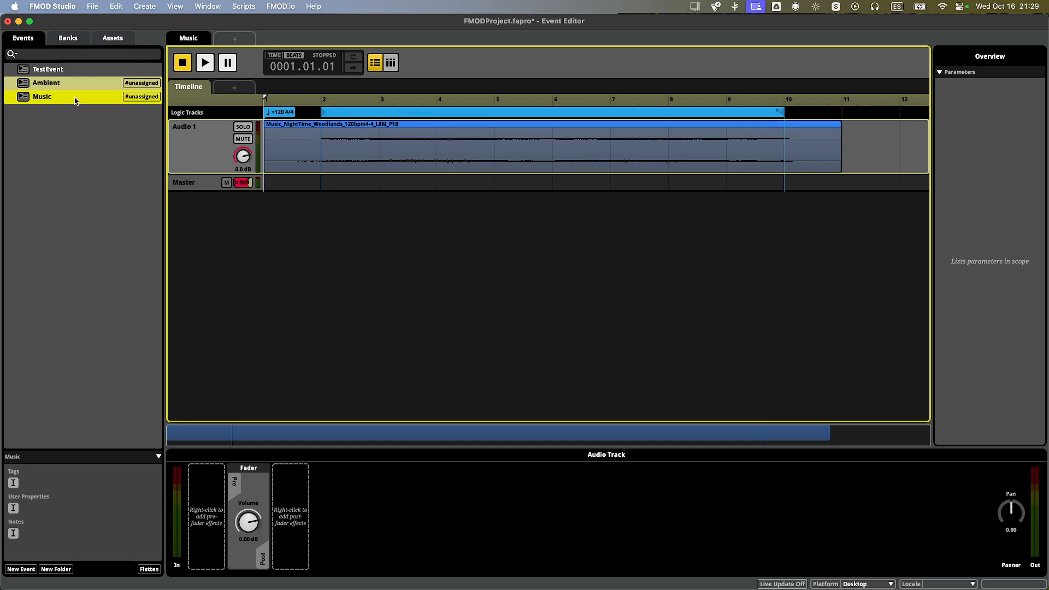
{"action": "right_click", "coordinate": [55, 84]}
{"action": "mouse_move", "coordinate": [110, 130]}
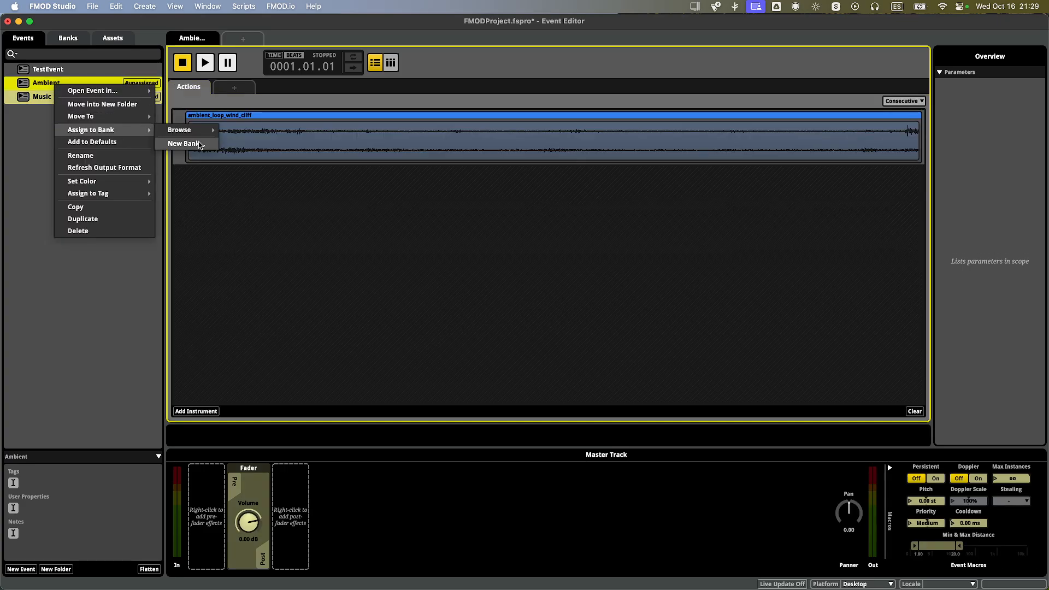
{"action": "mouse_move", "coordinate": [197, 131]}
{"action": "left_click", "coordinate": [257, 154]}
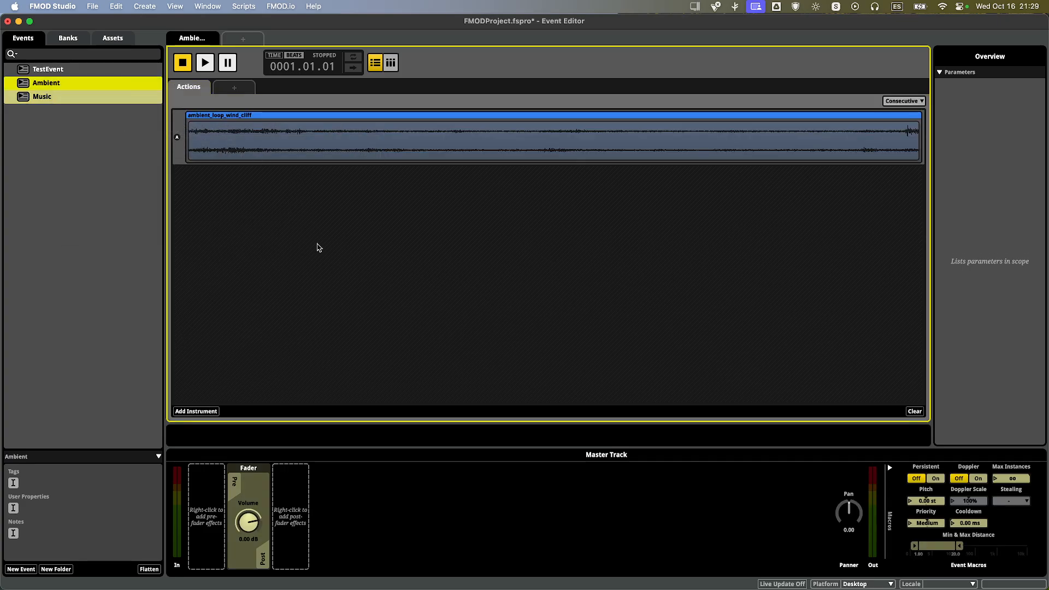
Build the FMOD project's banks for all platforms.
{"action": "left_click", "coordinate": [312, 213]}
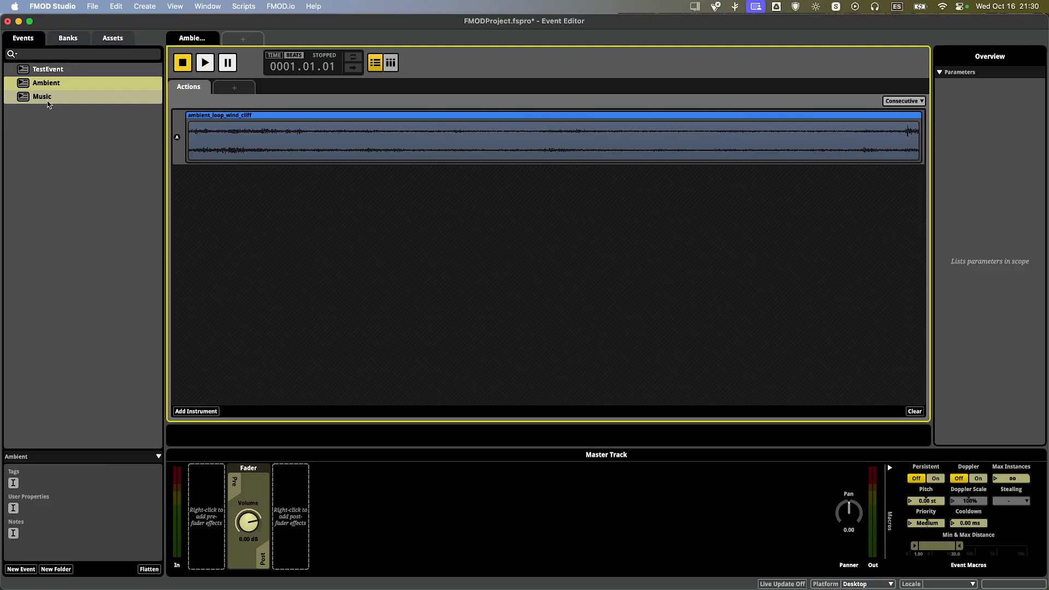
{"action": "left_click", "coordinate": [91, 6]}
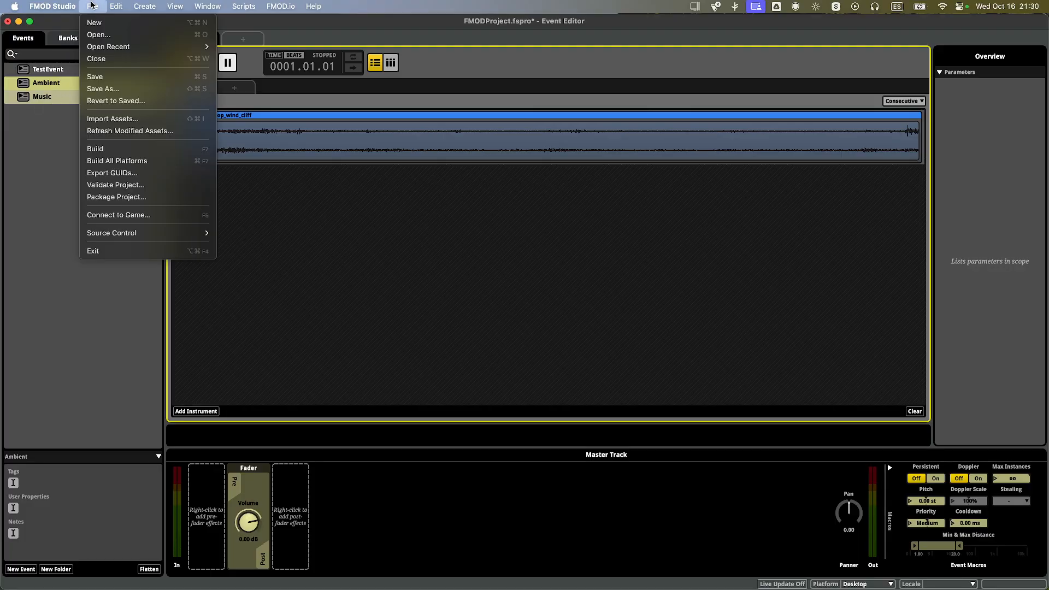
{"action": "left_click", "coordinate": [120, 161]}
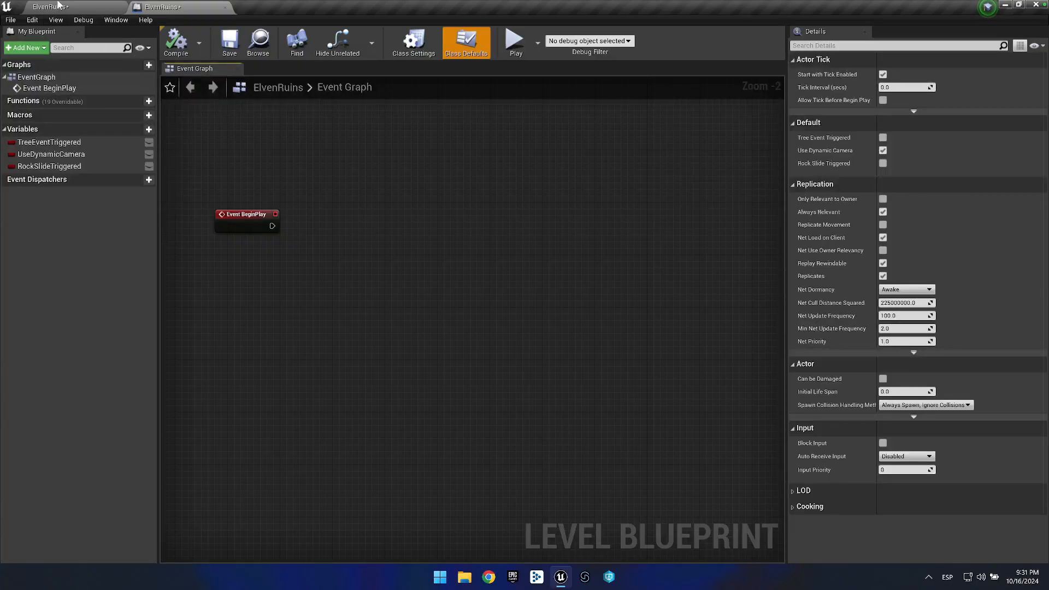
Switch to the ElvenRuins level in Unreal Editor and check the Music and Ambient assets in the FMOD Events folder.
{"action": "left_click", "coordinate": [58, 6]}
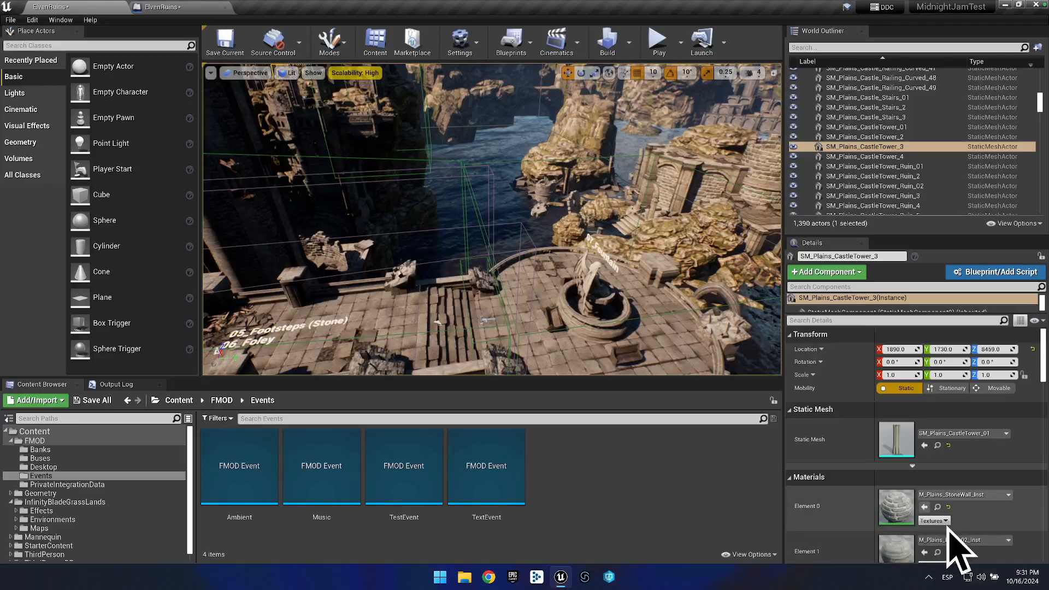
{"action": "left_click", "coordinate": [321, 481]}
{"action": "left_click", "coordinate": [239, 466]}
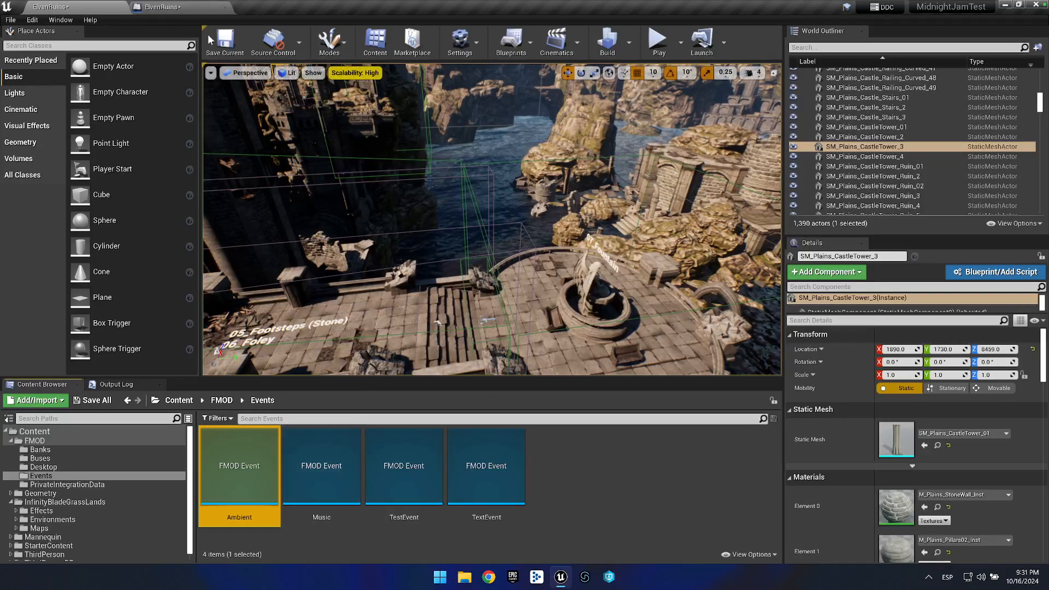
Return to the ElvenRuins Level Blueprint and select the Event BeginPlay node at 1:1 zoom, leaving free graph space beside it.
{"action": "left_click", "coordinate": [180, 6]}
{"action": "scroll", "coordinate": [263, 220], "scroll_direction": "up", "scroll_amount": 1}
{"action": "left_click_drag", "start_coordinate": [318, 225], "coordinate": [374, 210]}
{"action": "left_click_drag", "start_coordinate": [380, 145], "coordinate": [231, 261]}
{"action": "left_click_drag", "start_coordinate": [190, 158], "coordinate": [422, 275]}
{"action": "left_click_drag", "start_coordinate": [430, 210], "coordinate": [366, 211]}
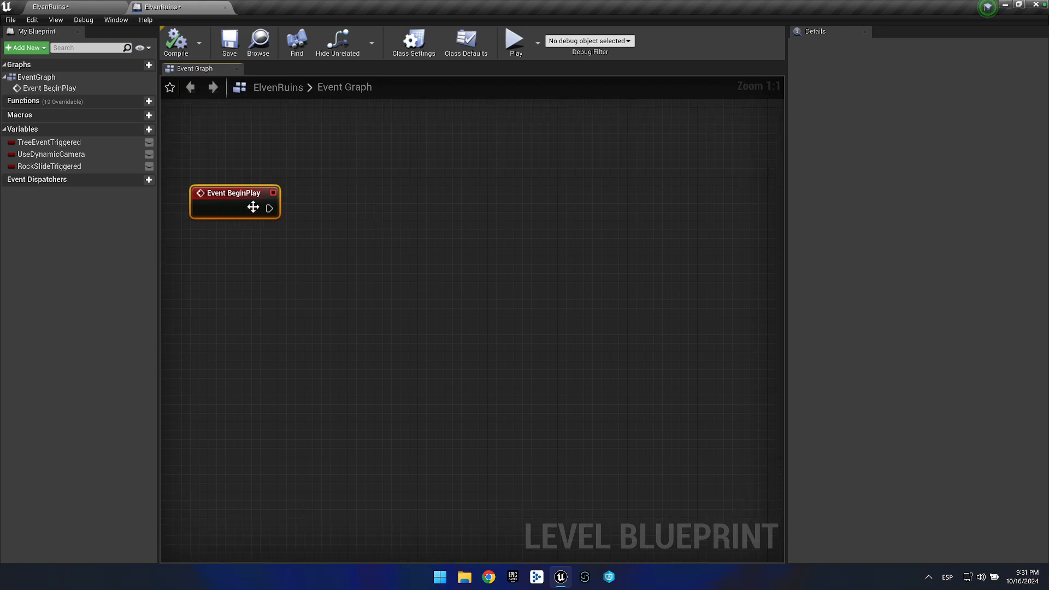
Try a Play Event Attached node on Event BeginPlay's execution output, inspect its Attach to Component input, and delete the node.
{"action": "left_click_drag", "start_coordinate": [269, 208], "coordinate": [356, 208]}
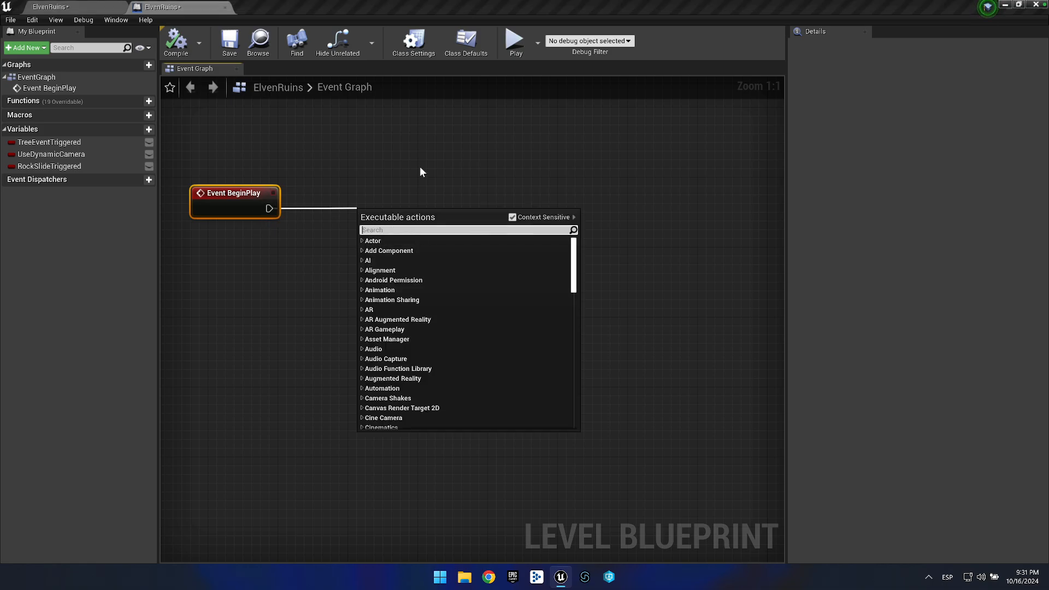
{"action": "type", "text": "play event"}
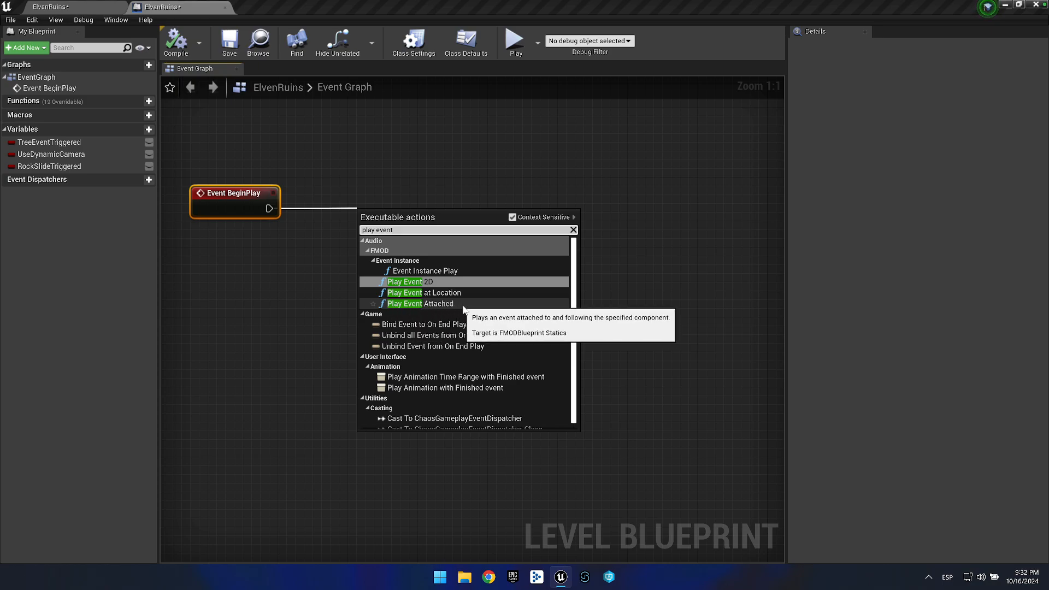
{"action": "left_click", "coordinate": [437, 306]}
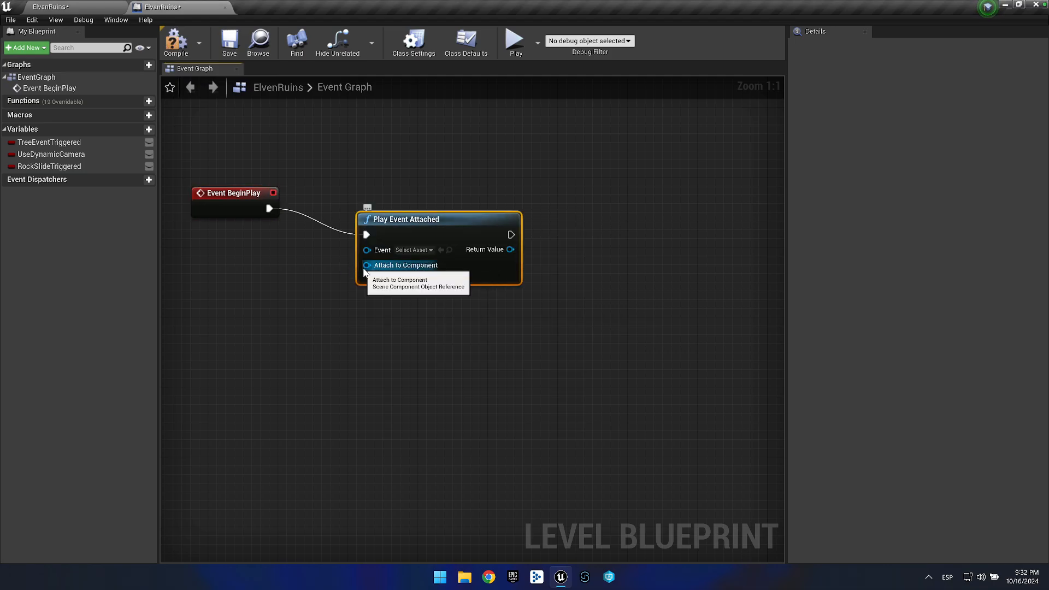
{"action": "left_click_drag", "start_coordinate": [364, 272], "coordinate": [315, 260]}
{"action": "left_click", "coordinate": [341, 175]}
{"action": "left_click_drag", "start_coordinate": [300, 186], "coordinate": [565, 372]}
{"action": "key", "text": "Delete"}
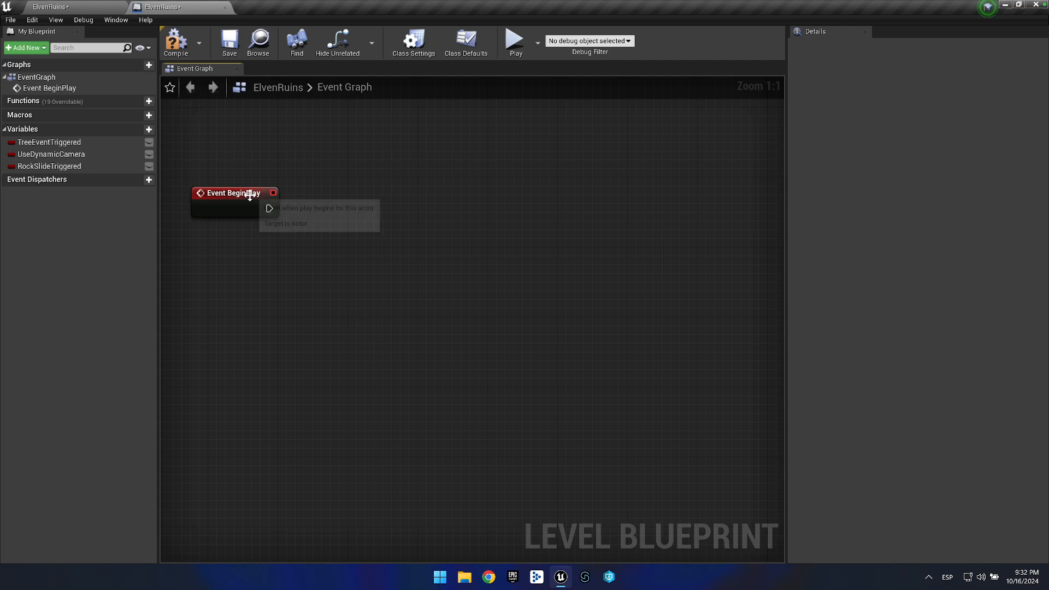
Add a Play Event 2D node fed by Event BeginPlay and line it up level with the event node.
{"action": "left_click_drag", "start_coordinate": [270, 208], "coordinate": [363, 210]}
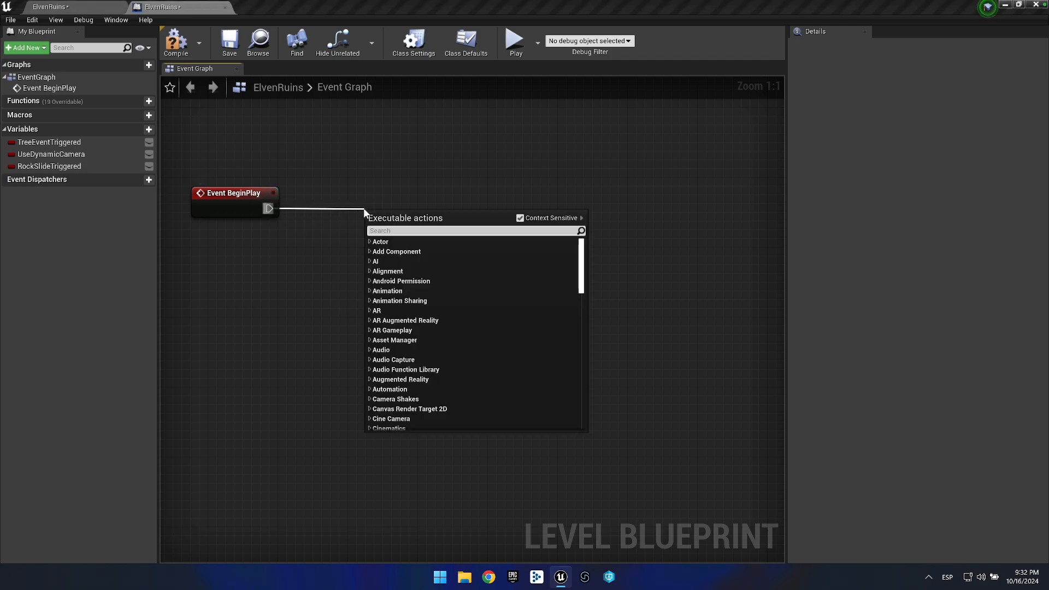
{"action": "type", "text": "play event"}
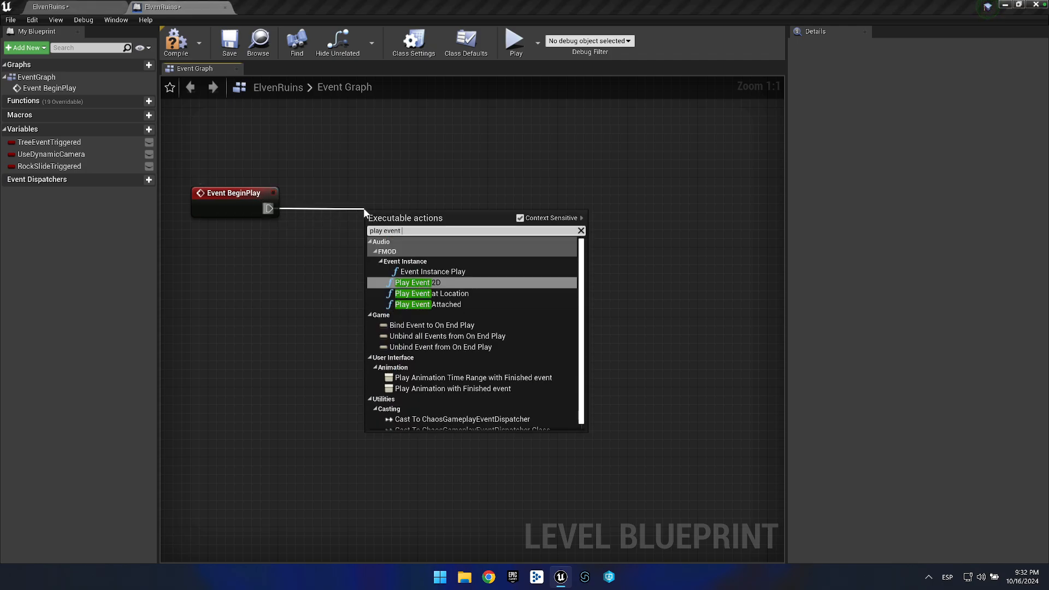
{"action": "key", "text": "Return"}
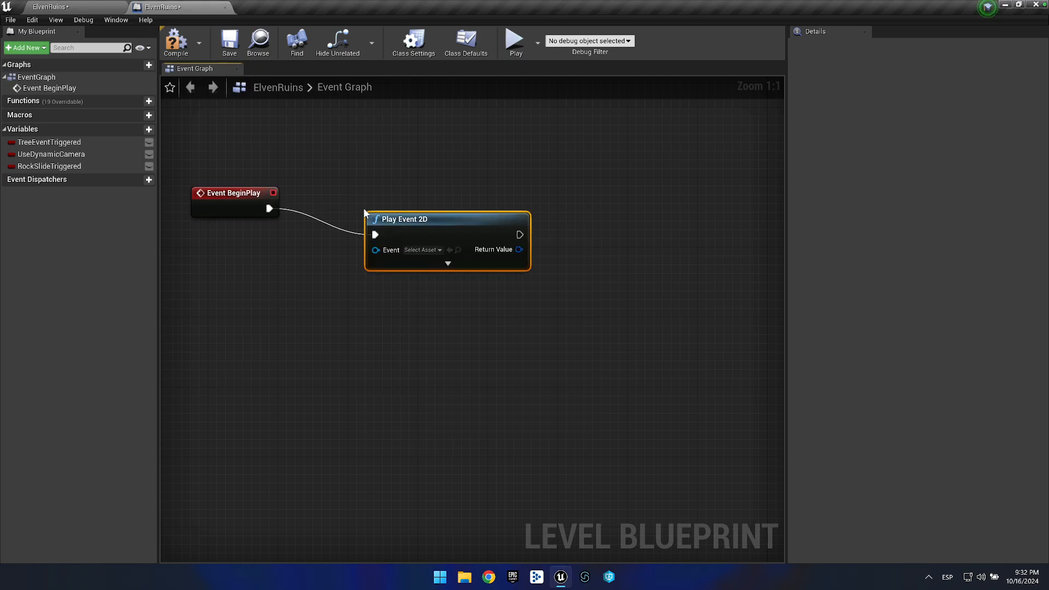
{"action": "left_click_drag", "start_coordinate": [415, 219], "coordinate": [510, 194]}
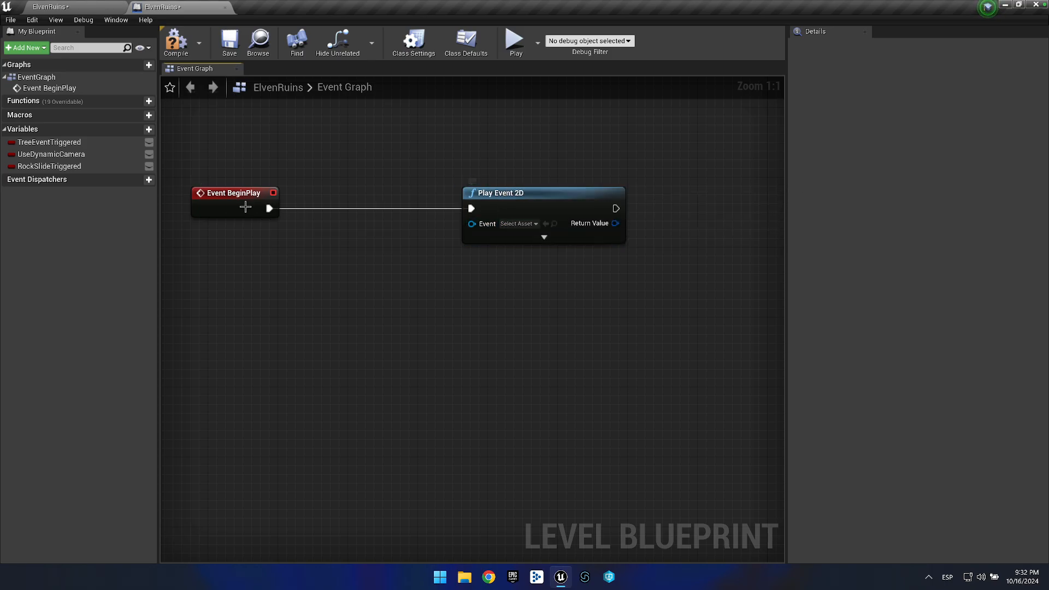
Add a second Play Event 2D node from Event BeginPlay and align it directly beneath the first one.
{"action": "left_click_drag", "start_coordinate": [269, 208], "coordinate": [487, 315]}
{"action": "type", "text": "play event"}
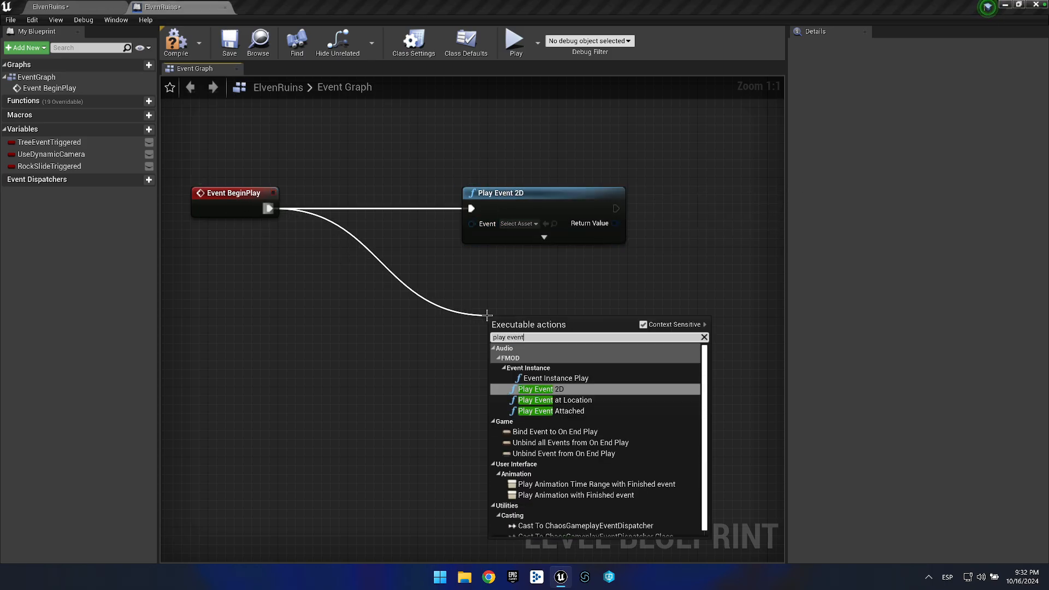
{"action": "key", "text": "Return"}
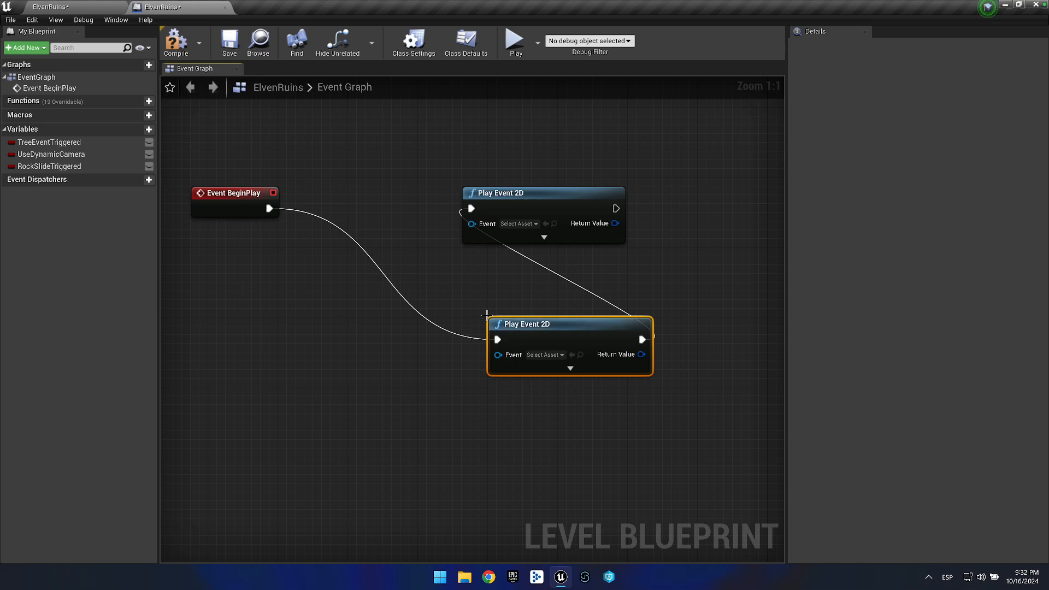
{"action": "left_click", "coordinate": [507, 197]}
{"action": "left_click", "coordinate": [546, 323]}
{"action": "left_click", "coordinate": [522, 203]}
{"action": "left_click_drag", "start_coordinate": [546, 324], "coordinate": [519, 289]}
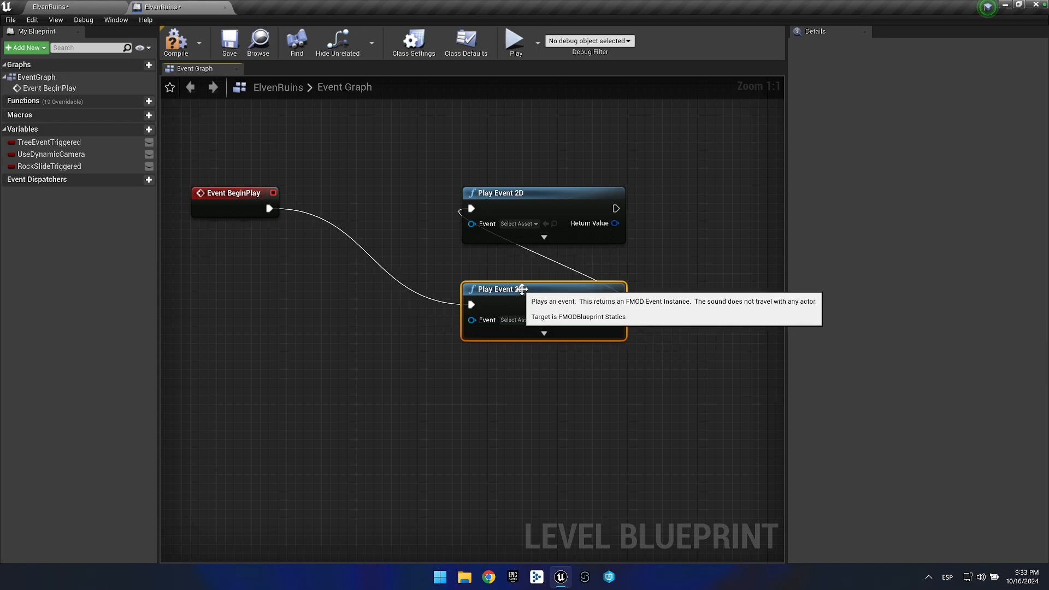
{"action": "left_click", "coordinate": [521, 247]}
Break the execution links of both Play Event 2D nodes and add a Sequence node after Event BeginPlay, straightening its connection.
{"action": "left_click", "coordinate": [470, 208], "text": "alt"}
{"action": "left_click", "coordinate": [477, 307], "text": "alt"}
{"action": "left_click_drag", "start_coordinate": [269, 208], "coordinate": [316, 207]}
{"action": "type", "text": "sequence"}
{"action": "key", "text": "Return"}
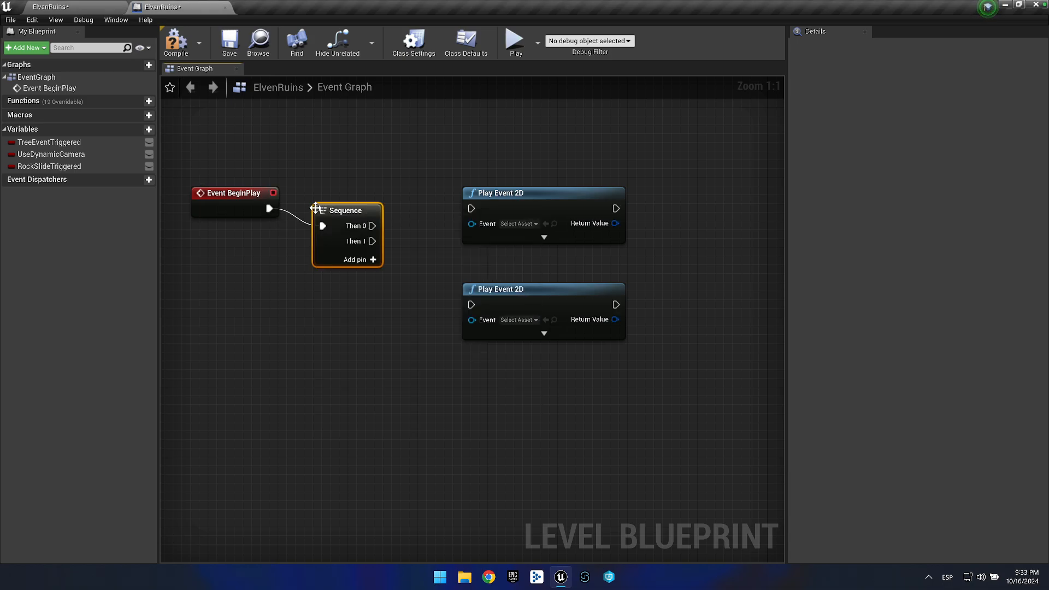
{"action": "key", "text": "q"}
{"action": "left_click", "coordinate": [359, 163]}
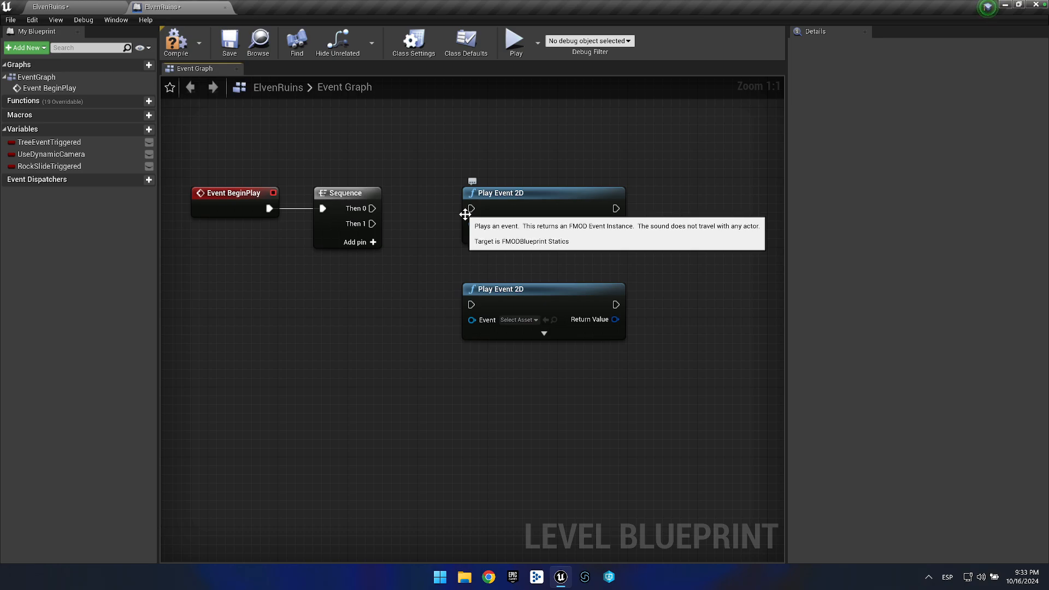
Connect the Sequence's Then 0 output to the upper Play Event 2D node and Then 1 to the lower one.
{"action": "left_click_drag", "start_coordinate": [372, 208], "coordinate": [471, 208]}
{"action": "left_click", "coordinate": [506, 195]}
{"action": "left_click_drag", "start_coordinate": [372, 223], "coordinate": [512, 275]}
{"action": "left_click", "coordinate": [436, 308]}
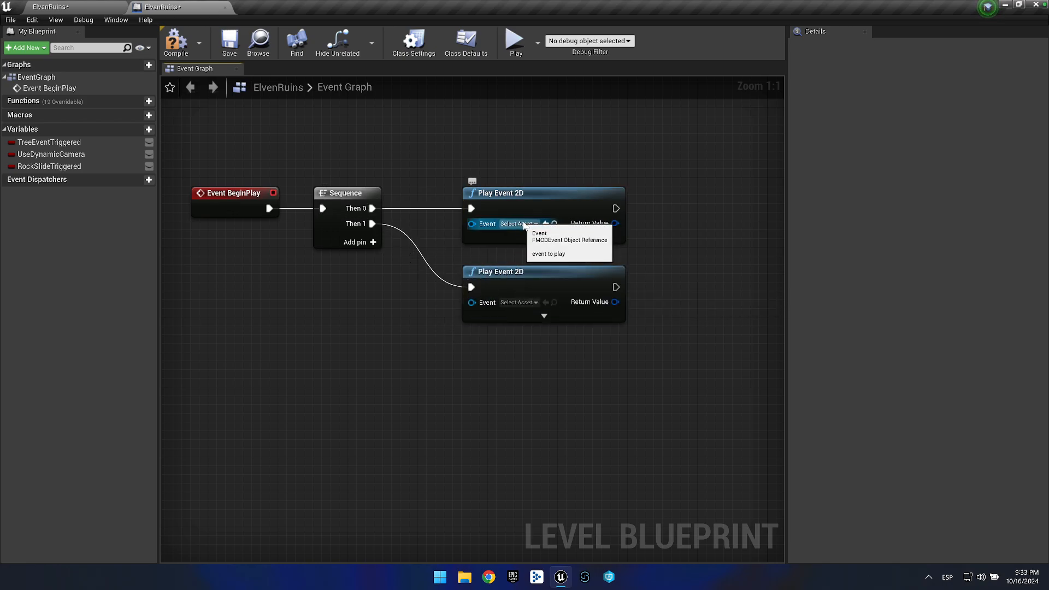
Assign the Ambient FMOD event to the upper Play Event 2D node.
{"action": "left_click", "coordinate": [518, 193]}
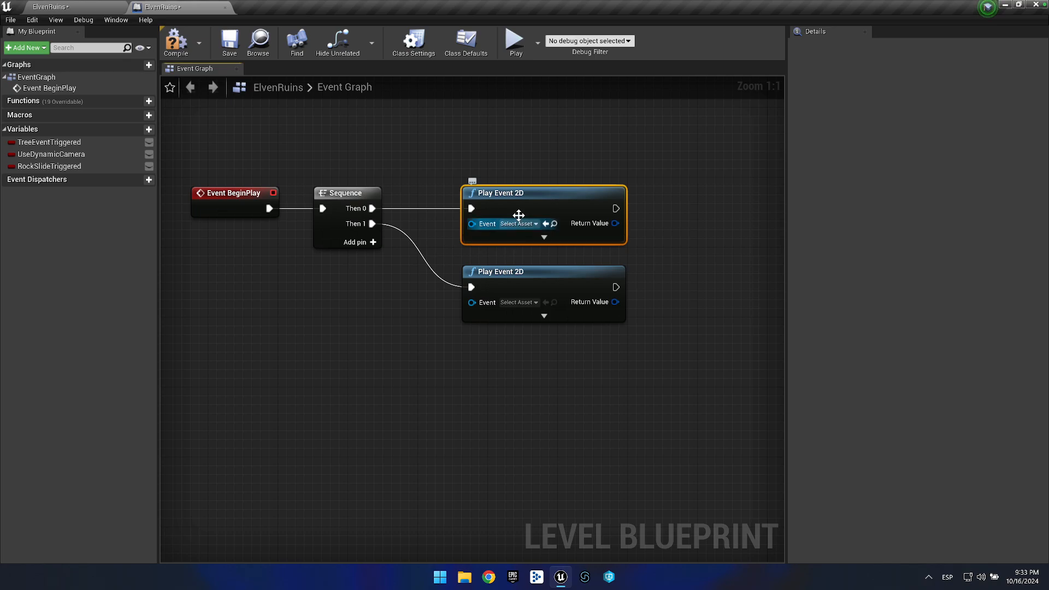
{"action": "left_click_drag", "start_coordinate": [465, 224], "coordinate": [426, 231]}
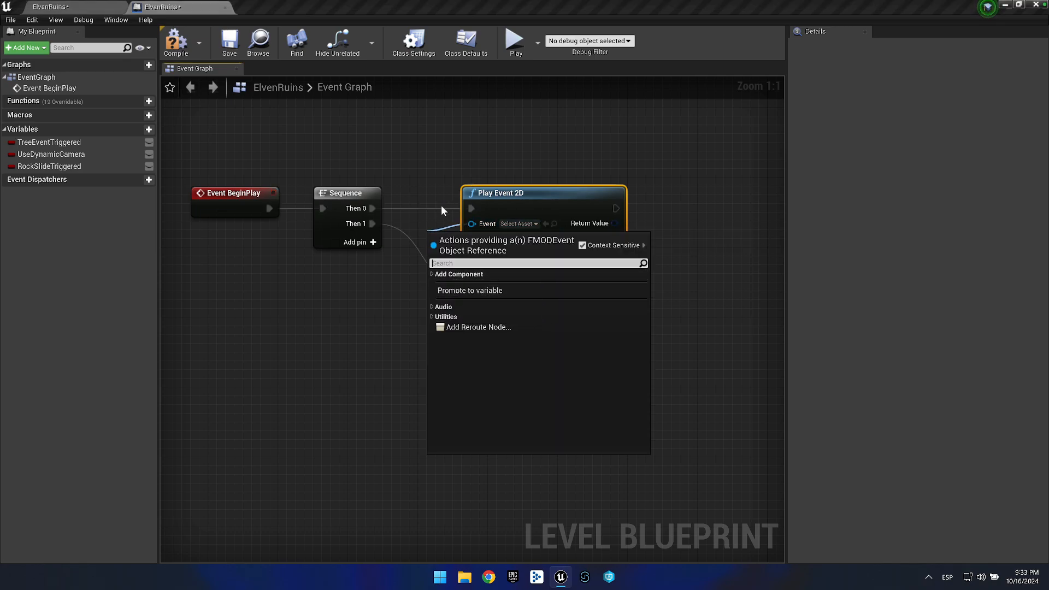
{"action": "left_click", "coordinate": [528, 166]}
{"action": "left_click", "coordinate": [518, 223]}
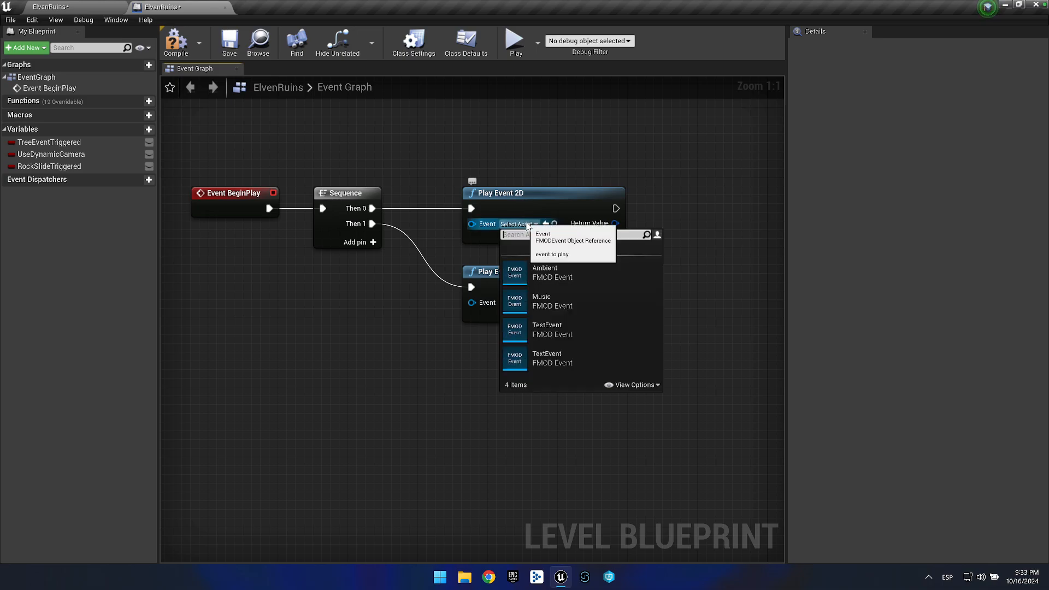
{"action": "left_click", "coordinate": [551, 270]}
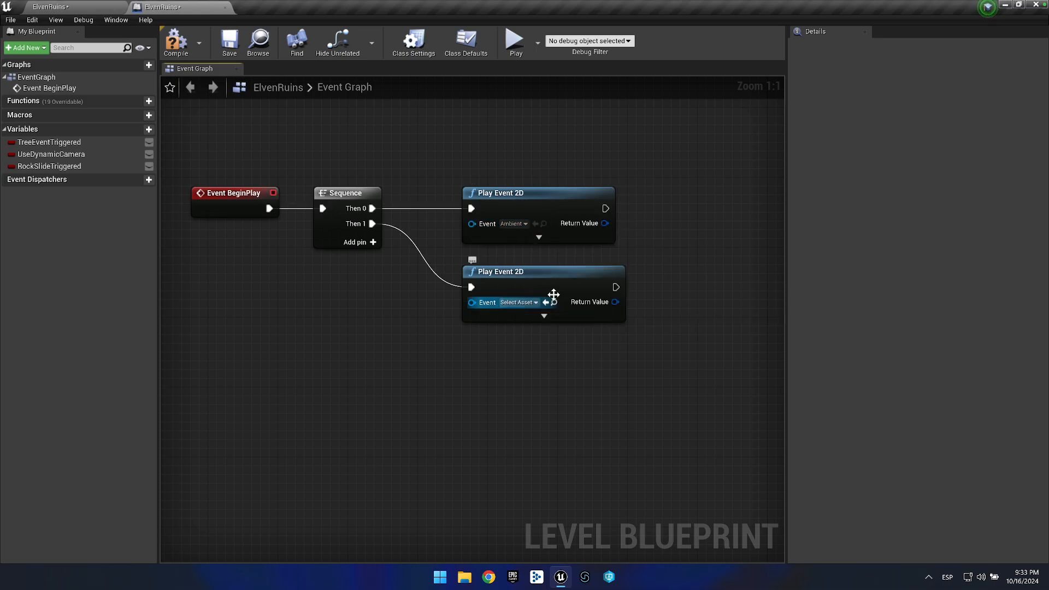
Assign the Music FMOD event to the lower Play Event 2D node.
{"action": "left_click", "coordinate": [545, 303]}
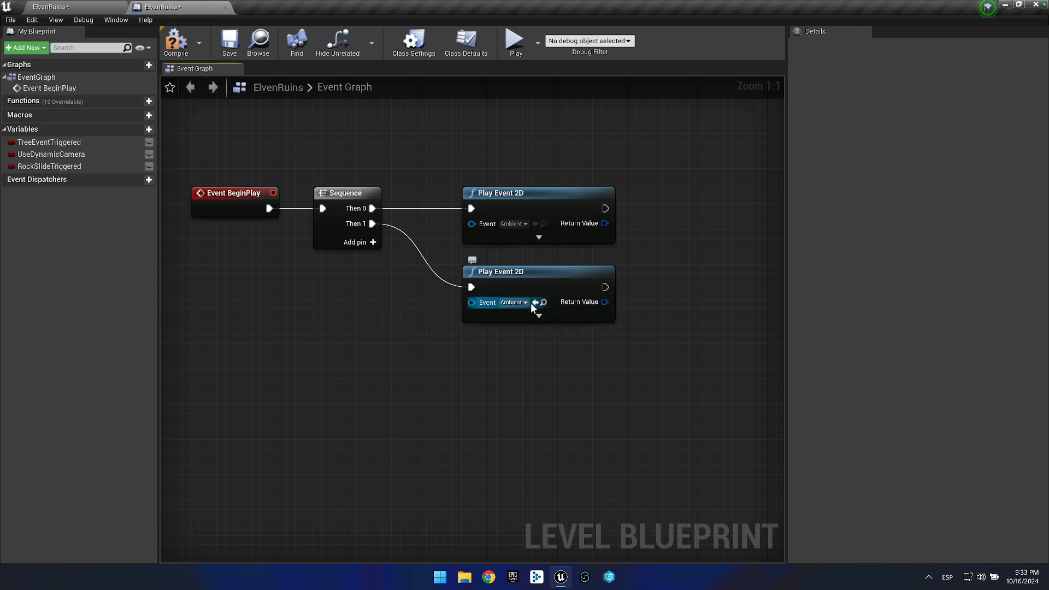
{"action": "left_click", "coordinate": [526, 303]}
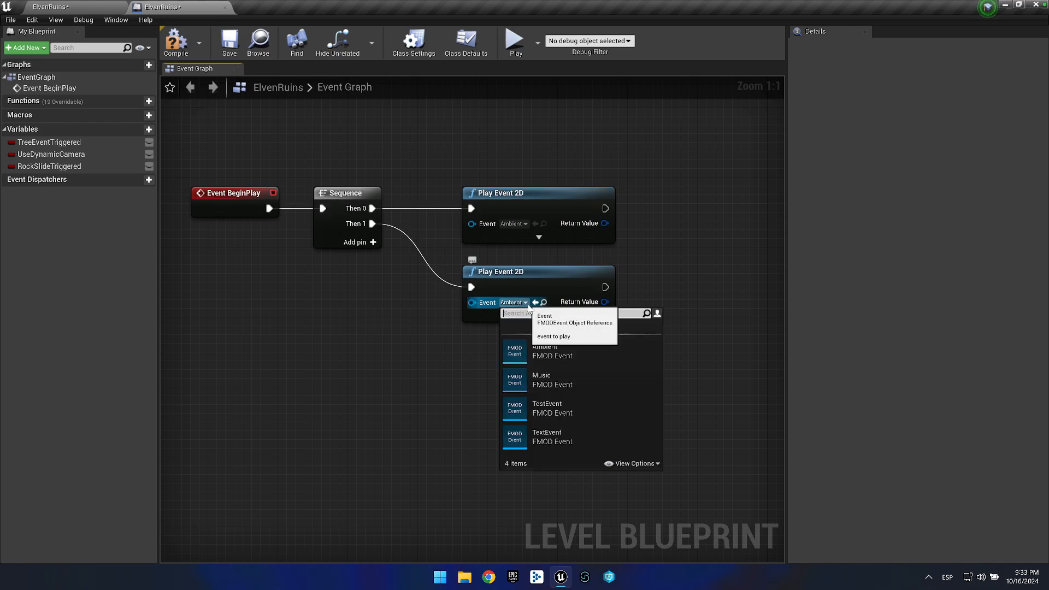
{"action": "left_click", "coordinate": [556, 388]}
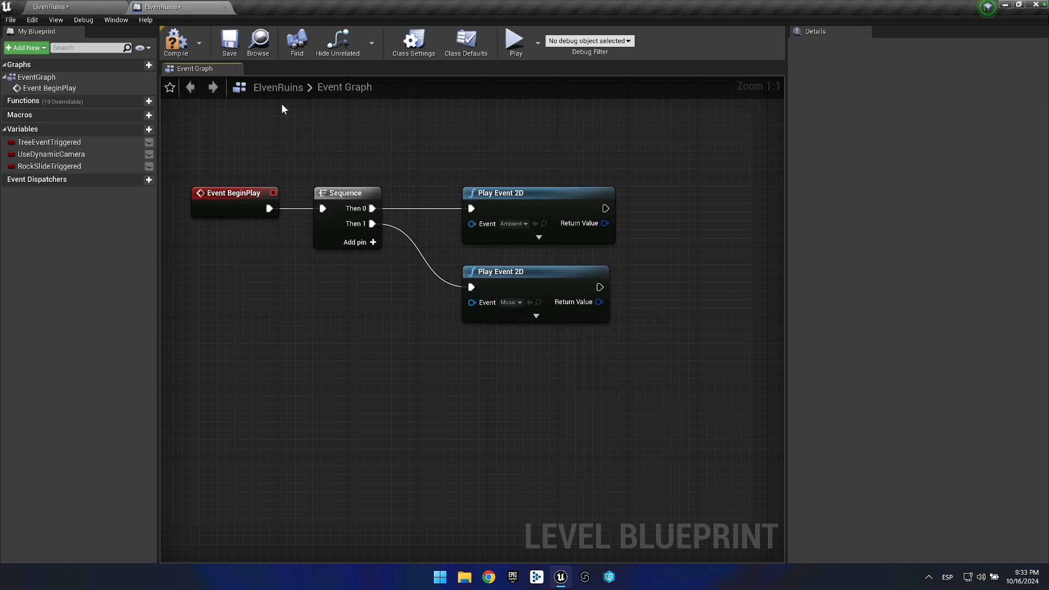
Compile and save the level blueprint, and return to the ElvenRuins level editor.
{"action": "left_click", "coordinate": [175, 43]}
{"action": "left_click", "coordinate": [226, 55]}
{"action": "left_click", "coordinate": [85, 7]}
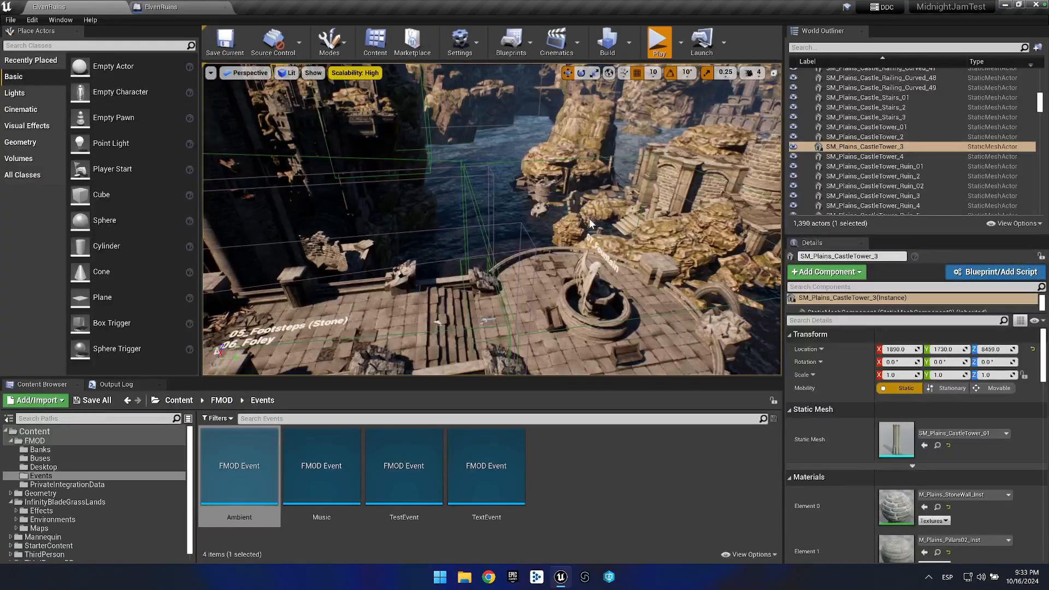
Play the level in the editor, walk the character around to check the ambient and music playback, and stop the session.
{"action": "key", "text": "alt+p"}
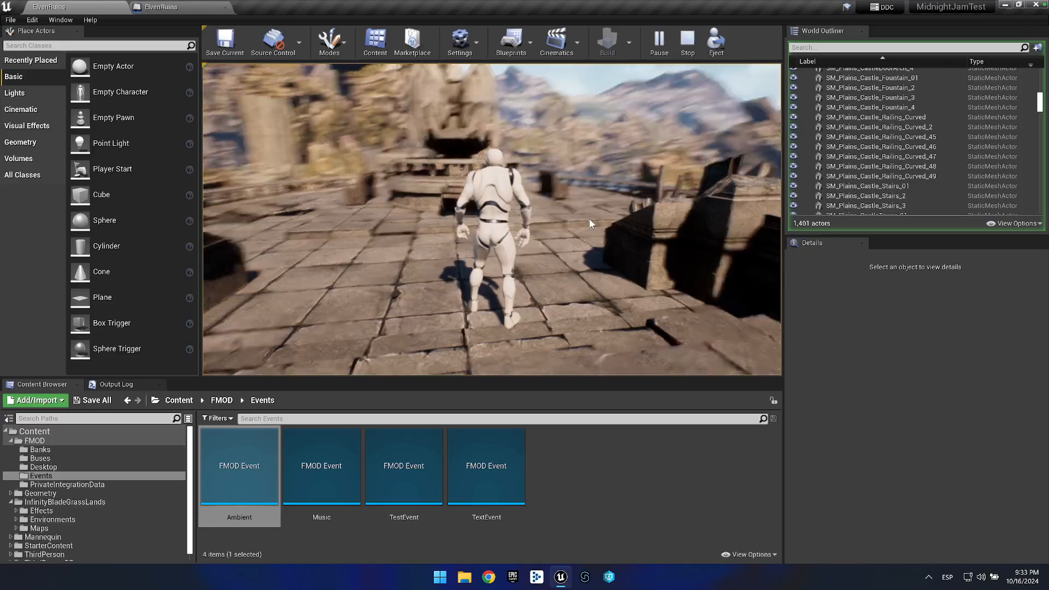
{"action": "key", "text": "w"}
{"action": "key", "text": "a"}
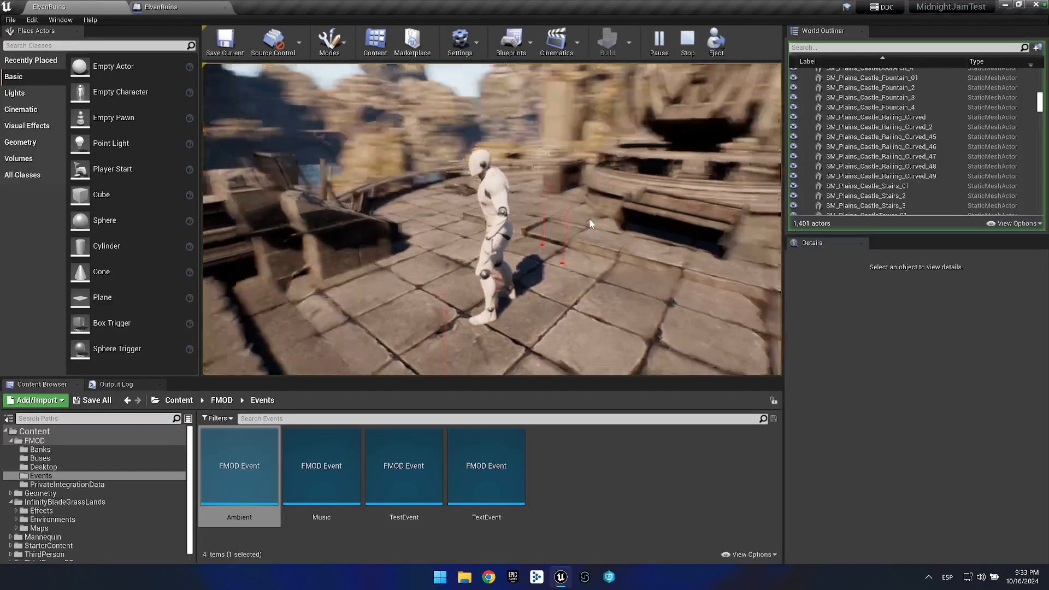
{"action": "key", "text": "w"}
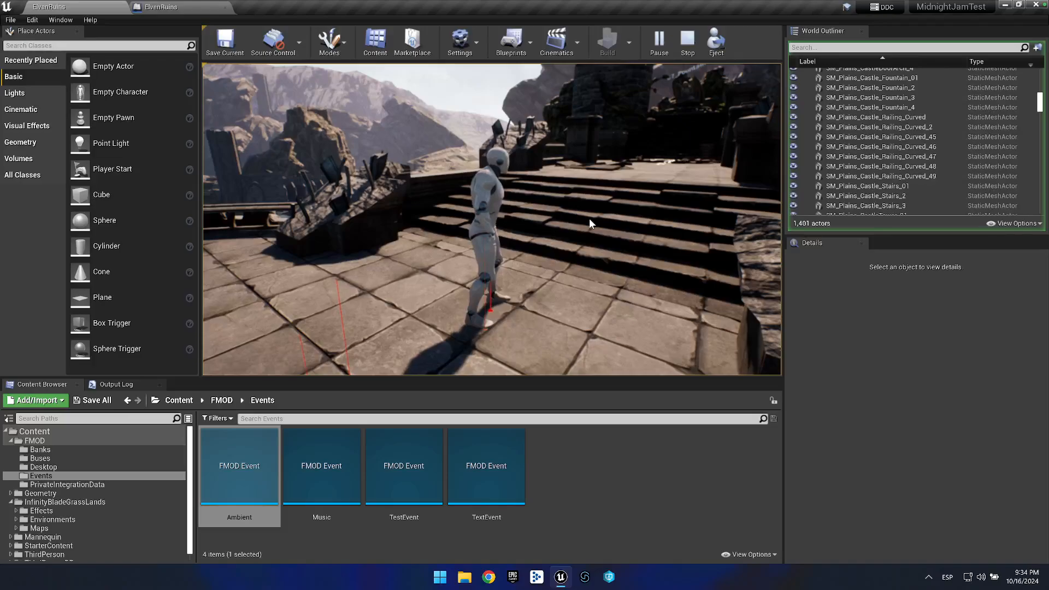
{"action": "key", "text": "Escape"}
Inspect the 07_Fountain area of the level from above.
{"action": "key", "text": "w"}
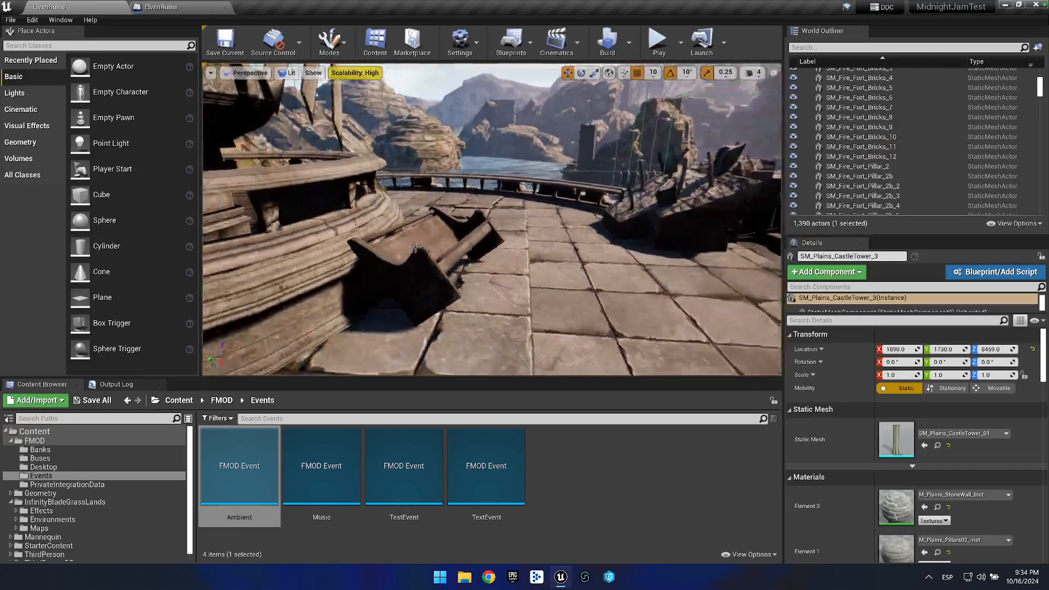
{"action": "key", "text": "s"}
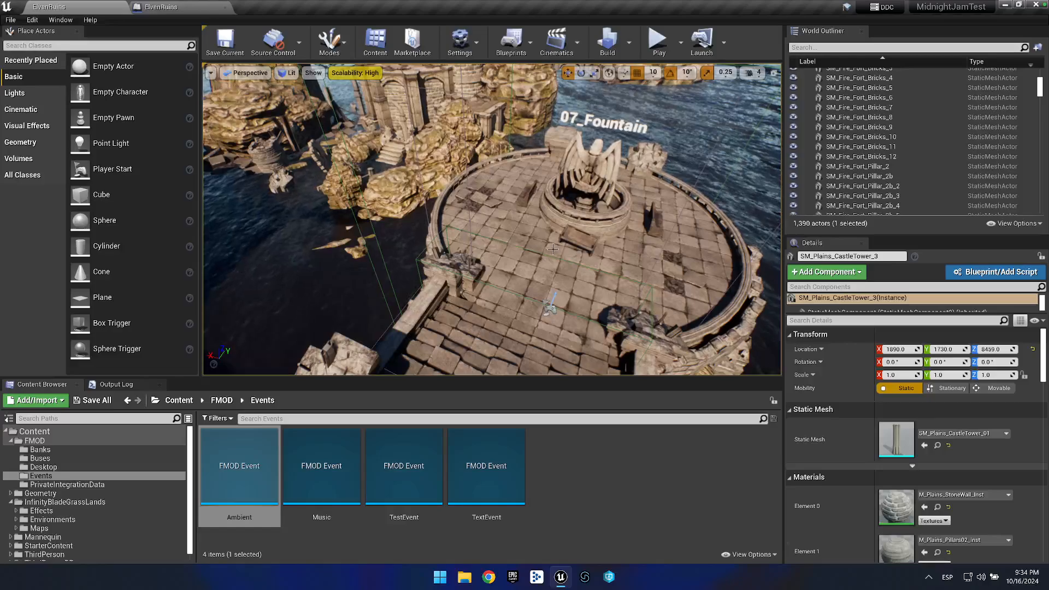
{"action": "key", "text": "d"}
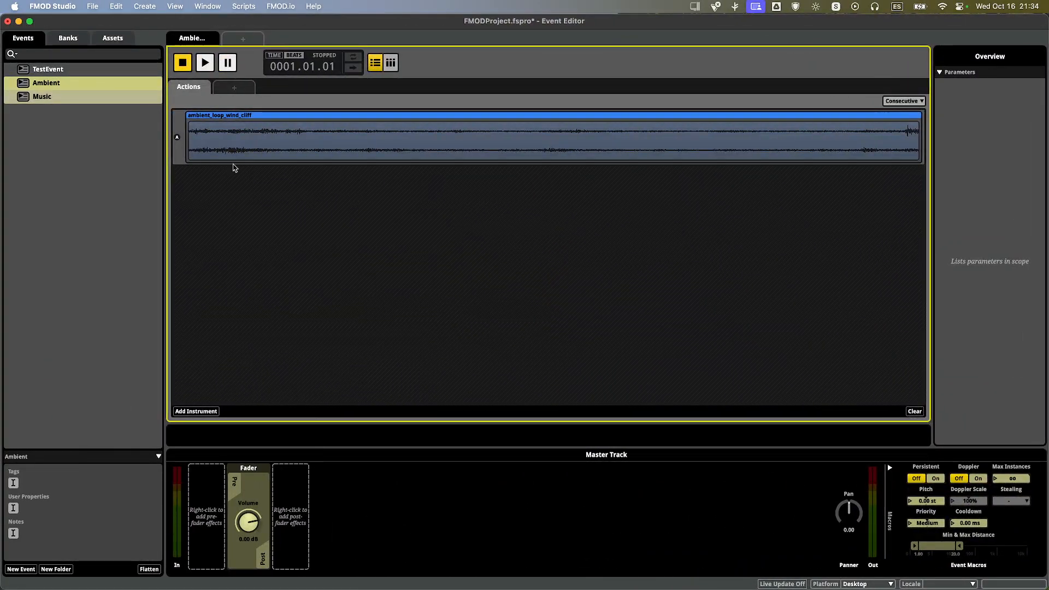
Browse the FMOD project's audio assets, collapsing the 01 LevelBlueprint folder and expanding 02 FMODComponent.
{"action": "left_click", "coordinate": [117, 40]}
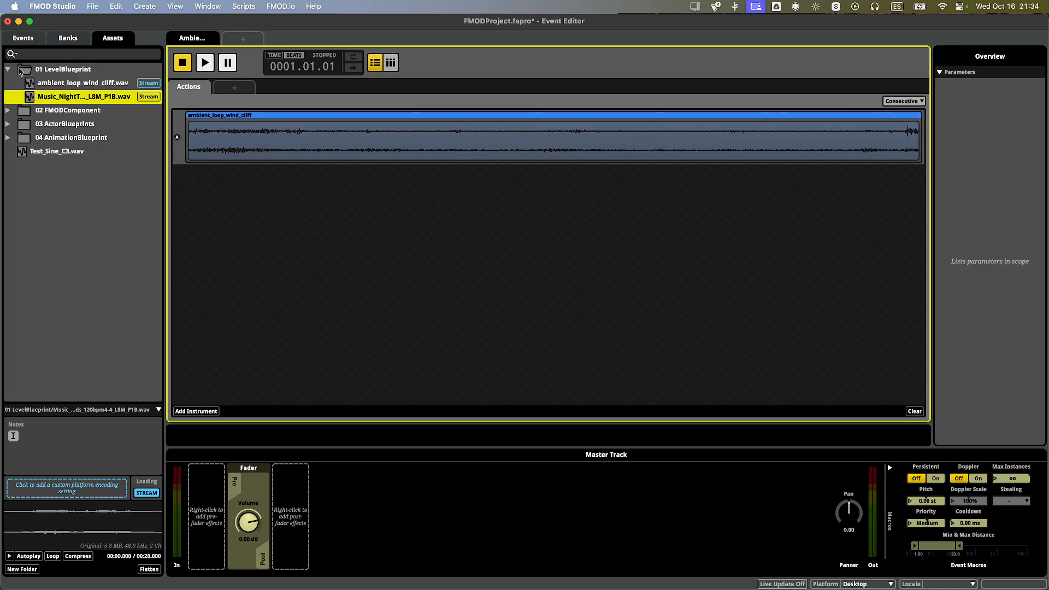
{"action": "left_click", "coordinate": [11, 70]}
{"action": "left_click", "coordinate": [12, 69]}
{"action": "left_click", "coordinate": [7, 70]}
{"action": "left_click", "coordinate": [7, 85]}
{"action": "left_click", "coordinate": [98, 85]}
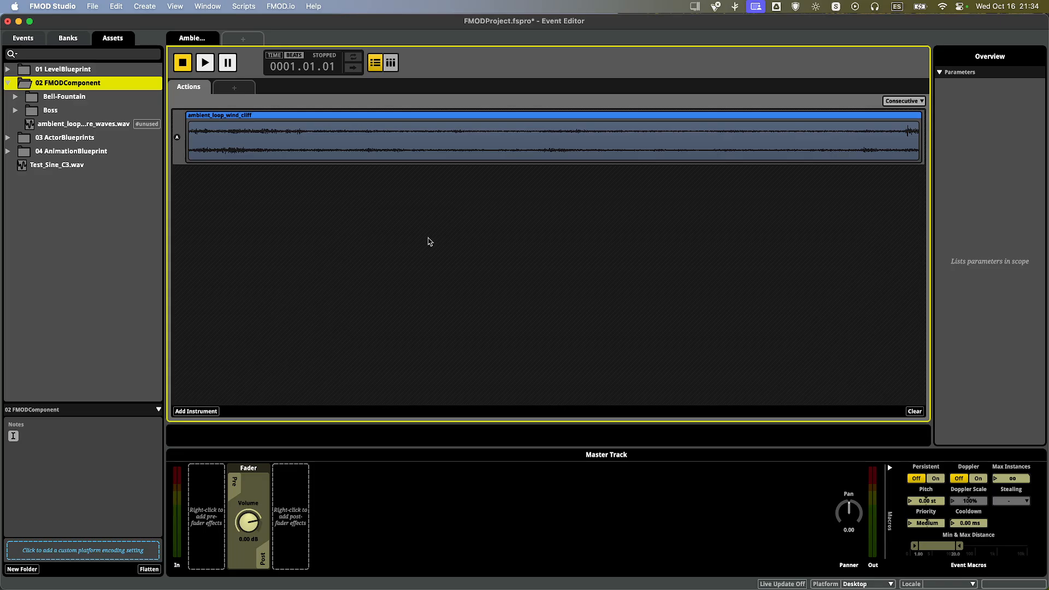
{"action": "left_click", "coordinate": [70, 223]}
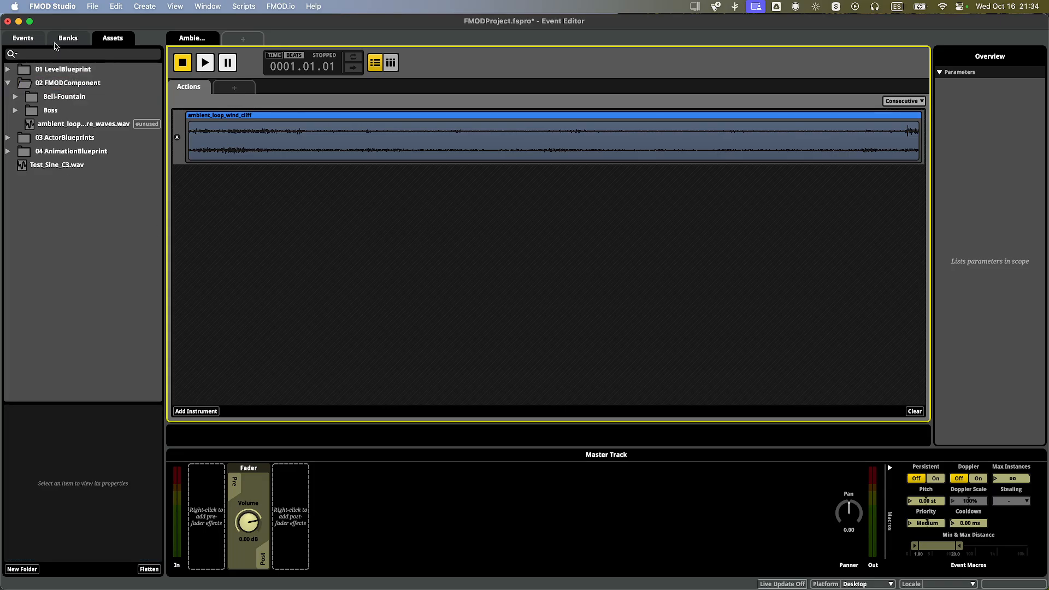
Examine the Bell-Fountain audio loops and the sea shore waves loop in 02 FMODComponent, and return to the events list.
{"action": "left_click", "coordinate": [23, 38]}
{"action": "left_click", "coordinate": [113, 38]}
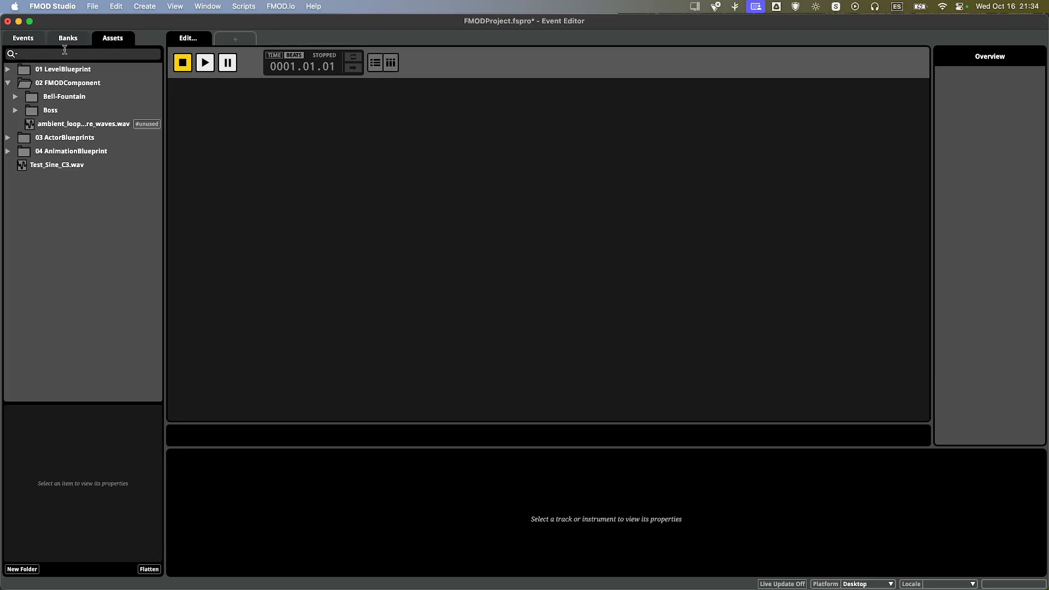
{"action": "left_click", "coordinate": [54, 85]}
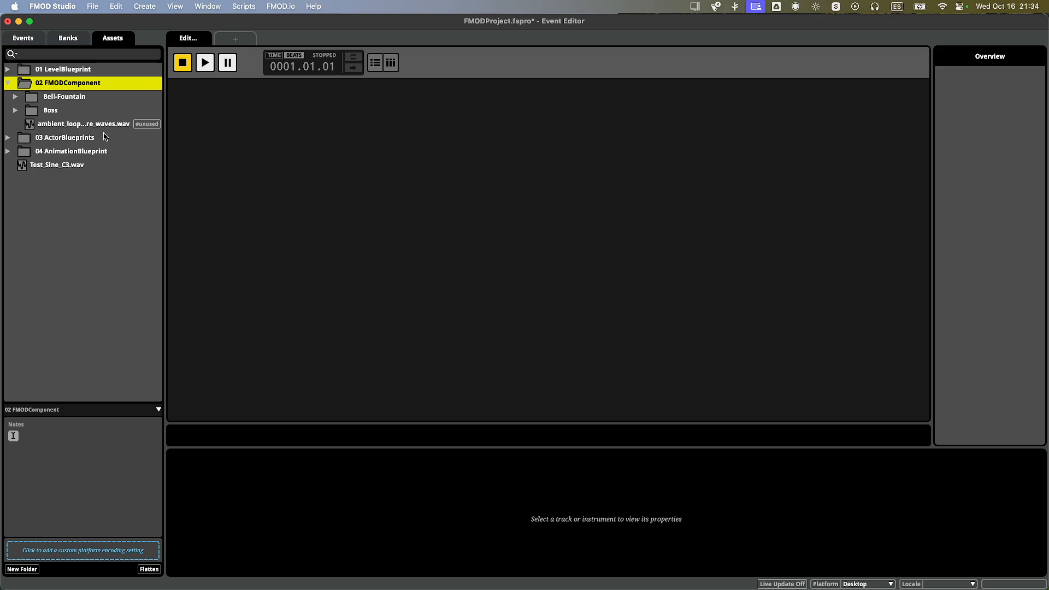
{"action": "left_click", "coordinate": [16, 97]}
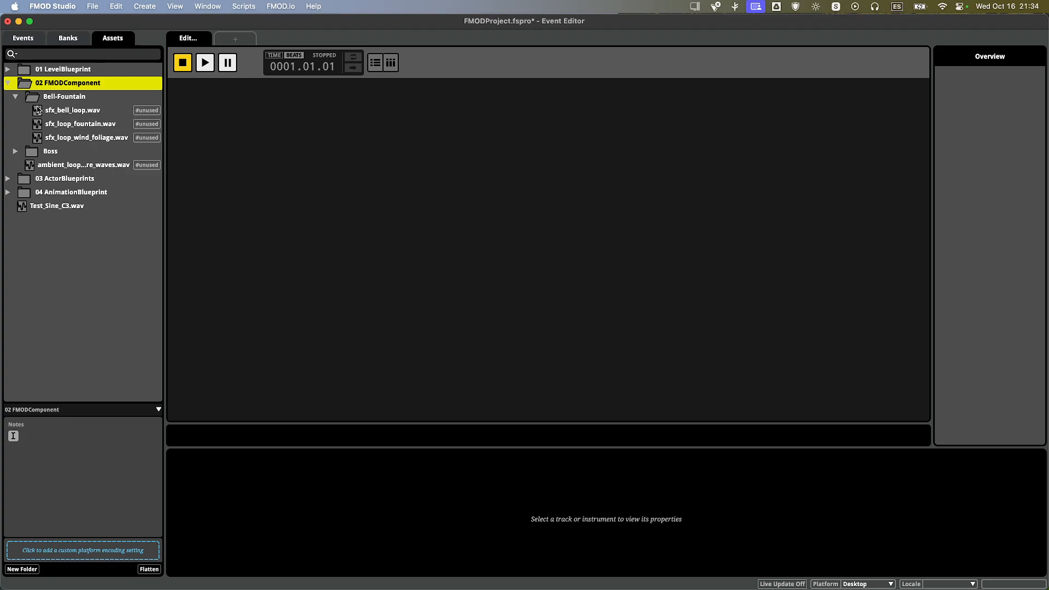
{"action": "left_click", "coordinate": [85, 125]}
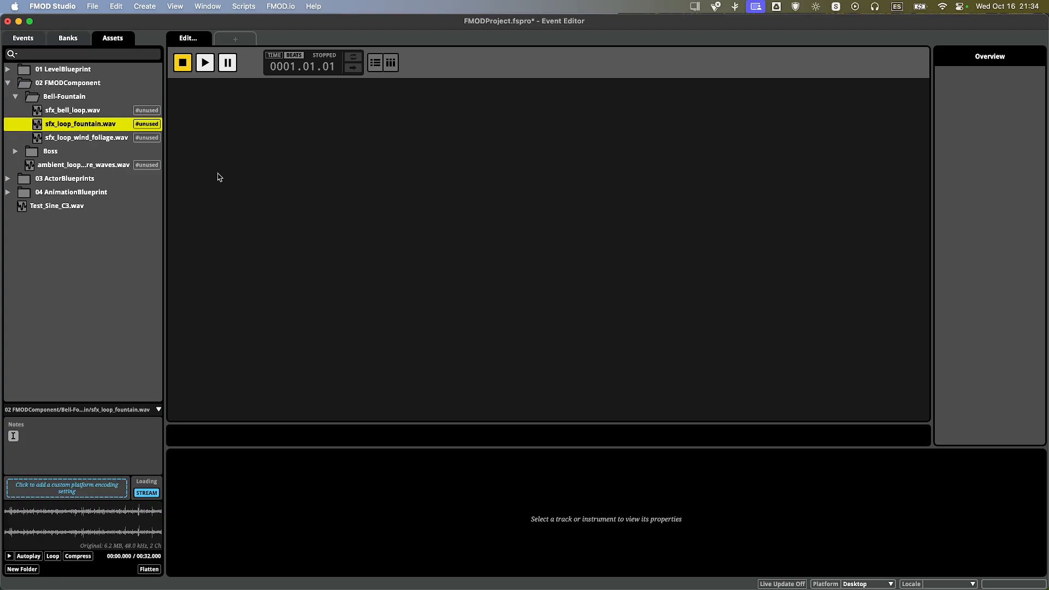
{"action": "left_click", "coordinate": [81, 112]}
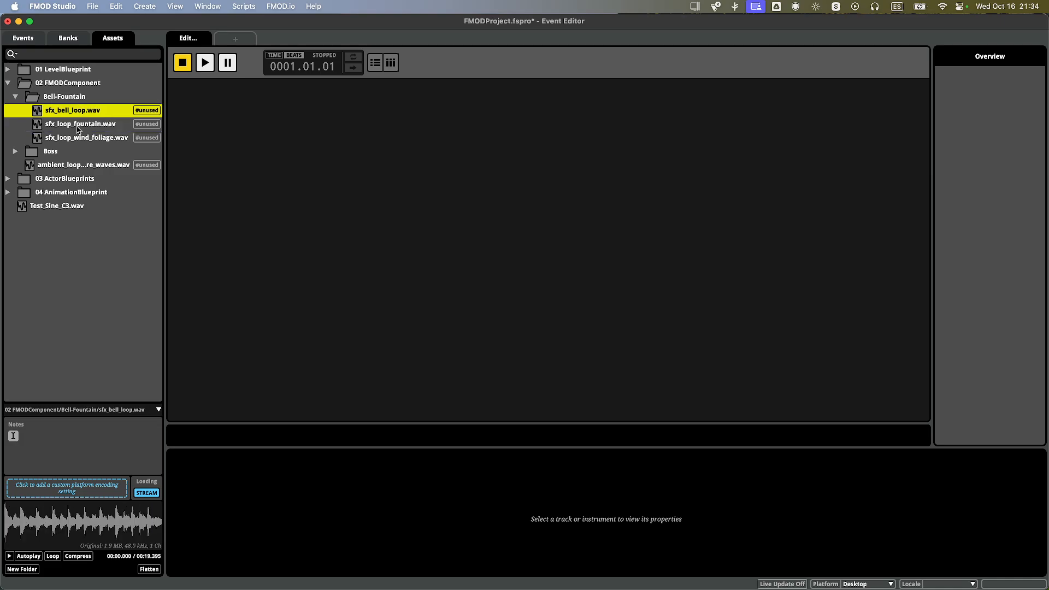
{"action": "left_click", "coordinate": [79, 139]}
{"action": "left_click", "coordinate": [82, 166]}
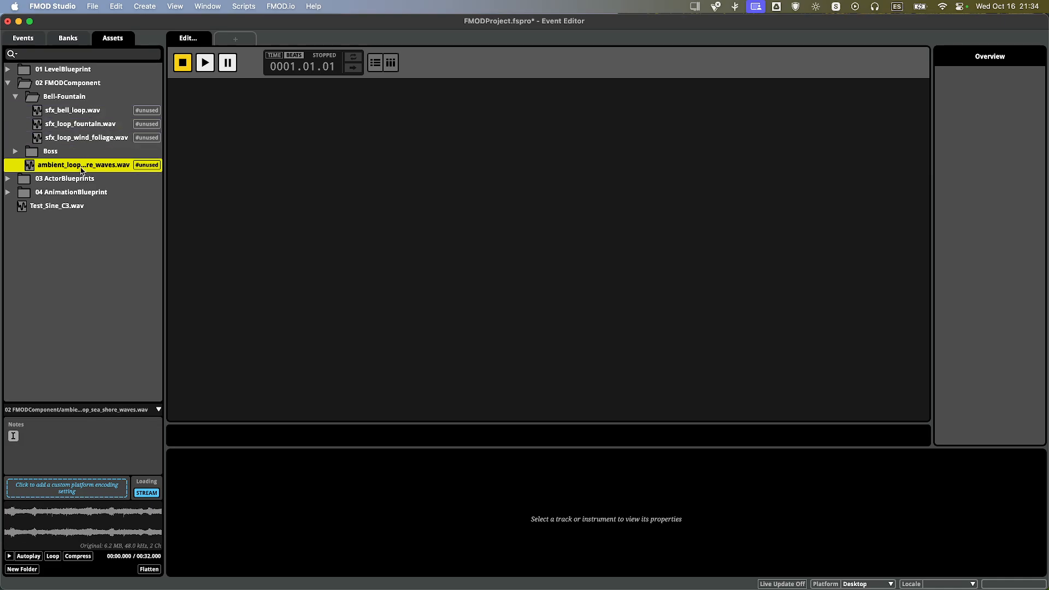
{"action": "left_click", "coordinate": [68, 112]}
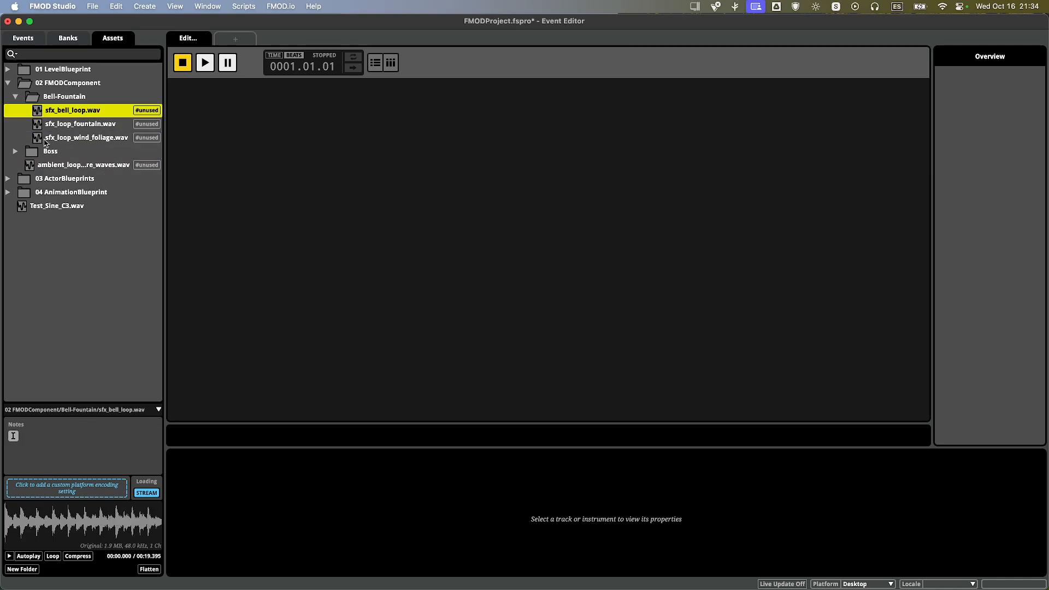
{"action": "left_click", "coordinate": [18, 43]}
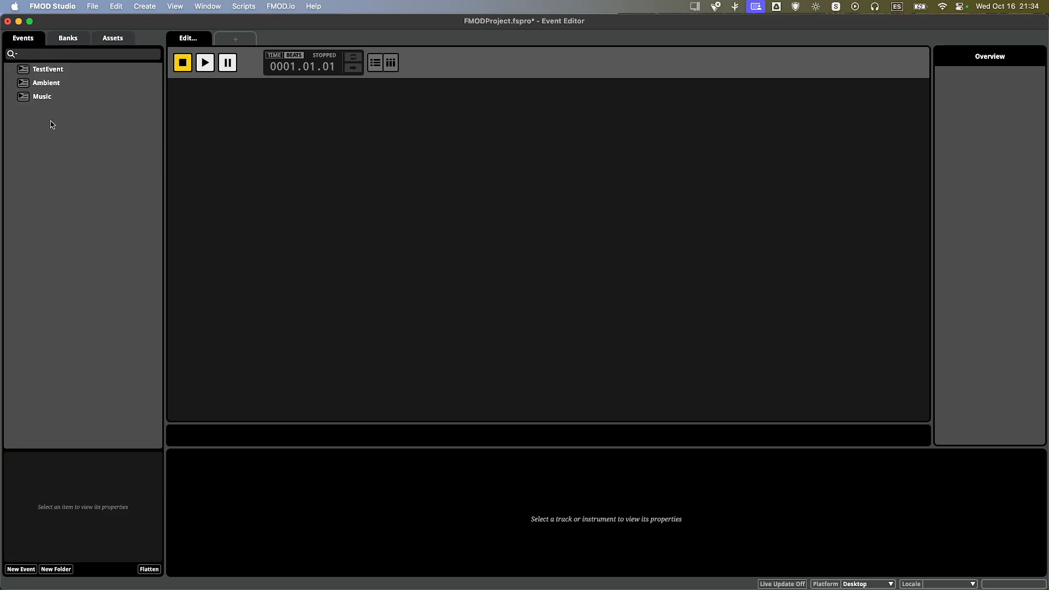
Create two new events in the FMOD project, named Bell and Fountain.
{"action": "right_click", "coordinate": [51, 120]}
{"action": "left_click", "coordinate": [85, 130]}
{"action": "type", "text": "Bell"}
{"action": "key", "text": "Return"}
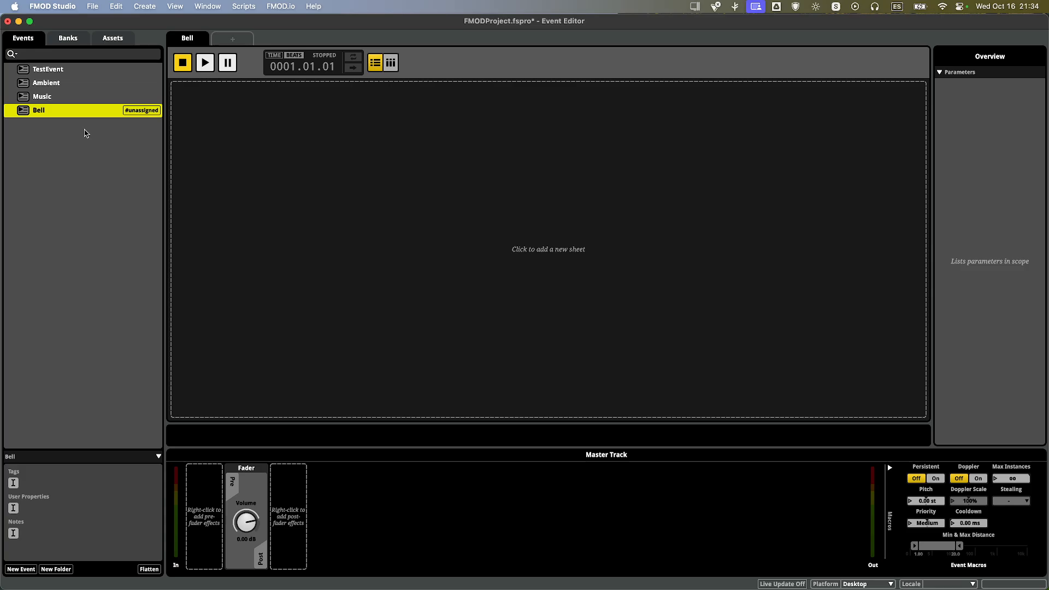
{"action": "right_click", "coordinate": [68, 130]}
{"action": "left_click", "coordinate": [105, 138]}
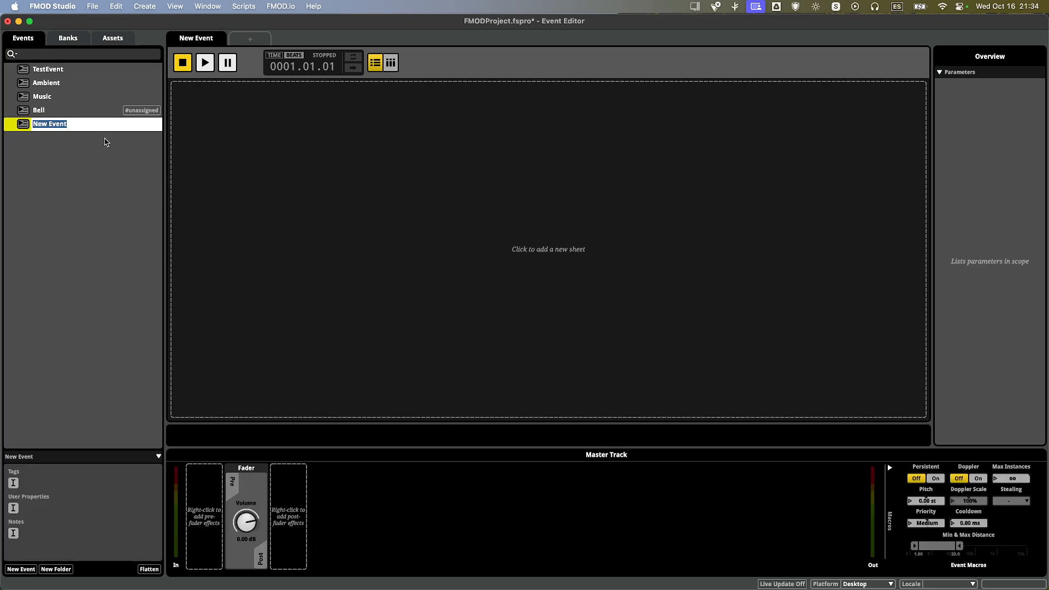
{"action": "type", "text": "Fountain"}
{"action": "key", "text": "Return"}
Create a third new event named WindTree.
{"action": "right_click", "coordinate": [103, 134]}
{"action": "left_click", "coordinate": [127, 142]}
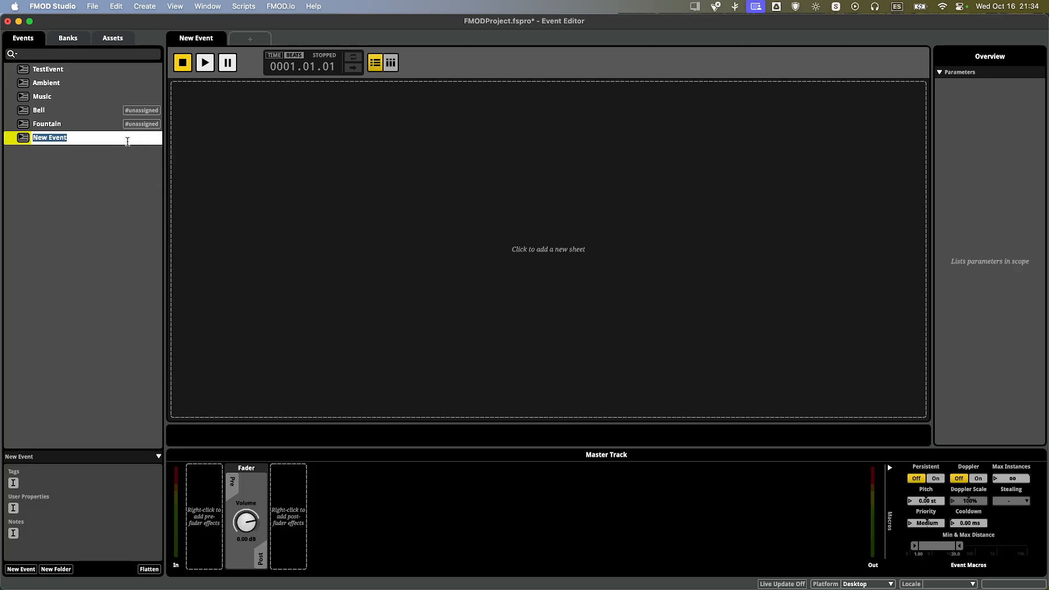
{"action": "type", "text": "Wi"}
{"action": "key", "text": "Return"}
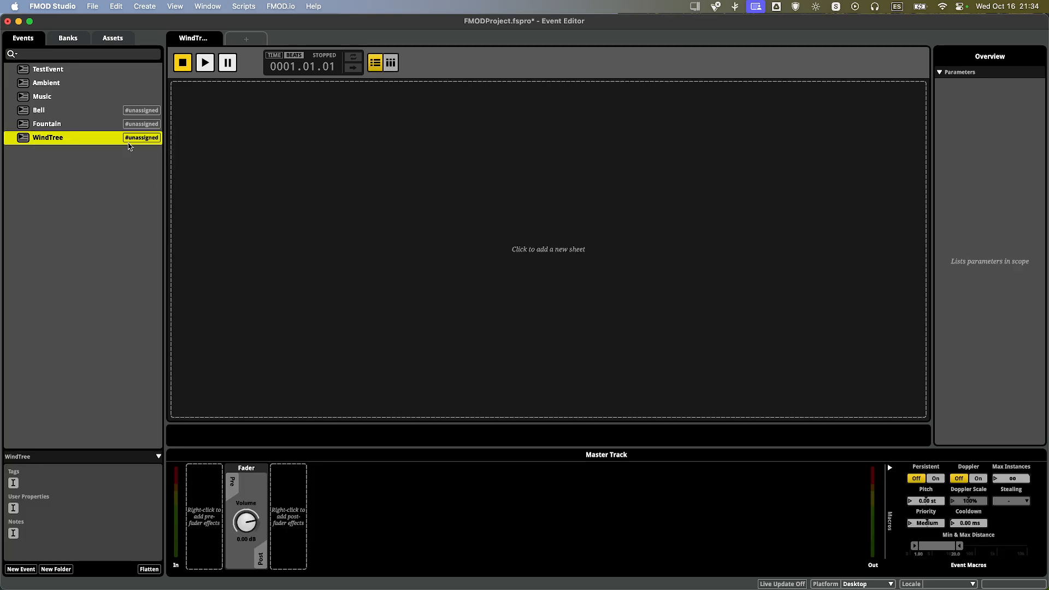
Select the Bell event and open the Audio Bin window with the 02 FMODComponent and Bell-Fountain folders expanded.
{"action": "right_click", "coordinate": [90, 111]}
{"action": "key", "text": "Escape"}
{"action": "left_click", "coordinate": [112, 38]}
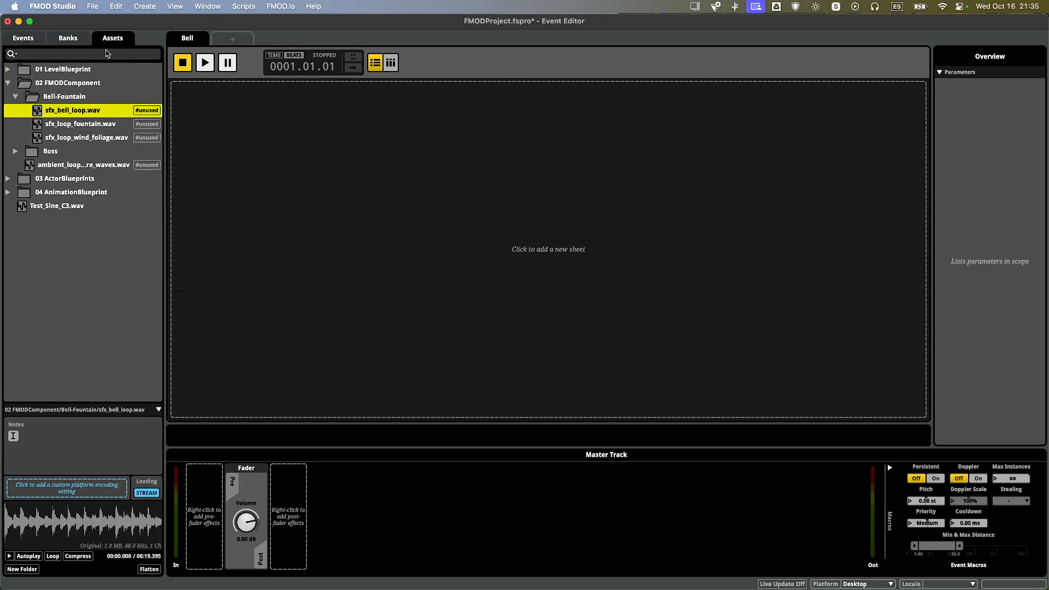
{"action": "left_click", "coordinate": [22, 38]}
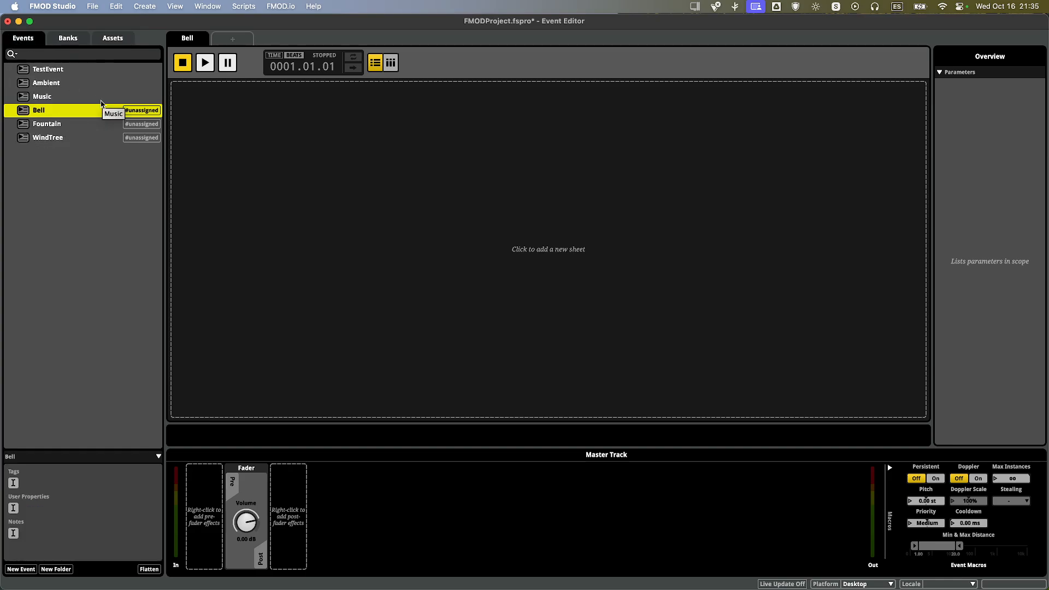
{"action": "key", "text": "super+3"}
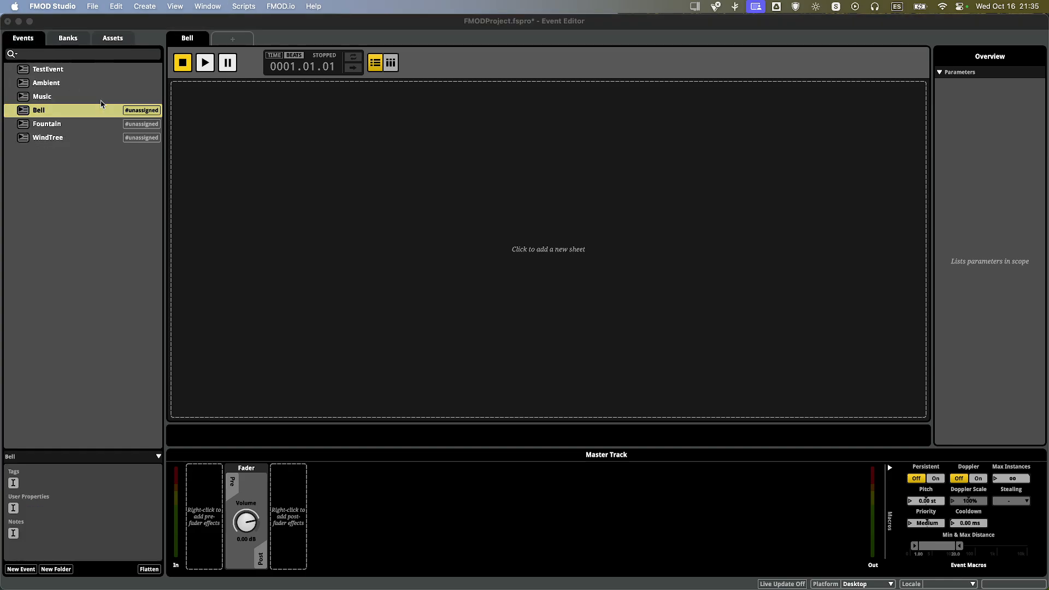
{"action": "left_click_drag", "start_coordinate": [501, 103], "coordinate": [436, 125]}
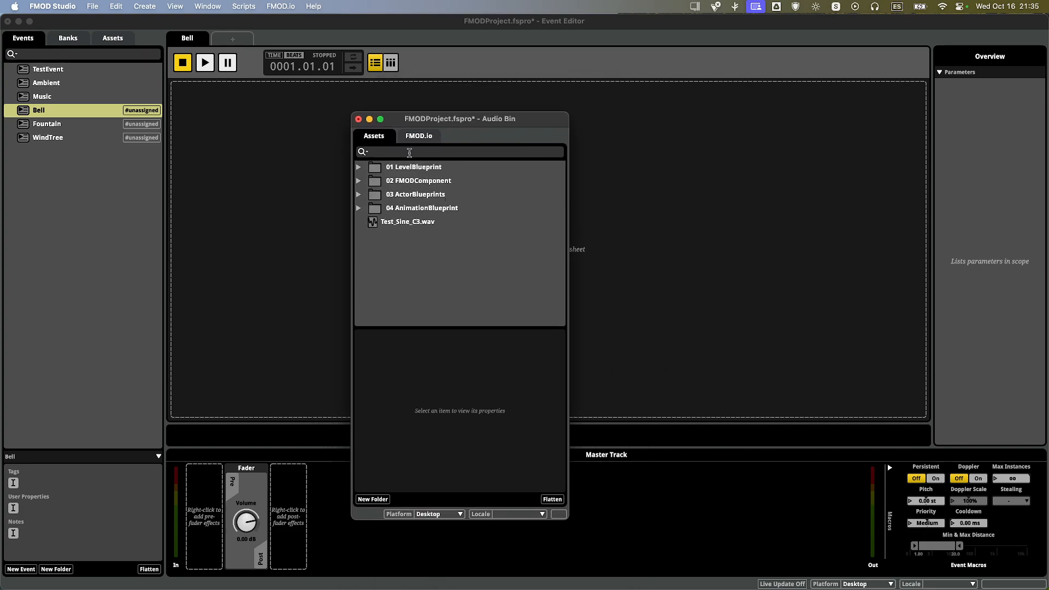
{"action": "left_click", "coordinate": [358, 180]}
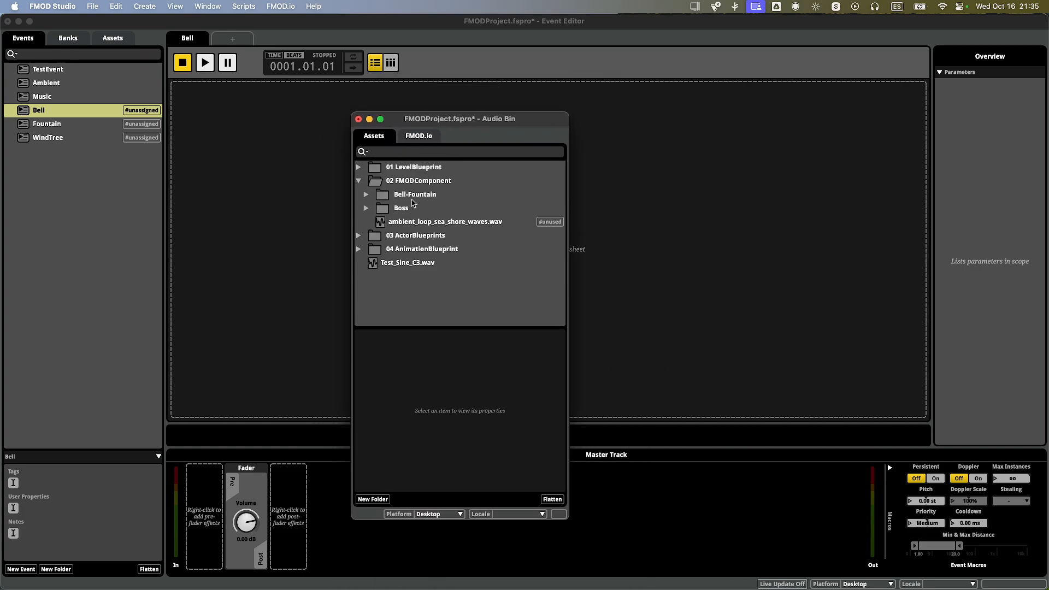
{"action": "left_click", "coordinate": [379, 200]}
{"action": "left_click", "coordinate": [366, 195]}
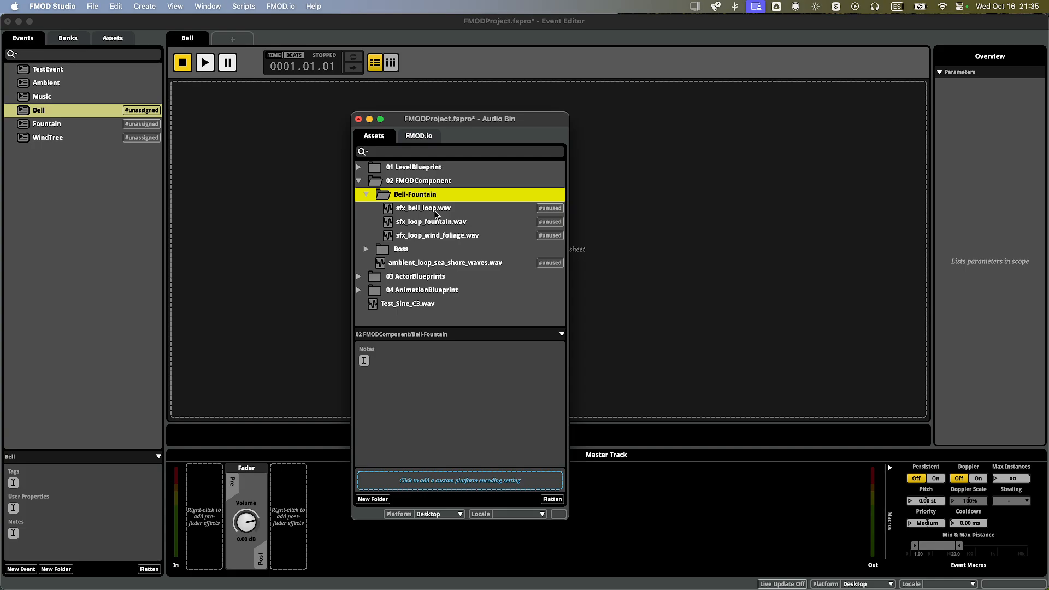
Add an action sheet to the Bell event and place sfx_bell_loop.wav on it as an instrument.
{"action": "left_click", "coordinate": [415, 209]}
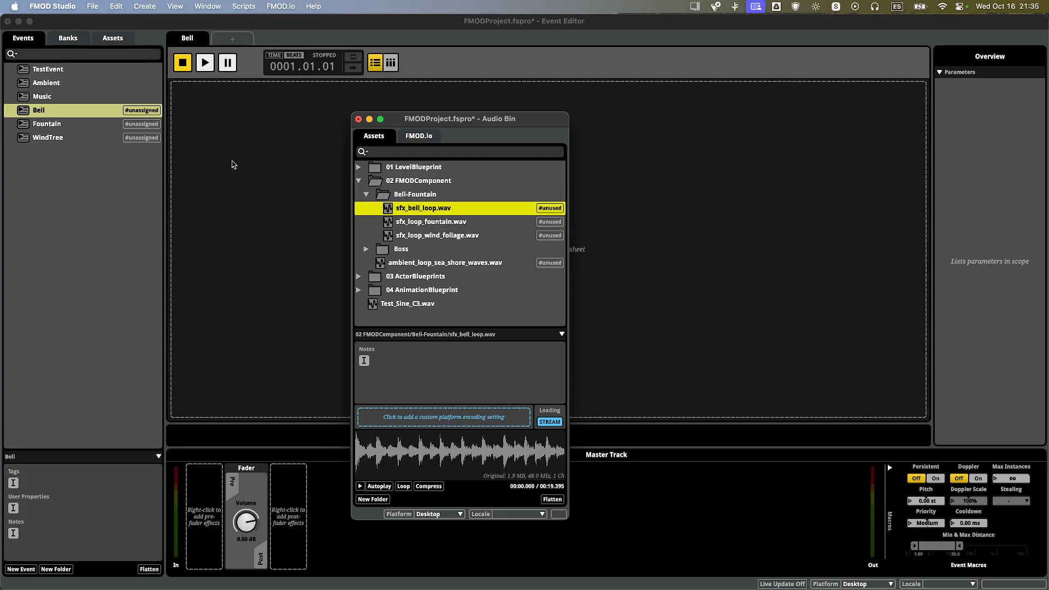
{"action": "right_click", "coordinate": [201, 106]}
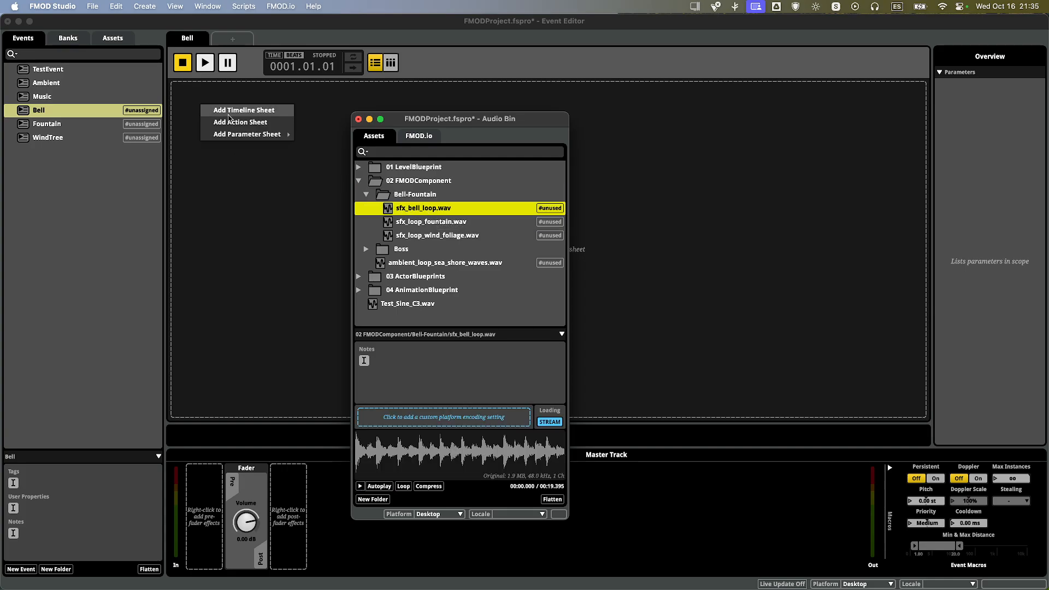
{"action": "left_click", "coordinate": [227, 122]}
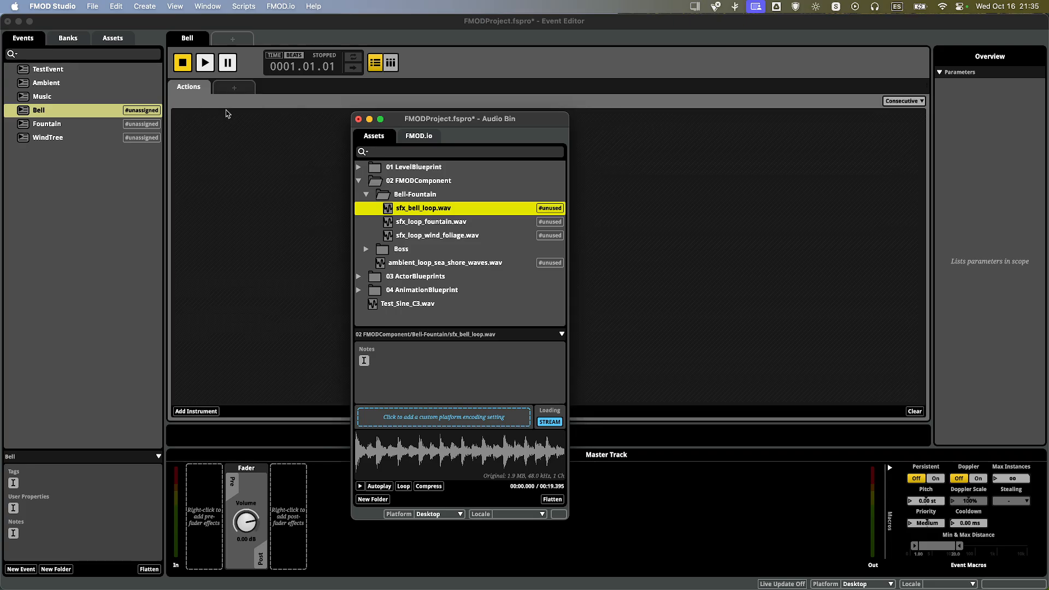
{"action": "left_click_drag", "start_coordinate": [398, 214], "coordinate": [228, 160]}
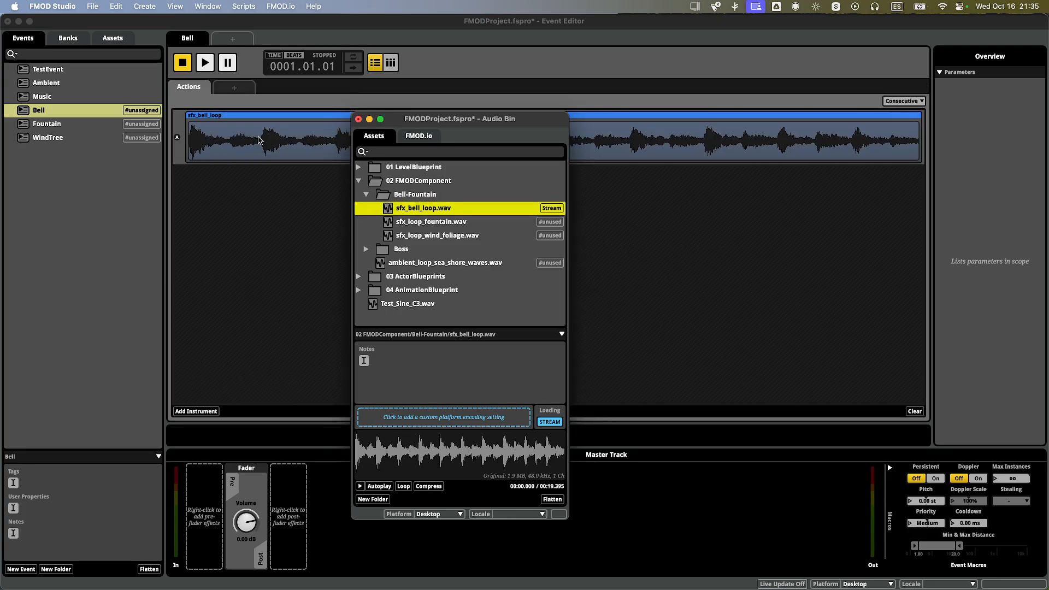
{"action": "left_click", "coordinate": [259, 140]}
{"action": "left_click", "coordinate": [47, 116]}
Add an action sheet to the Fountain event and place sfx_loop_fountain.wav on it.
{"action": "left_click", "coordinate": [47, 125]}
{"action": "right_click", "coordinate": [251, 136]}
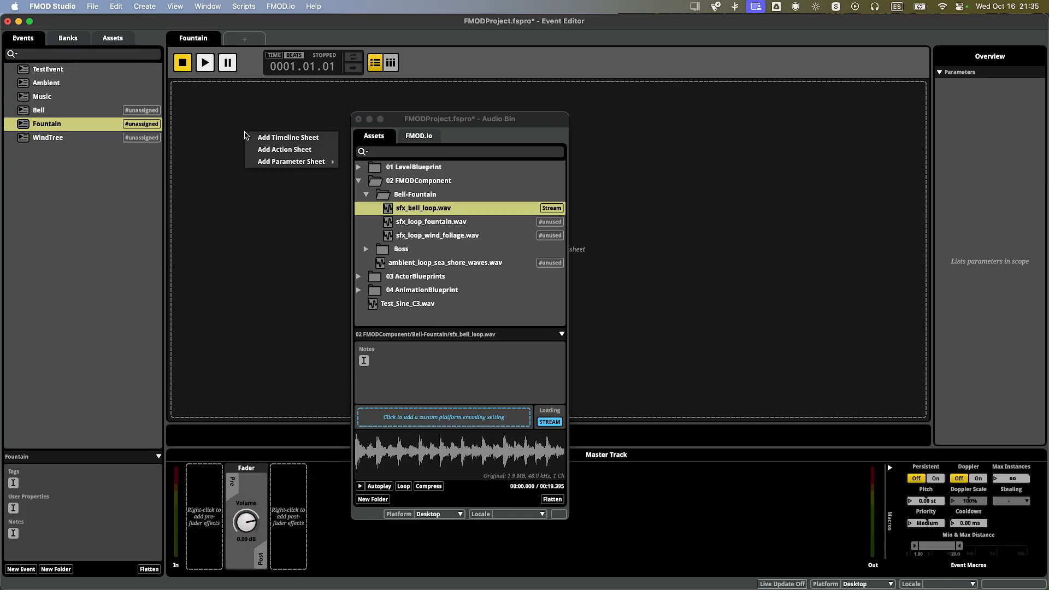
{"action": "left_click", "coordinate": [276, 150]}
{"action": "left_click_drag", "start_coordinate": [444, 225], "coordinate": [243, 166]}
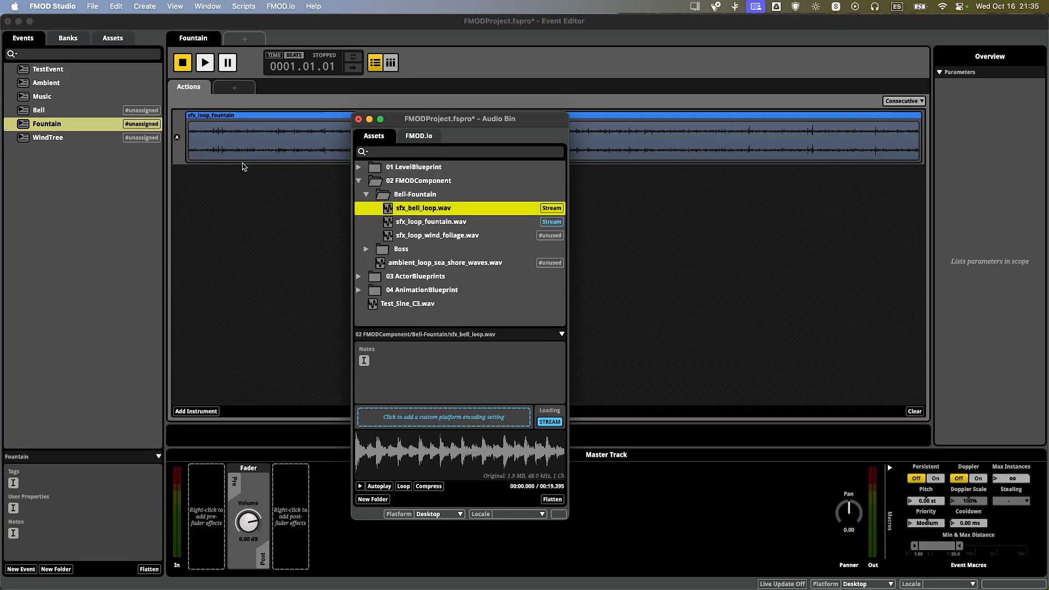
Add an action sheet with sfx_loop_wind_foliage.wav to the WindTree event, and close the Audio Bin.
{"action": "left_click", "coordinate": [51, 138]}
{"action": "left_click", "coordinate": [435, 237]}
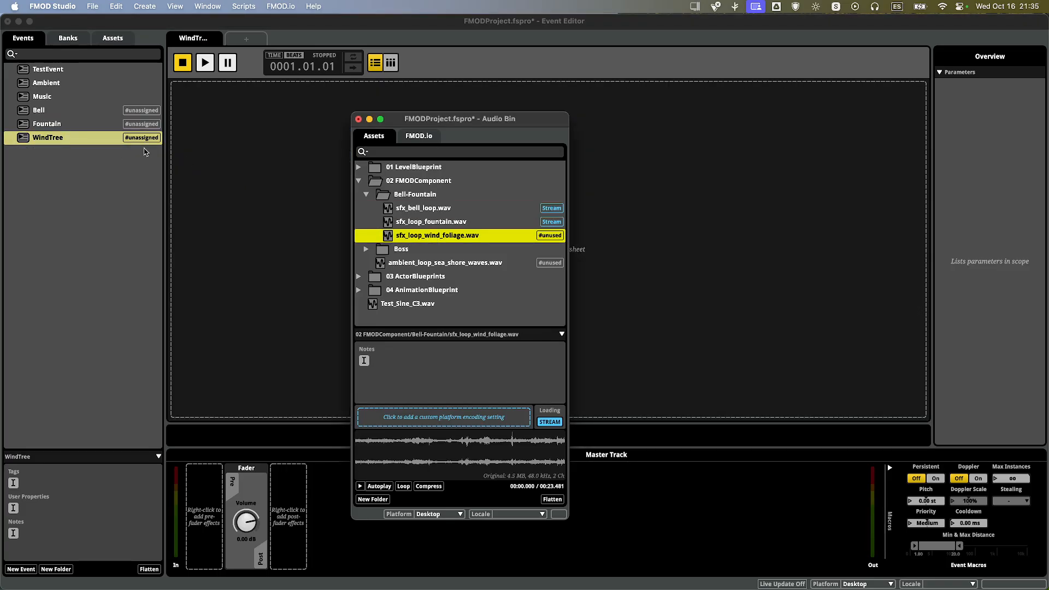
{"action": "right_click", "coordinate": [253, 133]}
{"action": "left_click", "coordinate": [281, 150]}
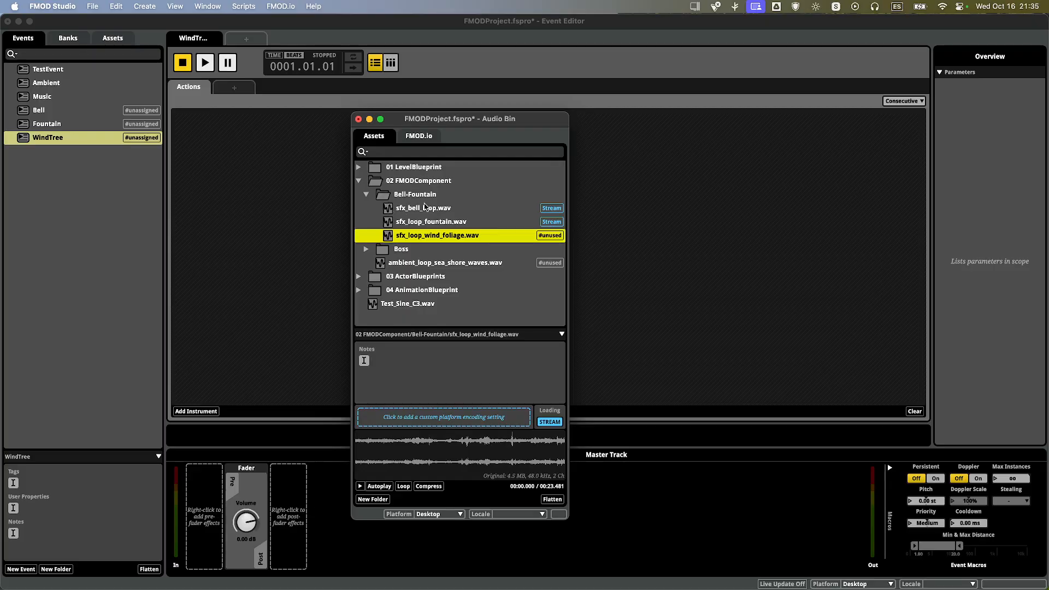
{"action": "left_click_drag", "start_coordinate": [456, 240], "coordinate": [252, 180]}
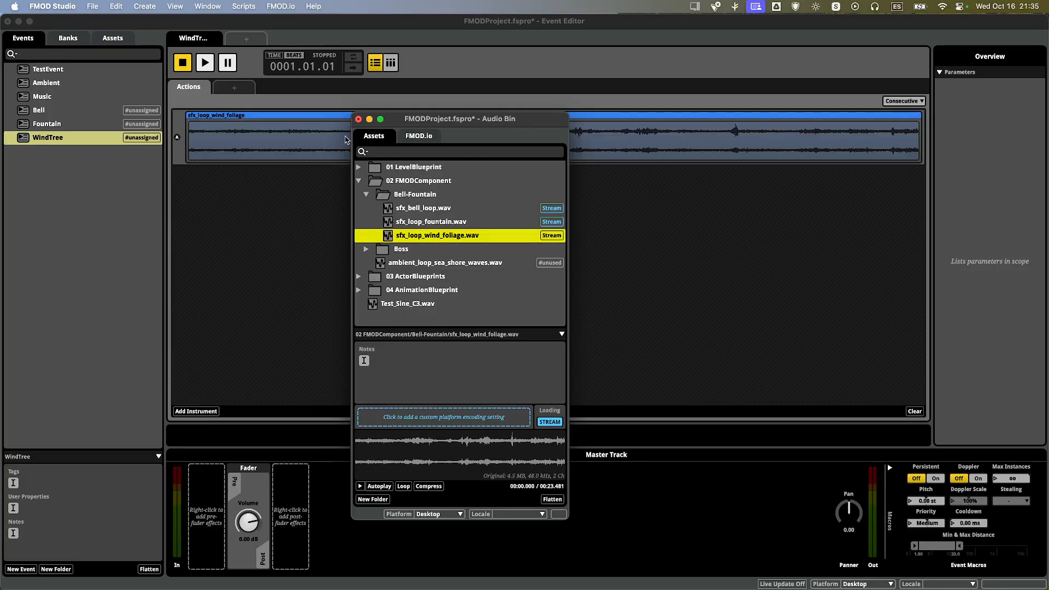
{"action": "left_click", "coordinate": [358, 119]}
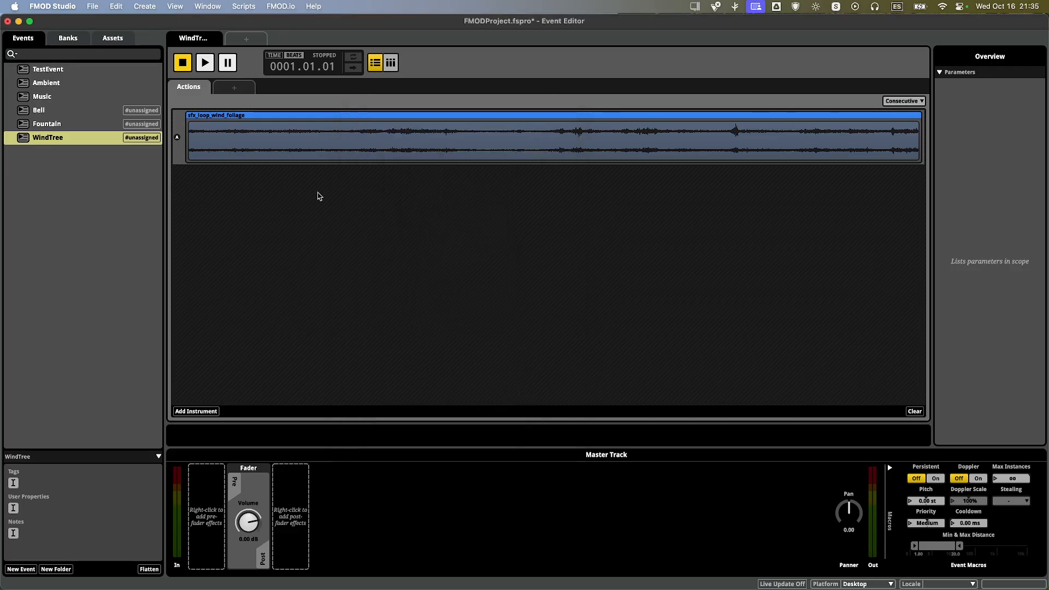
Turn on looping for the wind foliage instrument in WindTree and the fountain instrument in Fountain.
{"action": "left_click", "coordinate": [299, 141]}
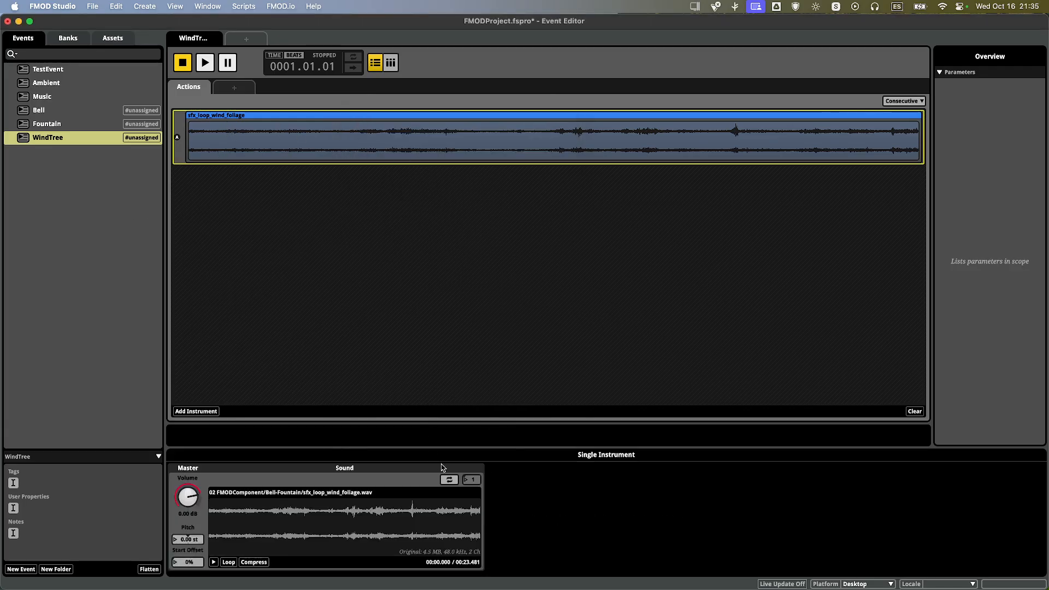
{"action": "left_click", "coordinate": [448, 480]}
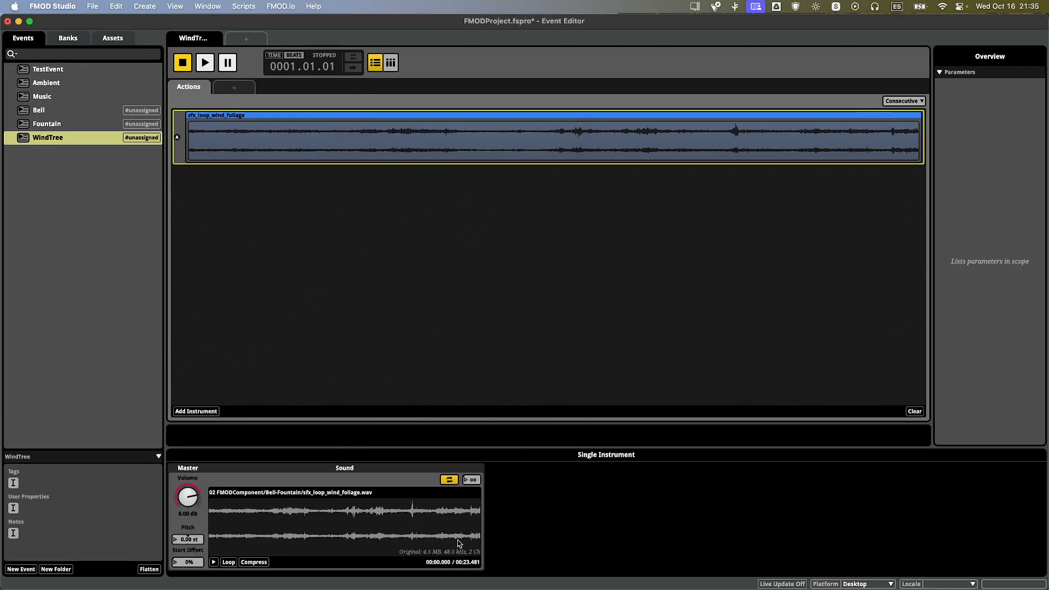
{"action": "left_click", "coordinate": [82, 126]}
{"action": "left_click", "coordinate": [384, 160]}
{"action": "left_click", "coordinate": [447, 480]}
Examine the playback settings of the sfx_bell_loop instrument in the Bell event.
{"action": "left_click", "coordinate": [74, 112]}
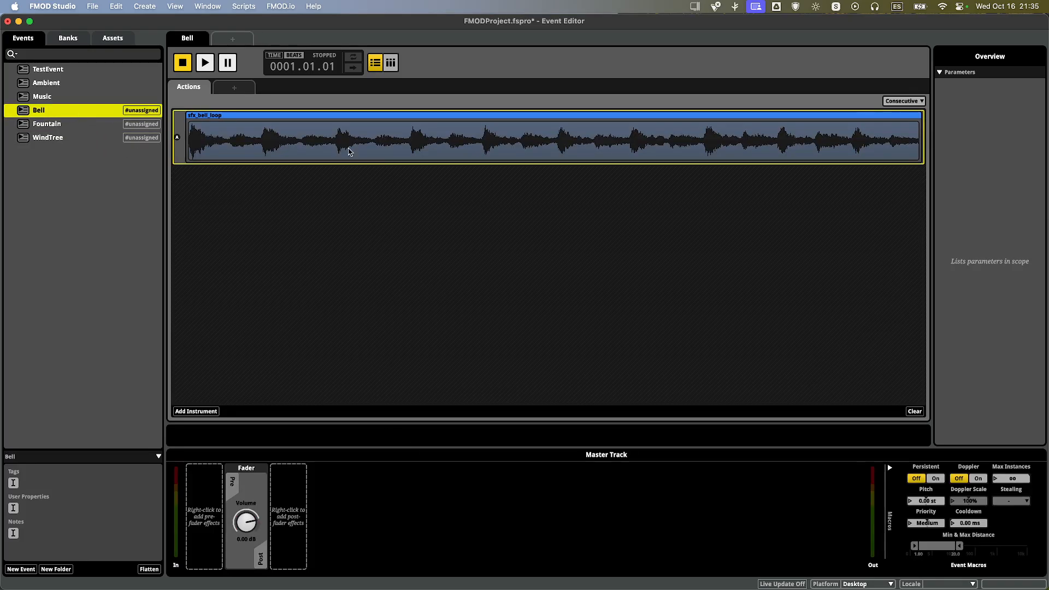
{"action": "left_click", "coordinate": [378, 141]}
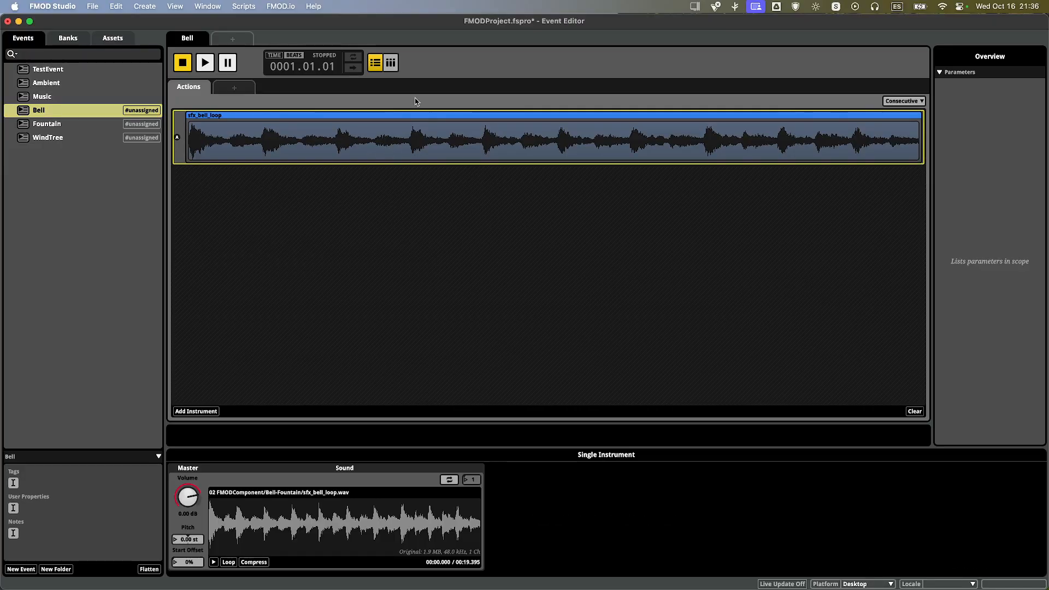
{"action": "left_click", "coordinate": [353, 215]}
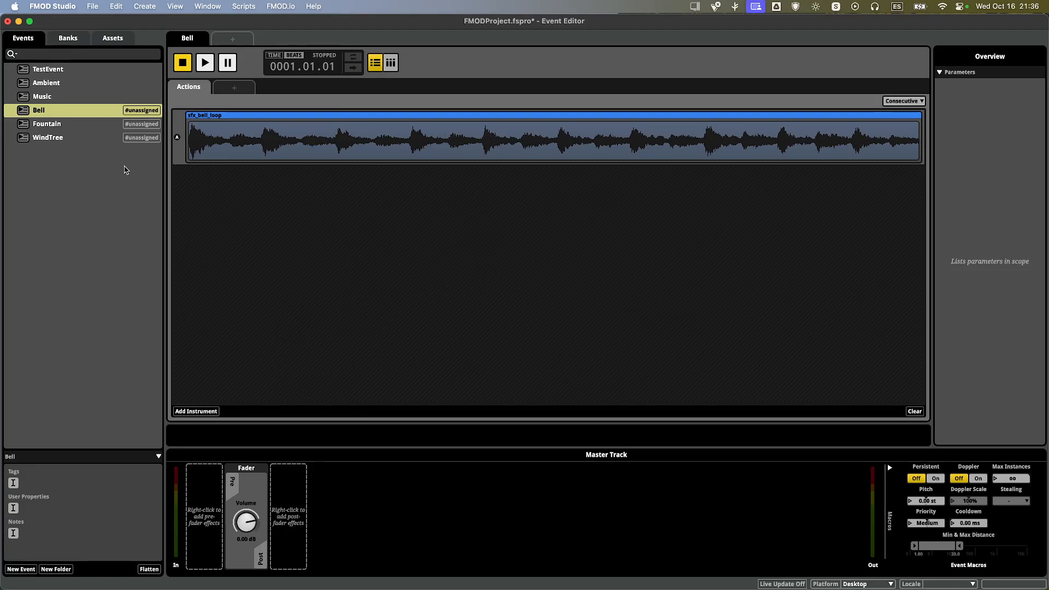
{"action": "left_click", "coordinate": [55, 124]}
{"action": "left_click", "coordinate": [60, 137], "text": "shift"}
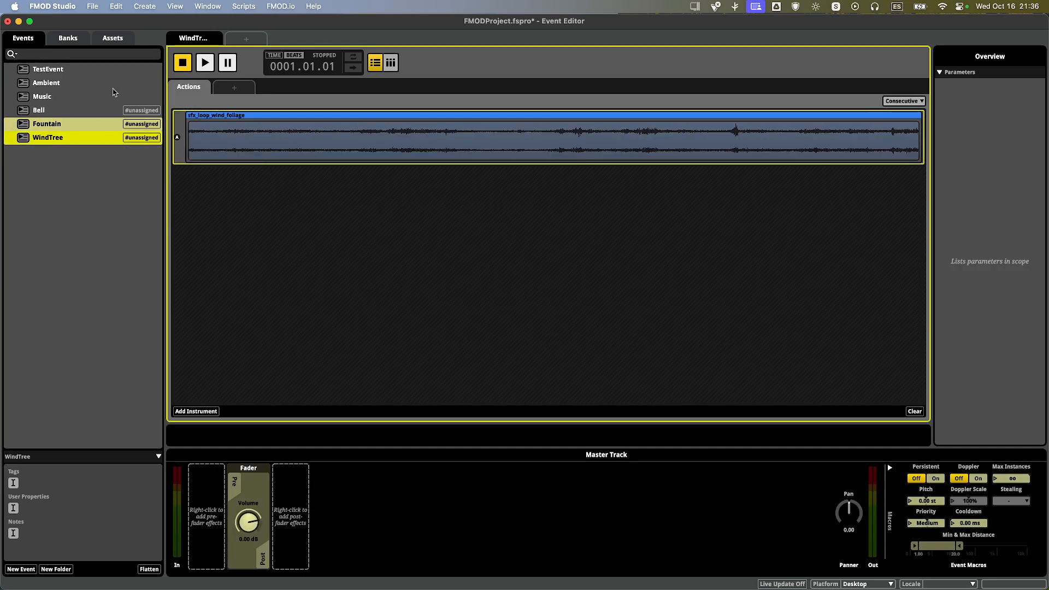
{"action": "left_click", "coordinate": [79, 185]}
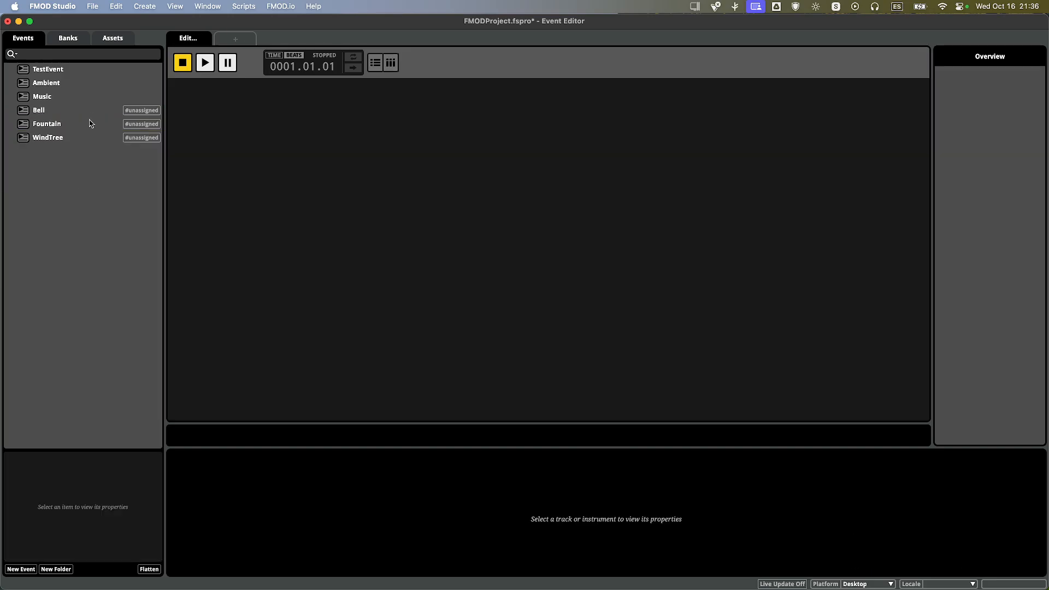
Assign the Fountain and WindTree events together to an existing bank.
{"action": "left_click", "coordinate": [88, 125]}
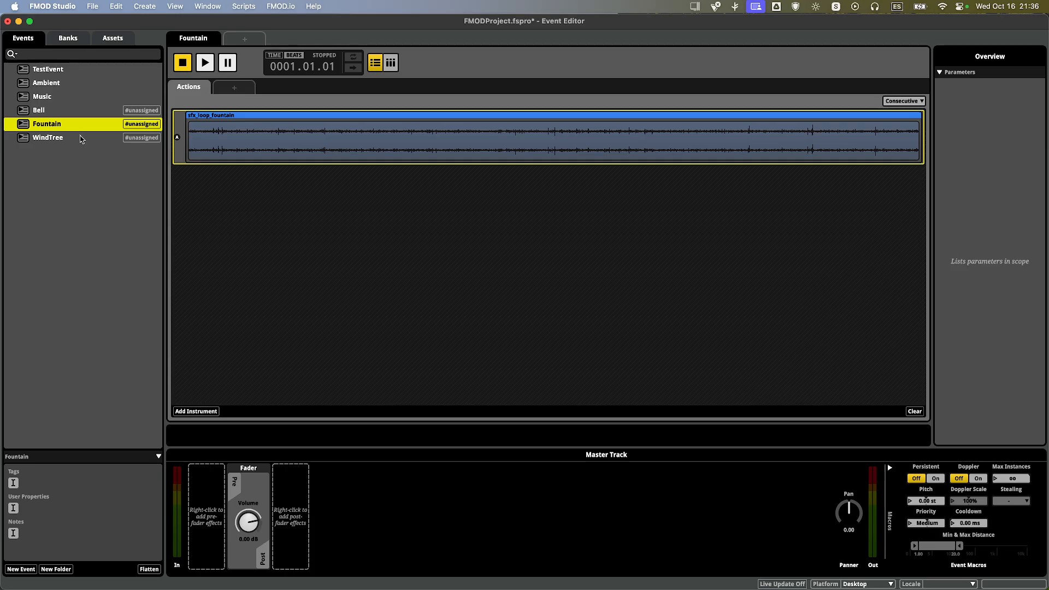
{"action": "left_click", "coordinate": [81, 138], "text": "shift"}
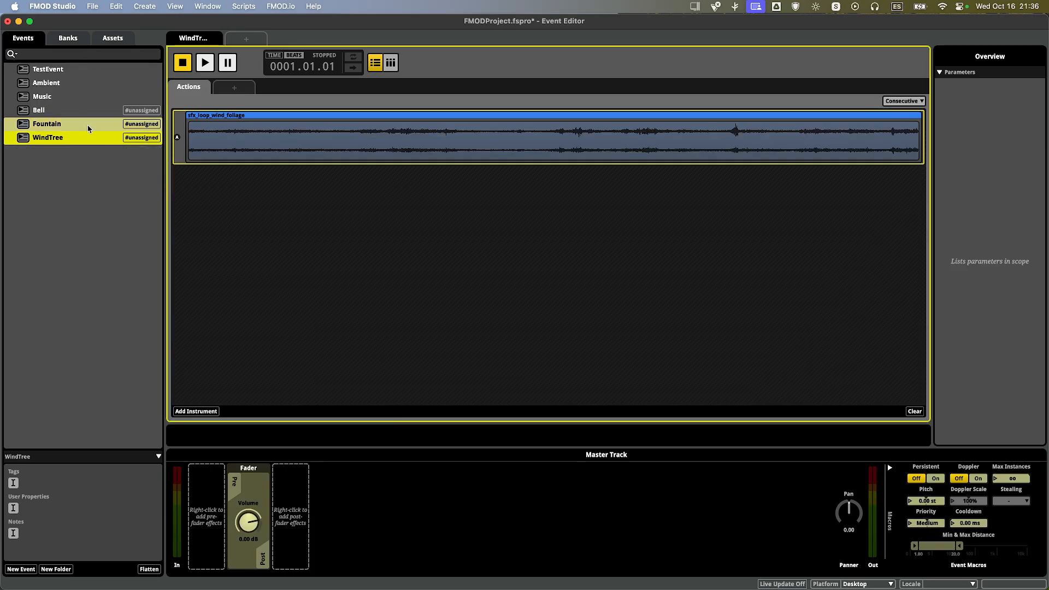
{"action": "right_click", "coordinate": [87, 124]}
{"action": "mouse_move", "coordinate": [129, 170]}
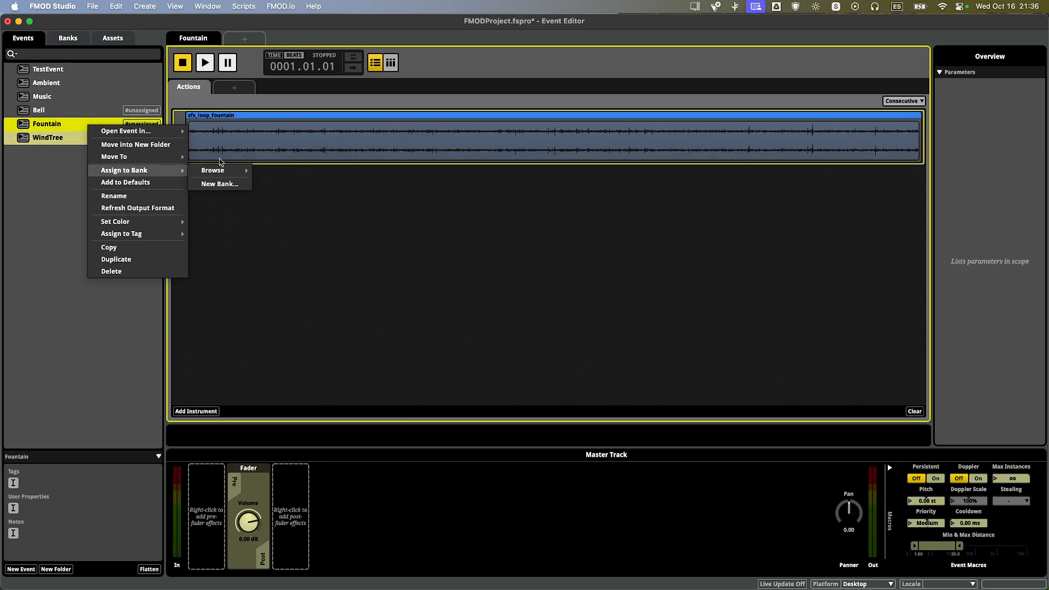
{"action": "mouse_move", "coordinate": [227, 170]}
{"action": "left_click", "coordinate": [284, 200]}
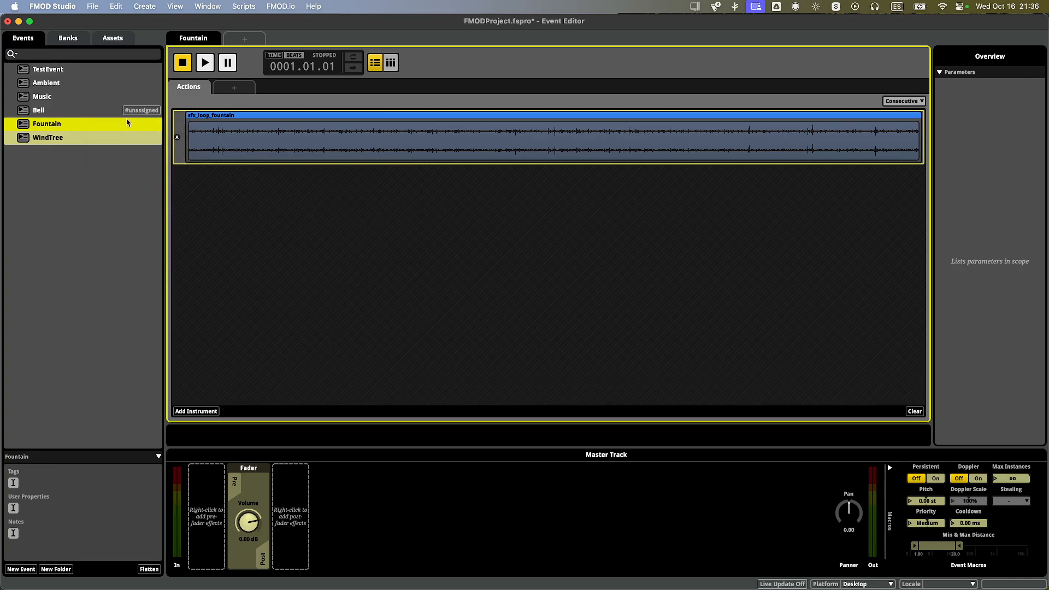
Set the Bell event's Persistent macro to On.
{"action": "left_click", "coordinate": [50, 111]}
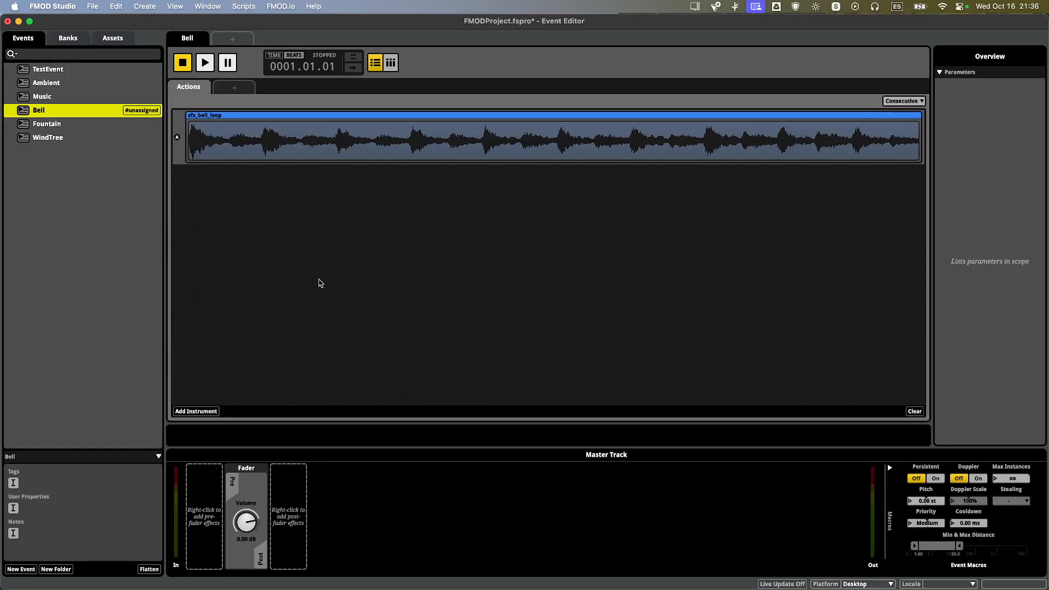
{"action": "left_click", "coordinate": [401, 158]}
{"action": "left_click", "coordinate": [341, 211]}
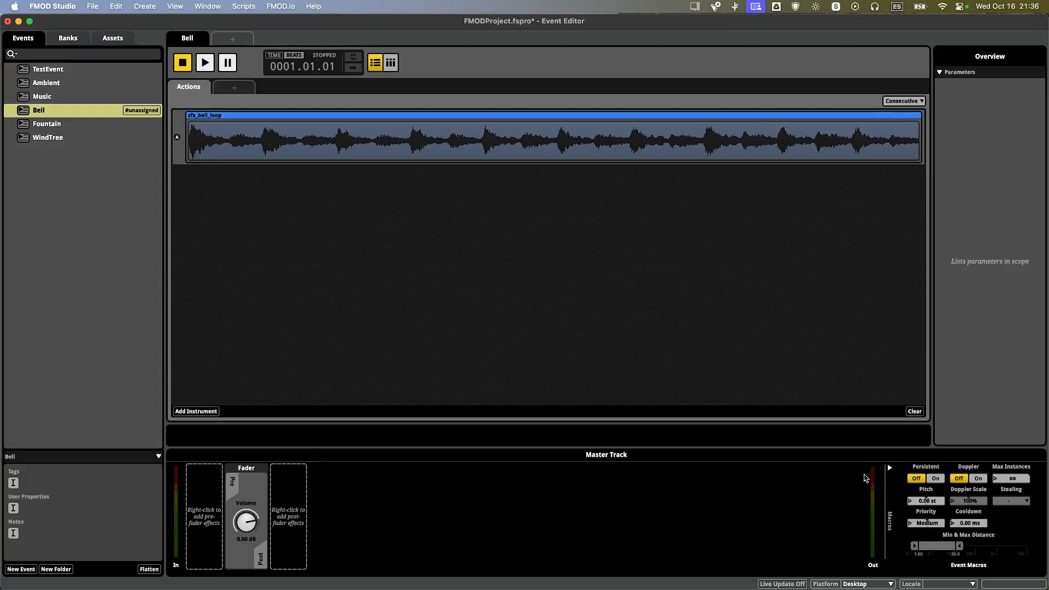
{"action": "left_click", "coordinate": [935, 479]}
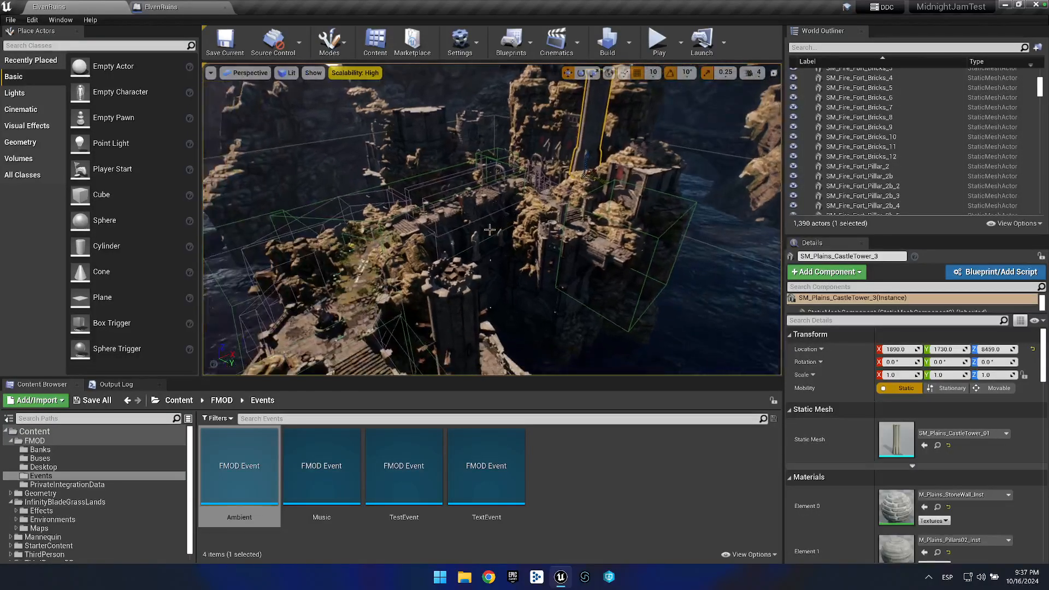
{"action": "left_click_drag", "start_coordinate": [489, 230], "coordinate": [487, 207]}
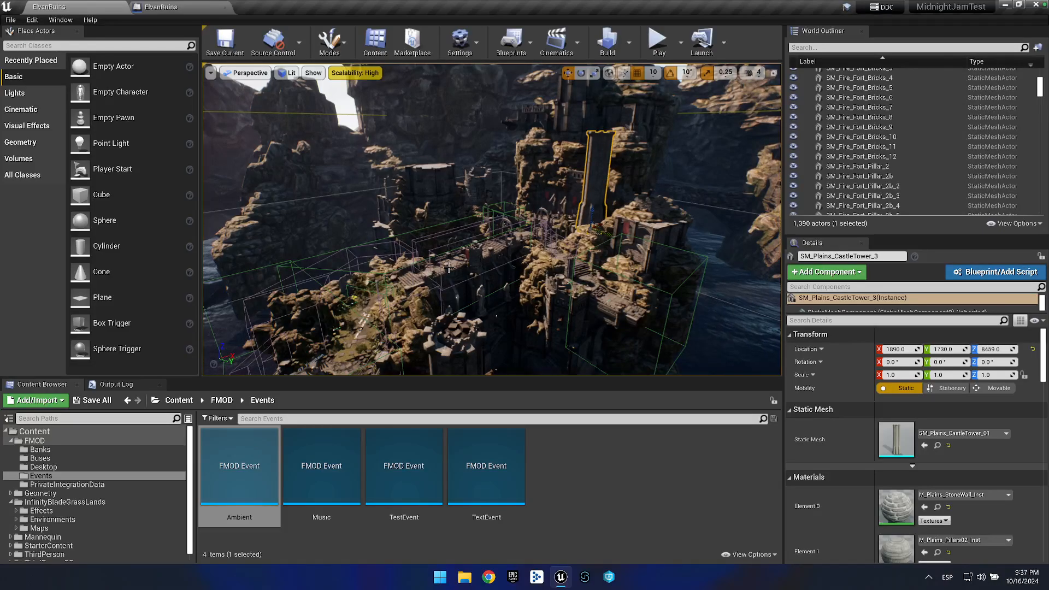
{"action": "left_click", "coordinate": [453, 339]}
{"action": "left_click", "coordinate": [603, 142]}
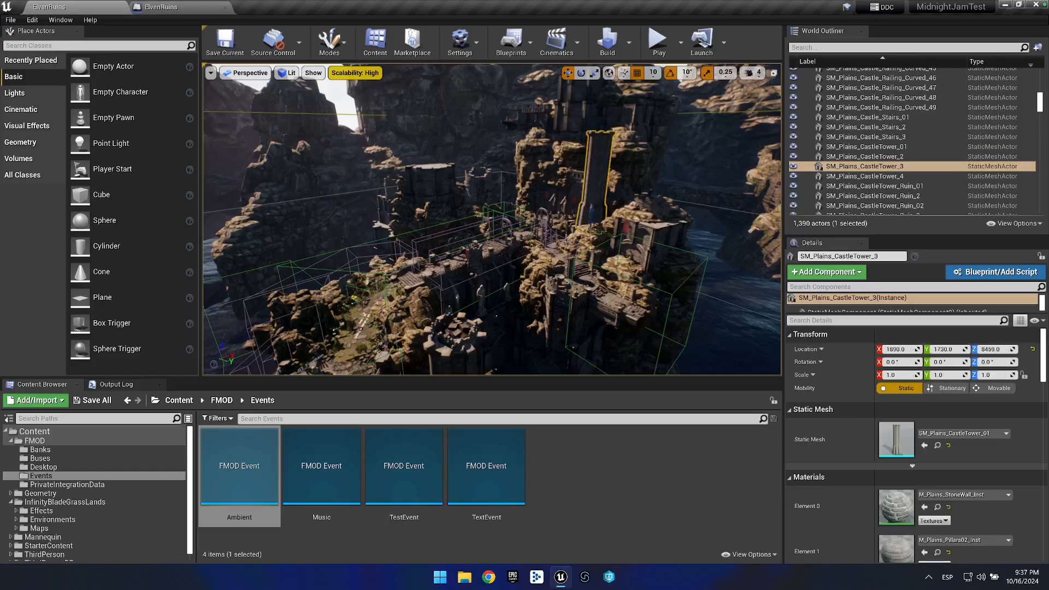
{"action": "left_click", "coordinate": [471, 328]}
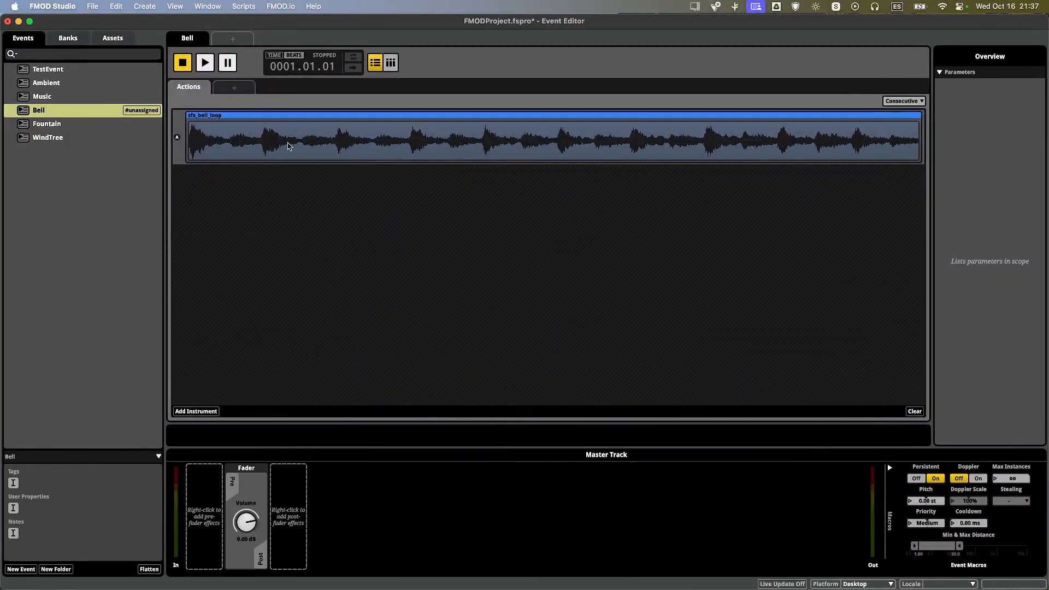
Switch to FMOD Studio and add a Random modulator at 100% to the Start Offset of the Bell event's sfx_bell_loop instrument.
{"action": "left_click", "coordinate": [289, 147]}
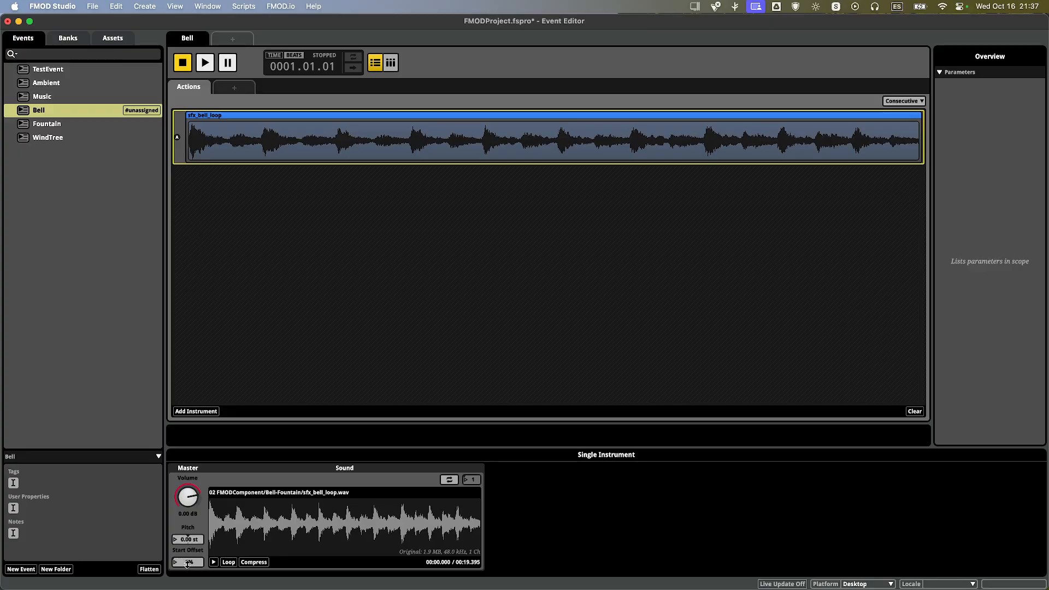
{"action": "right_click", "coordinate": [187, 563]}
{"action": "mouse_move", "coordinate": [227, 546]}
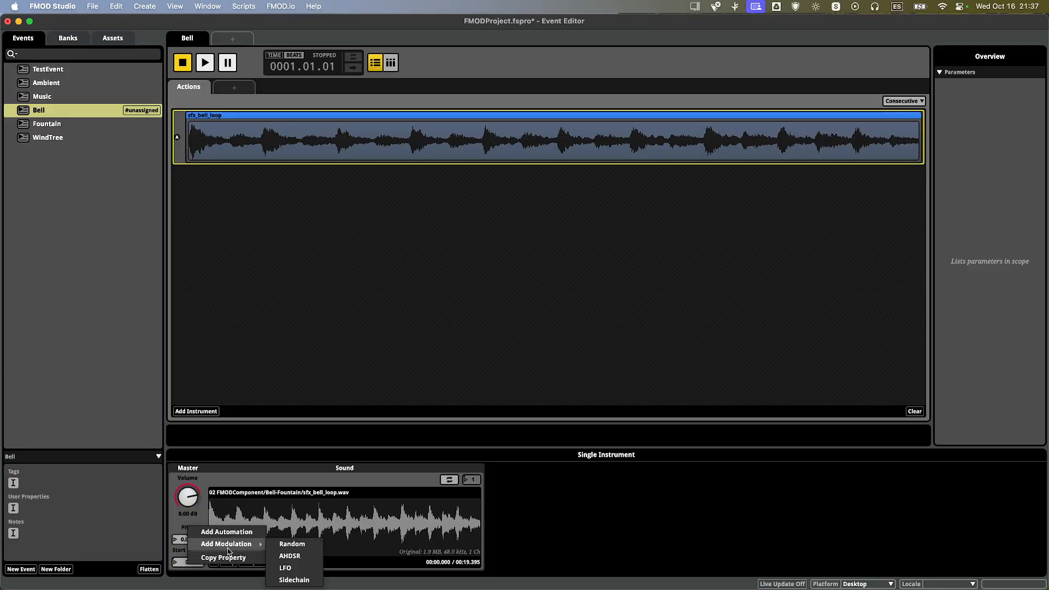
{"action": "left_click", "coordinate": [292, 544]}
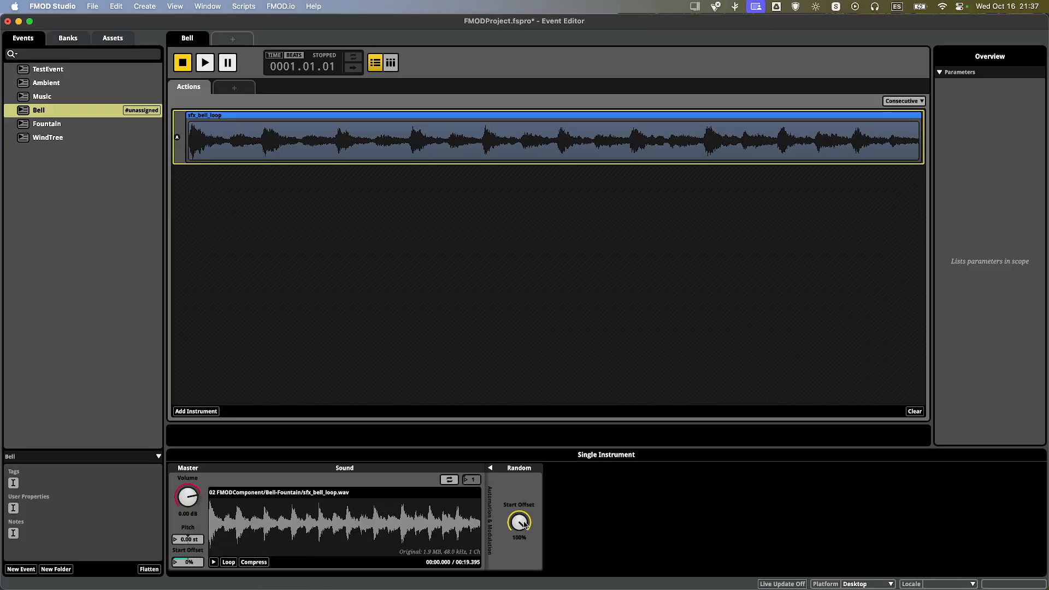
{"action": "left_click", "coordinate": [534, 273]}
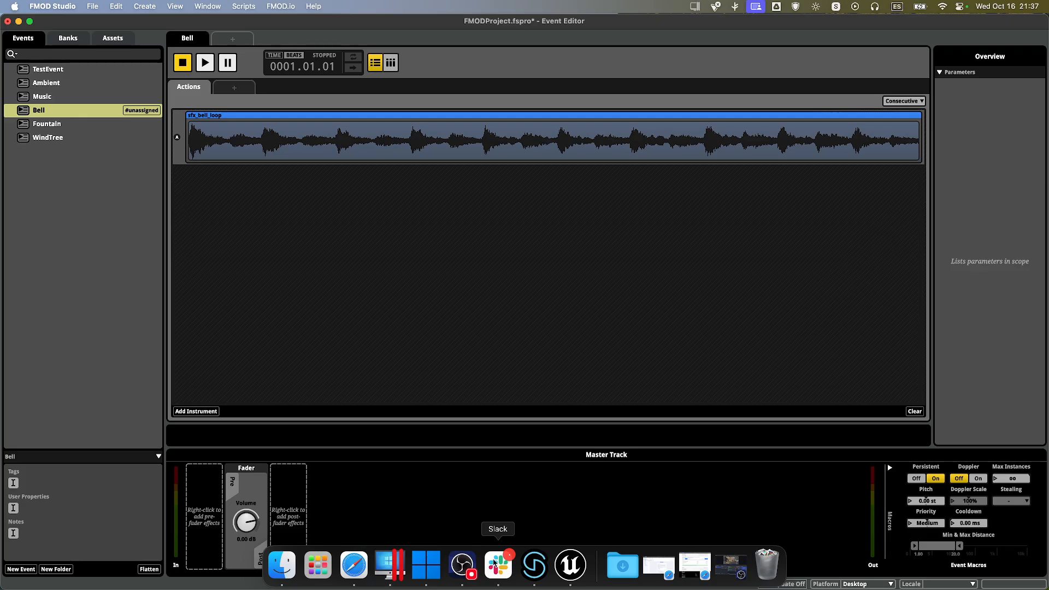
{"action": "left_click", "coordinate": [398, 152]}
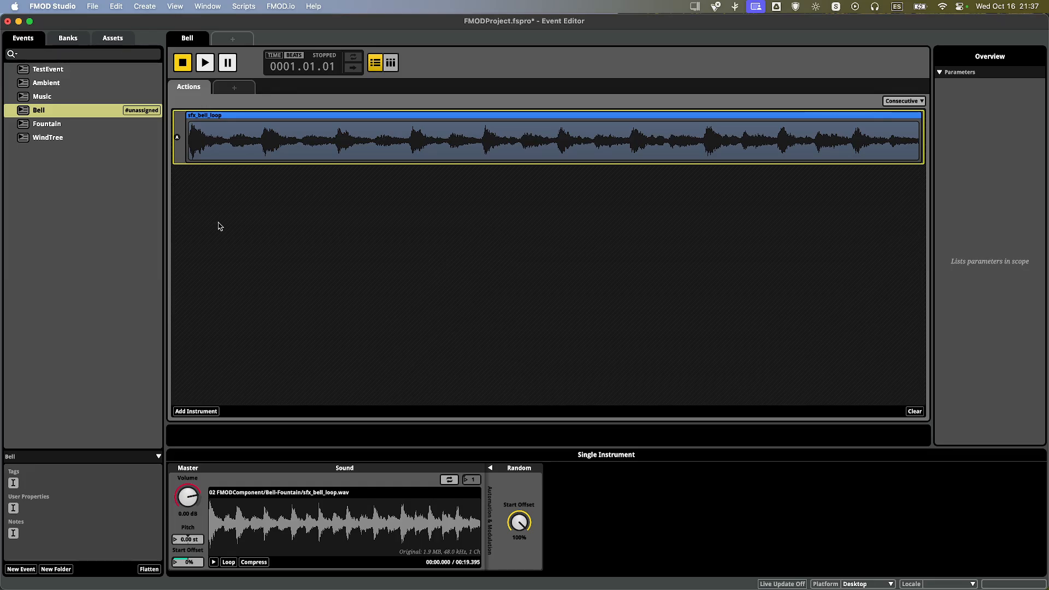
Assign the Bell event to the Master bank and build the project for all platforms.
{"action": "left_click", "coordinate": [93, 111]}
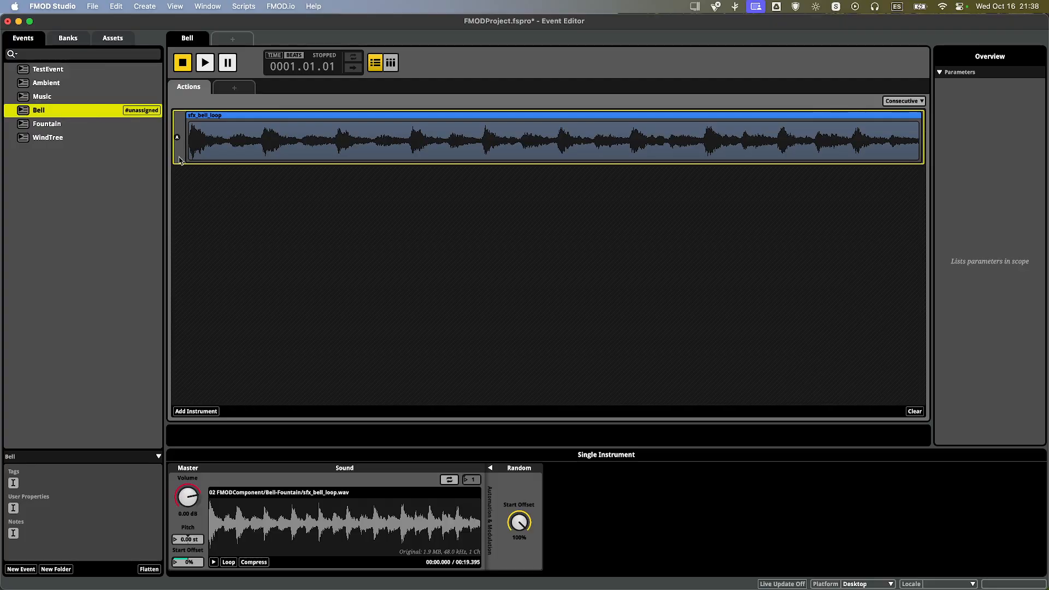
{"action": "left_click", "coordinate": [356, 245]}
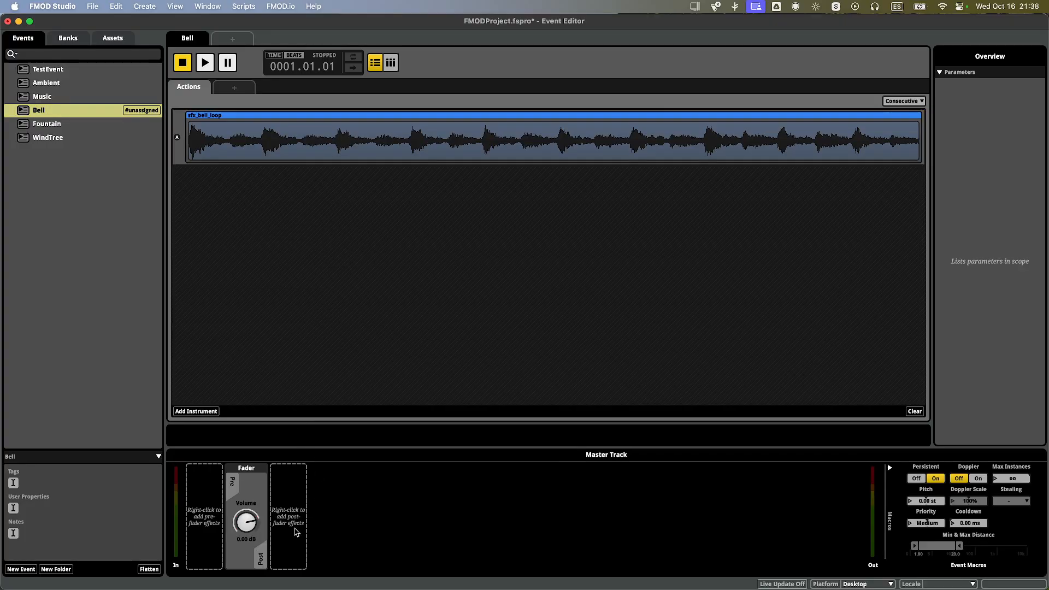
{"action": "right_click", "coordinate": [75, 112]}
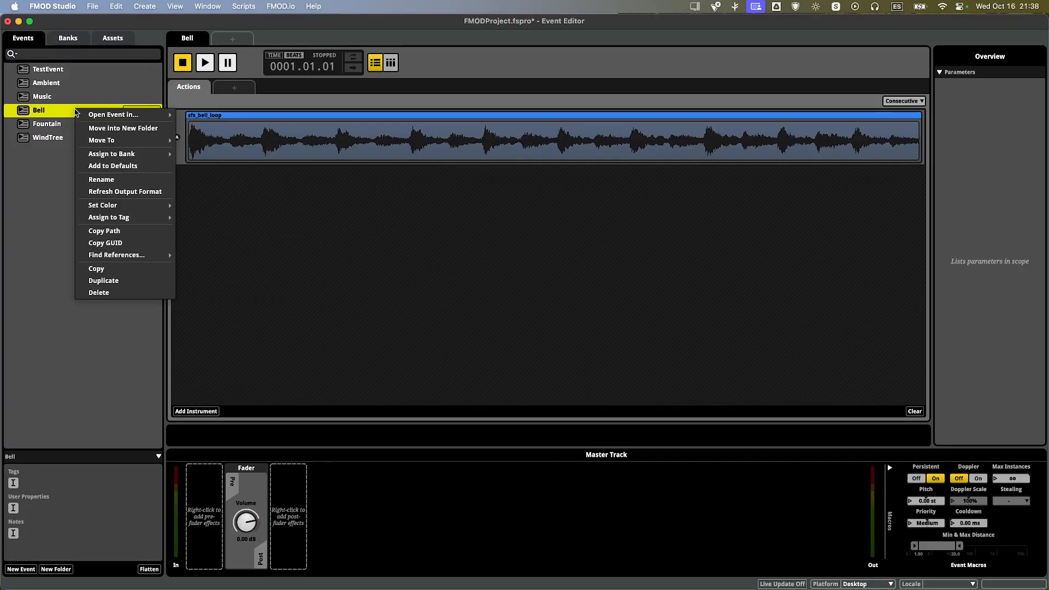
{"action": "mouse_move", "coordinate": [126, 154]}
{"action": "mouse_move", "coordinate": [218, 159]}
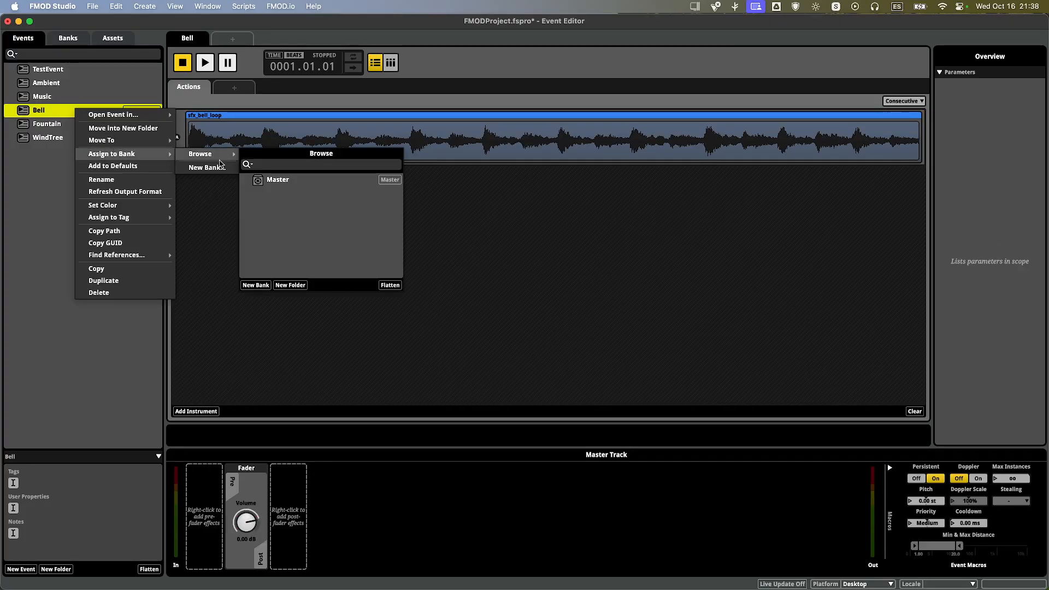
{"action": "left_click", "coordinate": [280, 181]}
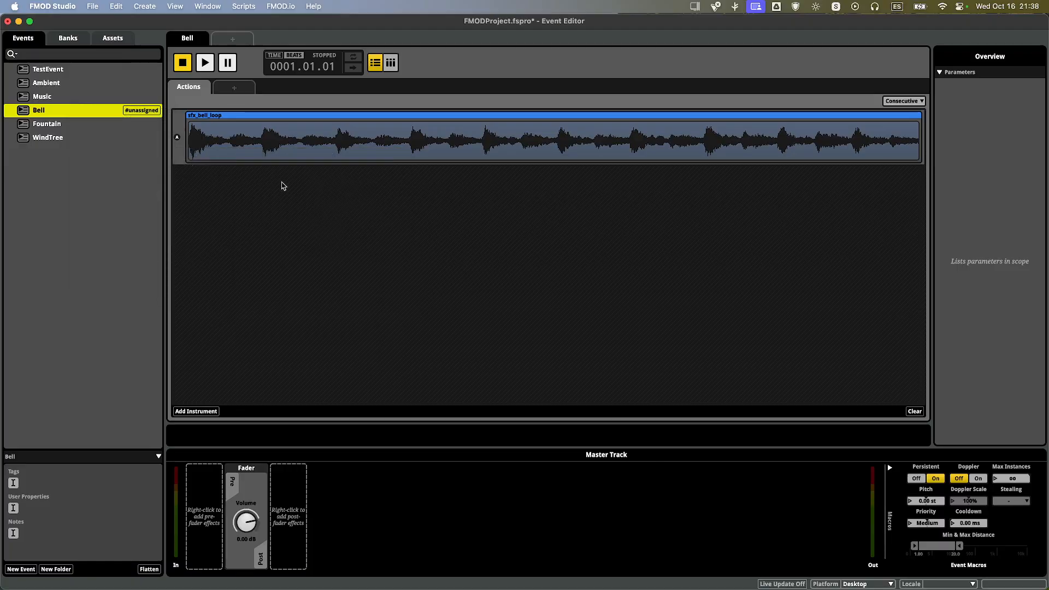
{"action": "left_click", "coordinate": [93, 7]}
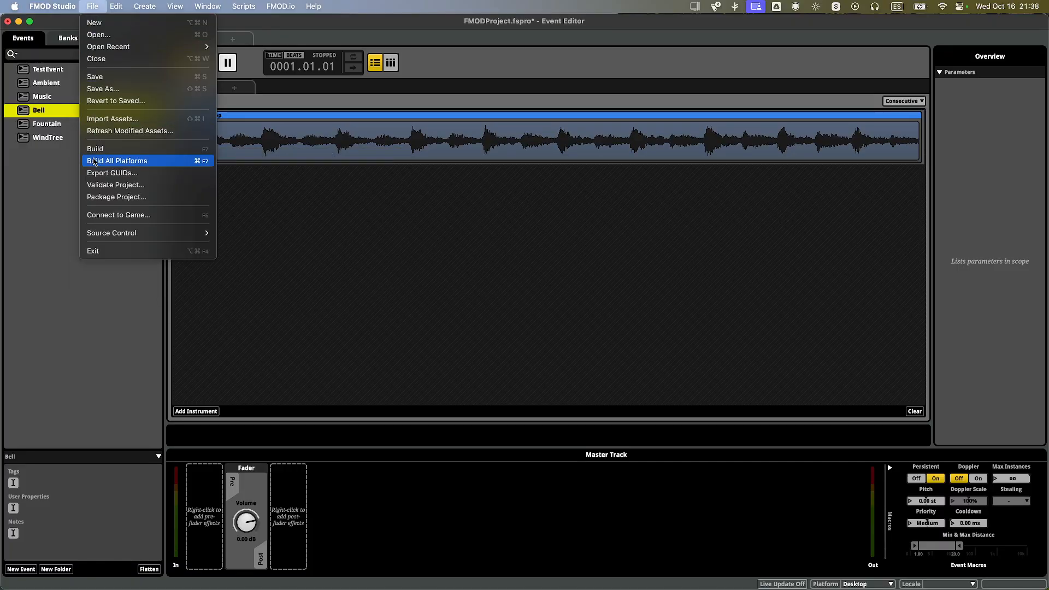
{"action": "left_click", "coordinate": [123, 164]}
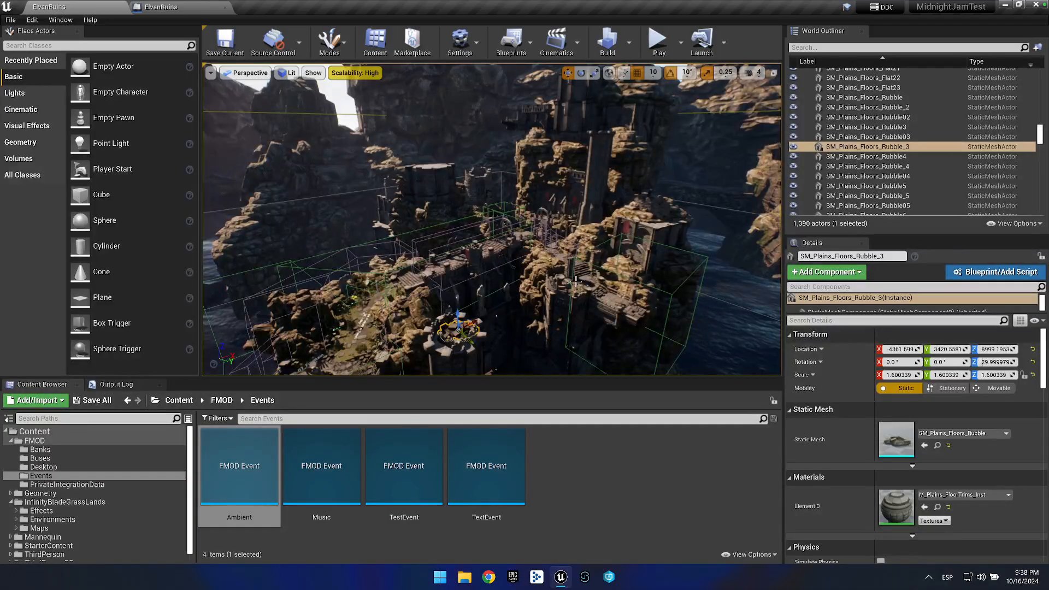
Switch to Unreal Editor and add the Fountain FMOD event as a component of the fountain's angel statue.
{"action": "left_click_drag", "start_coordinate": [662, 329], "coordinate": [569, 284]}
{"action": "left_click_drag", "start_coordinate": [551, 345], "coordinate": [526, 312]}
{"action": "left_click", "coordinate": [510, 268]}
{"action": "left_click_drag", "start_coordinate": [407, 331], "coordinate": [396, 359]}
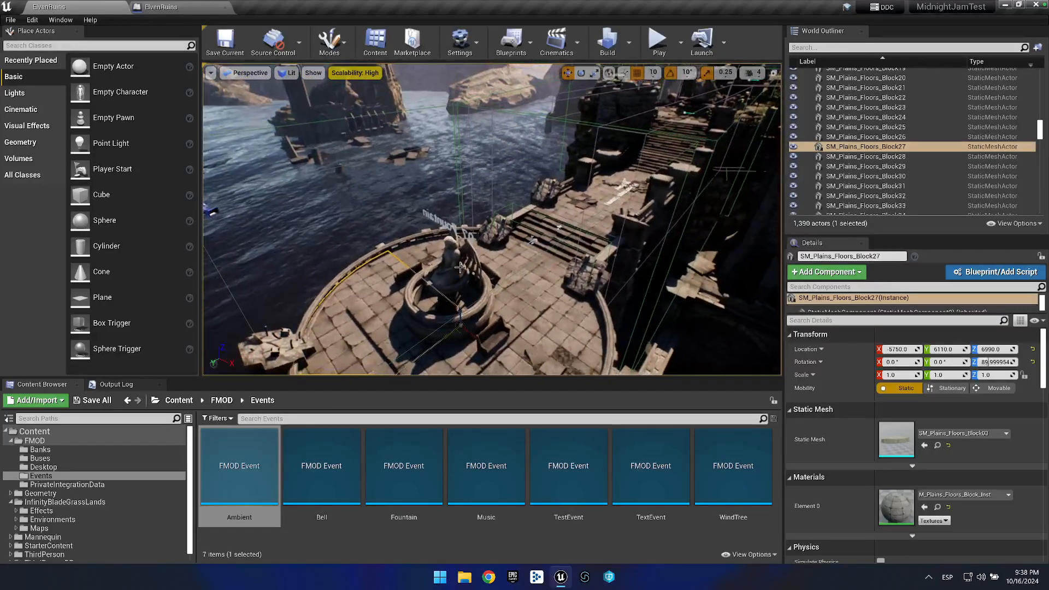
{"action": "left_click", "coordinate": [460, 266]}
{"action": "left_click", "coordinate": [449, 247]}
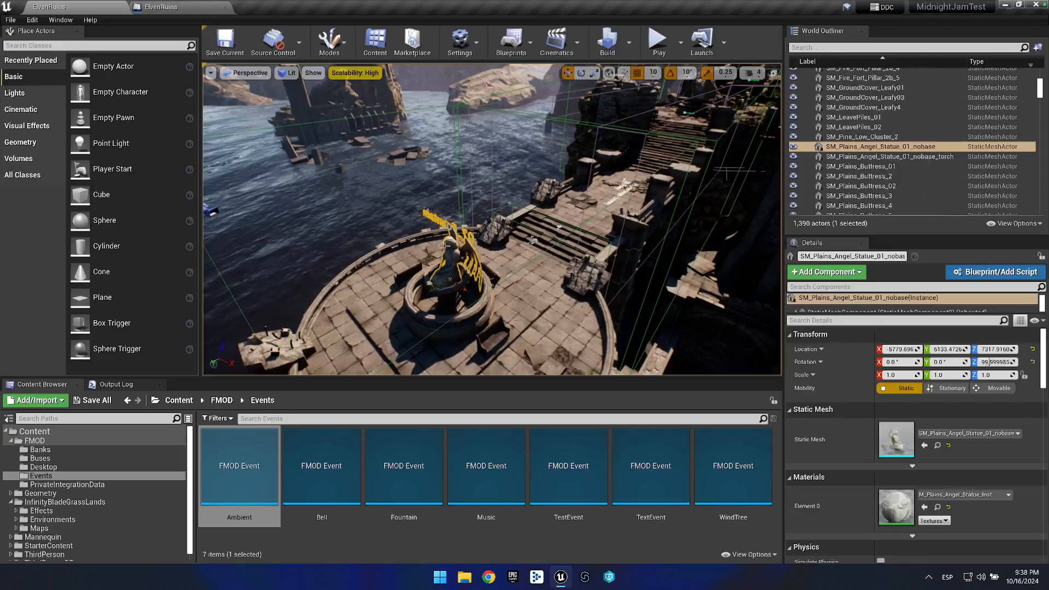
{"action": "key", "text": "f"}
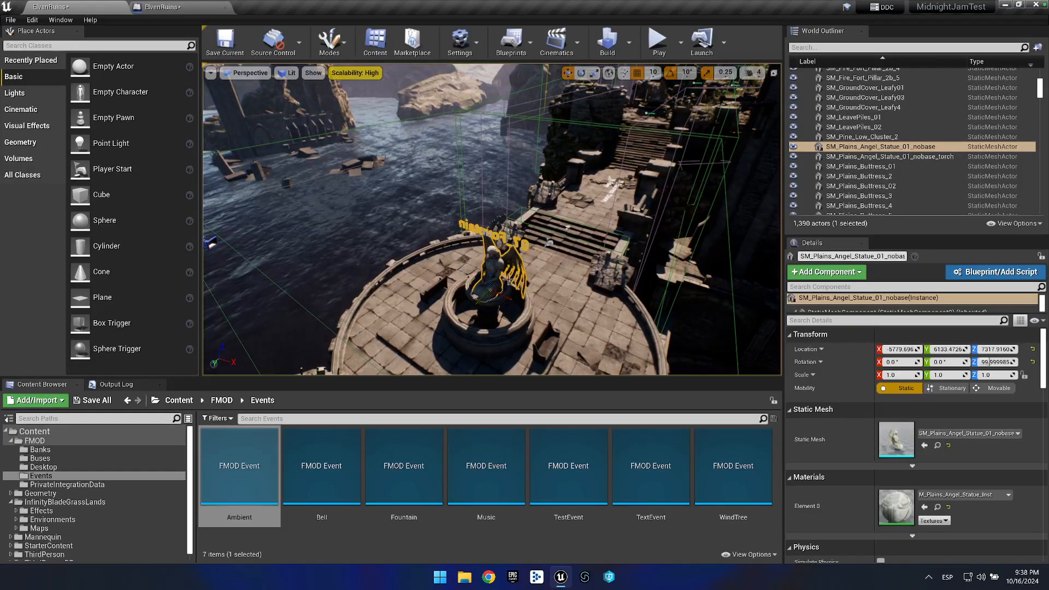
{"action": "left_click_drag", "start_coordinate": [826, 320], "coordinate": [826, 401]}
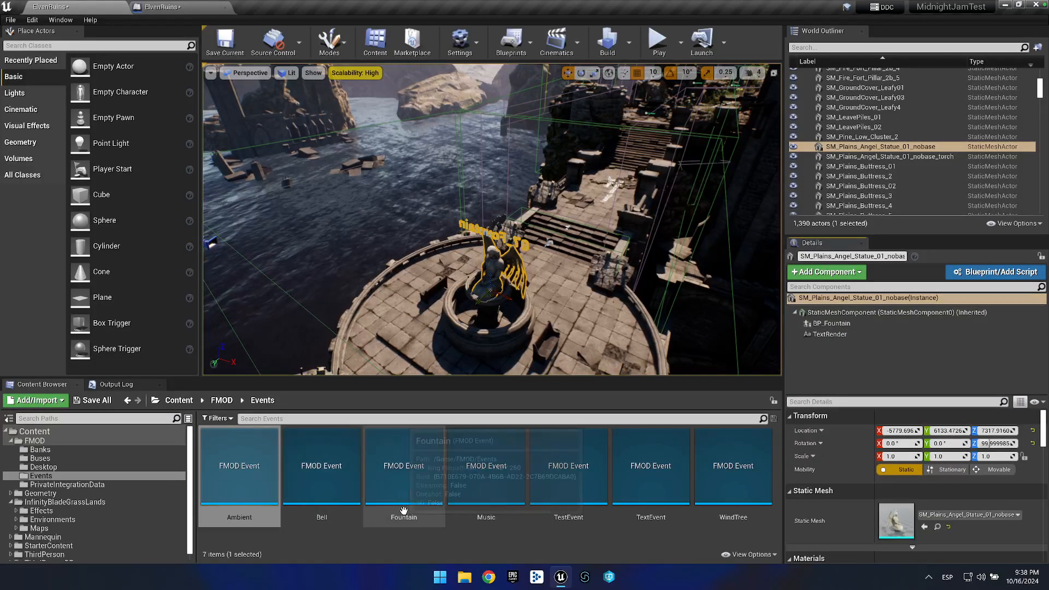
{"action": "left_click_drag", "start_coordinate": [412, 479], "coordinate": [827, 359]}
{"action": "key", "text": "Return"}
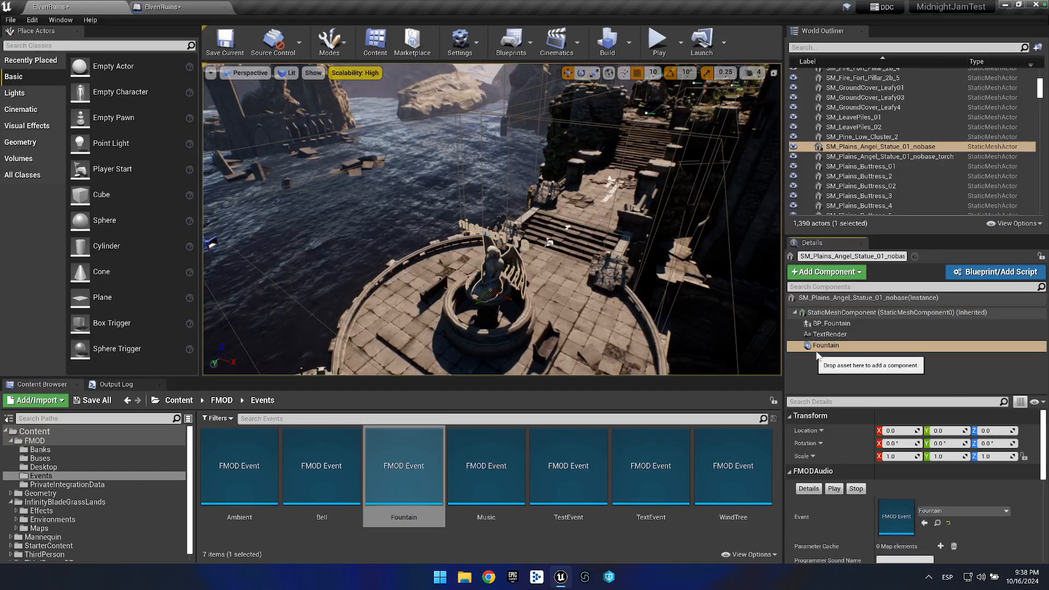
Review the Fountain component's FMOD audio settings and playtest the level around the fountain statue to hear its sound.
{"action": "scroll", "coordinate": [944, 491], "scroll_direction": "down", "scroll_amount": 2}
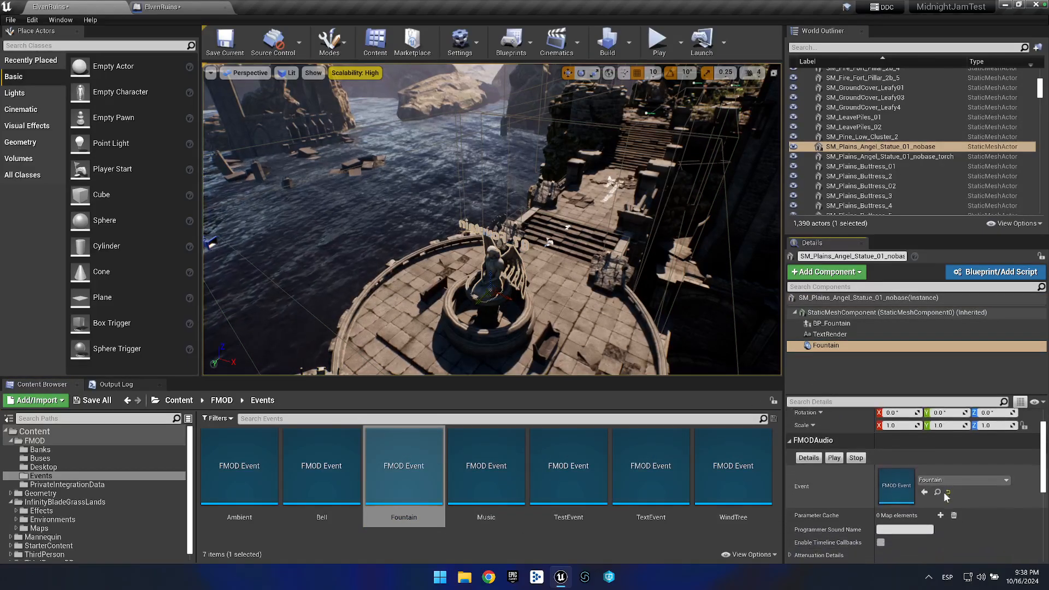
{"action": "scroll", "coordinate": [943, 495], "scroll_direction": "down", "scroll_amount": 2}
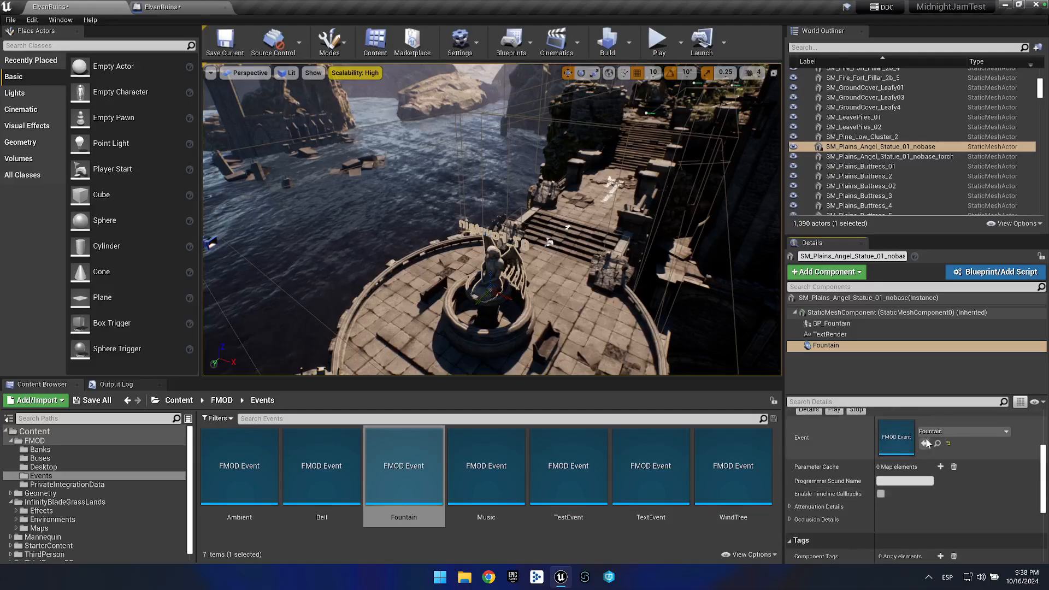
{"action": "scroll", "coordinate": [924, 440], "scroll_direction": "up", "scroll_amount": 1}
{"action": "left_click_drag", "start_coordinate": [521, 278], "coordinate": [503, 284]}
{"action": "scroll", "coordinate": [521, 277], "scroll_direction": "up", "scroll_amount": 3}
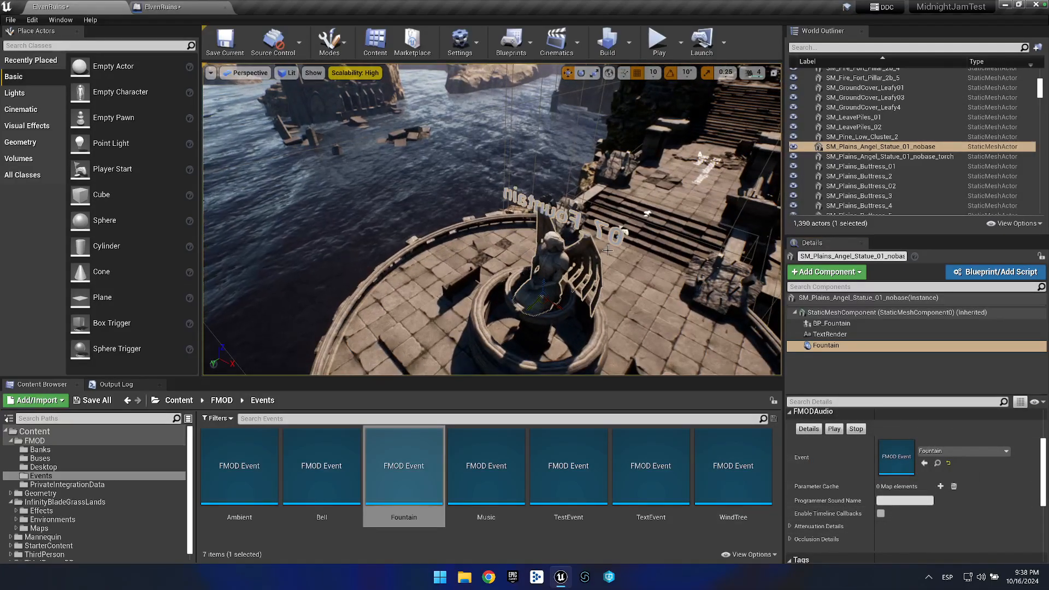
{"action": "key", "text": "alt+p"}
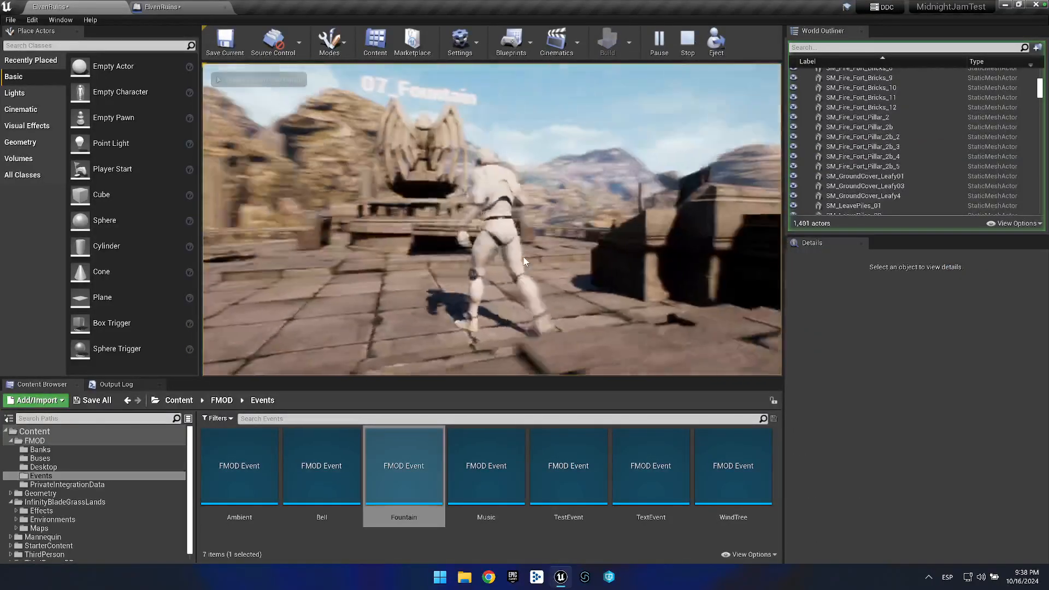
{"action": "key", "text": "Escape"}
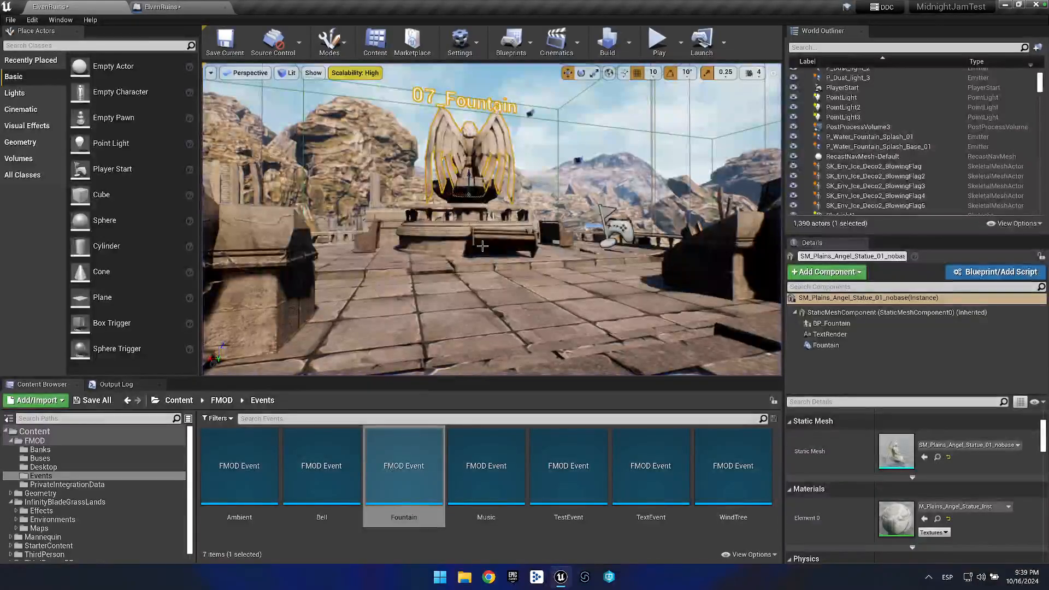
{"action": "right_click", "coordinate": [468, 255]}
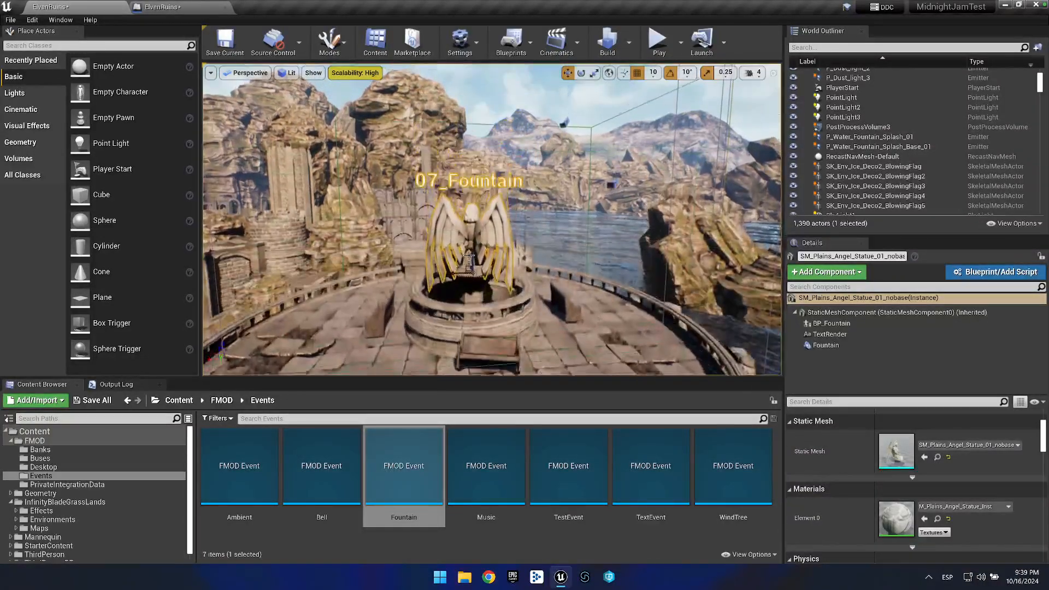
{"action": "key", "text": "e"}
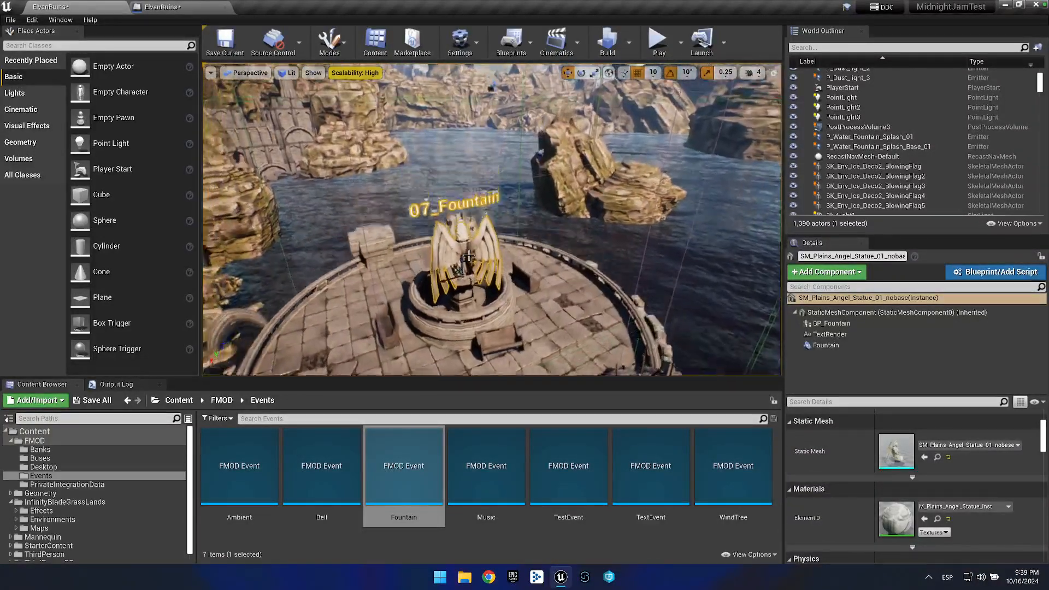
{"action": "key", "text": "a"}
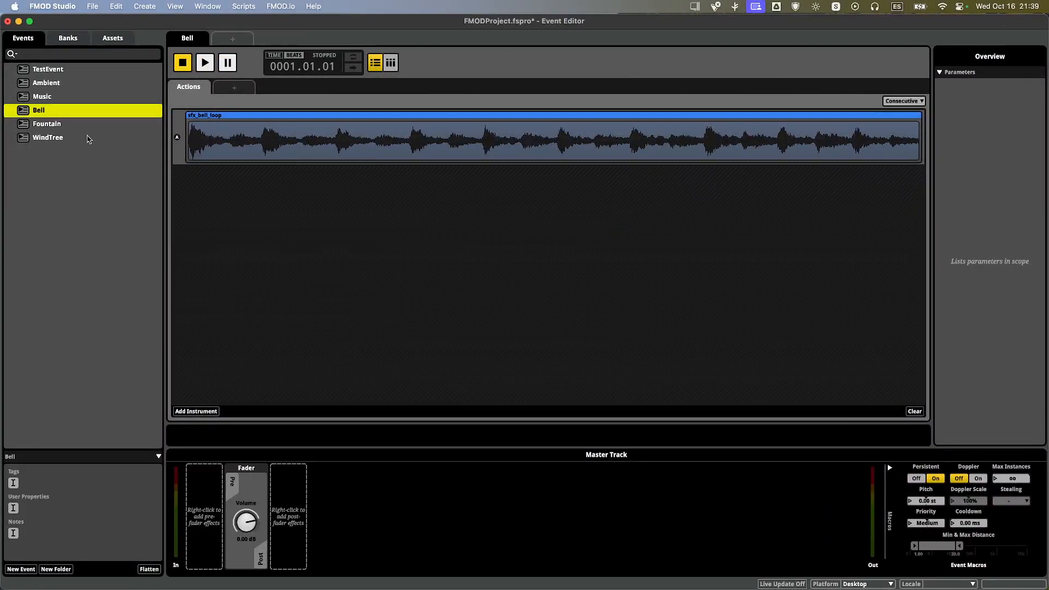
Switch to FMOD Studio and add an FMOD Spatializer effect after the fader on the Fountain event's master track.
{"action": "left_click", "coordinate": [74, 128]}
{"action": "right_click", "coordinate": [269, 532]}
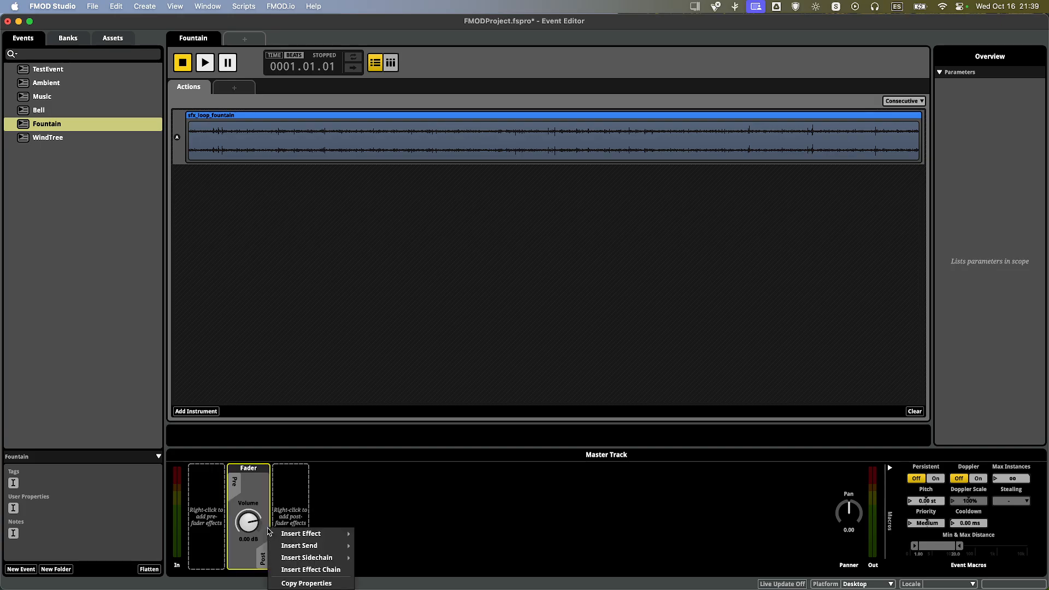
{"action": "right_click", "coordinate": [294, 511]}
{"action": "mouse_move", "coordinate": [338, 514]}
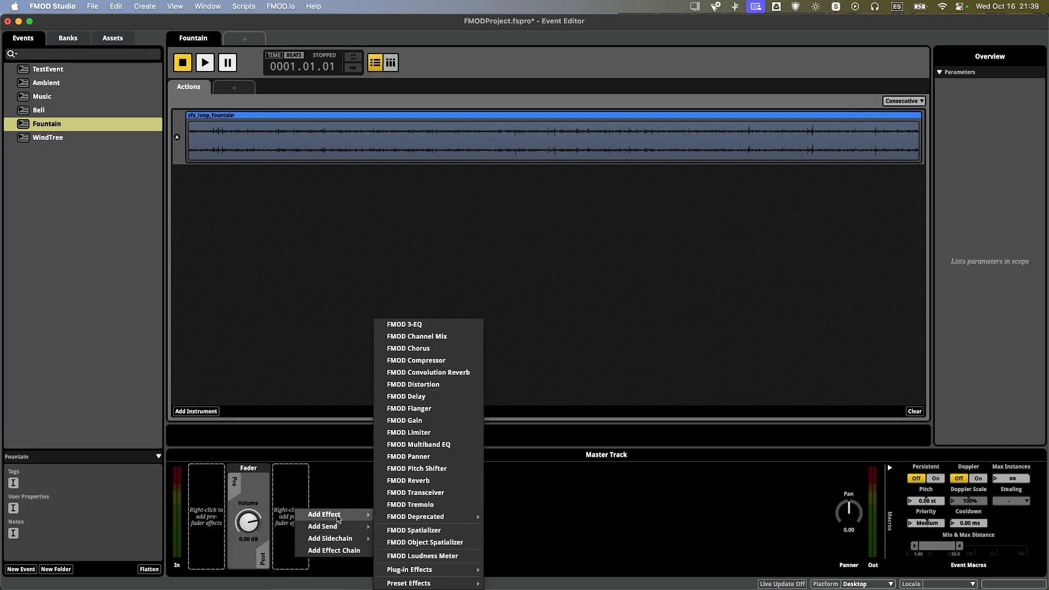
{"action": "left_click", "coordinate": [437, 530]}
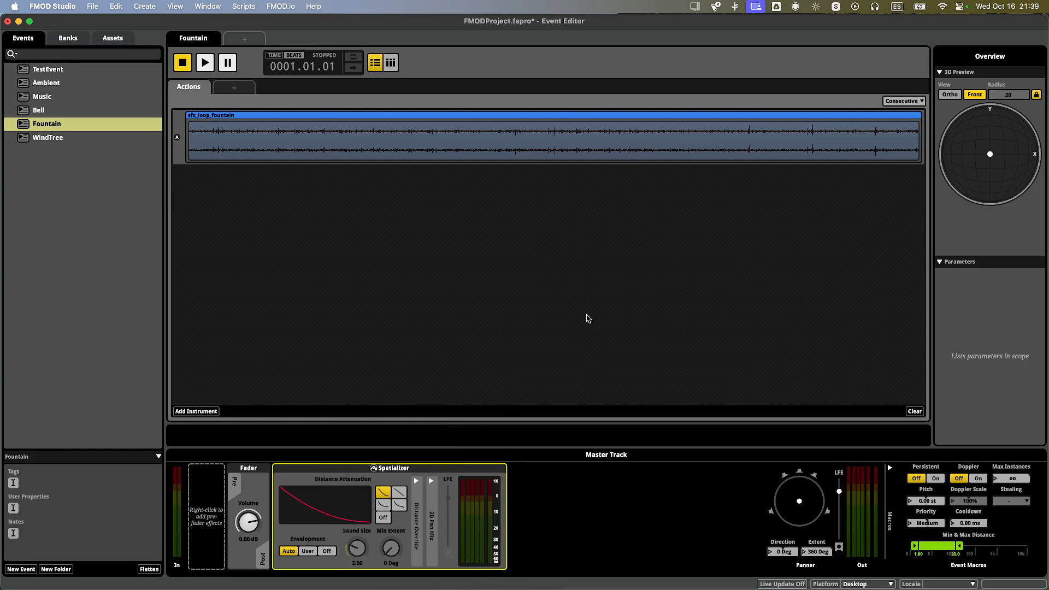
Audition the Fountain event while moving the sound source around in the 3D preview.
{"action": "key", "text": "space"}
{"action": "mouse_move", "coordinate": [990, 154]}
{"action": "left_mouse_down"}
{"action": "mouse_move", "coordinate": [1022, 160]}
{"action": "mouse_move", "coordinate": [953, 161]}
{"action": "mouse_move", "coordinate": [1004, 161]}
{"action": "mouse_move", "coordinate": [984, 159]}
{"action": "left_mouse_up"}
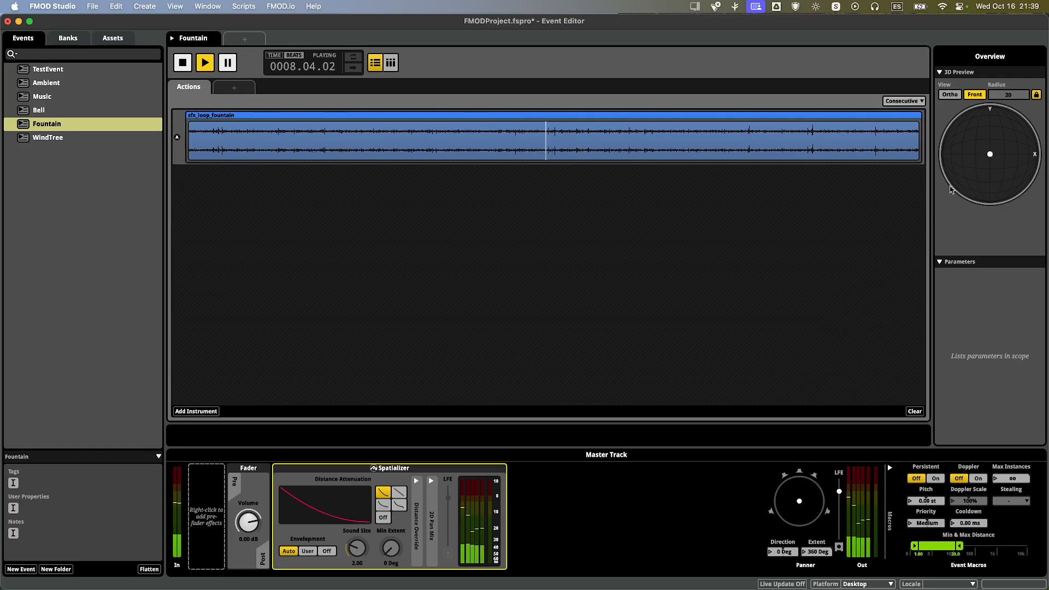
{"action": "key", "text": "space"}
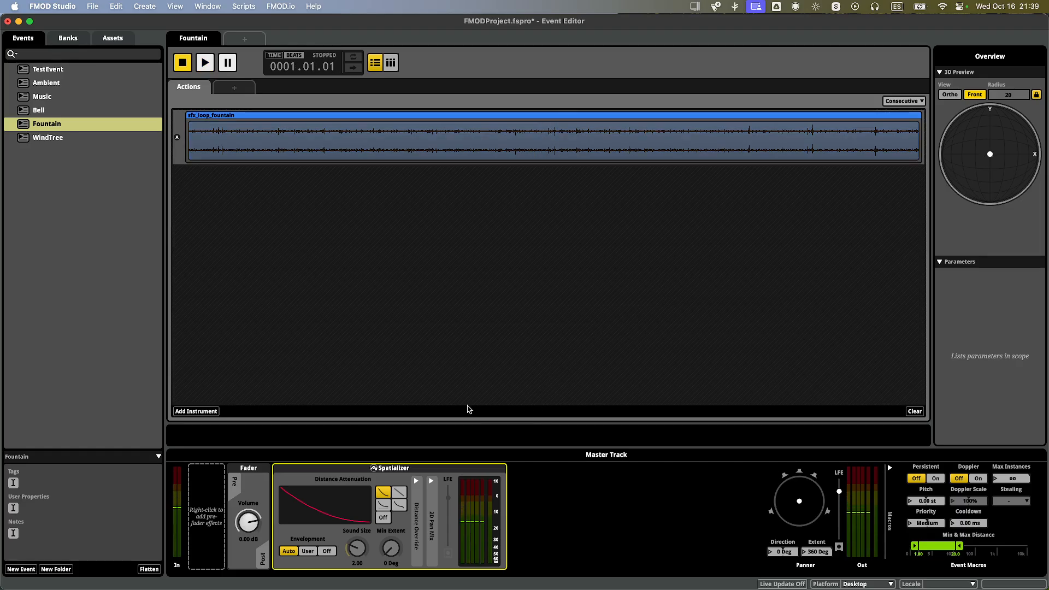
Add an FMOD Spatializer effect after the fader on the WindTree event's master track.
{"action": "left_click", "coordinate": [88, 138]}
{"action": "left_click", "coordinate": [252, 154]}
{"action": "left_click", "coordinate": [273, 233]}
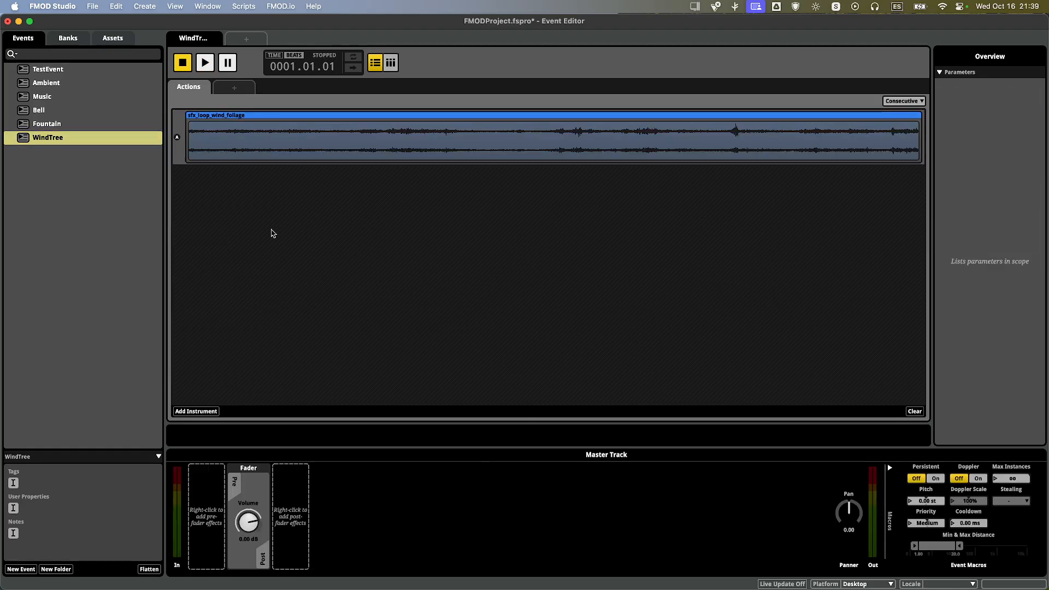
{"action": "right_click", "coordinate": [286, 511]}
{"action": "mouse_move", "coordinate": [336, 531]}
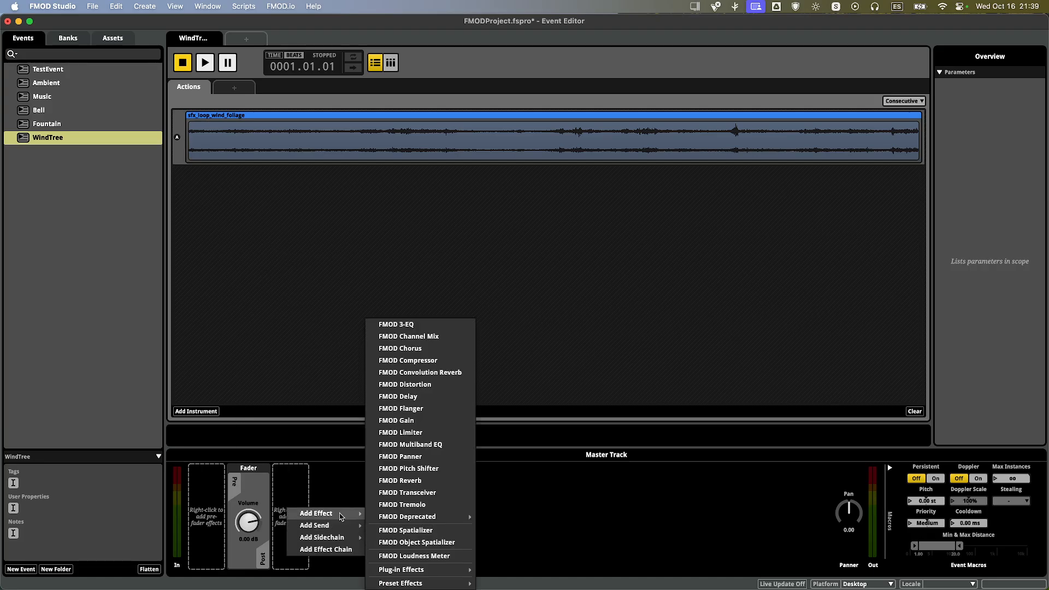
{"action": "left_click", "coordinate": [405, 530]}
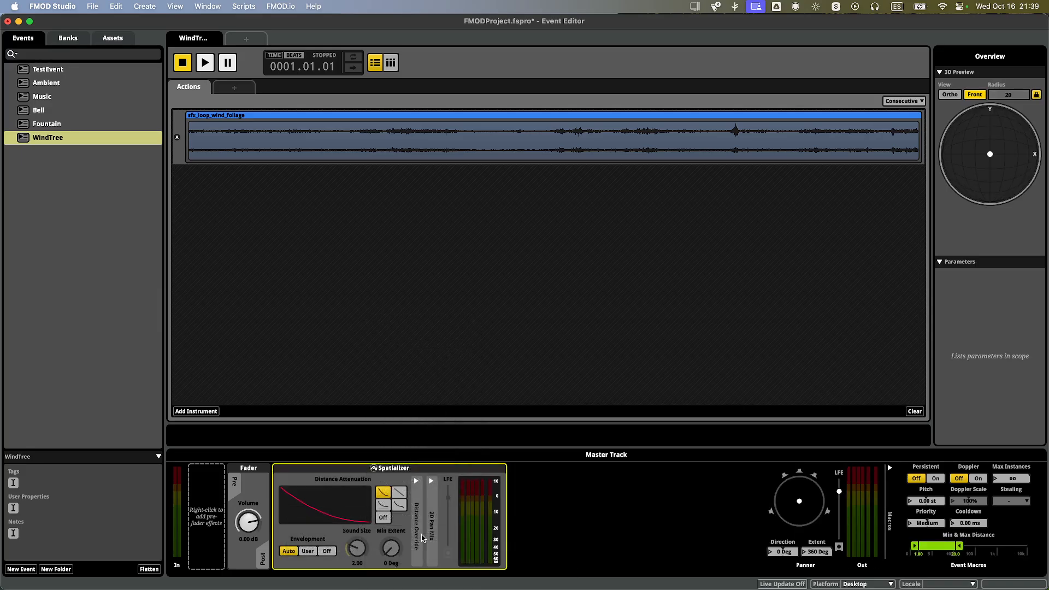
Add an FMOD Spatializer effect after the fader on the Bell event's master track.
{"action": "left_click", "coordinate": [57, 112]}
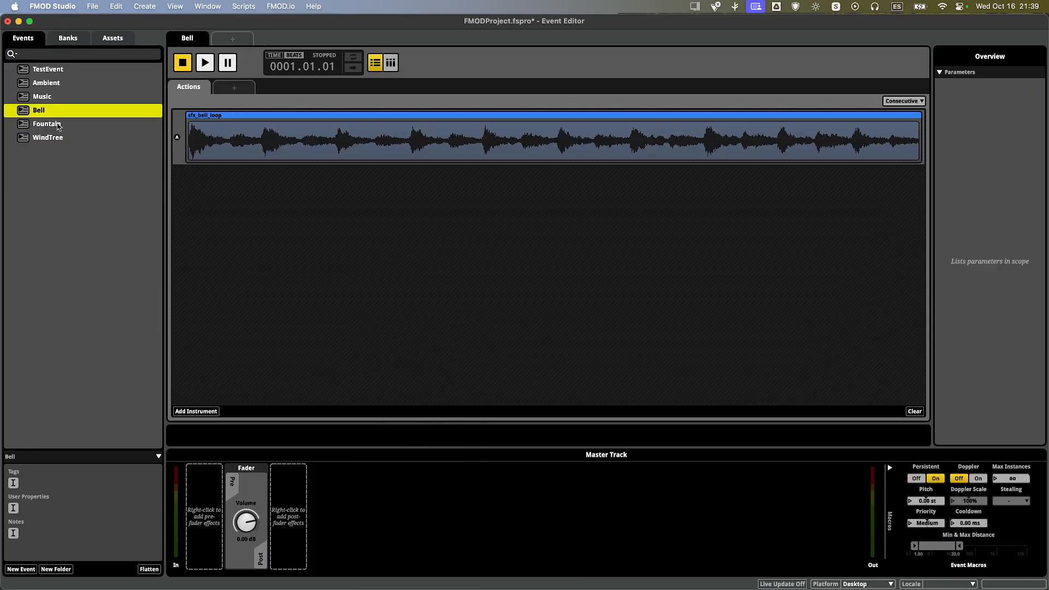
{"action": "right_click", "coordinate": [293, 502]}
{"action": "mouse_move", "coordinate": [350, 522]}
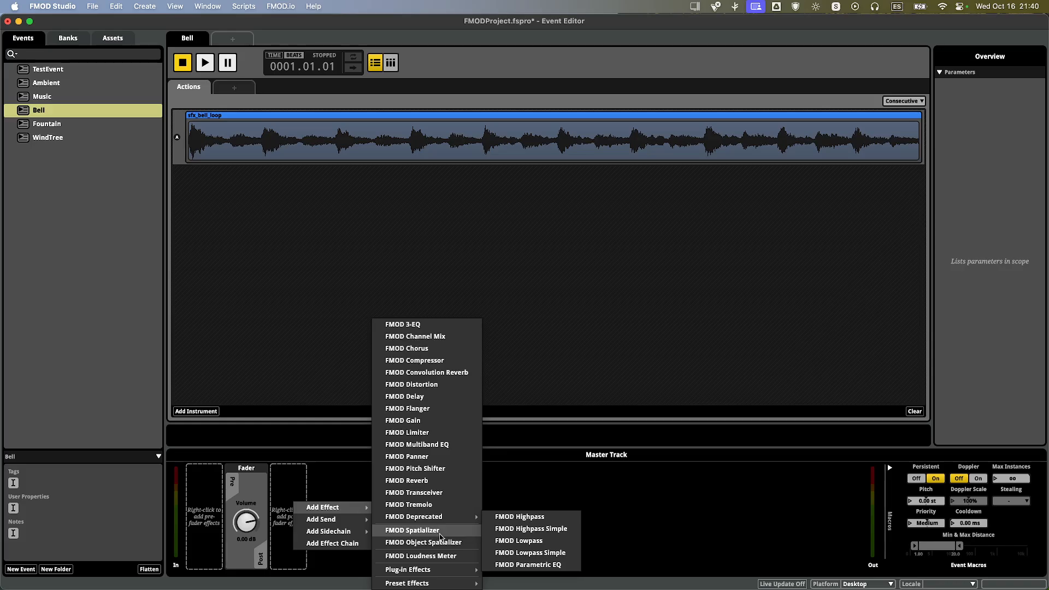
{"action": "left_click", "coordinate": [440, 530]}
Build the FMOD project's banks for all platforms.
{"action": "left_click", "coordinate": [101, 5]}
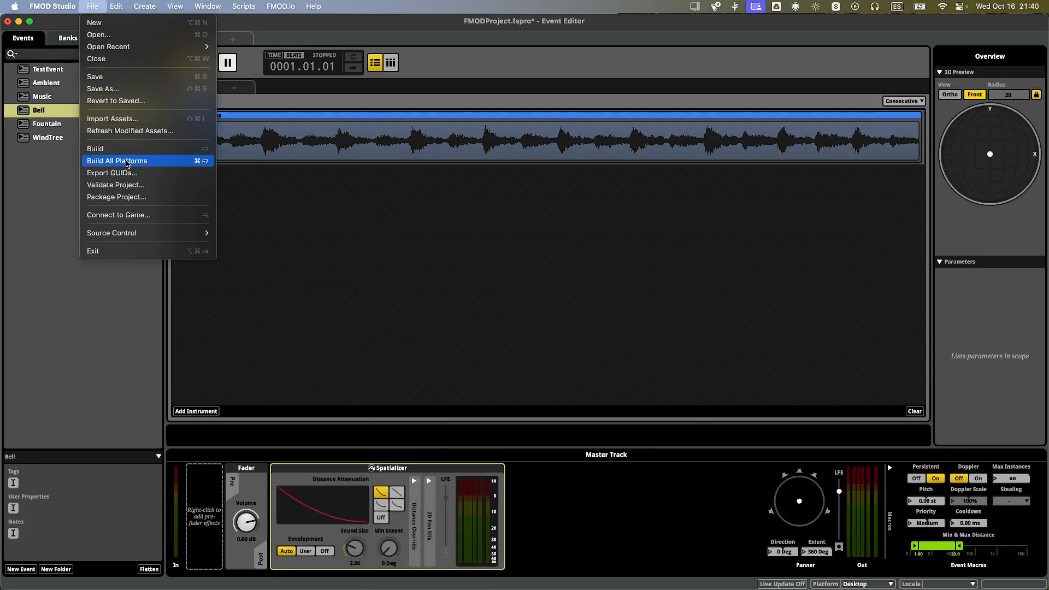
{"action": "left_click", "coordinate": [621, 335]}
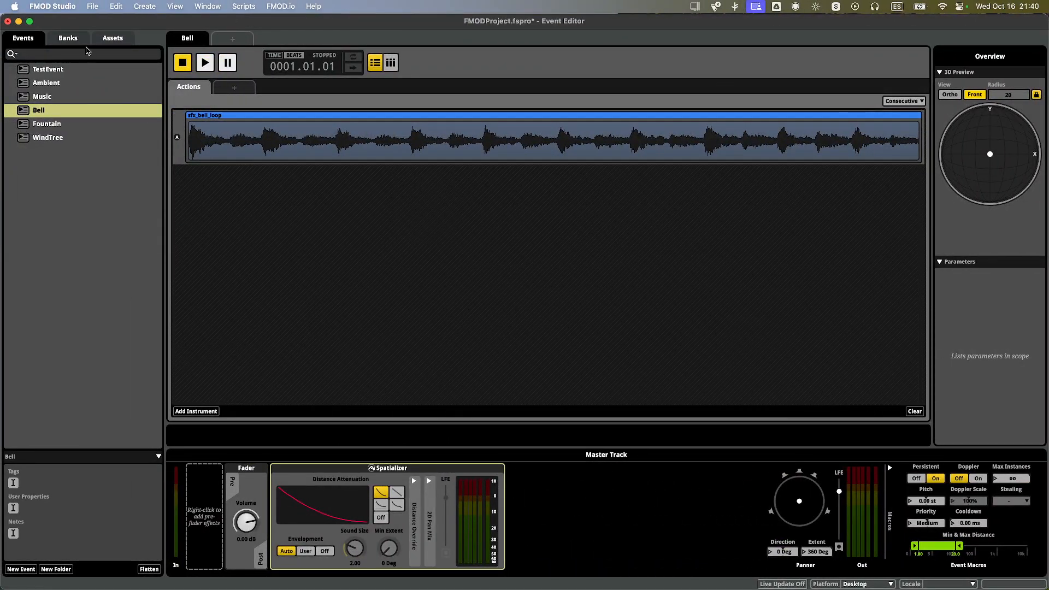
{"action": "left_click", "coordinate": [92, 6]}
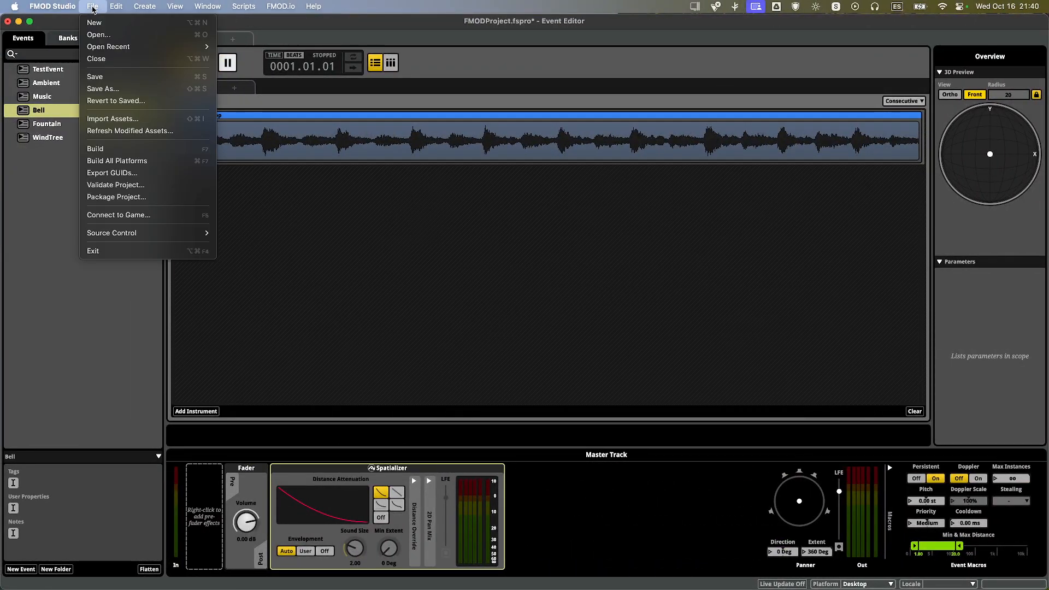
{"action": "left_click", "coordinate": [151, 161]}
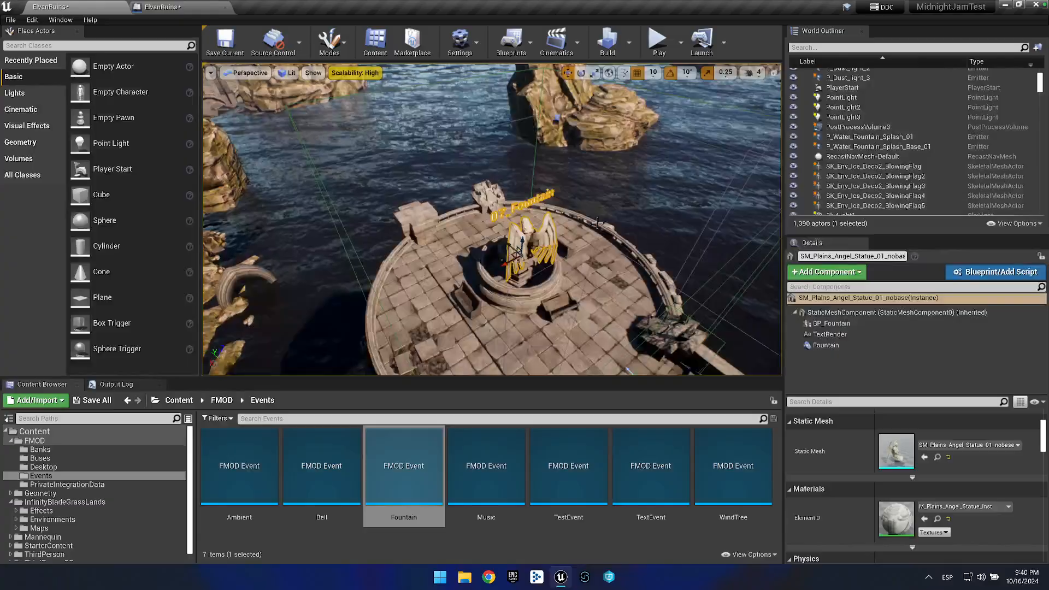
Switch to Unreal Editor and examine the Fountain sound's attenuation range around the angel statue from several angles.
{"action": "right_click", "coordinate": [587, 259]}
{"action": "key", "text": "s"}
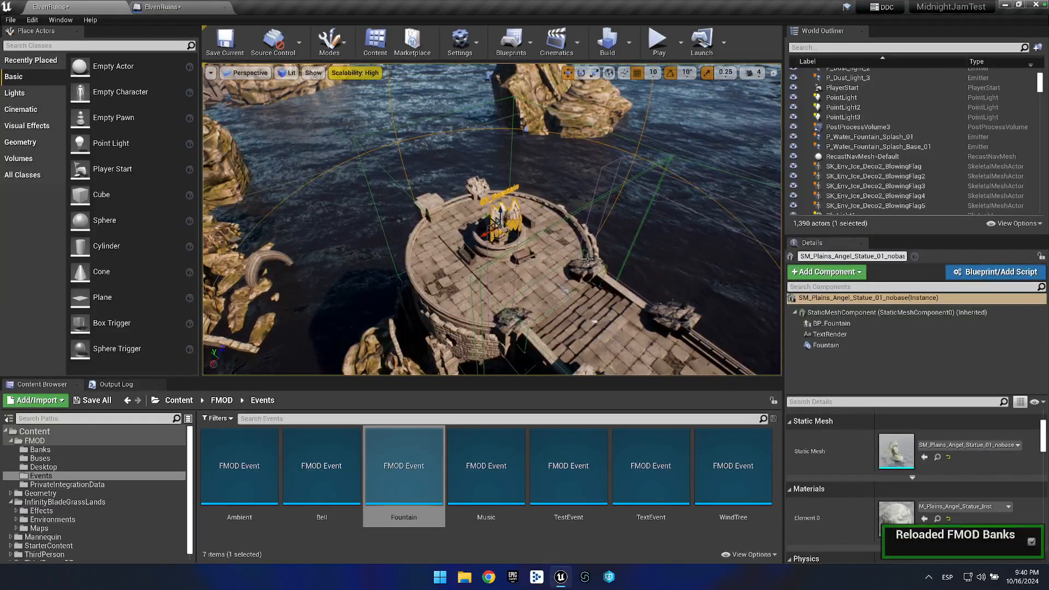
{"action": "right_click", "coordinate": [587, 259]}
{"action": "left_click", "coordinate": [503, 223]}
{"action": "left_click", "coordinate": [503, 224]}
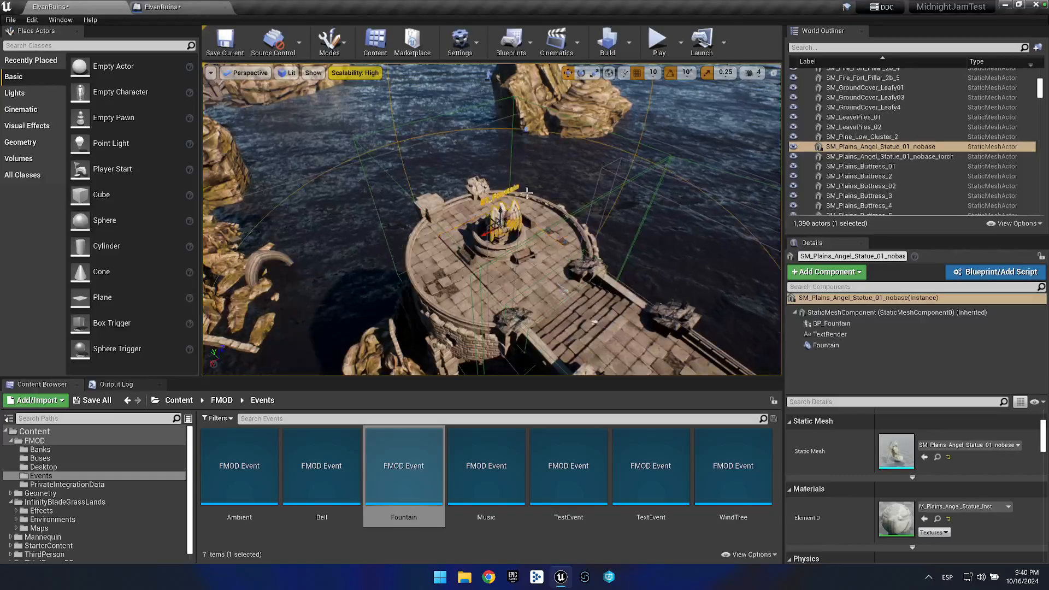
{"action": "key", "text": "f"}
{"action": "left_click_drag", "start_coordinate": [602, 181], "coordinate": [602, 181]}
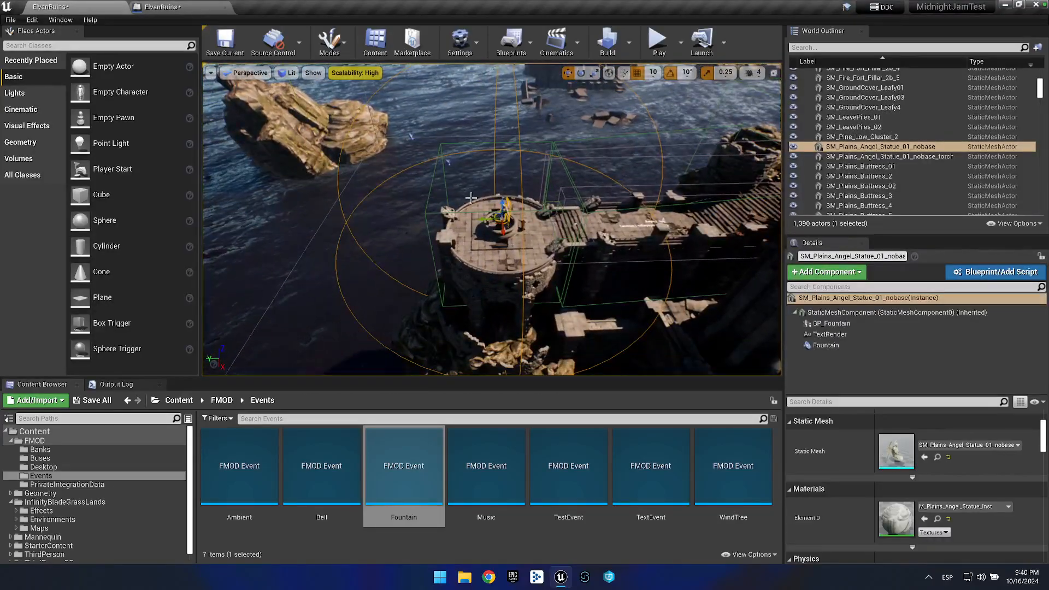
{"action": "left_click_drag", "start_coordinate": [502, 228], "coordinate": [537, 228]}
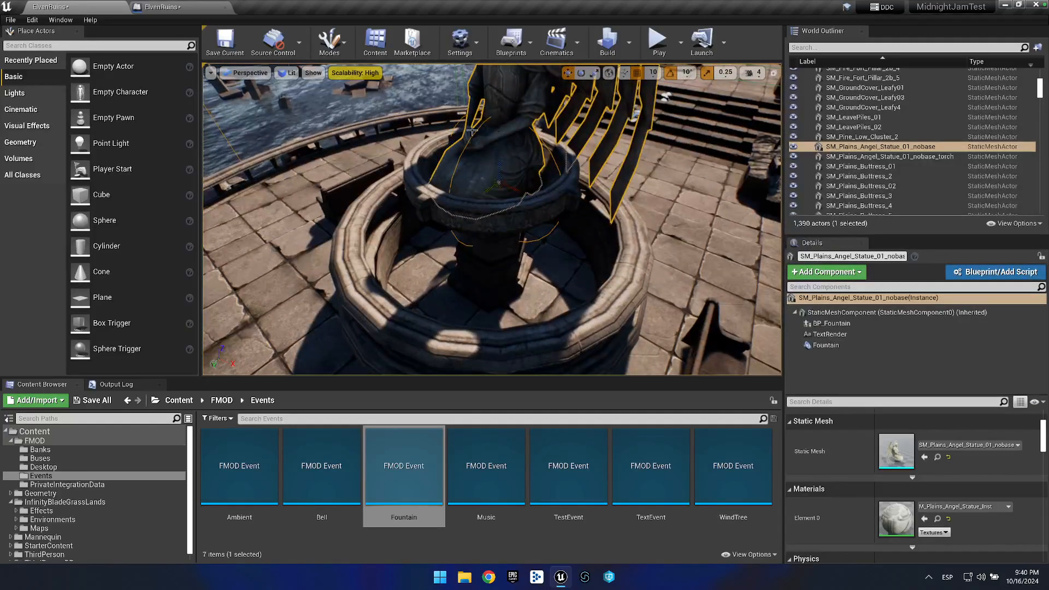
{"action": "scroll", "coordinate": [466, 195], "scroll_direction": "down", "scroll_amount": 5}
{"action": "left_click_drag", "start_coordinate": [467, 195], "coordinate": [541, 225]}
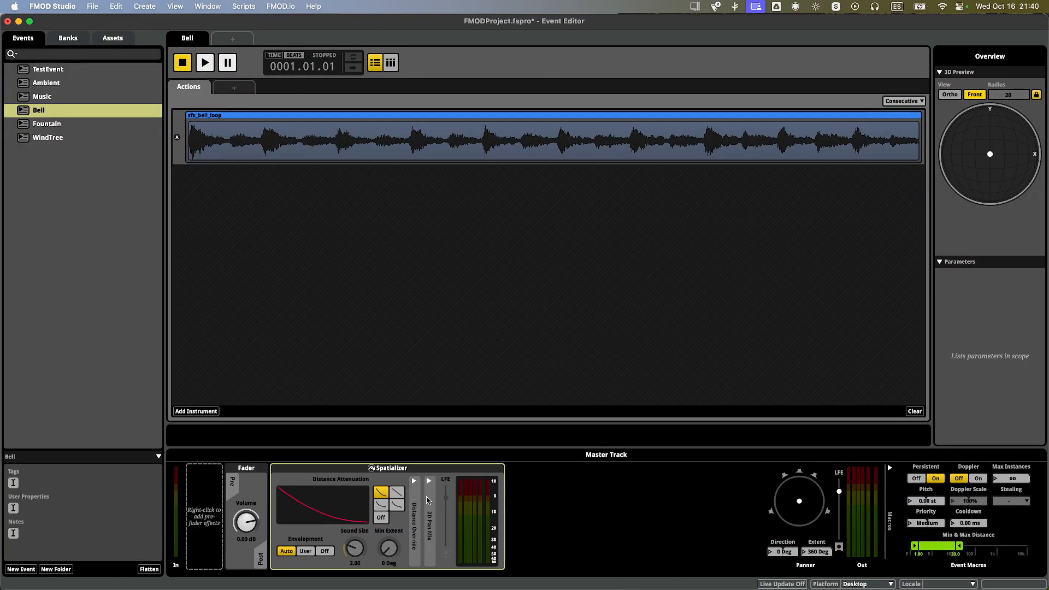
Switch to FMOD Studio and examine the Distance Override settings of the Bell event's spatializer.
{"action": "left_click", "coordinate": [414, 481]}
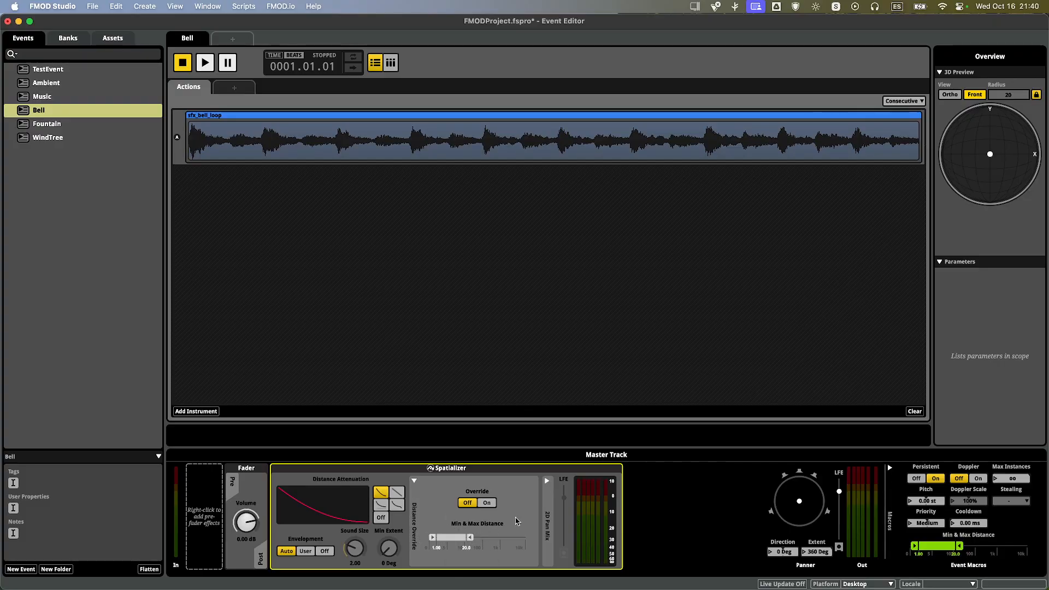
{"action": "left_click", "coordinate": [414, 479]}
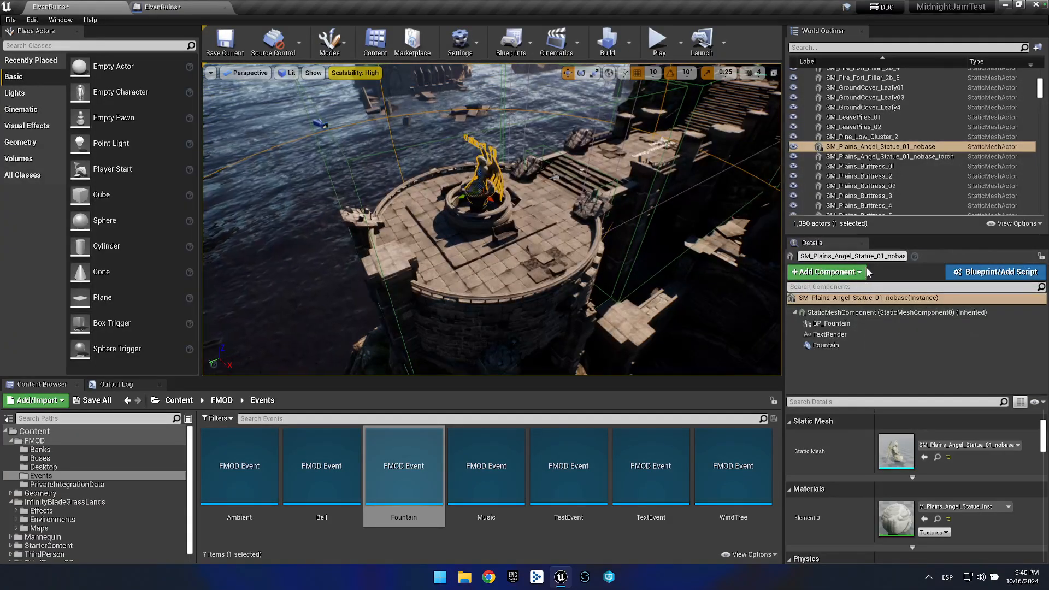
Switch to Unreal Editor and enable Override Attenuation on the angel statue's Fountain audio component.
{"action": "left_click", "coordinate": [836, 345]}
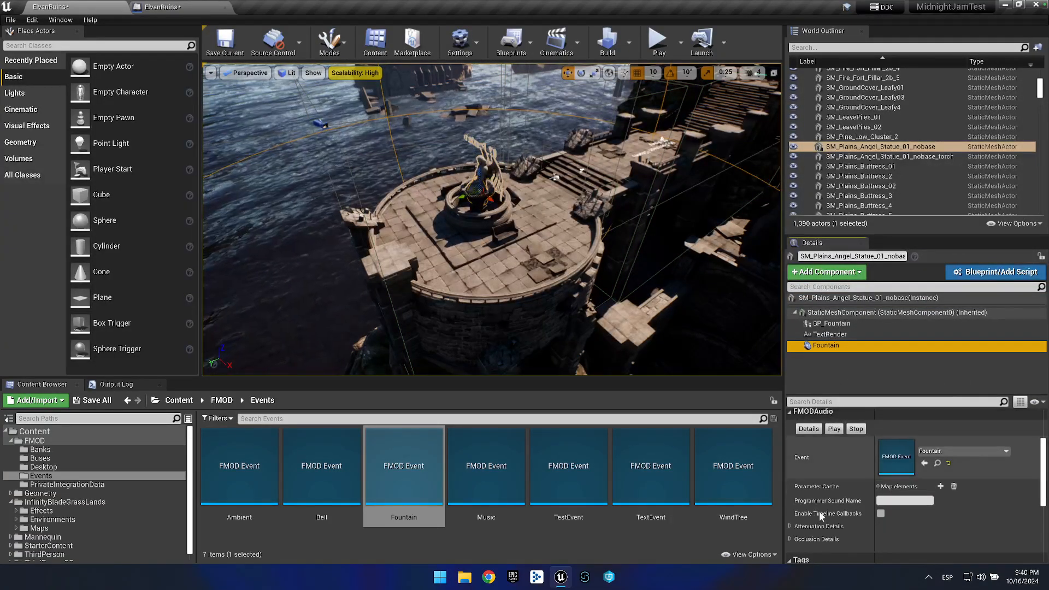
{"action": "scroll", "coordinate": [901, 480], "scroll_direction": "down", "scroll_amount": 2}
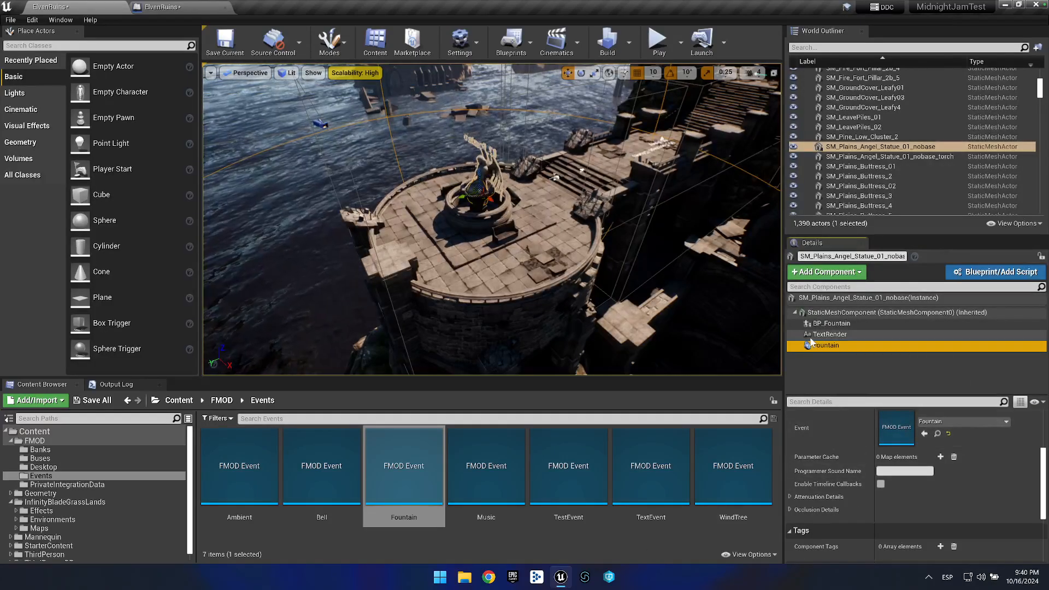
{"action": "scroll", "coordinate": [824, 499], "scroll_direction": "down", "scroll_amount": 1}
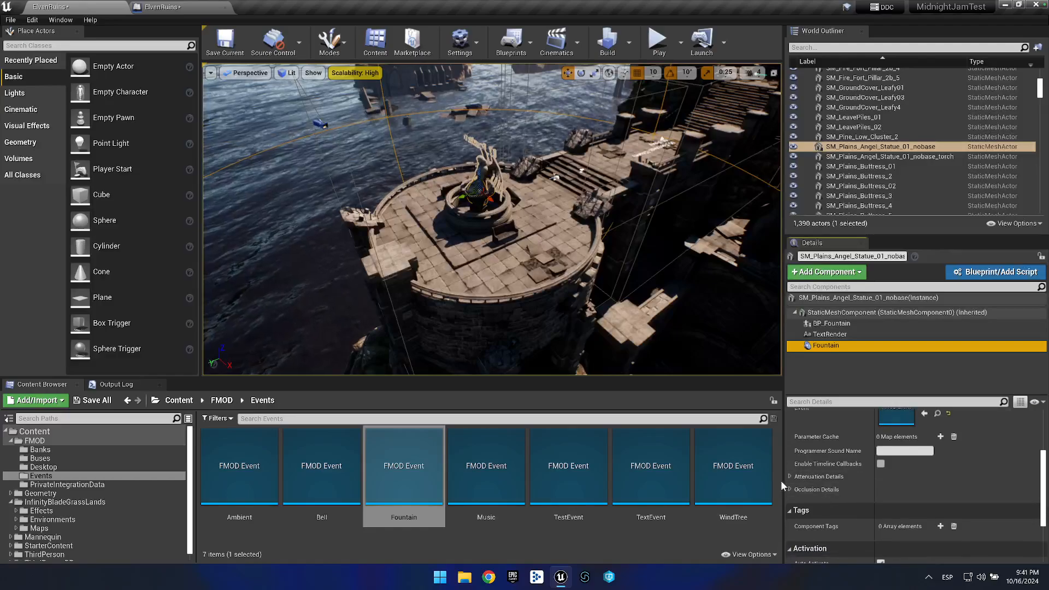
{"action": "left_click", "coordinate": [790, 477]}
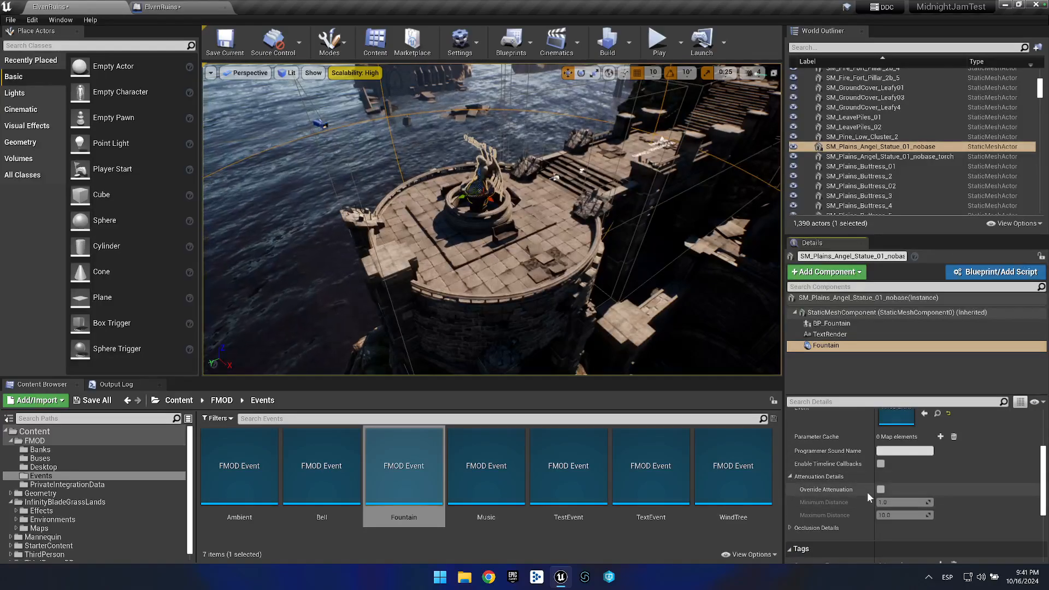
{"action": "left_click", "coordinate": [880, 489]}
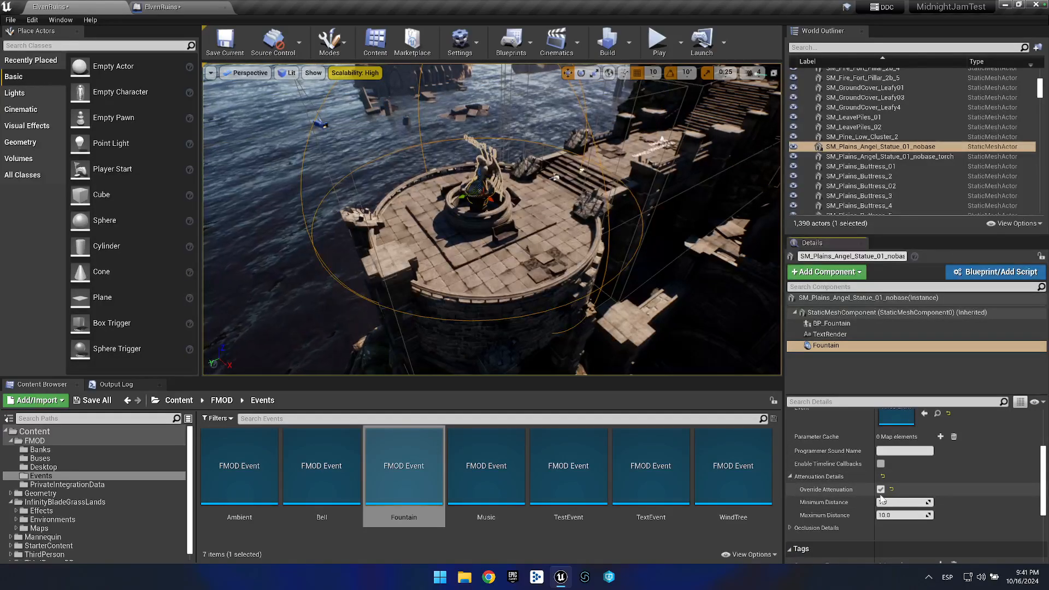
{"action": "left_click", "coordinate": [881, 489]}
{"action": "left_click", "coordinate": [881, 490]}
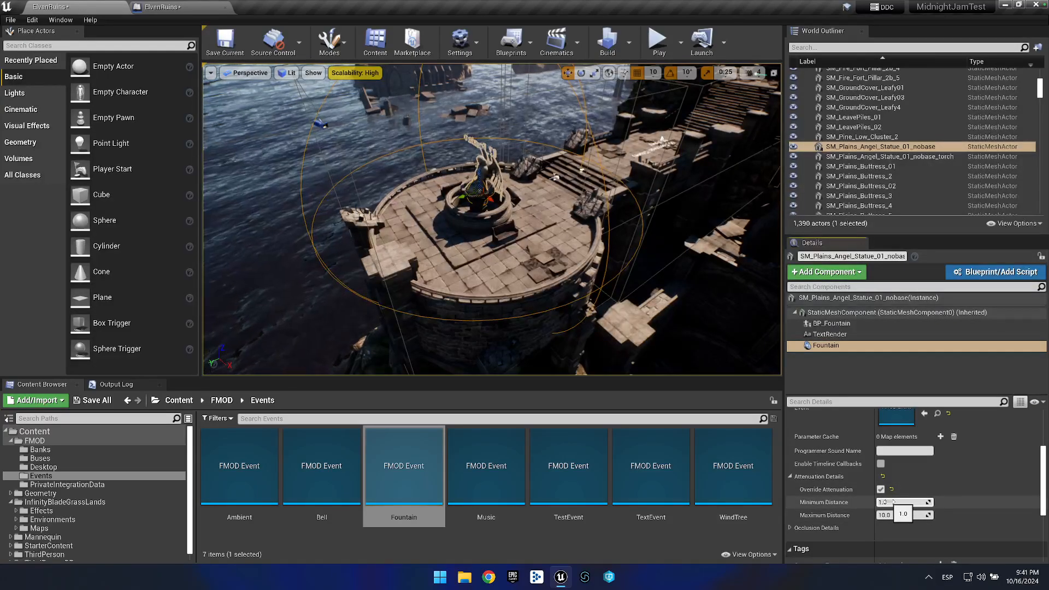
Examine the Fountain component's minimum and maximum distance settings against the attenuation spheres around the fountain.
{"action": "left_click", "coordinate": [893, 501]}
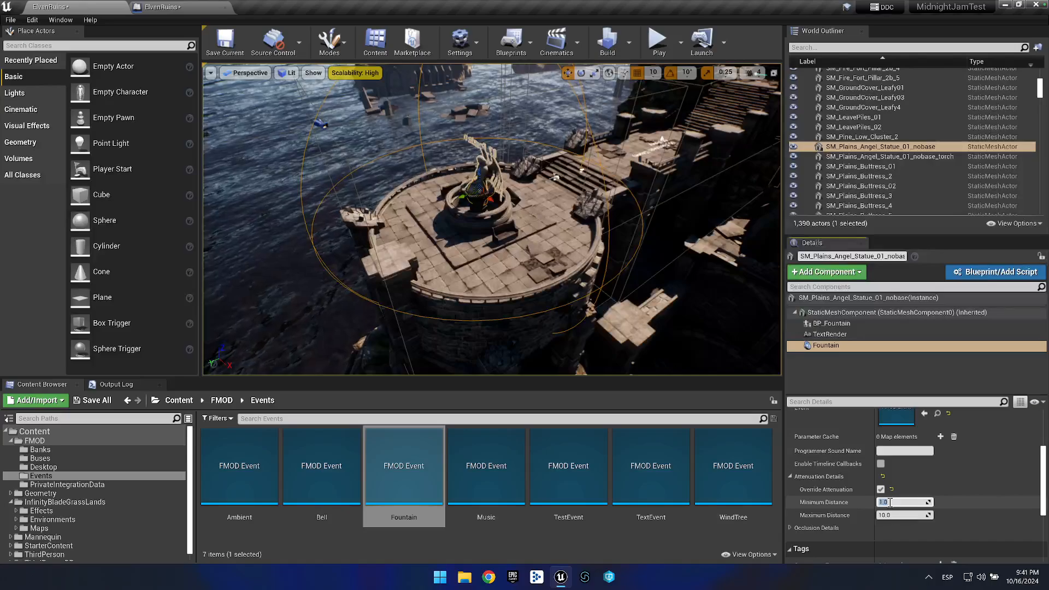
{"action": "right_click", "coordinate": [387, 196]}
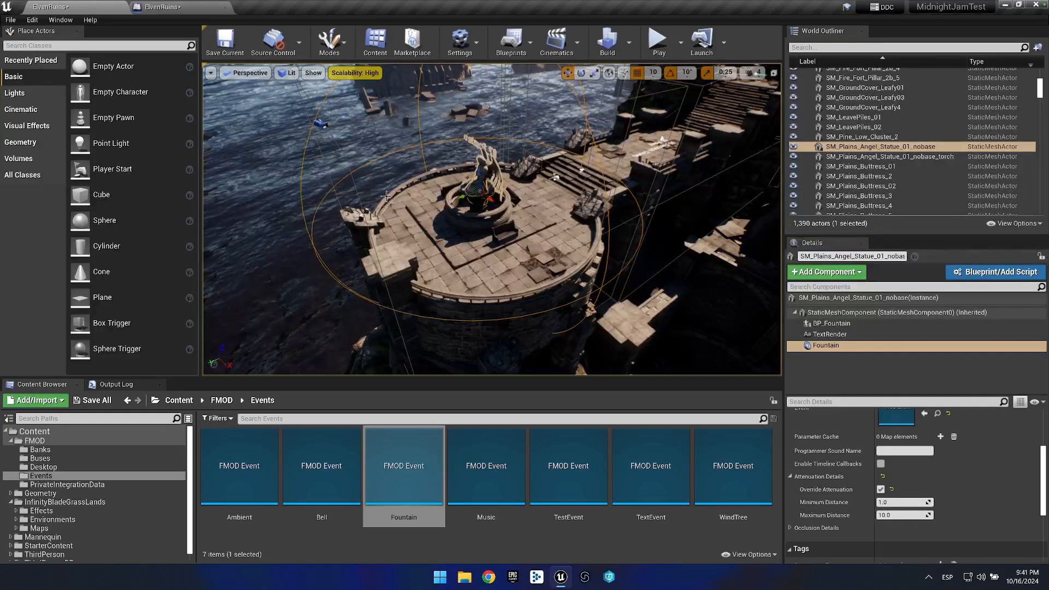
{"action": "key", "text": "a"}
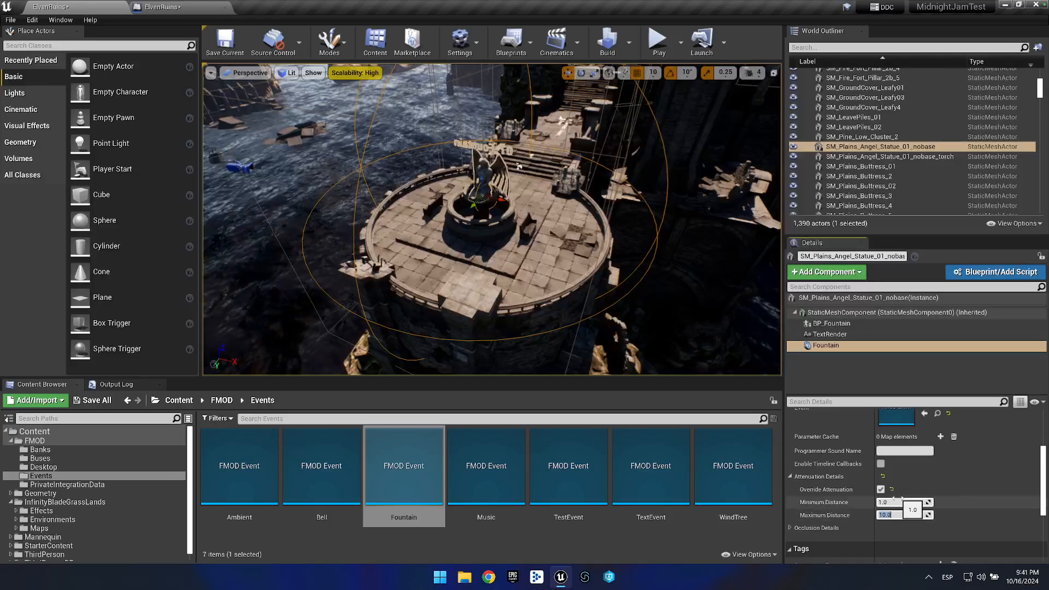
{"action": "left_click", "coordinate": [890, 515]}
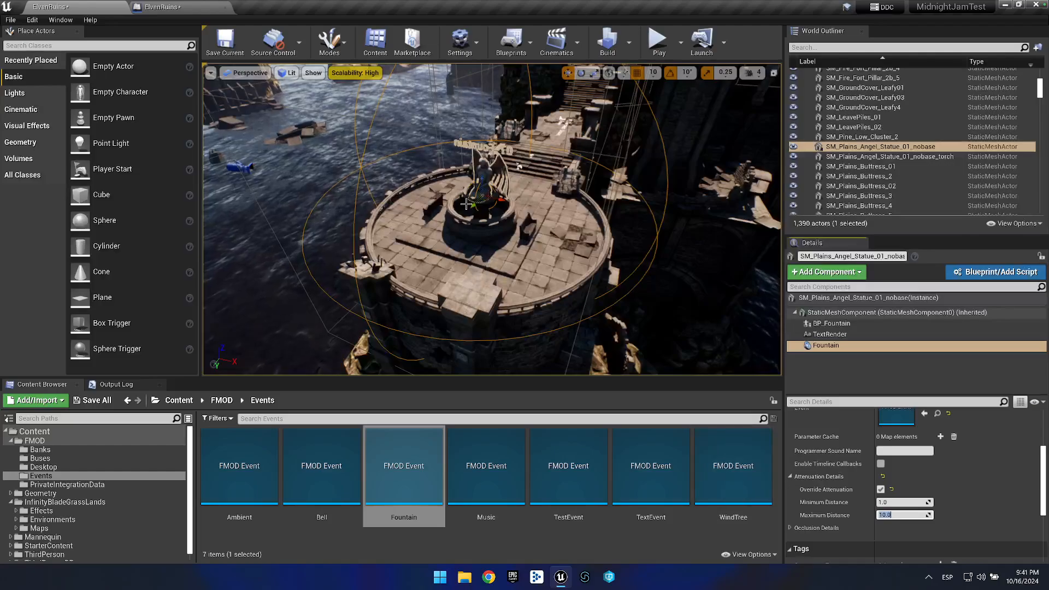
{"action": "left_click", "coordinate": [483, 202]}
{"action": "right_click", "coordinate": [482, 204]}
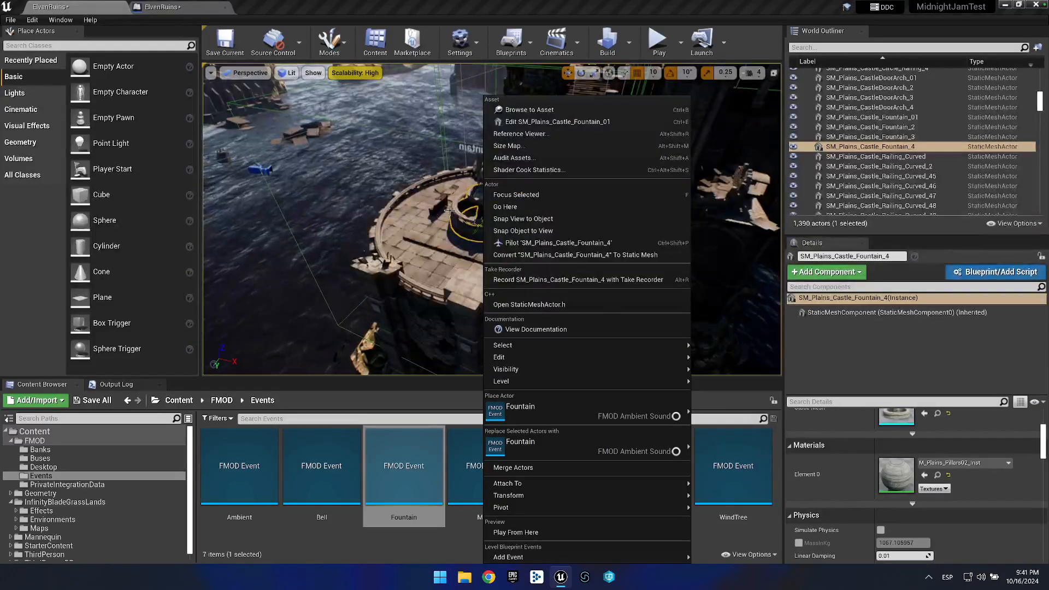
{"action": "key", "text": "Escape"}
{"action": "left_click", "coordinate": [491, 179]}
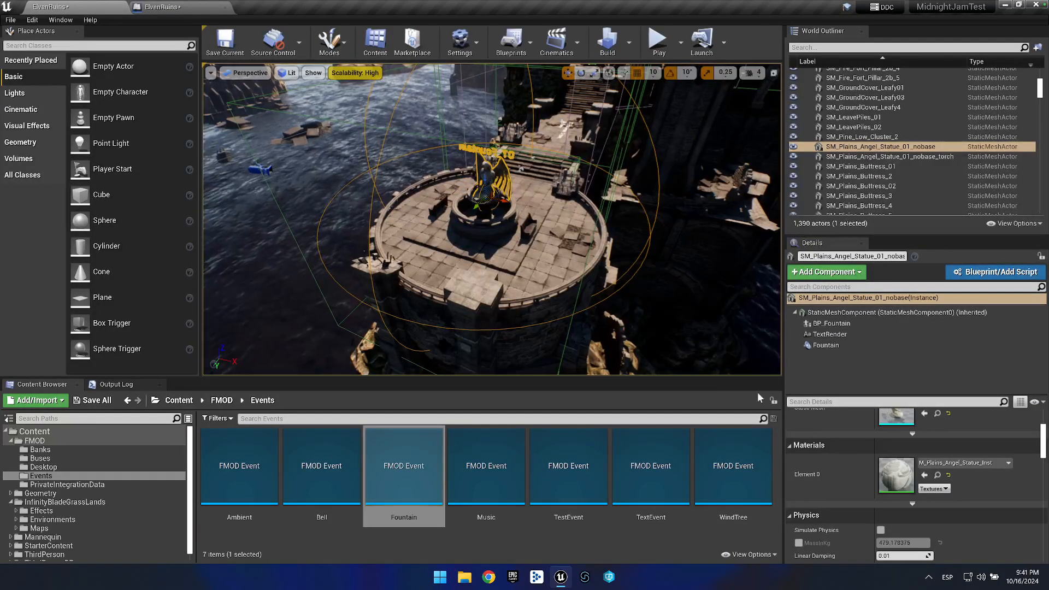
{"action": "left_click", "coordinate": [826, 346]}
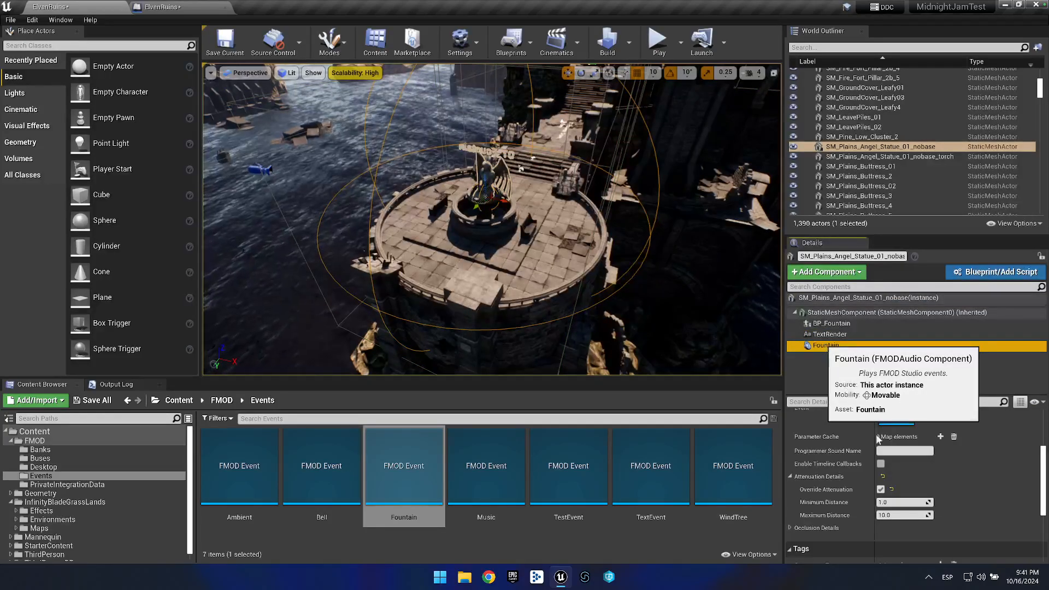
{"action": "scroll", "coordinate": [825, 491], "scroll_direction": "down", "scroll_amount": 5}
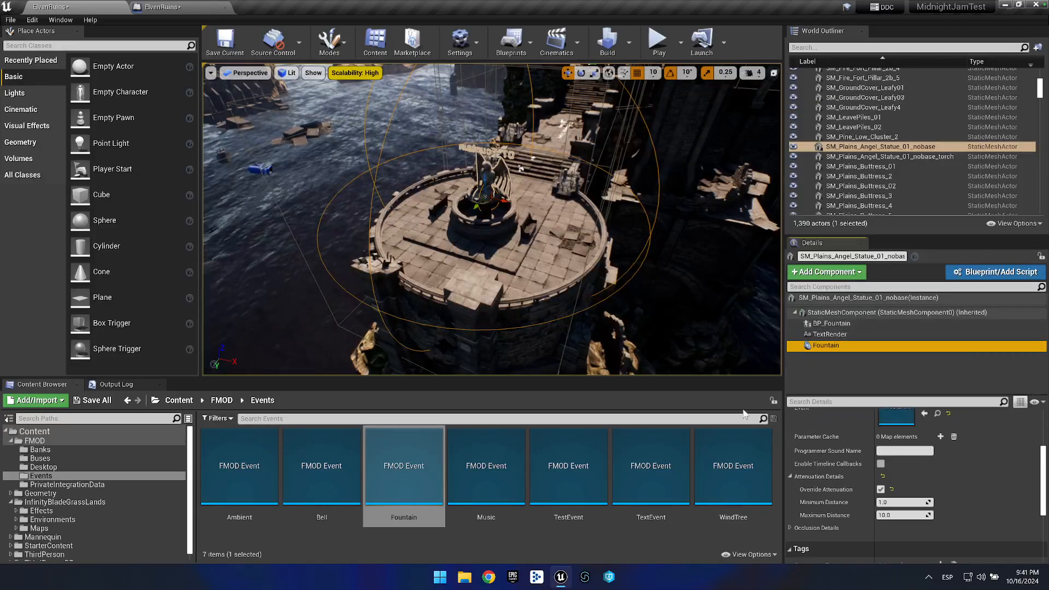
Try a minimum attenuation distance of 4 on the Fountain component and settle on 3.
{"action": "left_click", "coordinate": [901, 502]}
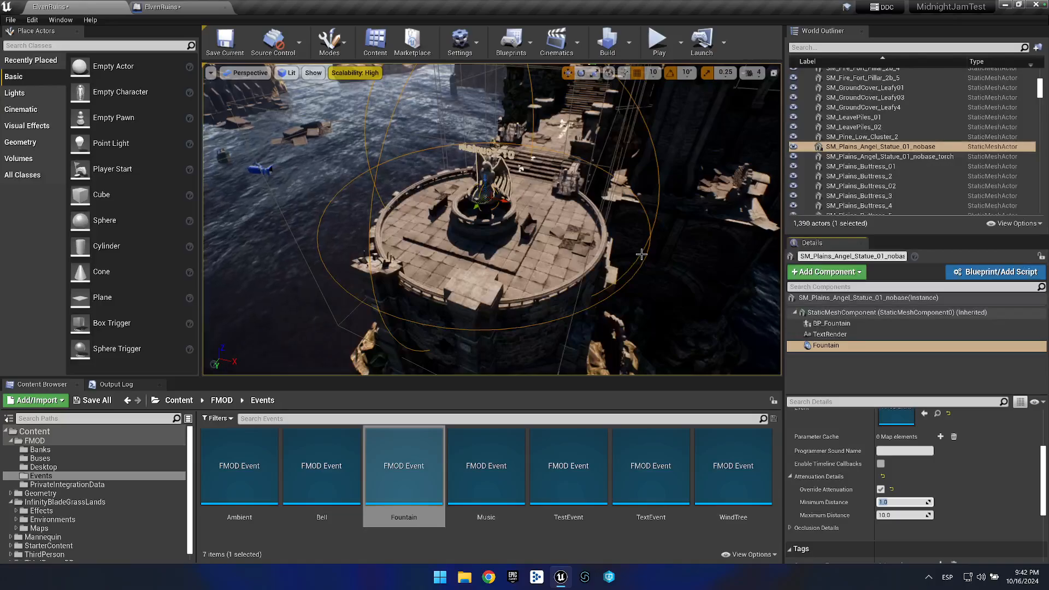
{"action": "type", "text": "4"}
{"action": "key", "text": "Return"}
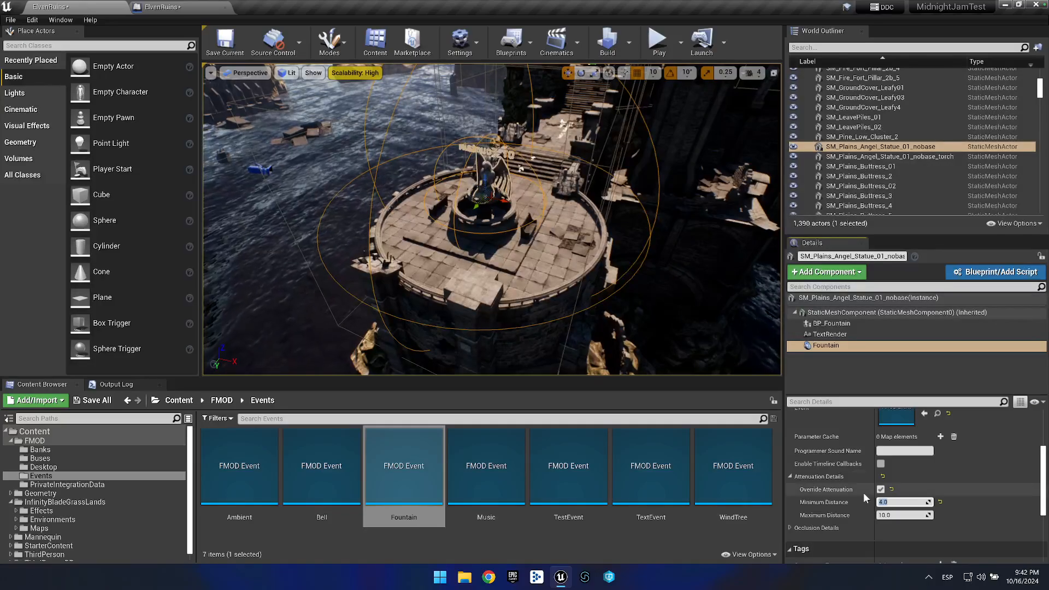
{"action": "type", "text": "3"}
{"action": "key", "text": "Return"}
Set the Fountain component's maximum attenuation distance to 8.
{"action": "left_click", "coordinate": [894, 514]}
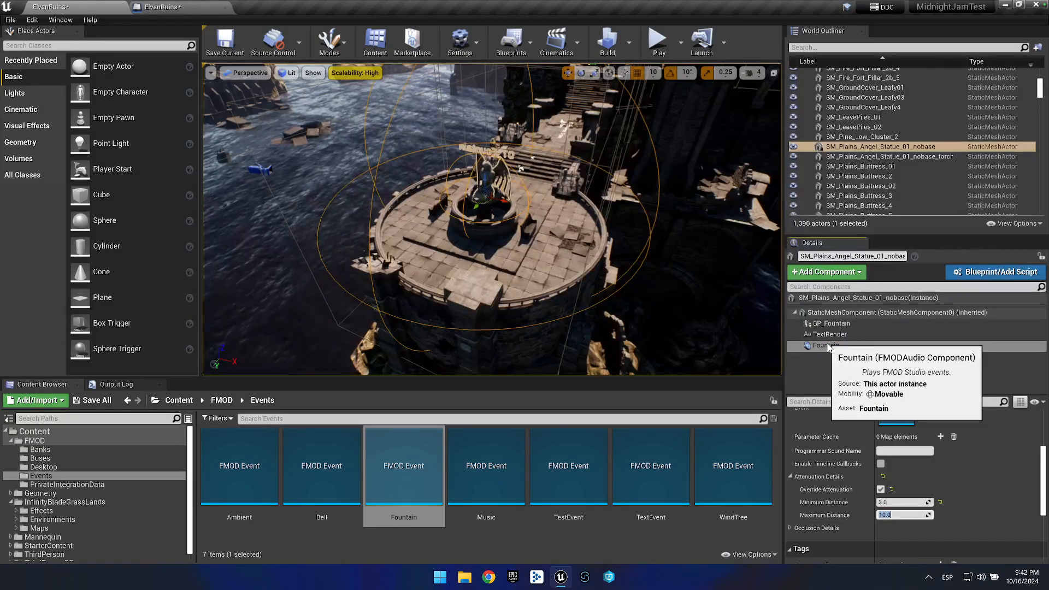
{"action": "type", "text": "8"}
{"action": "key", "text": "Return"}
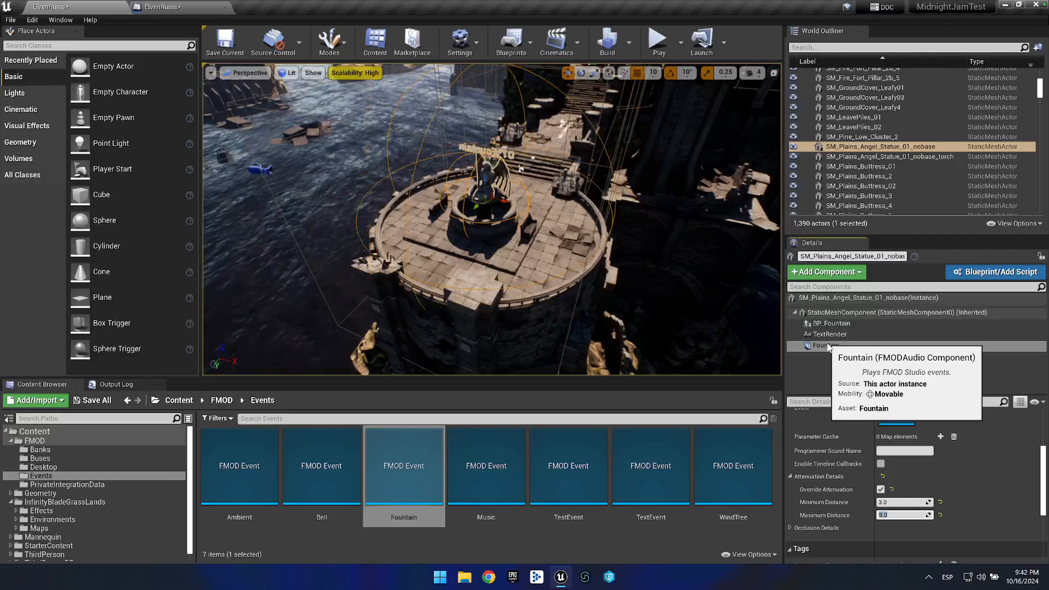
{"action": "left_click", "coordinate": [828, 345]}
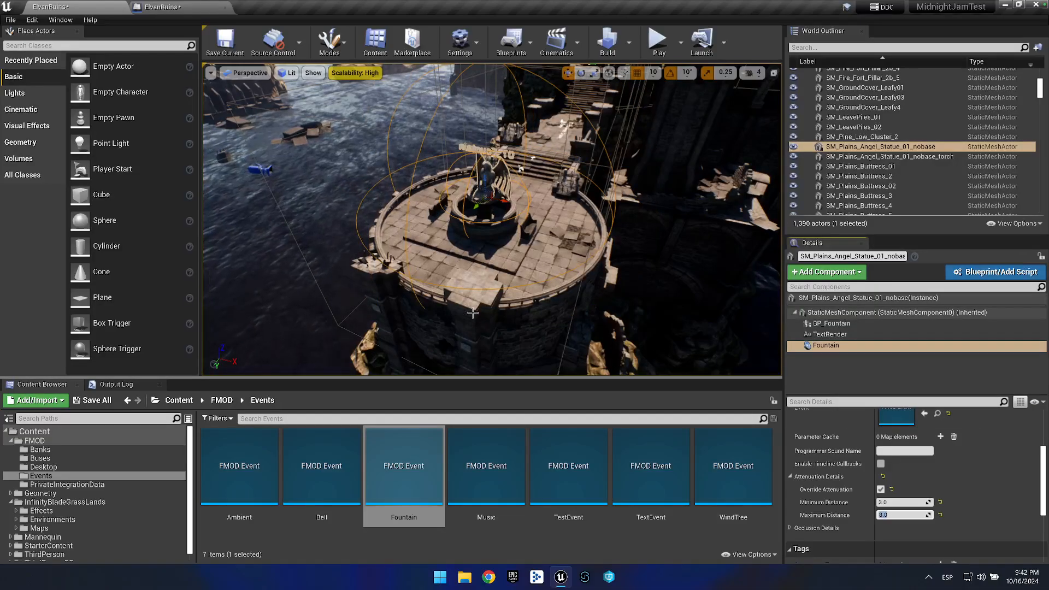
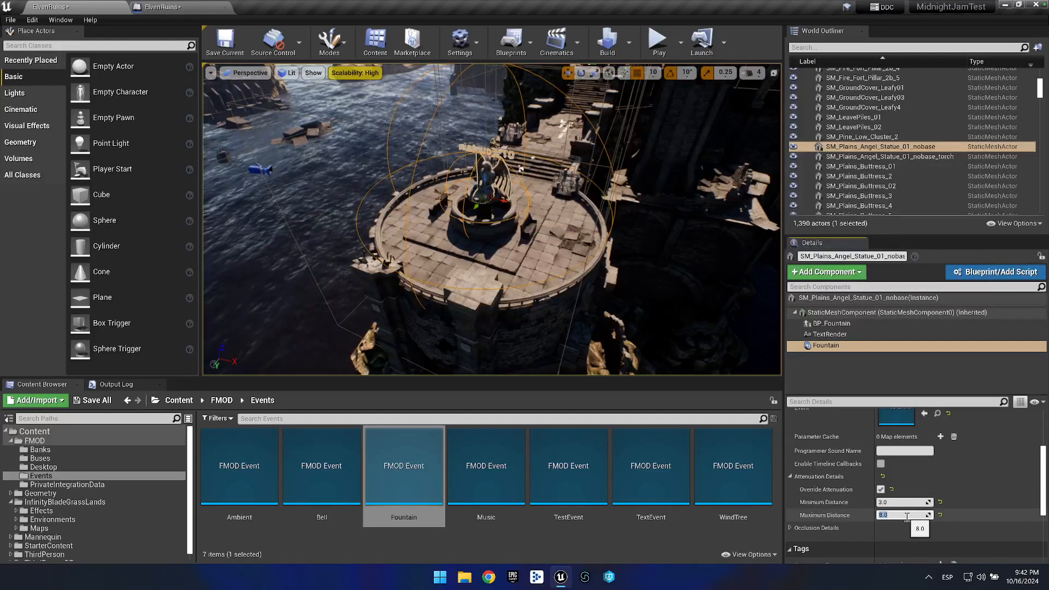
Set the Fountain component's maximum attenuation distance to 15 and briefly play-test the level.
{"action": "type", "text": "15"}
{"action": "key", "text": "Return"}
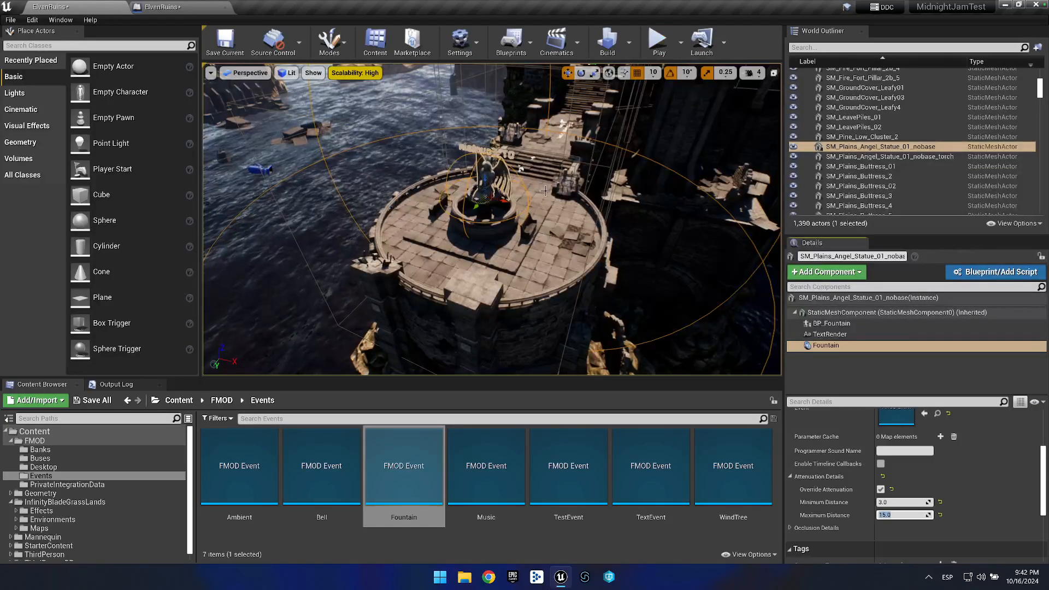
{"action": "left_click", "coordinate": [661, 39]}
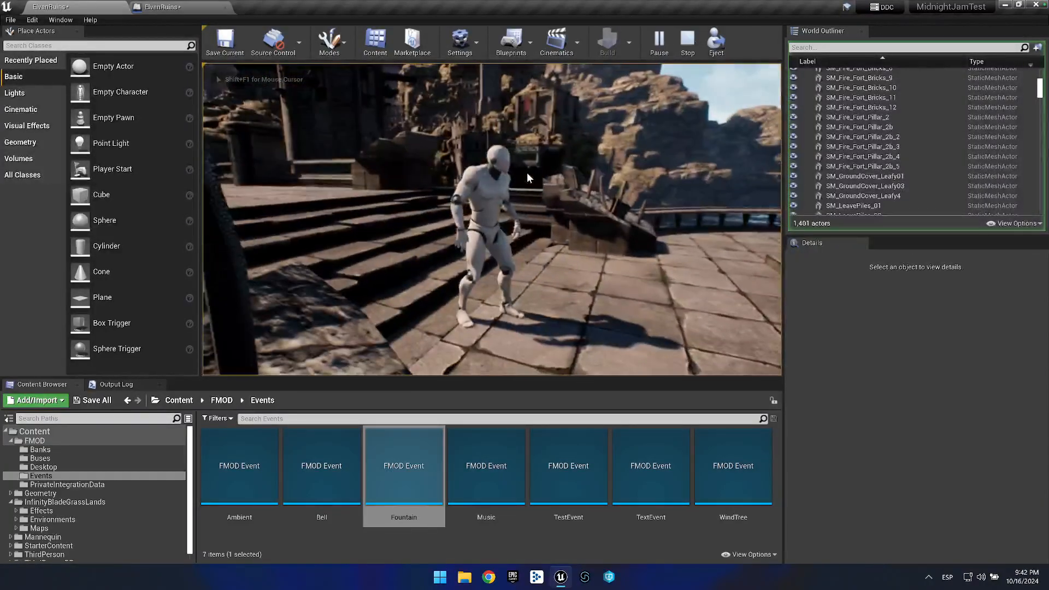
{"action": "key", "text": "w"}
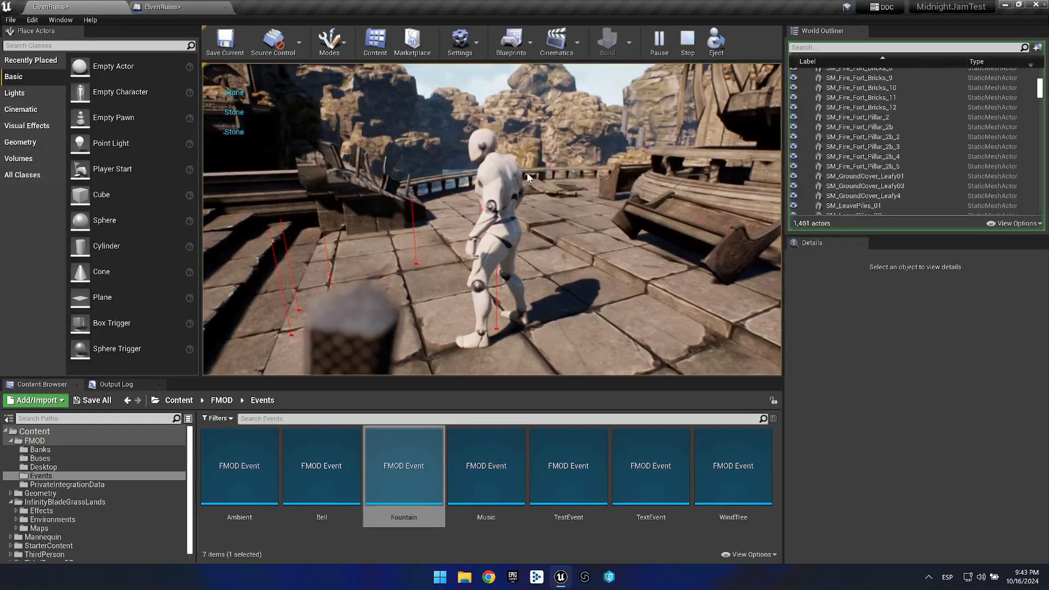
{"action": "key", "text": "Escape"}
Attach the Fountain event to the second angel statue, SM_Plains_Angel_Statue_01_nobase_torch, at the 07_Fountain area.
{"action": "key", "text": "w"}
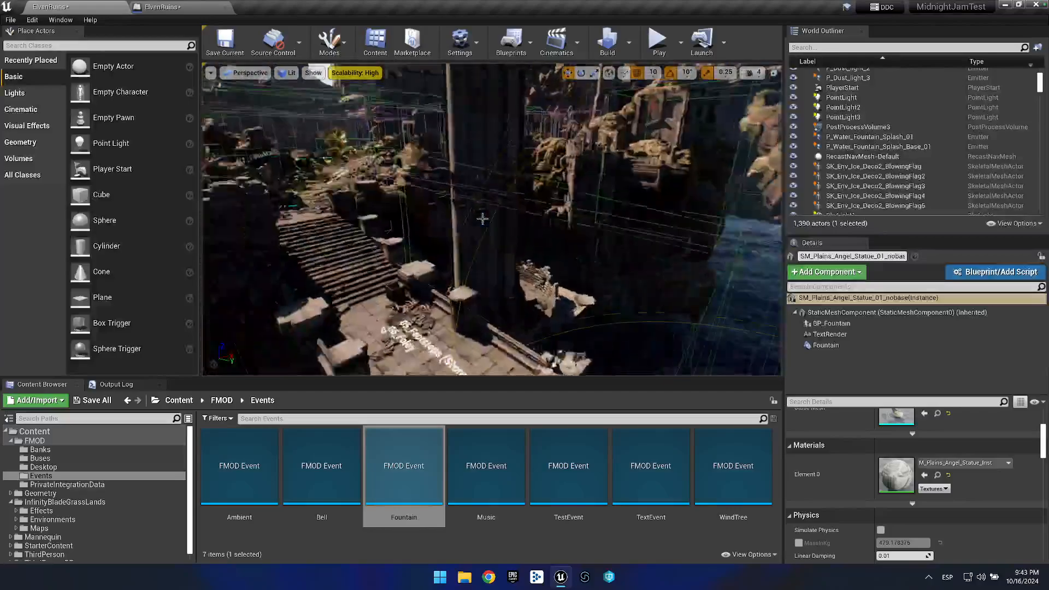
{"action": "key", "text": "w"}
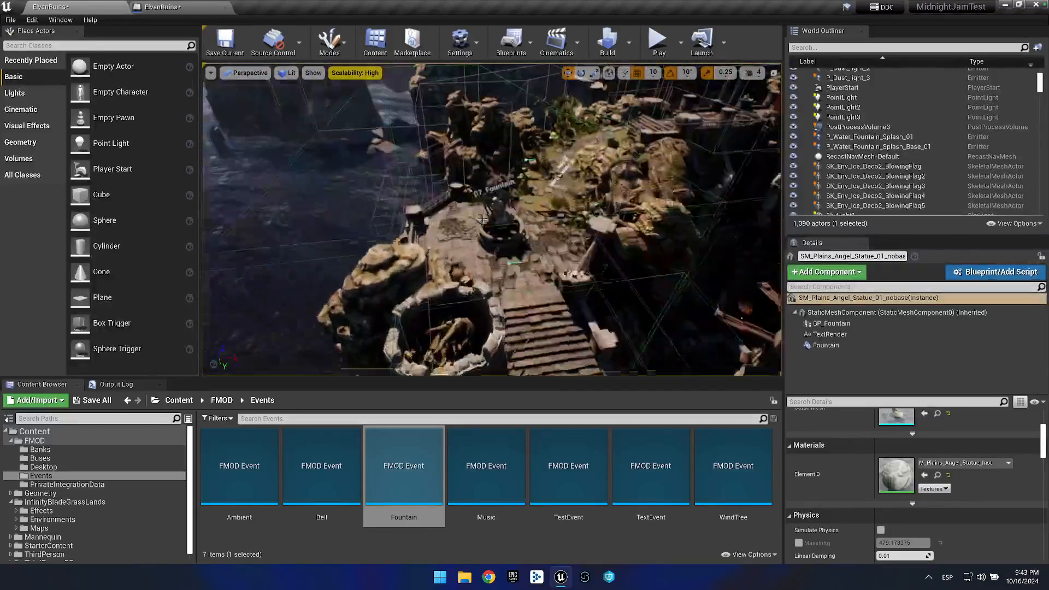
{"action": "left_click", "coordinate": [485, 161]}
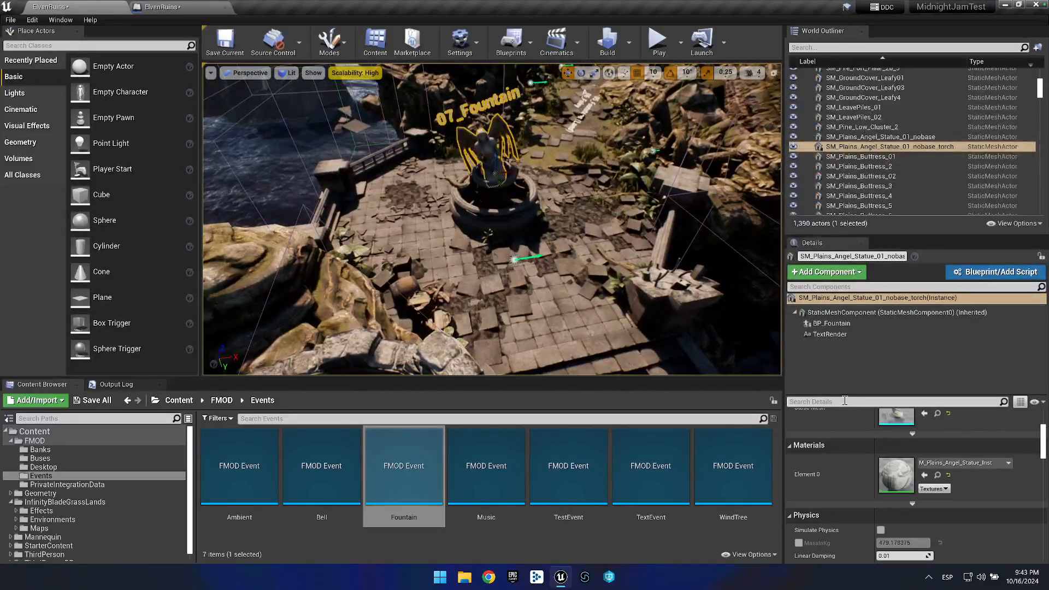
{"action": "left_click_drag", "start_coordinate": [412, 495], "coordinate": [844, 357]}
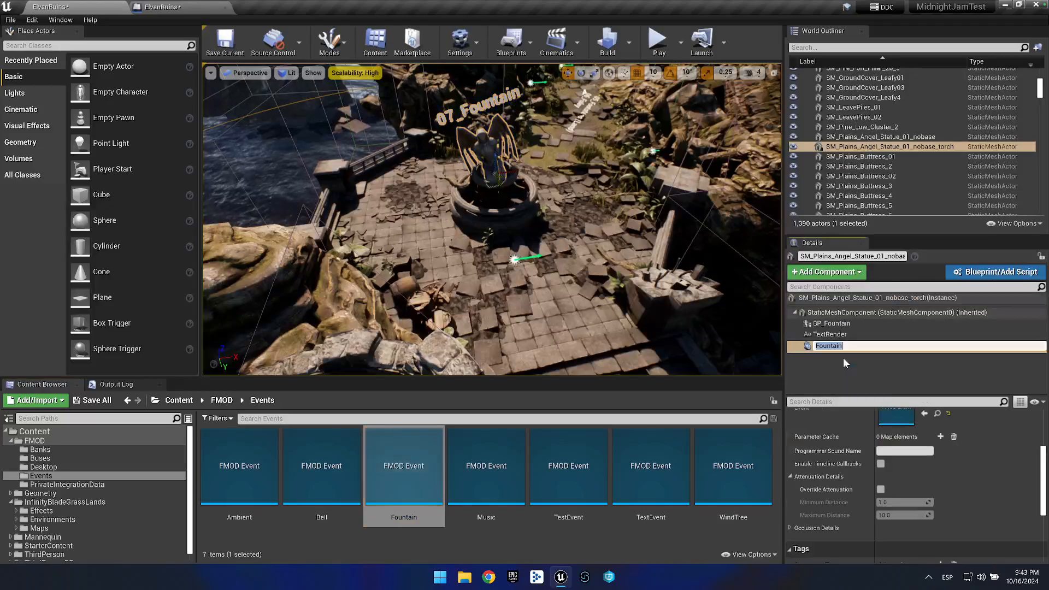
Override the torch statue's Fountain attenuation with a minimum distance of 3 and a maximum distance of 12.
{"action": "left_click", "coordinate": [880, 490]}
{"action": "left_click", "coordinate": [901, 503]}
{"action": "type", "text": "3"}
{"action": "left_click", "coordinate": [906, 515]}
{"action": "type", "text": "12"}
{"action": "key", "text": "Return"}
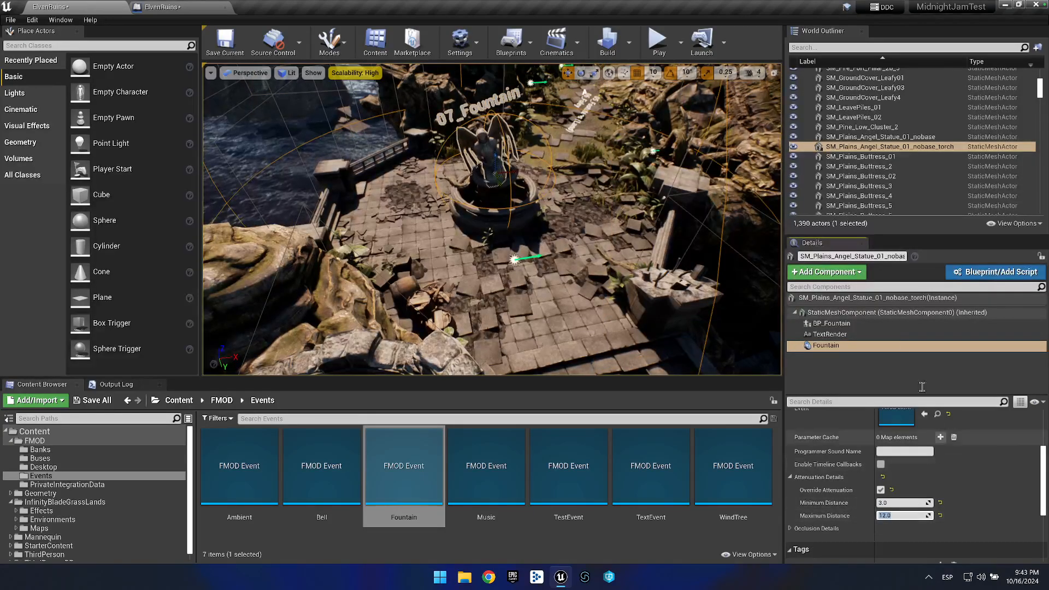
Find the round castle fountain SM_Plains_Castle_Fountain_01 in the level and attach the Fountain event to it.
{"action": "right_click", "coordinate": [758, 255]}
{"action": "key", "text": "w"}
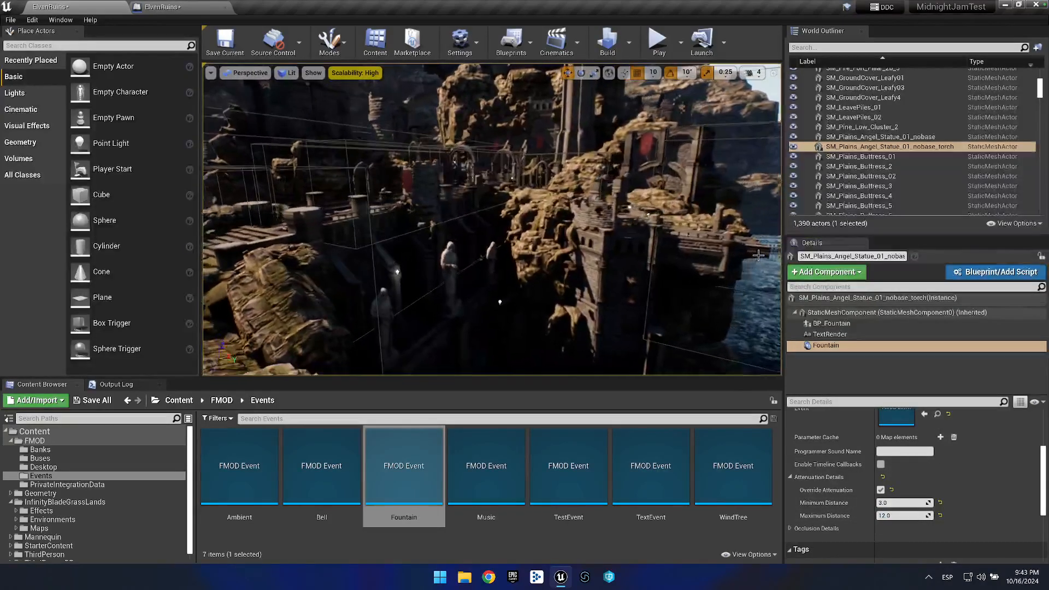
{"action": "key", "text": "d"}
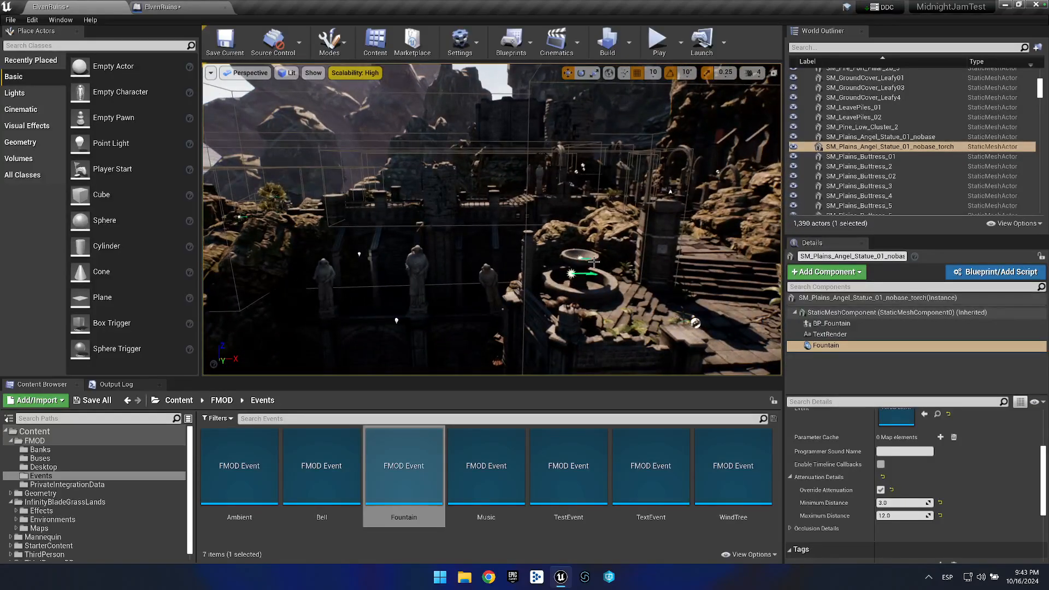
{"action": "left_click", "coordinate": [587, 257]}
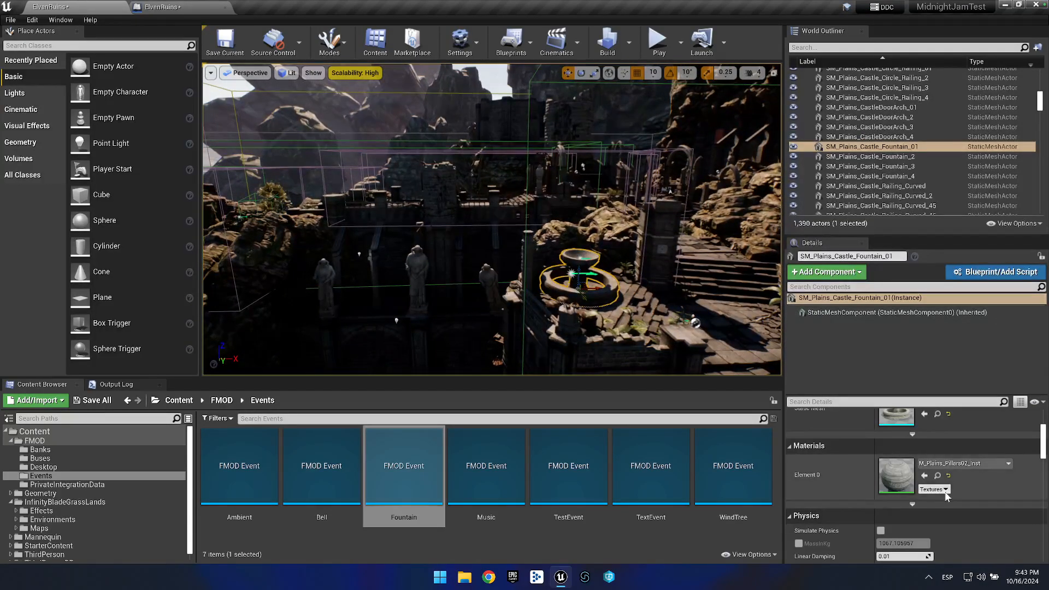
{"action": "left_click_drag", "start_coordinate": [412, 481], "coordinate": [852, 327]}
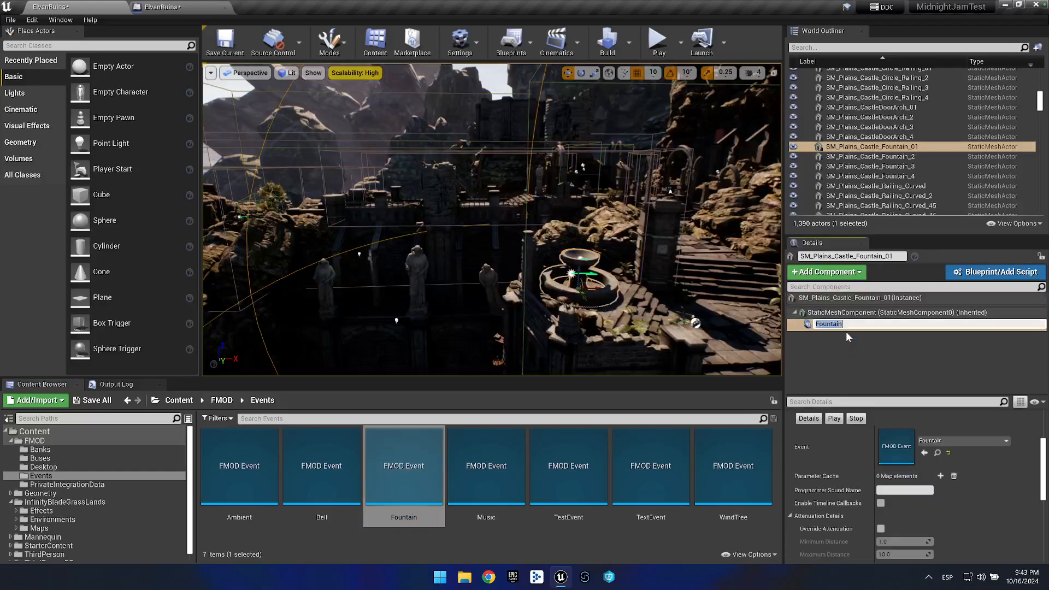
Override the castle fountain's attenuation with a minimum distance of 3 and a maximum distance of 12.
{"action": "left_click", "coordinate": [880, 528]}
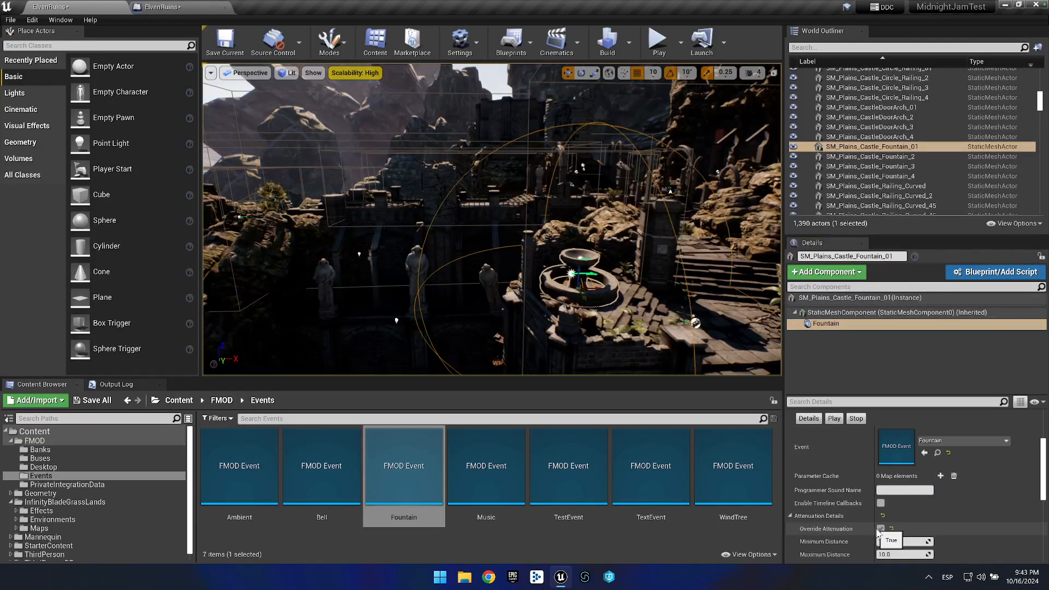
{"action": "left_click", "coordinate": [888, 553]}
{"action": "type", "text": "12"}
{"action": "key", "text": "Return"}
Find the SM_Cherry_Tree actor beside the stone path and delete its SC_Foliage_Wind audio component.
{"action": "right_click", "coordinate": [410, 300]}
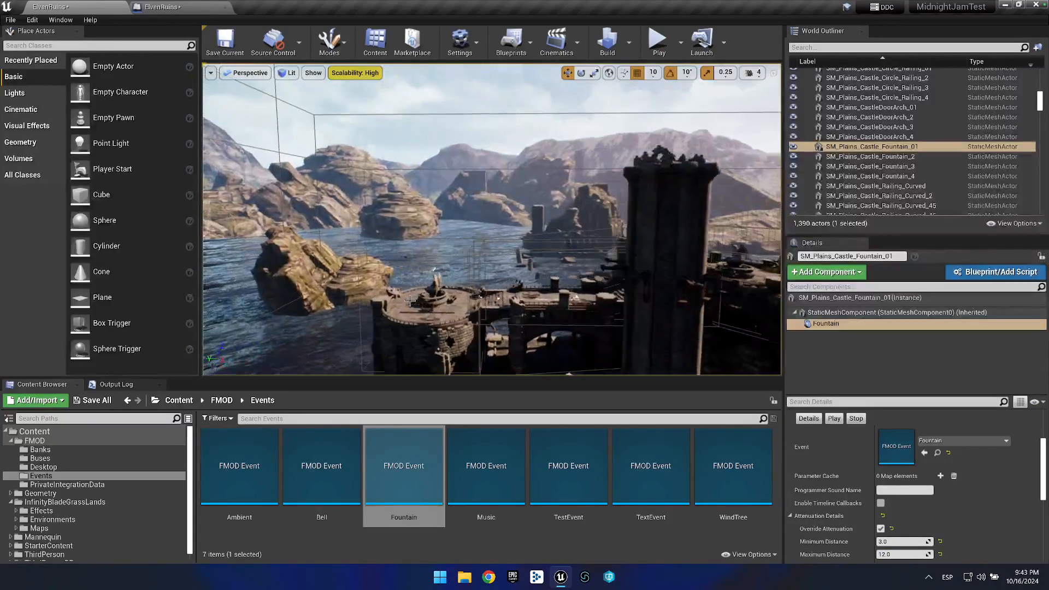
{"action": "key", "text": "w"}
{"action": "key", "text": "w"}
{"action": "key", "text": "s"}
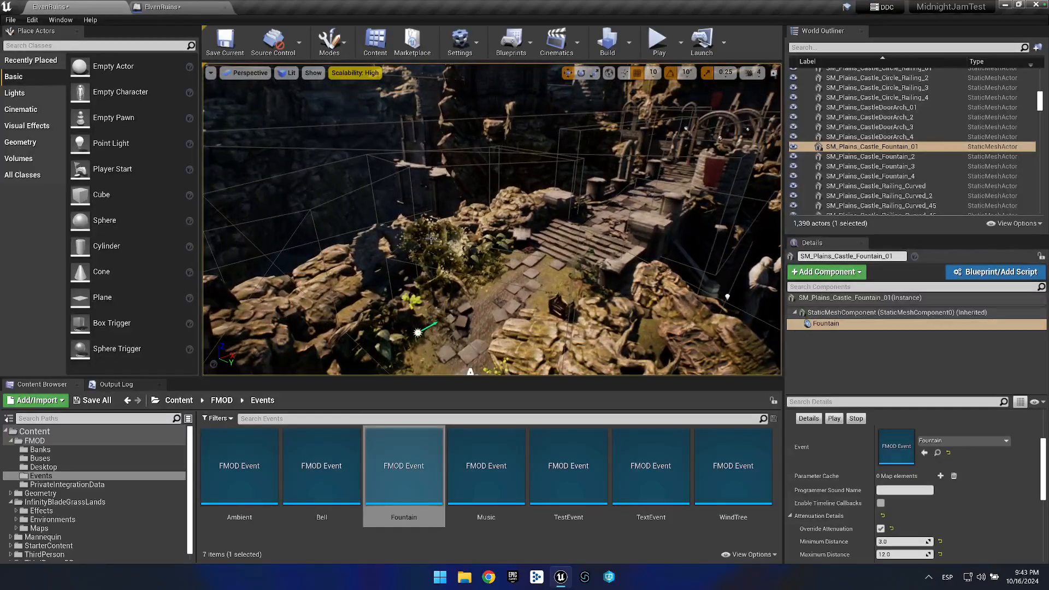
{"action": "left_click", "coordinate": [431, 238]}
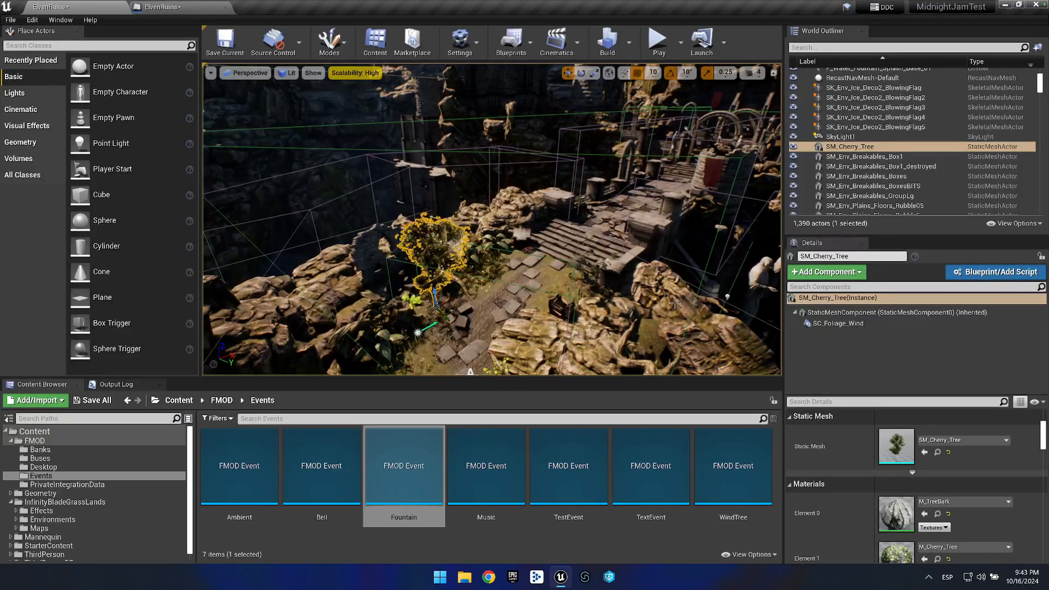
{"action": "left_click", "coordinate": [873, 324]}
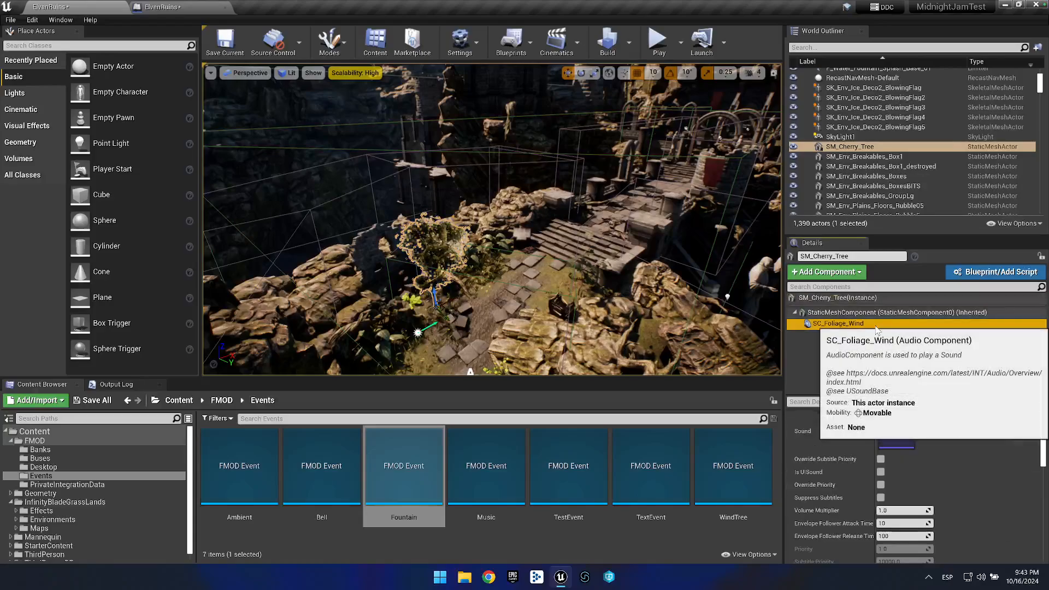
{"action": "key", "text": "Delete"}
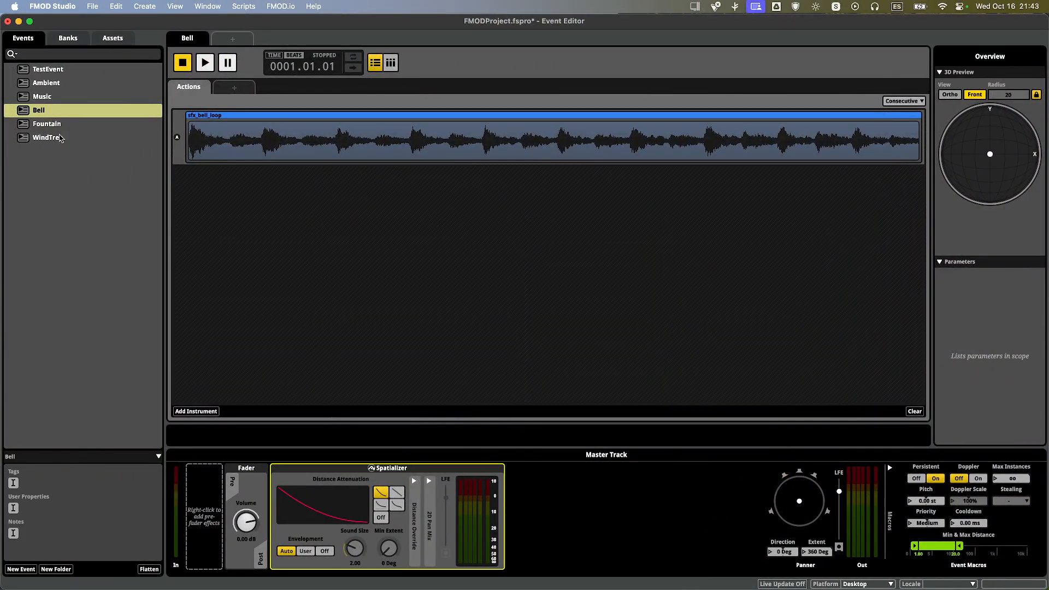
Check the WindTree event in FMOD Studio, return to Unreal Editor and attach WindTree to the cherry tree.
{"action": "left_click", "coordinate": [61, 139]}
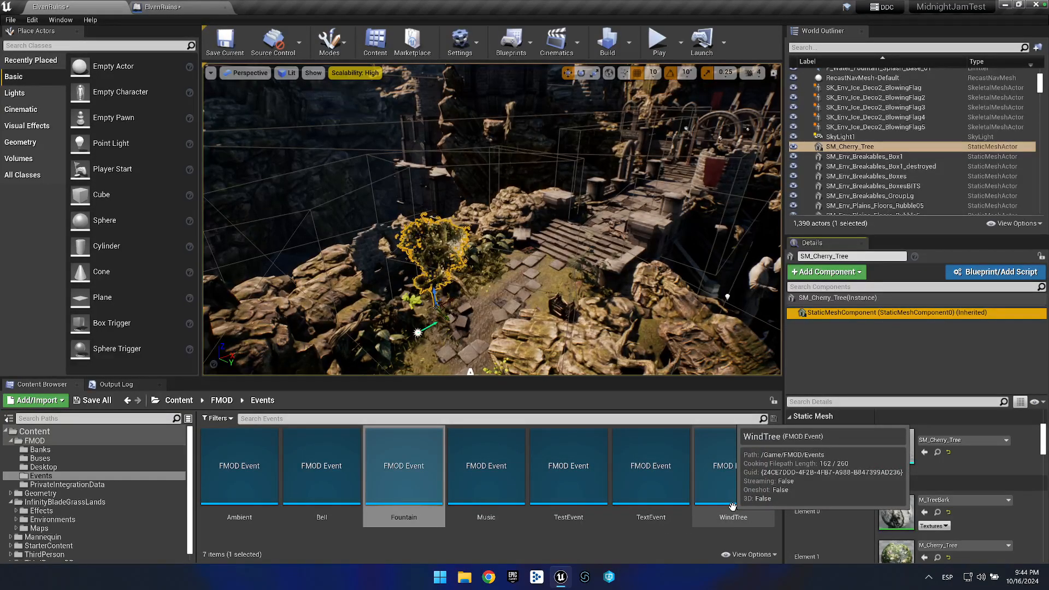
{"action": "left_click_drag", "start_coordinate": [732, 506], "coordinate": [827, 346]}
Override the WindTree component's attenuation with a minimum distance of 2 and a maximum distance of 12.
{"action": "right_click", "coordinate": [440, 278]}
{"action": "key", "text": "s"}
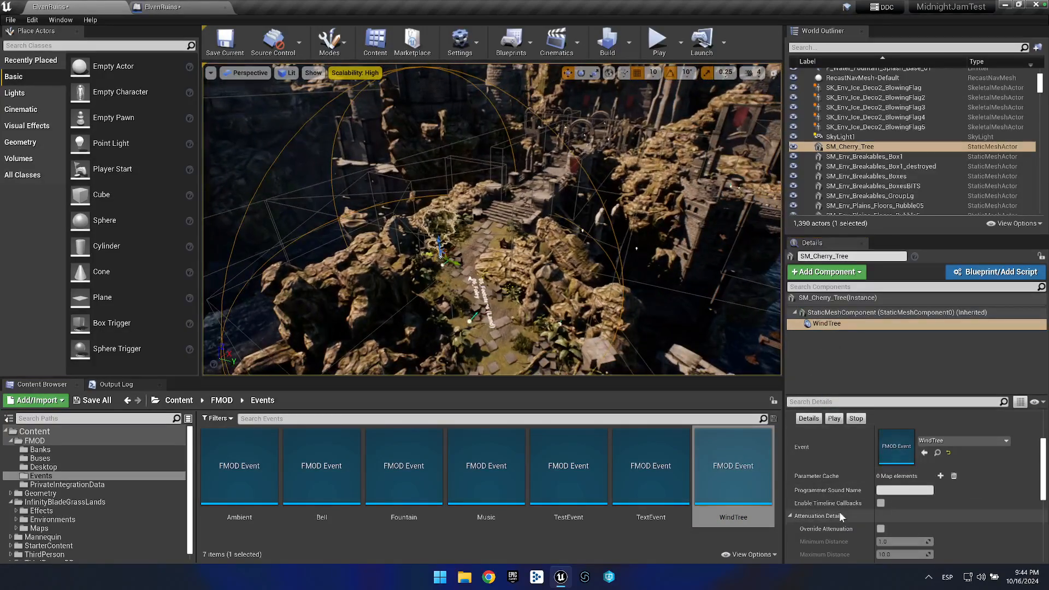
{"action": "left_click", "coordinate": [879, 529]}
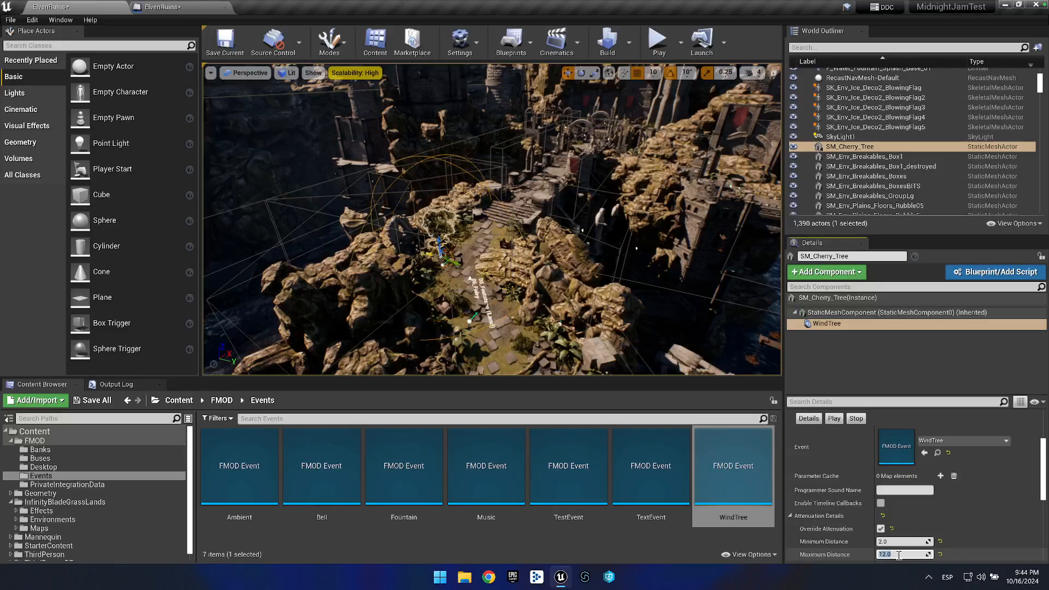
Raise the WindTree component into the cherry tree's foliage, trying a Z location of 500 and settling on 400.
{"action": "key", "text": "w"}
{"action": "left_click_drag", "start_coordinate": [448, 267], "coordinate": [469, 227]}
{"action": "key", "text": "w"}
{"action": "key", "text": "s"}
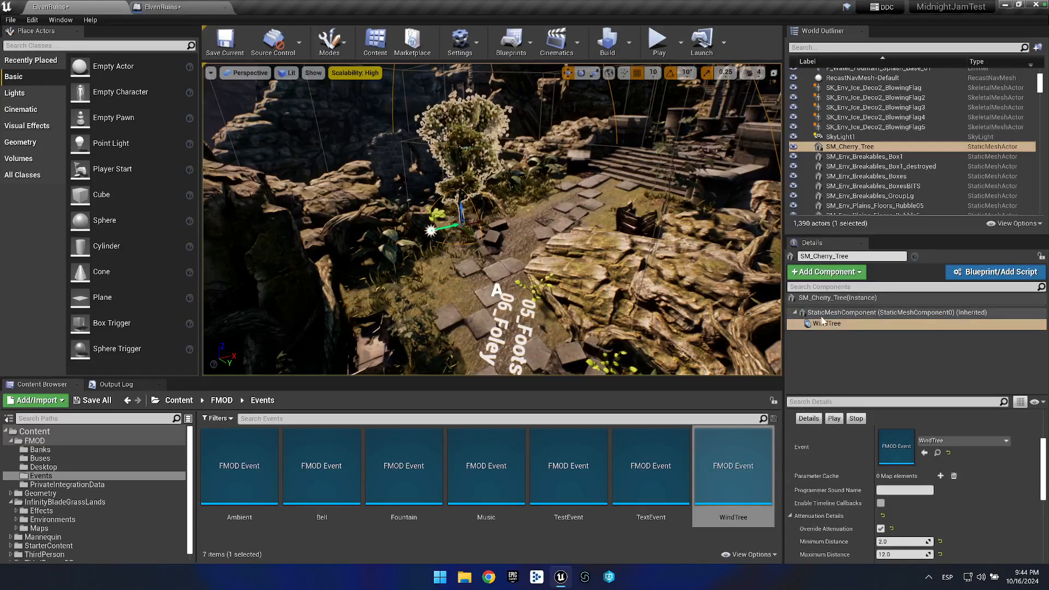
{"action": "scroll", "coordinate": [900, 499], "scroll_direction": "up", "scroll_amount": 3}
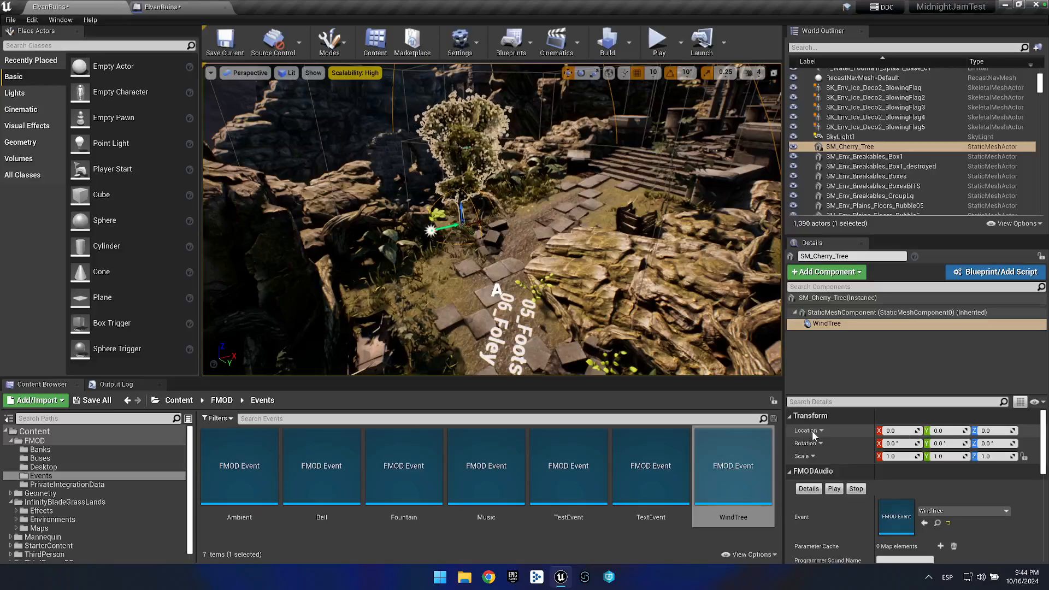
{"action": "left_click", "coordinate": [990, 429]}
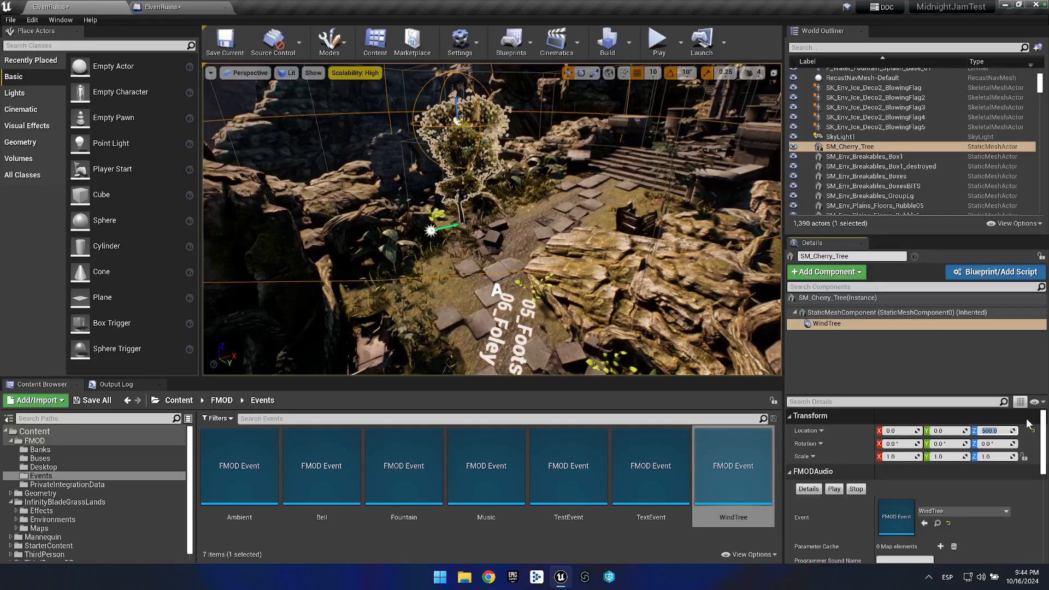
{"action": "mouse_move", "coordinate": [475, 246]}
{"action": "left_mouse_down"}
{"action": "mouse_move", "coordinate": [518, 216]}
{"action": "mouse_move", "coordinate": [448, 247]}
{"action": "mouse_move", "coordinate": [426, 240]}
{"action": "mouse_move", "coordinate": [519, 249]}
{"action": "mouse_move", "coordinate": [494, 219]}
{"action": "left_mouse_up"}
{"action": "key", "text": "w"}
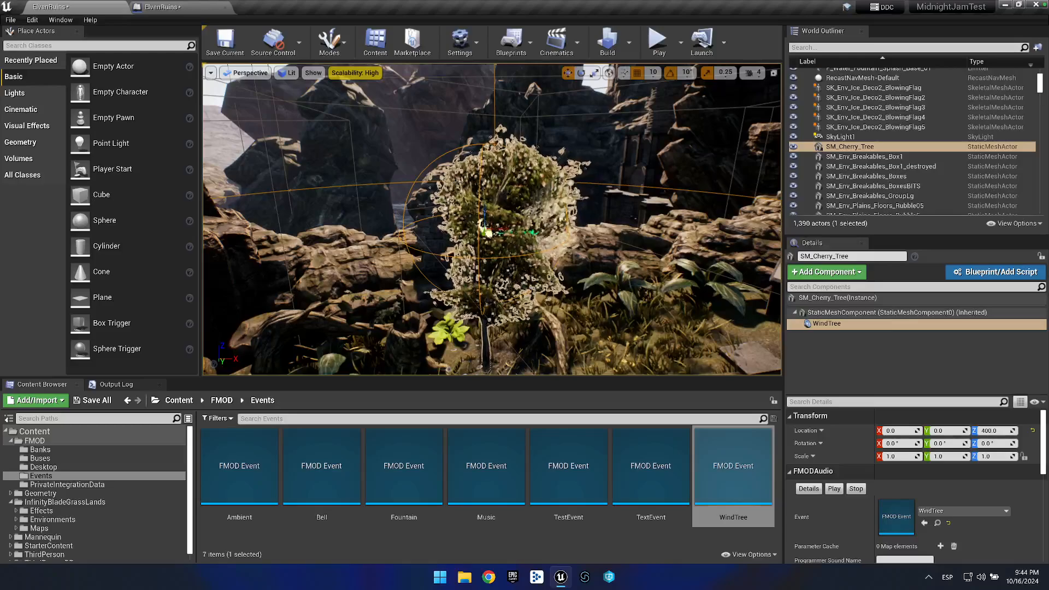
Find the tall castle tower SM_Plains_CastleTower_01 and attach the Bell event to it, keeping the default component name.
{"action": "key", "text": "a"}
{"action": "mouse_move", "coordinate": [556, 312]}
{"action": "left_mouse_down"}
{"action": "mouse_move", "coordinate": [656, 327]}
{"action": "mouse_move", "coordinate": [556, 313]}
{"action": "mouse_move", "coordinate": [555, 295]}
{"action": "mouse_move", "coordinate": [561, 322]}
{"action": "left_mouse_up"}
{"action": "key", "text": "s"}
{"action": "key", "text": "w"}
{"action": "key", "text": "w"}
{"action": "left_click_drag", "start_coordinate": [628, 259], "coordinate": [505, 277]}
{"action": "key", "text": "s"}
{"action": "left_click", "coordinate": [514, 173]}
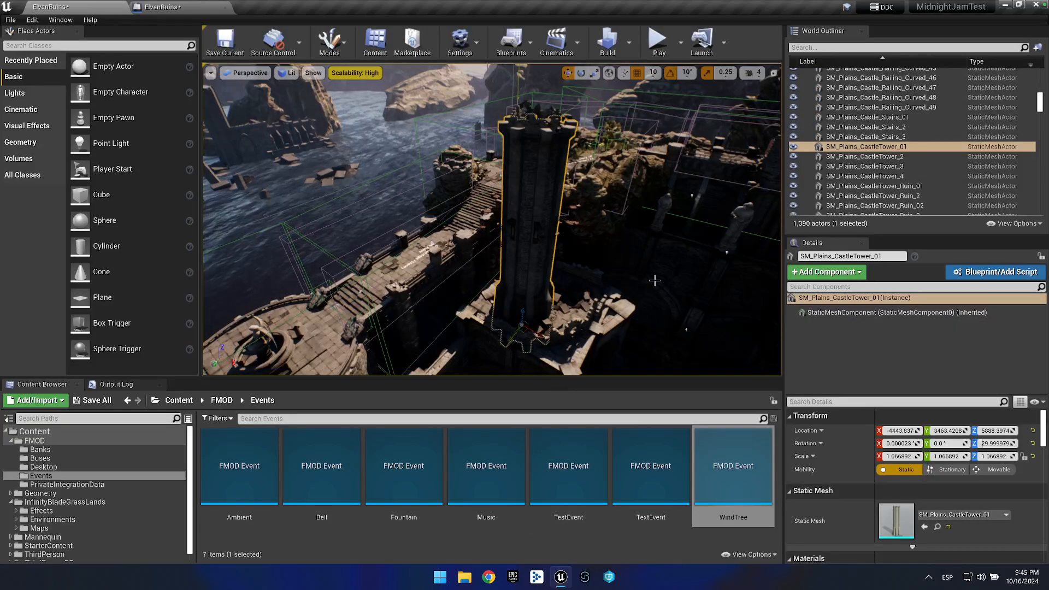
{"action": "left_click_drag", "start_coordinate": [321, 470], "coordinate": [863, 323]}
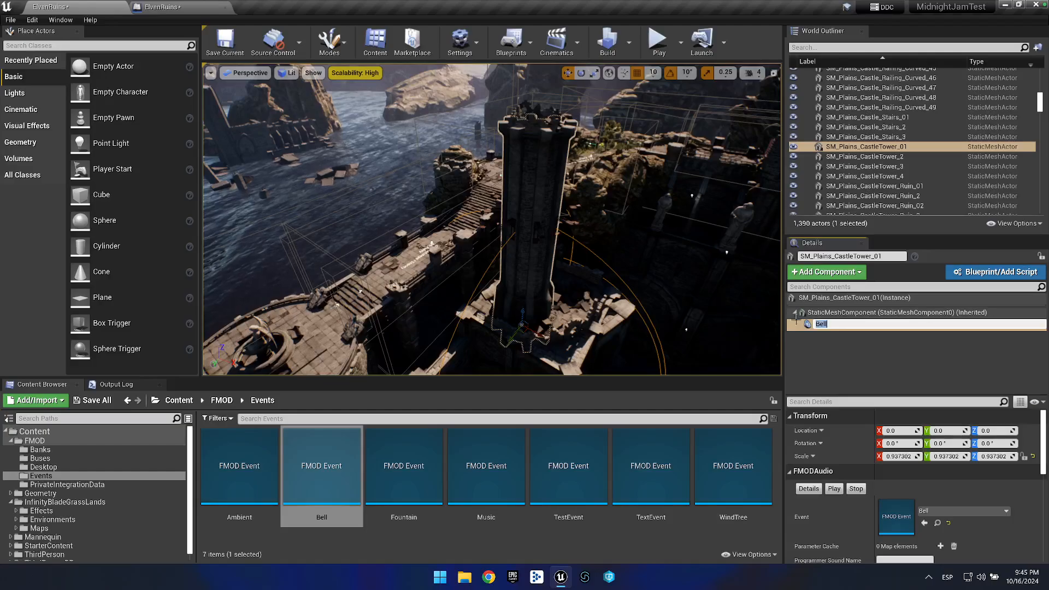
{"action": "key", "text": "Return"}
Raise the Bell component to the top of the castle tower with a Z location of 3000.
{"action": "left_click_drag", "start_coordinate": [585, 298], "coordinate": [585, 298]}
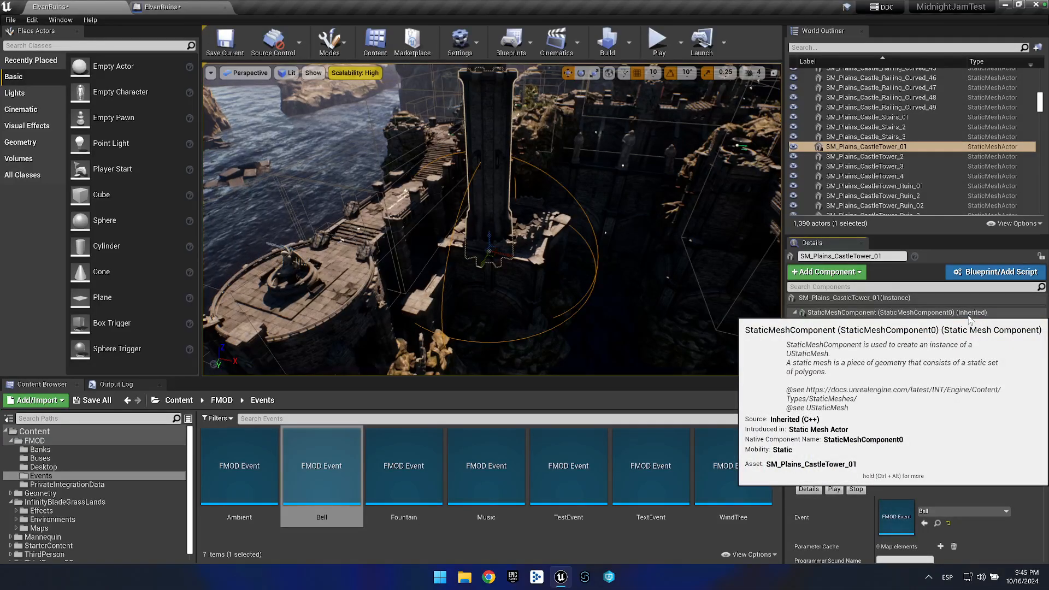
{"action": "type", "text": "3000"}
{"action": "key", "text": "Return"}
{"action": "left_click_drag", "start_coordinate": [499, 136], "coordinate": [508, 97]}
{"action": "key", "text": "s"}
{"action": "left_click_drag", "start_coordinate": [451, 284], "coordinate": [469, 280]}
{"action": "key", "text": "w"}
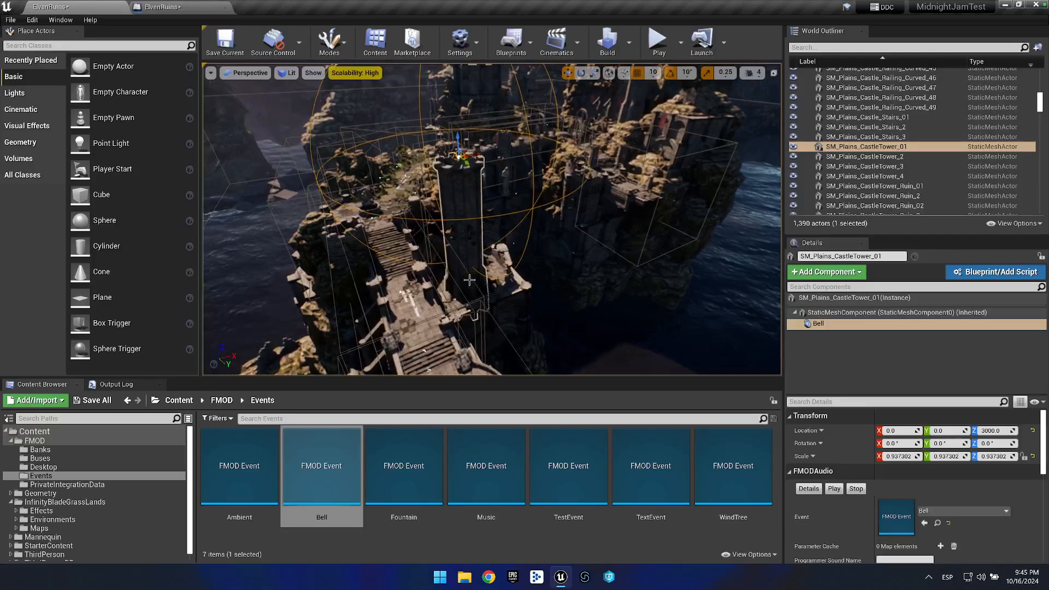
Override the Bell component's attenuation with a minimum distance of 10 and a maximum distance of 30.
{"action": "scroll", "coordinate": [881, 493], "scroll_direction": "down", "scroll_amount": 10}
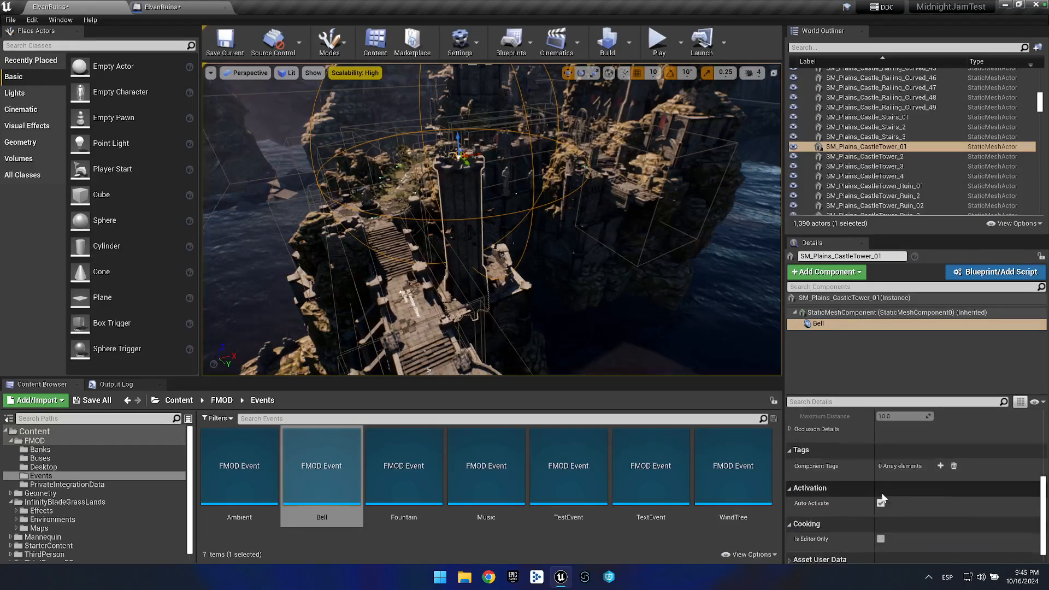
{"action": "scroll", "coordinate": [881, 492], "scroll_direction": "up", "scroll_amount": 3}
{"action": "left_click", "coordinate": [880, 492]}
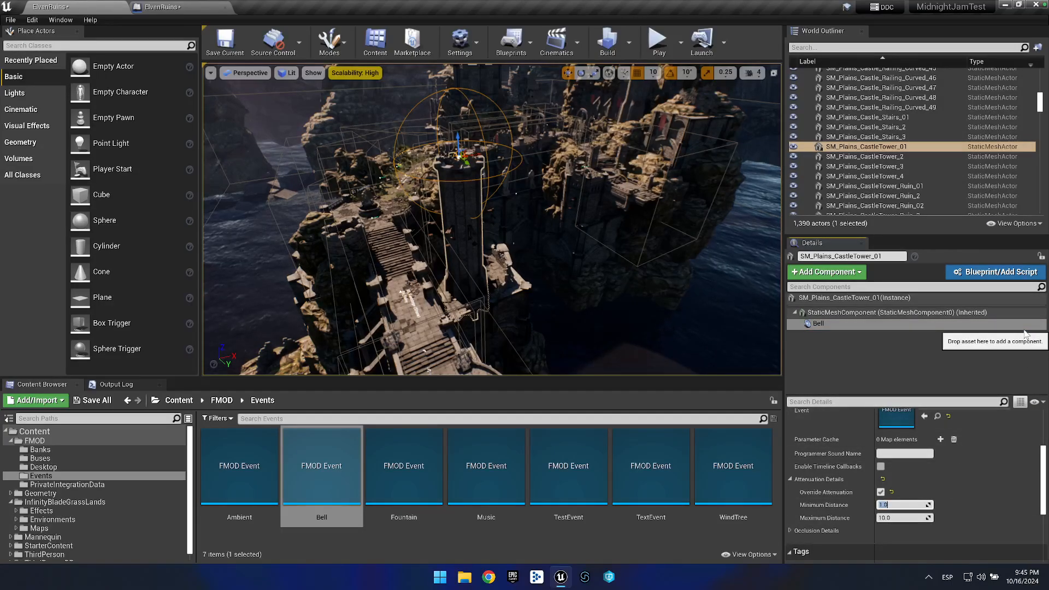
{"action": "key", "text": "Tab"}
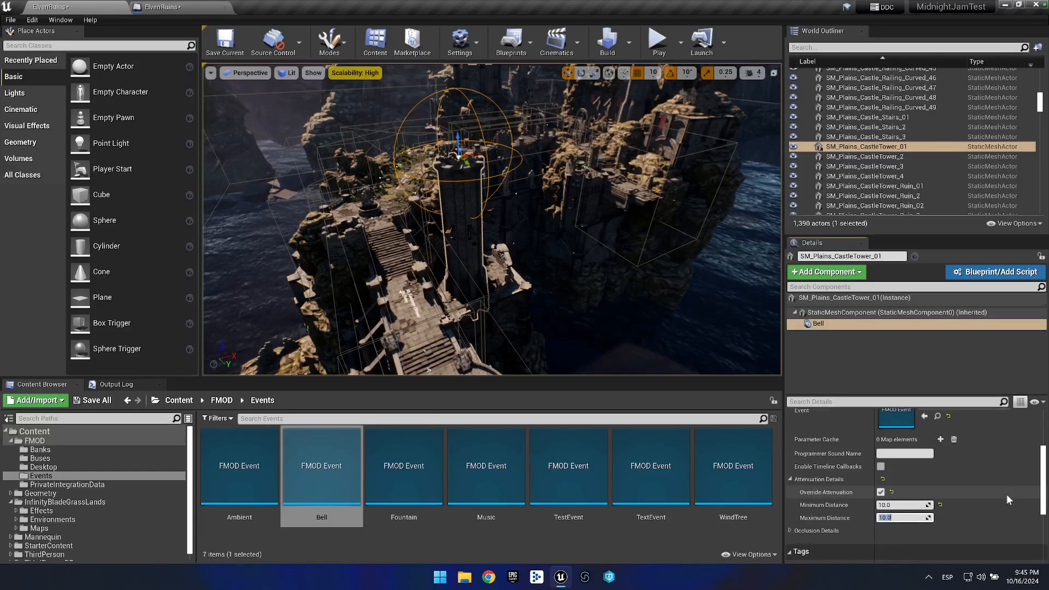
{"action": "type", "text": "30"}
{"action": "key", "text": "Return"}
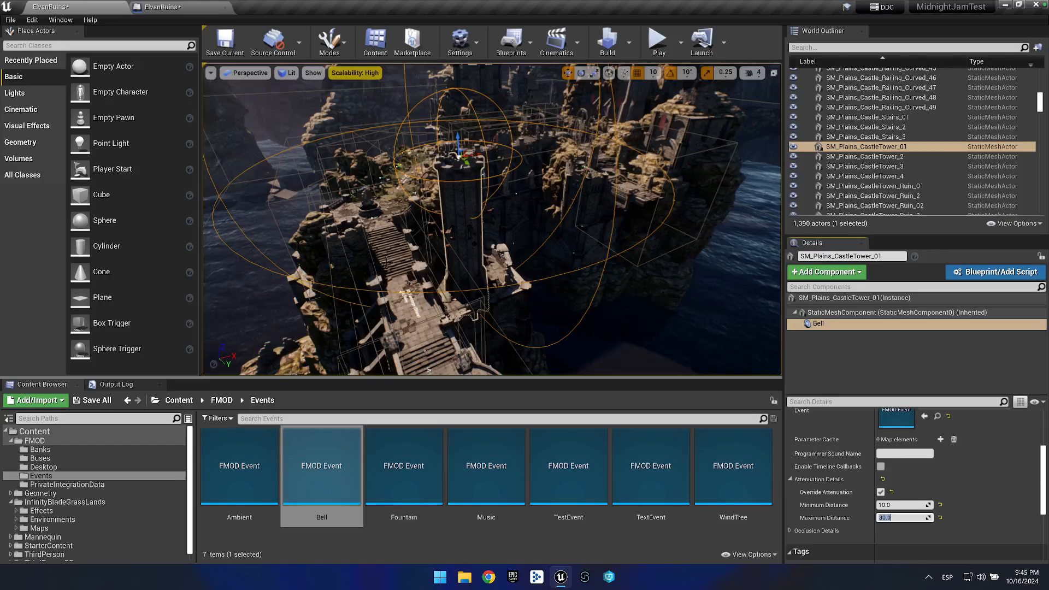
{"action": "left_click_drag", "start_coordinate": [631, 228], "coordinate": [638, 195]}
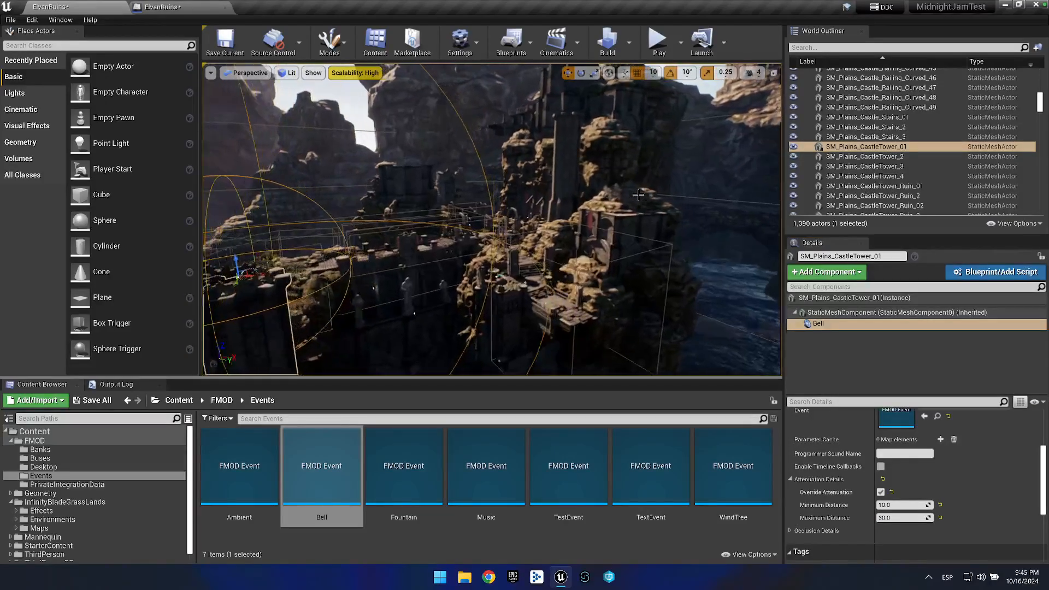
Attach the Bell event to the tall castle tower SM_Plains_CastleTower_3 and raise the component to a Z location of 3000.
{"action": "key", "text": "w"}
{"action": "key", "text": "w"}
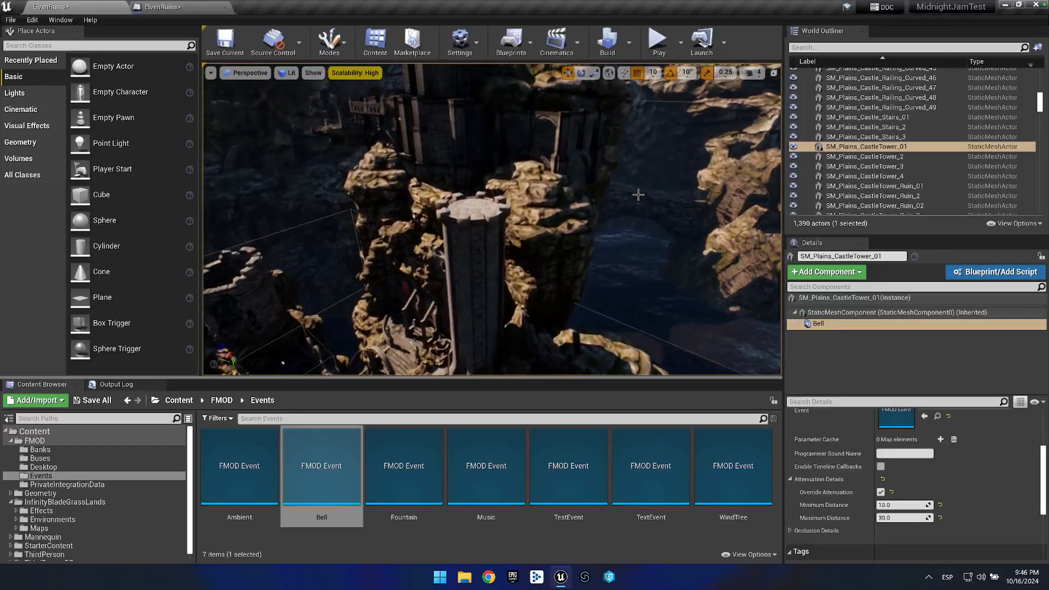
{"action": "left_click", "coordinate": [470, 229]}
{"action": "left_click_drag", "start_coordinate": [321, 464], "coordinate": [872, 352]}
{"action": "right_click", "coordinate": [520, 306]}
{"action": "key", "text": "s"}
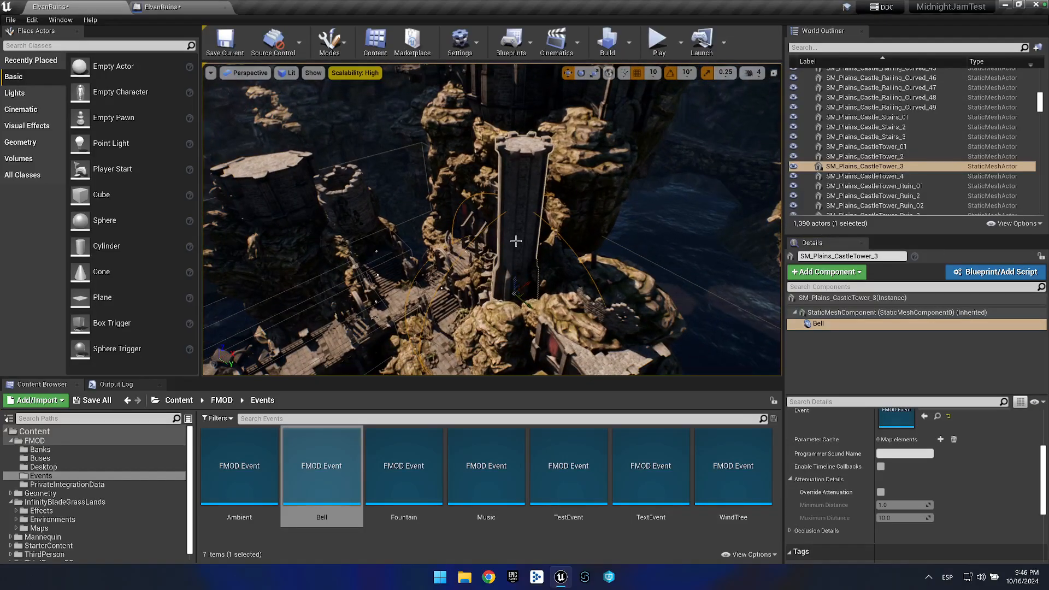
{"action": "scroll", "coordinate": [899, 440], "scroll_direction": "up", "scroll_amount": 5}
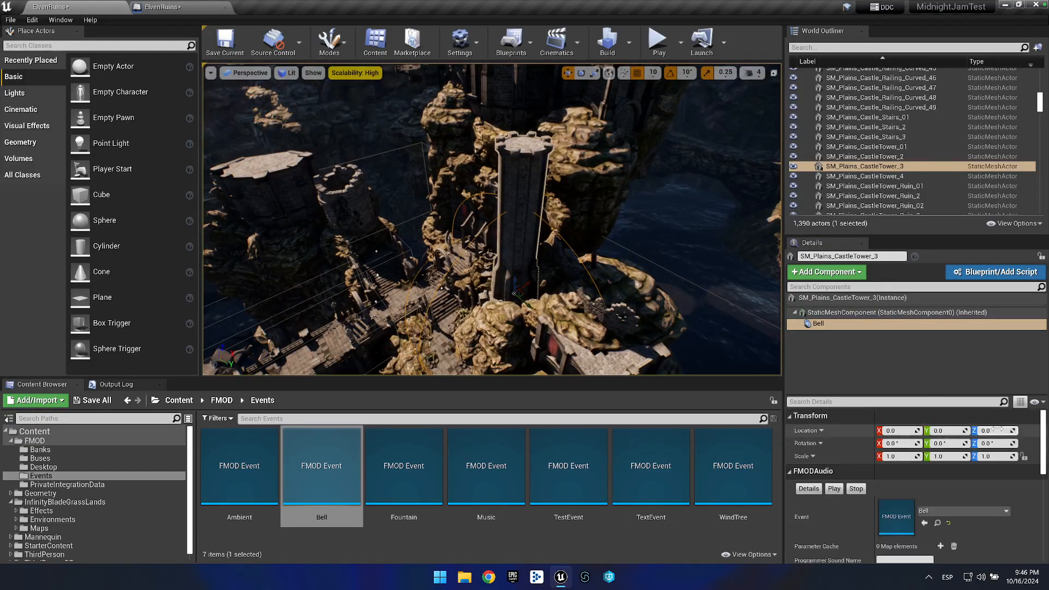
{"action": "key", "text": "Return"}
Override the attenuation of this tower's Bell component with a minimum distance of 10 and a maximum distance of 40.
{"action": "scroll", "coordinate": [911, 517], "scroll_direction": "down", "scroll_amount": 3}
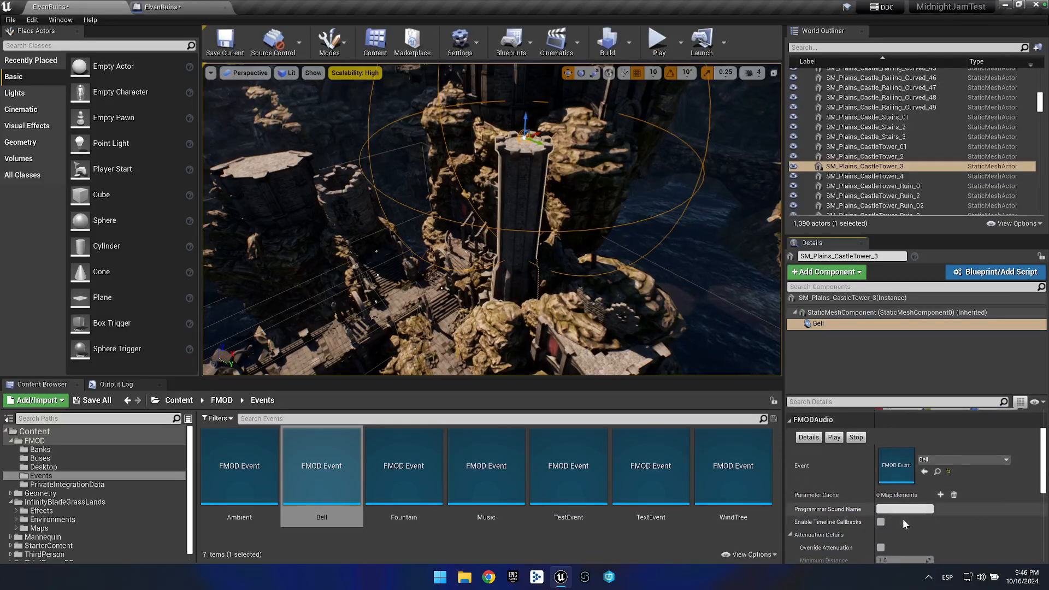
{"action": "left_click", "coordinate": [880, 522]}
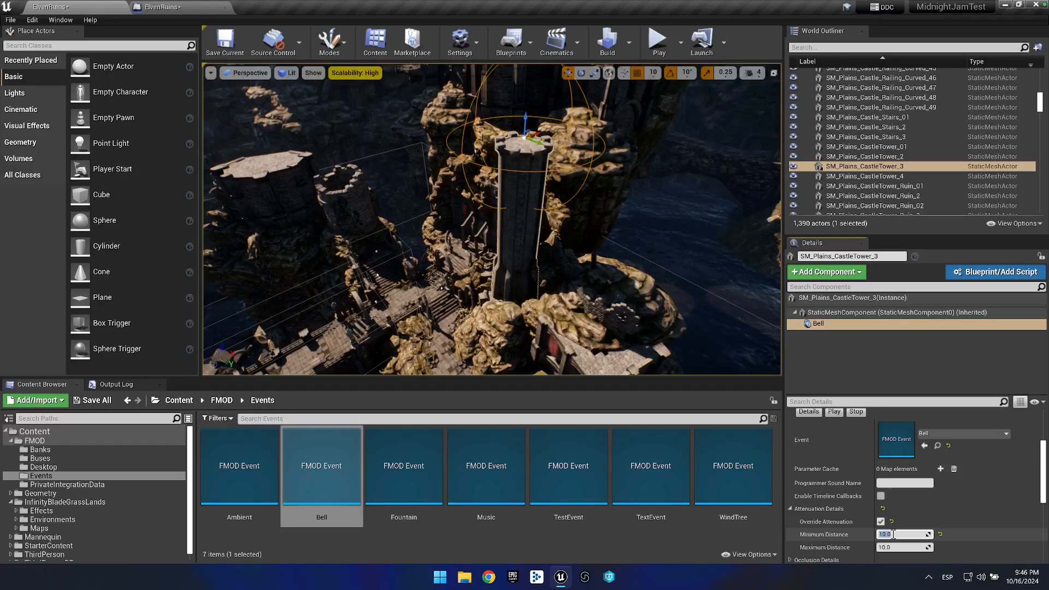
{"action": "left_click", "coordinate": [891, 547]}
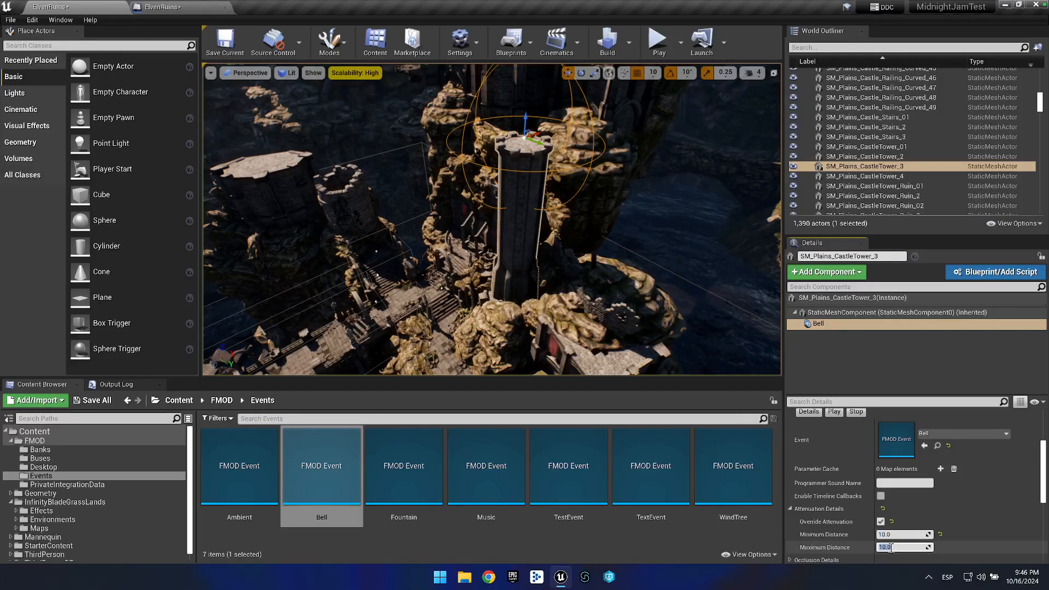
{"action": "left_click_drag", "start_coordinate": [518, 232], "coordinate": [529, 226]}
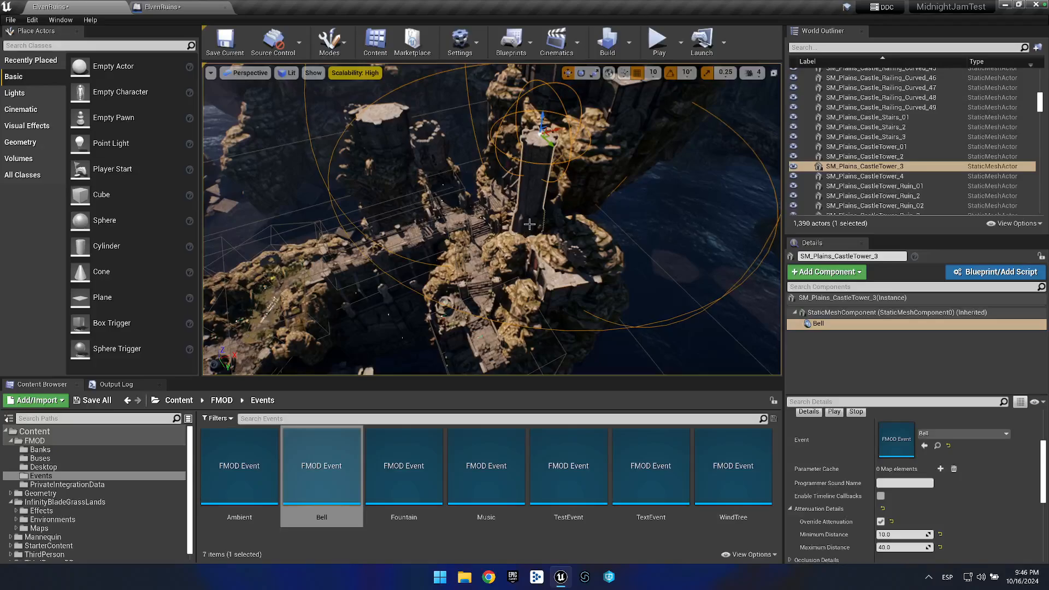
In the level blueprint, disconnect the Ambient and Music Play Event 2D nodes from the Sequence, and compile and save it.
{"action": "left_click_drag", "start_coordinate": [465, 272], "coordinate": [465, 271]}
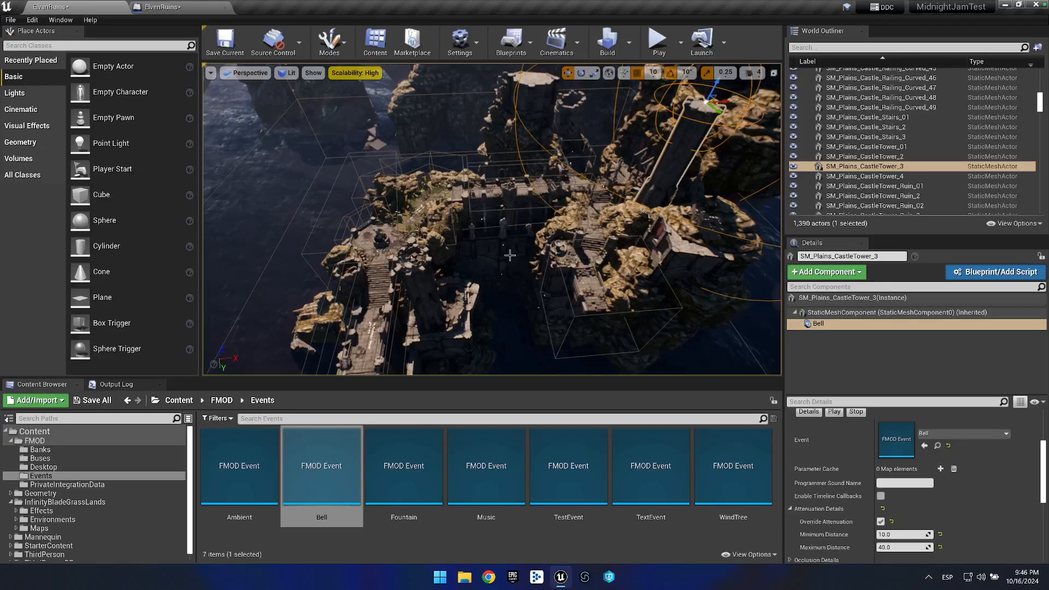
{"action": "left_click_drag", "start_coordinate": [420, 217], "coordinate": [372, 297]}
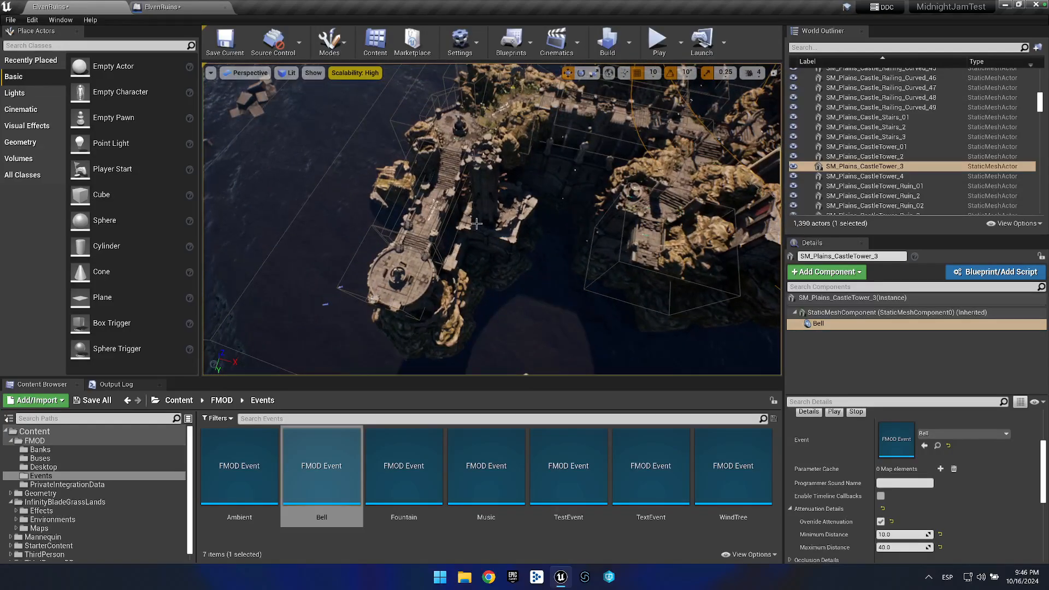
{"action": "left_click", "coordinate": [516, 46]}
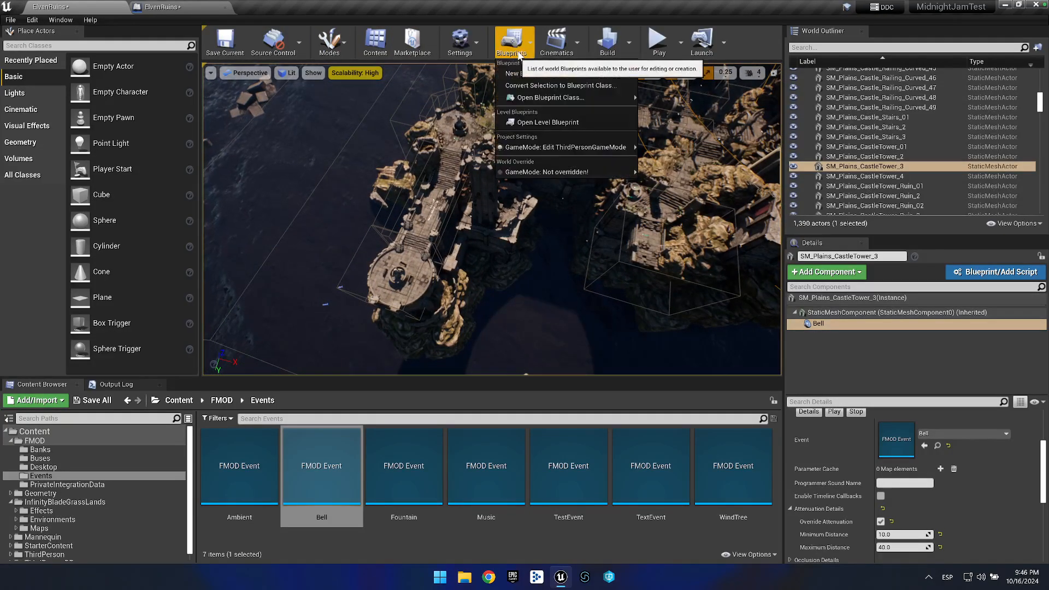
{"action": "left_click", "coordinate": [149, 8]}
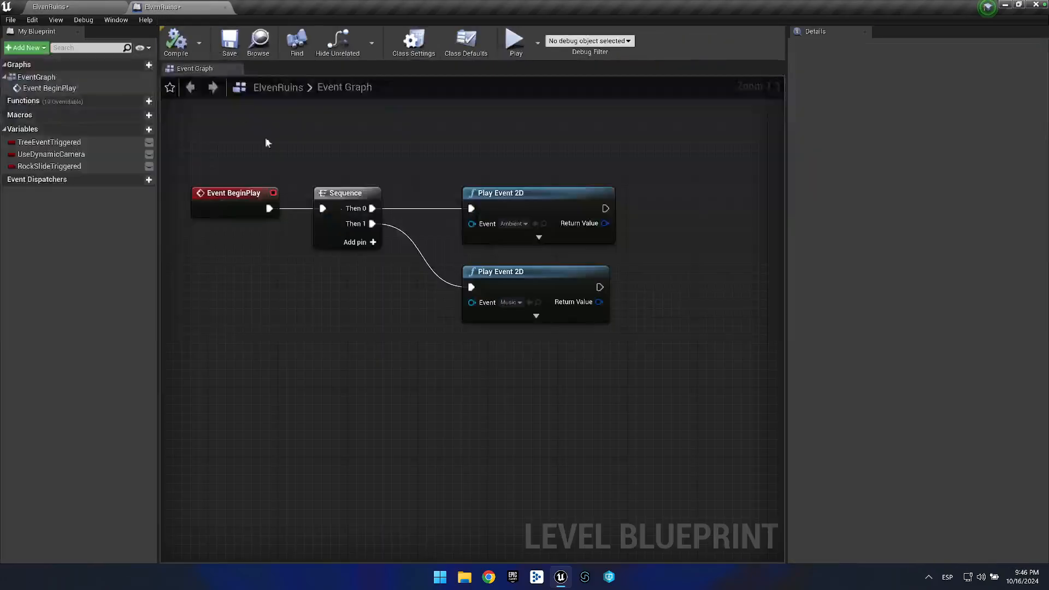
{"action": "left_click", "coordinate": [370, 208], "text": "alt"}
{"action": "left_click", "coordinate": [370, 223], "text": "alt"}
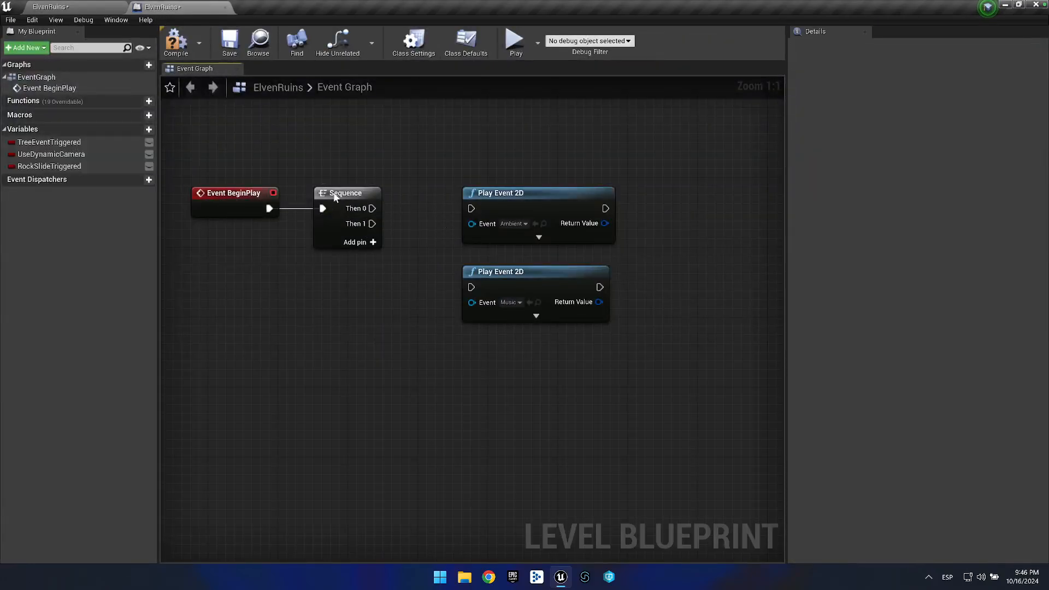
{"action": "left_click", "coordinate": [176, 40]}
{"action": "left_click", "coordinate": [229, 43]}
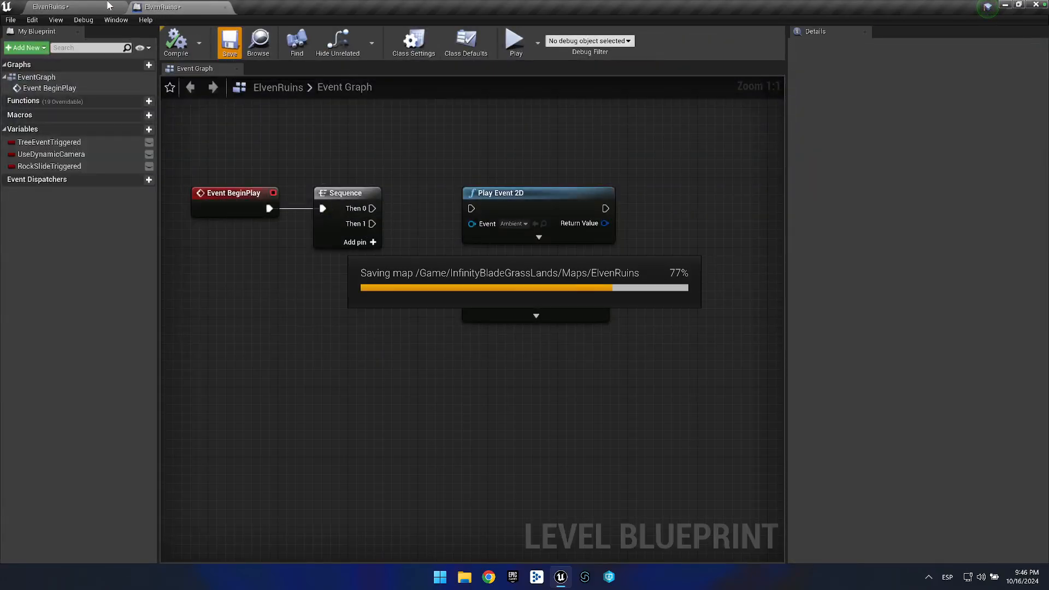
Play the level and run the character up the stairs past the fountains to the tree, listening to the spatialized sounds.
{"action": "left_click", "coordinate": [77, 8]}
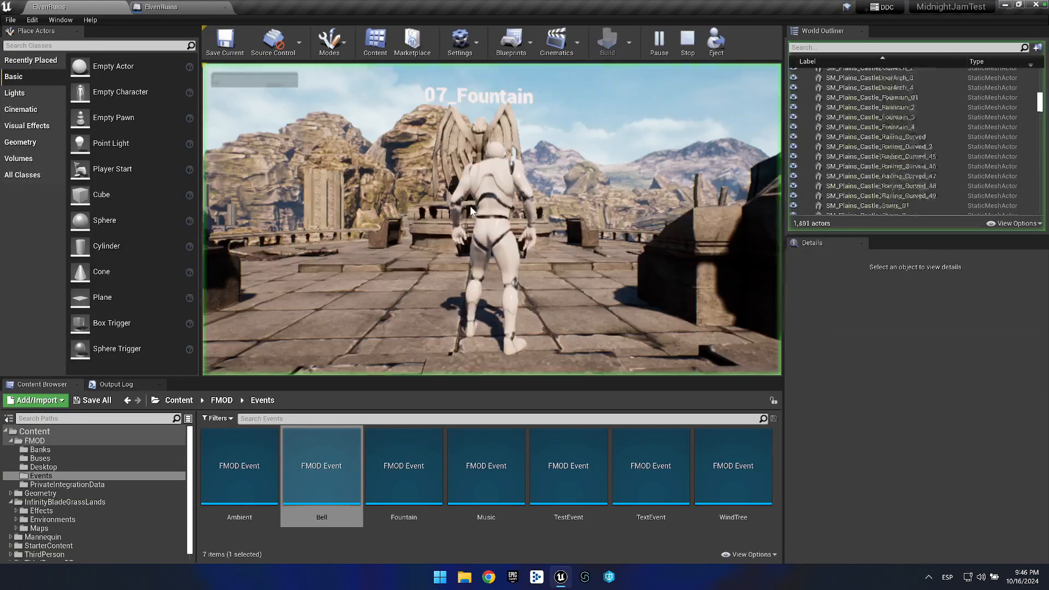
{"action": "left_click", "coordinate": [416, 215]}
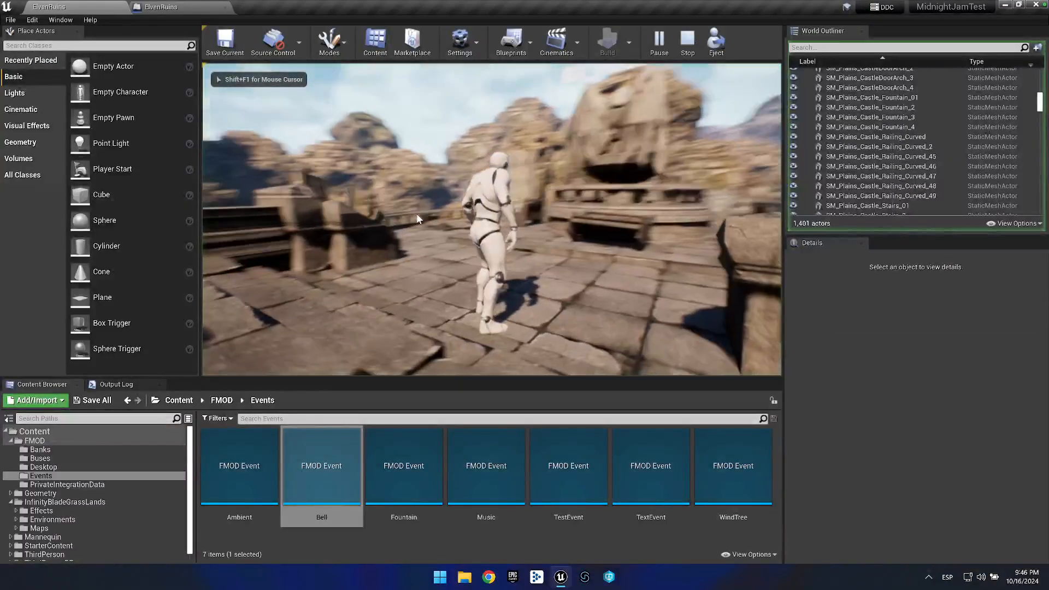
{"action": "key", "text": "w"}
{"action": "key", "text": "w"}
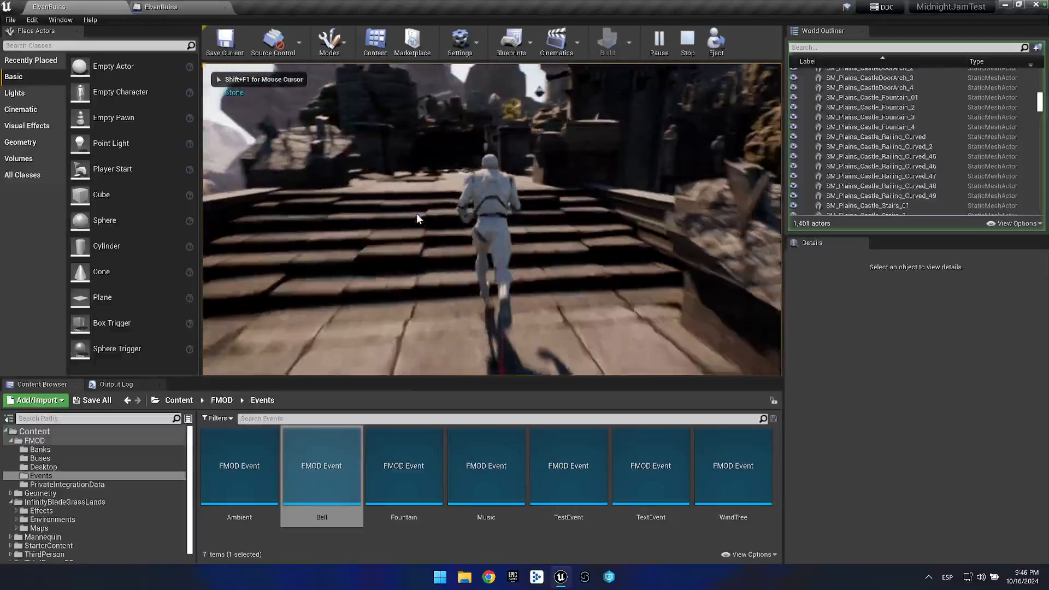
{"action": "key", "text": "w"}
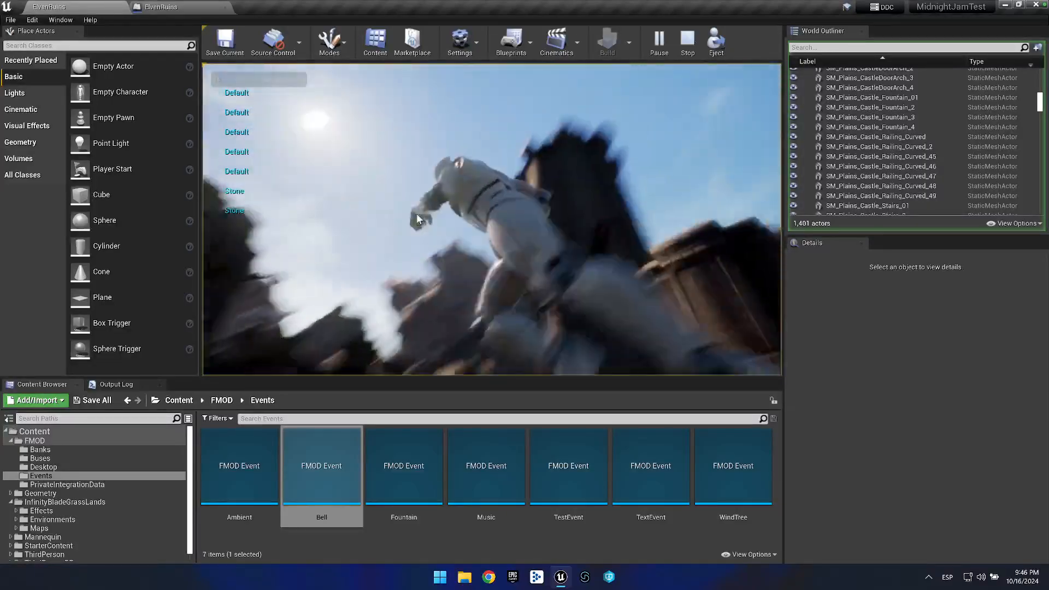
{"action": "key", "text": "w"}
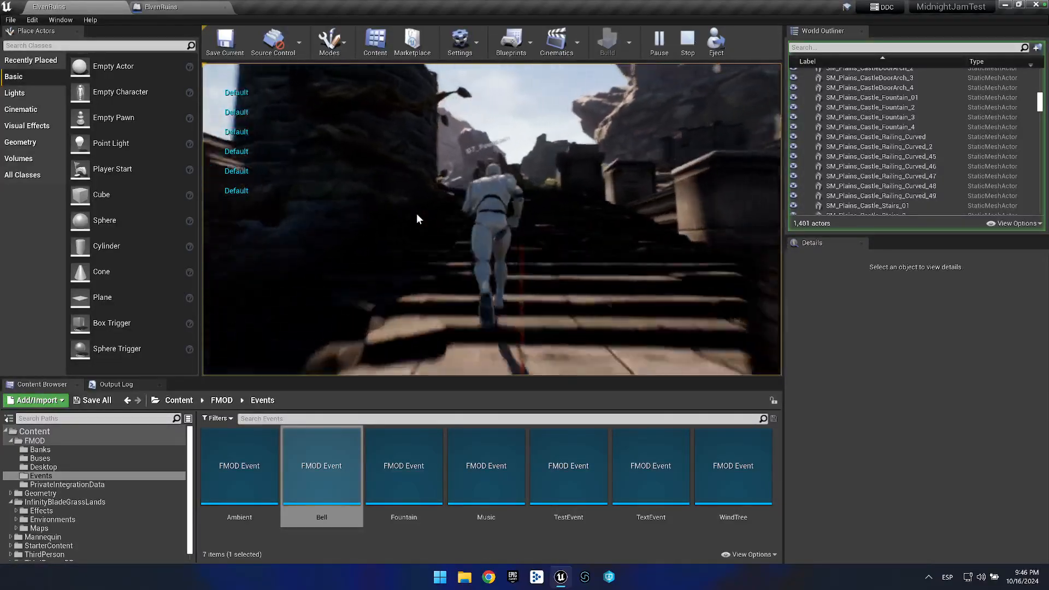
{"action": "key", "text": "w"}
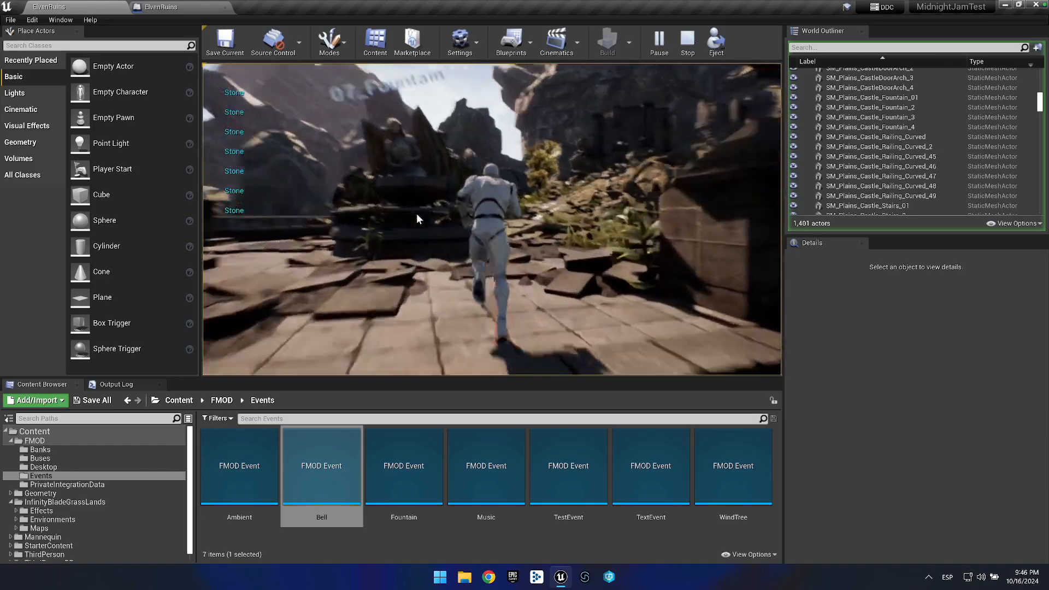
{"action": "key", "text": "w"}
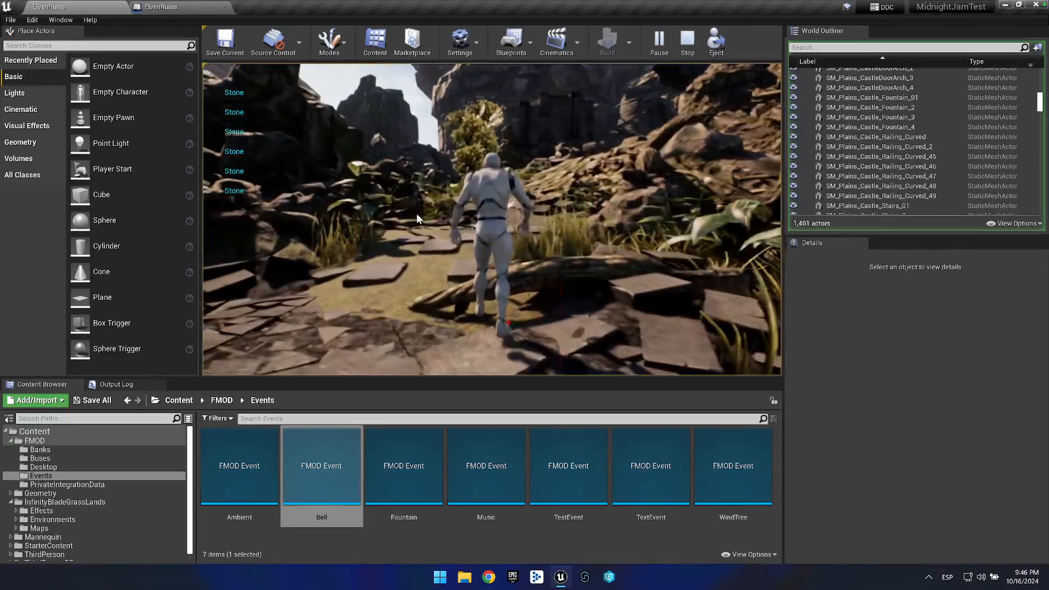
{"action": "key", "text": "w"}
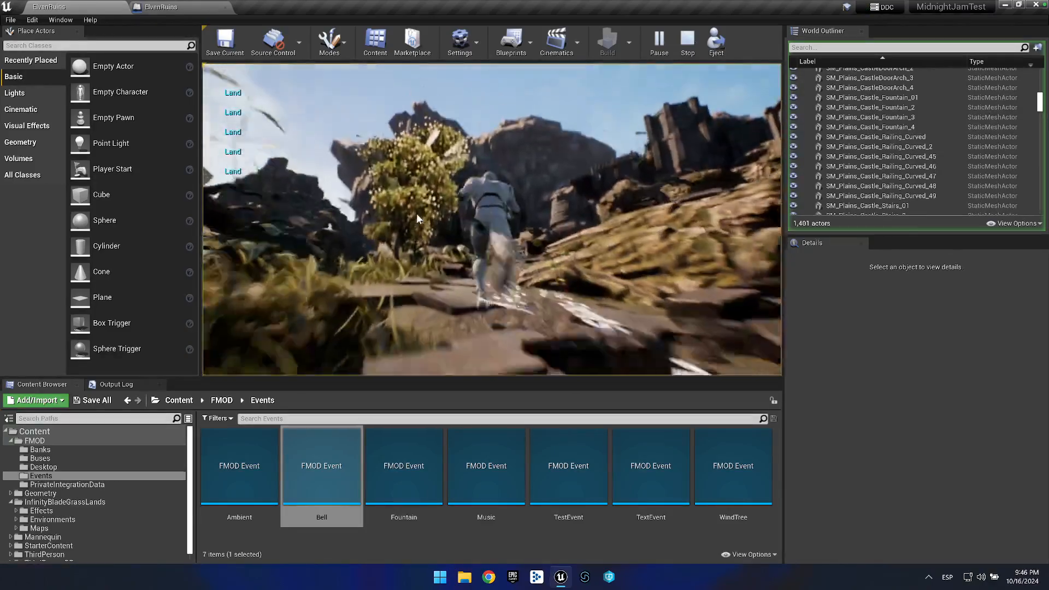
Run the character through the castle ruins and around the bell tower to check how far the Bell sound carries.
{"action": "key", "text": "w"}
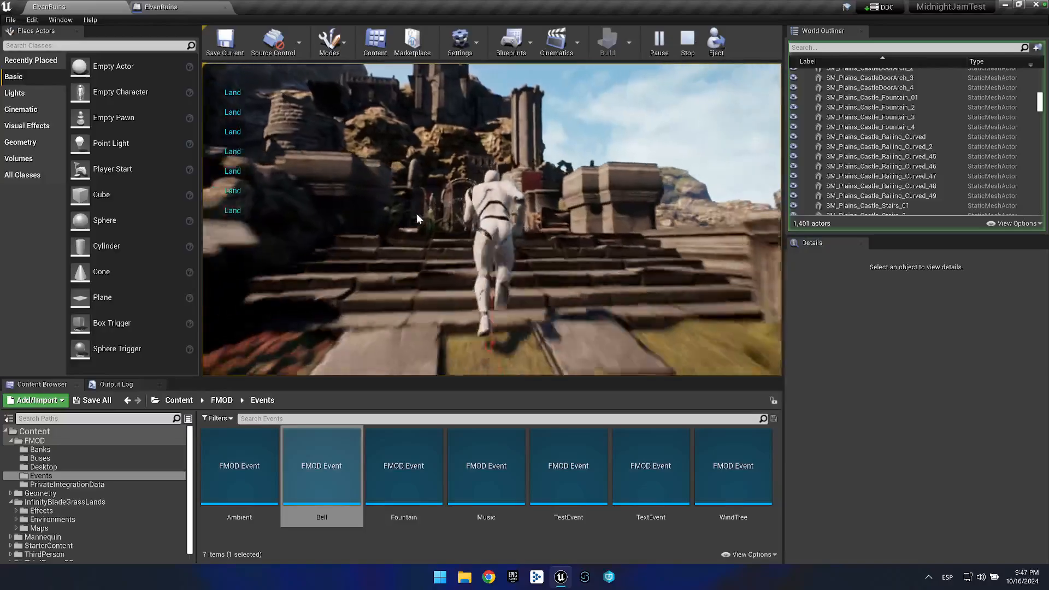
{"action": "key", "text": "w"}
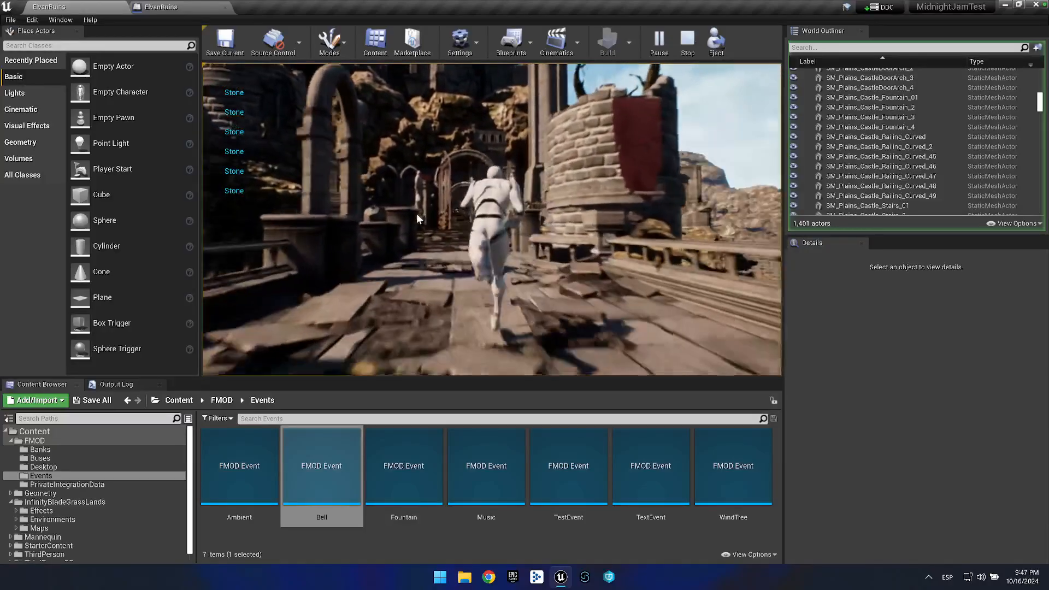
{"action": "key", "text": "w"}
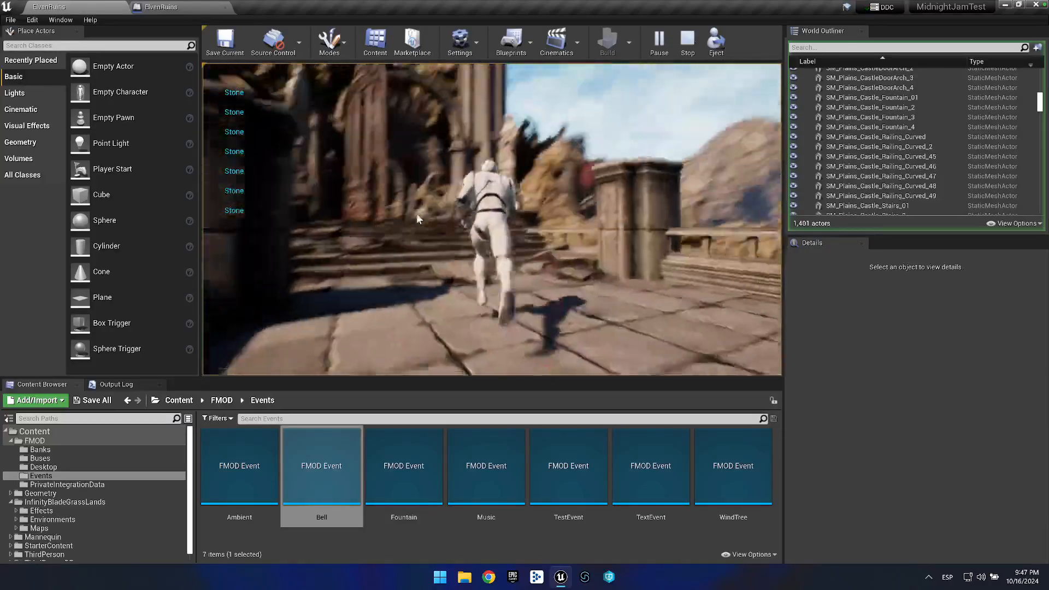
{"action": "key", "text": "w"}
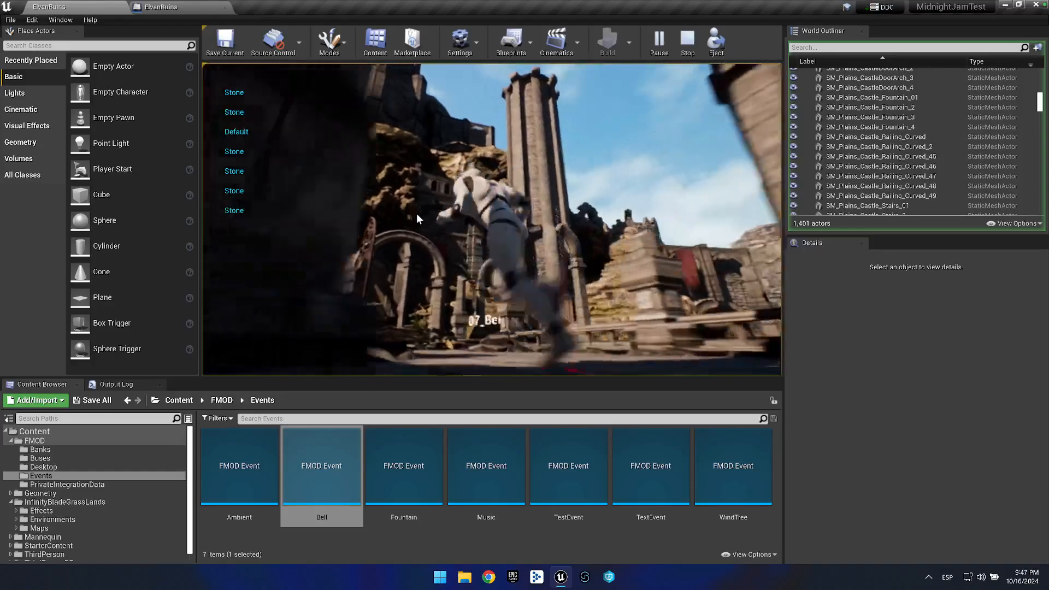
{"action": "key", "text": "w"}
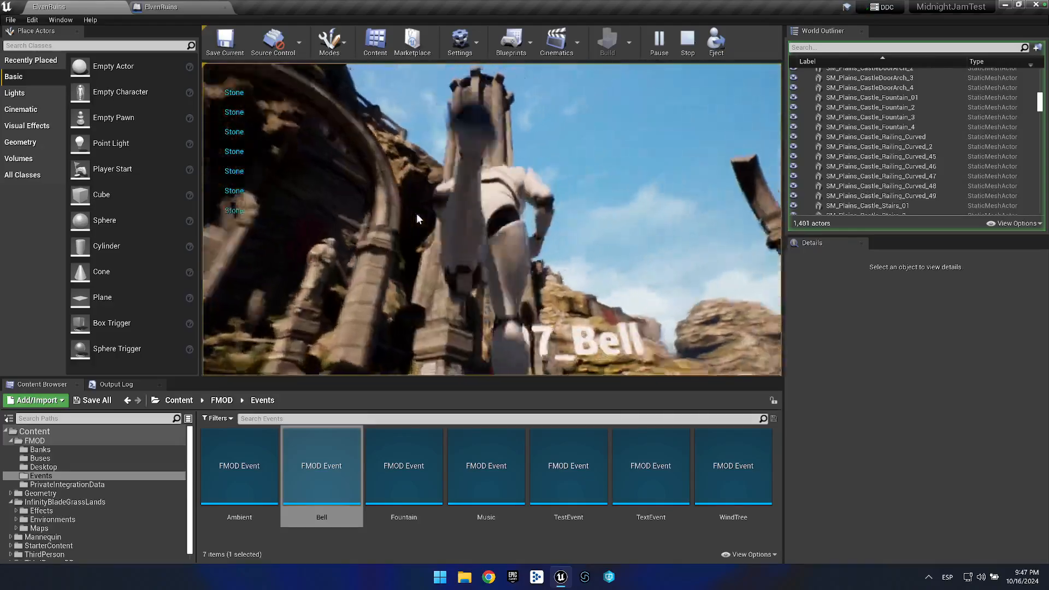
{"action": "key", "text": "w"}
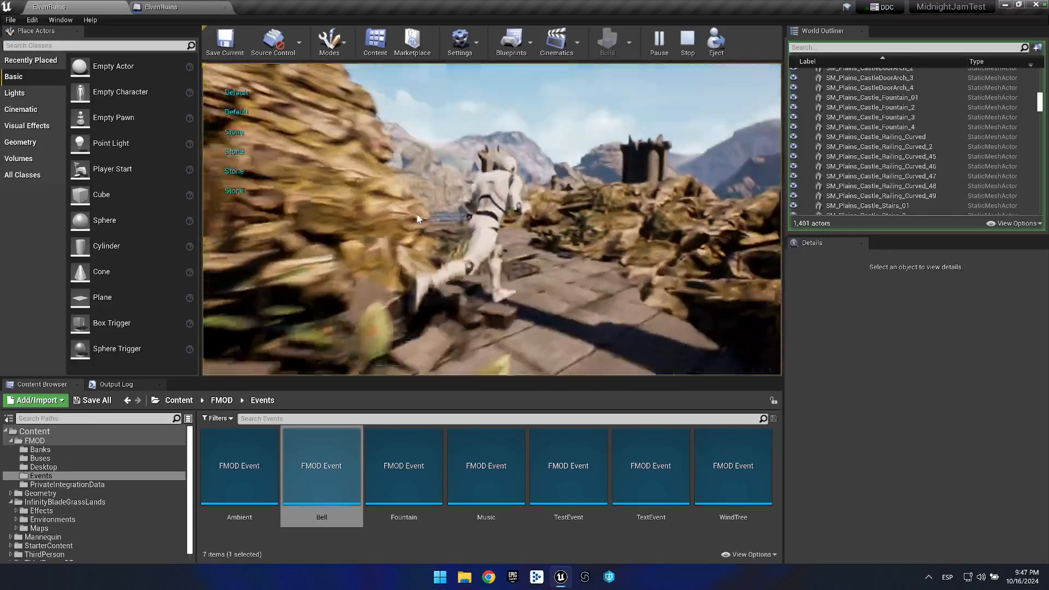
{"action": "key", "text": "w"}
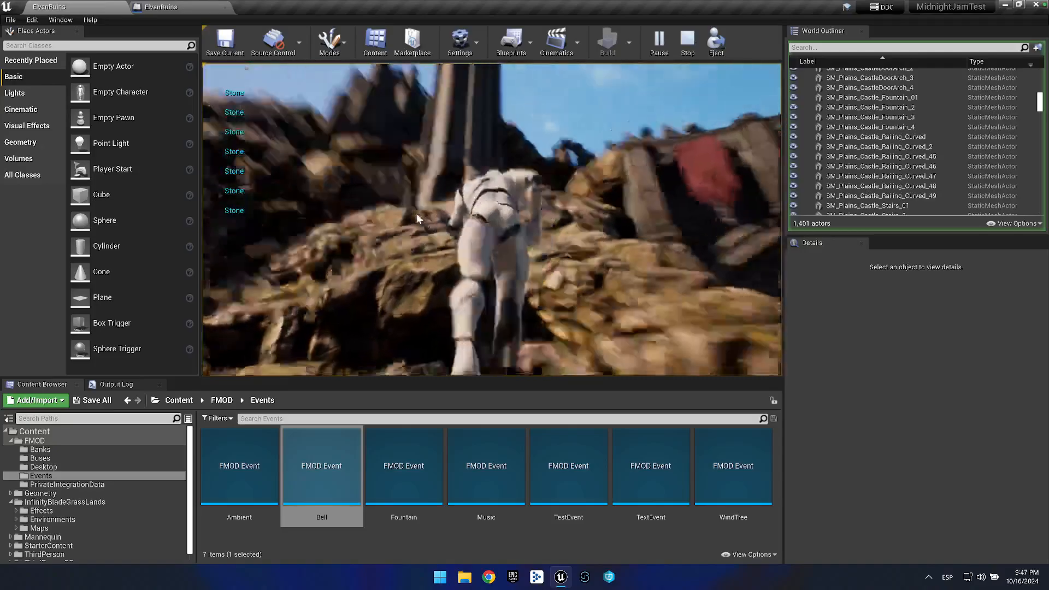
{"action": "key", "text": "w"}
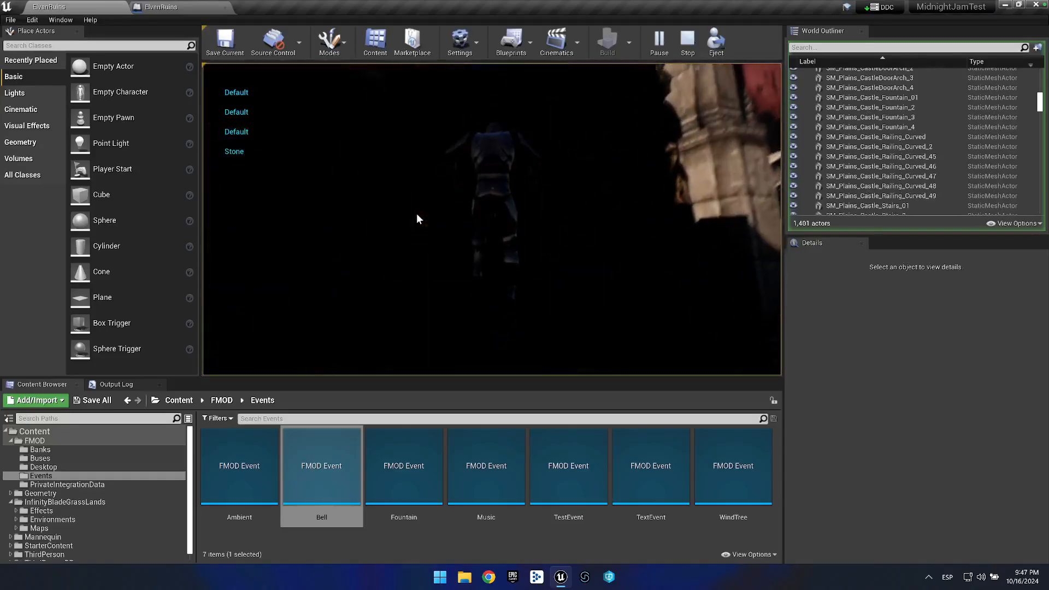
Stop the play session and set the maximum attenuation distance of the Bell component on SM_Plains_CastleTower_3 to 45.
{"action": "right_click", "coordinate": [513, 201]}
{"action": "key", "text": "w"}
{"action": "key", "text": "s"}
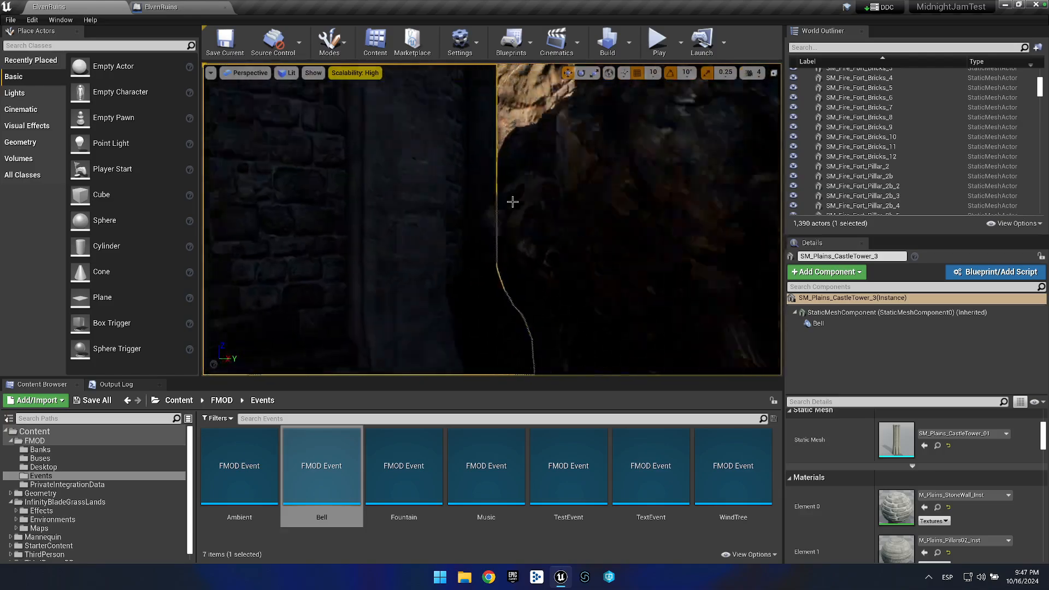
{"action": "key", "text": "s"}
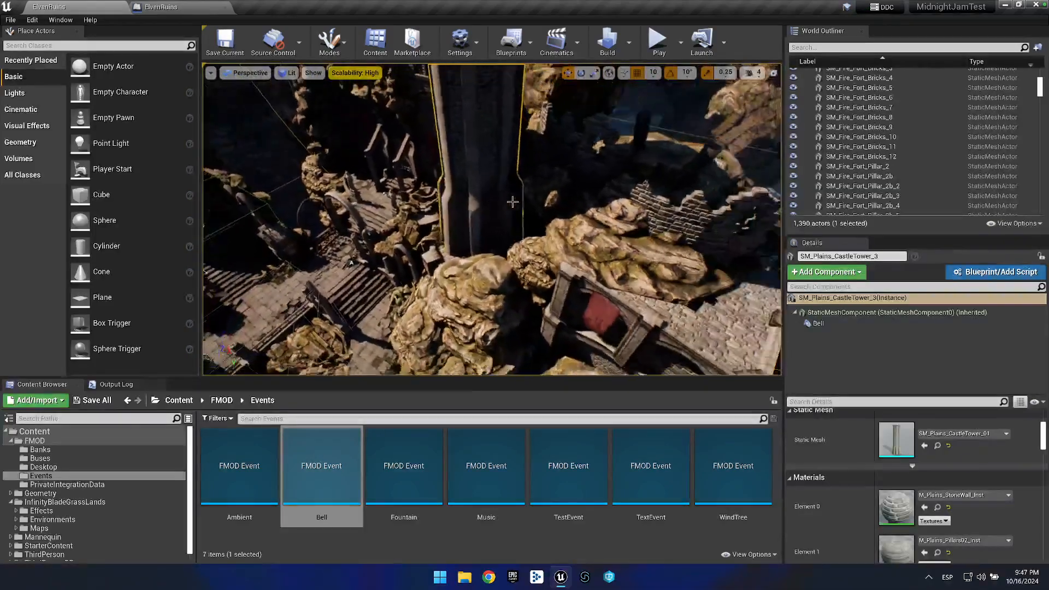
{"action": "key", "text": "s"}
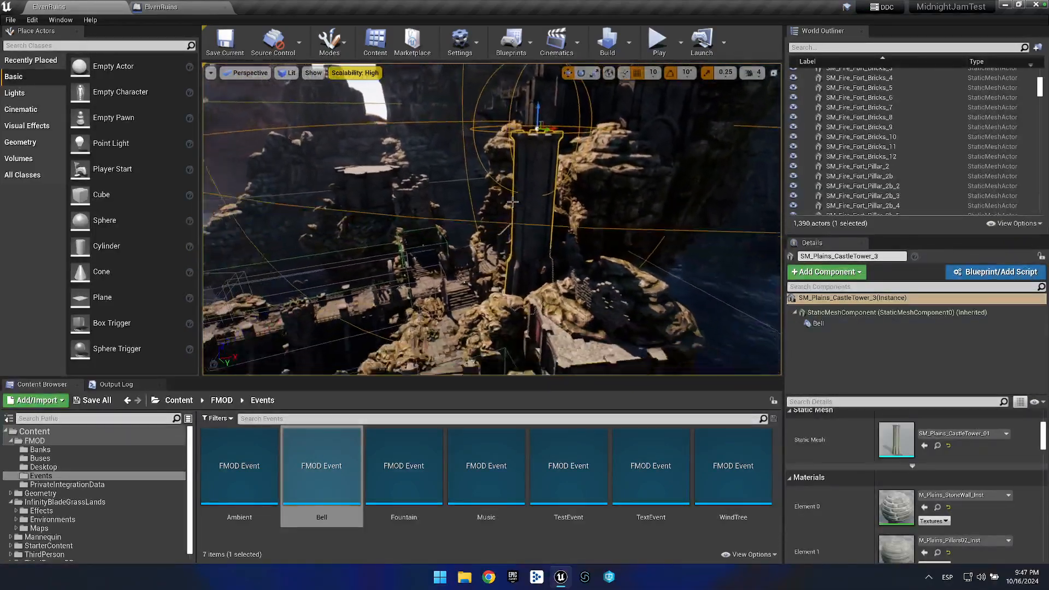
{"action": "left_click", "coordinate": [536, 140]}
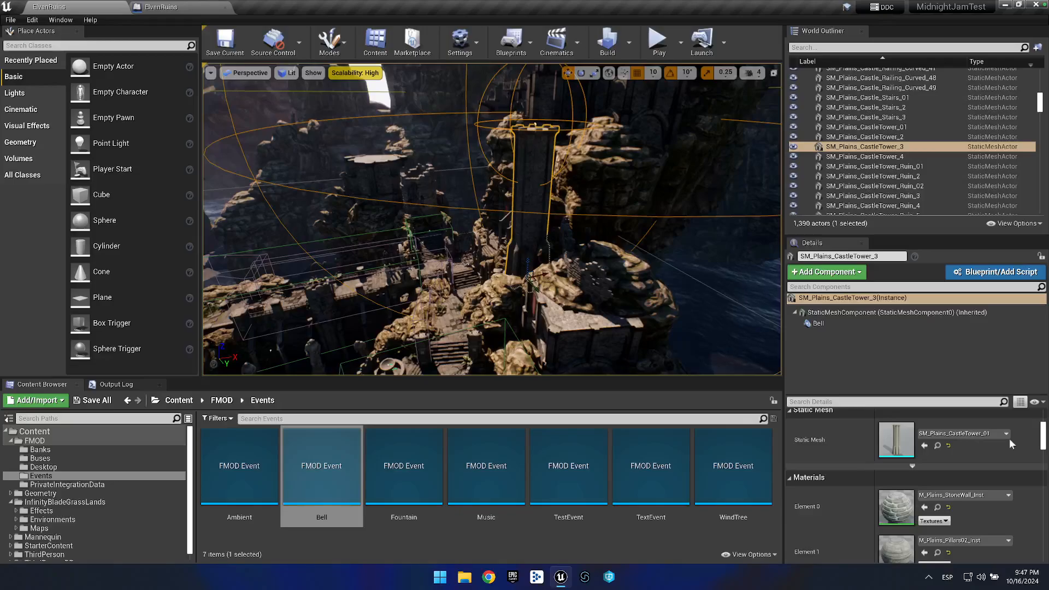
{"action": "left_click", "coordinate": [818, 323]}
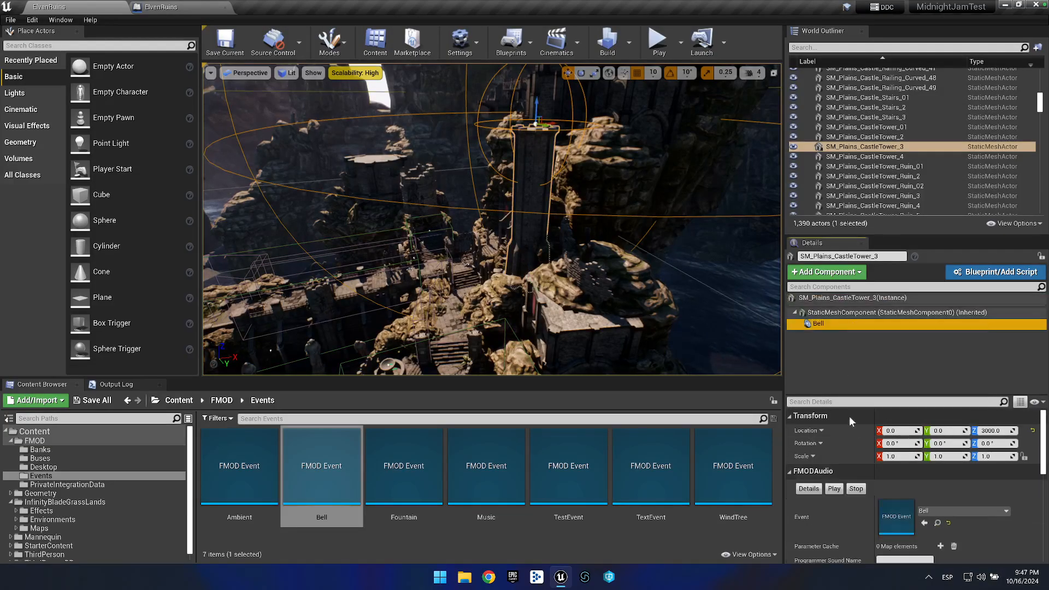
{"action": "scroll", "coordinate": [863, 464], "scroll_direction": "down", "scroll_amount": 3}
{"action": "left_click", "coordinate": [898, 539]}
{"action": "type", "text": "45"}
{"action": "key", "text": "Return"}
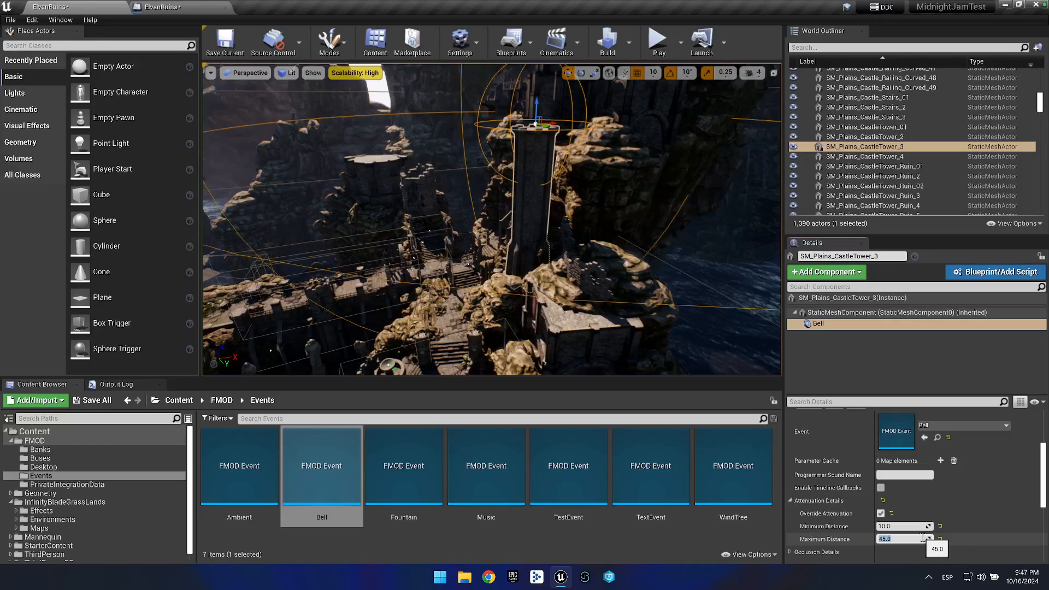
Play the level and run the character up the stairs past the fountain, listening for how far the Bell sound carries.
{"action": "left_click", "coordinate": [664, 39]}
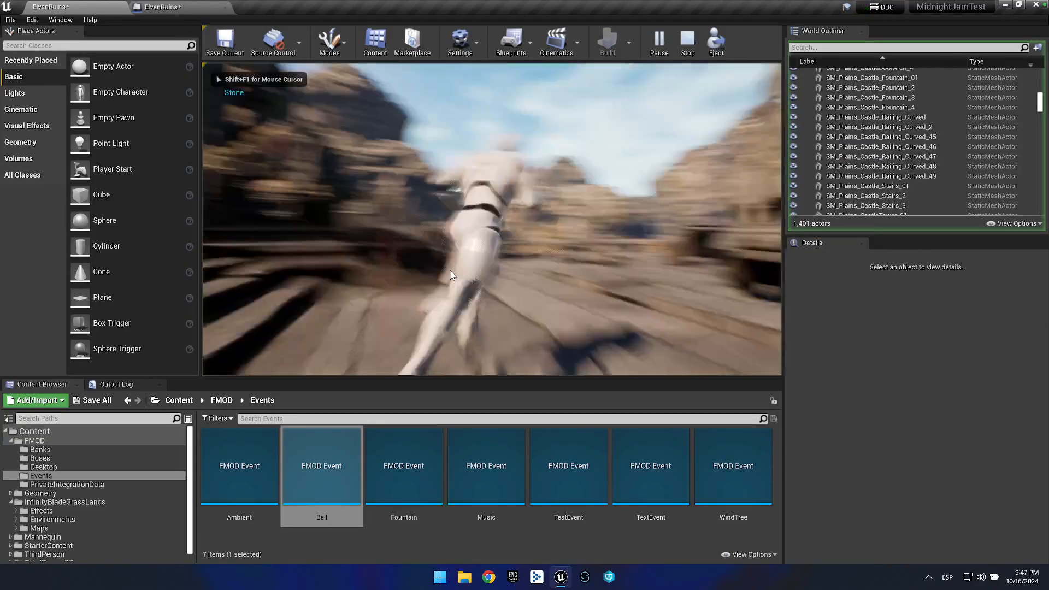
{"action": "key", "text": "w"}
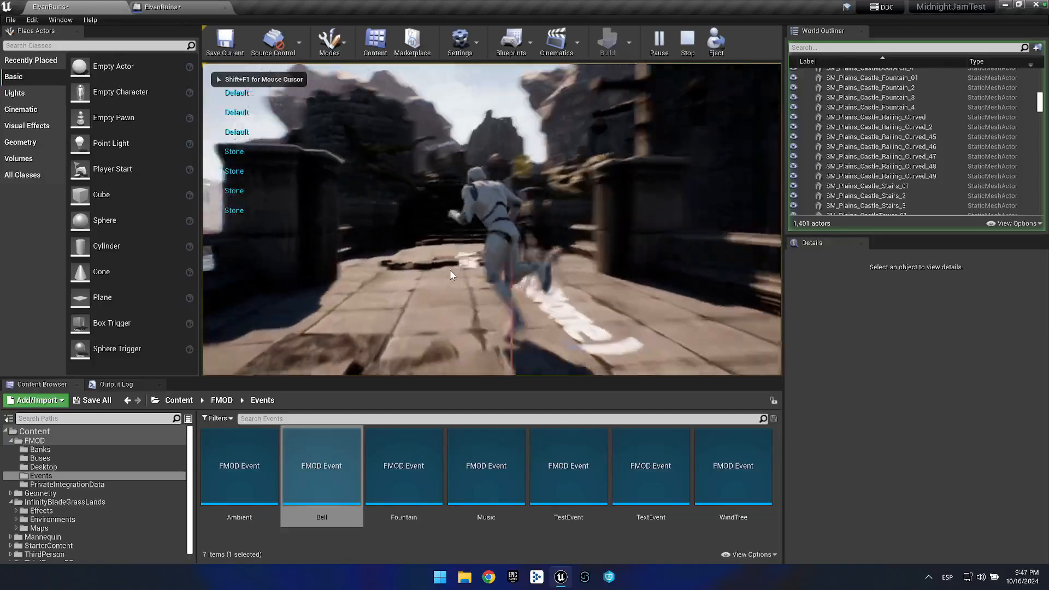
{"action": "key", "text": "w"}
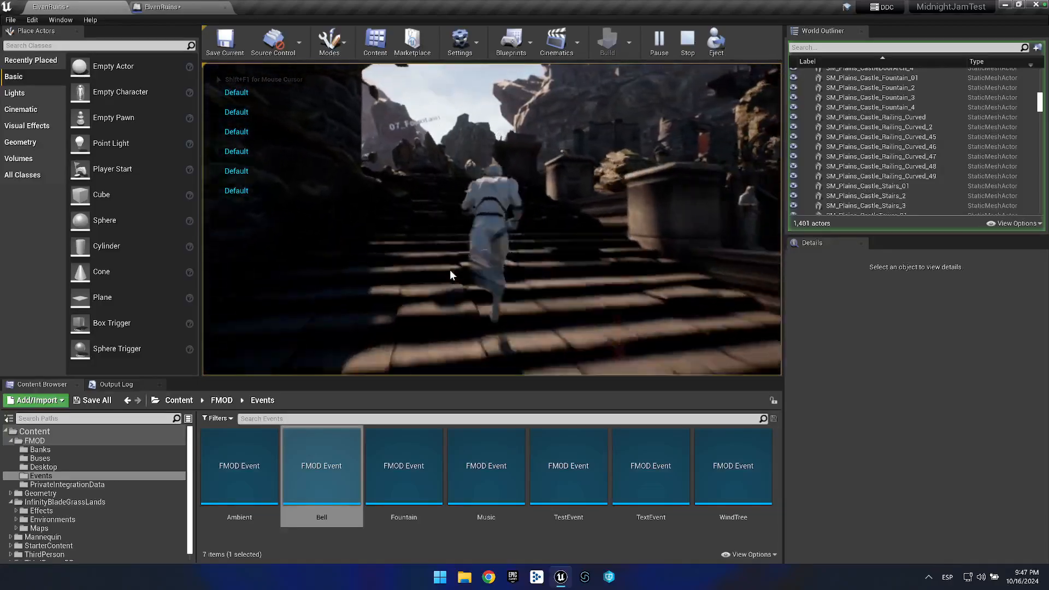
{"action": "key", "text": "w"}
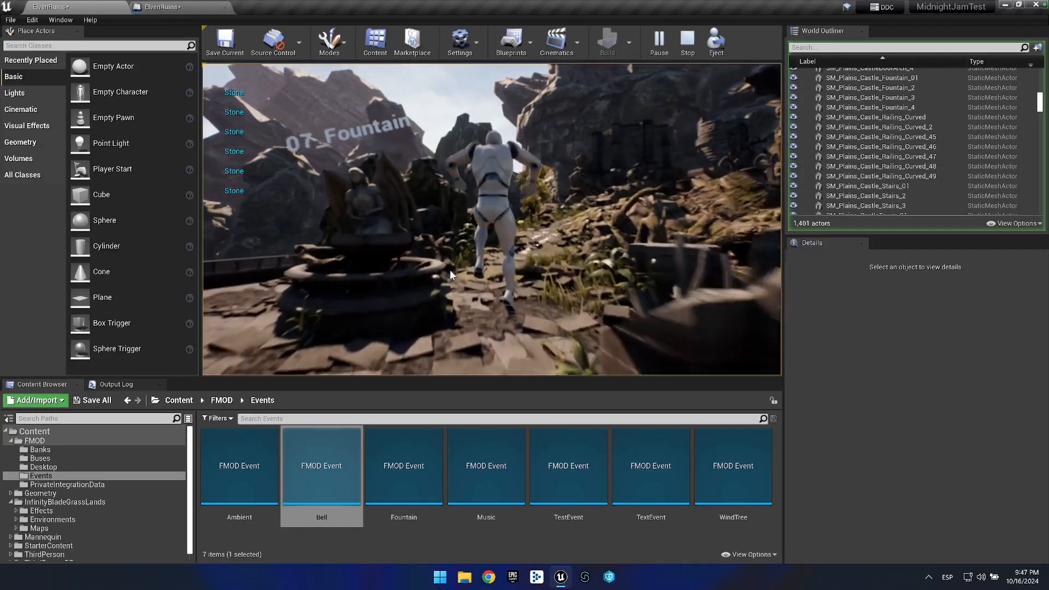
{"action": "key", "text": "w"}
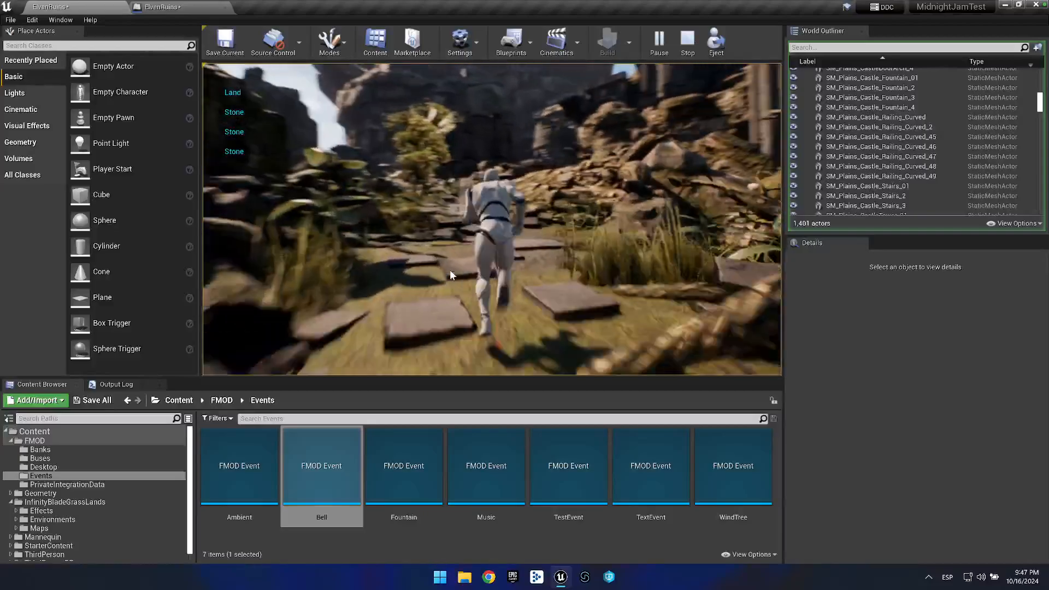
{"action": "key", "text": "w"}
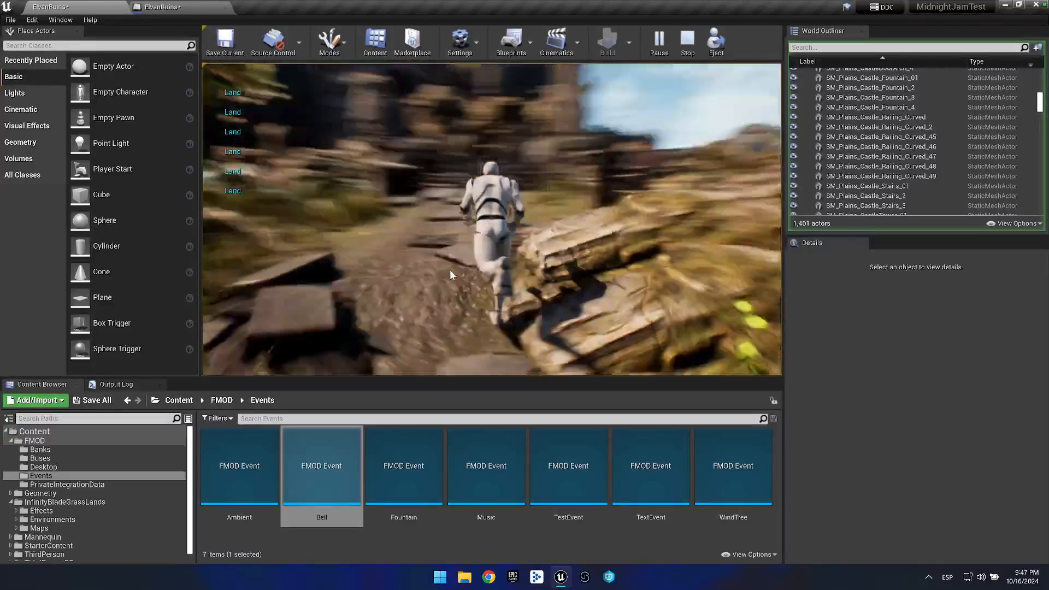
{"action": "key", "text": "w"}
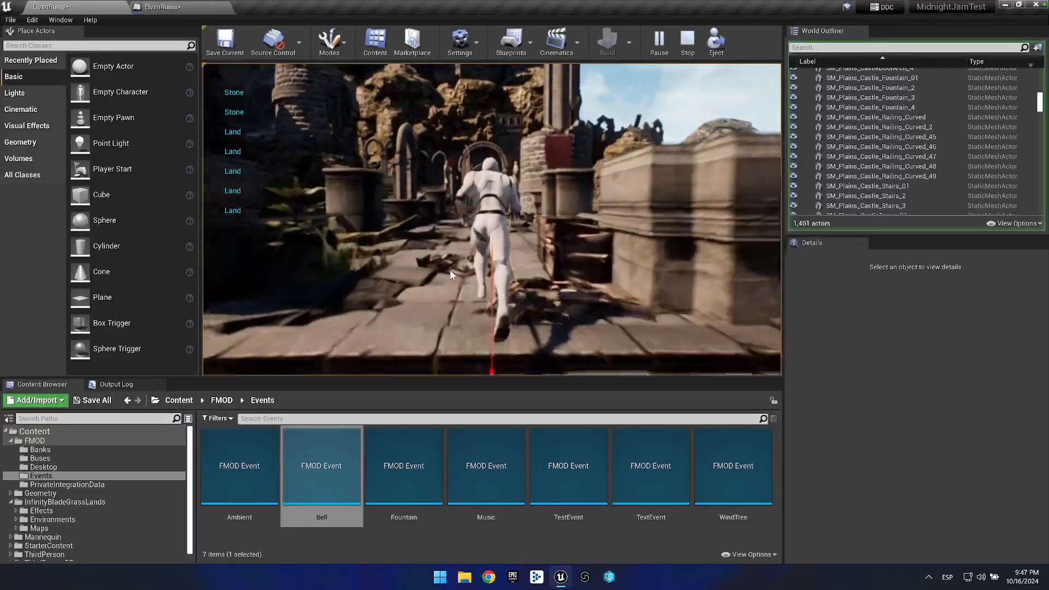
Run the character through the castle ruins to the bell area to check the Bell attenuation, and stop the play session.
{"action": "key", "text": "w"}
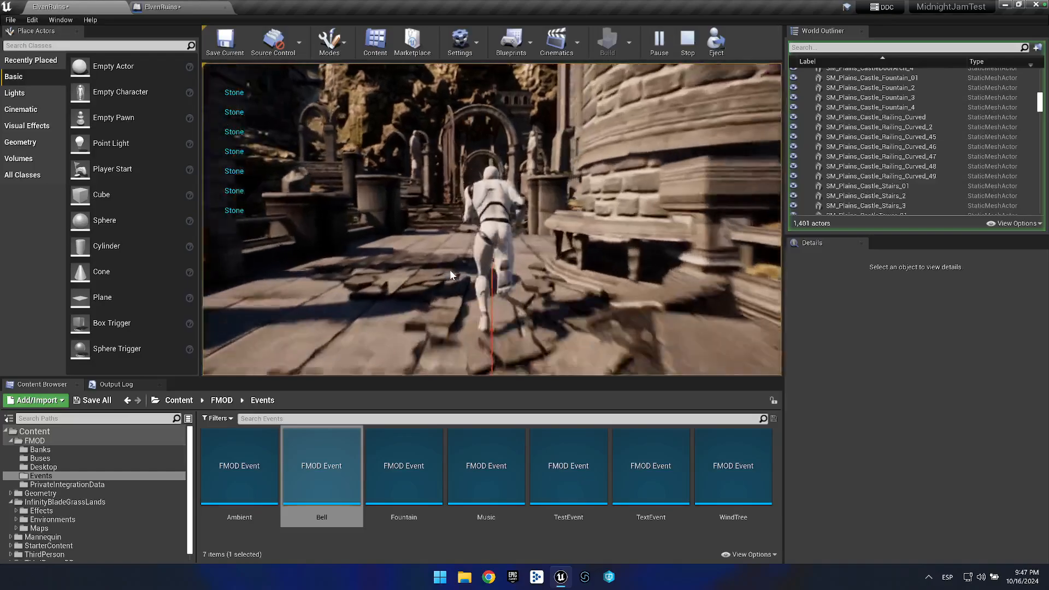
{"action": "key", "text": "w"}
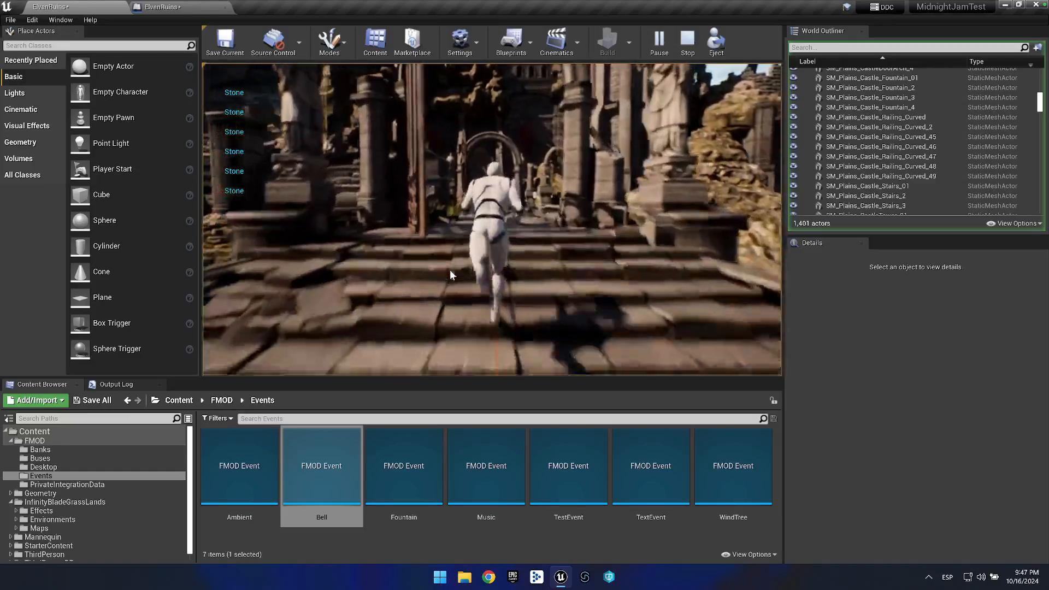
{"action": "key", "text": "w"}
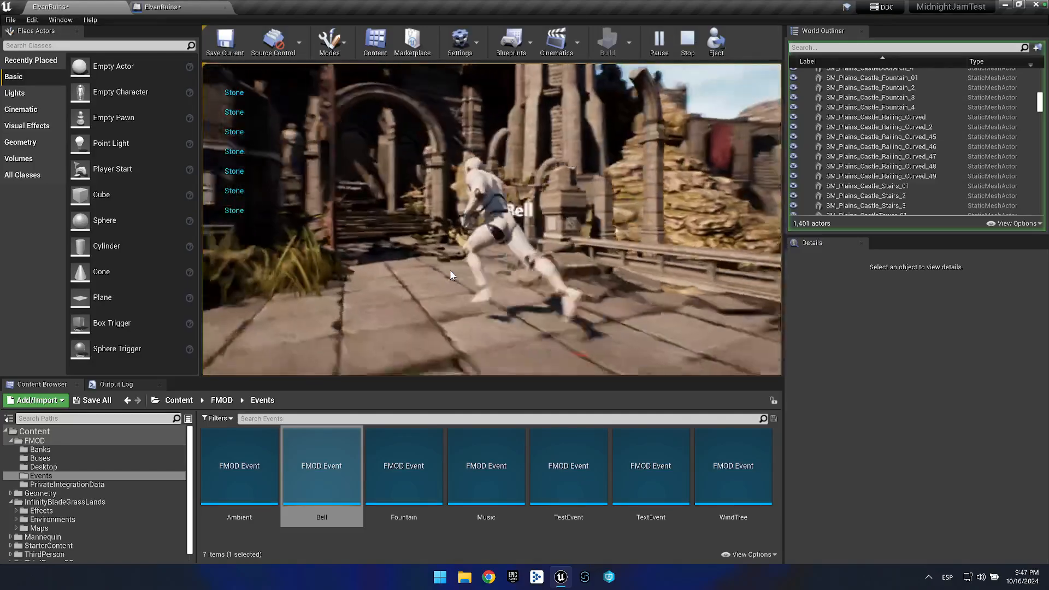
{"action": "key", "text": "w"}
{"action": "key", "text": "s"}
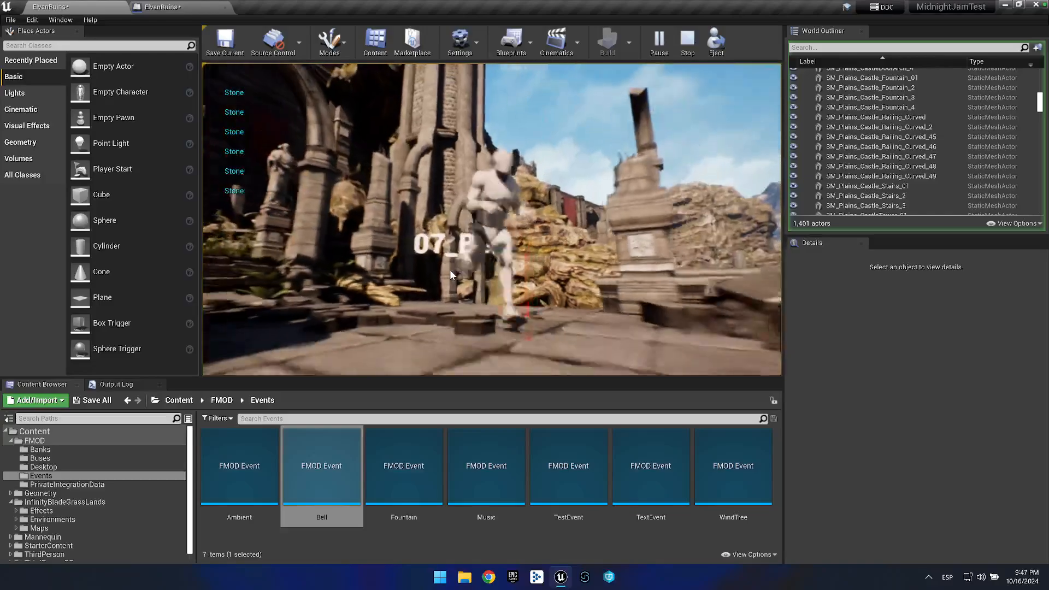
{"action": "key", "text": "s"}
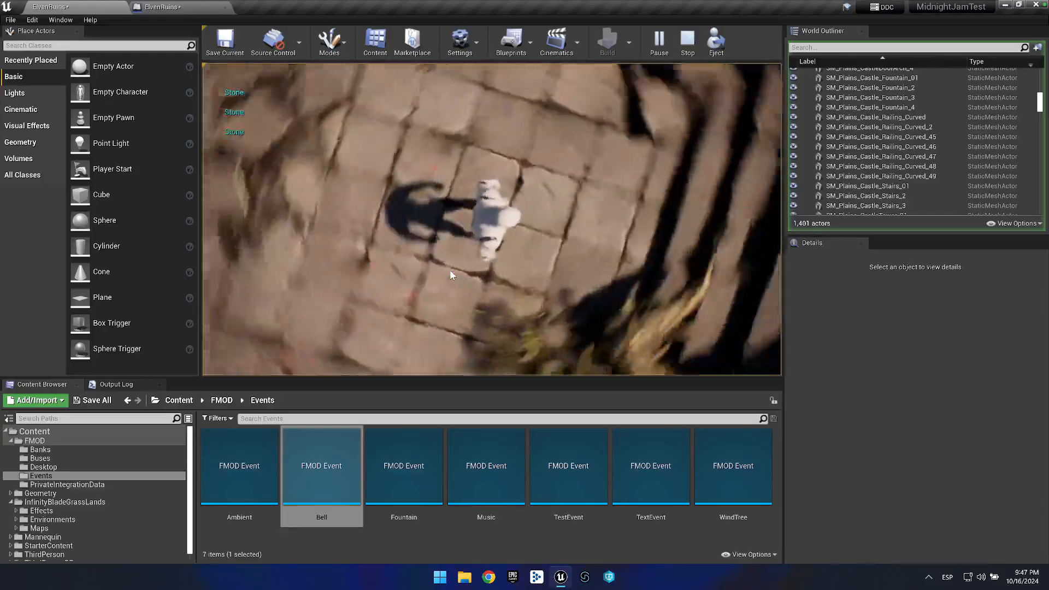
{"action": "key", "text": "Escape"}
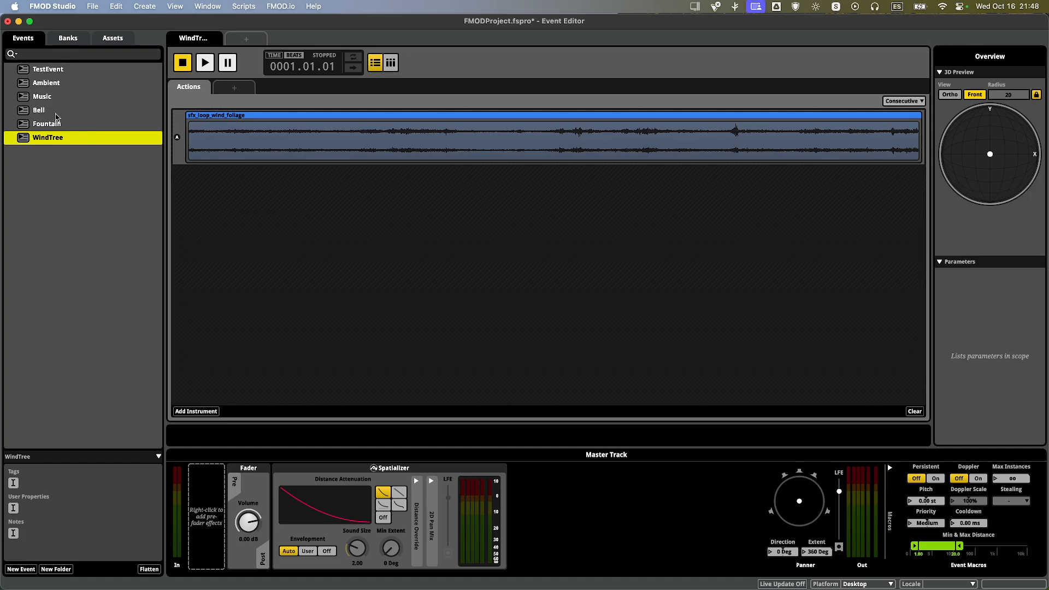
In FMOD Studio, enable looping on the Bell event's sfx_bell_loop instrument and build the banks for all platforms.
{"action": "left_click", "coordinate": [56, 111]}
{"action": "left_click", "coordinate": [509, 155]}
{"action": "left_click", "coordinate": [448, 480]}
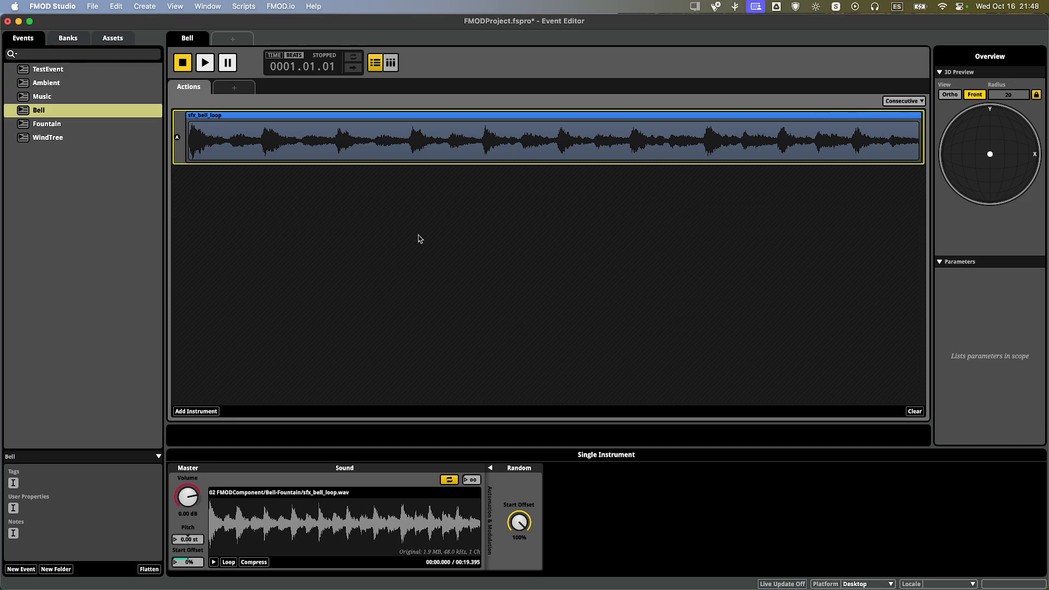
{"action": "left_click", "coordinate": [93, 7]}
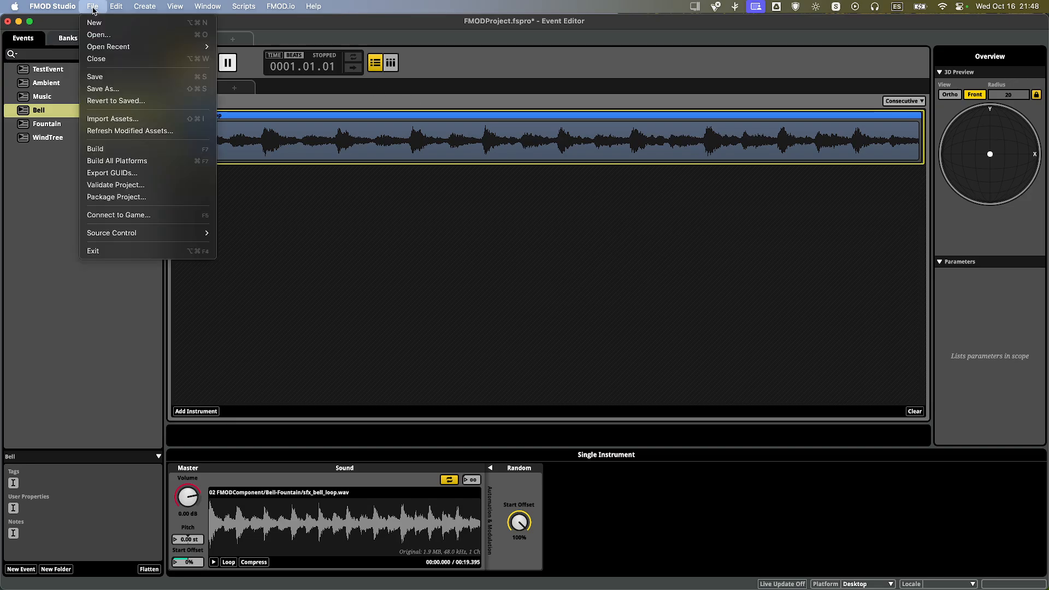
{"action": "left_click", "coordinate": [131, 161]}
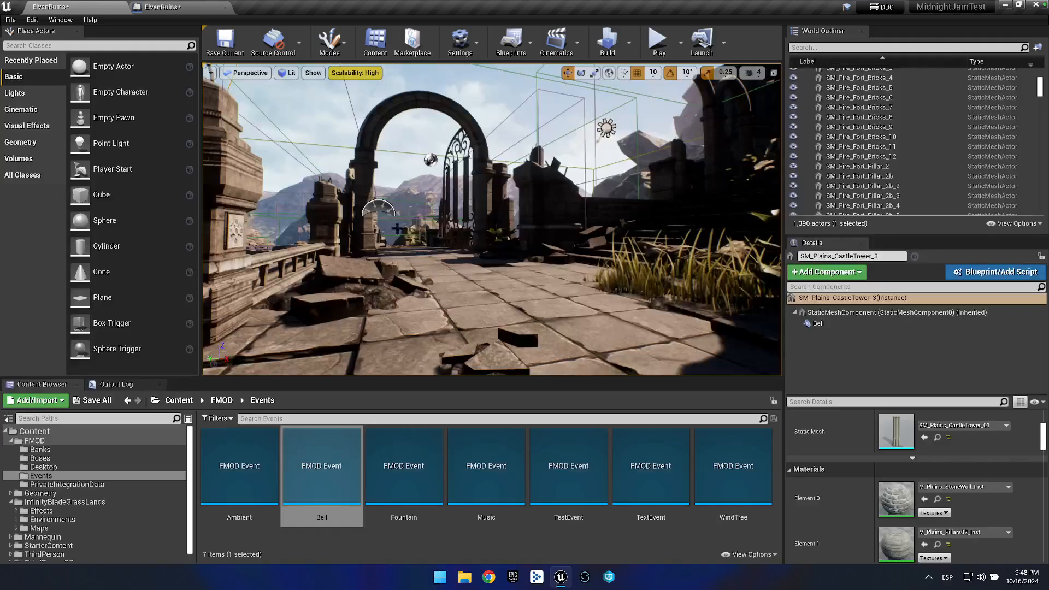
In FMOD Studio's assets, collapse the Bell-Fountain and 02 FMODComponent folders.
{"action": "left_click_drag", "start_coordinate": [397, 240], "coordinate": [398, 240]}
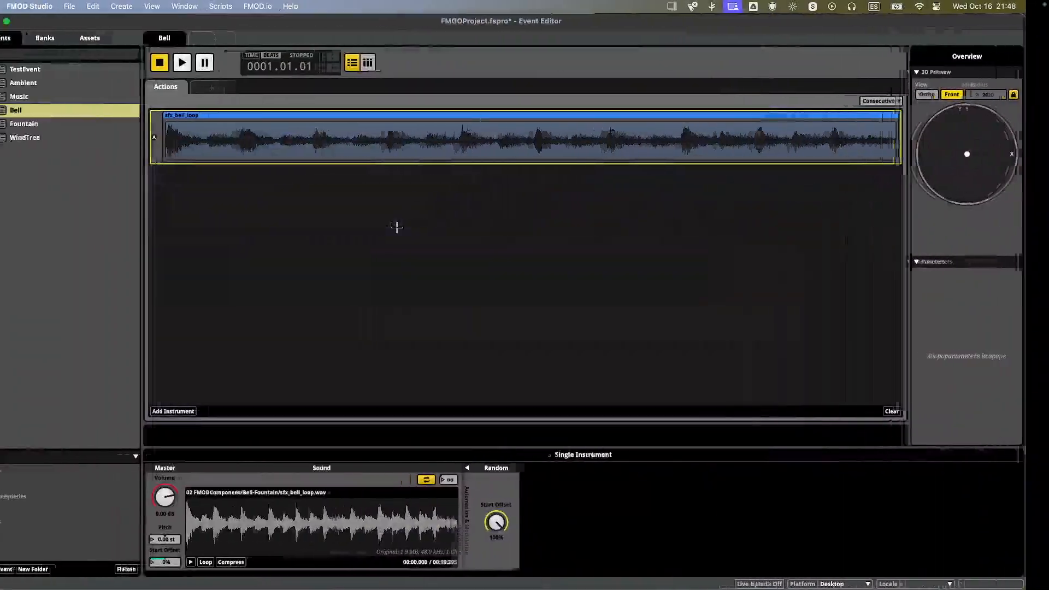
{"action": "left_click", "coordinate": [119, 38]}
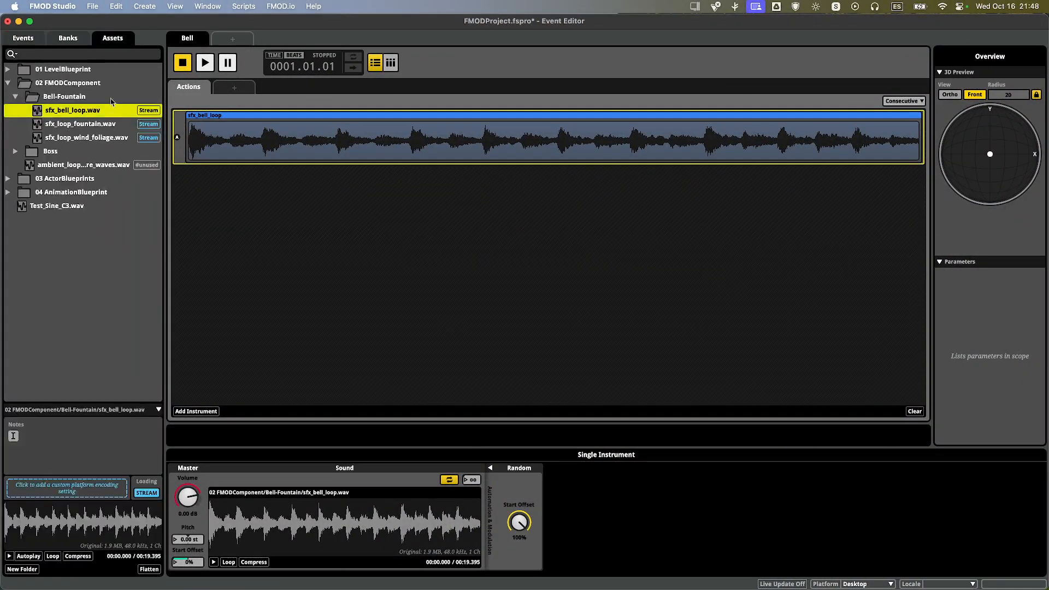
{"action": "left_click", "coordinate": [15, 97]}
{"action": "left_click", "coordinate": [16, 110]}
{"action": "left_click", "coordinate": [16, 110]}
{"action": "left_click", "coordinate": [8, 82]}
{"action": "left_click", "coordinate": [60, 83]}
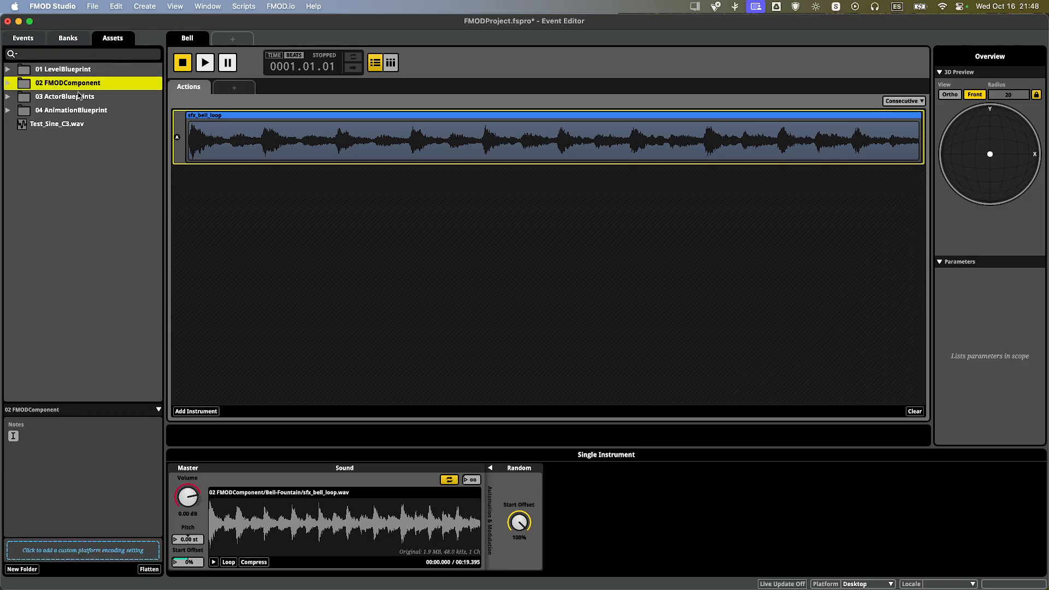
Expand the 03 ActorBlueprints and WindRumble asset folders and select all four wind low rumble files, rr01 to rr04.
{"action": "left_click", "coordinate": [48, 97]}
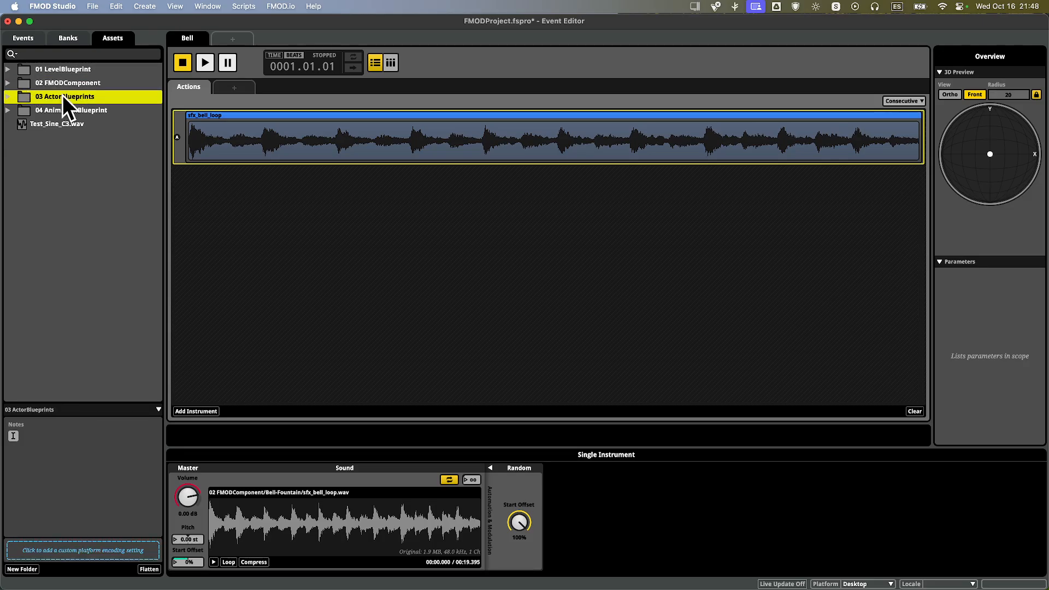
{"action": "left_click", "coordinate": [8, 97]}
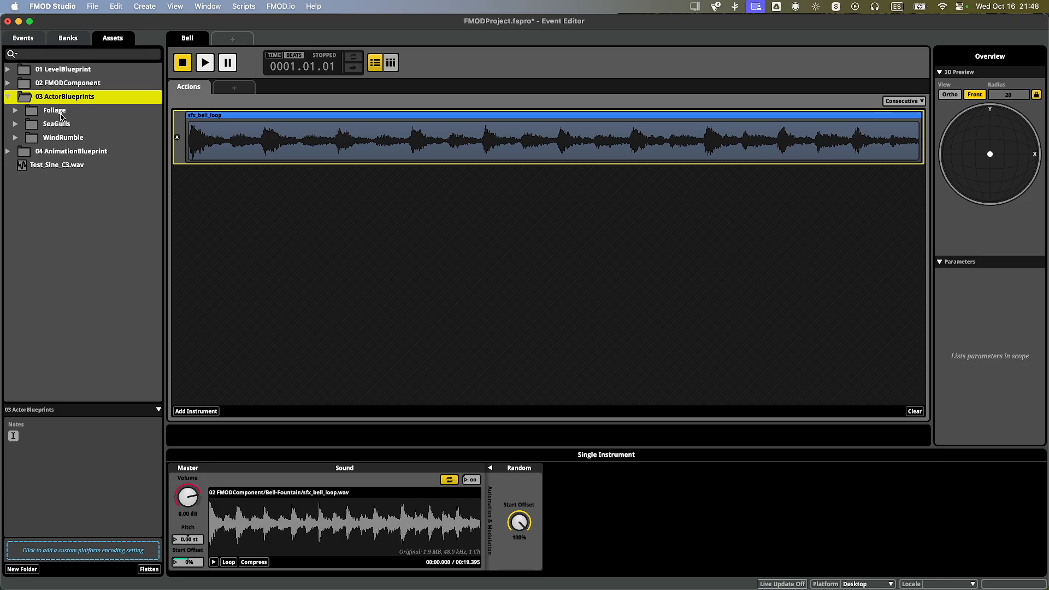
{"action": "left_click", "coordinate": [82, 138]}
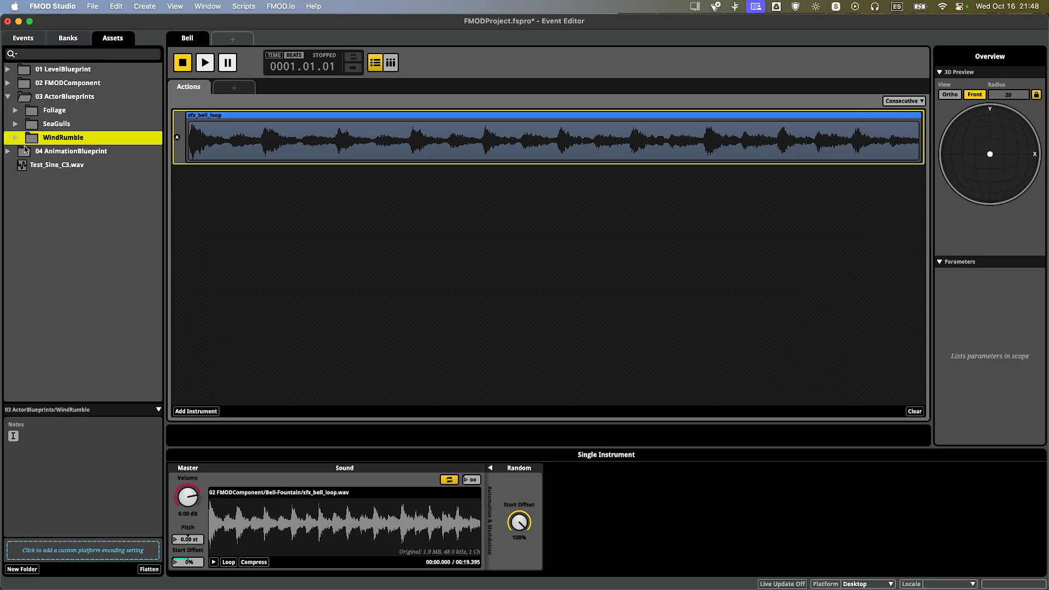
{"action": "left_click", "coordinate": [15, 139]}
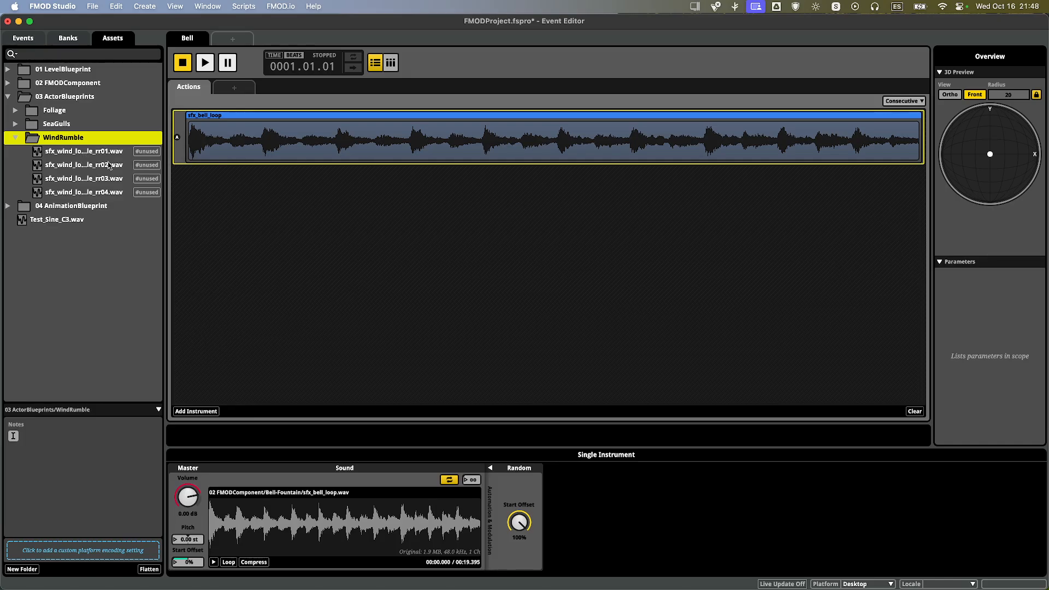
{"action": "left_click", "coordinate": [78, 155]}
{"action": "left_click", "coordinate": [72, 191], "text": "shift"}
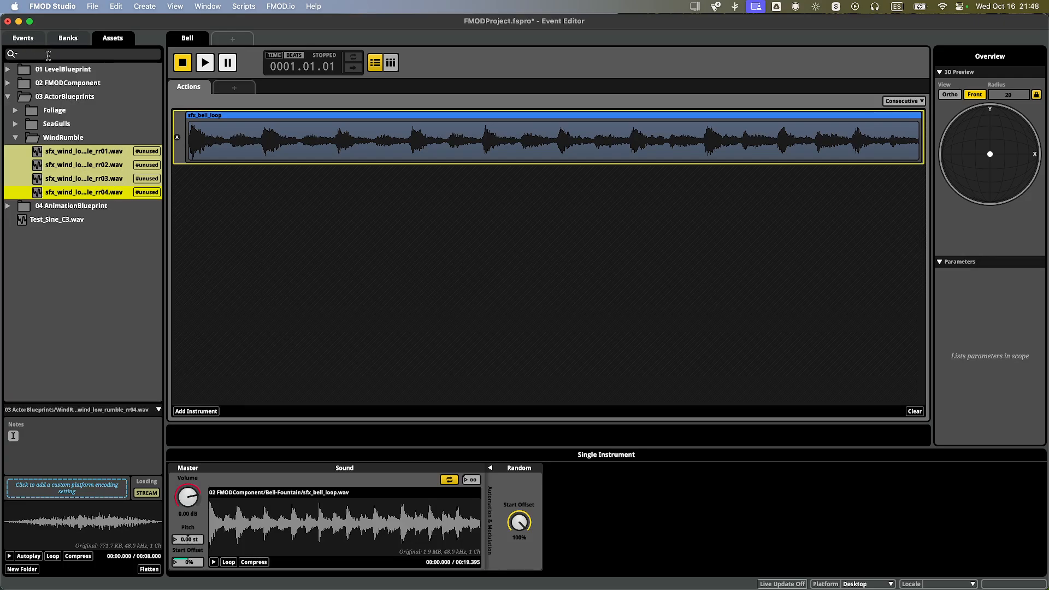
Create a new event named WindDistortion.
{"action": "left_click", "coordinate": [27, 40]}
{"action": "left_click", "coordinate": [39, 171]}
{"action": "right_click", "coordinate": [40, 172]}
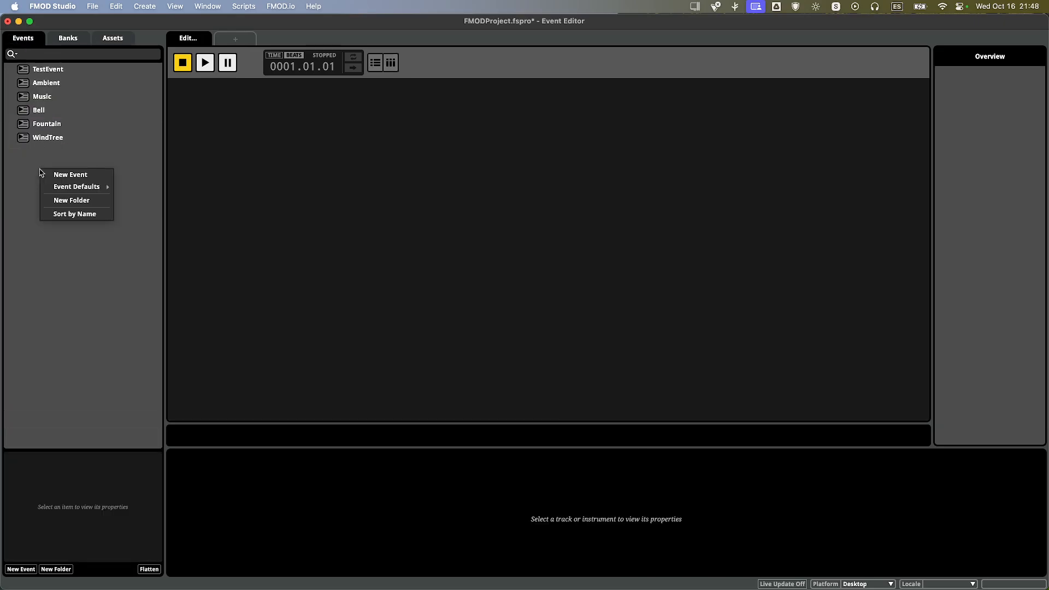
{"action": "left_click", "coordinate": [71, 175]}
{"action": "type", "text": "W"}
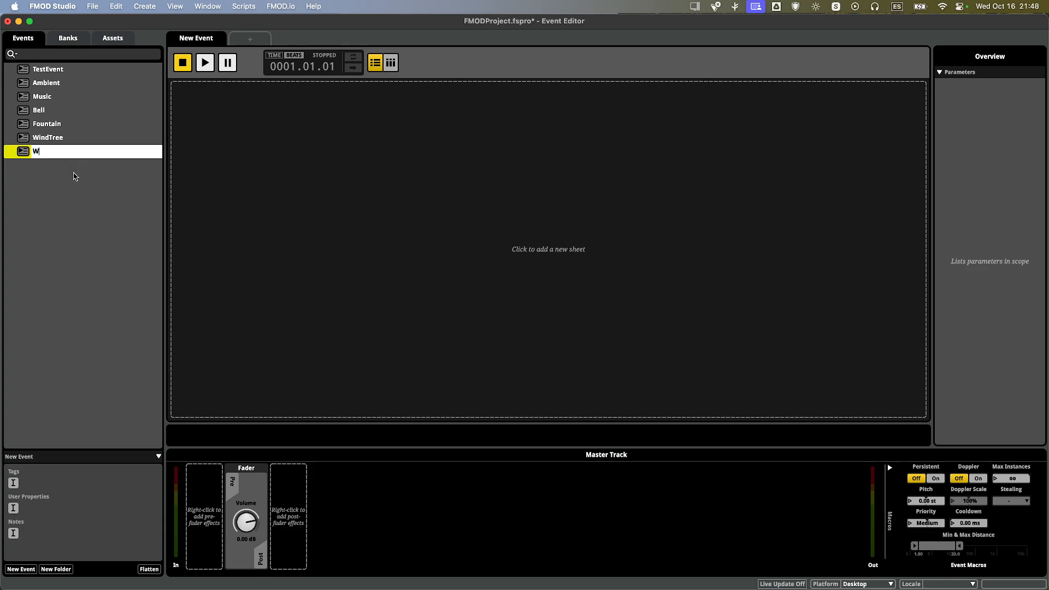
{"action": "type", "text": "indDistortion"}
{"action": "key", "text": "Return"}
Add a timeline sheet to the WindDistortion event and add one audio track to it.
{"action": "left_click", "coordinate": [253, 85]}
{"action": "left_click", "coordinate": [228, 106]}
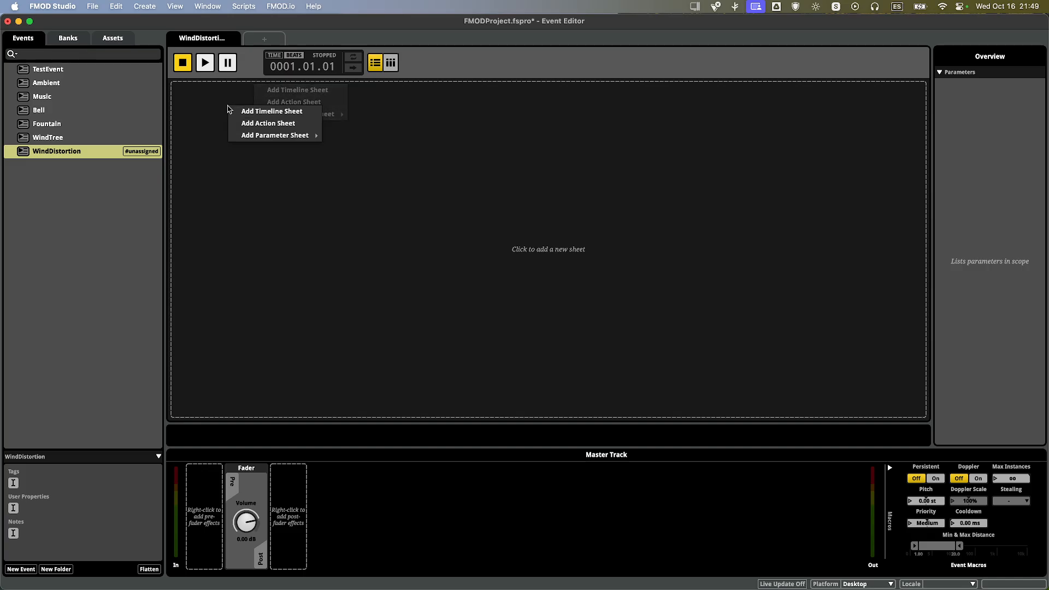
{"action": "left_click", "coordinate": [257, 110]}
{"action": "right_click", "coordinate": [194, 124]}
{"action": "left_click", "coordinate": [210, 132]}
{"action": "left_click", "coordinate": [192, 141]}
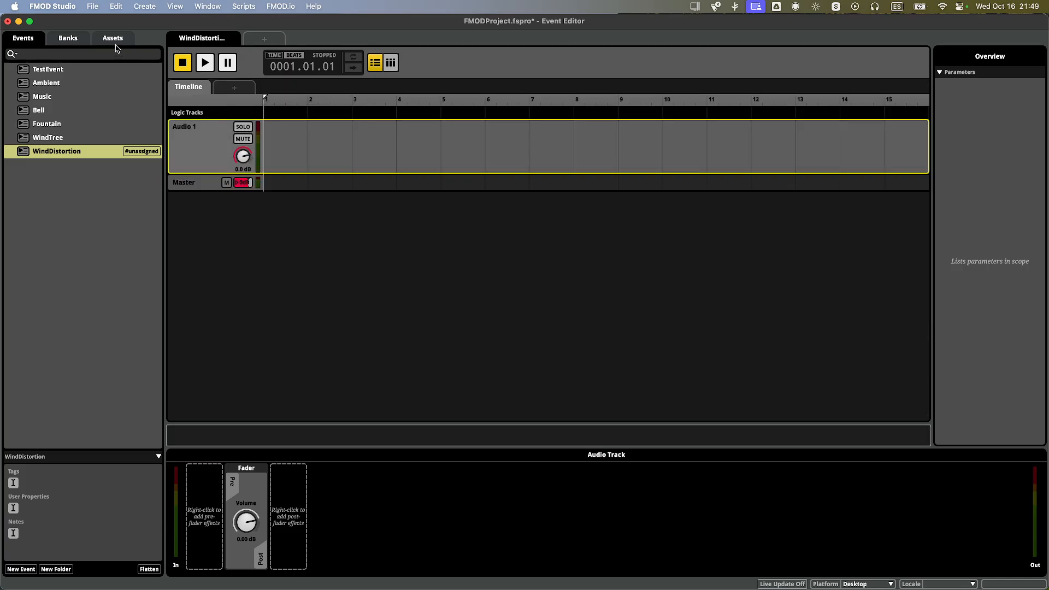
Place the four selected WindRumble files as one multi instrument at the start of the Audio 1 track and audition it.
{"action": "left_click", "coordinate": [113, 40]}
{"action": "left_click_drag", "start_coordinate": [105, 162], "coordinate": [296, 144]}
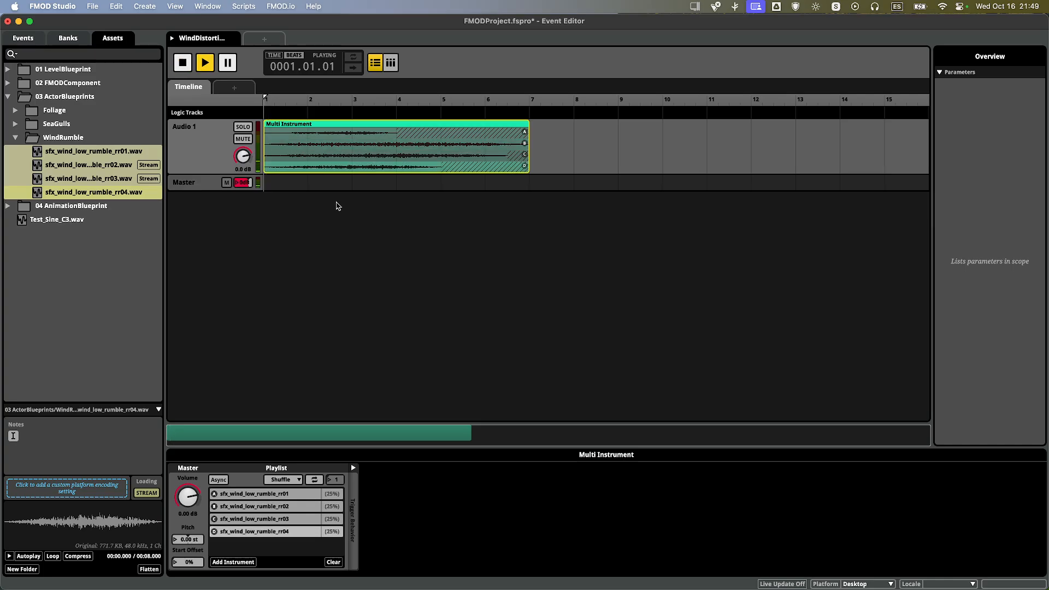
{"action": "key", "text": "space"}
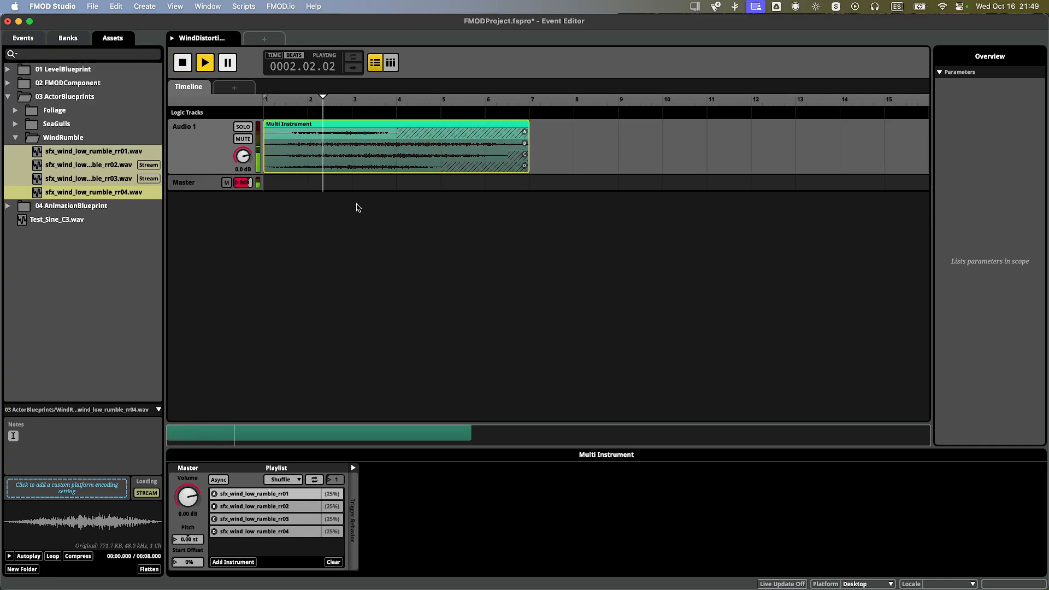
{"action": "key", "text": "space"}
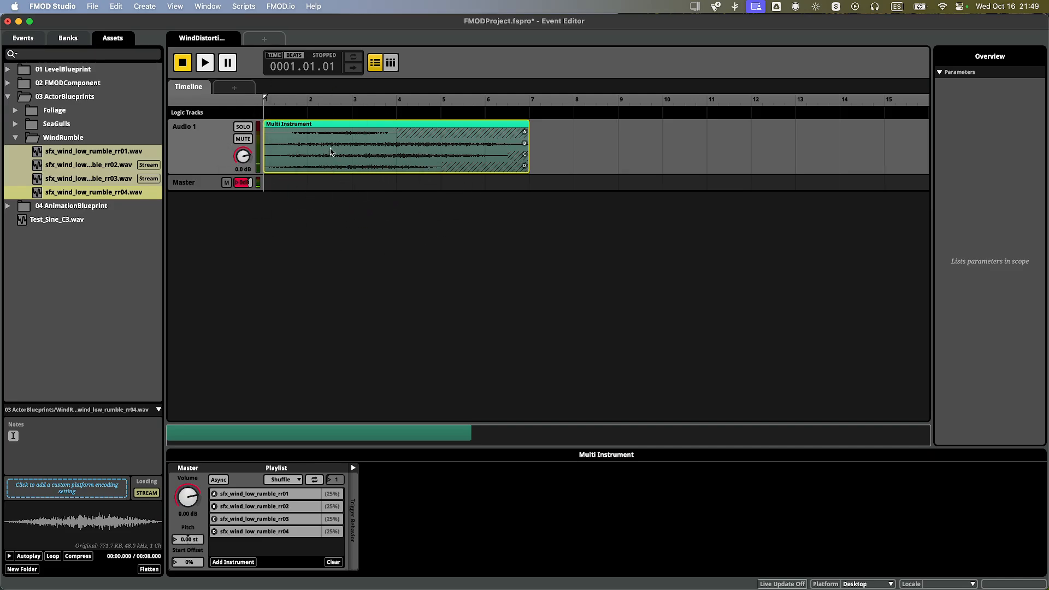
Add a Random modulator to the pitch of the wind rumble multi instrument.
{"action": "right_click", "coordinate": [193, 545]}
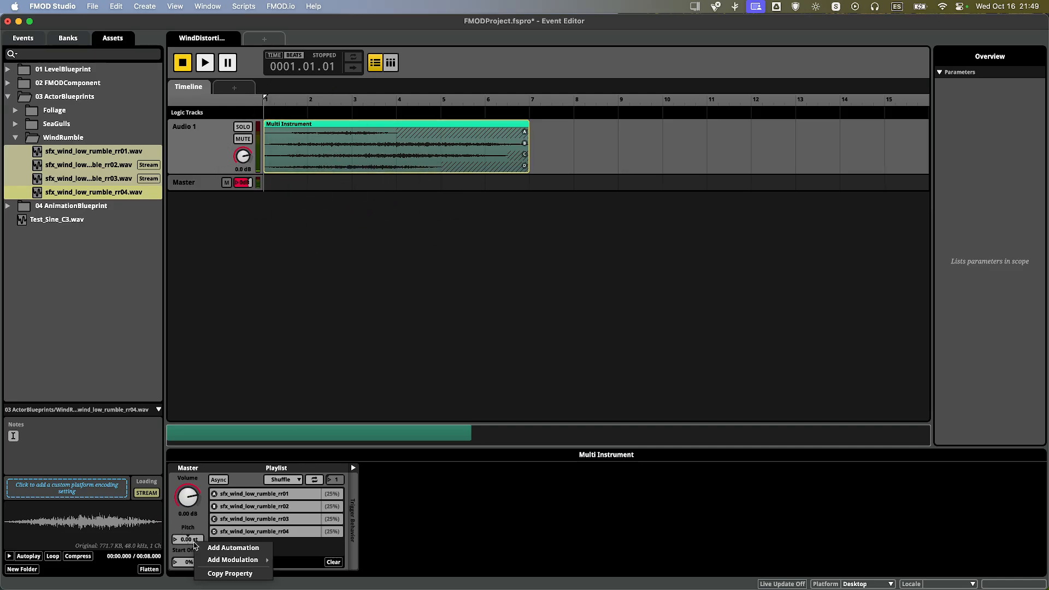
{"action": "mouse_move", "coordinate": [232, 559]}
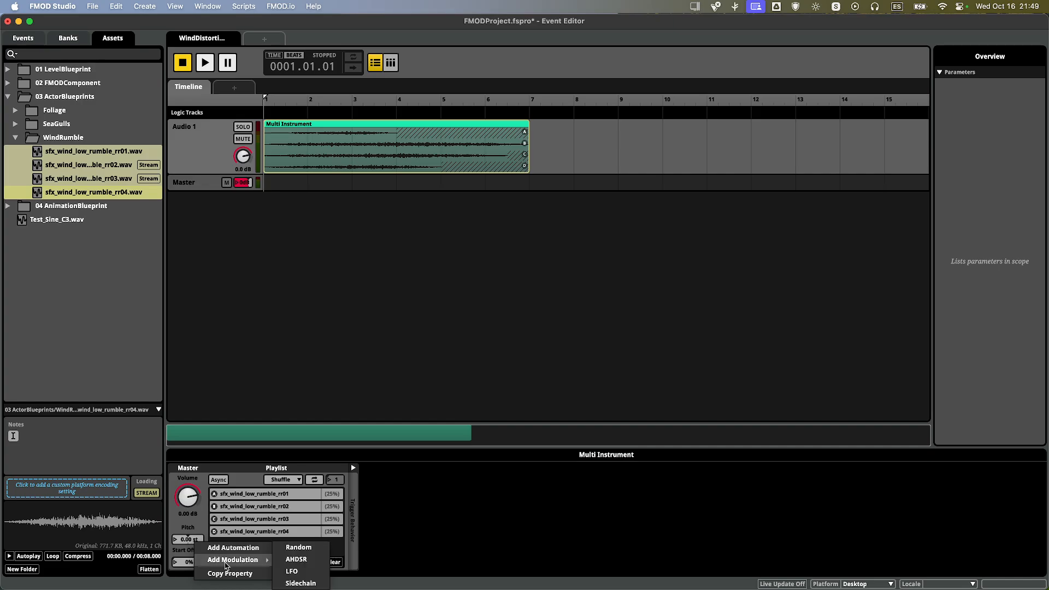
{"action": "left_click", "coordinate": [301, 547]}
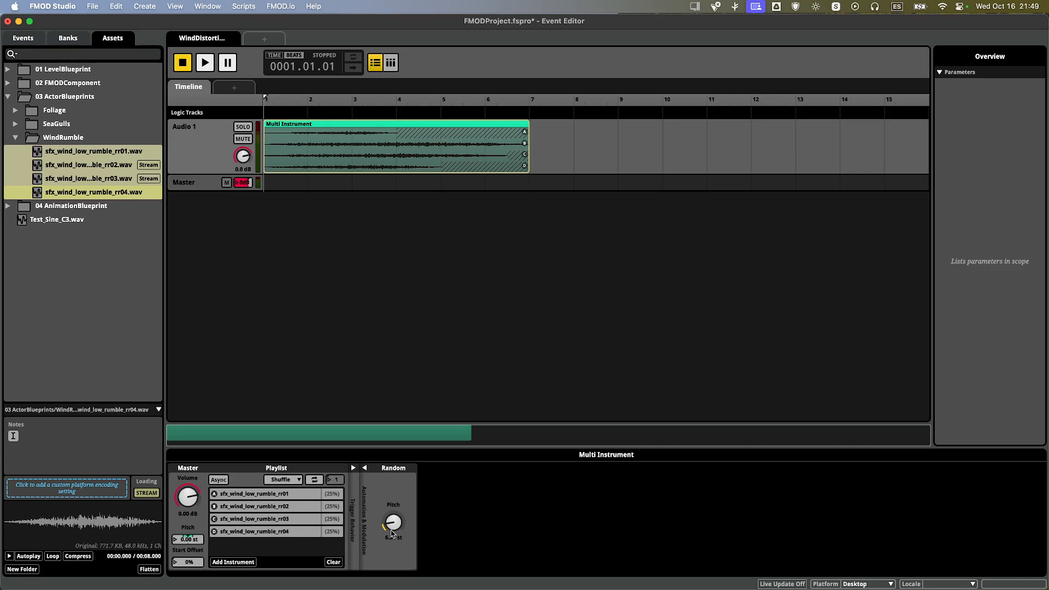
{"action": "left_click", "coordinate": [264, 117]}
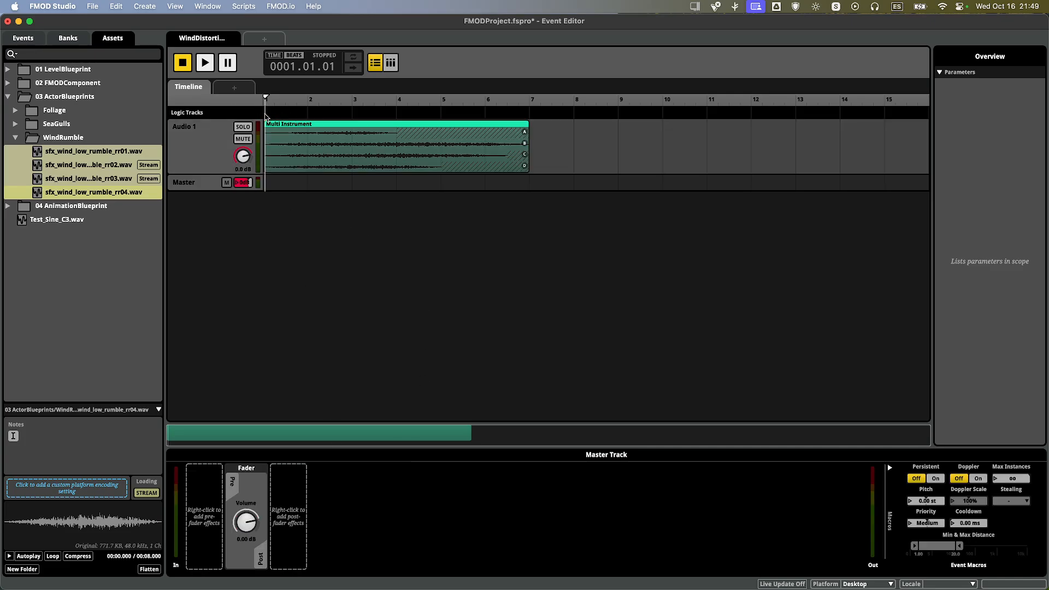
Add a loop region over the wind rumble multi instrument and extend it about half a bar past the instrument's end.
{"action": "right_click", "coordinate": [290, 153]}
{"action": "left_click", "coordinate": [325, 192]}
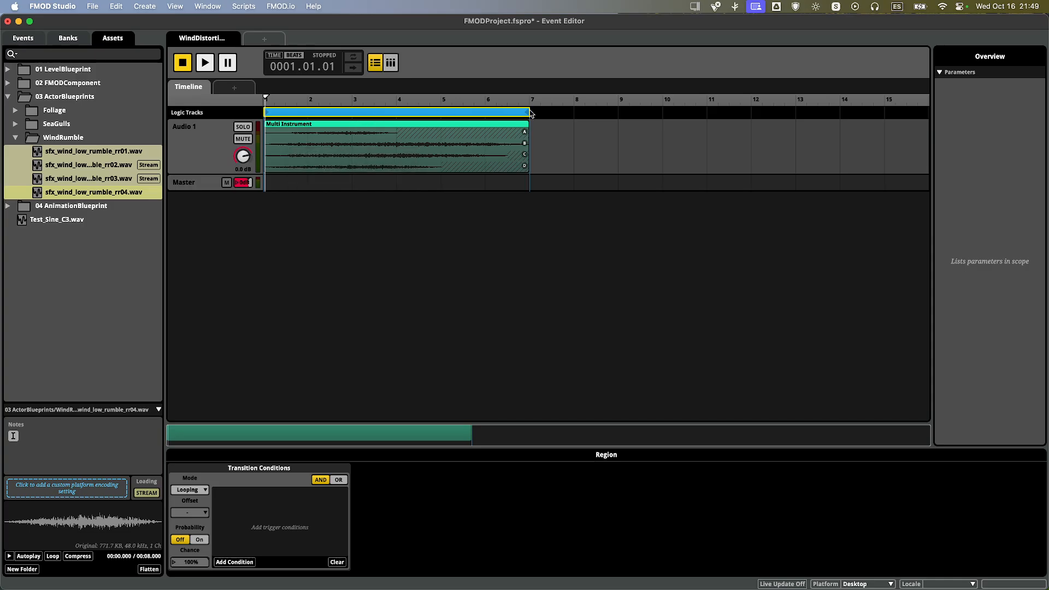
{"action": "left_click_drag", "start_coordinate": [527, 112], "coordinate": [549, 112]}
{"action": "left_click", "coordinate": [501, 266]}
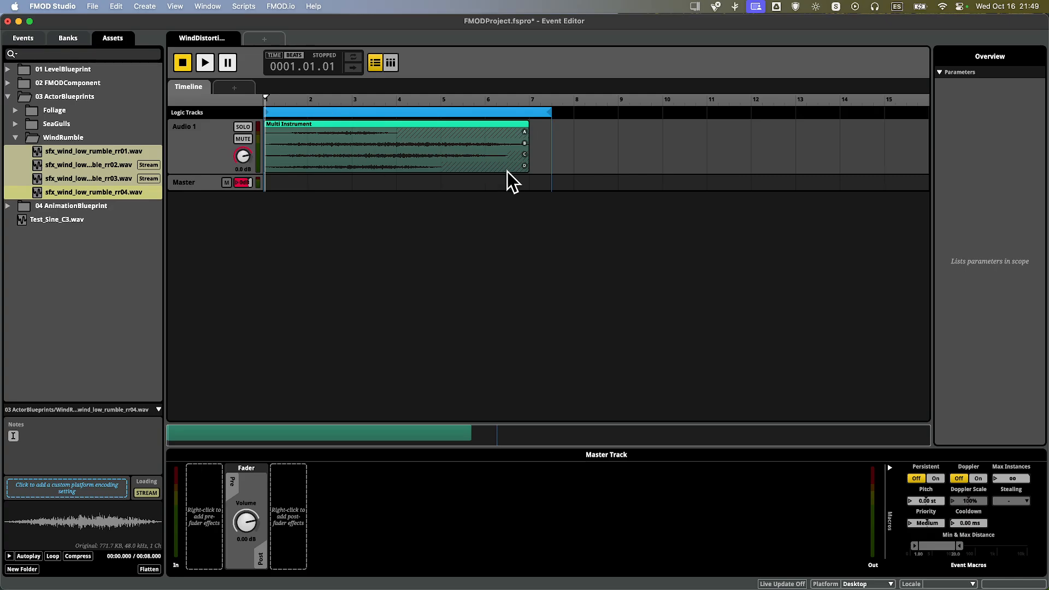
{"action": "left_click", "coordinate": [444, 170]}
{"action": "left_click", "coordinate": [401, 254]}
Assign the WindDistortion event to the Master bank.
{"action": "left_click", "coordinate": [31, 42]}
{"action": "right_click", "coordinate": [125, 156]}
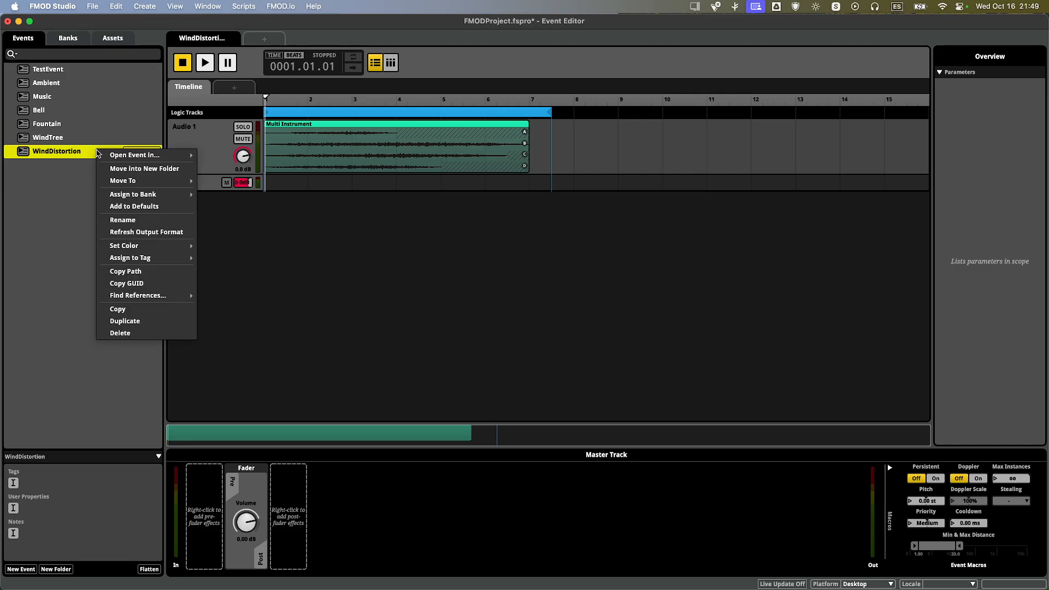
{"action": "mouse_move", "coordinate": [145, 196]}
{"action": "mouse_move", "coordinate": [224, 195]}
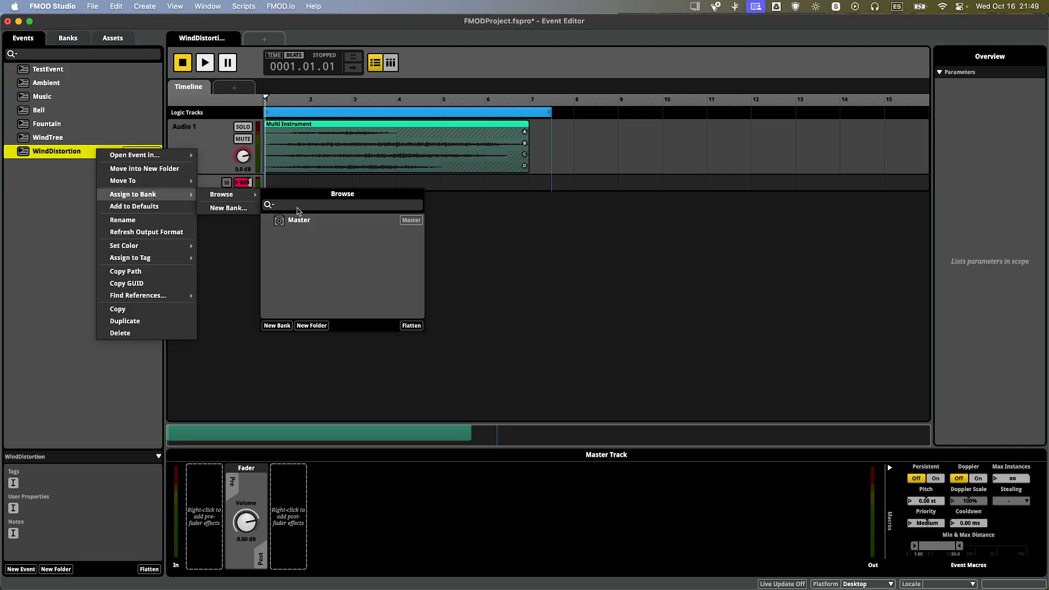
{"action": "left_click", "coordinate": [319, 225]}
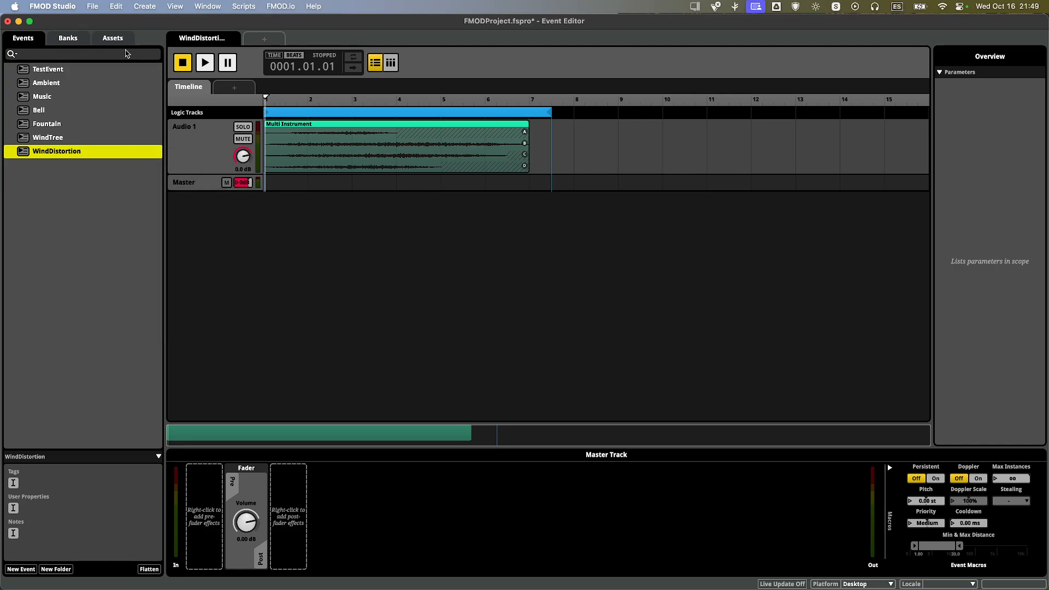
Create a new event named Seagulls.
{"action": "right_click", "coordinate": [44, 184]}
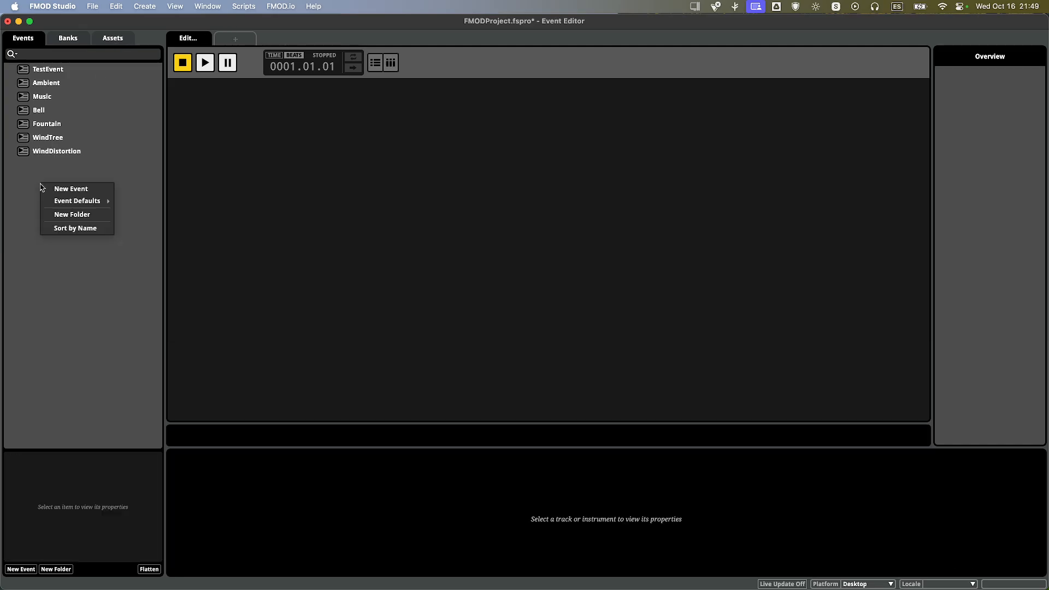
{"action": "left_click", "coordinate": [71, 189]}
{"action": "type", "text": "S"}
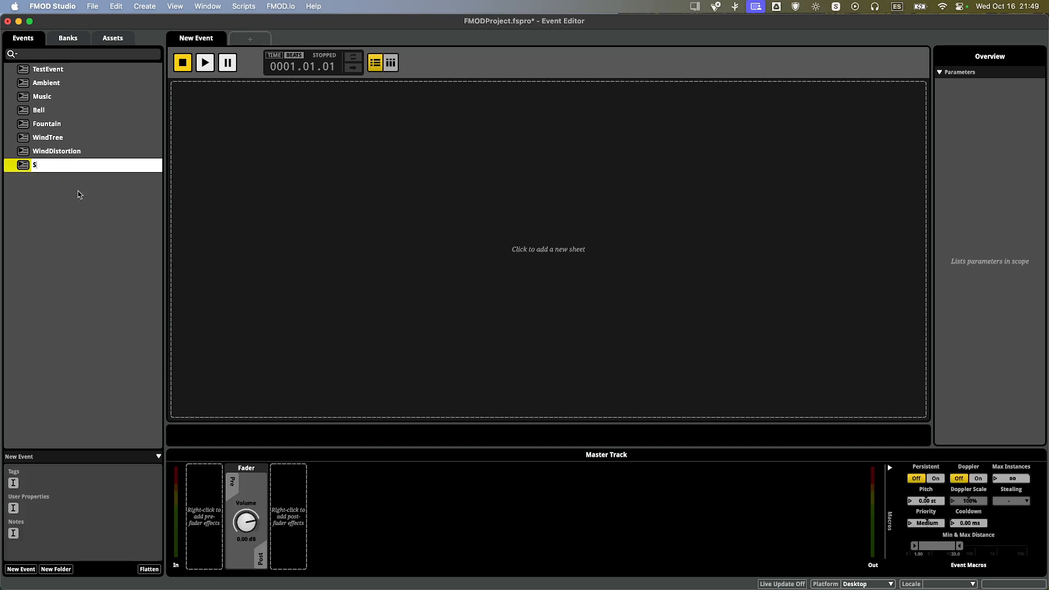
{"action": "type", "text": "eagulls"}
{"action": "key", "text": "Return"}
Create a new event named Folliage.
{"action": "right_click", "coordinate": [79, 192]}
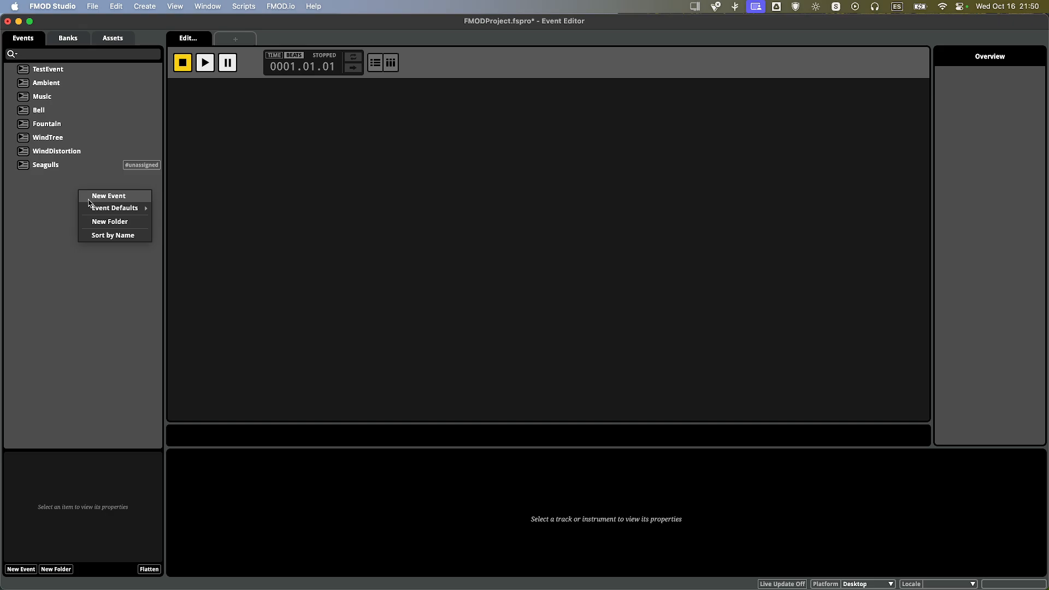
{"action": "left_click", "coordinate": [89, 200]}
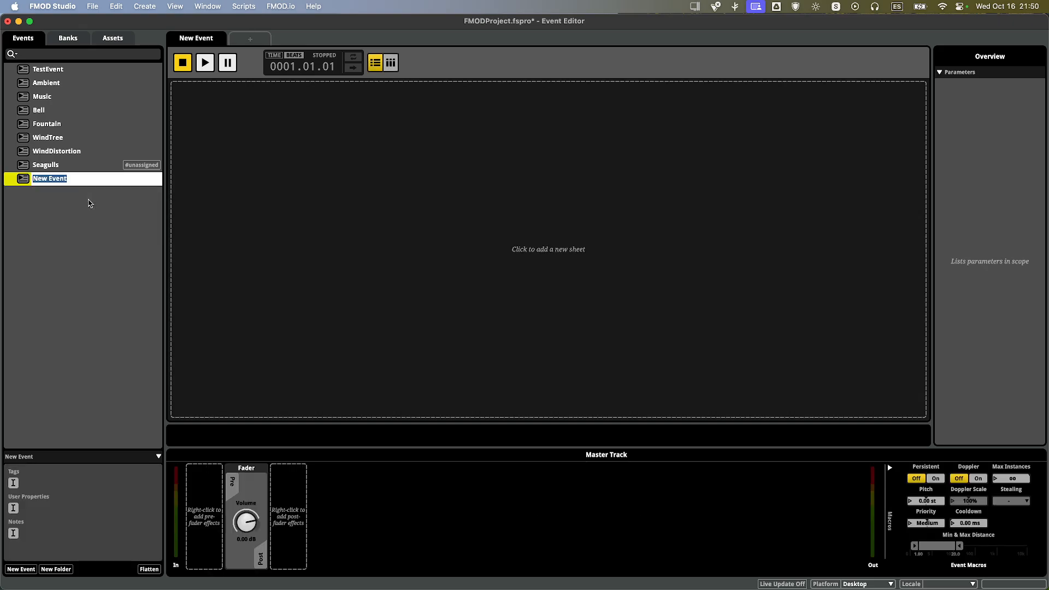
{"action": "type", "text": "Folliage"}
{"action": "key", "text": "Return"}
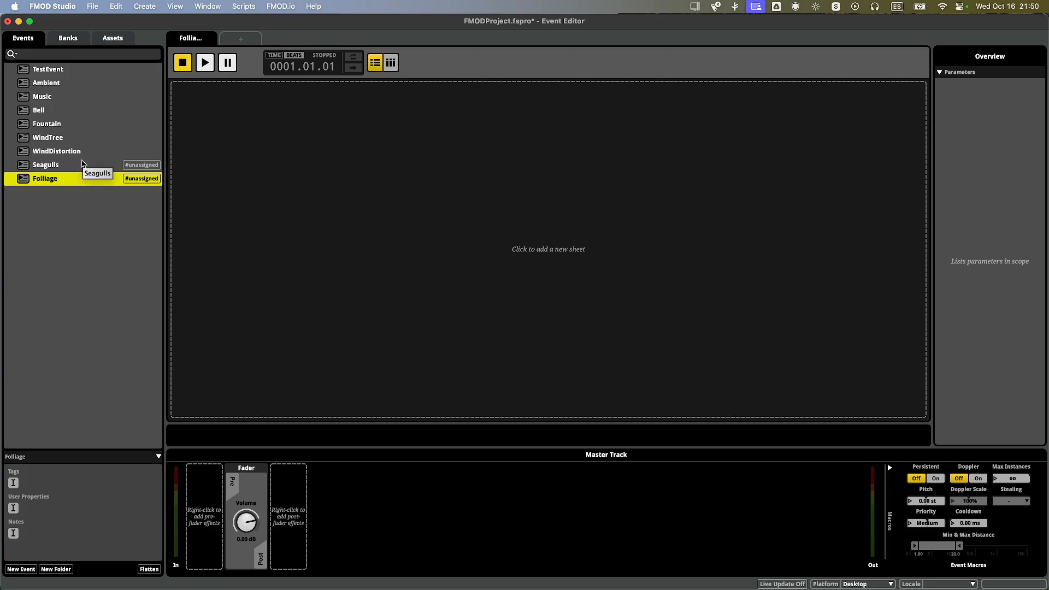
Open the Seagulls event and select all six sfx_seagulls_shore files in the SeaGulls asset folder.
{"action": "left_click", "coordinate": [69, 166]}
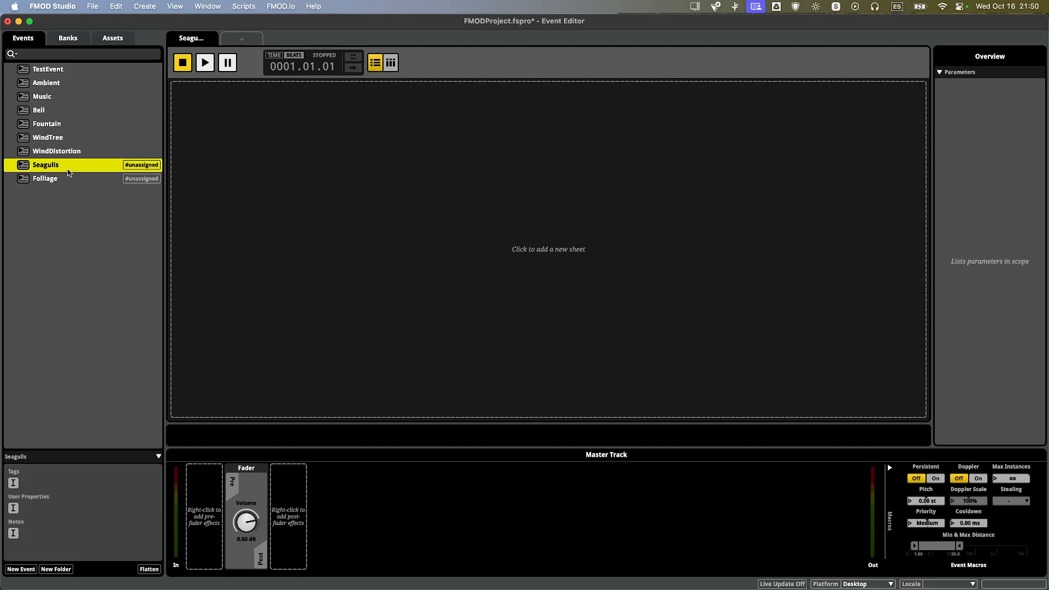
{"action": "left_click", "coordinate": [115, 40]}
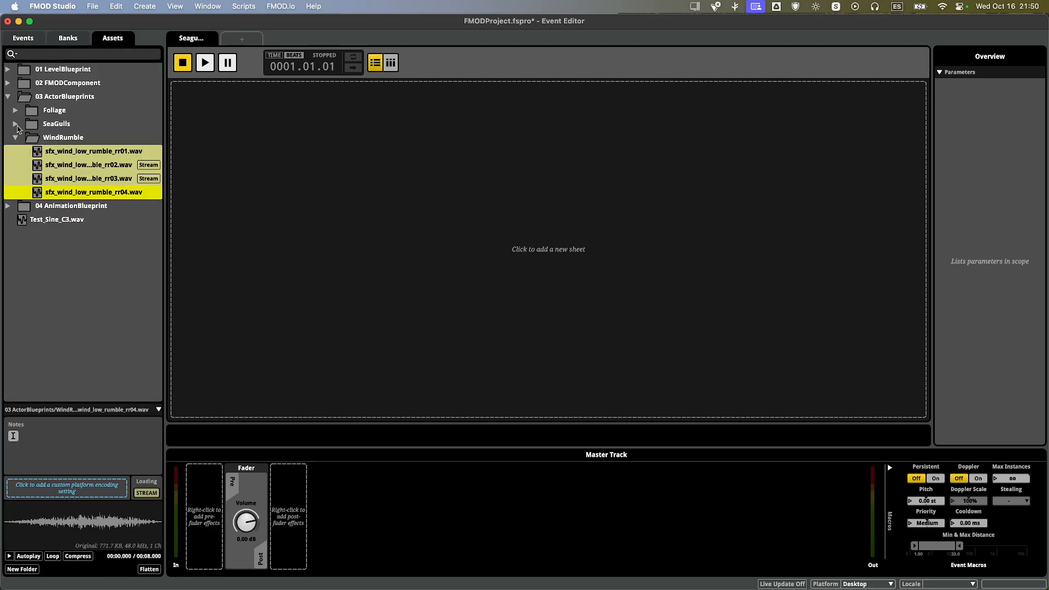
{"action": "left_click", "coordinate": [16, 124]}
{"action": "left_click", "coordinate": [83, 140]}
{"action": "left_click", "coordinate": [71, 205], "text": "shift"}
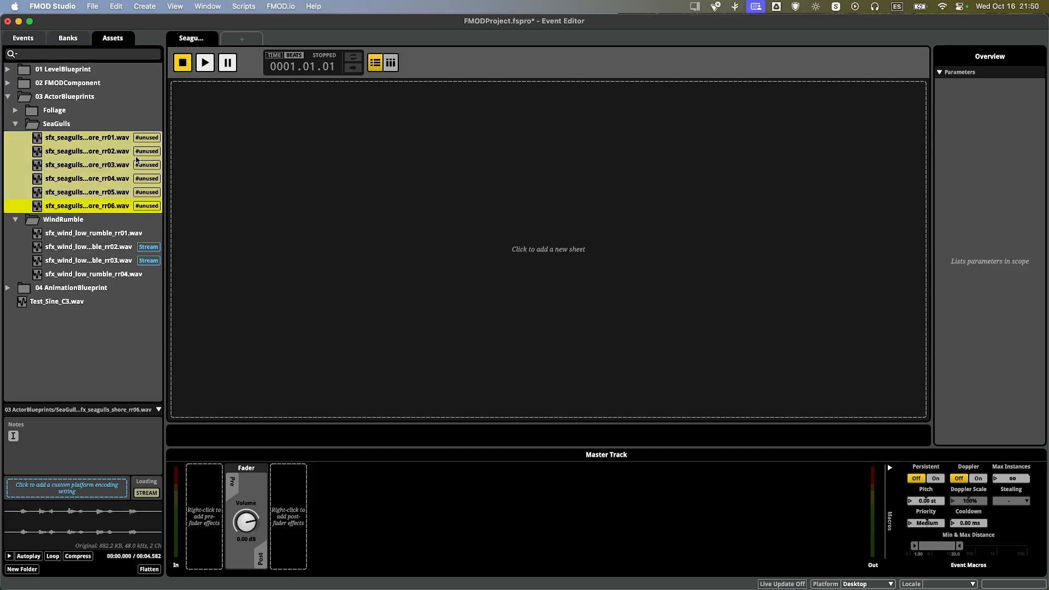
{"action": "left_click", "coordinate": [28, 38]}
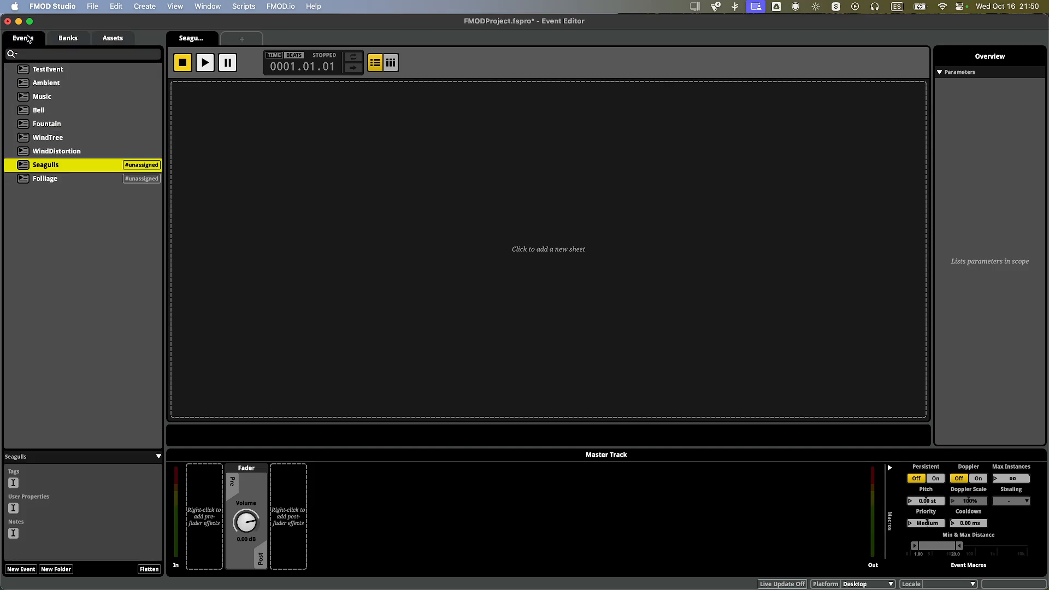
{"action": "left_click", "coordinate": [215, 110]}
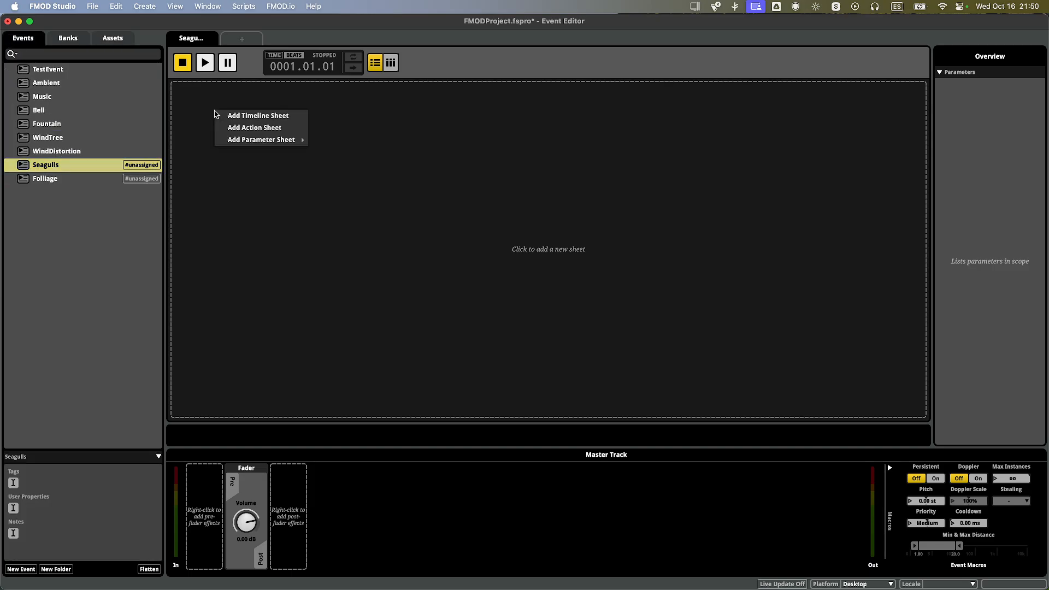
{"action": "left_click", "coordinate": [244, 127]}
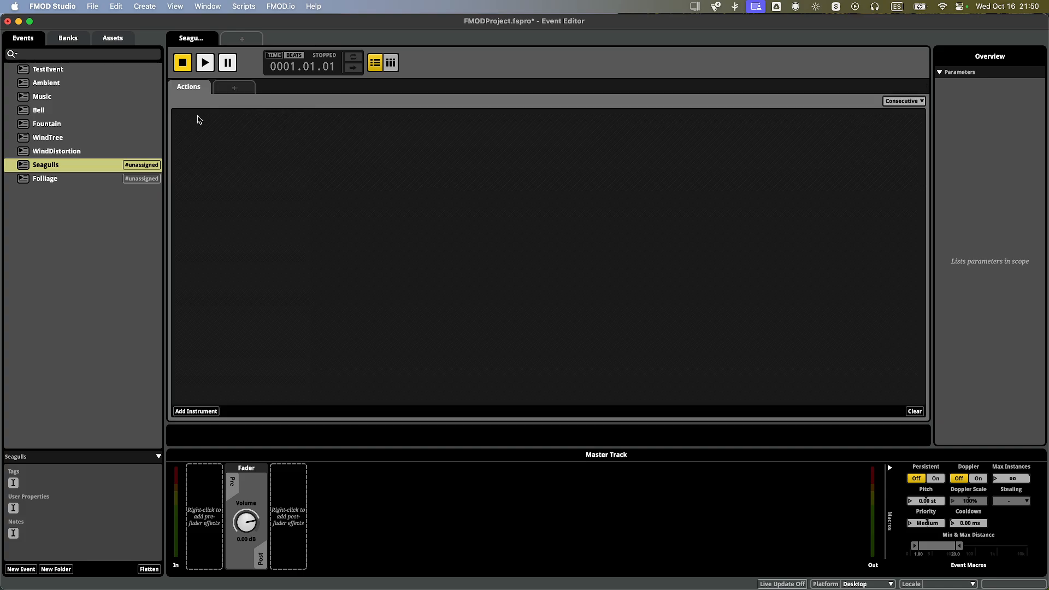
{"action": "right_click", "coordinate": [201, 133]}
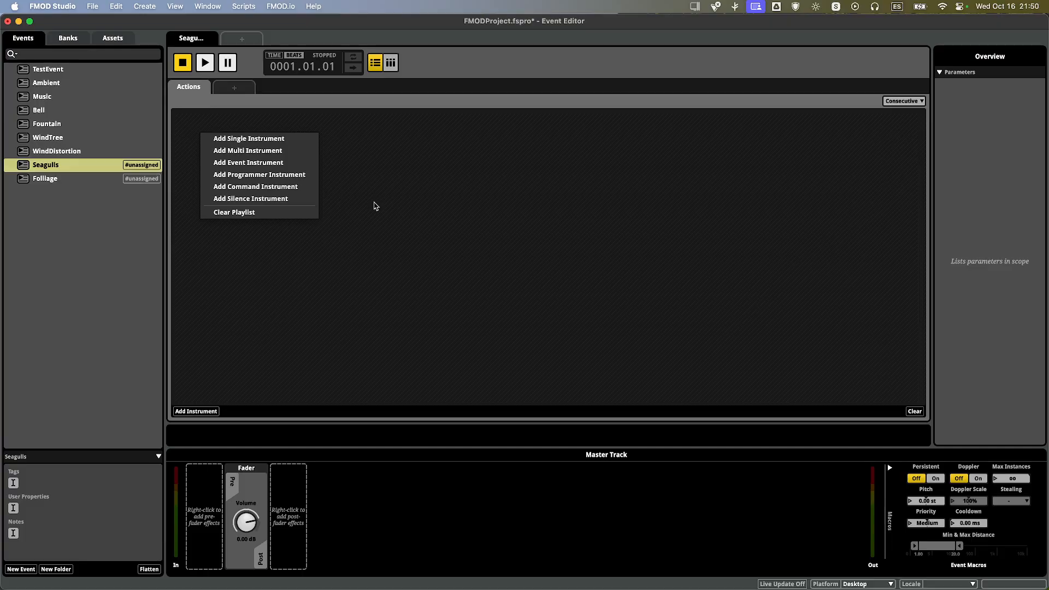
{"action": "right_click", "coordinate": [189, 89]}
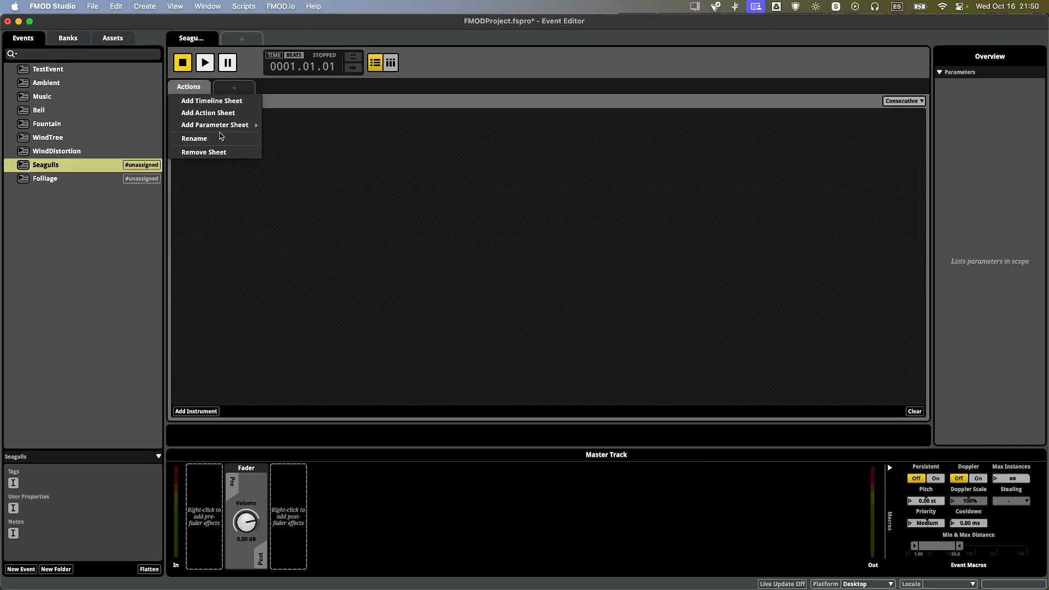
{"action": "left_click", "coordinate": [204, 152]}
Add a timeline sheet to the Seagulls event and add one audio track to it.
{"action": "left_click", "coordinate": [207, 131]}
{"action": "left_click", "coordinate": [225, 138]}
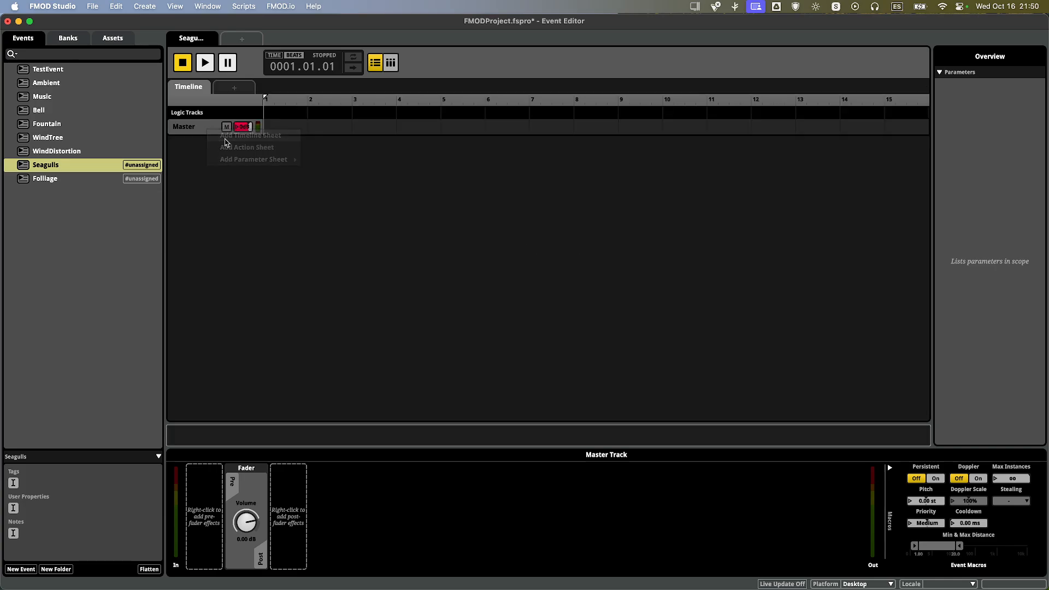
{"action": "right_click", "coordinate": [187, 129]}
{"action": "left_click", "coordinate": [197, 130]}
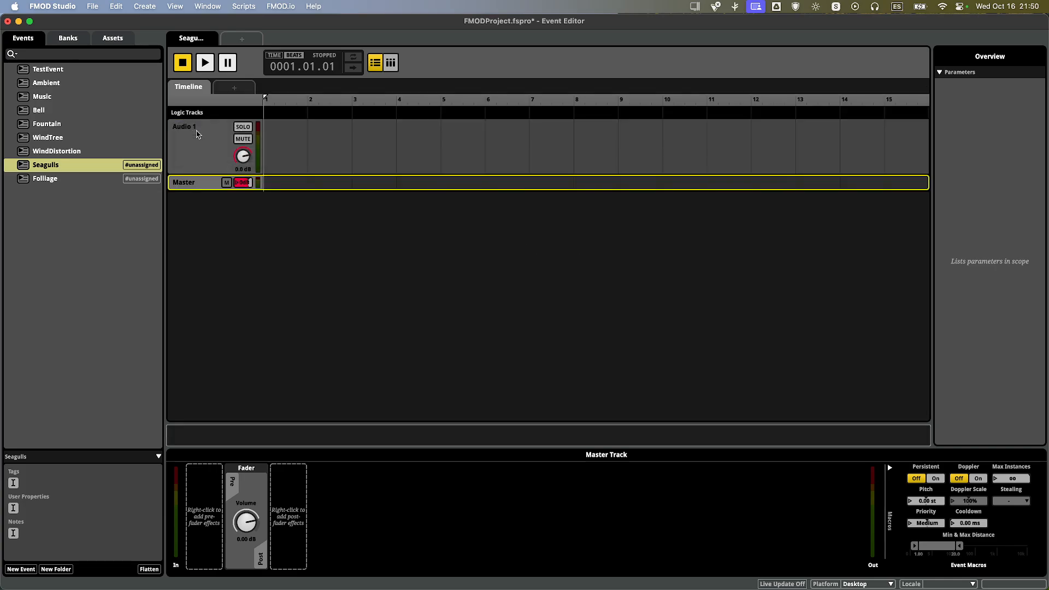
Add a scatterer instrument to the Audio 1 track, spanning from the timeline start to bar 4.
{"action": "right_click", "coordinate": [283, 146]}
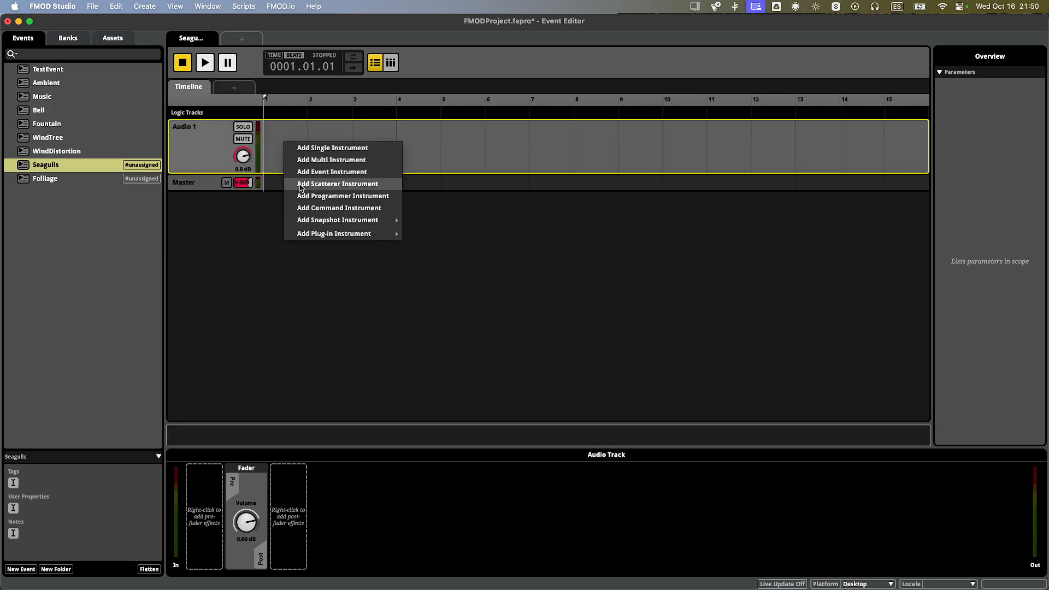
{"action": "left_click", "coordinate": [311, 185]}
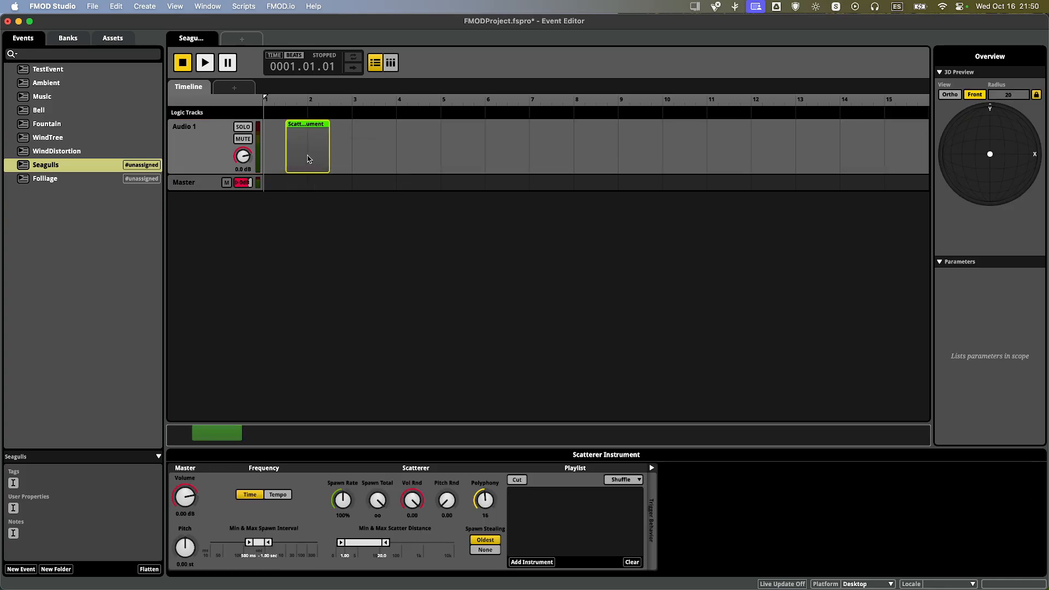
{"action": "left_click_drag", "start_coordinate": [295, 156], "coordinate": [398, 169]}
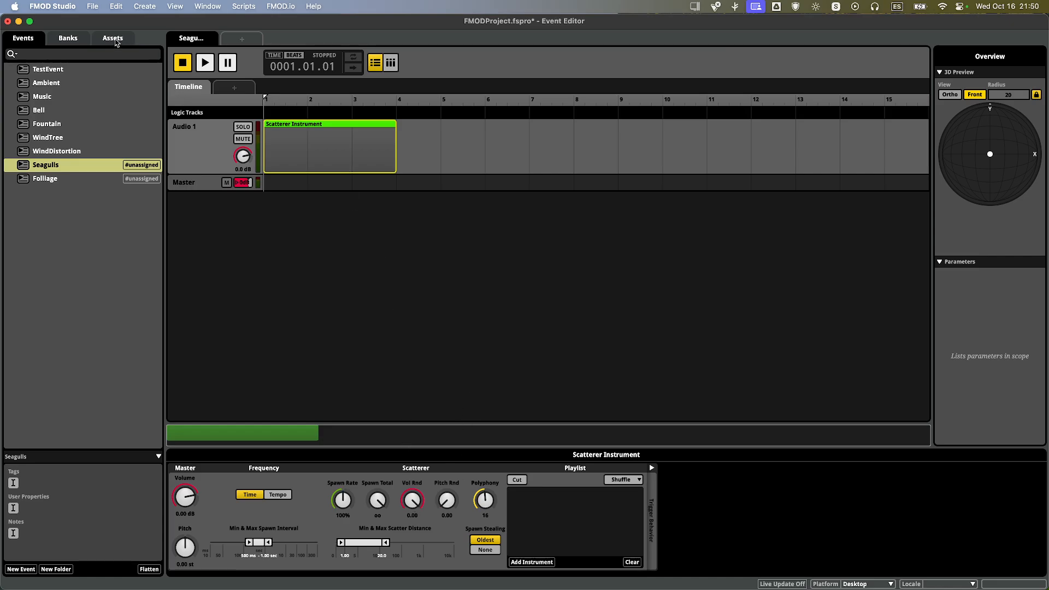
Add the six seagull samples to the scatterer's playlist, extend the instrument to bar 5 and make the Audio 1 track taller.
{"action": "left_click", "coordinate": [114, 39]}
{"action": "left_click_drag", "start_coordinate": [87, 186], "coordinate": [442, 163]}
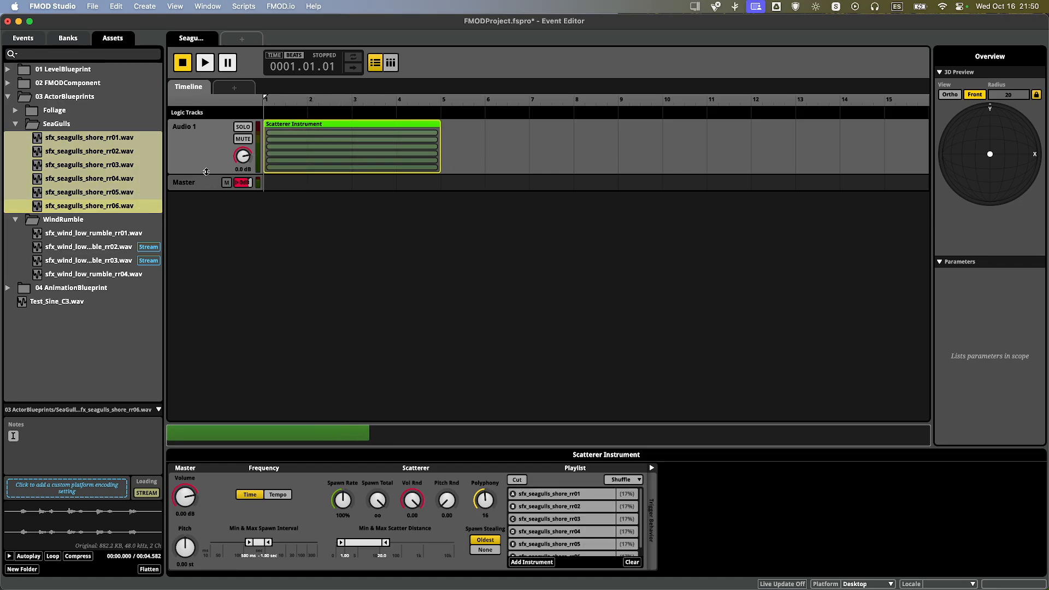
{"action": "left_click_drag", "start_coordinate": [206, 172], "coordinate": [202, 209]}
Lower the scatterer instrument's polyphony to 4 while auditioning the Seagulls event.
{"action": "key", "text": "space"}
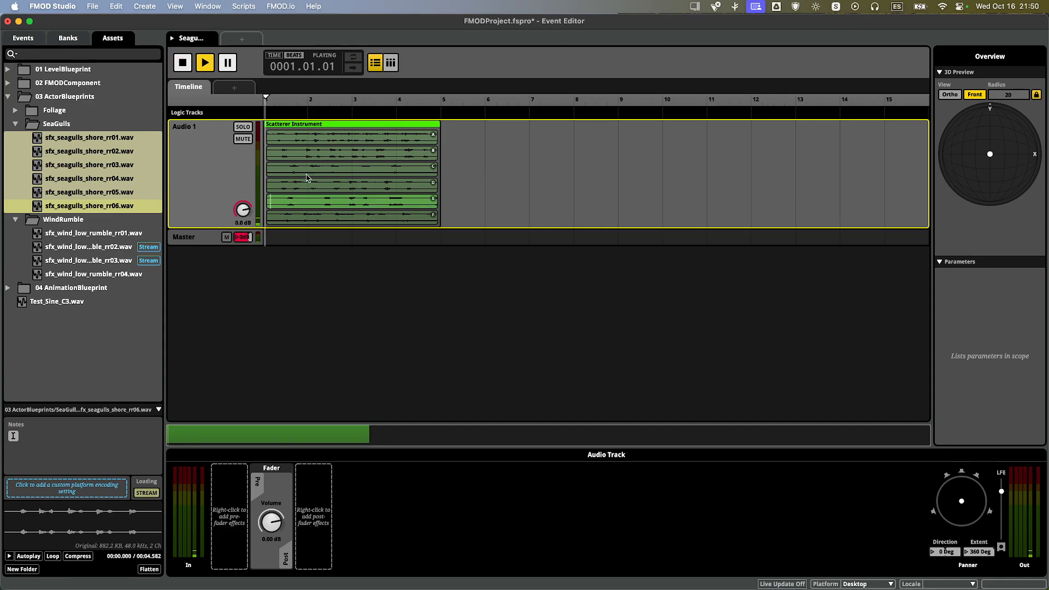
{"action": "left_click", "coordinate": [302, 218]}
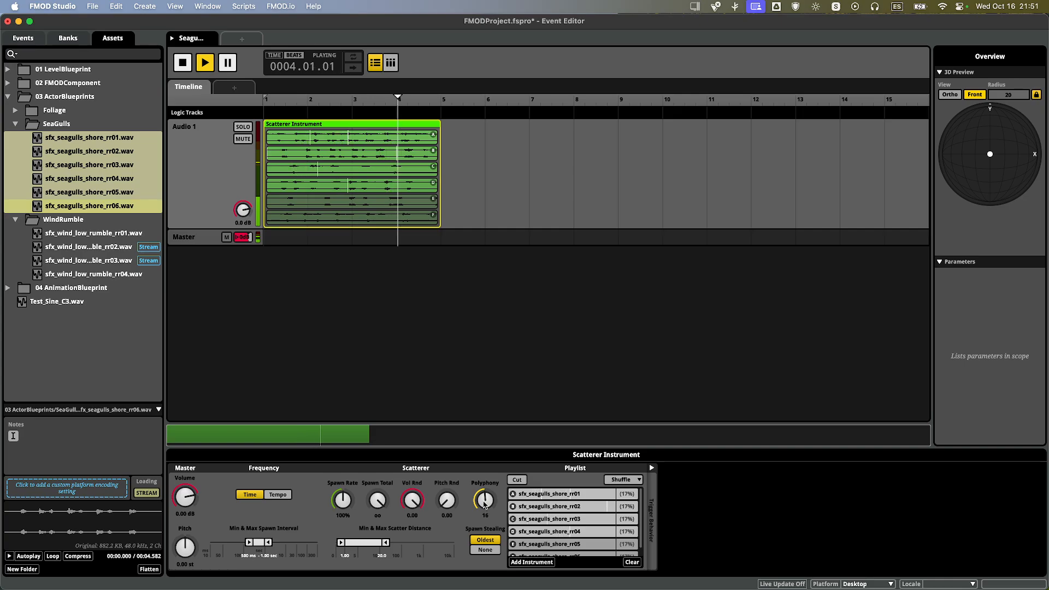
{"action": "key", "text": "space"}
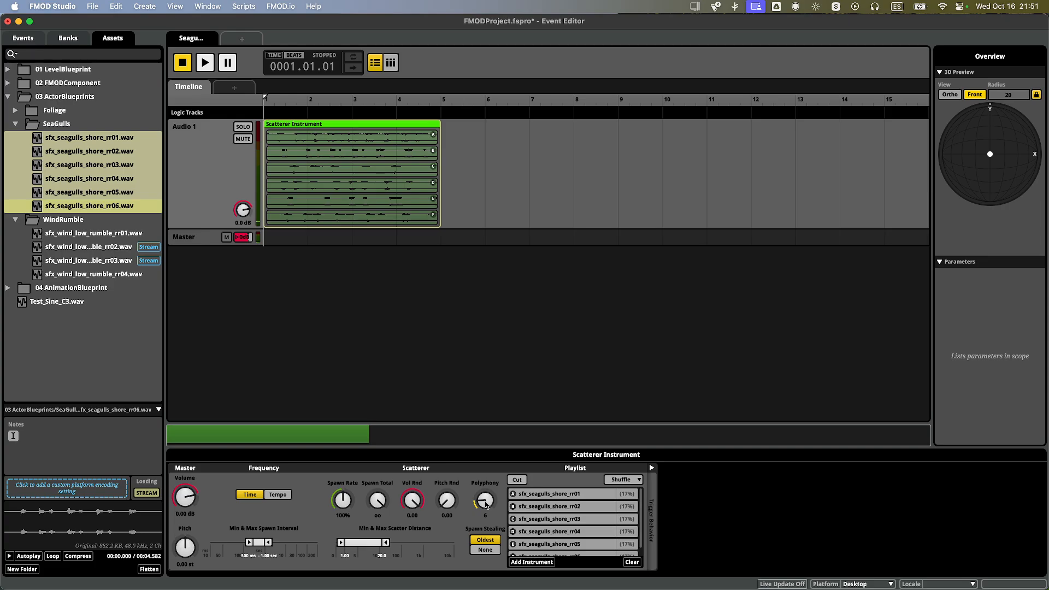
{"action": "key", "text": "space"}
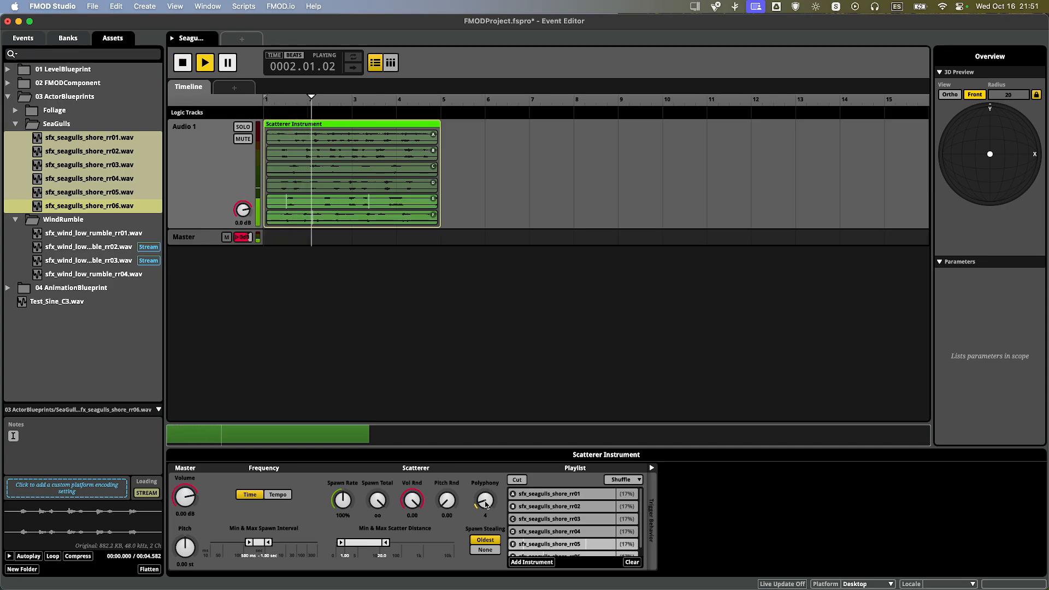
{"action": "key", "text": "space"}
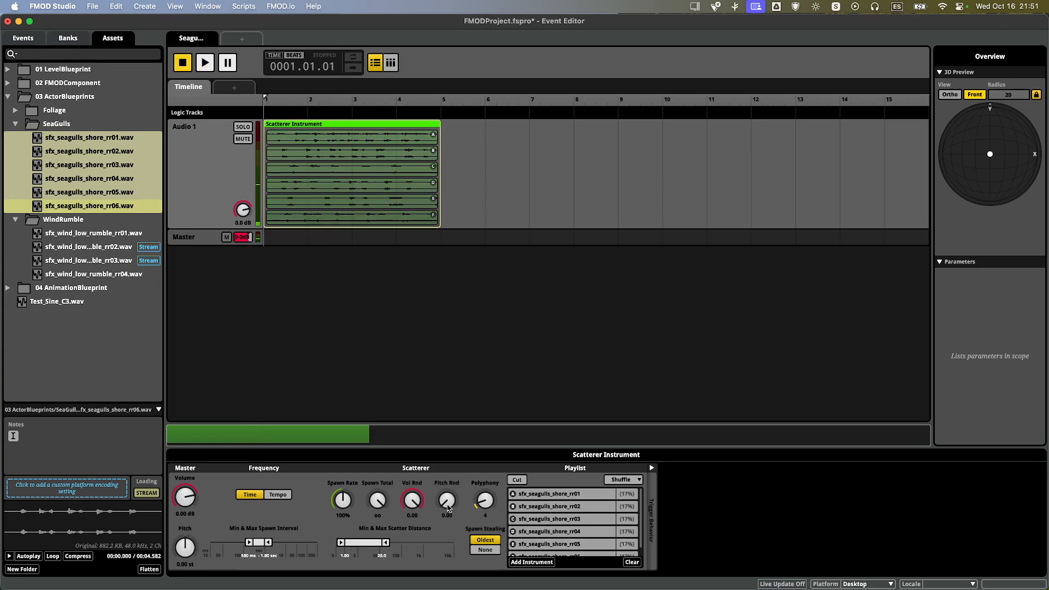
Set the scatterer's pitch randomization to 1.30 and lengthen its minimum and maximum spawn interval, auditioning the result.
{"action": "key", "text": "space"}
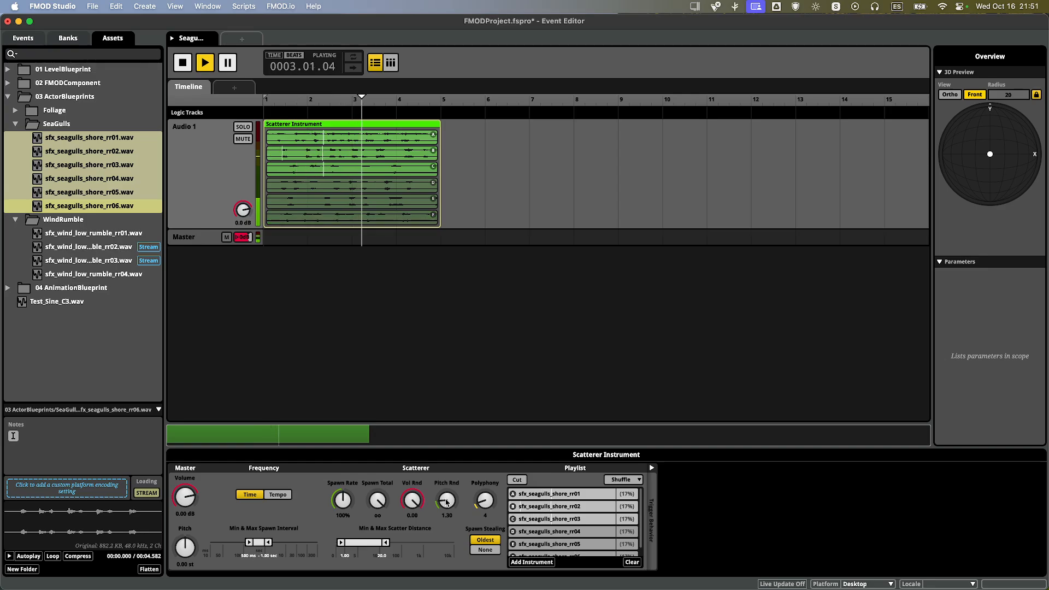
{"action": "key", "text": "space"}
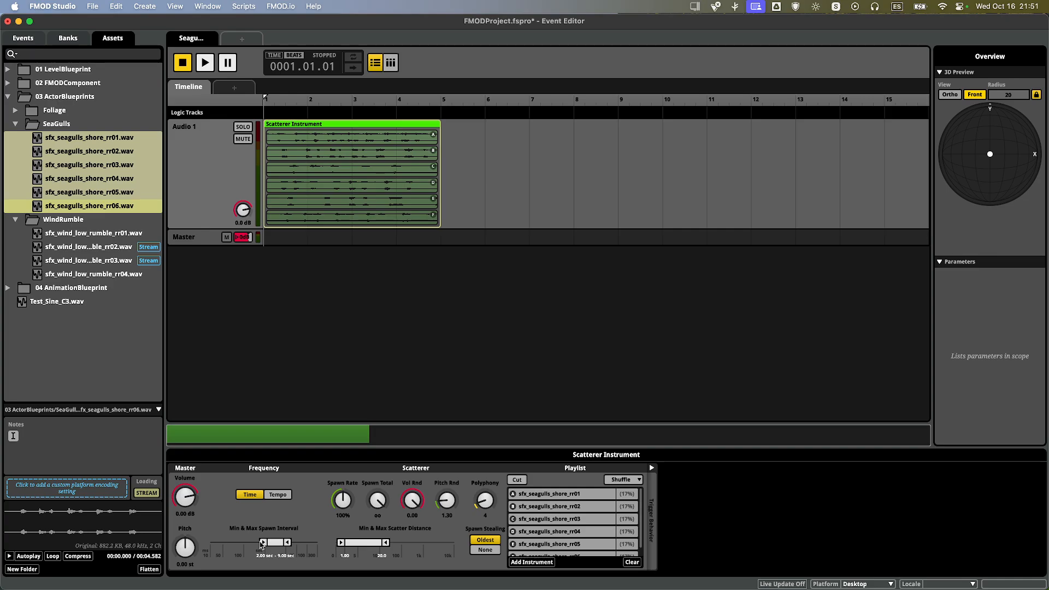
{"action": "key", "text": "space"}
Add a loop region spanning the scatterer instrument in the Seagulls event.
{"action": "right_click", "coordinate": [420, 139]}
{"action": "left_click", "coordinate": [461, 184]}
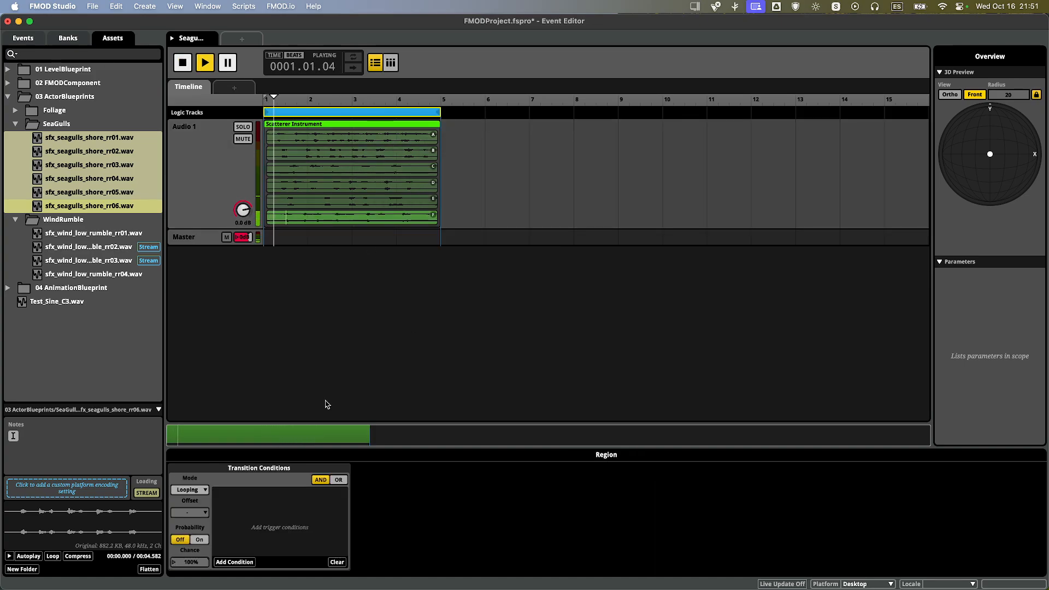
Reduce the scatterer instrument's minimum spawn interval while listening to the looping seagulls.
{"action": "left_click", "coordinate": [357, 196]}
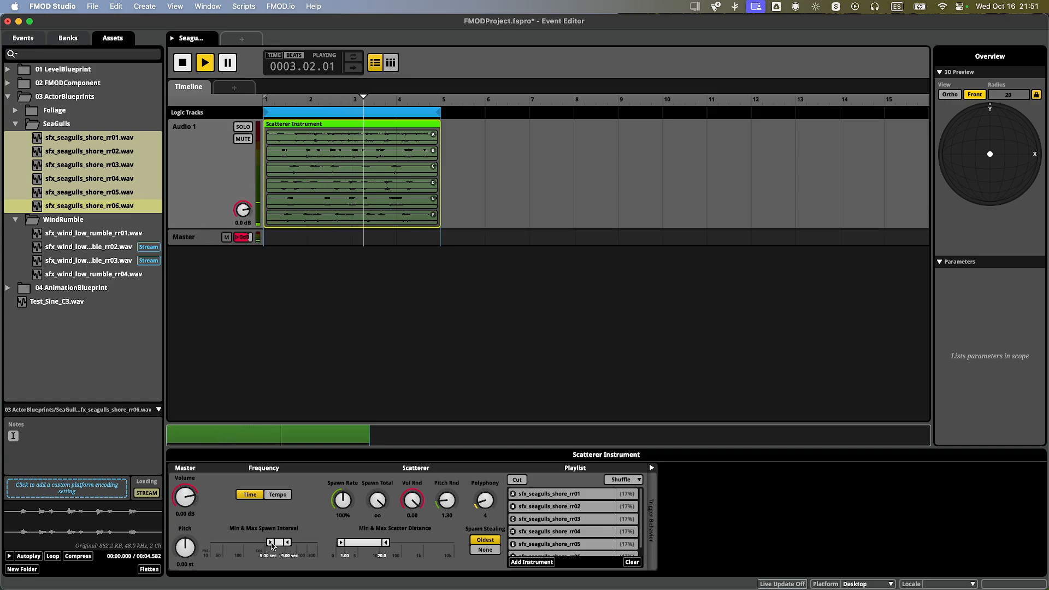
{"action": "left_click_drag", "start_coordinate": [271, 543], "coordinate": [265, 546]}
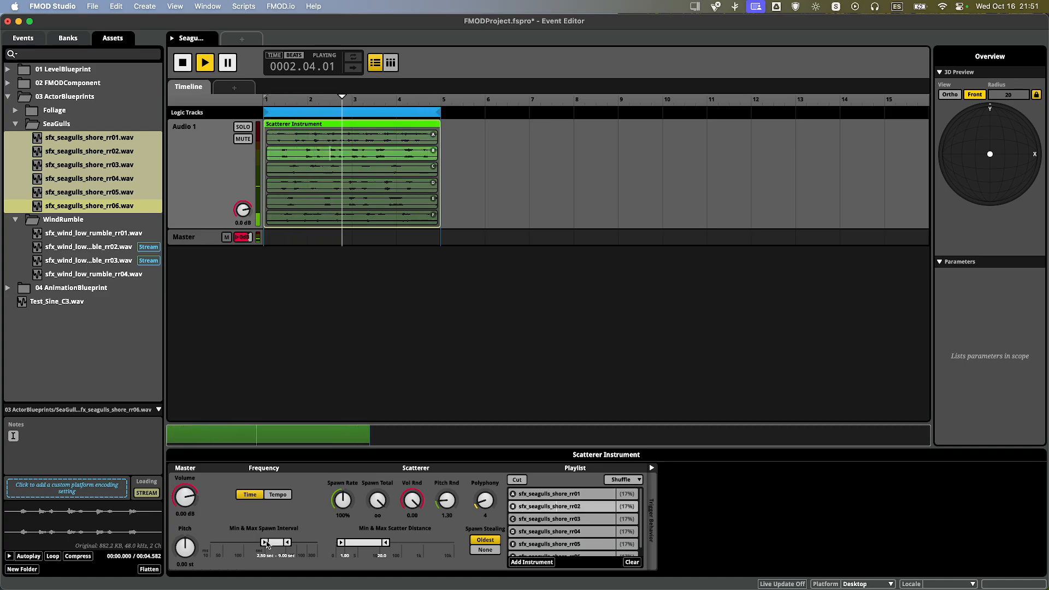
{"action": "left_click_drag", "start_coordinate": [265, 542], "coordinate": [261, 544]}
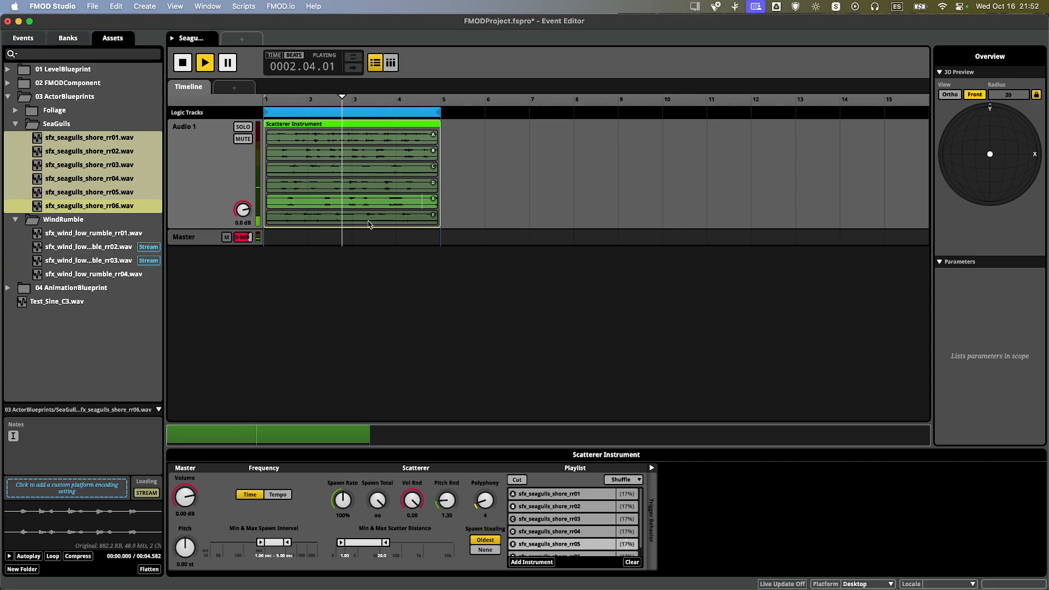
Stop the Seagulls audition and add a Spatializer effect after the fader on the Audio 1 track.
{"action": "key", "text": "space"}
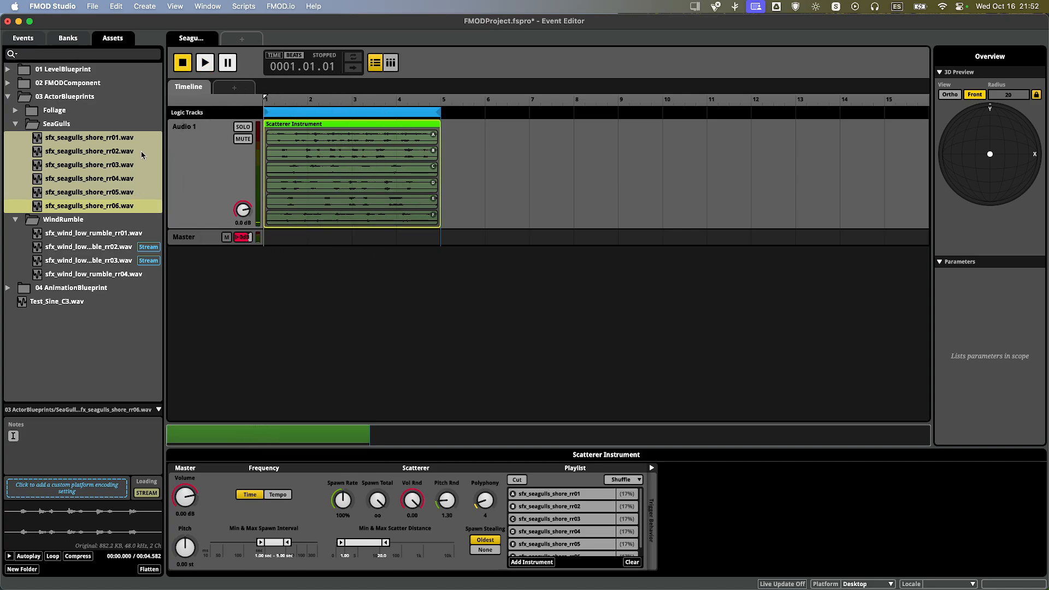
{"action": "left_click", "coordinate": [221, 179]}
{"action": "right_click", "coordinate": [322, 504]}
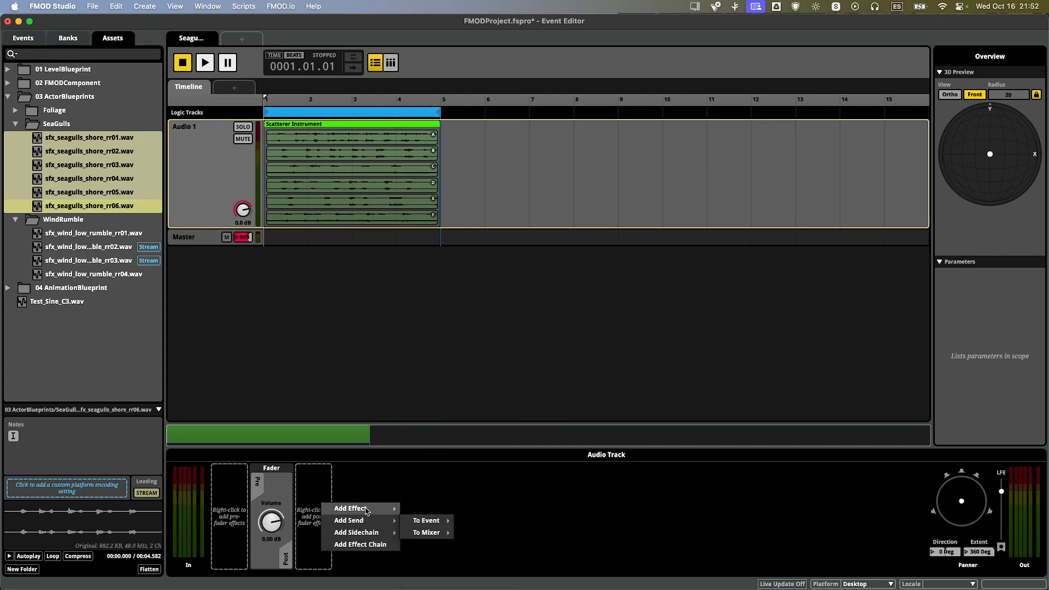
{"action": "mouse_move", "coordinate": [367, 510]}
{"action": "left_click", "coordinate": [463, 532]}
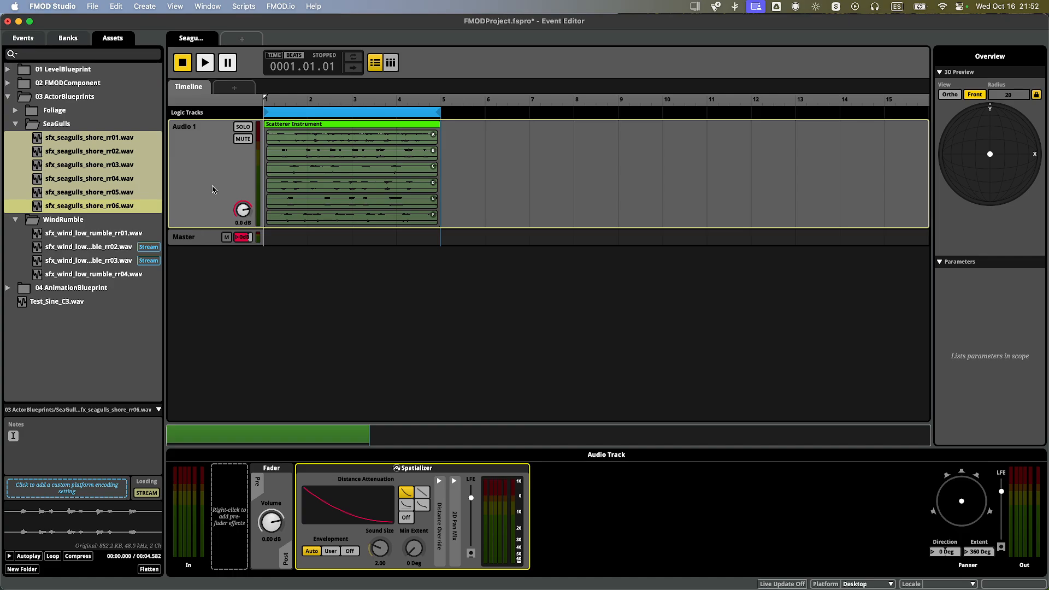
Assign the Seagulls event to the Master bank.
{"action": "left_click", "coordinate": [35, 37]}
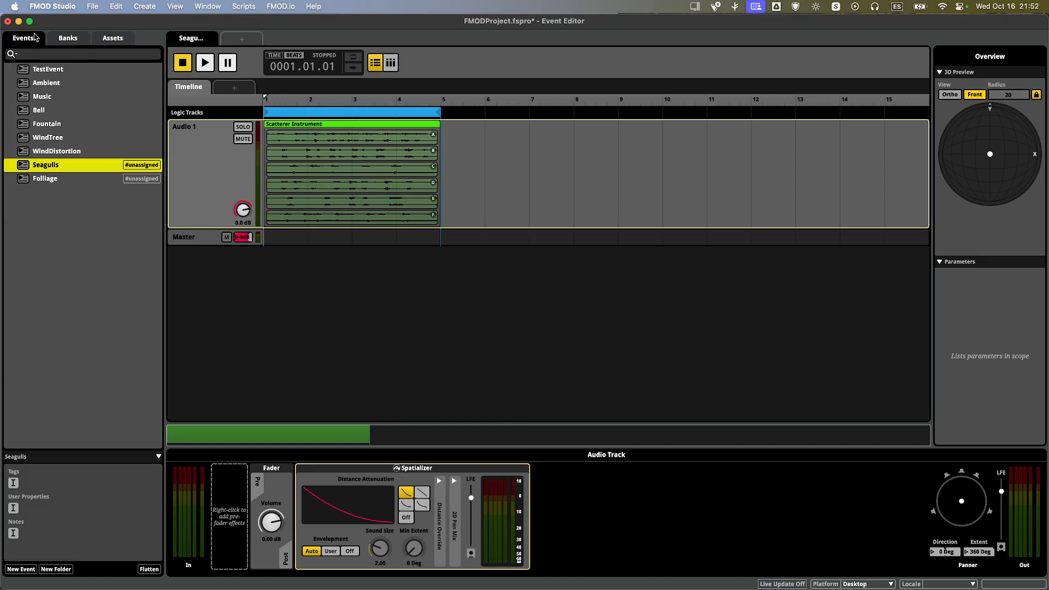
{"action": "right_click", "coordinate": [79, 169]}
{"action": "mouse_move", "coordinate": [94, 205]}
{"action": "mouse_move", "coordinate": [212, 208]}
{"action": "left_click", "coordinate": [281, 232]}
Open the Folliage event, add a timeline sheet and give it two audio tracks.
{"action": "left_click", "coordinate": [62, 183]}
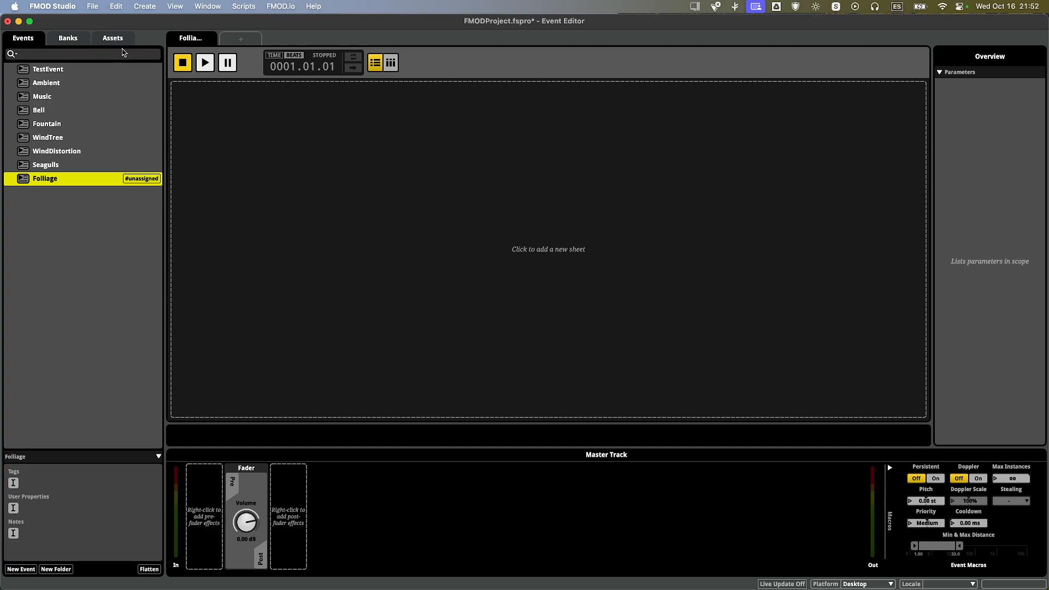
{"action": "right_click", "coordinate": [186, 118]}
{"action": "left_click", "coordinate": [191, 123]}
{"action": "right_click", "coordinate": [190, 130]}
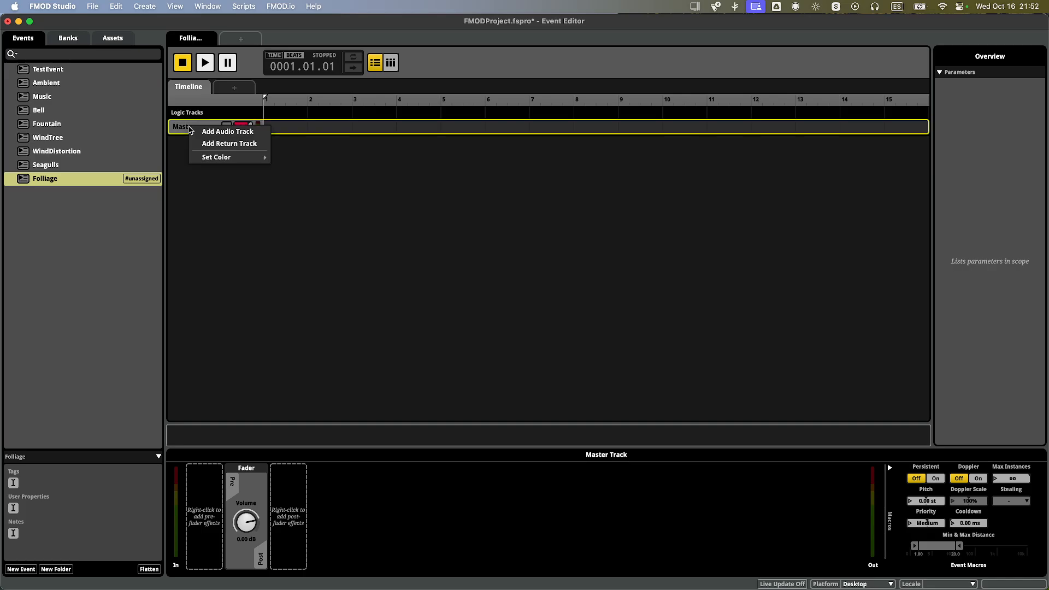
{"action": "left_click", "coordinate": [198, 132]}
{"action": "right_click", "coordinate": [199, 146]}
{"action": "left_click", "coordinate": [200, 152]}
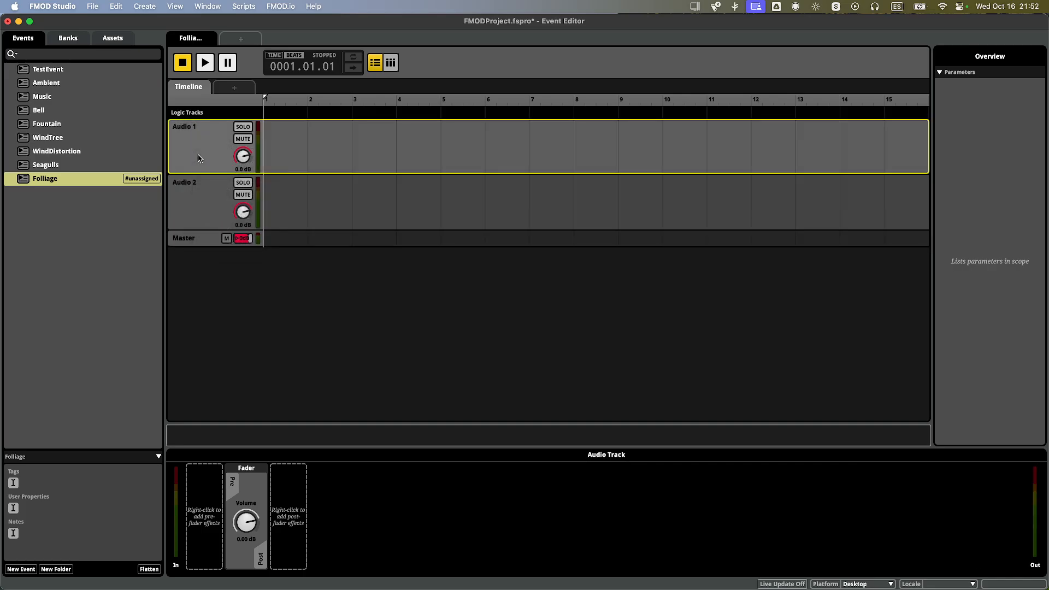
Place the six sfx_foliage_movement samples, rr01 to rr06, as one multi instrument at the start of Audio 1.
{"action": "left_click", "coordinate": [115, 40]}
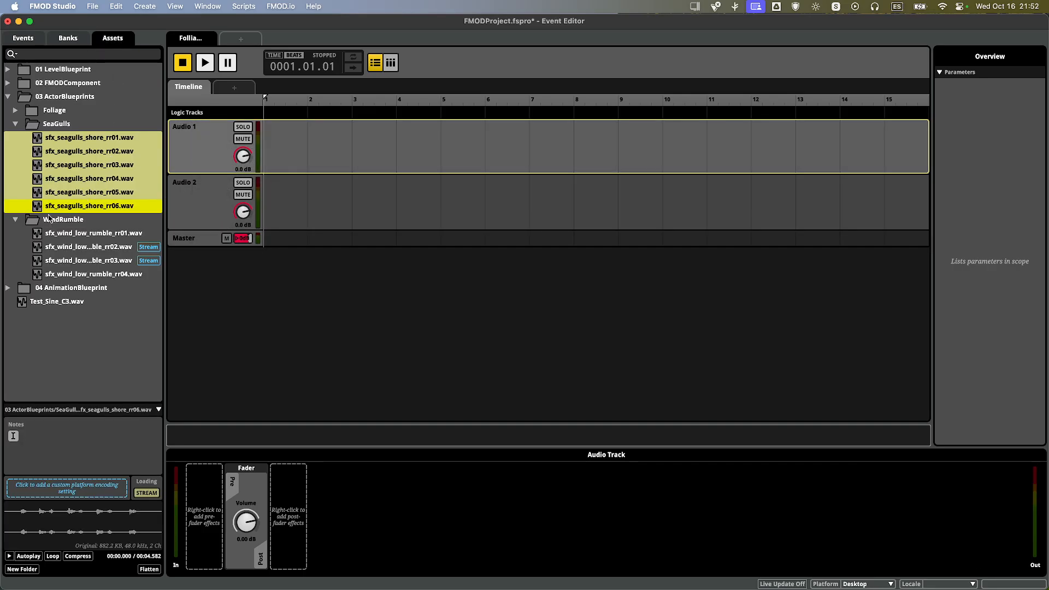
{"action": "left_click", "coordinate": [15, 110]}
{"action": "left_click", "coordinate": [67, 128]}
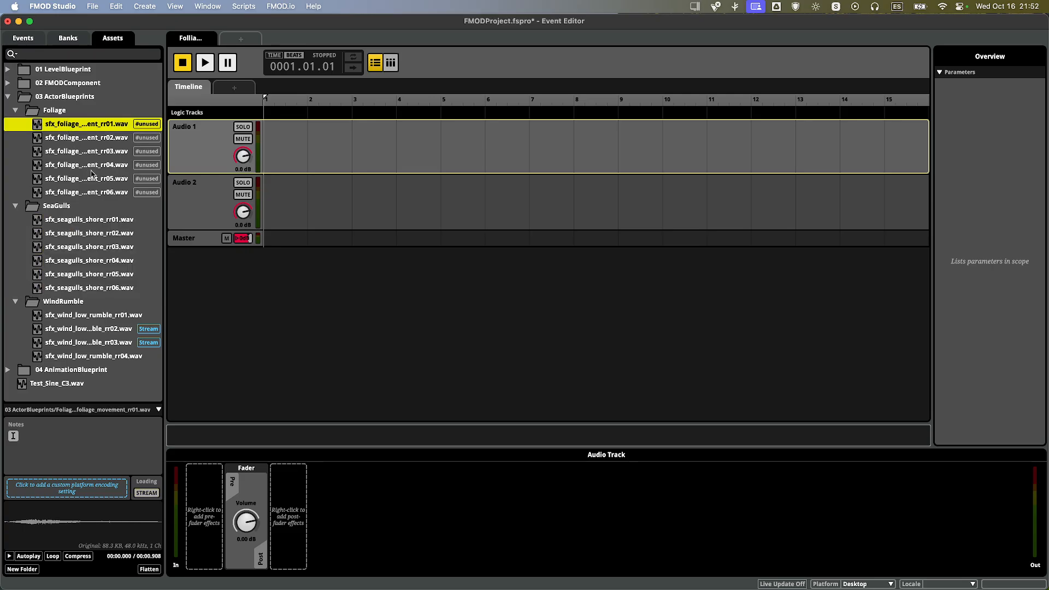
{"action": "left_click", "coordinate": [101, 194], "text": "shift"}
{"action": "left_click_drag", "start_coordinate": [95, 152], "coordinate": [273, 146]}
{"action": "scroll", "coordinate": [304, 164], "scroll_direction": "up", "scroll_amount": 5}
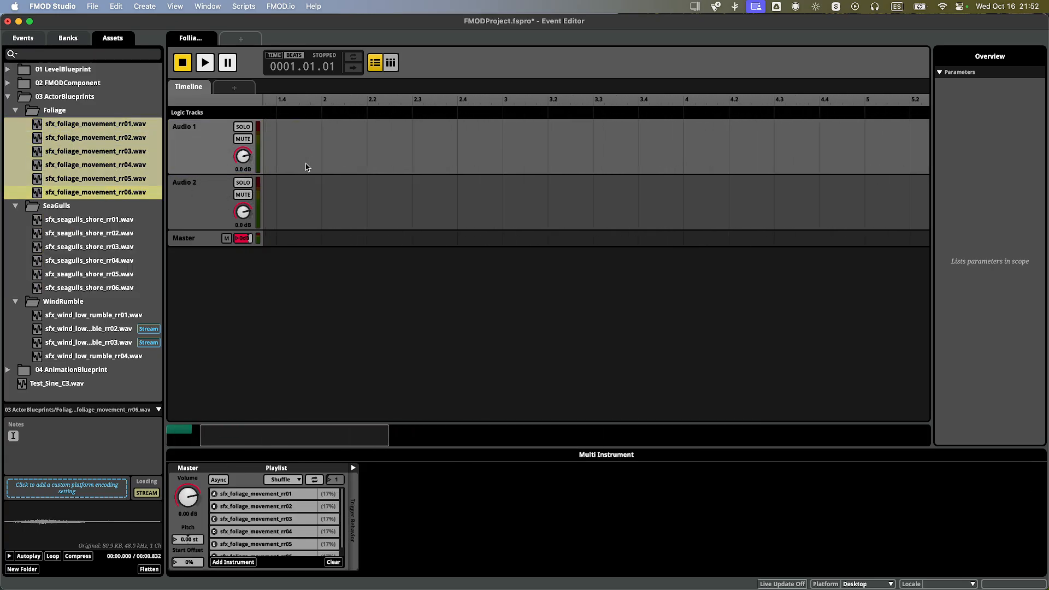
{"action": "scroll", "coordinate": [317, 169], "scroll_direction": "up", "scroll_amount": 5}
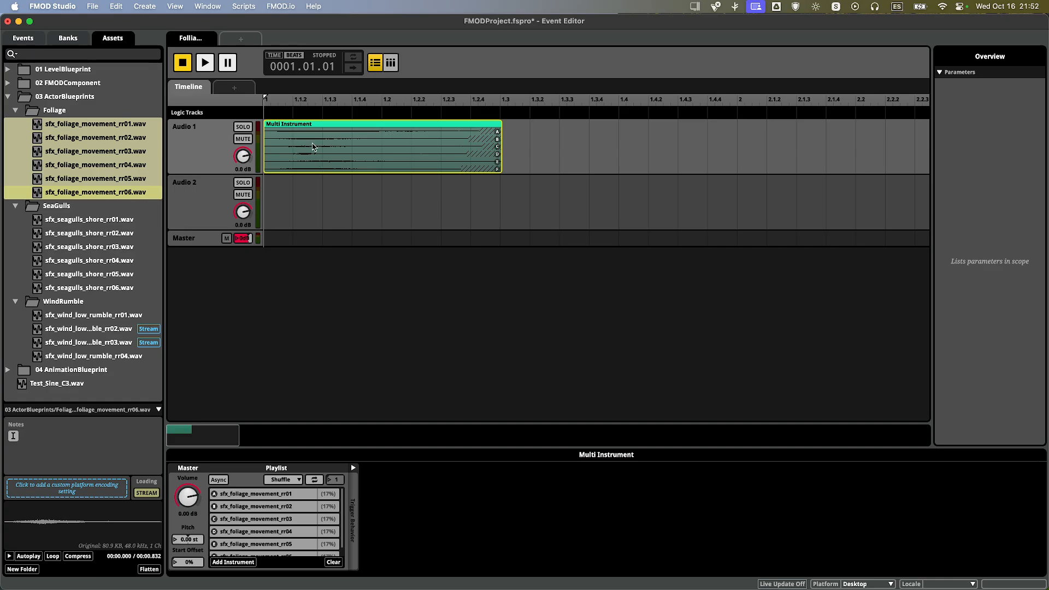
Add a Random modulator to the pitch of the foliage multi instrument on Audio 1.
{"action": "right_click", "coordinate": [187, 561]}
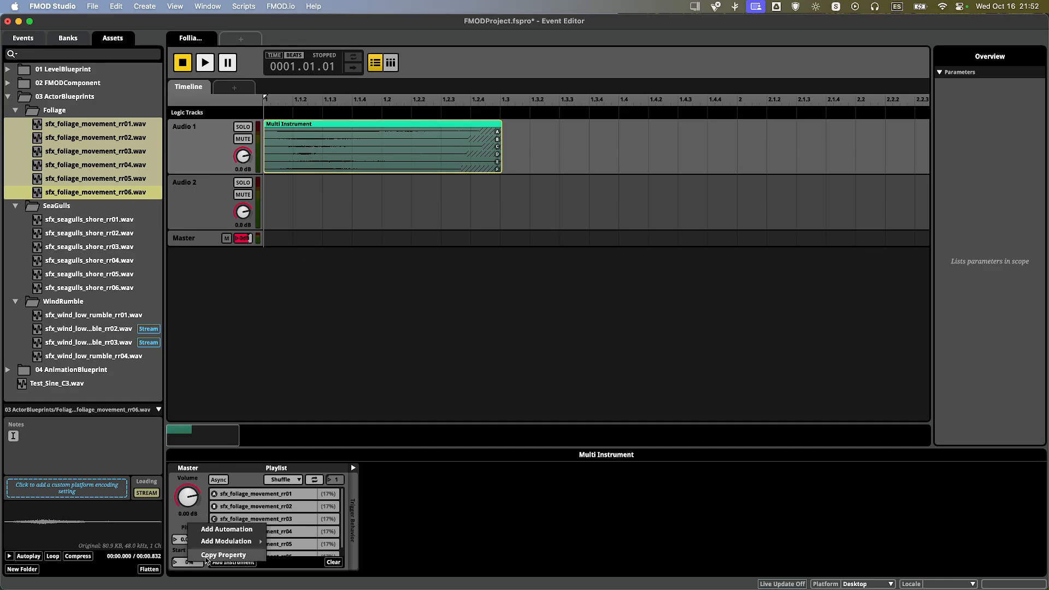
{"action": "mouse_move", "coordinate": [215, 557]}
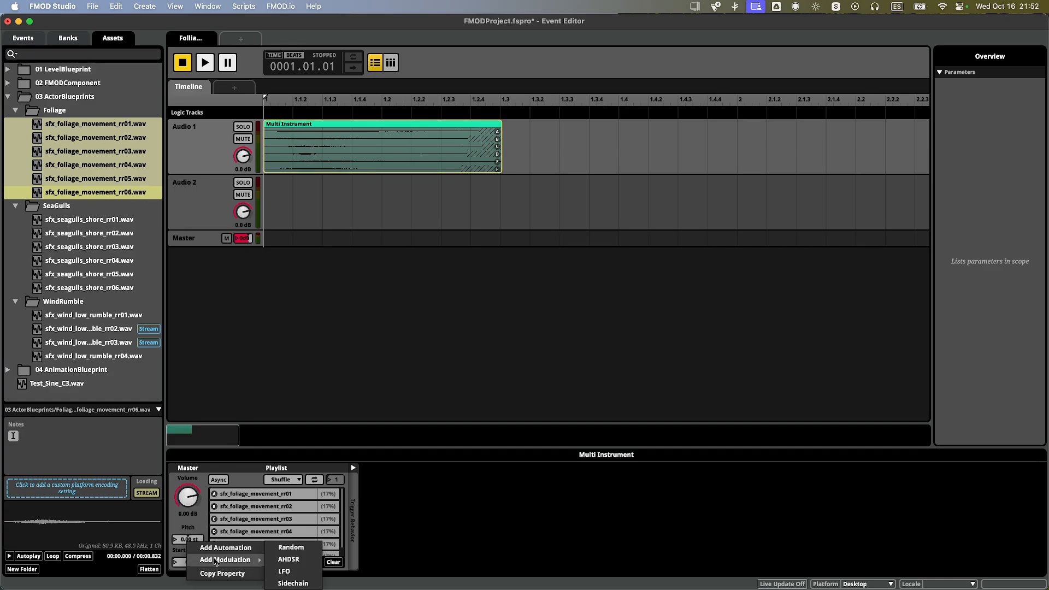
{"action": "left_click", "coordinate": [298, 548]}
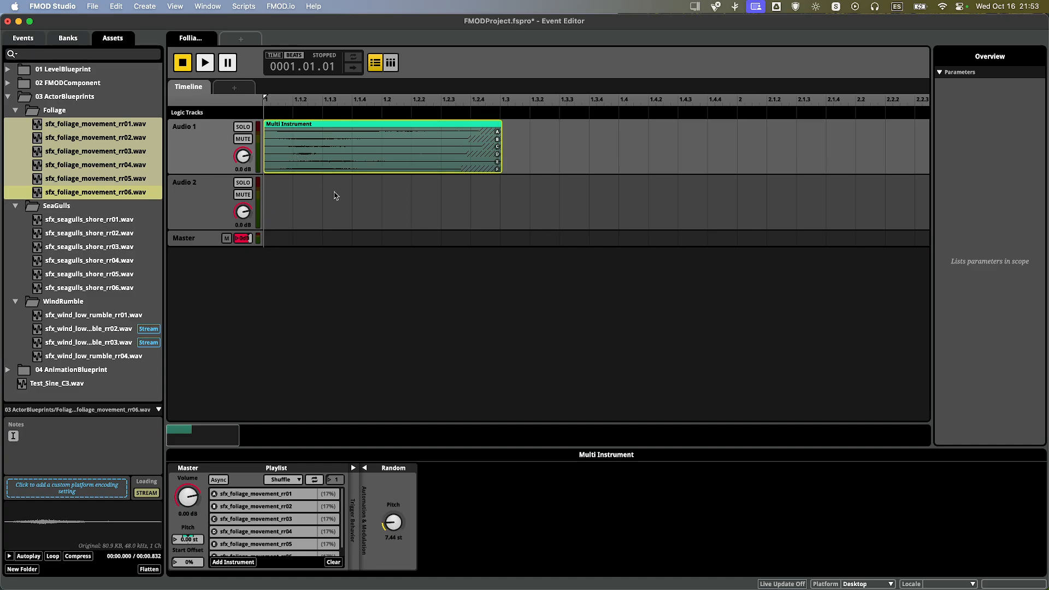
Paste a copy of the multi instrument onto Audio 2, offset it slightly after the first one, and audition the event.
{"action": "left_click", "coordinate": [194, 204]}
{"action": "key", "text": "super+v"}
{"action": "left_click_drag", "start_coordinate": [346, 207], "coordinate": [391, 208]}
{"action": "key", "text": "space"}
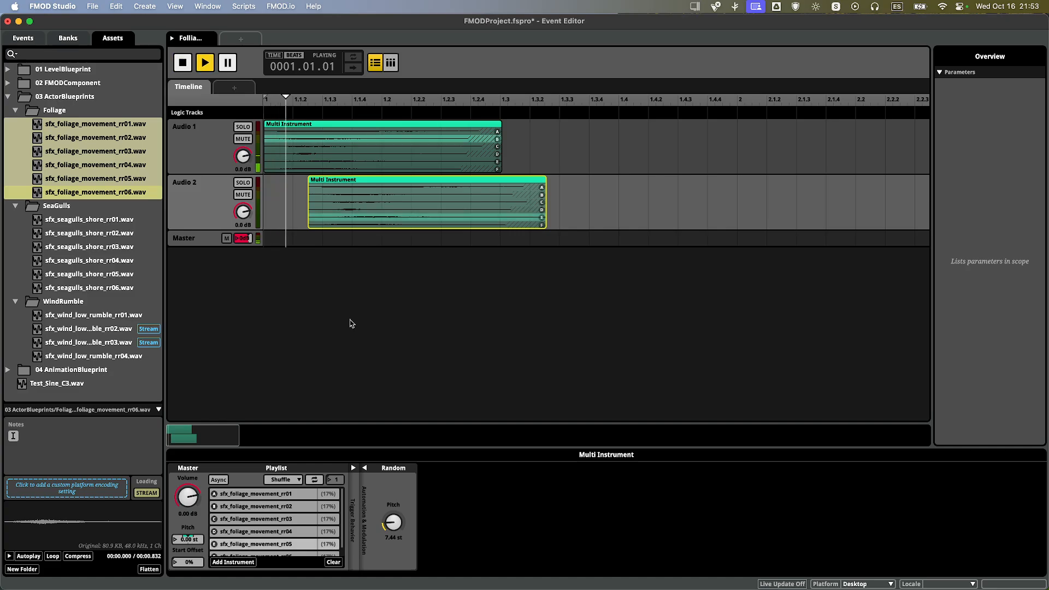
Add a Random modulator to the volume of the multi instrument on Audio 2.
{"action": "right_click", "coordinate": [382, 198]}
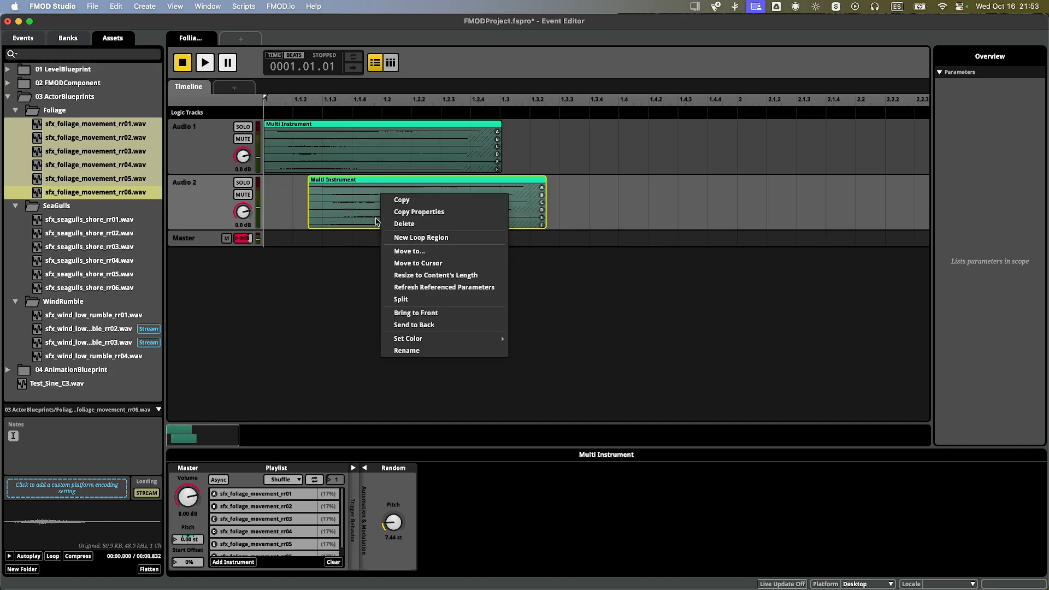
{"action": "left_click", "coordinate": [353, 218]}
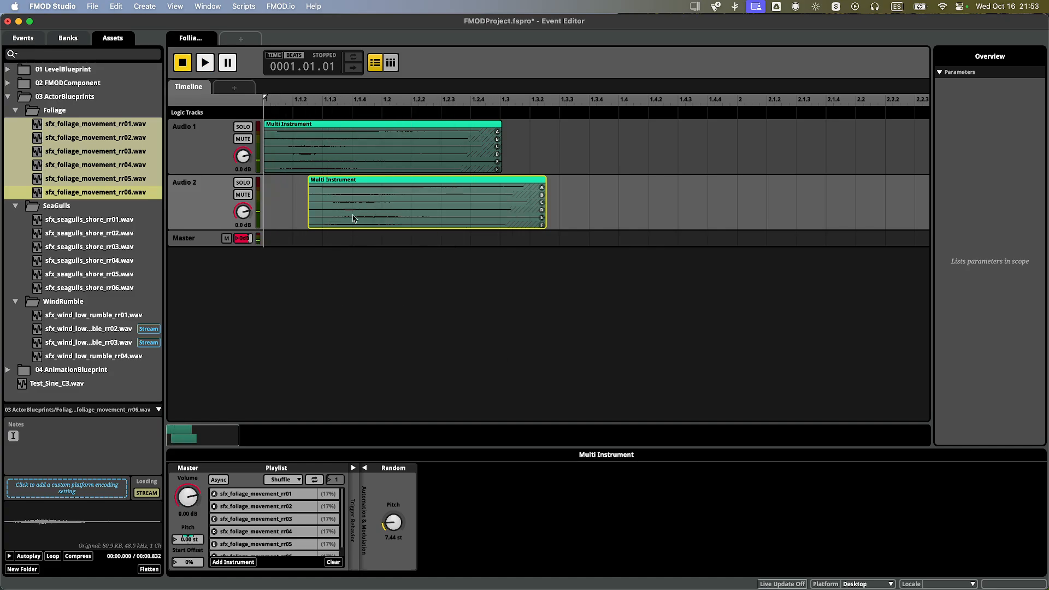
{"action": "right_click", "coordinate": [192, 502]}
{"action": "mouse_move", "coordinate": [227, 516]}
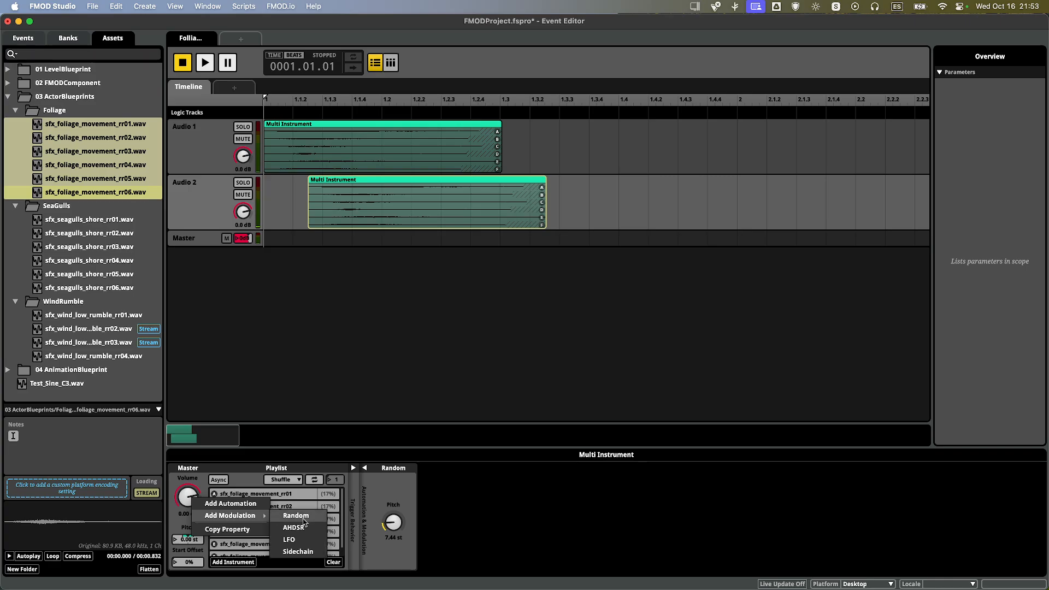
{"action": "left_click", "coordinate": [301, 519]}
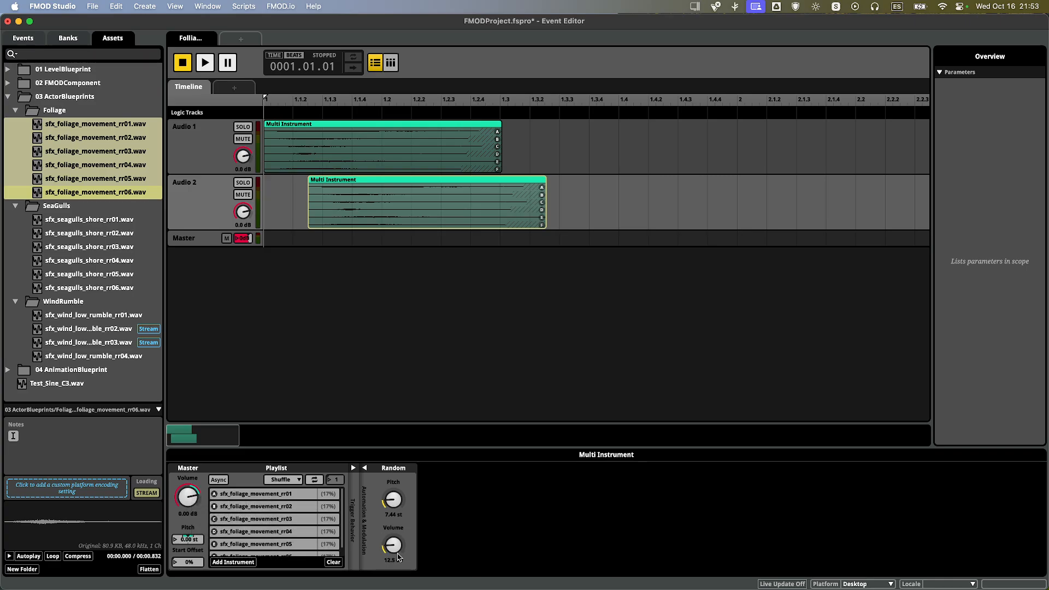
Lower the Audio 2 multi instrument's volume to -7.50 dB, audition the layered foliage repeatedly, and return to the event list.
{"action": "key", "text": "space"}
{"action": "left_click_drag", "start_coordinate": [195, 503], "coordinate": [195, 519]}
{"action": "key", "text": "space"}
{"action": "key", "text": "space"}
{"action": "key", "text": "space"}
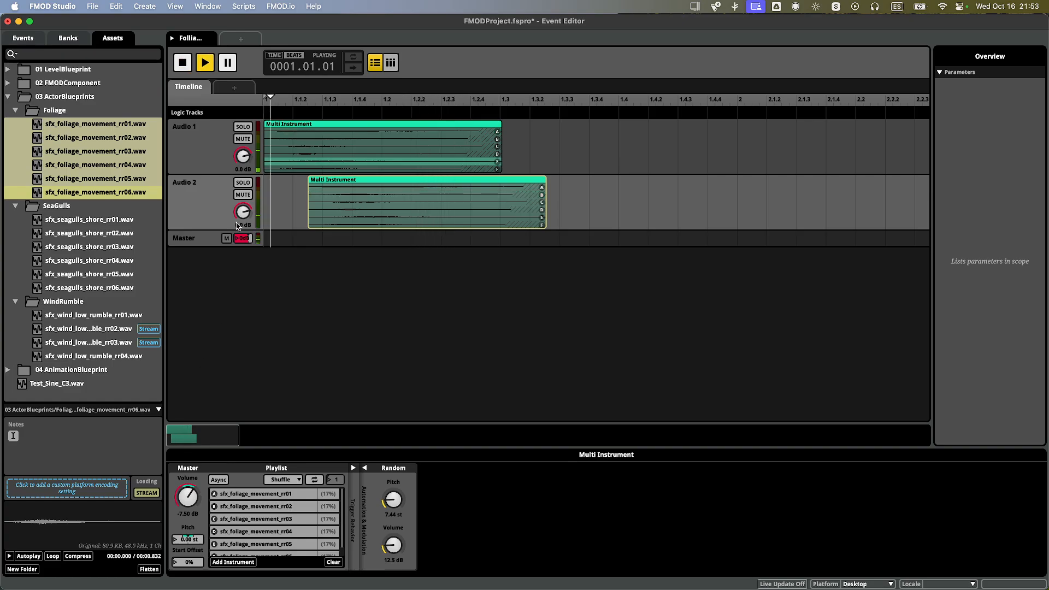
{"action": "key", "text": "space"}
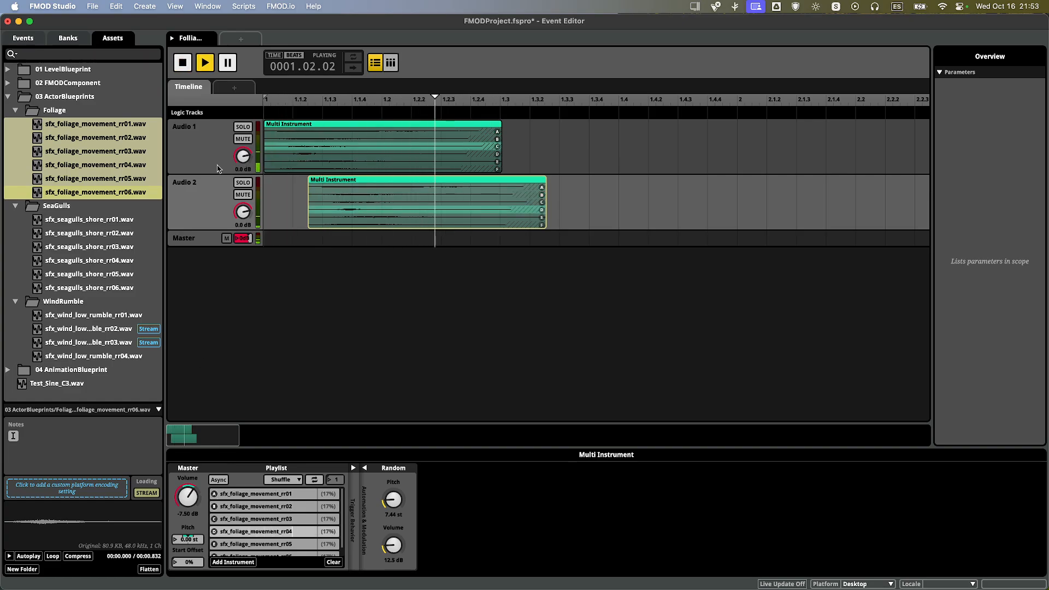
{"action": "left_click", "coordinate": [244, 277]}
{"action": "left_click", "coordinate": [16, 38]}
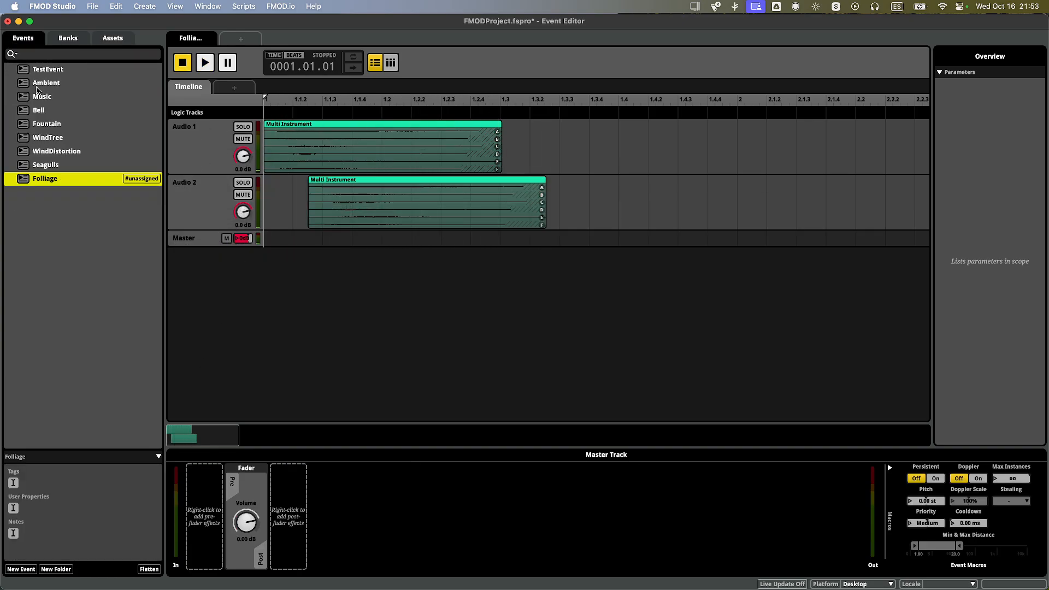
{"action": "right_click", "coordinate": [74, 186]}
{"action": "mouse_move", "coordinate": [109, 227]}
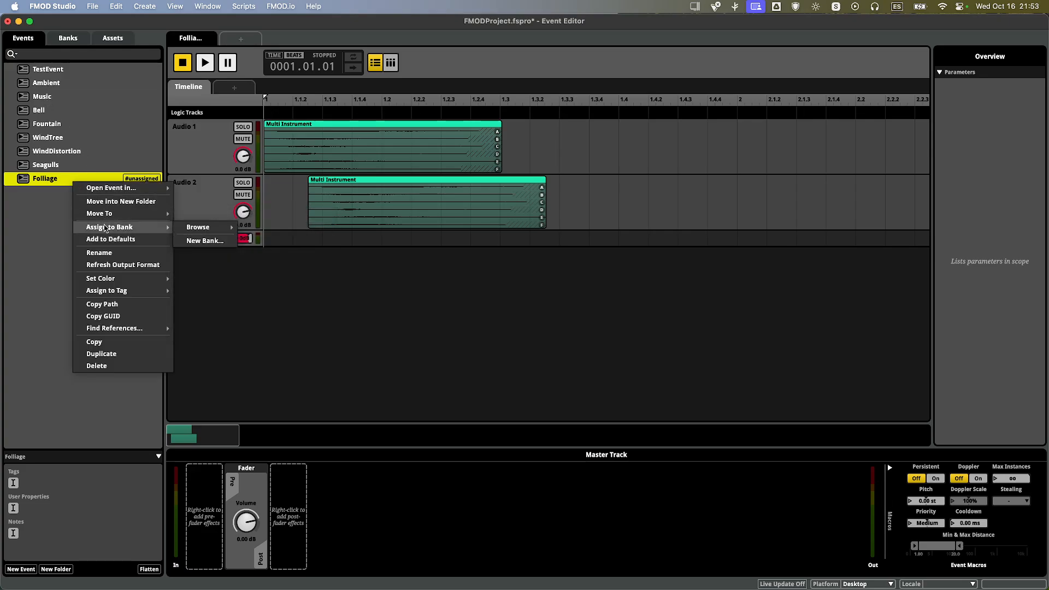
{"action": "left_click", "coordinate": [79, 60]}
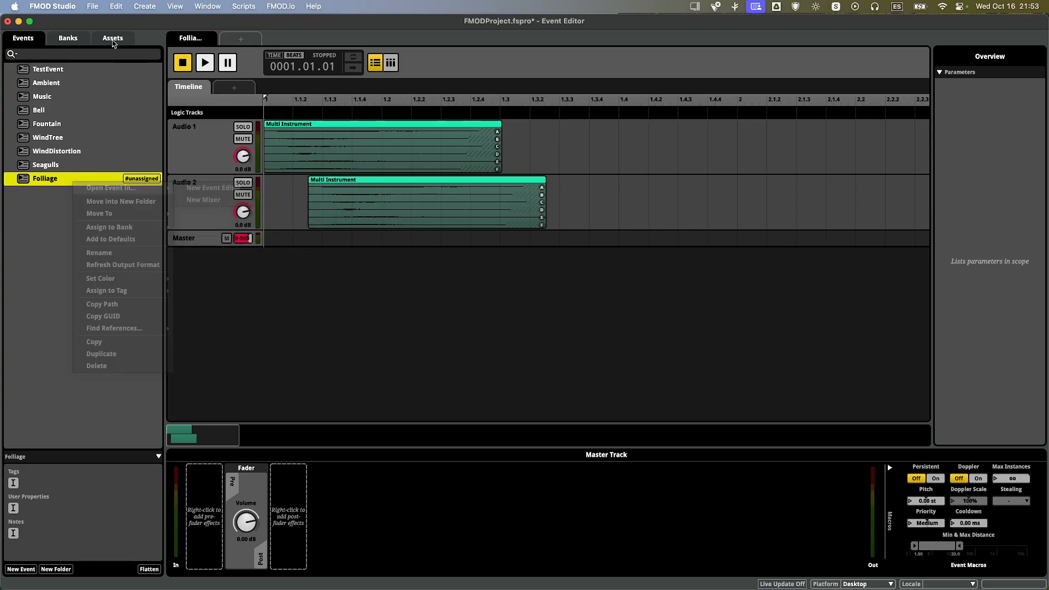
Add a Spatializer effect after the fader on the Folliage event's master track.
{"action": "right_click", "coordinate": [275, 552]}
{"action": "mouse_move", "coordinate": [325, 523]}
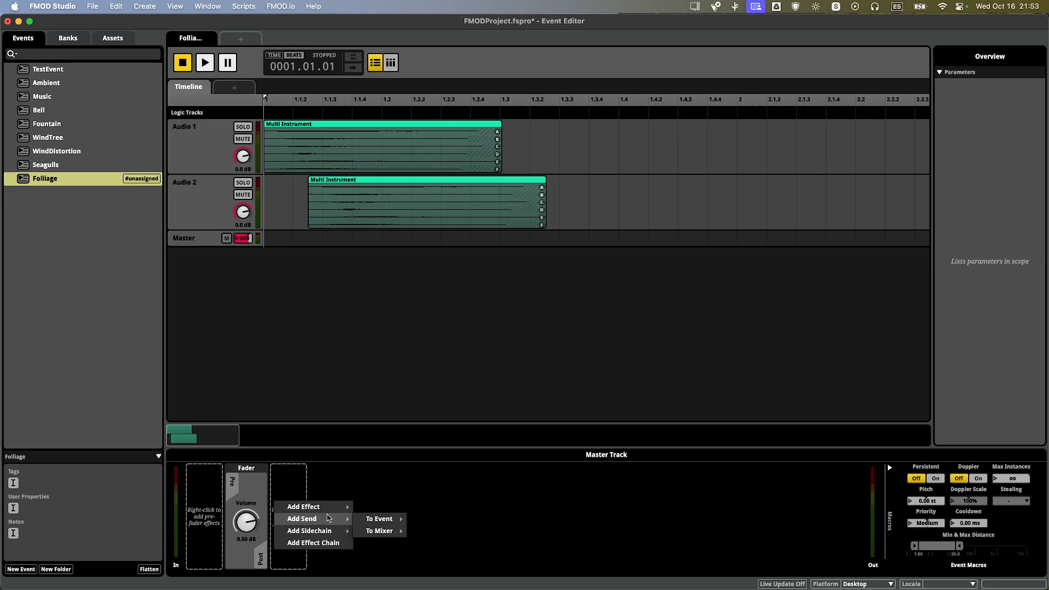
{"action": "left_click", "coordinate": [400, 535]}
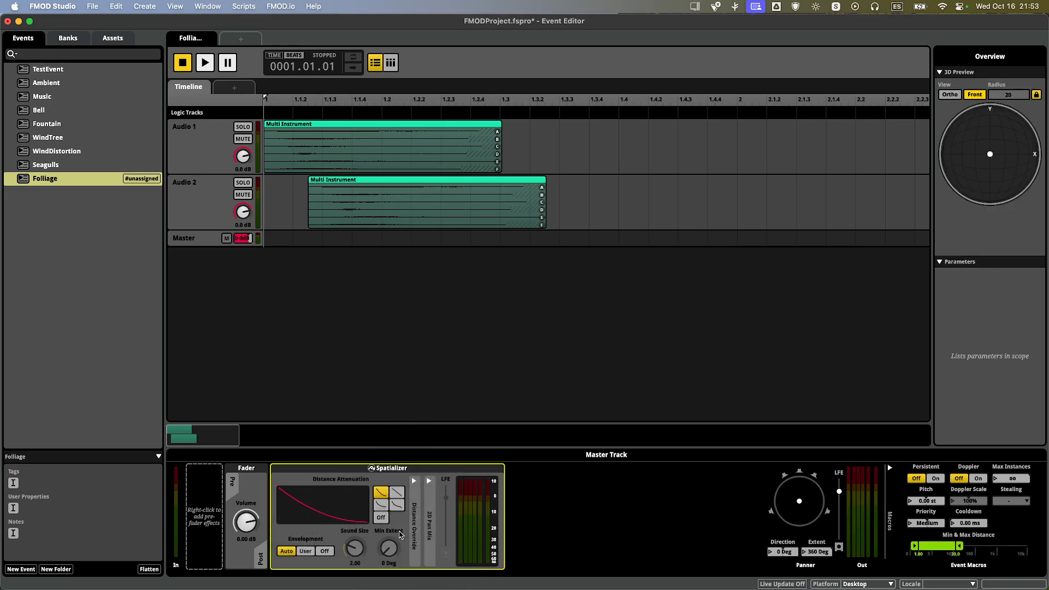
Assign the Folliage event to the Master bank and build the project's banks.
{"action": "right_click", "coordinate": [67, 185]}
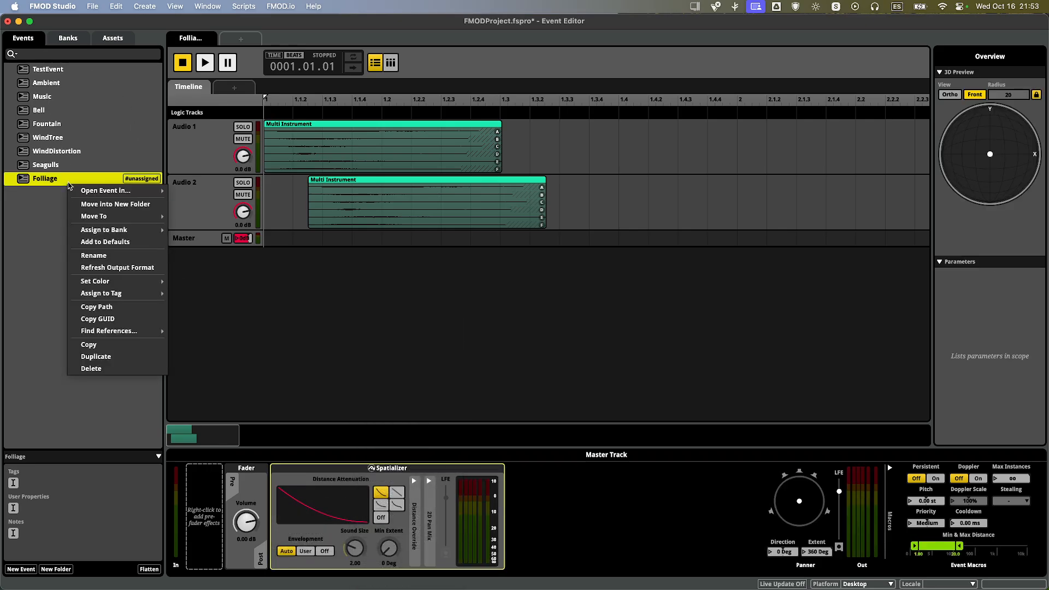
{"action": "mouse_move", "coordinate": [82, 232]}
{"action": "mouse_move", "coordinate": [197, 235]}
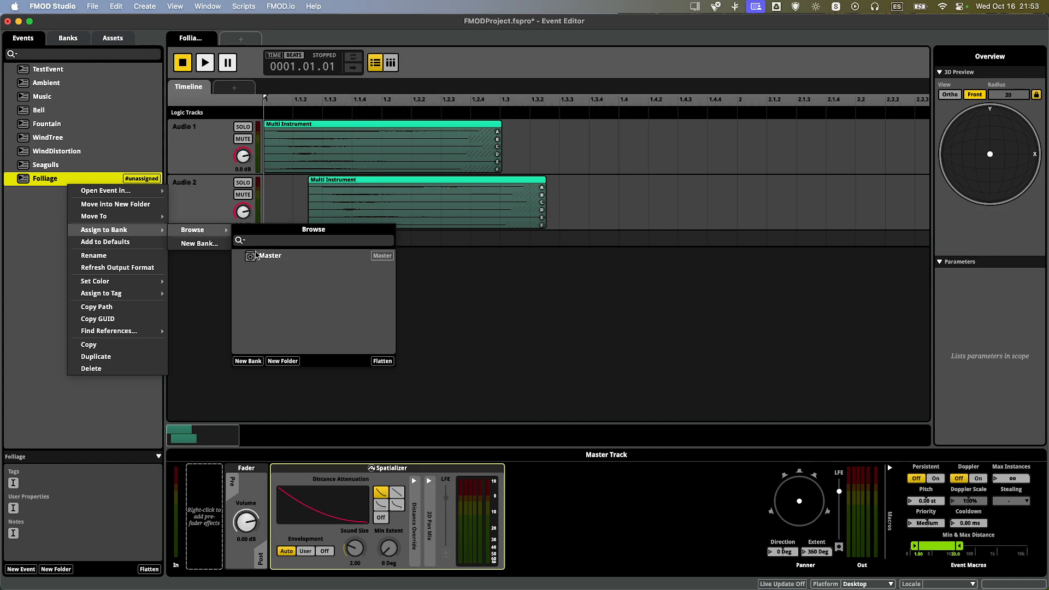
{"action": "left_click", "coordinate": [256, 255]}
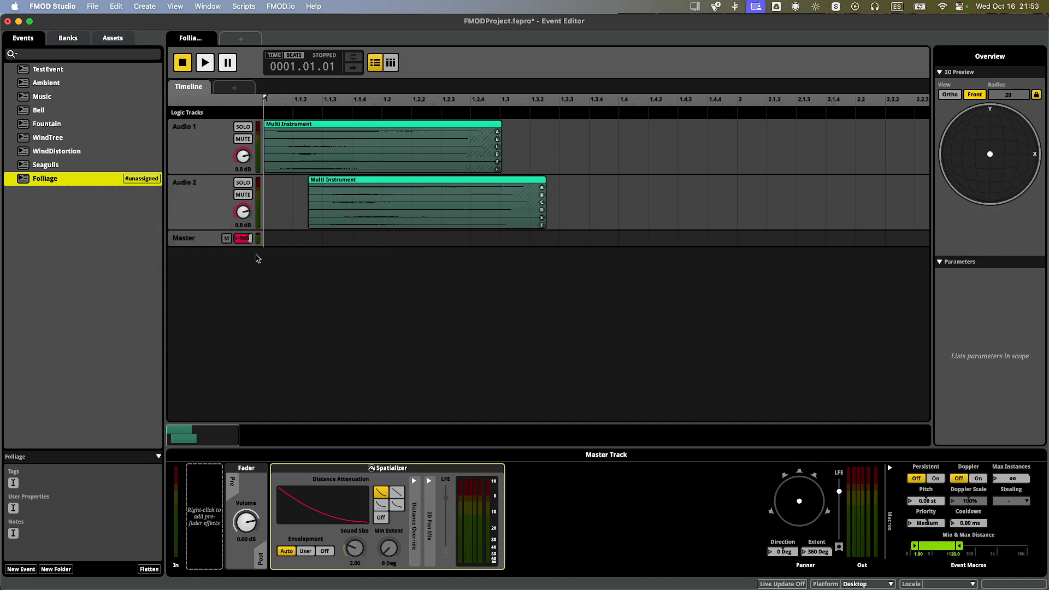
{"action": "left_click", "coordinate": [96, 9]}
{"action": "left_click", "coordinate": [117, 162]}
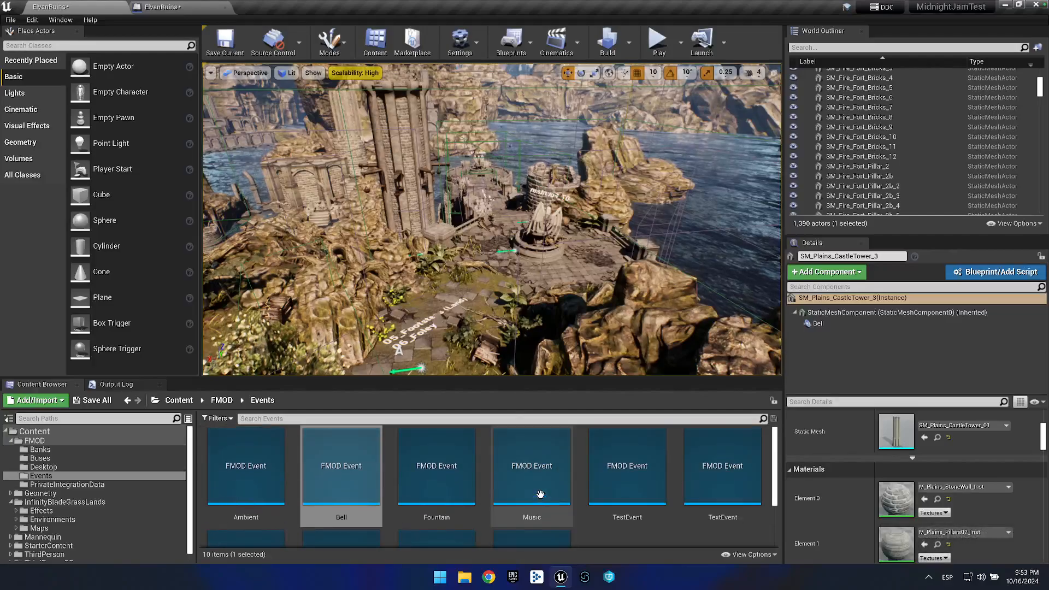
Inspect the 07_Fountain platform in the level from above.
{"action": "key", "text": "w"}
{"action": "key", "text": "w"}
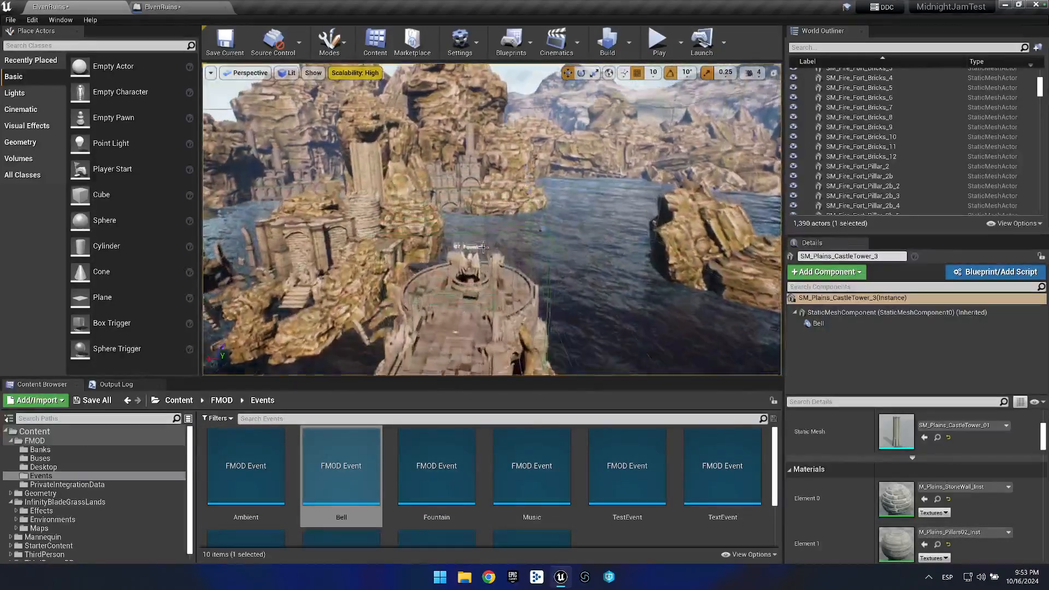
{"action": "key", "text": "w"}
{"action": "key", "text": "s"}
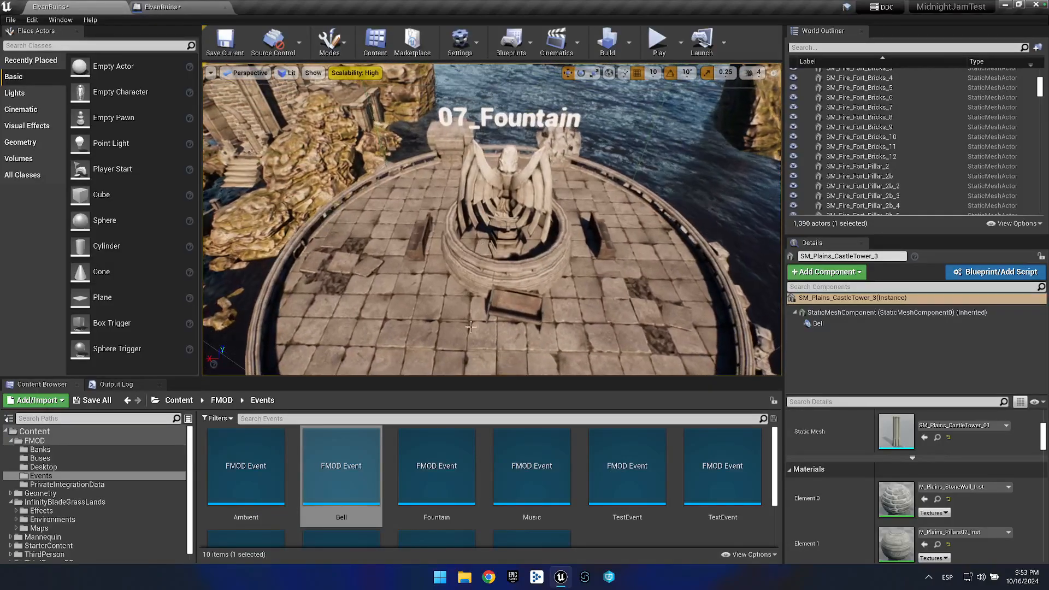
{"action": "scroll", "coordinate": [483, 247], "scroll_direction": "down", "scroll_amount": 3}
{"action": "left_click_drag", "start_coordinate": [483, 248], "coordinate": [482, 315]}
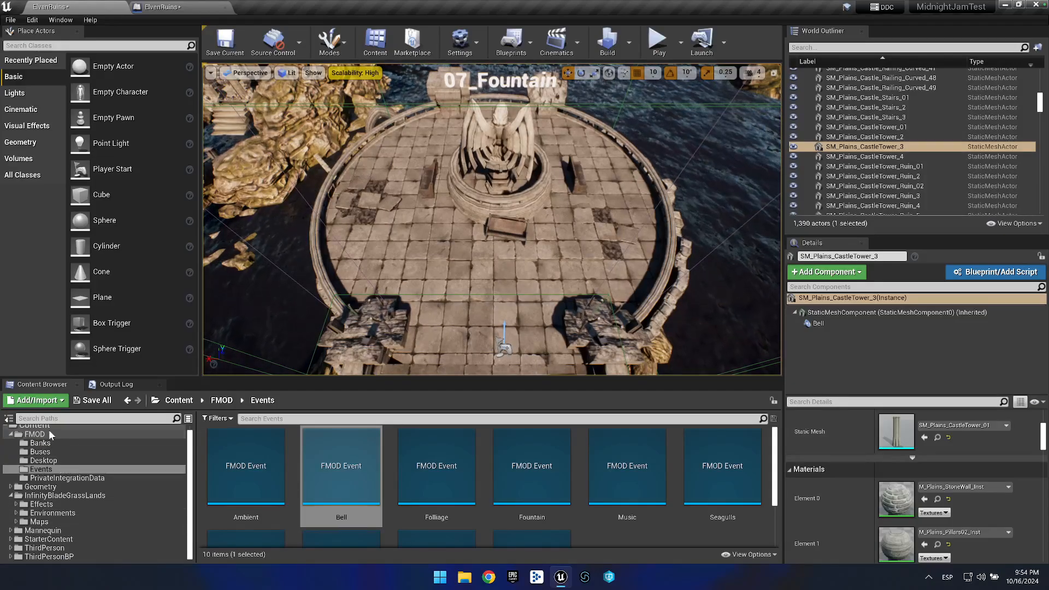
Create a new folder named AudioBlueprint directly inside the project's Content folder.
{"action": "left_click", "coordinate": [49, 432]}
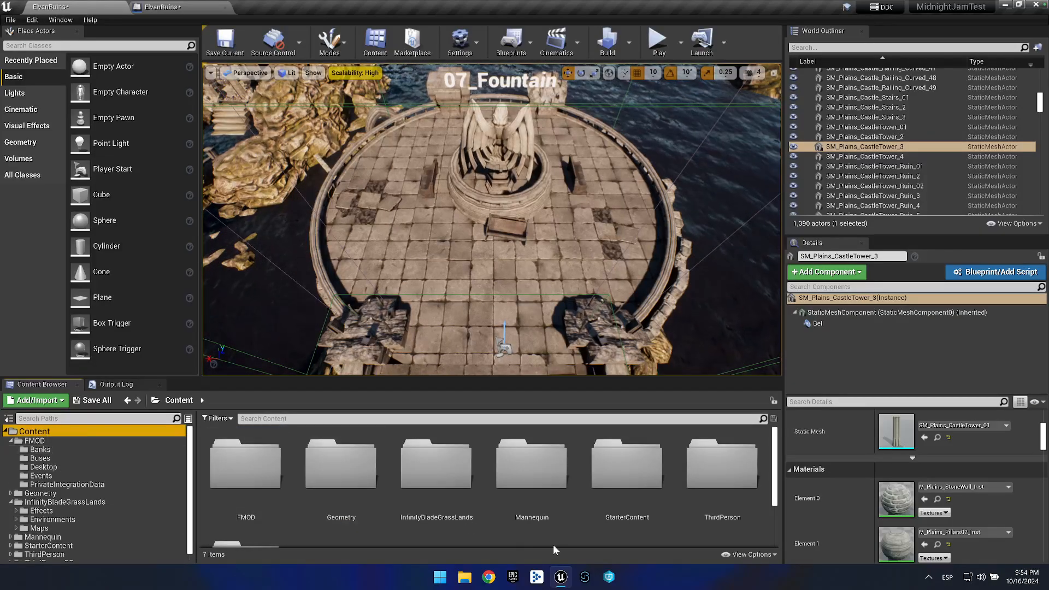
{"action": "right_click", "coordinate": [342, 494]}
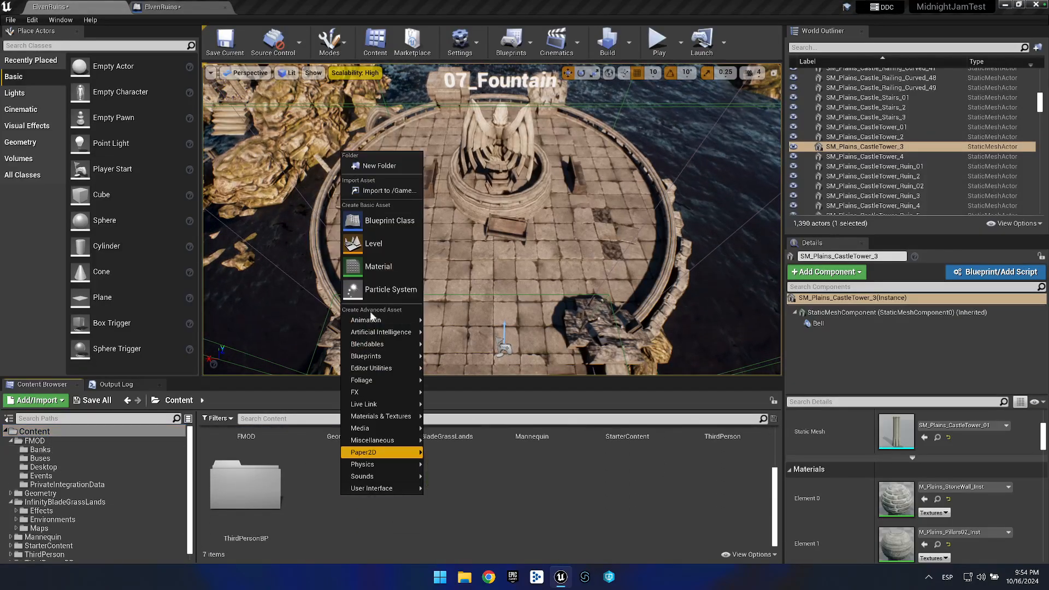
{"action": "left_click", "coordinate": [376, 166]}
{"action": "type", "text": "A"}
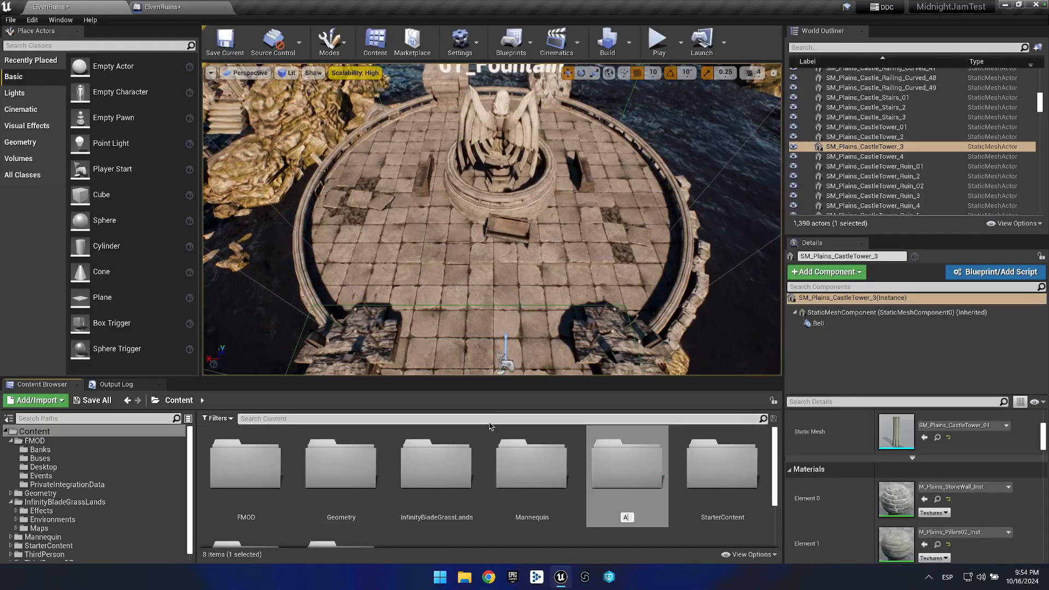
{"action": "type", "text": "udioB"}
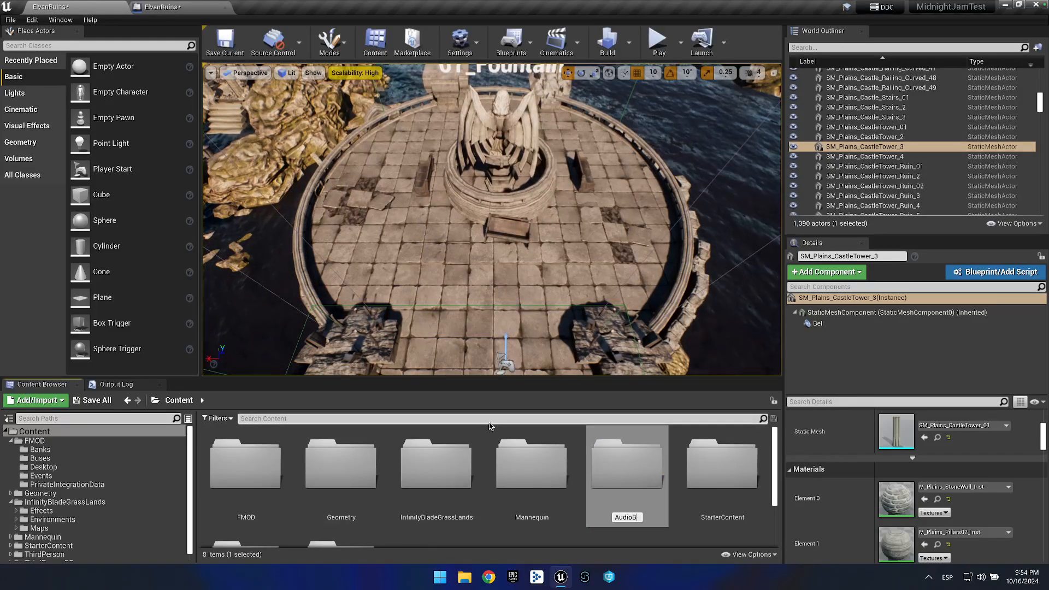
{"action": "type", "text": "luepri"}
{"action": "type", "text": "nt"}
{"action": "key", "text": "Return"}
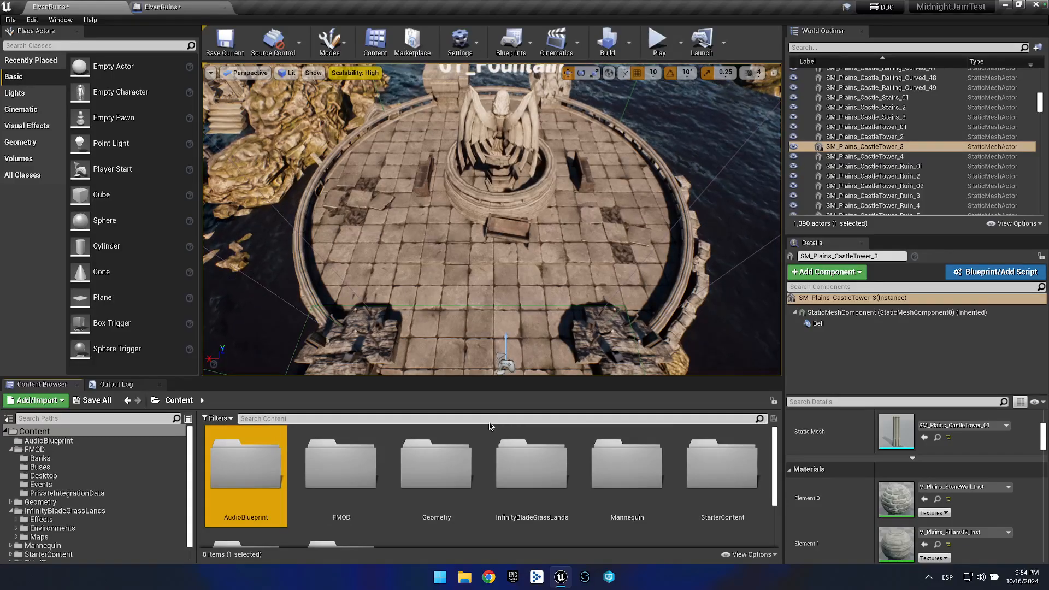
Rename the AudioBlueprint folder as AudioBlueprints.
{"action": "left_click", "coordinate": [251, 516]}
{"action": "key", "text": "End"}
{"action": "type", "text": "s"}
{"action": "key", "text": "Return"}
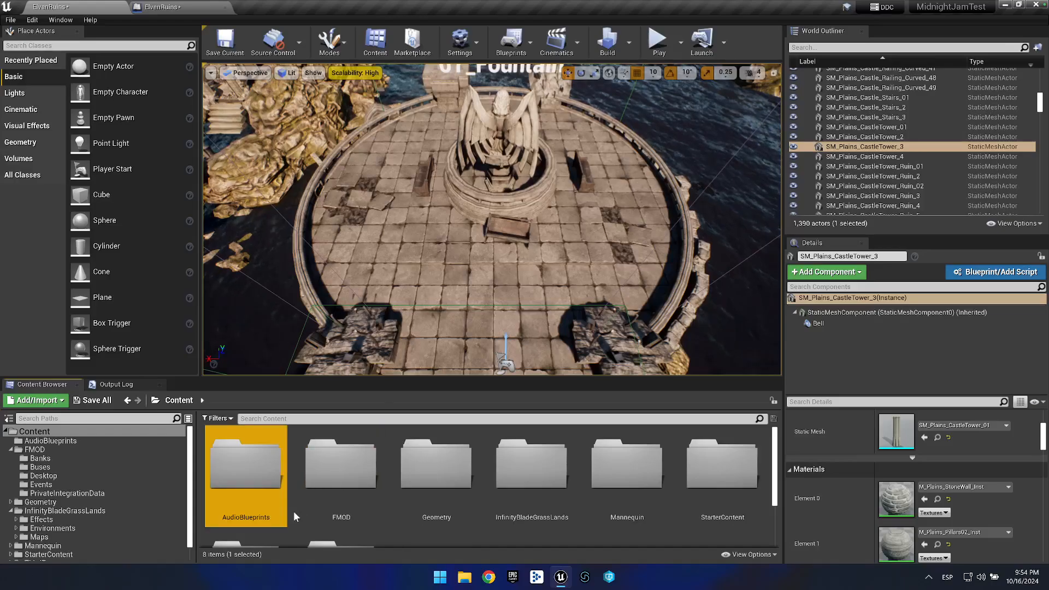
Create a Blueprint Class with Actor as its parent inside the AudioBlueprints folder and name it BP_WindDistortion.
{"action": "double_click", "coordinate": [220, 473]}
{"action": "right_click", "coordinate": [240, 458]}
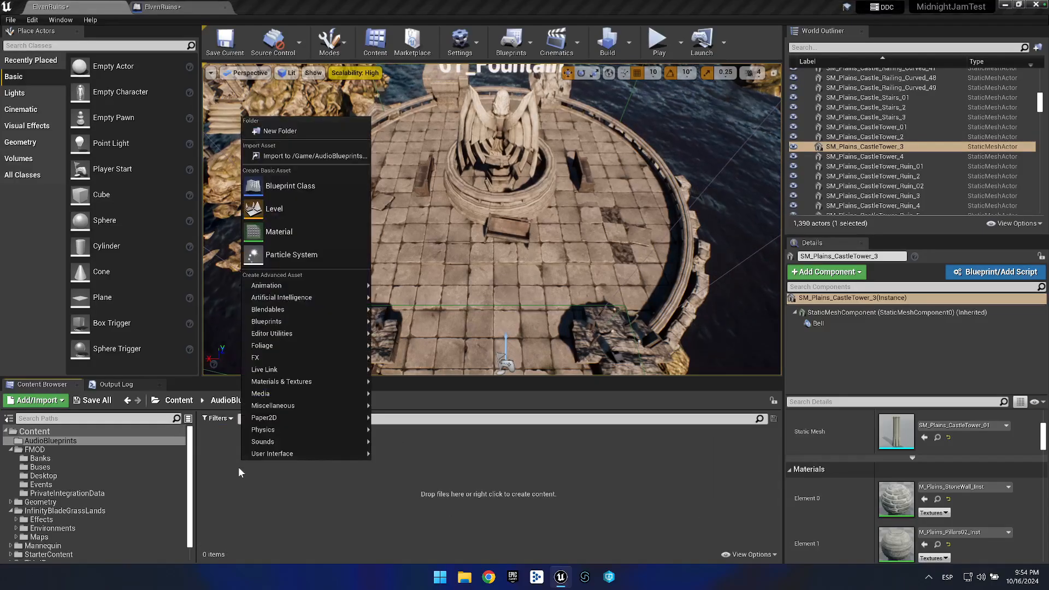
{"action": "left_click", "coordinate": [296, 184]}
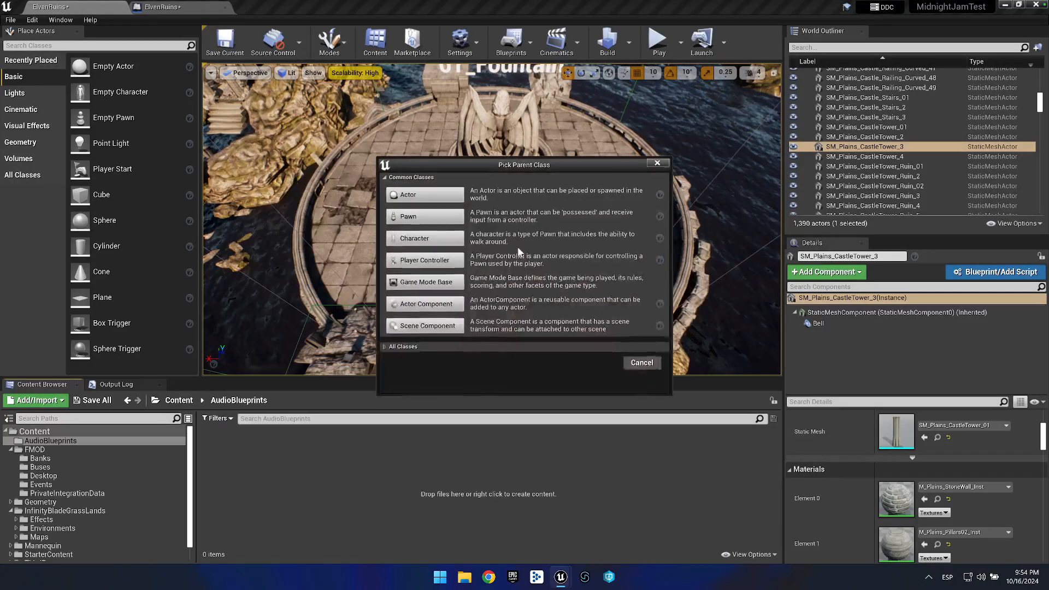
{"action": "left_click", "coordinate": [429, 195]}
{"action": "type", "text": "BP_"}
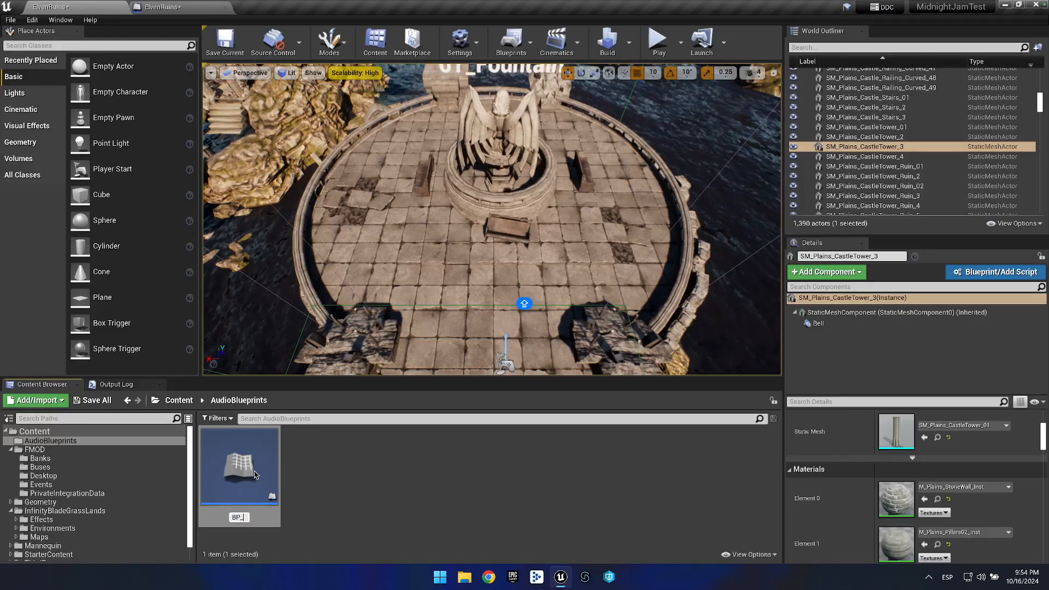
{"action": "type", "text": "Wind"}
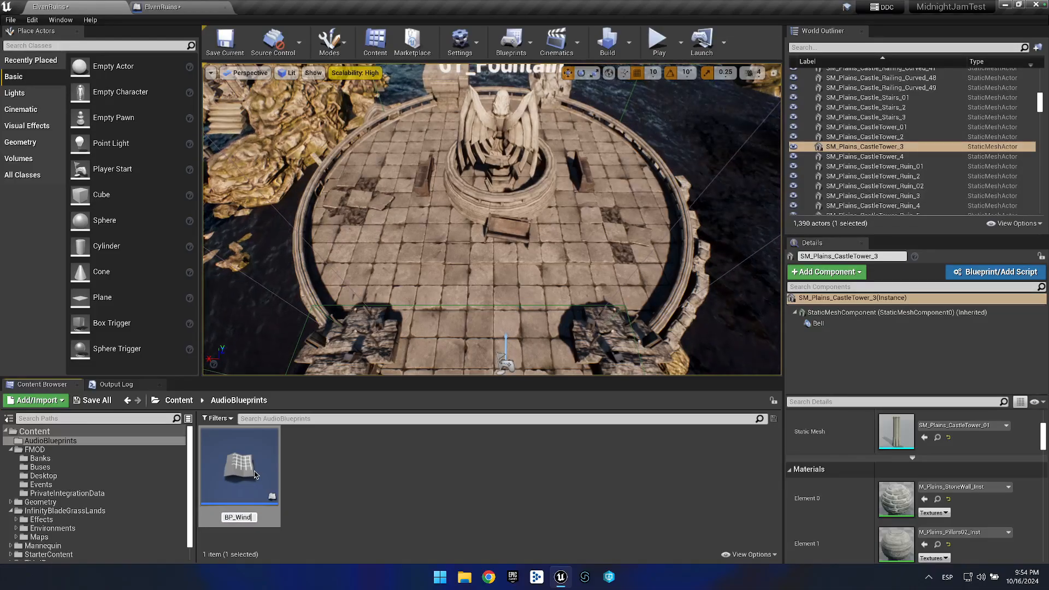
{"action": "type", "text": "Distiortion"}
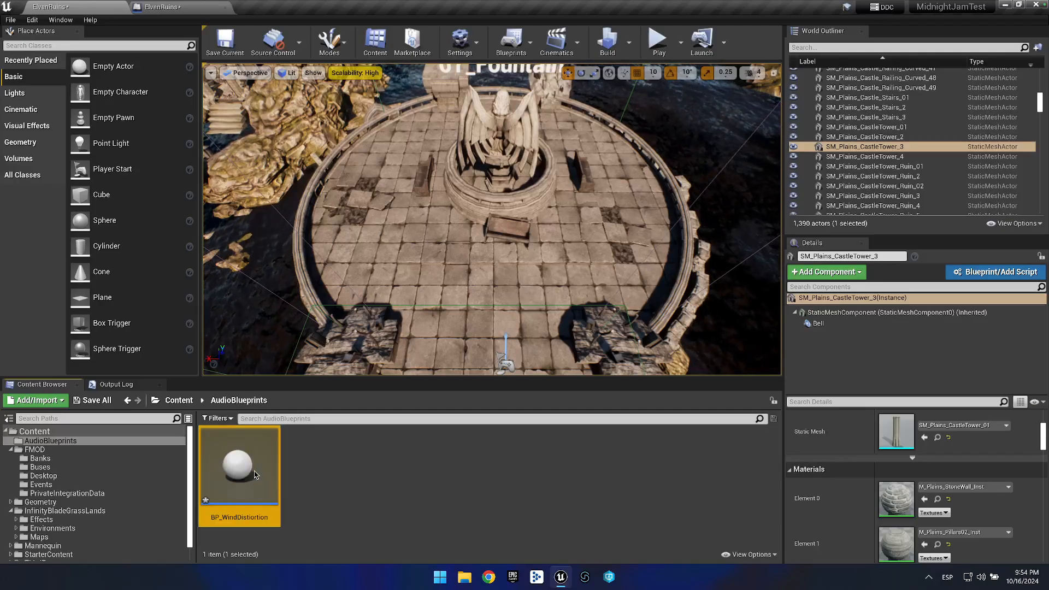
{"action": "key", "text": "Return"}
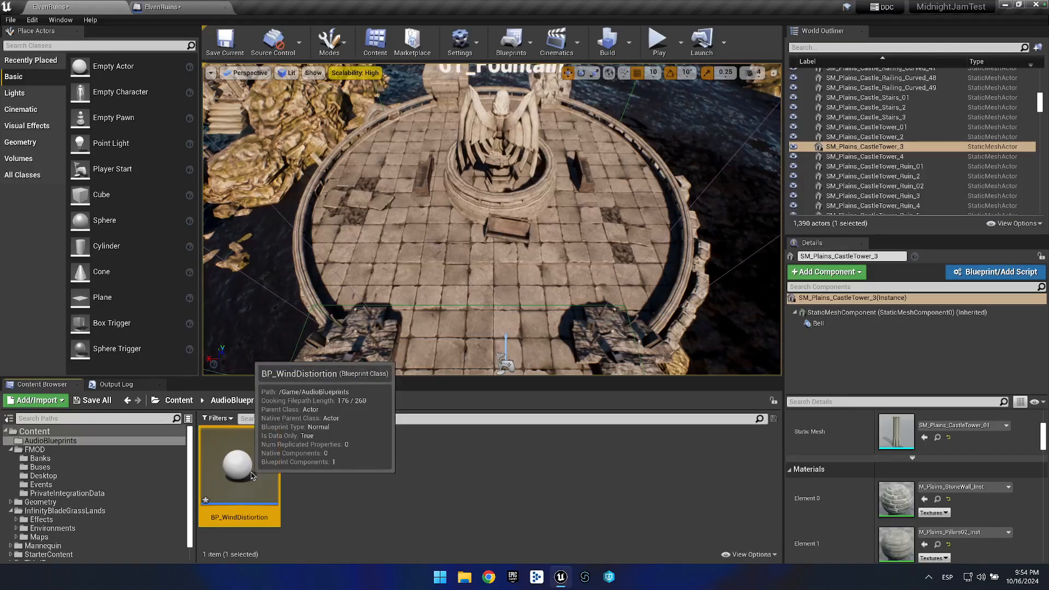
Open the BP_WindDistortion blueprint, add a Box Collision component with its default name, and compile.
{"action": "double_click", "coordinate": [251, 474]}
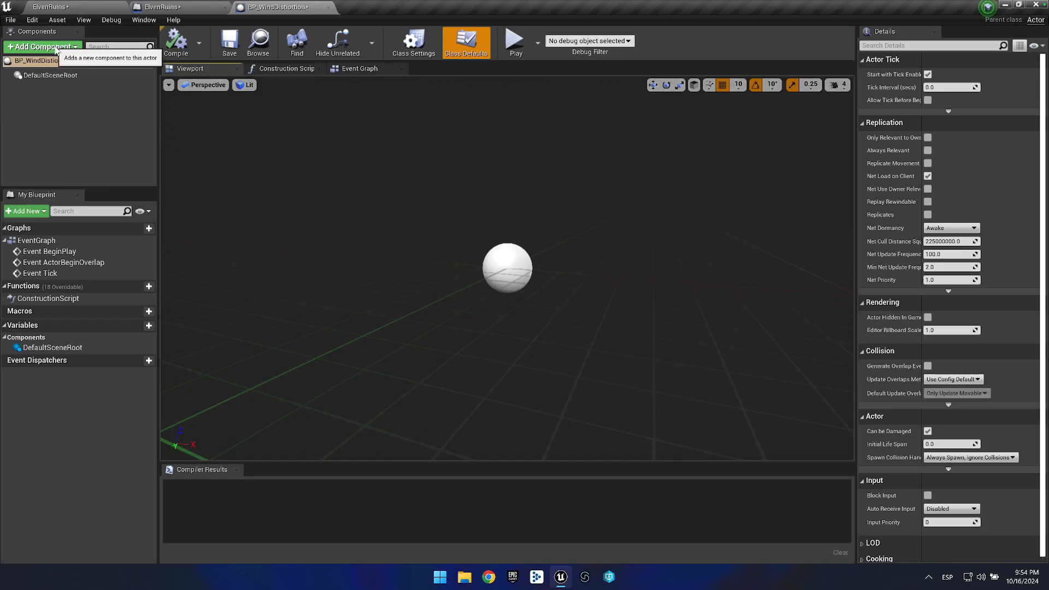
{"action": "left_click", "coordinate": [56, 47]}
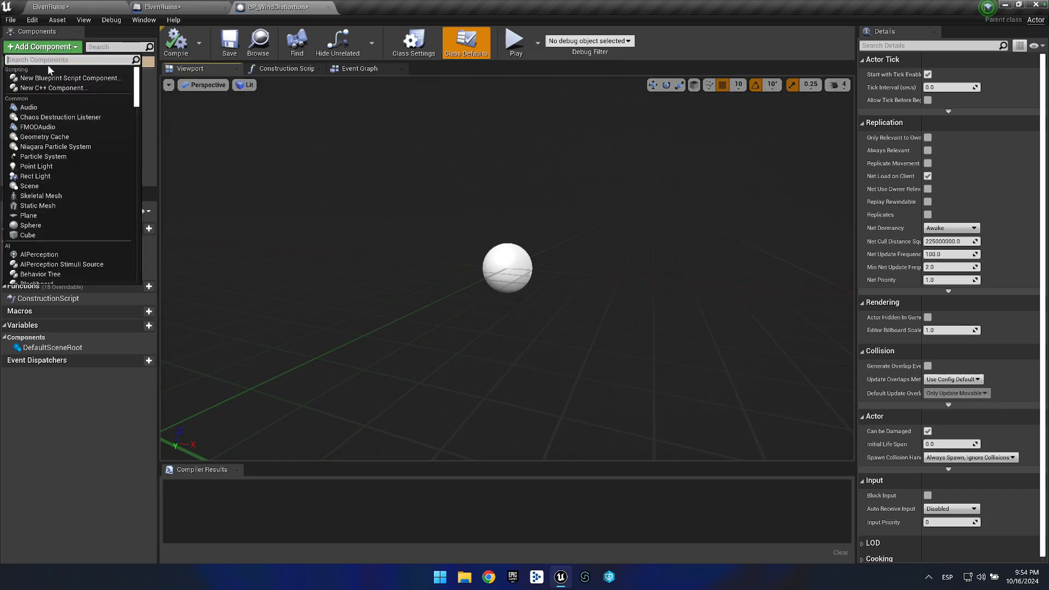
{"action": "type", "text": "box"}
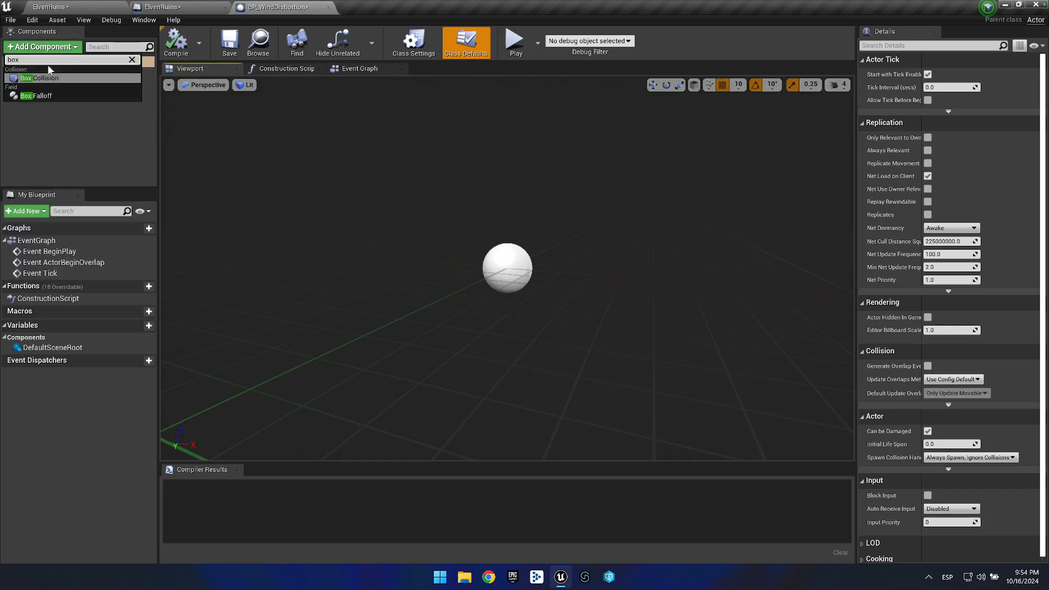
{"action": "key", "text": "Return"}
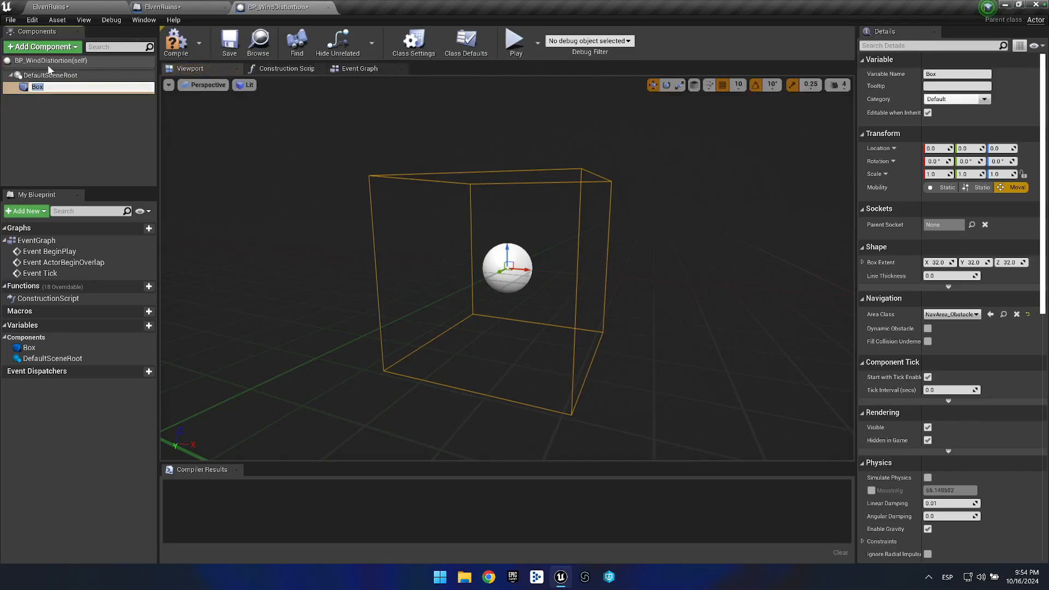
{"action": "left_click", "coordinate": [176, 42]}
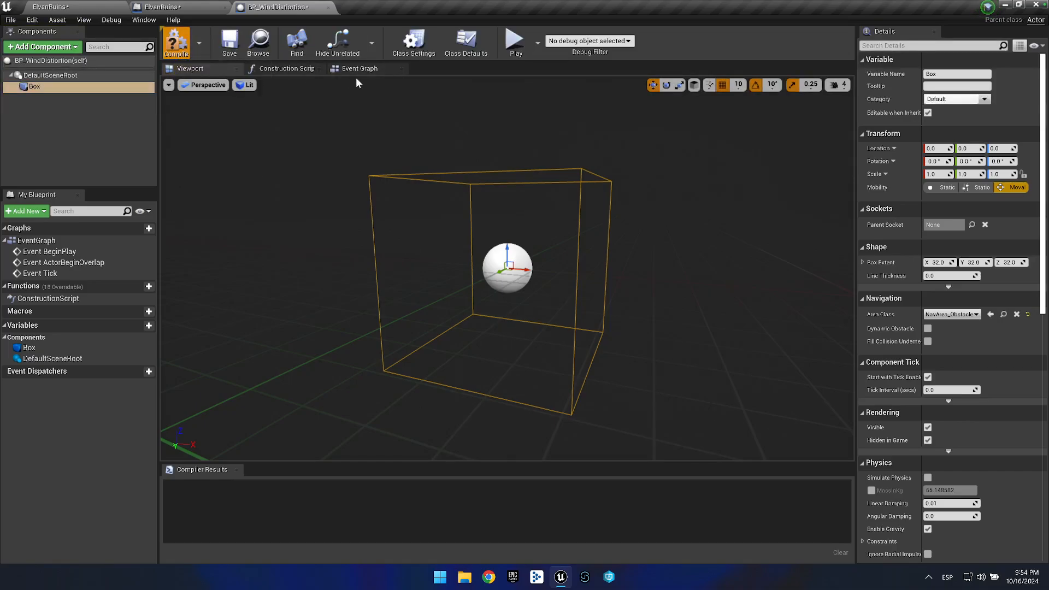
Delete all the default event nodes from the blueprint's Event Graph.
{"action": "left_click", "coordinate": [358, 68]}
{"action": "left_click_drag", "start_coordinate": [382, 135], "coordinate": [803, 444]}
{"action": "key", "text": "Delete"}
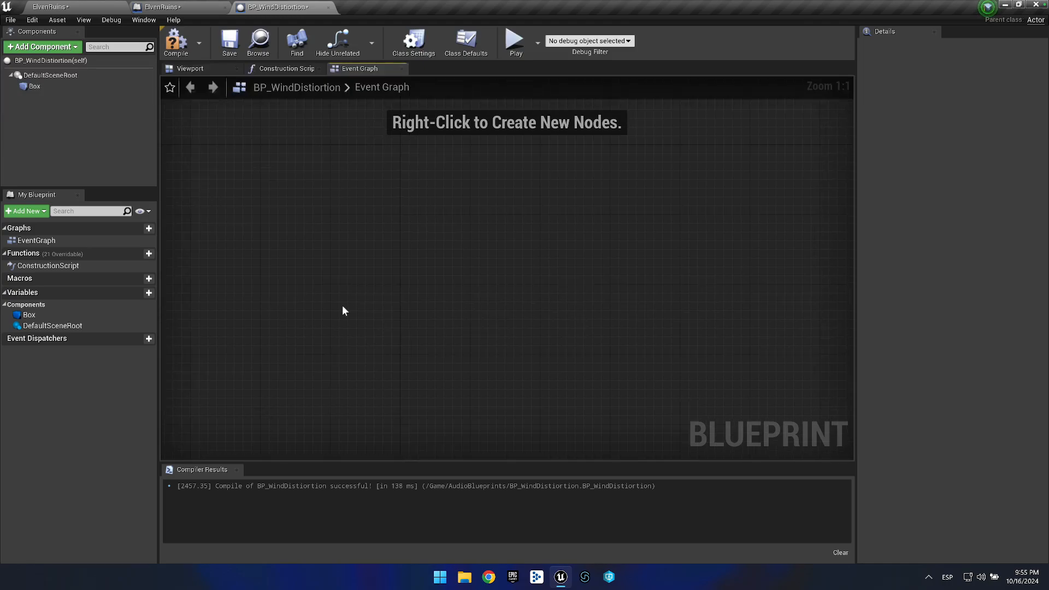
Add an On Component Begin Overlap event for the Box component to the Event Graph.
{"action": "left_click", "coordinate": [34, 86]}
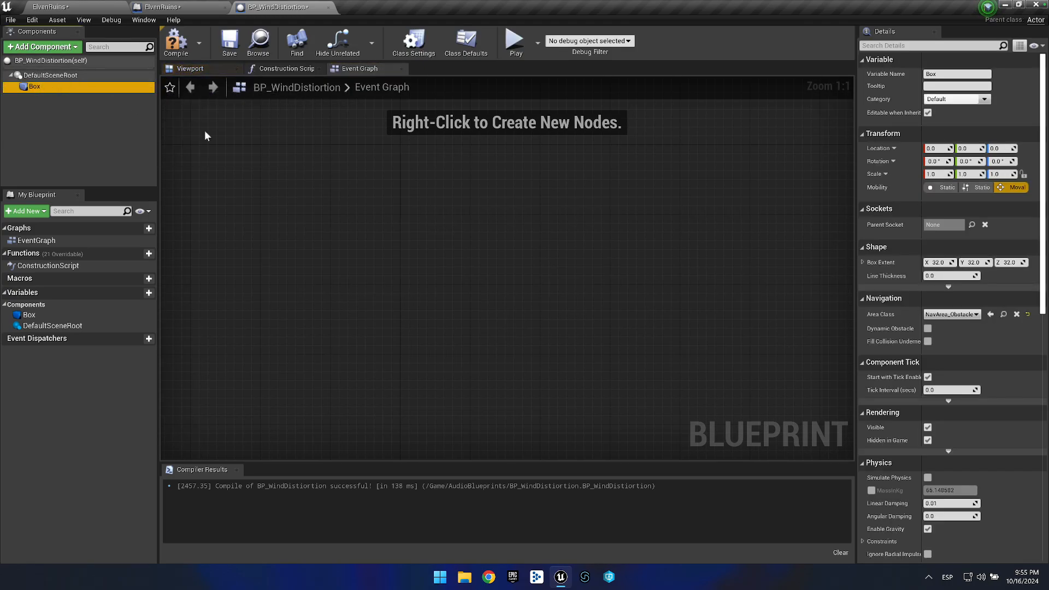
{"action": "right_click", "coordinate": [220, 161]}
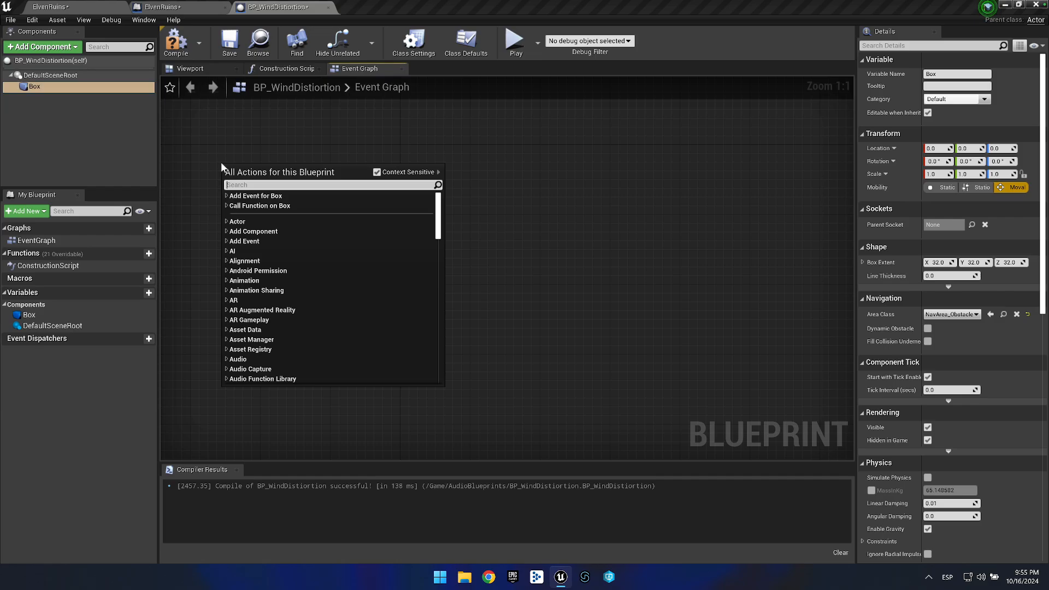
{"action": "type", "text": "on compo"}
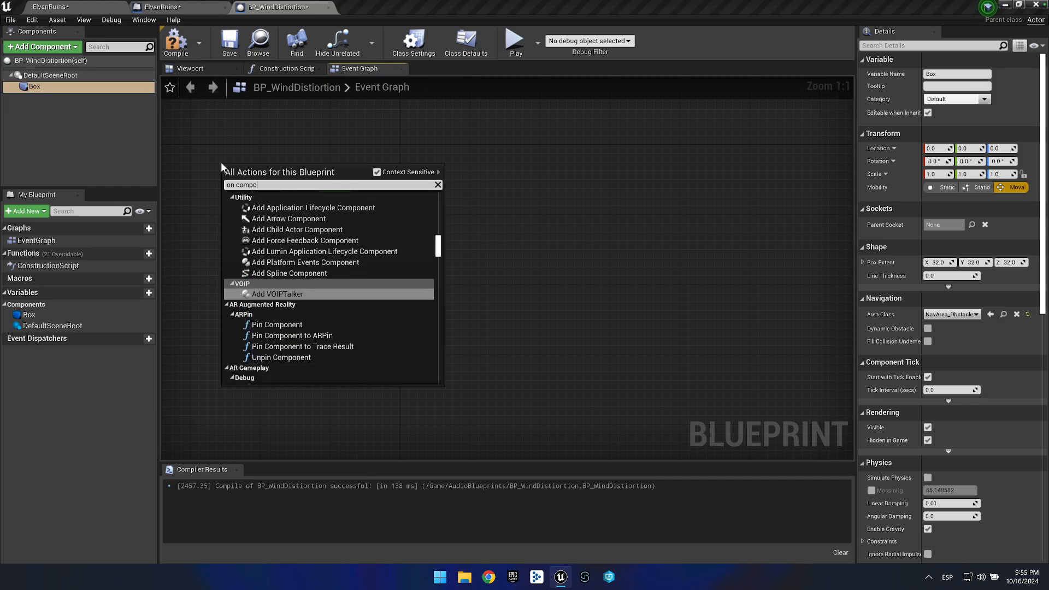
{"action": "type", "text": "nent begin"}
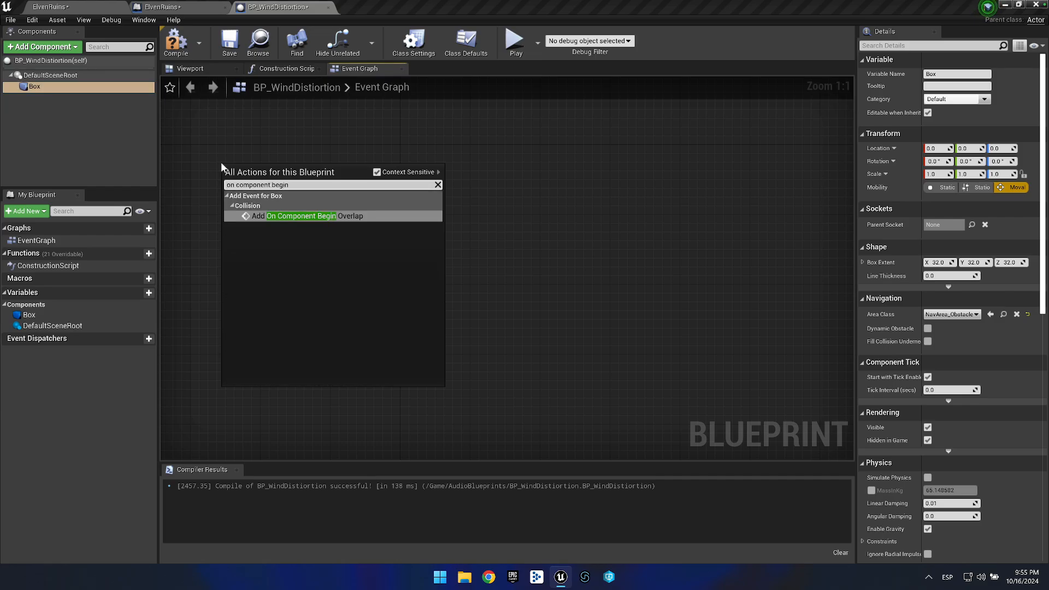
{"action": "key", "text": "Return"}
Add a Branch node to the overlap event's execution output and align it level with the event.
{"action": "left_click_drag", "start_coordinate": [367, 184], "coordinate": [523, 184]}
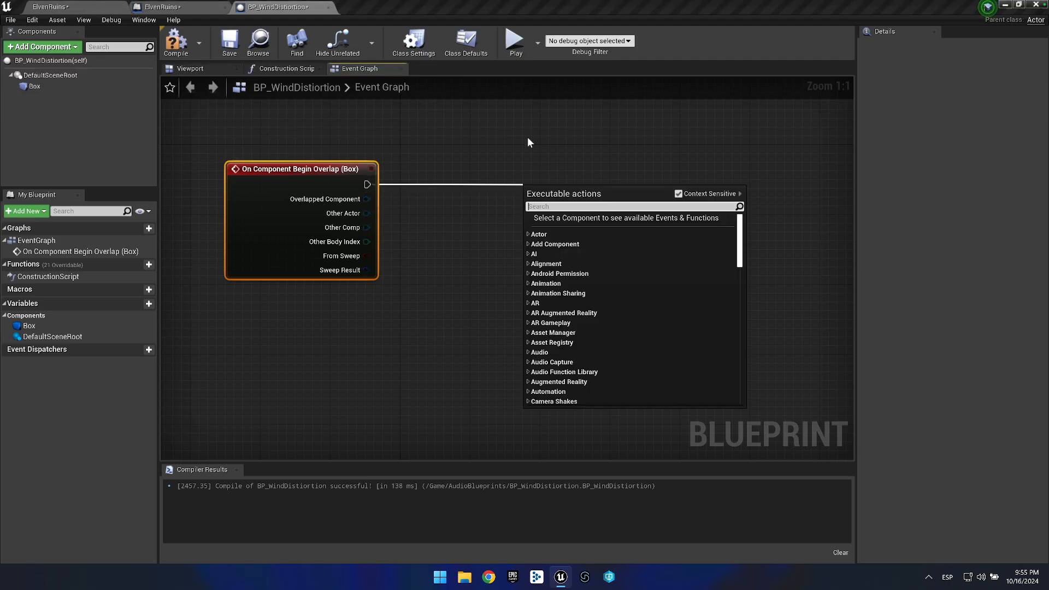
{"action": "type", "text": "branch"}
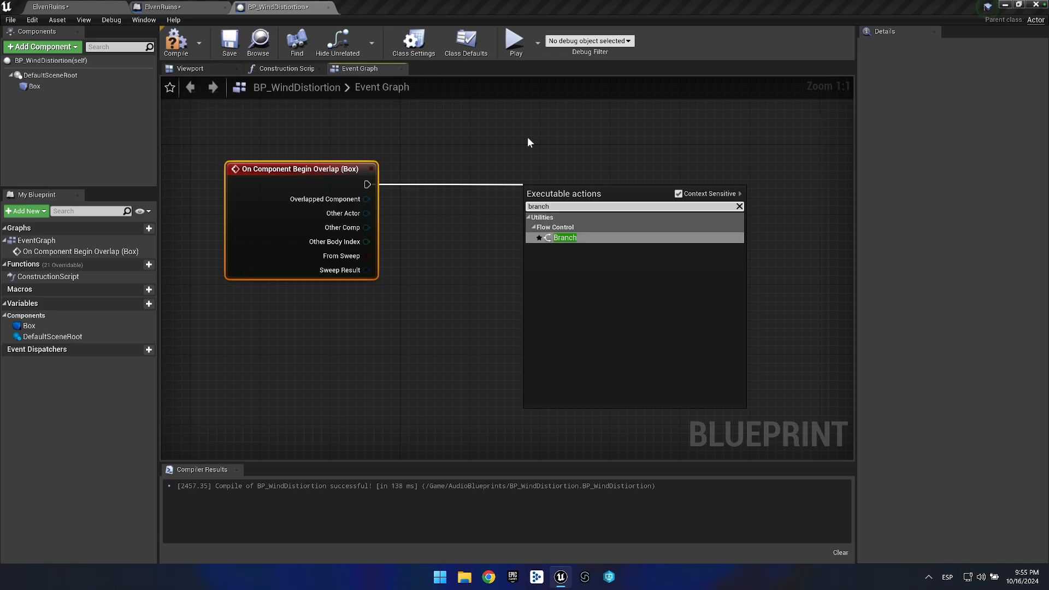
{"action": "key", "text": "Return"}
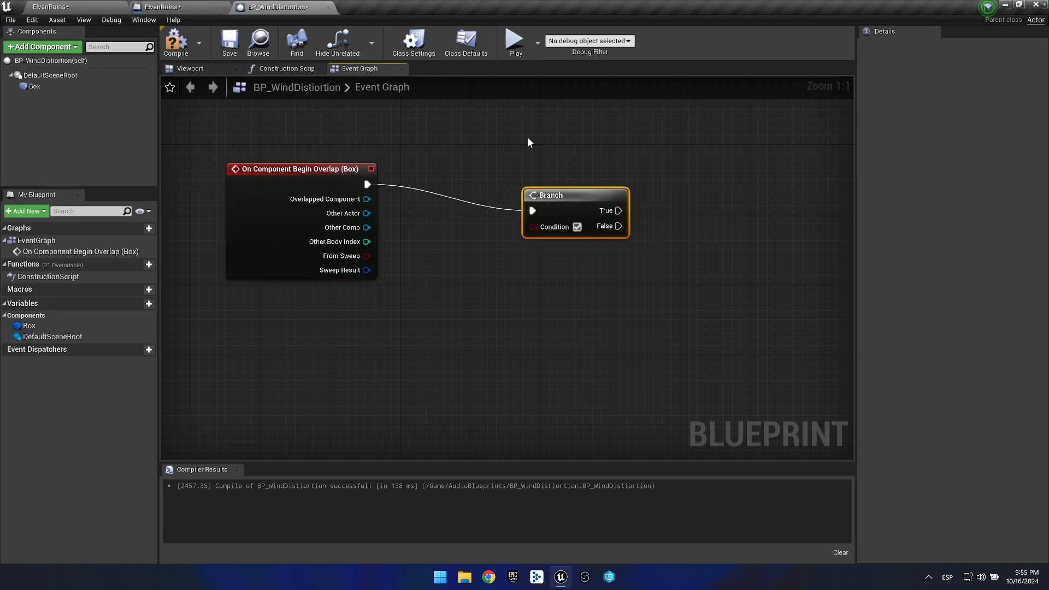
{"action": "left_click_drag", "start_coordinate": [554, 175], "coordinate": [554, 166]}
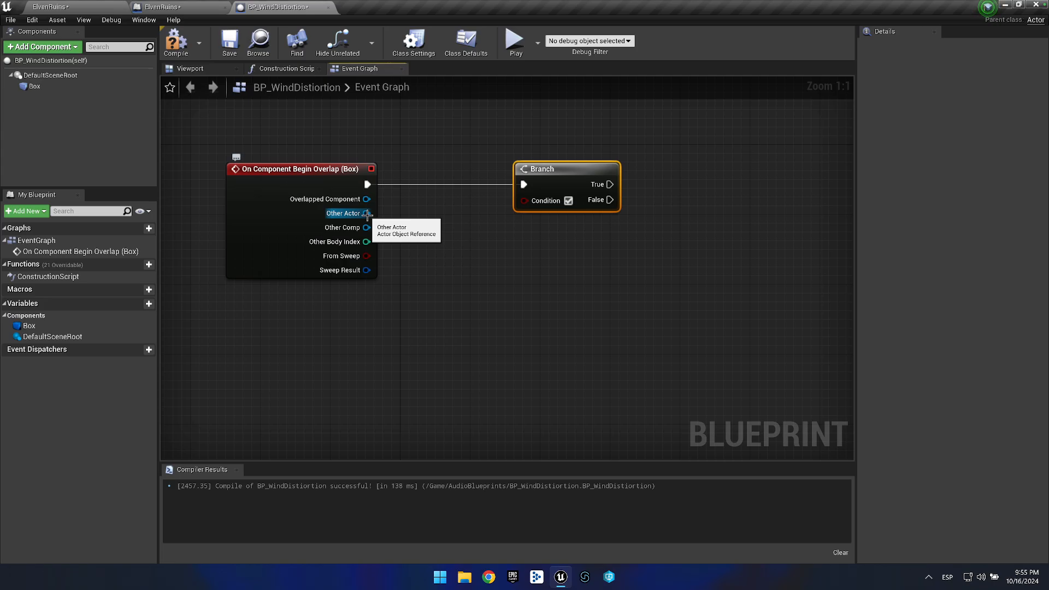
Create an == comparison node from the overlap event's Other Actor output and place it below the Branch node.
{"action": "left_click_drag", "start_coordinate": [367, 214], "coordinate": [435, 313]}
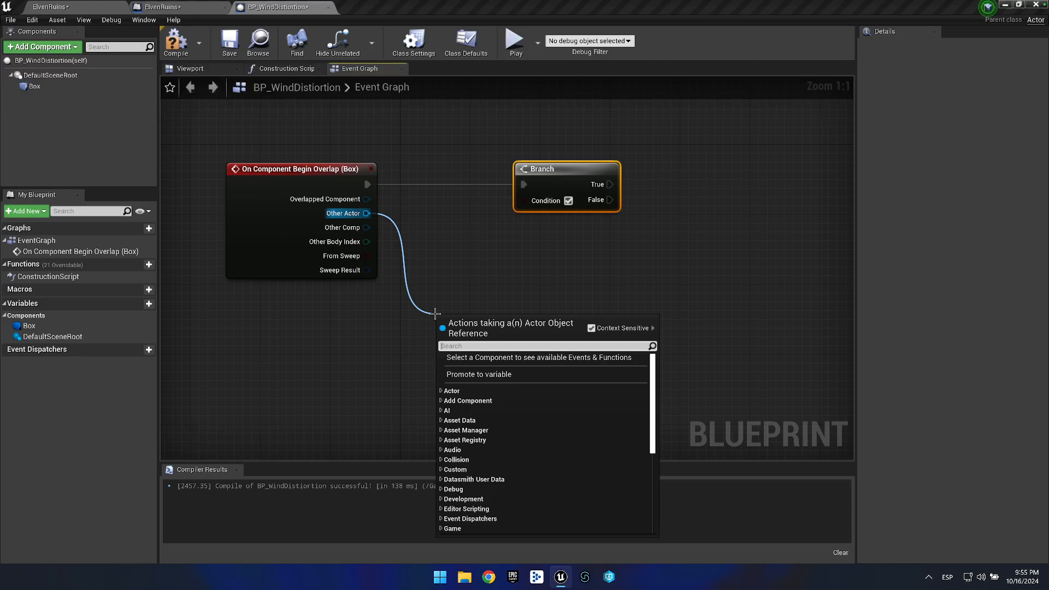
{"action": "type", "text": "=="}
{"action": "key", "text": "Return"}
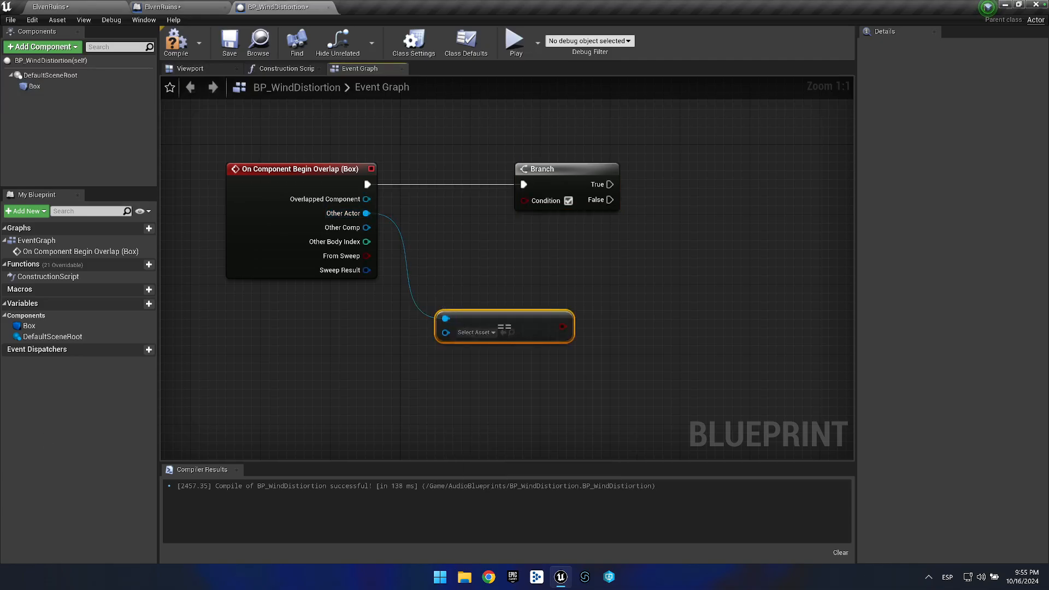
{"action": "left_click", "coordinate": [502, 310]}
{"action": "left_click_drag", "start_coordinate": [468, 318], "coordinate": [462, 300]}
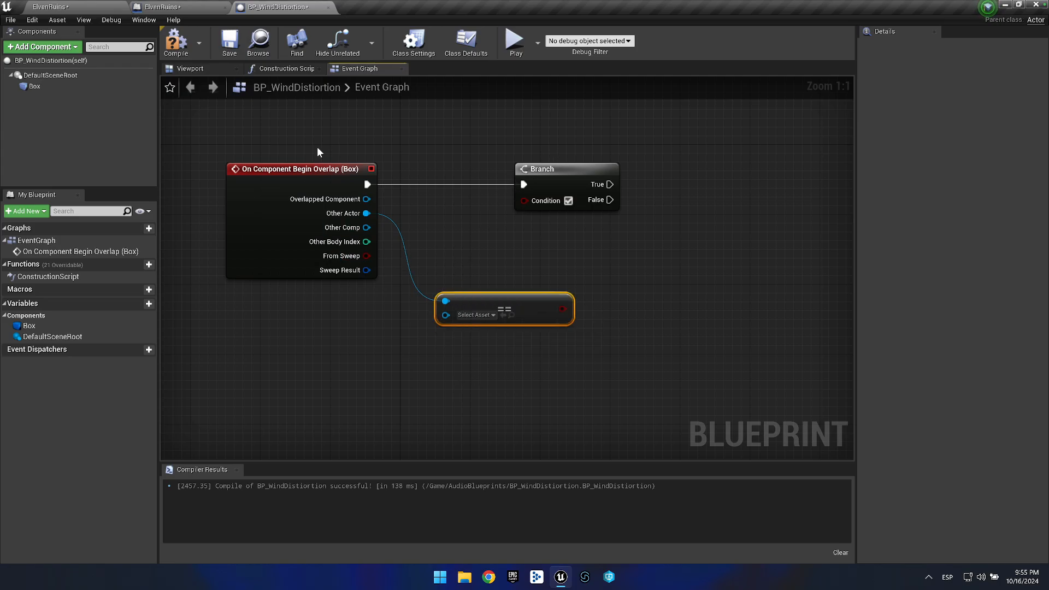
{"action": "left_click", "coordinate": [330, 181]}
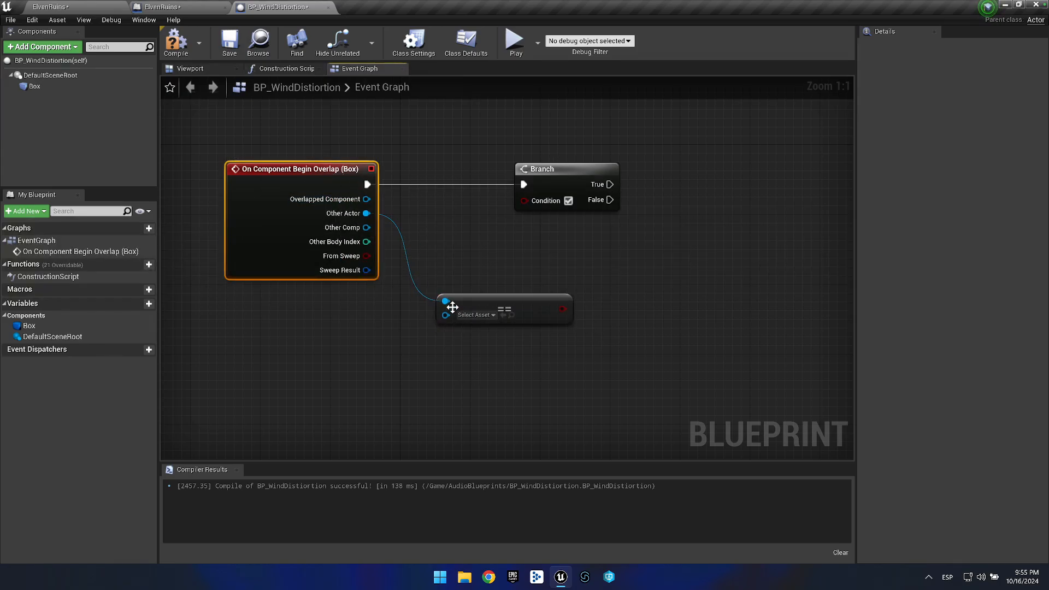
Feed a Get Player Character node into the second == input and connect the comparison result to the Branch condition.
{"action": "left_click_drag", "start_coordinate": [446, 315], "coordinate": [340, 327]}
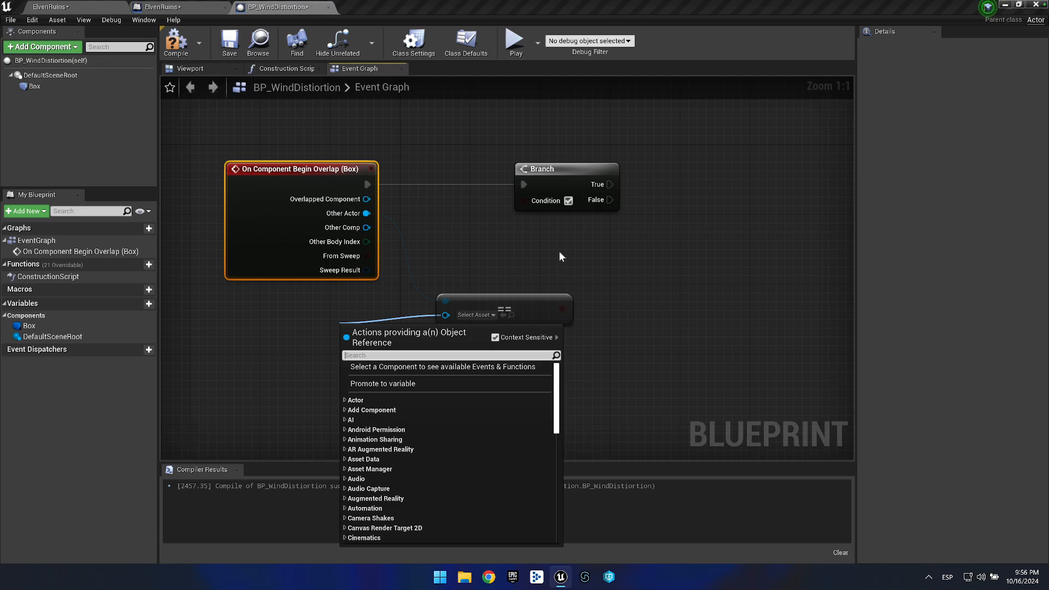
{"action": "type", "text": "get"}
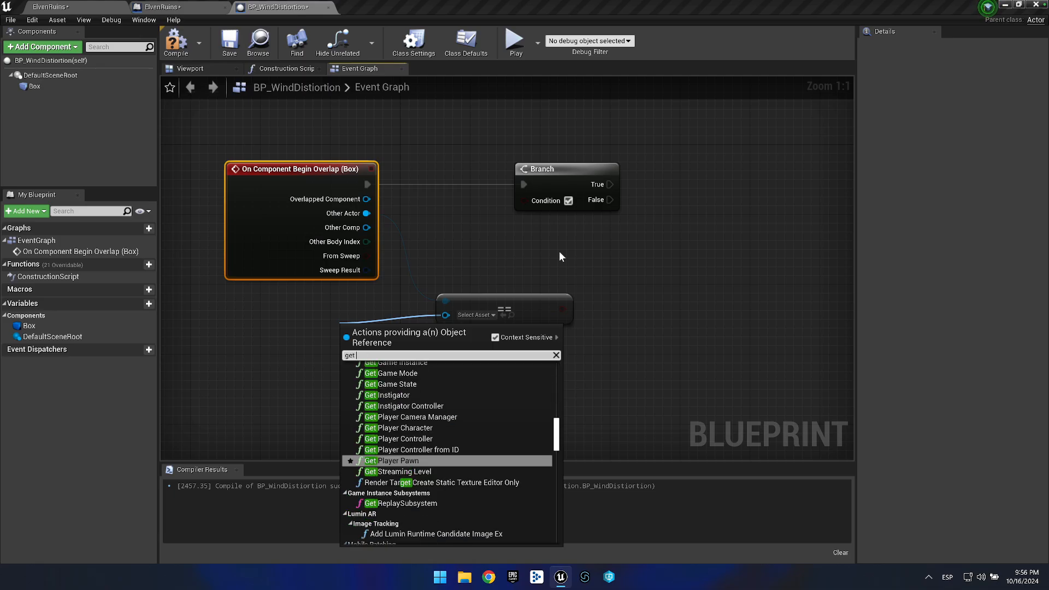
{"action": "type", "text": " player chara"}
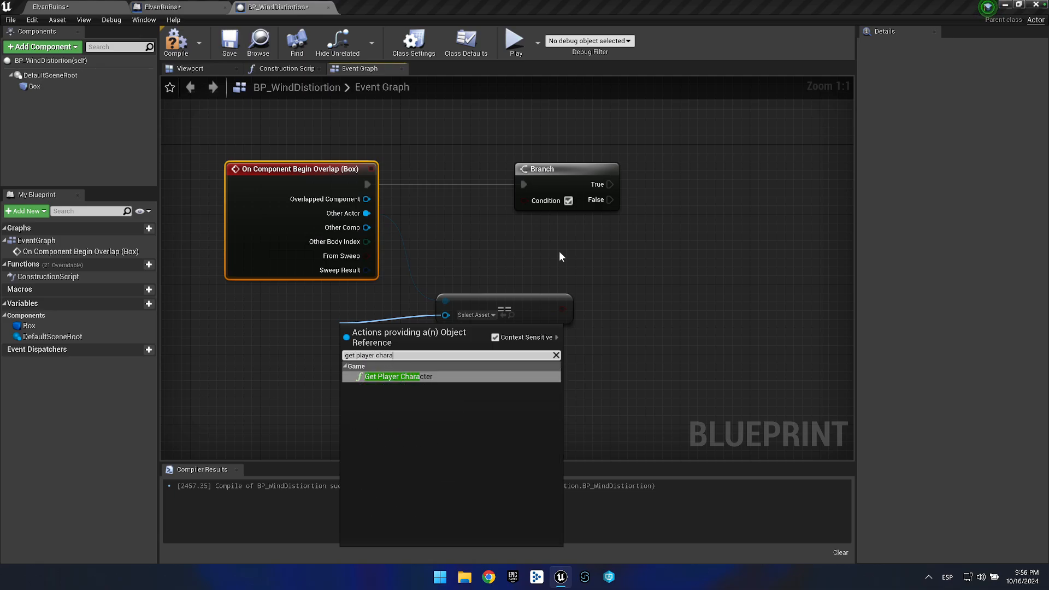
{"action": "key", "text": "Return"}
{"action": "left_click_drag", "start_coordinate": [395, 326], "coordinate": [281, 326]}
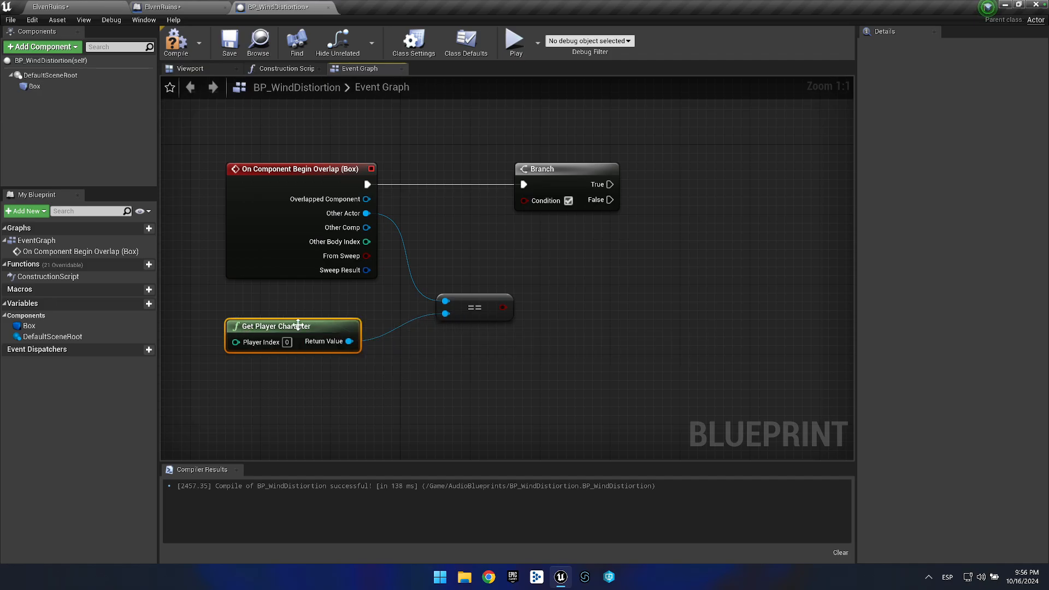
{"action": "left_click_drag", "start_coordinate": [500, 307], "coordinate": [530, 198]}
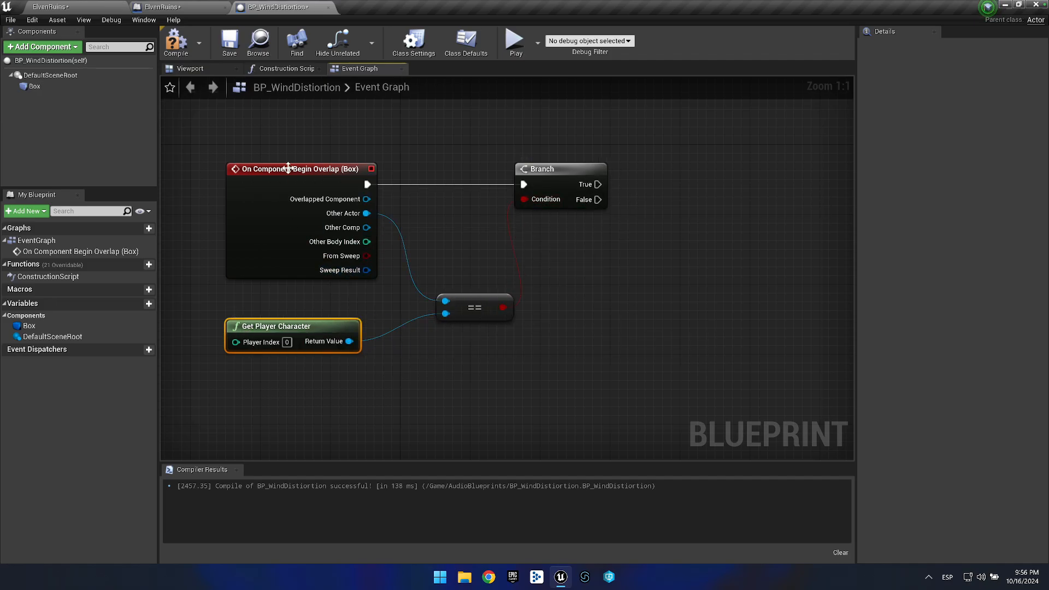
{"action": "left_click", "coordinate": [311, 168]}
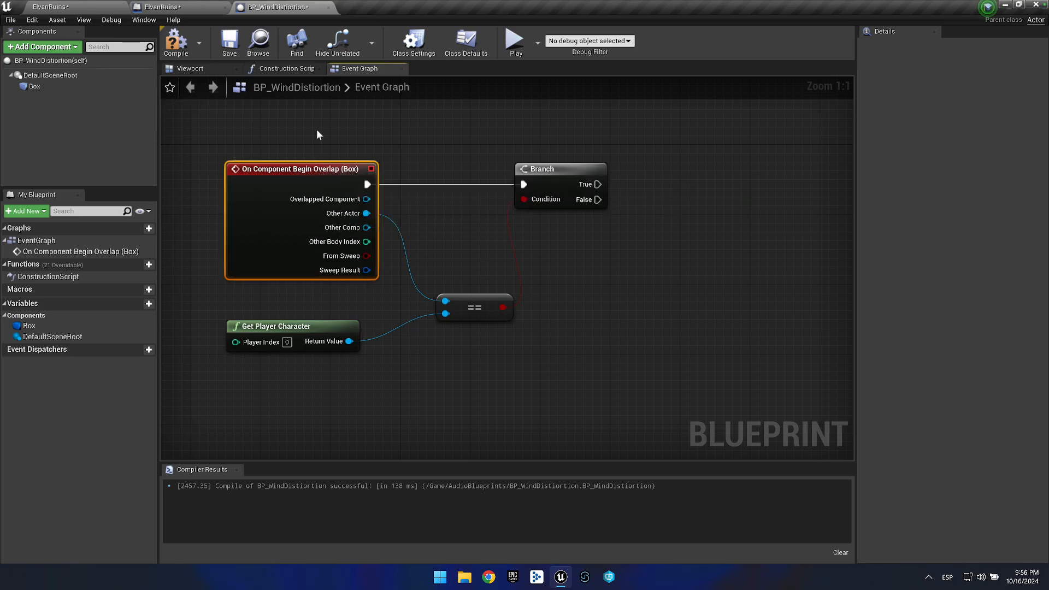
{"action": "left_click", "coordinate": [553, 178]}
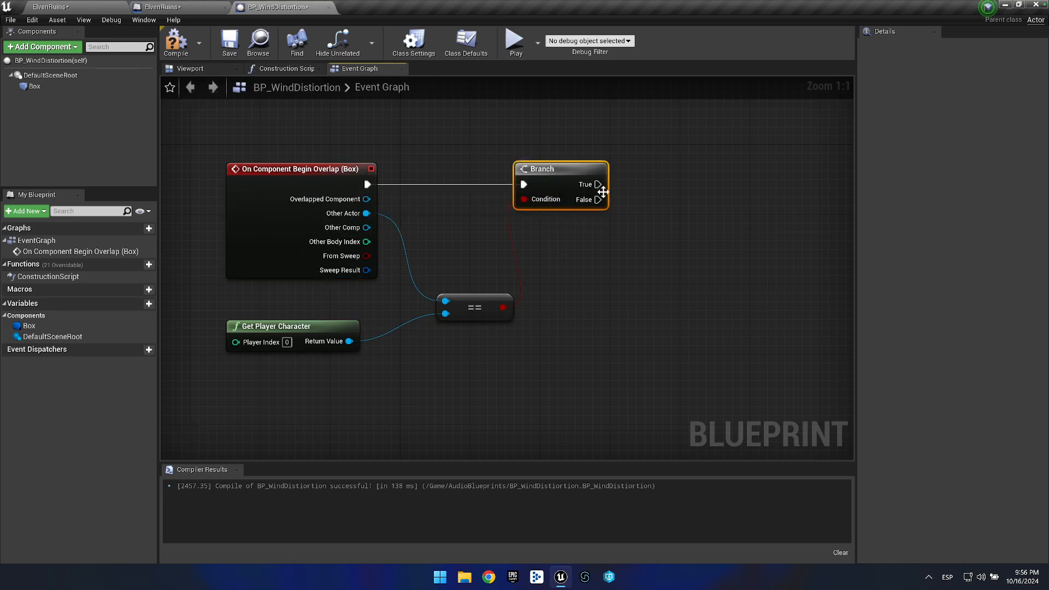
{"action": "left_click_drag", "start_coordinate": [597, 184], "coordinate": [680, 187]}
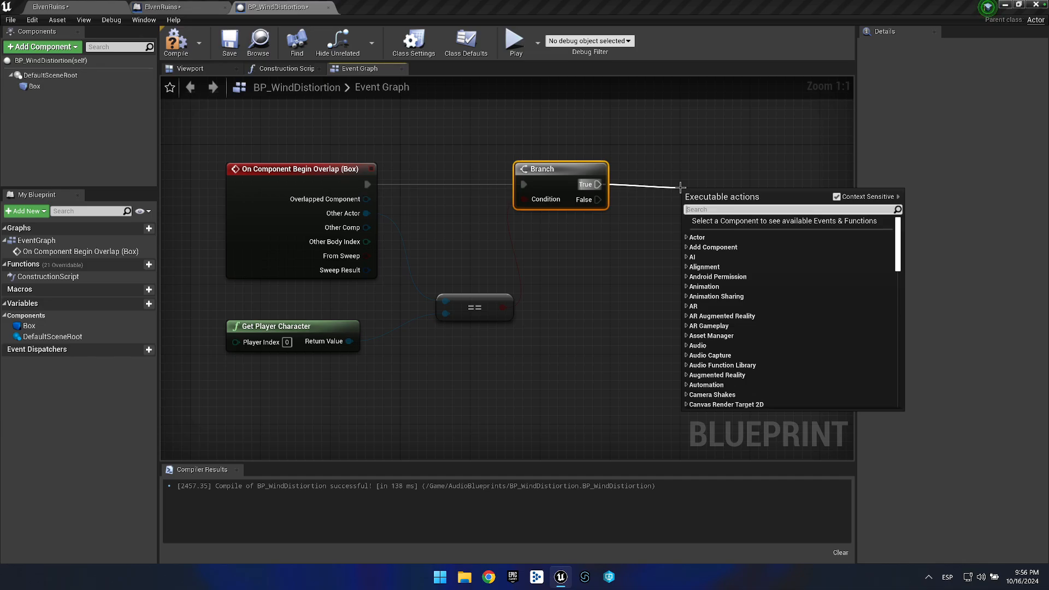
{"action": "type", "text": "play sound"}
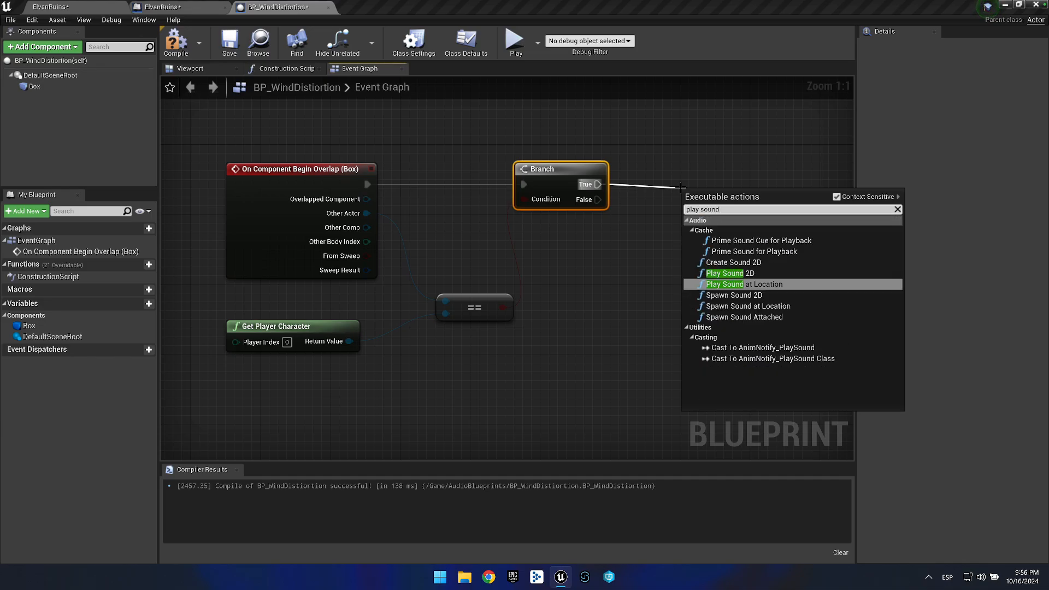
{"action": "key", "text": "Return"}
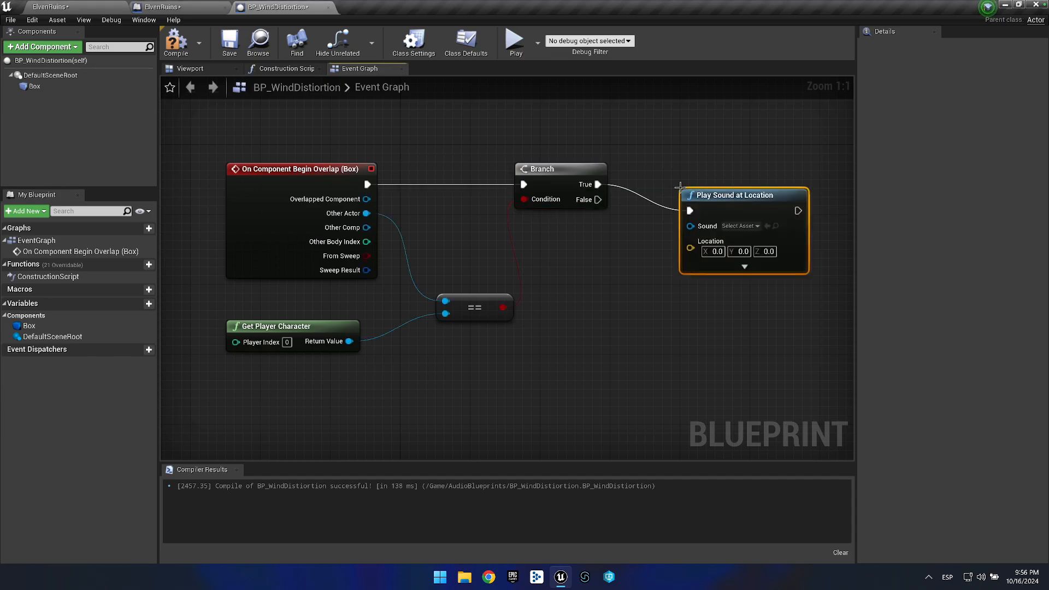
{"action": "left_click_drag", "start_coordinate": [769, 208], "coordinate": [787, 183]}
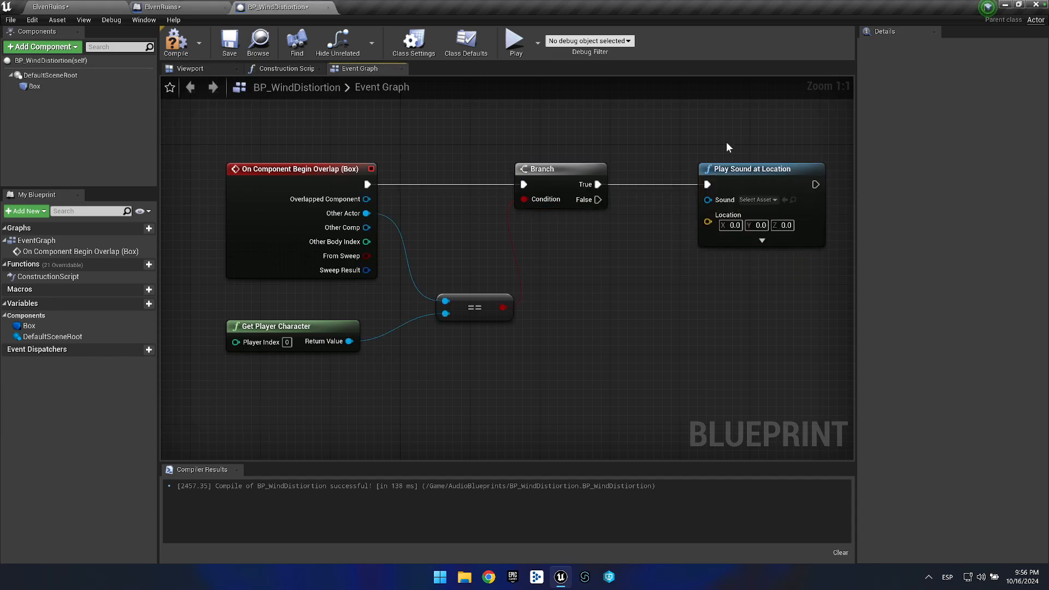
{"action": "key", "text": "Delete"}
Add an FMOD Play Event at Location node to the Branch's True output and align it with the Branch.
{"action": "left_click_drag", "start_coordinate": [597, 184], "coordinate": [661, 178]}
{"action": "type", "text": "play event a"}
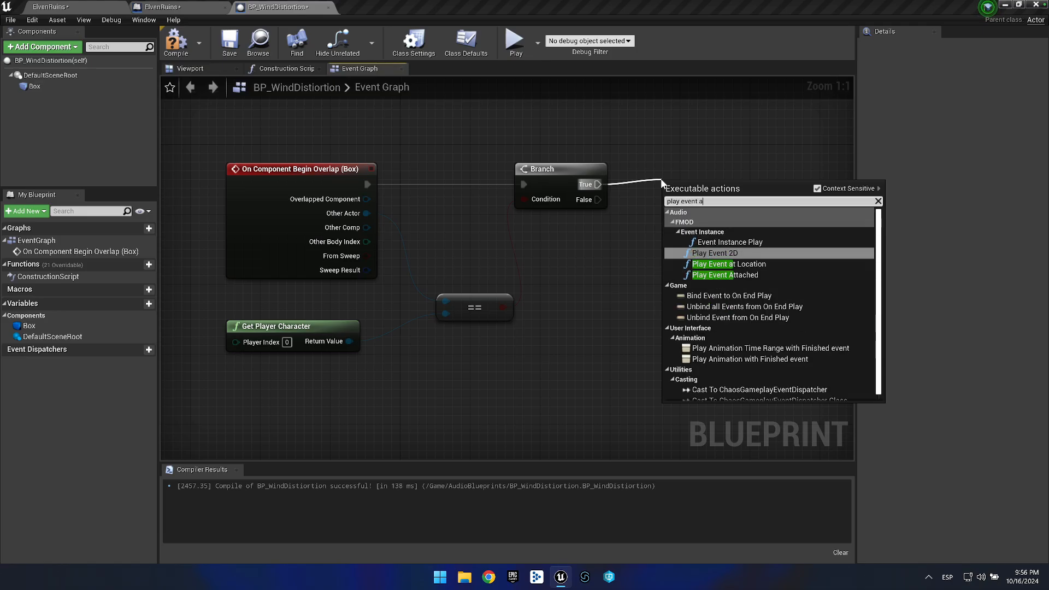
{"action": "type", "text": "t"}
{"action": "key", "text": "Return"}
{"action": "mouse_move", "coordinate": [727, 200]}
{"action": "left_mouse_down"}
{"action": "mouse_move", "coordinate": [737, 176]}
{"action": "mouse_move", "coordinate": [632, 234]}
{"action": "mouse_move", "coordinate": [675, 211]}
{"action": "mouse_move", "coordinate": [733, 207]}
{"action": "left_mouse_up"}
{"action": "left_click", "coordinate": [717, 176]}
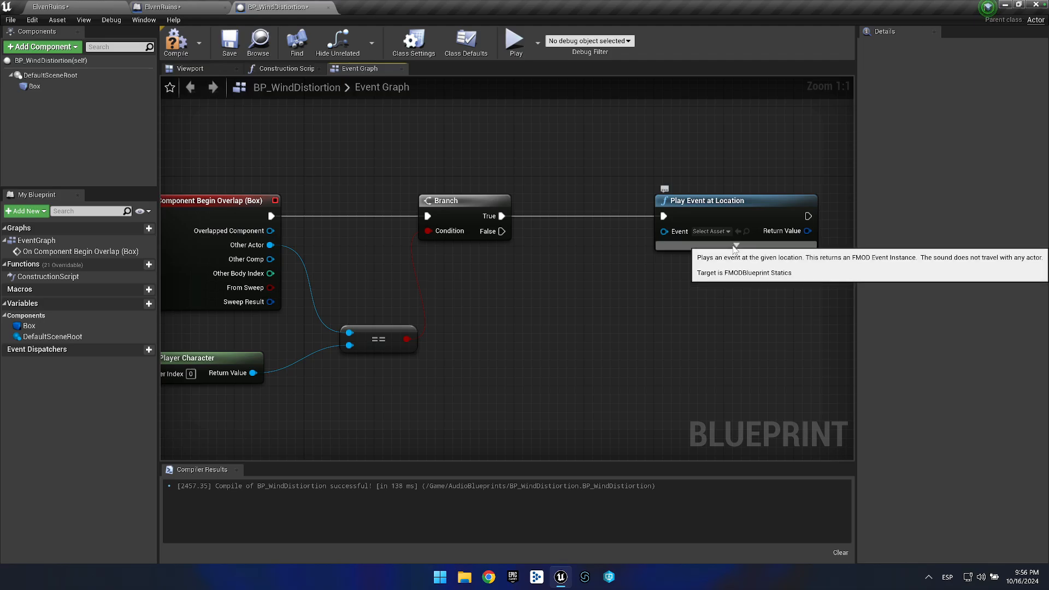
Add an unconnected Play Sound at Location node below Play Event at Location, and expand the Play Event node's hidden pins.
{"action": "right_click", "coordinate": [658, 120]}
{"action": "type", "text": "pla"}
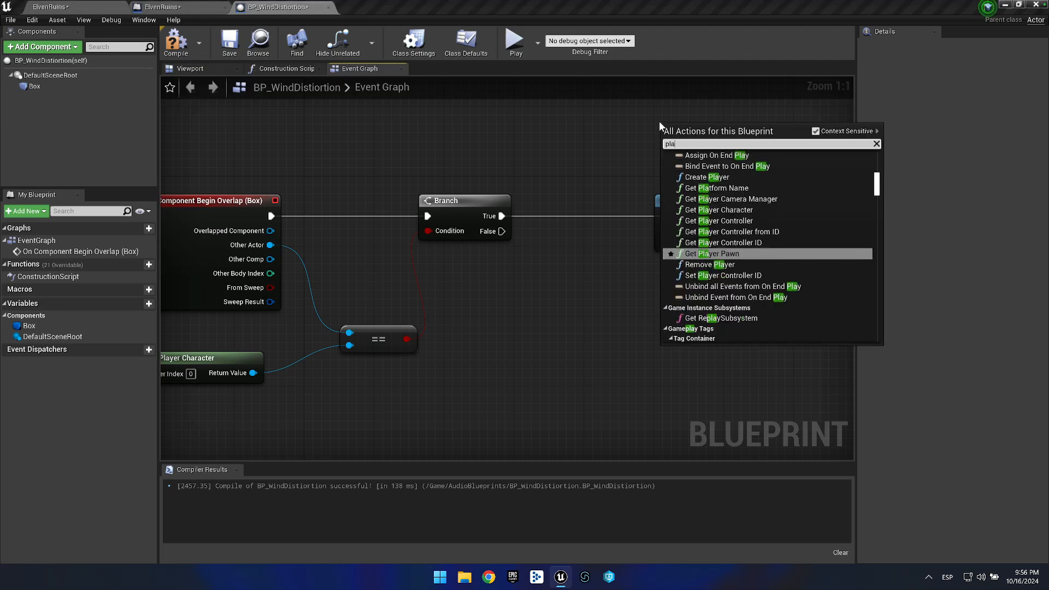
{"action": "type", "text": "y sound"}
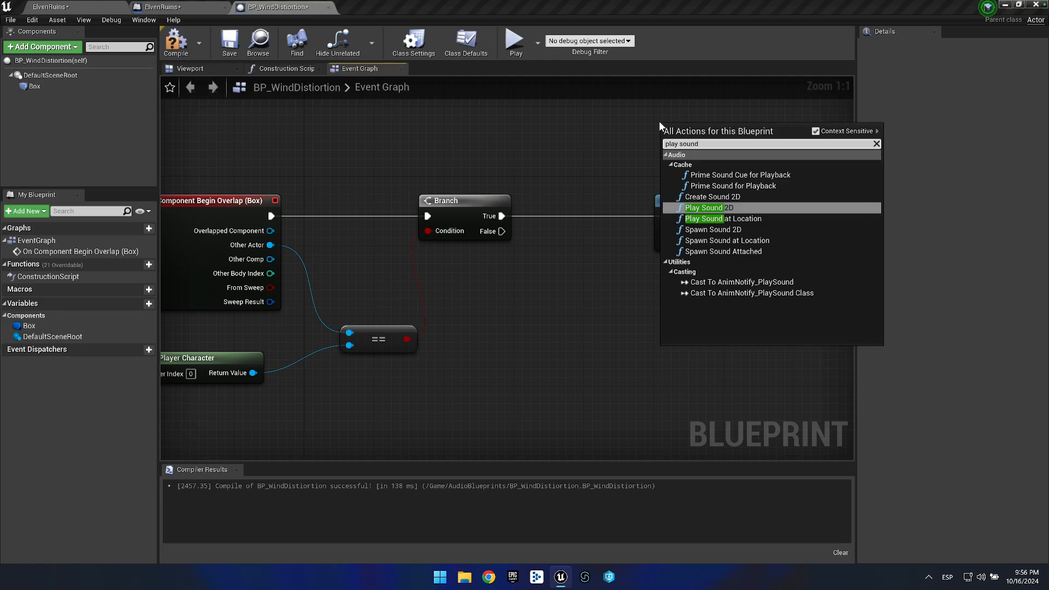
{"action": "key", "text": "Down"}
{"action": "key", "text": "Return"}
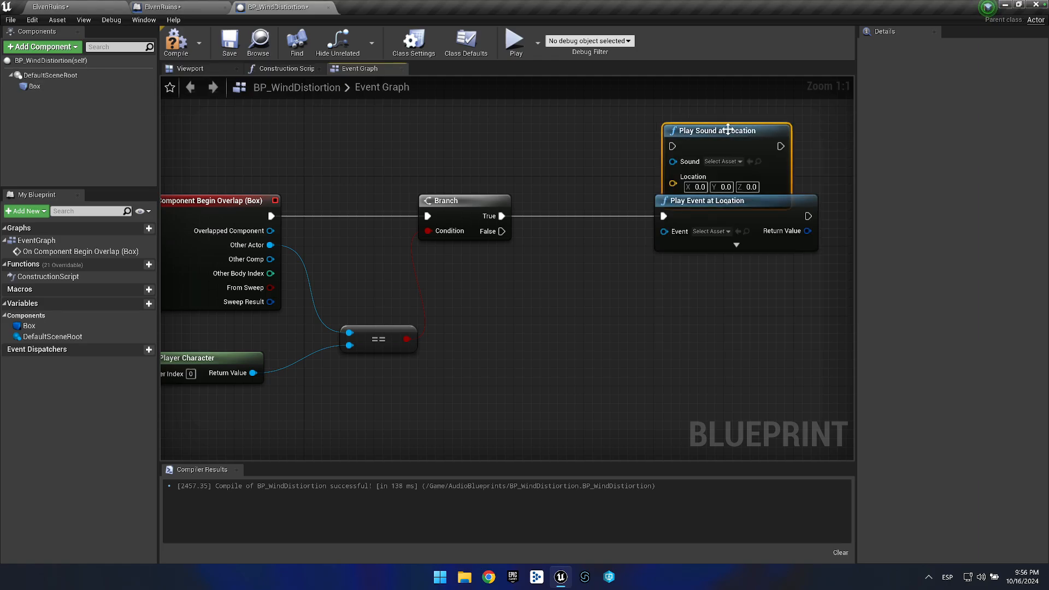
{"action": "left_click_drag", "start_coordinate": [728, 129], "coordinate": [734, 318]}
{"action": "left_click", "coordinate": [736, 245]}
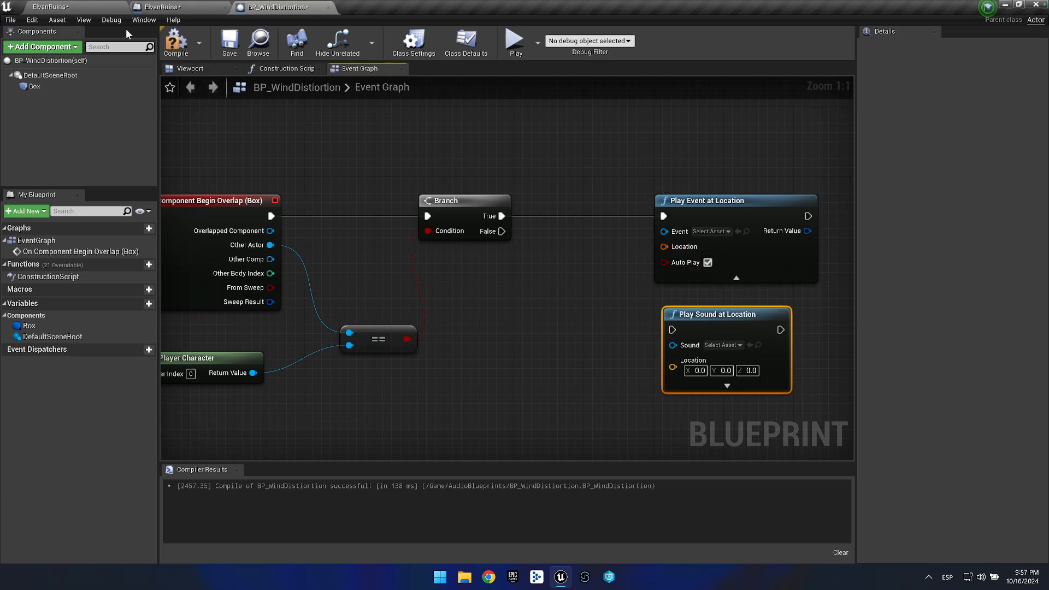
Examine the Transform properties of the castle tower selected in the level and compare the Location inputs of the two play nodes.
{"action": "left_click", "coordinate": [49, 7]}
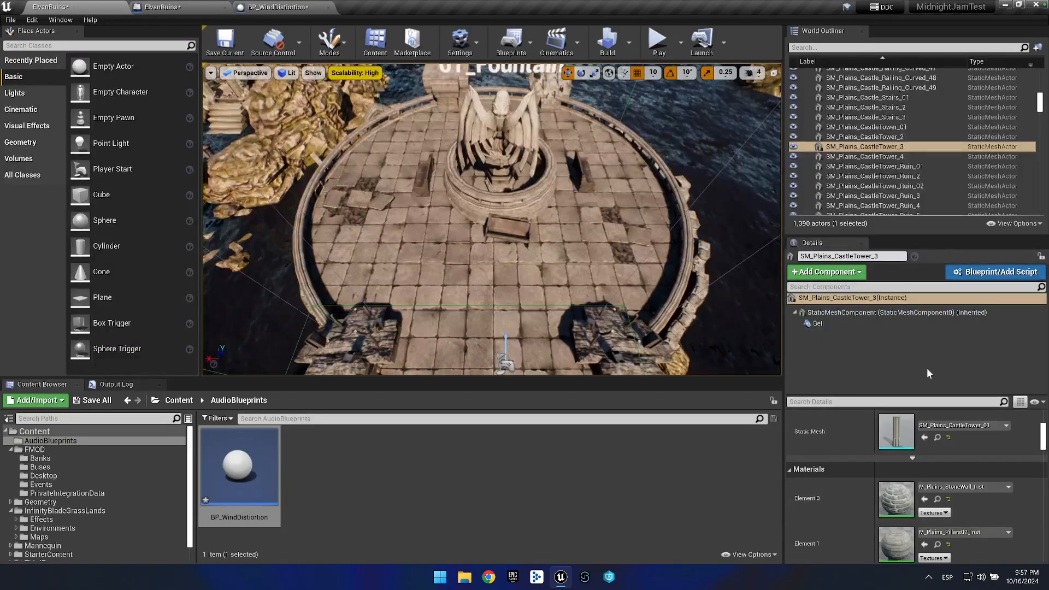
{"action": "scroll", "coordinate": [898, 449], "scroll_direction": "up", "scroll_amount": 2}
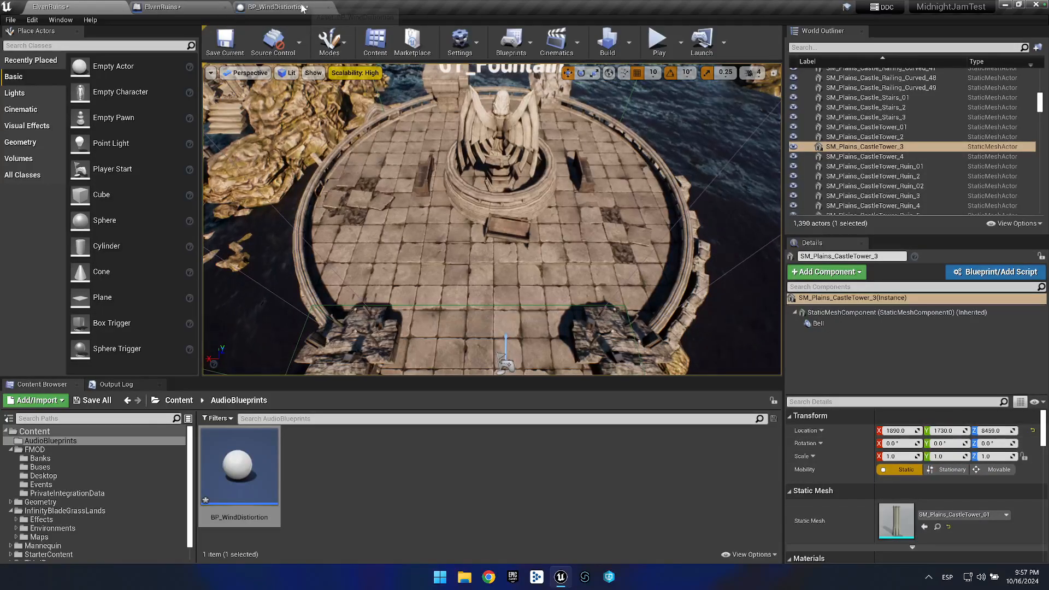
{"action": "left_click", "coordinate": [266, 7]}
{"action": "mouse_move", "coordinate": [575, 270]}
{"action": "left_mouse_down"}
{"action": "mouse_move", "coordinate": [462, 251]}
{"action": "mouse_move", "coordinate": [630, 268]}
{"action": "mouse_move", "coordinate": [565, 264]}
{"action": "left_mouse_up"}
{"action": "left_click", "coordinate": [653, 207]}
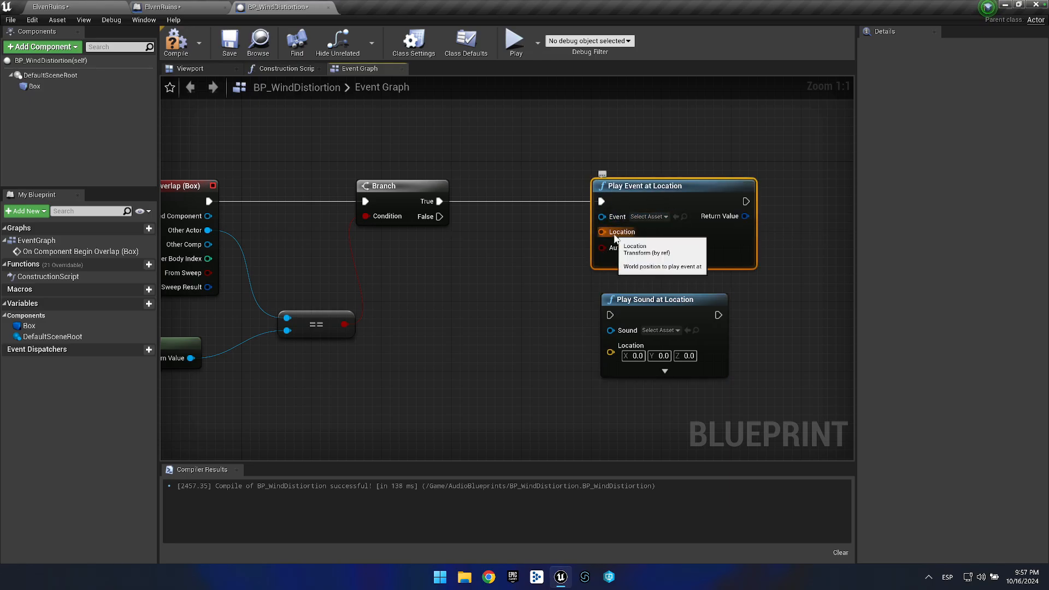
{"action": "left_click", "coordinate": [604, 339]}
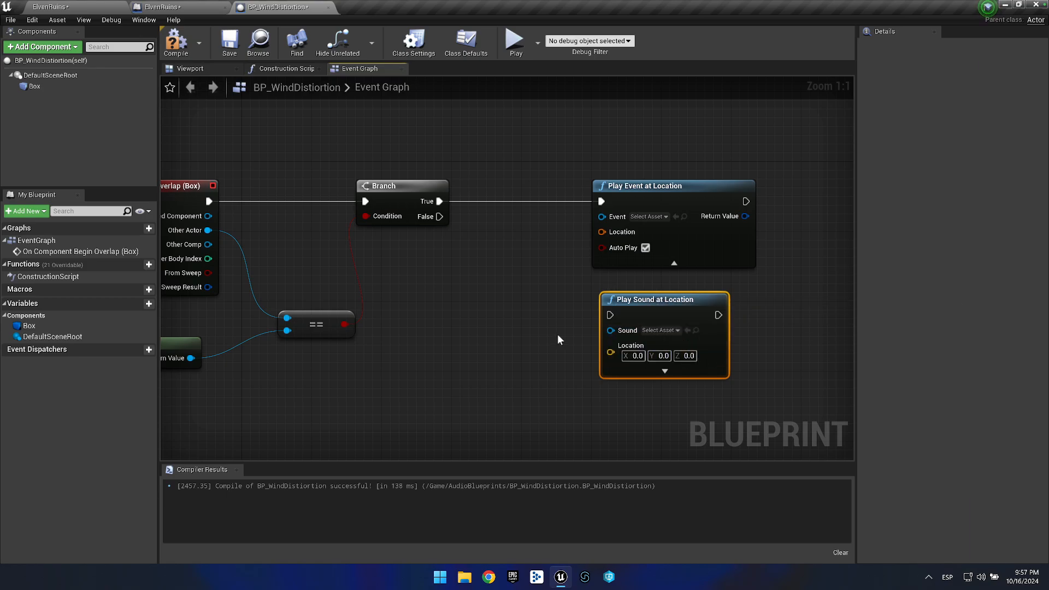
{"action": "left_click_drag", "start_coordinate": [555, 339], "coordinate": [602, 334]}
{"action": "right_click", "coordinate": [317, 258]}
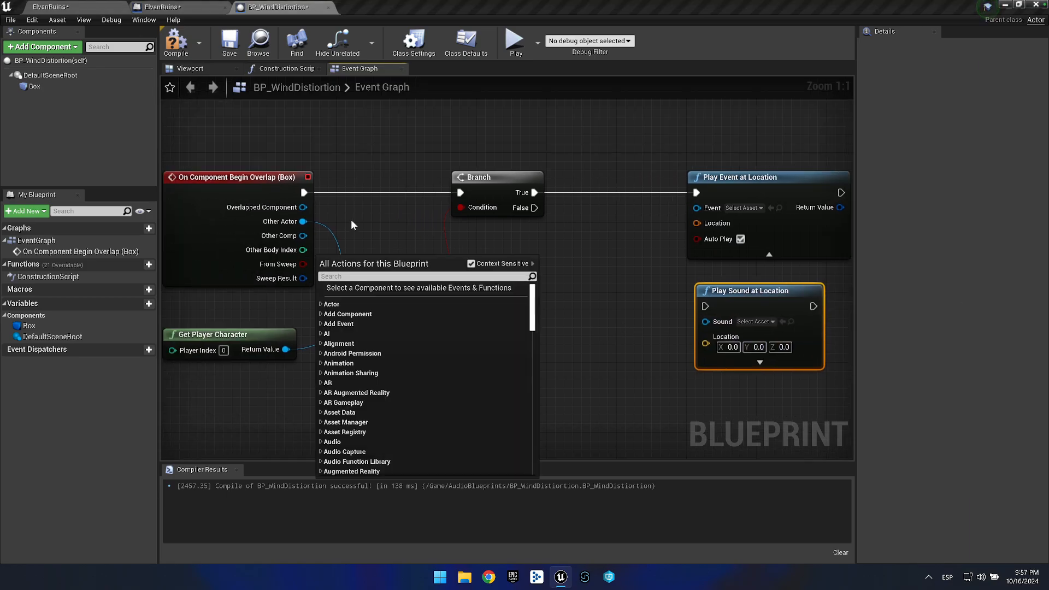
{"action": "left_click", "coordinate": [491, 238]}
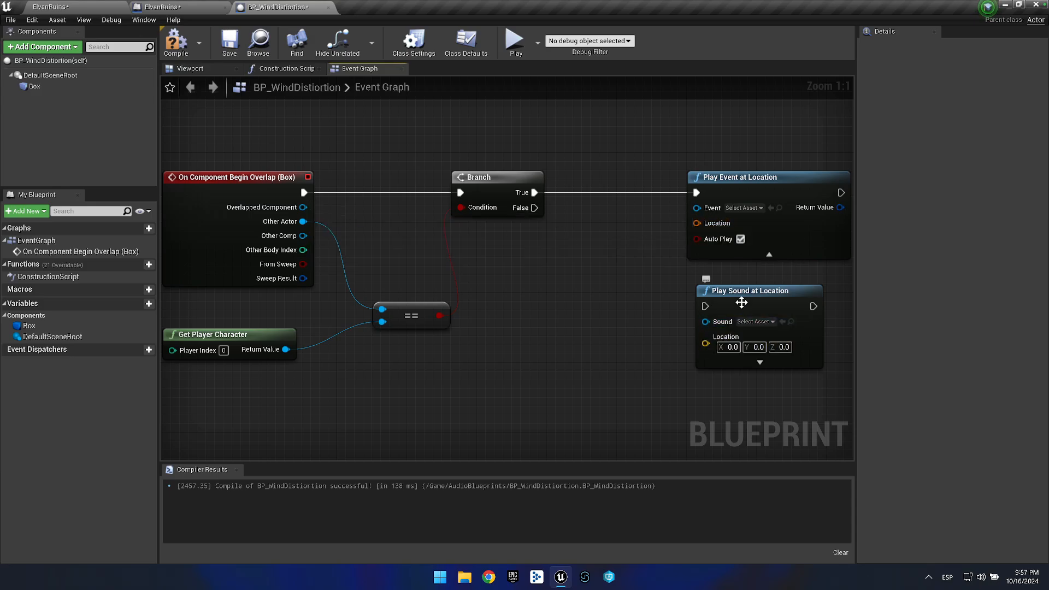
Delete the unconnected Play Sound at Location node from the event graph.
{"action": "mouse_move", "coordinate": [749, 298]}
{"action": "left_mouse_down"}
{"action": "mouse_move", "coordinate": [717, 300]}
{"action": "mouse_move", "coordinate": [741, 298]}
{"action": "left_mouse_up"}
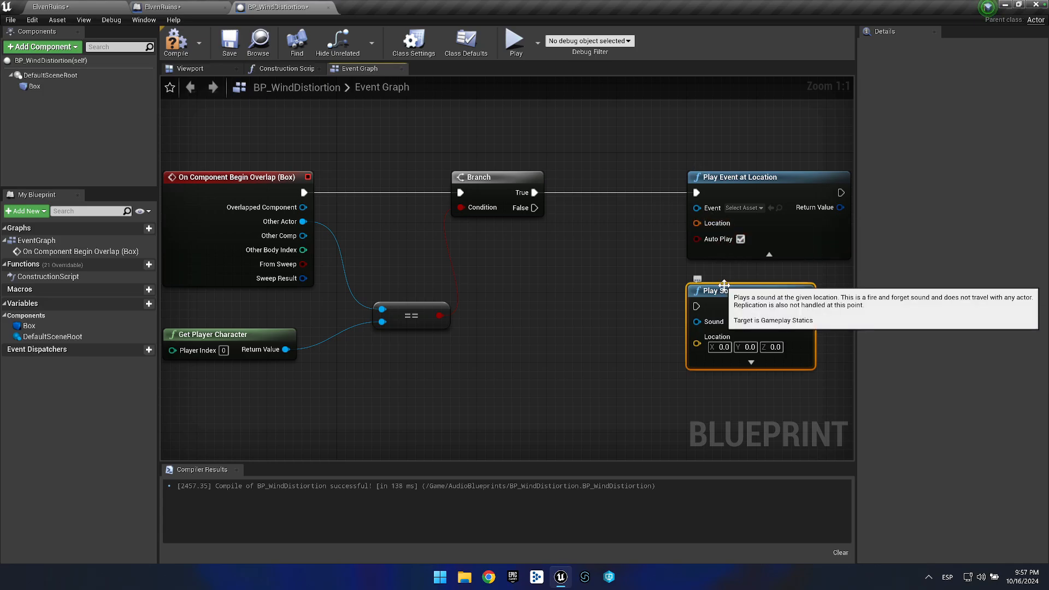
{"action": "key", "text": "Delete"}
{"action": "mouse_move", "coordinate": [646, 310]}
{"action": "left_mouse_down"}
{"action": "mouse_move", "coordinate": [555, 313]}
{"action": "mouse_move", "coordinate": [583, 286]}
{"action": "mouse_move", "coordinate": [640, 302]}
{"action": "left_mouse_up"}
{"action": "right_click", "coordinate": [640, 302]}
{"action": "left_click", "coordinate": [434, 232]}
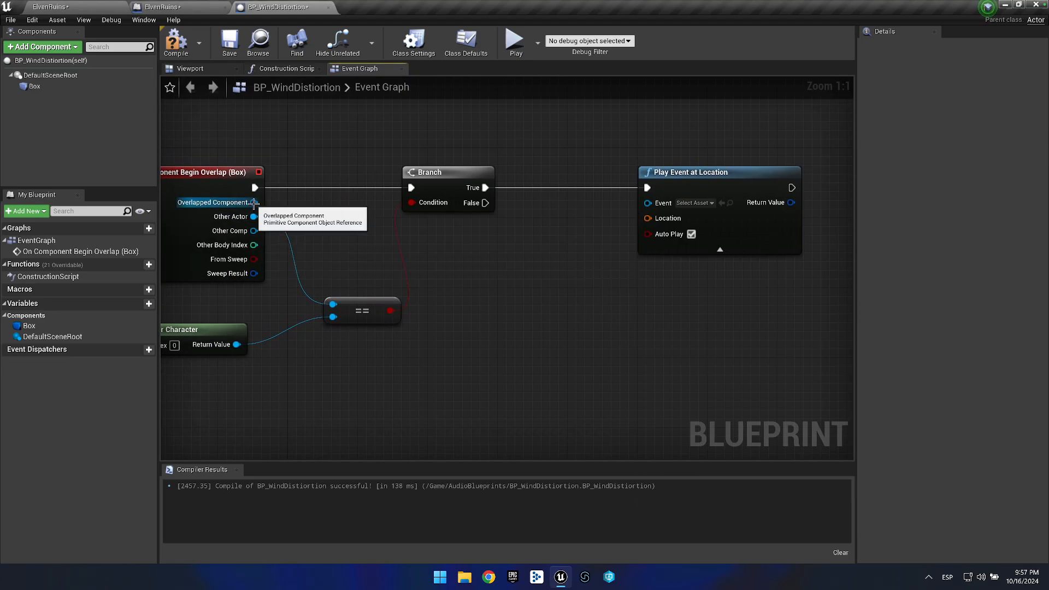
{"action": "left_click", "coordinate": [722, 177]}
{"action": "left_click", "coordinate": [221, 183]}
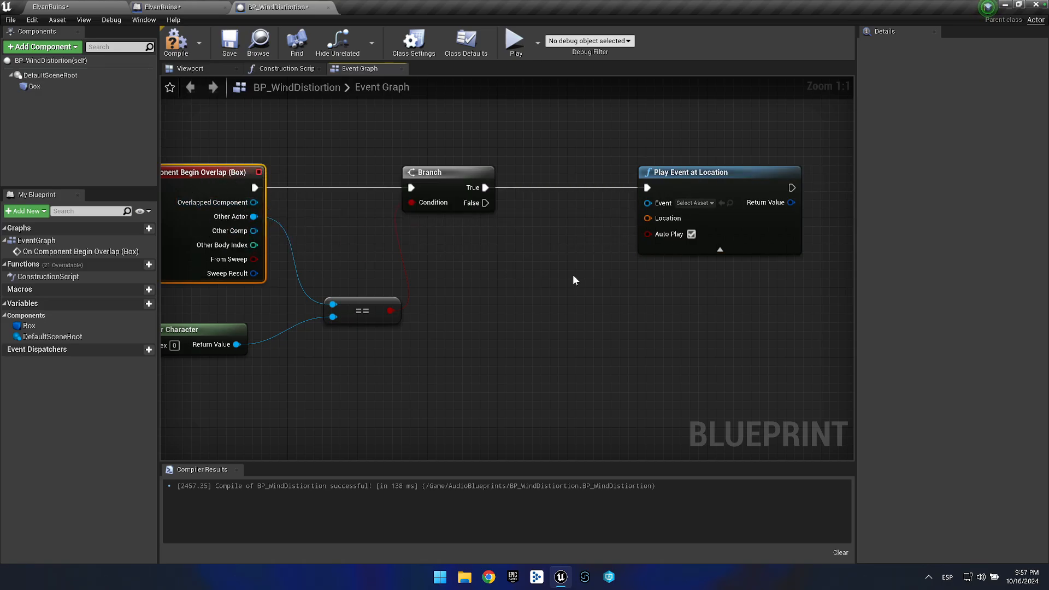
{"action": "right_click", "coordinate": [473, 265]}
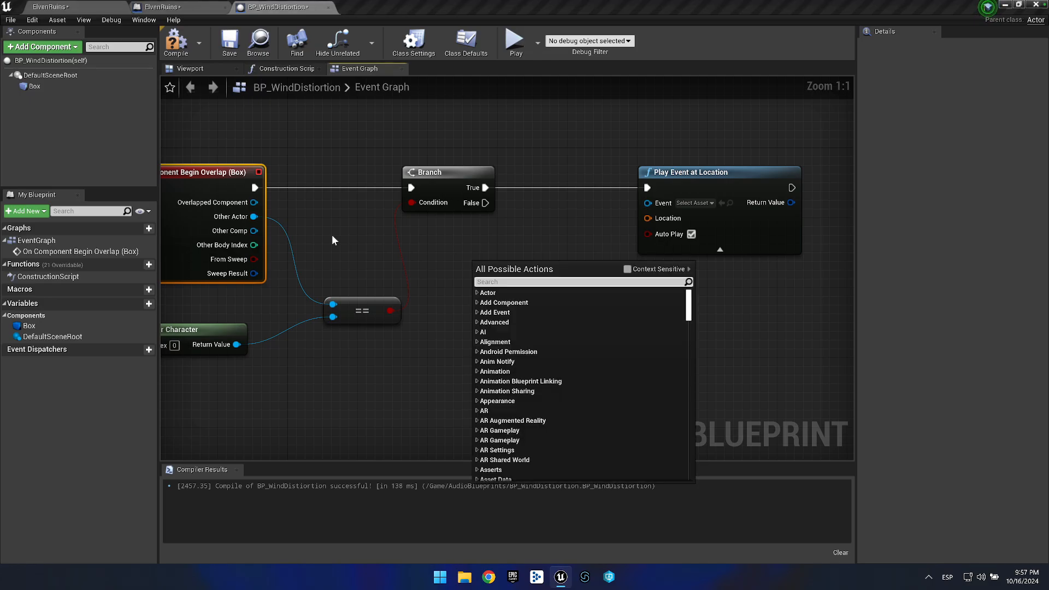
{"action": "left_click", "coordinate": [273, 212]}
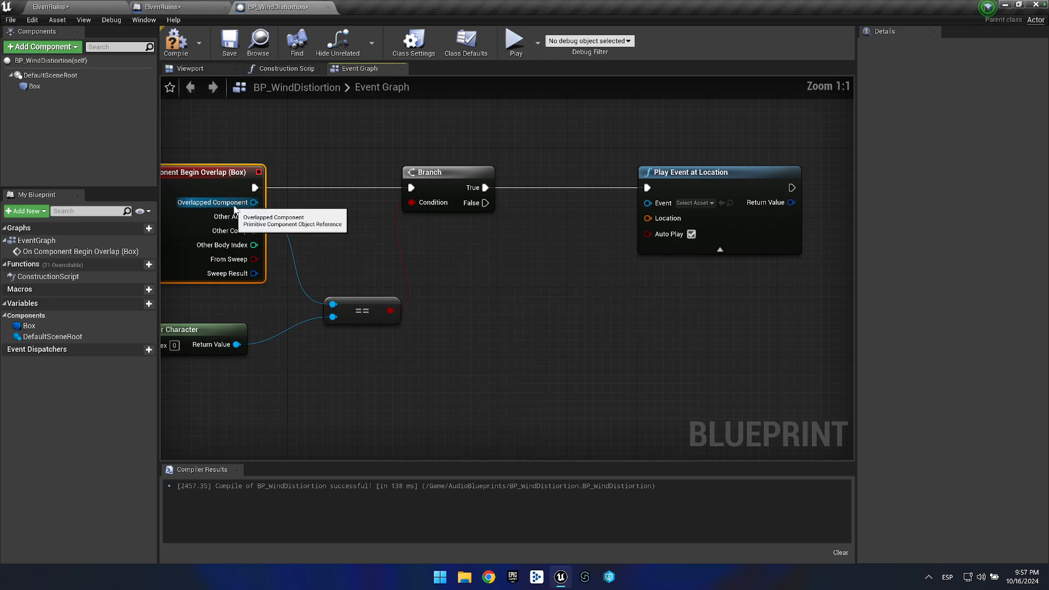
Add a reference-to-self node below the Branch and feed it into the Target of a new GetActorTransform node.
{"action": "scroll", "coordinate": [450, 253], "scroll_direction": "down", "scroll_amount": 1}
{"action": "right_click", "coordinate": [450, 254]}
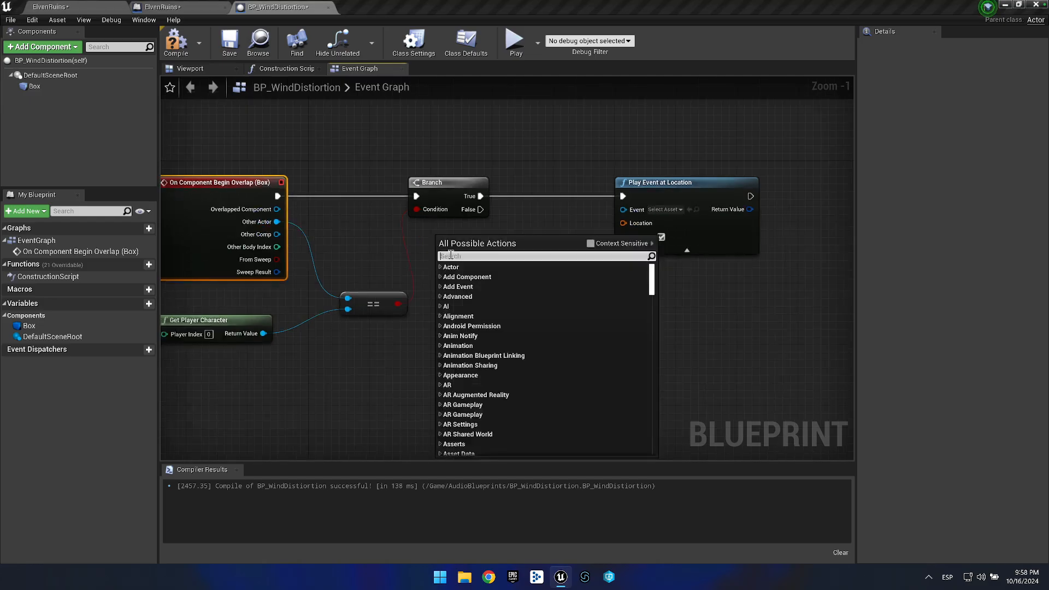
{"action": "type", "text": "get"}
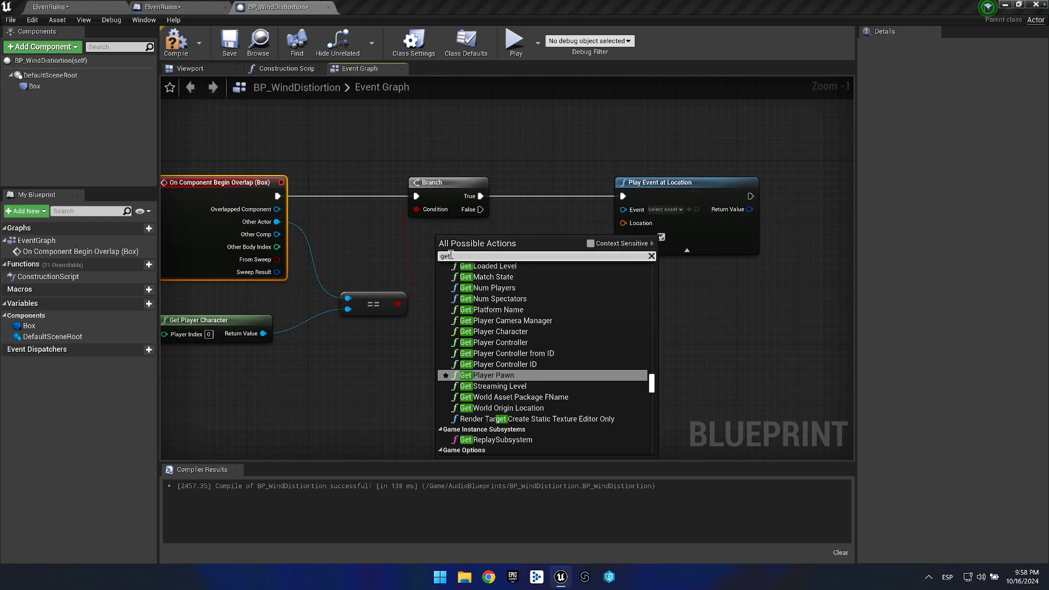
{"action": "type", "text": " reference to s"}
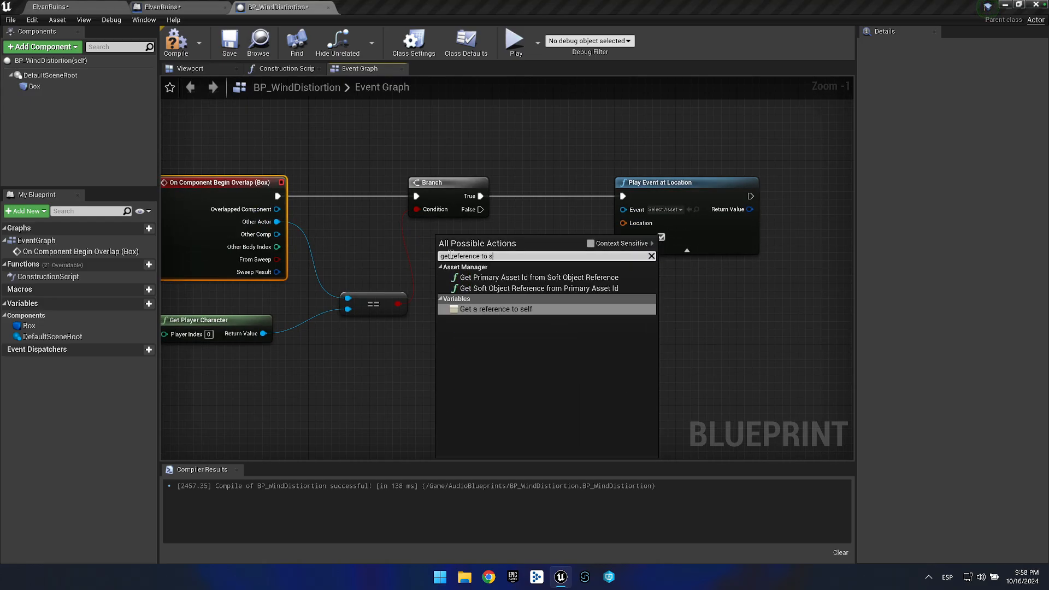
{"action": "key", "text": "Return"}
{"action": "left_click_drag", "start_coordinate": [489, 246], "coordinate": [529, 254]}
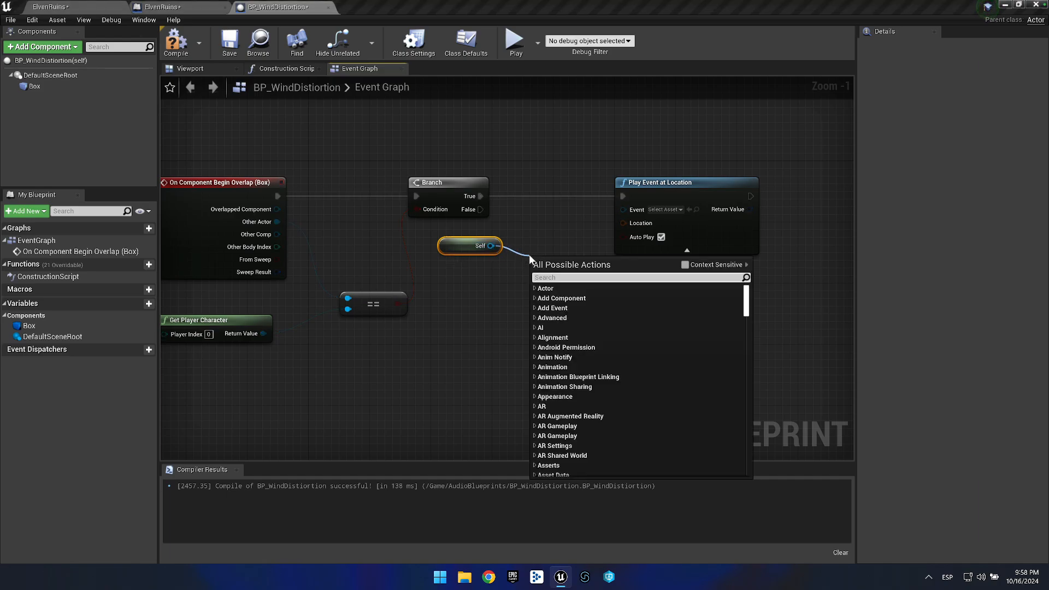
{"action": "type", "text": "trans"}
{"action": "key", "text": "Return"}
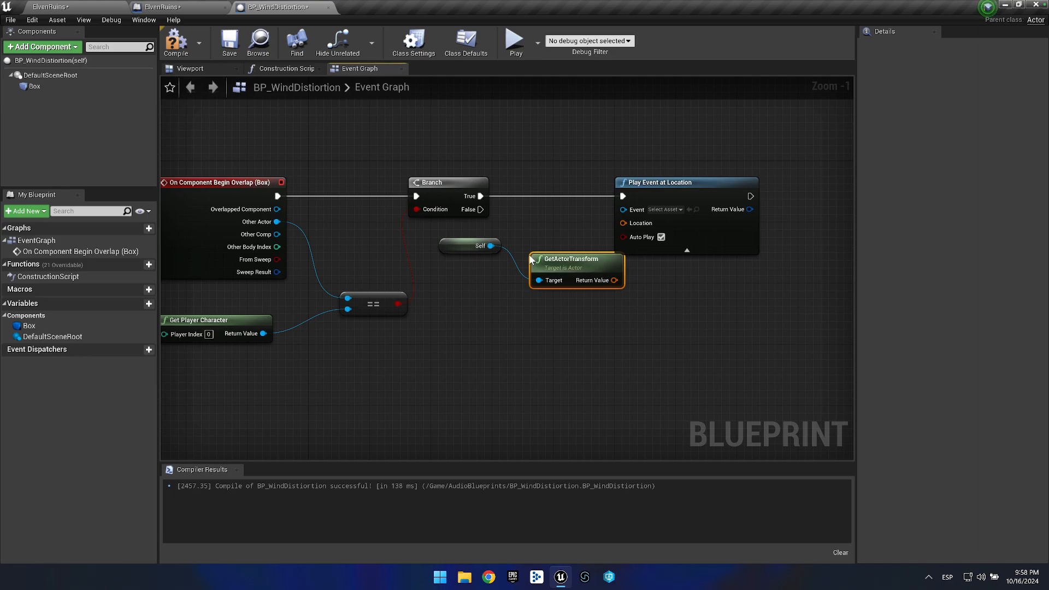
Move Play Event at Location farther from the Branch and connect GetActorTransform's Return Value to its Location input.
{"action": "left_click_drag", "start_coordinate": [678, 183], "coordinate": [730, 190]}
{"action": "left_click_drag", "start_coordinate": [614, 280], "coordinate": [680, 232]}
{"action": "left_click_drag", "start_coordinate": [726, 193], "coordinate": [725, 185]}
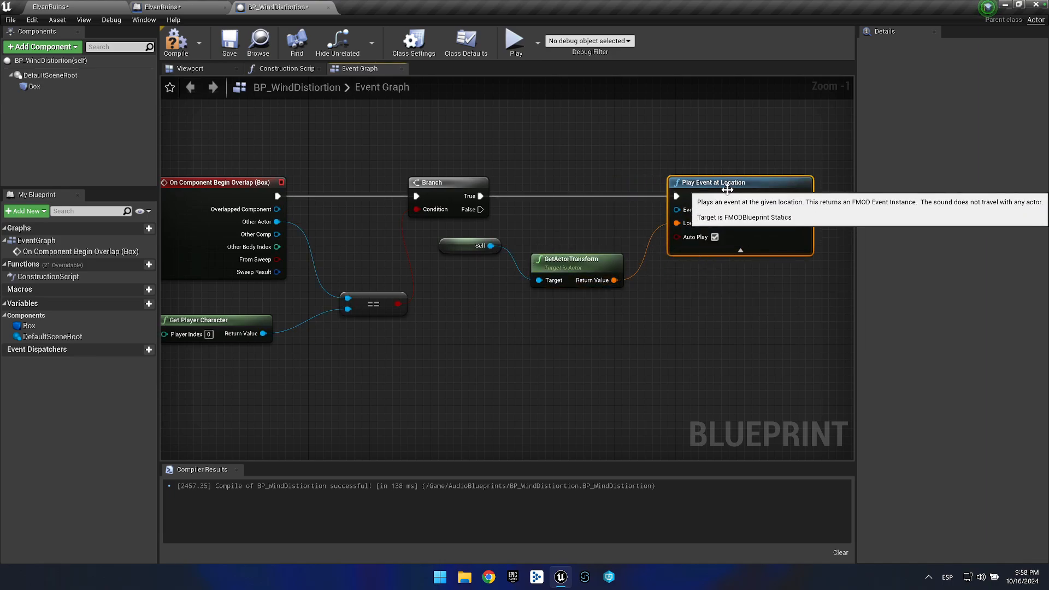
{"action": "left_click", "coordinate": [573, 229]}
{"action": "left_click_drag", "start_coordinate": [450, 366], "coordinate": [424, 370]}
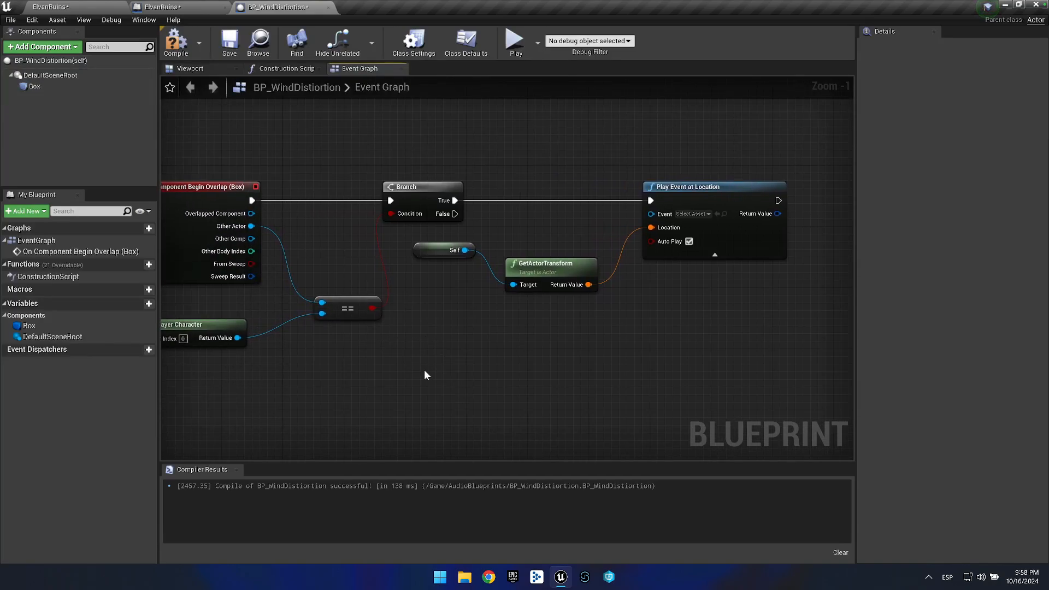
{"action": "left_click", "coordinate": [701, 214]}
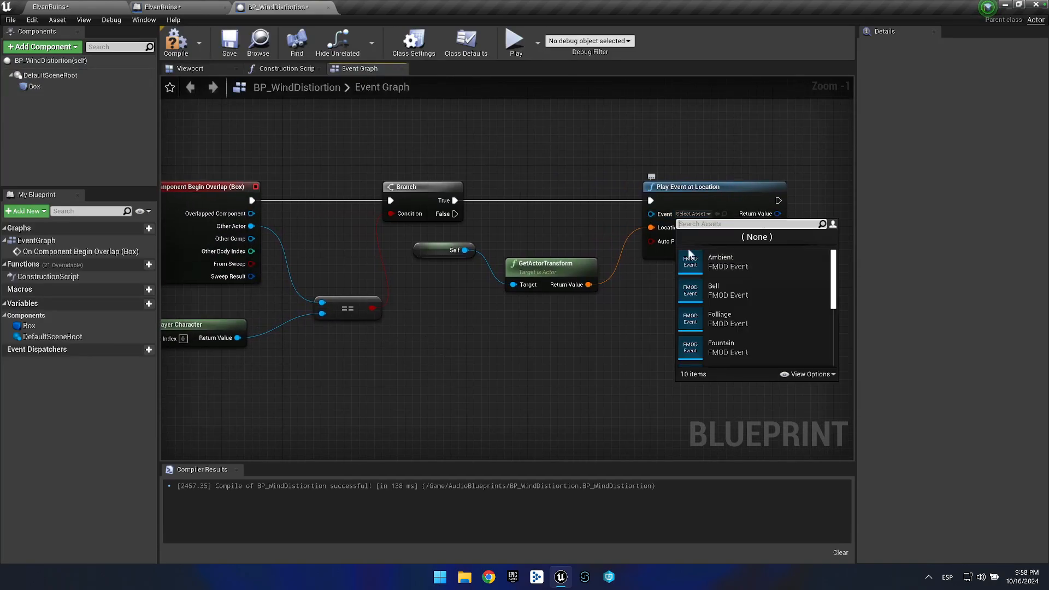
{"action": "left_click", "coordinate": [704, 197]}
{"action": "left_click_drag", "start_coordinate": [652, 214], "coordinate": [586, 217]}
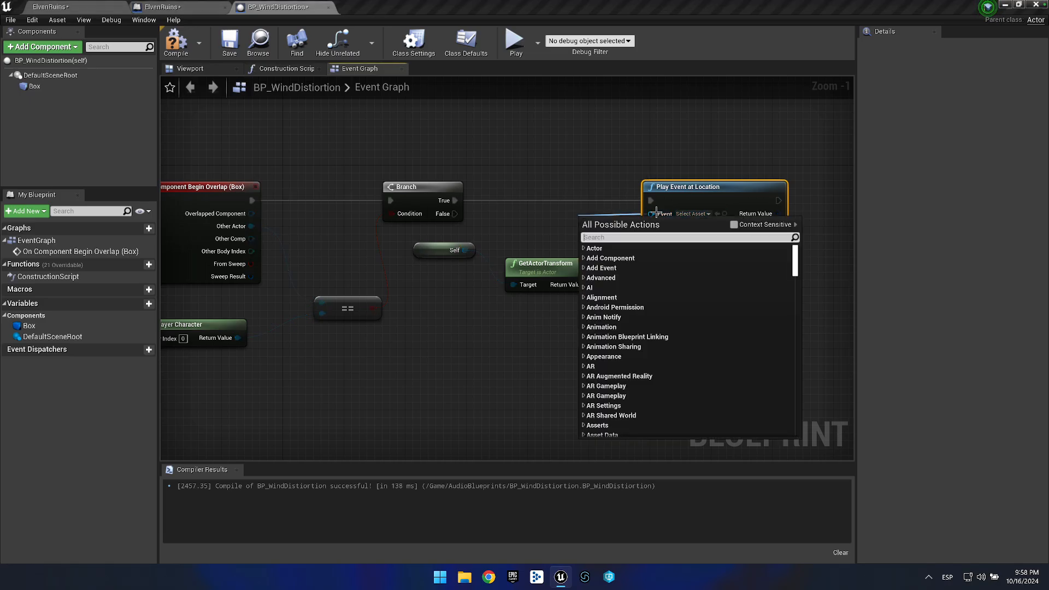
{"action": "left_click", "coordinate": [647, 213]}
{"action": "left_click_drag", "start_coordinate": [651, 213], "coordinate": [588, 225]}
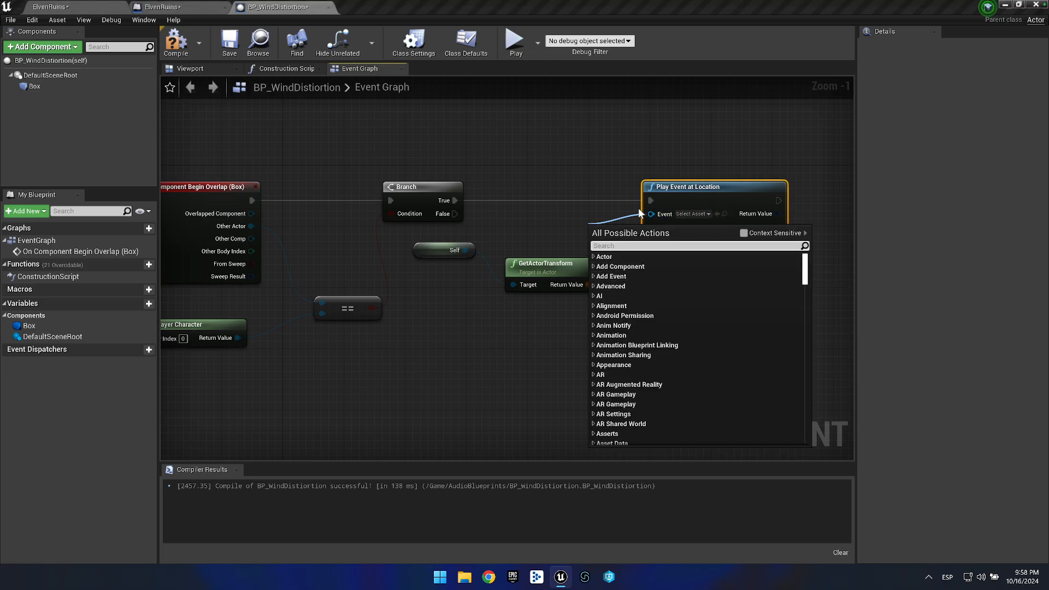
{"action": "left_click", "coordinate": [567, 209]}
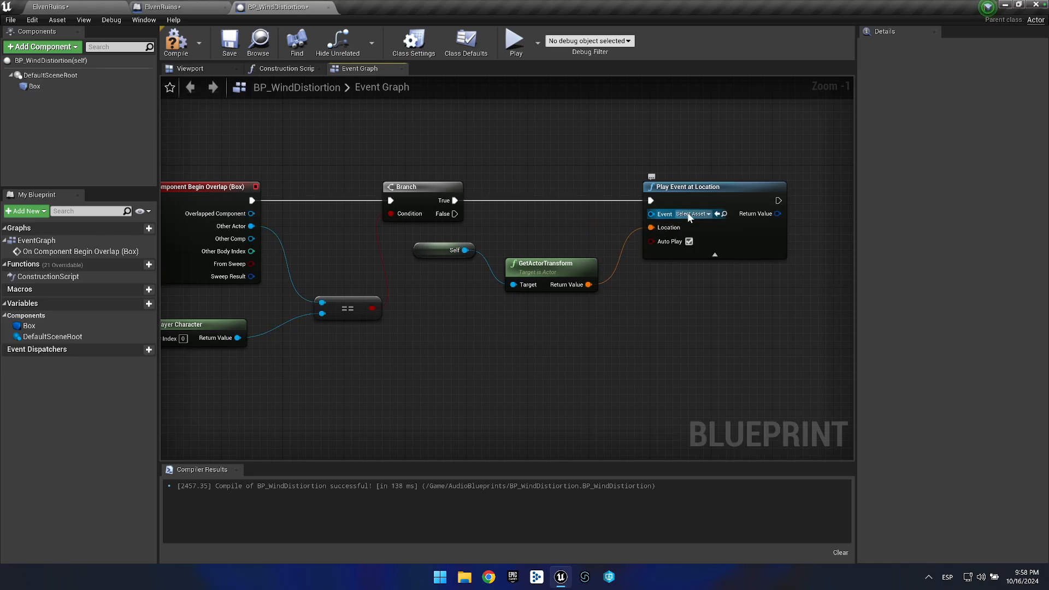
Assign the WindDistortion FMOD event to the Play Event at Location node.
{"action": "left_click", "coordinate": [689, 216]}
{"action": "scroll", "coordinate": [760, 339], "scroll_direction": "down", "scroll_amount": 4}
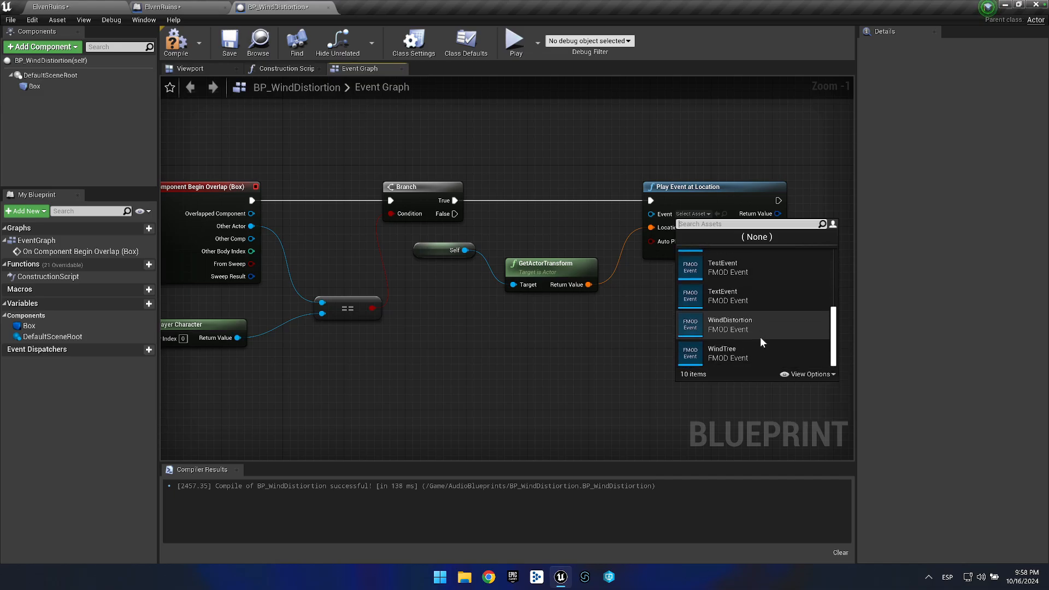
{"action": "left_click", "coordinate": [747, 330]}
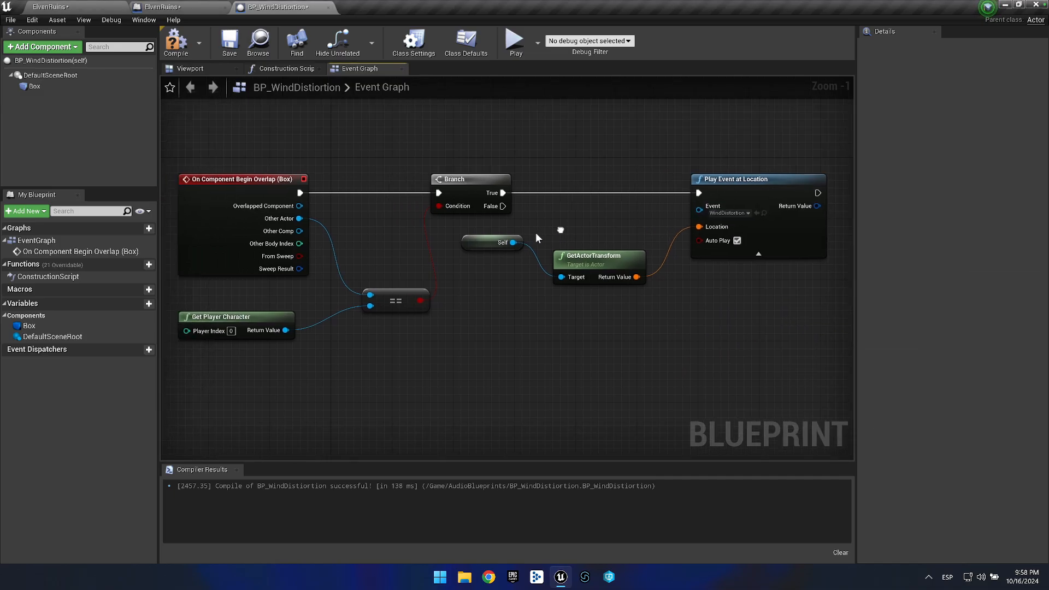
Compile and save the BP_WindDistortion blueprint, and return to the ElvenRuins level.
{"action": "right_click", "coordinate": [490, 253]}
{"action": "left_click", "coordinate": [552, 84]}
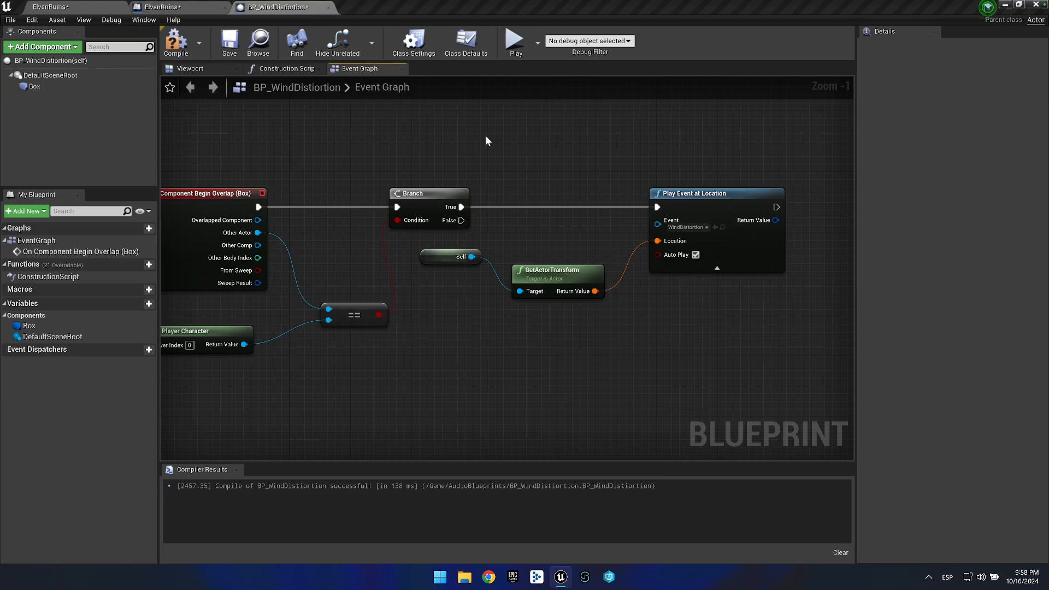
{"action": "left_click", "coordinate": [176, 42]}
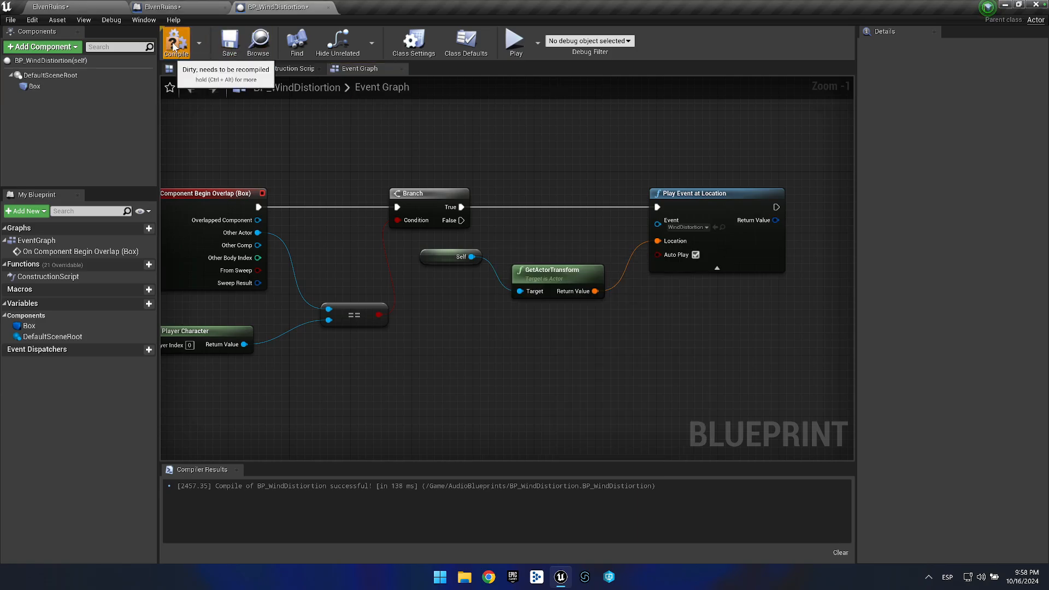
{"action": "left_click", "coordinate": [227, 49]}
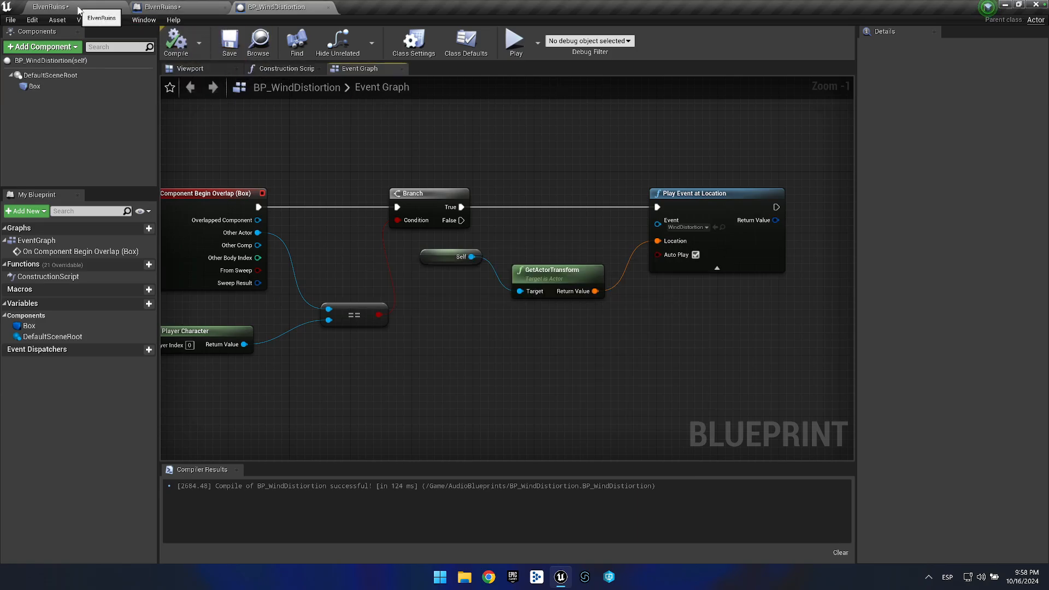
{"action": "left_click", "coordinate": [101, 7]}
{"action": "left_click", "coordinate": [239, 456]}
{"action": "left_click_drag", "start_coordinate": [239, 456], "coordinate": [305, 184]}
{"action": "mouse_move", "coordinate": [371, 194]}
{"action": "left_mouse_down"}
{"action": "mouse_move", "coordinate": [349, 193]}
{"action": "mouse_move", "coordinate": [393, 193]}
{"action": "mouse_move", "coordinate": [372, 195]}
{"action": "left_mouse_up"}
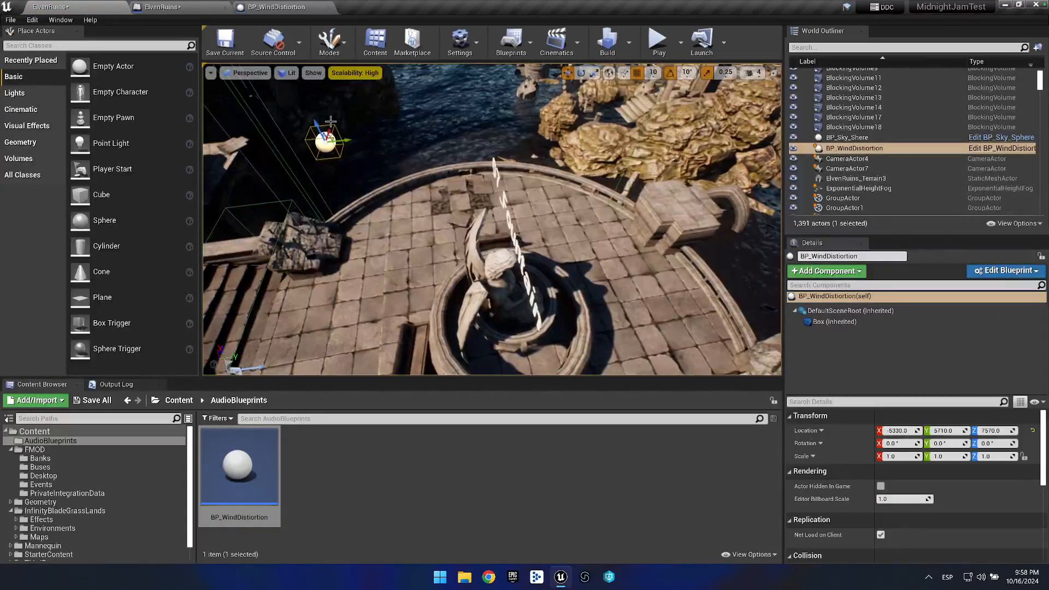
{"action": "key", "text": "Delete"}
Place BP_WindDistortion at the fountain terrace's outer edge and scale it to about X 5.75, Y 15.5, Z 7.75.
{"action": "left_click_drag", "start_coordinate": [249, 470], "coordinate": [502, 159]}
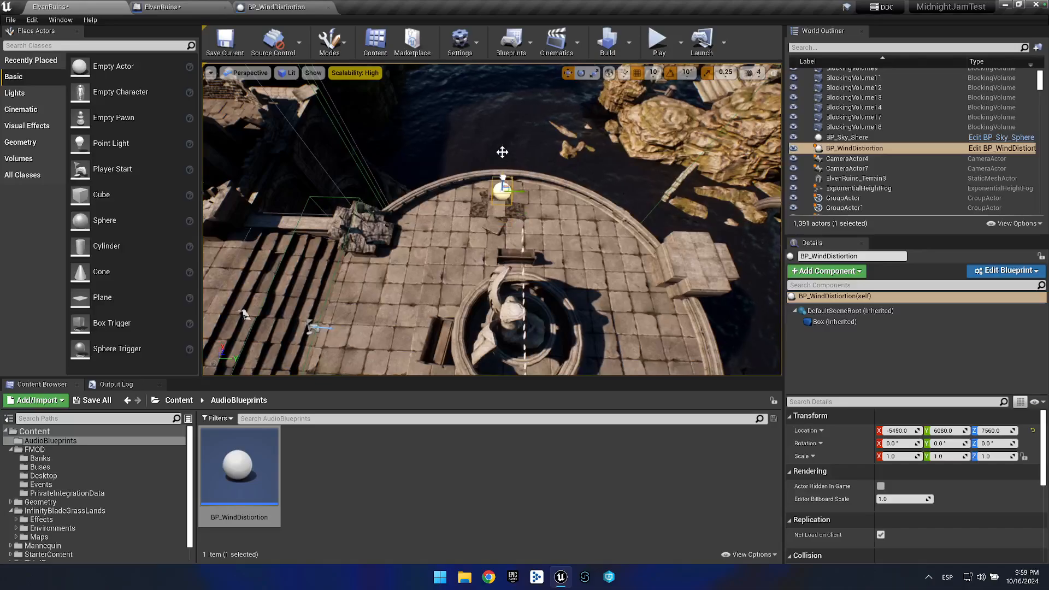
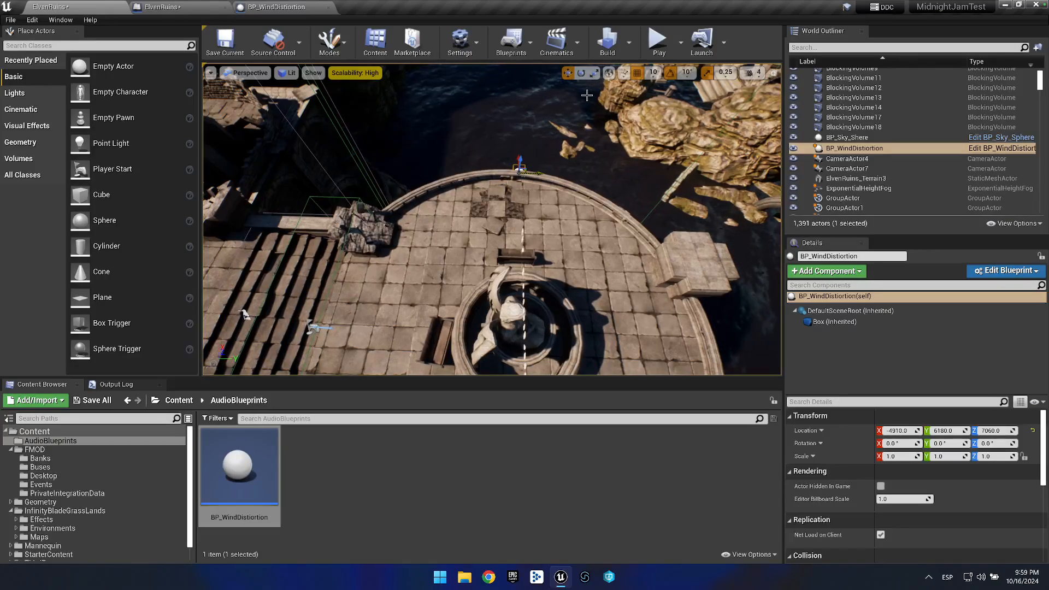
{"action": "left_click", "coordinate": [594, 72]}
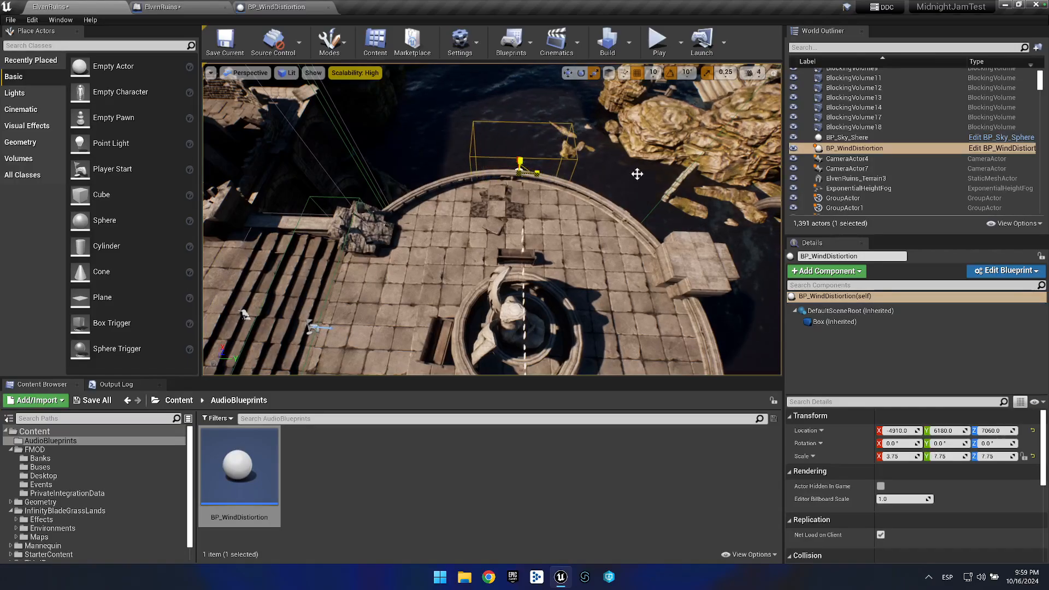
{"action": "left_click_drag", "start_coordinate": [696, 178], "coordinate": [555, 159]}
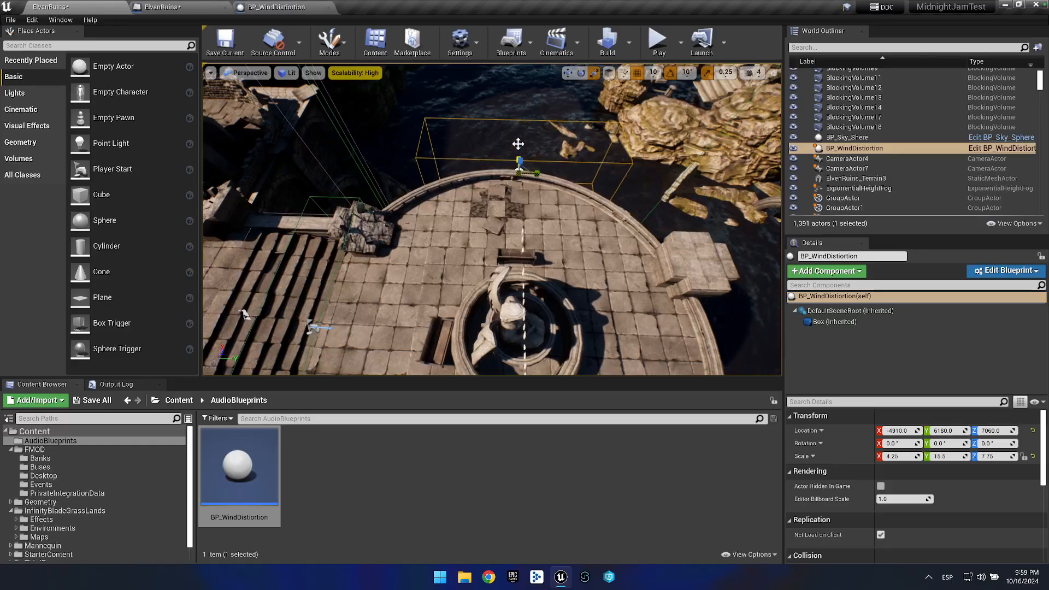
{"action": "left_click_drag", "start_coordinate": [523, 109], "coordinate": [525, 103]}
Move the BP_WindDistortion actor along the terrace edge to about X -5000, Y 6090, Z 7240.
{"action": "left_click", "coordinate": [568, 74]}
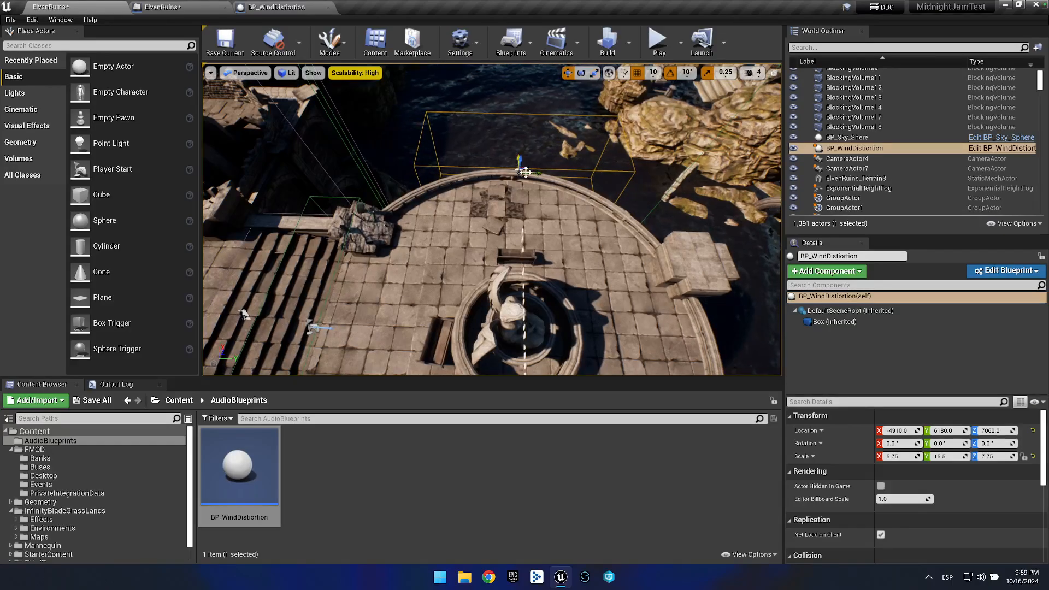
{"action": "left_click_drag", "start_coordinate": [532, 173], "coordinate": [532, 172]}
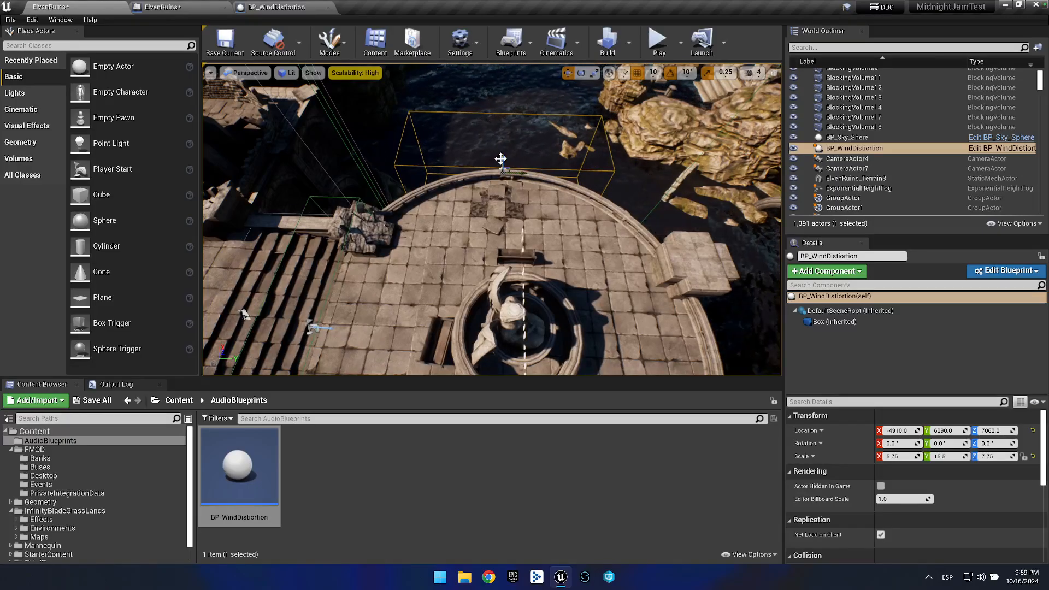
{"action": "left_click_drag", "start_coordinate": [553, 214], "coordinate": [548, 155]}
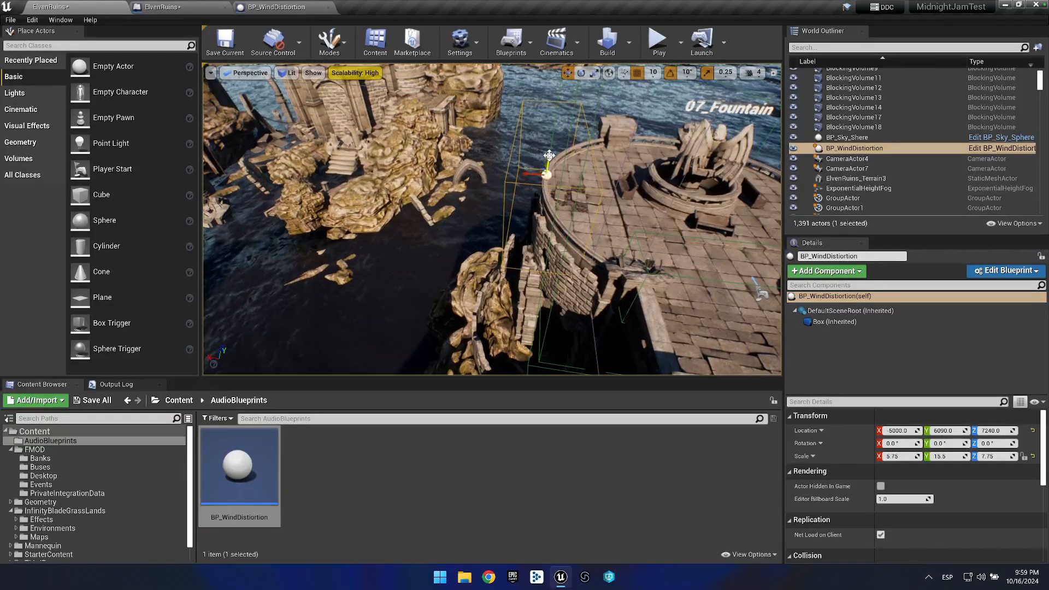
Play-test the ElvenRuins level by running the character around the fountain terrace and through the wind trigger area, and end the session.
{"action": "left_click_drag", "start_coordinate": [565, 197], "coordinate": [533, 141]}
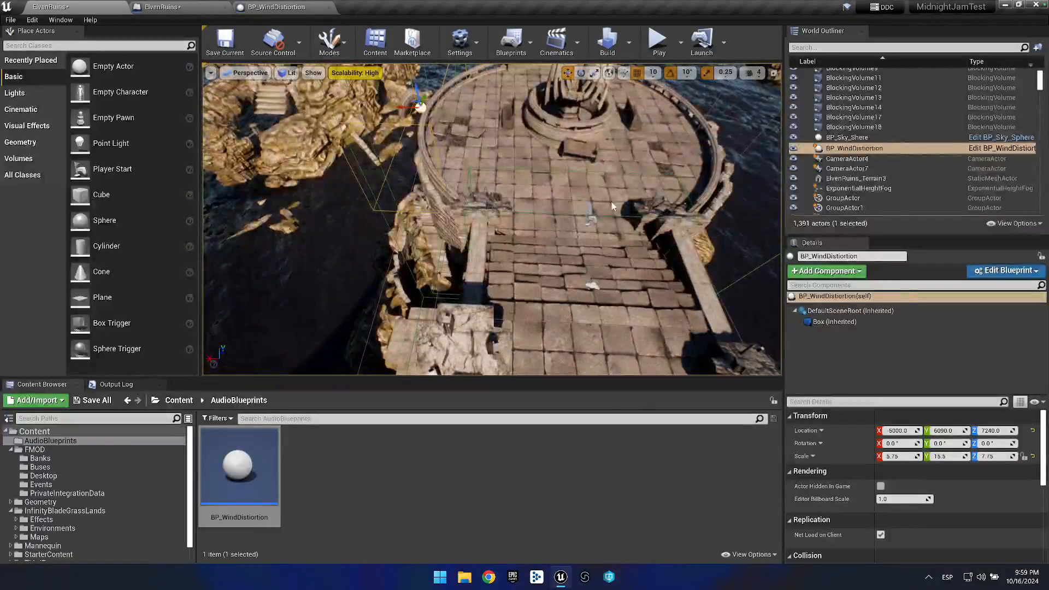
{"action": "right_click", "coordinate": [534, 141]}
{"action": "left_click", "coordinate": [497, 125]}
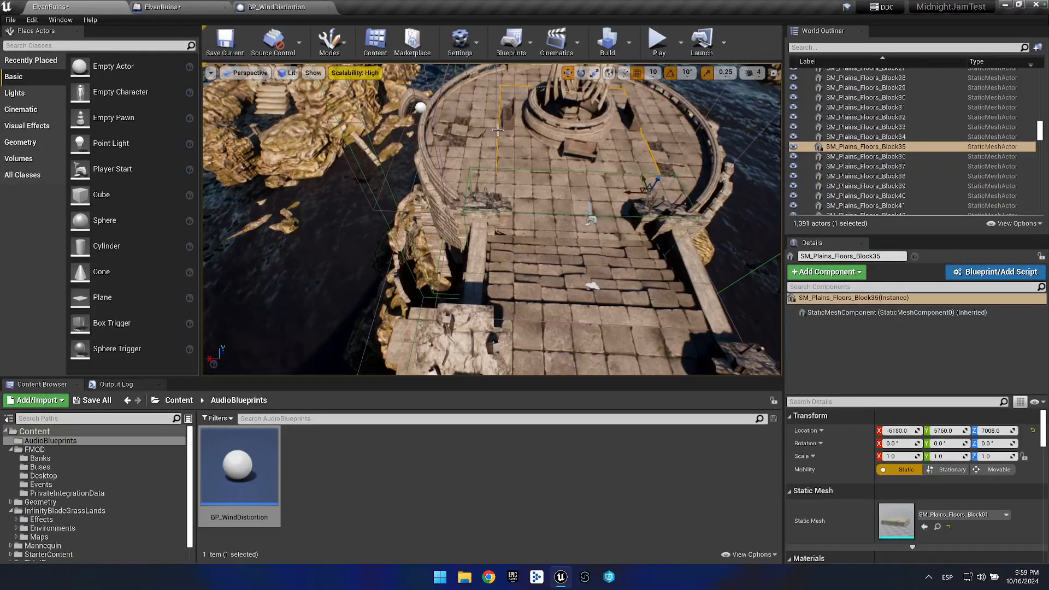
{"action": "key", "text": "alt+p"}
{"action": "key", "text": "w"}
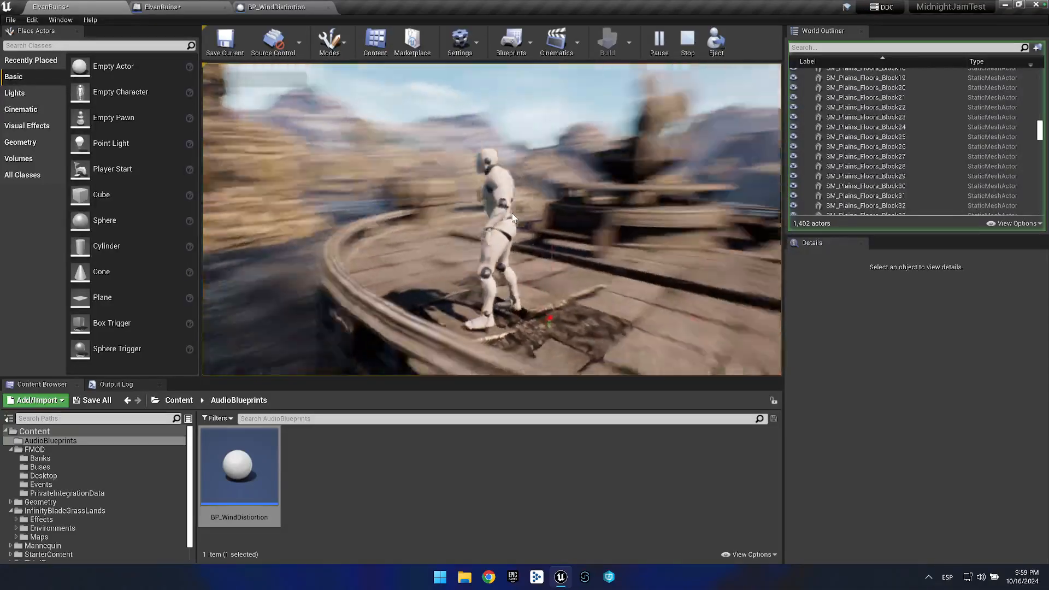
{"action": "key", "text": "s"}
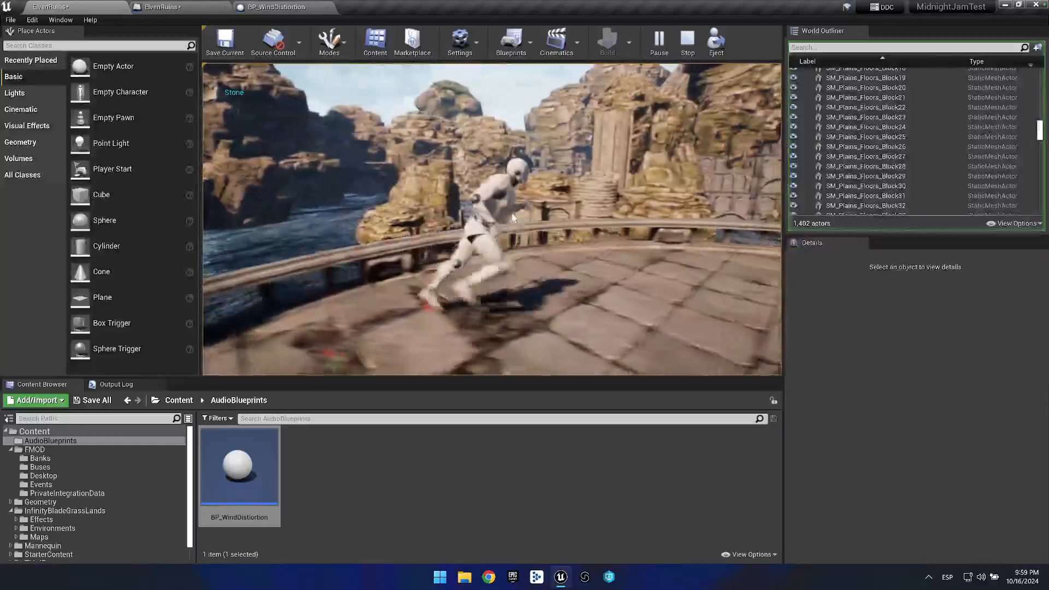
{"action": "key", "text": "a"}
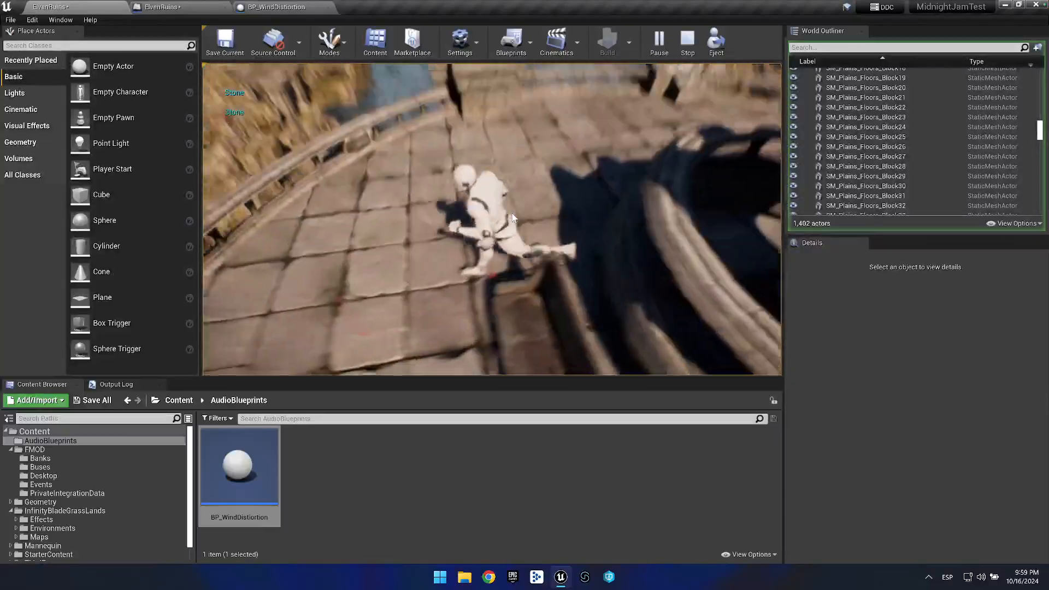
{"action": "key", "text": "s"}
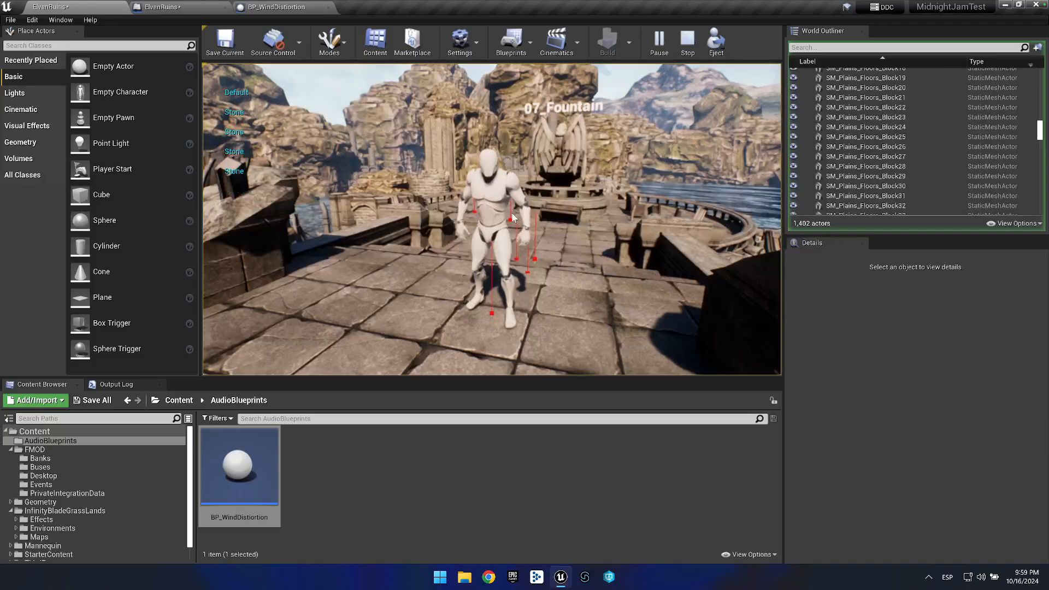
{"action": "key", "text": "w"}
{"action": "key", "text": "w"}
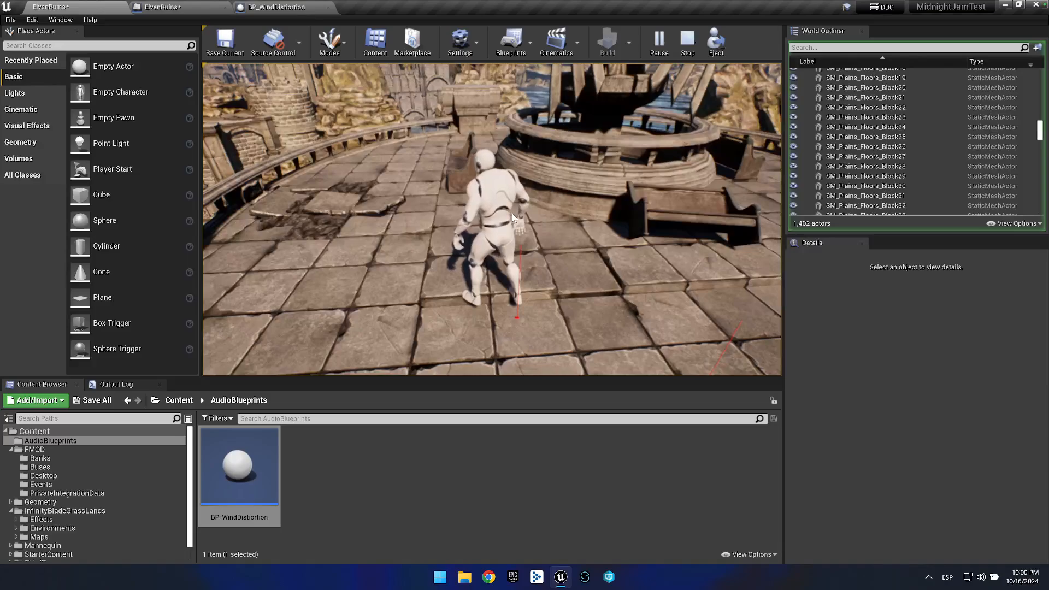
{"action": "key", "text": "Escape"}
Duplicate the Branch and equality (==) nodes in the BP_WindDistortion event graph and place the copies below the Begin Overlap logic.
{"action": "left_click", "coordinate": [277, 8]}
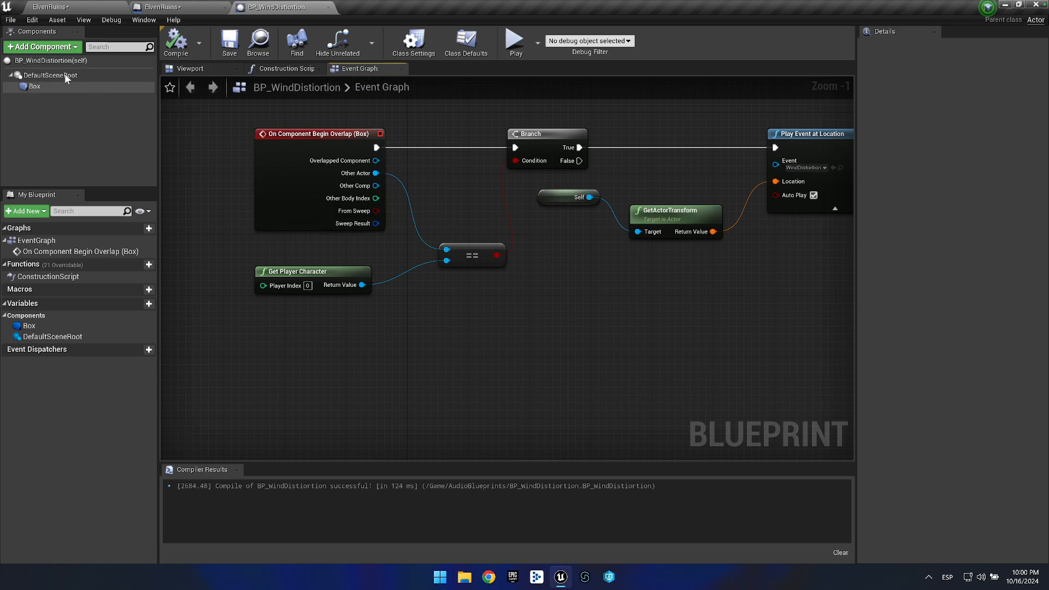
{"action": "left_click", "coordinate": [44, 86]}
{"action": "left_click_drag", "start_coordinate": [314, 354], "coordinate": [542, 258]}
{"action": "left_click", "coordinate": [532, 137], "text": "ctrl"}
{"action": "left_click", "coordinate": [478, 322]}
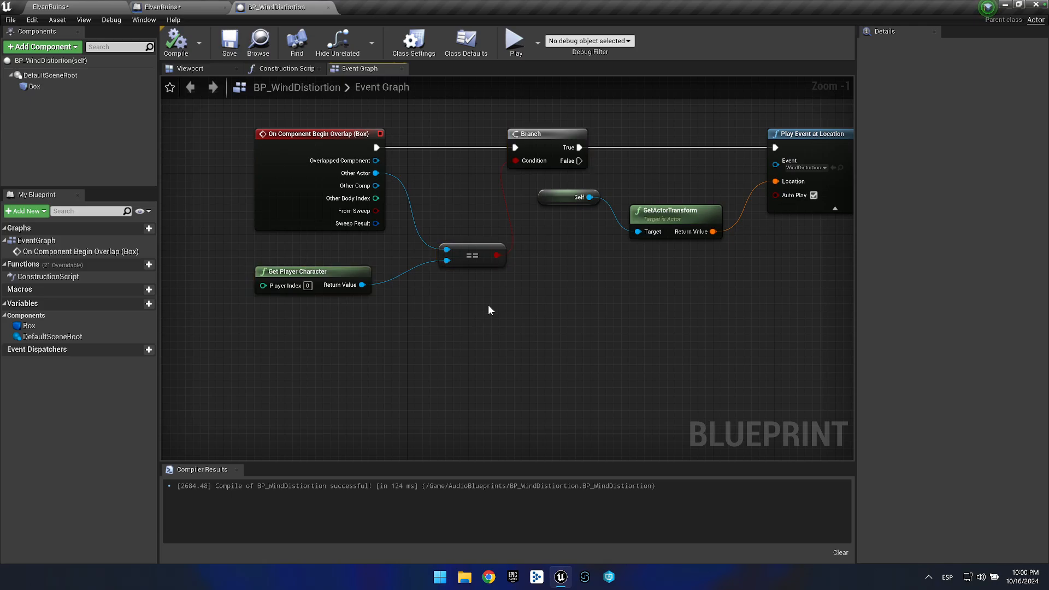
{"action": "left_click", "coordinate": [531, 132], "text": "ctrl"}
{"action": "key", "text": "ctrl+c"}
{"action": "left_click", "coordinate": [480, 378]}
{"action": "key", "text": "ctrl+v"}
{"action": "left_click_drag", "start_coordinate": [449, 380], "coordinate": [538, 255]}
{"action": "left_click_drag", "start_coordinate": [494, 317], "coordinate": [446, 343]}
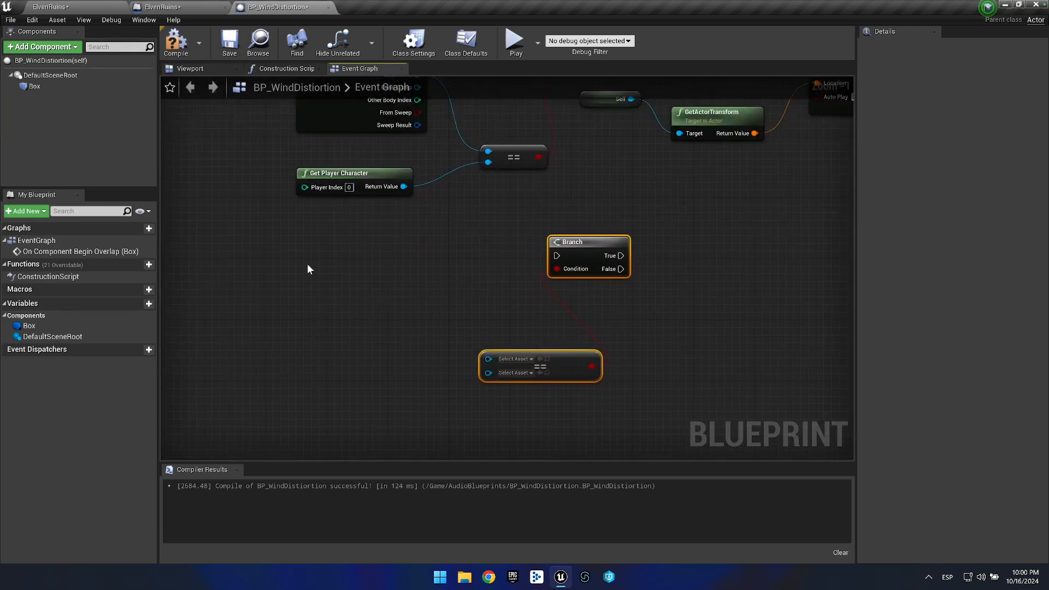
{"action": "left_click", "coordinate": [96, 88]}
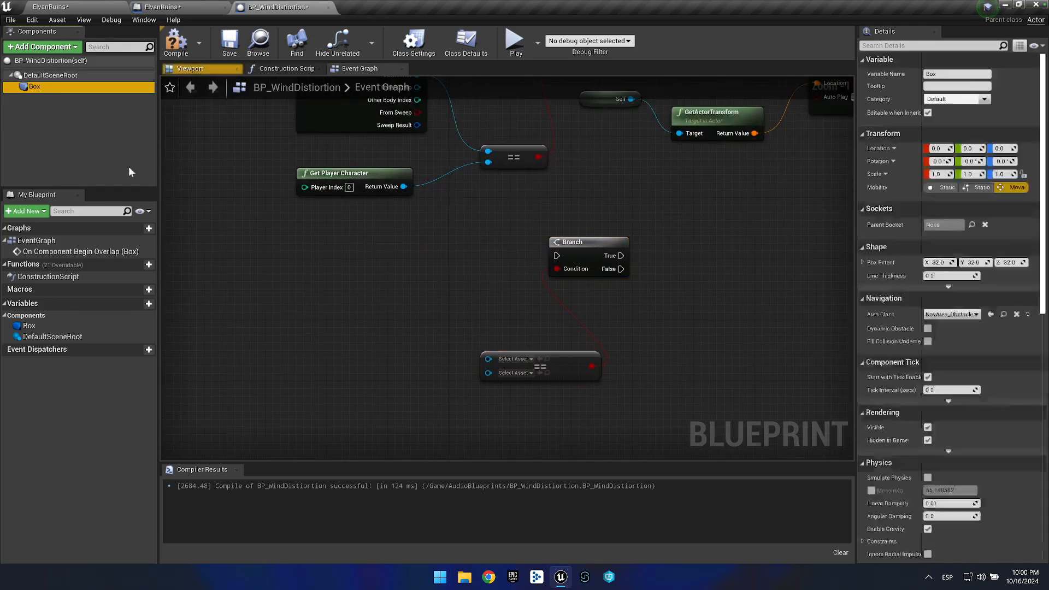
{"action": "right_click", "coordinate": [302, 288]}
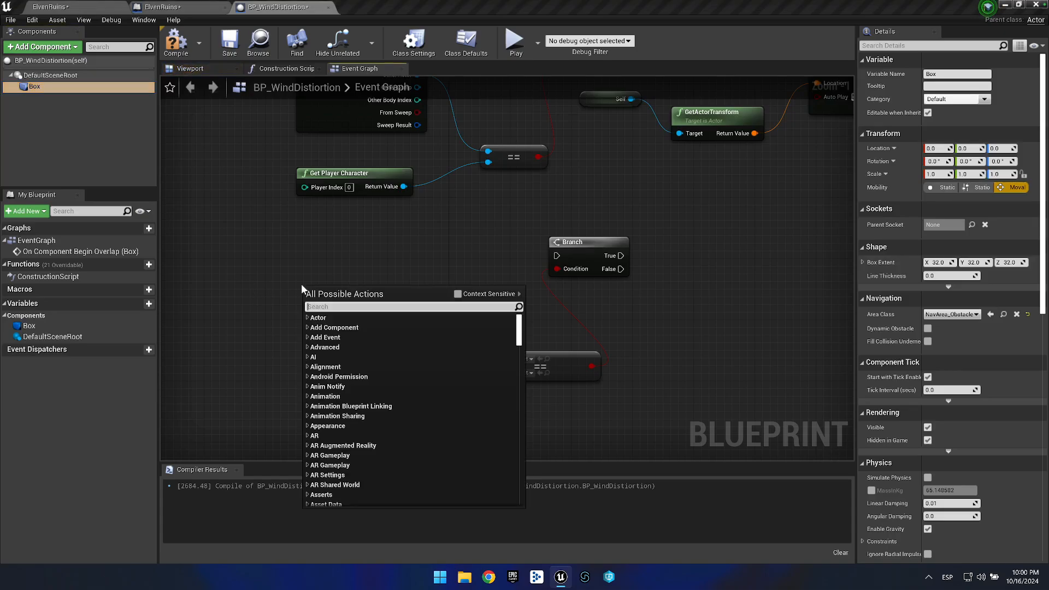
{"action": "type", "text": "on com"}
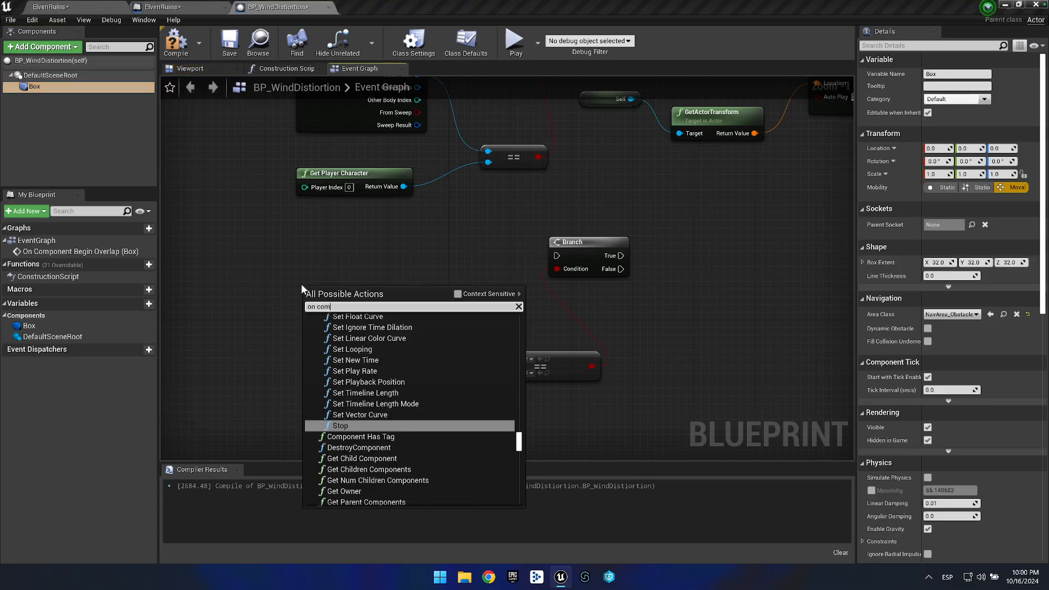
{"action": "type", "text": "ponent en"}
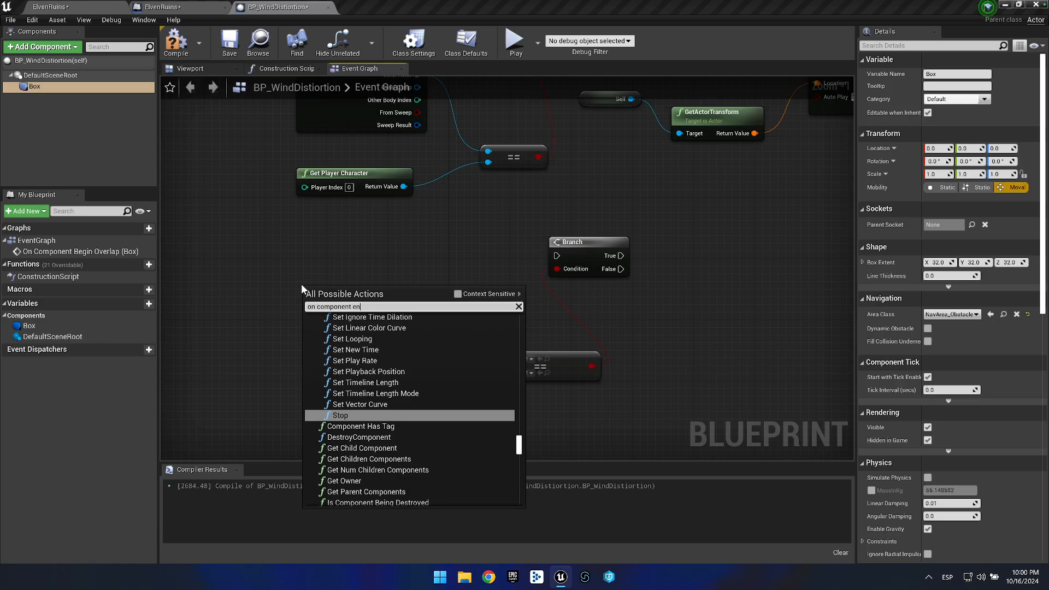
{"action": "type", "text": "d over"}
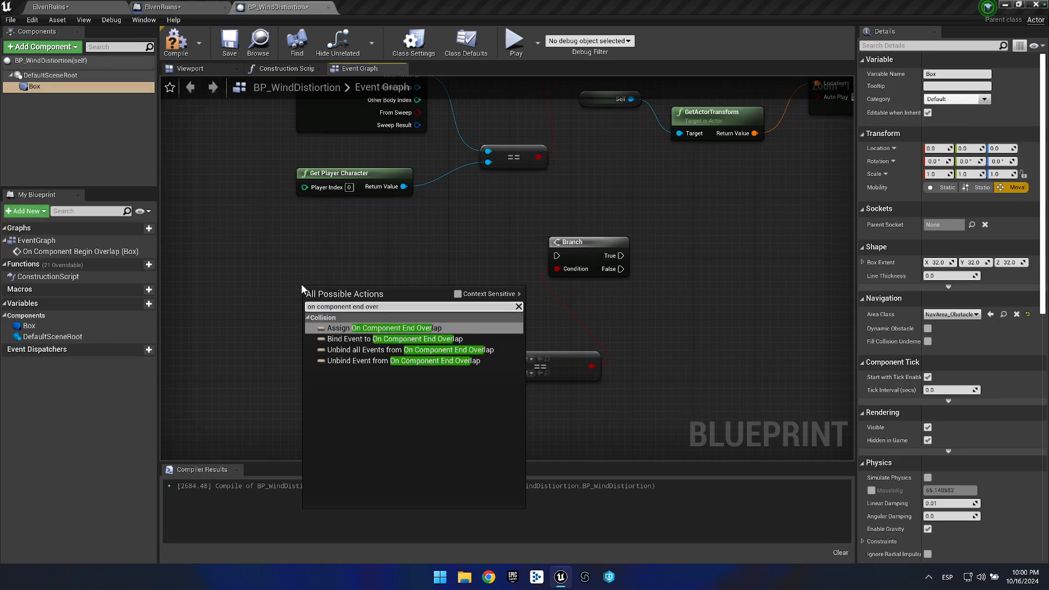
{"action": "type", "text": "lap"}
{"action": "left_click", "coordinate": [278, 220]}
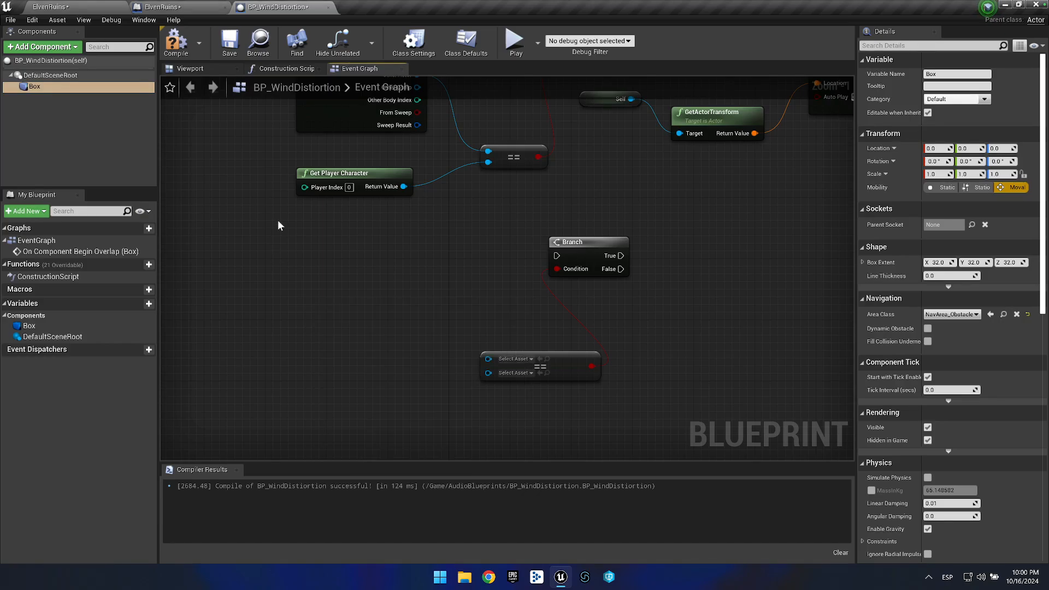
Try to add an end-overlap event for the Box using Assign On Component End Overlap.
{"action": "left_click", "coordinate": [69, 87]}
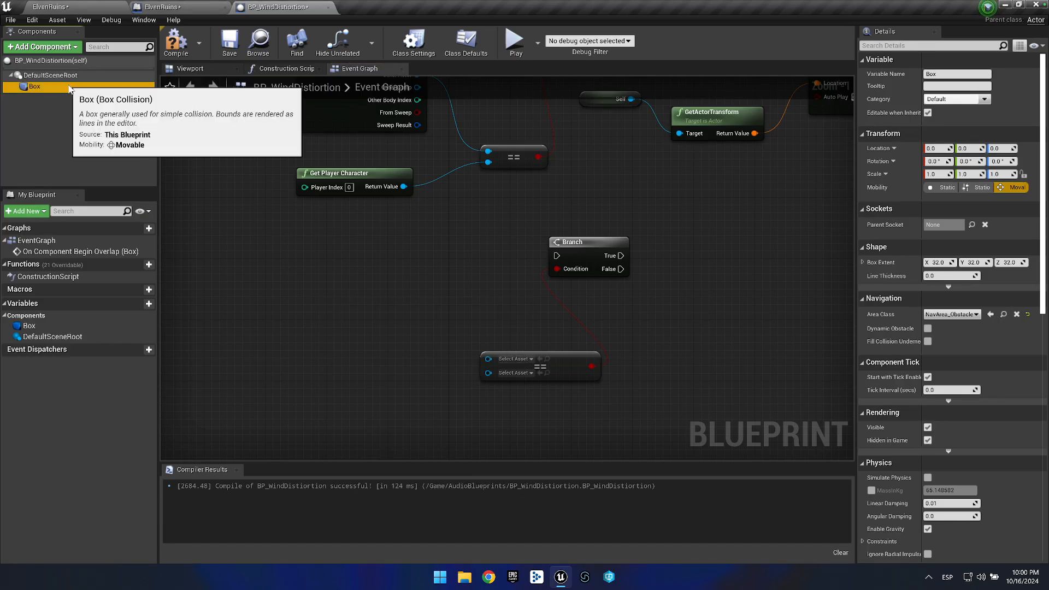
{"action": "right_click", "coordinate": [305, 245]}
{"action": "type", "text": "on o"}
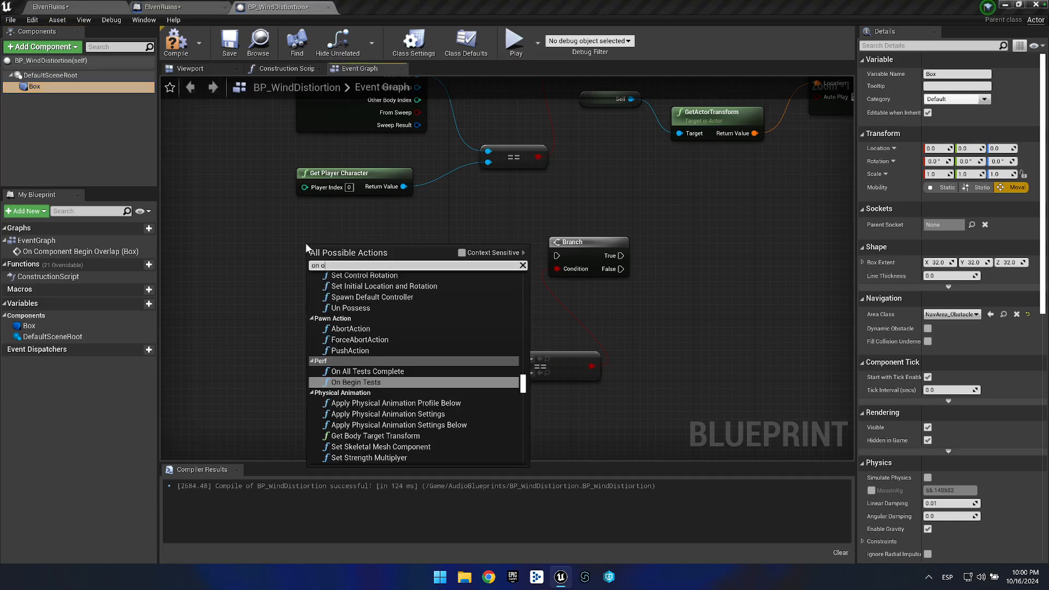
{"action": "key", "text": "BackSpace"}
{"action": "type", "text": " component"}
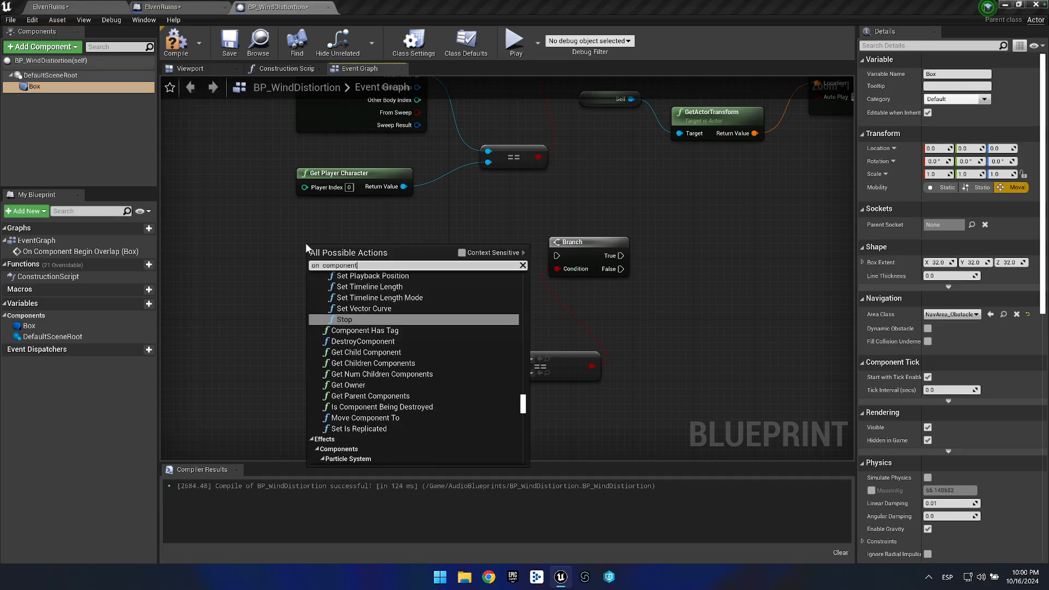
{"action": "type", "text": "end"}
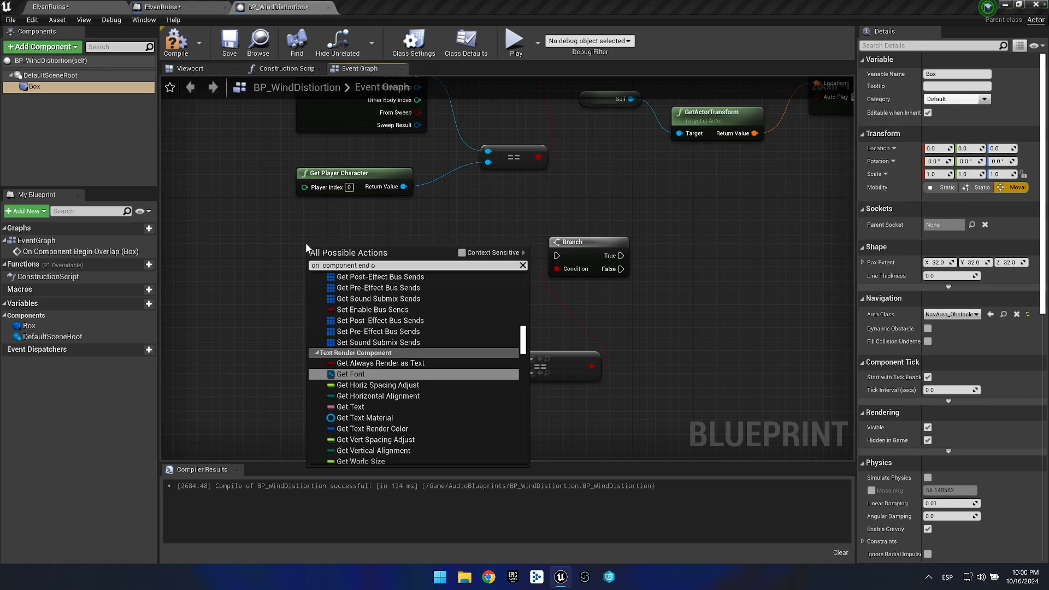
{"action": "type", "text": "over"}
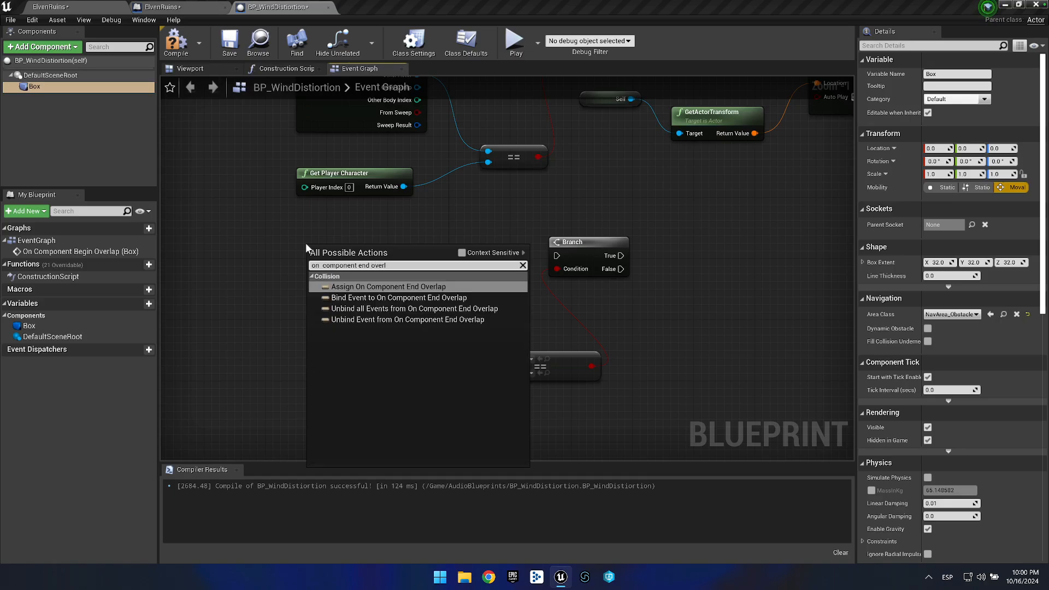
{"action": "type", "text": "l"}
{"action": "key", "text": "Return"}
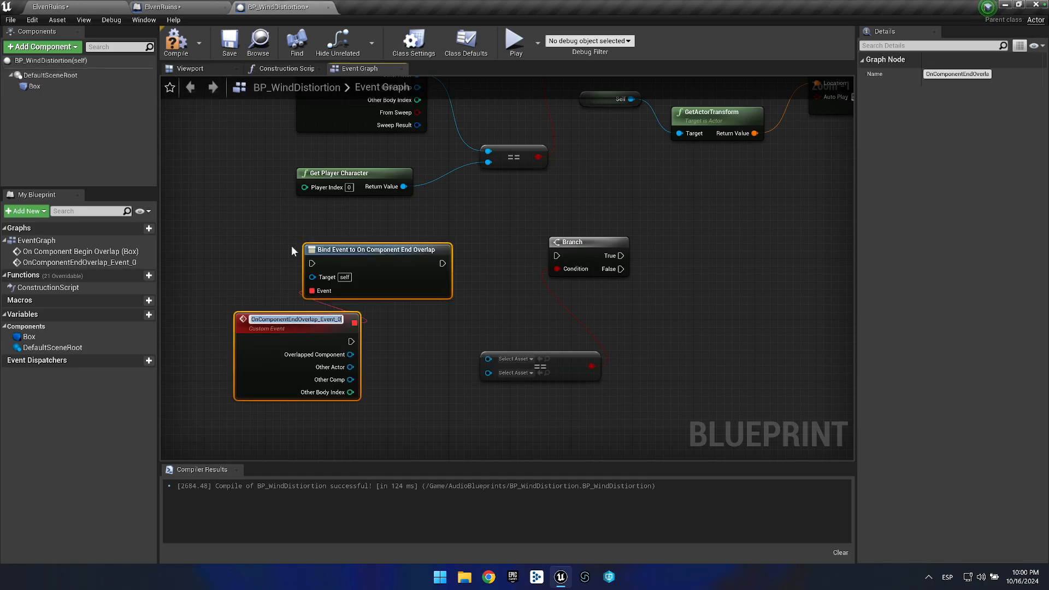
Delete the Bind Event to On Component End Overlap node and its custom event from the graph.
{"action": "left_click", "coordinate": [375, 270]}
{"action": "key", "text": "Delete"}
{"action": "left_click", "coordinate": [319, 389]}
{"action": "key", "text": "Delete"}
{"action": "left_click", "coordinate": [33, 87]}
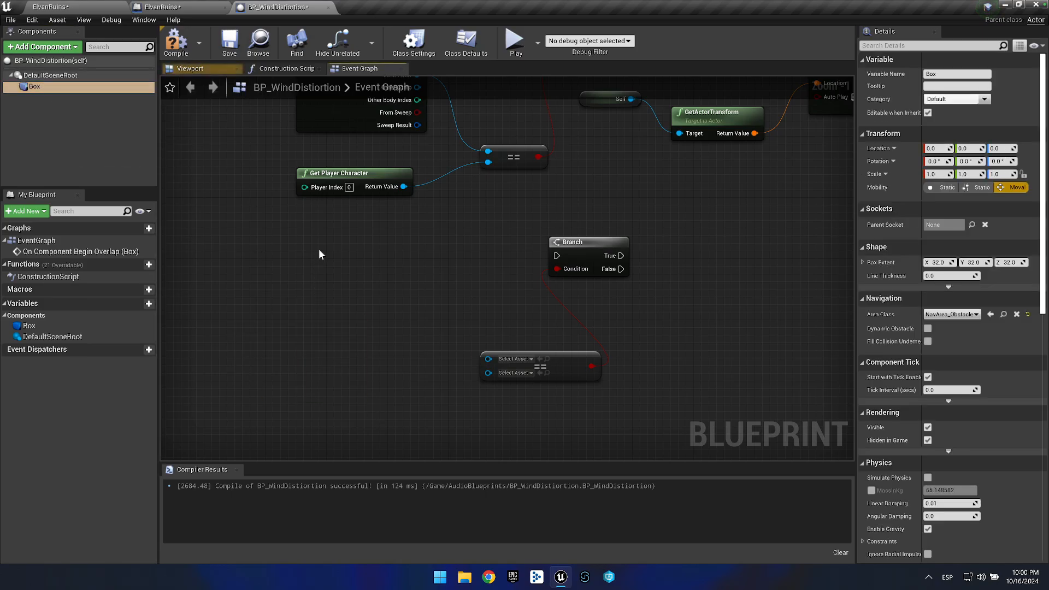
{"action": "right_click", "coordinate": [319, 248]}
{"action": "type", "text": "on c"}
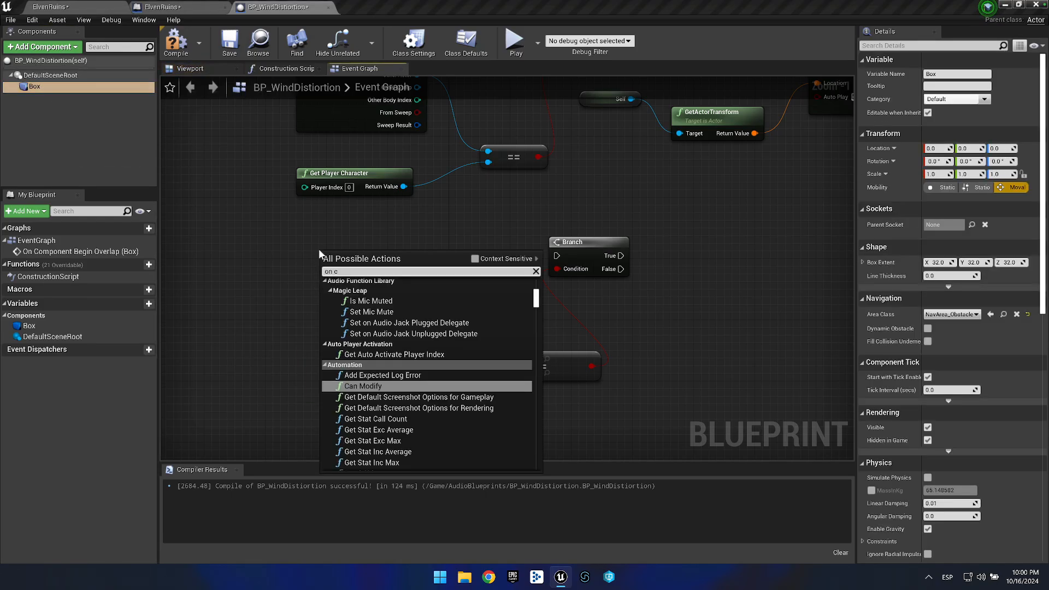
{"action": "type", "text": "omponent"}
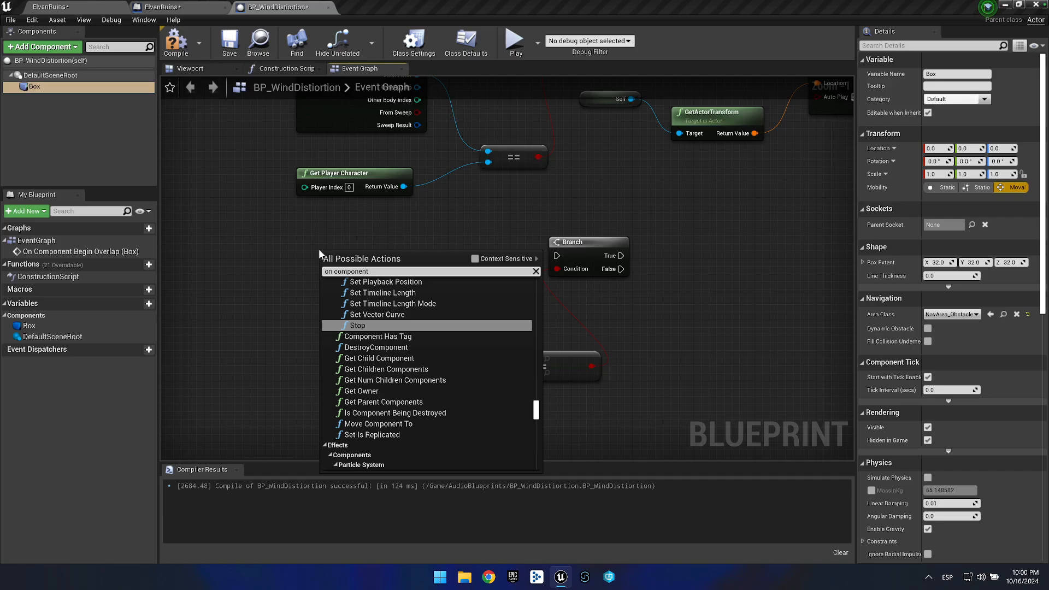
{"action": "type", "text": " end overla"}
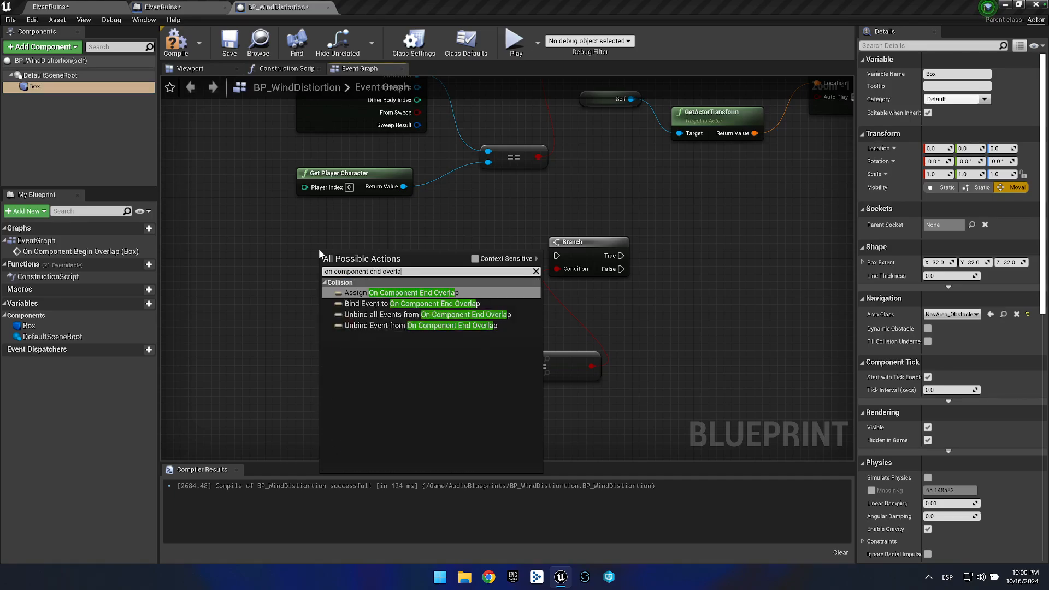
{"action": "left_click", "coordinate": [428, 218]}
{"action": "left_click_drag", "start_coordinate": [467, 138], "coordinate": [415, 293]}
{"action": "left_click", "coordinate": [254, 192]}
{"action": "left_click_drag", "start_coordinate": [244, 183], "coordinate": [299, 94]}
Compile the BP_WindDistortion blueprint with the duplicated nodes in place.
{"action": "left_click", "coordinate": [44, 86]}
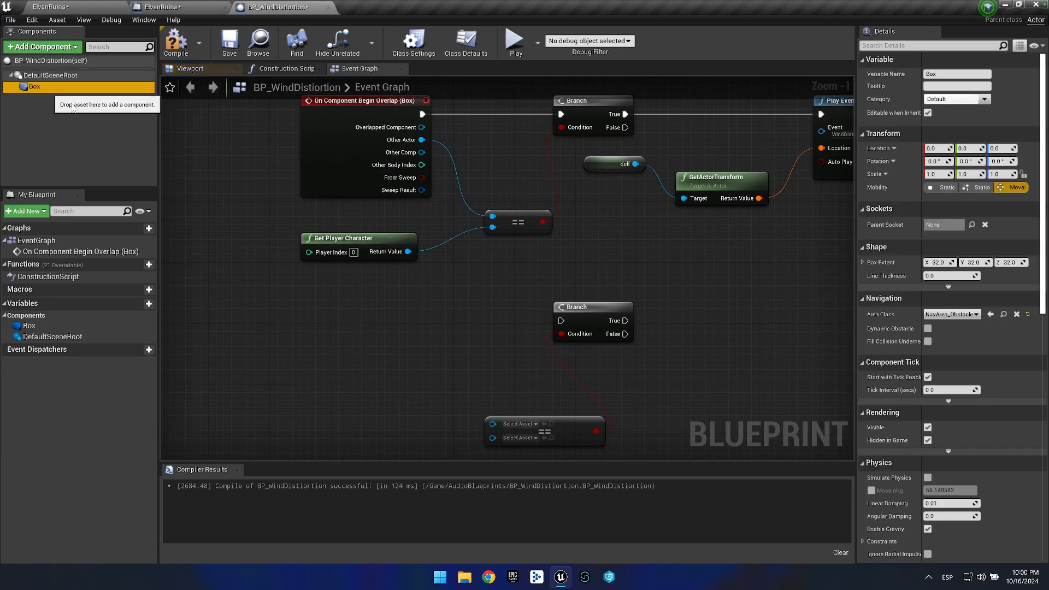
{"action": "right_click", "coordinate": [310, 329]}
{"action": "left_click", "coordinate": [277, 268]}
{"action": "left_click", "coordinate": [186, 44]}
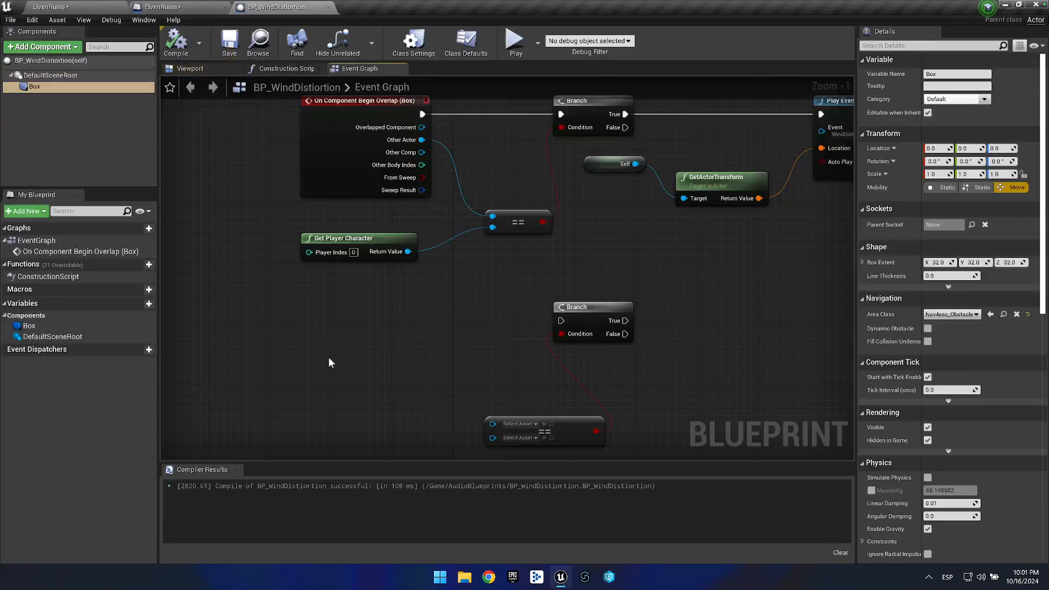
Try again to add an Assign On Component End Overlap node for the Box below Get Player Character.
{"action": "scroll", "coordinate": [315, 329], "scroll_direction": "down", "scroll_amount": 1}
{"action": "right_click", "coordinate": [315, 329]}
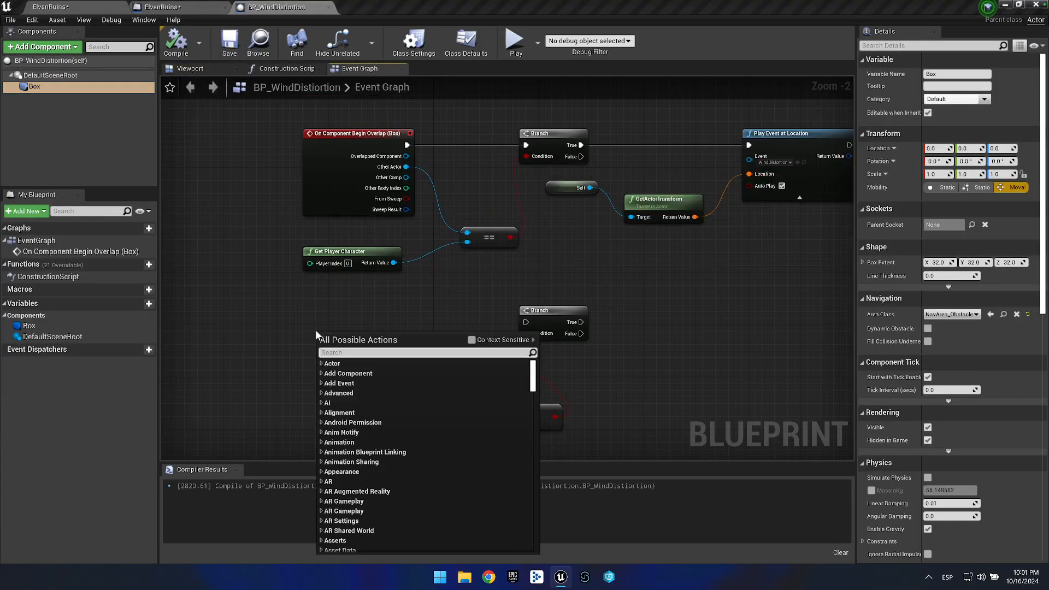
{"action": "type", "text": "on "}
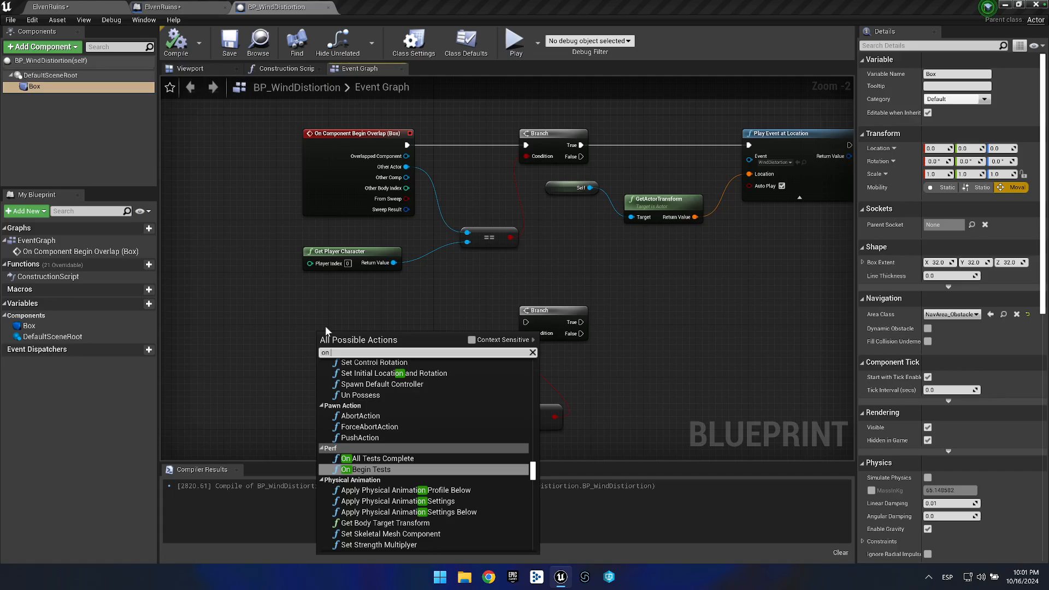
{"action": "type", "text": "component"}
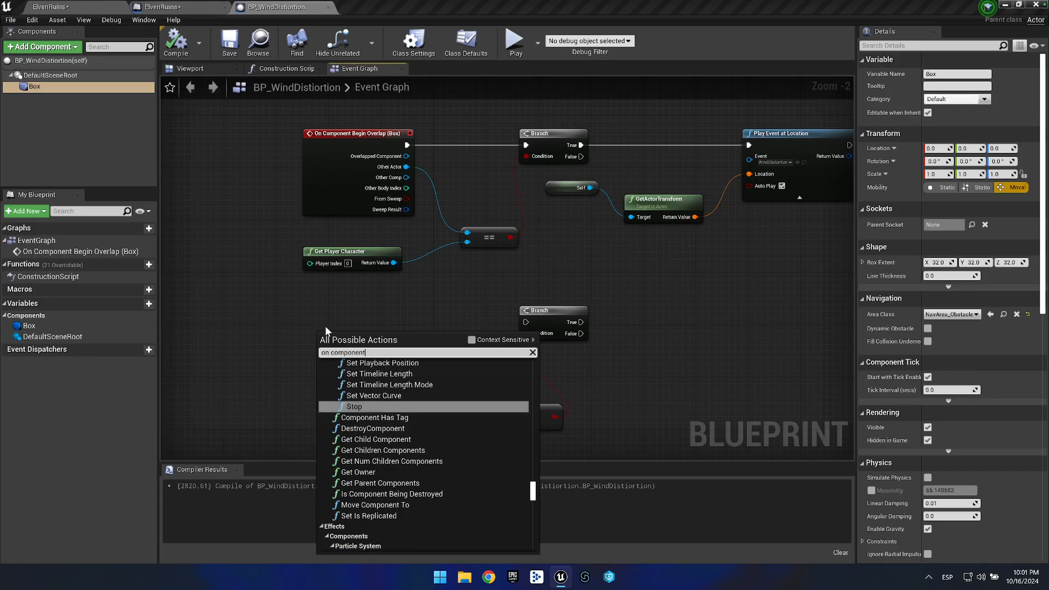
{"action": "type", "text": " end o"}
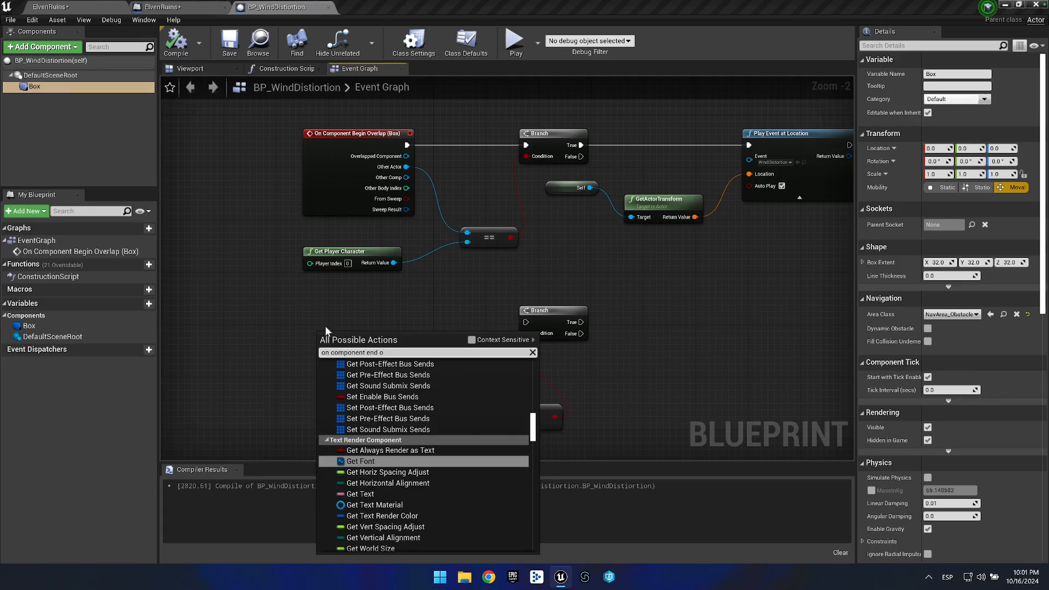
{"action": "type", "text": "ver"}
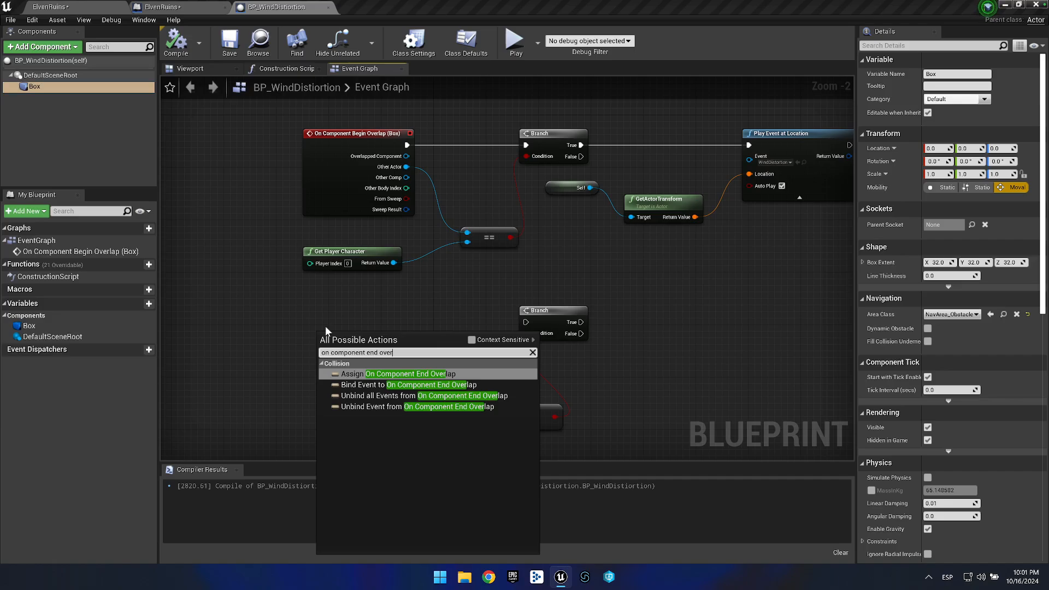
{"action": "key", "text": "Return"}
Delete the newly added end-overlap bind node together with its custom event.
{"action": "left_click_drag", "start_coordinate": [264, 395], "coordinate": [266, 363]}
{"action": "left_click_drag", "start_coordinate": [247, 316], "coordinate": [416, 403]}
{"action": "key", "text": "Delete"}
{"action": "left_click", "coordinate": [33, 86]}
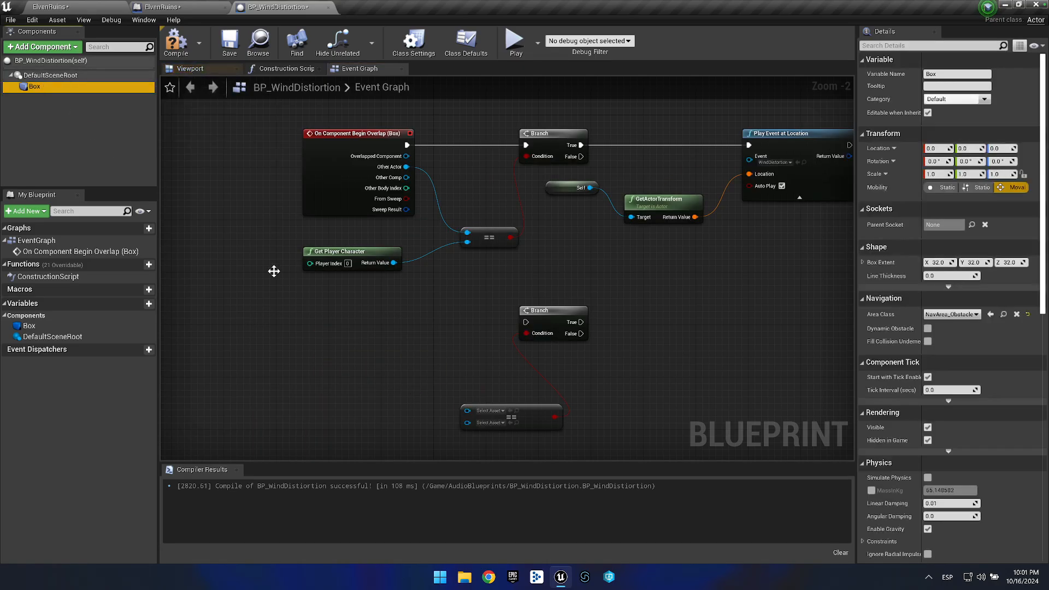
{"action": "right_click", "coordinate": [308, 315]}
{"action": "type", "text": "on "}
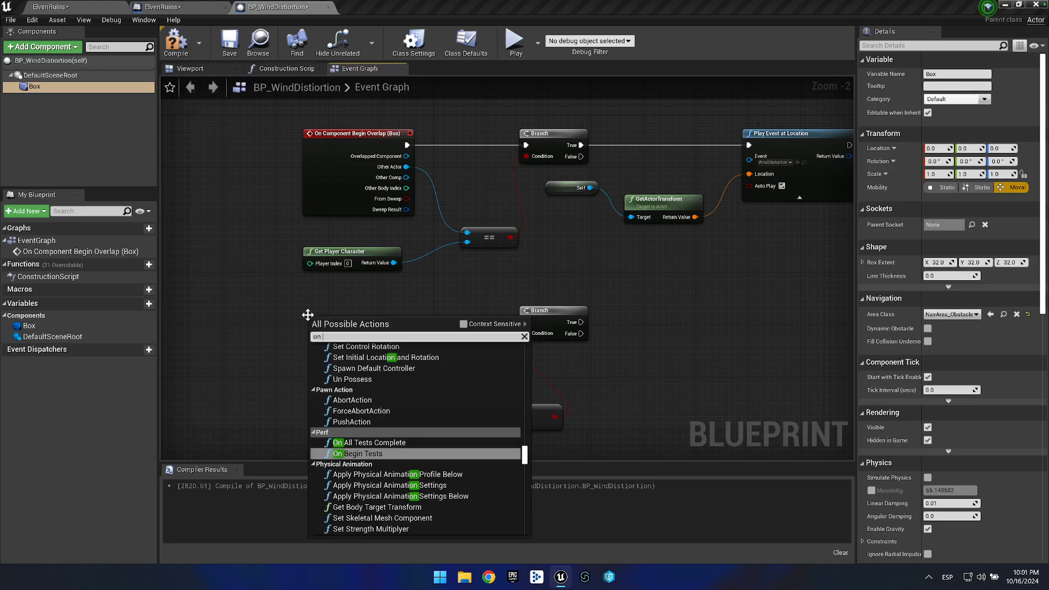
{"action": "type", "text": "component "}
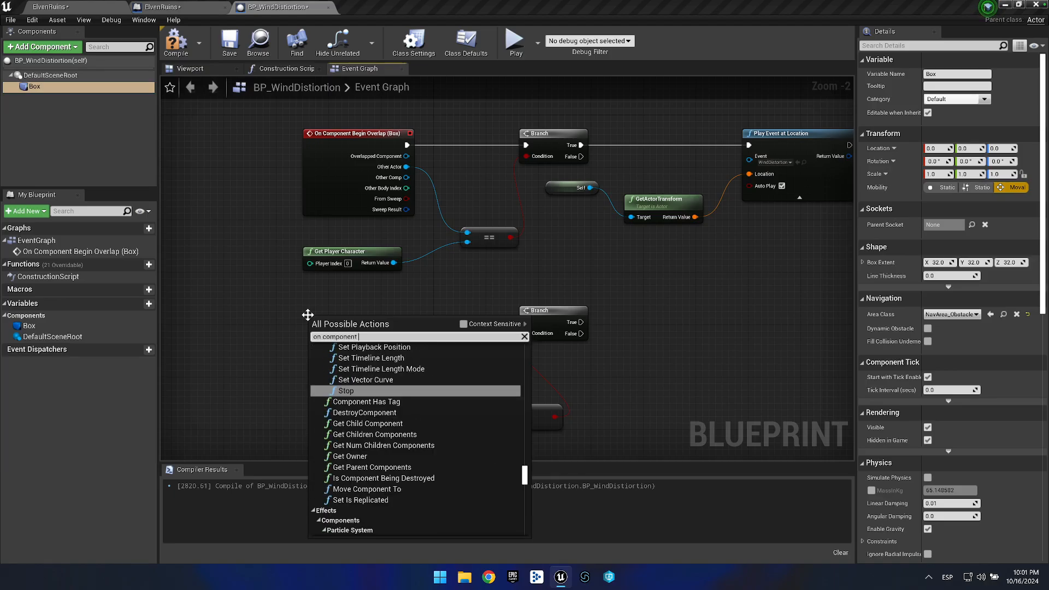
{"action": "type", "text": "end over"}
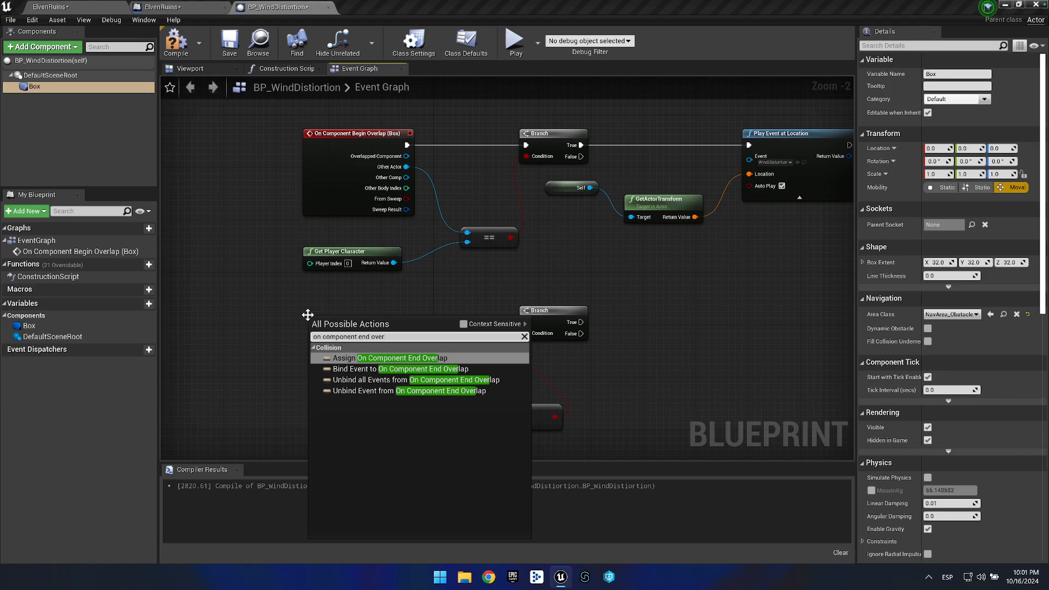
{"action": "left_click", "coordinate": [274, 291]}
Delete the unconnected duplicate Branch and equality nodes from the lower part of the event graph.
{"action": "left_click_drag", "start_coordinate": [445, 303], "coordinate": [705, 467]}
{"action": "key", "text": "Delete"}
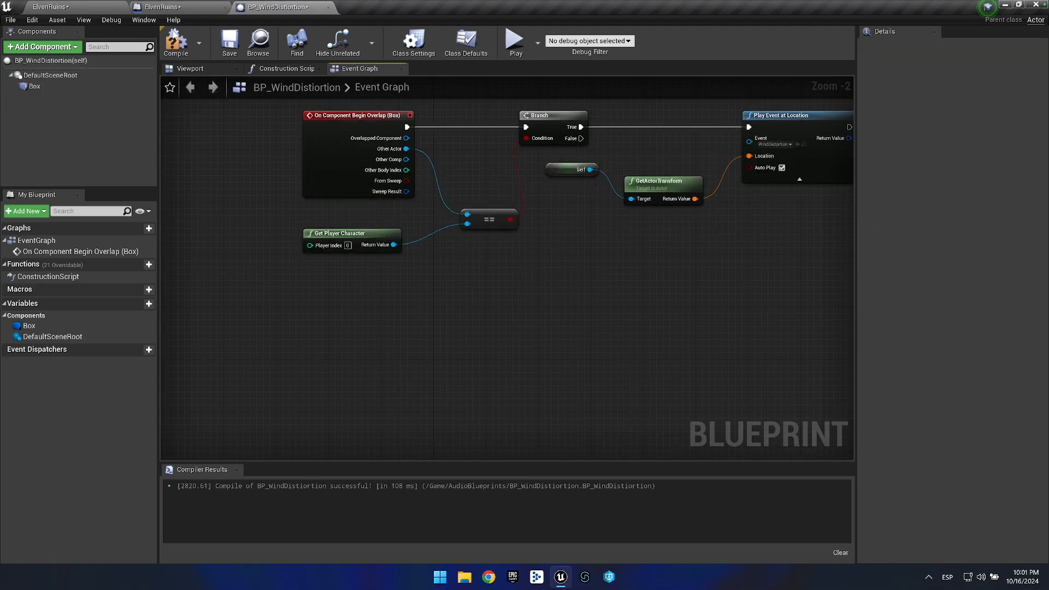
Select the placed BP_WindDistortion actor in the ElvenRuins level, and return to its blueprint graph.
{"action": "left_click", "coordinate": [49, 6]}
{"action": "left_click_drag", "start_coordinate": [388, 219], "coordinate": [363, 213]}
{"action": "key", "text": "s"}
{"action": "left_click", "coordinate": [306, 205]}
{"action": "left_click", "coordinate": [304, 207]}
{"action": "left_click", "coordinate": [302, 212]}
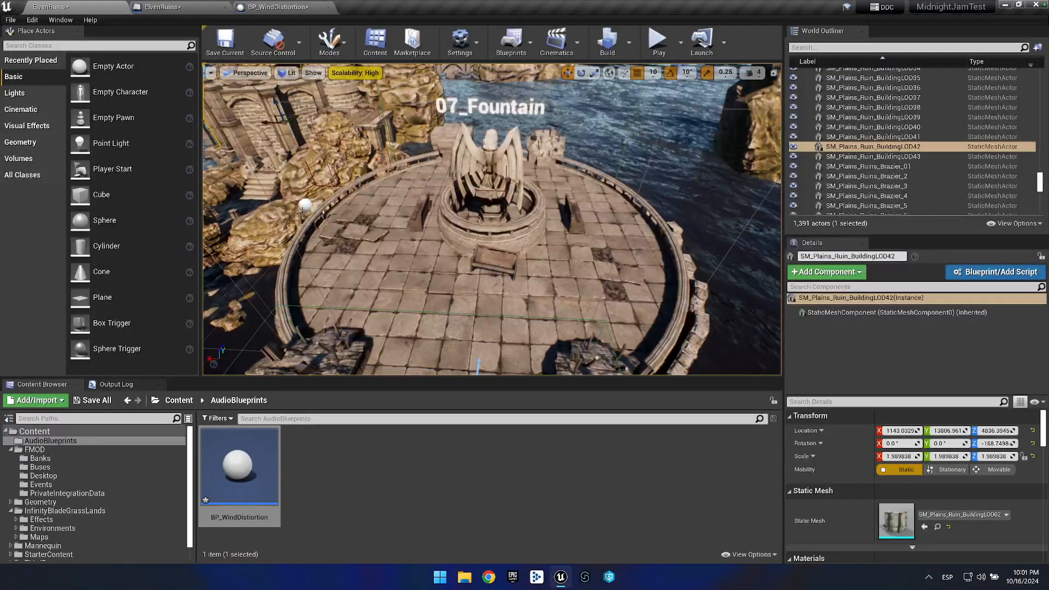
{"action": "left_click", "coordinate": [304, 206]}
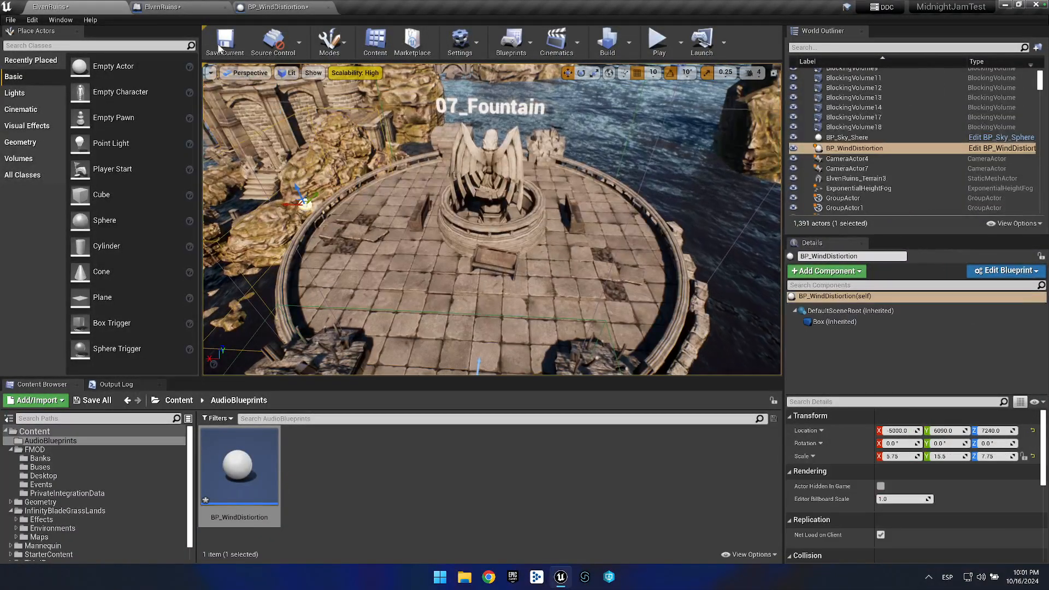
{"action": "left_click", "coordinate": [268, 9]}
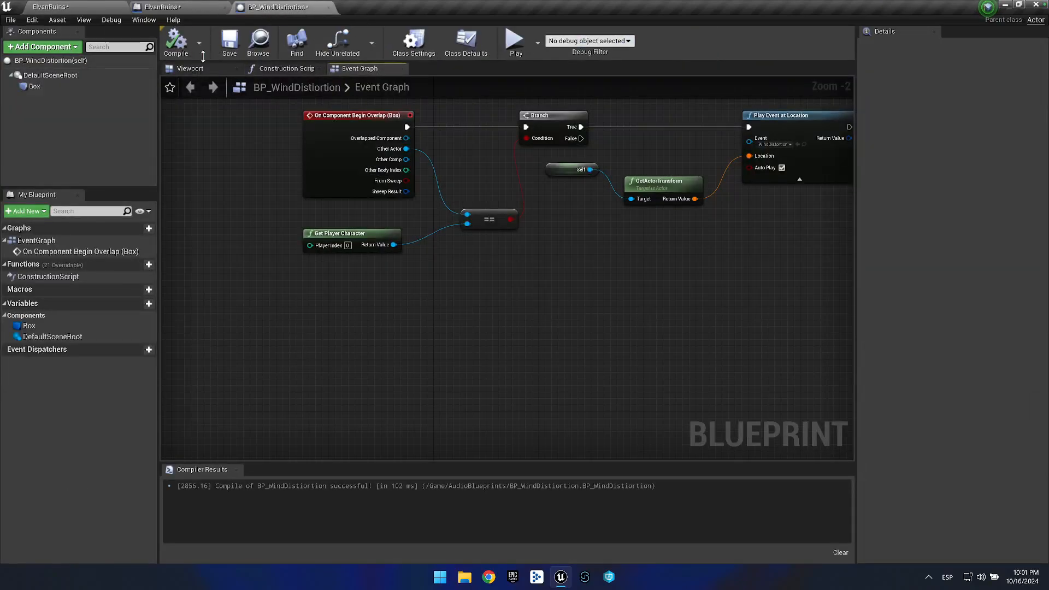
{"action": "left_click", "coordinate": [39, 86]}
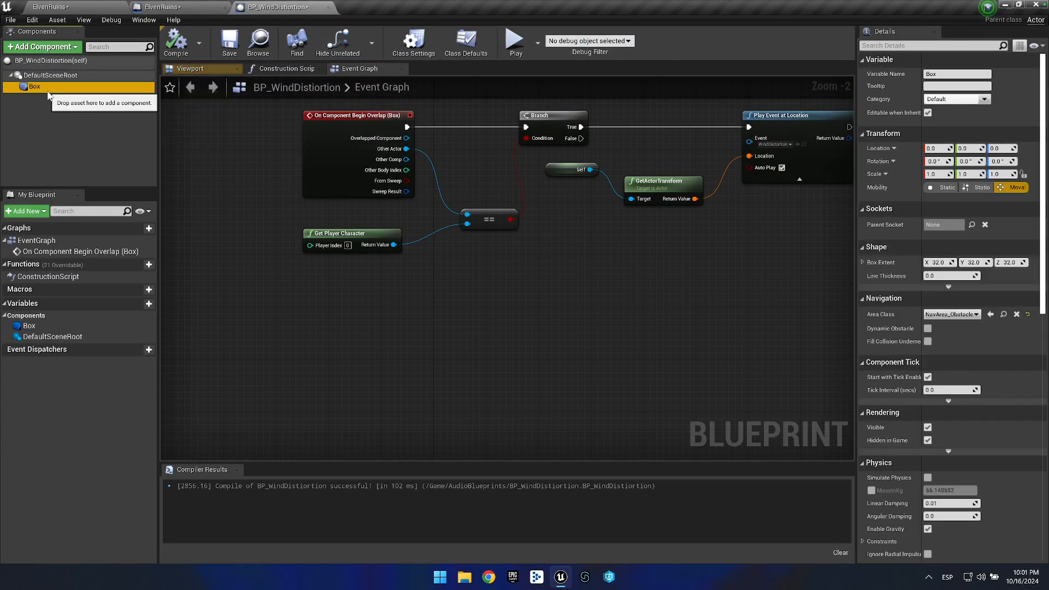
{"action": "right_click", "coordinate": [307, 302]}
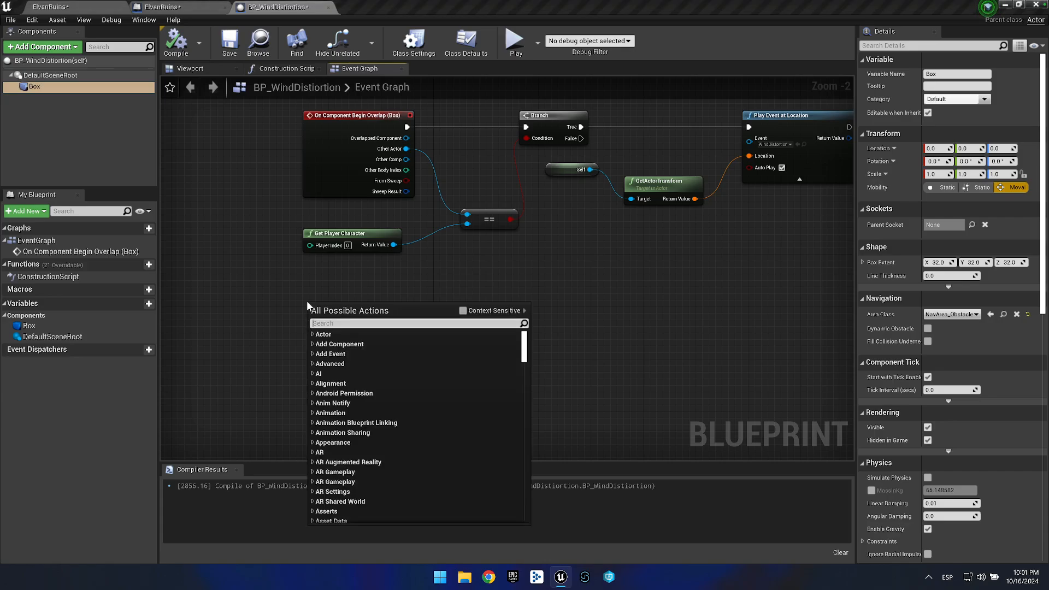
{"action": "left_click", "coordinate": [44, 120]}
{"action": "left_click", "coordinate": [44, 75]}
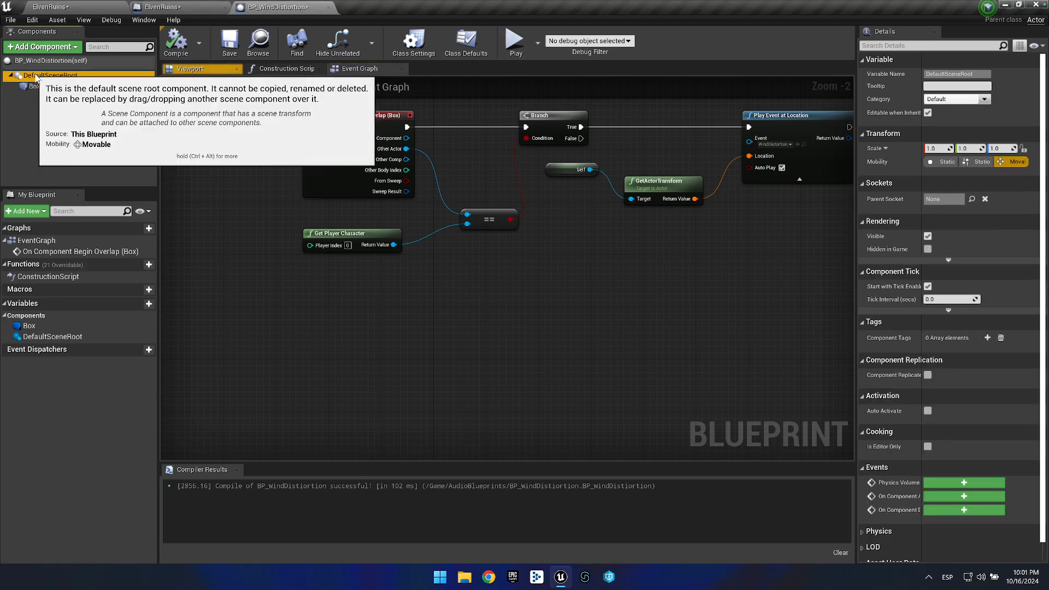
{"action": "left_click", "coordinate": [200, 70]}
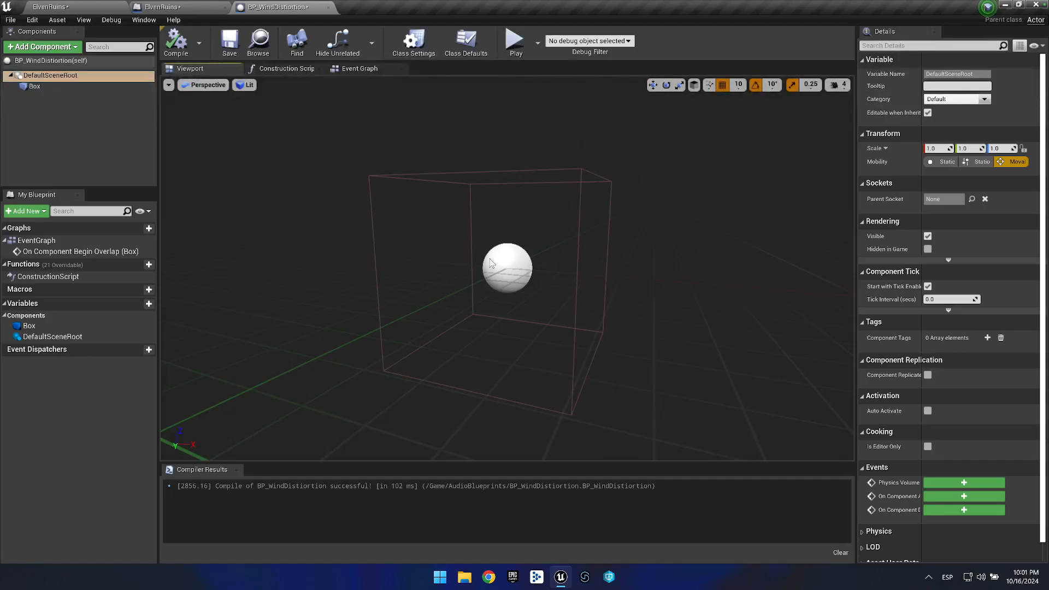
{"action": "left_click", "coordinate": [457, 174]}
{"action": "left_click", "coordinate": [344, 69]}
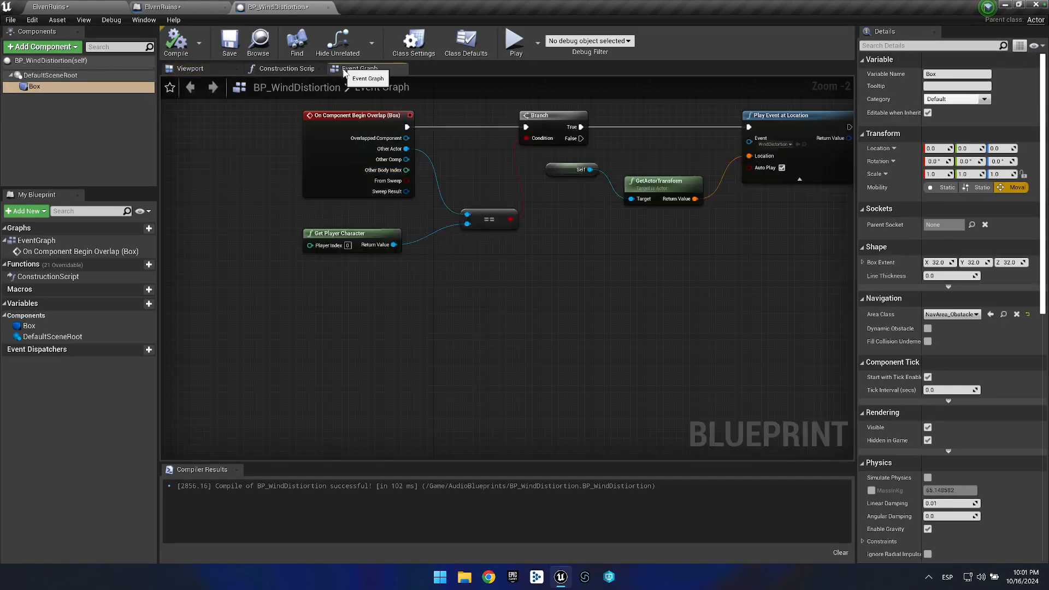
Look through the full node list, including the Actor and Add Component categories, for an end-overlap event for the Box.
{"action": "scroll", "coordinate": [314, 297], "scroll_direction": "down", "scroll_amount": 8}
{"action": "scroll", "coordinate": [313, 307], "scroll_direction": "up", "scroll_amount": 10}
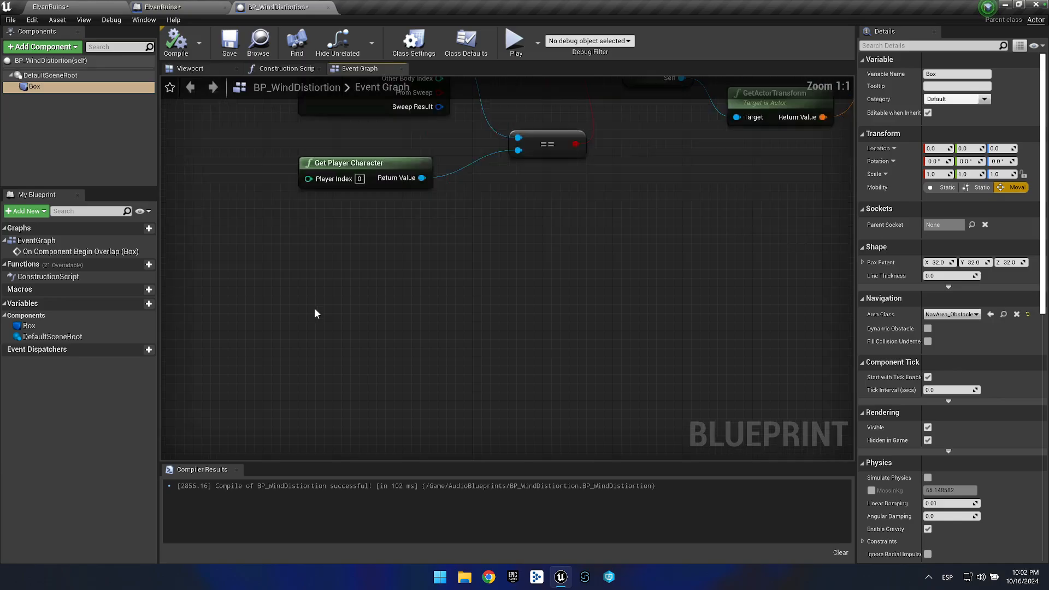
{"action": "left_click_drag", "start_coordinate": [325, 266], "coordinate": [319, 379]}
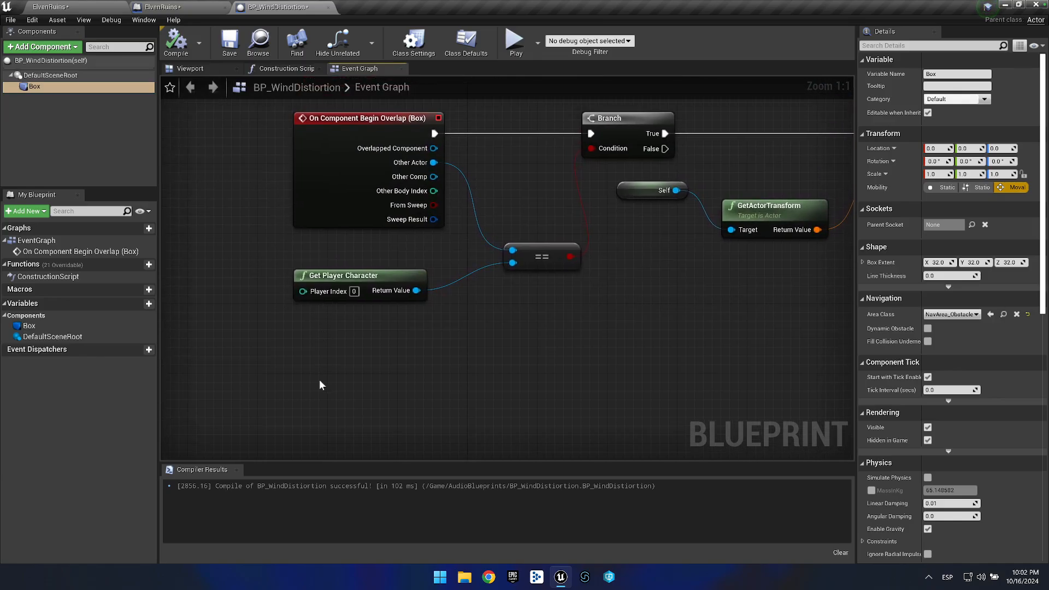
{"action": "right_click", "coordinate": [309, 353]}
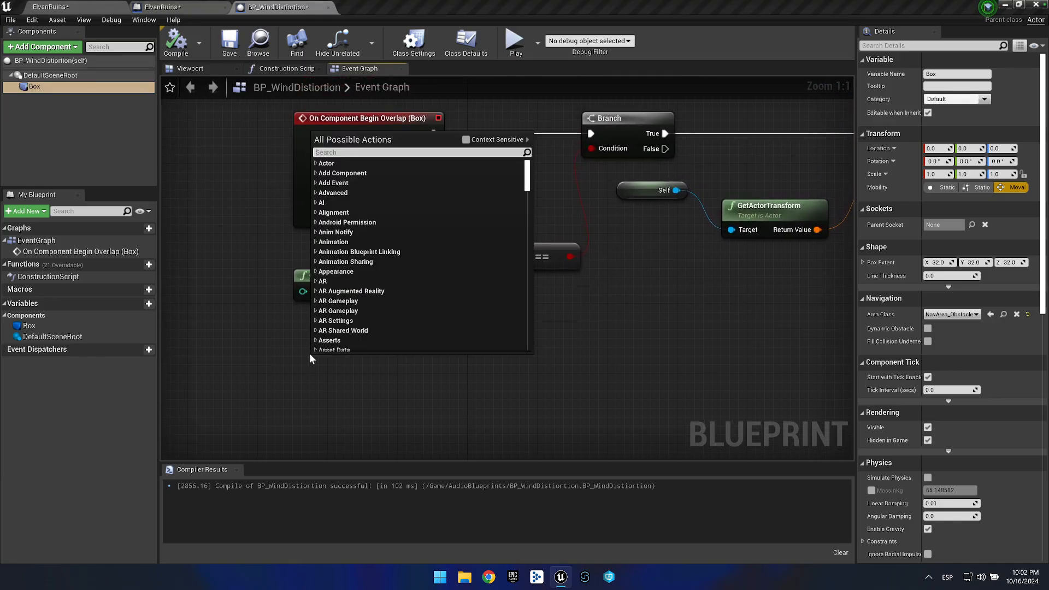
{"action": "left_click", "coordinate": [315, 165]}
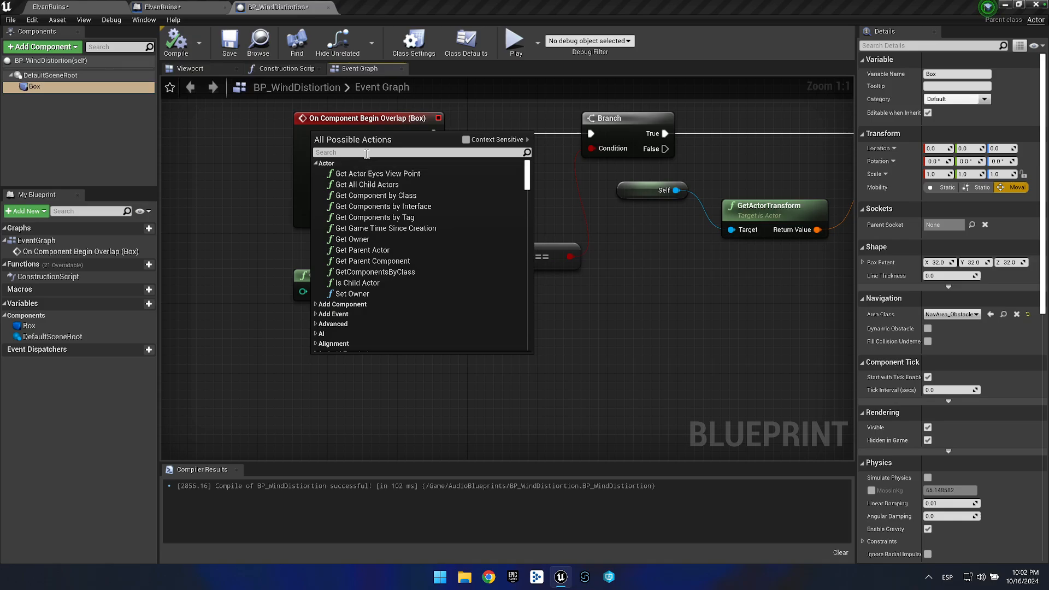
{"action": "left_click", "coordinate": [316, 304]}
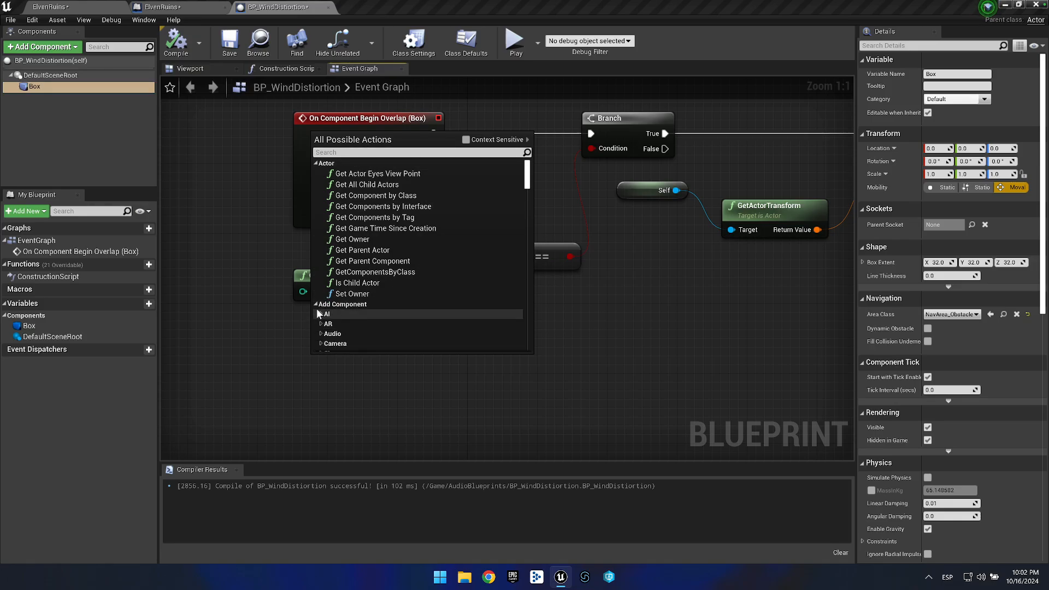
{"action": "scroll", "coordinate": [331, 323], "scroll_direction": "down", "scroll_amount": 1}
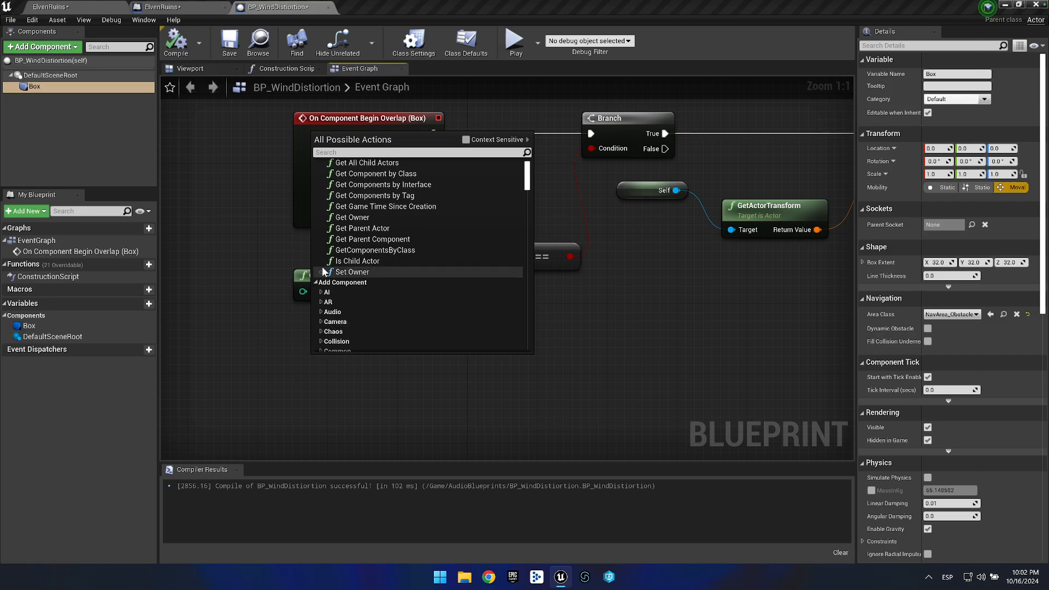
{"action": "left_click", "coordinate": [311, 283]}
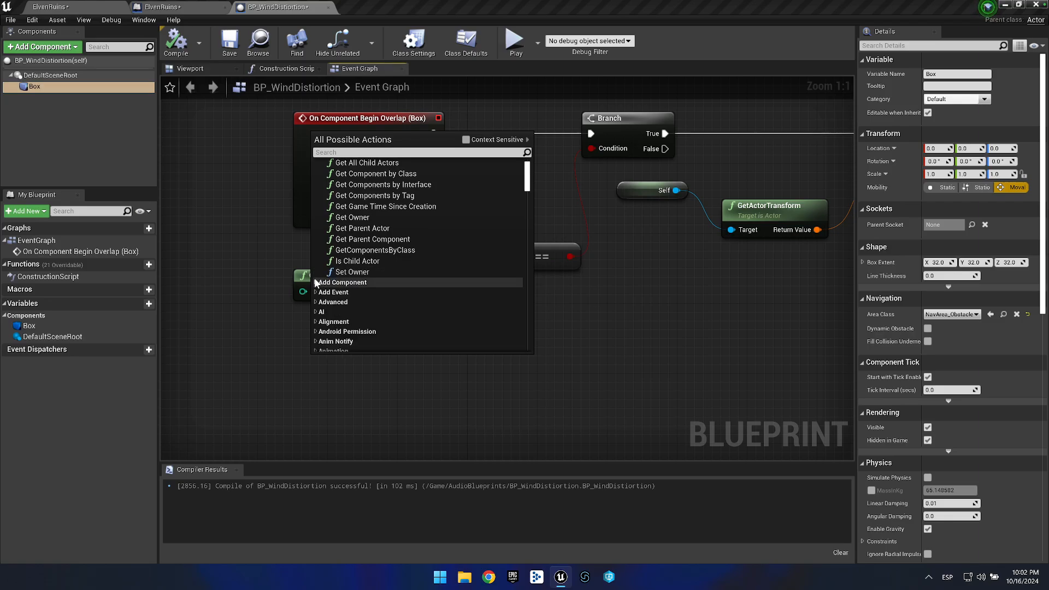
{"action": "scroll", "coordinate": [324, 182], "scroll_direction": "up", "scroll_amount": 1}
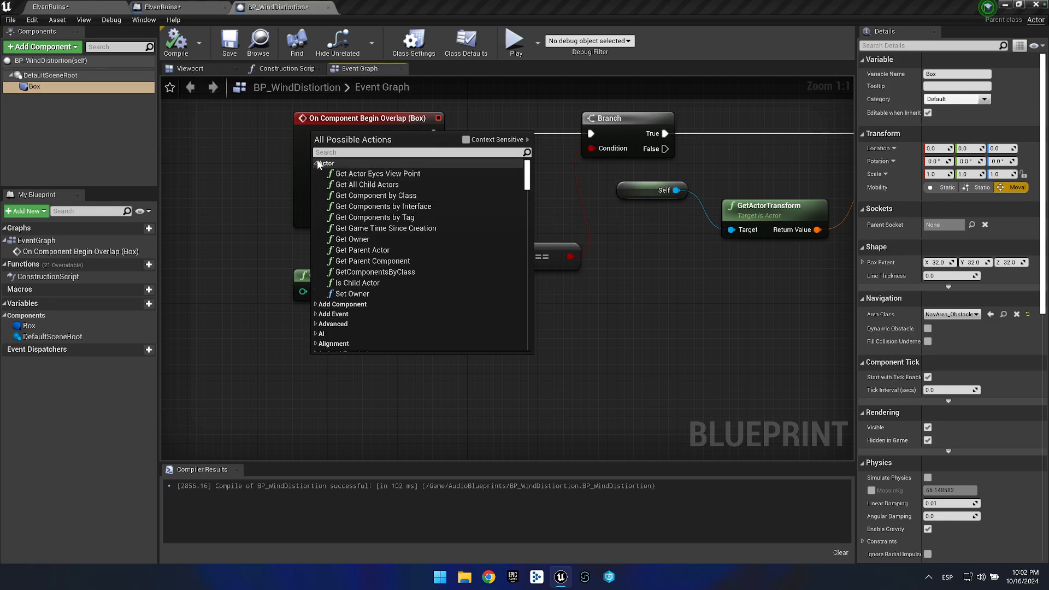
{"action": "left_click", "coordinate": [326, 162]}
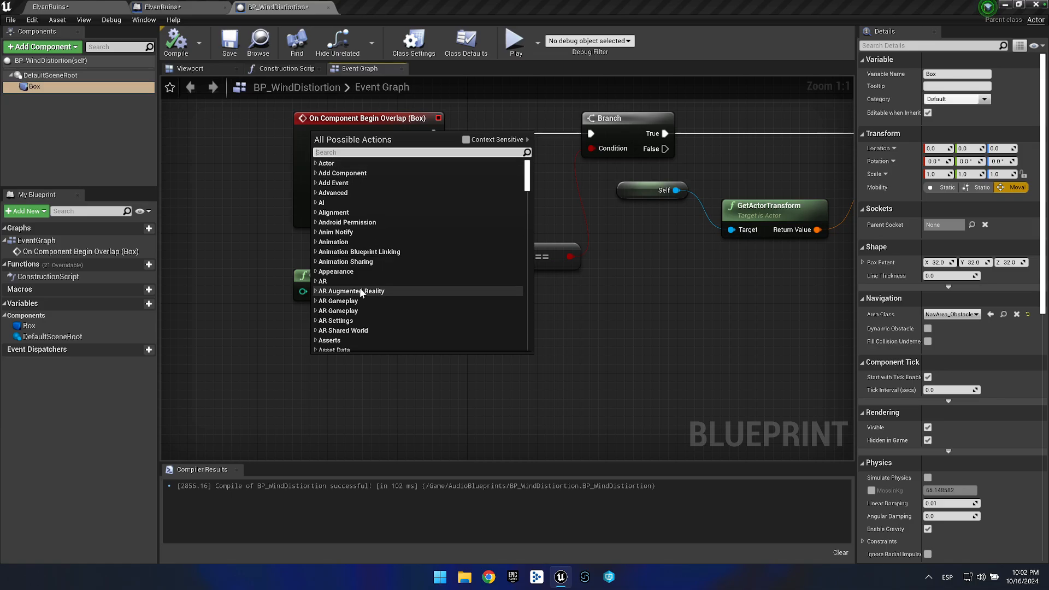
{"action": "scroll", "coordinate": [360, 289], "scroll_direction": "down", "scroll_amount": 10}
{"action": "left_click", "coordinate": [82, 252]}
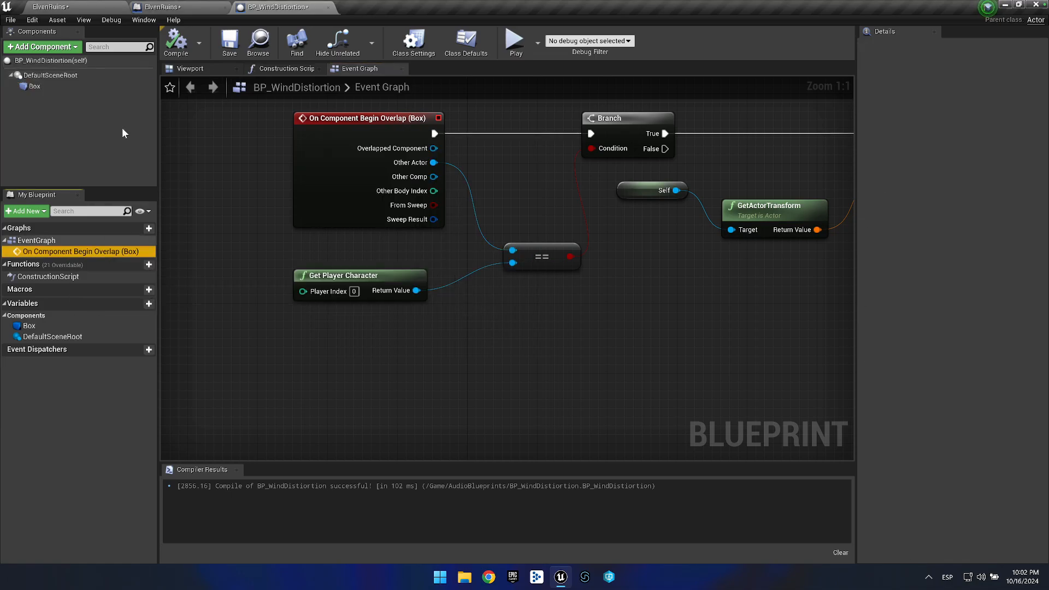
Add an OnComponentEndOverlap event for the Box component to the event graph.
{"action": "left_click", "coordinate": [59, 87]}
{"action": "right_click", "coordinate": [60, 88]}
{"action": "mouse_move", "coordinate": [101, 106]}
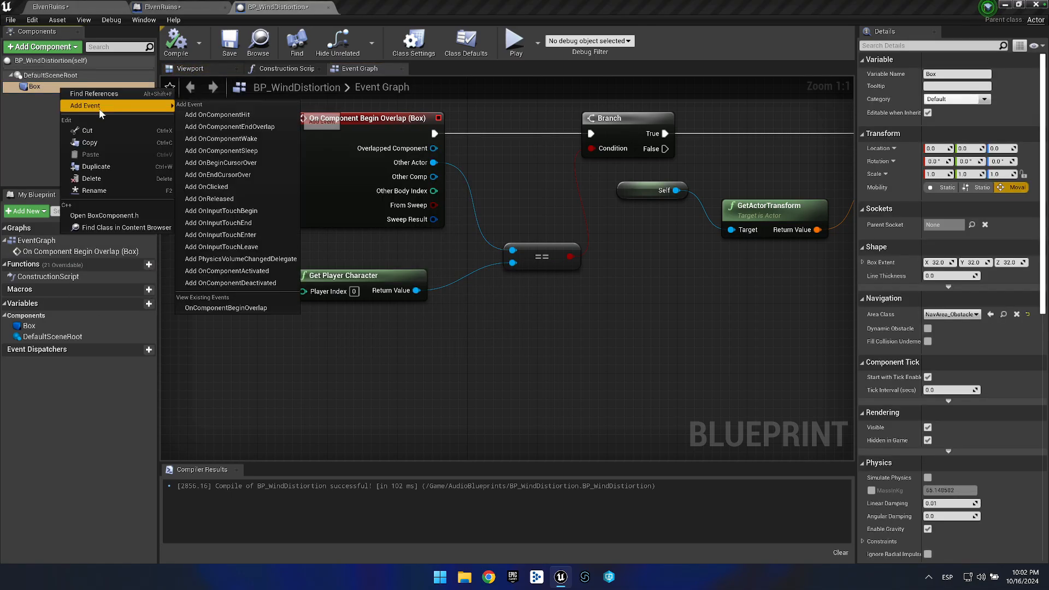
{"action": "left_click", "coordinate": [259, 132]}
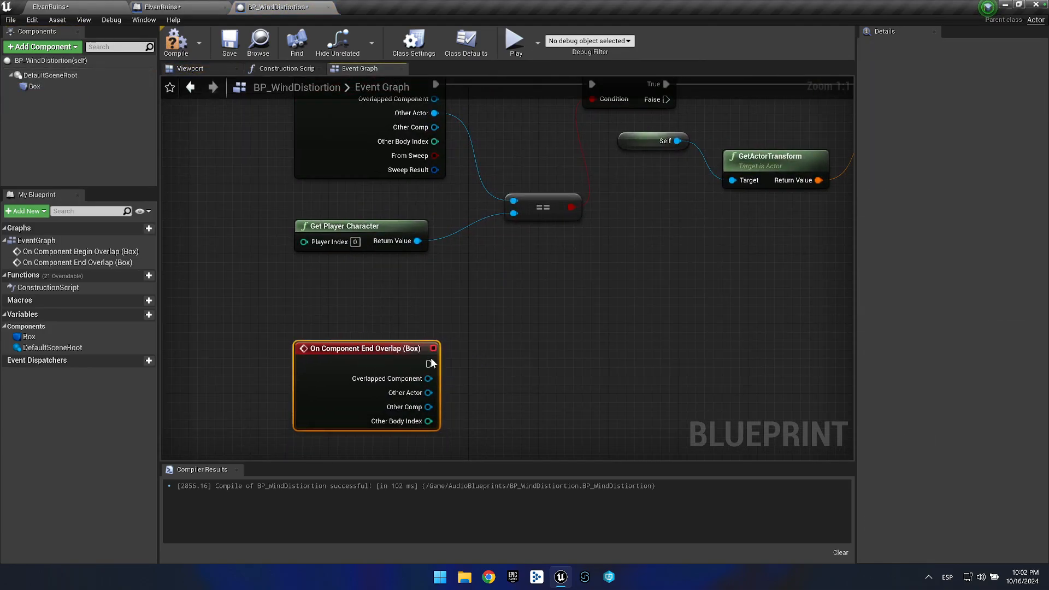
Add a Branch node connected to the end-overlap event's execution output and align it beside the event.
{"action": "left_click_drag", "start_coordinate": [429, 363], "coordinate": [510, 355]}
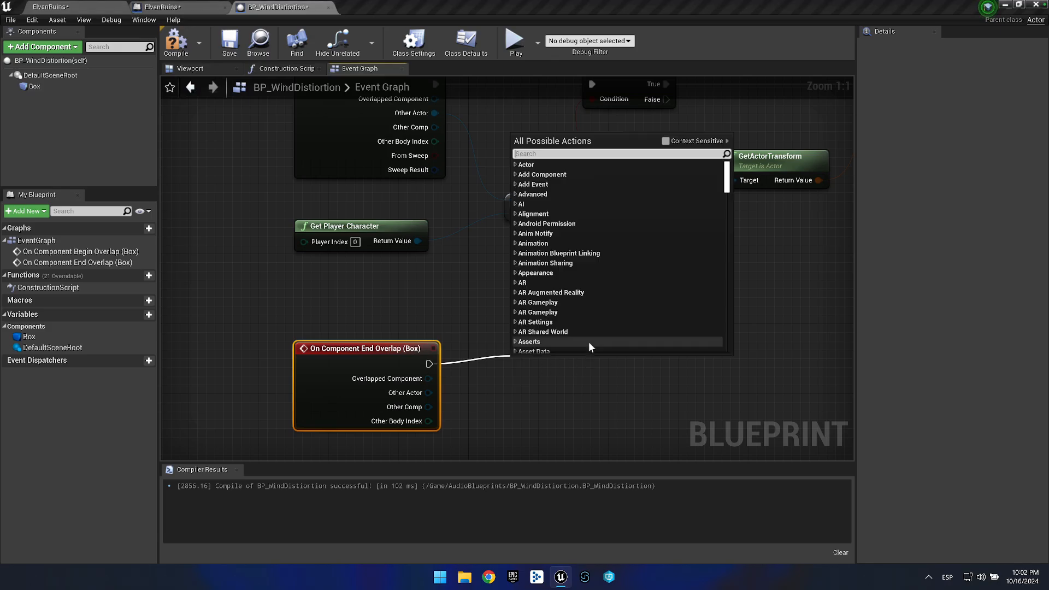
{"action": "type", "text": "brach"}
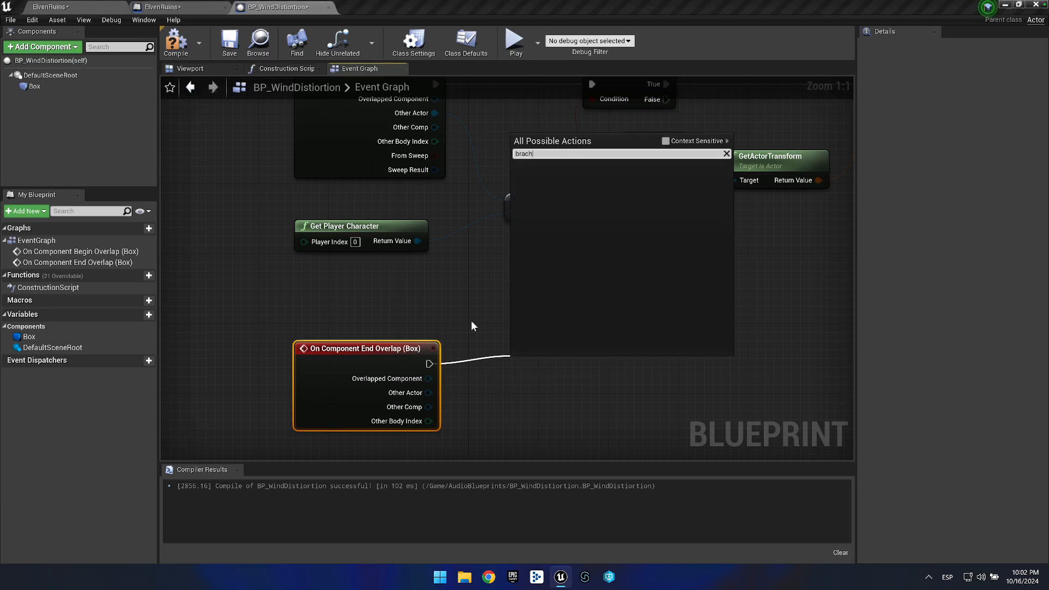
{"action": "key", "text": "BackSpace"}
{"action": "key", "text": "BackSpace"}
{"action": "type", "text": "nch"}
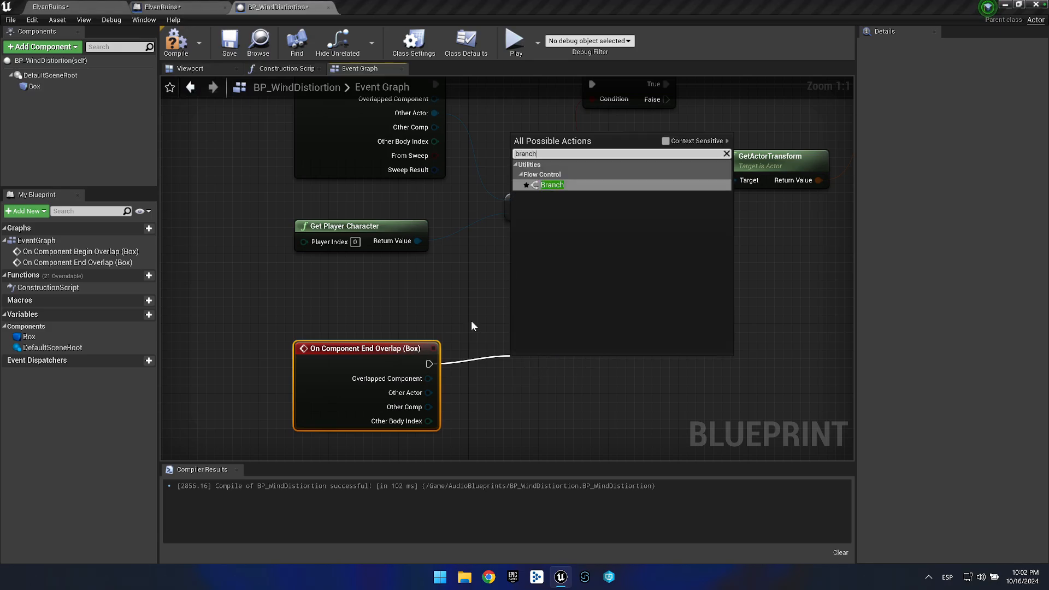
{"action": "key", "text": "Return"}
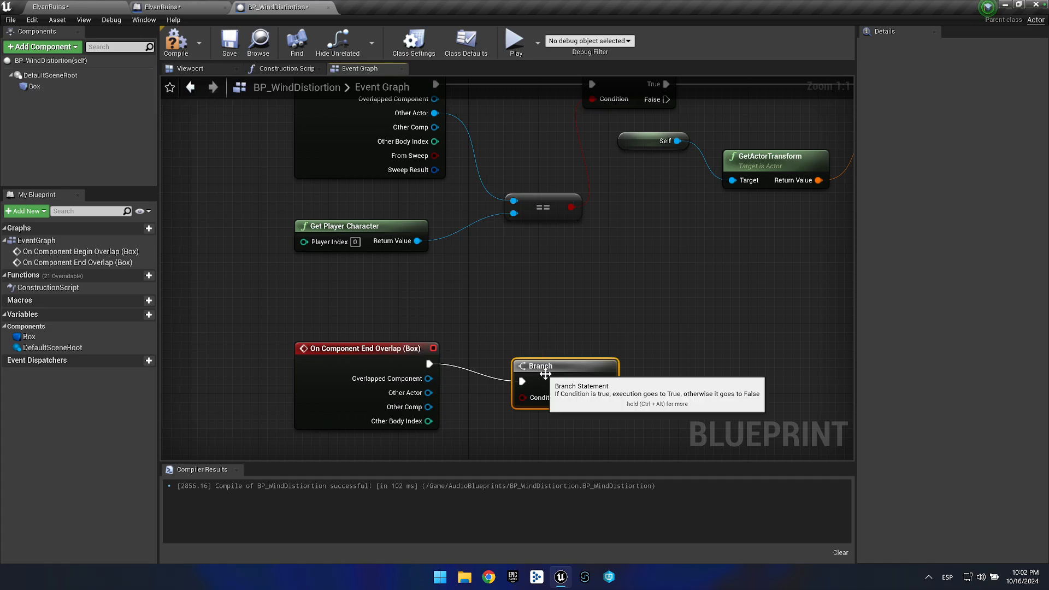
{"action": "left_click_drag", "start_coordinate": [550, 370], "coordinate": [593, 352]}
Try to add an == comparison node from the end-overlap event's Other Actor output.
{"action": "left_click_drag", "start_coordinate": [461, 334], "coordinate": [278, 364]}
{"action": "right_click", "coordinate": [367, 319]}
{"action": "left_click", "coordinate": [326, 275]}
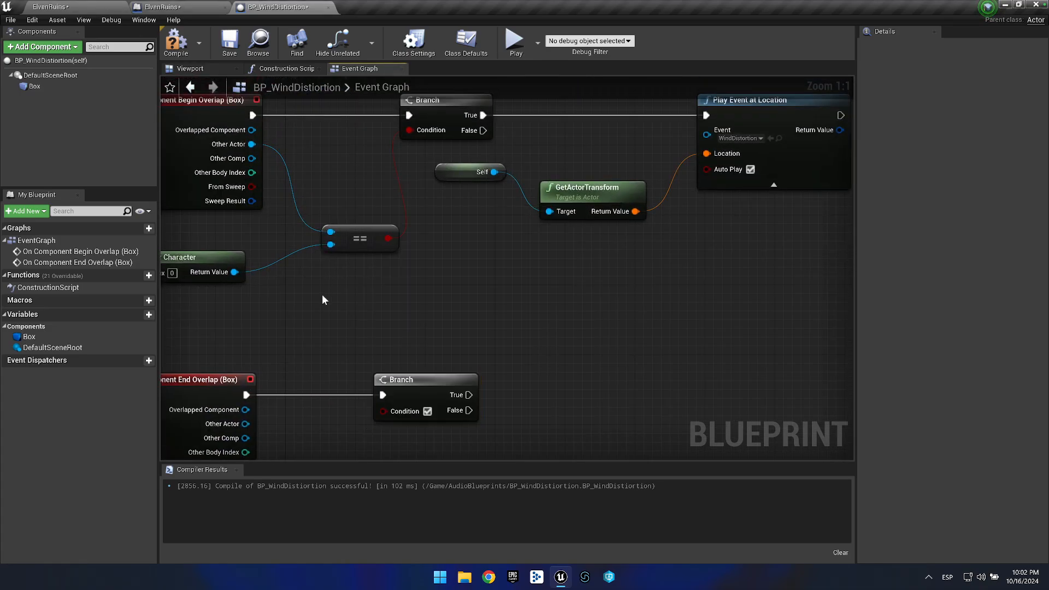
{"action": "left_click_drag", "start_coordinate": [260, 417], "coordinate": [382, 319]}
{"action": "type", "text": "=="}
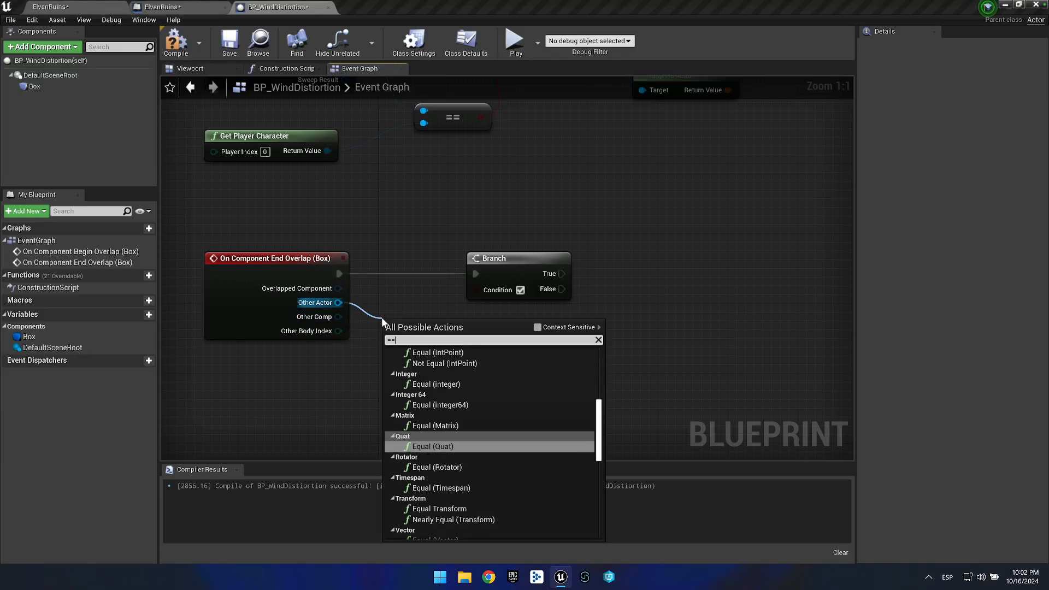
{"action": "key", "text": "Return"}
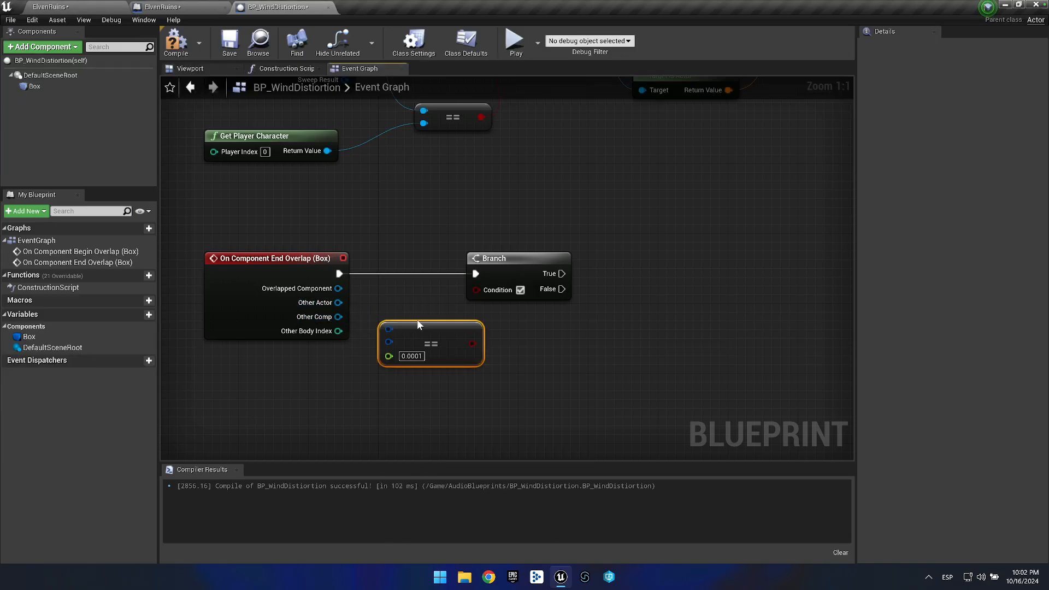
{"action": "key", "text": "Delete"}
{"action": "left_click_drag", "start_coordinate": [338, 303], "coordinate": [404, 324]}
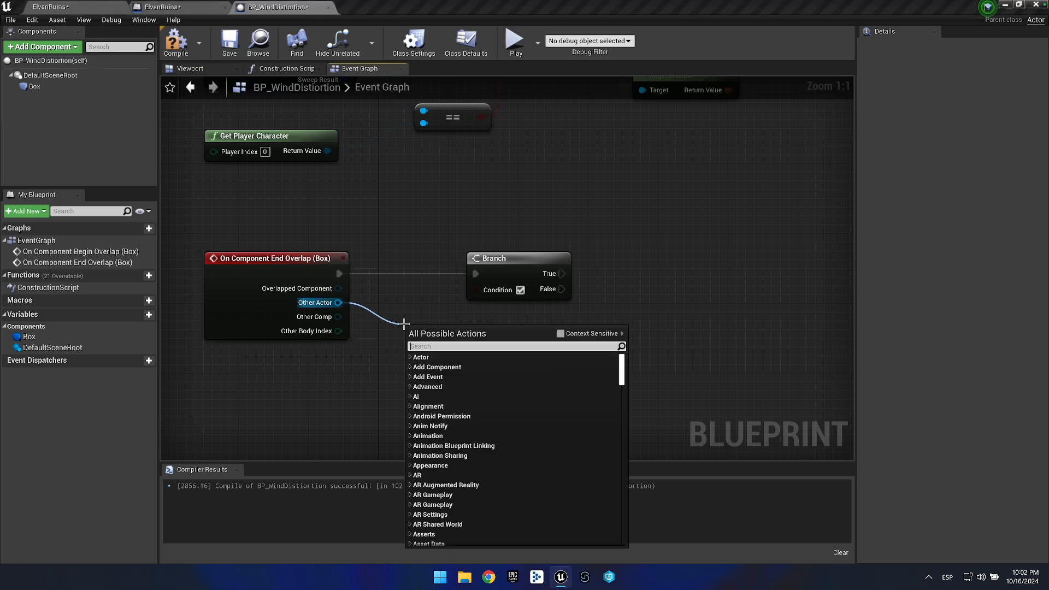
{"action": "type", "text": "=="}
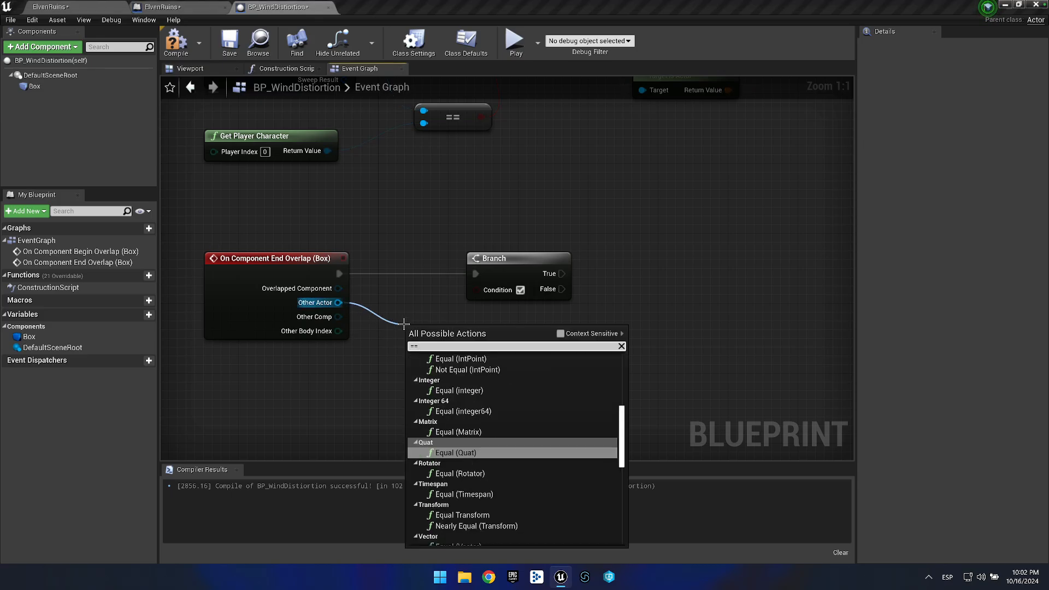
{"action": "key", "text": "Escape"}
Duplicate the existing == node and wire it to Get Player Character, the end-overlap event's Other Actor, and the new Branch's Condition.
{"action": "left_click", "coordinate": [436, 117]}
{"action": "key", "text": "ctrl+c"}
{"action": "key", "text": "ctrl+v"}
{"action": "left_click_drag", "start_coordinate": [397, 356], "coordinate": [327, 152]}
{"action": "left_click_drag", "start_coordinate": [397, 370], "coordinate": [339, 298]}
{"action": "left_click_drag", "start_coordinate": [455, 360], "coordinate": [474, 289]}
{"action": "left_click_drag", "start_coordinate": [668, 217], "coordinate": [515, 295]}
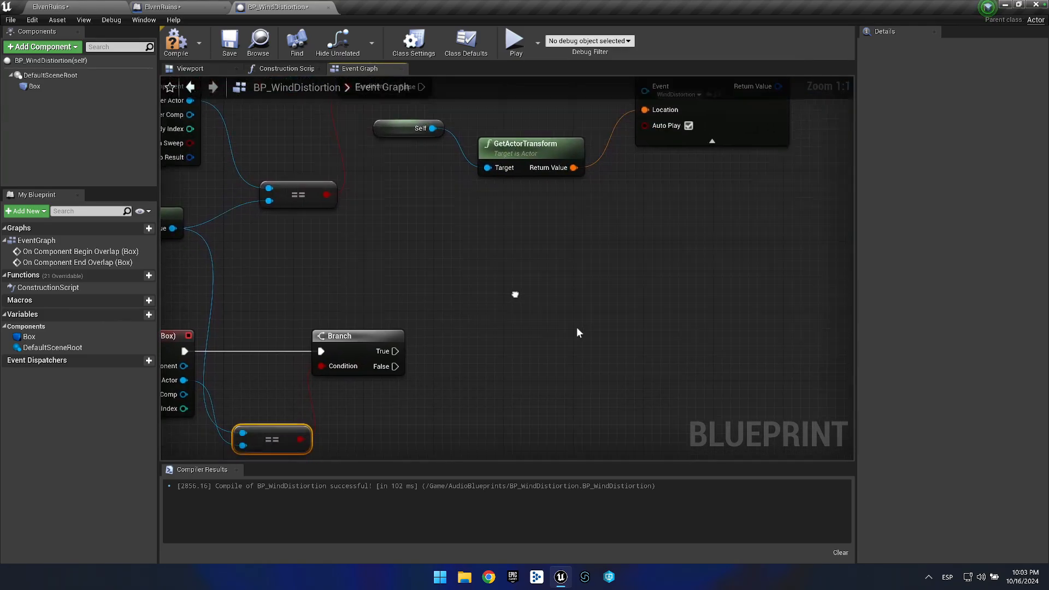
Add an FMOD Event Instance Stop node connected to the True output of the end-overlap Branch.
{"action": "left_click_drag", "start_coordinate": [394, 351], "coordinate": [568, 350]}
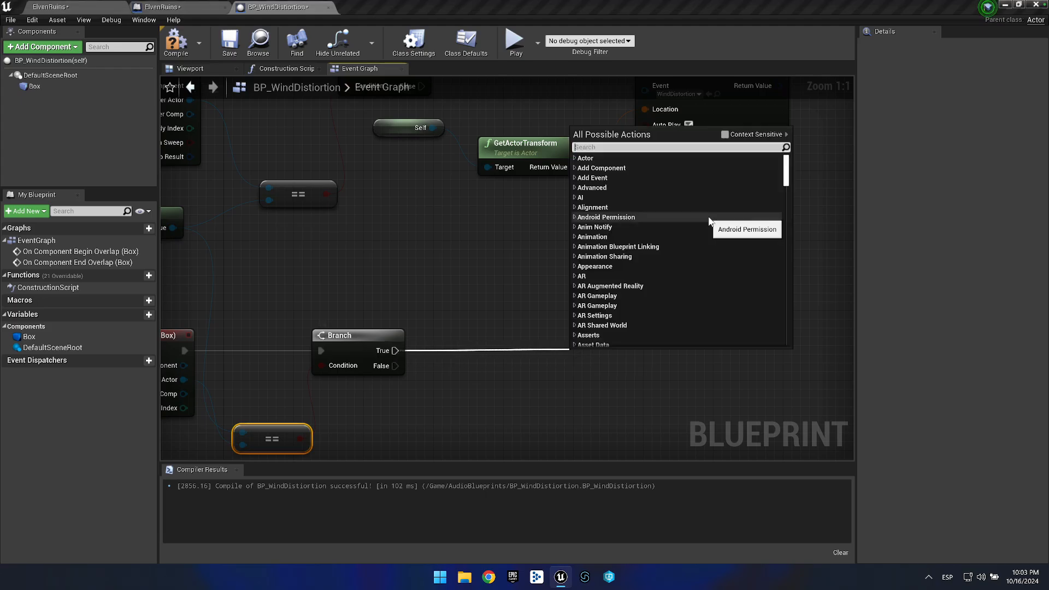
{"action": "type", "text": "sto"}
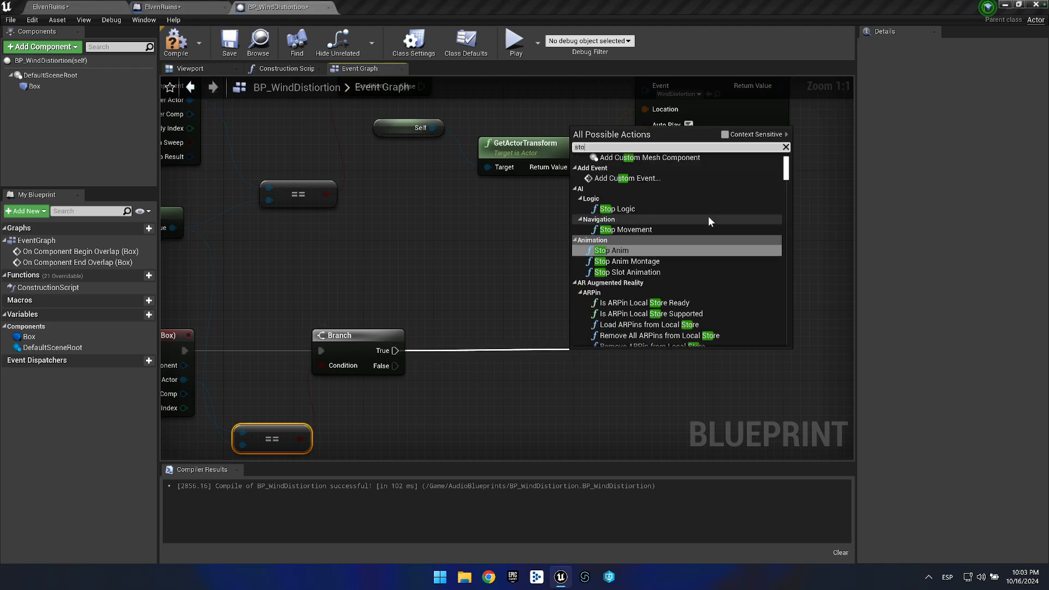
{"action": "type", "text": "p event"}
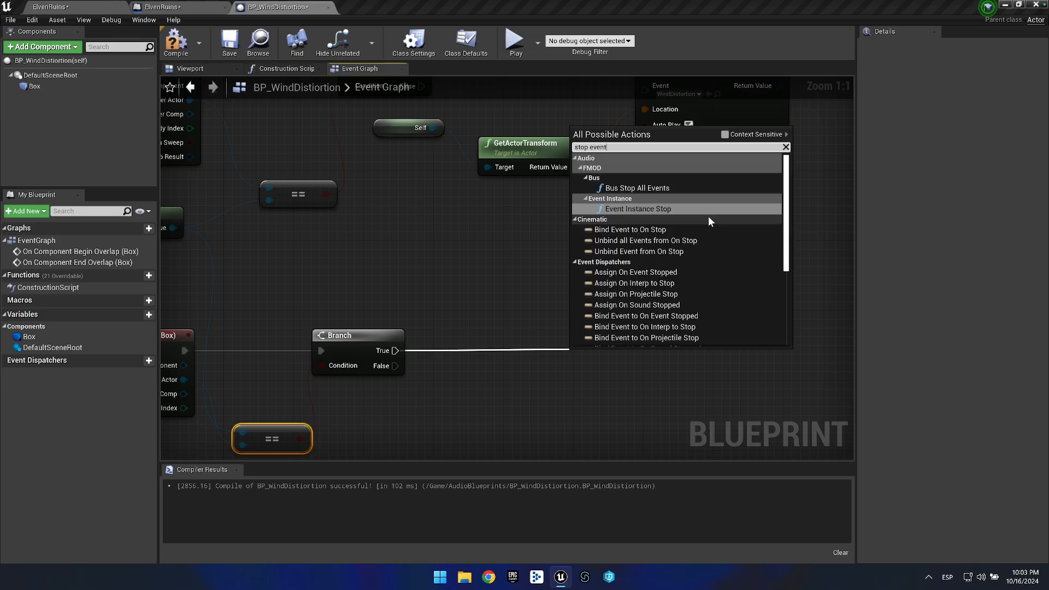
{"action": "key", "text": "Return"}
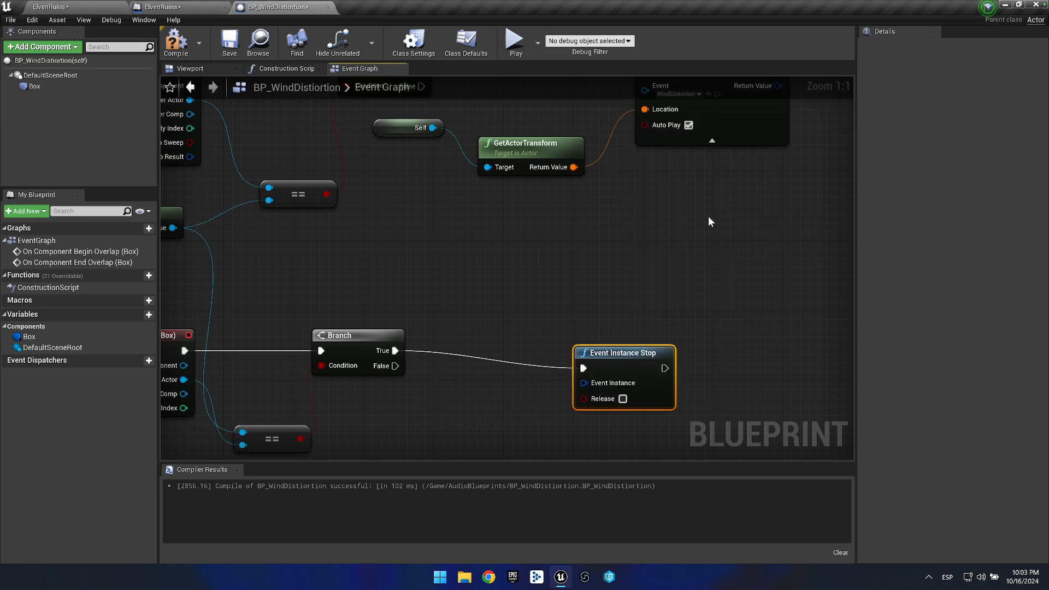
Move Event Instance Stop near Play Event at Location and wire that node's Return Value into its Event Instance input.
{"action": "left_click_drag", "start_coordinate": [721, 289], "coordinate": [538, 254]}
{"action": "left_click_drag", "start_coordinate": [448, 320], "coordinate": [545, 164]}
{"action": "left_click_drag", "start_coordinate": [630, 258], "coordinate": [640, 218]}
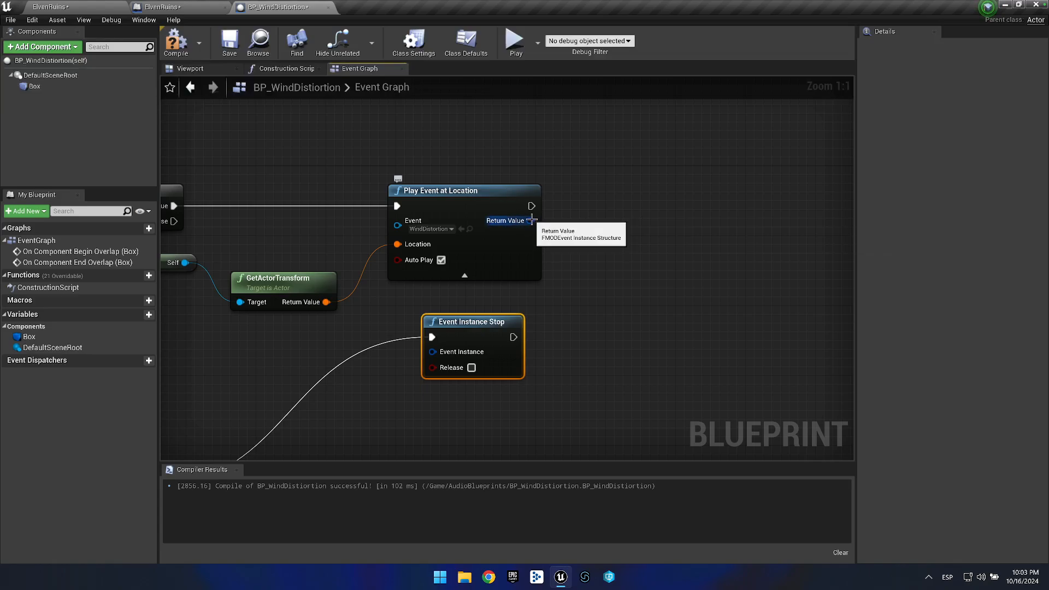
{"action": "left_click_drag", "start_coordinate": [532, 220], "coordinate": [433, 351]}
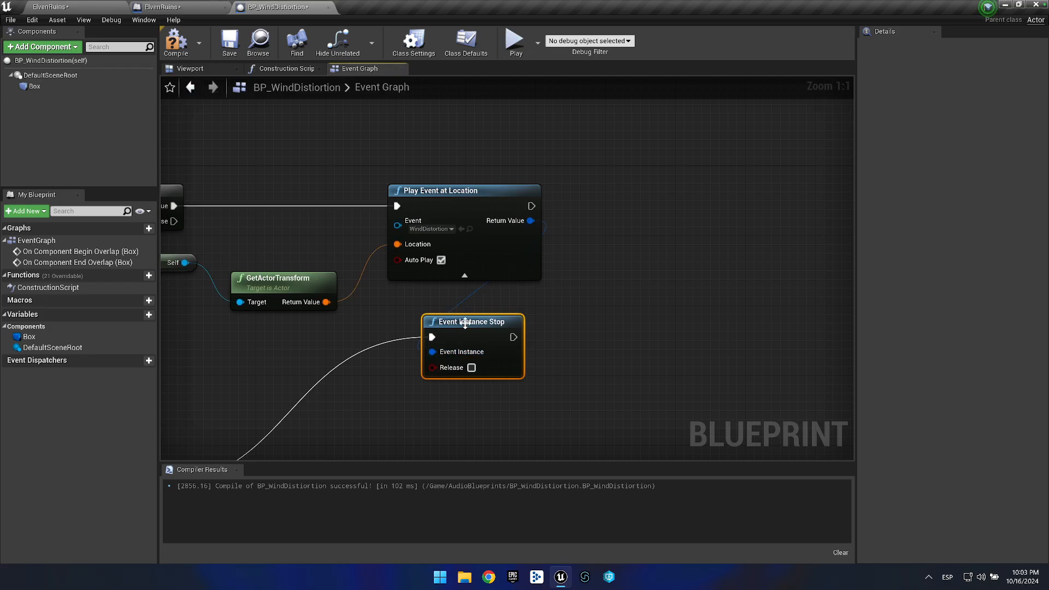
Place the Event Instance Stop node below Play Event at Location, and compile and save the blueprint.
{"action": "left_click_drag", "start_coordinate": [473, 322], "coordinate": [537, 233]}
{"action": "left_click_drag", "start_coordinate": [527, 388], "coordinate": [588, 268]}
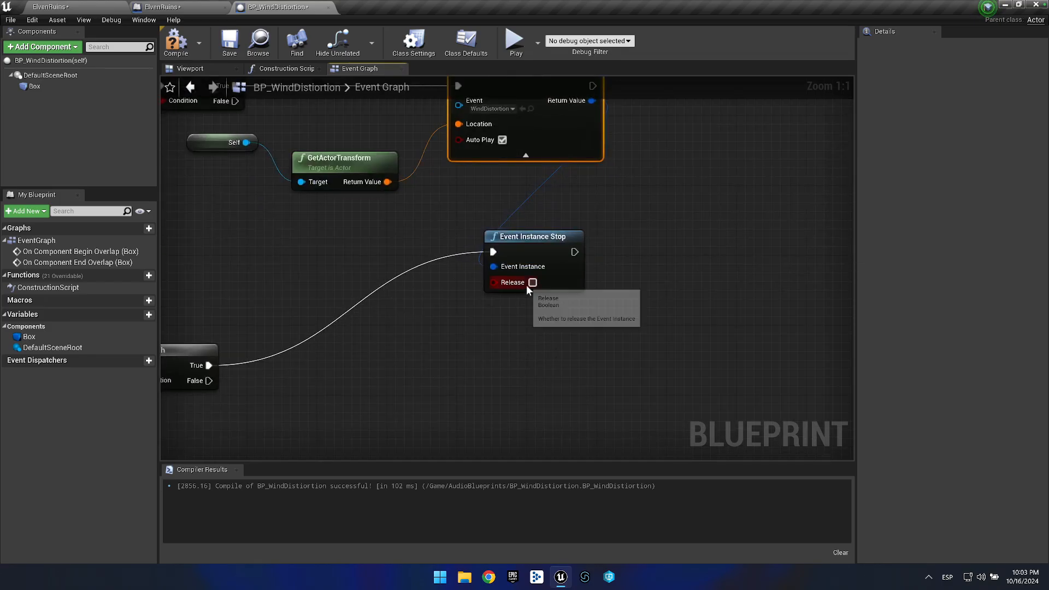
{"action": "left_click", "coordinate": [175, 41]}
{"action": "left_click", "coordinate": [228, 48]}
Play-test the ElvenRuins level by running the character into the wind trigger area and back out, and end the session.
{"action": "left_click", "coordinate": [109, 7]}
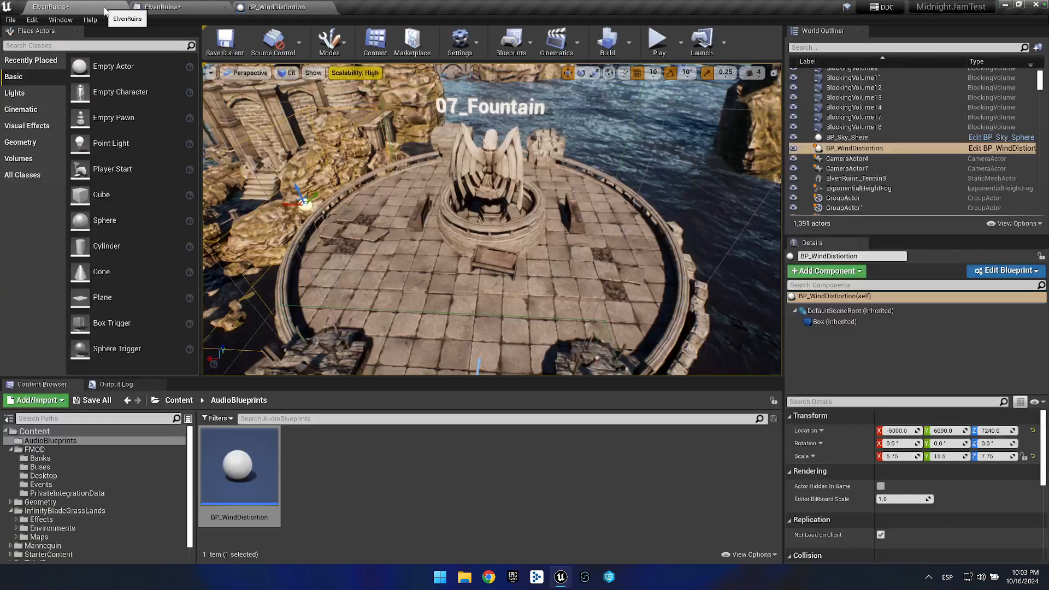
{"action": "left_click", "coordinate": [659, 39]}
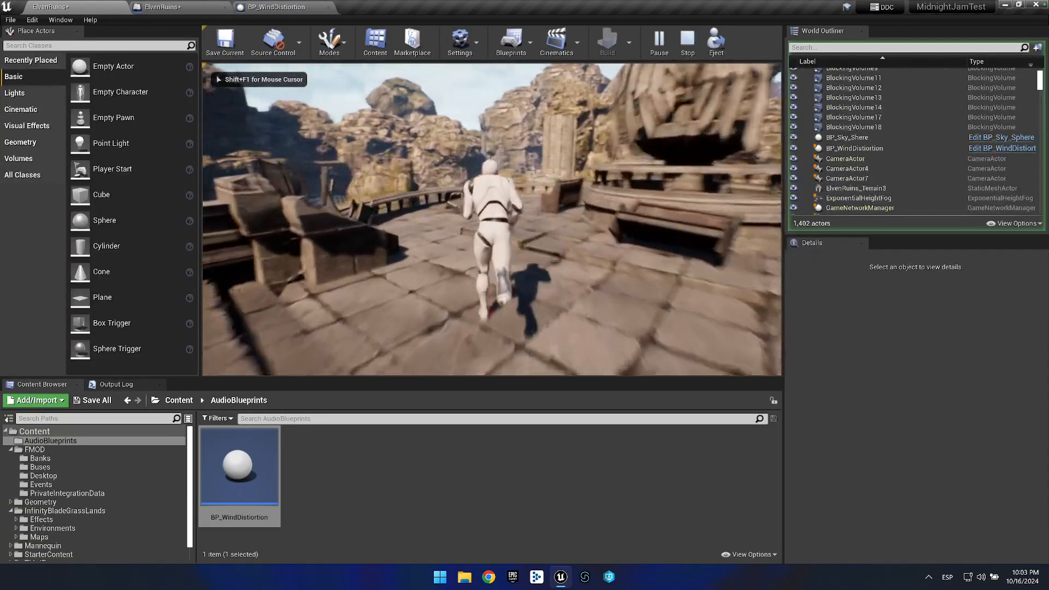
{"action": "key", "text": "w"}
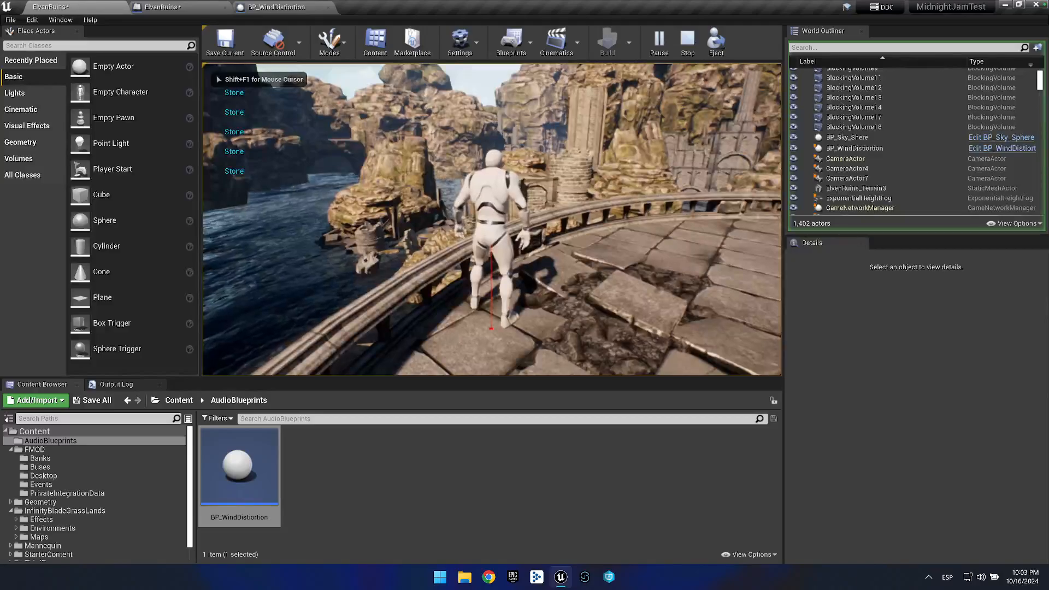
{"action": "key", "text": "s"}
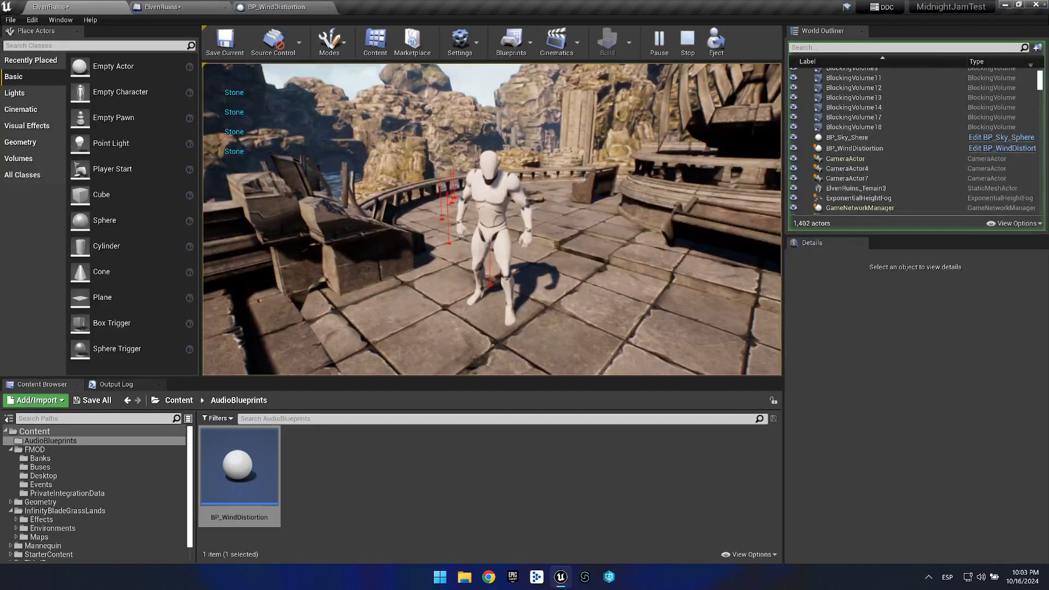
{"action": "key", "text": "Escape"}
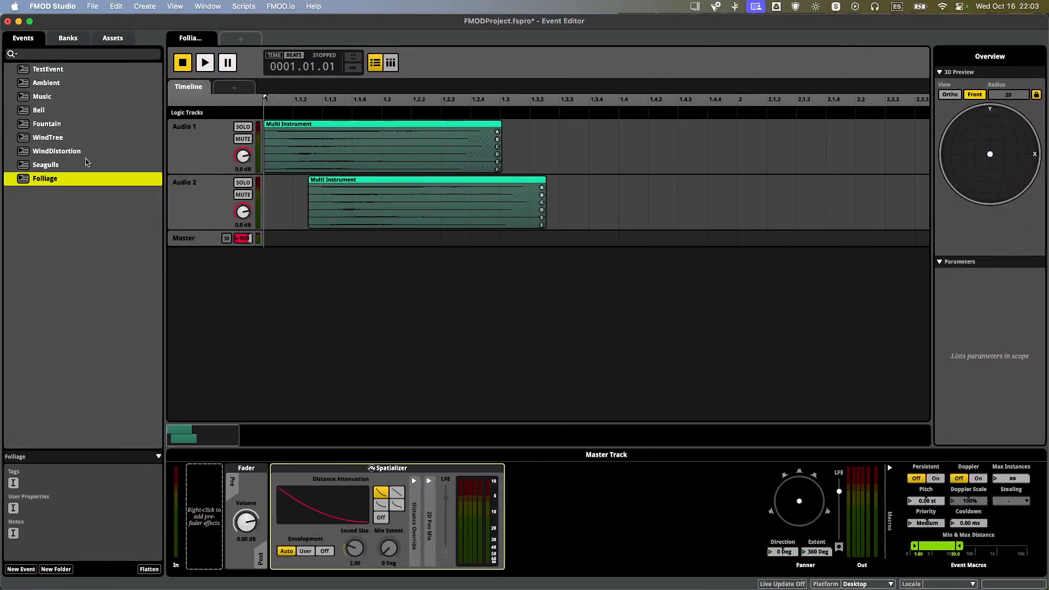
Switch to FMOD Studio and add an AHDSR modulator to the master track volume of the WindDistortion event.
{"action": "left_click", "coordinate": [72, 152]}
{"action": "left_click", "coordinate": [199, 184]}
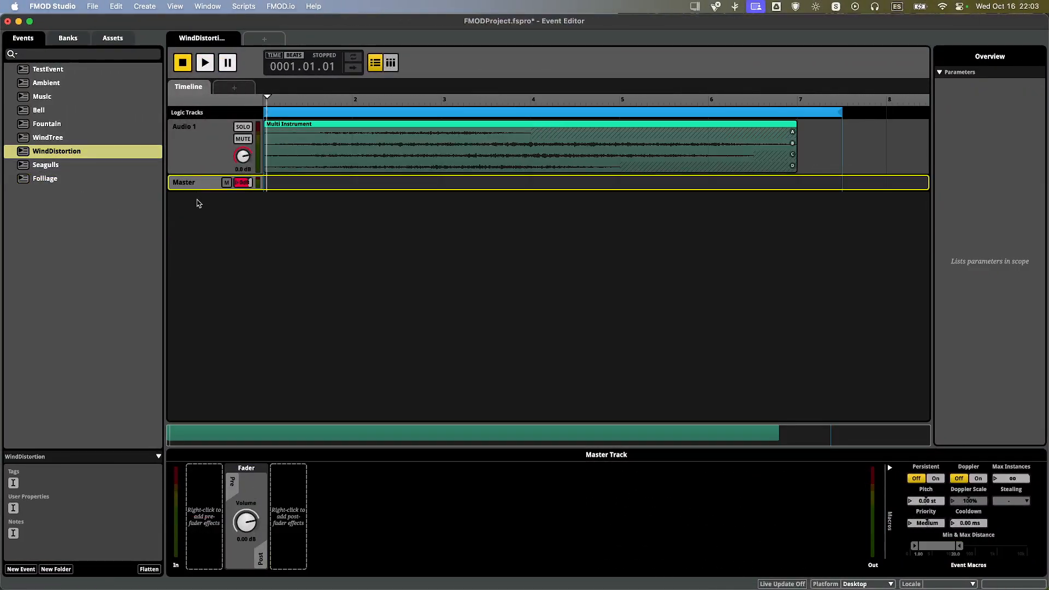
{"action": "right_click", "coordinate": [285, 517]}
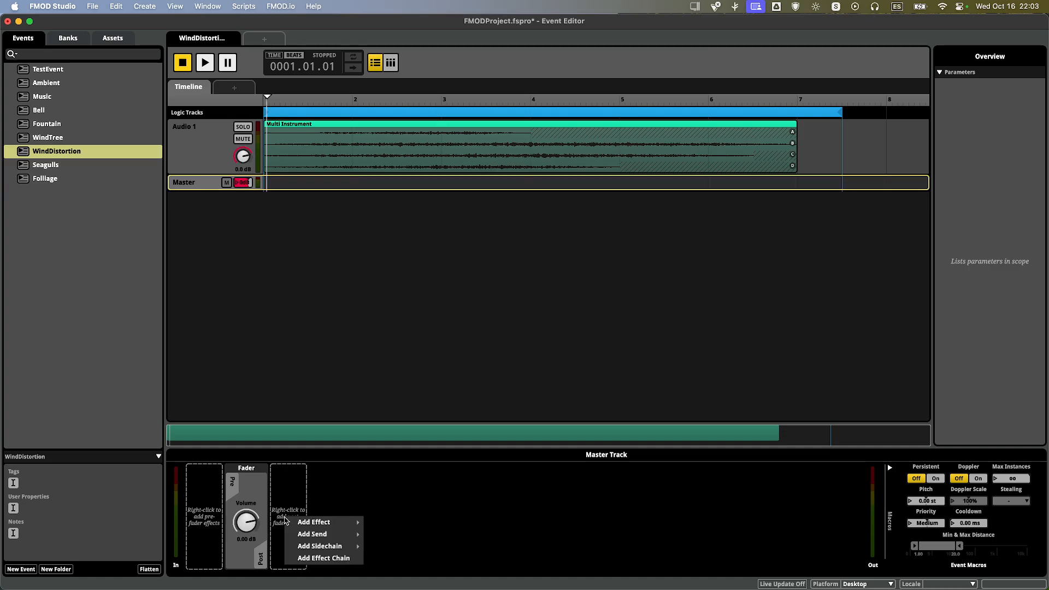
{"action": "mouse_move", "coordinate": [289, 523]}
{"action": "right_click", "coordinate": [238, 526]}
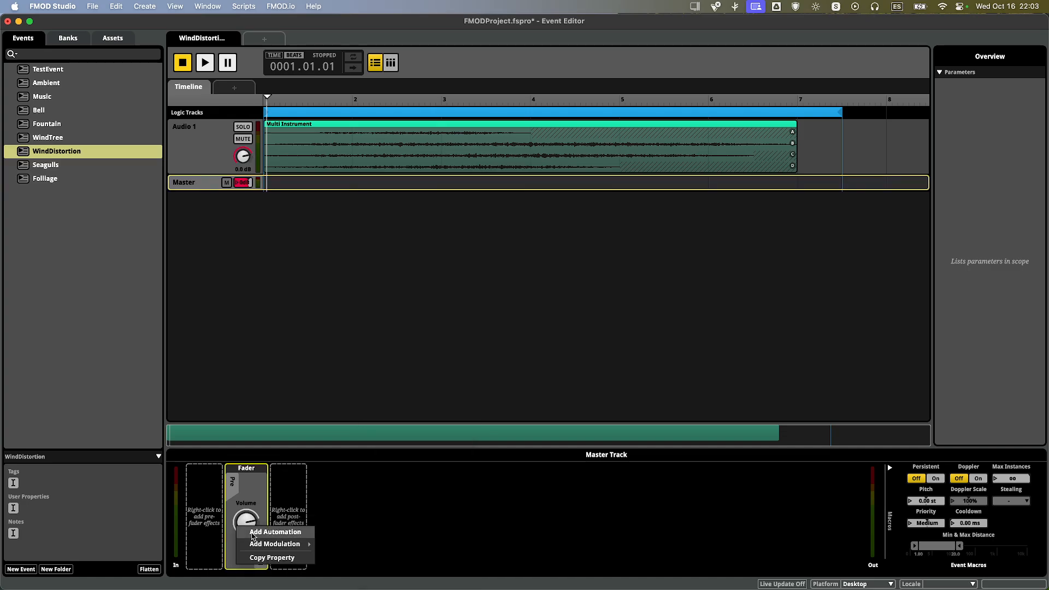
{"action": "mouse_move", "coordinate": [259, 549]}
{"action": "left_click", "coordinate": [338, 556]}
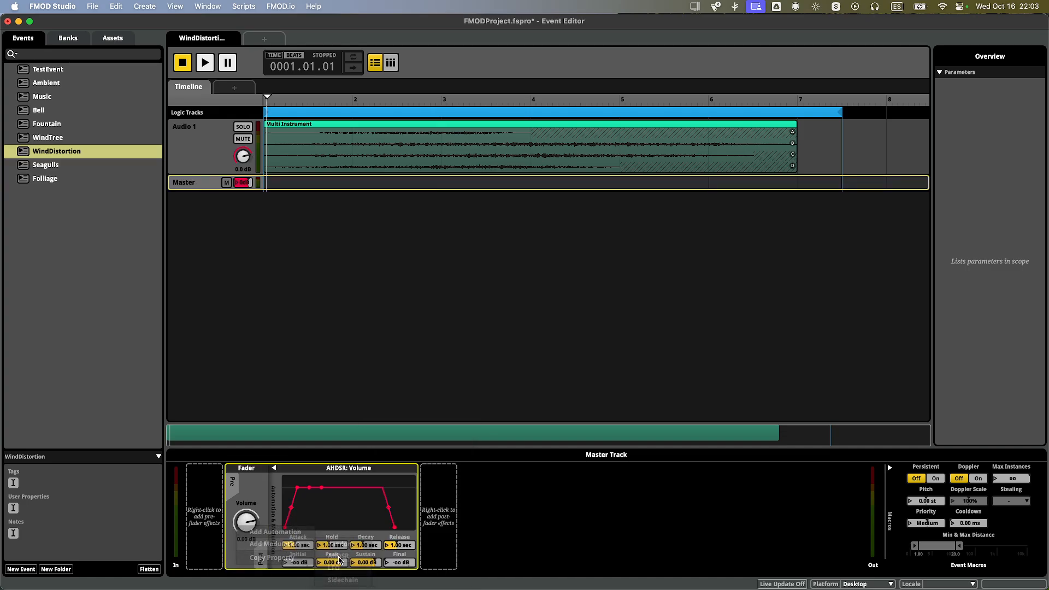
Lengthen the AHDSR volume release while auditioning the WindDistortion event, and build the project for all platforms.
{"action": "key", "text": "space"}
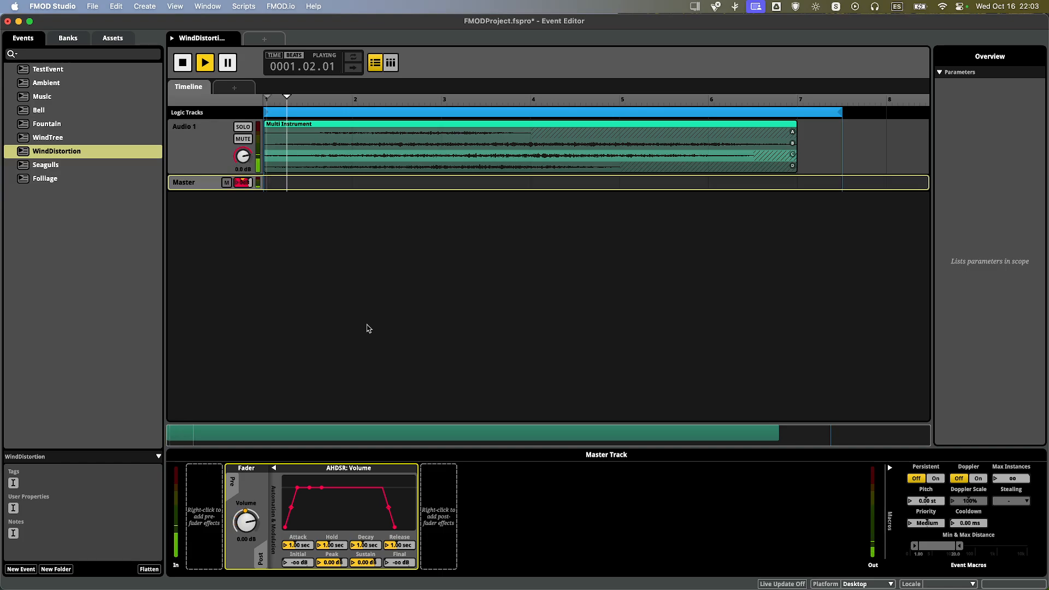
{"action": "key", "text": "space"}
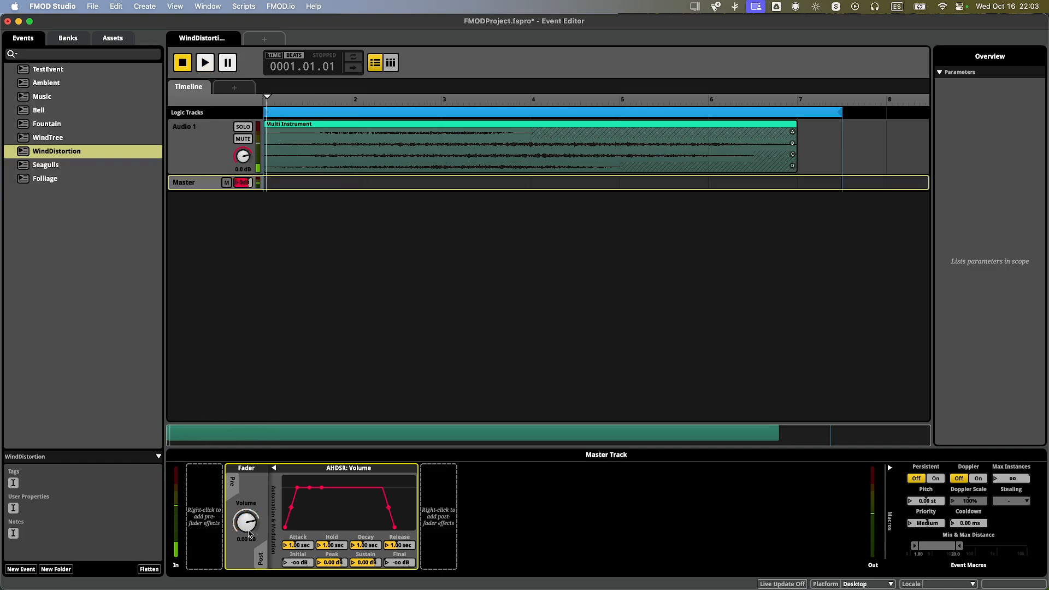
{"action": "key", "text": "space"}
{"action": "left_click", "coordinate": [93, 6]}
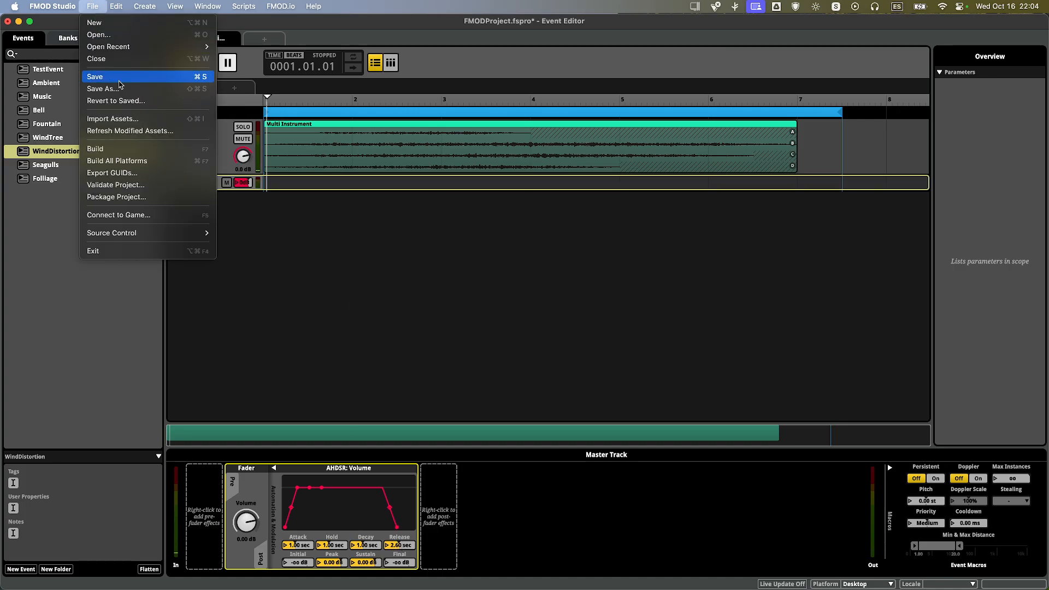
{"action": "left_click", "coordinate": [121, 161]}
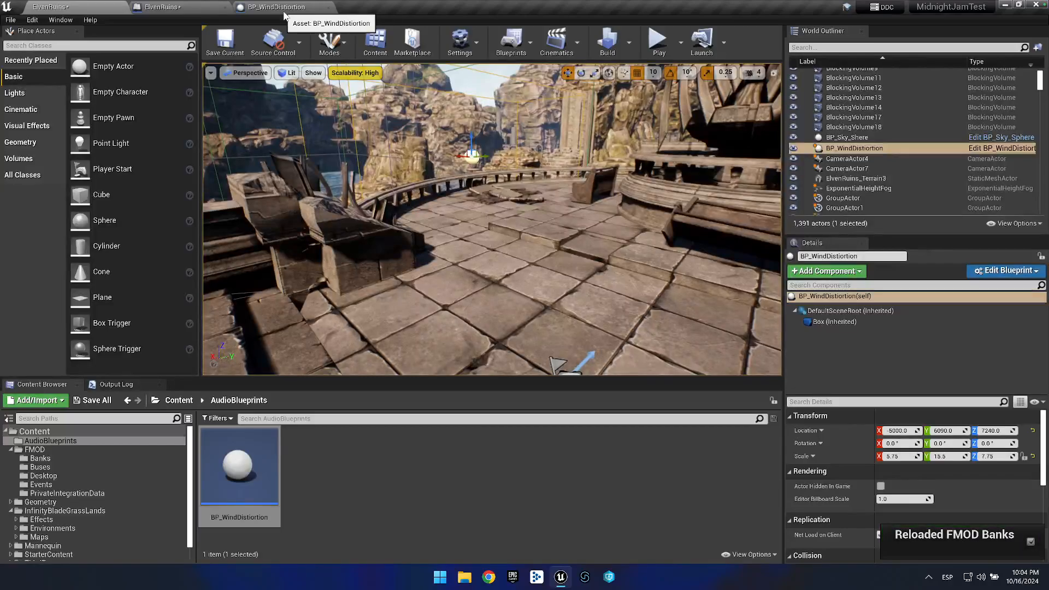
Back in Unreal Editor, enable Release on the Event Instance Stop node, and compile and save BP_WindDistortion.
{"action": "left_click", "coordinate": [257, 8]}
{"action": "left_click", "coordinate": [532, 282]}
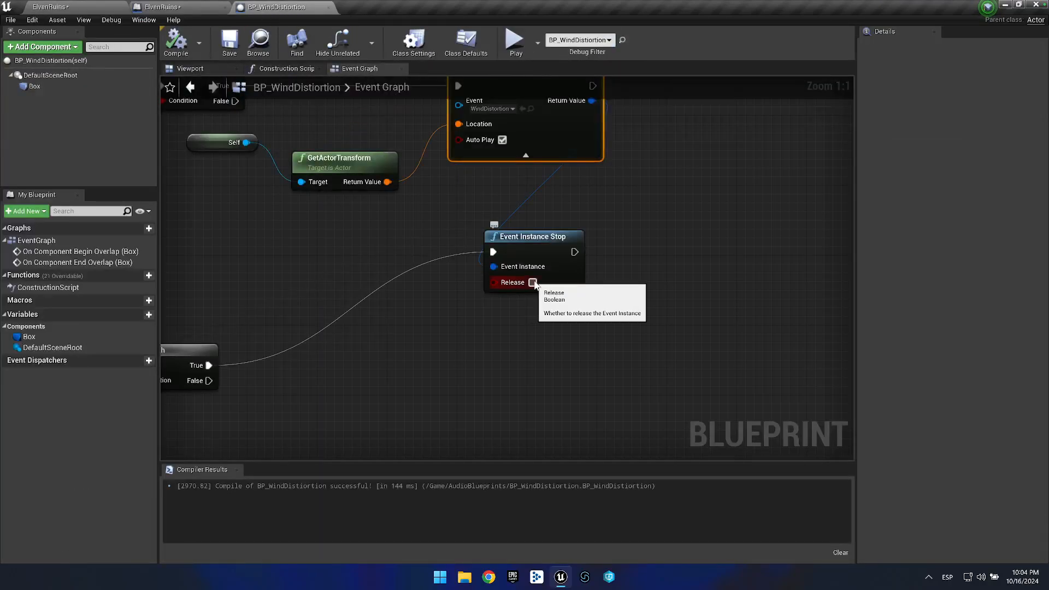
{"action": "left_click", "coordinate": [175, 42]}
{"action": "left_click", "coordinate": [230, 40]}
Play-test ElvenRuins again with the rebuilt banks, entering and leaving the wind area by the railing, and stop playing.
{"action": "left_click", "coordinate": [52, 6]}
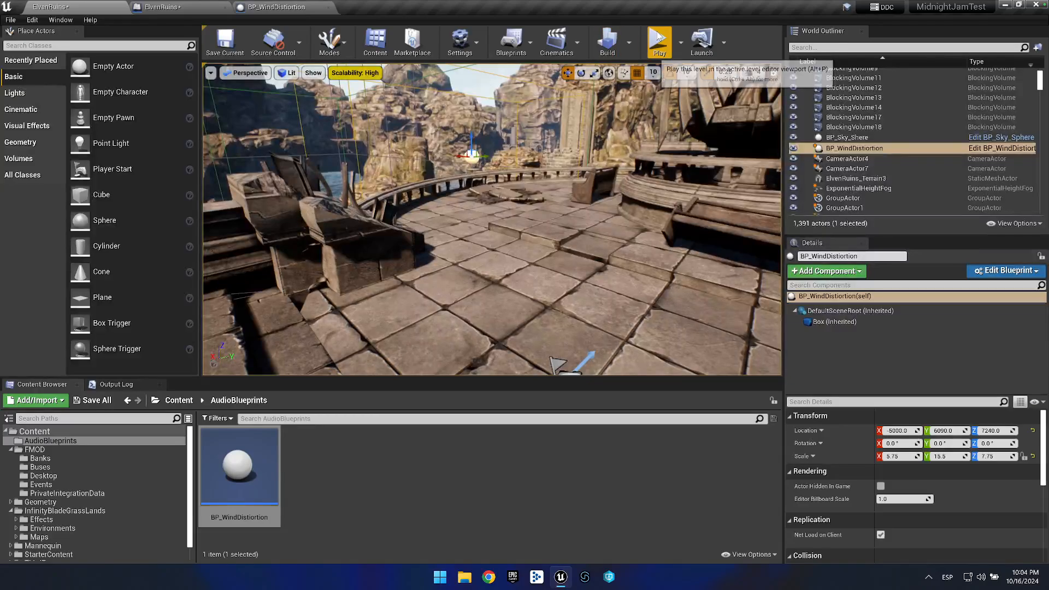
{"action": "key", "text": "alt+p"}
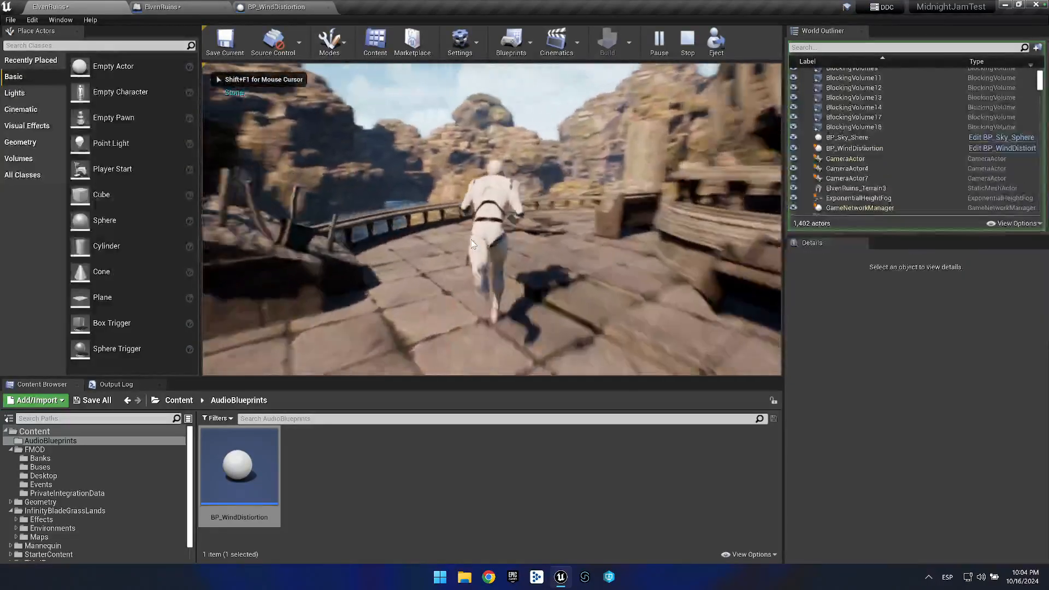
{"action": "key", "text": "w"}
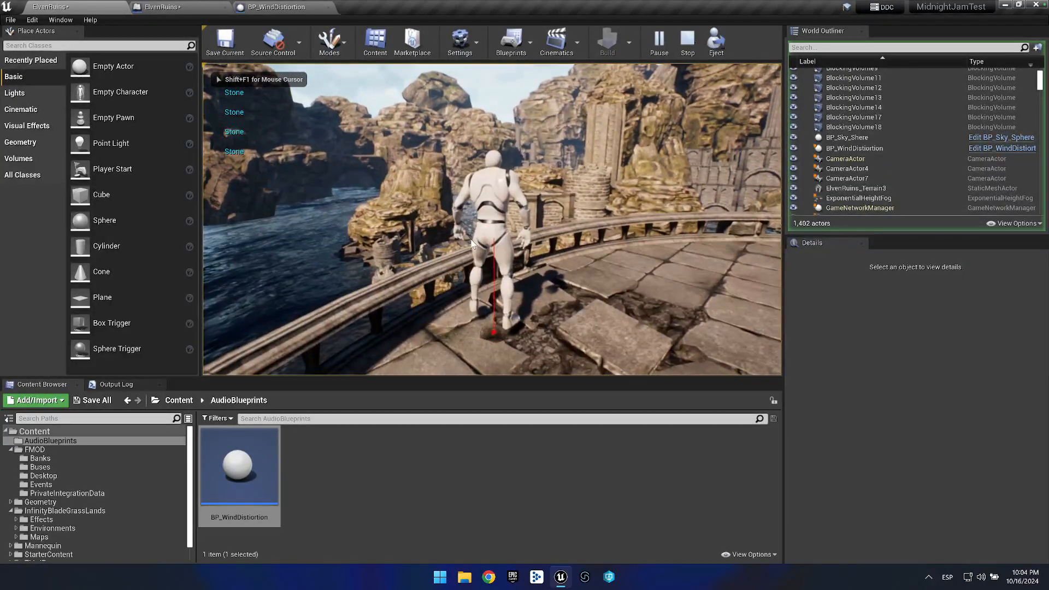
{"action": "key", "text": "s"}
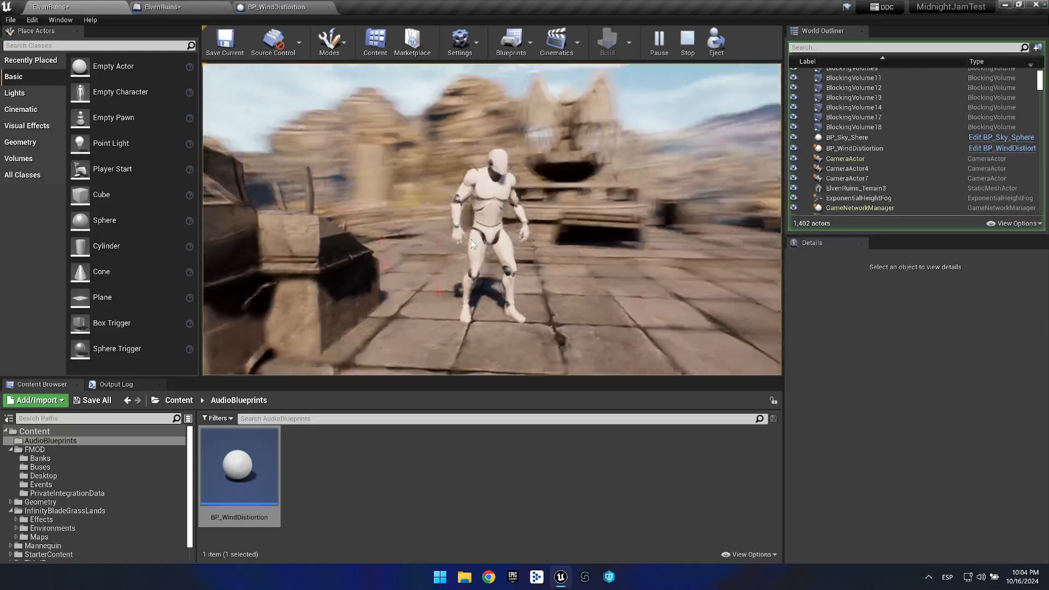
{"action": "key", "text": "Escape"}
Duplicate the BP_WindDistortion actor to the opposite side of the fountain terrace at X -6450.
{"action": "key", "text": "w"}
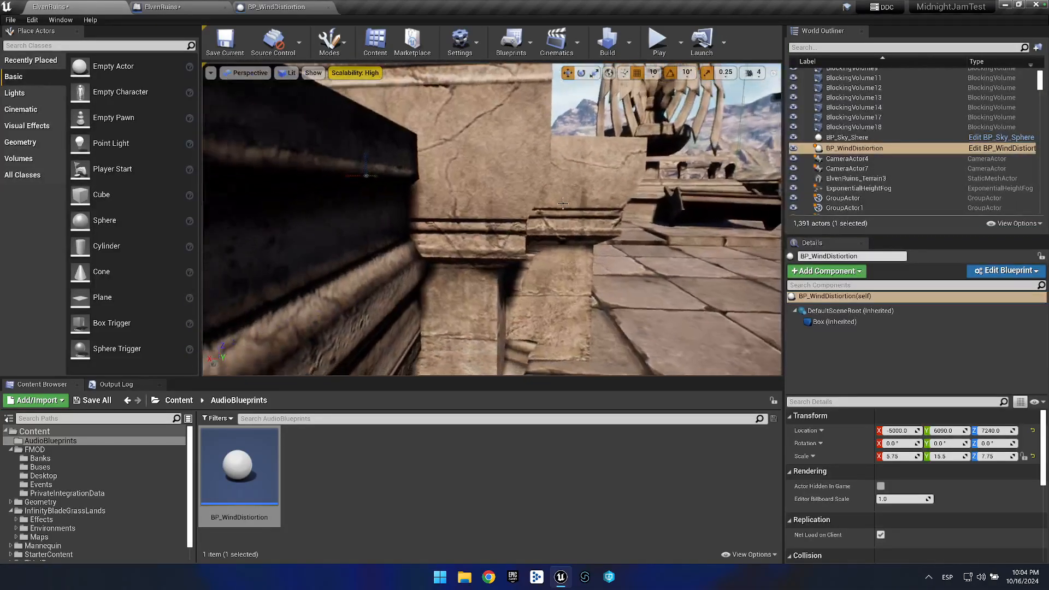
{"action": "key", "text": "s"}
{"action": "key", "text": "w"}
{"action": "key", "text": "s"}
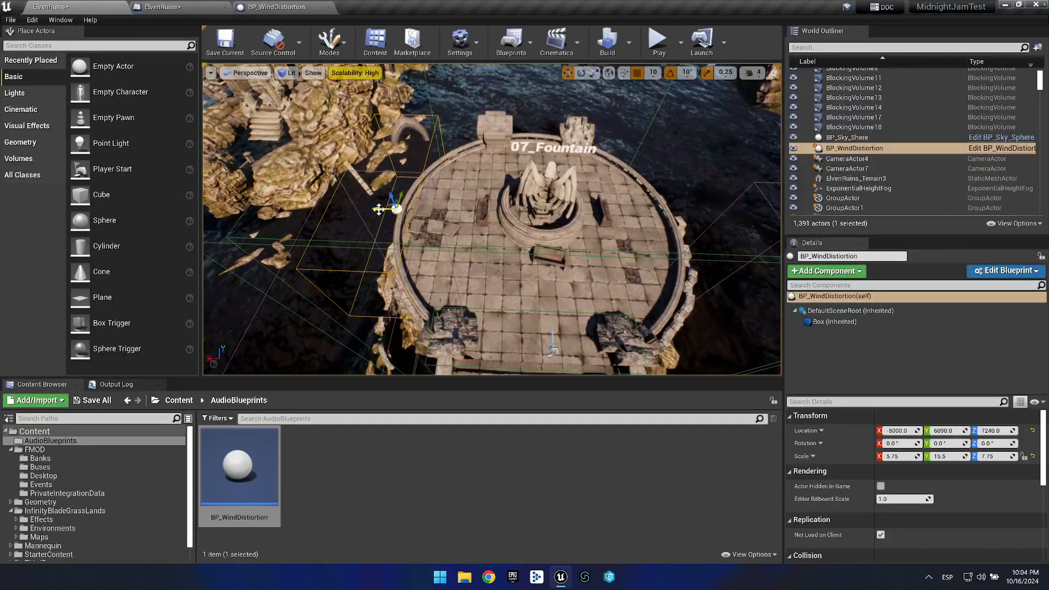
{"action": "left_click_drag", "start_coordinate": [379, 209], "coordinate": [636, 227], "text": "alt"}
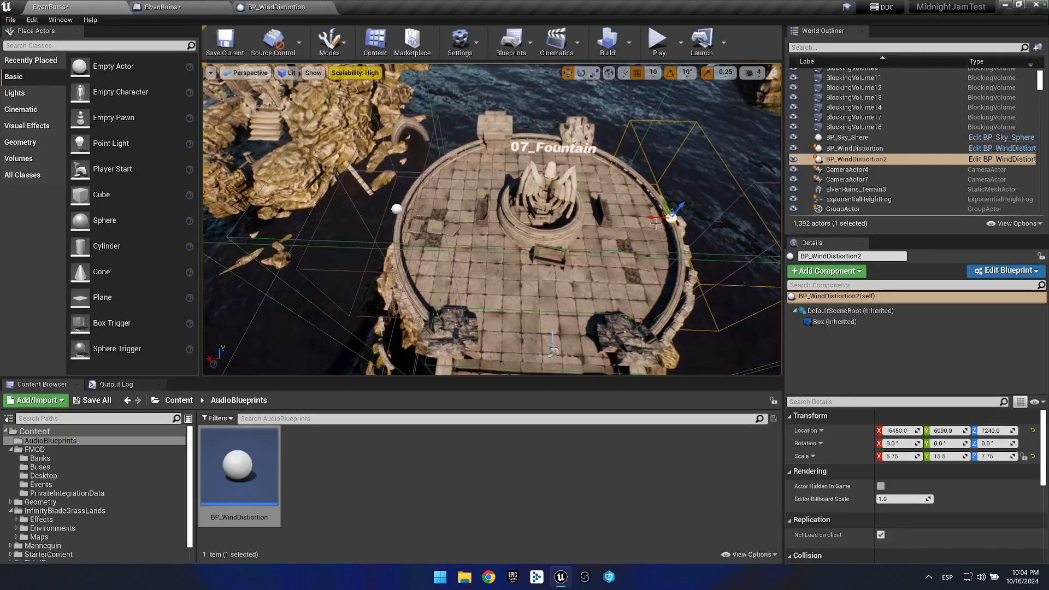
Duplicate the trigger a third time, rotate it -90° about Z, and place it behind the fountain at -5800, 6890, 7240.
{"action": "left_click_drag", "start_coordinate": [632, 217], "coordinate": [535, 215], "text": "alt"}
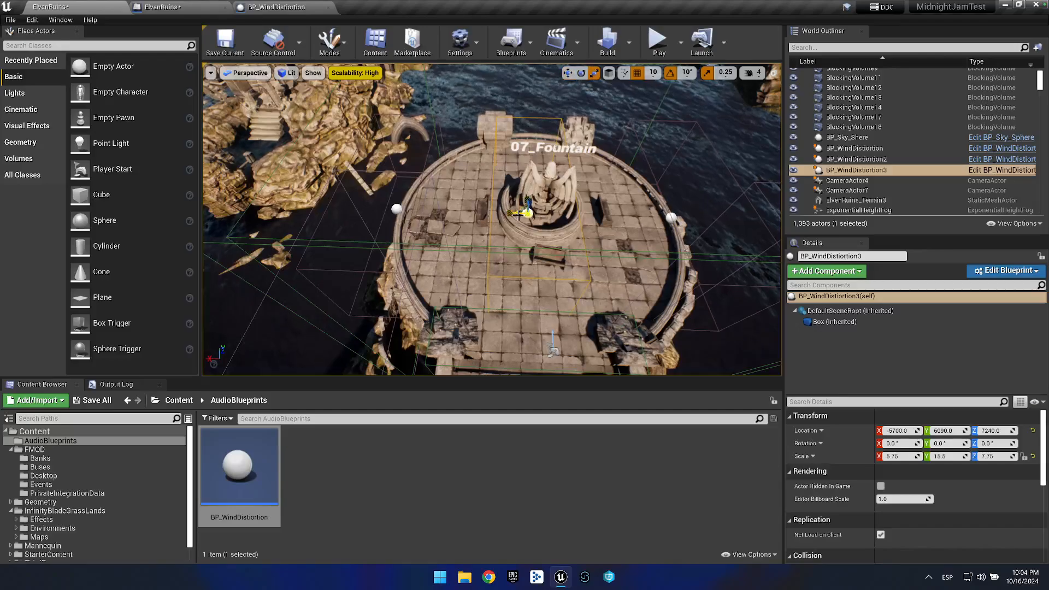
{"action": "left_click_drag", "start_coordinate": [507, 222], "coordinate": [662, 230]}
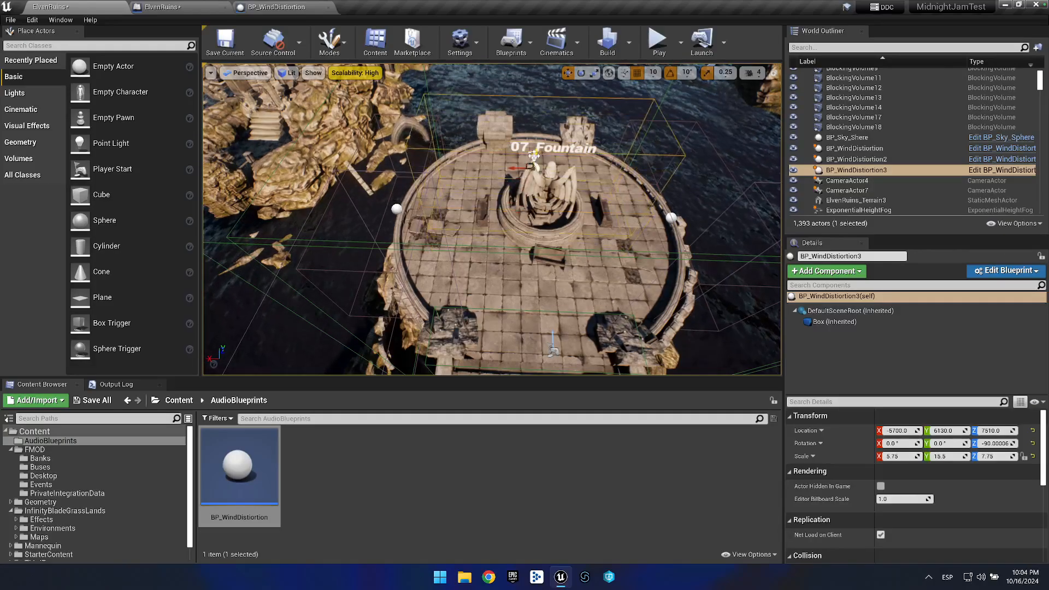
{"action": "key", "text": "ctrl+z"}
{"action": "left_click_drag", "start_coordinate": [561, 229], "coordinate": [495, 203]}
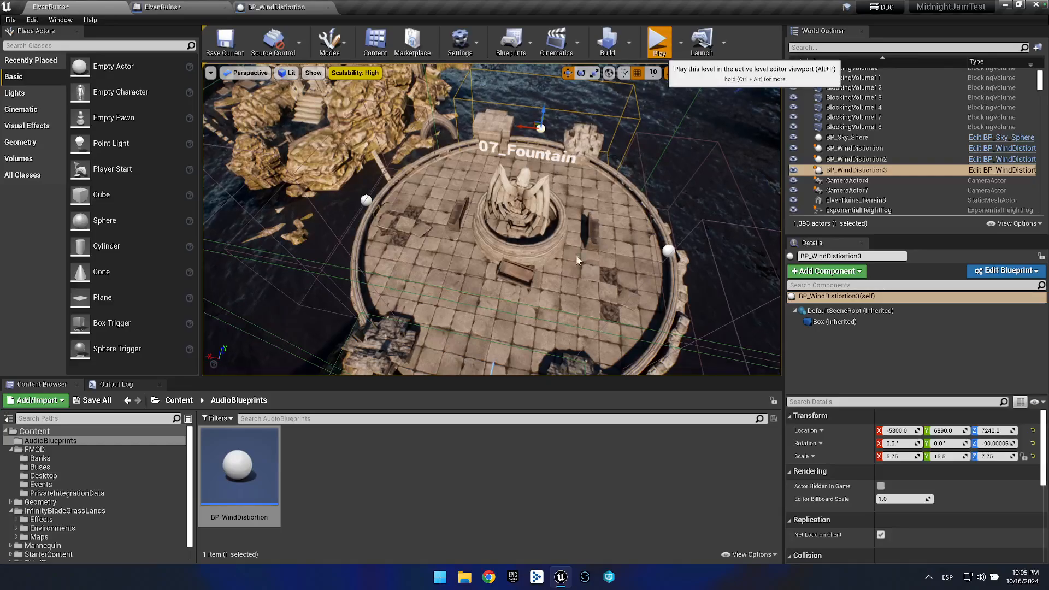
Play-test ElvenRuins by running around the fountain terrace through the three wind trigger areas, and stop playing.
{"action": "key", "text": "alt+p"}
{"action": "key", "text": "w"}
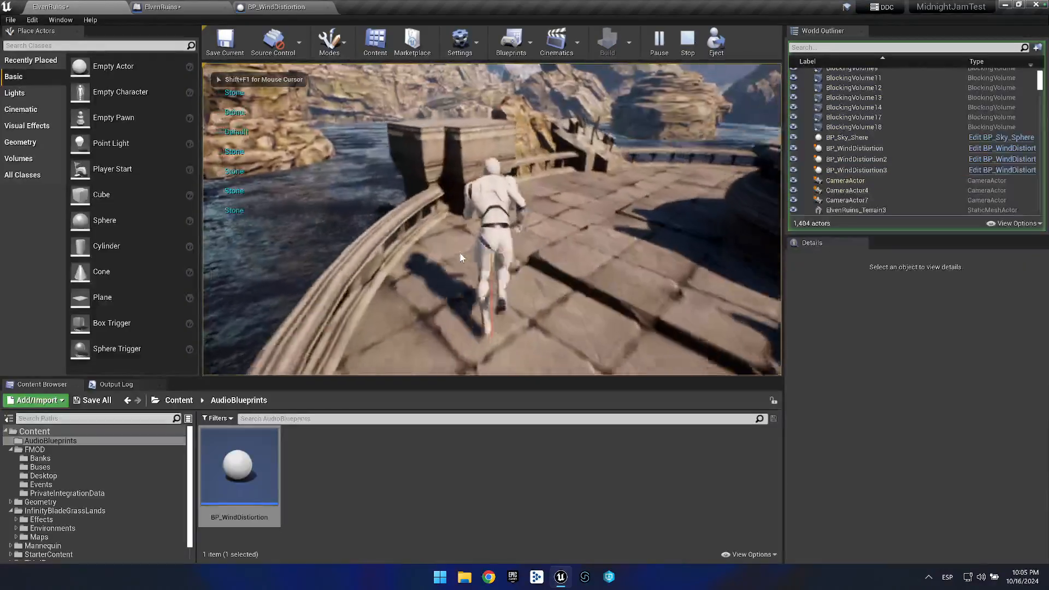
{"action": "key", "text": "d"}
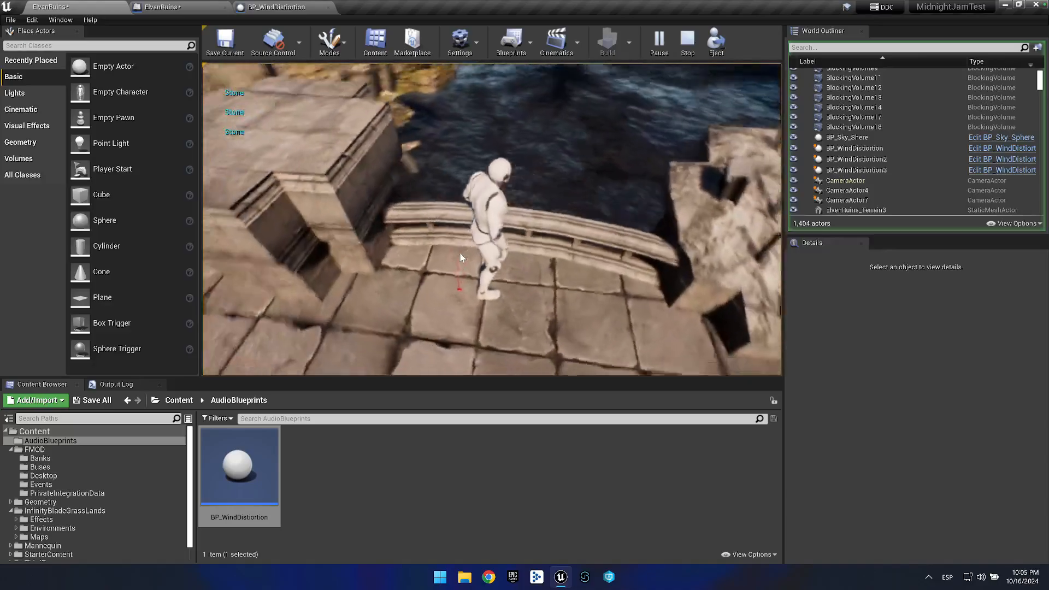
{"action": "key", "text": "s"}
{"action": "key", "text": "w"}
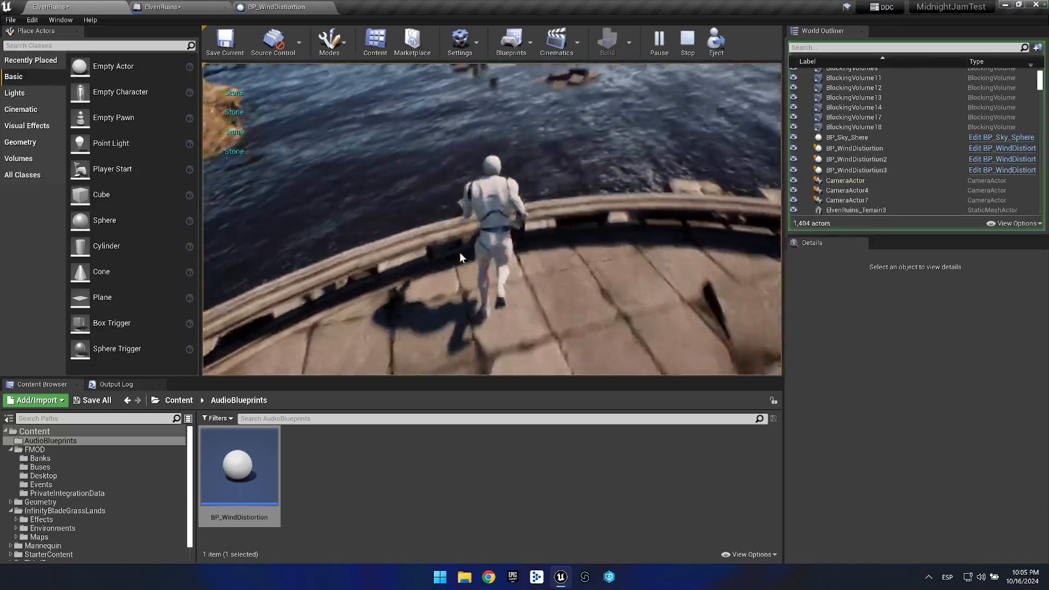
{"action": "key", "text": "d"}
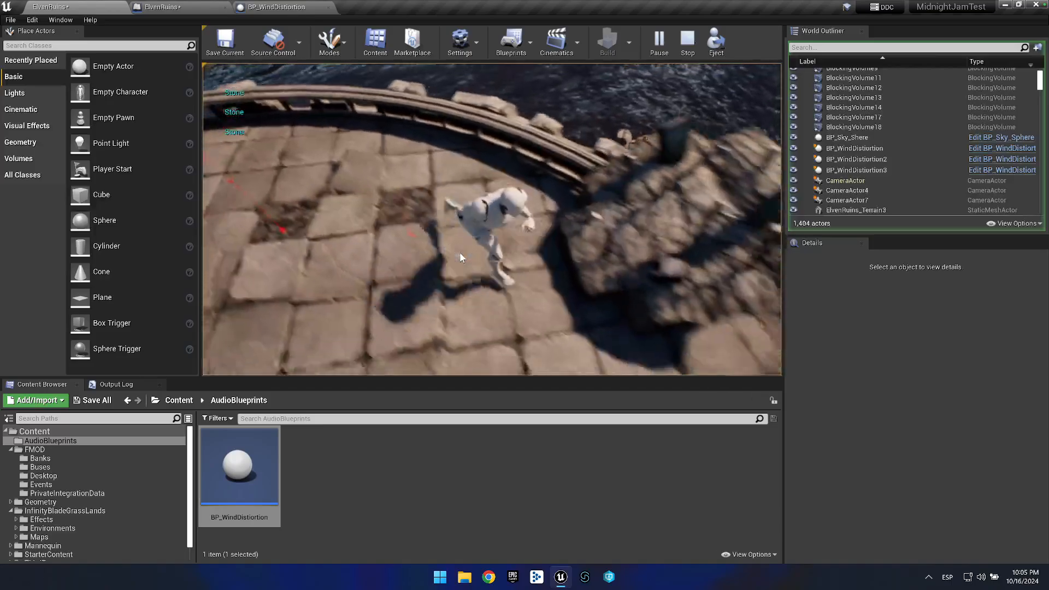
{"action": "key", "text": "w"}
{"action": "key", "text": "space"}
{"action": "key", "text": "s"}
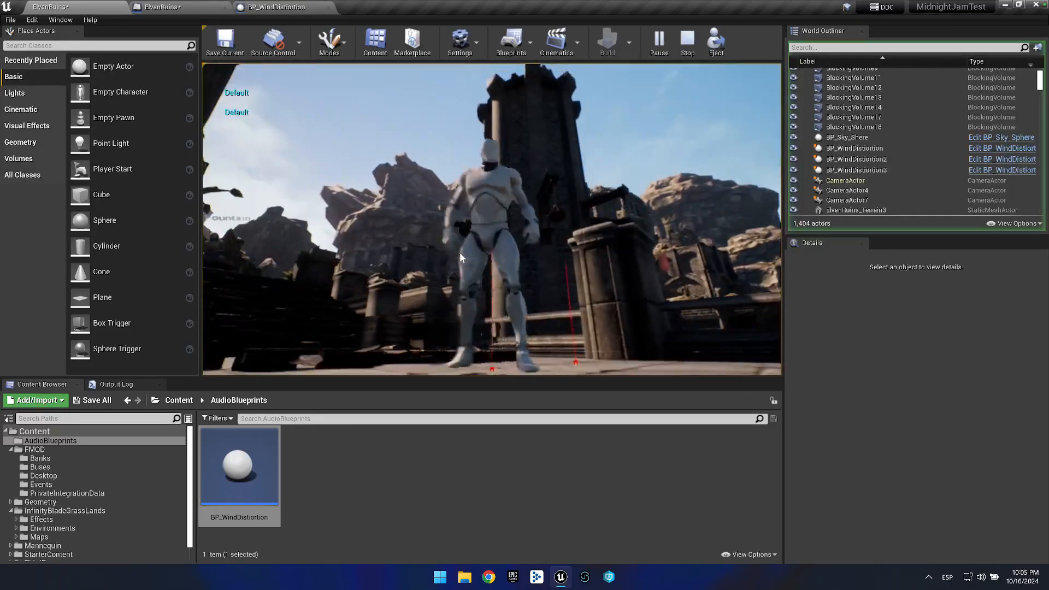
{"action": "key", "text": "d"}
{"action": "key", "text": "Escape"}
Examine the fern meshes along the stone path beside the fountain terrace by selecting several of them.
{"action": "left_click_drag", "start_coordinate": [478, 155], "coordinate": [399, 242]}
{"action": "key", "text": "w"}
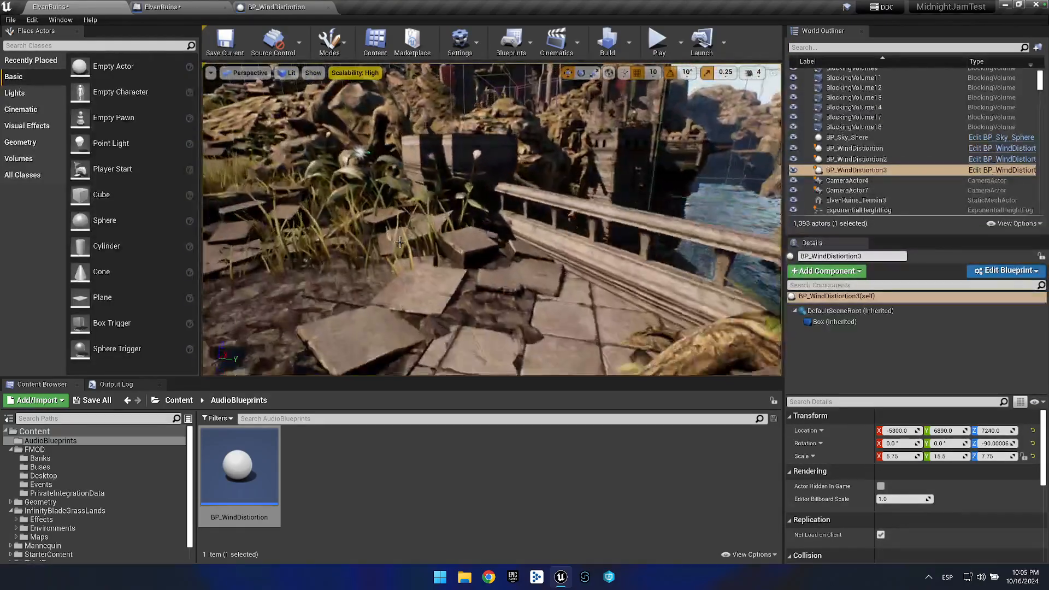
{"action": "key", "text": "s"}
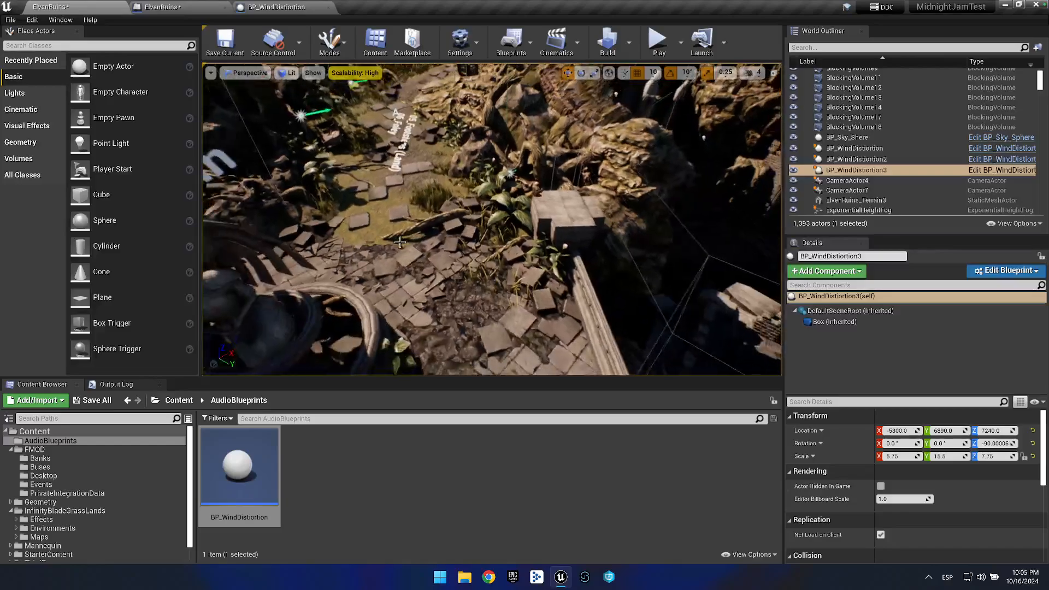
{"action": "left_click", "coordinate": [508, 235]}
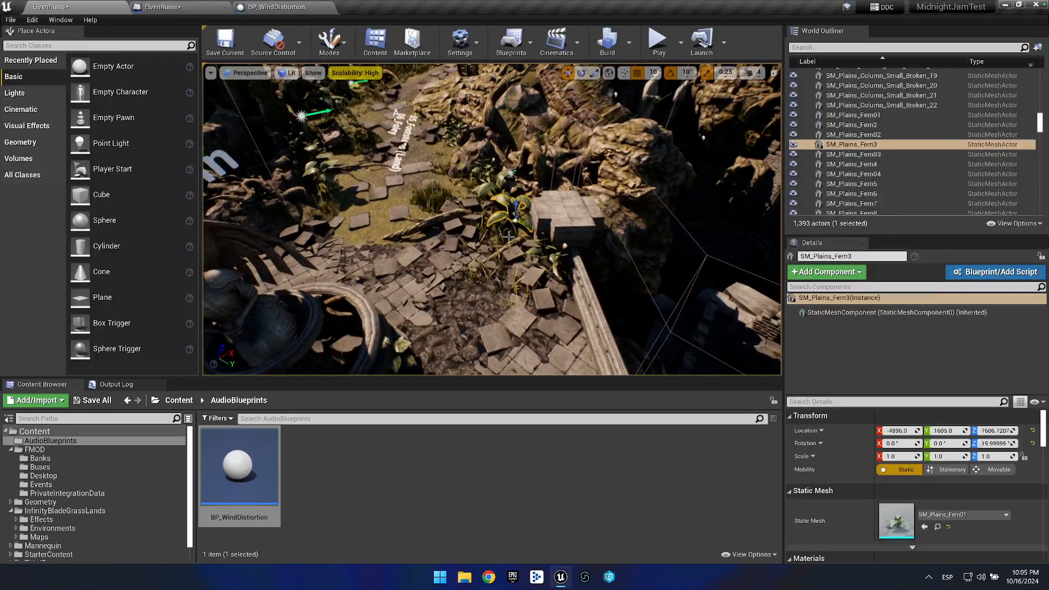
{"action": "left_click", "coordinate": [492, 198]}
{"action": "left_click", "coordinate": [330, 166]}
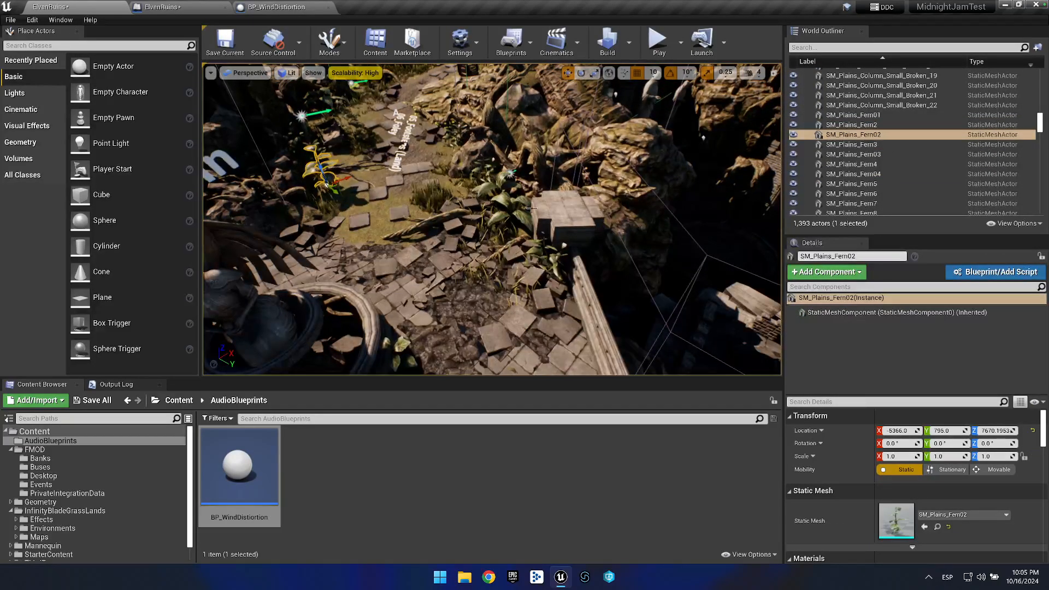
{"action": "left_click", "coordinate": [506, 212]}
{"action": "left_click", "coordinate": [306, 487]}
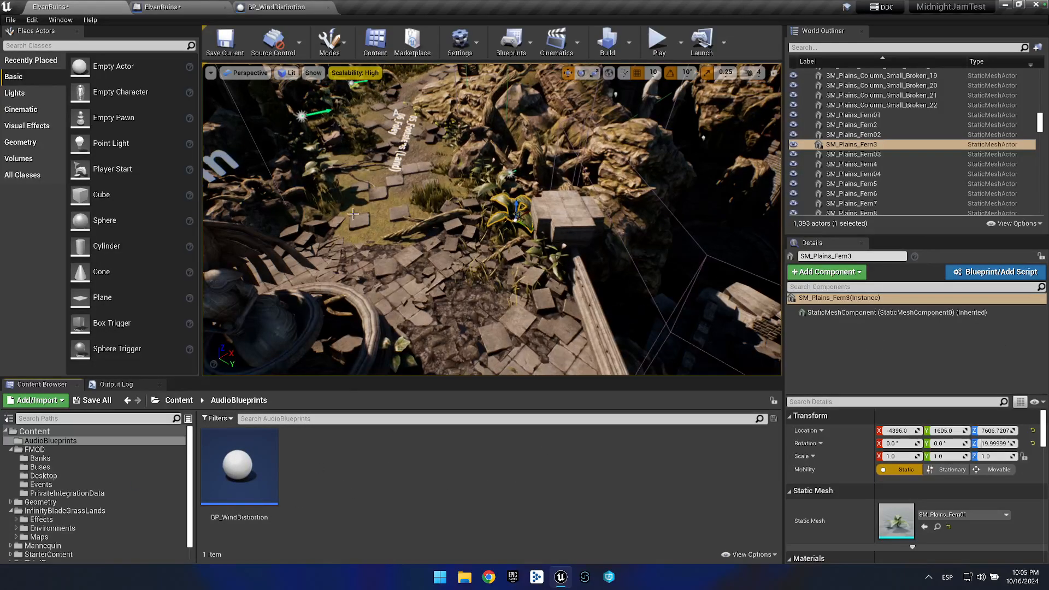
Copy the begin-overlap node chain in BP_WindDistortion, from the Box event through Play Event at Location, and return to the ElvenRuins level.
{"action": "left_click", "coordinate": [293, 8]}
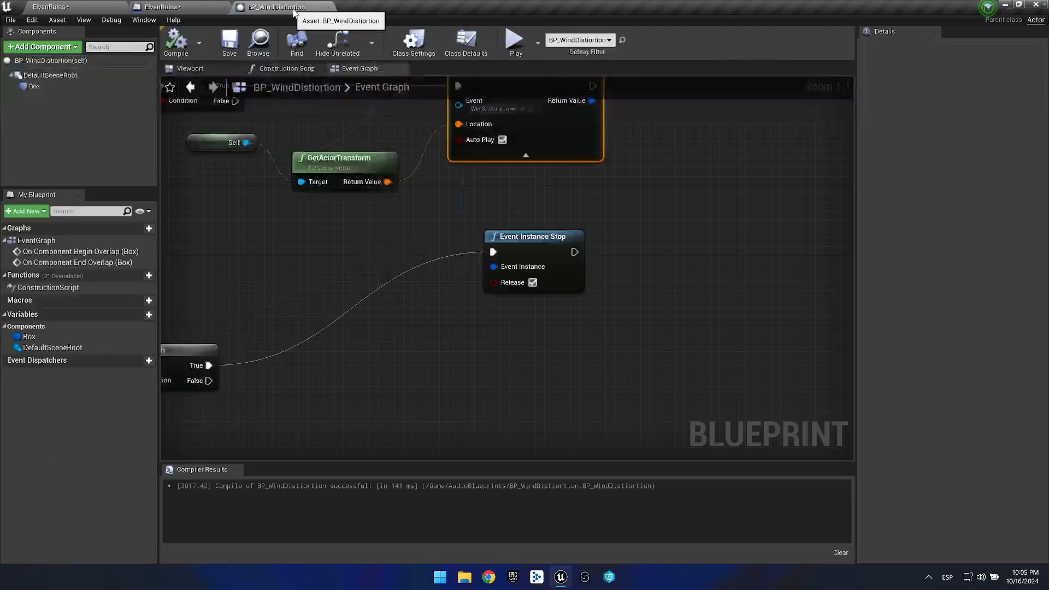
{"action": "scroll", "coordinate": [433, 262], "scroll_direction": "down", "scroll_amount": 7}
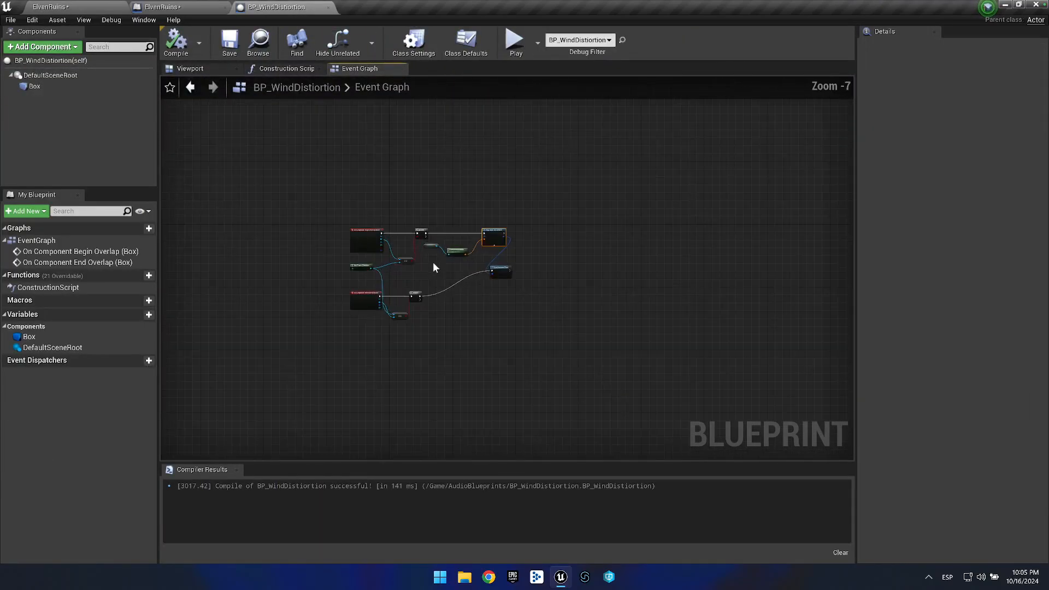
{"action": "scroll", "coordinate": [342, 214], "scroll_direction": "up", "scroll_amount": 6}
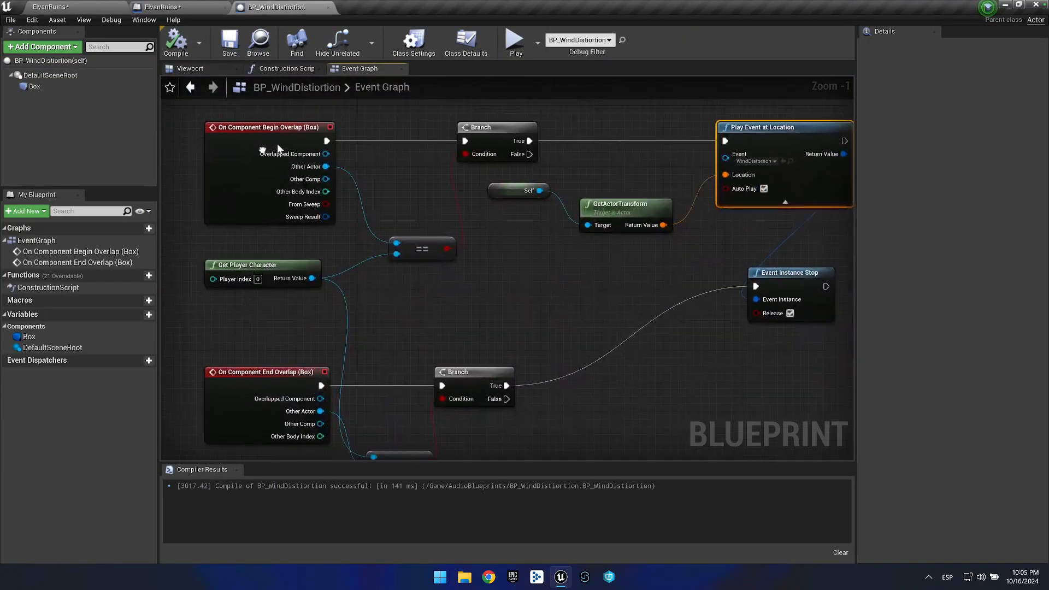
{"action": "left_click_drag", "start_coordinate": [218, 117], "coordinate": [778, 300]}
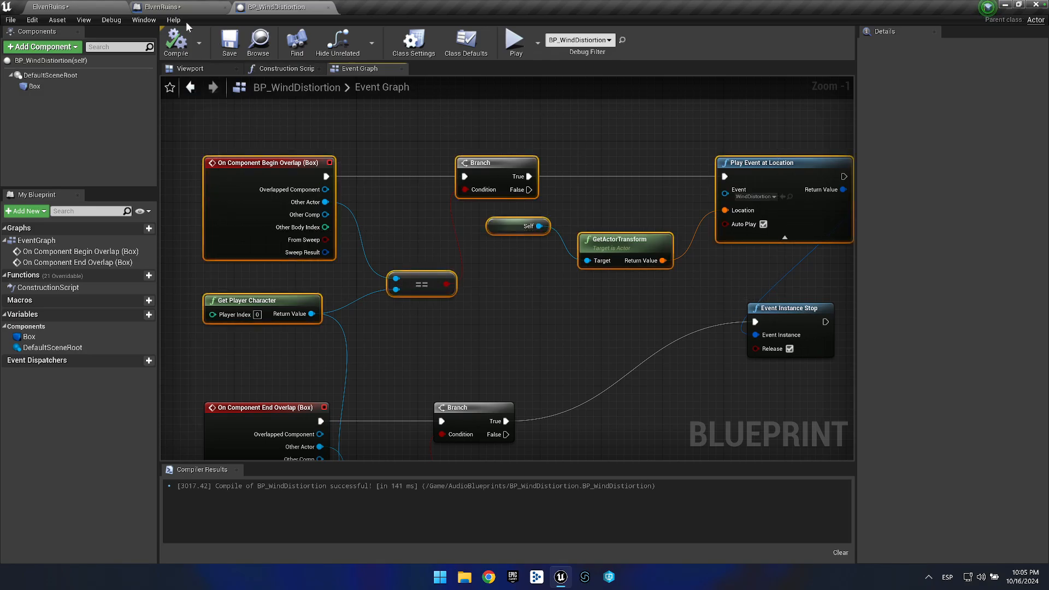
{"action": "left_click", "coordinate": [101, 6]}
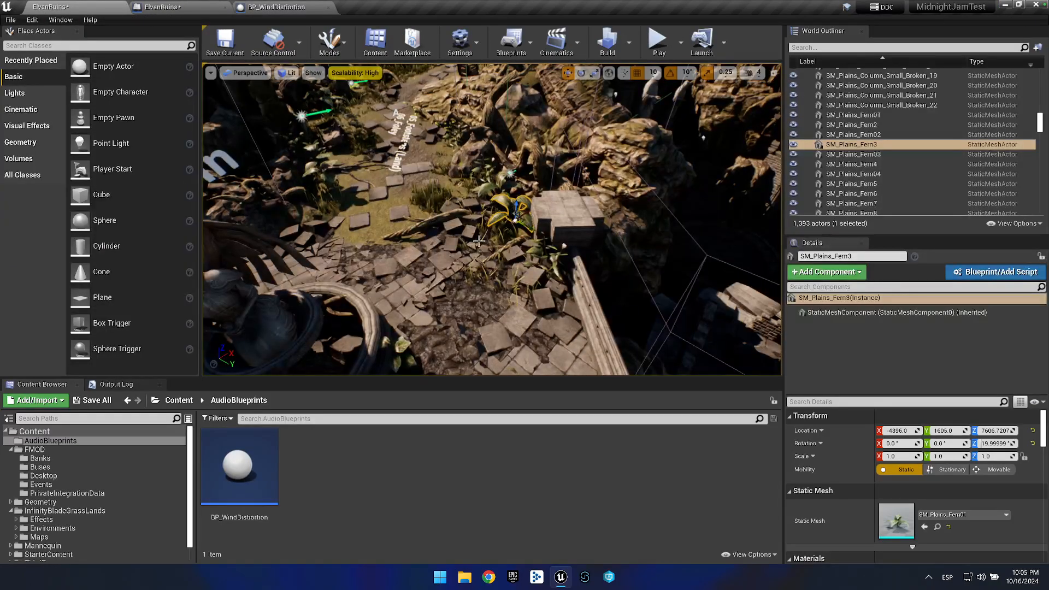
Create an Actor Blueprint Class named BP_Folliage in the AudioBlueprints folder.
{"action": "right_click", "coordinate": [305, 469]}
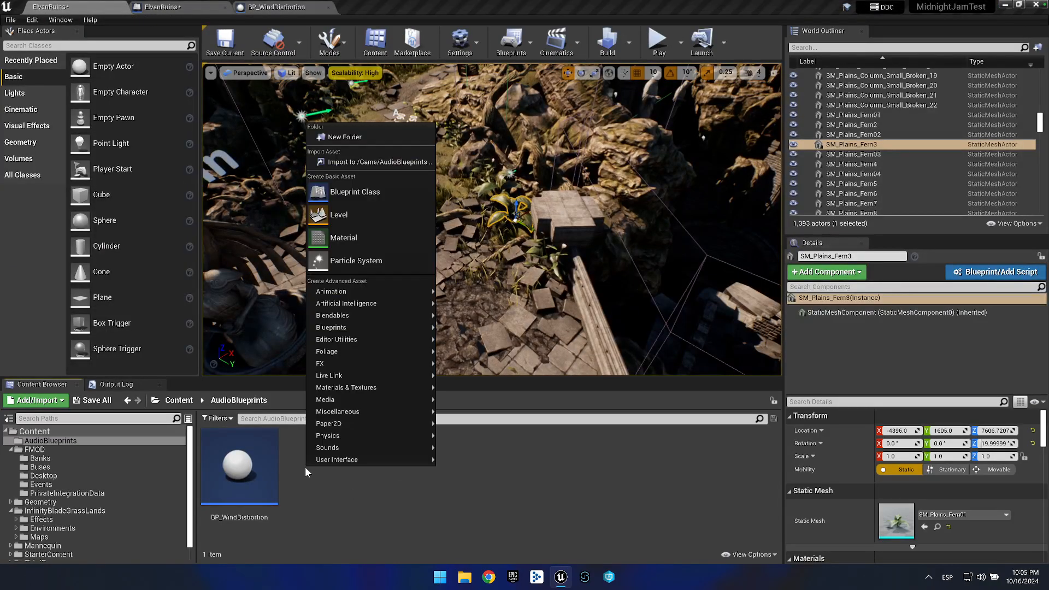
{"action": "left_click", "coordinate": [342, 193]}
{"action": "left_click", "coordinate": [424, 199]}
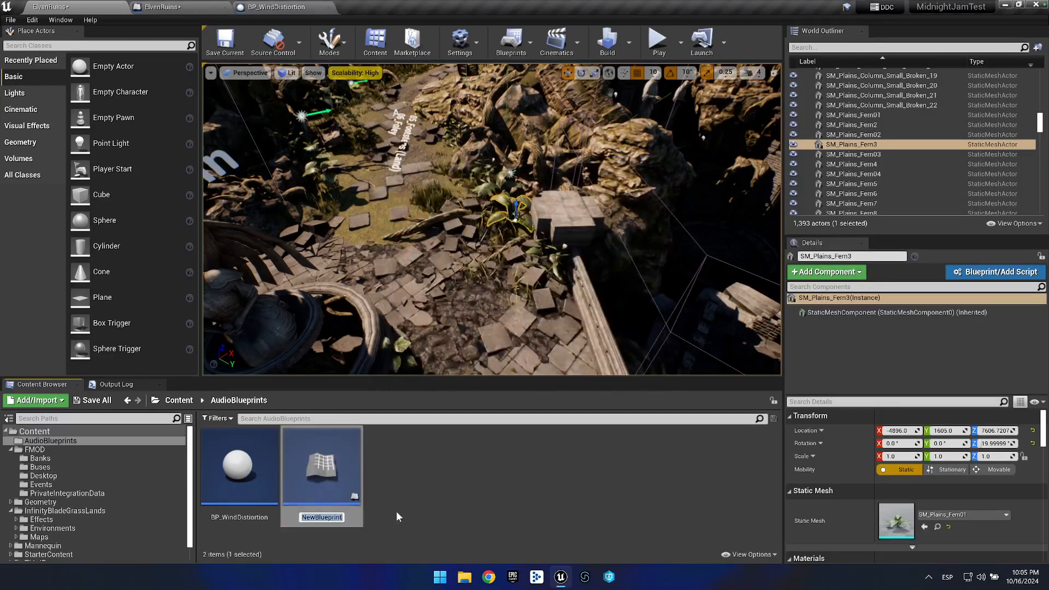
{"action": "type", "text": "BP_"}
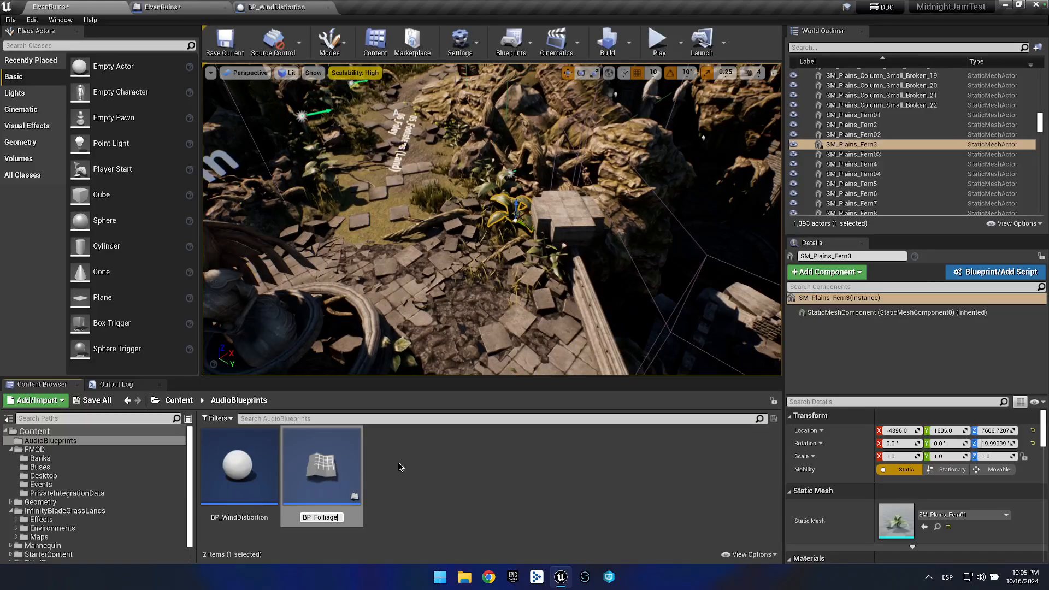
{"action": "type", "text": "Folliage"}
{"action": "key", "text": "Return"}
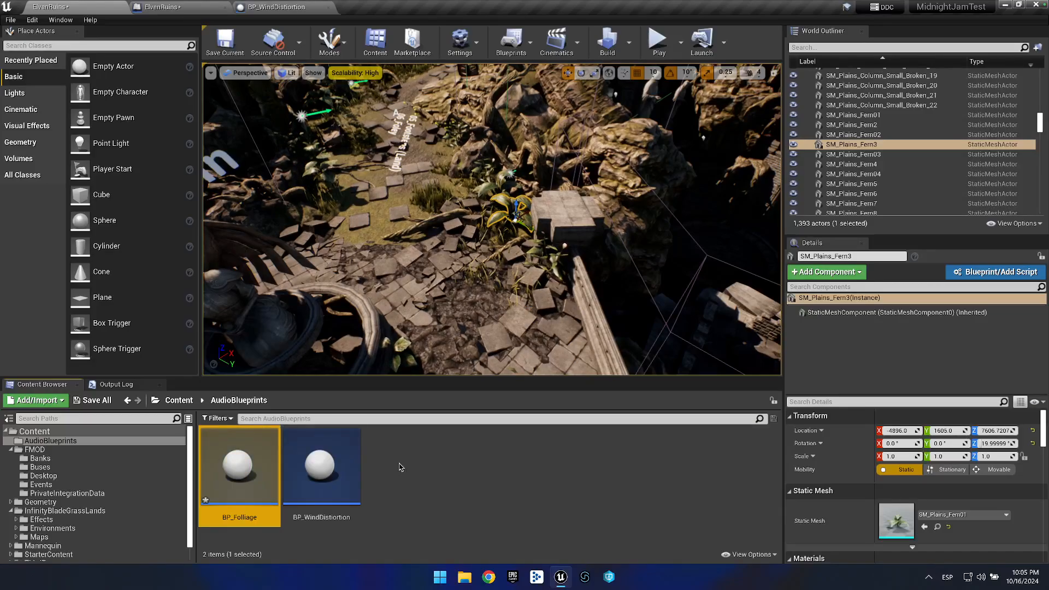
Open BP_Folliage and add a Sphere Collision component.
{"action": "double_click", "coordinate": [238, 493]}
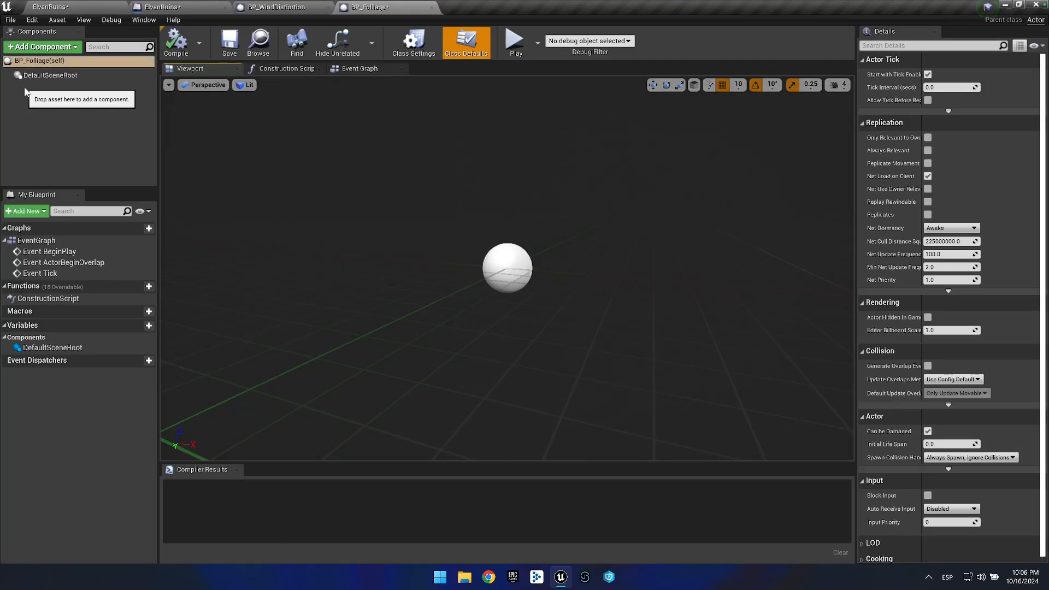
{"action": "left_click", "coordinate": [44, 47]}
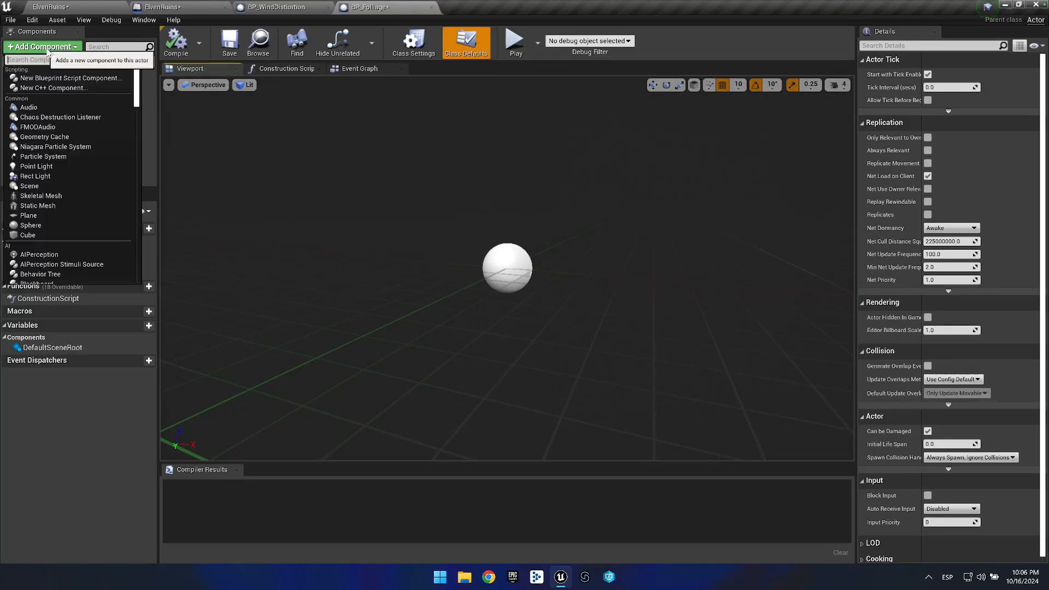
{"action": "type", "text": "sphere"}
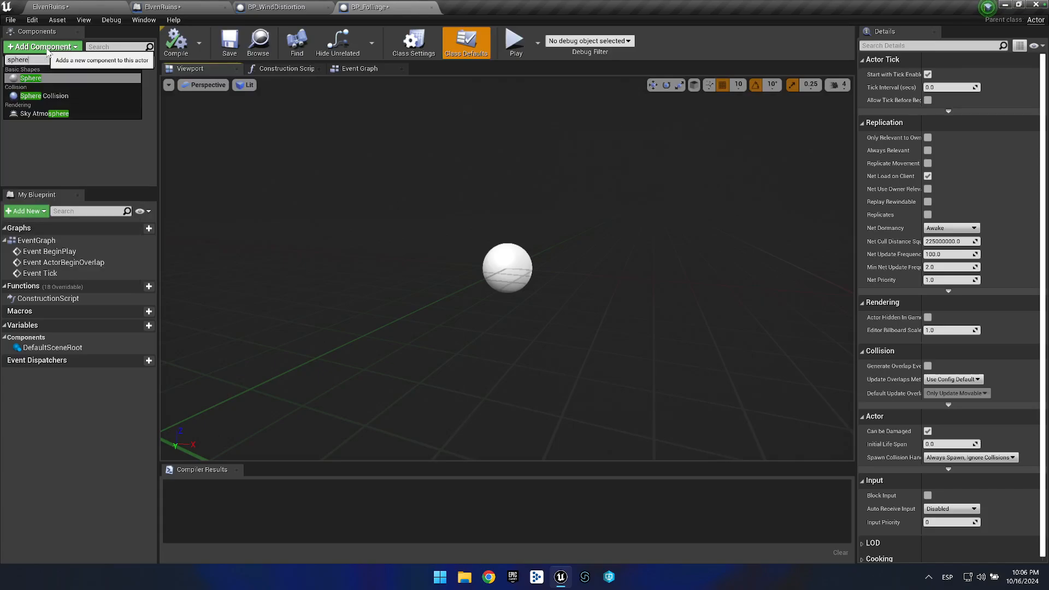
{"action": "key", "text": "Down"}
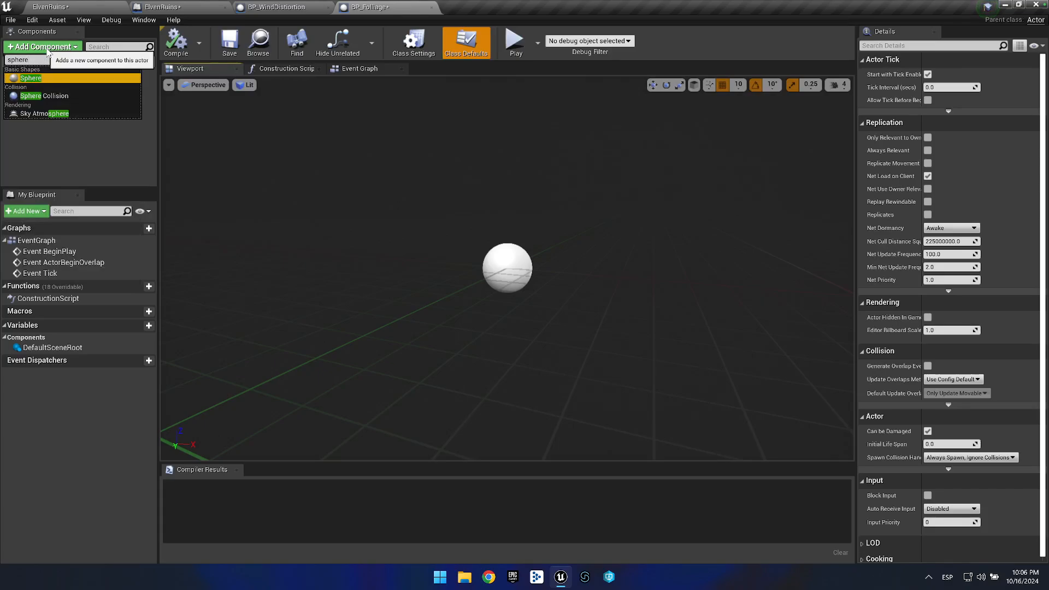
{"action": "key", "text": "Down"}
{"action": "key", "text": "Return"}
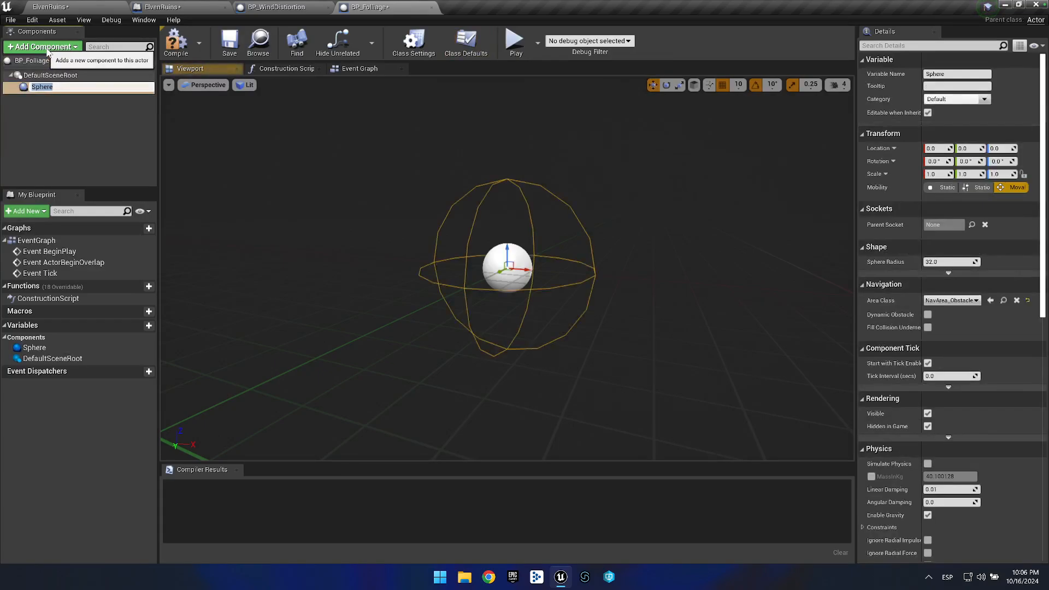
Replace the three default event nodes in BP_Folliage's Event Graph with the overlap nodes copied from BP_WindDistortion.
{"action": "left_click", "coordinate": [353, 72]}
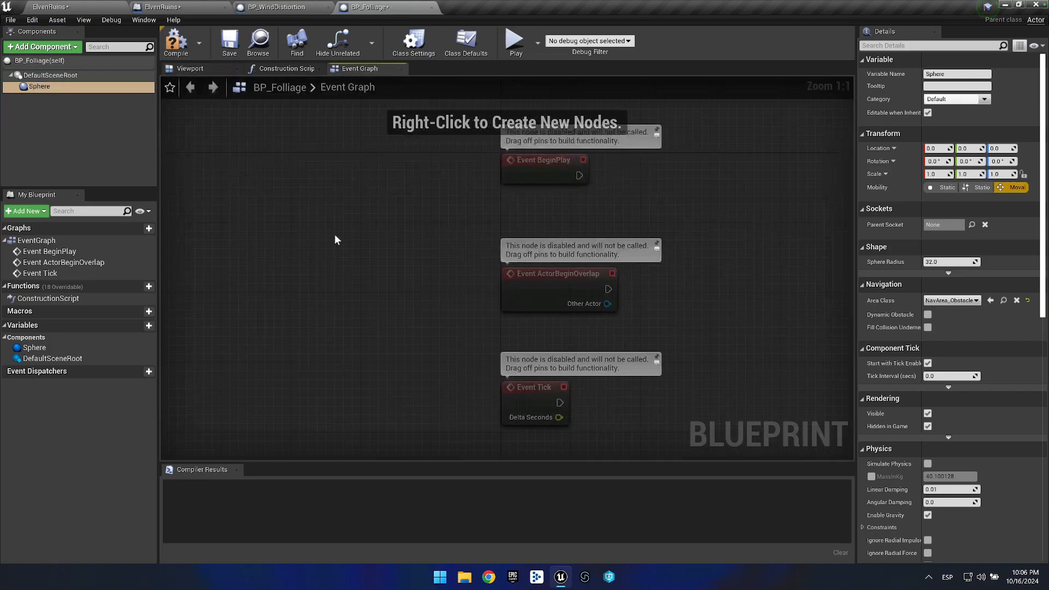
{"action": "left_click_drag", "start_coordinate": [412, 154], "coordinate": [739, 428]}
{"action": "key", "text": "Delete"}
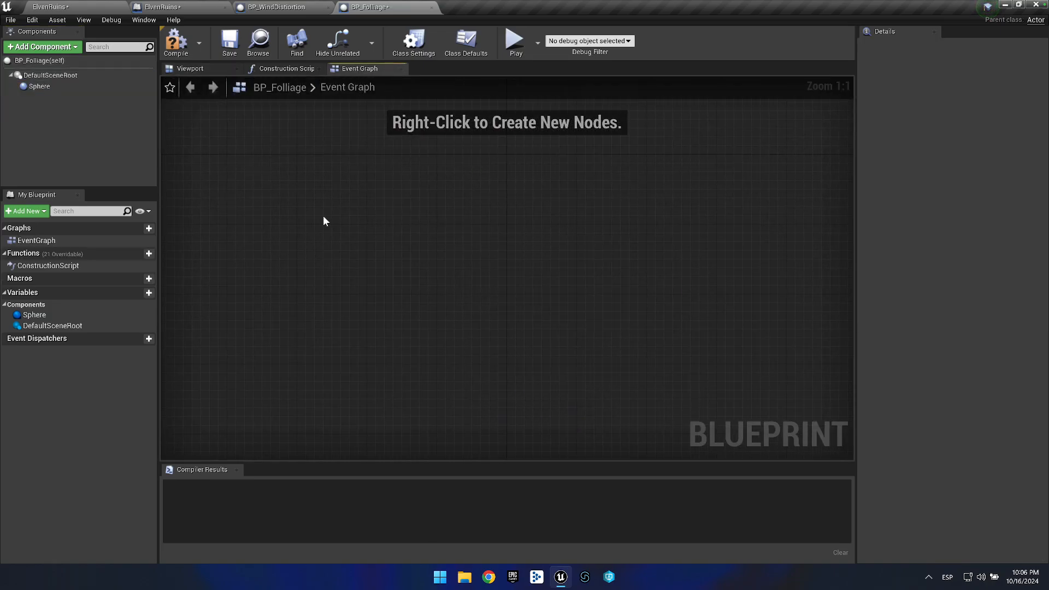
{"action": "key", "text": "ctrl+v"}
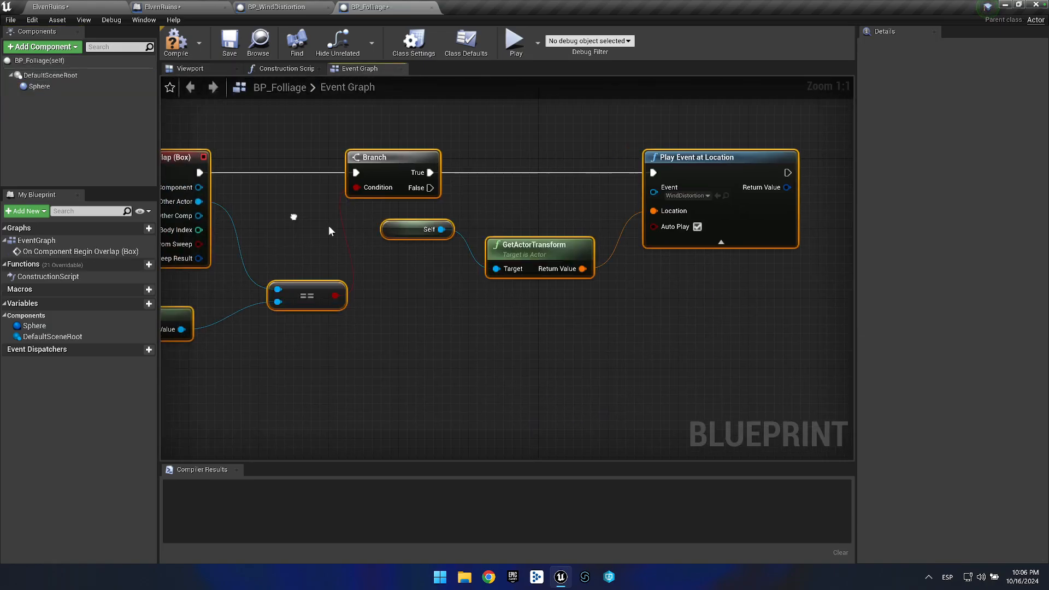
{"action": "left_click_drag", "start_coordinate": [365, 233], "coordinate": [319, 225]}
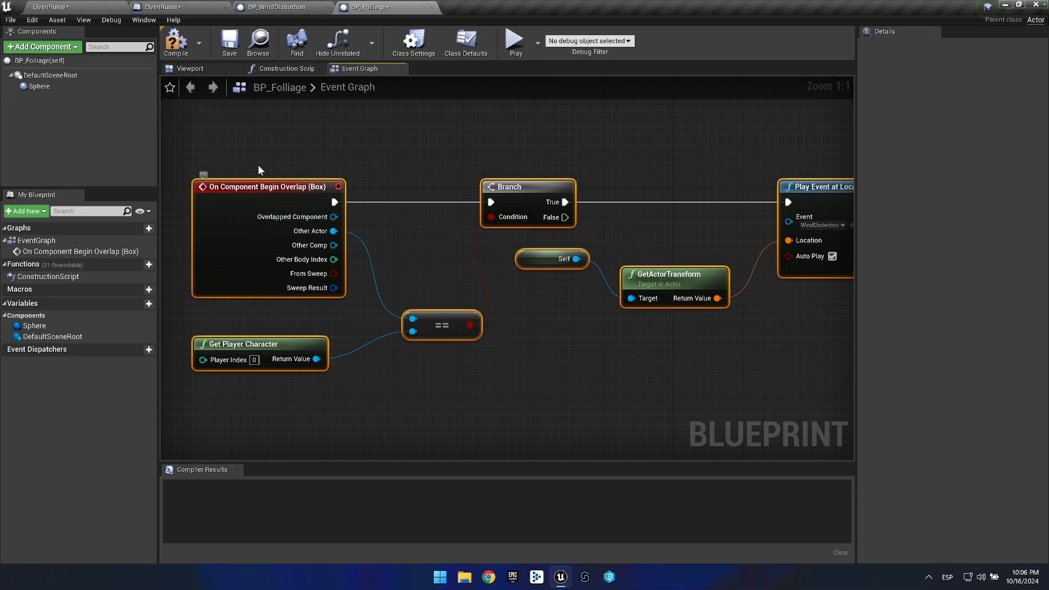
Replace the pasted Box overlap event with On Component Begin Overlap (Sphere), wiring it to the Branch and its Other Actor to the equality node.
{"action": "left_click", "coordinate": [260, 186]}
{"action": "key", "text": "Delete"}
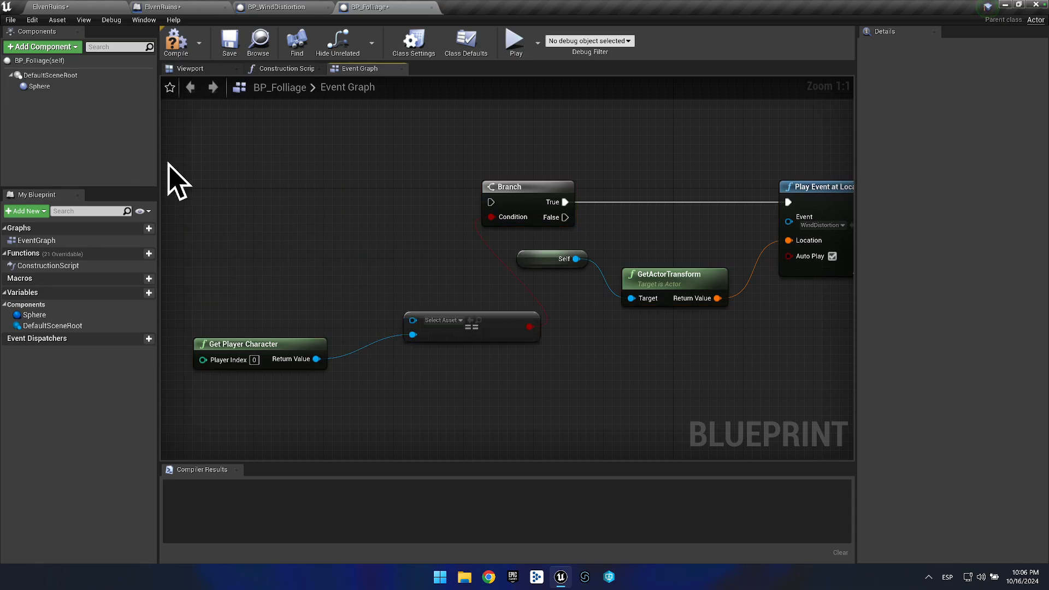
{"action": "left_click", "coordinate": [39, 86]}
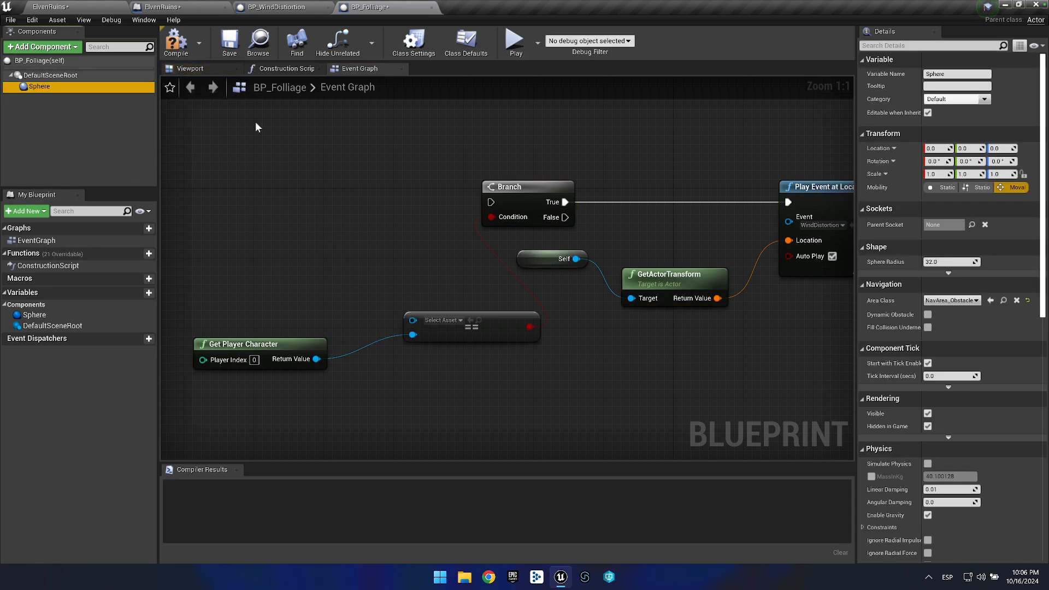
{"action": "right_click", "coordinate": [213, 184]}
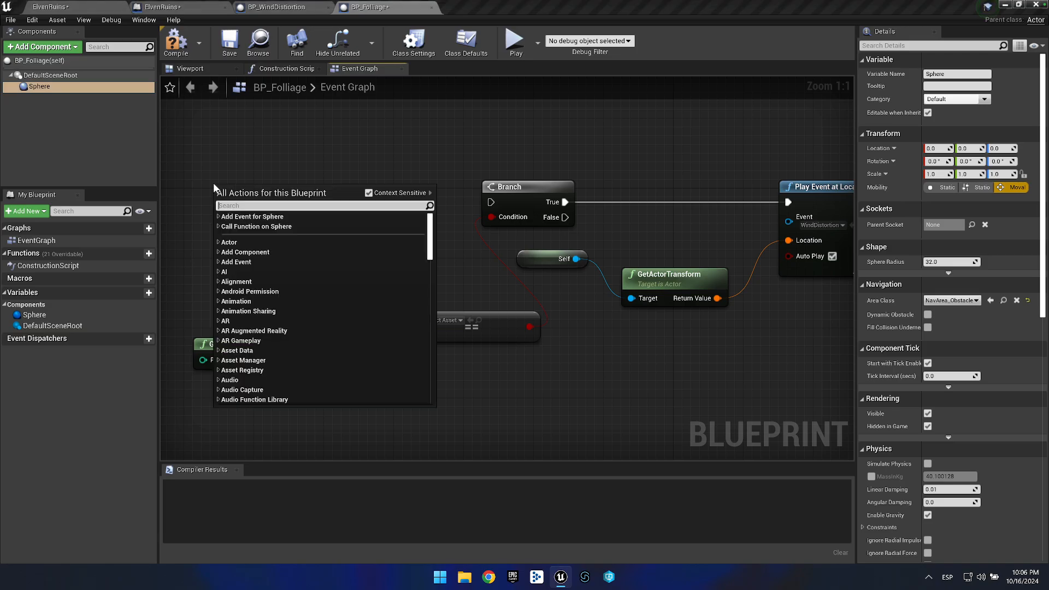
{"action": "left_click", "coordinate": [217, 216]}
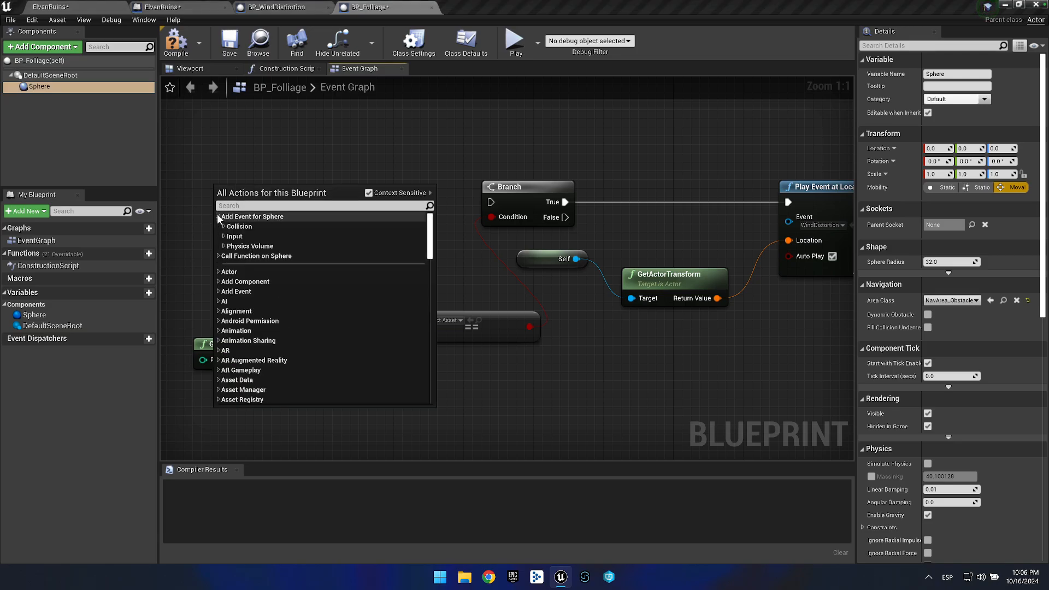
{"action": "left_click", "coordinate": [222, 226]}
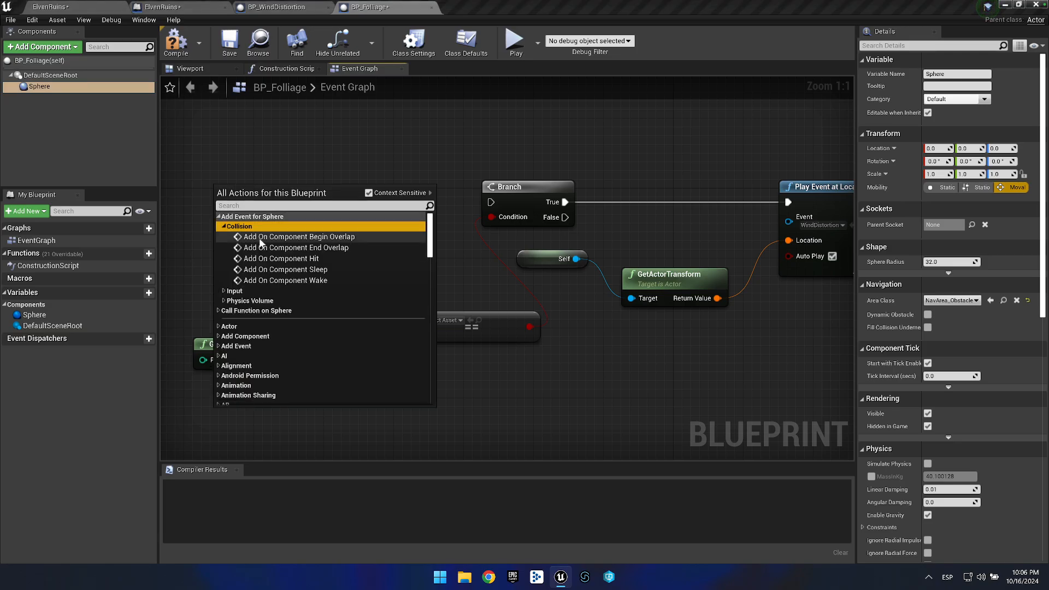
{"action": "left_click", "coordinate": [282, 236]}
{"action": "left_click_drag", "start_coordinate": [362, 210], "coordinate": [494, 205]}
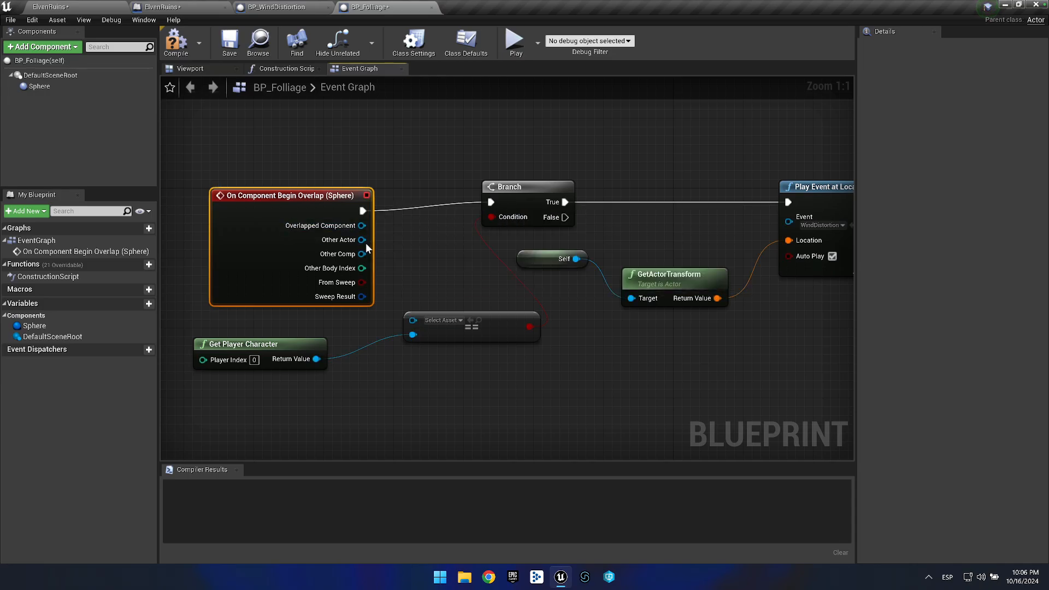
{"action": "left_click_drag", "start_coordinate": [362, 240], "coordinate": [412, 319]}
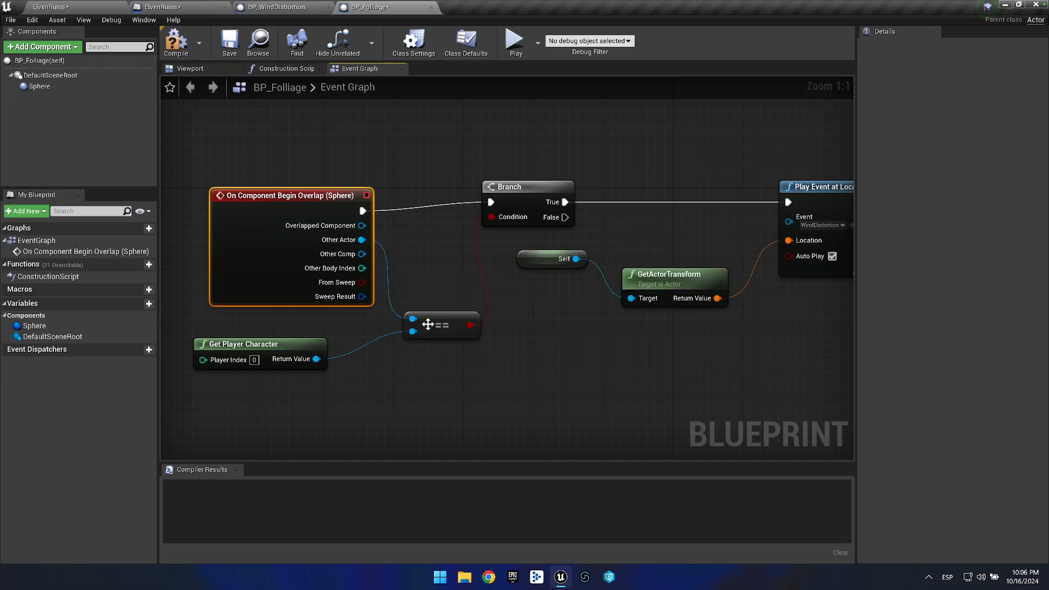
Set the event of BP_Folliage's Play Event at Location node to Folliage, and open the Folliage event in FMOD Studio.
{"action": "left_click_drag", "start_coordinate": [289, 201], "coordinate": [277, 186]}
{"action": "left_click_drag", "start_coordinate": [616, 128], "coordinate": [572, 141]}
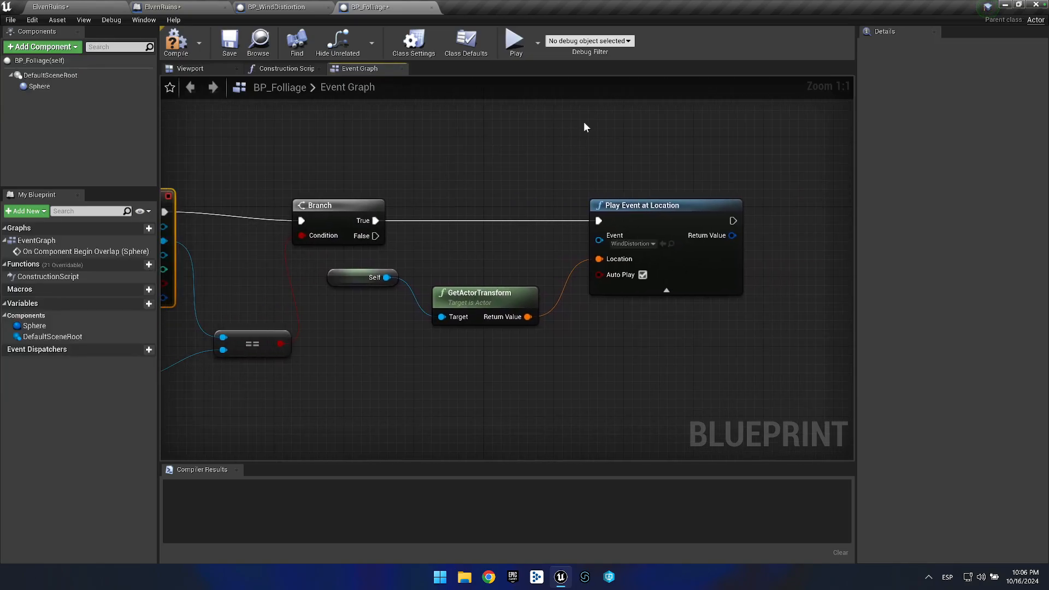
{"action": "left_click", "coordinate": [647, 244]}
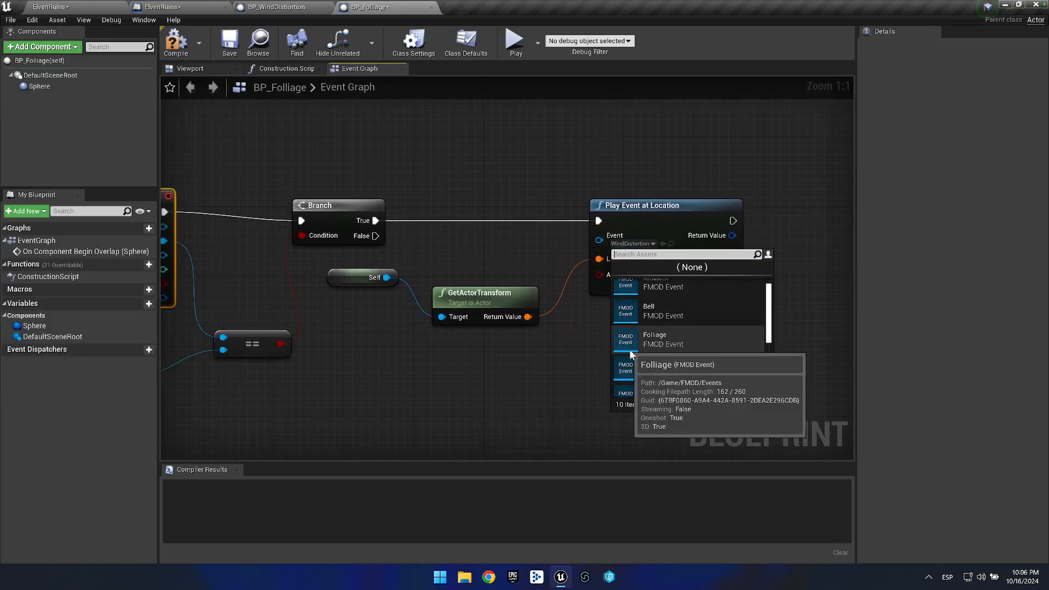
{"action": "left_click", "coordinate": [667, 315]}
{"action": "left_click_drag", "start_coordinate": [361, 131], "coordinate": [404, 126]}
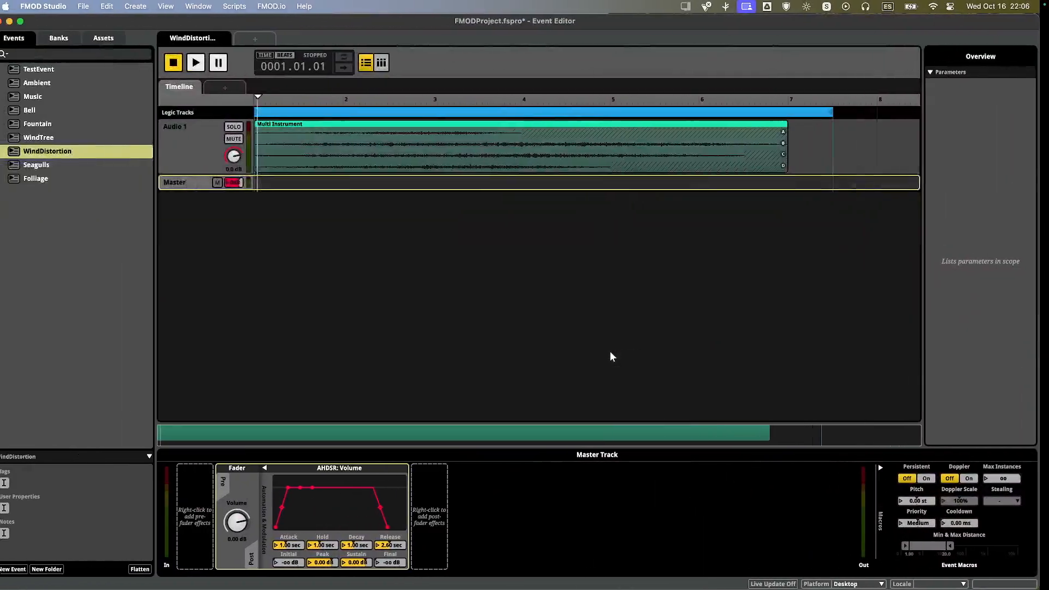
{"action": "left_click", "coordinate": [48, 180]}
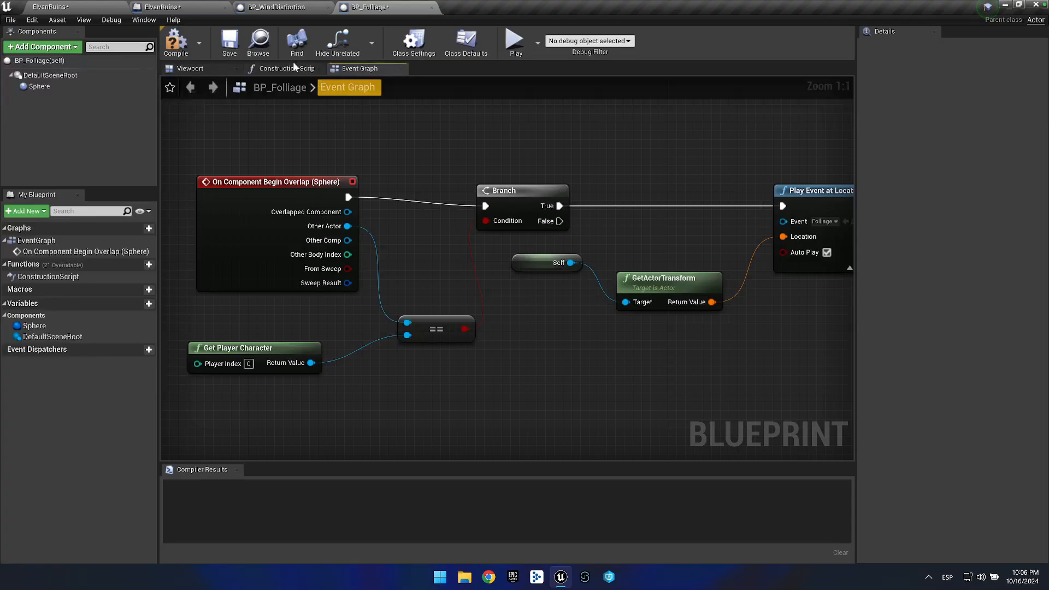
Return to the ElvenRuins level in Unreal and attach BP_Folliage to the plants SM_Plains_Fern3 and SM_Plains_Fern2.
{"action": "left_click", "coordinate": [96, 11]}
{"action": "scroll", "coordinate": [517, 235], "scroll_direction": "up", "scroll_amount": 10}
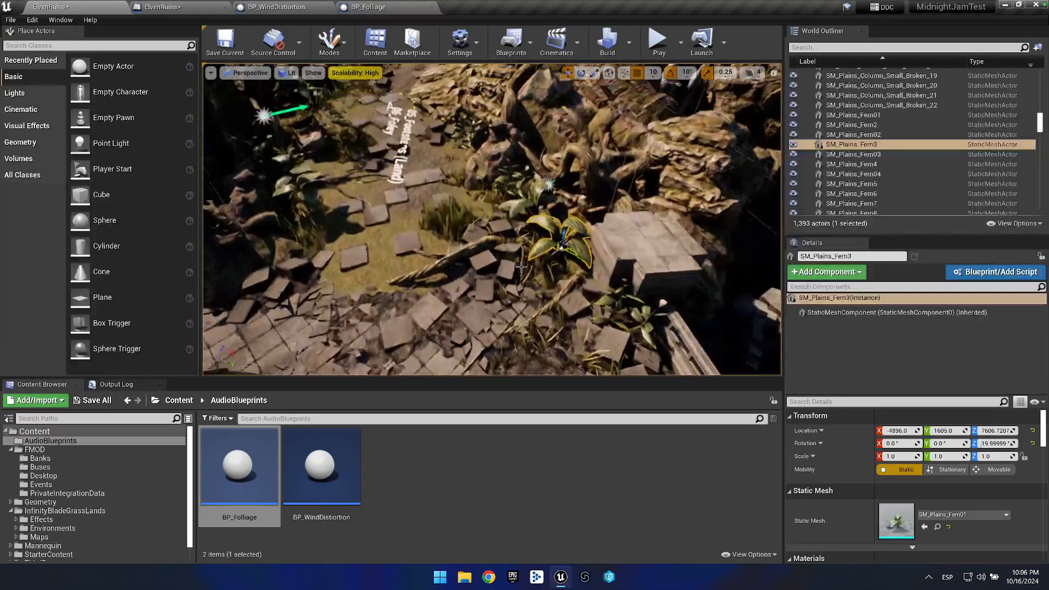
{"action": "scroll", "coordinate": [521, 266], "scroll_direction": "down", "scroll_amount": 5}
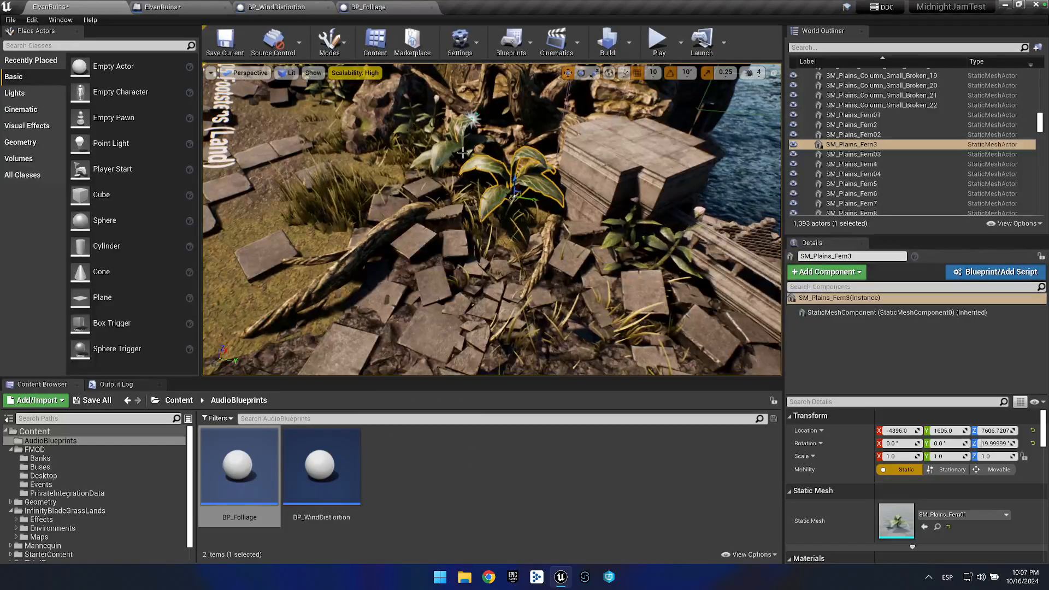
{"action": "left_click_drag", "start_coordinate": [238, 467], "coordinate": [858, 328]}
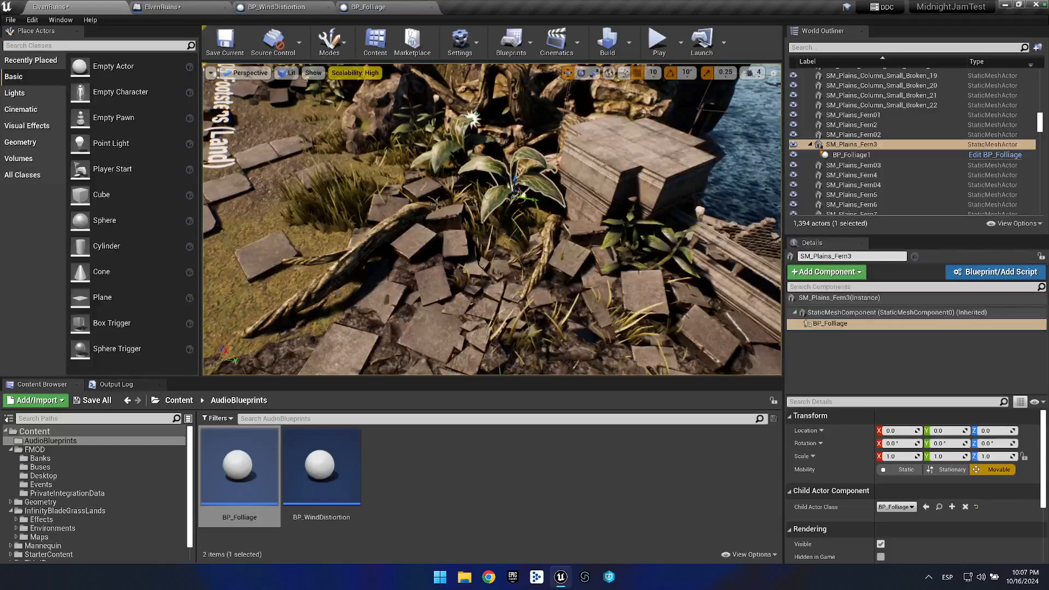
{"action": "left_click", "coordinate": [441, 153]}
{"action": "left_click_drag", "start_coordinate": [237, 467], "coordinate": [862, 344]}
Attach BP_Folliage to the SM_Plains_Fern02 plant beside the footstep path.
{"action": "right_click", "coordinate": [277, 246]}
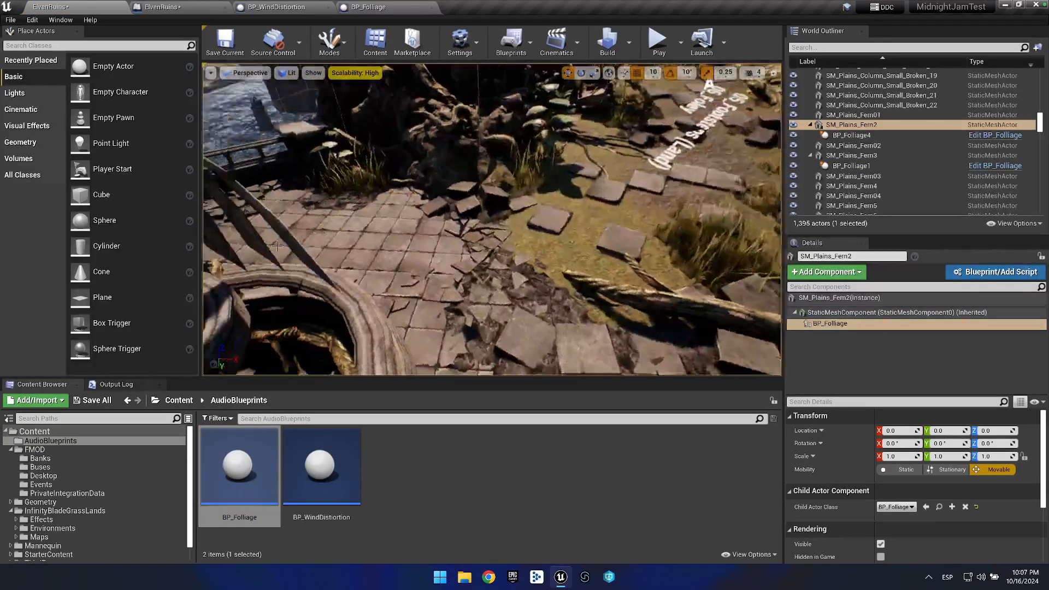
{"action": "key", "text": "w"}
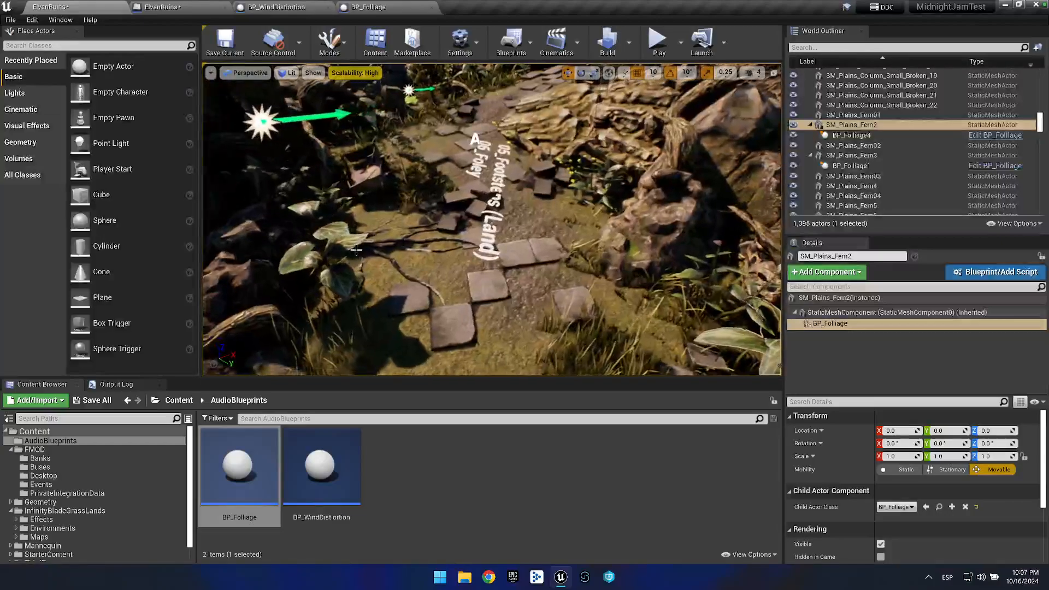
{"action": "left_click", "coordinate": [325, 223]}
{"action": "left_click_drag", "start_coordinate": [237, 467], "coordinate": [928, 361]}
Attach BP_Folliage to the small tree SM_SmallTree4 and save the level.
{"action": "key", "text": "w"}
{"action": "left_click_drag", "start_coordinate": [582, 206], "coordinate": [534, 205]}
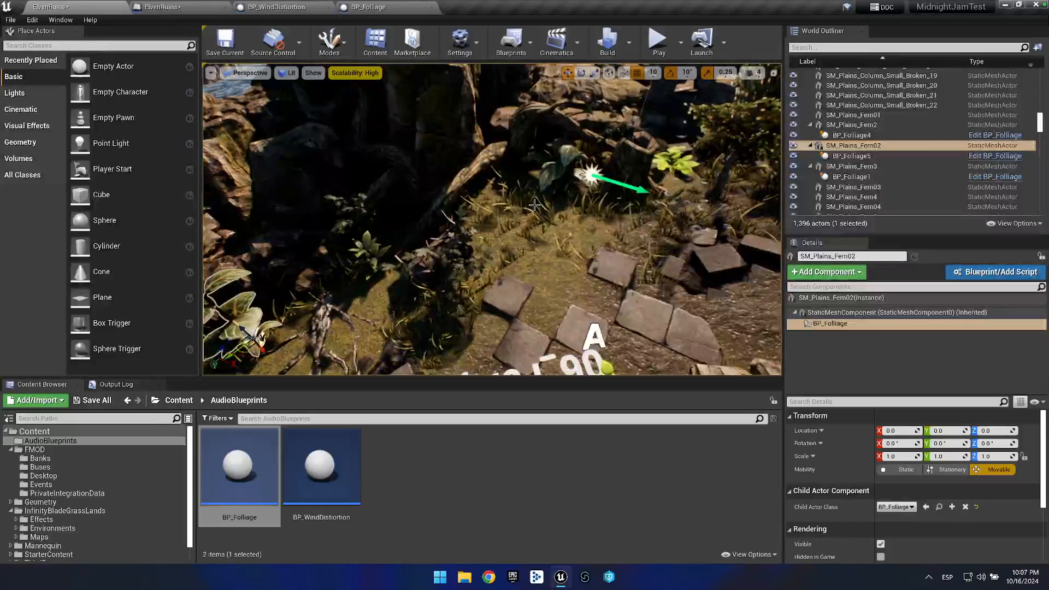
{"action": "left_click", "coordinate": [431, 306]}
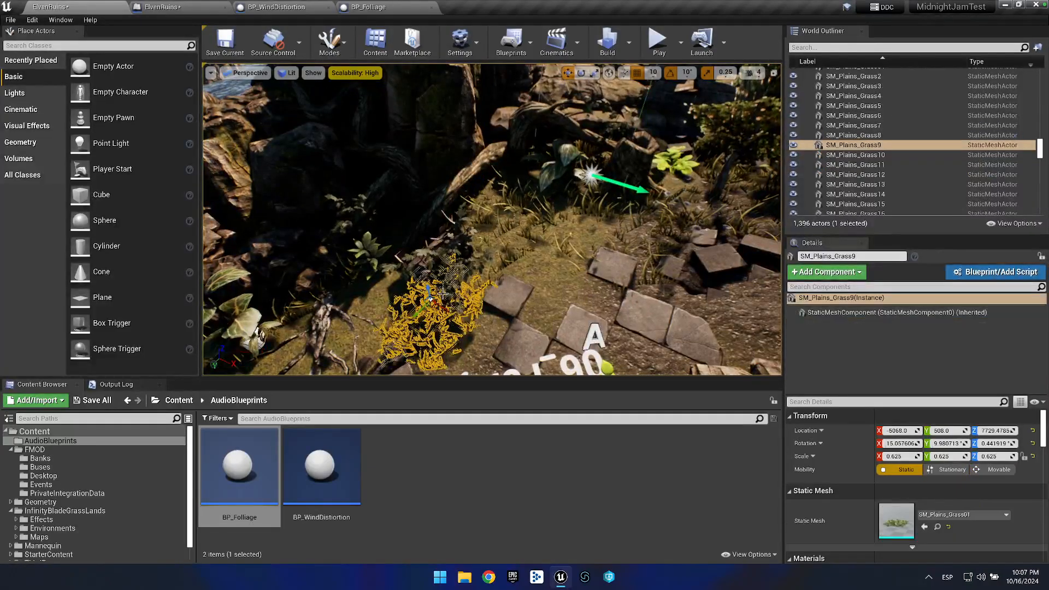
{"action": "left_click", "coordinate": [444, 257]}
{"action": "left_click_drag", "start_coordinate": [239, 464], "coordinate": [891, 362]}
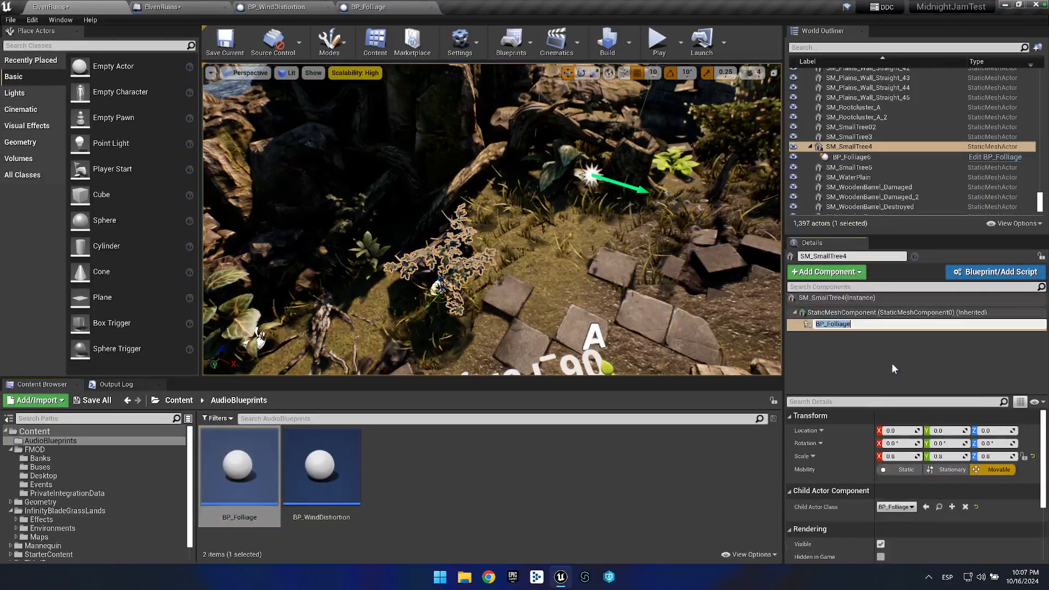
{"action": "left_click", "coordinate": [224, 41]}
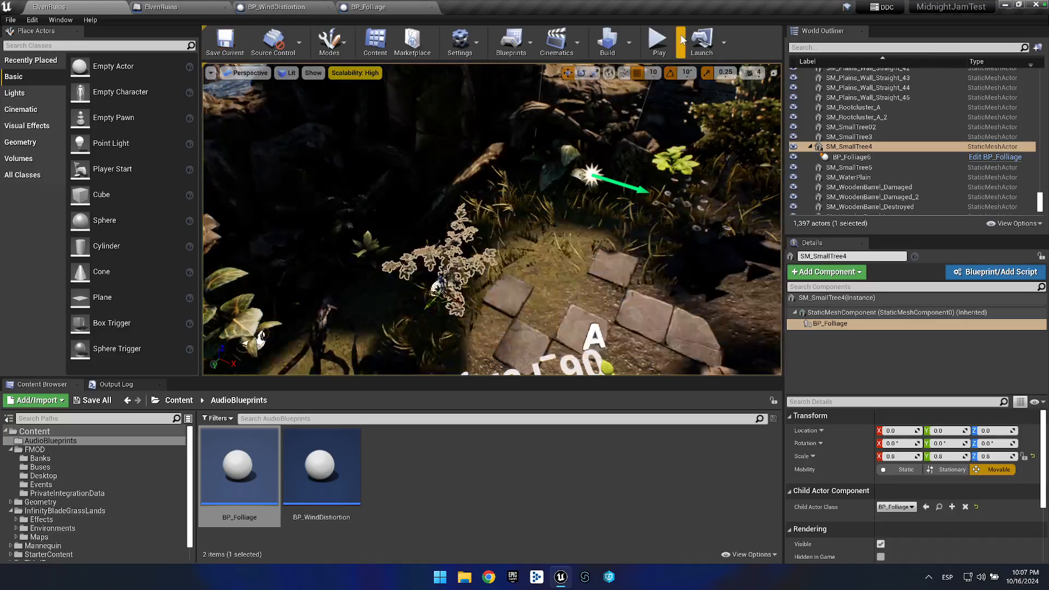
Play-test the level by walking the character through the plants that carry the BP_Folliage trigger.
{"action": "left_click", "coordinate": [658, 41]}
{"action": "left_click", "coordinate": [414, 262]}
{"action": "key", "text": "w"}
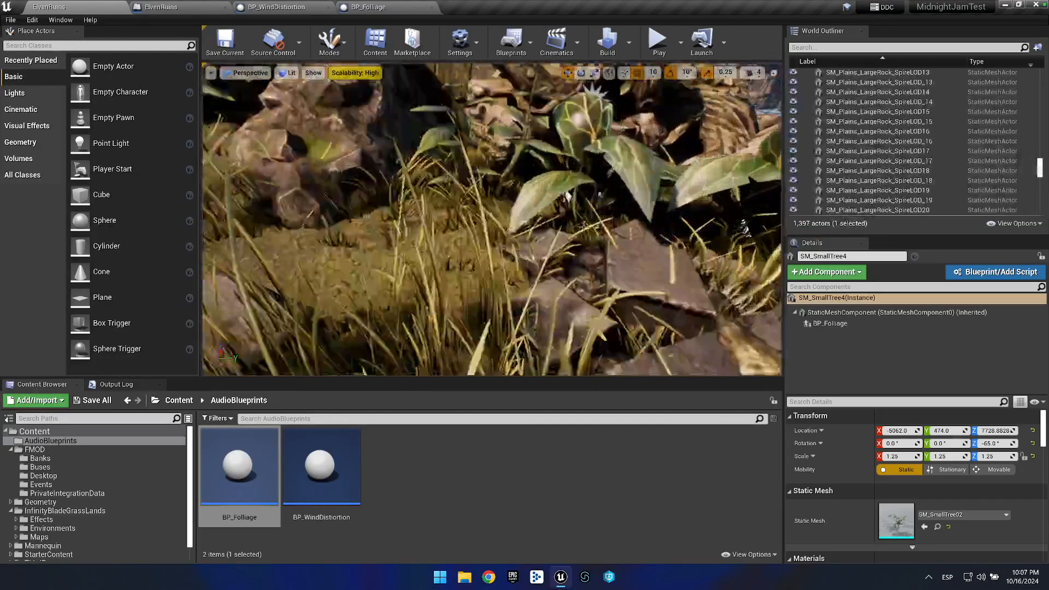
Examine the leafy plant beside the stone block up close and select SM_Plains_Fern3 to check its attached trigger.
{"action": "key", "text": "w"}
{"action": "key", "text": "s"}
{"action": "key", "text": "w"}
{"action": "key", "text": "s"}
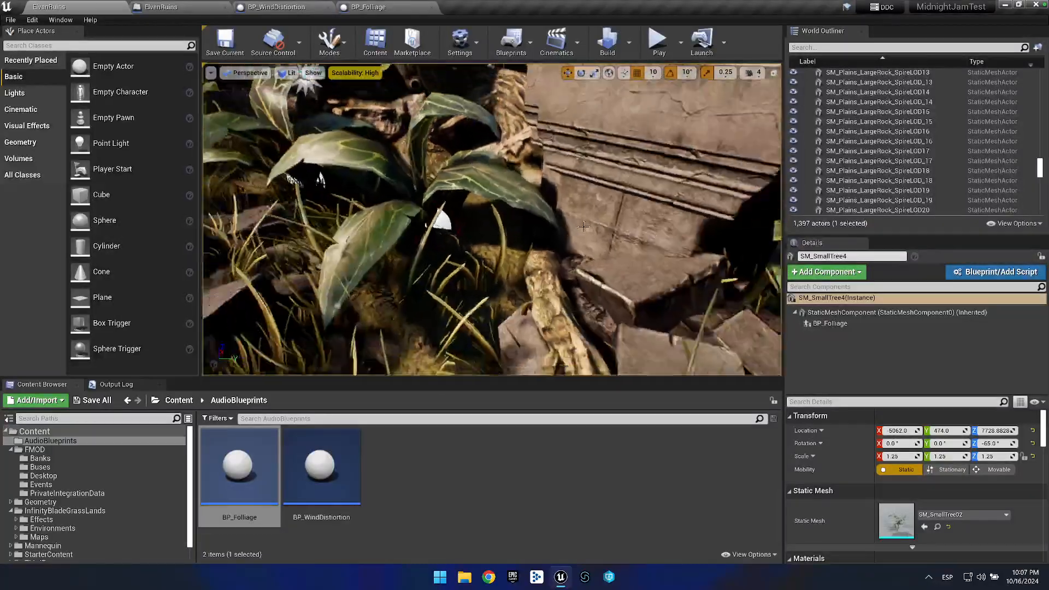
{"action": "key", "text": "w"}
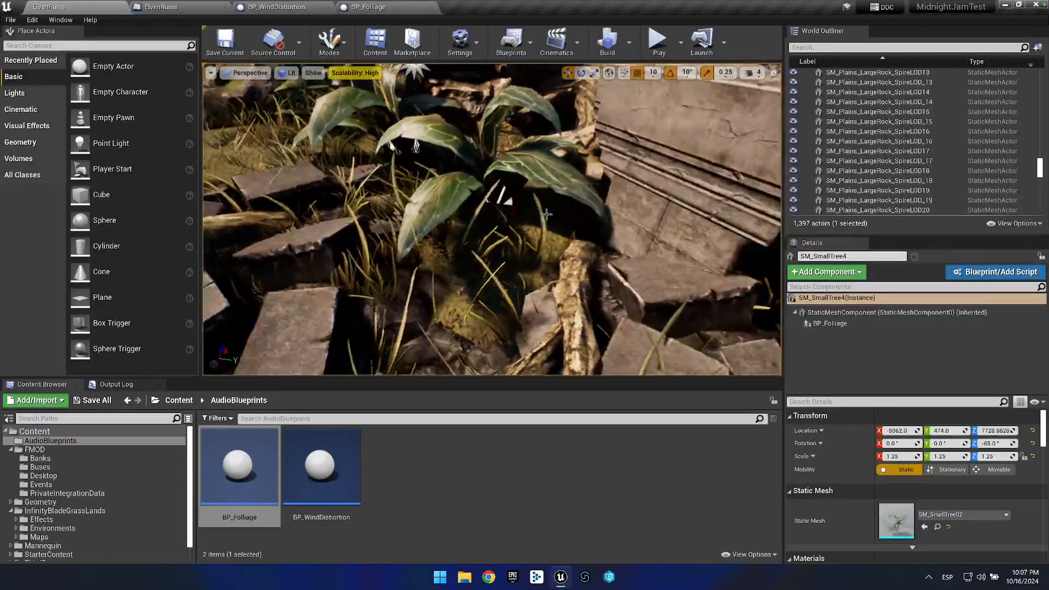
{"action": "left_click", "coordinate": [695, 269]}
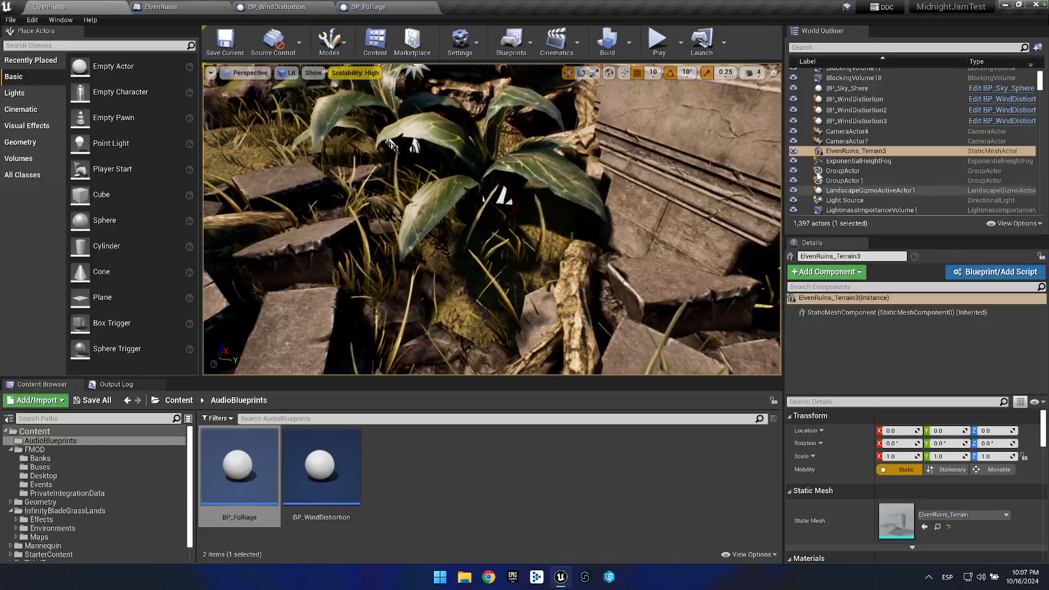
{"action": "left_click", "coordinate": [856, 110]}
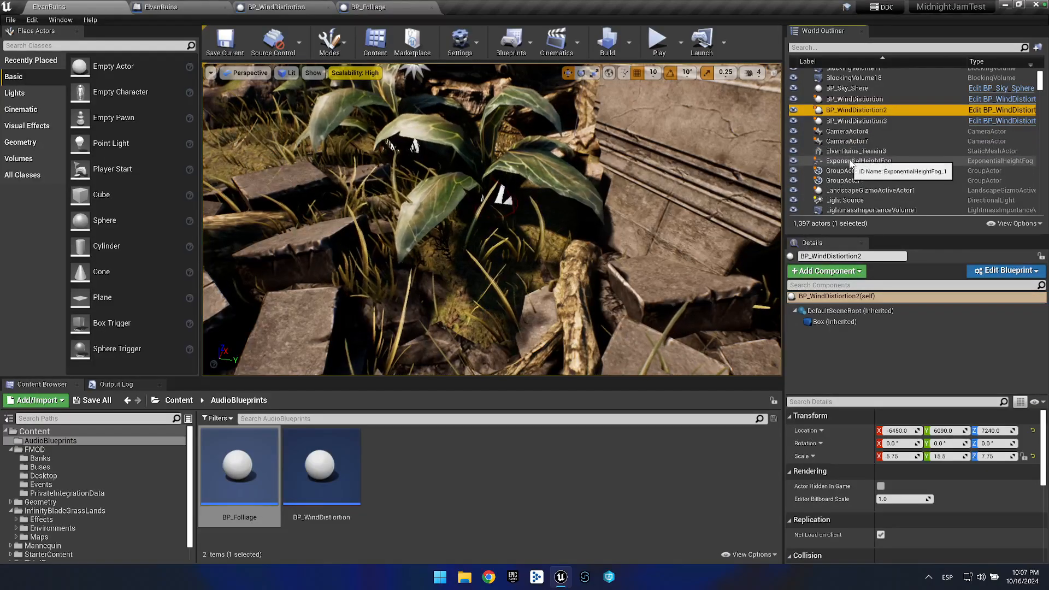
{"action": "left_click", "coordinate": [851, 161]}
{"action": "left_click", "coordinate": [491, 152]}
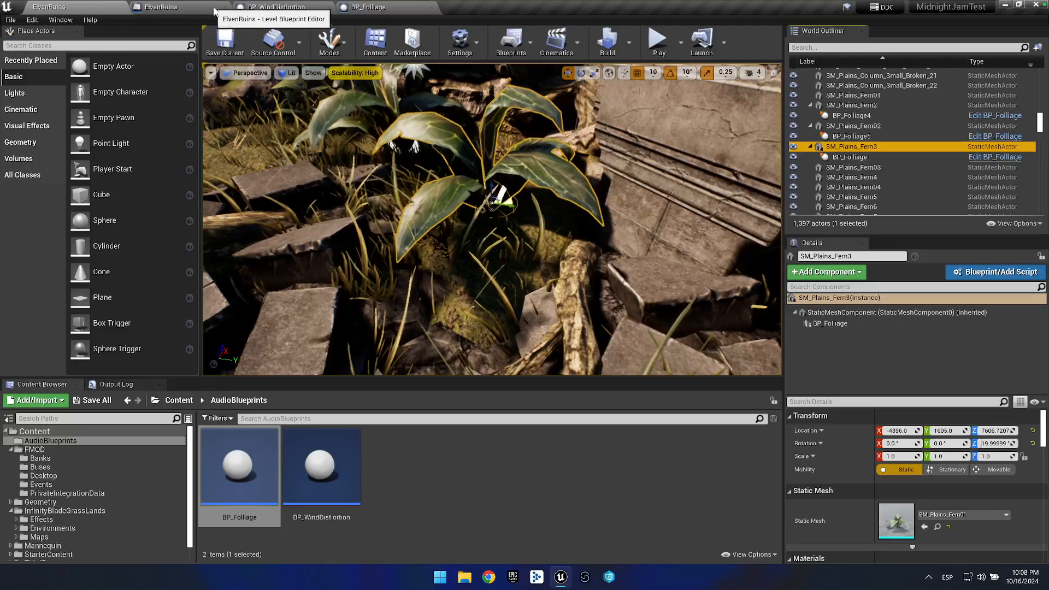
Enlarge the Sphere collision in BP_Folliage to a scale of 2.5, 2.5, 3.75.
{"action": "left_click", "coordinate": [374, 7]}
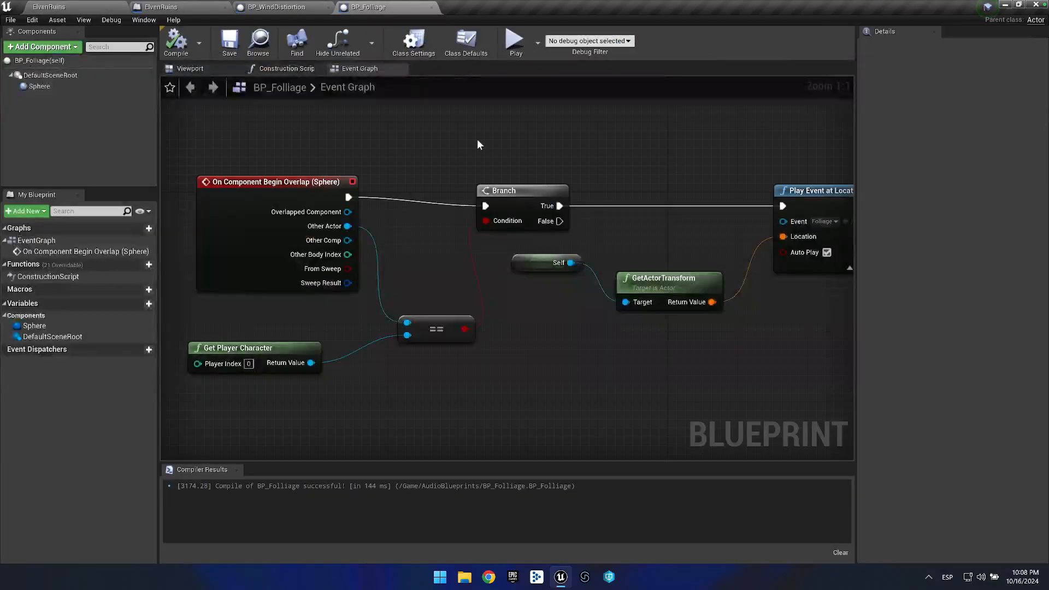
{"action": "left_click", "coordinate": [190, 68]}
{"action": "left_click", "coordinate": [37, 87]}
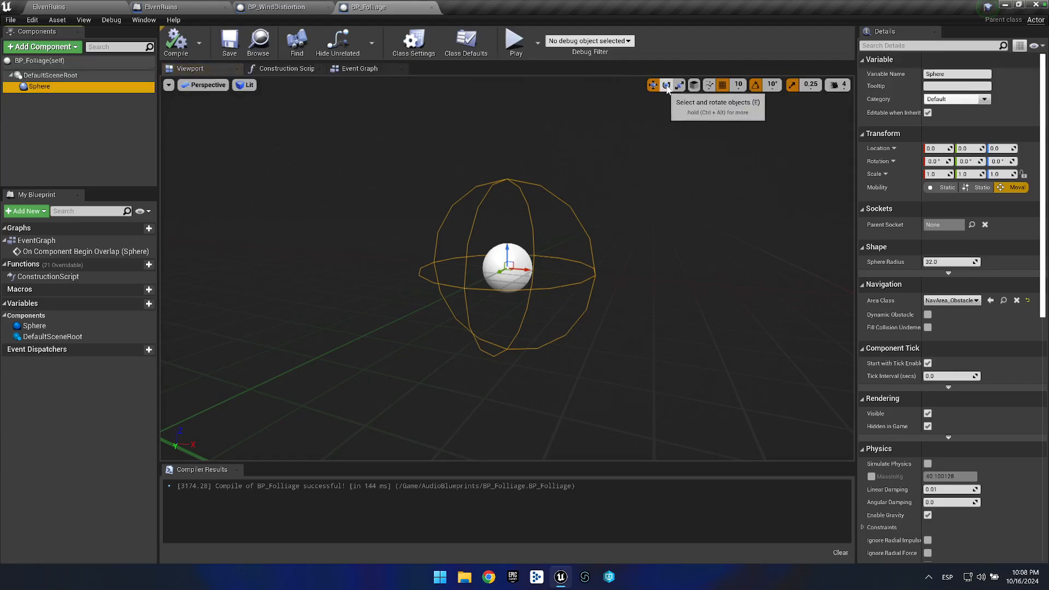
{"action": "left_click", "coordinate": [678, 85]}
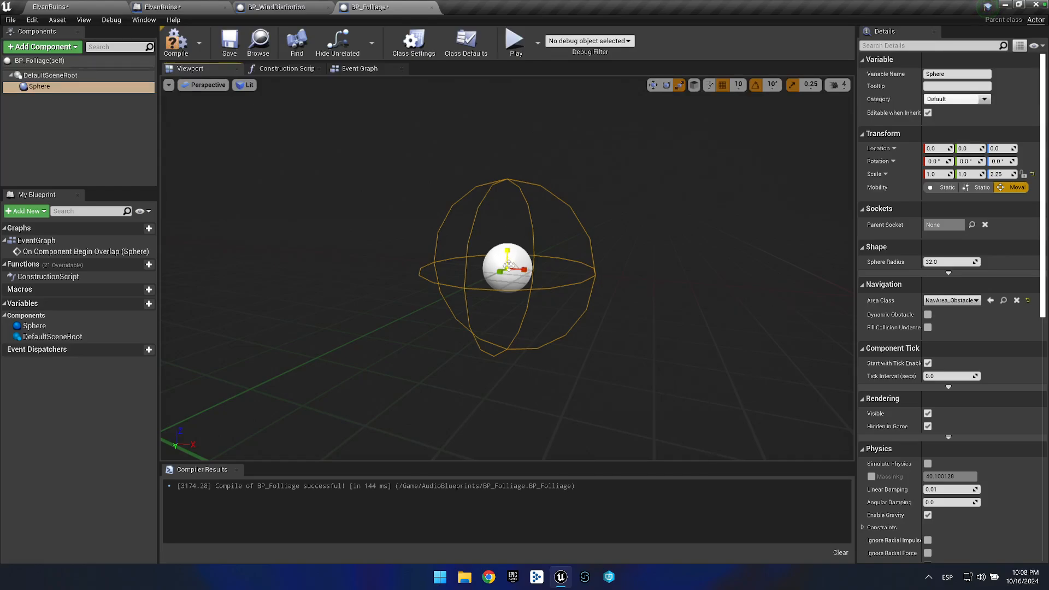
{"action": "left_click_drag", "start_coordinate": [507, 267], "coordinate": [656, 256]}
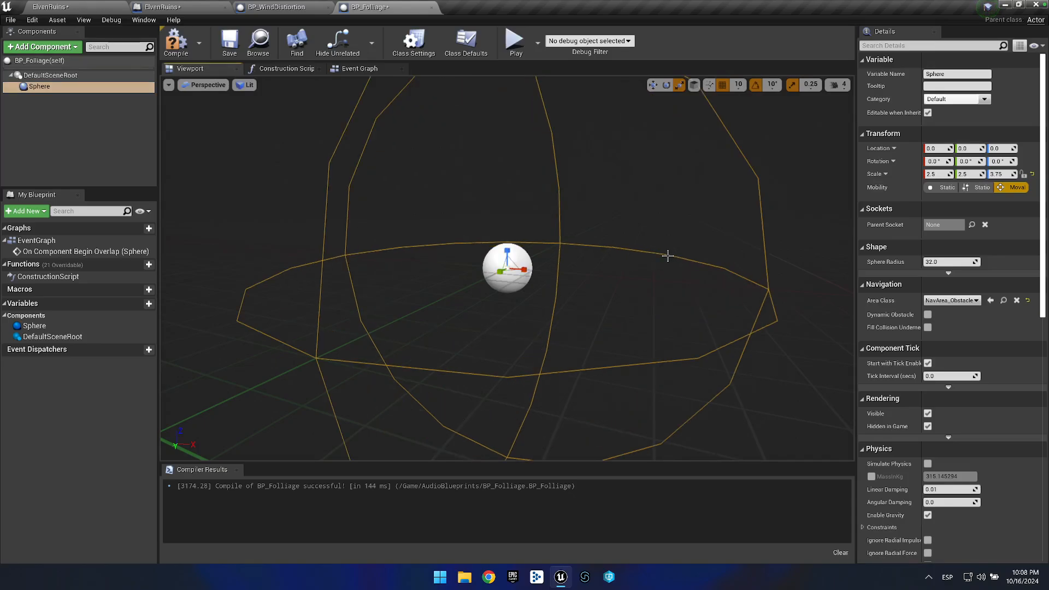
{"action": "scroll", "coordinate": [589, 275], "scroll_direction": "down", "scroll_amount": 5}
{"action": "scroll", "coordinate": [588, 274], "scroll_direction": "up", "scroll_amount": 2}
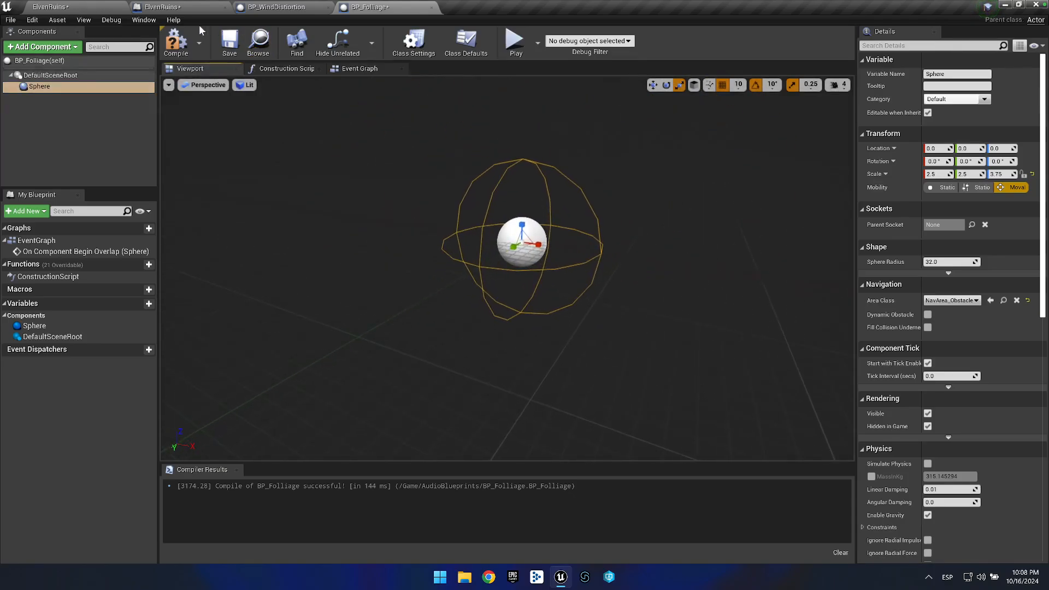
Check the trigger size in the level, enlarge BP_Folliage's Sphere to a scale of 3.5, 3.5, 4.75, and compile the blueprint.
{"action": "left_click", "coordinate": [101, 7]}
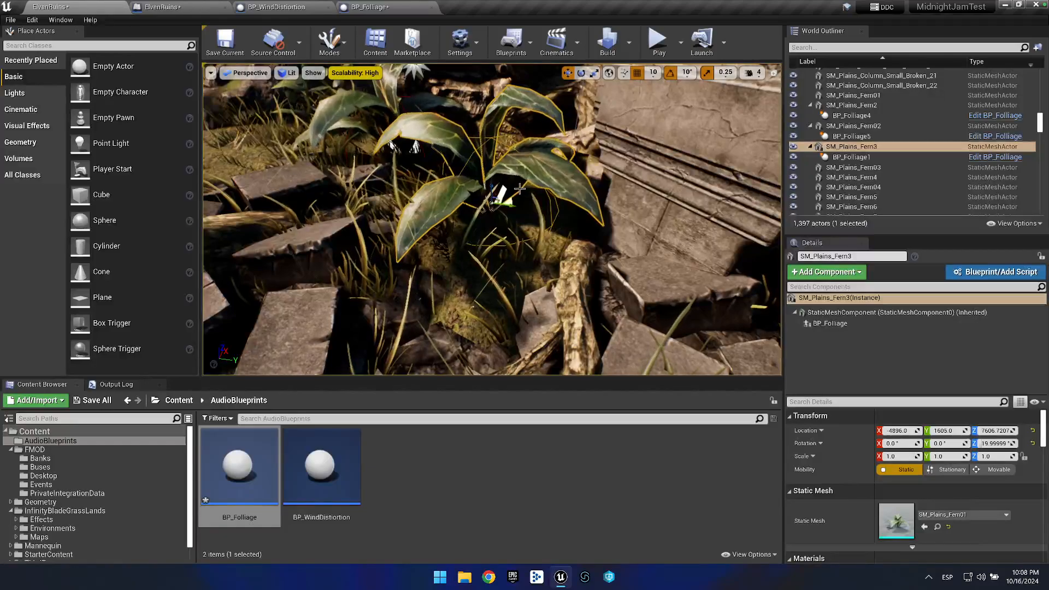
{"action": "left_click", "coordinate": [370, 6]}
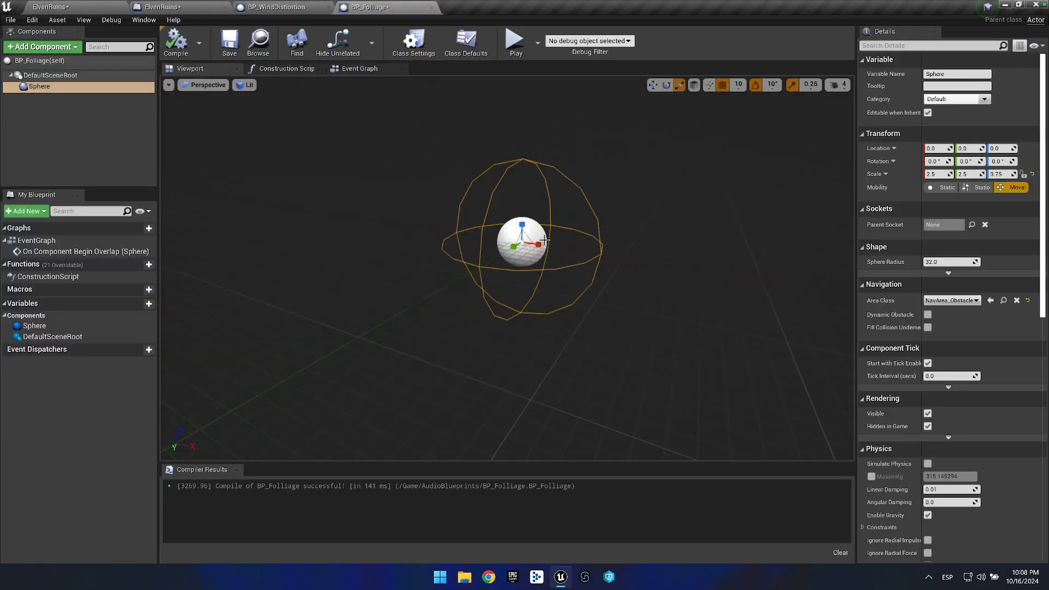
{"action": "left_click_drag", "start_coordinate": [539, 244], "coordinate": [594, 236]}
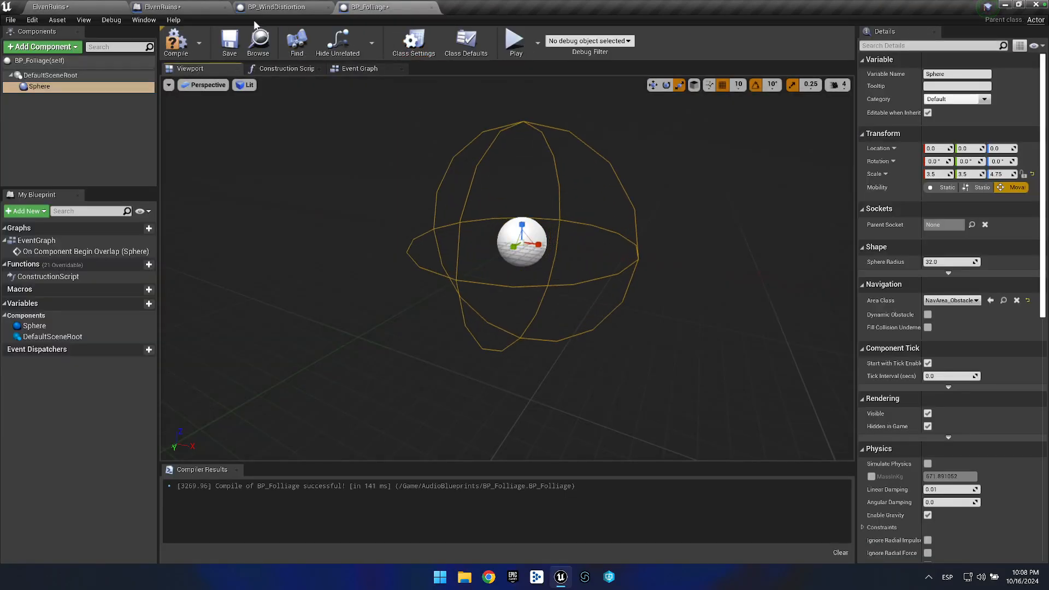
{"action": "left_click", "coordinate": [184, 42]}
{"action": "left_click", "coordinate": [115, 9]}
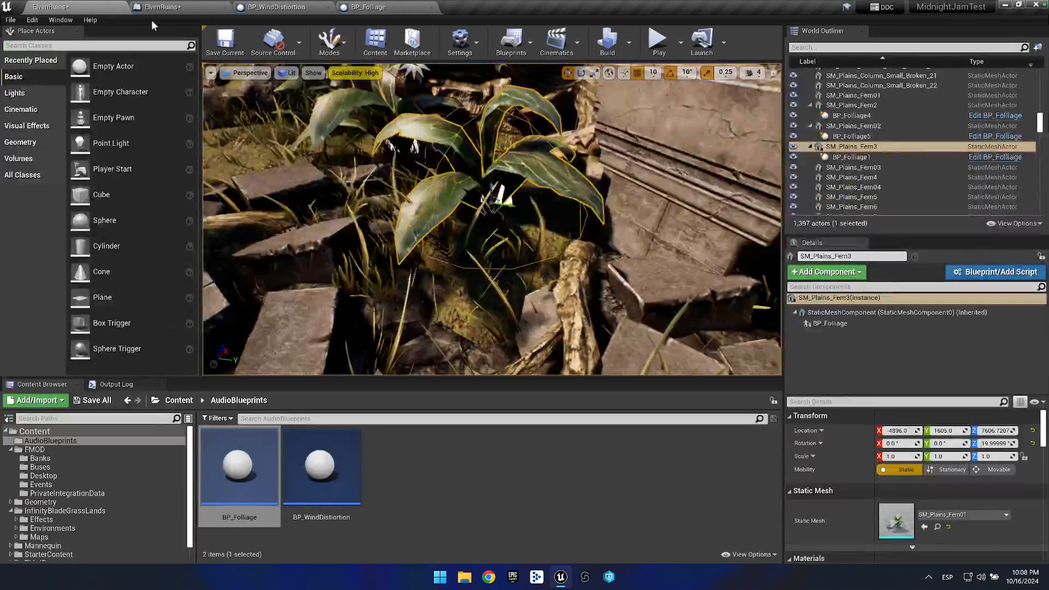
Duplicate the BP_WindDistortion blueprint in the AudioBlueprints folder.
{"action": "left_click_drag", "start_coordinate": [482, 141], "coordinate": [520, 133]}
{"action": "key", "text": "w"}
{"action": "key", "text": "s"}
{"action": "key", "text": "a"}
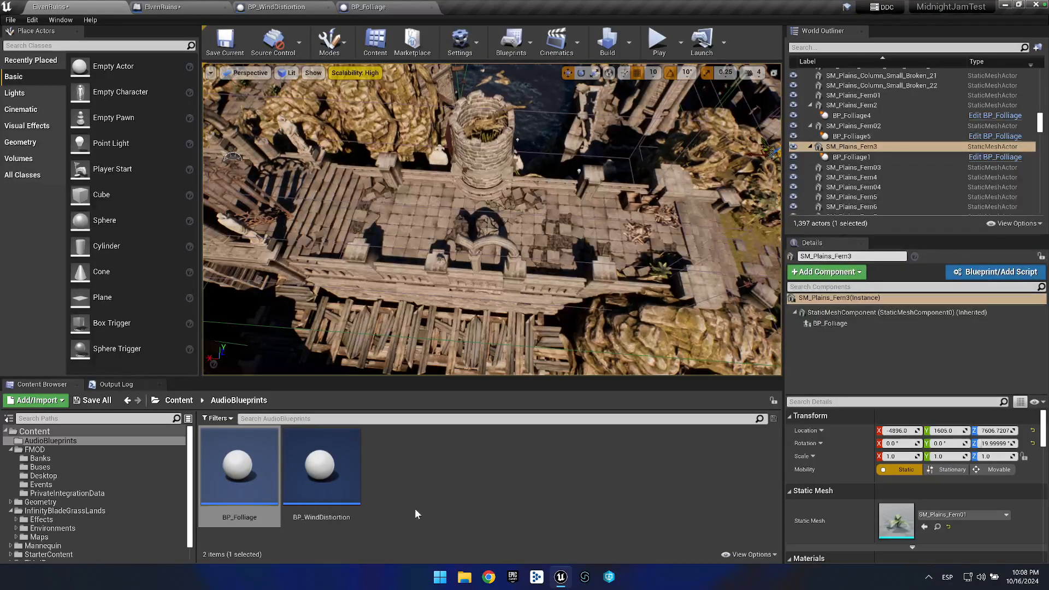
{"action": "right_click", "coordinate": [406, 484]}
{"action": "left_click", "coordinate": [358, 500]}
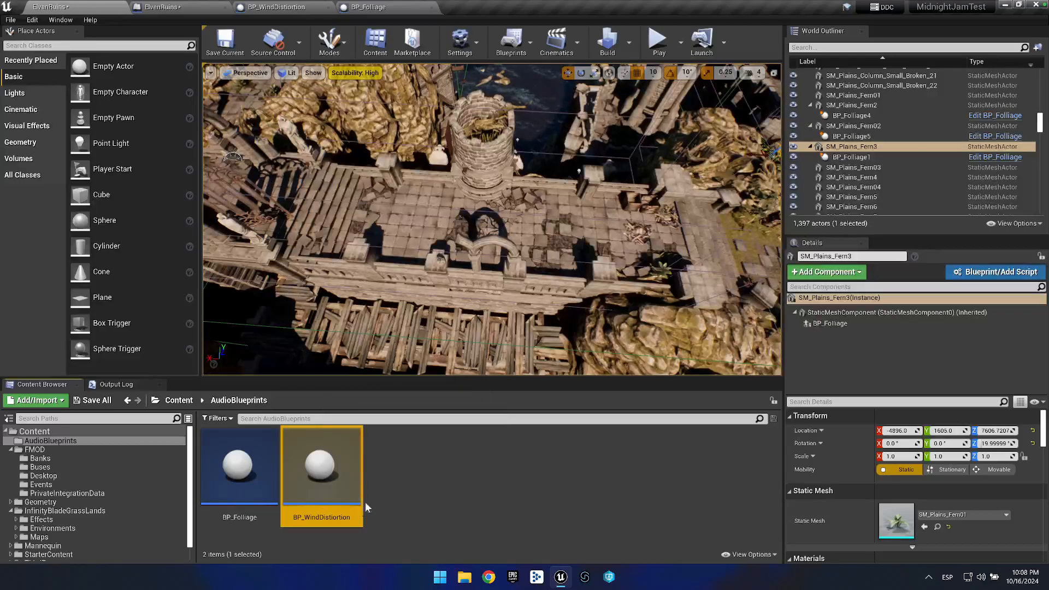
{"action": "right_click", "coordinate": [331, 497]}
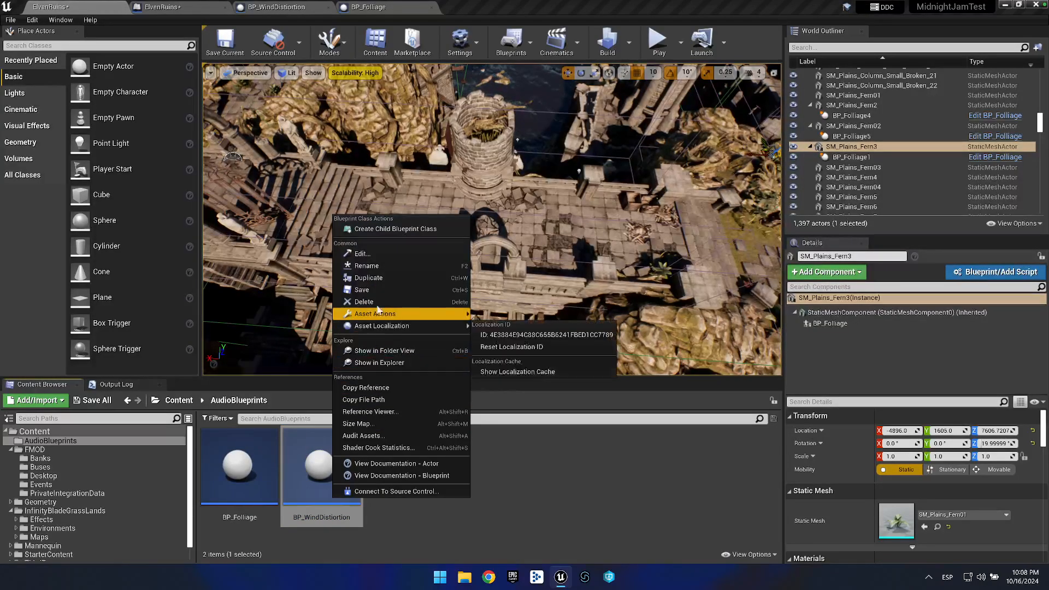
{"action": "left_click", "coordinate": [375, 280]}
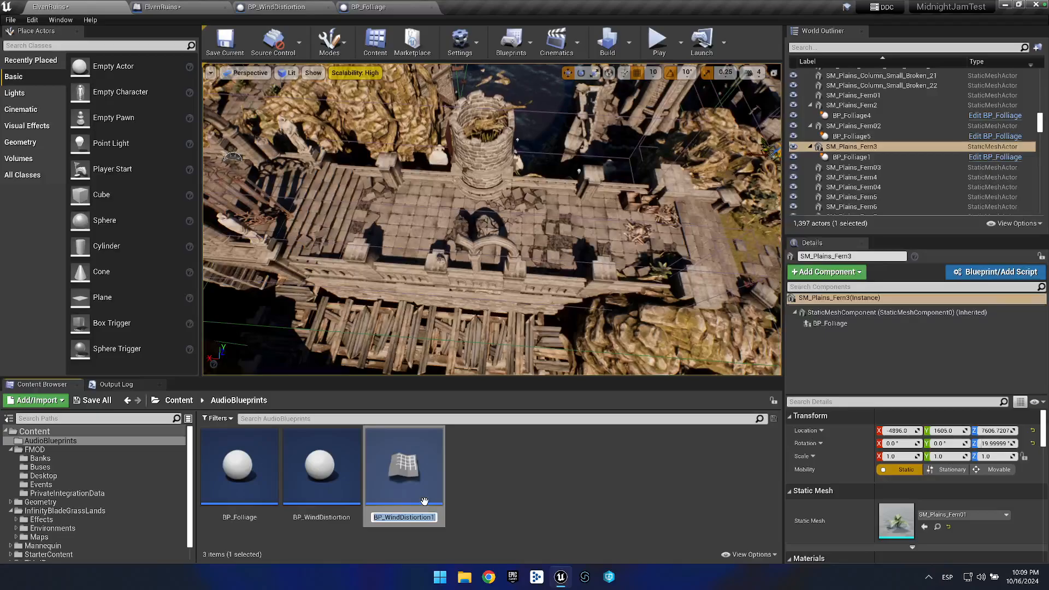
Name the duplicated blueprint BP_Seagulls.
{"action": "key", "text": "BackSpace"}
{"action": "key", "text": "BackSpace"}
{"action": "key", "text": "BackSpace"}
{"action": "key", "text": "BackSpace"}
{"action": "key", "text": "BackSpace"}
{"action": "key", "text": "BackSpace"}
{"action": "key", "text": "BackSpace"}
{"action": "key", "text": "BackSpace"}
{"action": "key", "text": "BackSpace"}
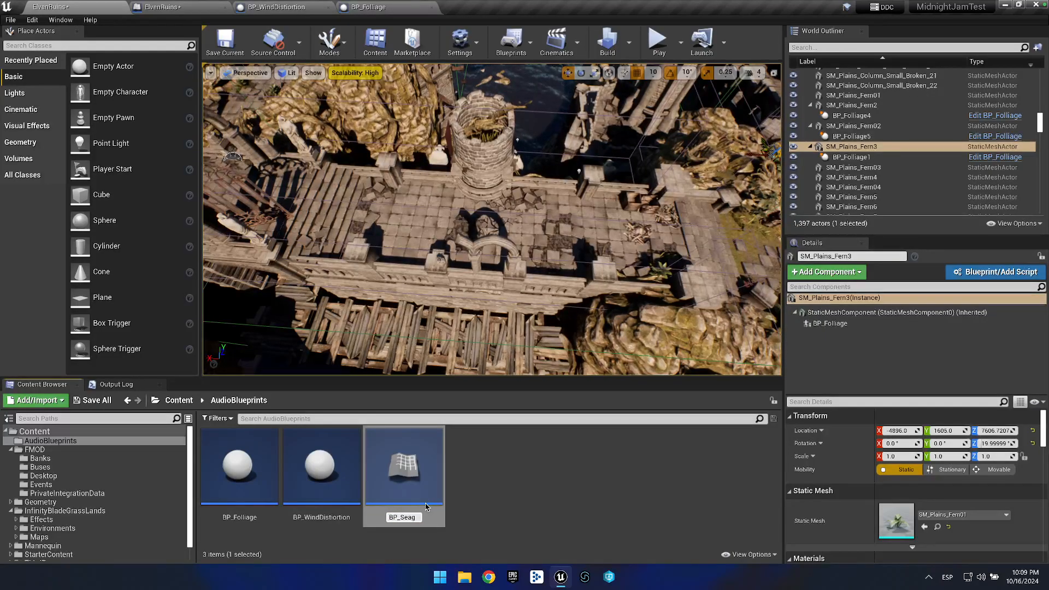
{"action": "key", "text": "Return"}
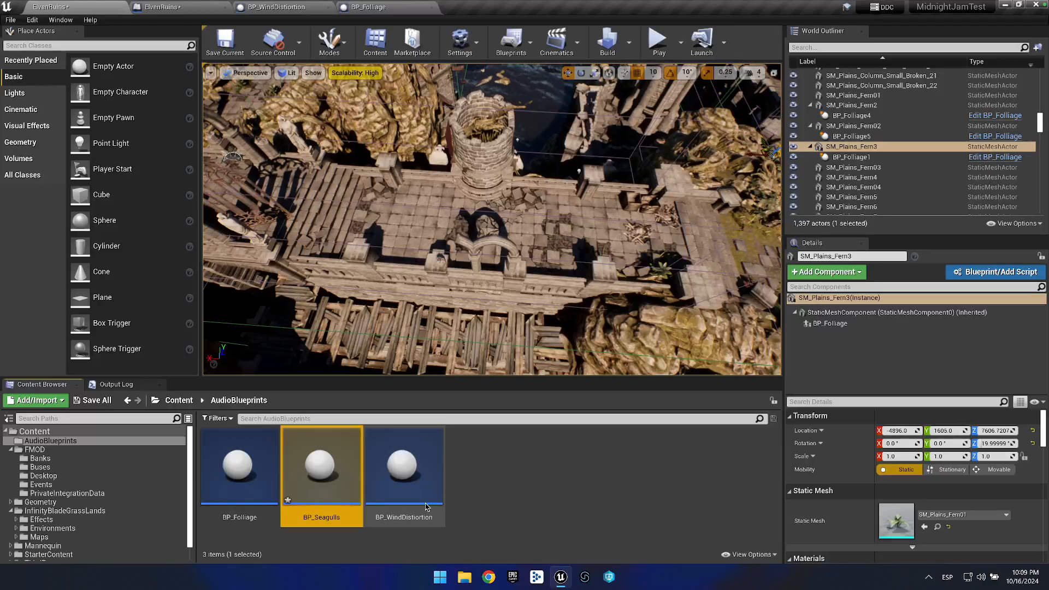
Open the BP_Seagulls blueprint, set its Play Event at Location node to the Seagulls FMOD event, and compile.
{"action": "double_click", "coordinate": [331, 487]}
{"action": "scroll", "coordinate": [484, 205], "scroll_direction": "up", "scroll_amount": 5}
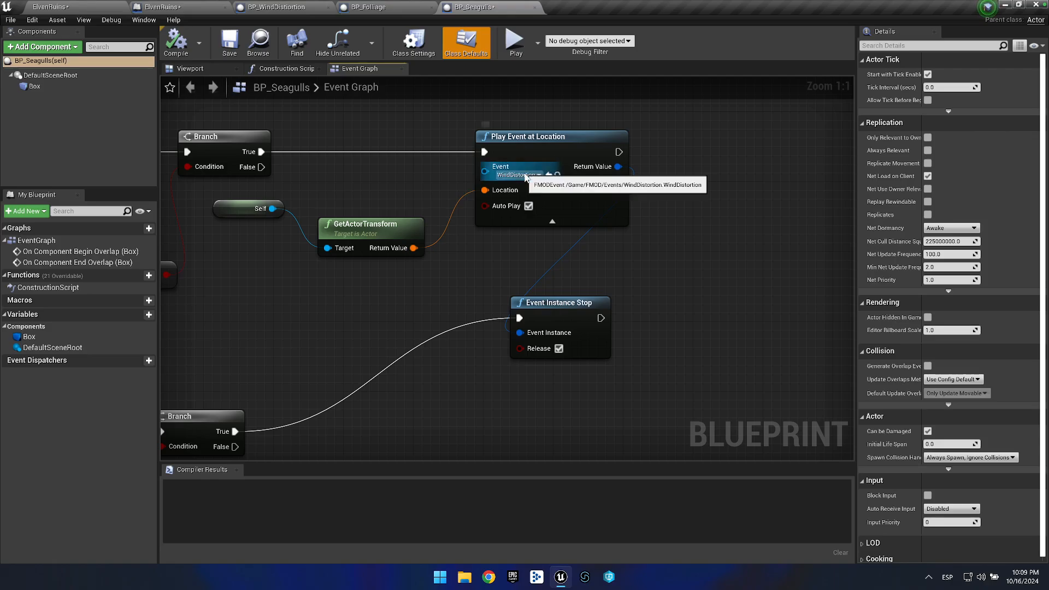
{"action": "left_click", "coordinate": [516, 175]}
{"action": "type", "text": "sea"}
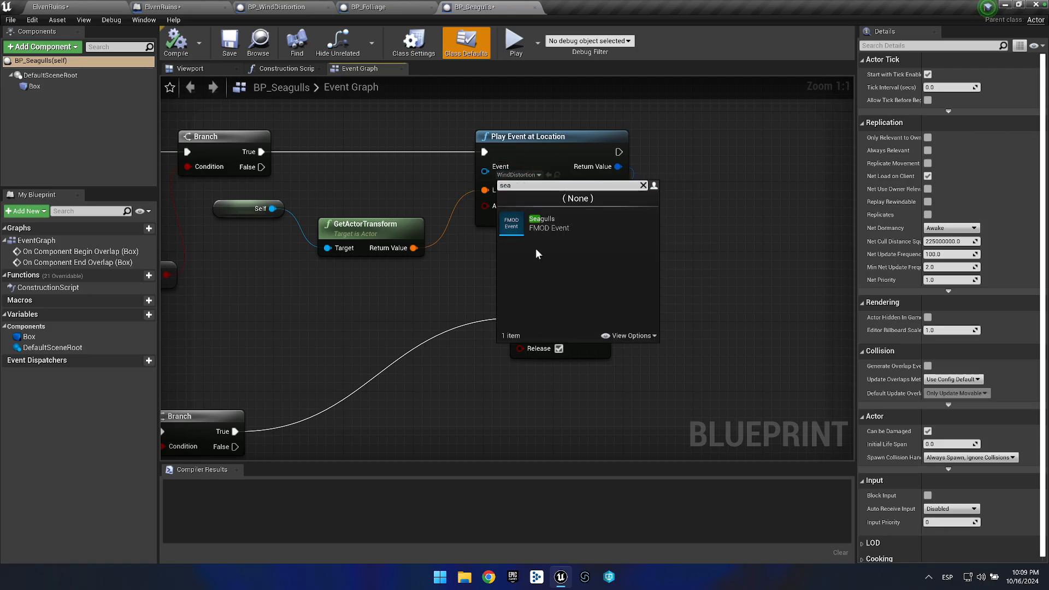
{"action": "key", "text": "Down"}
{"action": "key", "text": "Return"}
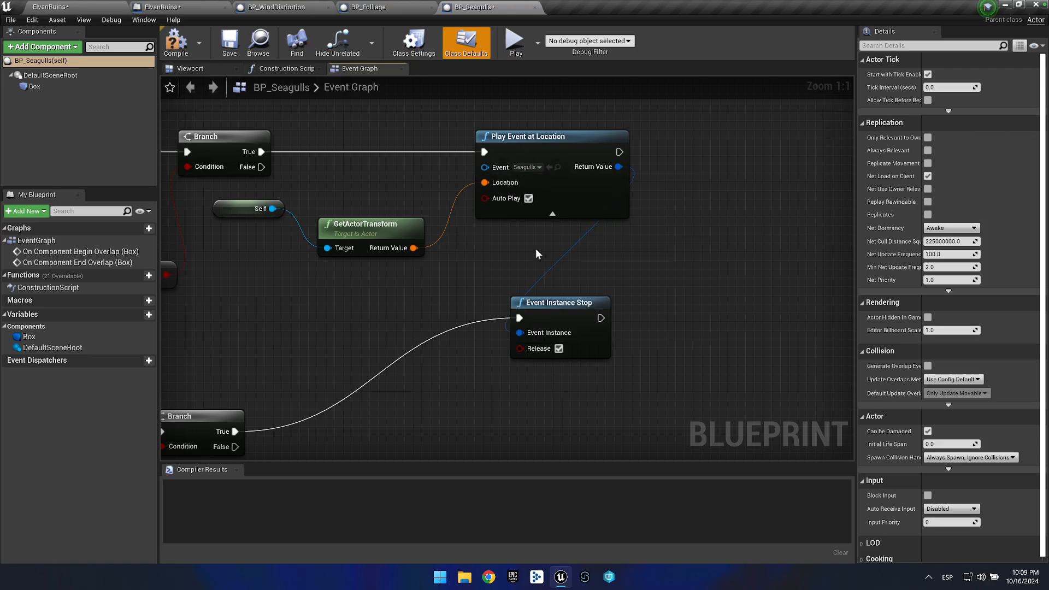
{"action": "left_click", "coordinate": [176, 41]}
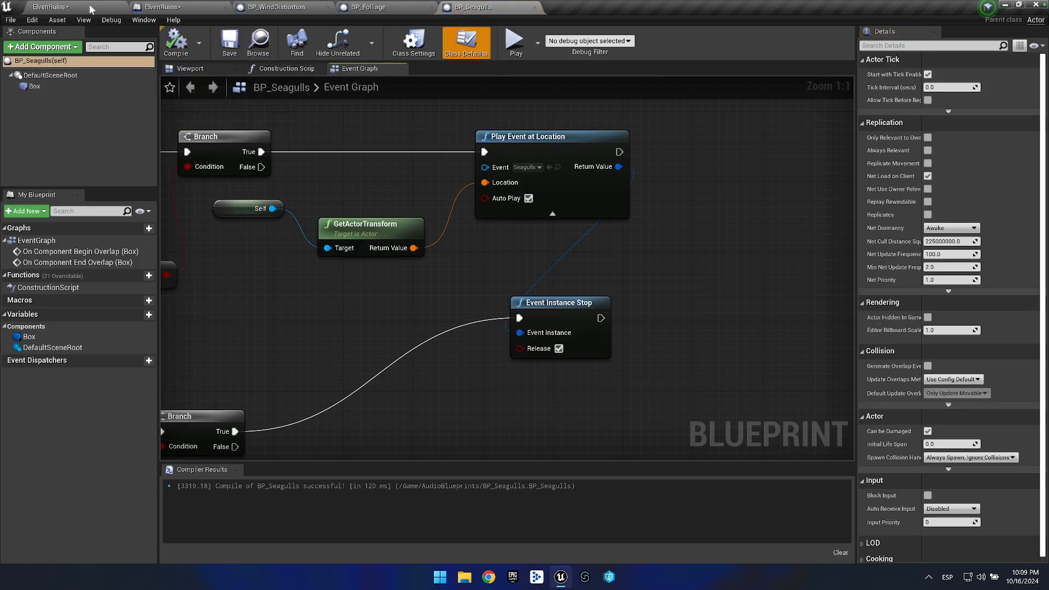
Place a BP_Seagulls actor in the ElvenRuins level beside the bridge railing, at about -2760, 540, 8240.
{"action": "left_click", "coordinate": [66, 7]}
{"action": "left_click_drag", "start_coordinate": [299, 463], "coordinate": [588, 191]}
{"action": "key", "text": "w"}
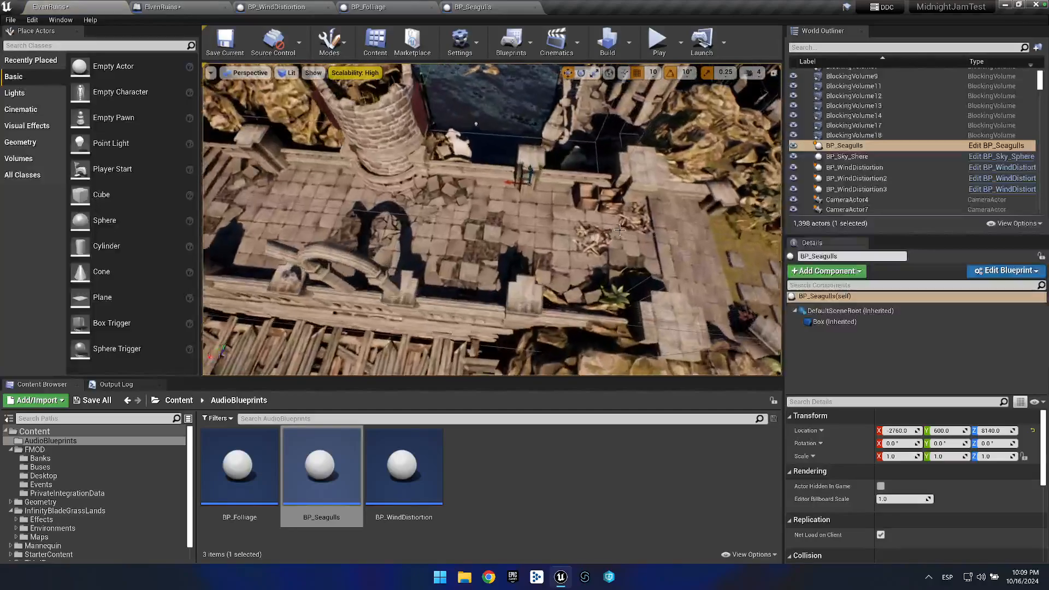
{"action": "right_click", "coordinate": [620, 231]}
{"action": "left_click", "coordinate": [416, 266]}
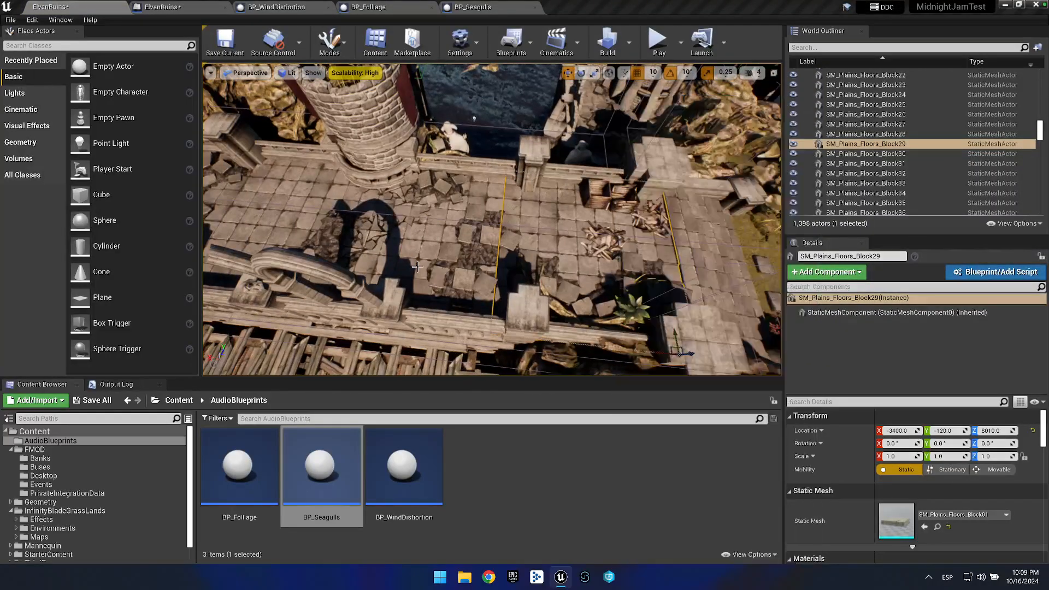
{"action": "key", "text": "ctrl+z"}
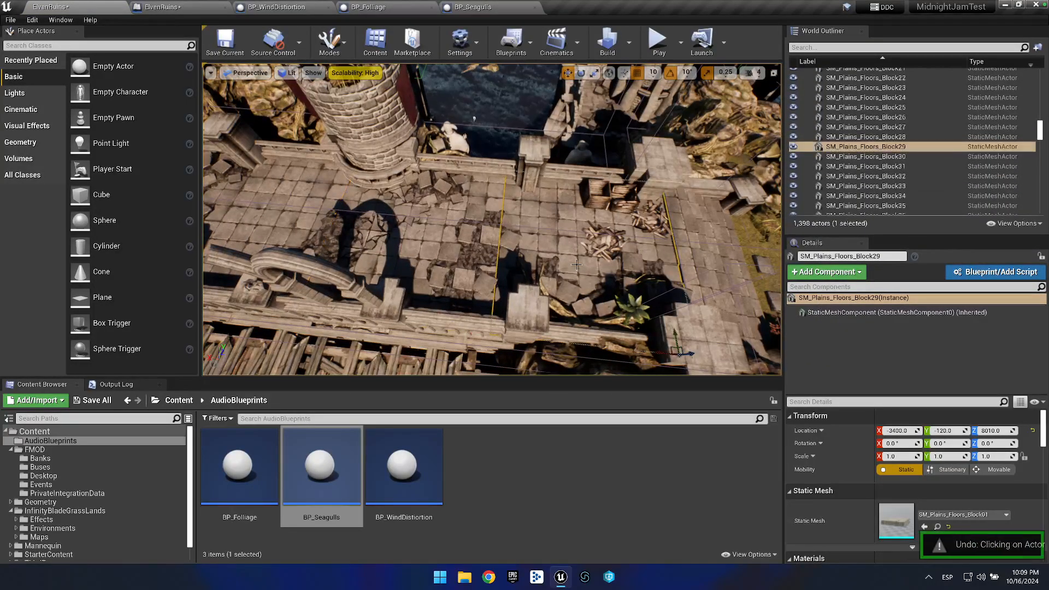
{"action": "key", "text": "ctrl+z"}
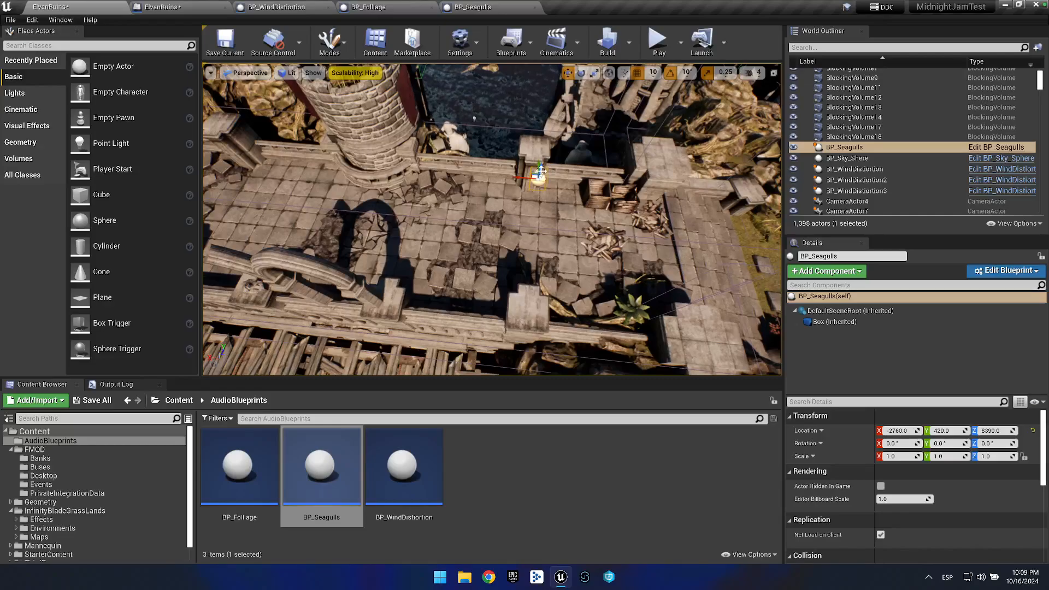
{"action": "left_click_drag", "start_coordinate": [523, 207], "coordinate": [524, 208]}
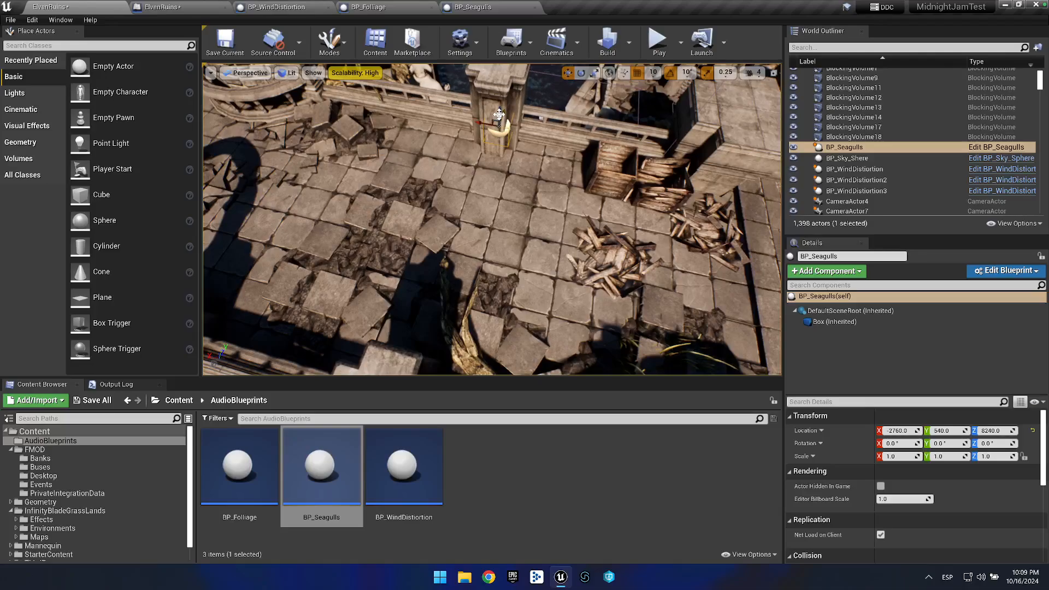
Scale the placed BP_Seagulls trigger to 12.75, 6.0, 5.25.
{"action": "left_click", "coordinate": [594, 73]}
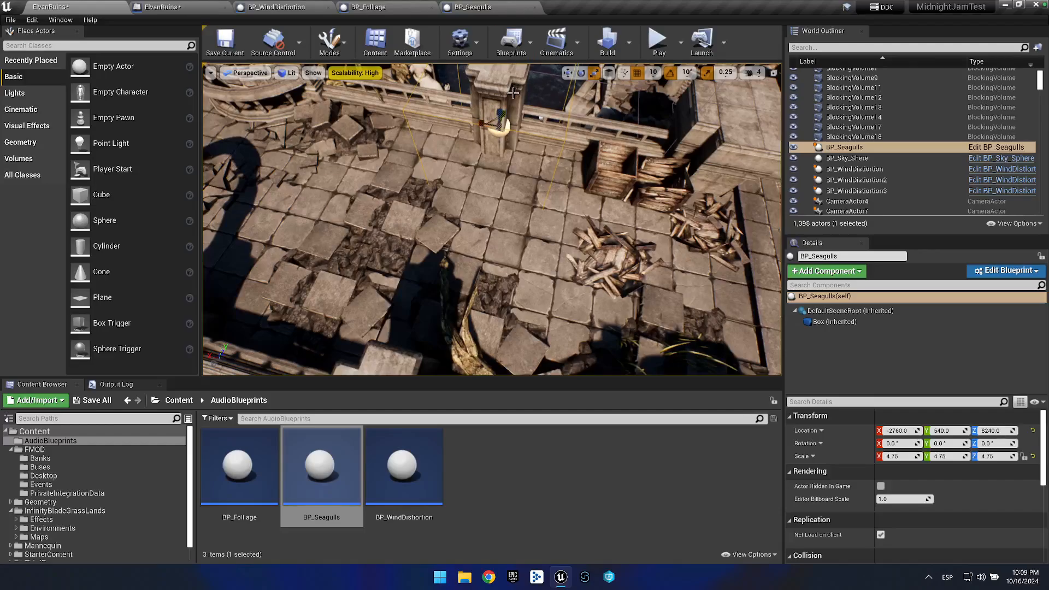
{"action": "left_click_drag", "start_coordinate": [480, 123], "coordinate": [326, 97]}
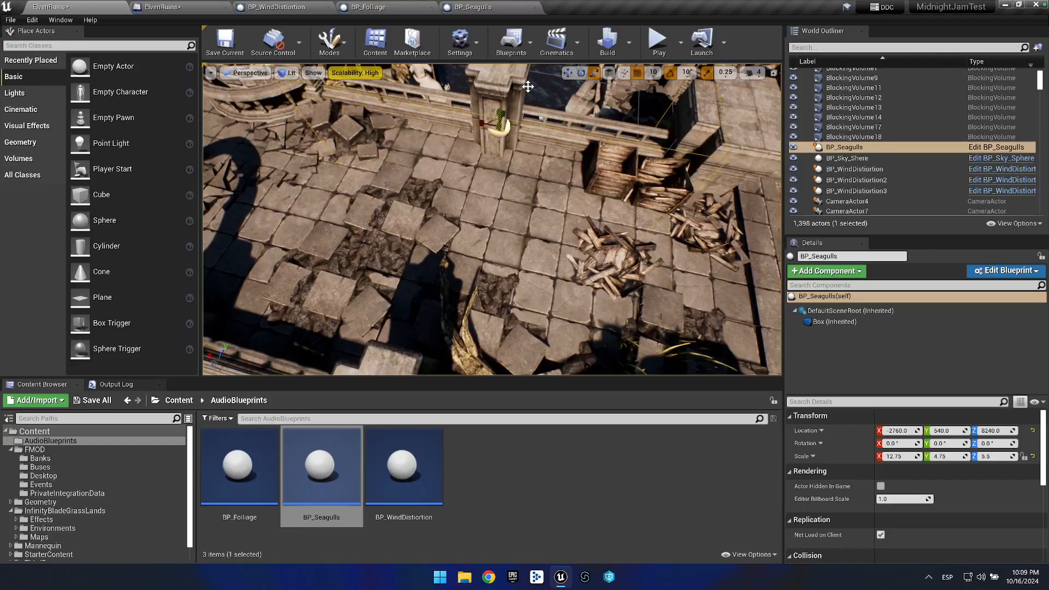
{"action": "left_click_drag", "start_coordinate": [522, 93], "coordinate": [513, 125]}
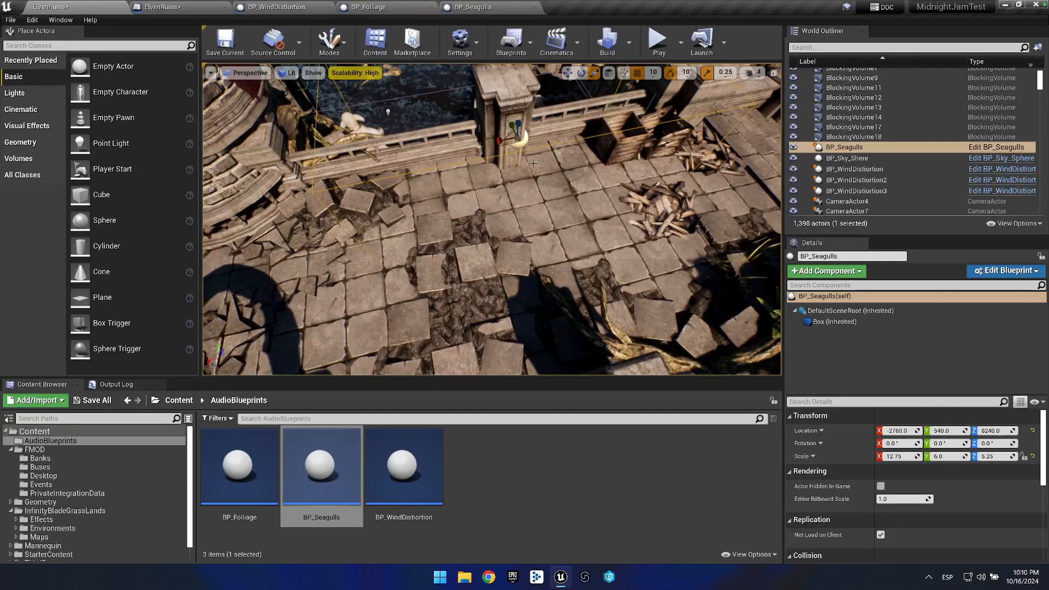
Duplicate the BP_Seagulls trigger across the bridge's width, placing the copy at about -2760, 150, 8240.
{"action": "scroll", "coordinate": [533, 163], "scroll_direction": "down", "scroll_amount": 10}
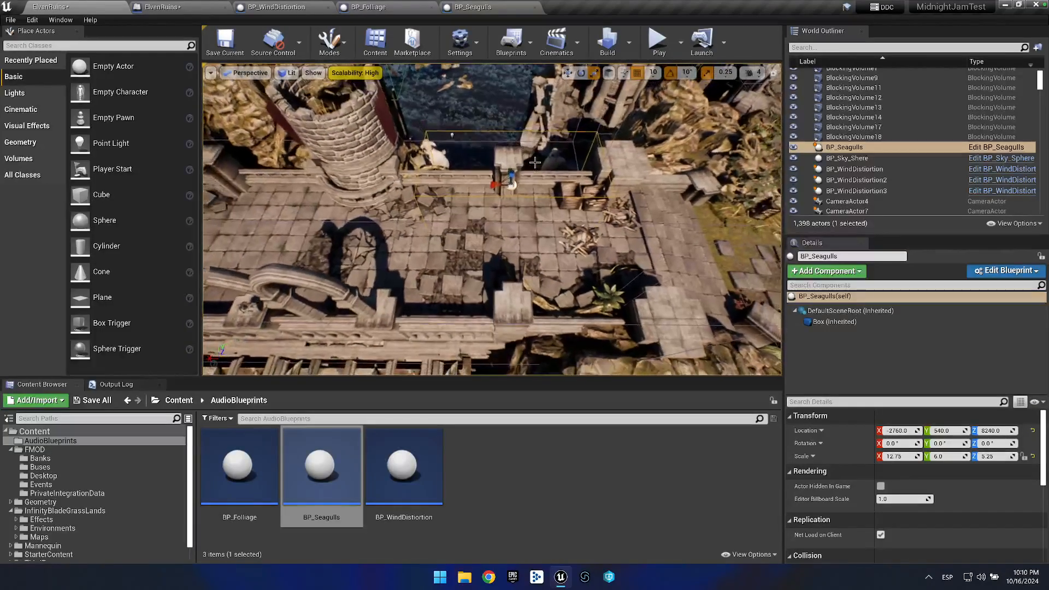
{"action": "scroll", "coordinate": [535, 162], "scroll_direction": "down", "scroll_amount": 4}
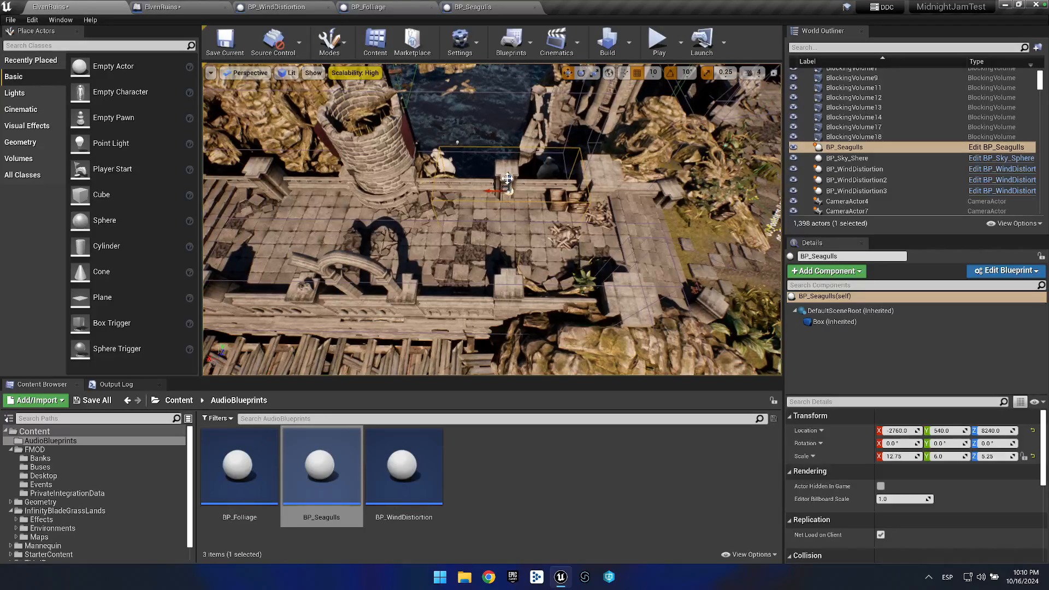
{"action": "left_click_drag", "start_coordinate": [522, 198], "coordinate": [454, 237]}
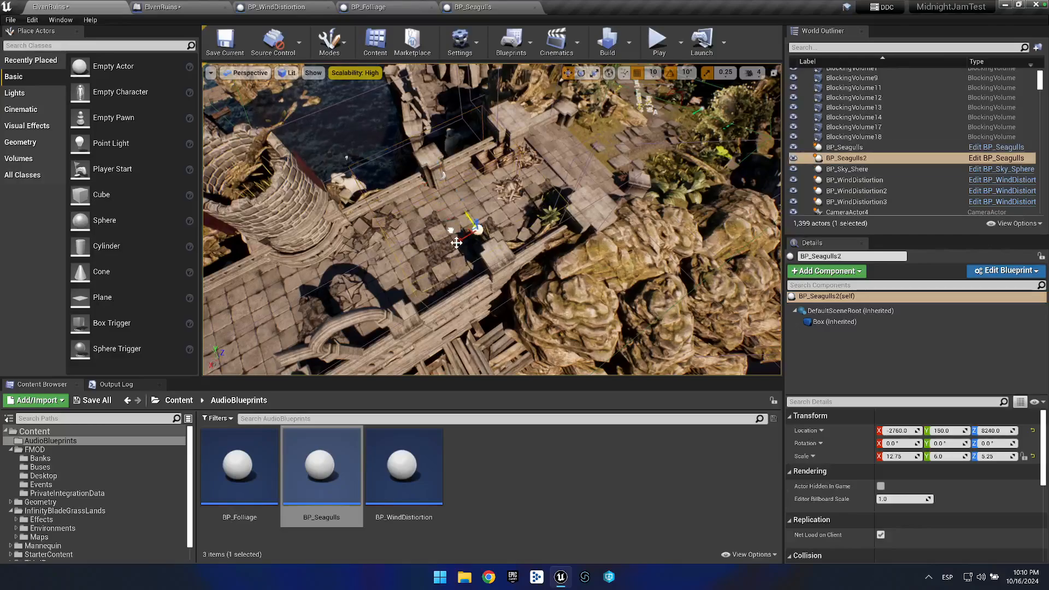
Select both BP_Seagulls triggers and duplicate them along the bridge to an X location of about -1650.
{"action": "left_click", "coordinate": [443, 175], "text": "ctrl"}
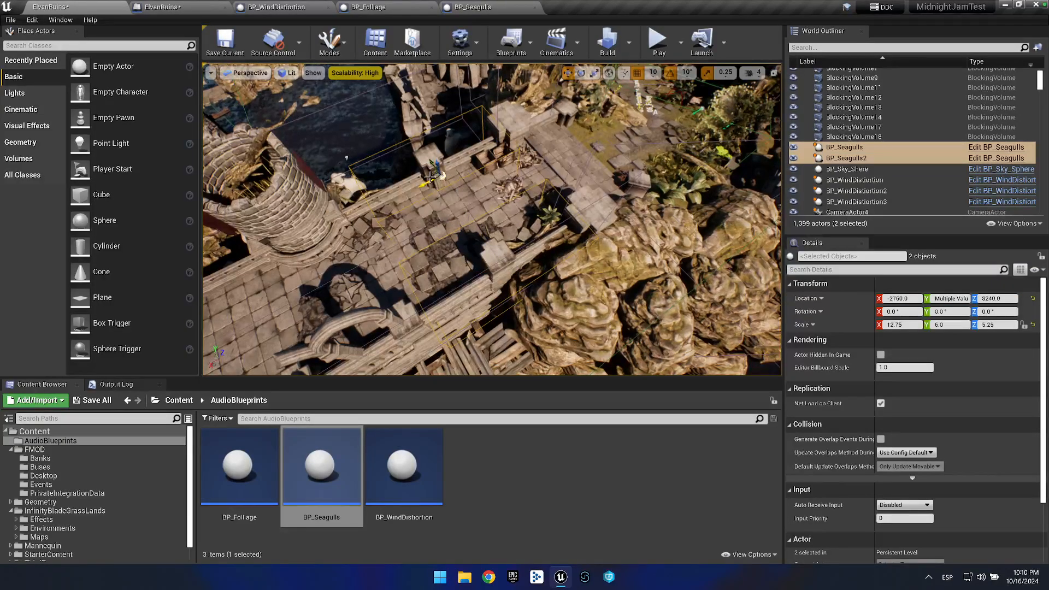
{"action": "left_click_drag", "start_coordinate": [427, 185], "coordinate": [424, 240]}
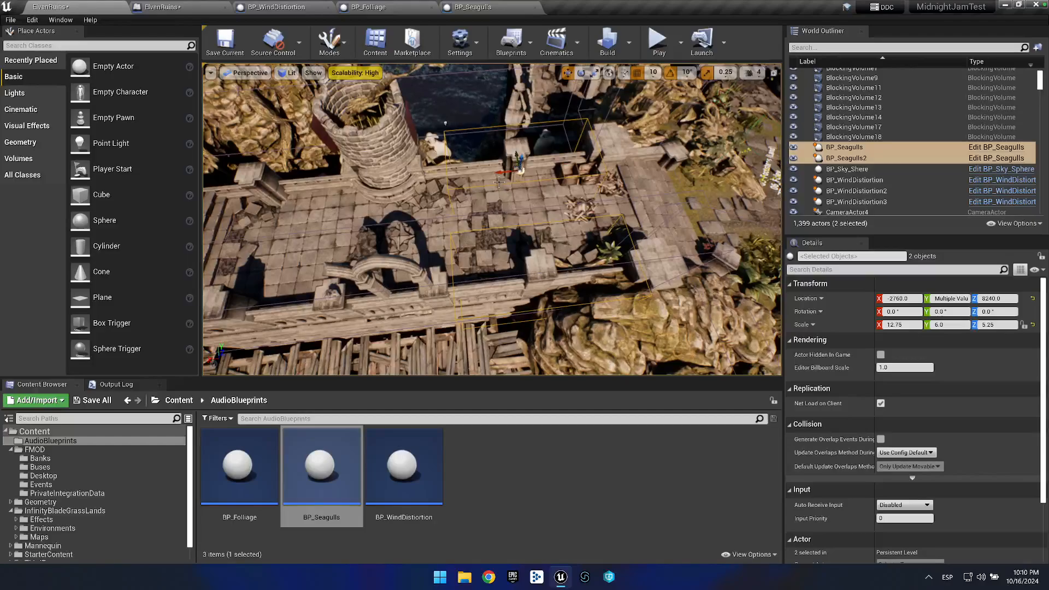
{"action": "left_click_drag", "start_coordinate": [357, 175], "coordinate": [160, 185]}
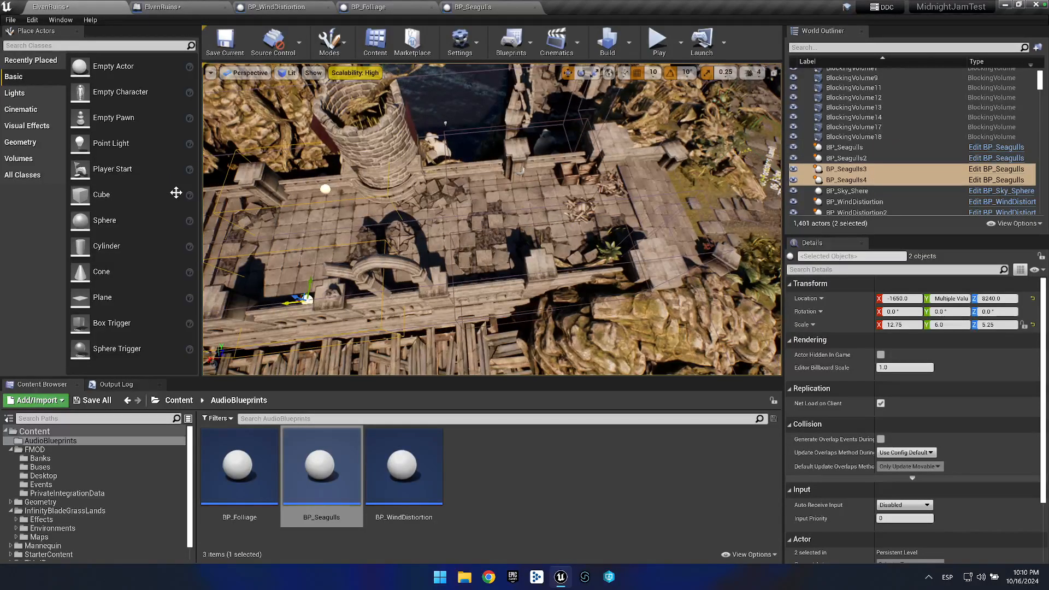
Play the level and run the character up the stairs and across the bridge to test the seagull triggers, ending the play session.
{"action": "left_click_drag", "start_coordinate": [489, 219], "coordinate": [458, 223]}
{"action": "scroll", "coordinate": [458, 223], "scroll_direction": "up", "scroll_amount": 2}
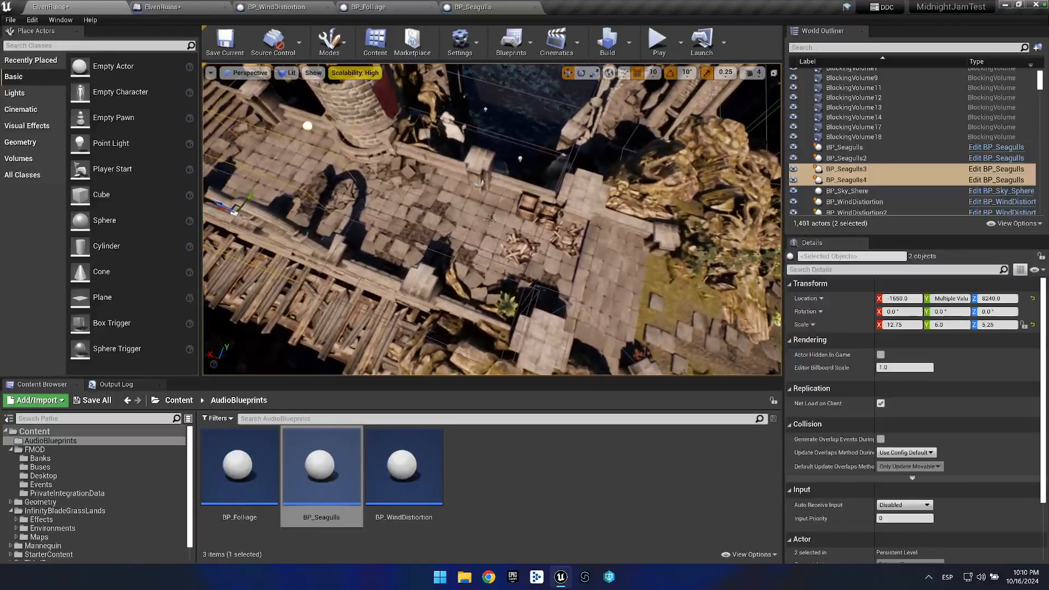
{"action": "left_click", "coordinate": [659, 41]}
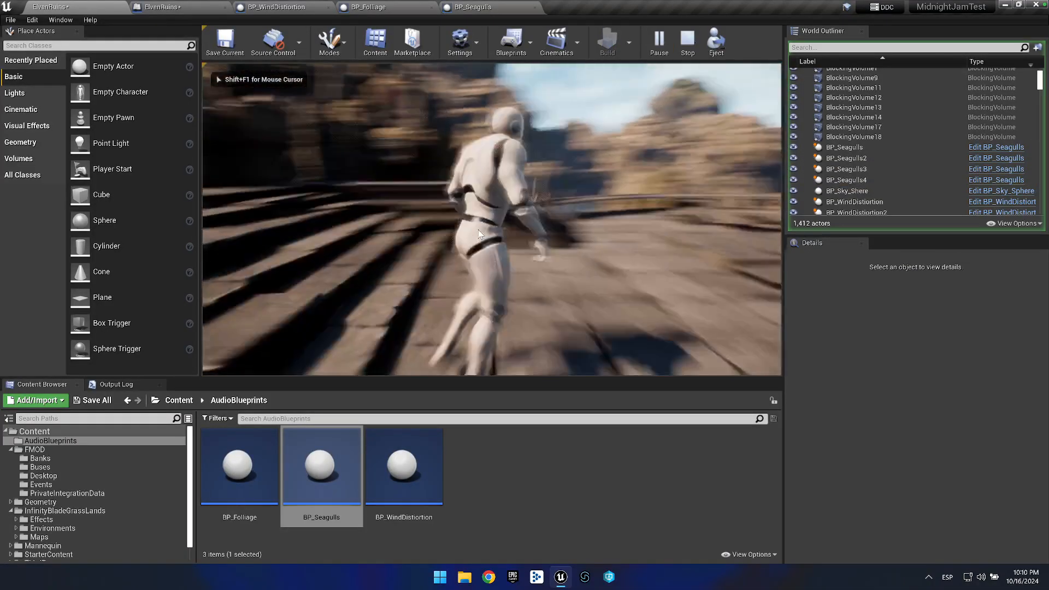
{"action": "key", "text": "w"}
{"action": "key", "text": "space"}
{"action": "key", "text": "w"}
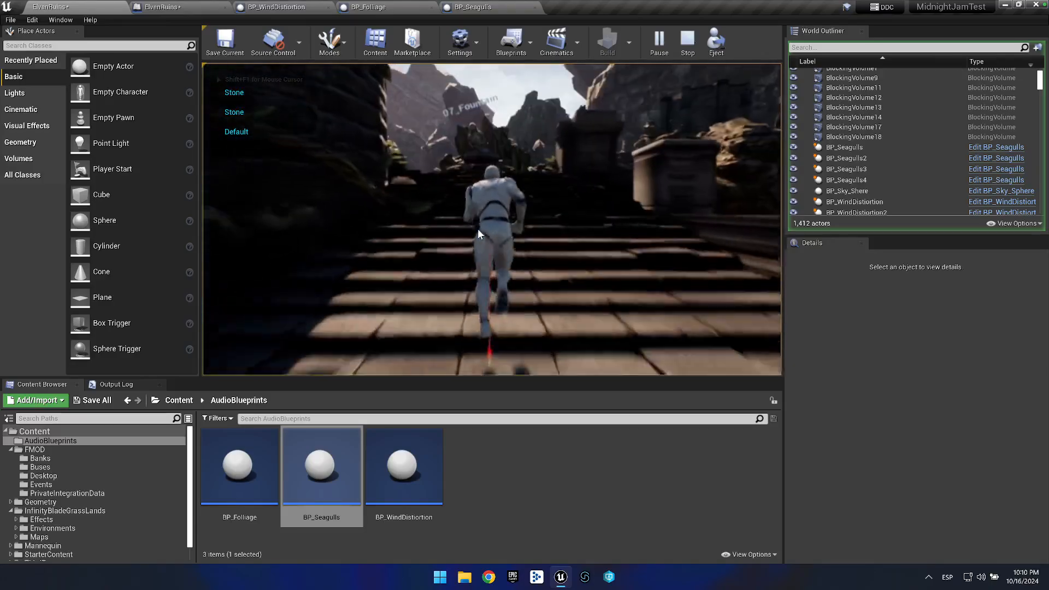
{"action": "key", "text": "w"}
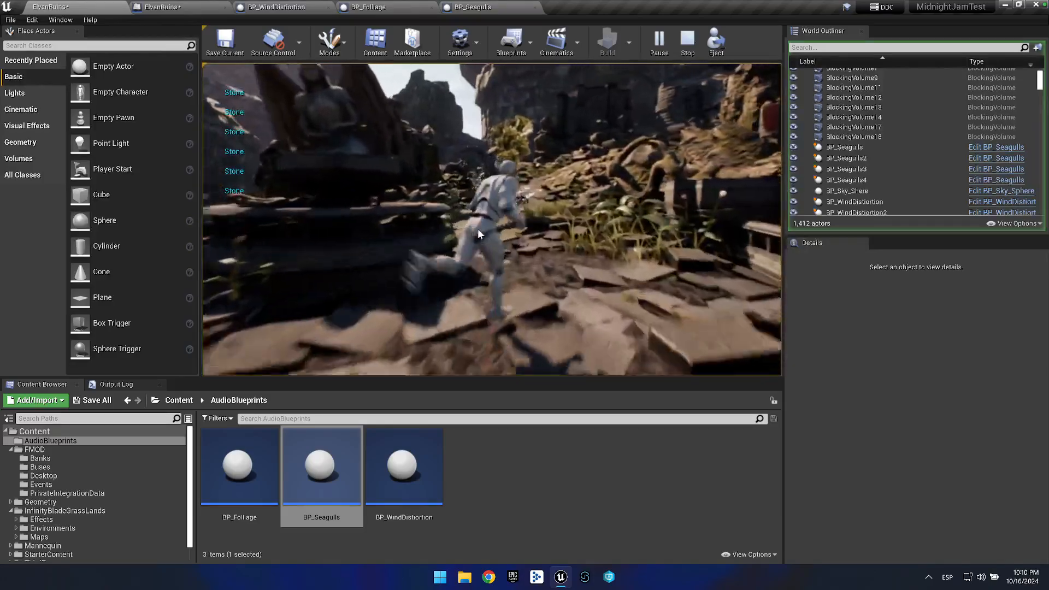
{"action": "key", "text": "w"}
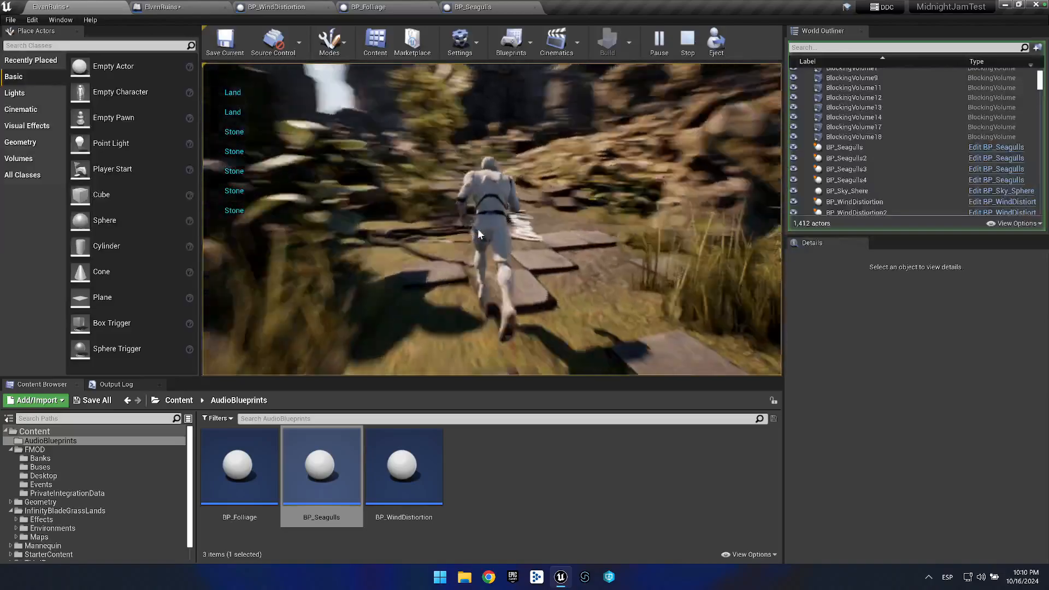
{"action": "key", "text": "w"}
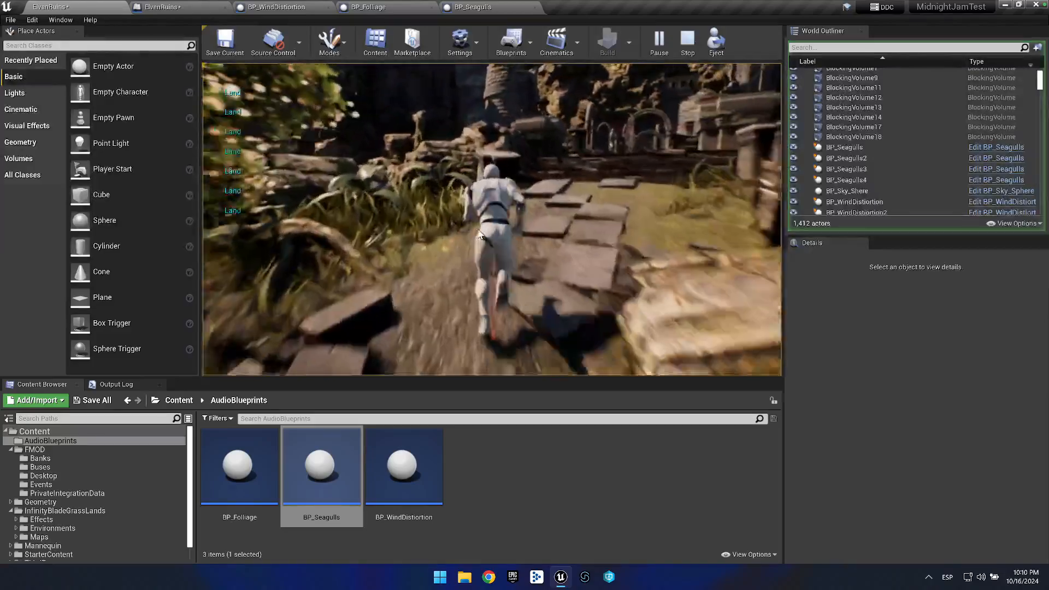
{"action": "key", "text": "w"}
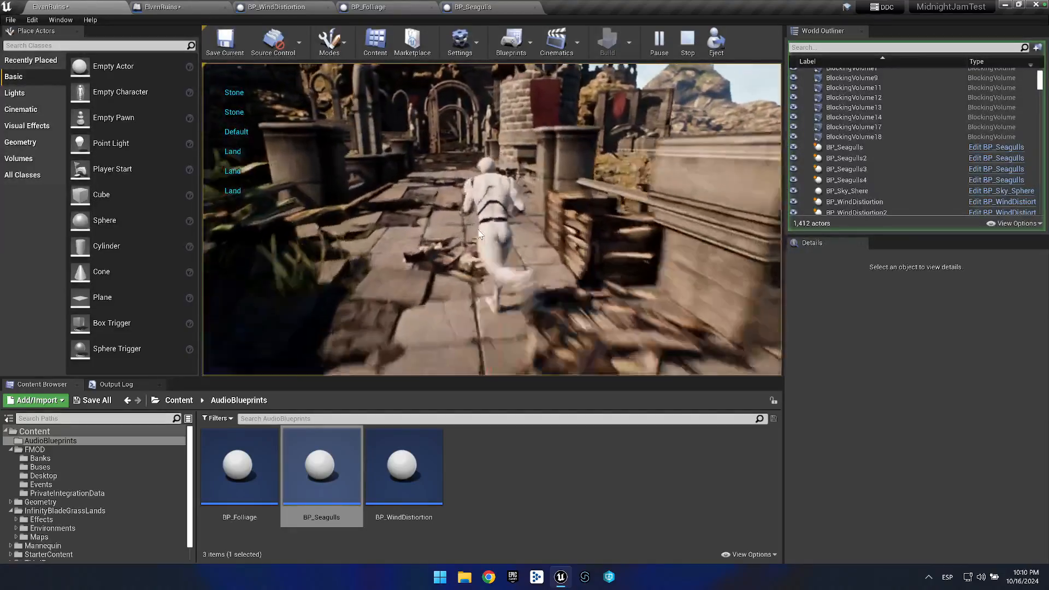
{"action": "key", "text": "w"}
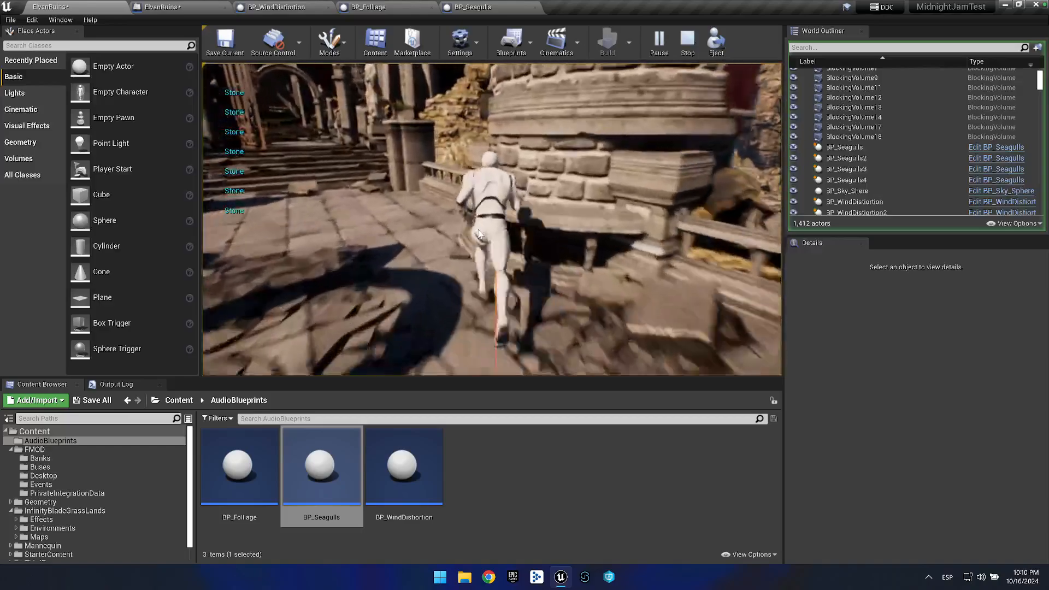
{"action": "key", "text": "w"}
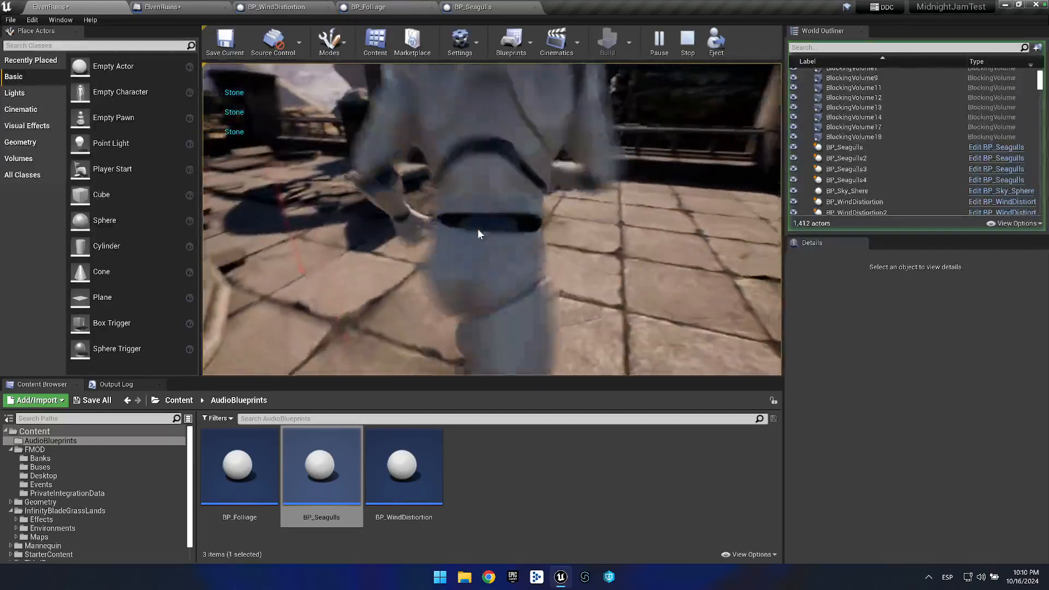
{"action": "key", "text": "w"}
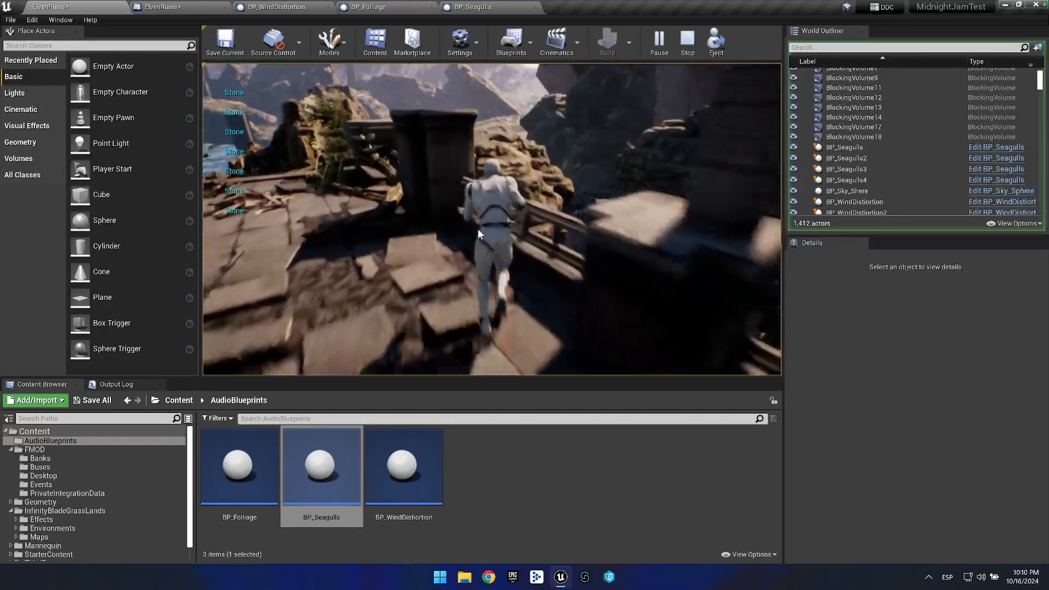
{"action": "key", "text": "s"}
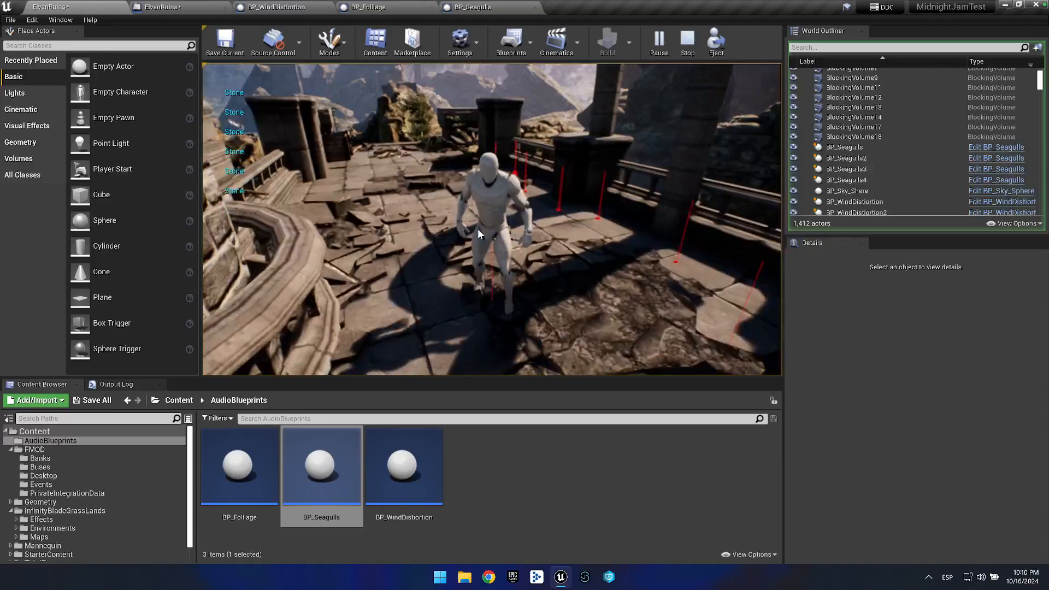
{"action": "key", "text": "Escape"}
{"action": "key", "text": "w"}
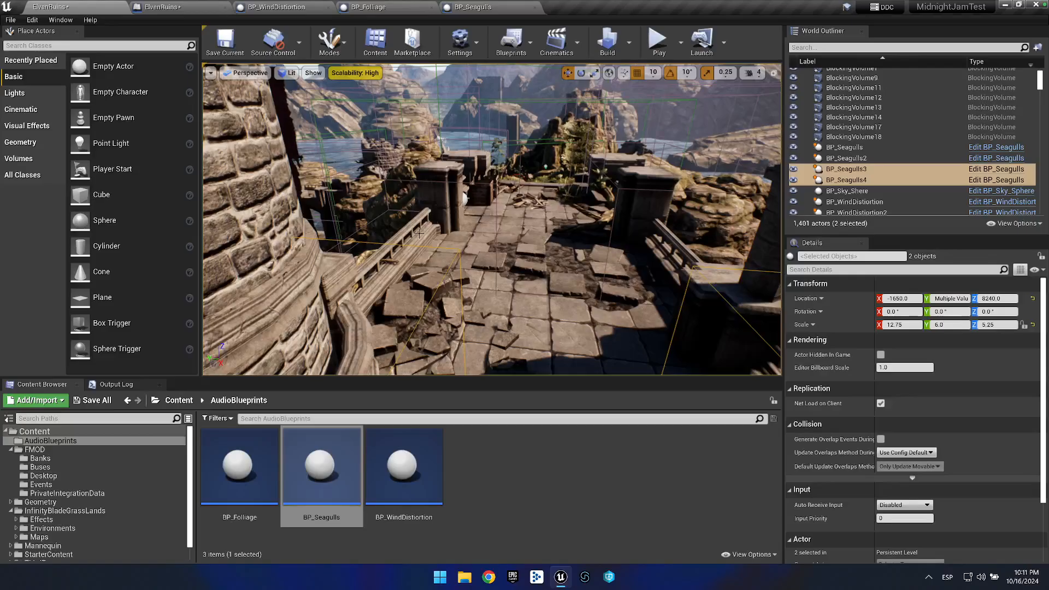
{"action": "key", "text": "w"}
{"action": "key", "text": "w"}
{"action": "key", "text": "w"}
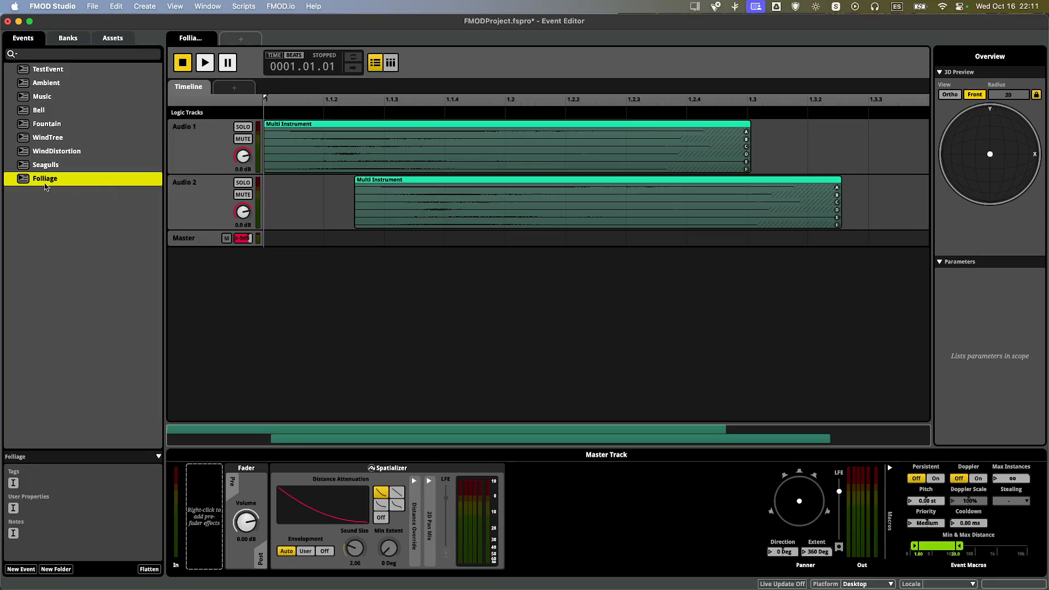
Switch to FMOD Studio, collapse the 03 ActorBlueprints assets, and expand the Footsteps folder under 04 AnimationBlueprint to examine its audio files.
{"action": "left_click", "coordinate": [113, 38]}
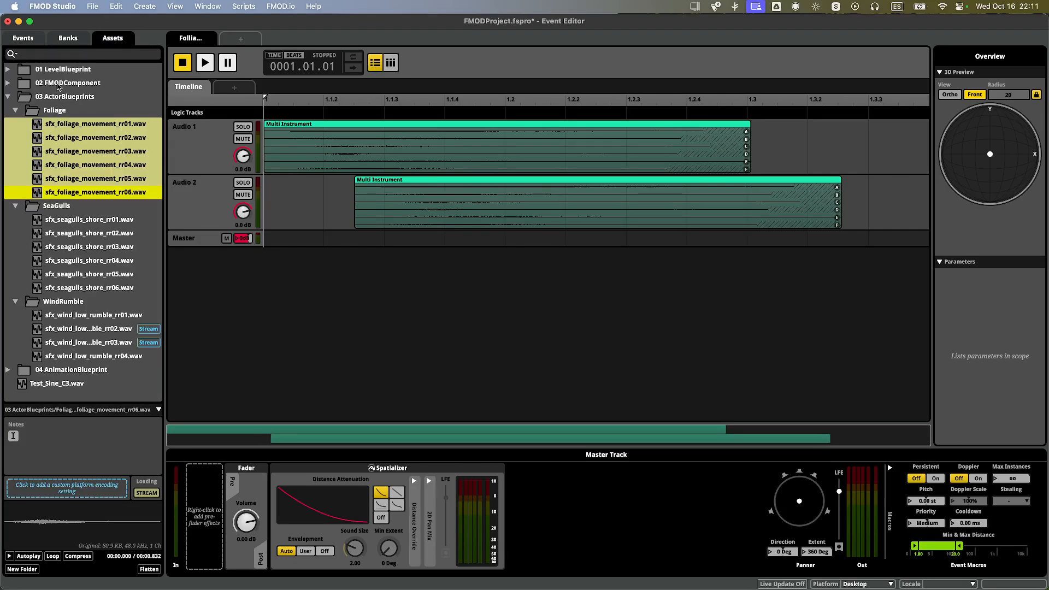
{"action": "left_click", "coordinate": [15, 109]}
{"action": "left_click", "coordinate": [15, 124]}
{"action": "left_click", "coordinate": [16, 137]}
{"action": "left_click", "coordinate": [11, 97]}
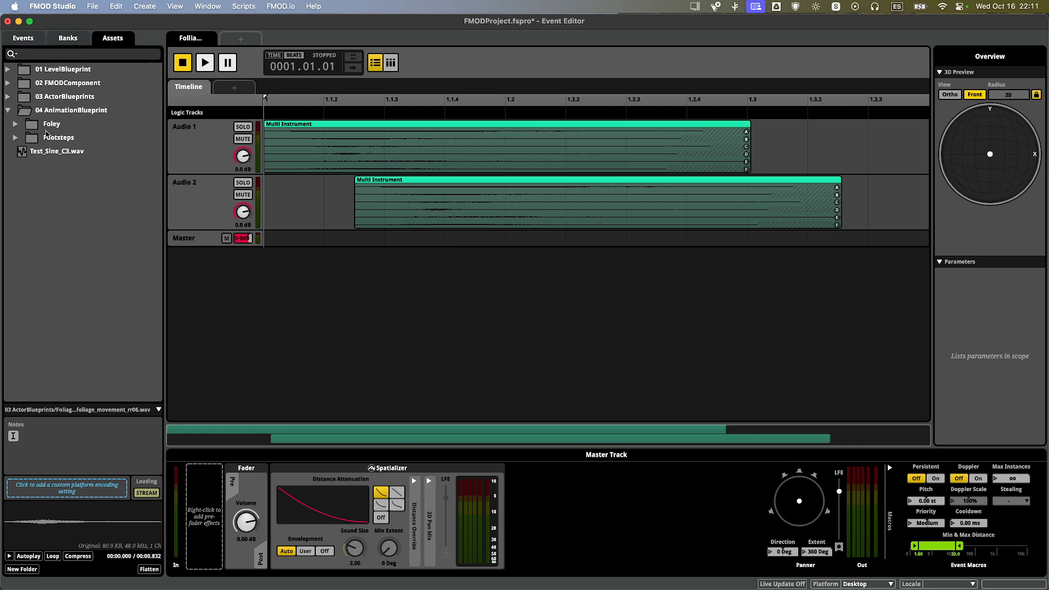
{"action": "left_click", "coordinate": [73, 111]}
{"action": "left_click", "coordinate": [64, 127]}
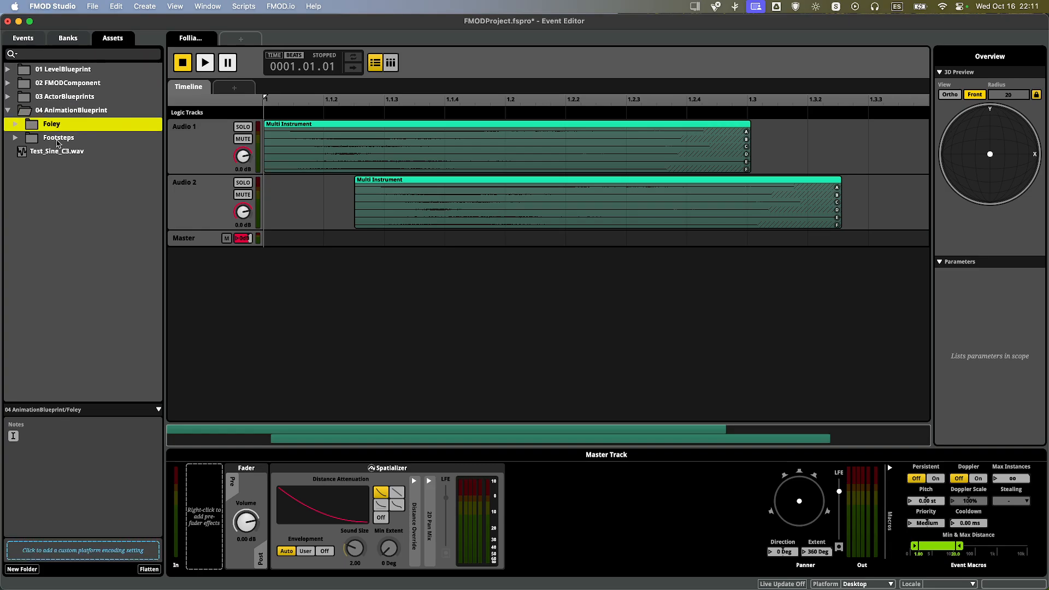
{"action": "left_click", "coordinate": [57, 138]}
{"action": "left_click", "coordinate": [17, 138]}
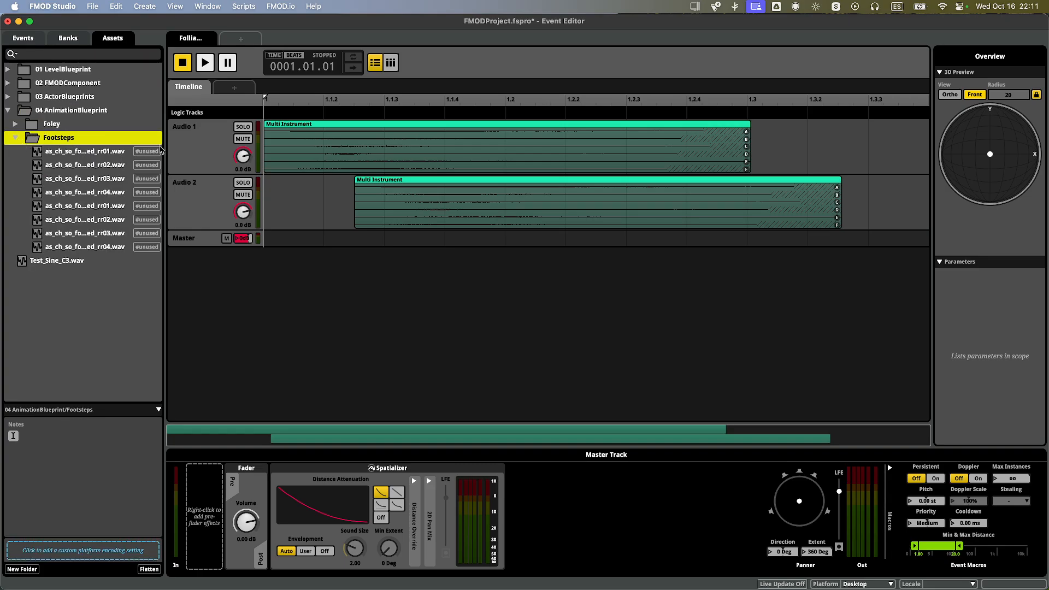
Switch to Unreal Engine, close the BP_WindDistortion, BP_Foliage and BP_Seagulls editors, and return to the ElvenRuins level.
{"action": "left_click_drag", "start_coordinate": [163, 140], "coordinate": [274, 137]}
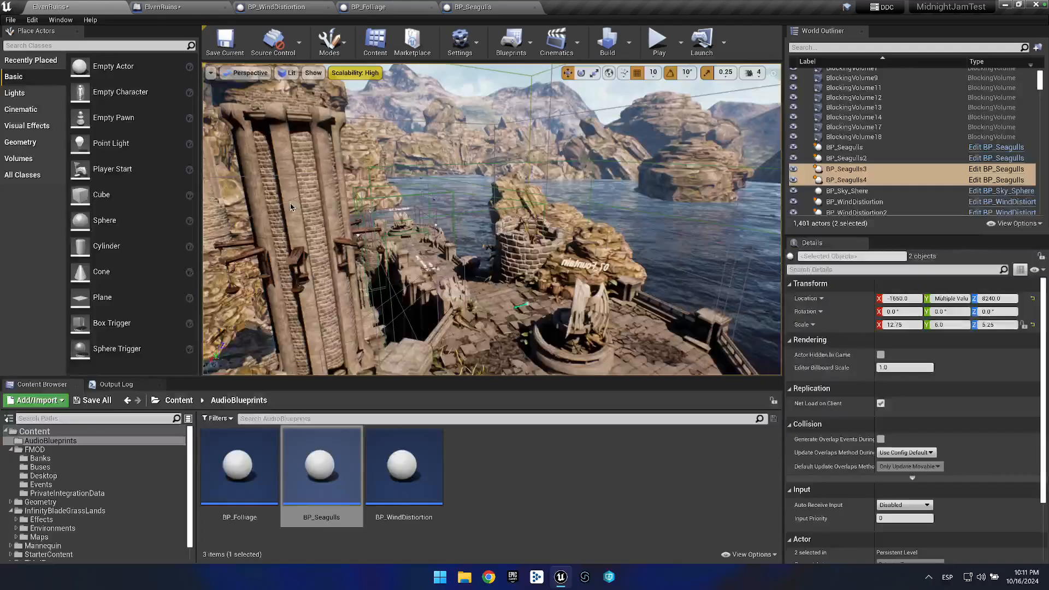
{"action": "left_click_drag", "start_coordinate": [470, 255], "coordinate": [470, 256]}
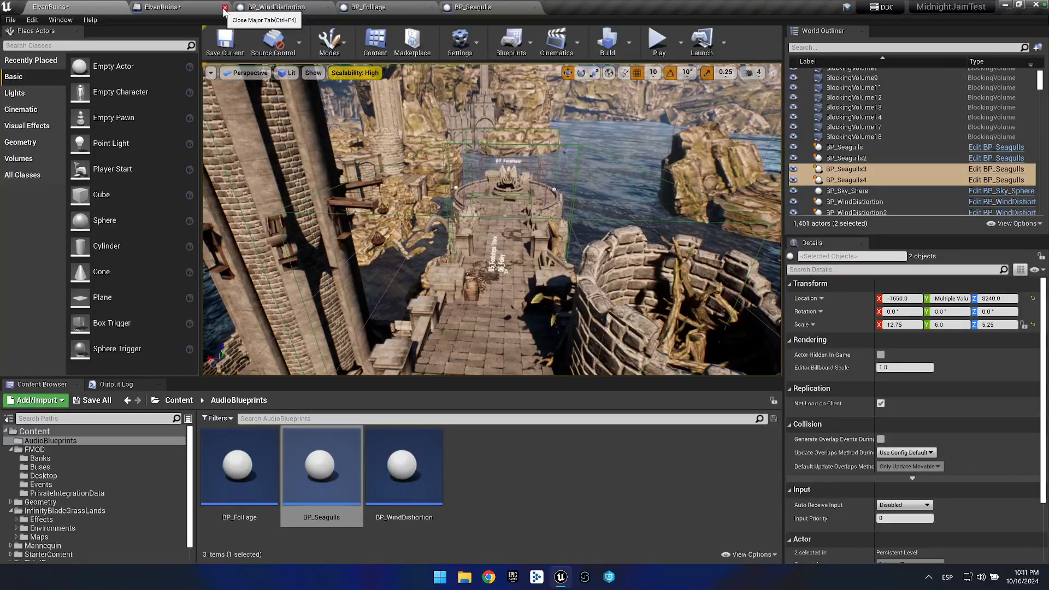
{"action": "left_click", "coordinate": [304, 7]}
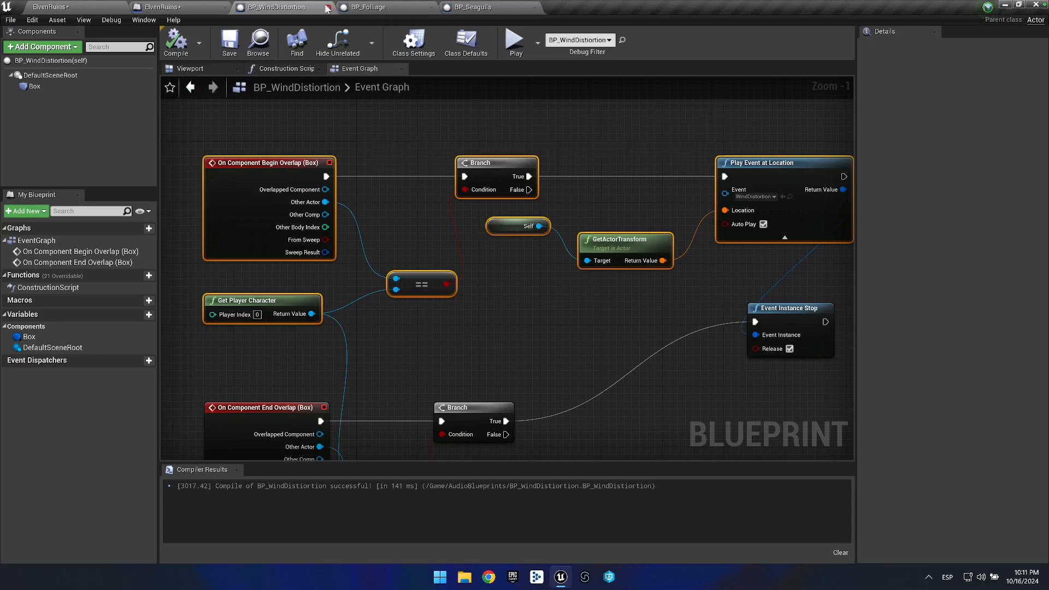
{"action": "left_click", "coordinate": [328, 7]}
{"action": "left_click", "coordinate": [327, 7]}
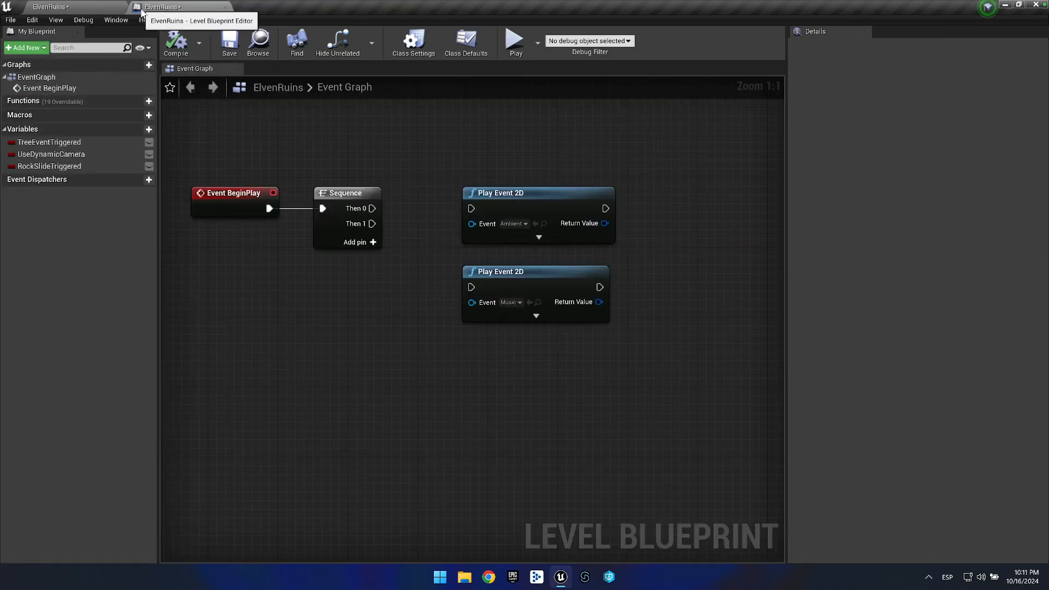
{"action": "left_click", "coordinate": [50, 6]}
Open the Mannequin Animations folder, enlarge the content browser, and look over the assets from ThirdPerson_Jump to ThirdPersonWalk.
{"action": "scroll", "coordinate": [69, 466], "scroll_direction": "down", "scroll_amount": 1}
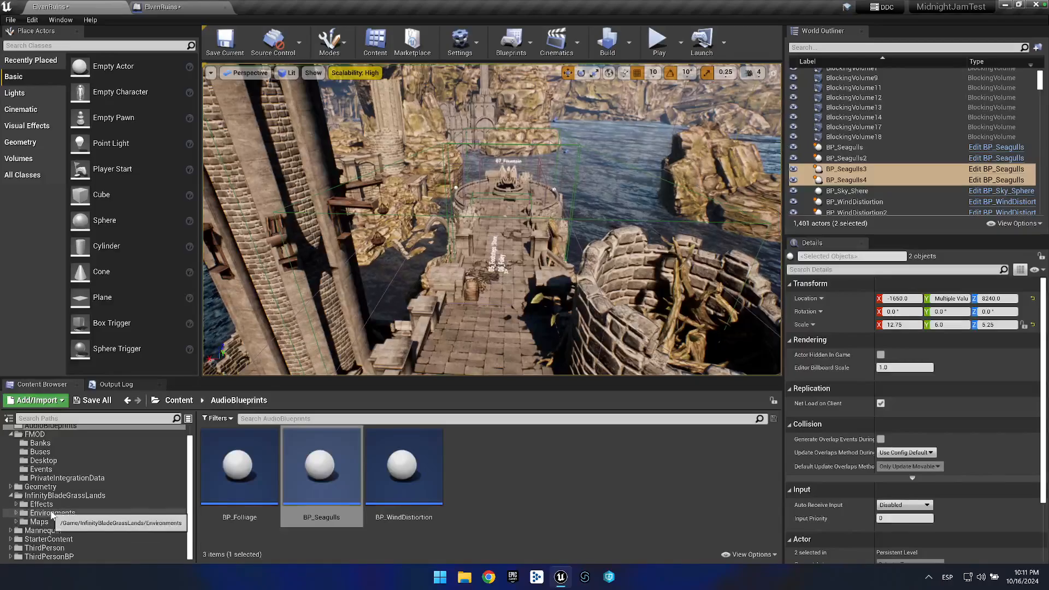
{"action": "left_click", "coordinate": [56, 530]}
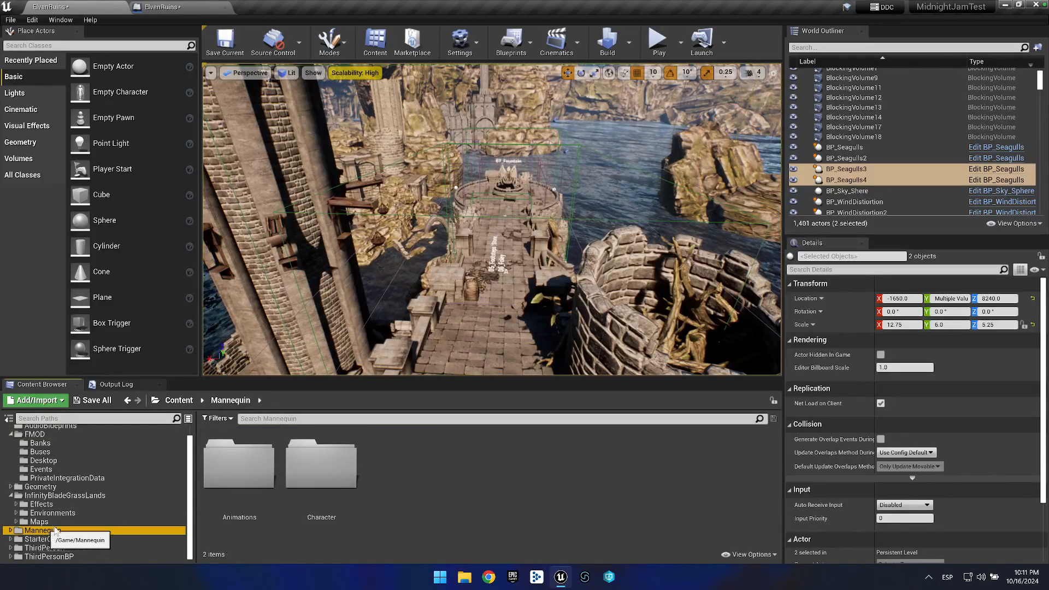
{"action": "double_click", "coordinate": [217, 467]}
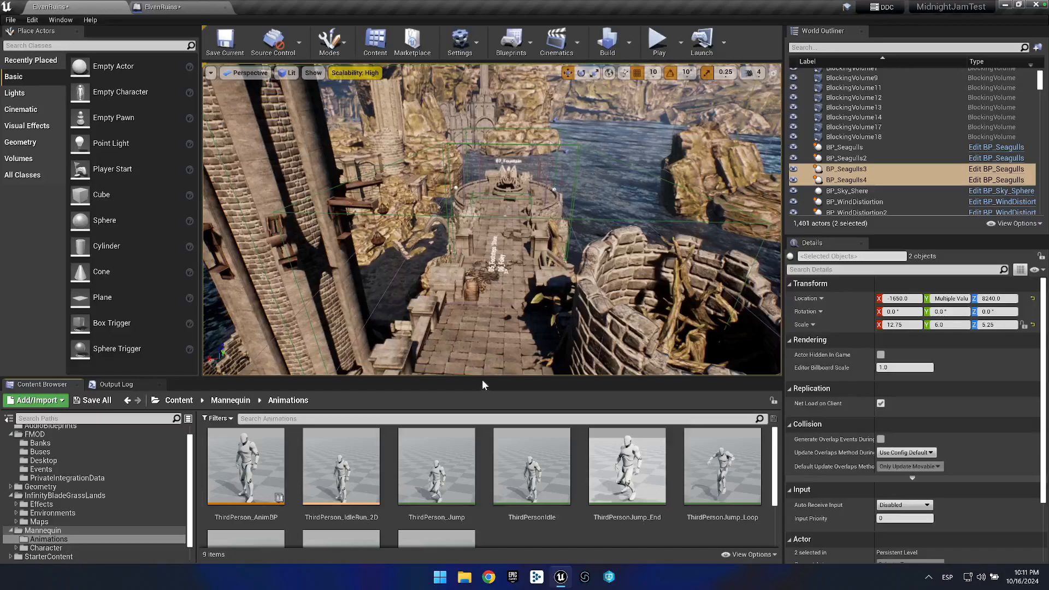
{"action": "left_click_drag", "start_coordinate": [482, 379], "coordinate": [477, 278]}
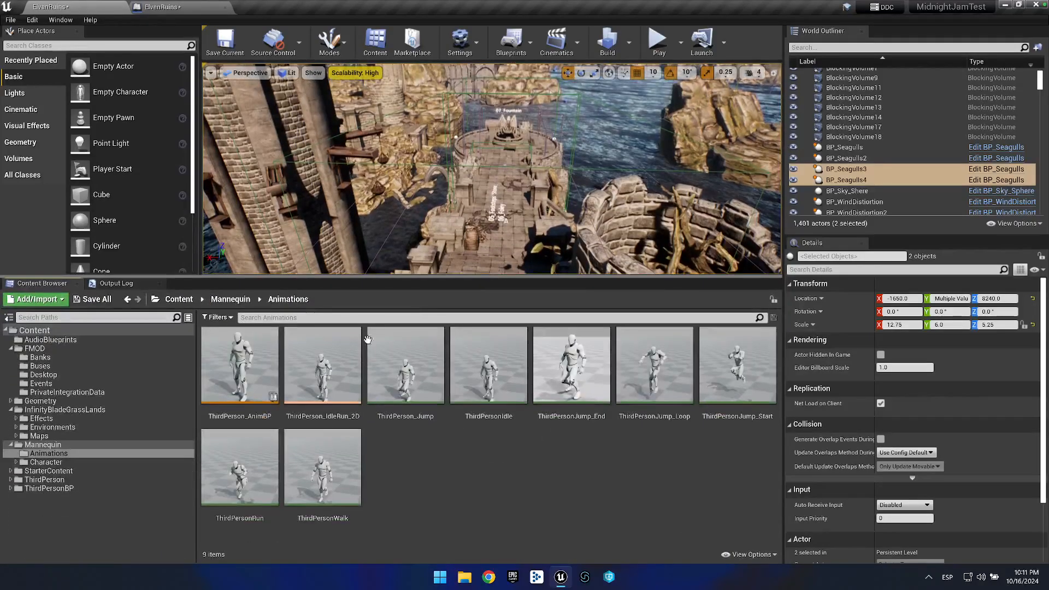
{"action": "left_click", "coordinate": [411, 397]}
{"action": "left_click", "coordinate": [328, 511], "text": "shift"}
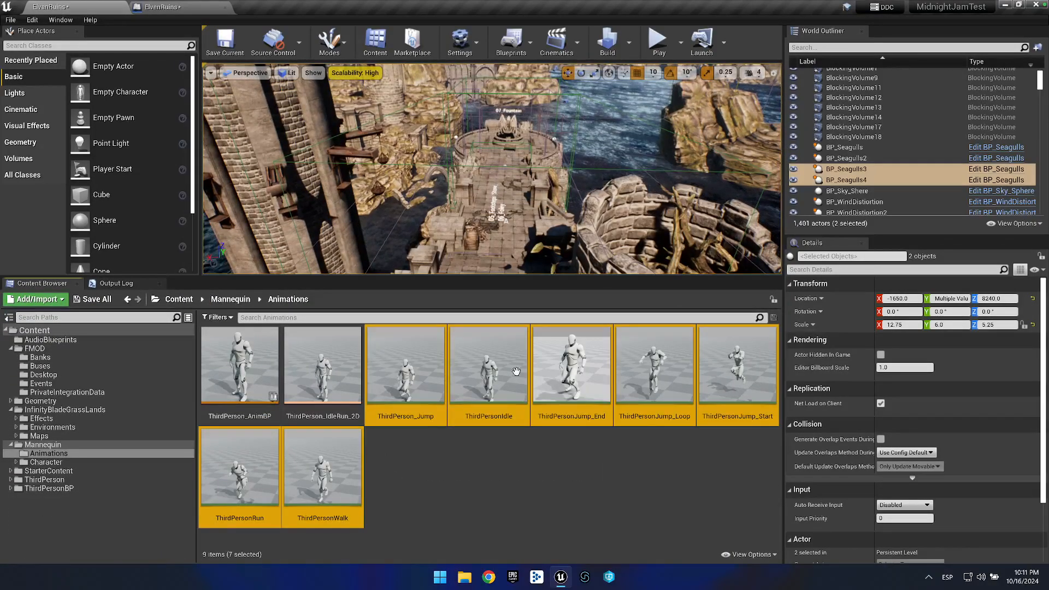
{"action": "left_click", "coordinate": [580, 512]}
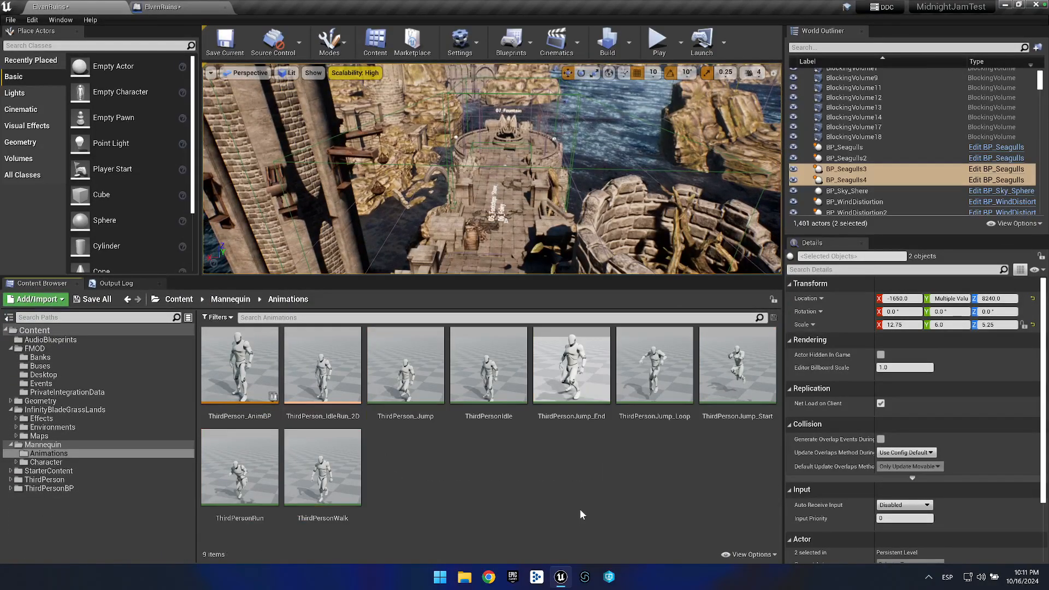
Open the ThirdPersonRun animation, pause its playback, and scrub the timeline to examine both Footsteps notifies.
{"action": "double_click", "coordinate": [247, 494]}
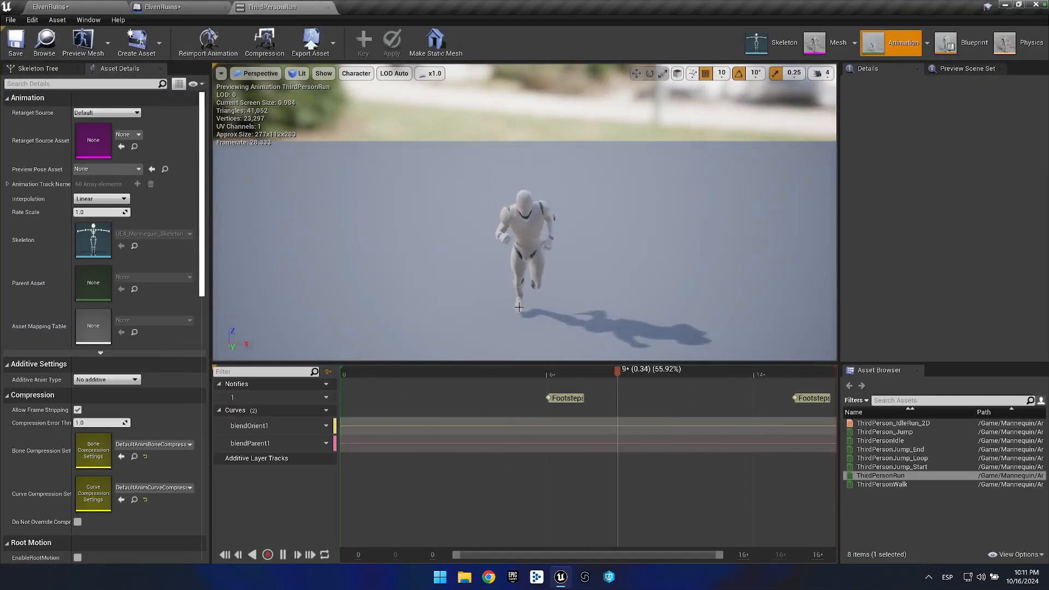
{"action": "key", "text": "space"}
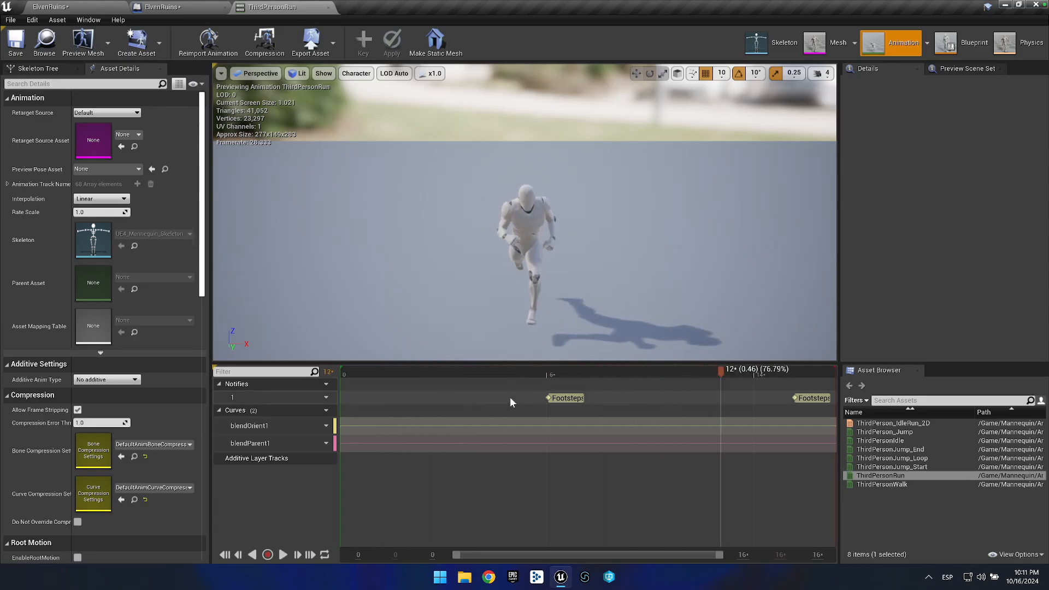
{"action": "left_click_drag", "start_coordinate": [382, 372], "coordinate": [699, 375]}
{"action": "left_click", "coordinate": [564, 398]}
{"action": "left_click", "coordinate": [807, 398]}
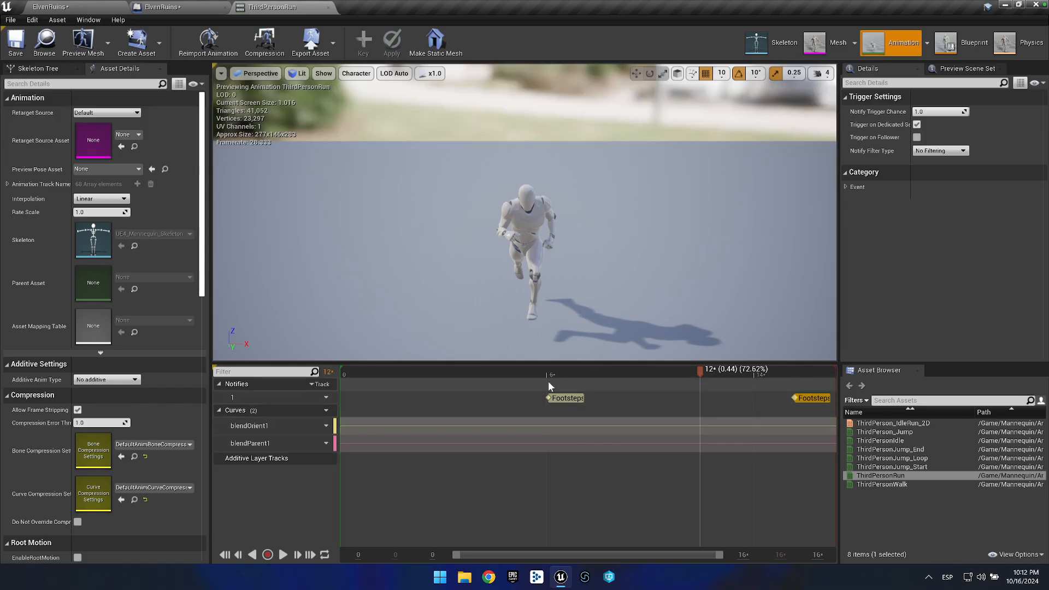
Look through the notify types and skeleton notifies that can be added to the Footsteps track.
{"action": "right_click", "coordinate": [615, 398]}
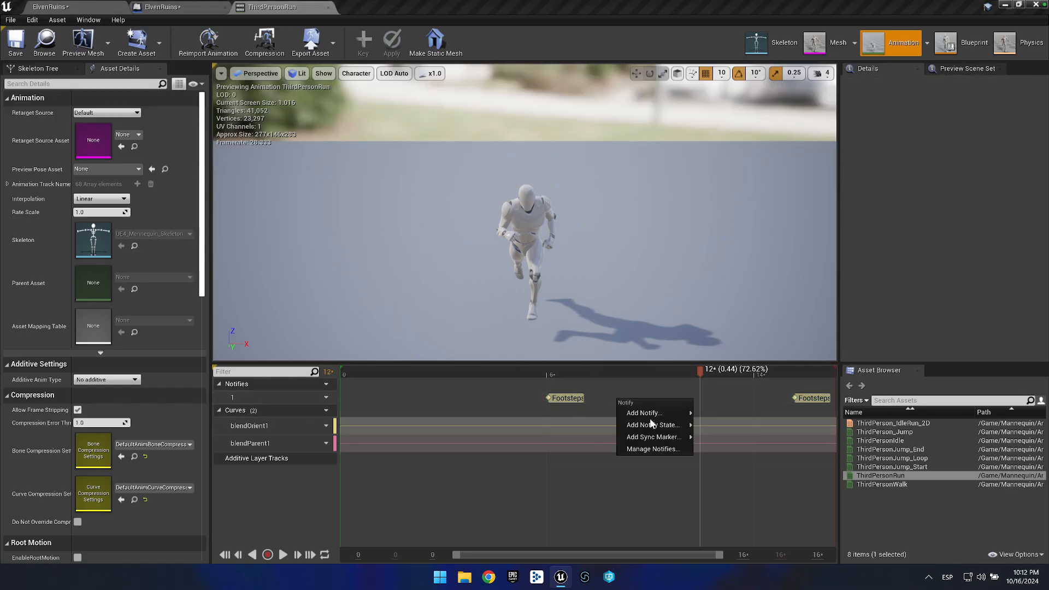
{"action": "mouse_move", "coordinate": [652, 417]}
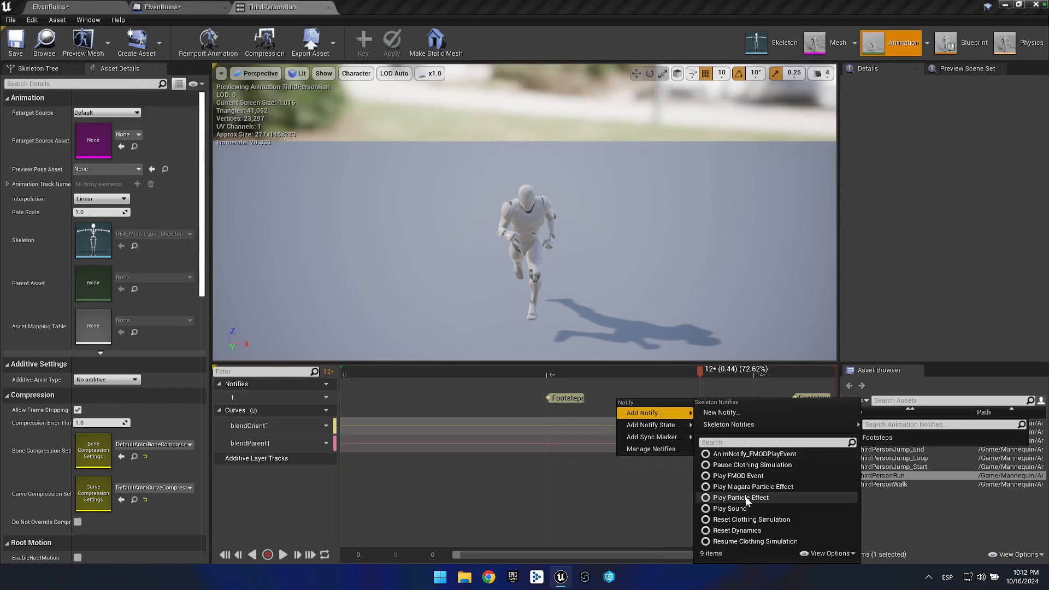
{"action": "mouse_move", "coordinate": [722, 425]}
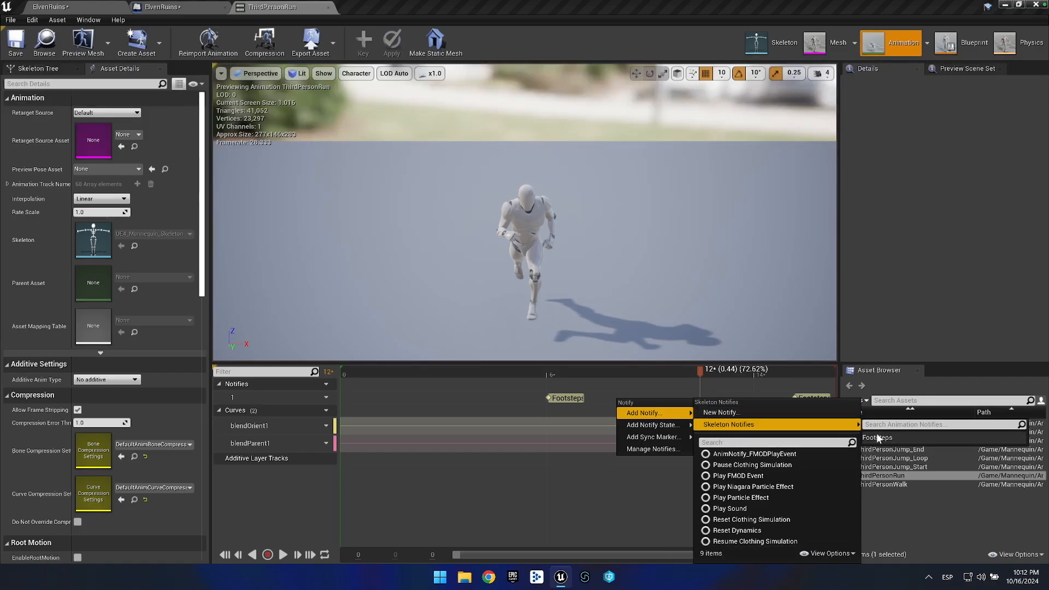
{"action": "left_click", "coordinate": [503, 387]}
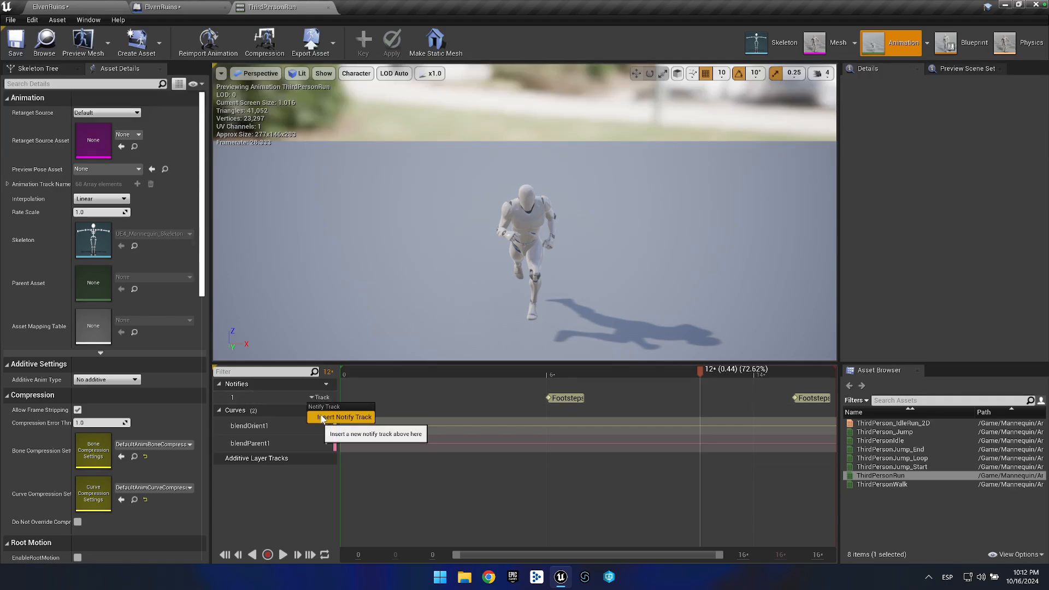
Insert a notify track above the Footsteps track and add a new notify named Foley just before the first Footsteps notify.
{"action": "left_click", "coordinate": [344, 417]}
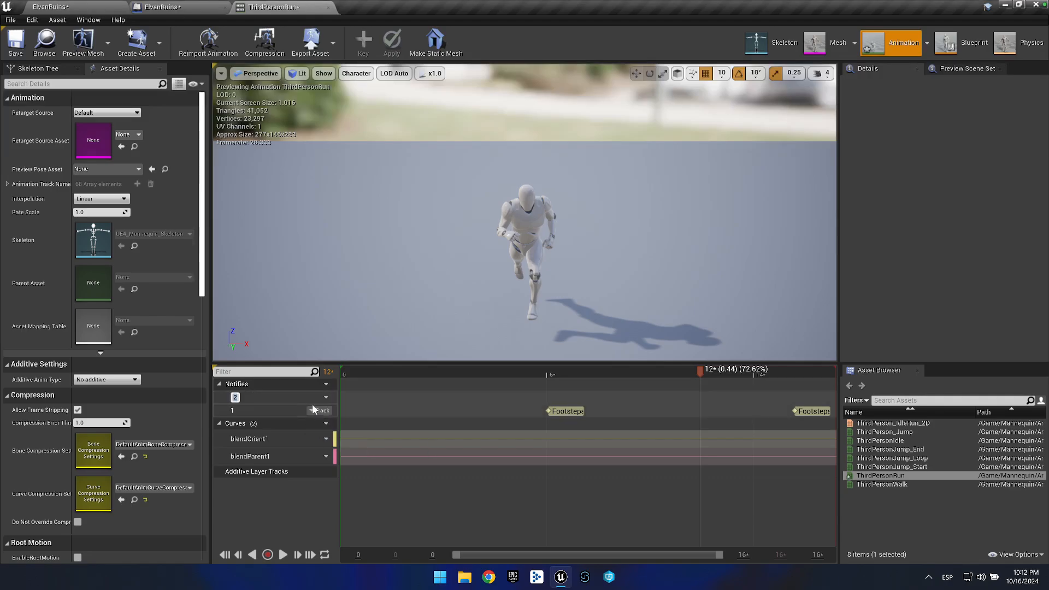
{"action": "right_click", "coordinate": [539, 395]}
{"action": "mouse_move", "coordinate": [555, 413]}
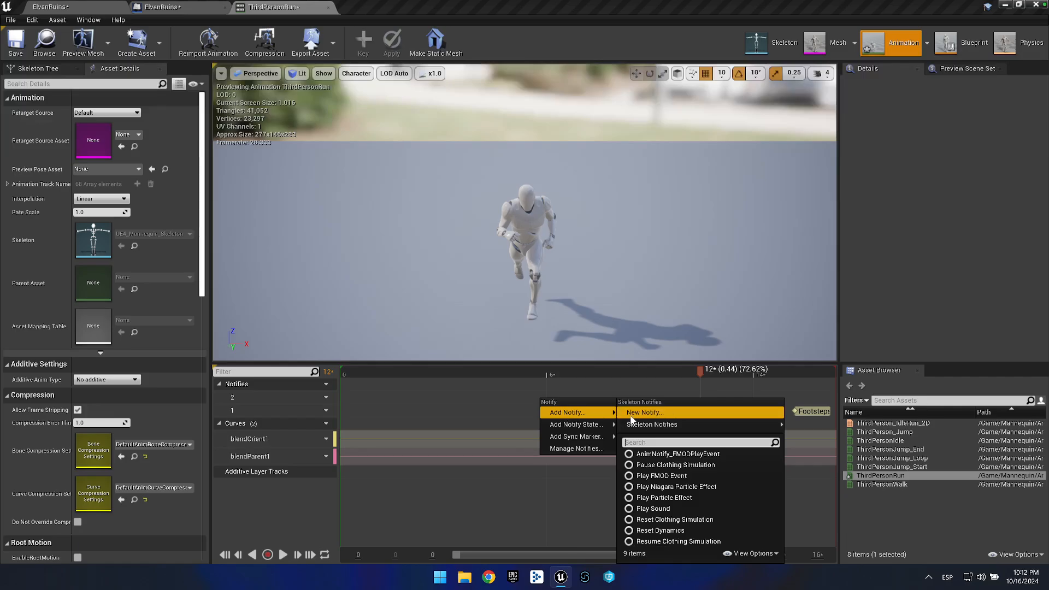
{"action": "left_click", "coordinate": [632, 415]}
{"action": "type", "text": "Fo"}
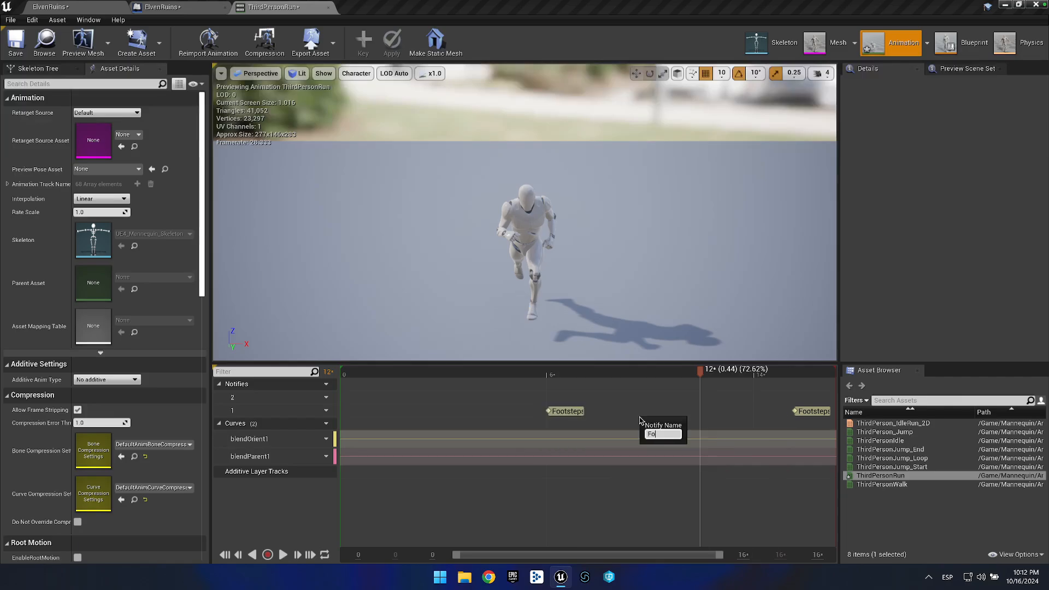
{"action": "type", "text": "ley"}
{"action": "key", "text": "Return"}
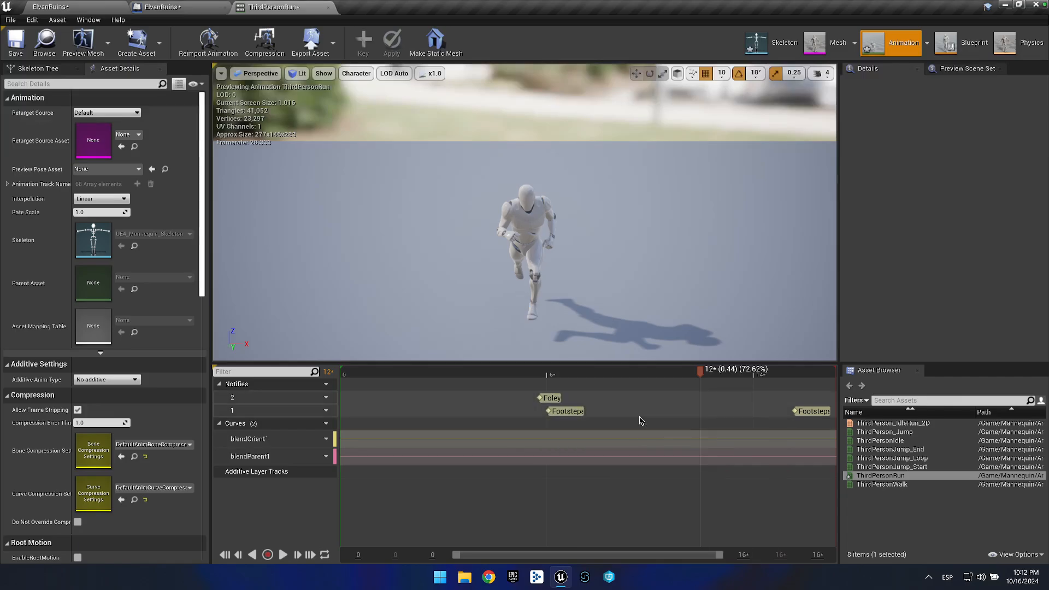
Add the existing Foley skeleton notify to the new track just before the second Footsteps notify.
{"action": "right_click", "coordinate": [787, 403]}
{"action": "mouse_move", "coordinate": [825, 426]}
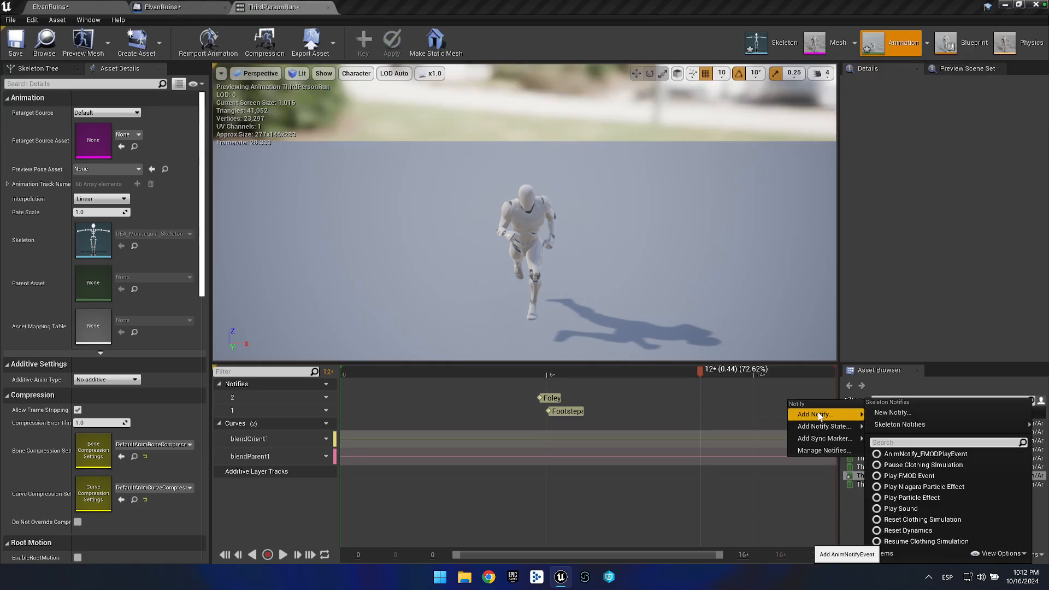
{"action": "mouse_move", "coordinate": [899, 425]}
{"action": "left_click", "coordinate": [706, 449]}
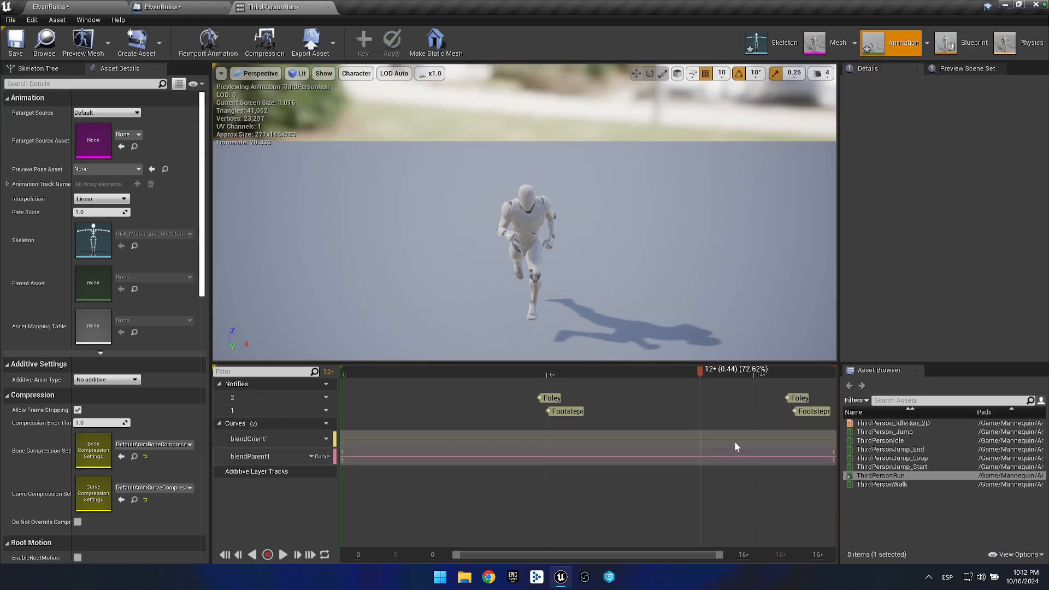
{"action": "left_click", "coordinate": [517, 401]}
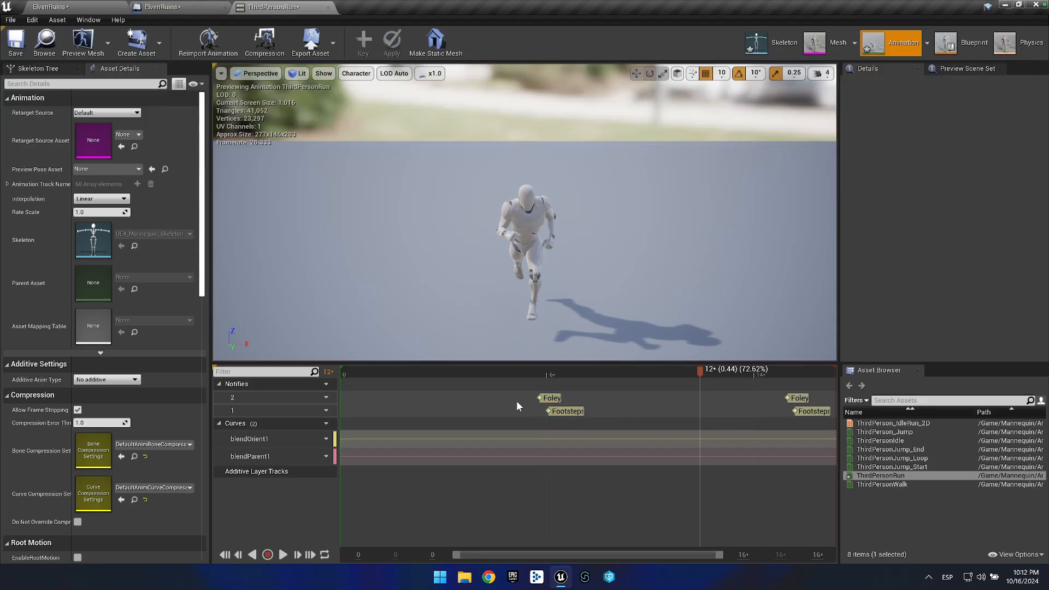
Open the ThirdPerson_AnimBP animation blueprint from the Animations folder and locate the AnimNotify_Footsteps nodes in its Event Graph.
{"action": "left_click", "coordinate": [101, 10]}
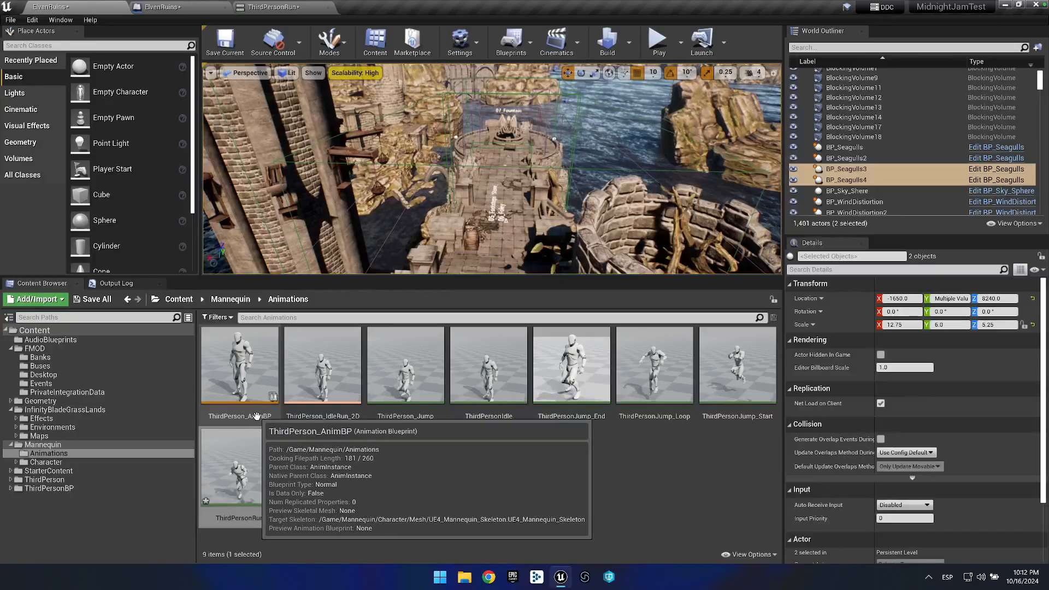
{"action": "left_click", "coordinate": [241, 381]}
{"action": "double_click", "coordinate": [240, 382]}
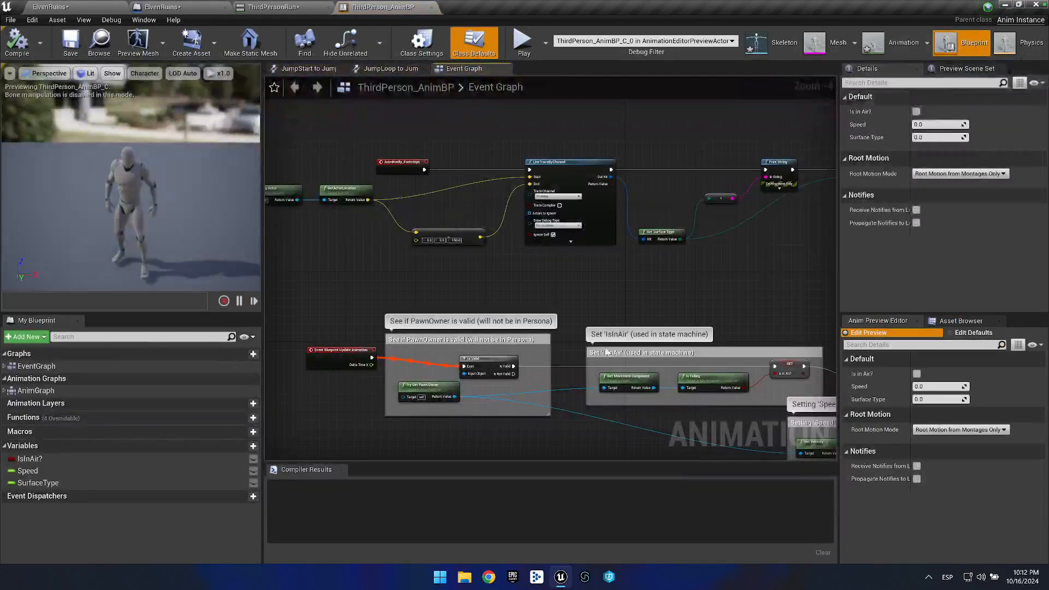
{"action": "left_click_drag", "start_coordinate": [551, 317], "coordinate": [533, 356]}
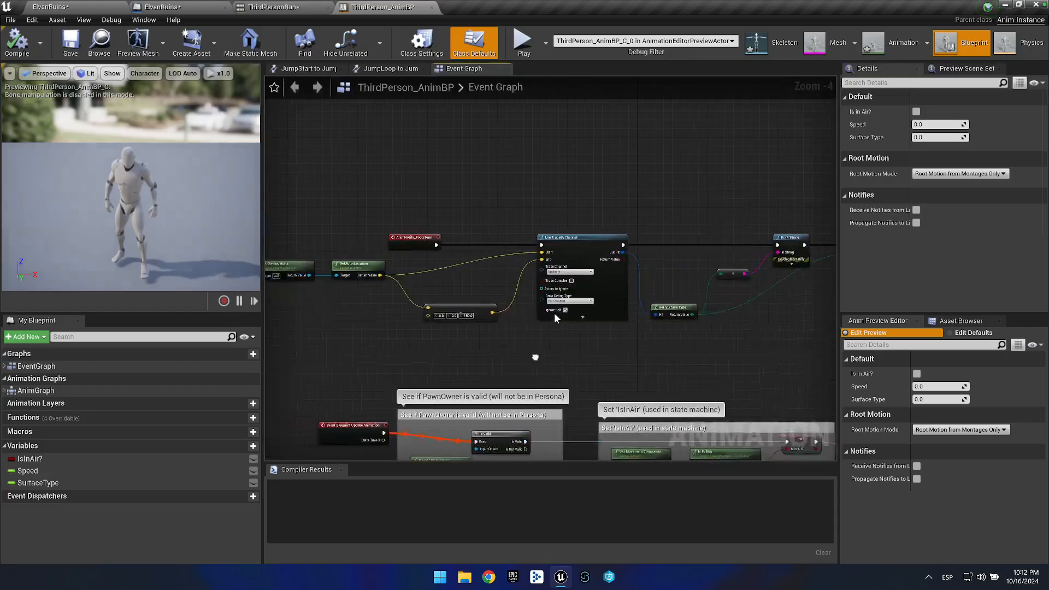
Delete the entire AnimNotify_Footsteps node chain, from the line trace to the Surface Type nodes, and compile ThirdPerson_AnimBP.
{"action": "left_click_drag", "start_coordinate": [268, 182], "coordinate": [354, 182]}
{"action": "left_click_drag", "start_coordinate": [306, 148], "coordinate": [756, 339]}
{"action": "left_click_drag", "start_coordinate": [291, 354], "coordinate": [539, 352]}
{"action": "left_click_drag", "start_coordinate": [747, 366], "coordinate": [499, 370]}
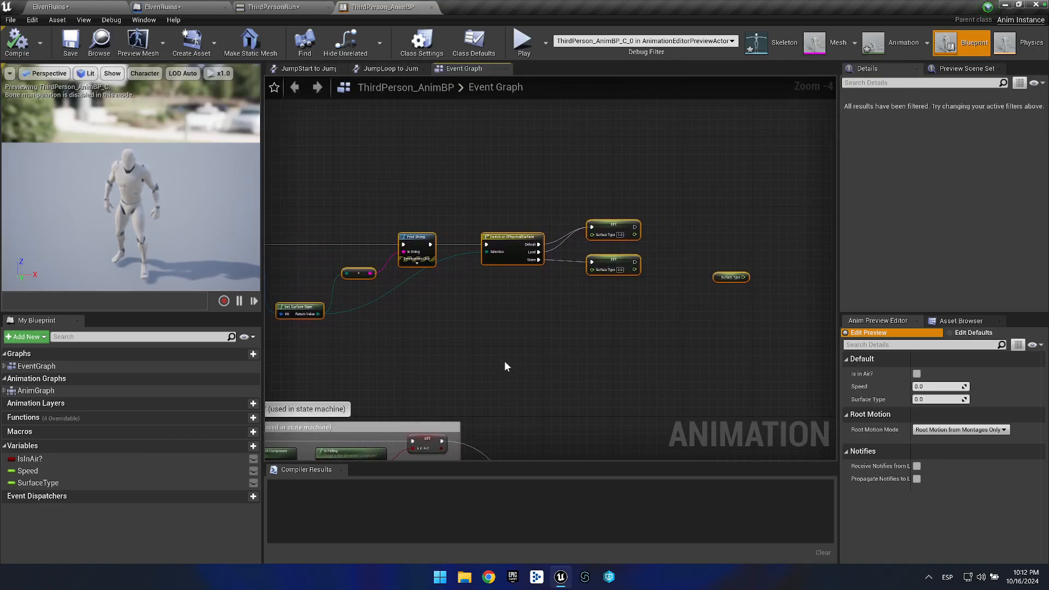
{"action": "left_click_drag", "start_coordinate": [328, 348], "coordinate": [543, 323]}
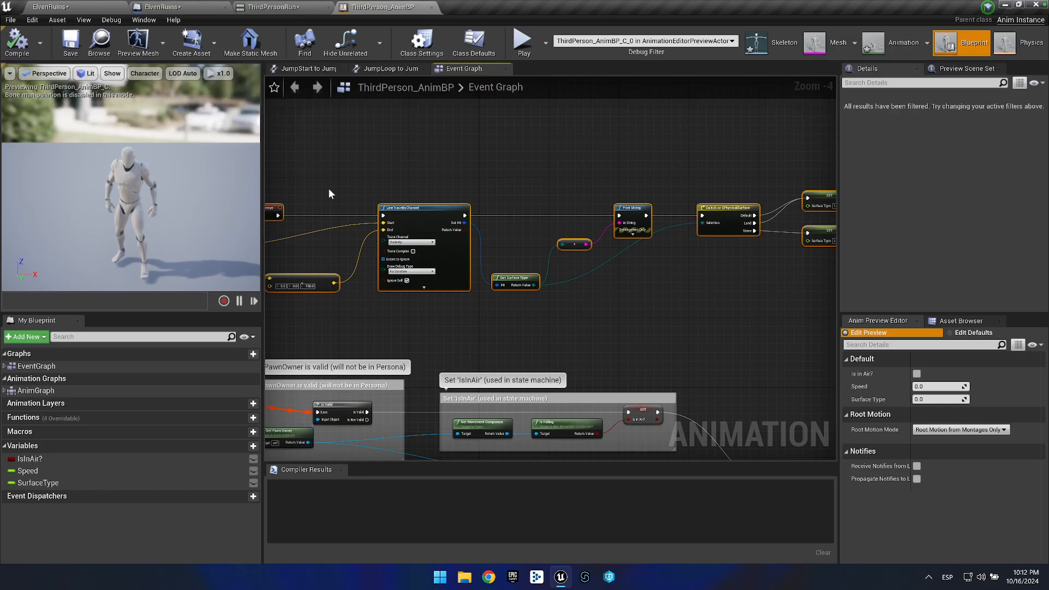
{"action": "key", "text": "Delete"}
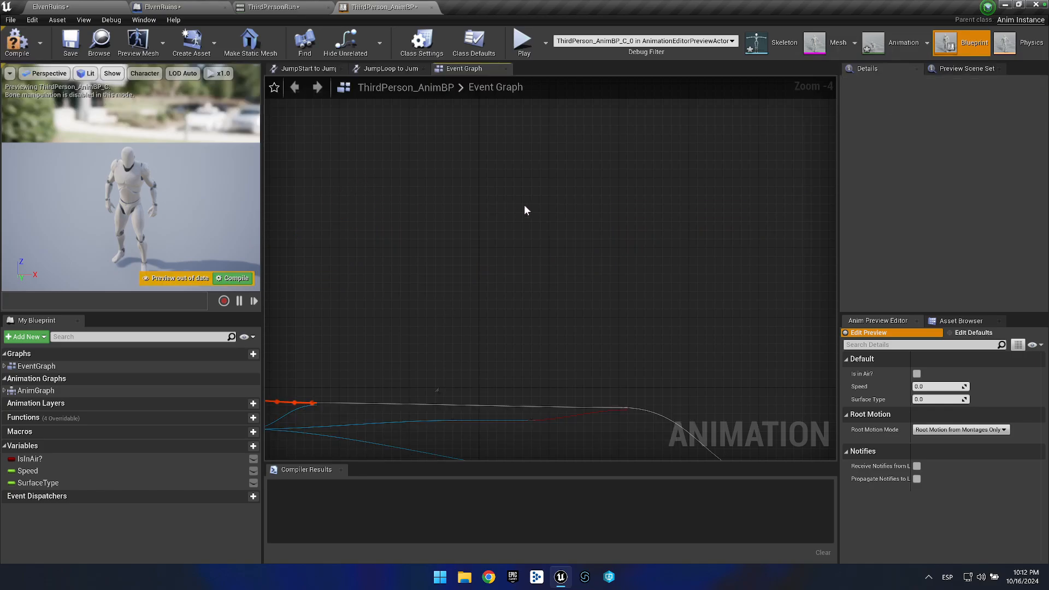
{"action": "key", "text": "ctrl+z"}
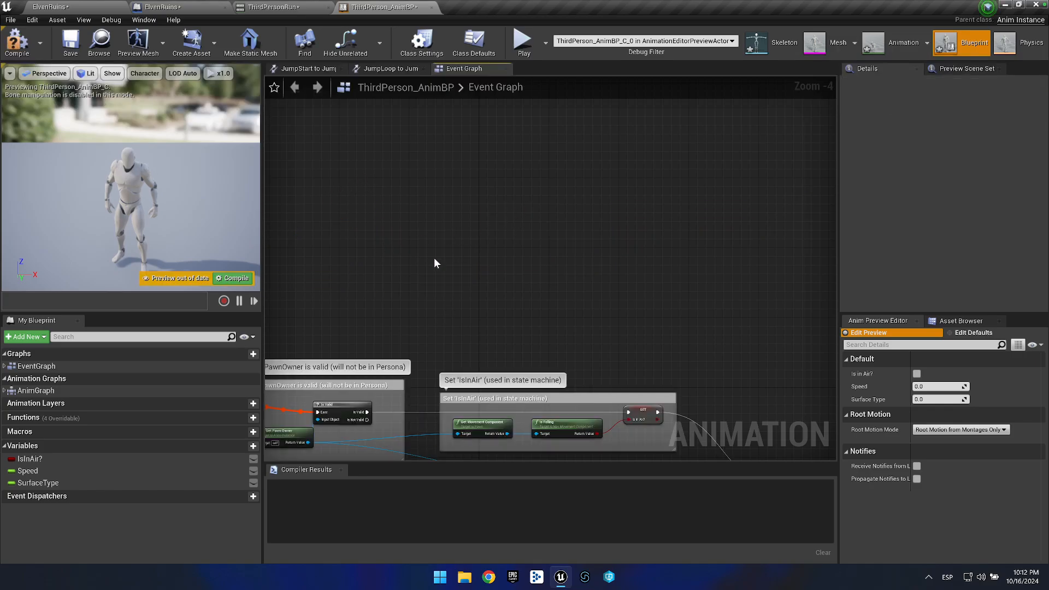
{"action": "left_click_drag", "start_coordinate": [283, 101], "coordinate": [371, 136]}
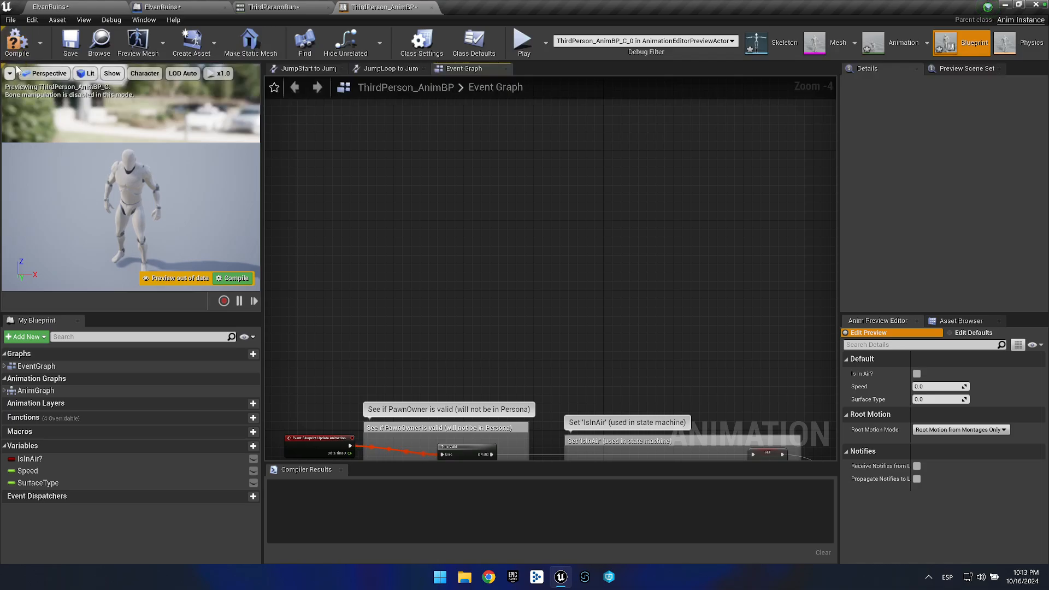
{"action": "left_click", "coordinate": [17, 44]}
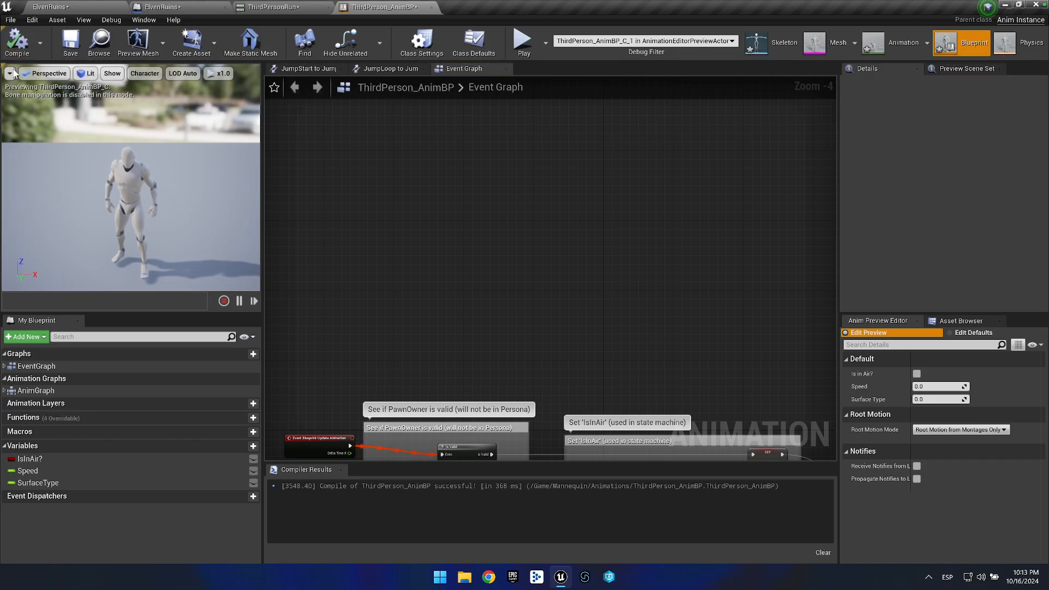
Return to the ElvenRuins level and inspect the rubble, brick and stone floor meshes and the terrain around the fountain.
{"action": "left_click", "coordinate": [60, 8]}
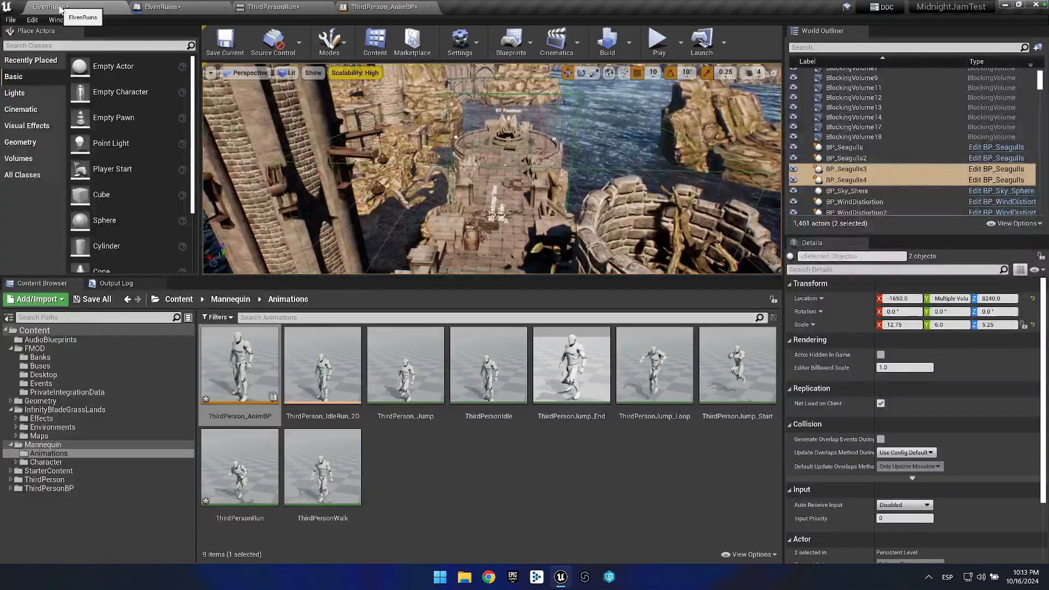
{"action": "right_click", "coordinate": [483, 213]}
{"action": "key", "text": "w"}
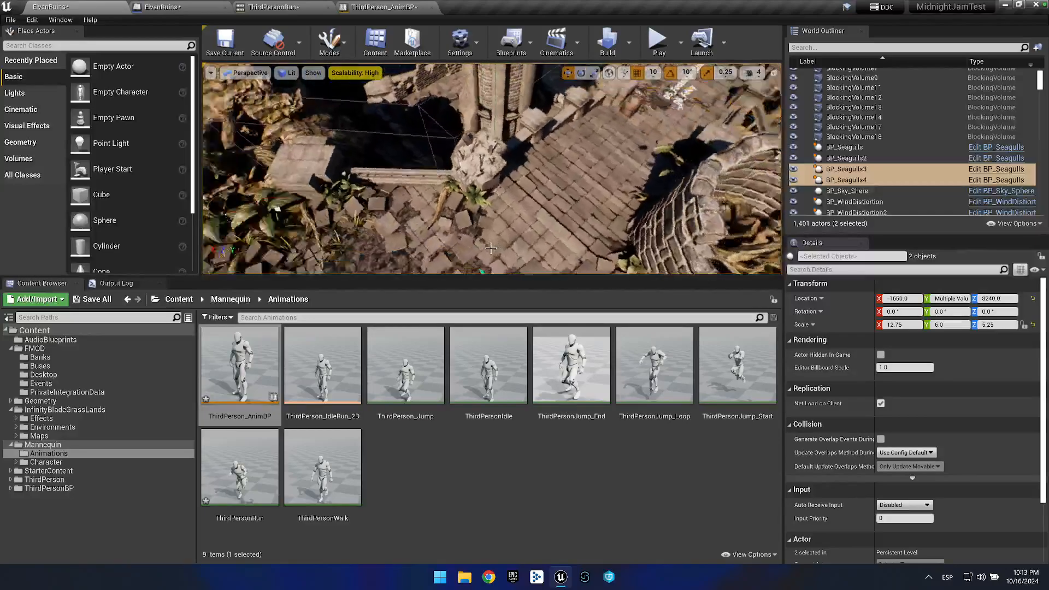
{"action": "left_click", "coordinate": [460, 191]}
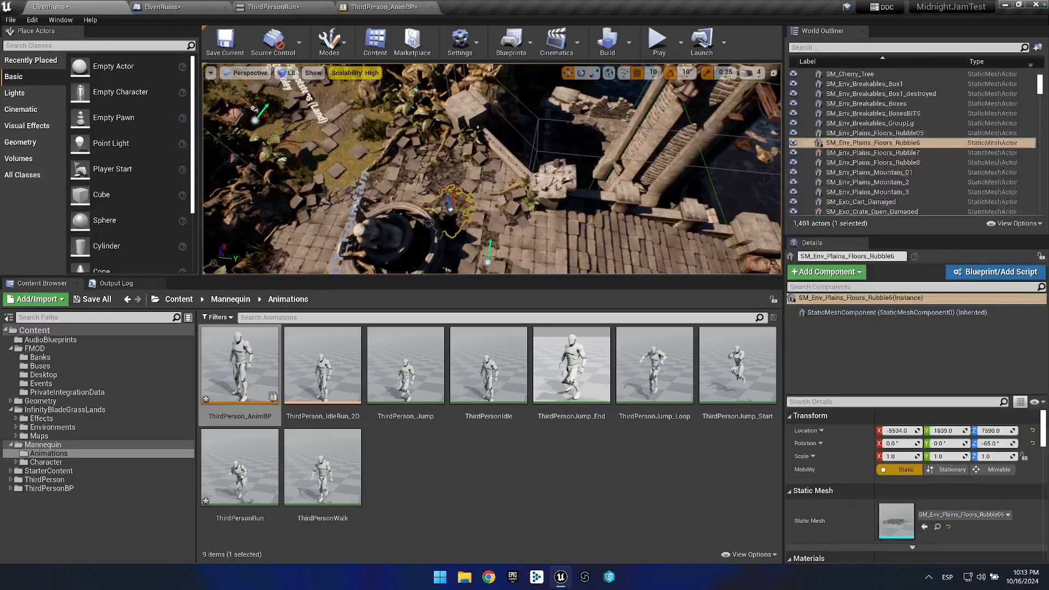
{"action": "left_click", "coordinate": [499, 192]}
{"action": "left_click", "coordinate": [323, 130]}
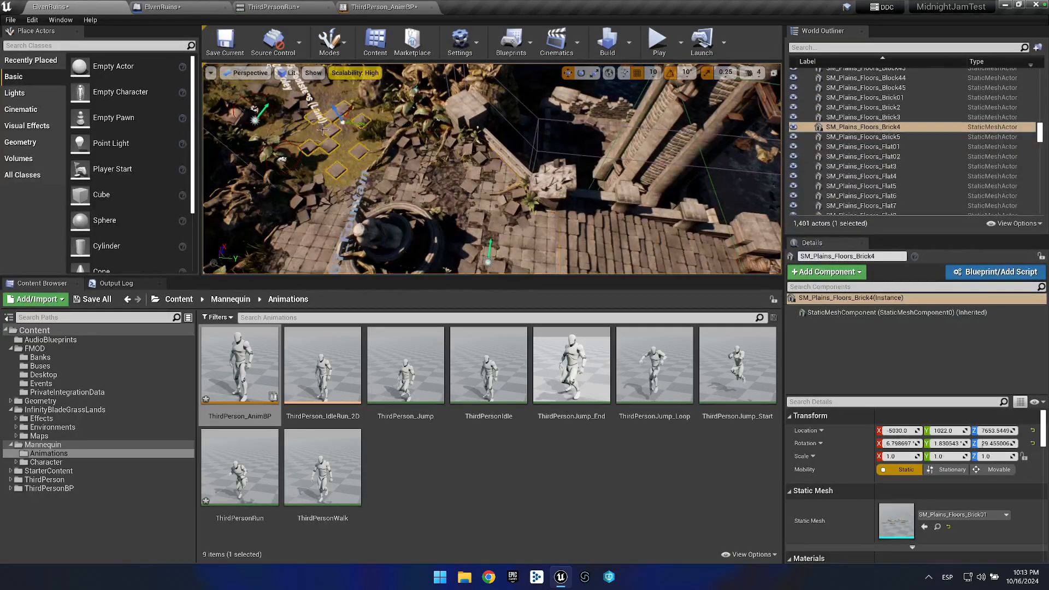
{"action": "left_click", "coordinate": [599, 247]}
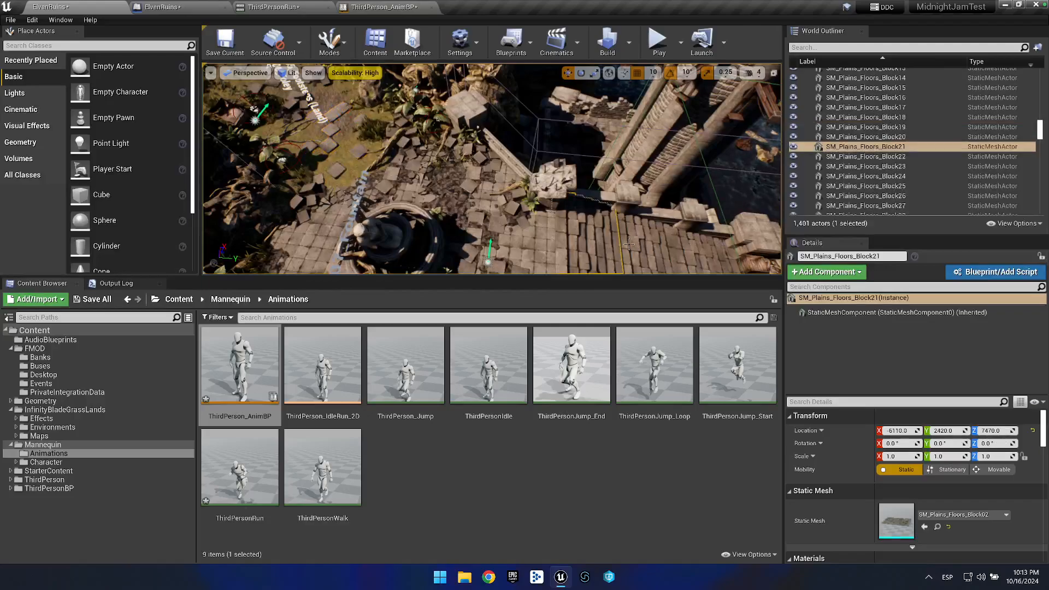
{"action": "key", "text": "f"}
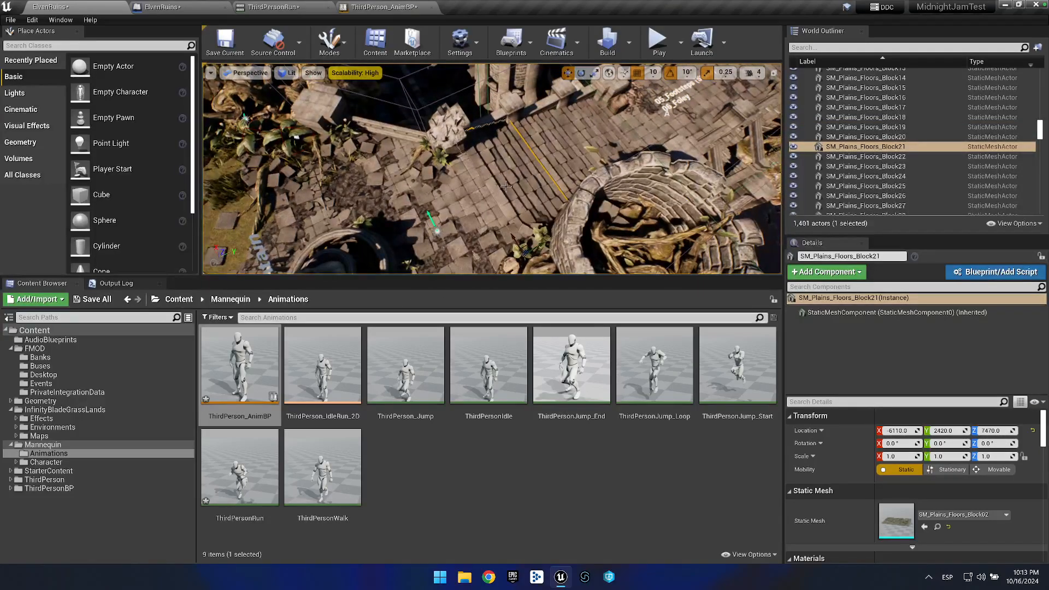
{"action": "left_click_drag", "start_coordinate": [287, 154], "coordinate": [327, 153]}
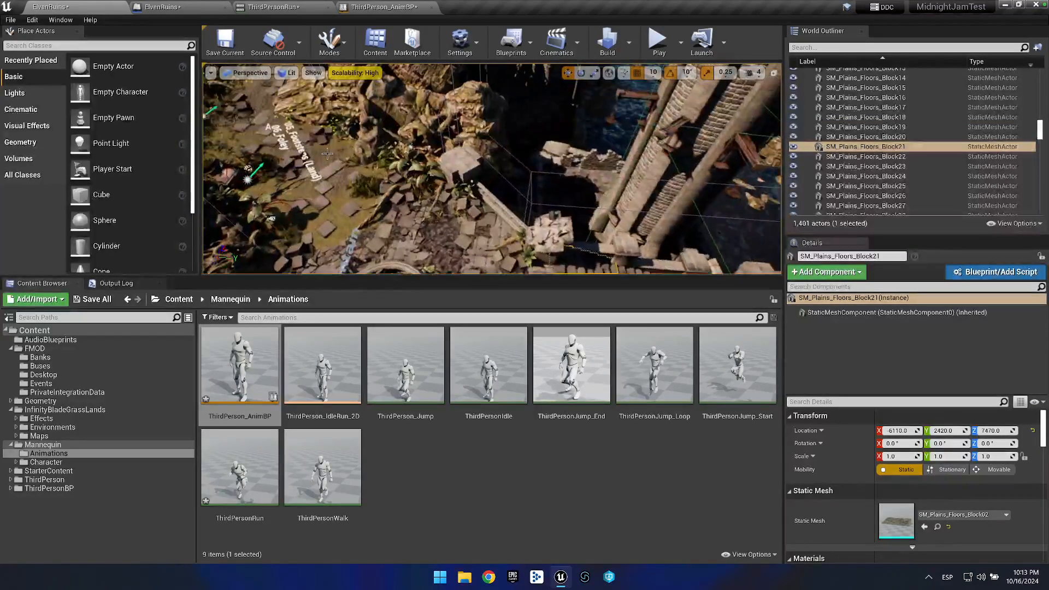
{"action": "left_click", "coordinate": [336, 157]}
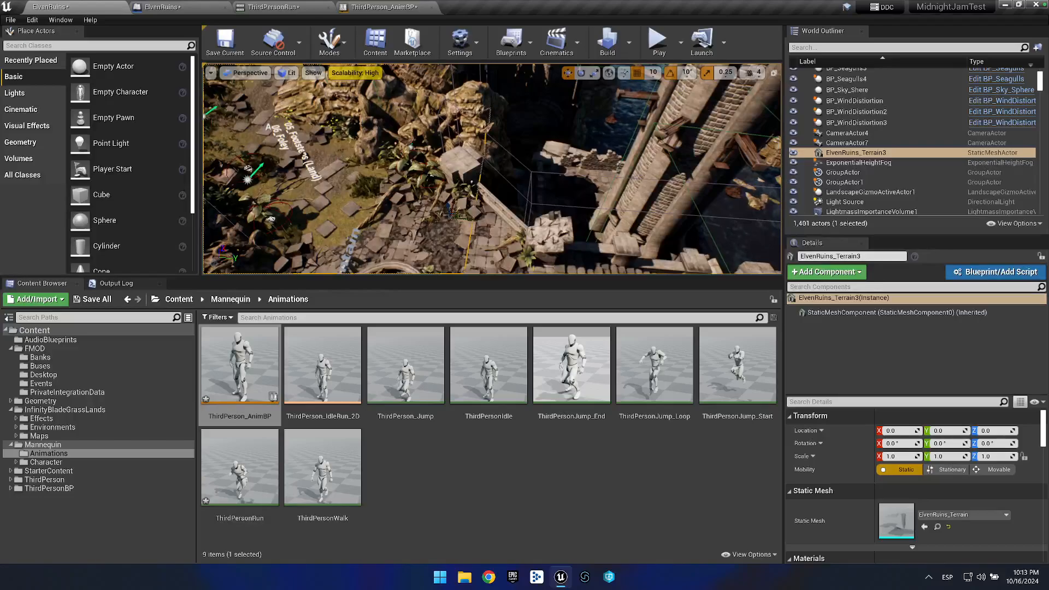
Search the whole Content folder for "material" and locate the PhysicalMaterial_Land and PhysicalMaterial_Stone assets.
{"action": "left_click", "coordinate": [71, 330]}
{"action": "left_click", "coordinate": [320, 315]}
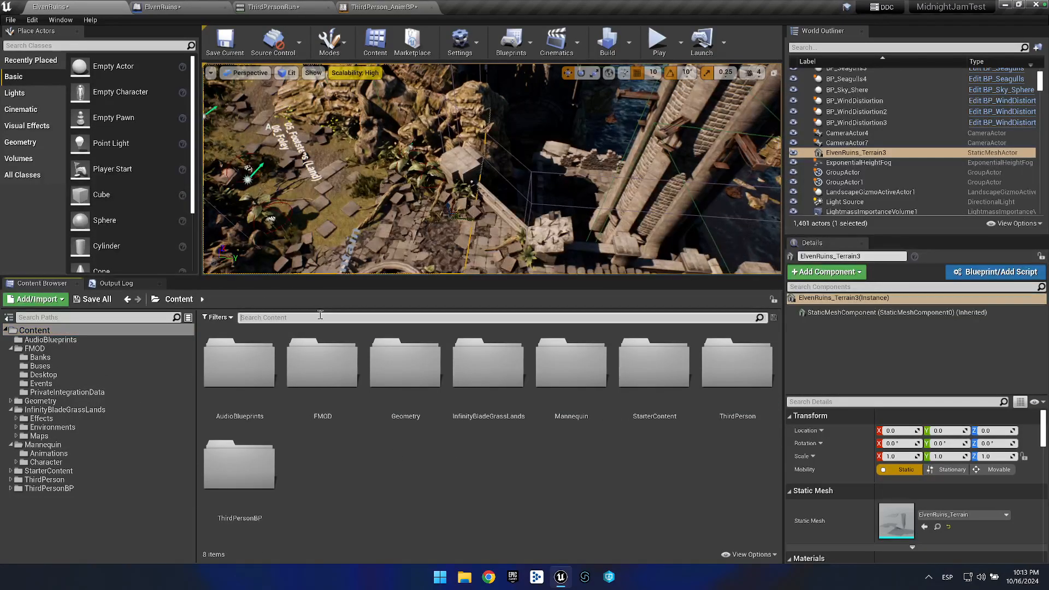
{"action": "type", "text": "material"}
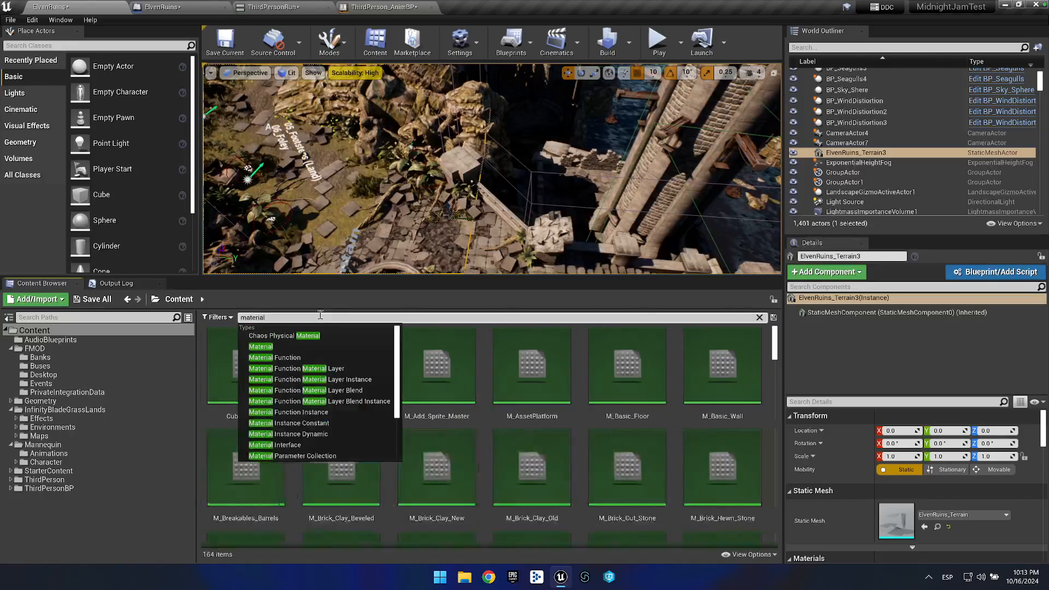
{"action": "scroll", "coordinate": [597, 440], "scroll_direction": "down", "scroll_amount": 5}
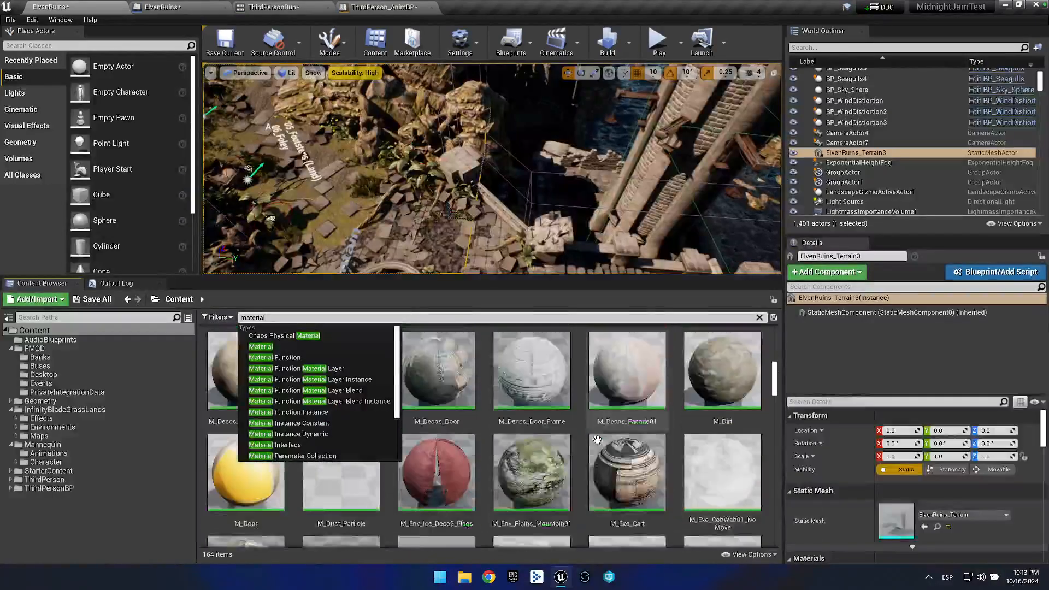
{"action": "scroll", "coordinate": [598, 440], "scroll_direction": "down", "scroll_amount": 10}
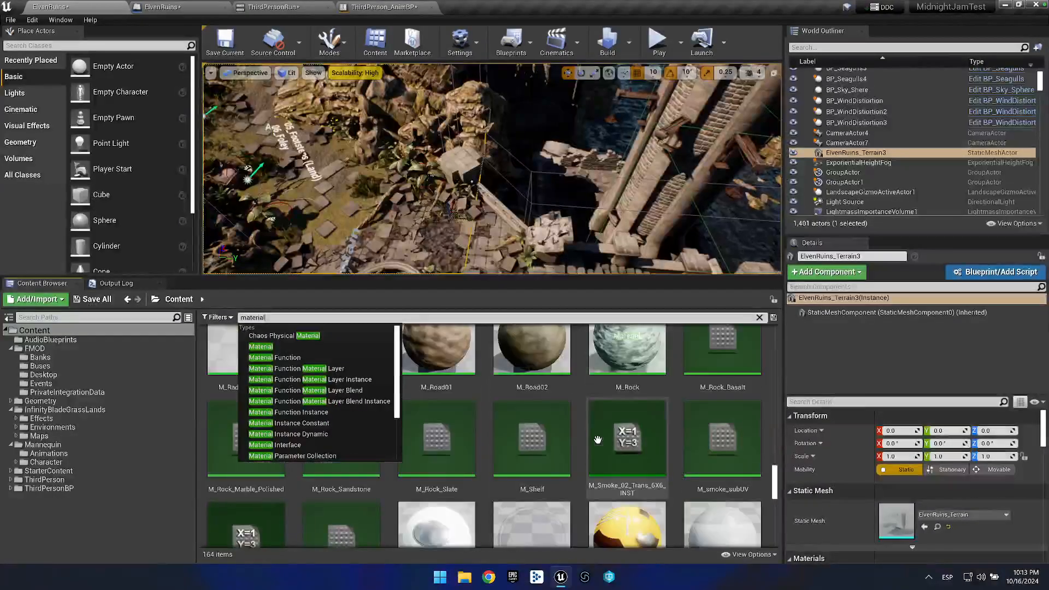
{"action": "scroll", "coordinate": [597, 440], "scroll_direction": "down", "scroll_amount": 5}
{"action": "left_click", "coordinate": [738, 441]}
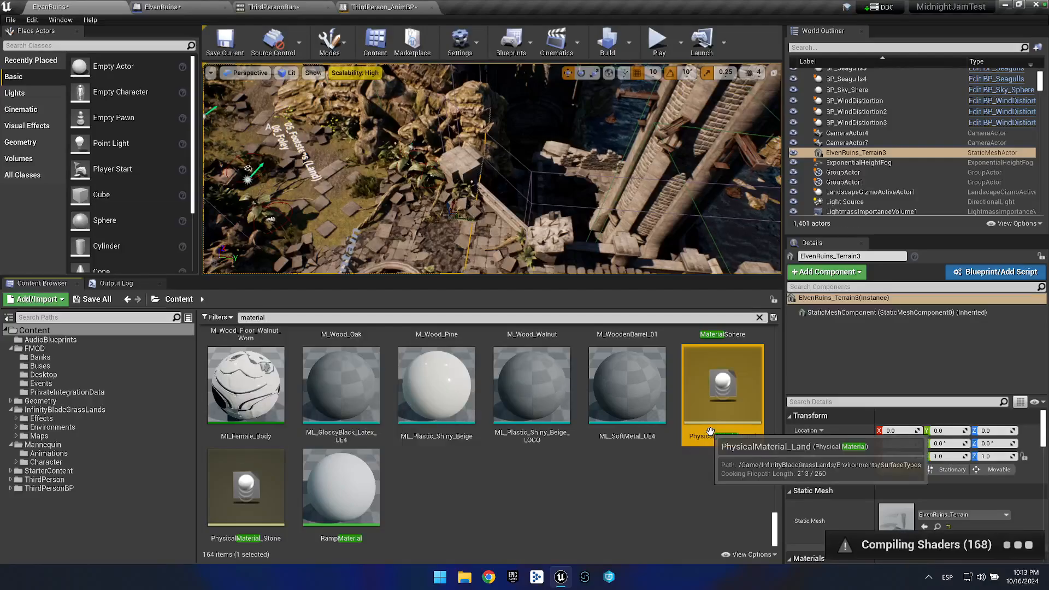
{"action": "left_click", "coordinate": [270, 540]}
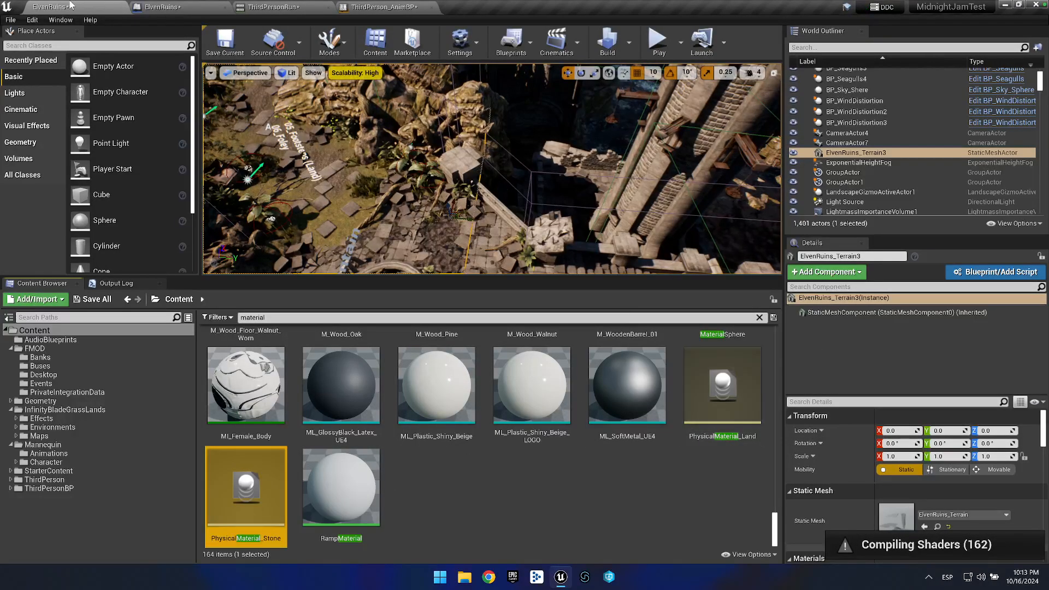
Open the Project Settings.
{"action": "left_click", "coordinate": [34, 20]}
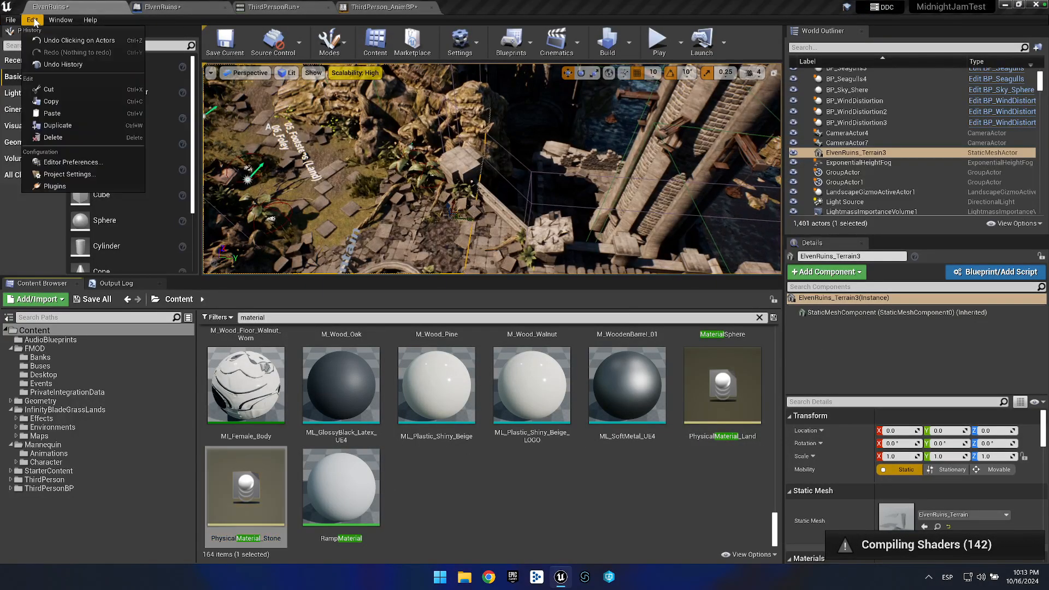
{"action": "left_click", "coordinate": [43, 174]}
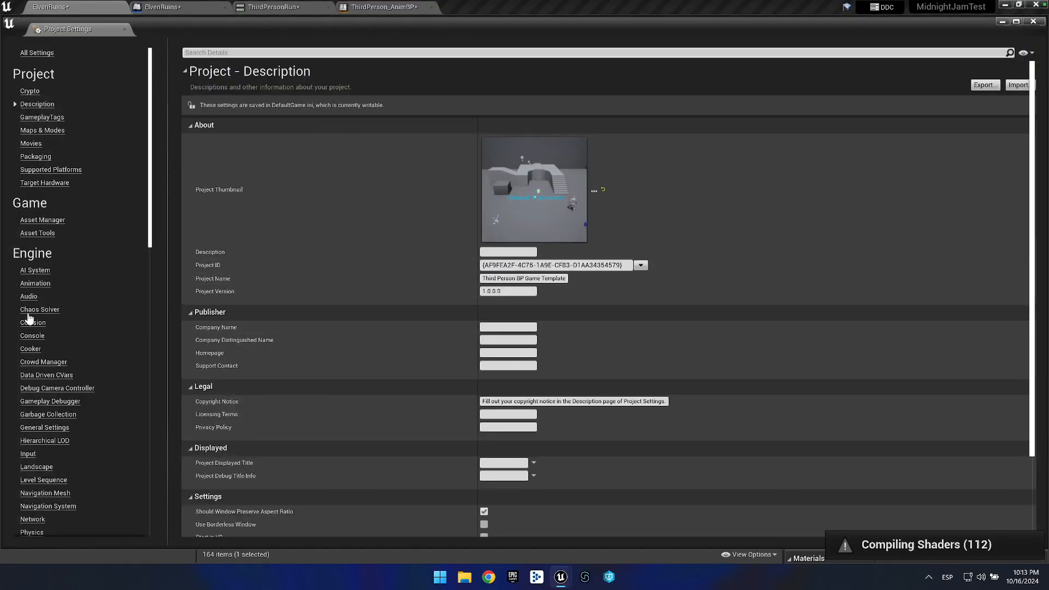
Show the Physical Surface types in the Physics section of the project settings.
{"action": "scroll", "coordinate": [34, 477], "scroll_direction": "down", "scroll_amount": 1}
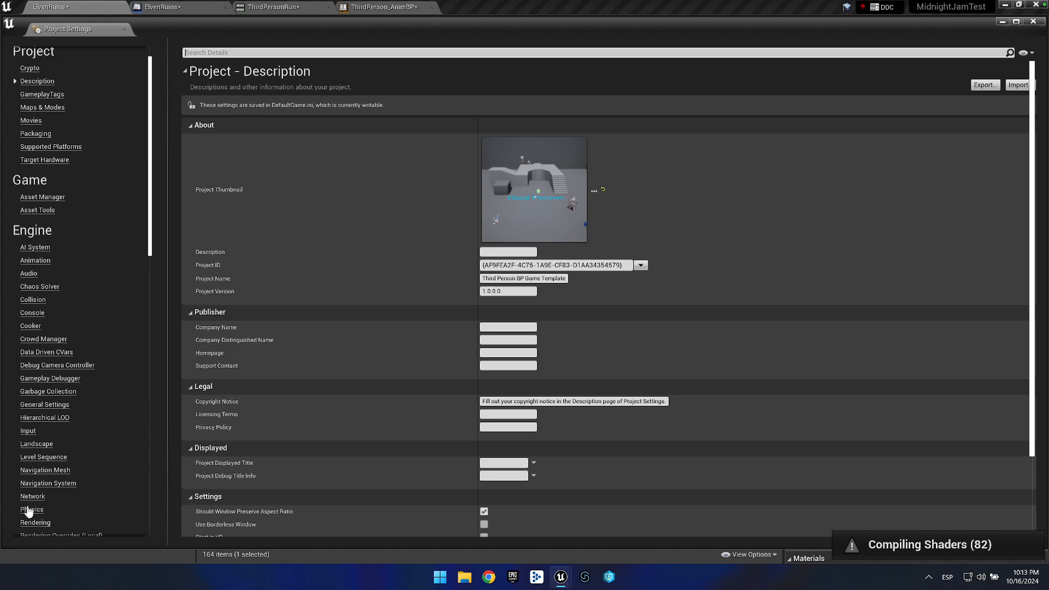
{"action": "left_click", "coordinate": [28, 512]}
{"action": "scroll", "coordinate": [529, 482], "scroll_direction": "down", "scroll_amount": 10}
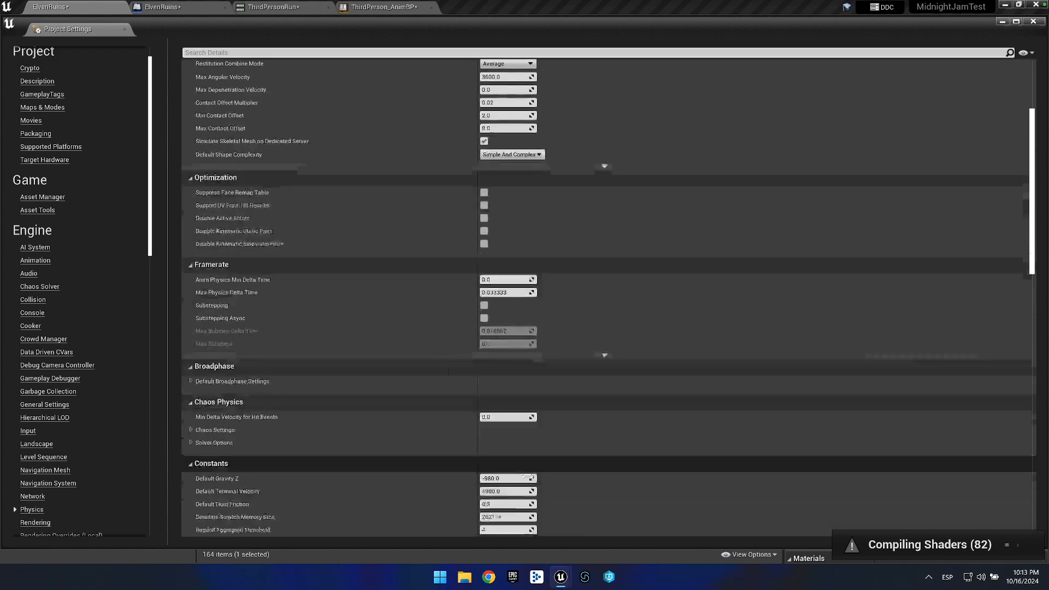
{"action": "scroll", "coordinate": [529, 481], "scroll_direction": "down", "scroll_amount": 10}
{"action": "scroll", "coordinate": [475, 149], "scroll_direction": "up", "scroll_amount": 1}
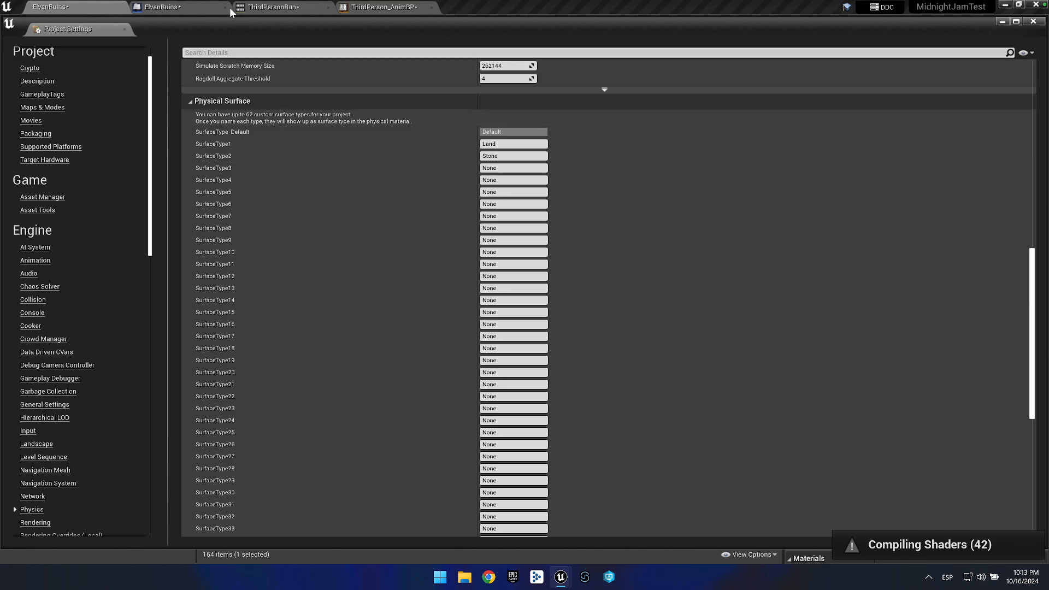
Check the surface type of the PhysicalMaterial_Land and PhysicalMaterial_Stone assets, close both, and return to the ElvenRuins level.
{"action": "left_click", "coordinate": [173, 9]}
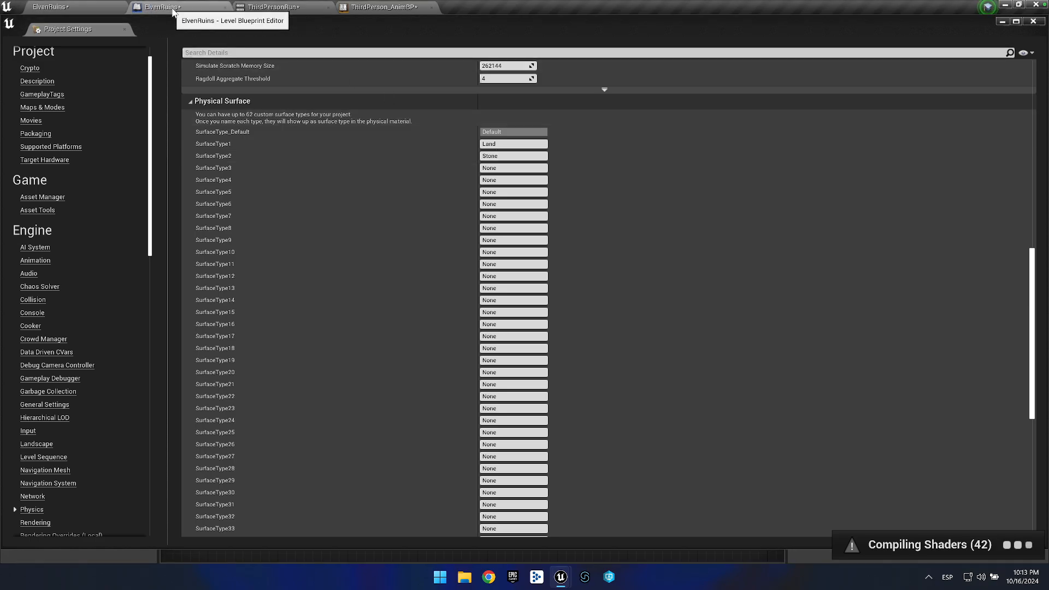
{"action": "left_click", "coordinate": [55, 7]}
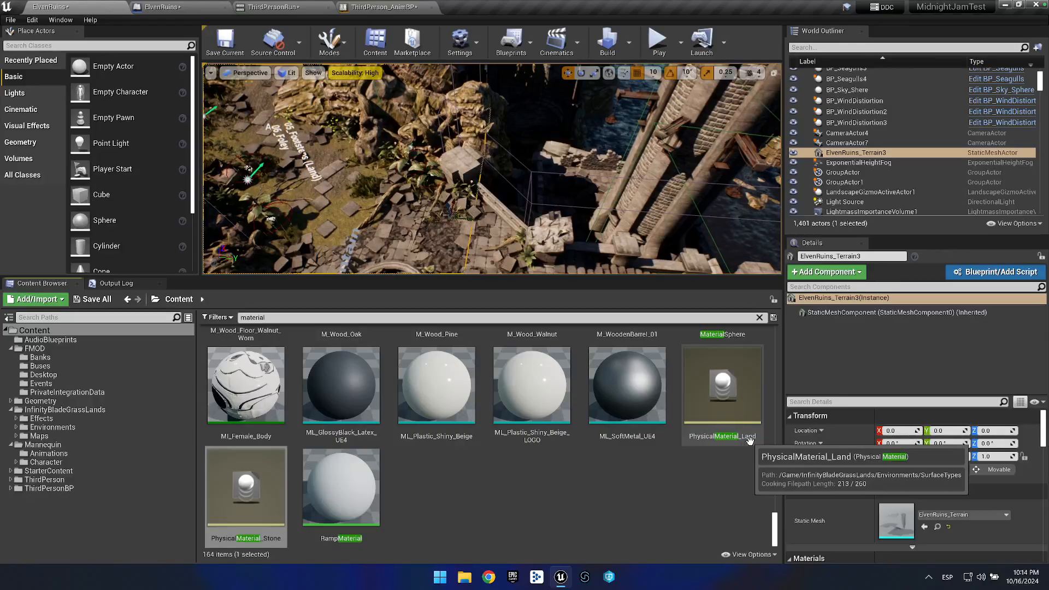
{"action": "double_click", "coordinate": [708, 431]}
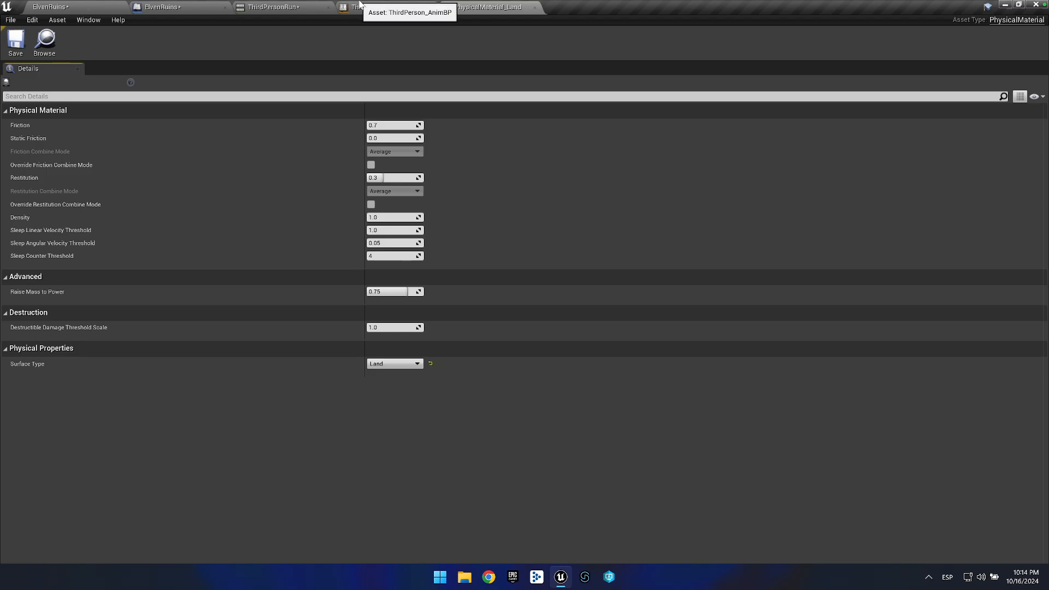
{"action": "left_click", "coordinate": [397, 10]}
{"action": "left_click", "coordinate": [82, 7]}
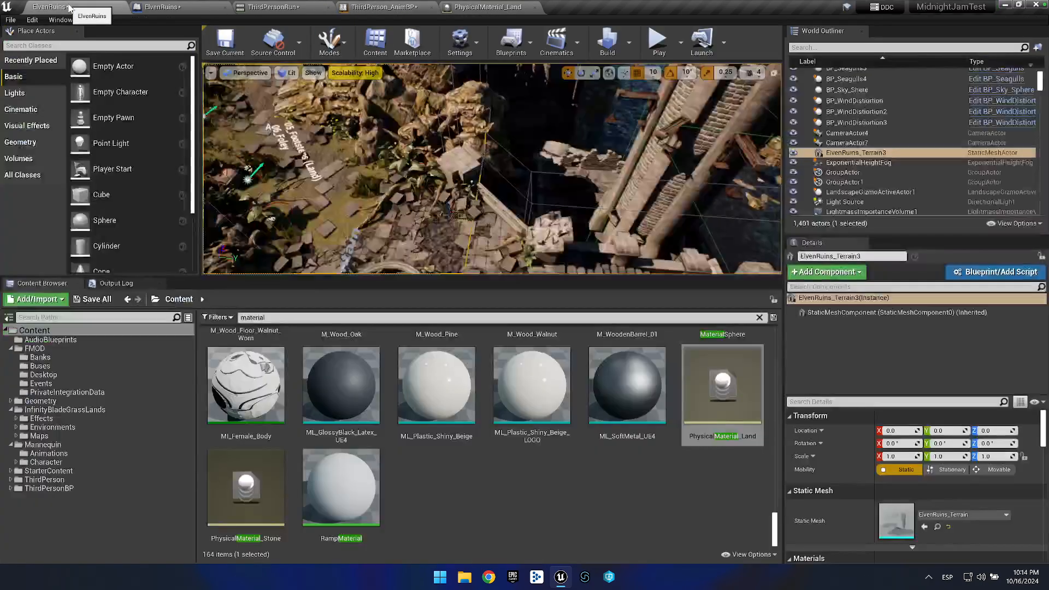
{"action": "double_click", "coordinate": [234, 502]}
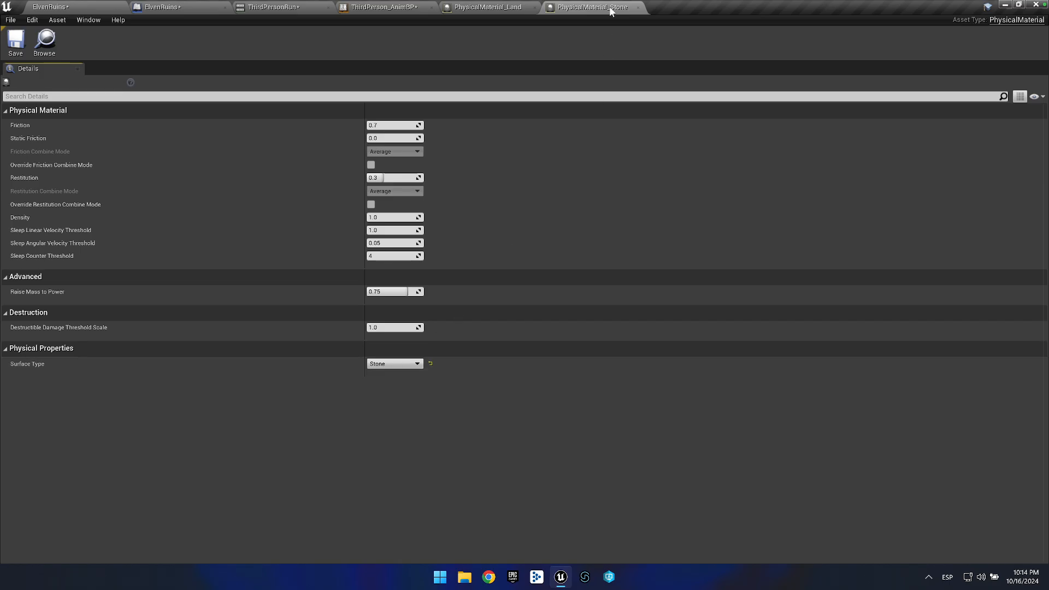
{"action": "left_click", "coordinate": [638, 7]}
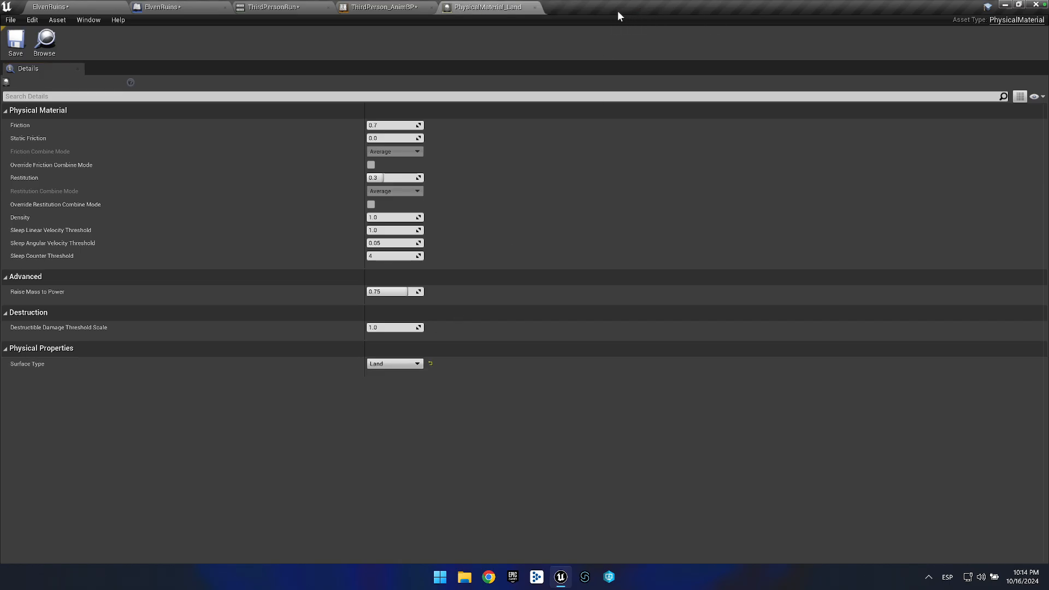
{"action": "left_click", "coordinate": [534, 8]}
{"action": "left_click", "coordinate": [82, 9]}
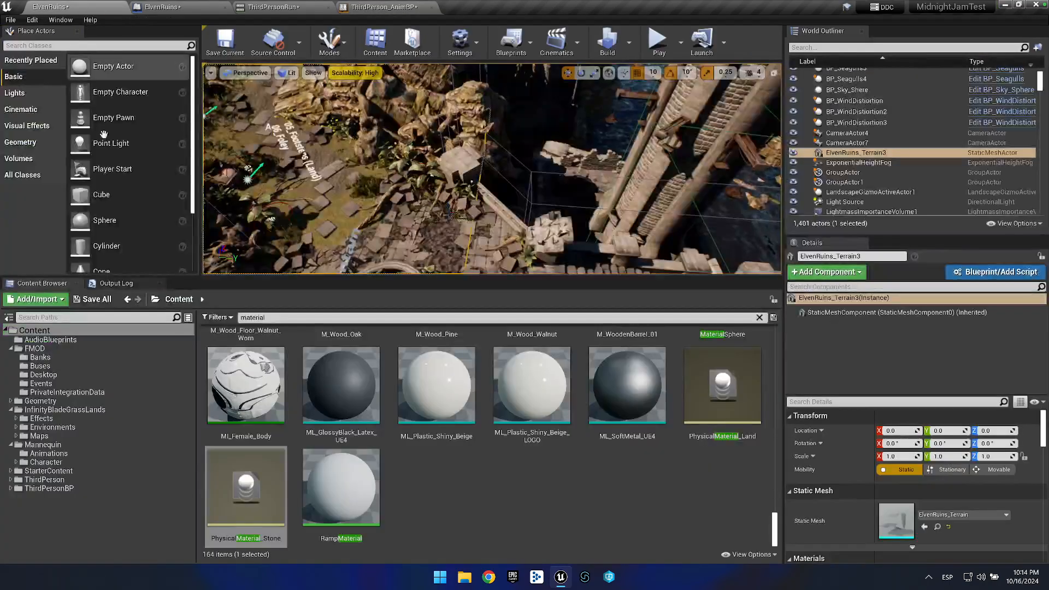
{"action": "left_click_drag", "start_coordinate": [384, 211], "coordinate": [387, 116]}
{"action": "left_click_drag", "start_coordinate": [470, 230], "coordinate": [508, 217]}
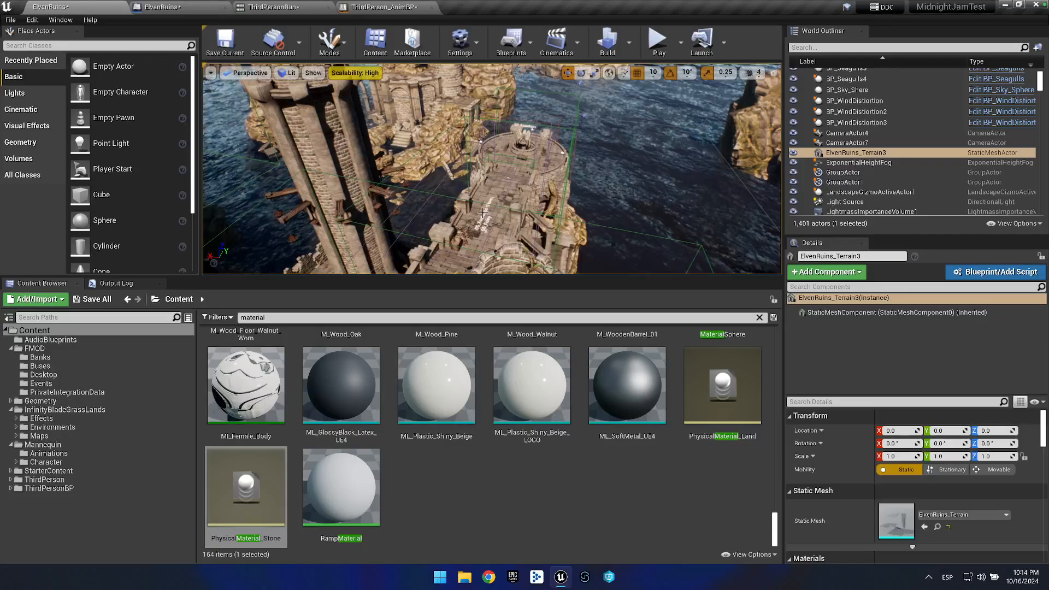
{"action": "mouse_move", "coordinate": [507, 217]}
{"action": "left_mouse_down"}
{"action": "mouse_move", "coordinate": [470, 225]}
{"action": "mouse_move", "coordinate": [501, 206]}
{"action": "mouse_move", "coordinate": [493, 211]}
{"action": "left_mouse_up"}
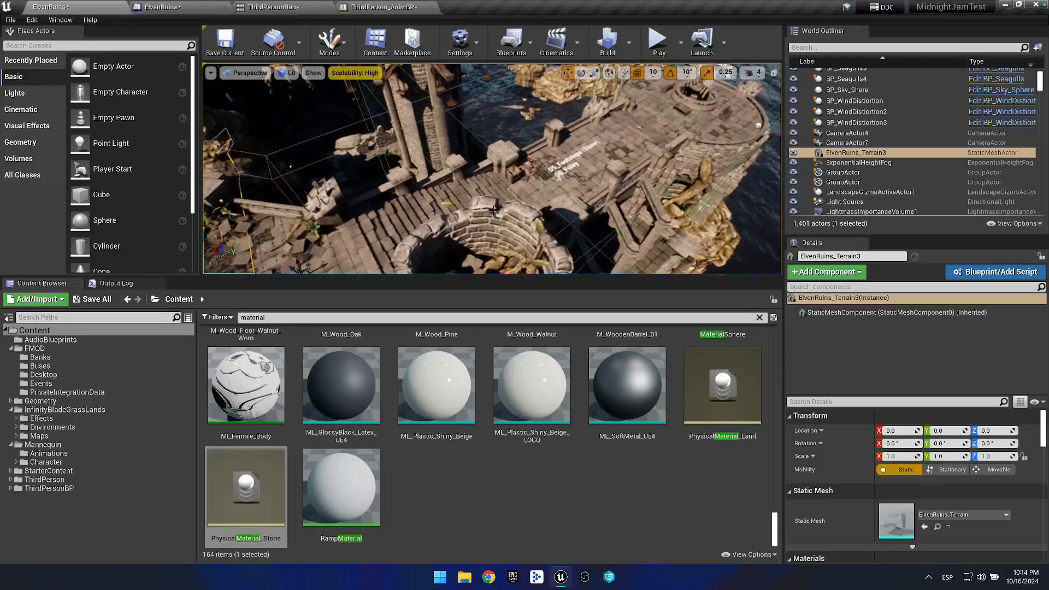
Examine the first Footsteps notify in the ThirdPersonRun animation.
{"action": "left_click", "coordinate": [373, 5]}
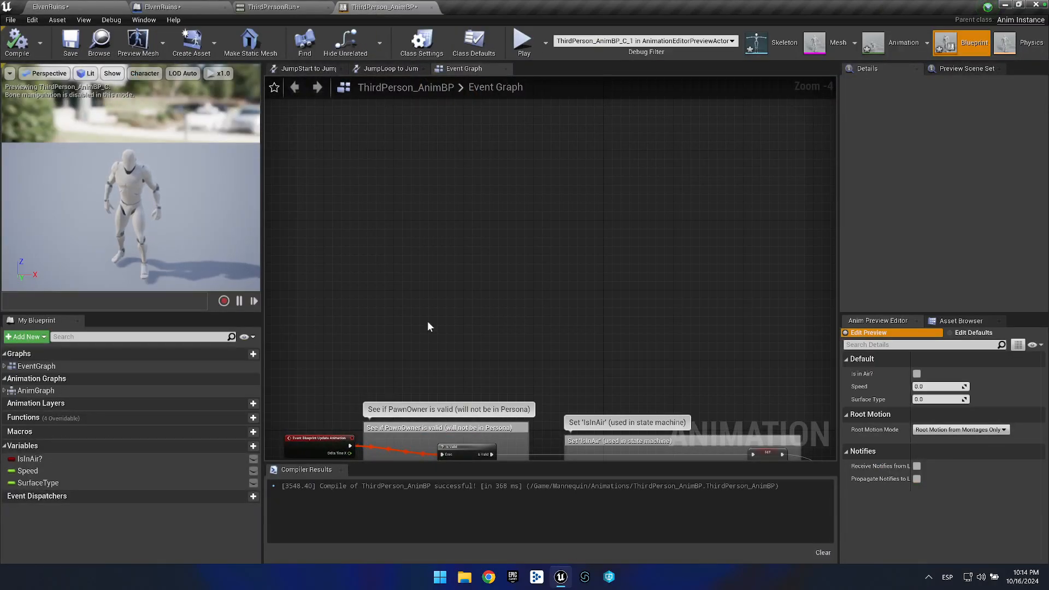
{"action": "left_click_drag", "start_coordinate": [364, 259], "coordinate": [428, 260]}
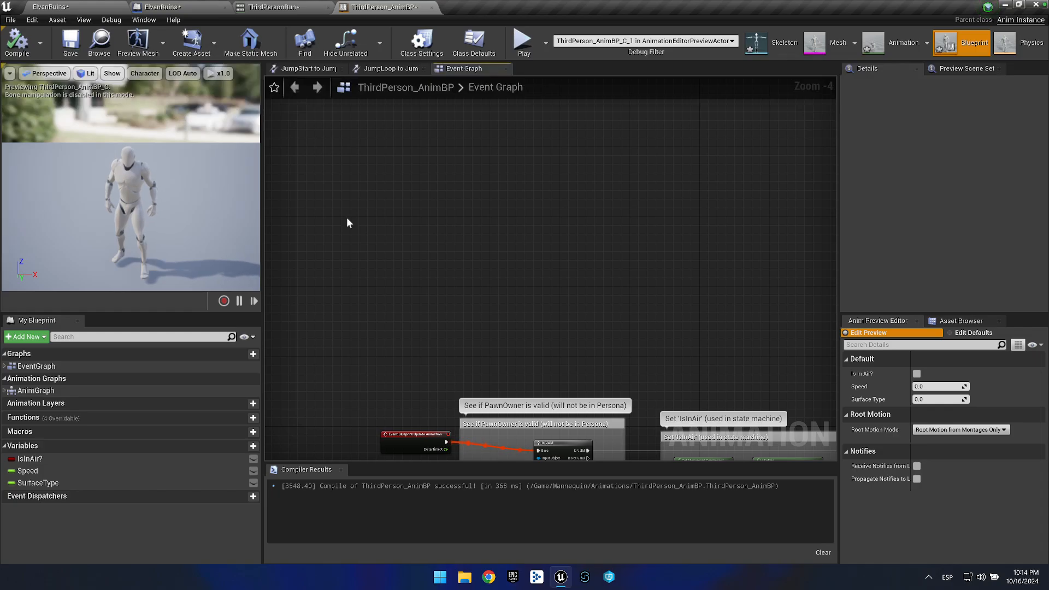
{"action": "left_click", "coordinate": [111, 7]}
{"action": "left_click", "coordinate": [273, 7]}
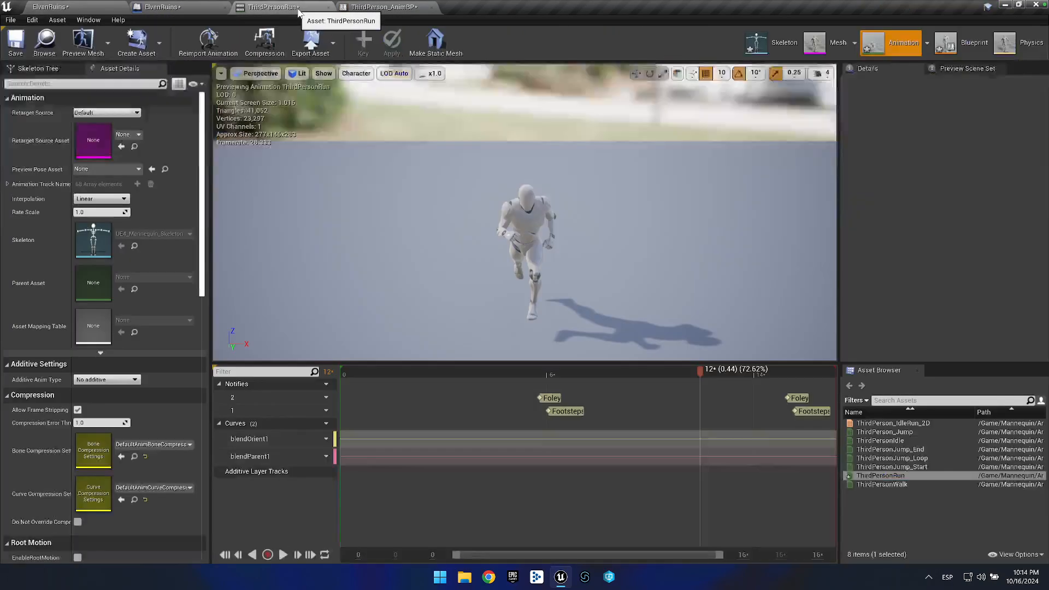
{"action": "left_click", "coordinate": [563, 414]}
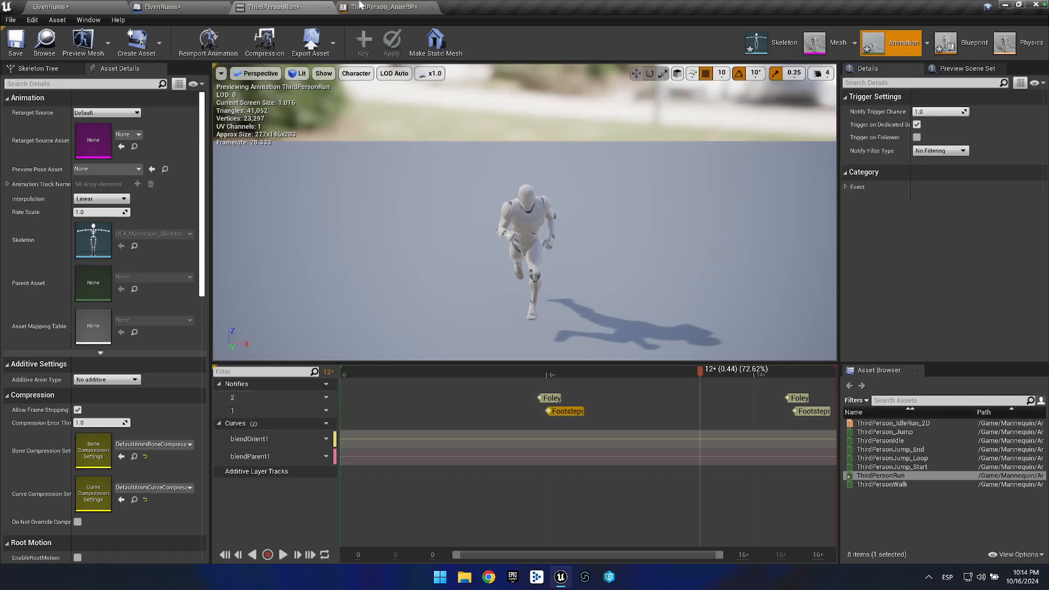
Add an AnimNotify_Footsteps event to an empty area of the ThirdPerson_AnimBP event graph.
{"action": "left_click", "coordinate": [382, 7]}
{"action": "right_click", "coordinate": [410, 216]}
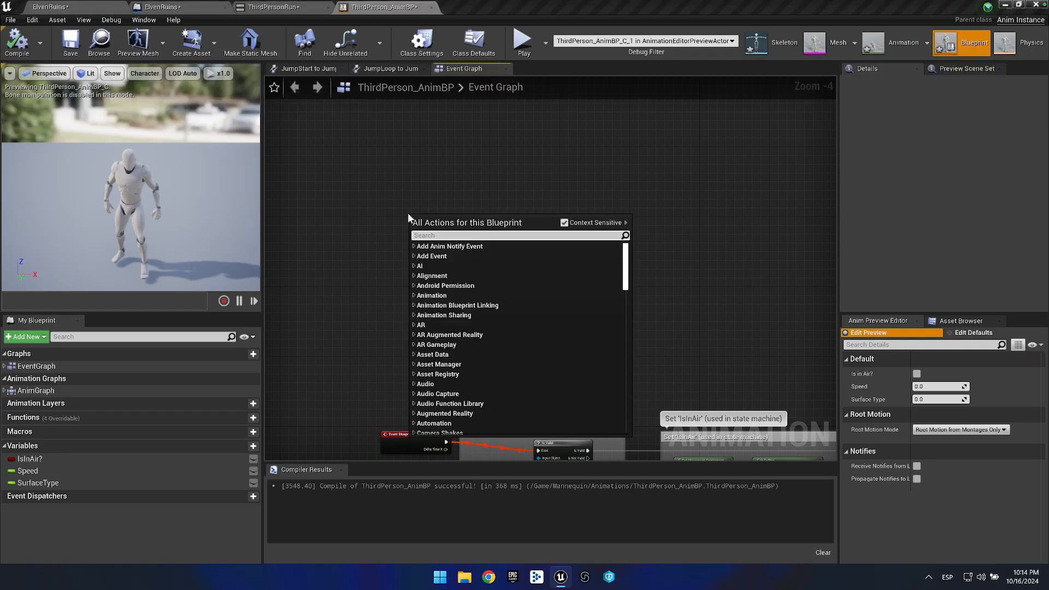
{"action": "left_click", "coordinate": [413, 245]}
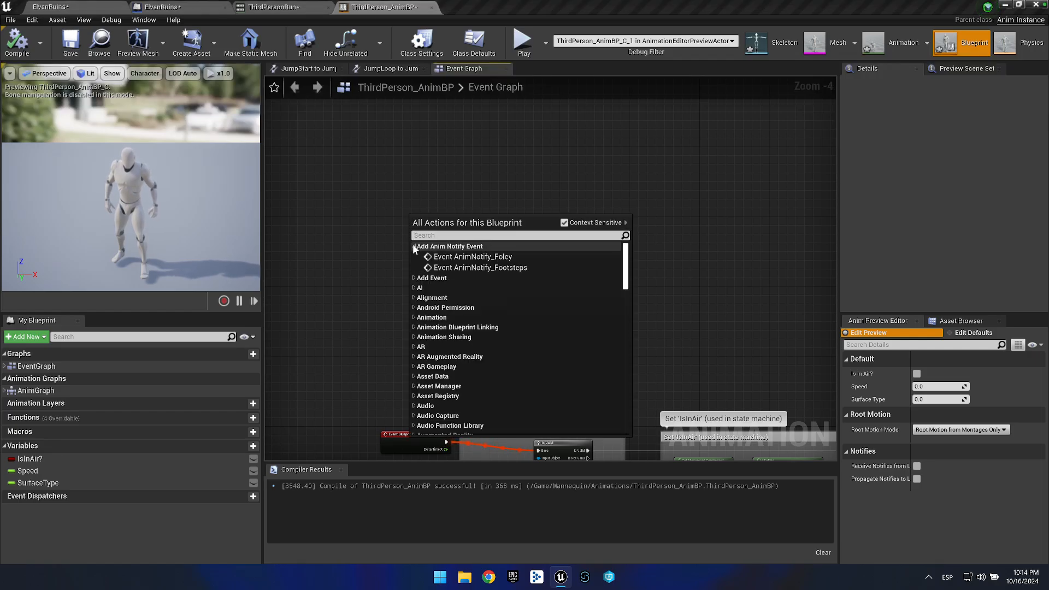
{"action": "left_click", "coordinate": [517, 268]}
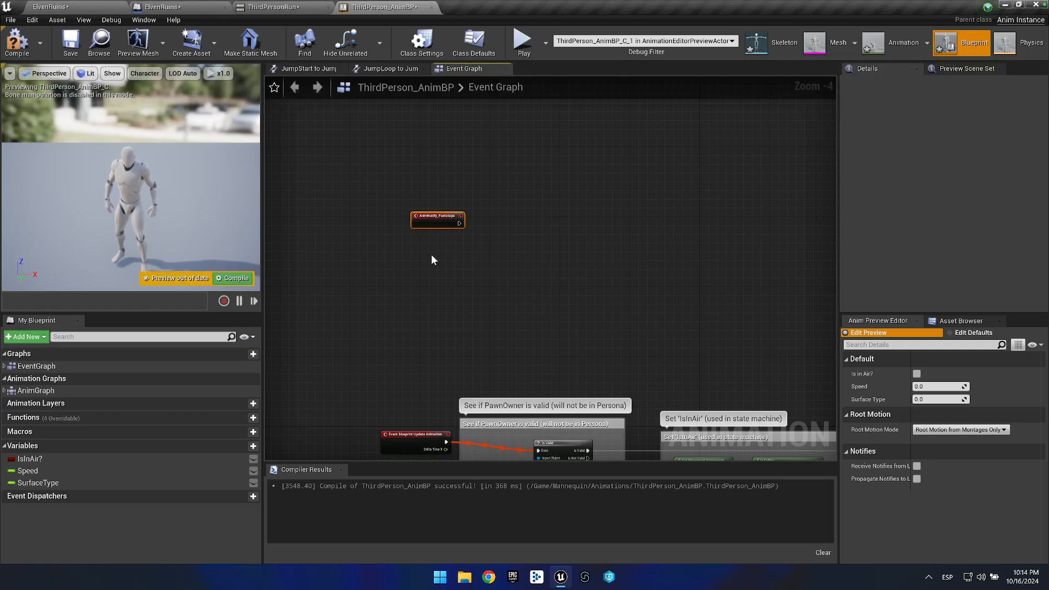
{"action": "scroll", "coordinate": [389, 205], "scroll_direction": "up", "scroll_amount": 4}
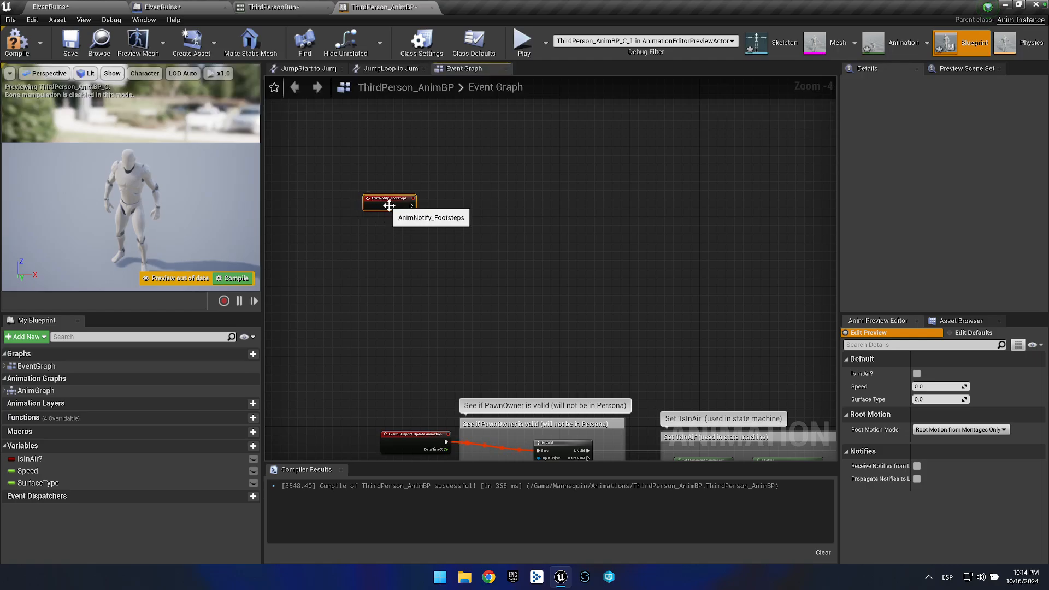
Add a LineTraceByChannel node driven by the execution output of AnimNotify_Footsteps.
{"action": "left_click_drag", "start_coordinate": [435, 206], "coordinate": [484, 206]}
{"action": "left_click_drag", "start_coordinate": [552, 207], "coordinate": [555, 208]}
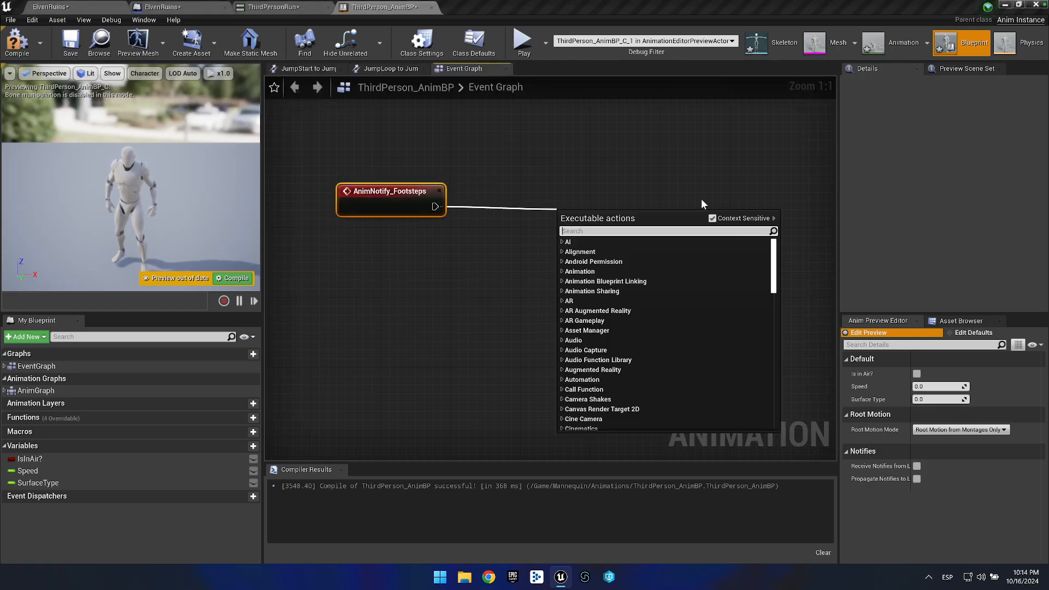
{"action": "type", "text": "line tra"}
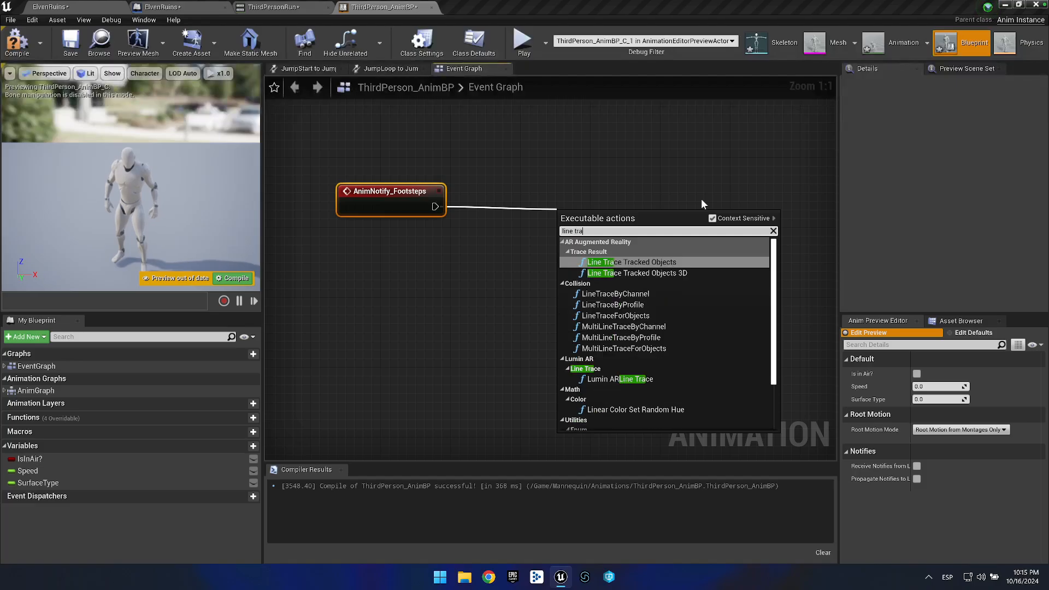
{"action": "type", "text": "ceby"}
{"action": "key", "text": "Return"}
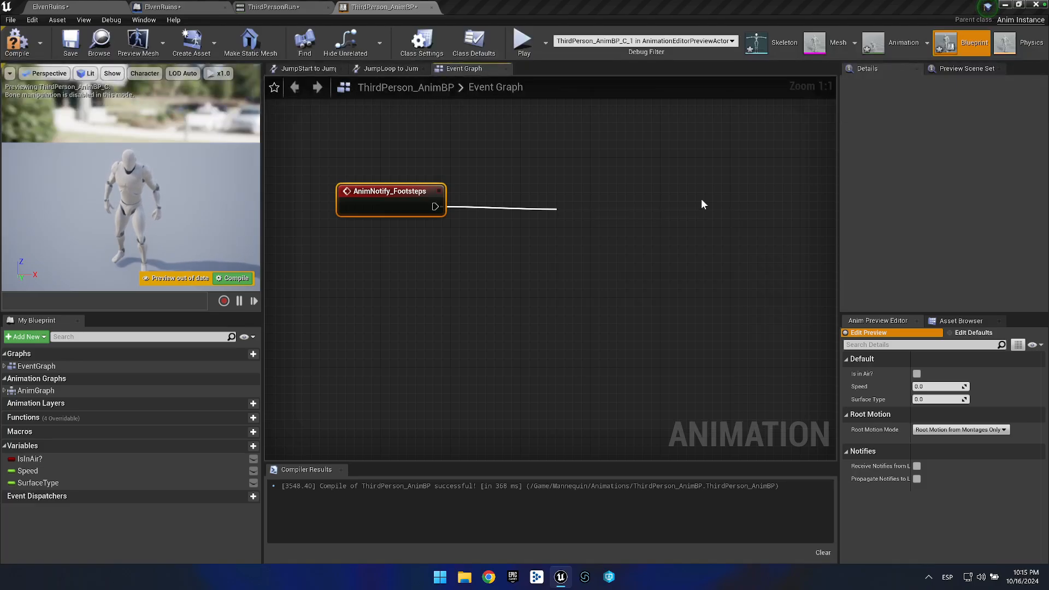
{"action": "left_click_drag", "start_coordinate": [658, 215], "coordinate": [677, 188]}
{"action": "left_click", "coordinate": [492, 149]}
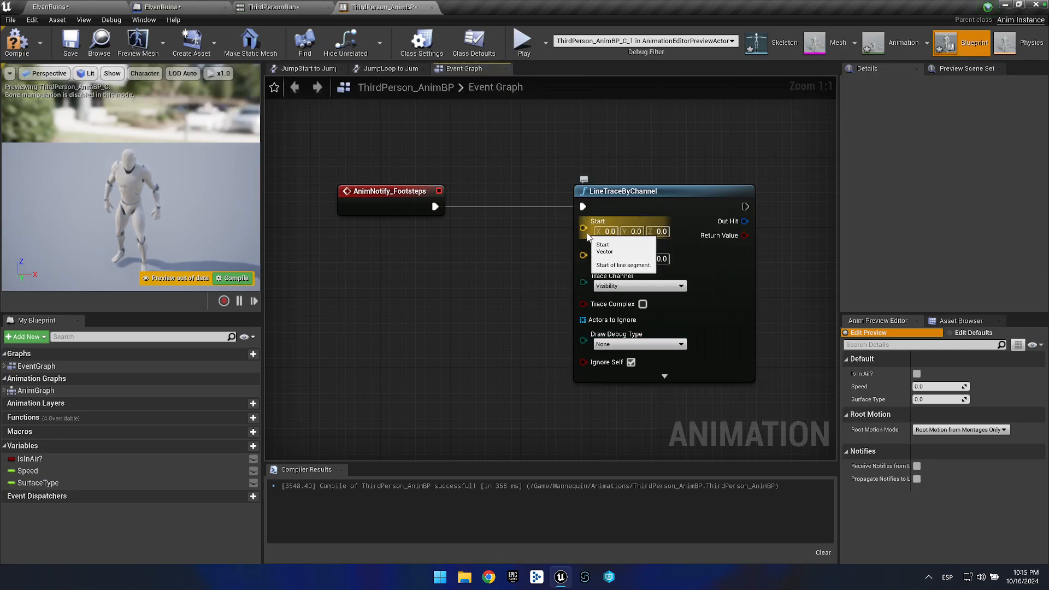
Add a Get Owning Actor node and place it below and to the left of the footsteps event.
{"action": "right_click", "coordinate": [336, 250]}
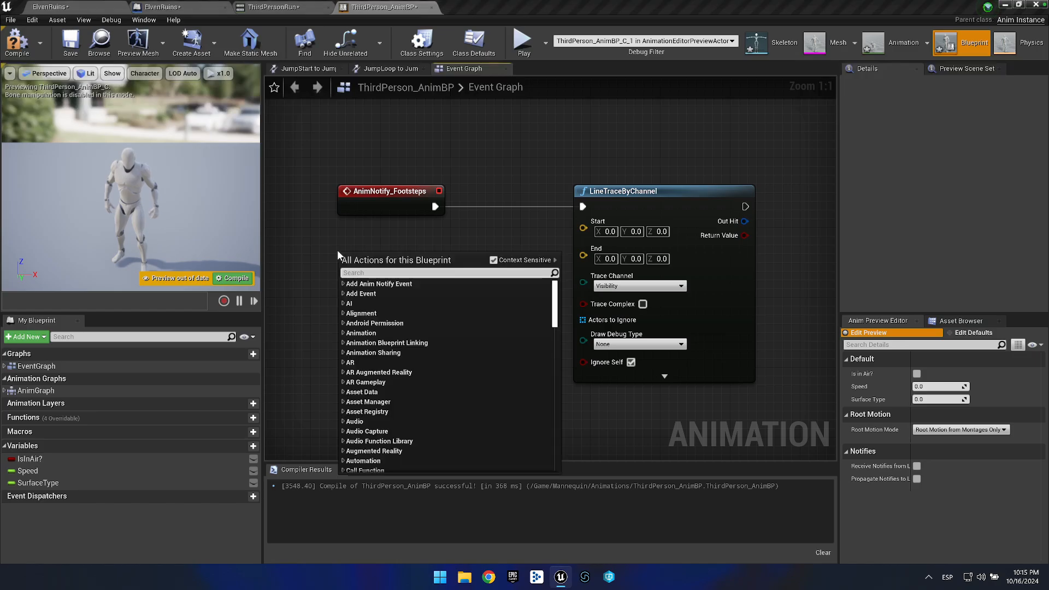
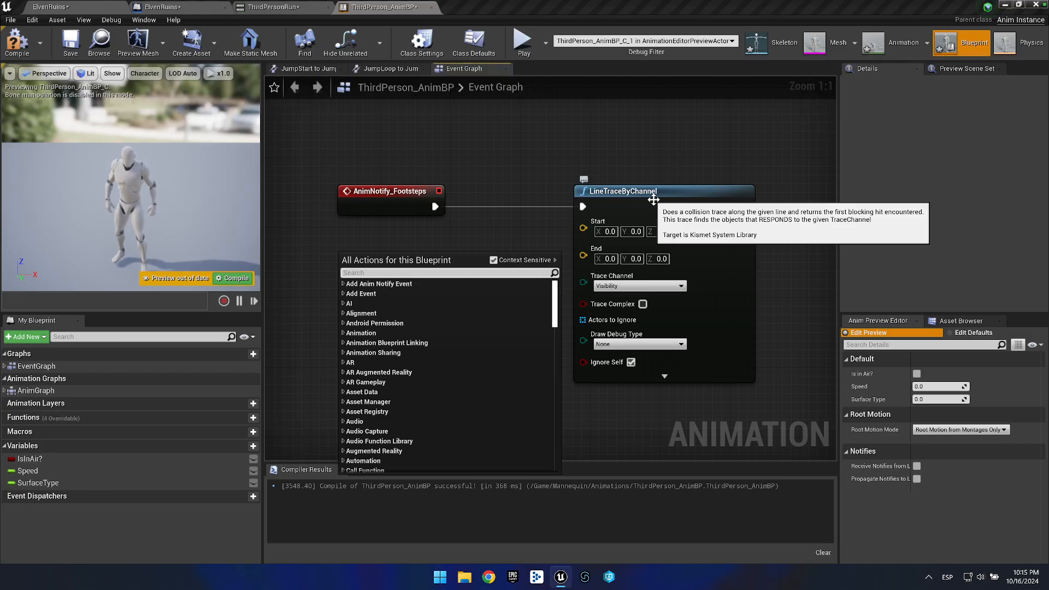
{"action": "type", "text": "get"}
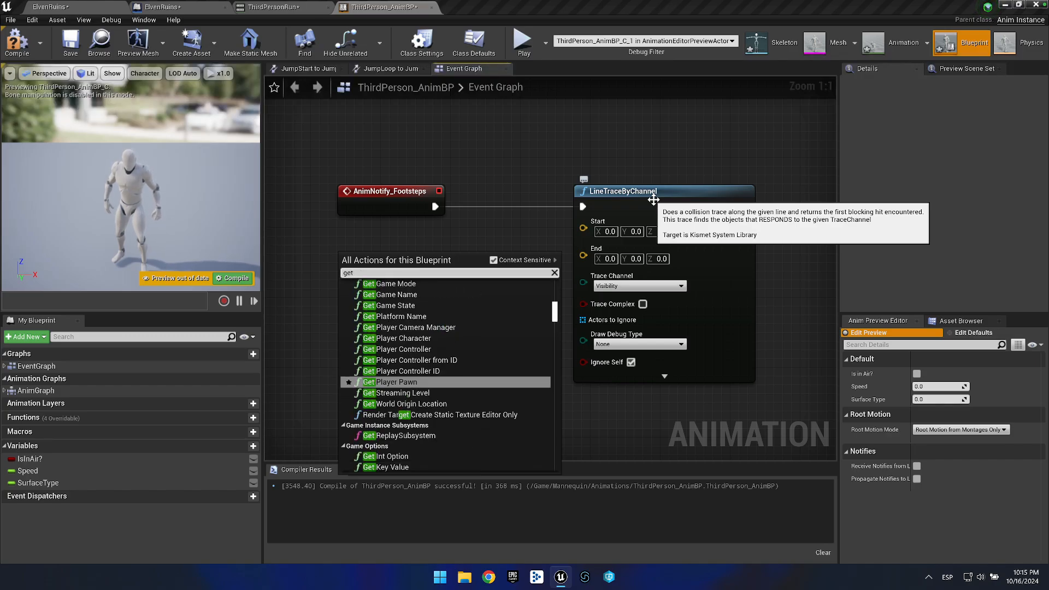
{"action": "type", "text": " owner"}
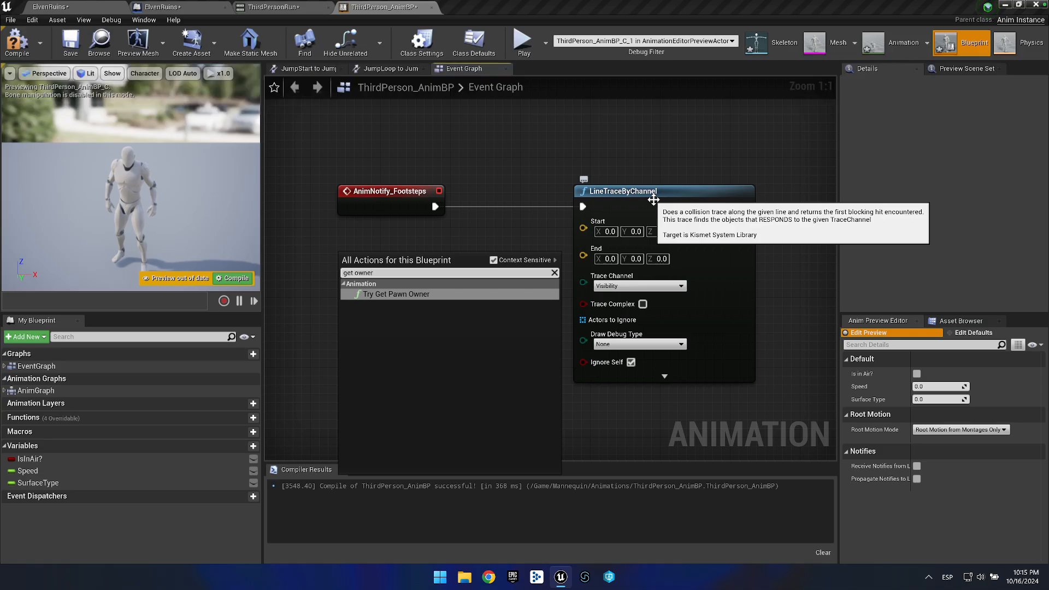
{"action": "key", "text": "BackSpace"}
{"action": "key", "text": "BackSpace"}
{"action": "key", "text": "BackSpace"}
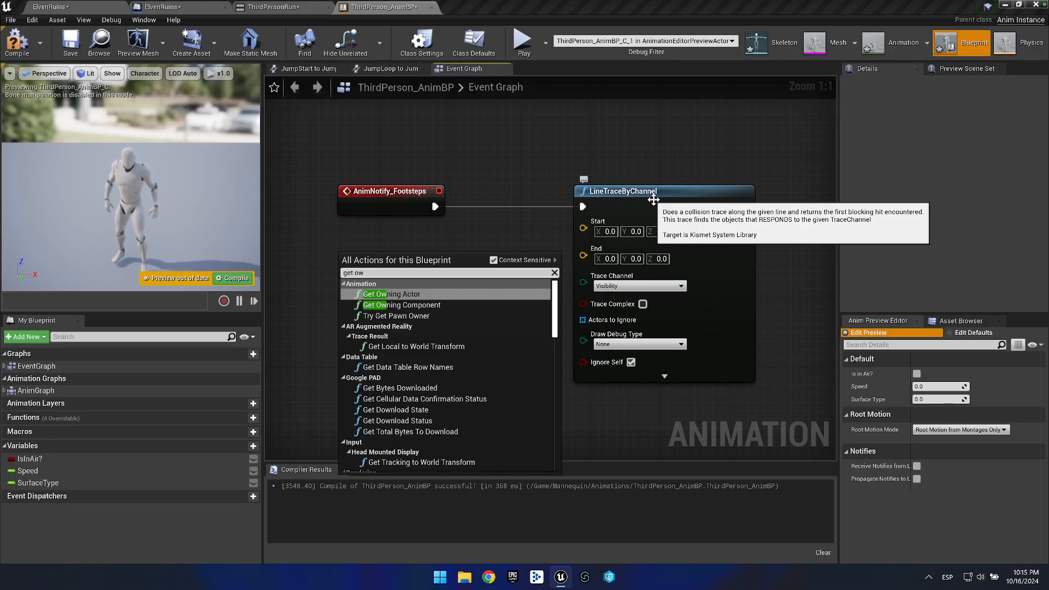
{"action": "key", "text": "Return"}
{"action": "left_click_drag", "start_coordinate": [418, 262], "coordinate": [331, 262]}
{"action": "left_click_drag", "start_coordinate": [444, 240], "coordinate": [556, 211]}
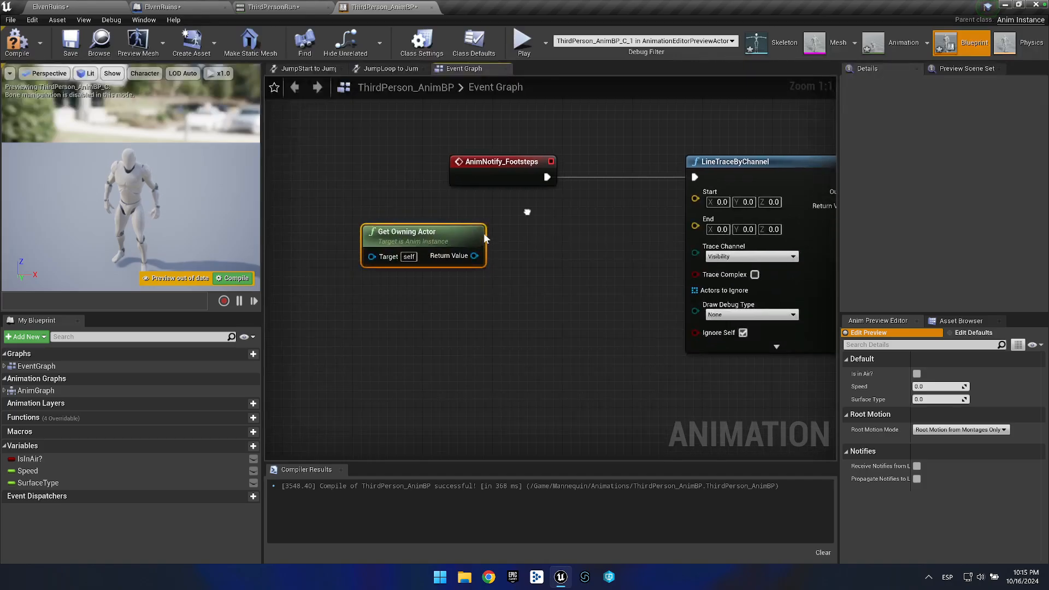
Add a GetActorLocation node fed by the return value of Get Owning Actor.
{"action": "right_click", "coordinate": [527, 211]}
{"action": "right_click", "coordinate": [500, 233]}
{"action": "left_click_drag", "start_coordinate": [472, 256], "coordinate": [524, 258]}
{"action": "type", "text": "get actor l"}
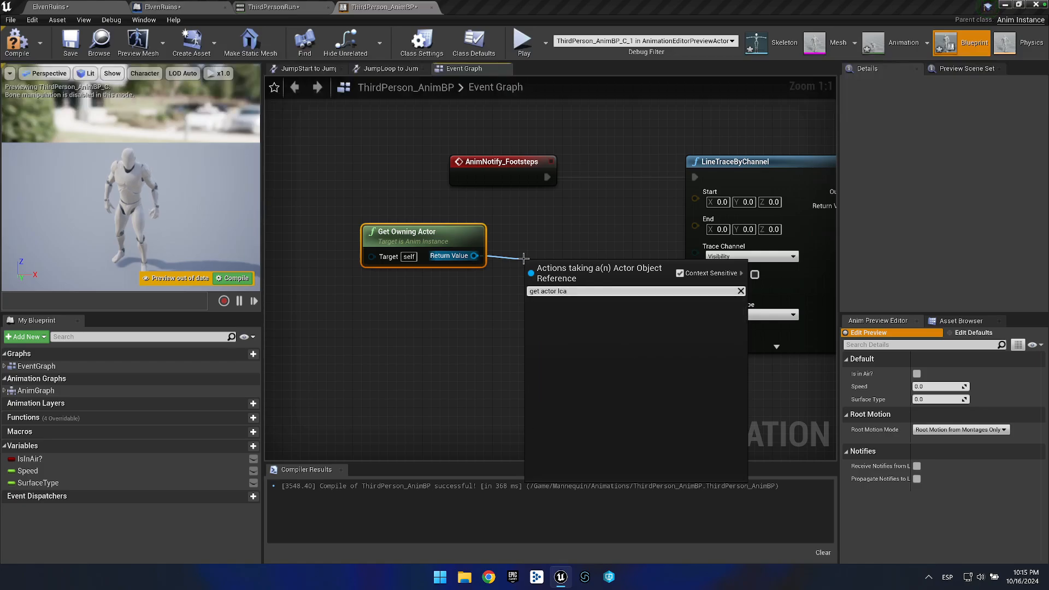
{"action": "type", "text": "ocation"}
{"action": "key", "text": "Return"}
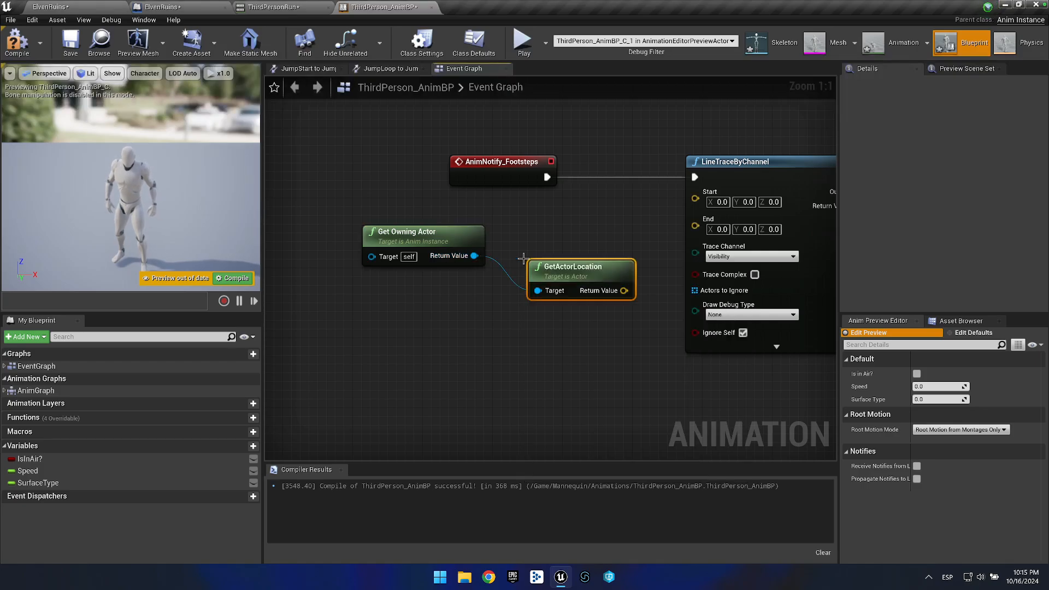
Connect GetActorLocation's return value to the Start input of LineTraceByChannel.
{"action": "left_click_drag", "start_coordinate": [442, 198], "coordinate": [486, 253]}
{"action": "left_click", "coordinate": [469, 215]}
{"action": "left_click_drag", "start_coordinate": [569, 273], "coordinate": [655, 191]}
{"action": "right_click", "coordinate": [481, 261]}
{"action": "left_click", "coordinate": [519, 249]}
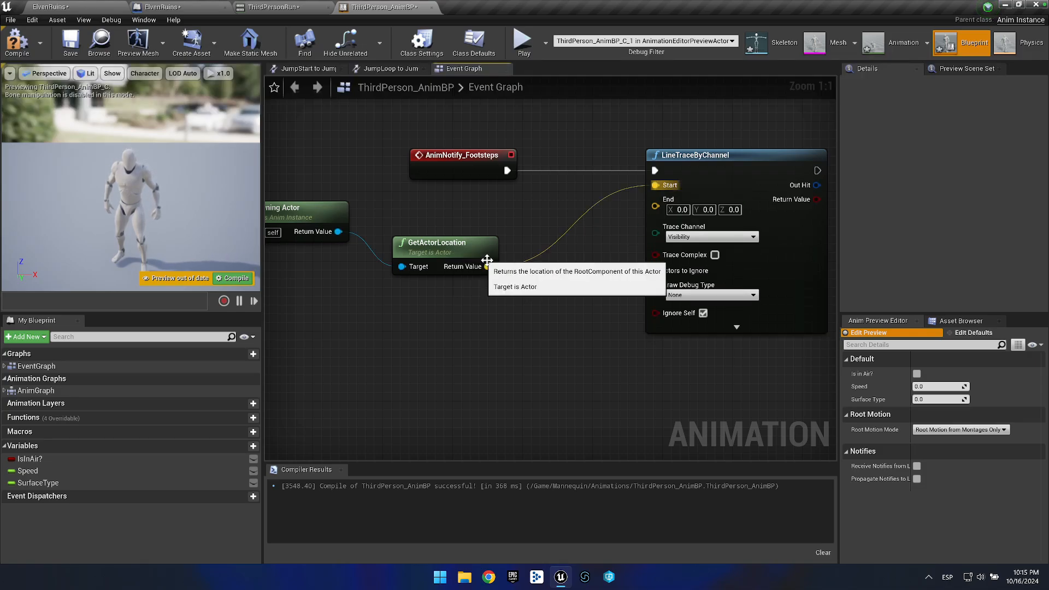
Subtract a vector with Z 150 from GetActorLocation's return value and connect the result to the End input of LineTraceByChannel.
{"action": "left_click_drag", "start_coordinate": [443, 246], "coordinate": [527, 267]}
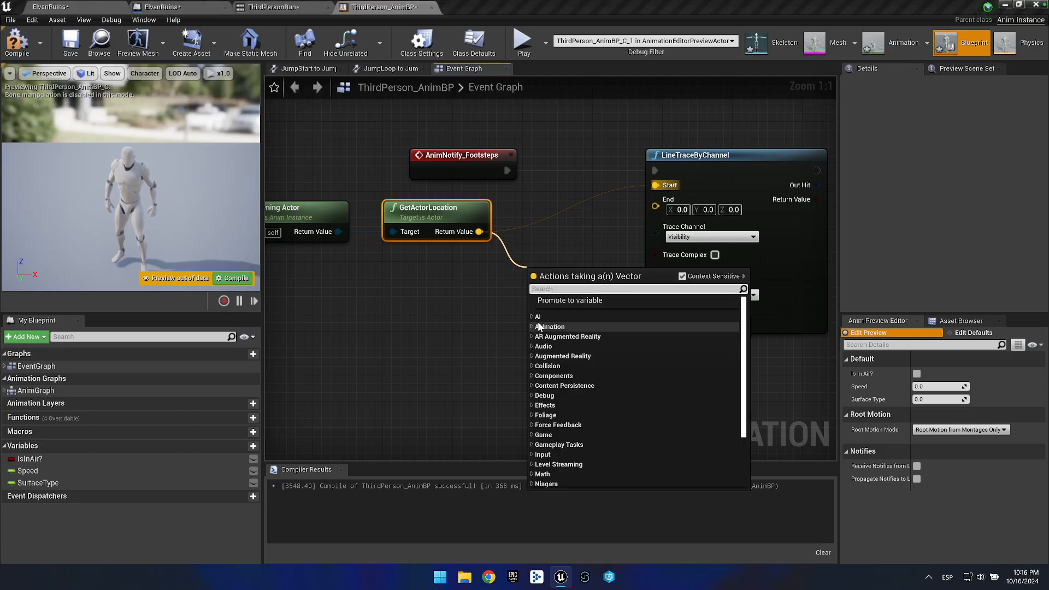
{"action": "type", "text": "vec"}
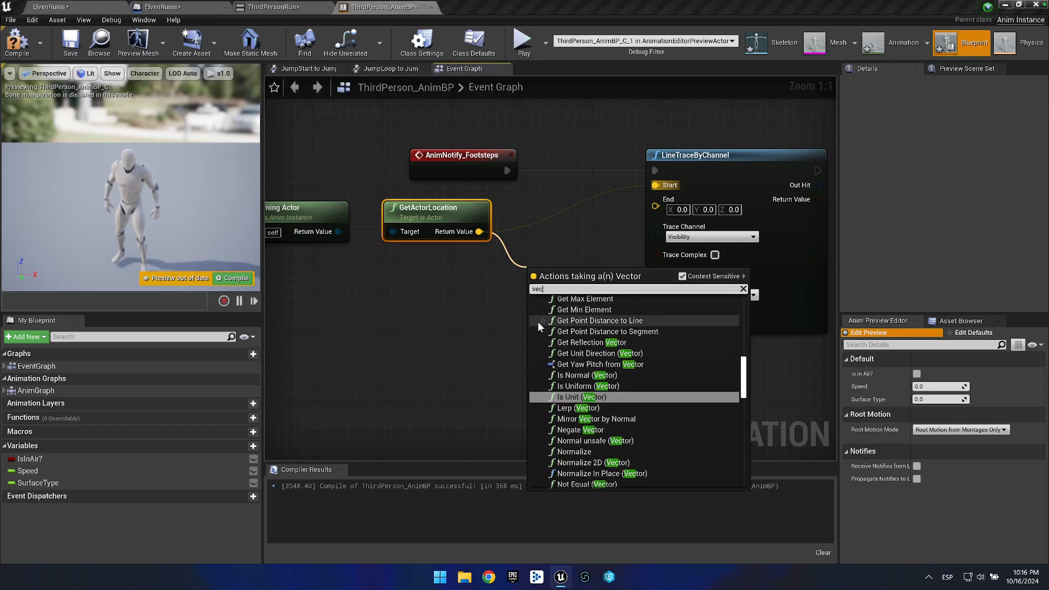
{"action": "type", "text": "tor-vector"}
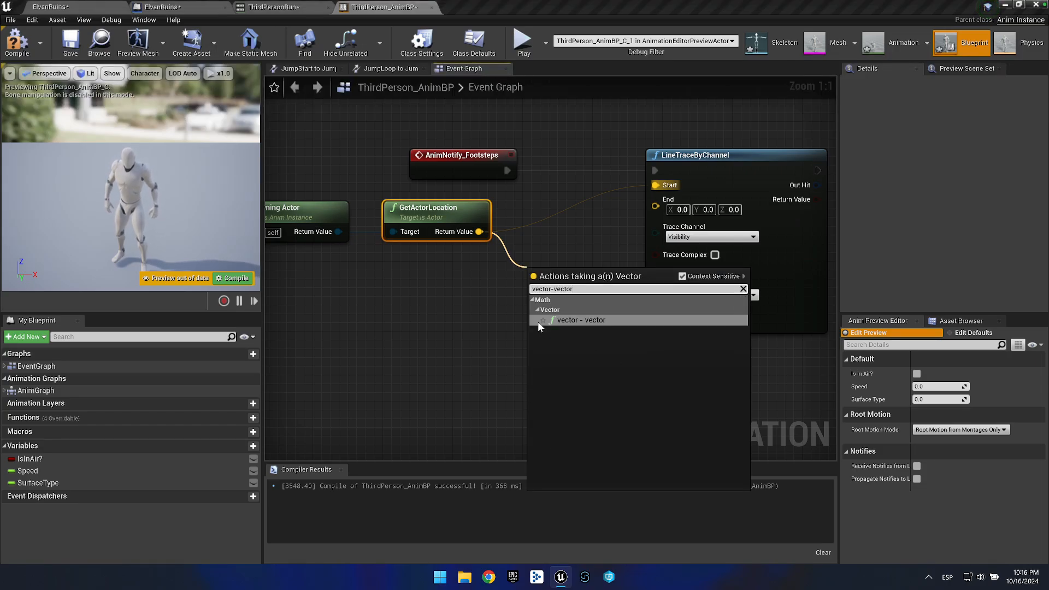
{"action": "key", "text": "Return"}
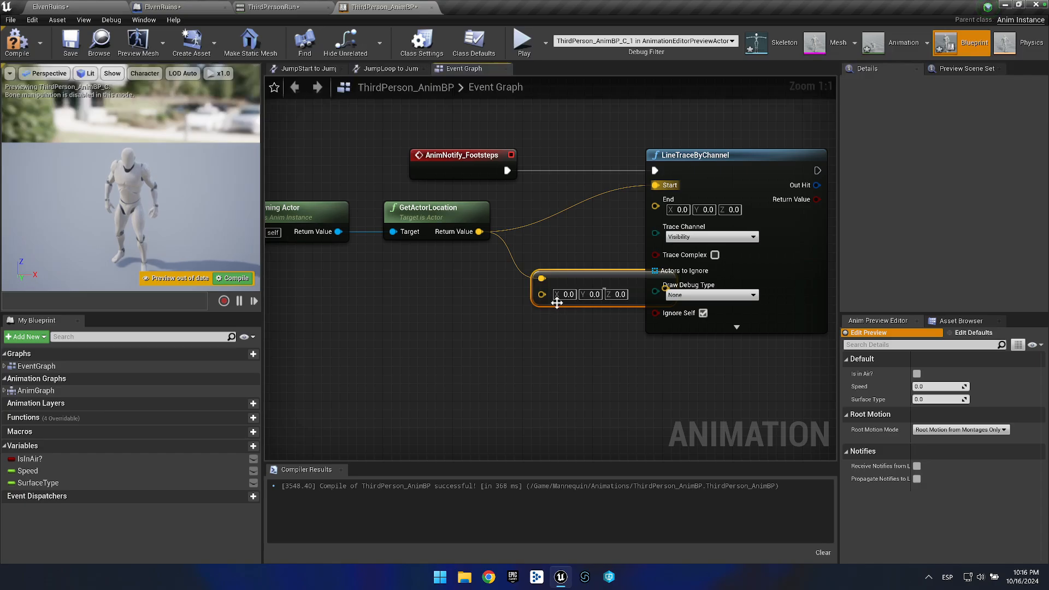
{"action": "left_click_drag", "start_coordinate": [717, 160], "coordinate": [787, 159]}
{"action": "left_click_drag", "start_coordinate": [554, 283], "coordinate": [614, 201]}
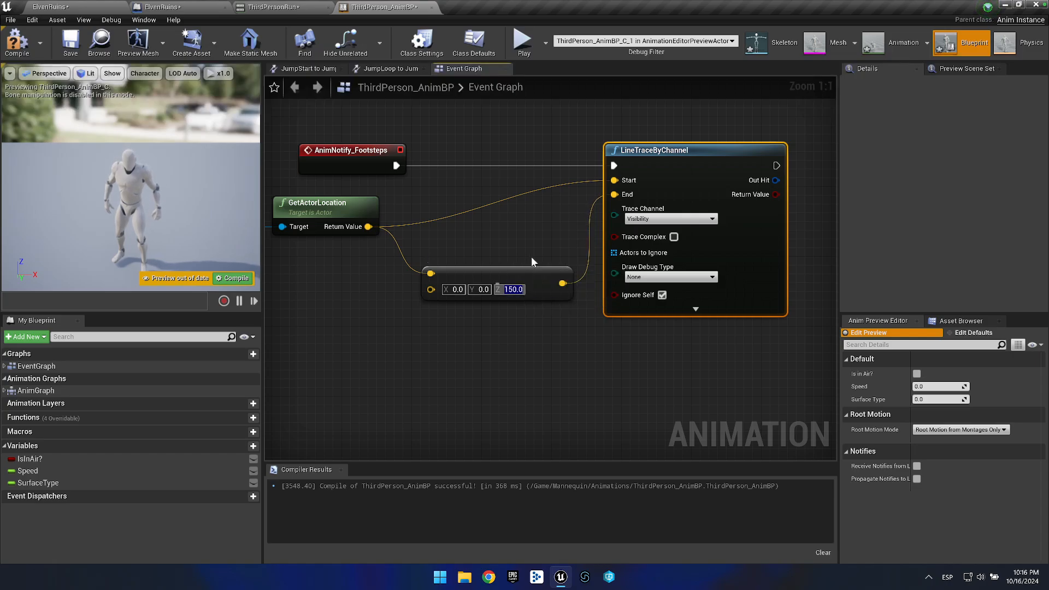
Set LineTraceByChannel's Draw Debug Type to For Duration, then compile and save the blueprint.
{"action": "left_click_drag", "start_coordinate": [535, 241], "coordinate": [407, 248]}
{"action": "left_click", "coordinate": [492, 291]}
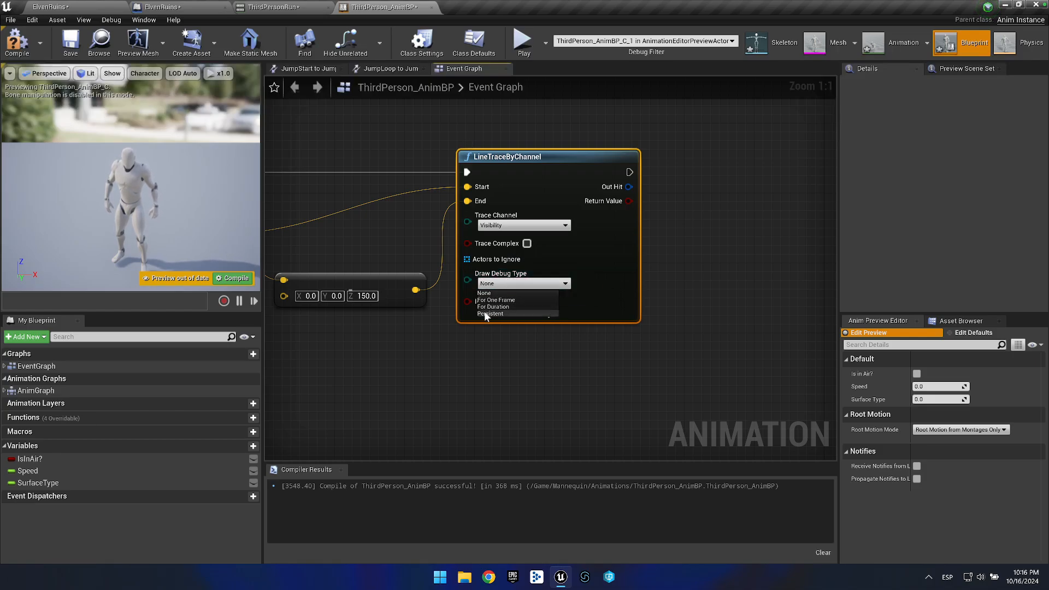
{"action": "left_click", "coordinate": [493, 307]}
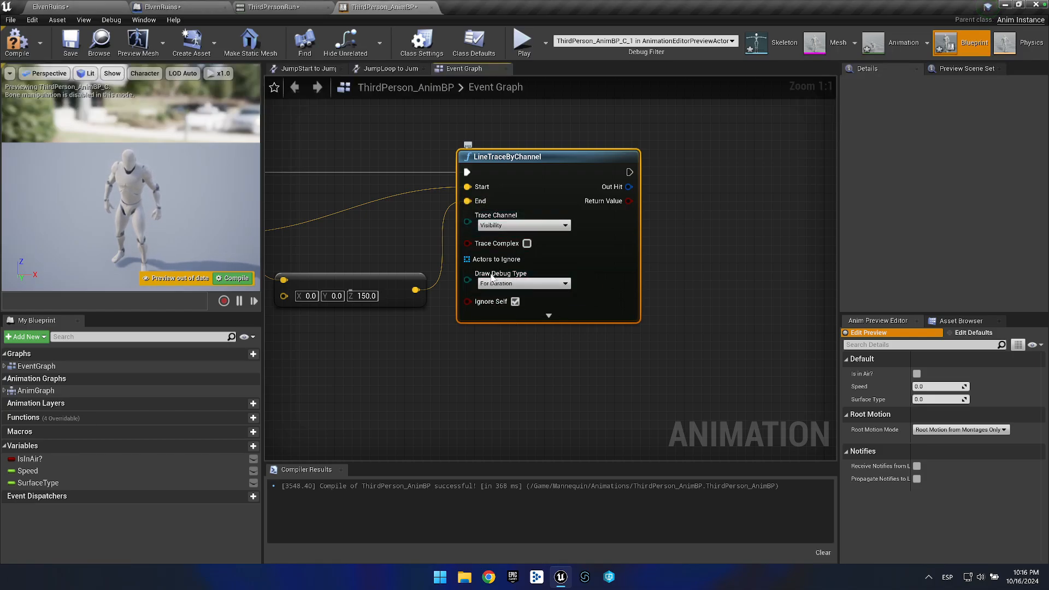
{"action": "left_click", "coordinate": [16, 41]}
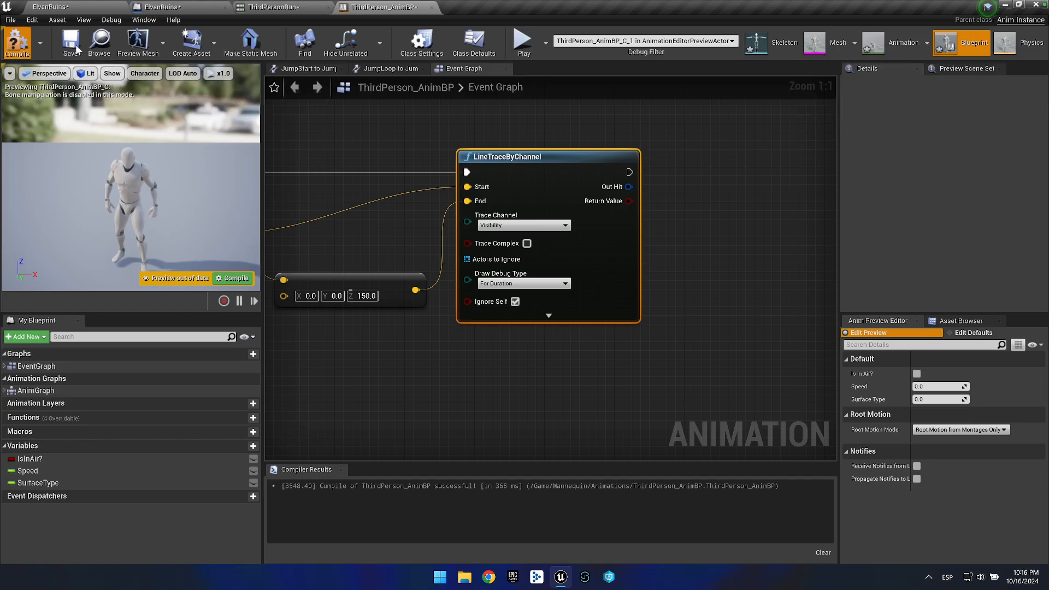
{"action": "left_click", "coordinate": [77, 37]}
Play the ElvenRuins level and run the character forward to check the footstep trace lines.
{"action": "left_click", "coordinate": [73, 8]}
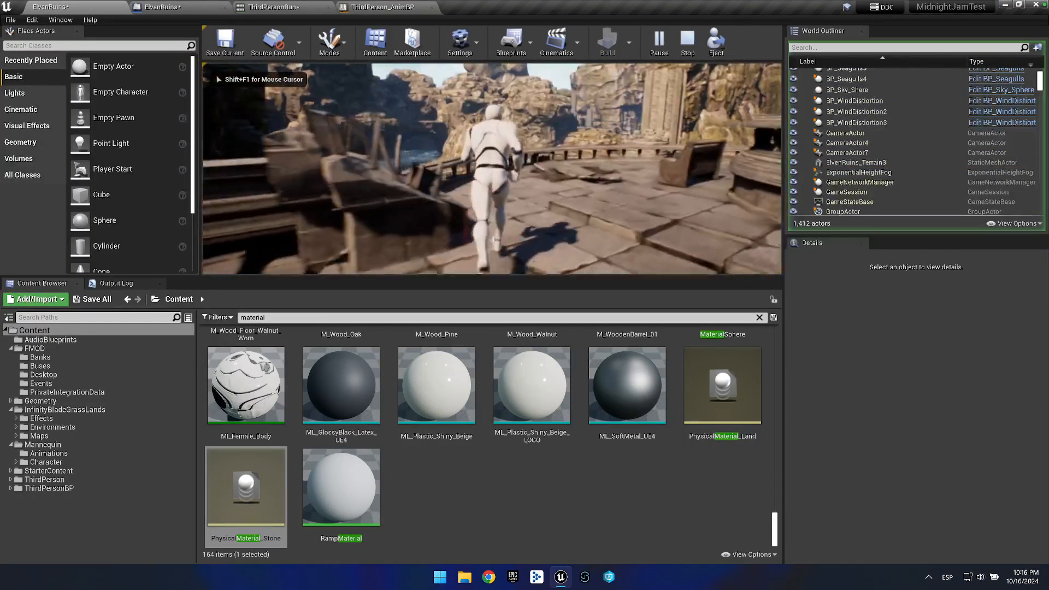
{"action": "key", "text": "w"}
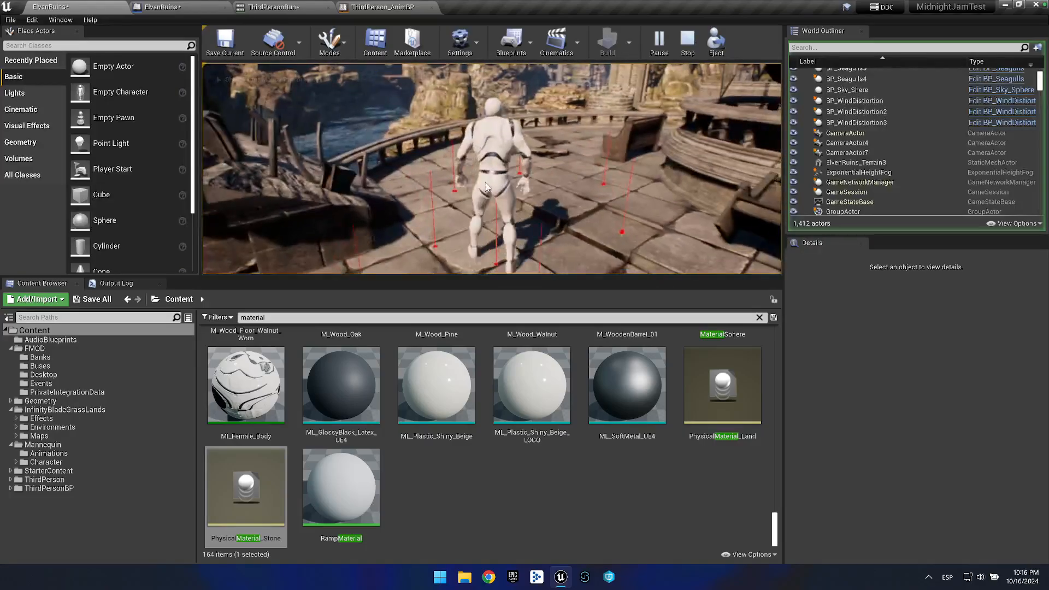
{"action": "key", "text": "Escape"}
Add a Get Surface Type node in ThirdPerson_AnimBP, fed by the Out Hit output of LineTraceByChannel.
{"action": "left_click", "coordinate": [384, 7]}
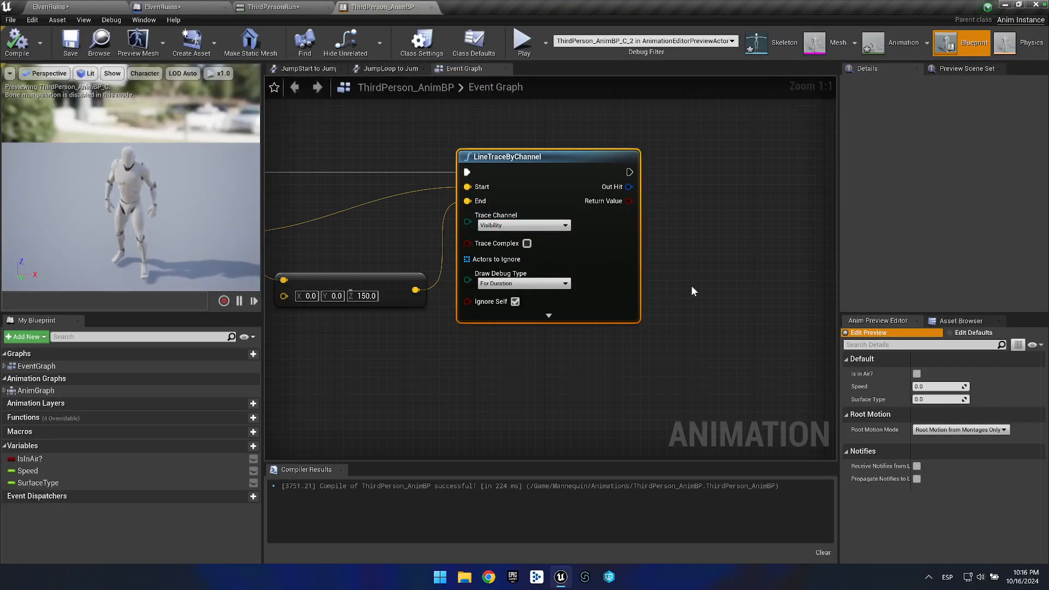
{"action": "left_click_drag", "start_coordinate": [702, 293], "coordinate": [495, 281]}
{"action": "left_click_drag", "start_coordinate": [418, 179], "coordinate": [510, 179]}
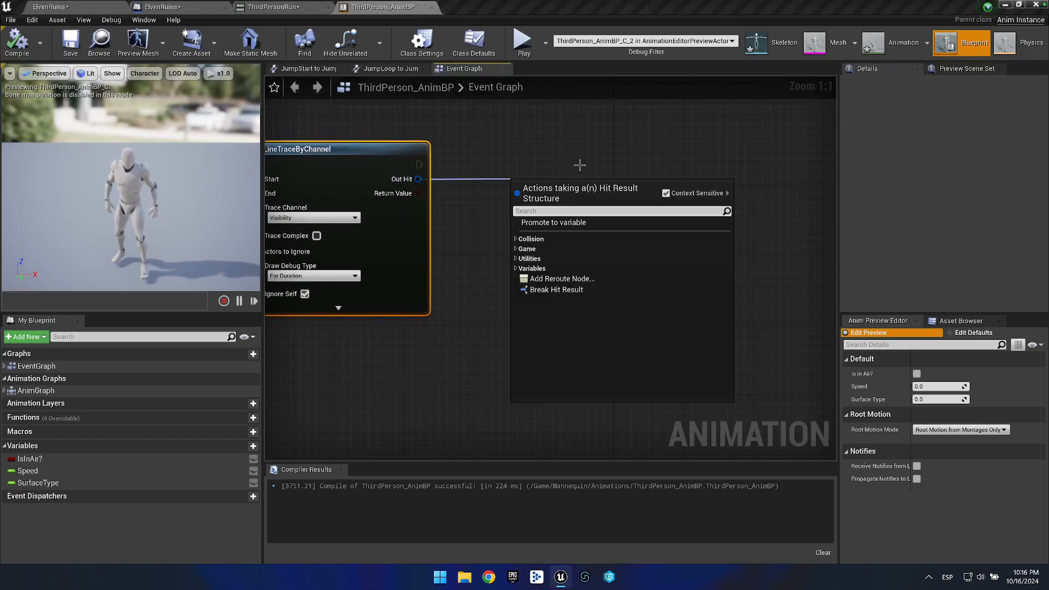
{"action": "type", "text": "surface"}
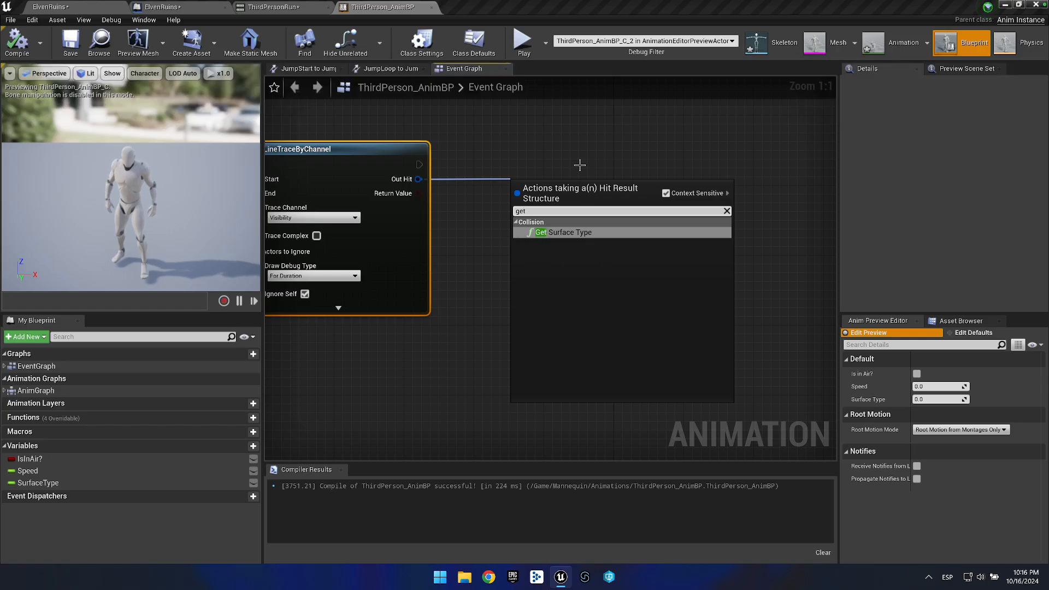
{"action": "key", "text": "Return"}
Add a Switch on EPhysicalSurface node executed after LineTraceByChannel and connect Get Surface Type's return value to its Selection input.
{"action": "left_click_drag", "start_coordinate": [662, 214], "coordinate": [570, 244]}
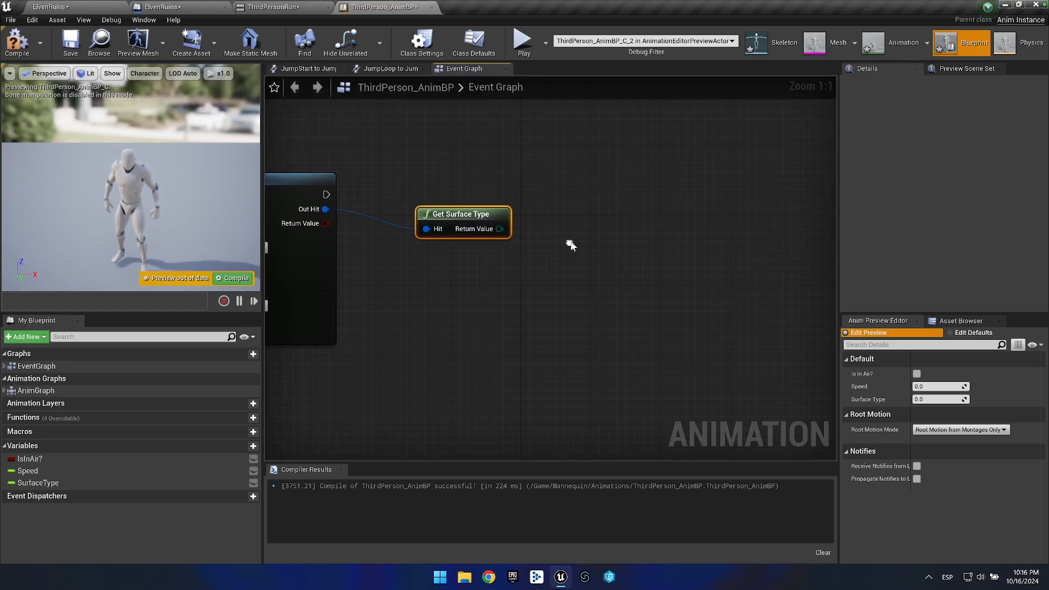
{"action": "left_click_drag", "start_coordinate": [499, 230], "coordinate": [594, 230]}
{"action": "left_click", "coordinate": [546, 177]}
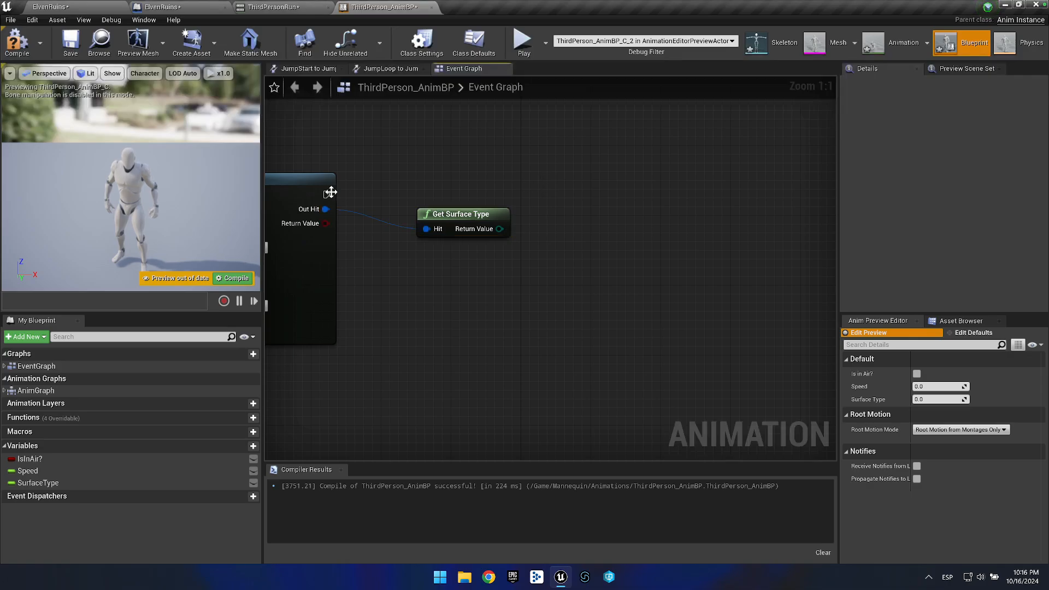
{"action": "left_click_drag", "start_coordinate": [326, 194], "coordinate": [546, 175]}
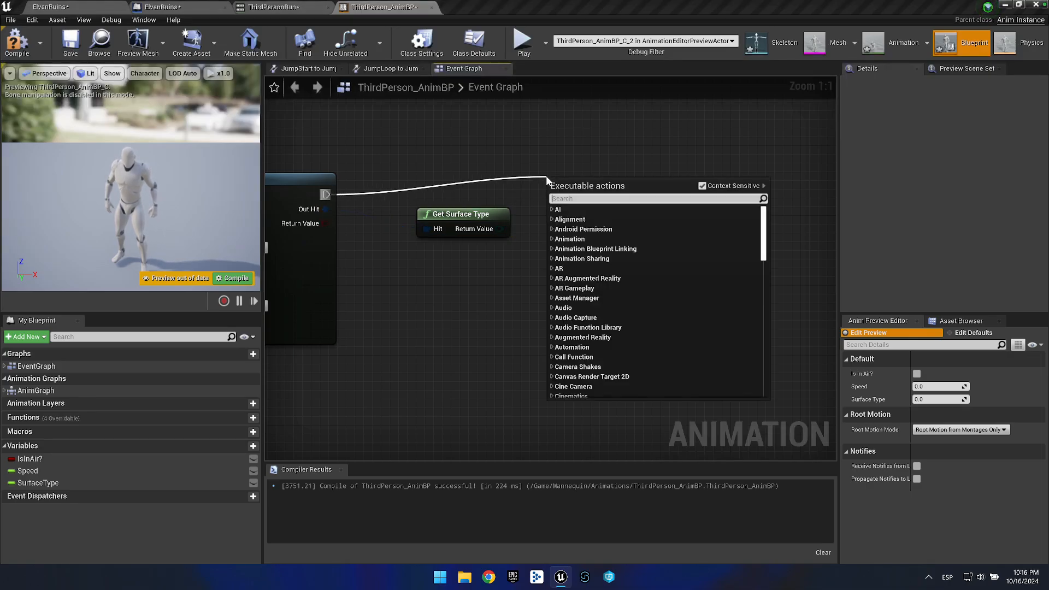
{"action": "type", "text": "switchon"}
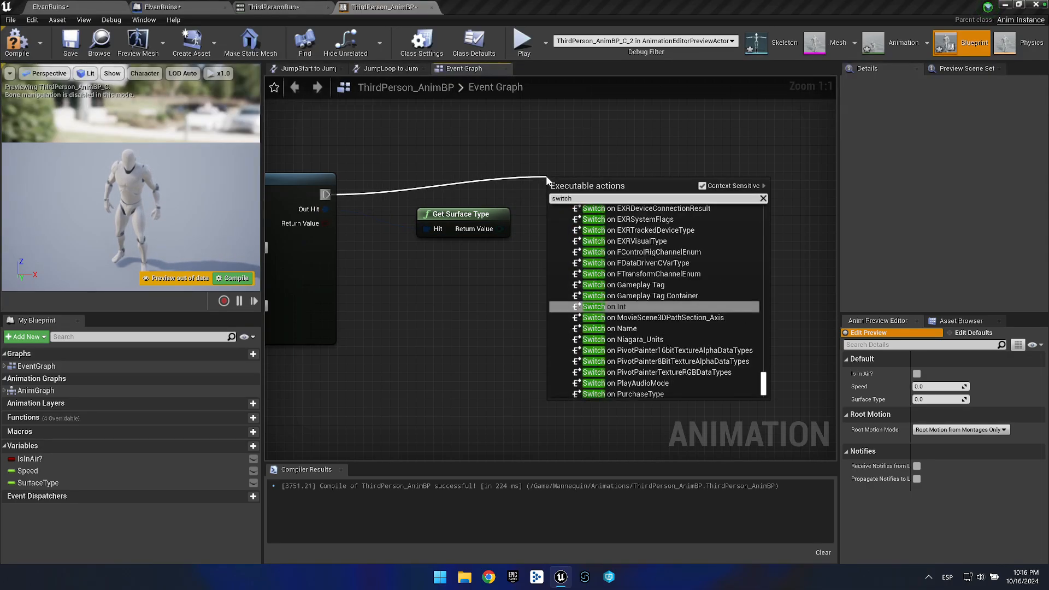
{"action": "key", "text": "BackSpace"}
{"action": "key", "text": "BackSpace"}
{"action": "type", "text": "on eph"}
{"action": "key", "text": "Down"}
{"action": "key", "text": "Down"}
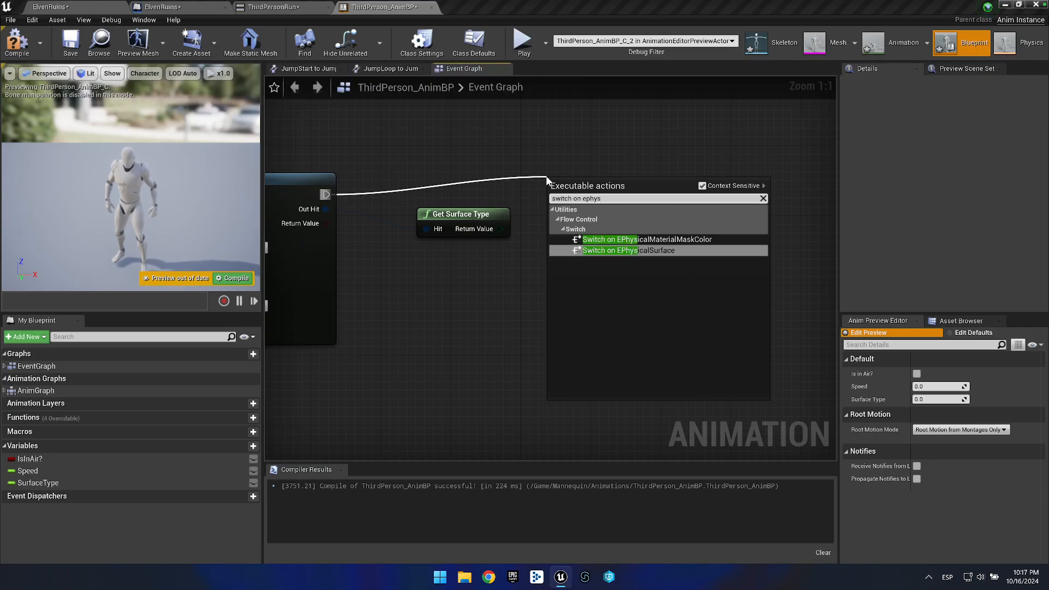
{"action": "key", "text": "Return"}
{"action": "left_click_drag", "start_coordinate": [500, 231], "coordinate": [562, 228]}
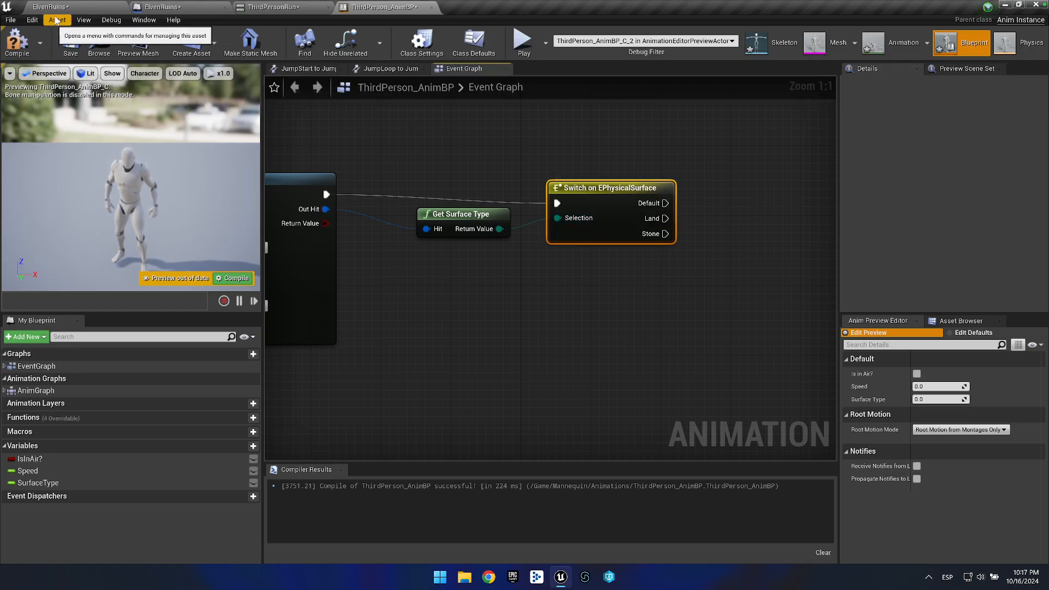
Review the Physical Surface list in the Physics section of the project settings, then close the settings.
{"action": "left_click", "coordinate": [36, 21]}
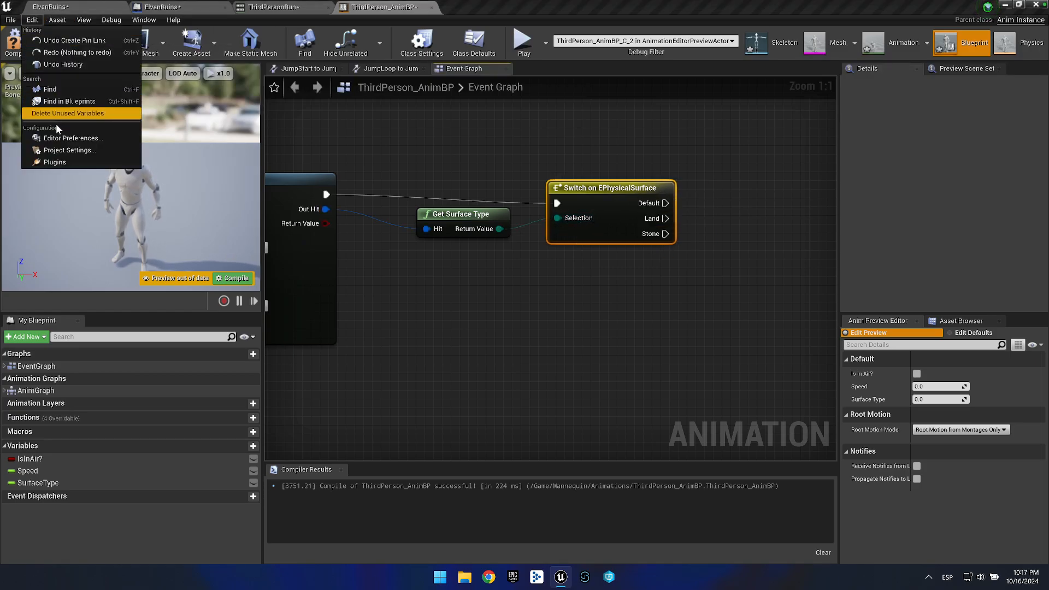
{"action": "left_click", "coordinate": [78, 153]}
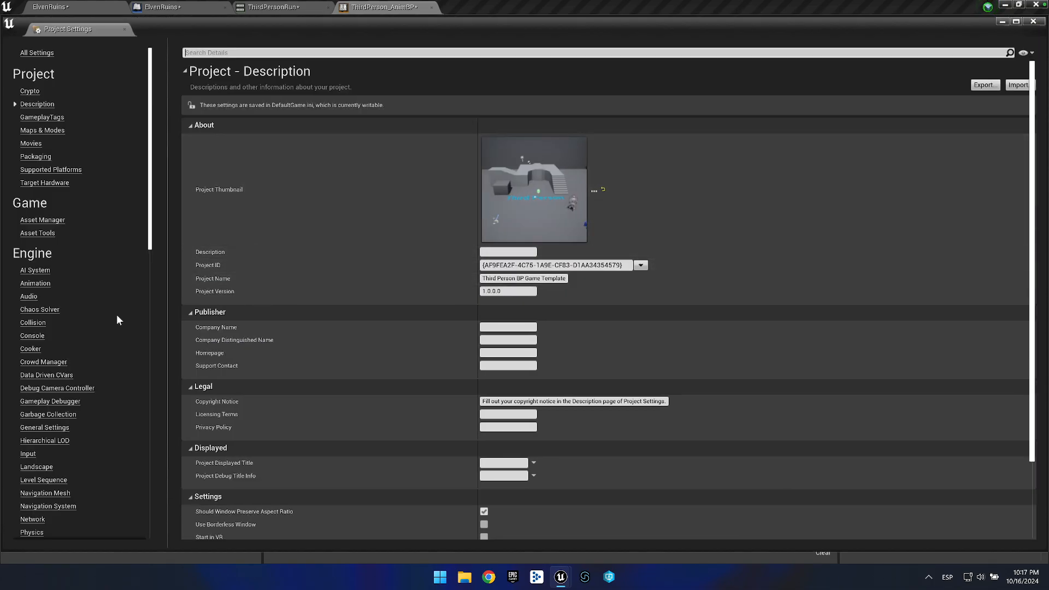
{"action": "left_click", "coordinate": [32, 531]}
{"action": "scroll", "coordinate": [398, 459], "scroll_direction": "down", "scroll_amount": 5}
{"action": "scroll", "coordinate": [397, 461], "scroll_direction": "down", "scroll_amount": 5}
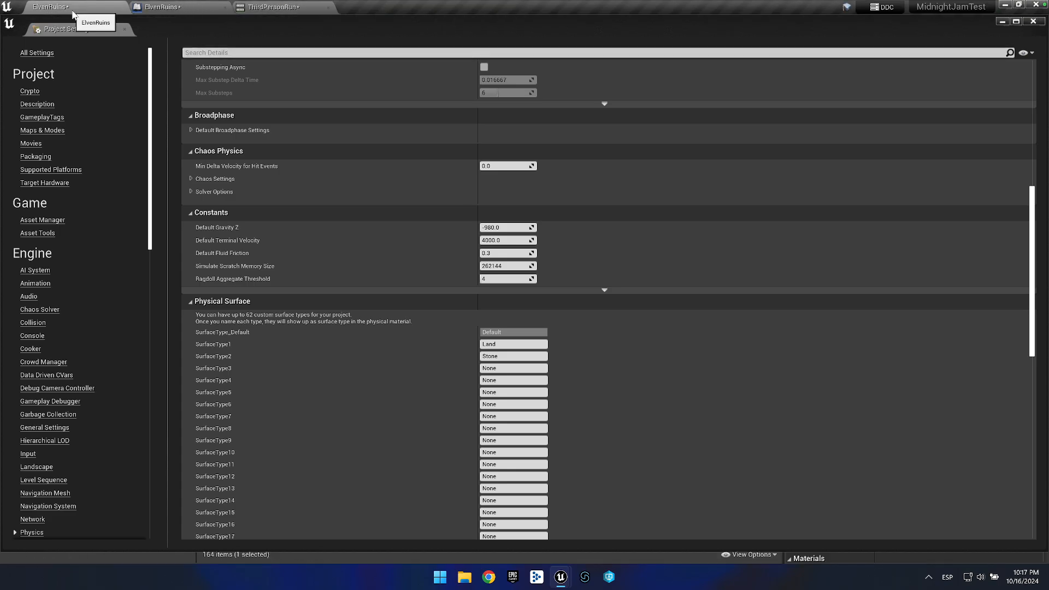
{"action": "left_click", "coordinate": [125, 29]}
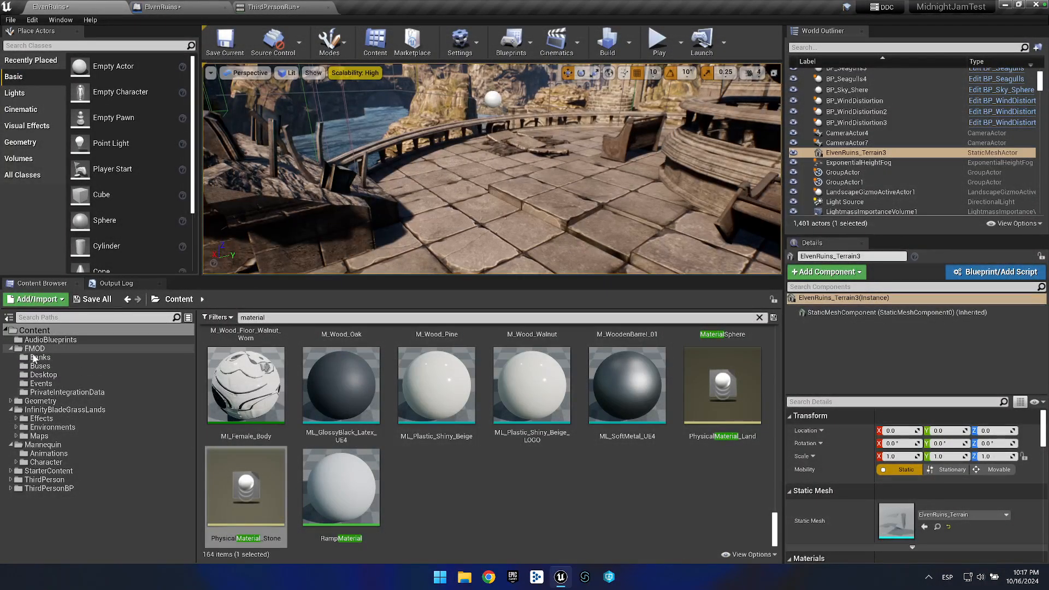
Clear the asset search and reopen ThirdPerson_AnimBP from the Mannequin Animations folder.
{"action": "left_click", "coordinate": [295, 8]}
{"action": "left_click", "coordinate": [163, 7]}
{"action": "left_click", "coordinate": [77, 7]}
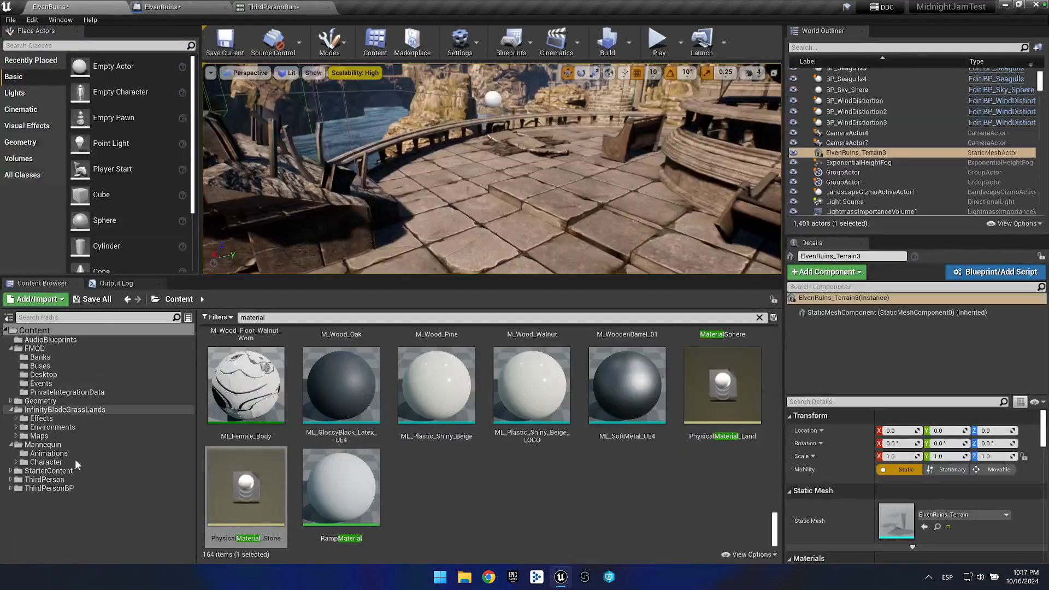
{"action": "left_click", "coordinate": [46, 461]}
{"action": "left_click", "coordinate": [49, 452]}
{"action": "left_click", "coordinate": [42, 444]}
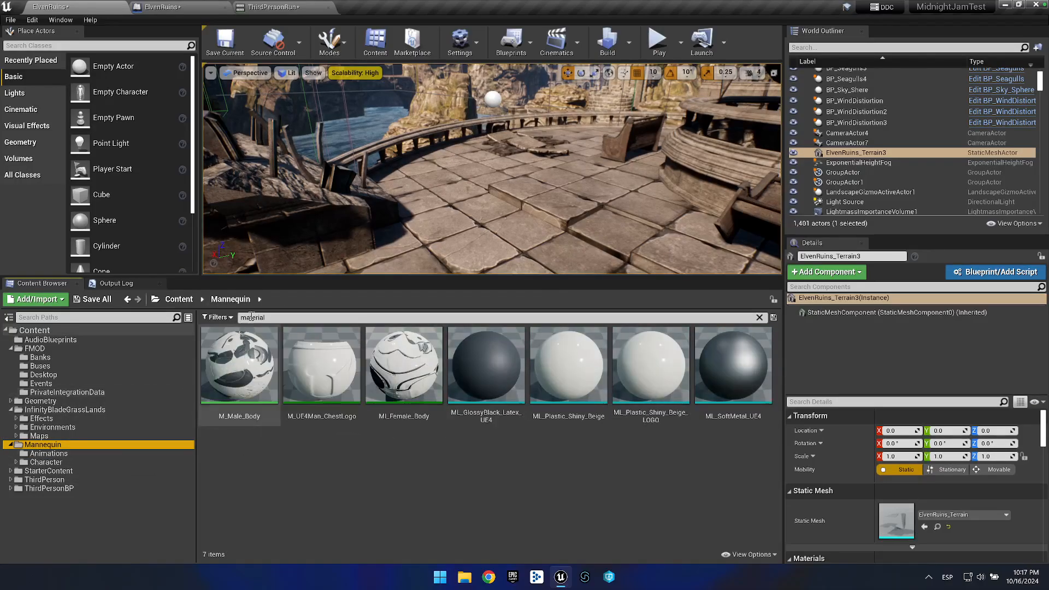
{"action": "left_click", "coordinate": [297, 317]}
{"action": "key", "text": "BackSpace"}
{"action": "left_click", "coordinate": [46, 461]}
{"action": "left_click", "coordinate": [49, 453]}
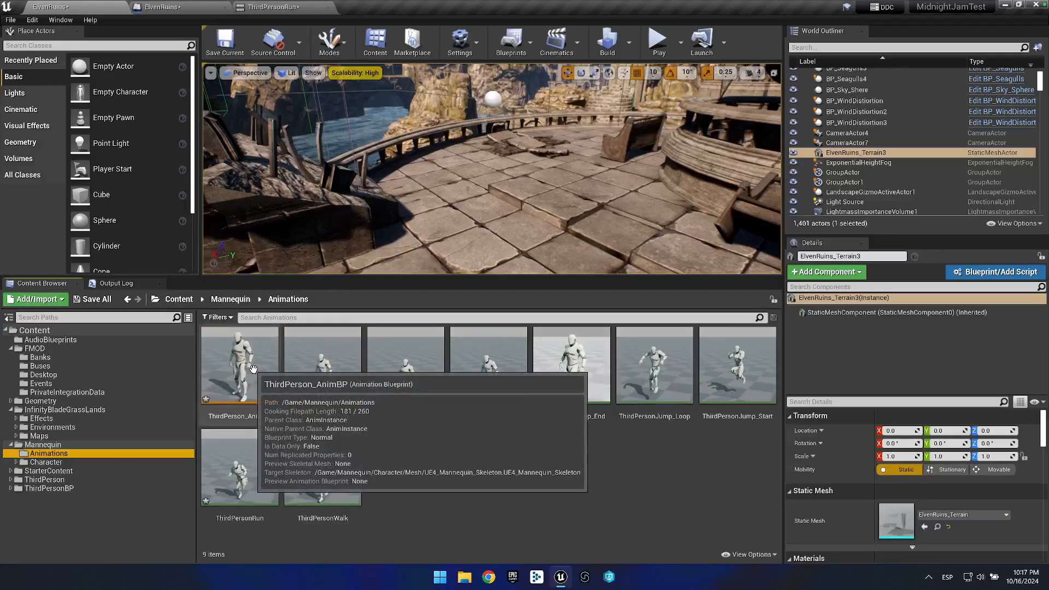
{"action": "double_click", "coordinate": [232, 383]}
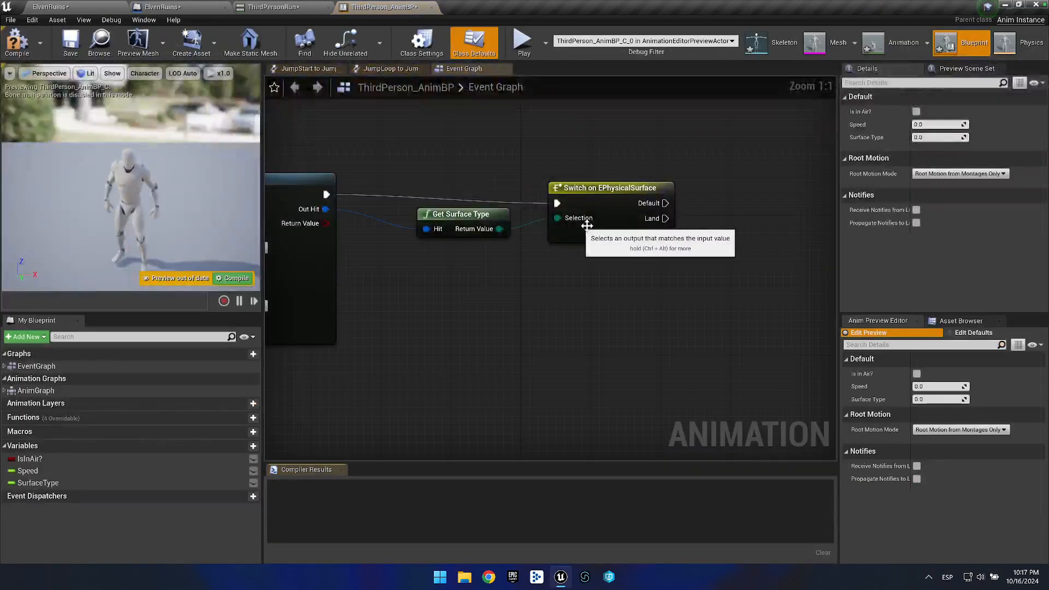
Delete the SurfaceType variable from the blueprint.
{"action": "left_click_drag", "start_coordinate": [726, 287], "coordinate": [597, 315]}
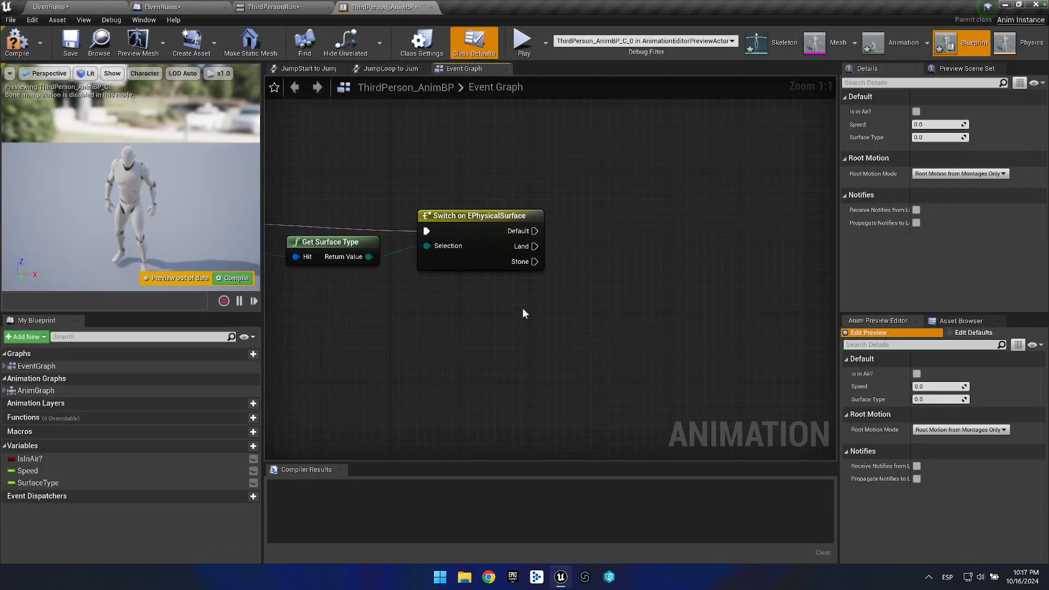
{"action": "left_click_drag", "start_coordinate": [522, 311], "coordinate": [473, 320]}
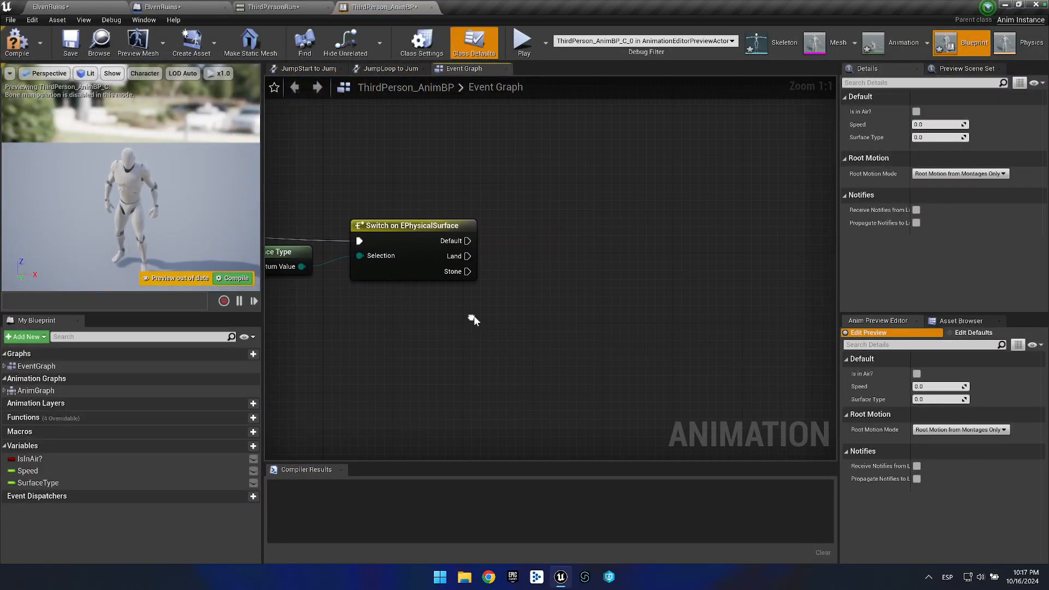
{"action": "left_click", "coordinate": [436, 226]}
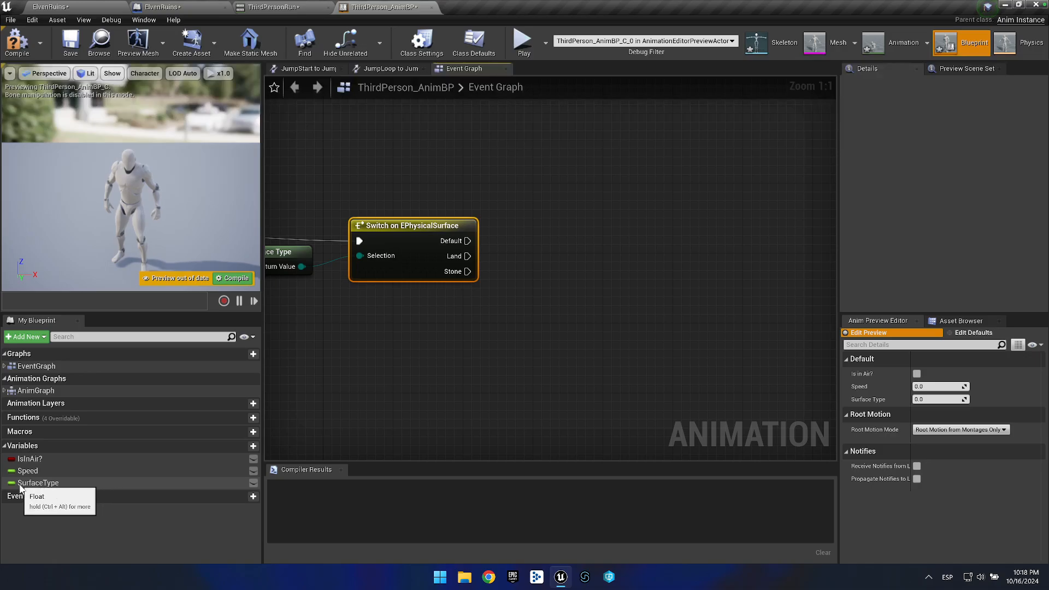
{"action": "left_click", "coordinate": [40, 484]}
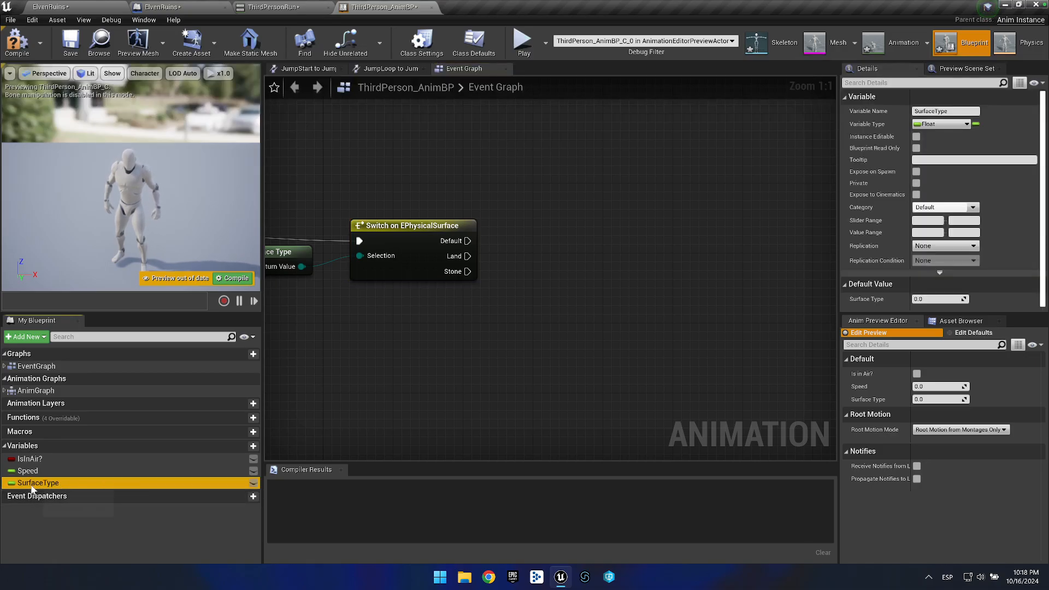
{"action": "key", "text": "Delete"}
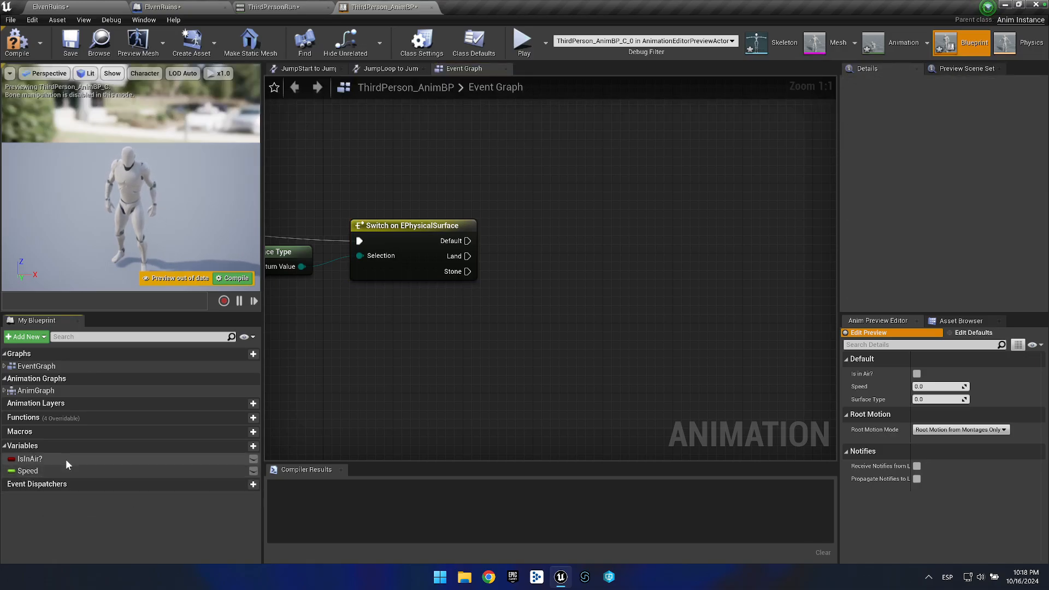
Add a new variable named Material and compile the blueprint.
{"action": "left_click", "coordinate": [241, 448]}
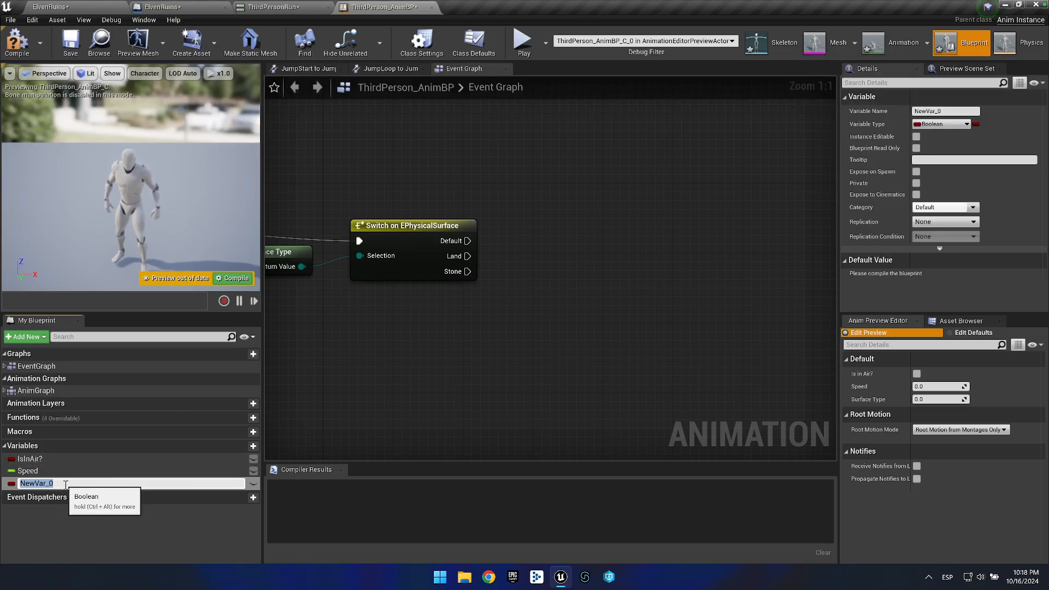
{"action": "type", "text": "Material"}
{"action": "key", "text": "Return"}
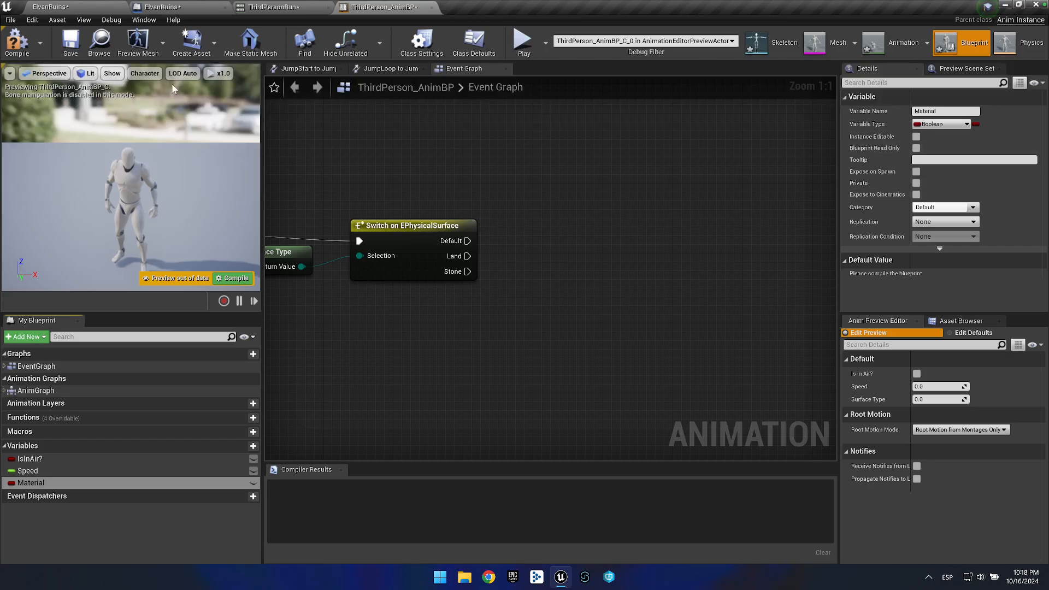
{"action": "left_click", "coordinate": [6, 48]}
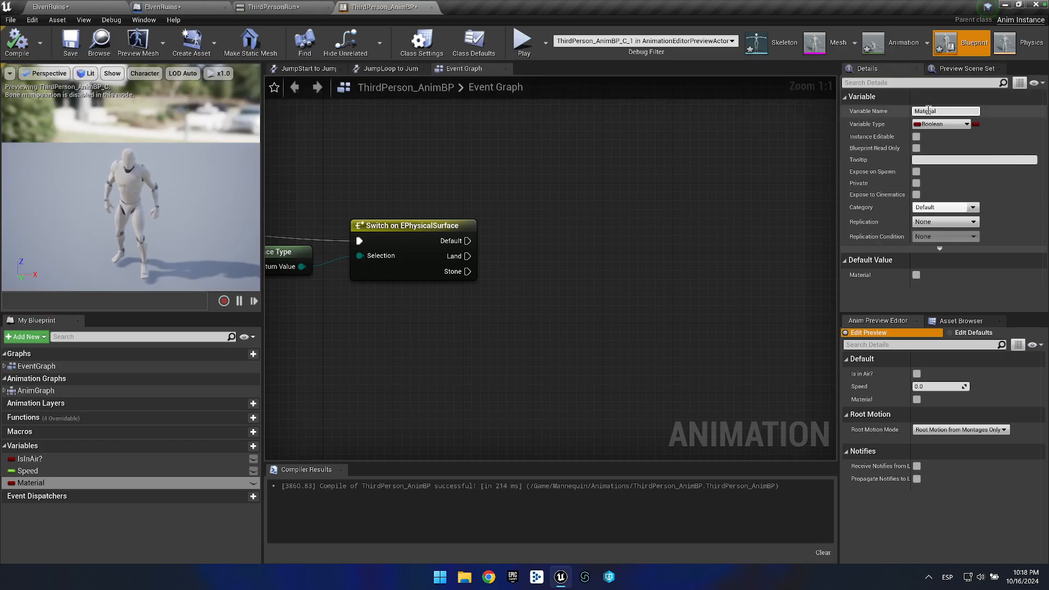
Change the Material variable's type to Float and place a Set Material node beside Switch on EPhysicalSurface.
{"action": "left_click", "coordinate": [941, 124]}
{"action": "left_click", "coordinate": [852, 193]}
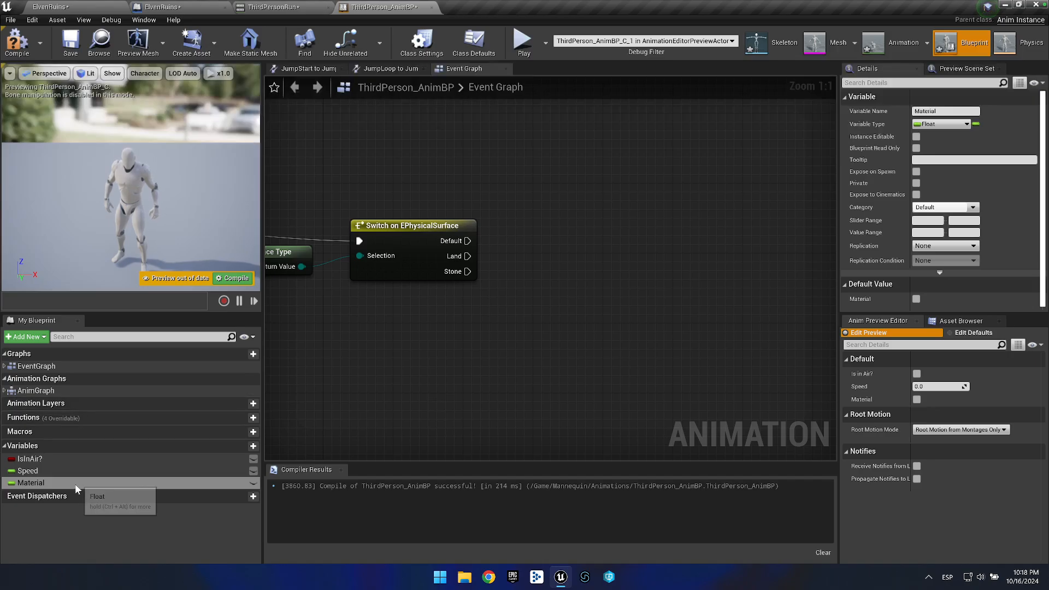
{"action": "left_click_drag", "start_coordinate": [37, 483], "coordinate": [604, 208]}
{"action": "left_click", "coordinate": [600, 251]}
{"action": "left_click", "coordinate": [569, 283]}
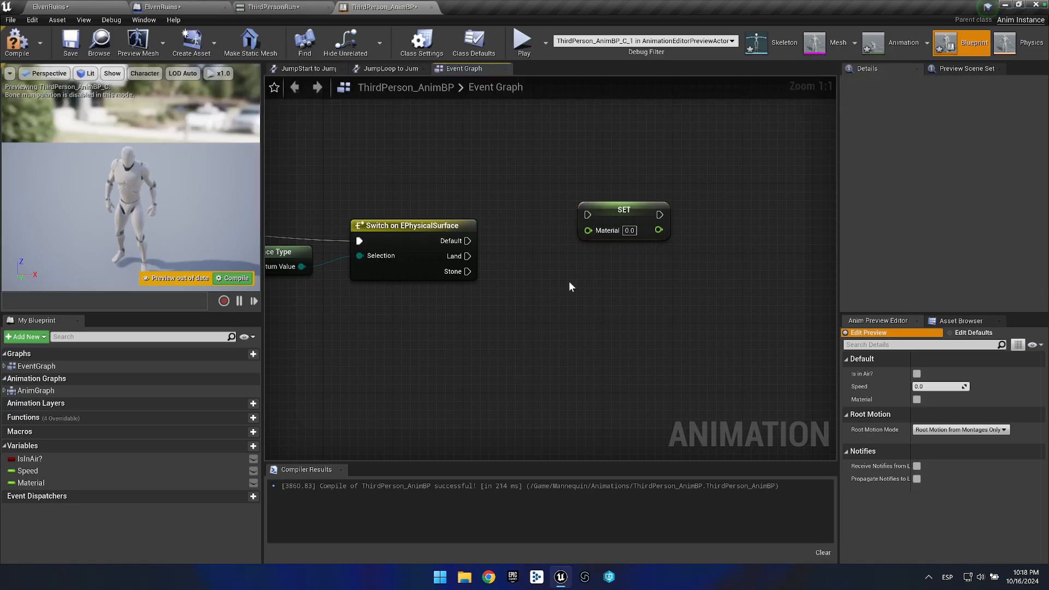
Duplicate the Set Material node, set the copy's value to 1.0, and align it under the original.
{"action": "left_click", "coordinate": [613, 211]}
{"action": "left_click", "coordinate": [570, 288]}
{"action": "key", "text": "ctrl+v"}
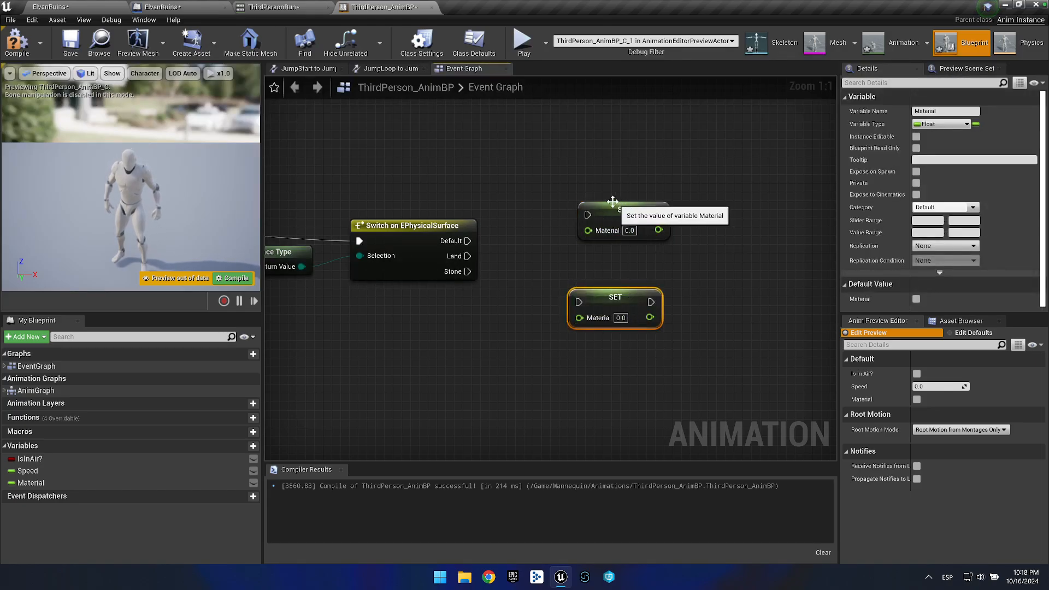
{"action": "left_click_drag", "start_coordinate": [615, 203], "coordinate": [580, 195]}
{"action": "left_click", "coordinate": [621, 318]}
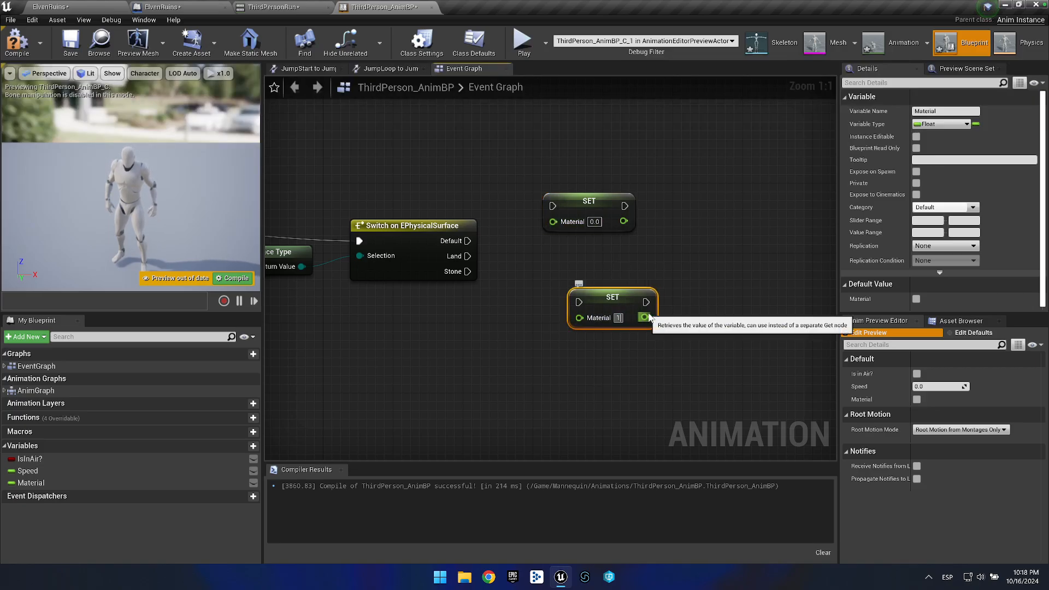
{"action": "left_click_drag", "start_coordinate": [604, 296], "coordinate": [578, 279]}
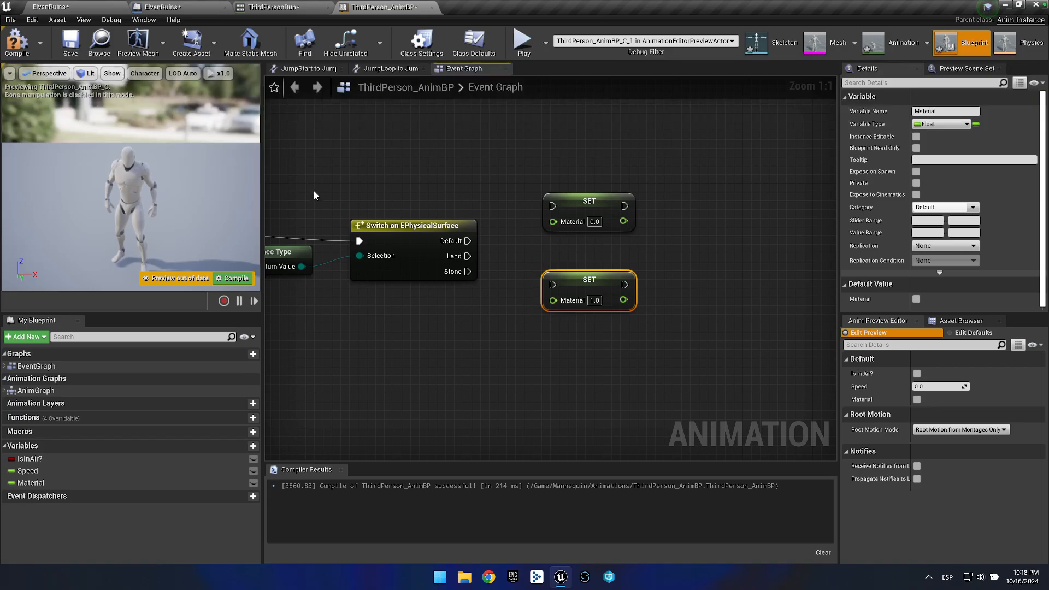
Connect the switch's Default and Stone outputs to the 0.0 Set Material node and Land to the 1.0 one.
{"action": "left_click_drag", "start_coordinate": [468, 242], "coordinate": [553, 211]}
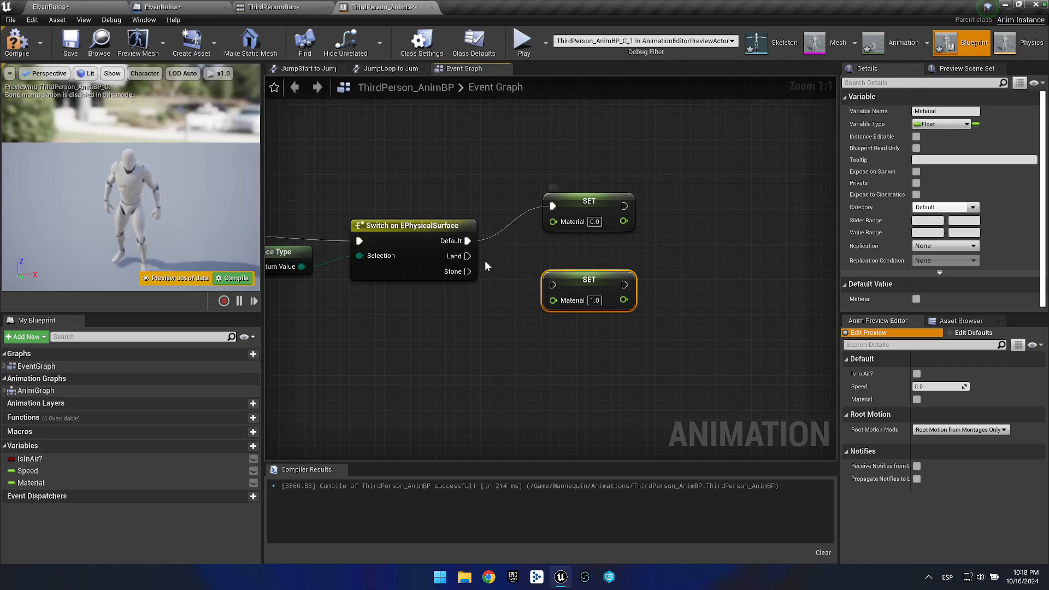
{"action": "left_click_drag", "start_coordinate": [460, 273], "coordinate": [559, 202]}
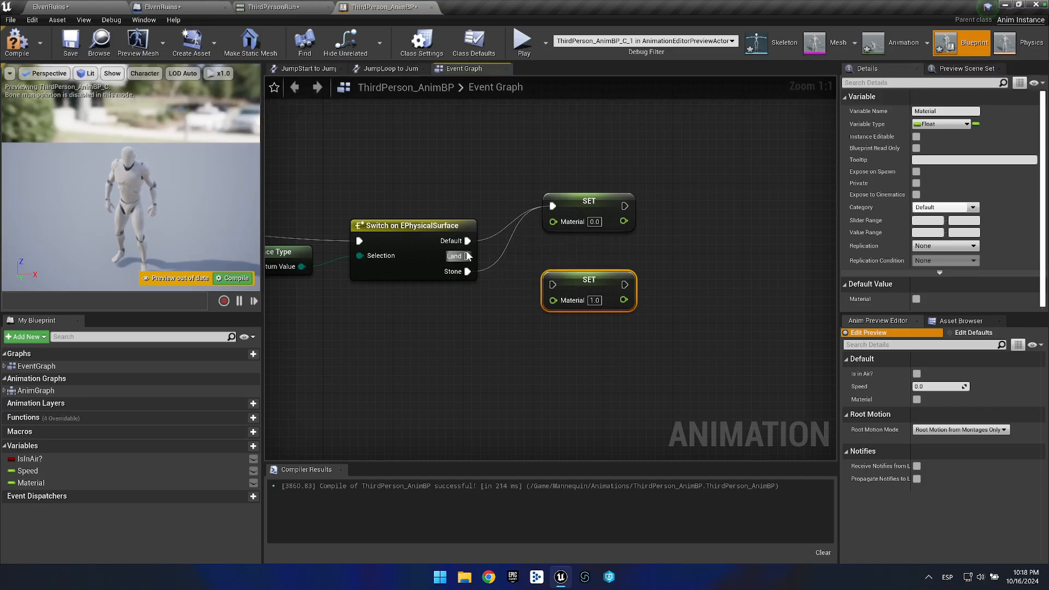
{"action": "left_click_drag", "start_coordinate": [467, 257], "coordinate": [555, 286]}
{"action": "left_click", "coordinate": [488, 173]}
Insert a Print String node between LineTraceByChannel and the switch, printing the return value of Get Surface Type.
{"action": "left_click_drag", "start_coordinate": [420, 145], "coordinate": [535, 134]}
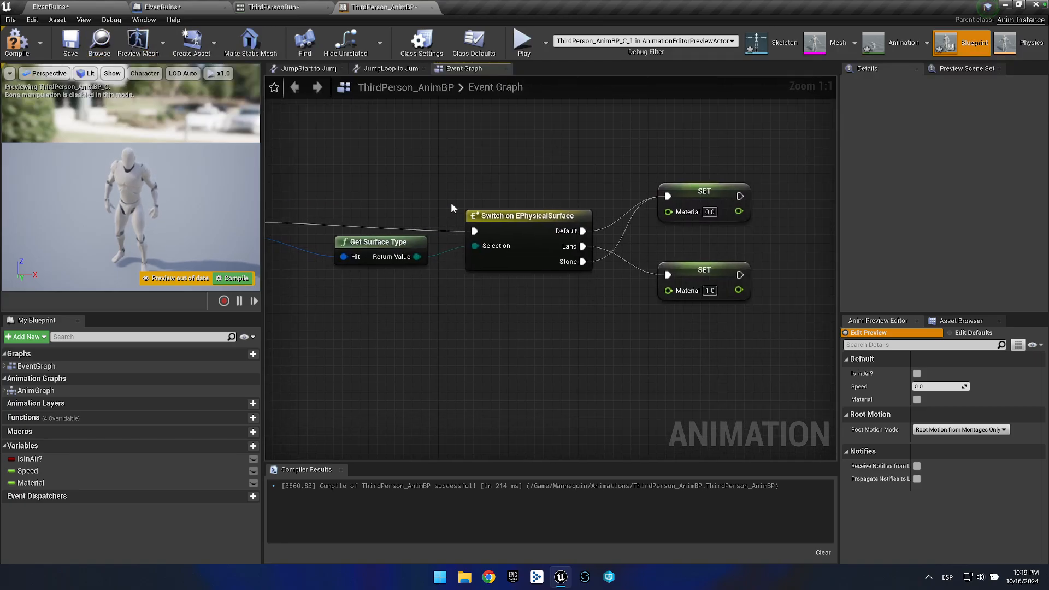
{"action": "left_click_drag", "start_coordinate": [445, 156], "coordinate": [588, 173]}
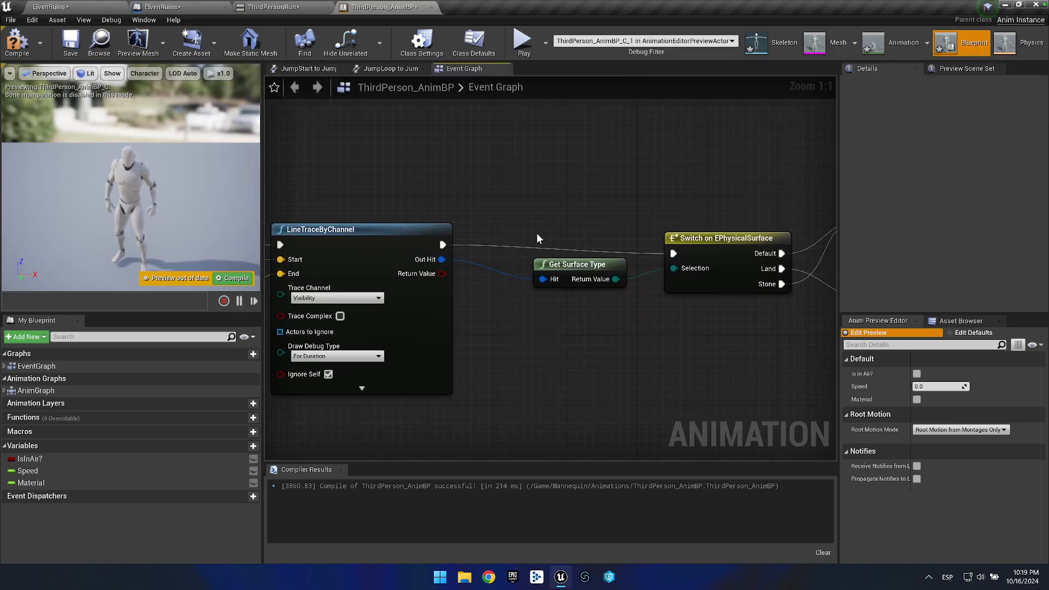
{"action": "left_click_drag", "start_coordinate": [621, 210], "coordinate": [479, 209]}
{"action": "left_click_drag", "start_coordinate": [299, 241], "coordinate": [597, 147]}
{"action": "type", "text": "print"}
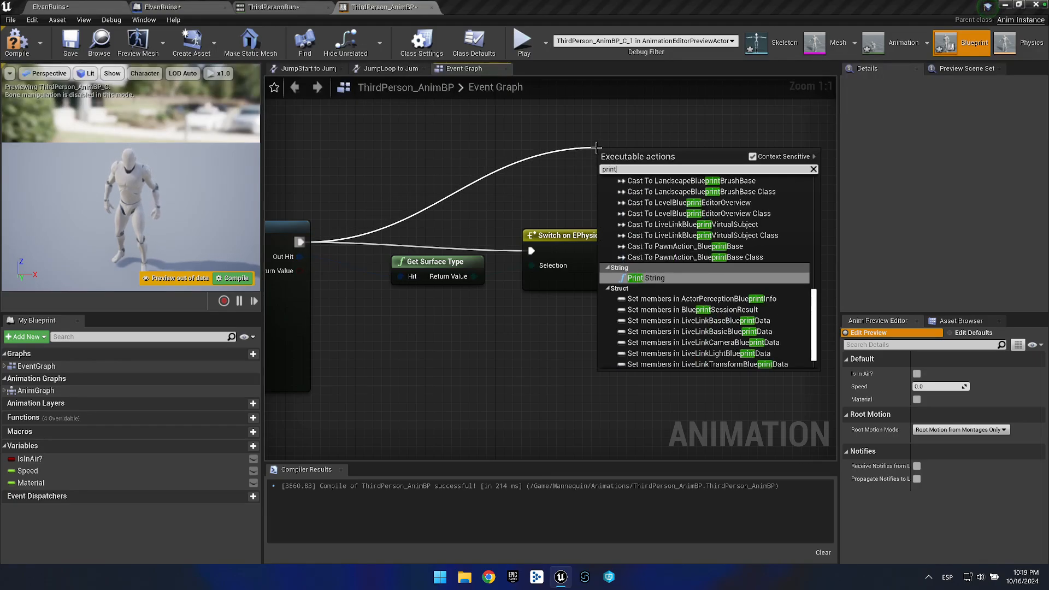
{"action": "key", "text": "Return"}
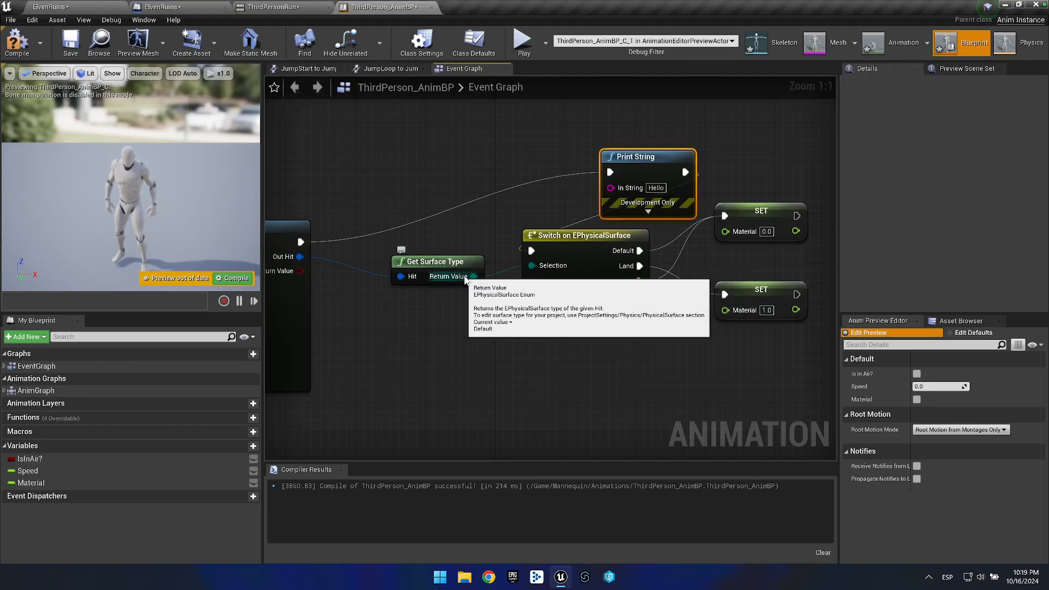
{"action": "left_click_drag", "start_coordinate": [473, 275], "coordinate": [634, 188]}
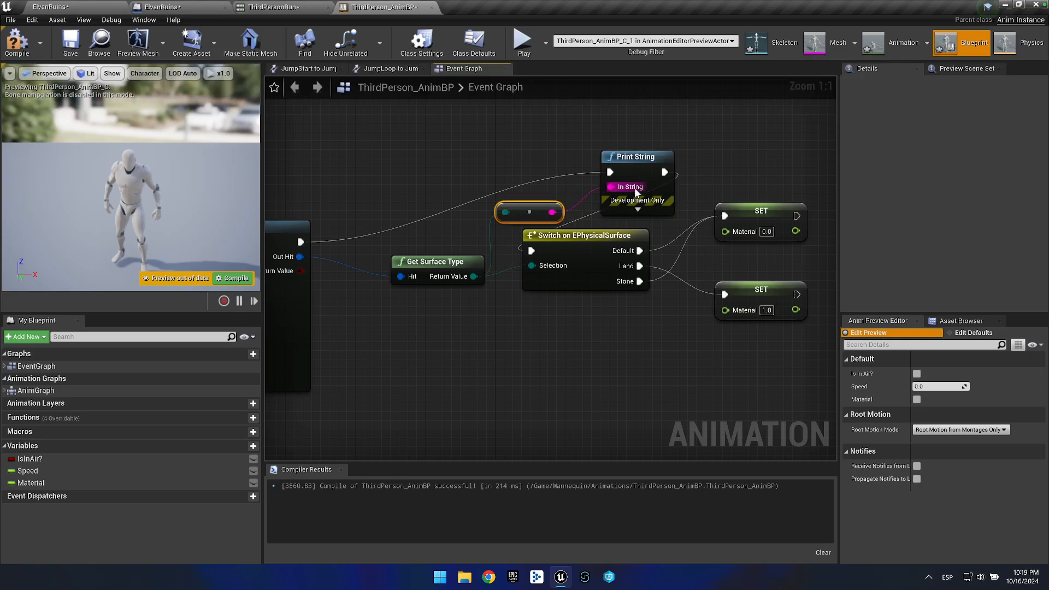
Compile the blueprint and play-test the surface printout by running across the stone floor in the ElvenRuins level, then stop.
{"action": "left_click", "coordinate": [23, 44]}
{"action": "left_click", "coordinate": [73, 8]}
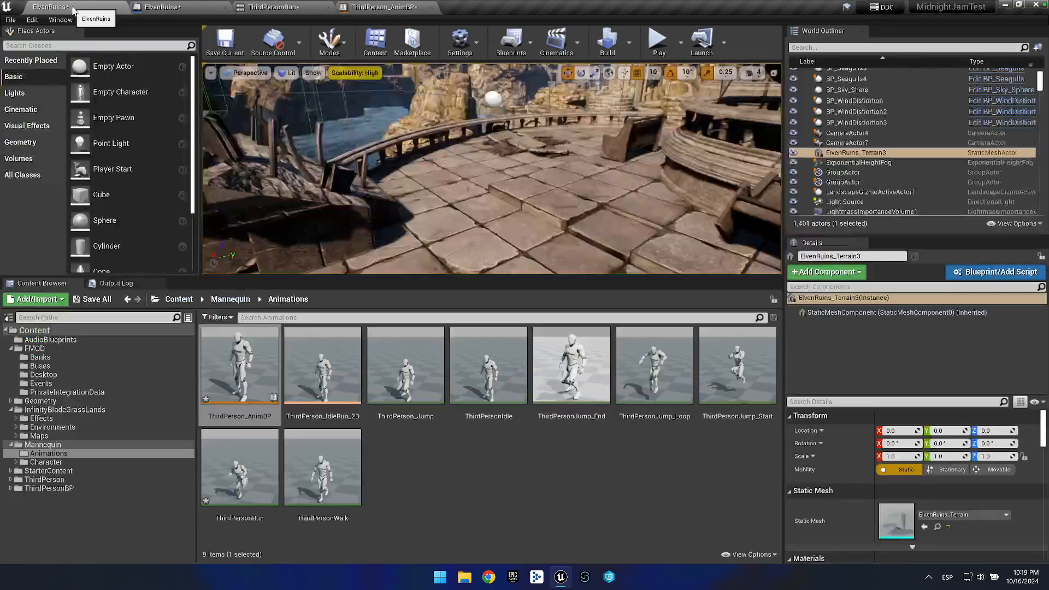
{"action": "left_click", "coordinate": [609, 160]}
{"action": "key", "text": "w"}
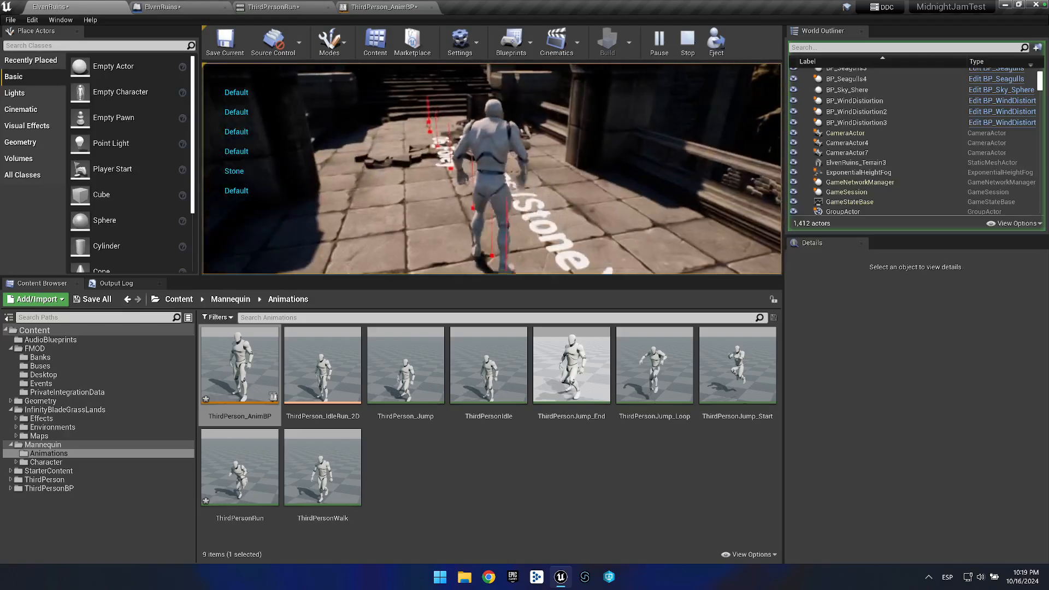
{"action": "key", "text": "Escape"}
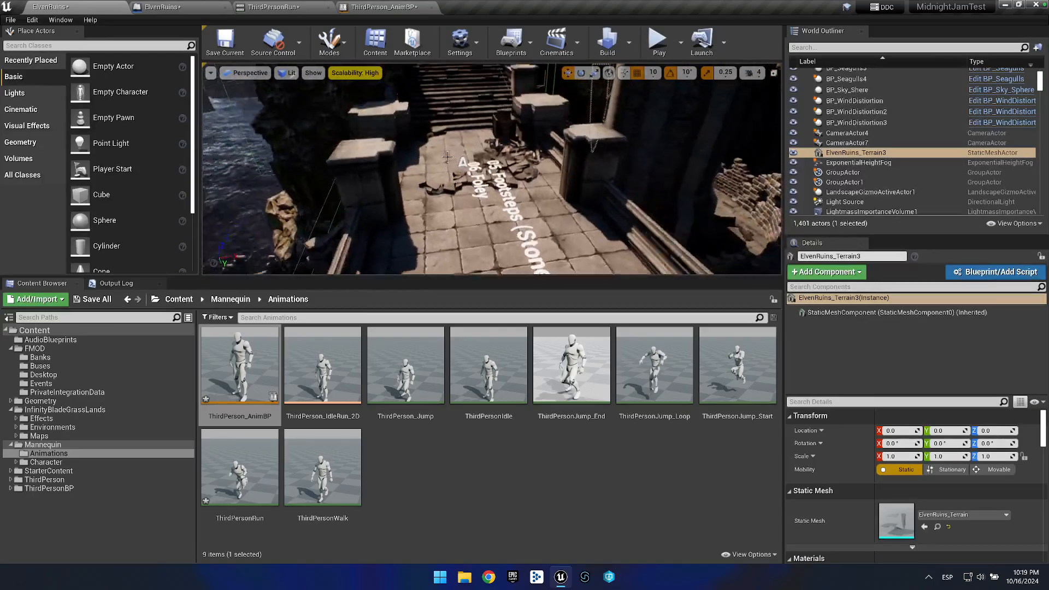
{"action": "key", "text": "s"}
{"action": "left_click", "coordinate": [441, 146]}
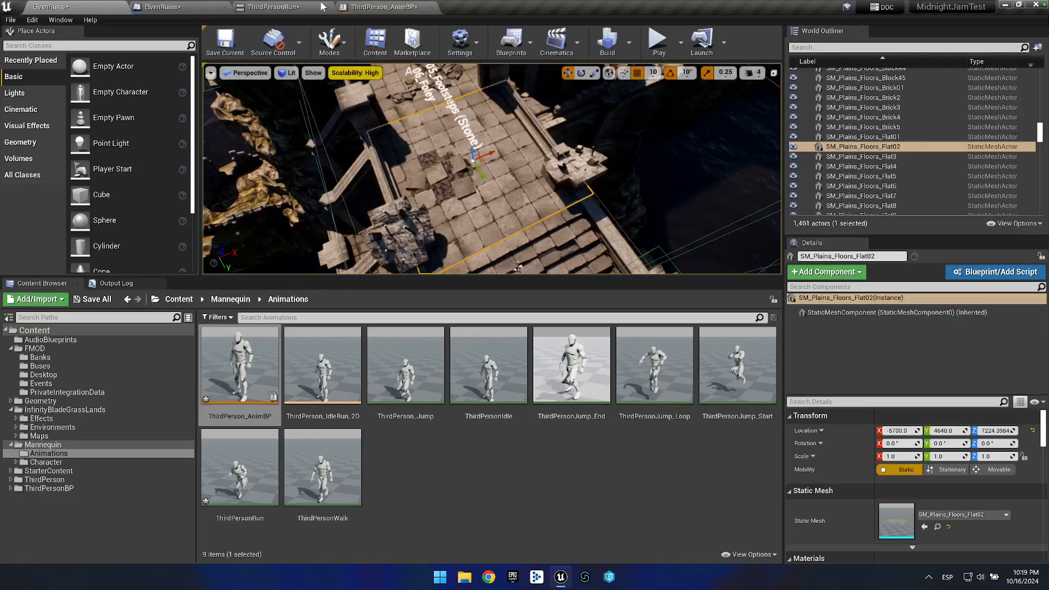
Return to the ThirdPerson_AnimBP event graph and delete the Print String node together with its enum-to-string conversion node.
{"action": "left_click", "coordinate": [391, 11]}
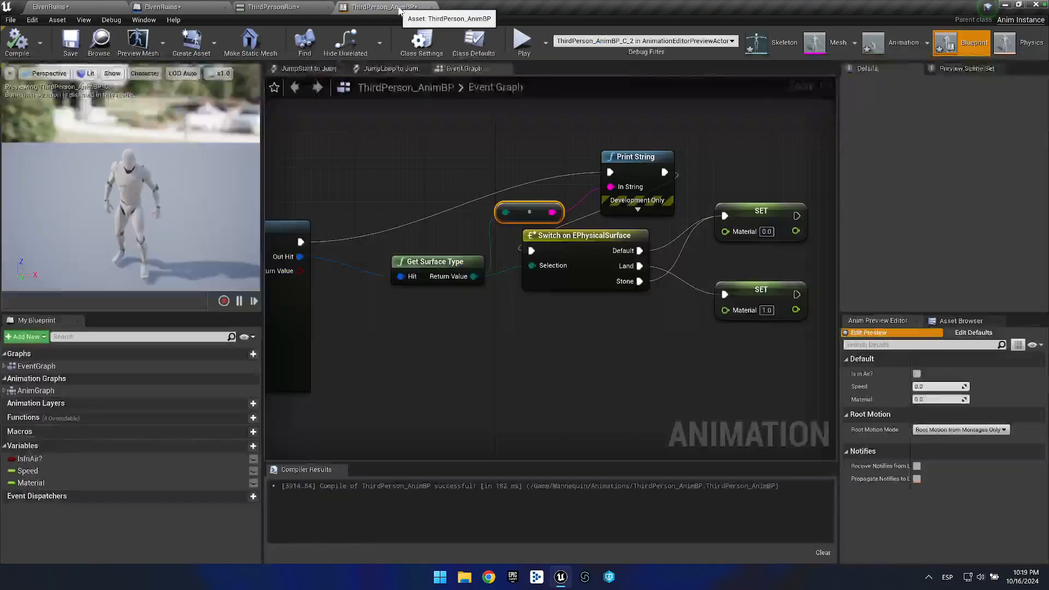
{"action": "left_click", "coordinate": [616, 245]}
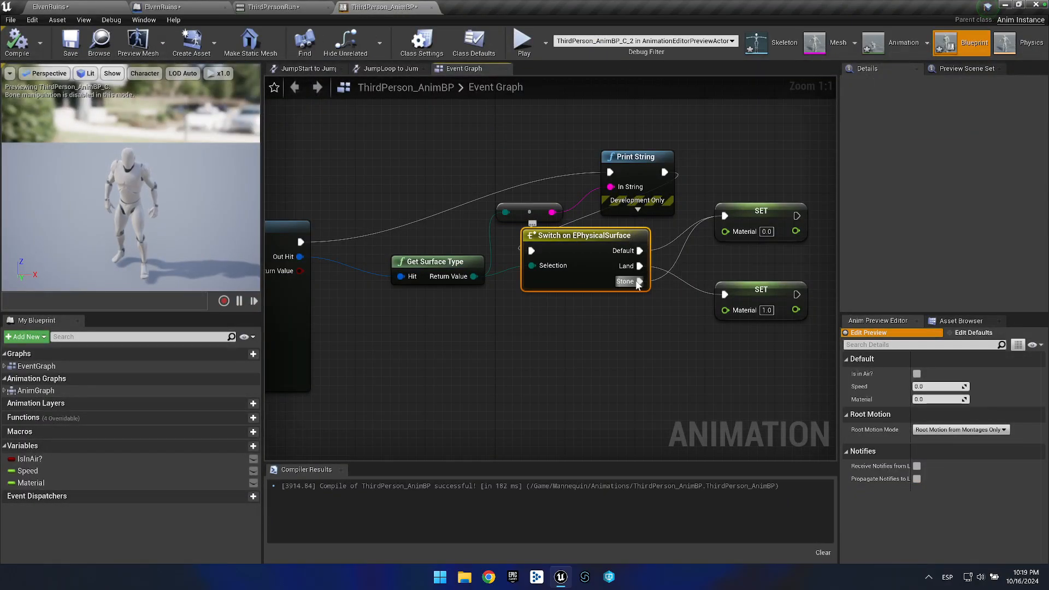
{"action": "left_click", "coordinate": [744, 213]}
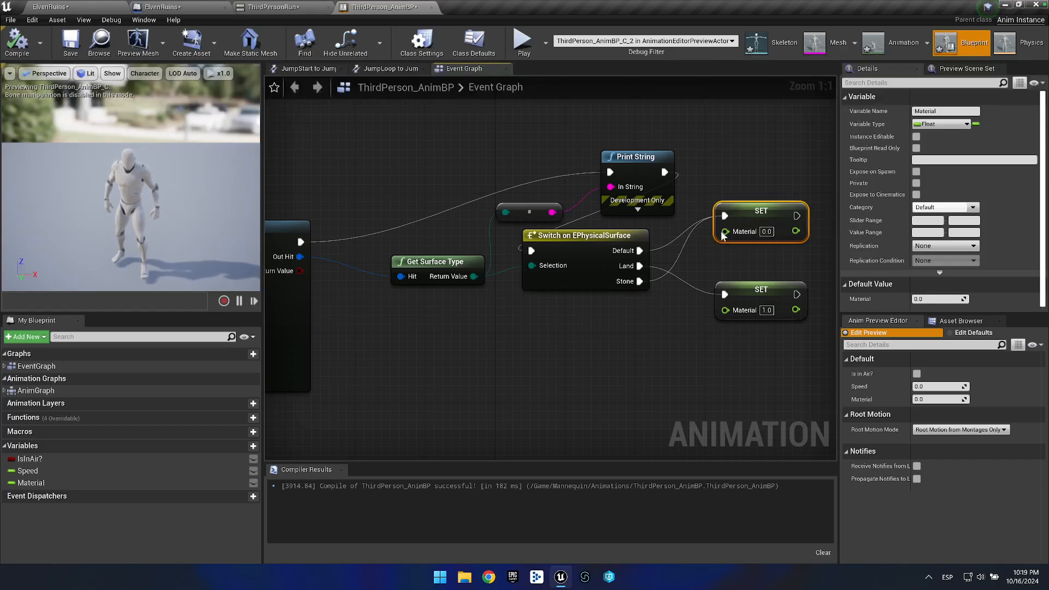
{"action": "left_click_drag", "start_coordinate": [745, 155], "coordinate": [506, 217]}
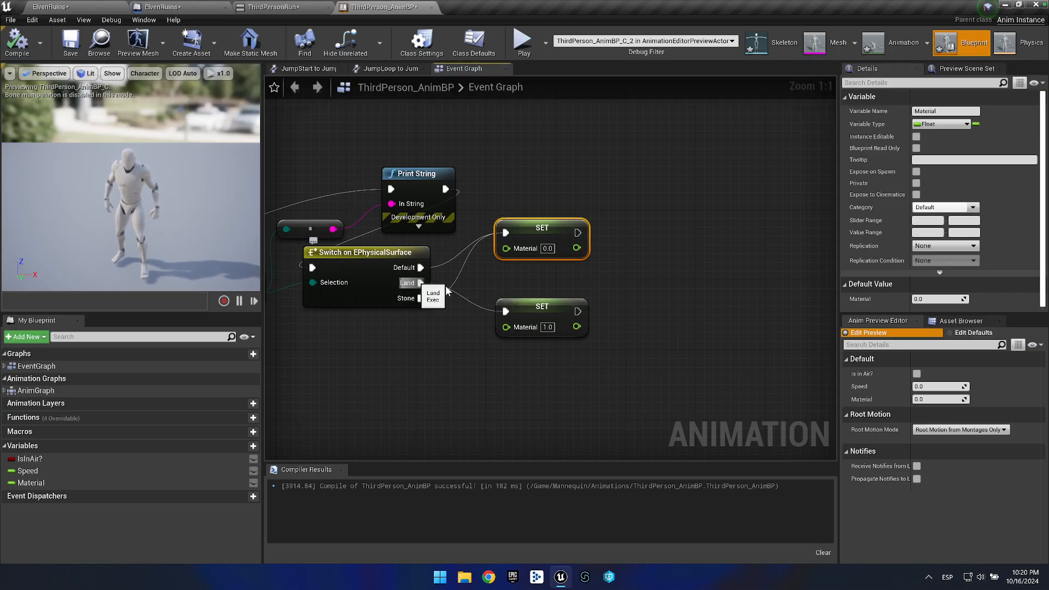
{"action": "left_click", "coordinate": [513, 306]}
{"action": "left_click", "coordinate": [536, 267]}
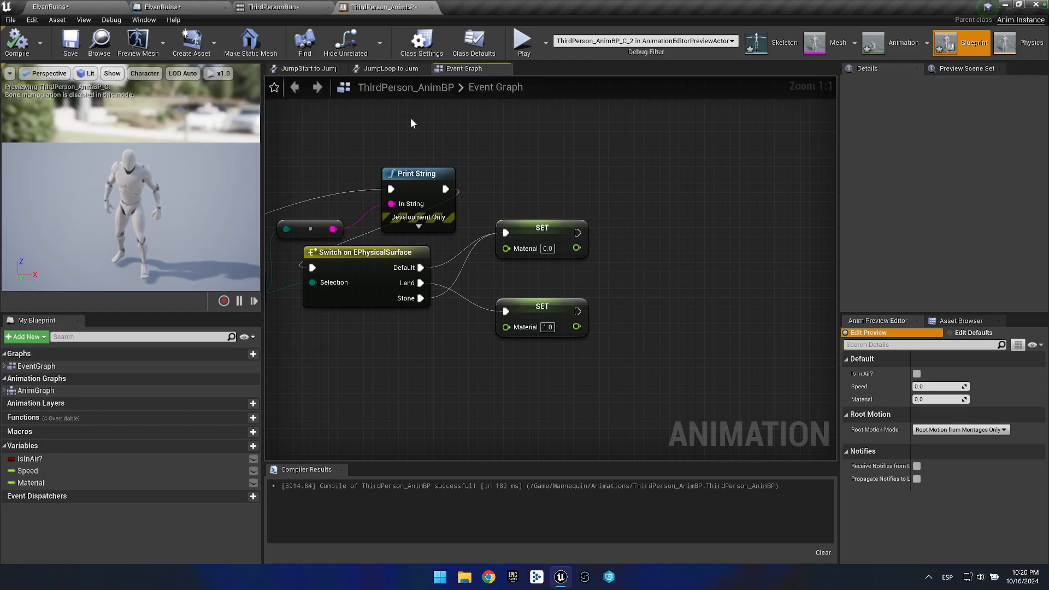
{"action": "left_click_drag", "start_coordinate": [353, 120], "coordinate": [489, 108]}
{"action": "left_click_drag", "start_coordinate": [546, 209], "coordinate": [548, 215]}
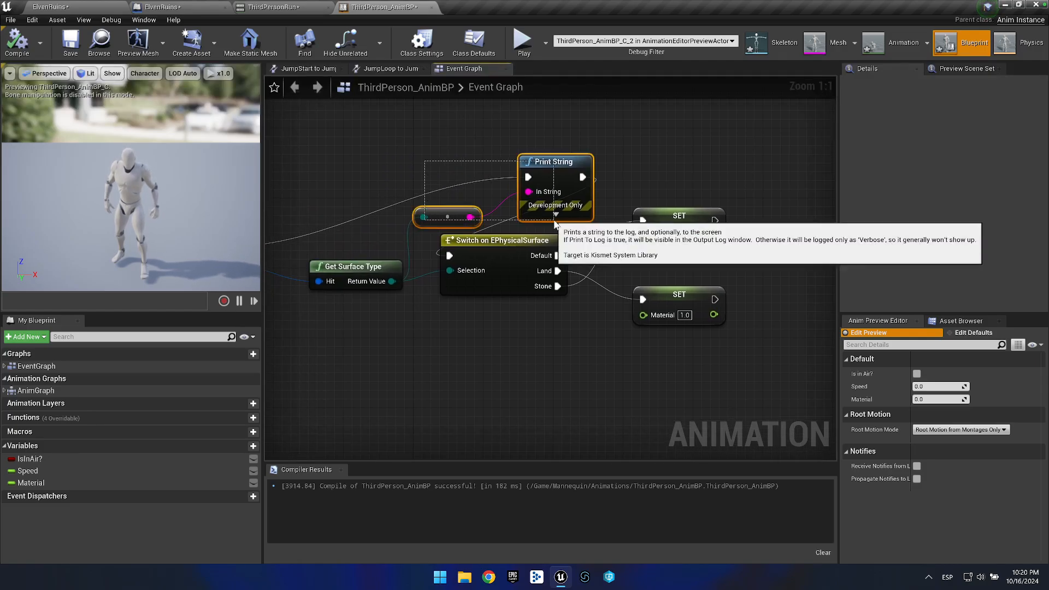
{"action": "key", "text": "Delete"}
Reconnect the LineTraceByChannel execution output directly to Switch on EPhysicalSurface.
{"action": "left_click_drag", "start_coordinate": [516, 168], "coordinate": [580, 147]}
{"action": "right_click", "coordinate": [189, 358]}
{"action": "left_click", "coordinate": [355, 302]}
{"action": "mouse_move", "coordinate": [355, 310]}
{"action": "left_mouse_down"}
{"action": "mouse_move", "coordinate": [563, 306]}
{"action": "mouse_move", "coordinate": [585, 319]}
{"action": "left_mouse_up"}
Add a Set Global Parameter by Name node connected to the execution output of the 0.0 Set Material node.
{"action": "left_click_drag", "start_coordinate": [656, 266], "coordinate": [329, 208]}
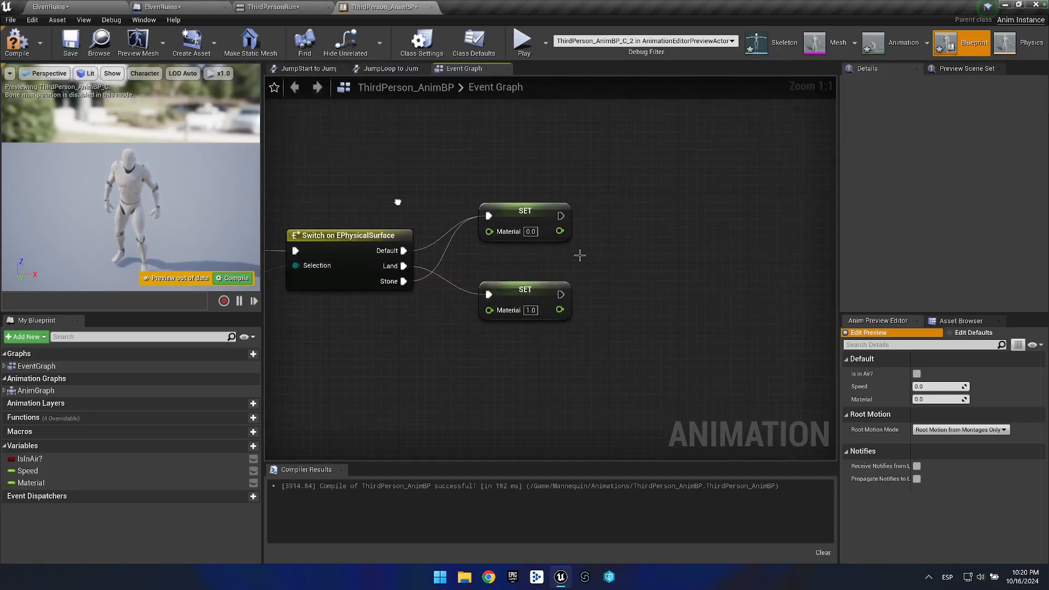
{"action": "left_click_drag", "start_coordinate": [567, 226], "coordinate": [558, 176]}
{"action": "right_click", "coordinate": [597, 157]}
{"action": "right_click", "coordinate": [551, 186]}
{"action": "left_click_drag", "start_coordinate": [483, 171], "coordinate": [582, 189]}
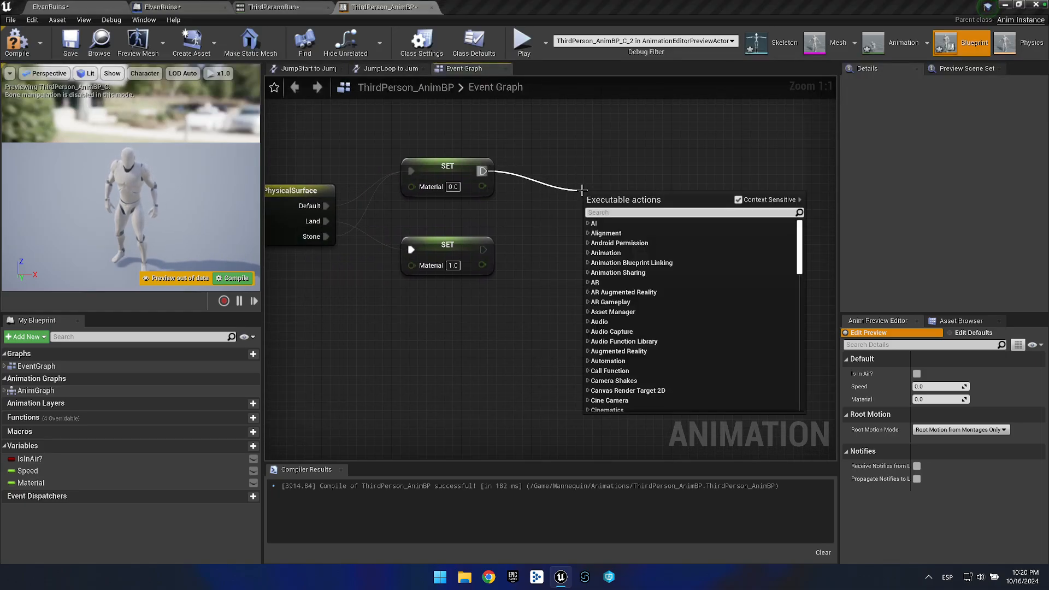
{"action": "type", "text": "set"}
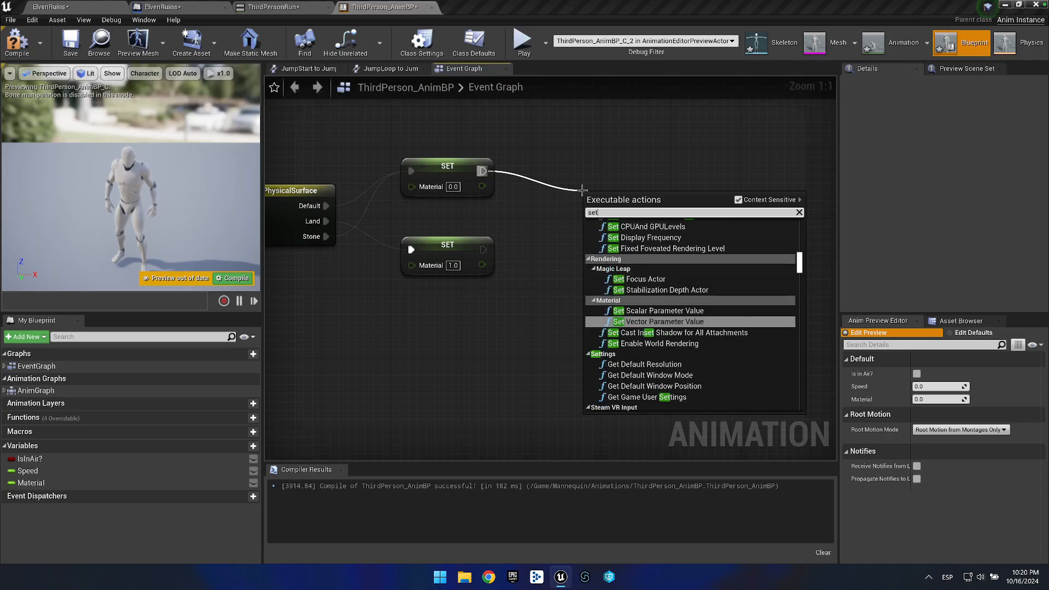
{"action": "type", "text": " global param"}
{"action": "key", "text": "Return"}
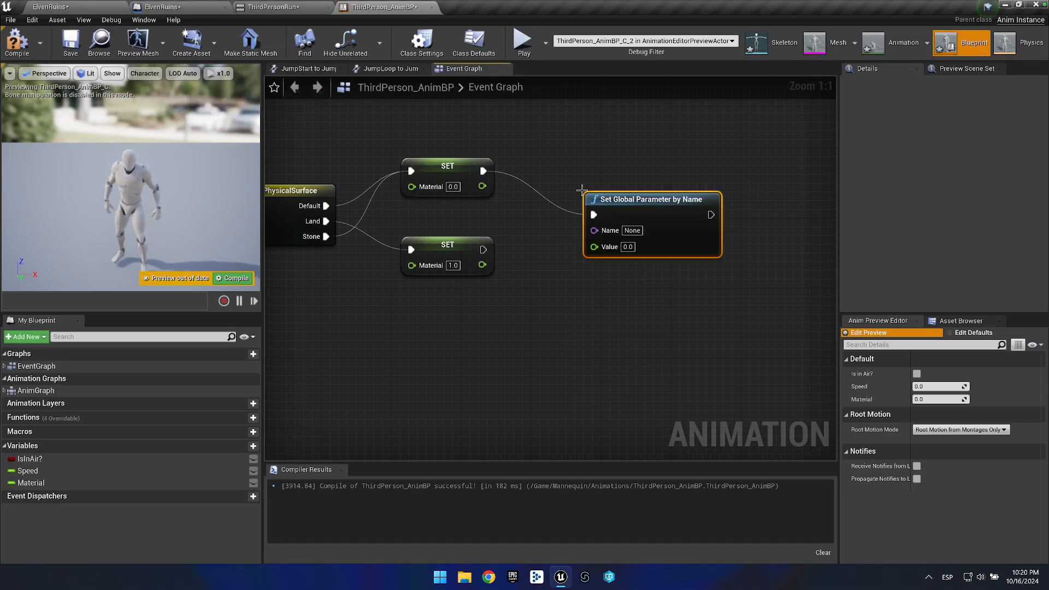
{"action": "left_click_drag", "start_coordinate": [626, 200], "coordinate": [626, 192]}
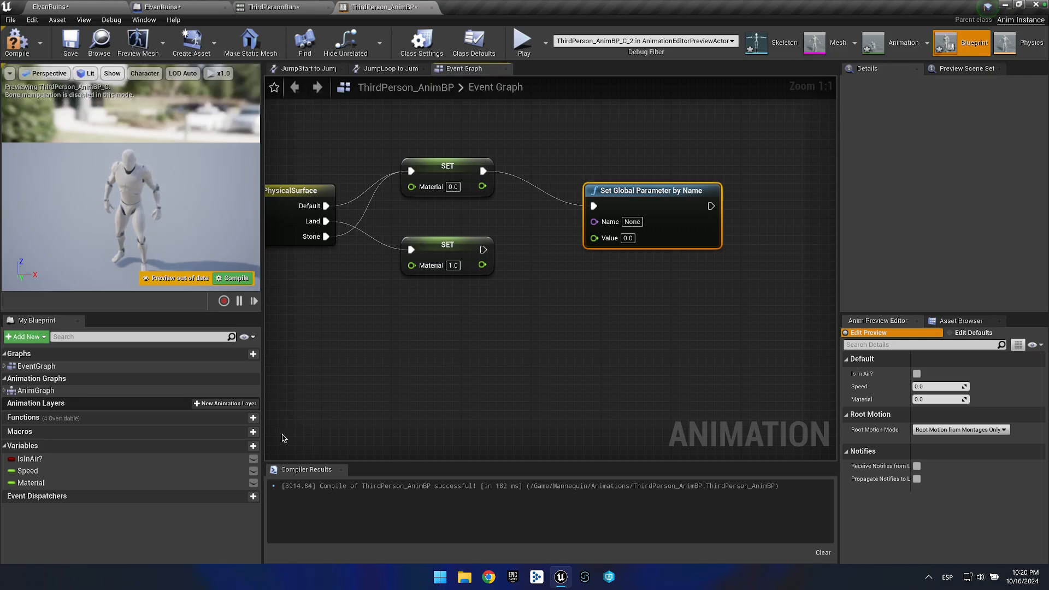
Connect the execution output of the 1.0 Set Material node to the Set Global Parameter by Name node.
{"action": "left_click", "coordinate": [557, 282]}
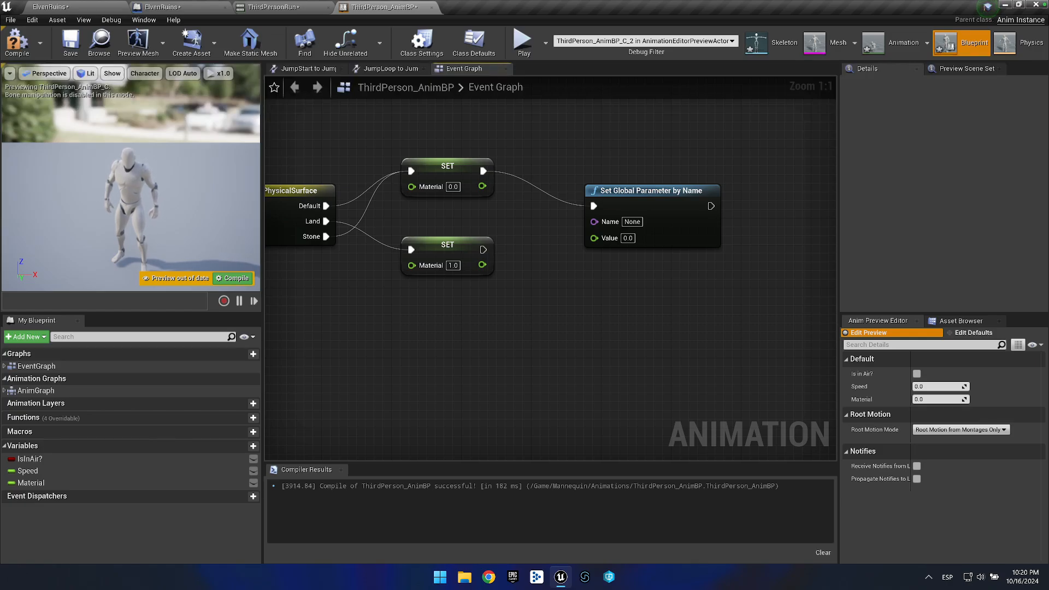
{"action": "left_click", "coordinate": [483, 254]}
{"action": "left_click_drag", "start_coordinate": [483, 249], "coordinate": [636, 197]}
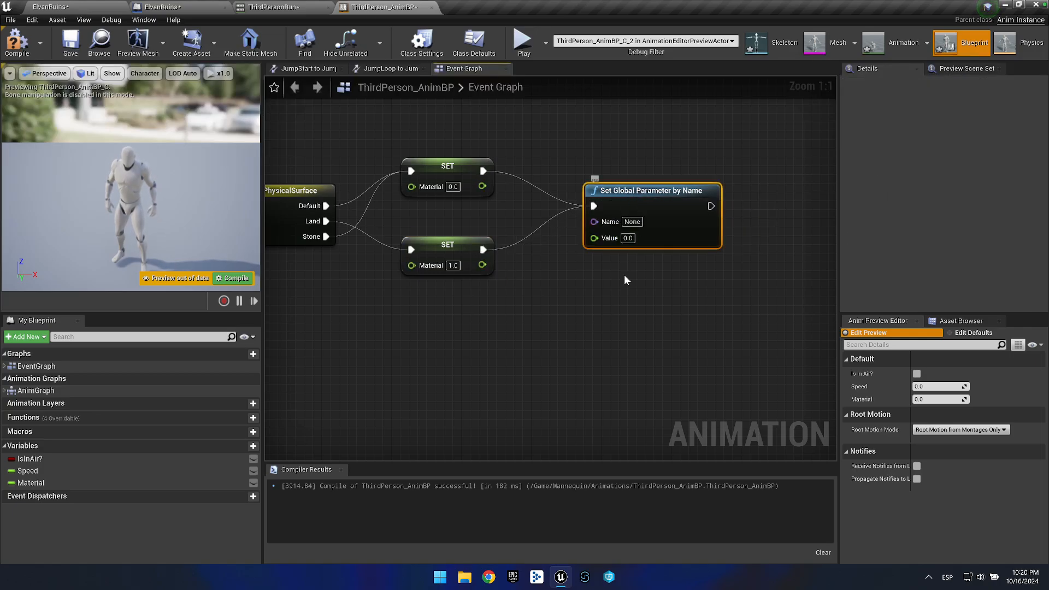
Add a Get Material node, connect it to the Value input of Set Global Parameter by Name, and space the nodes apart.
{"action": "left_click_drag", "start_coordinate": [552, 141], "coordinate": [443, 334]}
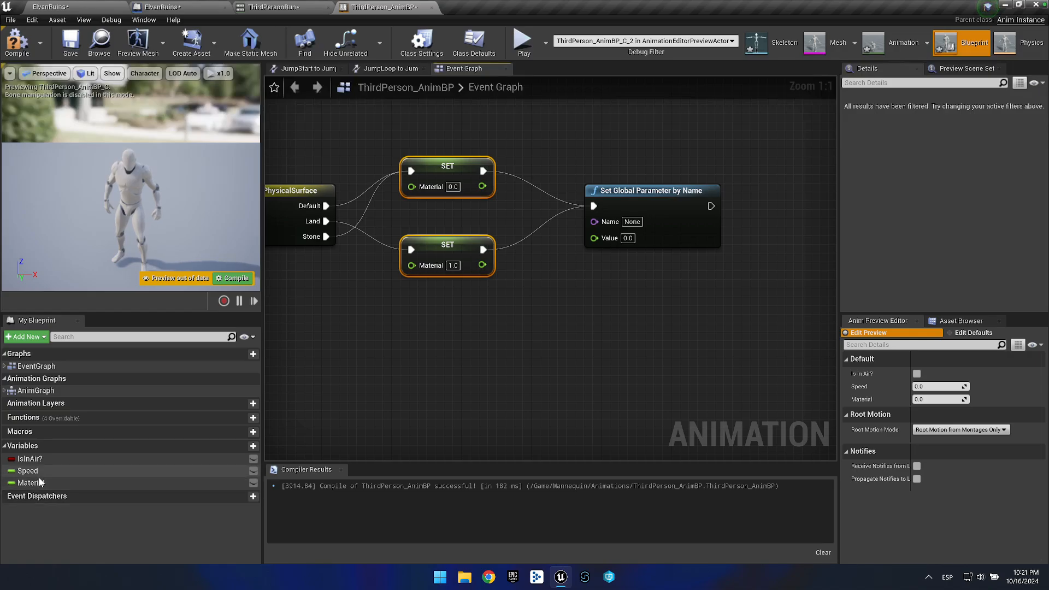
{"action": "left_click_drag", "start_coordinate": [33, 483], "coordinate": [532, 301]}
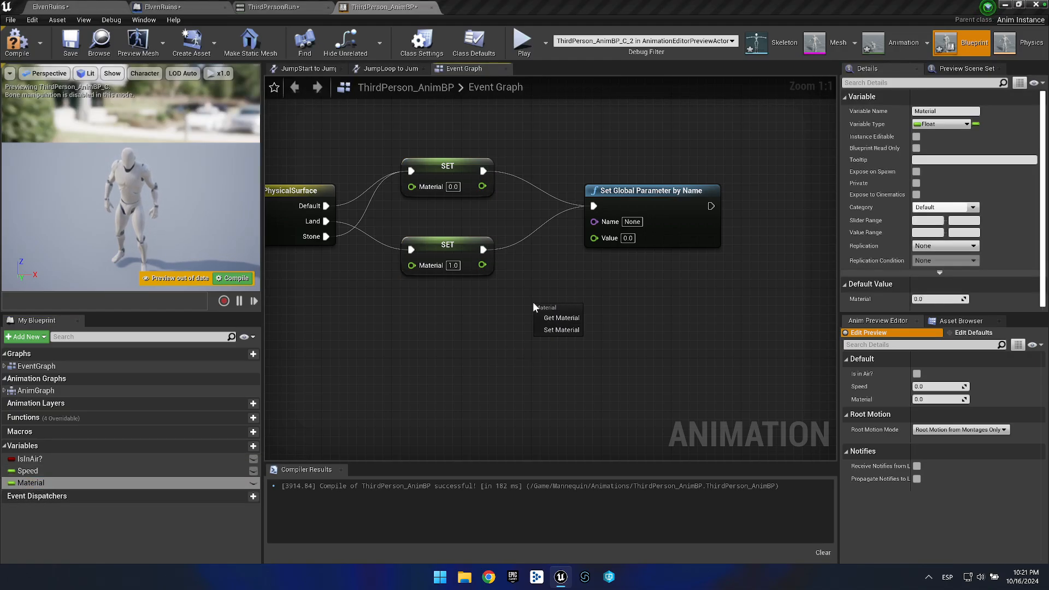
{"action": "left_click", "coordinate": [562, 317]}
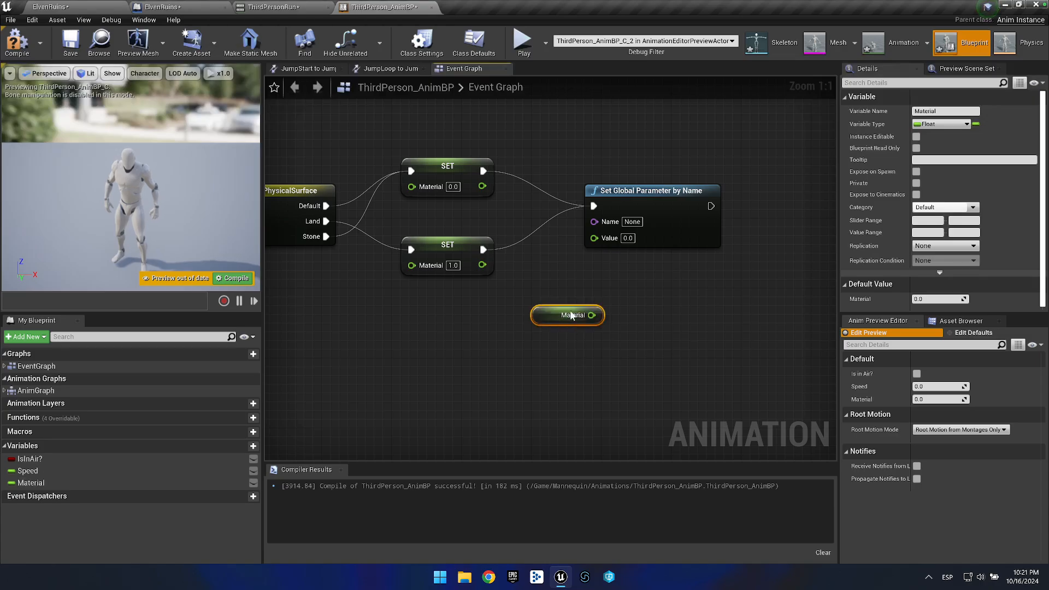
{"action": "left_click_drag", "start_coordinate": [596, 315], "coordinate": [593, 237]}
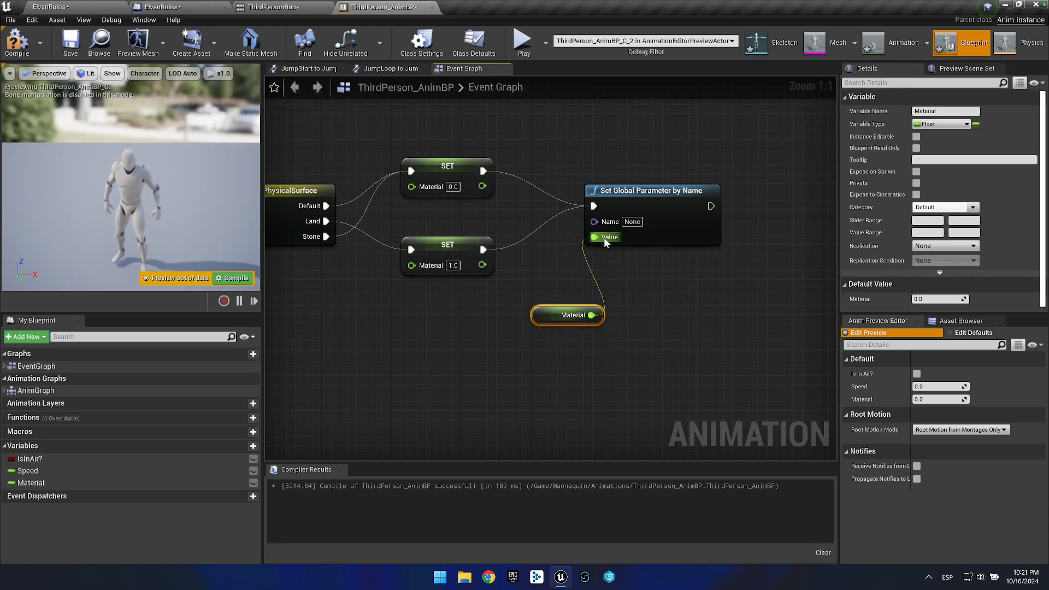
{"action": "left_click_drag", "start_coordinate": [655, 184], "coordinate": [699, 184]}
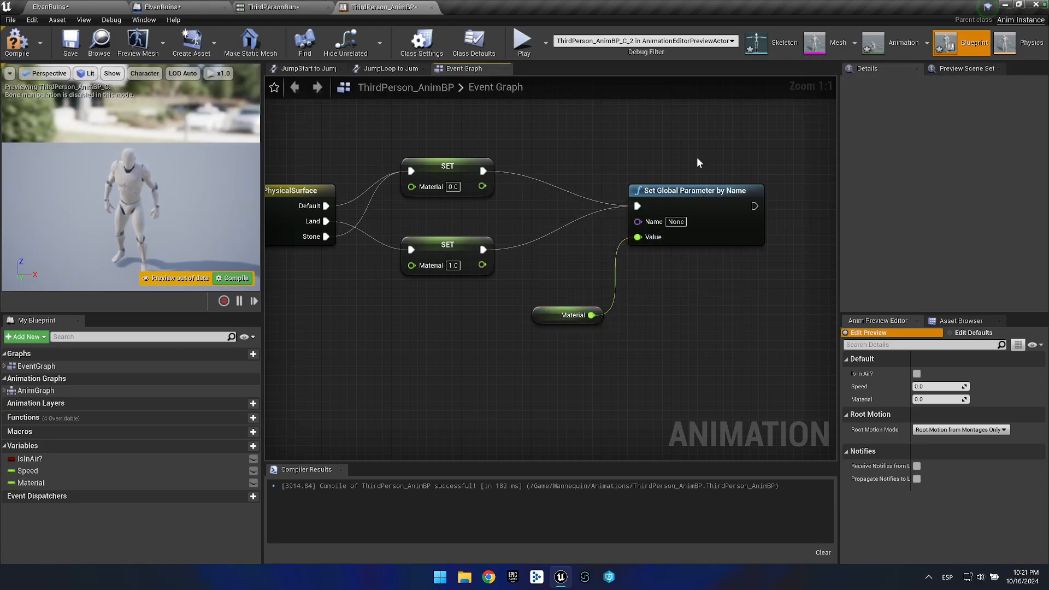
Set the Name input of the Set Global Parameter by Name node to Surface.
{"action": "left_click", "coordinate": [683, 223]}
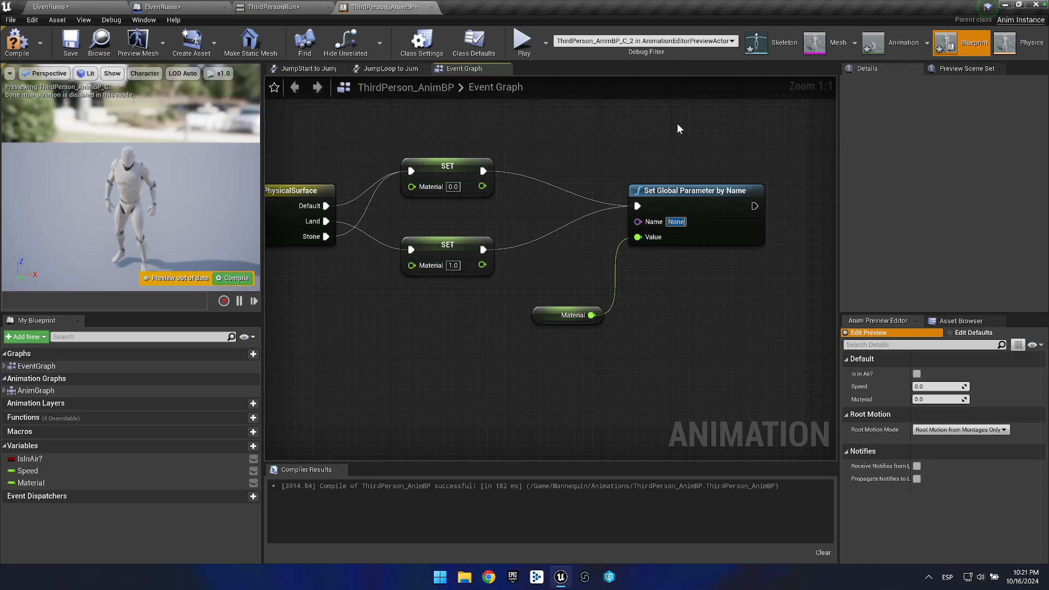
{"action": "type", "text": "Surface"}
{"action": "key", "text": "Return"}
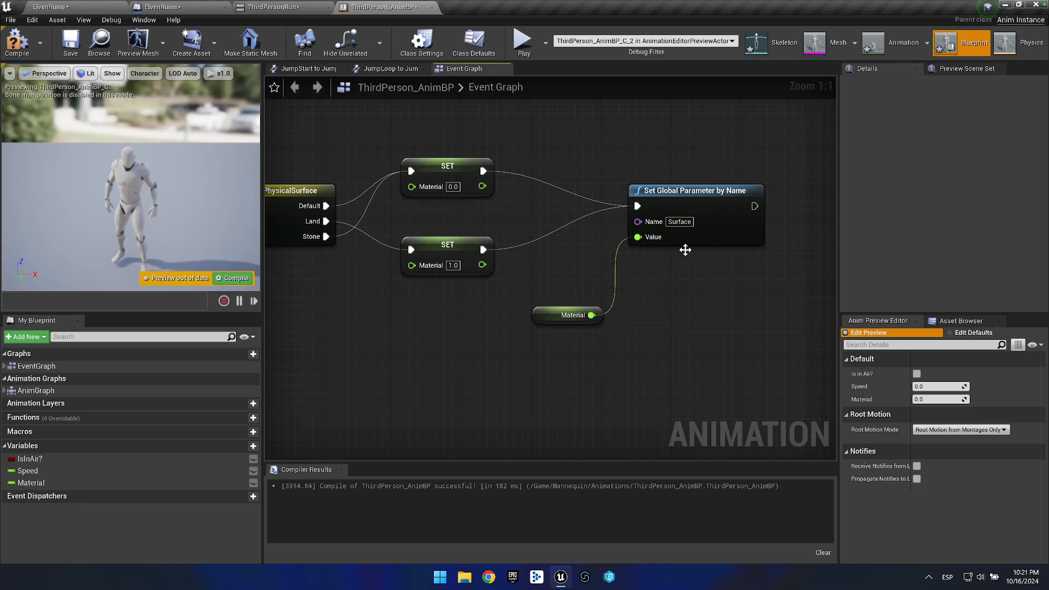
Add a Play Event at Location node connected to the execution output of Set Global Parameter by Name.
{"action": "left_click_drag", "start_coordinate": [736, 299], "coordinate": [588, 295]}
{"action": "left_click_drag", "start_coordinate": [571, 225], "coordinate": [648, 228]}
{"action": "type", "text": "play event"}
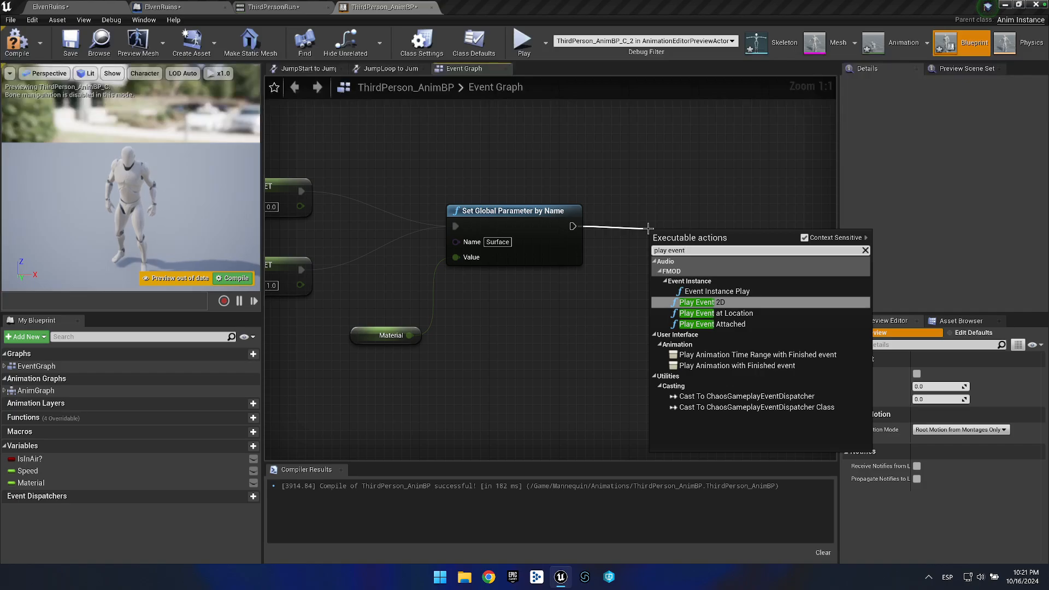
{"action": "key", "text": "Down"}
{"action": "key", "text": "Return"}
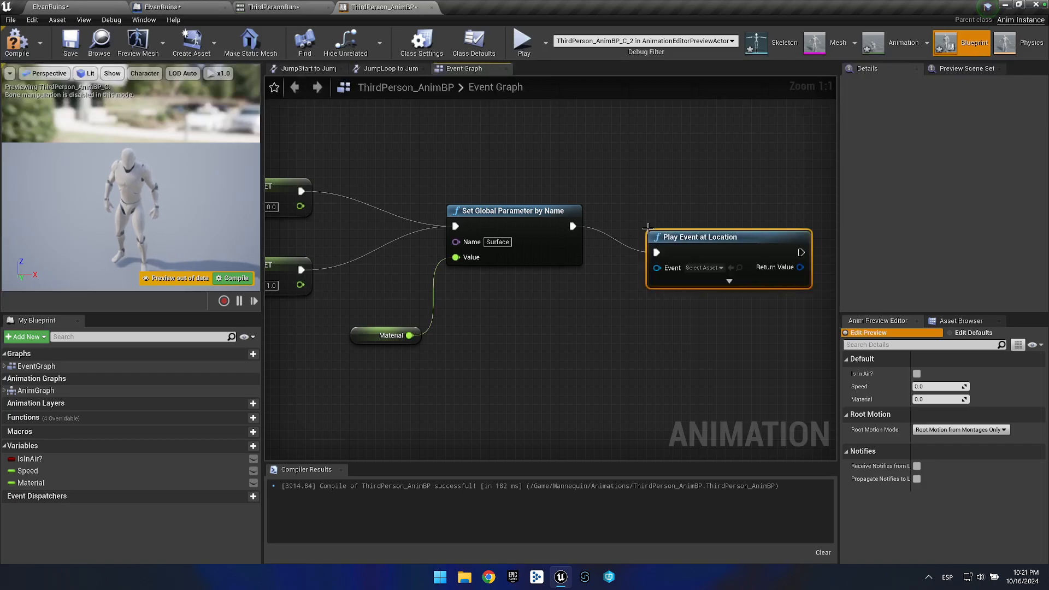
{"action": "left_click_drag", "start_coordinate": [587, 175], "coordinate": [535, 138]}
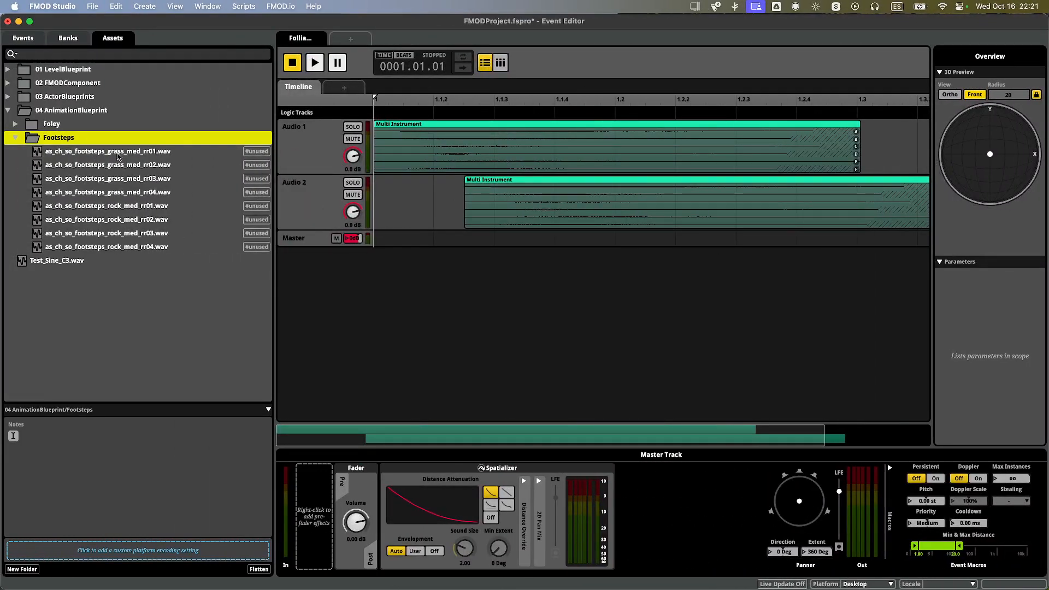
In FMOD Studio, create a new event named Footstep.
{"action": "left_click", "coordinate": [27, 40]}
{"action": "right_click", "coordinate": [42, 199]}
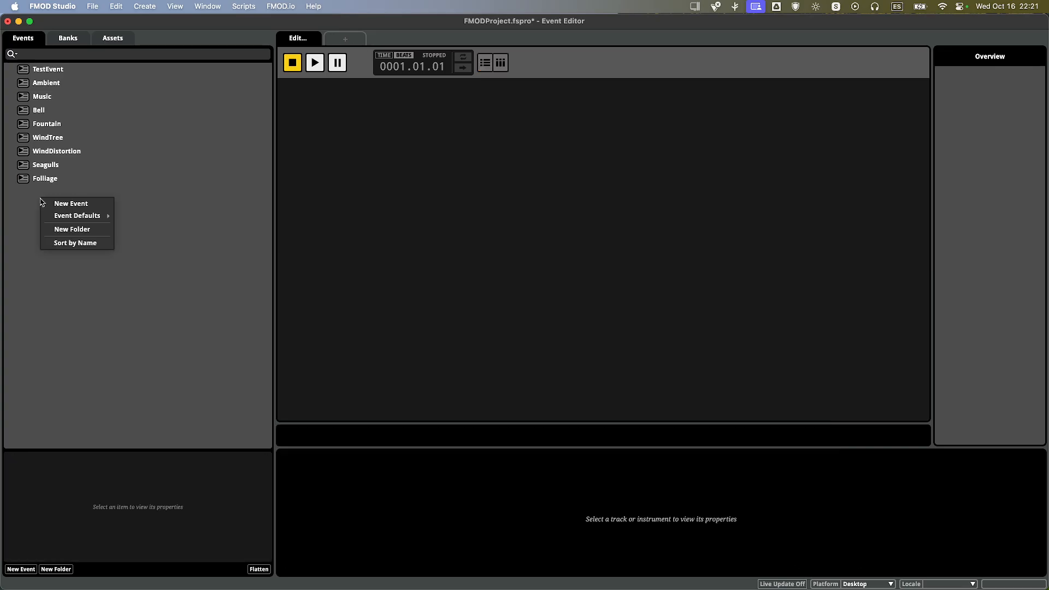
{"action": "left_click", "coordinate": [74, 204]}
{"action": "type", "text": "Footstep"}
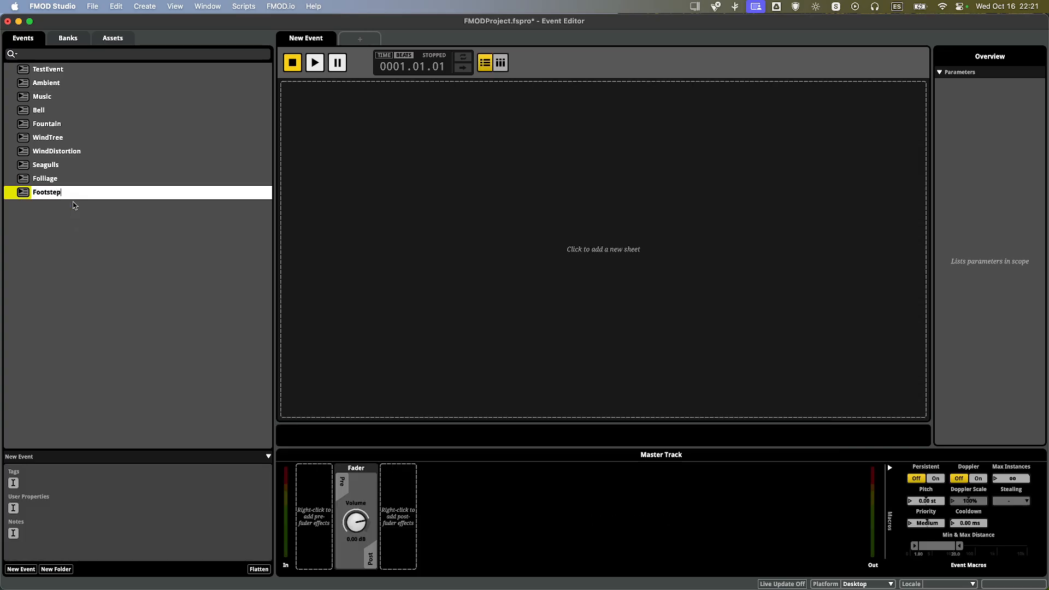
{"action": "key", "text": "Return"}
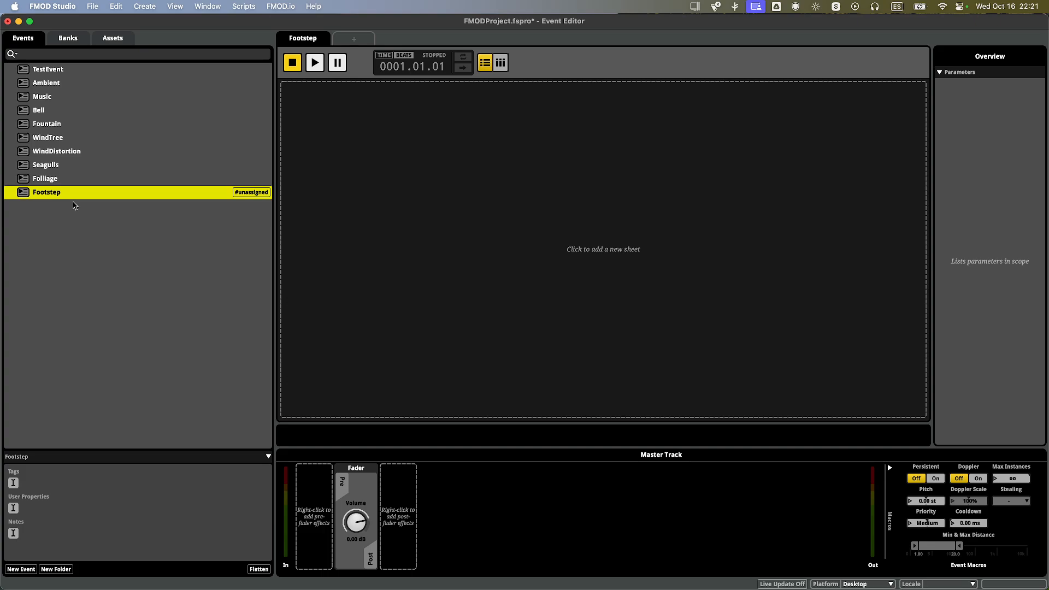
Add a parameter sheet to the Footstep event using a new parameter named Surface.
{"action": "left_click", "coordinate": [349, 116]}
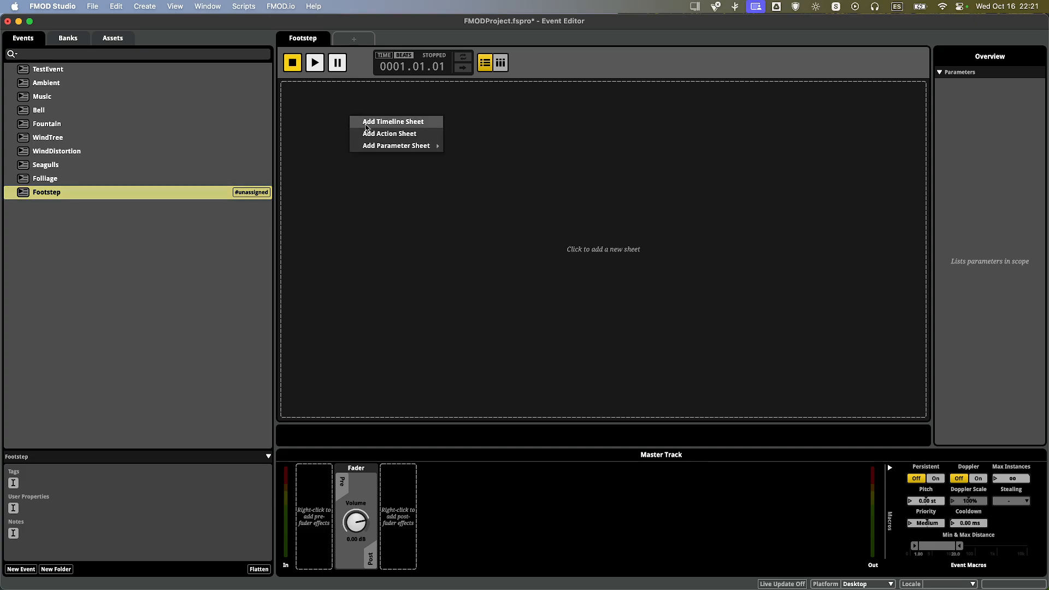
{"action": "mouse_move", "coordinate": [377, 146]}
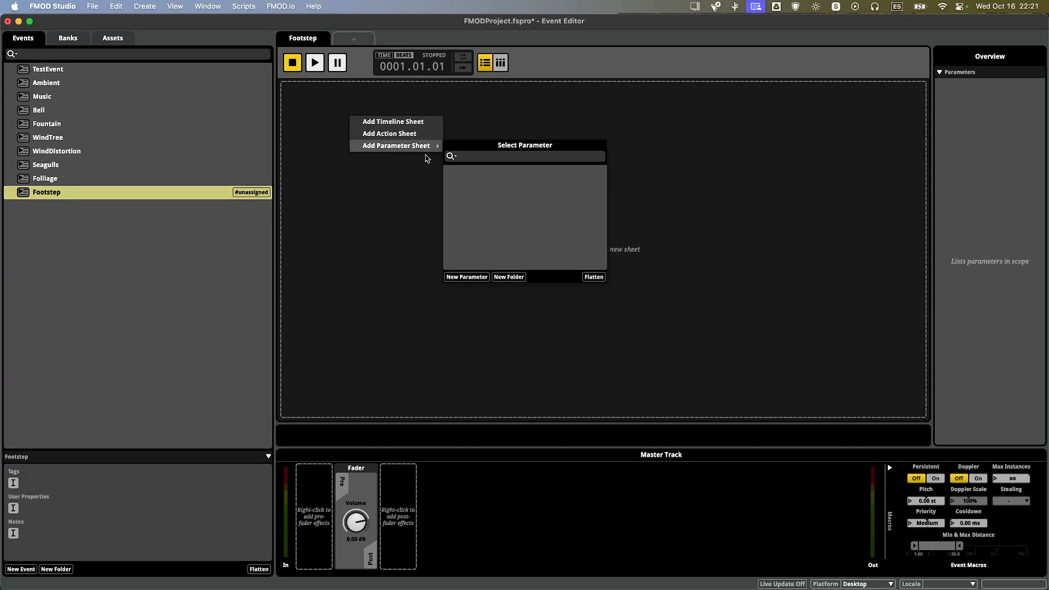
{"action": "left_click", "coordinate": [471, 278]}
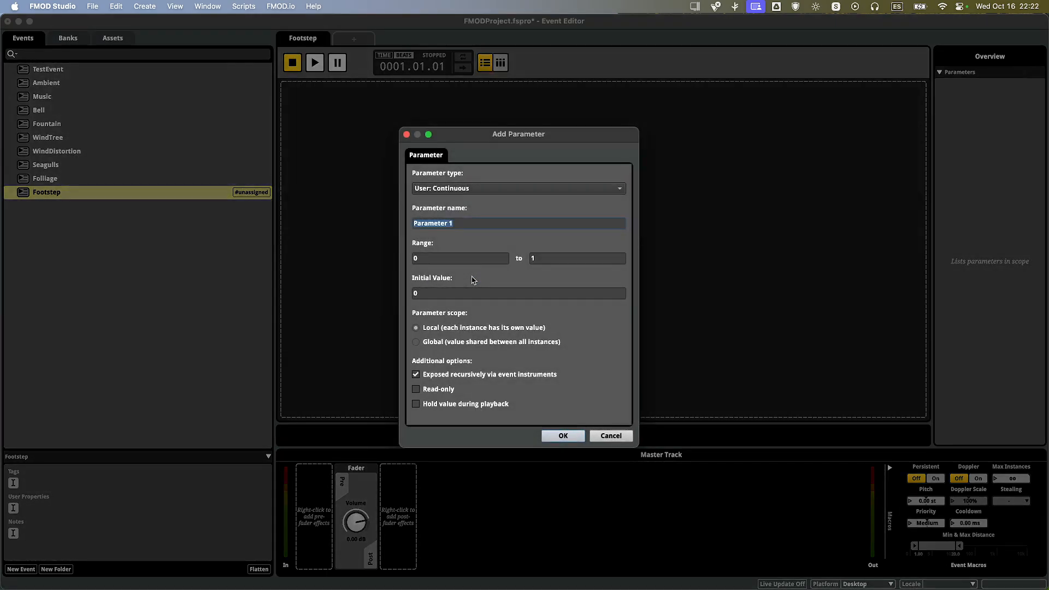
{"action": "type", "text": "Surface"}
{"action": "key", "text": "Return"}
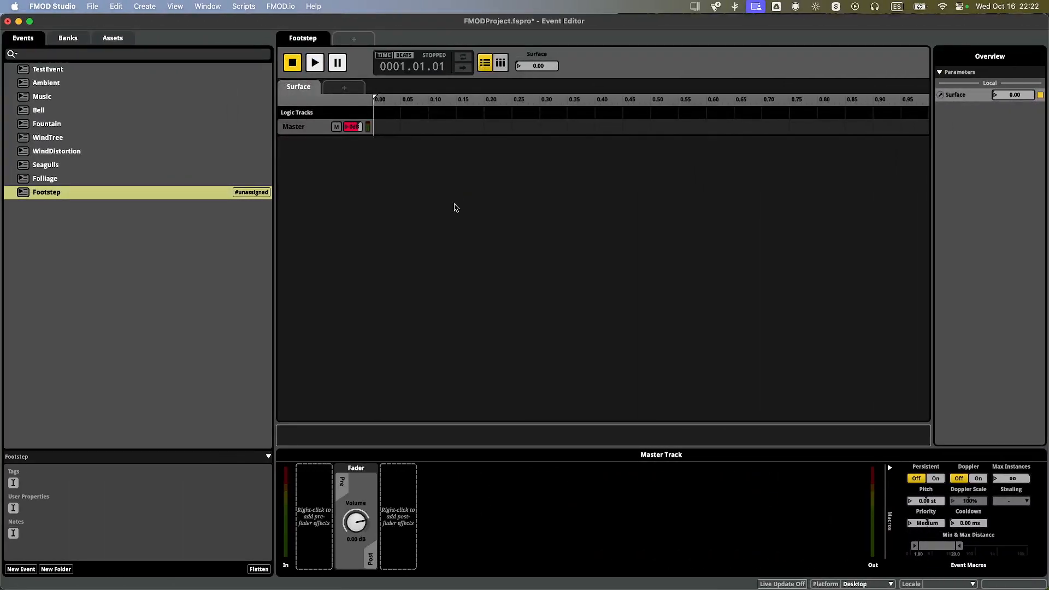
Add an audio track to the Footstep event above the Master track.
{"action": "right_click", "coordinate": [298, 131]}
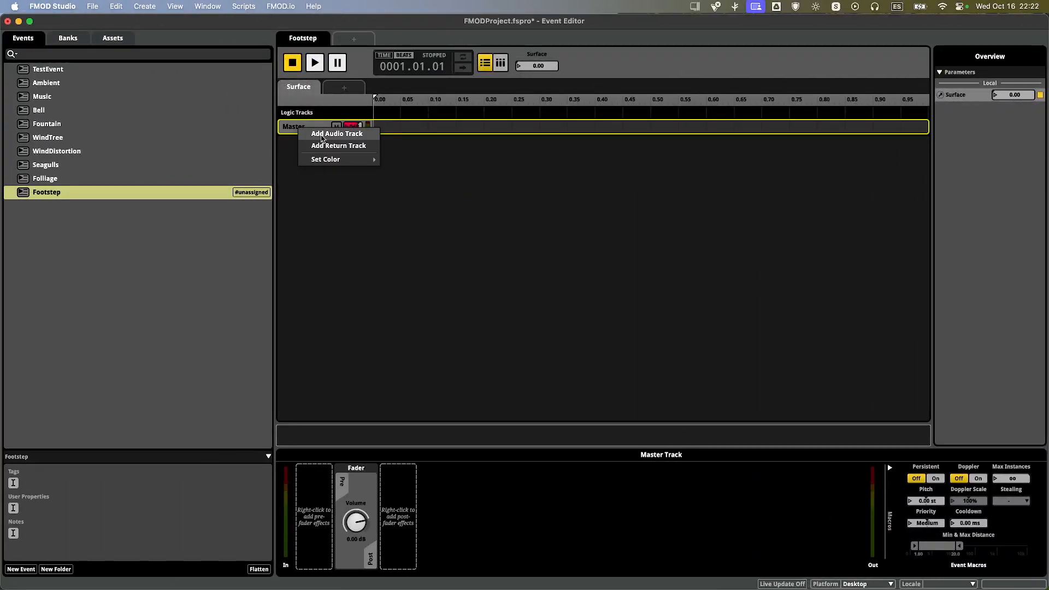
{"action": "left_click", "coordinate": [322, 137]}
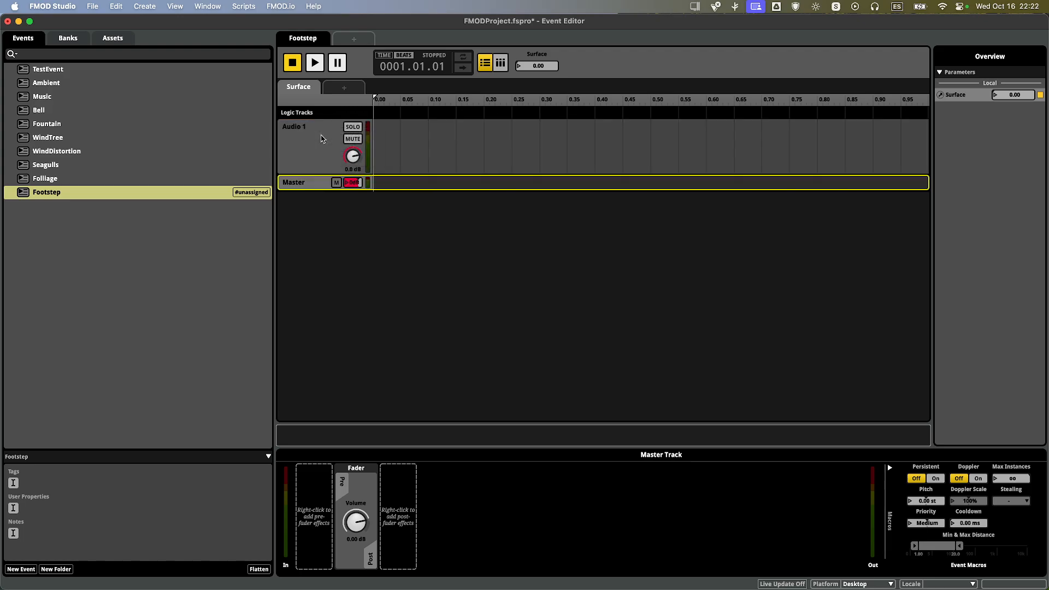
{"action": "left_click", "coordinate": [308, 145]}
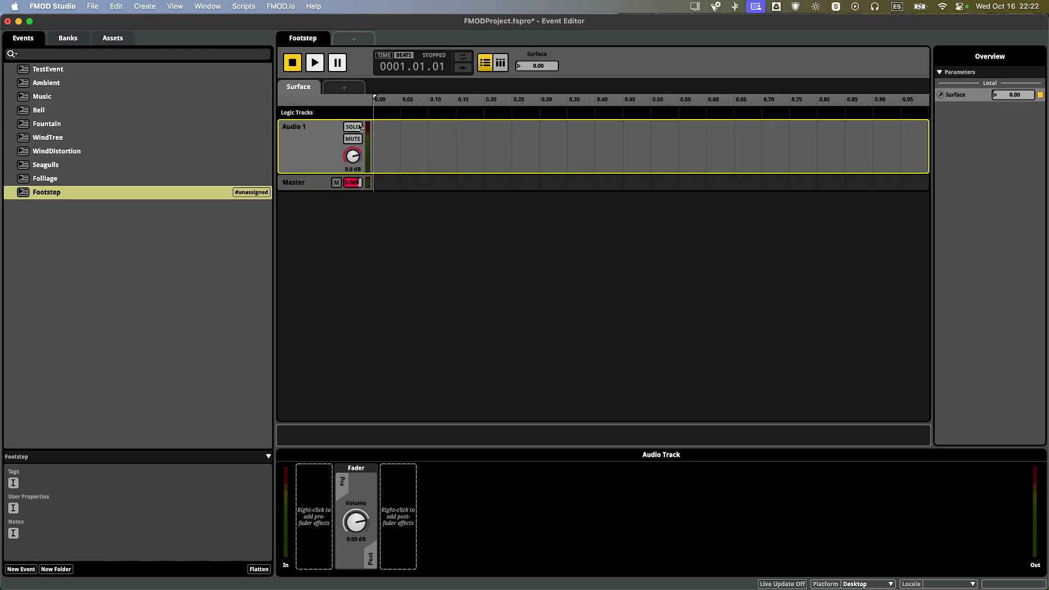
{"action": "left_click", "coordinate": [288, 89]}
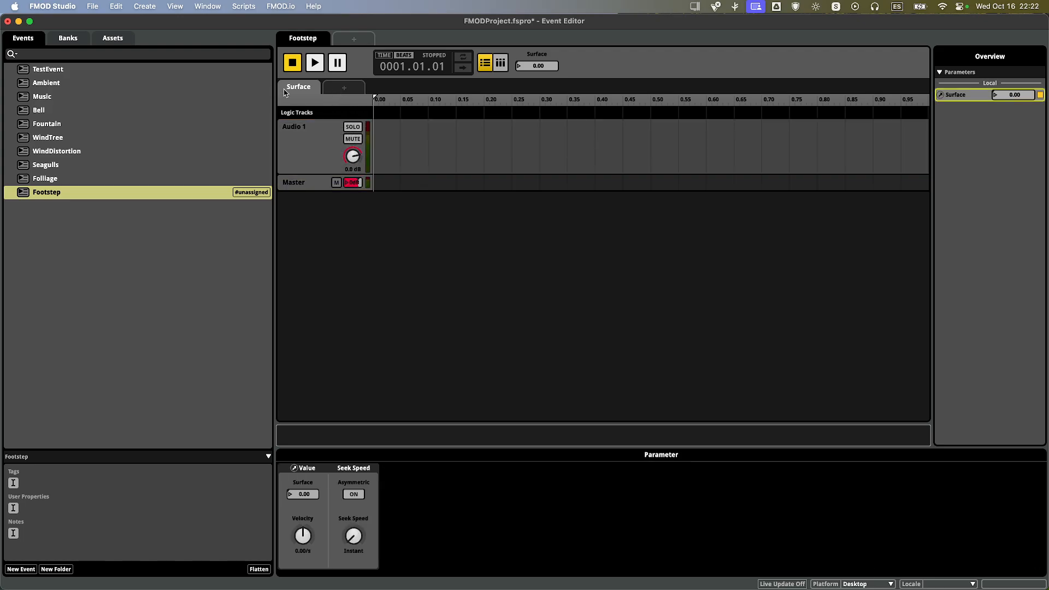
{"action": "right_click", "coordinate": [287, 90]}
{"action": "left_click", "coordinate": [314, 87]}
{"action": "right_click", "coordinate": [299, 141]}
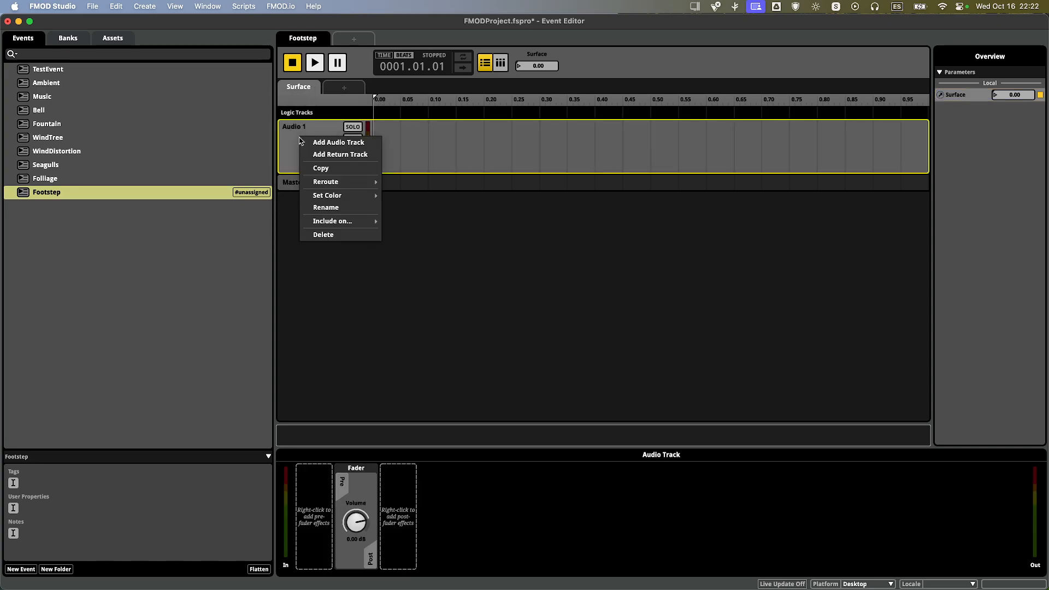
{"action": "right_click", "coordinate": [546, 61]}
{"action": "left_click", "coordinate": [538, 57]}
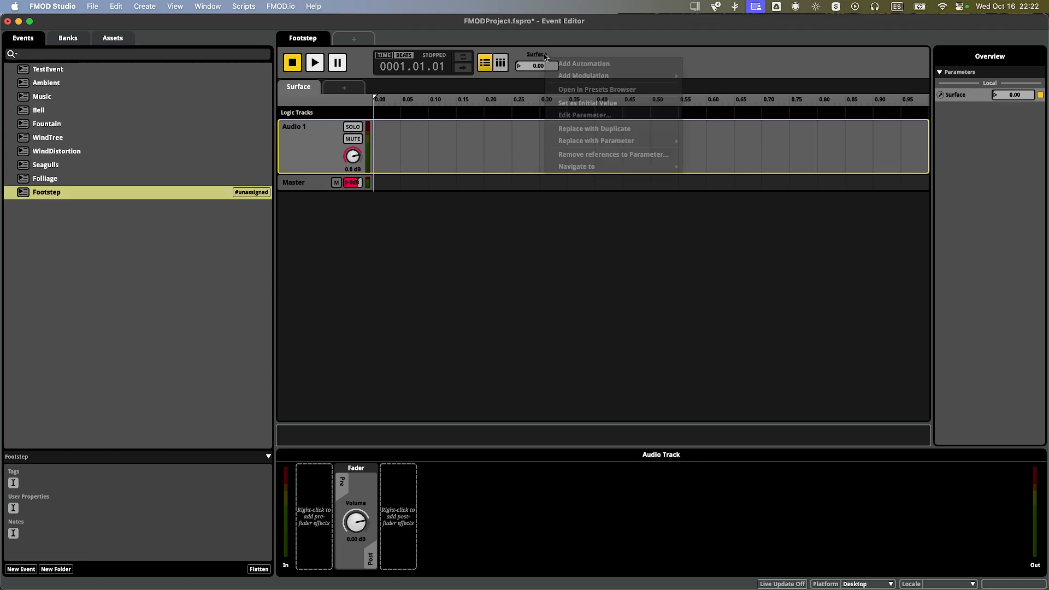
Change the Surface parameter's type to User: Labeled and remove the label Value C.
{"action": "right_click", "coordinate": [538, 57]}
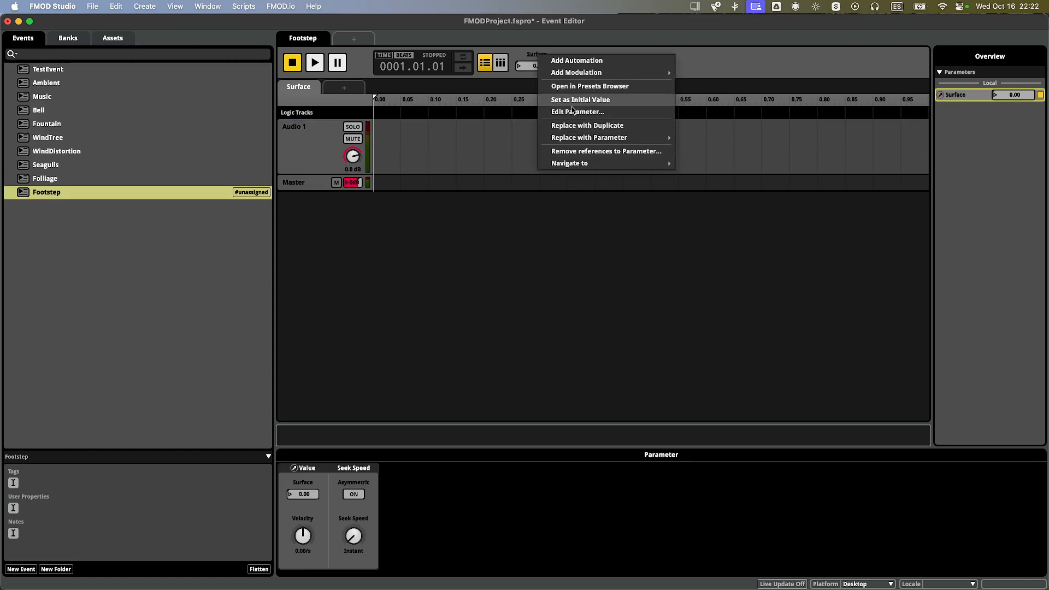
{"action": "left_click", "coordinate": [571, 113]}
{"action": "left_click", "coordinate": [456, 188]}
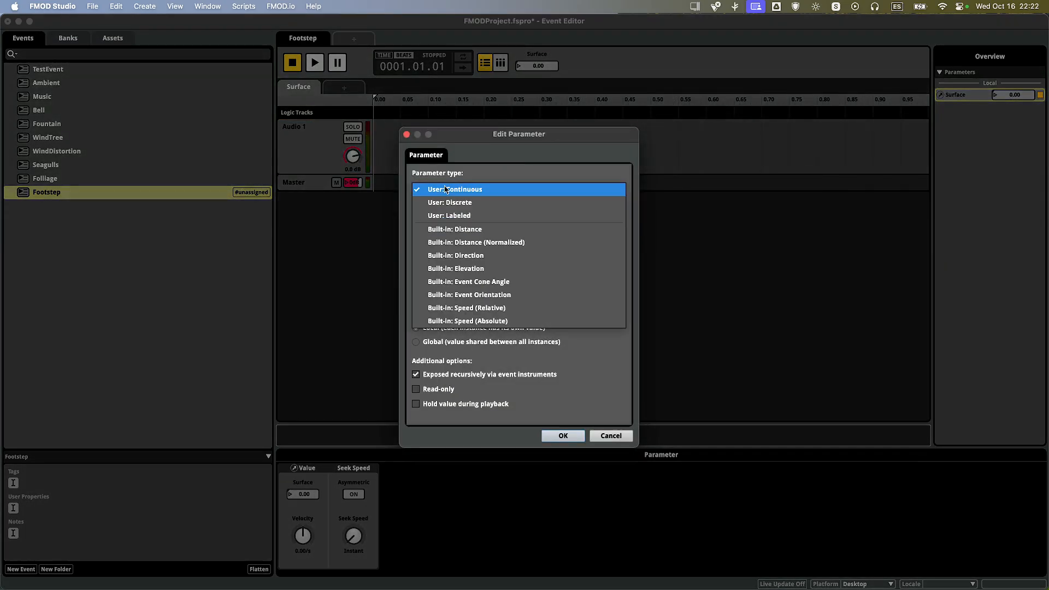
{"action": "left_click", "coordinate": [449, 217]}
{"action": "left_click", "coordinate": [437, 291]}
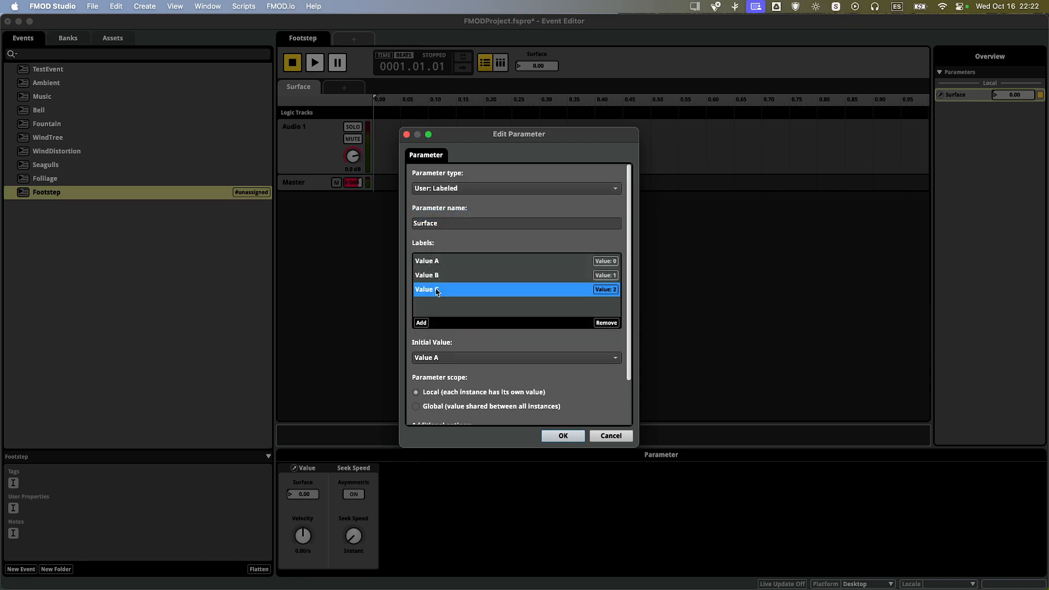
{"action": "left_click", "coordinate": [597, 323]}
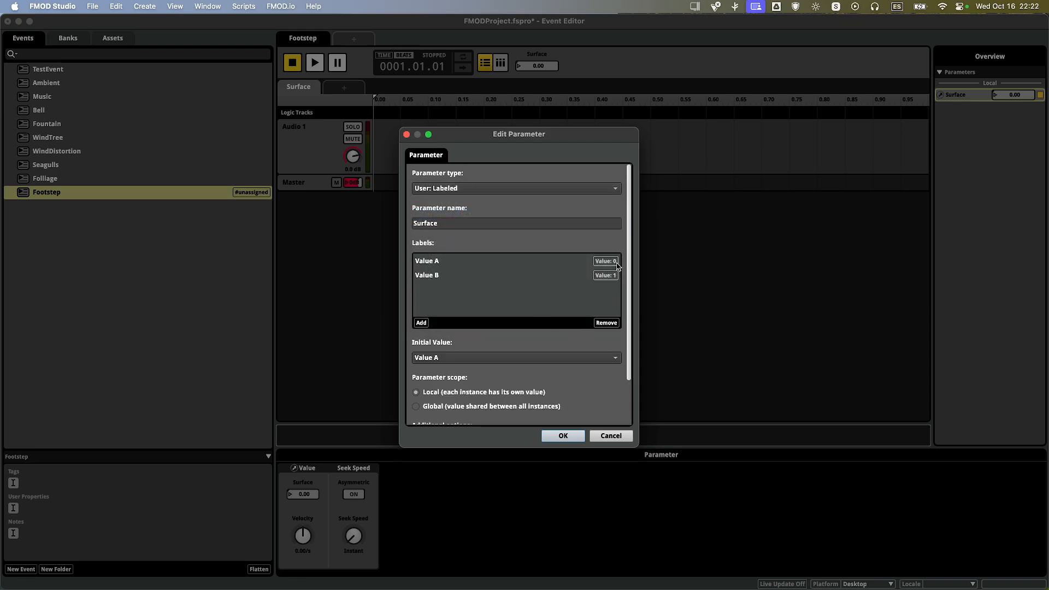
Rename the Surface parameter's labels to Stone for value 0 and Land for value 1.
{"action": "left_click", "coordinate": [437, 265]}
{"action": "left_click", "coordinate": [426, 268]}
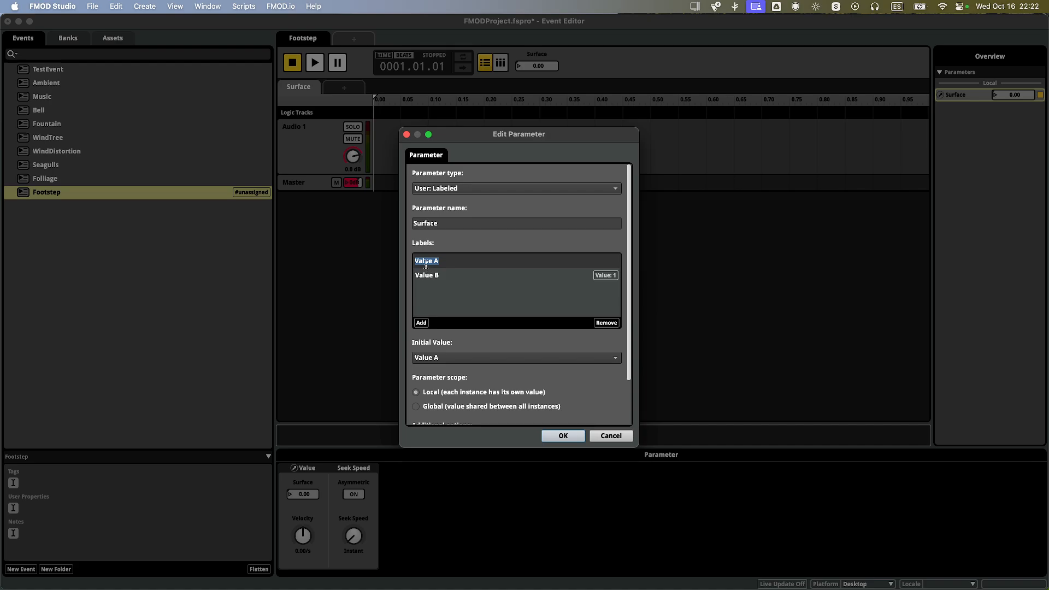
{"action": "type", "text": "Stone"}
{"action": "key", "text": "Return"}
{"action": "left_click", "coordinate": [432, 276]}
{"action": "left_click", "coordinate": [431, 276]}
{"action": "type", "text": "Land"}
{"action": "key", "text": "Return"}
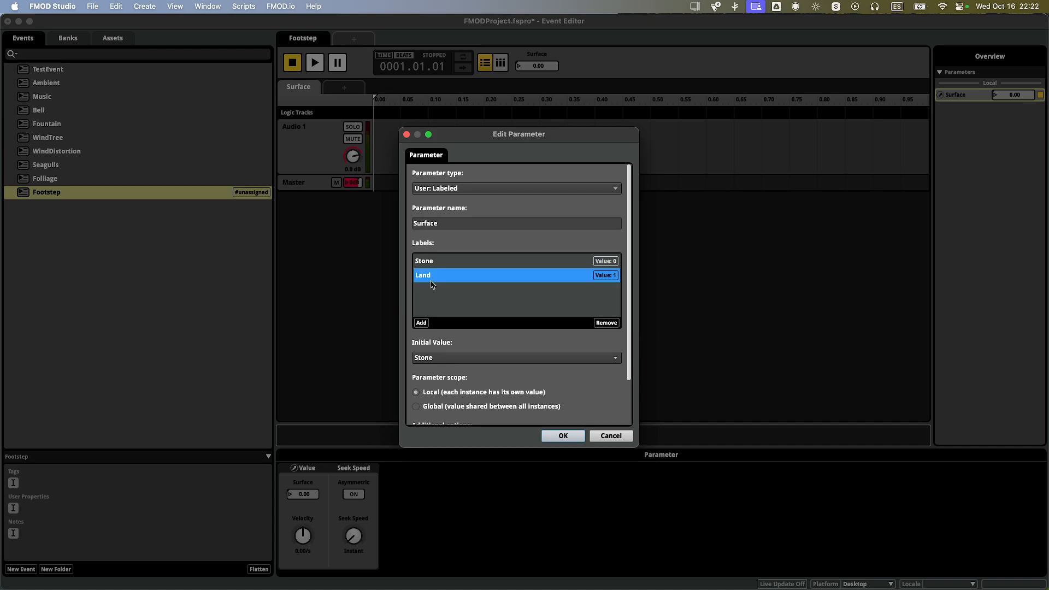
Set the Surface parameter's scope to Global and apply the changes, scaling its contents to the new range.
{"action": "left_click", "coordinate": [452, 296]}
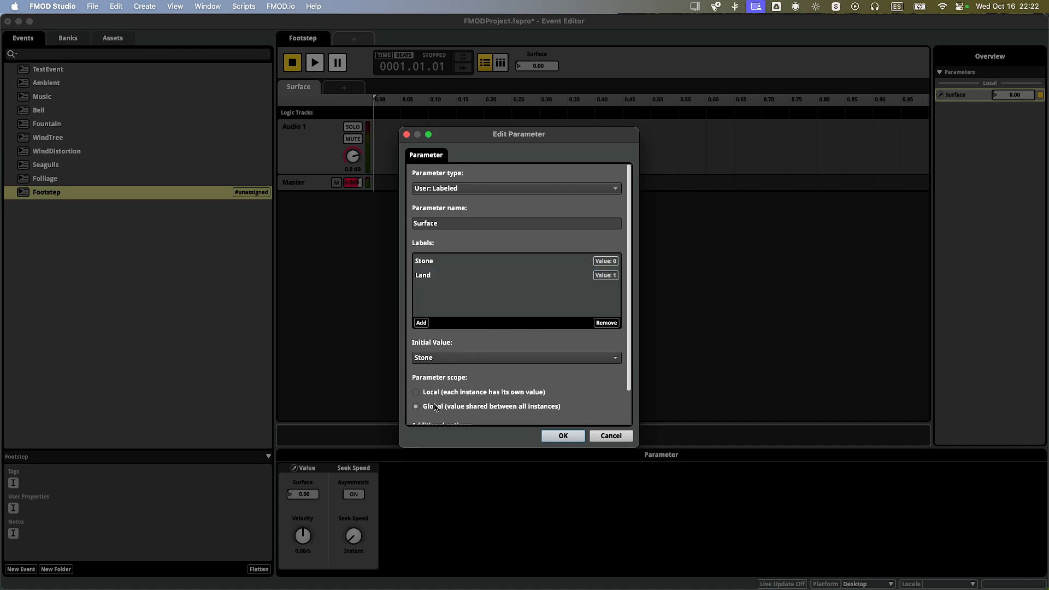
{"action": "scroll", "coordinate": [466, 298], "scroll_direction": "down", "scroll_amount": 3}
{"action": "left_click", "coordinate": [574, 434]}
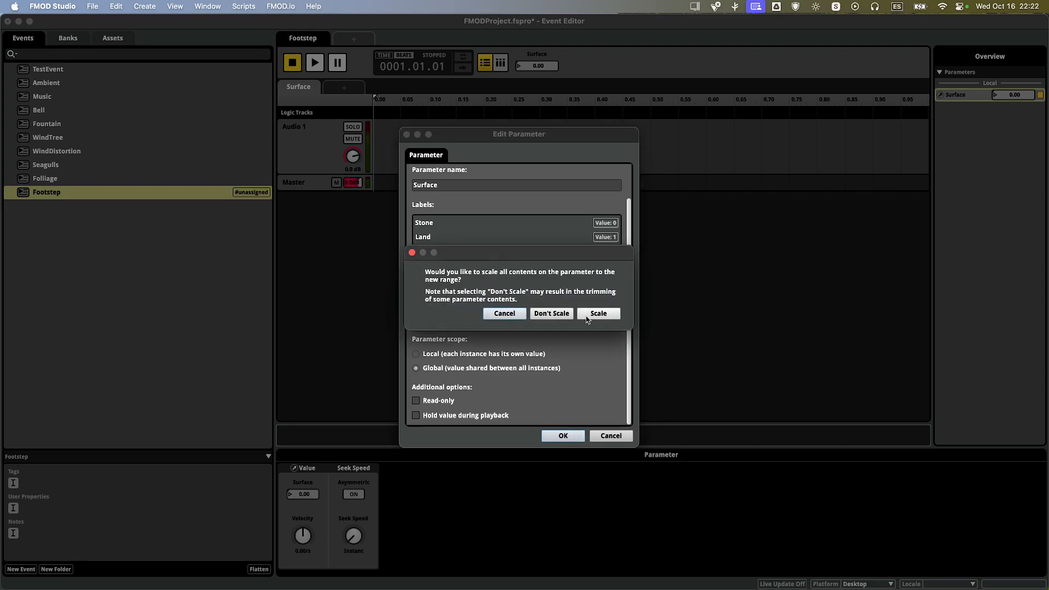
{"action": "left_click", "coordinate": [586, 317]}
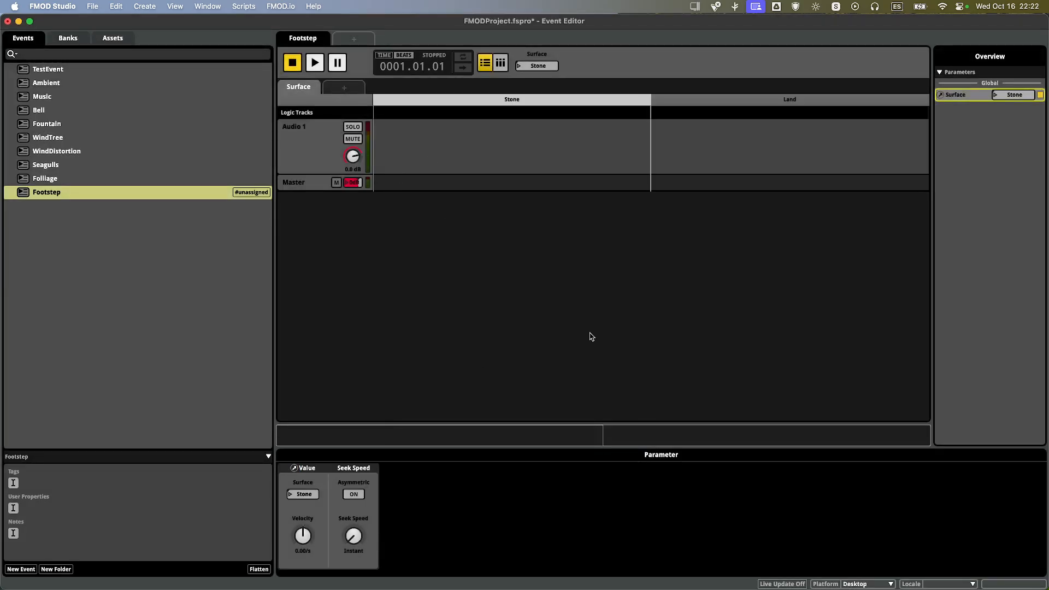
{"action": "left_click", "coordinate": [712, 106]}
{"action": "left_click", "coordinate": [578, 113]}
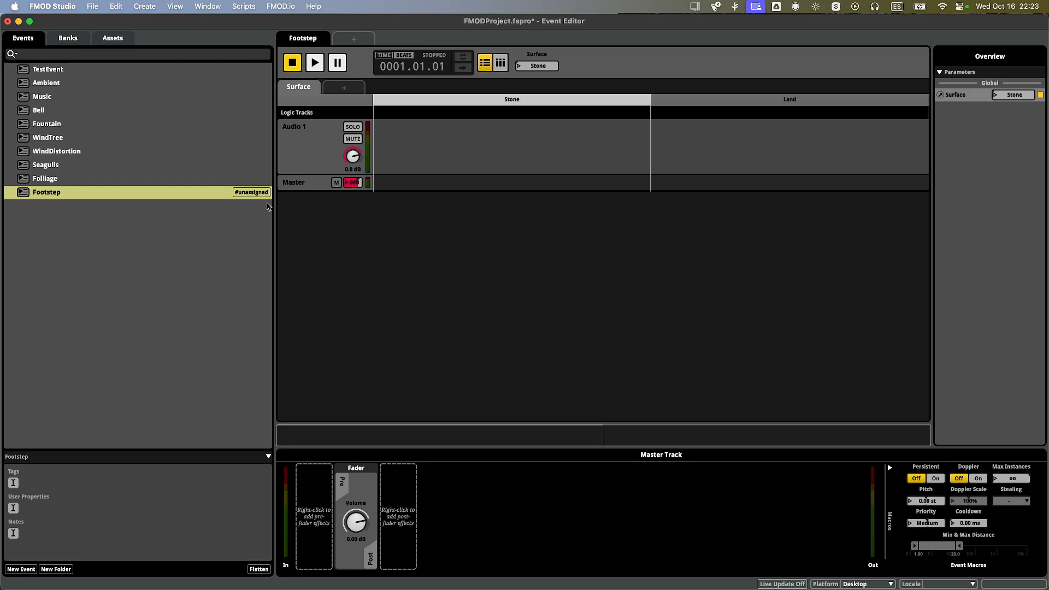
Place the four grass footstep WAV files, rr01 to rr04, on Audio 1 under Land as one multi instrument.
{"action": "left_click_drag", "start_coordinate": [275, 195], "coordinate": [185, 213]}
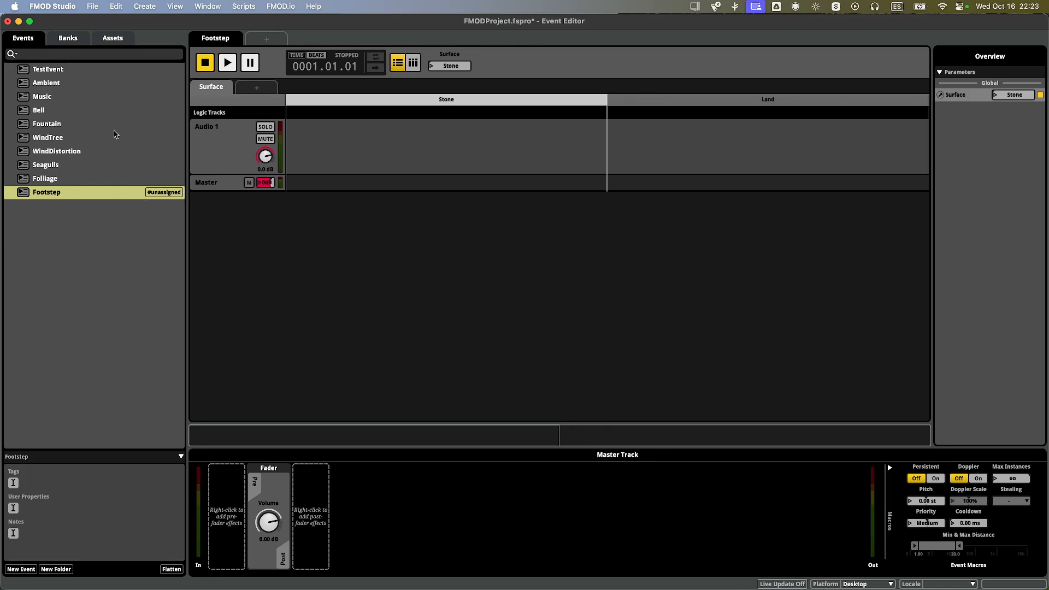
{"action": "left_click", "coordinate": [115, 43]}
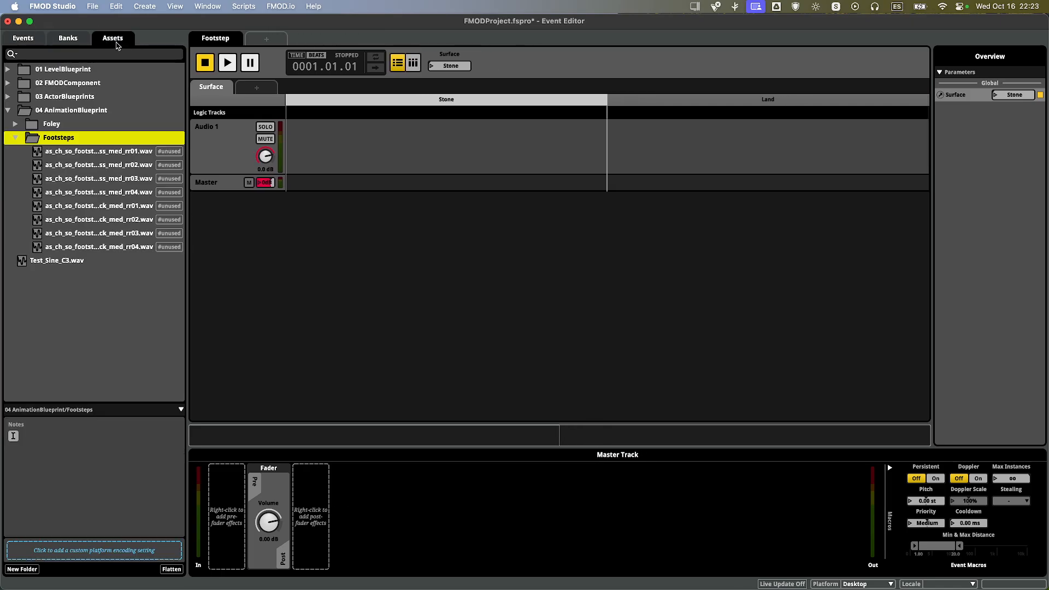
{"action": "left_click", "coordinate": [143, 152]}
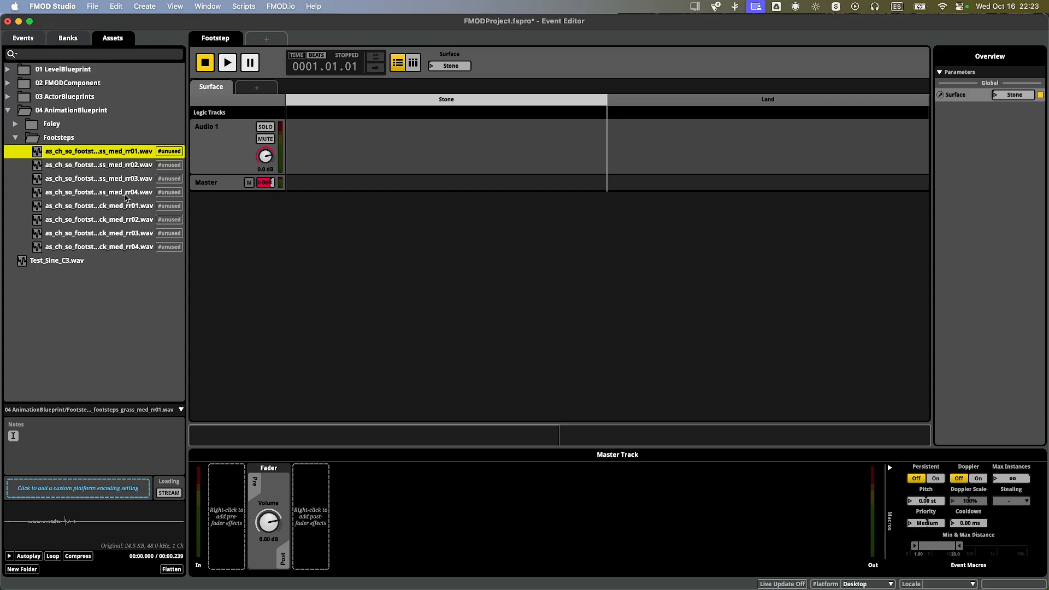
{"action": "left_click_drag", "start_coordinate": [187, 195], "coordinate": [261, 195]}
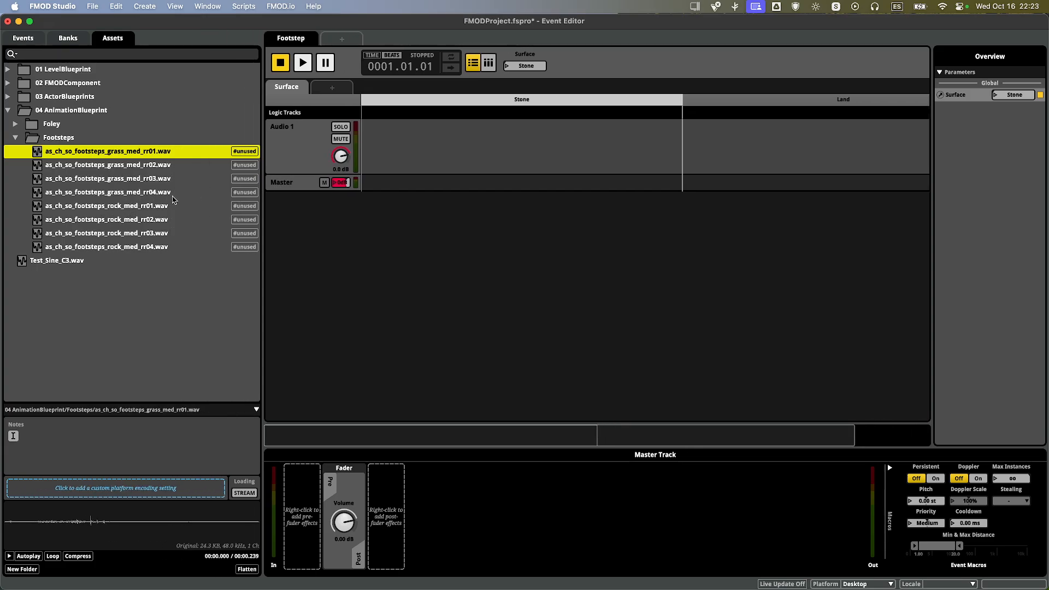
{"action": "left_click", "coordinate": [146, 196], "text": "shift"}
{"action": "left_click_drag", "start_coordinate": [118, 176], "coordinate": [726, 134]}
Place the four rock footstep WAV files on Audio 1 under Stone as one multi instrument and play the event.
{"action": "left_click", "coordinate": [164, 206]}
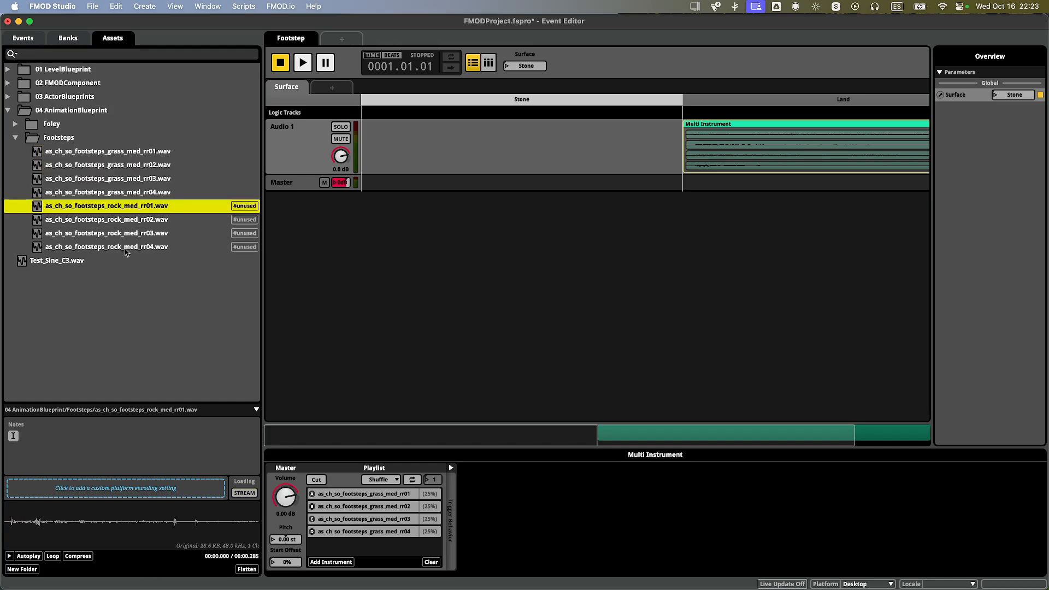
{"action": "left_click", "coordinate": [125, 250], "text": "shift"}
{"action": "left_click_drag", "start_coordinate": [139, 235], "coordinate": [459, 137]}
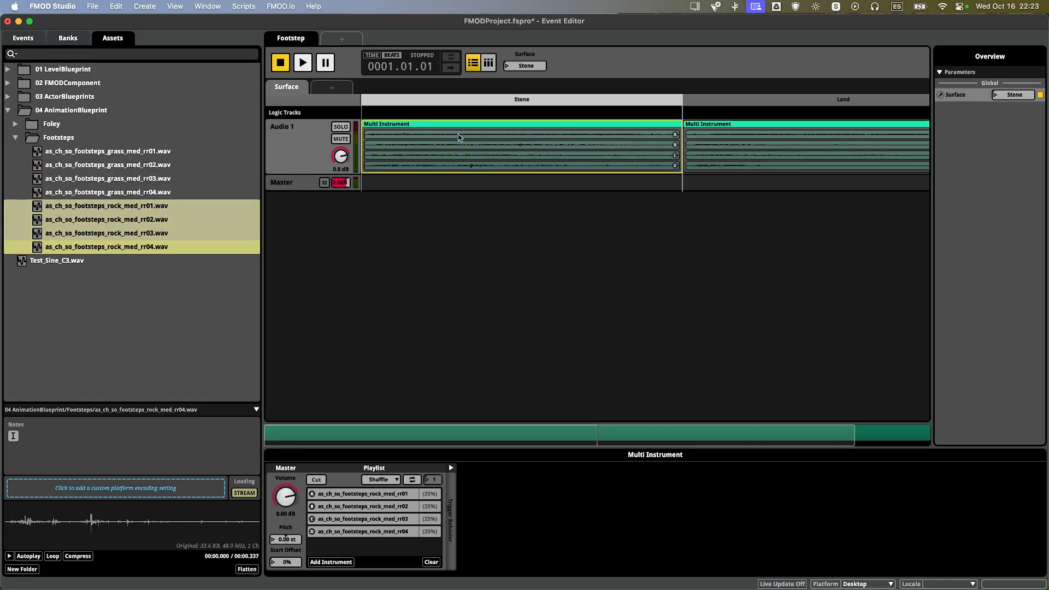
{"action": "key", "text": "space"}
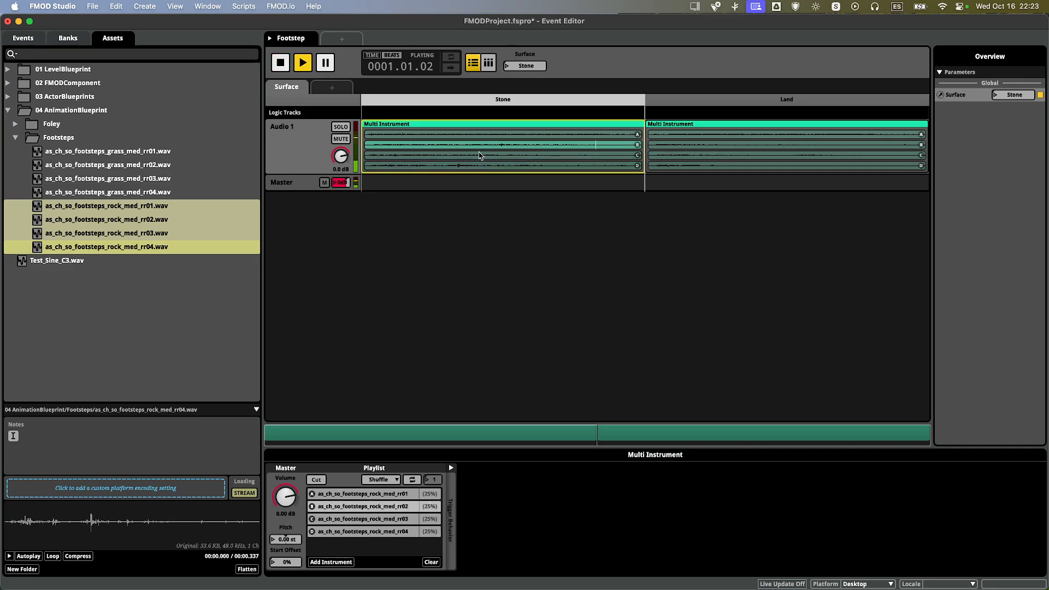
Stop the Footstep event and add a modulation to the pitch of the Stone multi instrument.
{"action": "right_click", "coordinate": [480, 156]}
{"action": "left_click", "coordinate": [435, 163]}
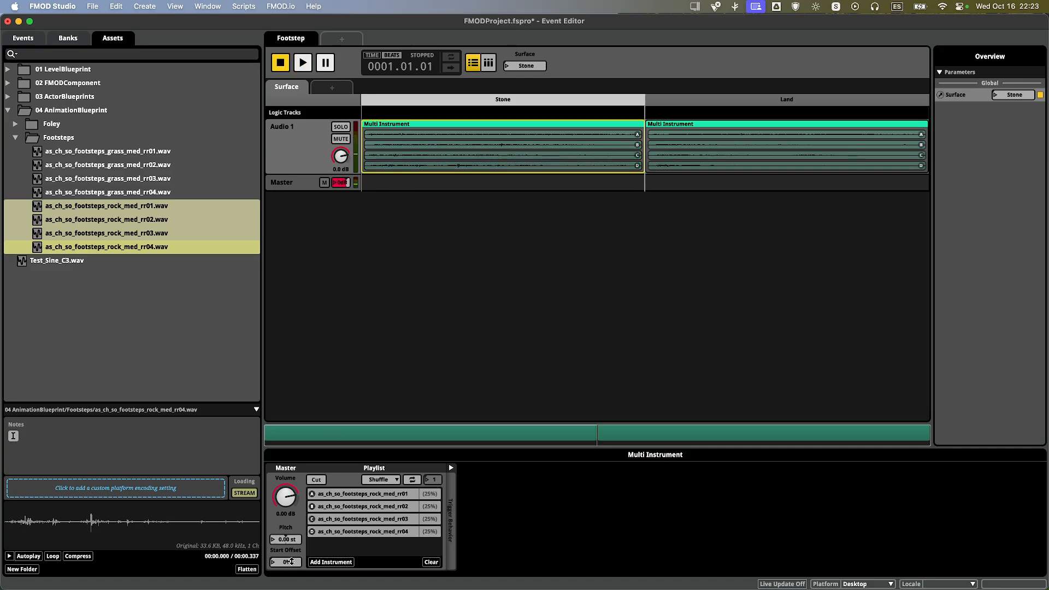
{"action": "right_click", "coordinate": [295, 541]}
{"action": "mouse_move", "coordinate": [345, 560]}
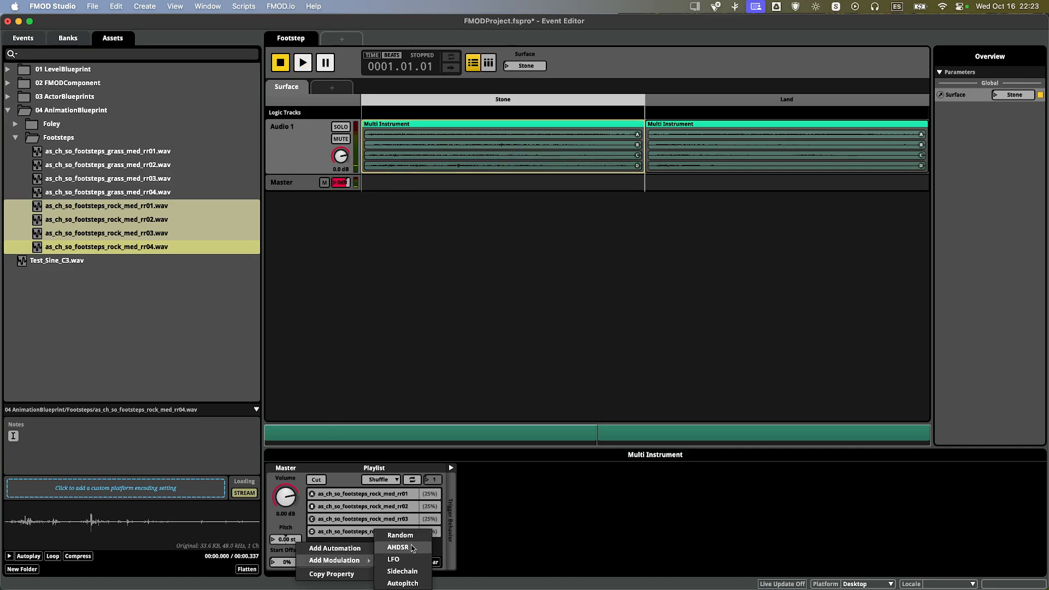
{"action": "left_click", "coordinate": [411, 548]}
Add a Random modulator to the pitch of the Land multi instrument and raise its amount.
{"action": "left_click", "coordinate": [650, 166]}
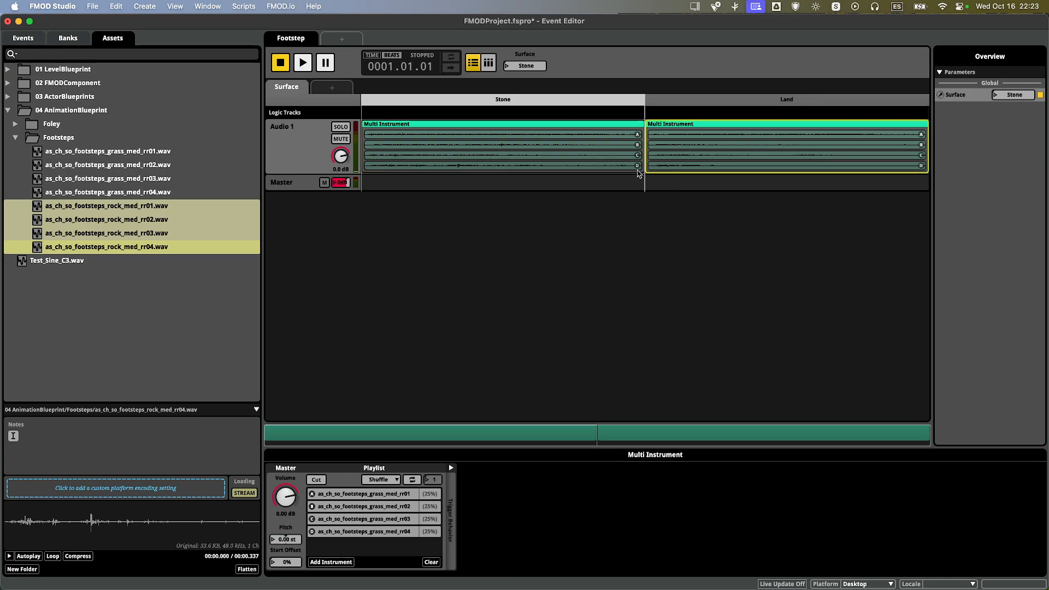
{"action": "right_click", "coordinate": [275, 539]}
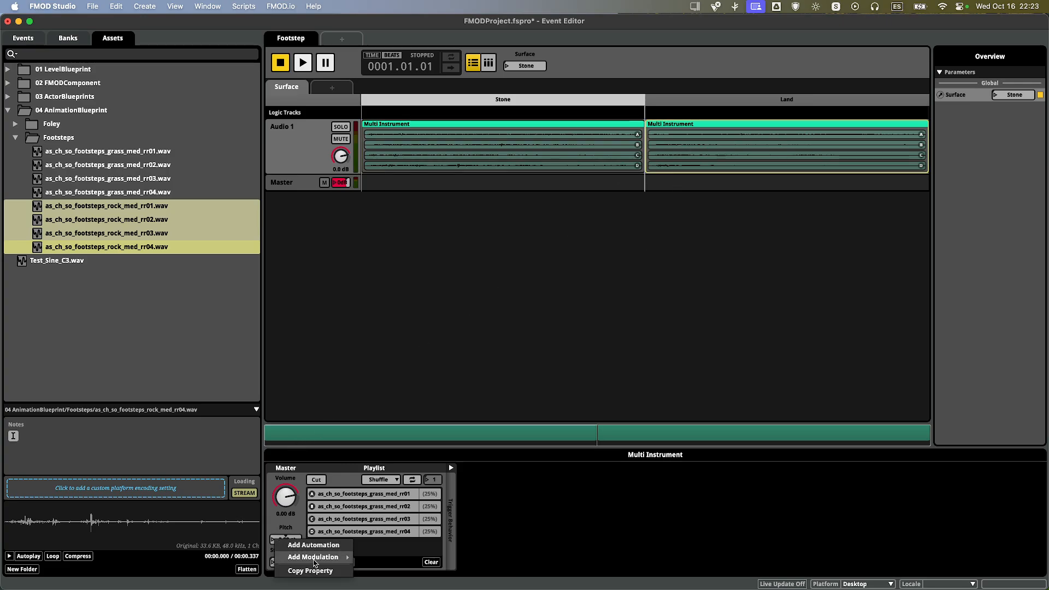
{"action": "mouse_move", "coordinate": [314, 557]}
{"action": "left_click", "coordinate": [378, 534]}
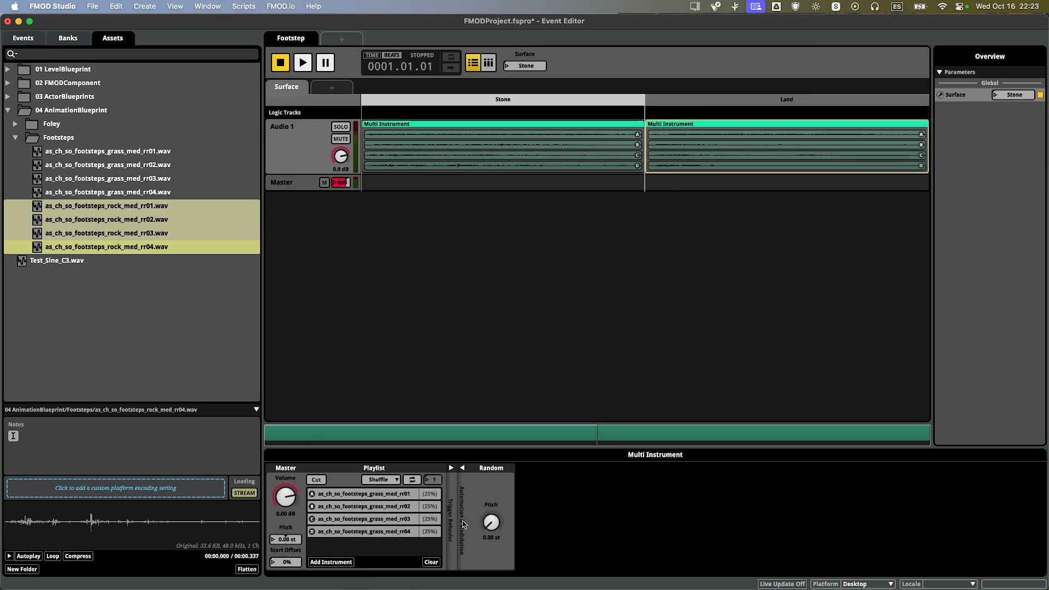
{"action": "left_click_drag", "start_coordinate": [492, 522], "coordinate": [488, 390]}
{"action": "left_click", "coordinate": [433, 294]}
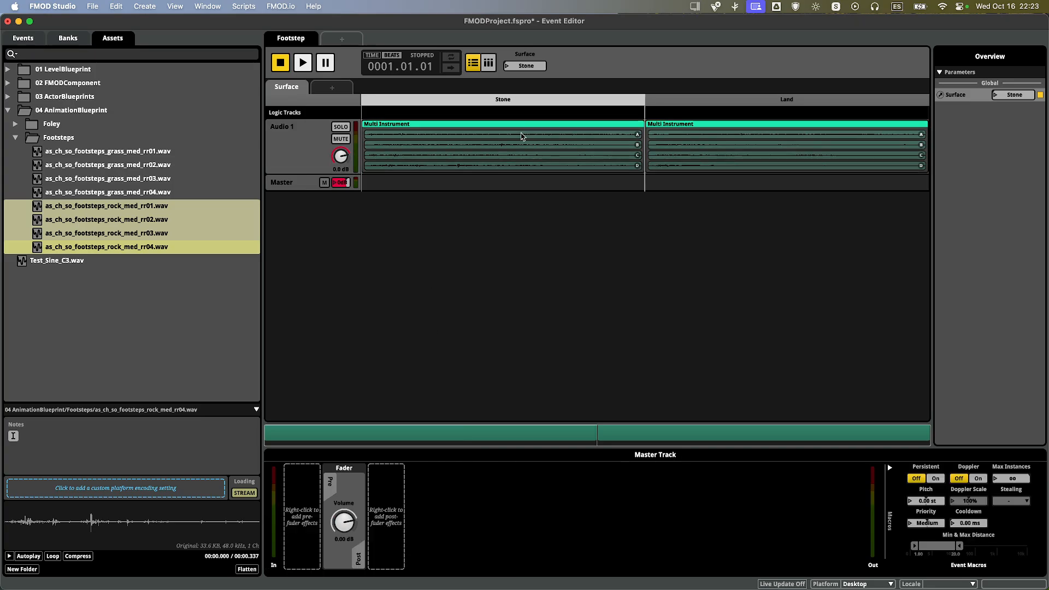
Assign the Footstep event to the Master bank and build the project for all platforms.
{"action": "left_click", "coordinate": [101, 7]}
{"action": "left_click", "coordinate": [109, 160]}
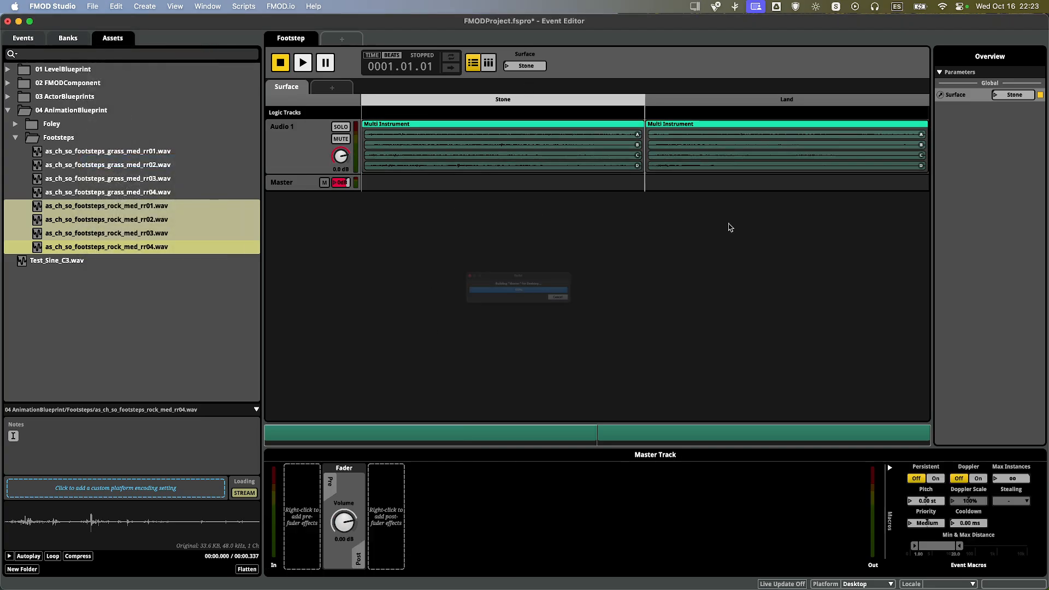
{"action": "left_click", "coordinate": [23, 39]}
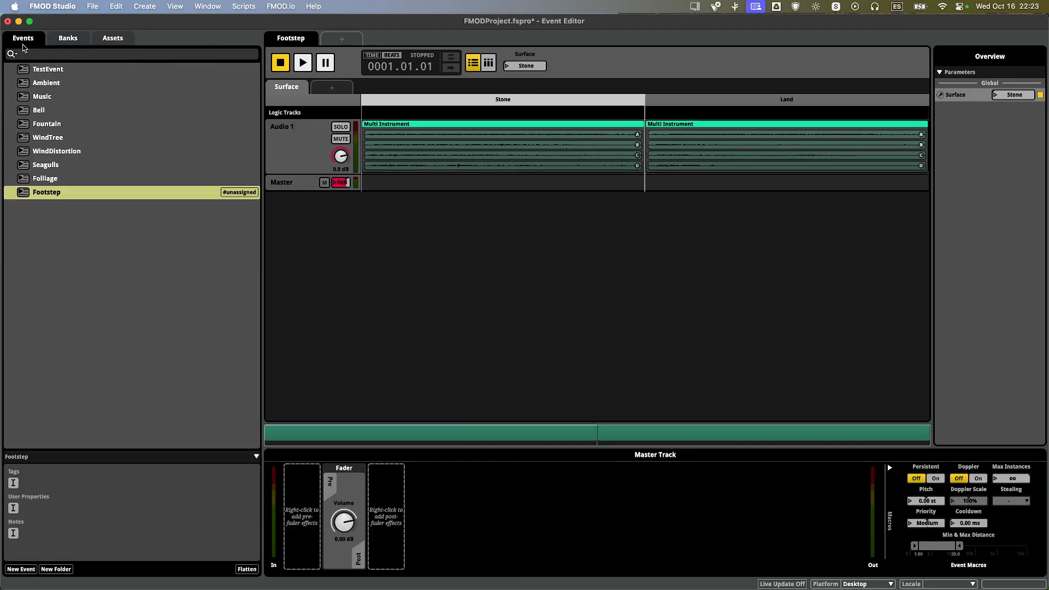
{"action": "right_click", "coordinate": [119, 192]}
{"action": "mouse_move", "coordinate": [173, 239]}
{"action": "mouse_move", "coordinate": [246, 238]}
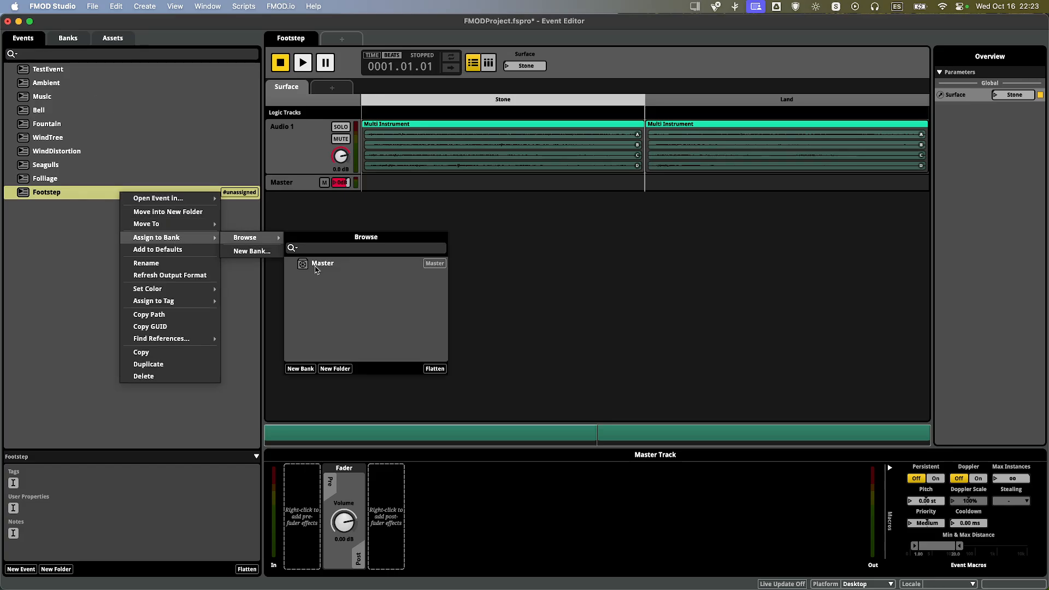
{"action": "left_click", "coordinate": [316, 268]}
{"action": "left_click", "coordinate": [92, 6]}
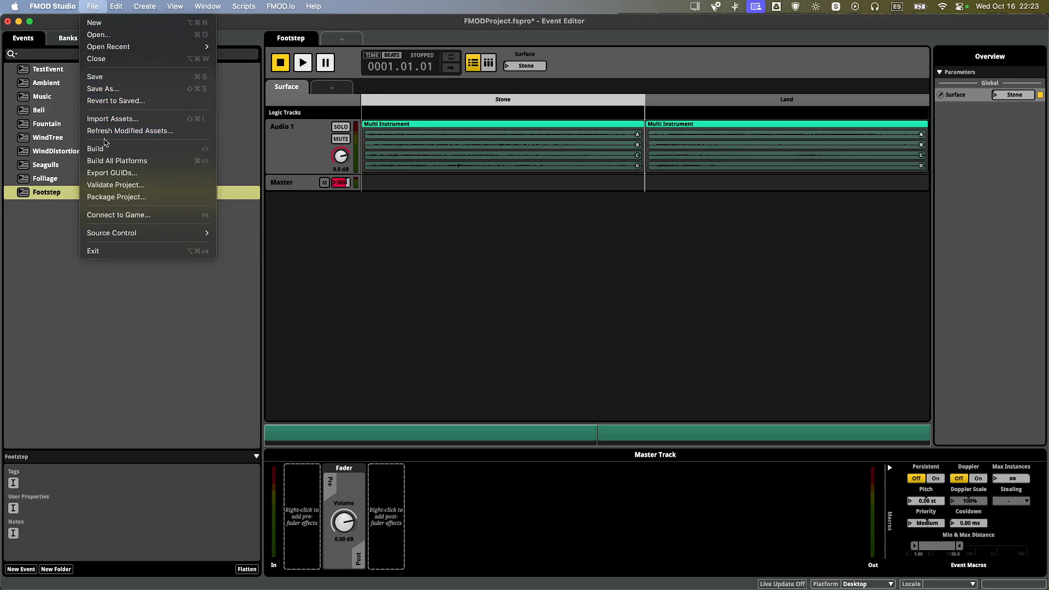
{"action": "left_click", "coordinate": [105, 161]}
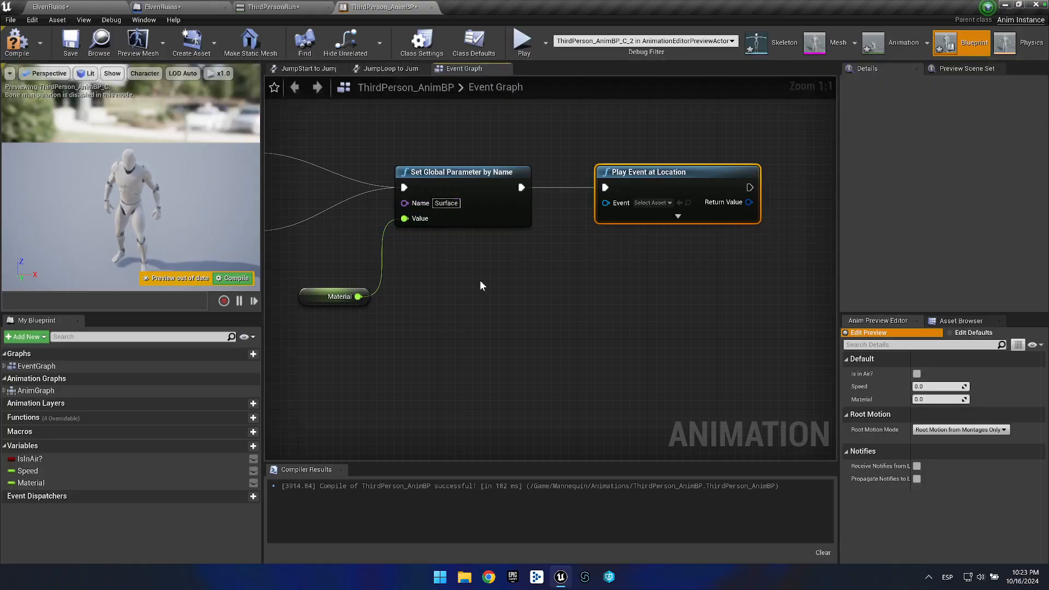
In Unreal Editor, set the event of the Play Event at Location node to Footstep and compile the blueprint.
{"action": "left_click_drag", "start_coordinate": [479, 279], "coordinate": [474, 292]}
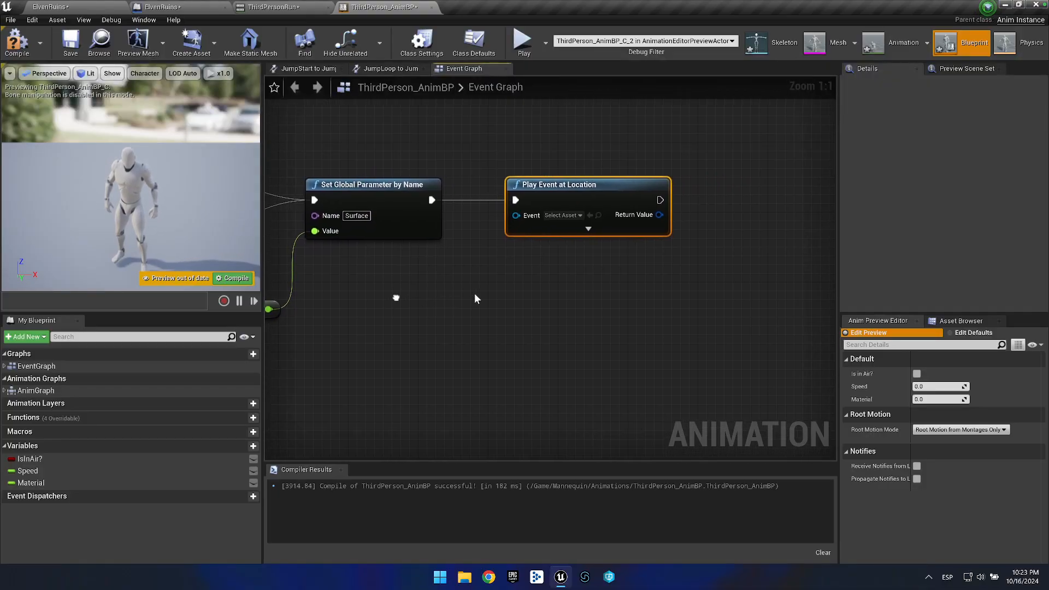
{"action": "left_click", "coordinate": [570, 215]}
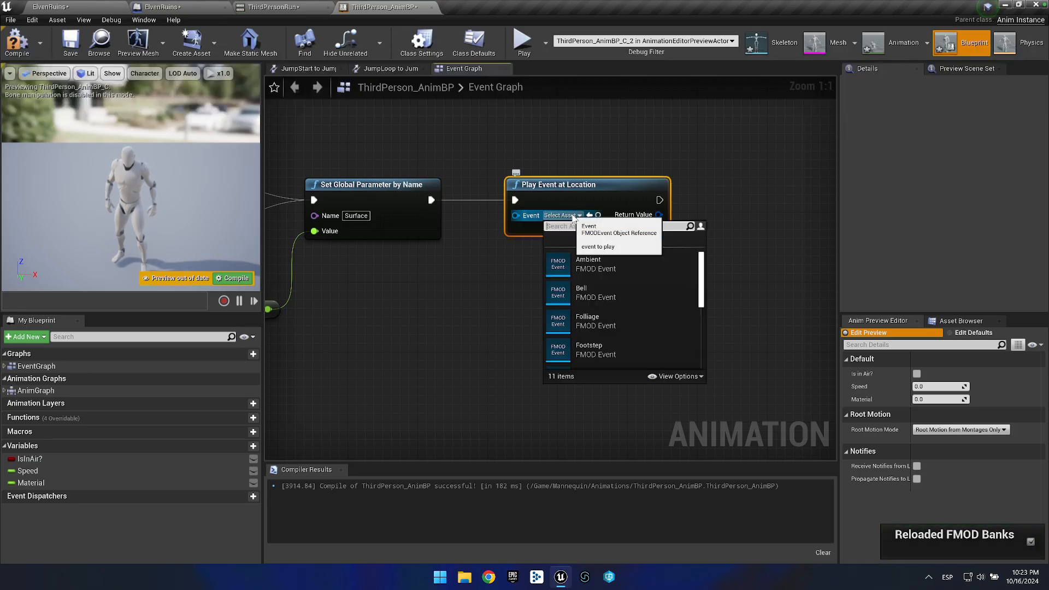
{"action": "left_click", "coordinate": [604, 328]}
{"action": "left_click_drag", "start_coordinate": [442, 333], "coordinate": [521, 336]}
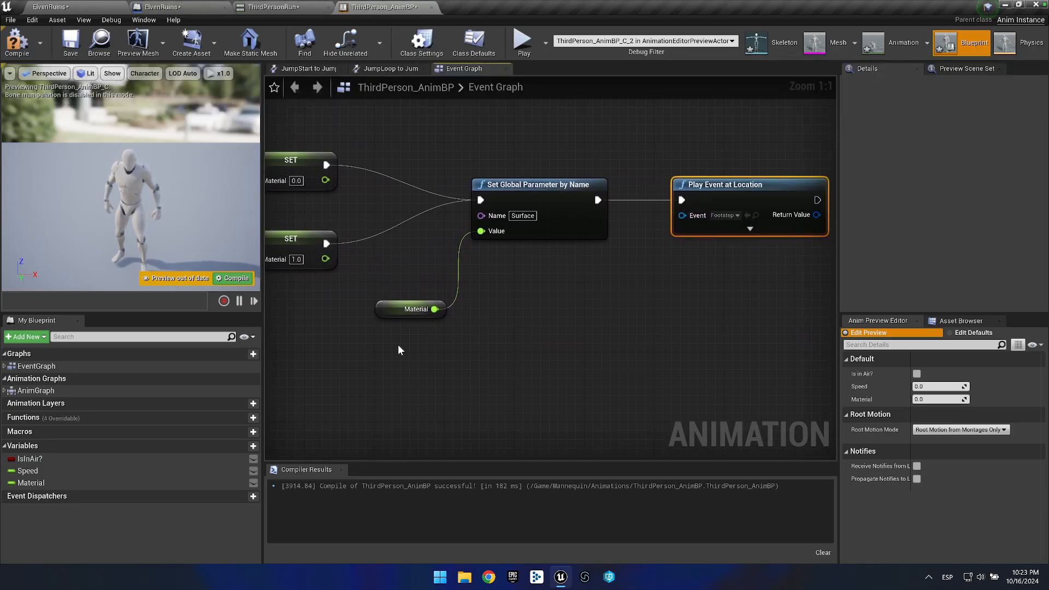
{"action": "scroll", "coordinate": [398, 344], "scroll_direction": "down", "scroll_amount": 8}
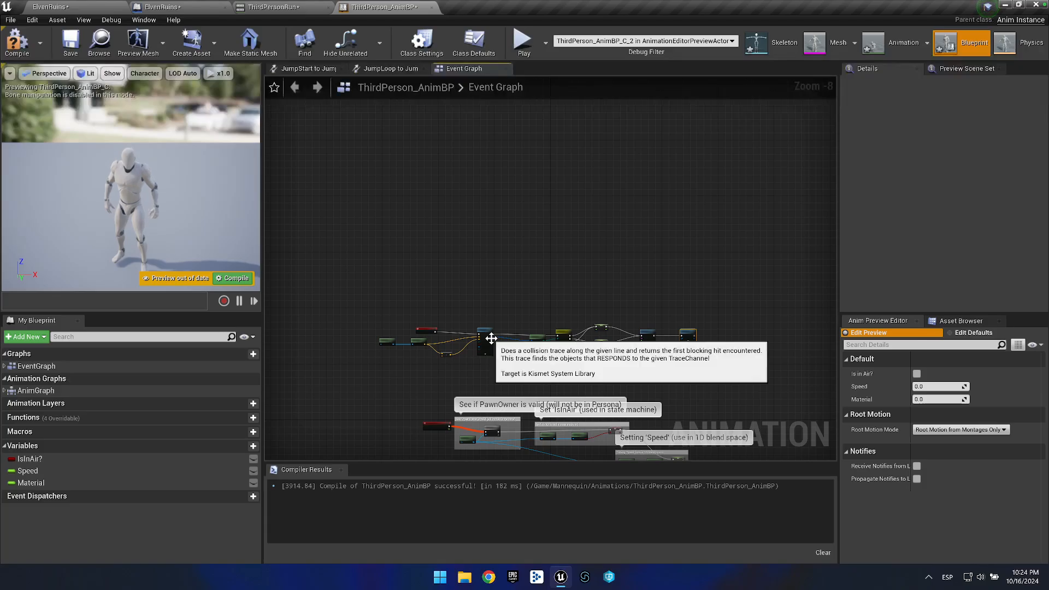
{"action": "scroll", "coordinate": [485, 342], "scroll_direction": "up", "scroll_amount": 9}
{"action": "scroll", "coordinate": [485, 341], "scroll_direction": "down", "scroll_amount": 6}
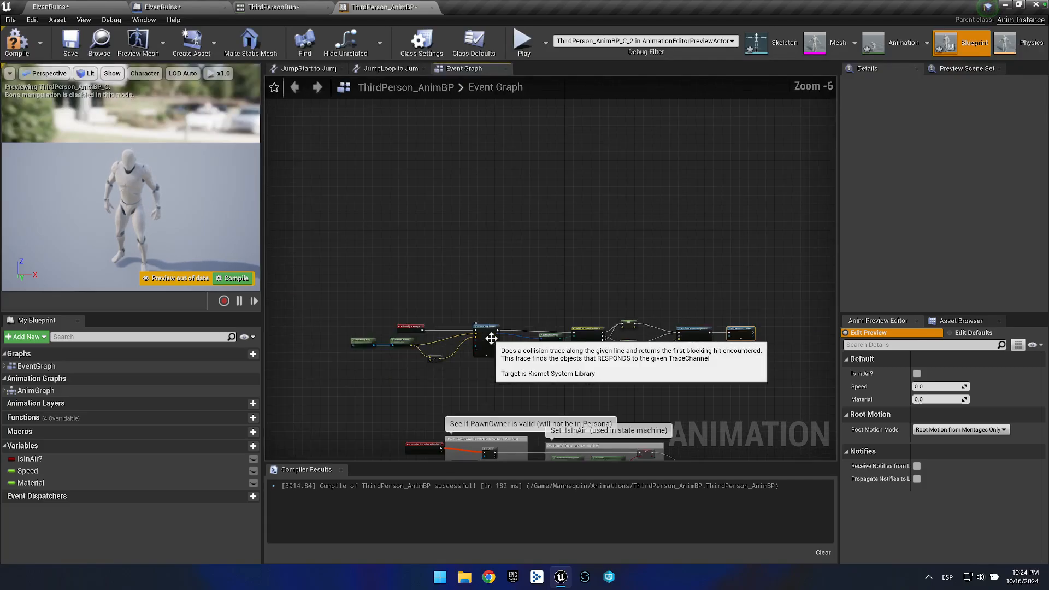
{"action": "left_click", "coordinate": [22, 49]}
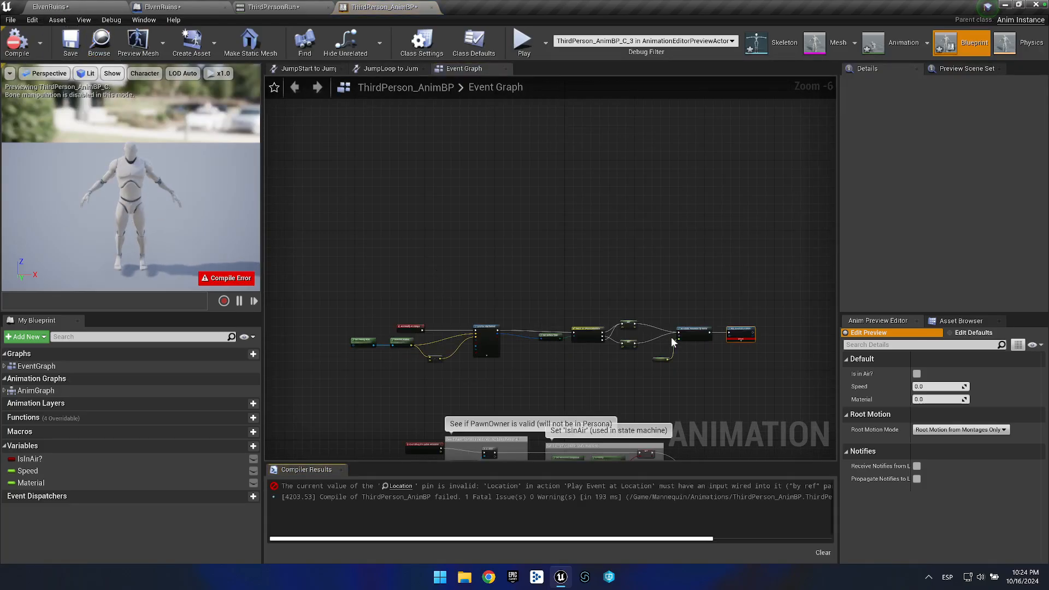
Move Play Event at Location farther from Set Global Parameter by Name and expand its hidden pins.
{"action": "scroll", "coordinate": [745, 356], "scroll_direction": "up", "scroll_amount": 7}
{"action": "left_click_drag", "start_coordinate": [564, 284], "coordinate": [713, 285]}
{"action": "left_click_drag", "start_coordinate": [528, 381], "coordinate": [510, 226]}
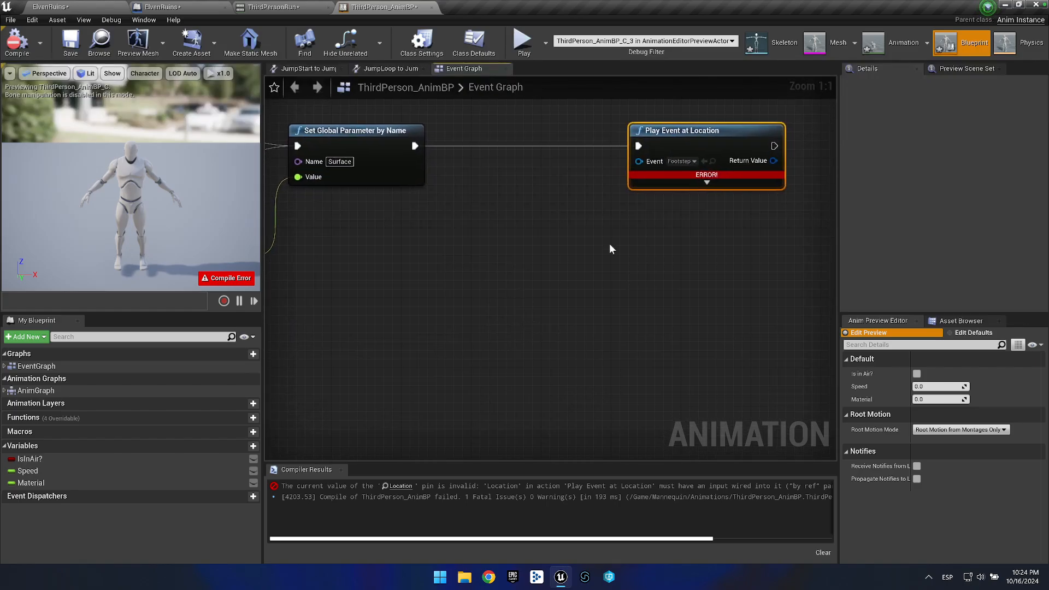
{"action": "left_click", "coordinate": [699, 183]}
Wire Get Owning Actor through GetActorTransform into the Location pin of Play Event at Location, and compile and save the blueprint.
{"action": "right_click", "coordinate": [367, 231]}
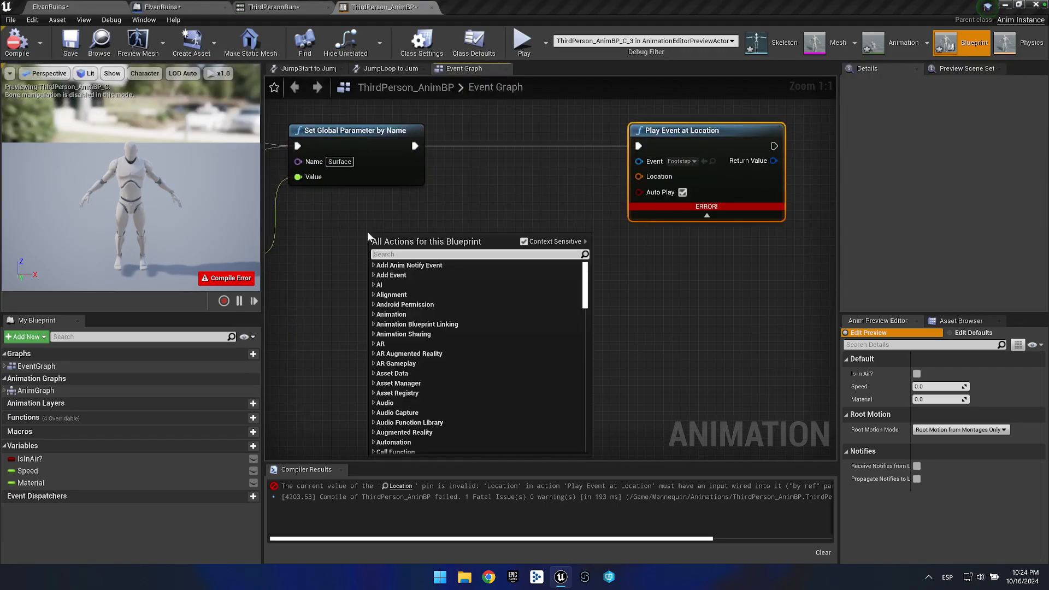
{"action": "type", "text": "get own"}
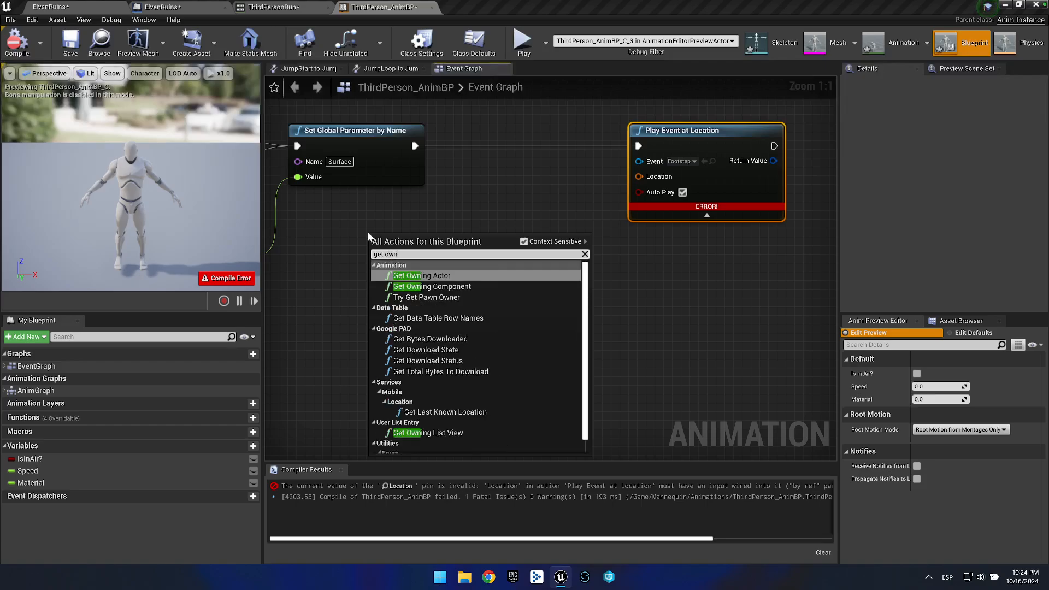
{"action": "key", "text": "Return"}
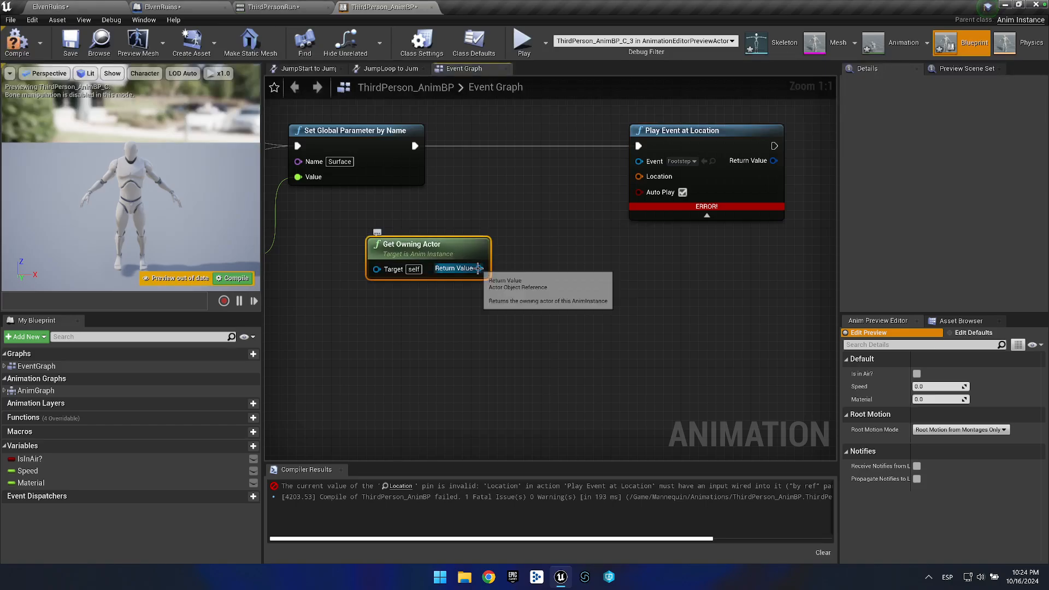
{"action": "left_click_drag", "start_coordinate": [478, 268], "coordinate": [541, 271]}
{"action": "type", "text": "get trans"}
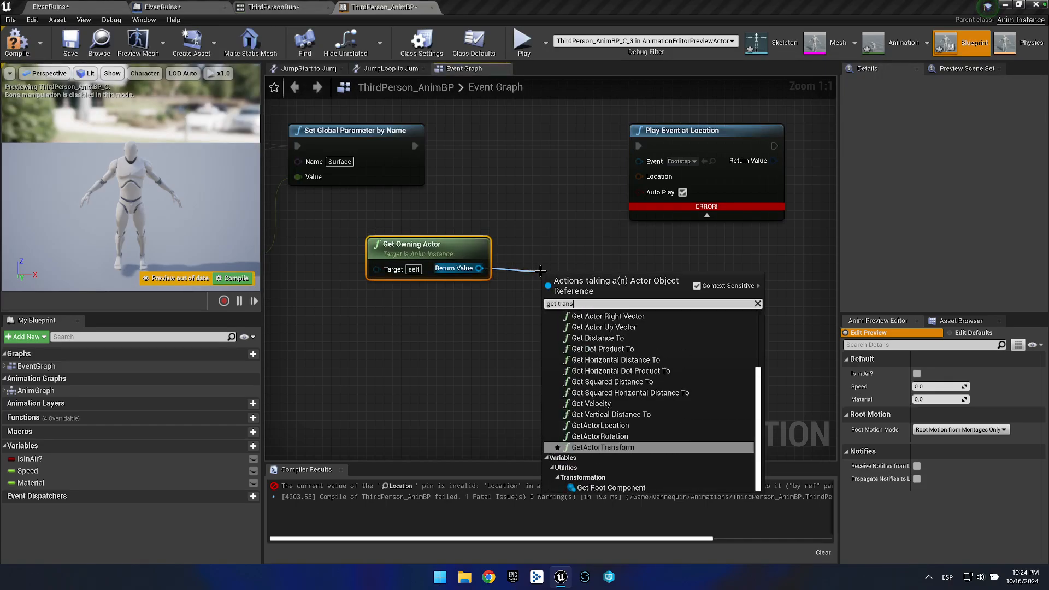
{"action": "key", "text": "Return"}
{"action": "left_click_drag", "start_coordinate": [628, 304], "coordinate": [638, 172]}
{"action": "left_click_drag", "start_coordinate": [608, 271], "coordinate": [569, 247]}
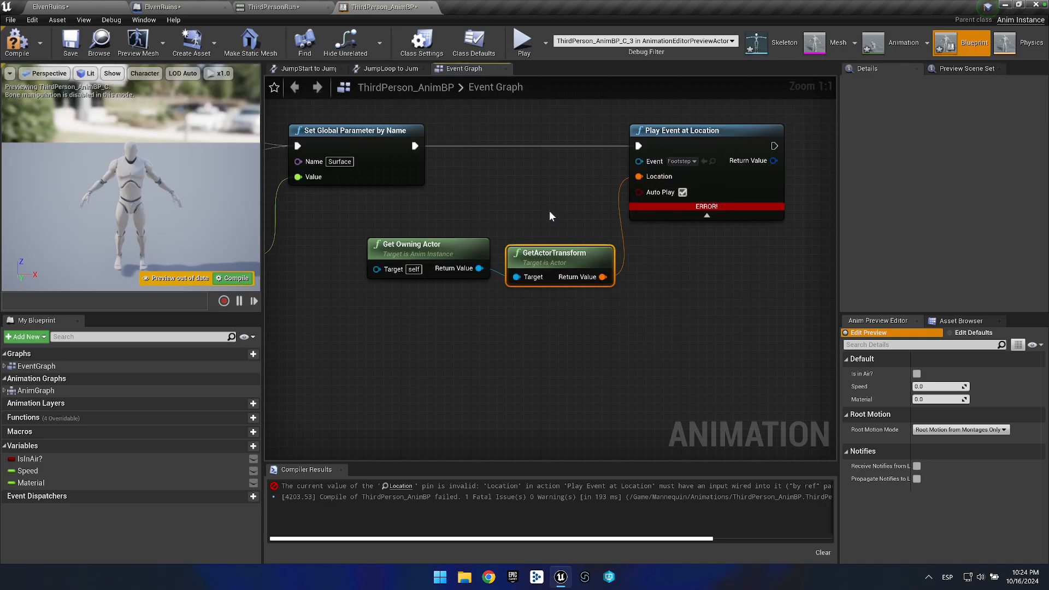
{"action": "left_click", "coordinate": [15, 44]}
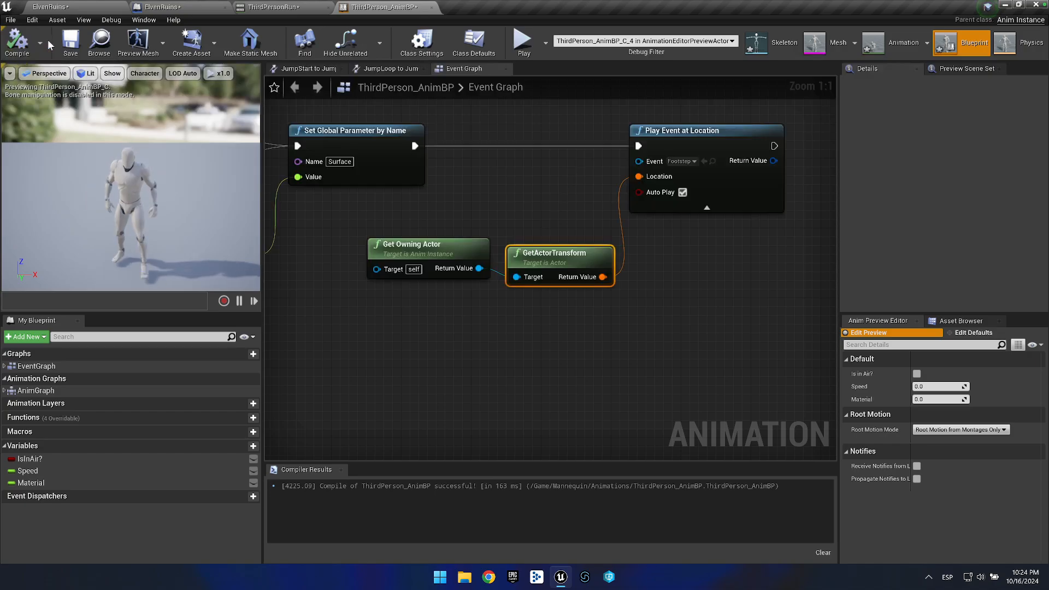
{"action": "left_click", "coordinate": [64, 45]}
Play the ElvenRuins level, run the character forward across the stone floor to test the footsteps, and end the session.
{"action": "left_click", "coordinate": [62, 8]}
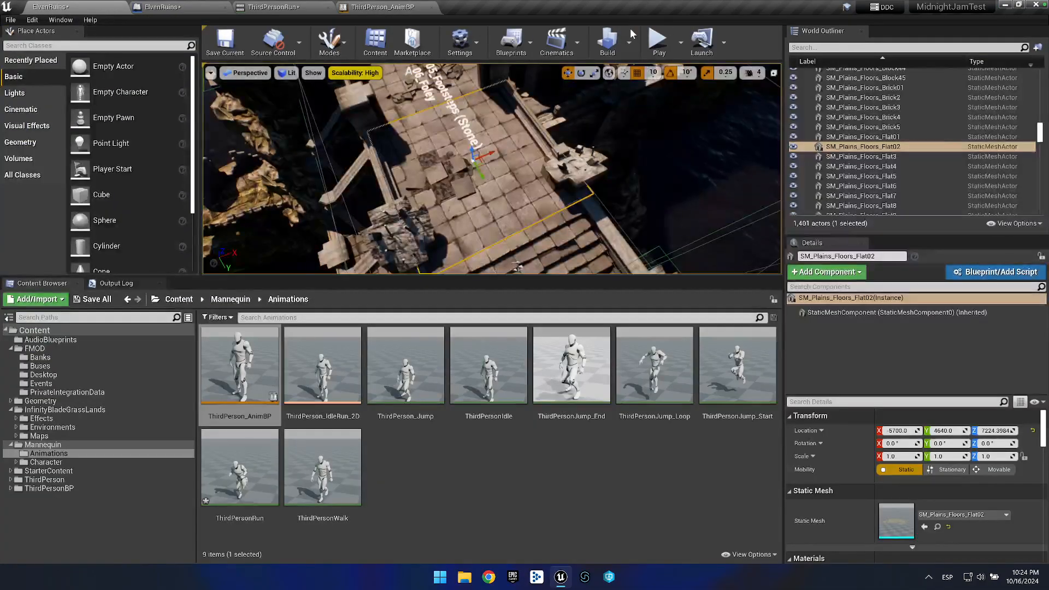
{"action": "left_click", "coordinate": [659, 41]}
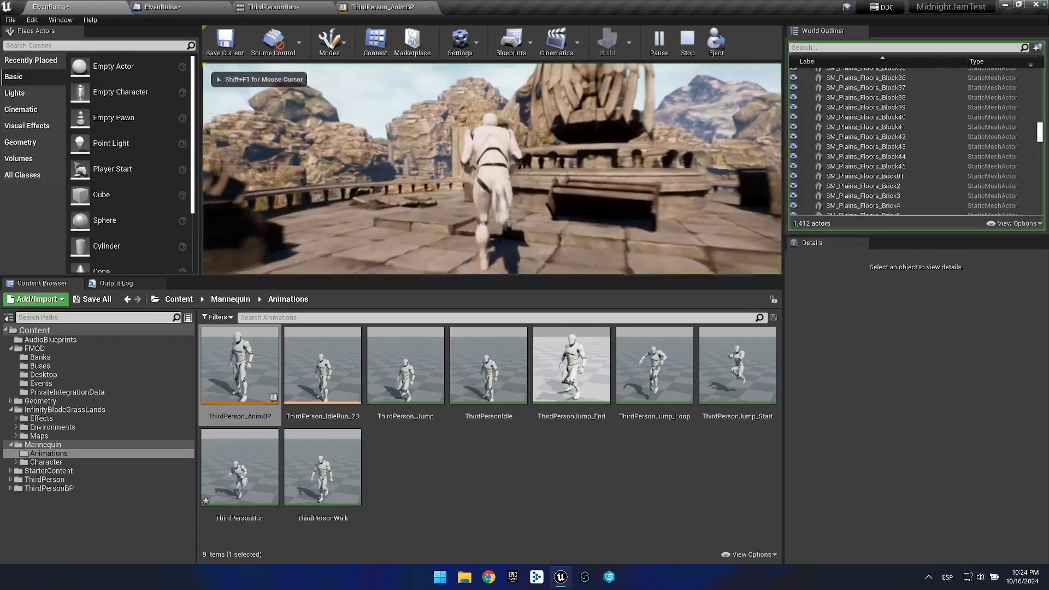
{"action": "key", "text": "w"}
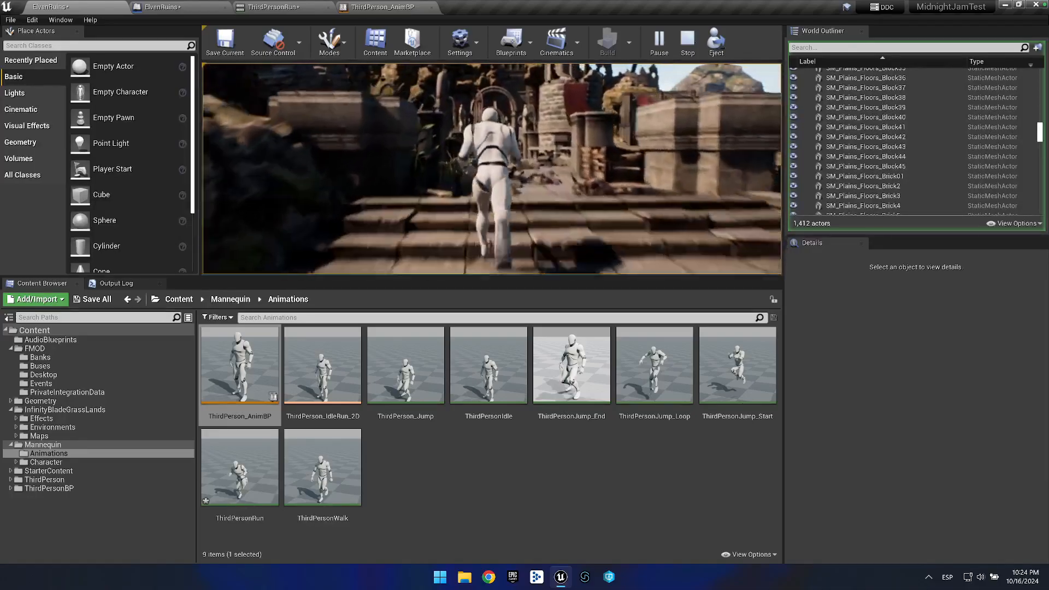
{"action": "key", "text": "Escape"}
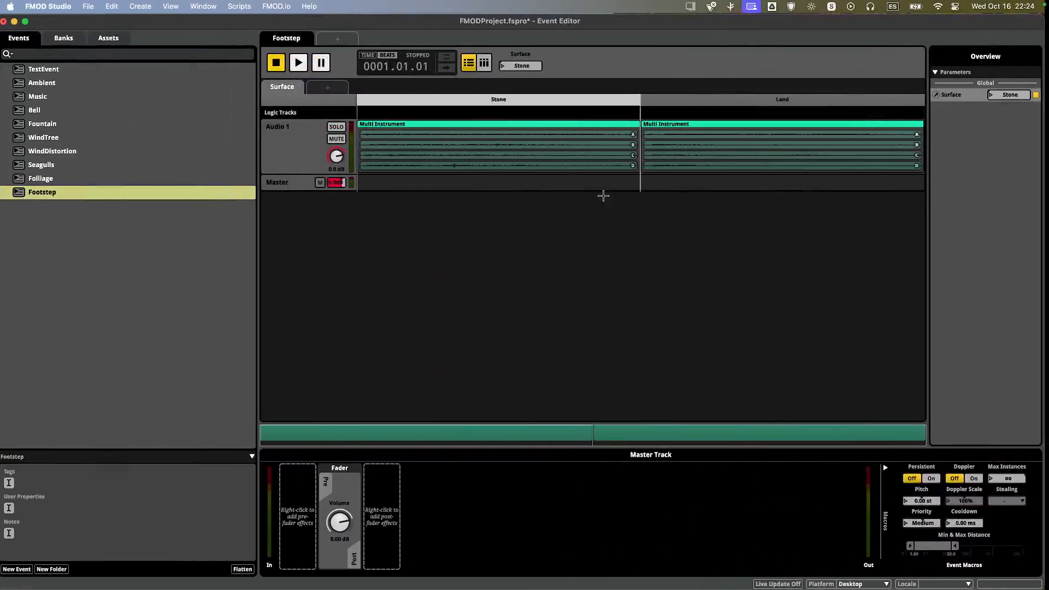
In FMOD Studio, create a new event named Foley and add an action sheet to it.
{"action": "right_click", "coordinate": [29, 222]}
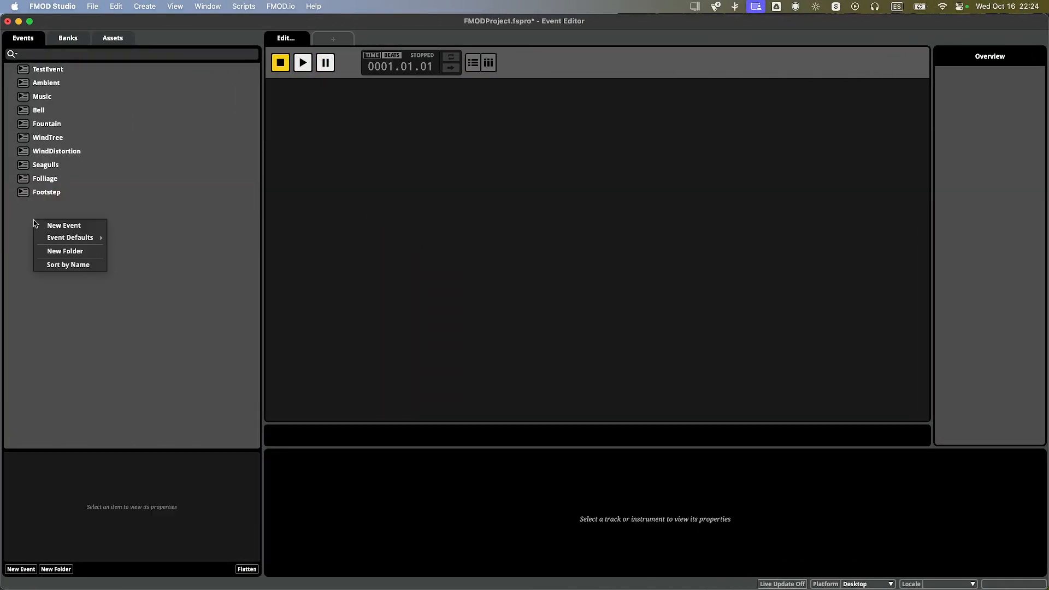
{"action": "left_click", "coordinate": [64, 226]}
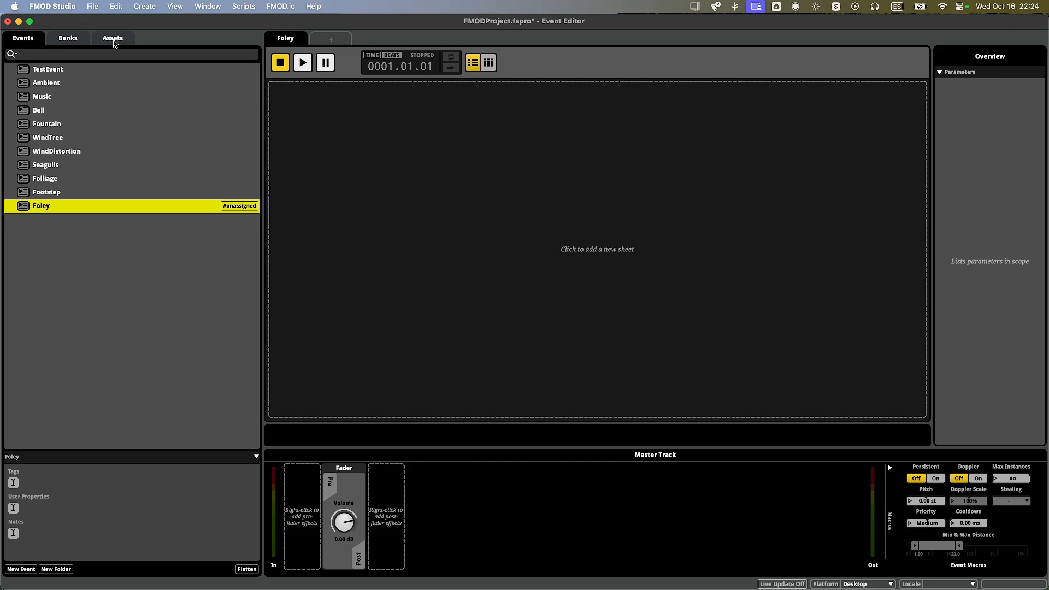
{"action": "left_click", "coordinate": [317, 120]}
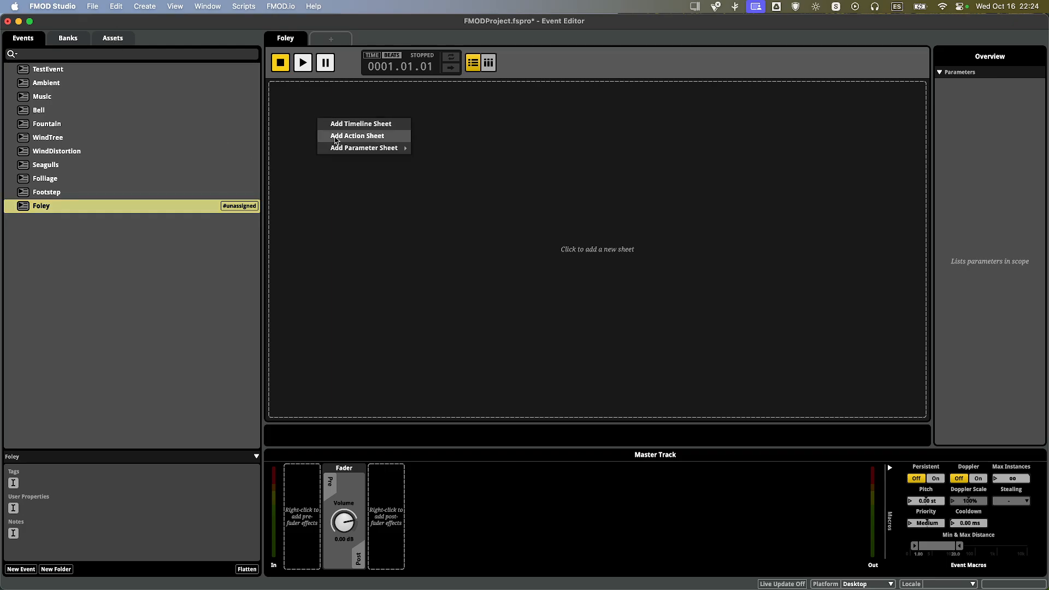
{"action": "left_click", "coordinate": [335, 136]}
Add a multi instrument to the Foley action sheet and fill it with the four foley equipment WAV files, rr01 to rr04.
{"action": "right_click", "coordinate": [351, 153]}
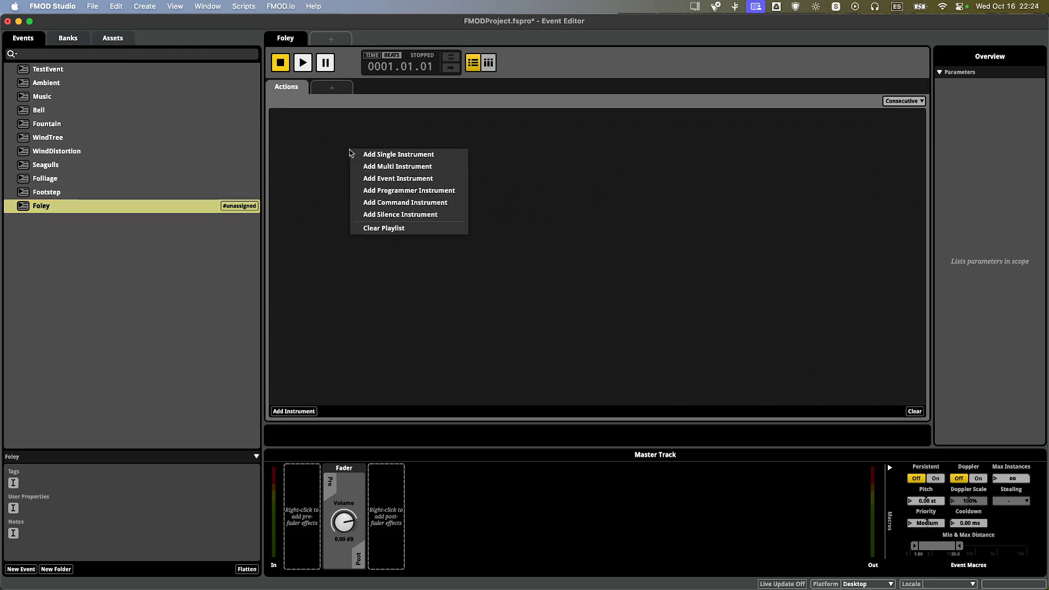
{"action": "left_click", "coordinate": [388, 167]}
{"action": "left_click", "coordinate": [118, 42]}
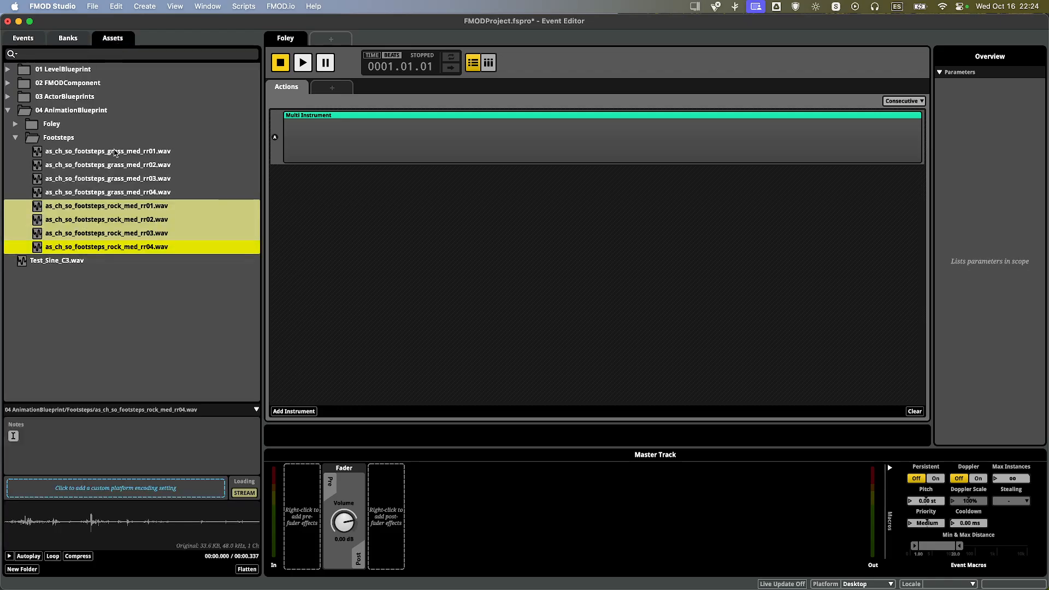
{"action": "left_click", "coordinate": [16, 124]}
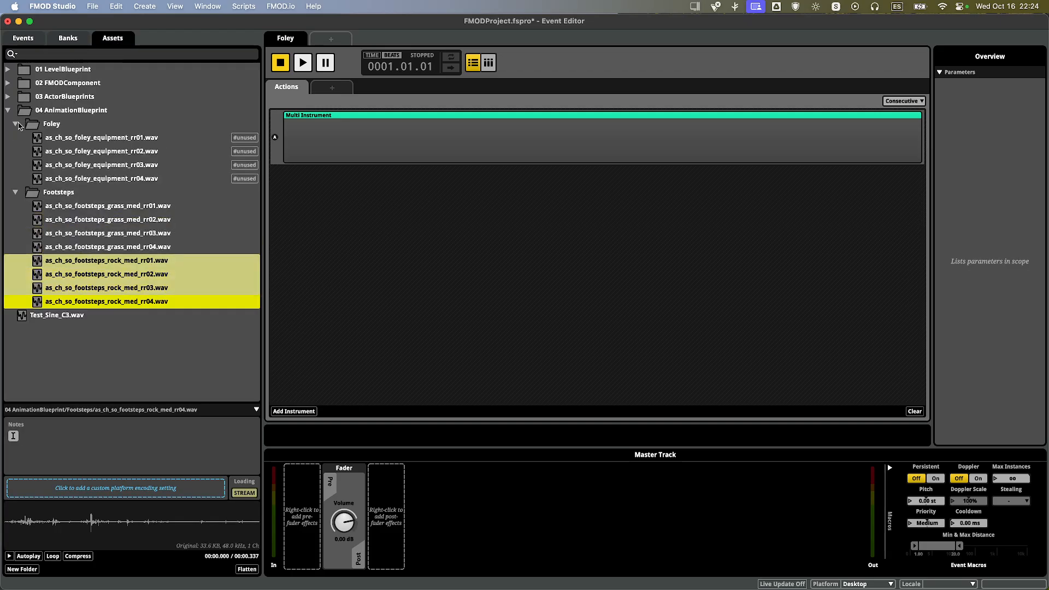
{"action": "left_click", "coordinate": [92, 142]}
{"action": "left_click", "coordinate": [101, 178], "text": "shift"}
{"action": "left_click_drag", "start_coordinate": [102, 178], "coordinate": [382, 150]}
Add random modulation to the Foley multi instrument's pitch and build the project for all platforms.
{"action": "right_click", "coordinate": [380, 151]}
{"action": "left_click", "coordinate": [347, 156]}
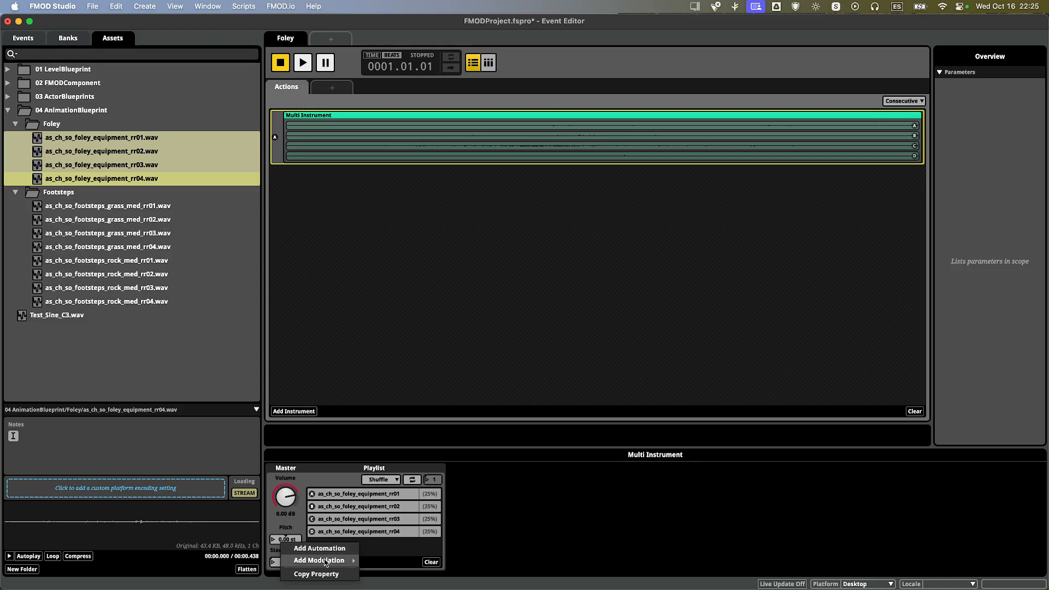
{"action": "left_click", "coordinate": [396, 547]}
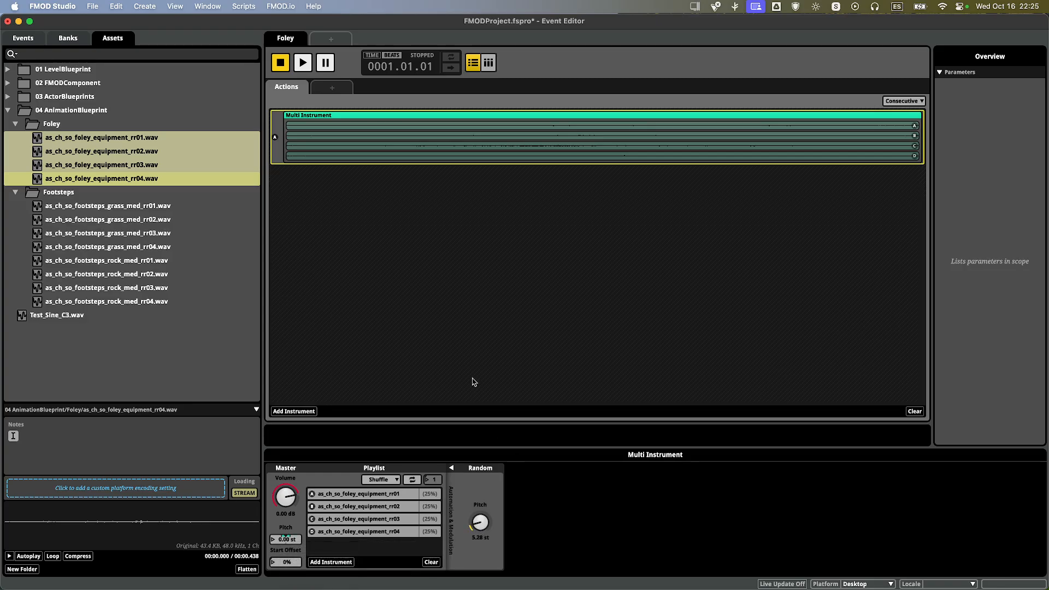
{"action": "left_click", "coordinate": [91, 6]}
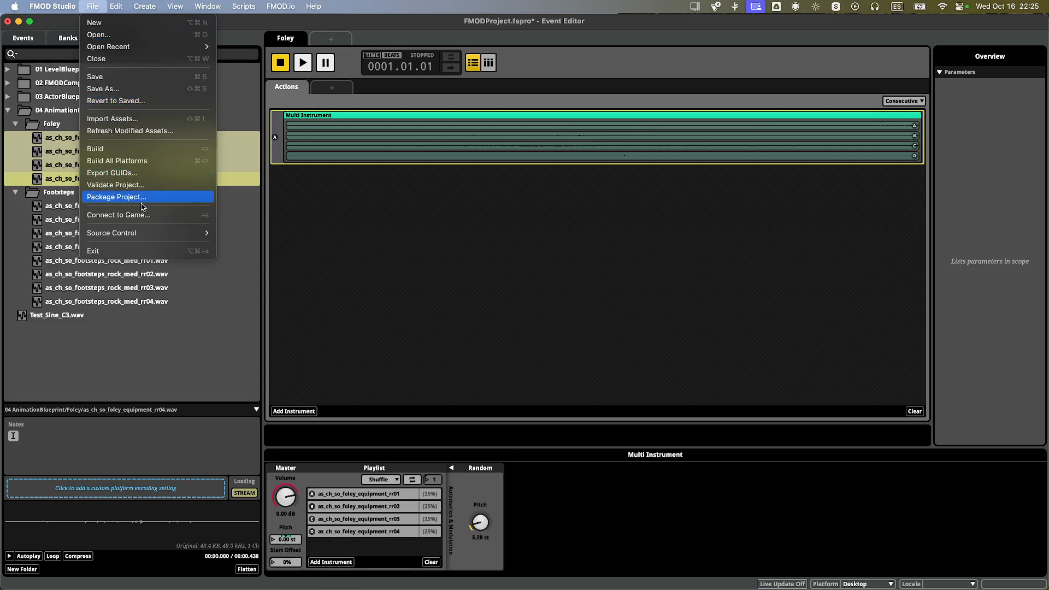
{"action": "left_click", "coordinate": [134, 167]}
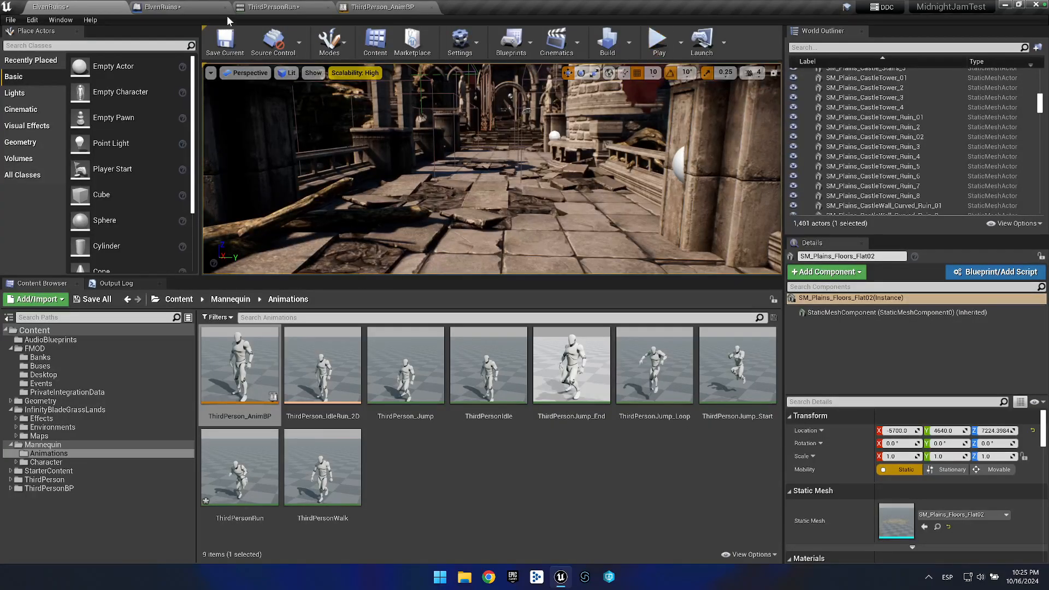
Switch to Unreal Editor and inspect the Foley notify in the ThirdPersonRun animation.
{"action": "left_click", "coordinate": [390, 8]}
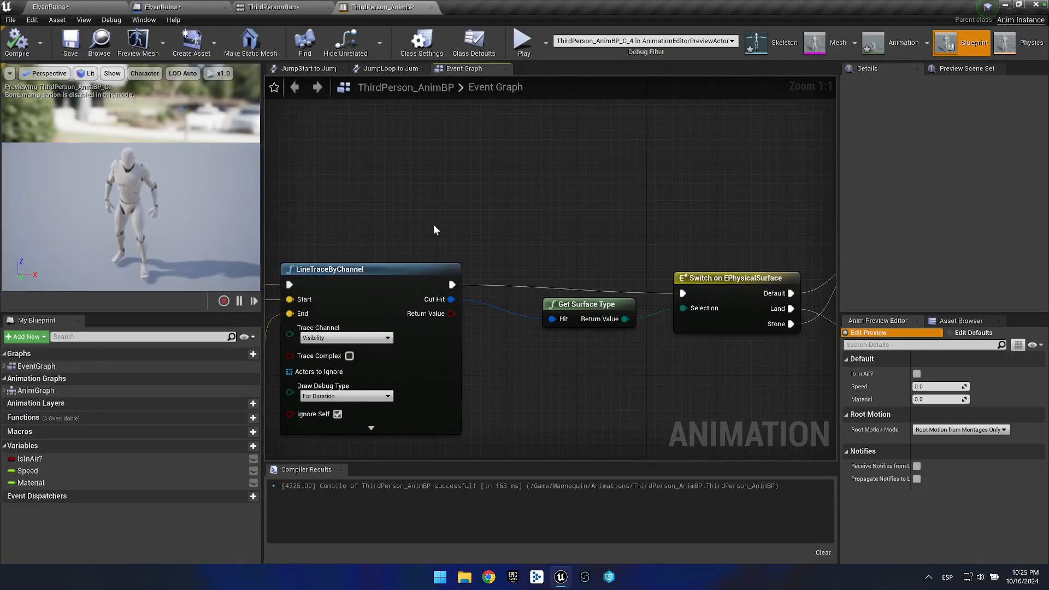
{"action": "left_click", "coordinate": [285, 11]}
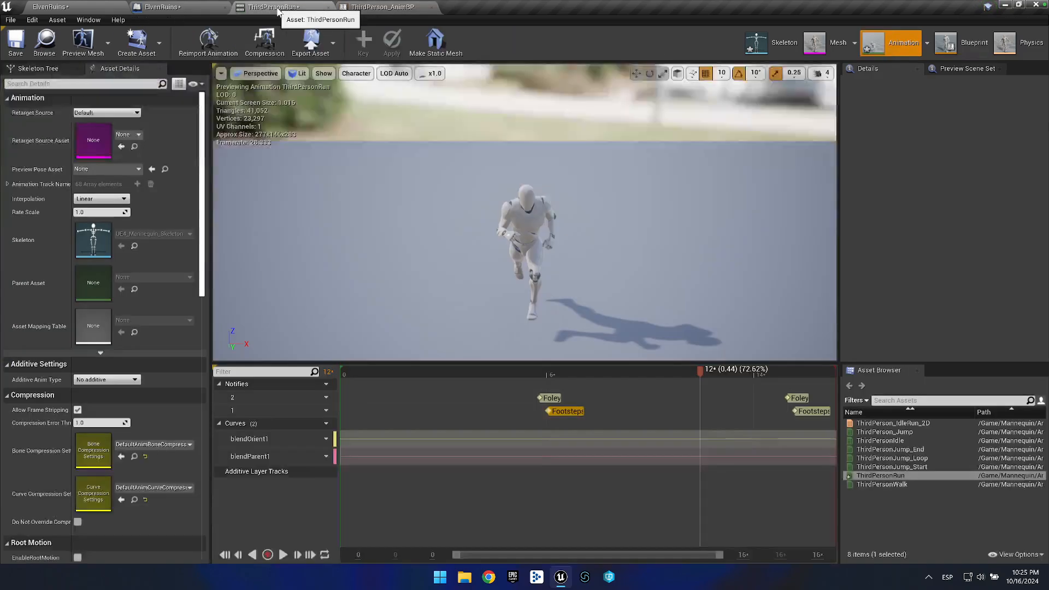
{"action": "left_click", "coordinate": [555, 399]}
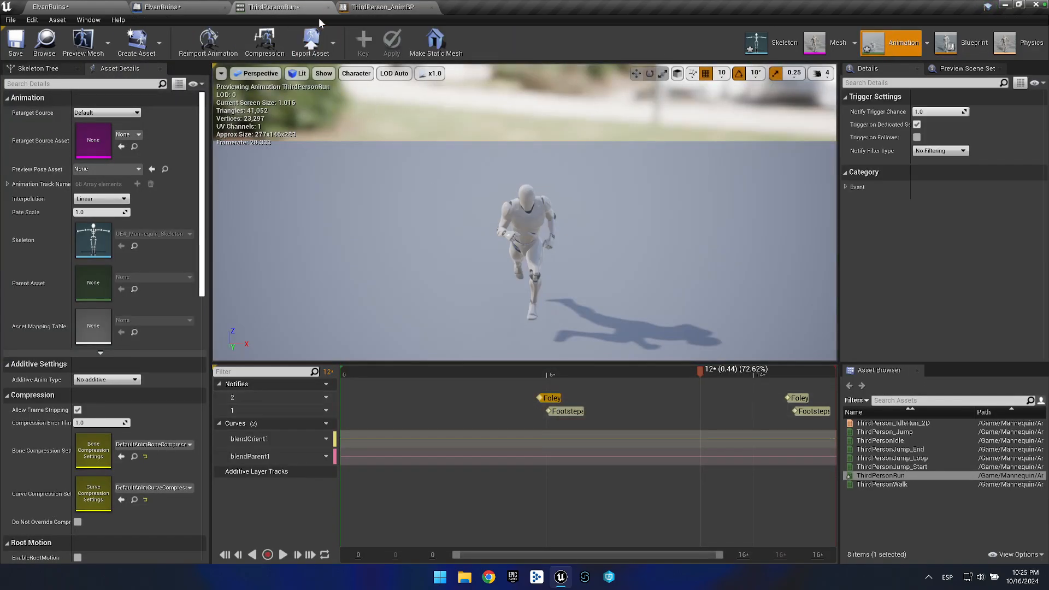
{"action": "left_click", "coordinate": [382, 7]}
Add the AnimNotify_Foley event to the ThirdPerson_AnimBP event graph, above the footsteps nodes.
{"action": "right_click", "coordinate": [473, 219]}
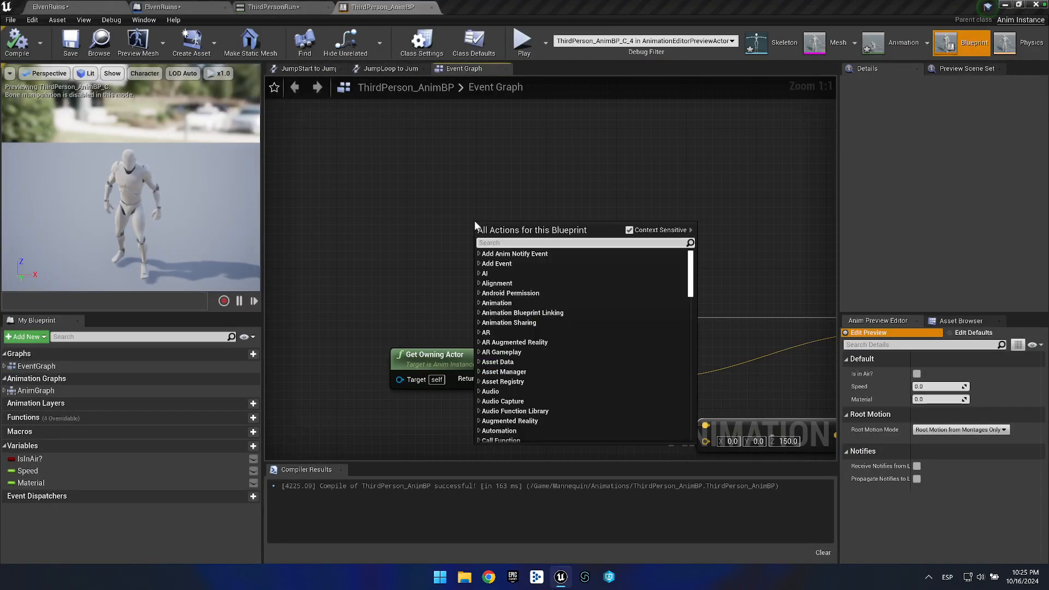
{"action": "left_click", "coordinate": [477, 252]}
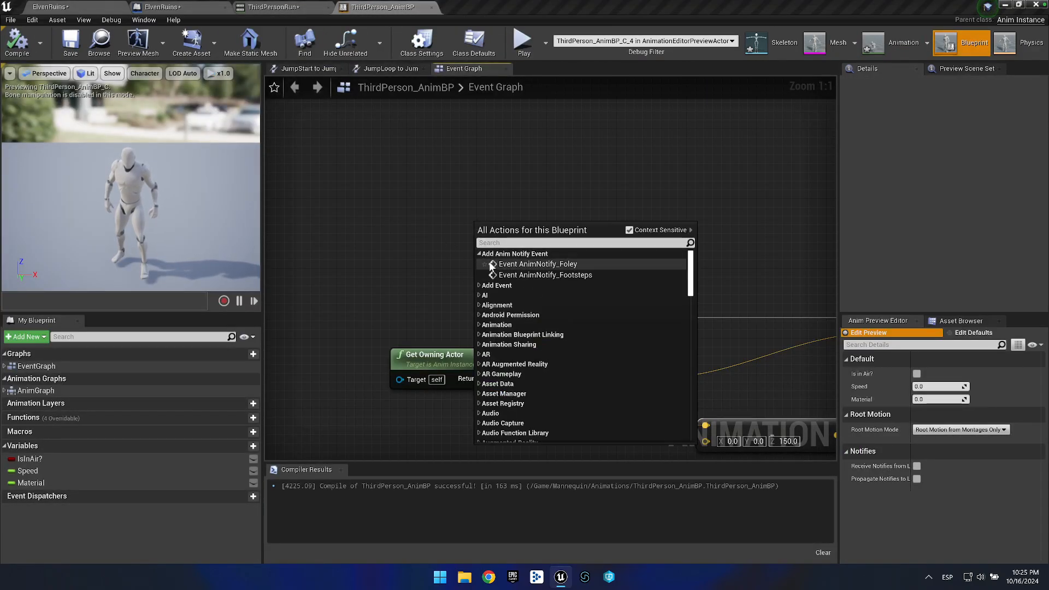
{"action": "left_click", "coordinate": [586, 274]}
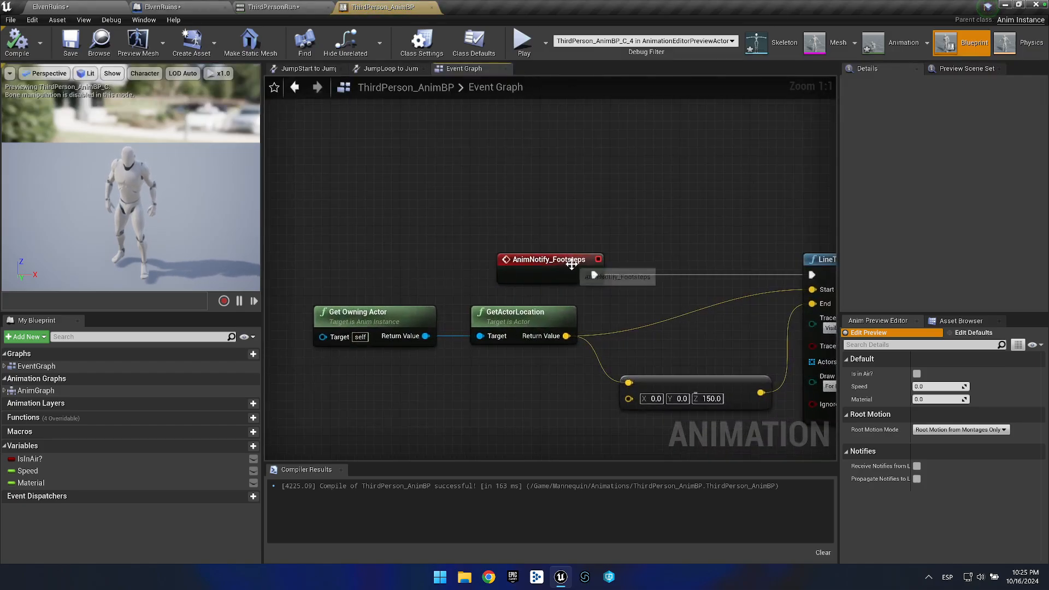
{"action": "right_click", "coordinate": [355, 177]}
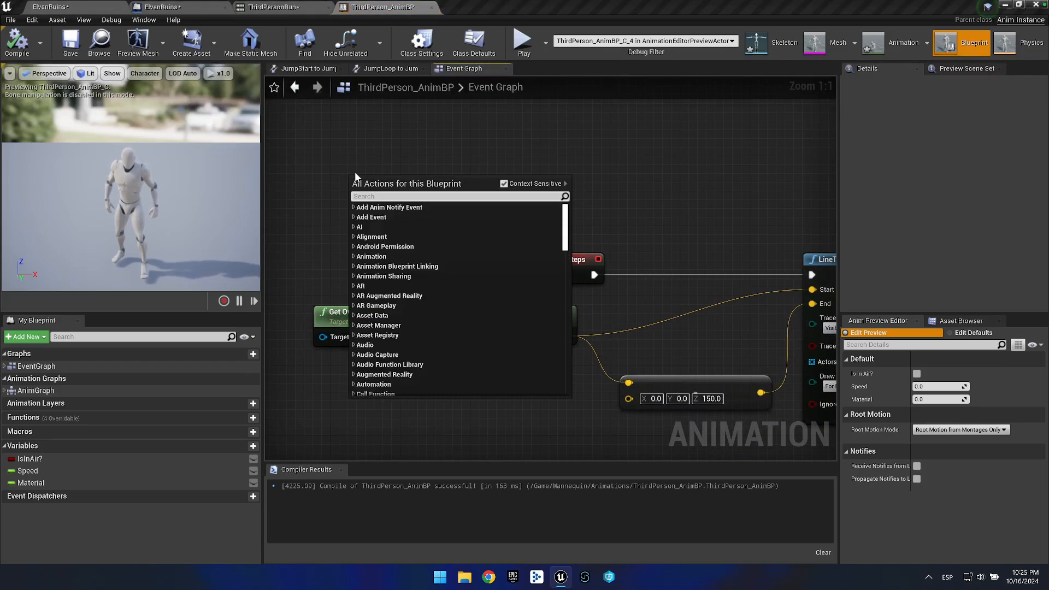
{"action": "left_click", "coordinate": [355, 208]}
{"action": "left_click", "coordinate": [382, 217]}
Connect a new FMOD Play Event at Location node to the AnimNotify_Foley execution output.
{"action": "left_click_drag", "start_coordinate": [402, 175], "coordinate": [497, 166]}
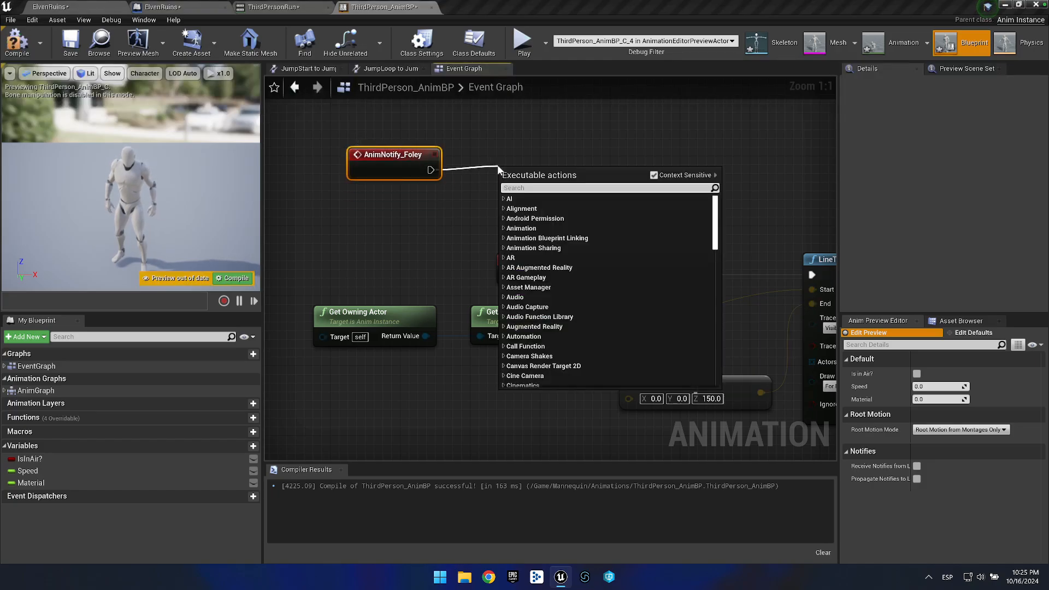
{"action": "type", "text": "play en"}
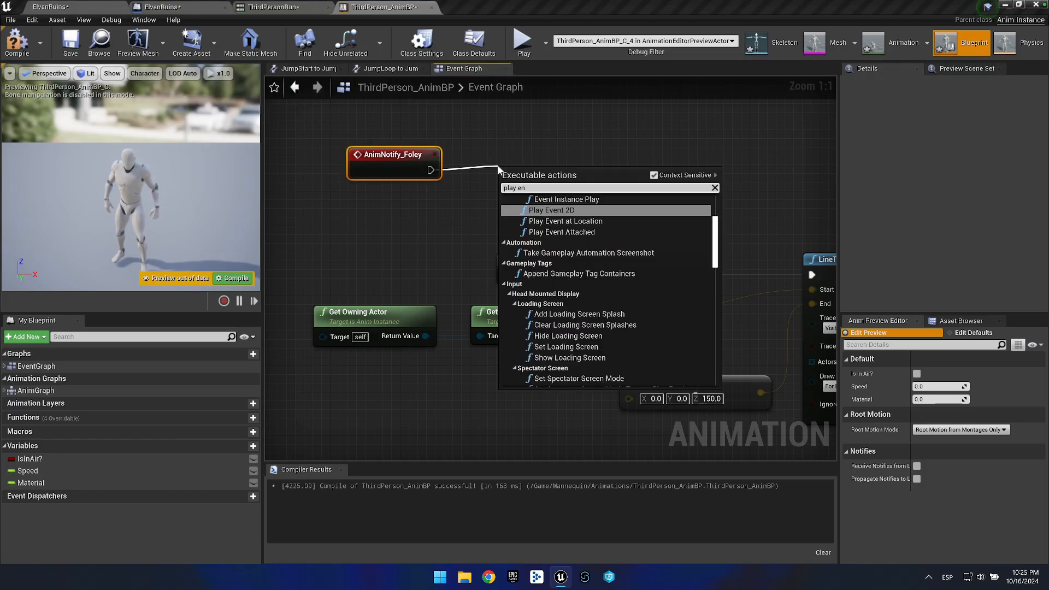
{"action": "key", "text": "BackSpace"}
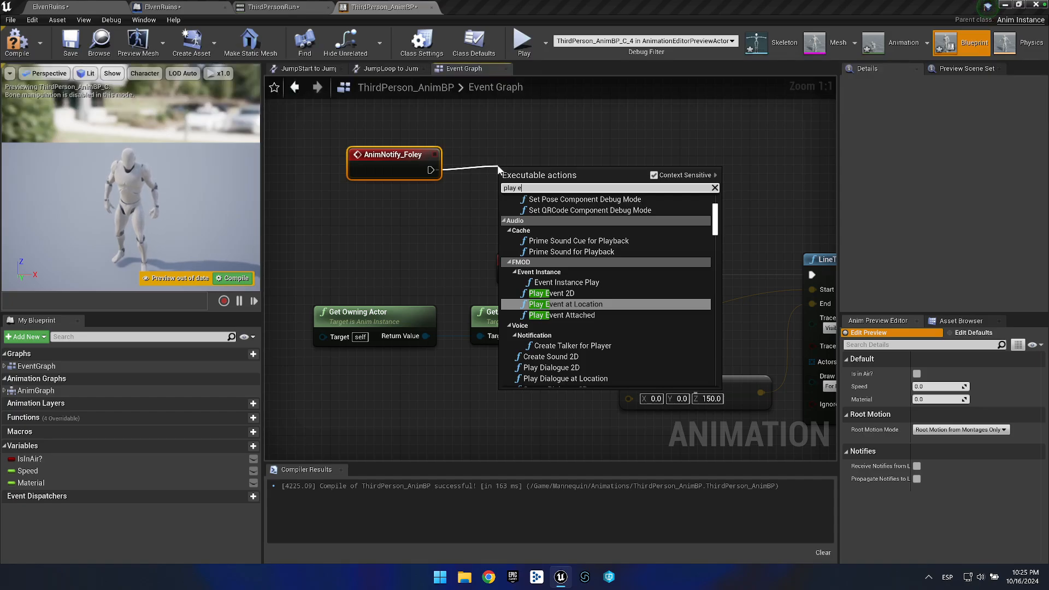
{"action": "key", "text": "Return"}
Try to find the Foley event for the new Play Event at Location node.
{"action": "left_click", "coordinate": [564, 205]}
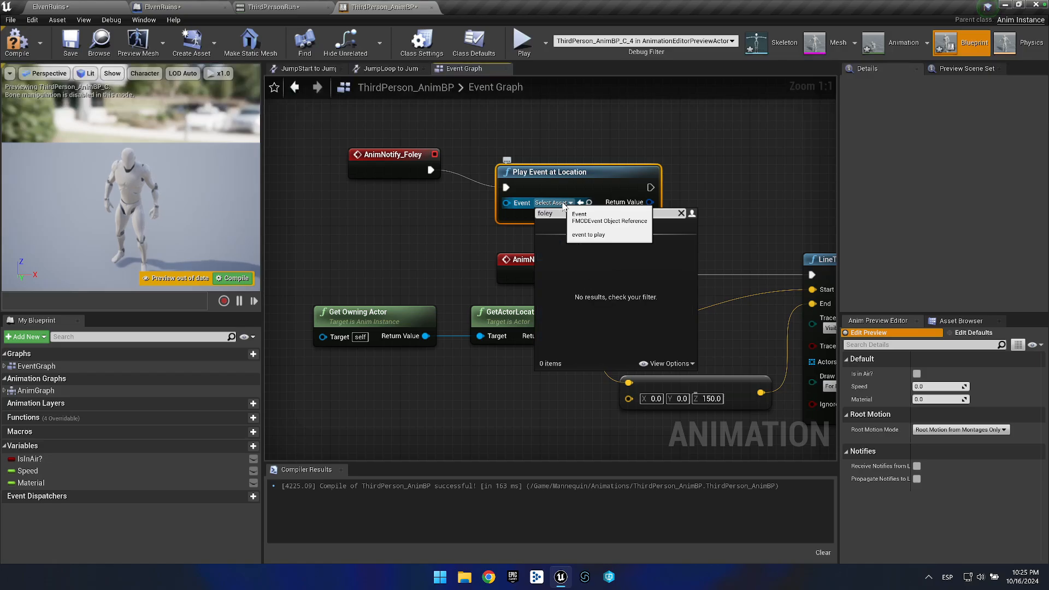
{"action": "type", "text": "foley"}
{"action": "key", "text": "BackSpace"}
{"action": "key", "text": "BackSpace"}
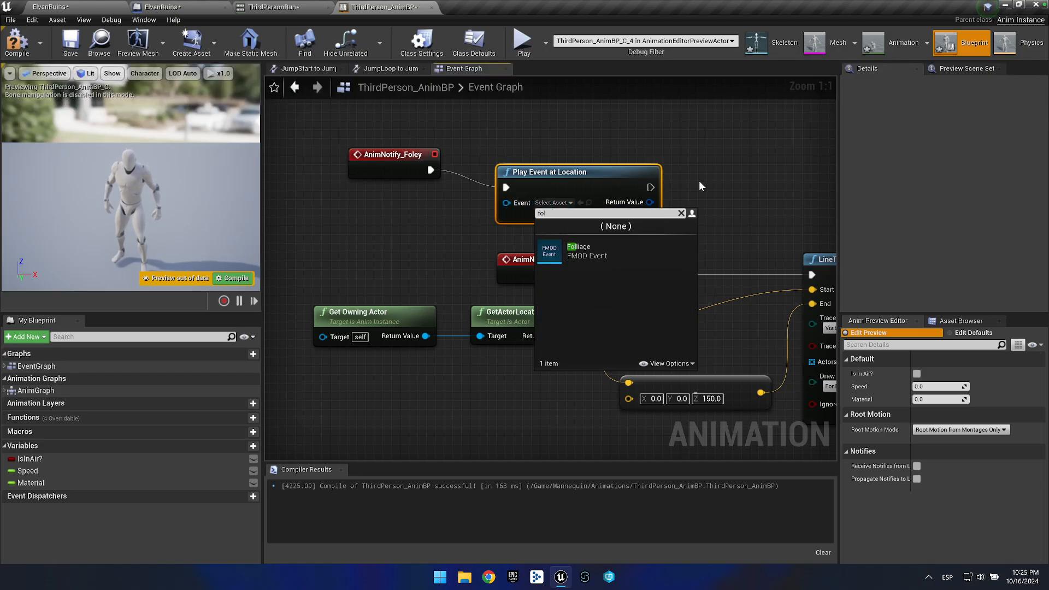
{"action": "left_click", "coordinate": [726, 165]}
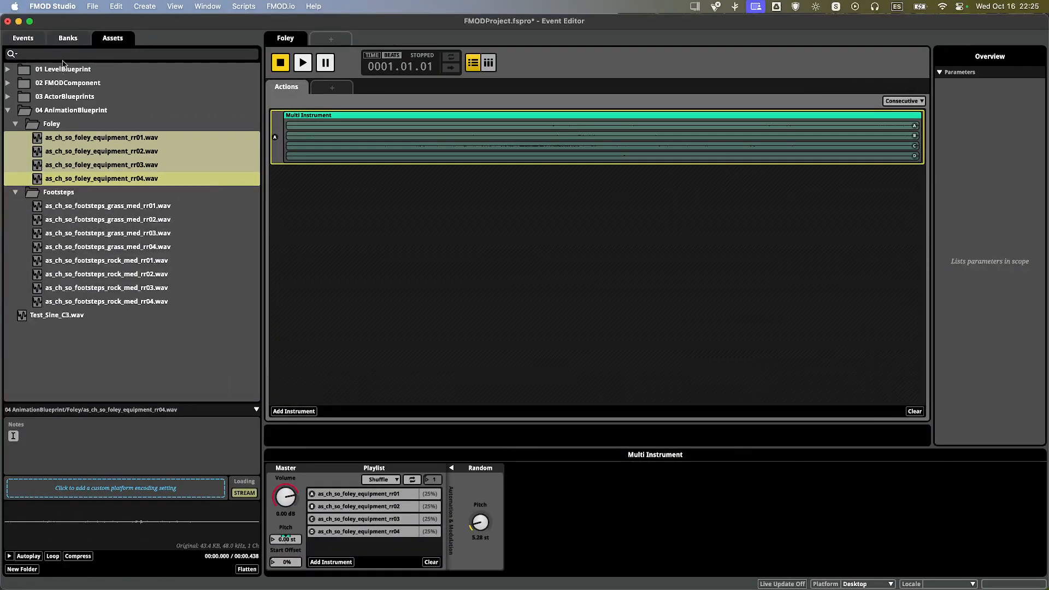
In FMOD Studio, assign the Foley event to the Master bank and build all platforms.
{"action": "left_click", "coordinate": [35, 39]}
{"action": "right_click", "coordinate": [210, 212]}
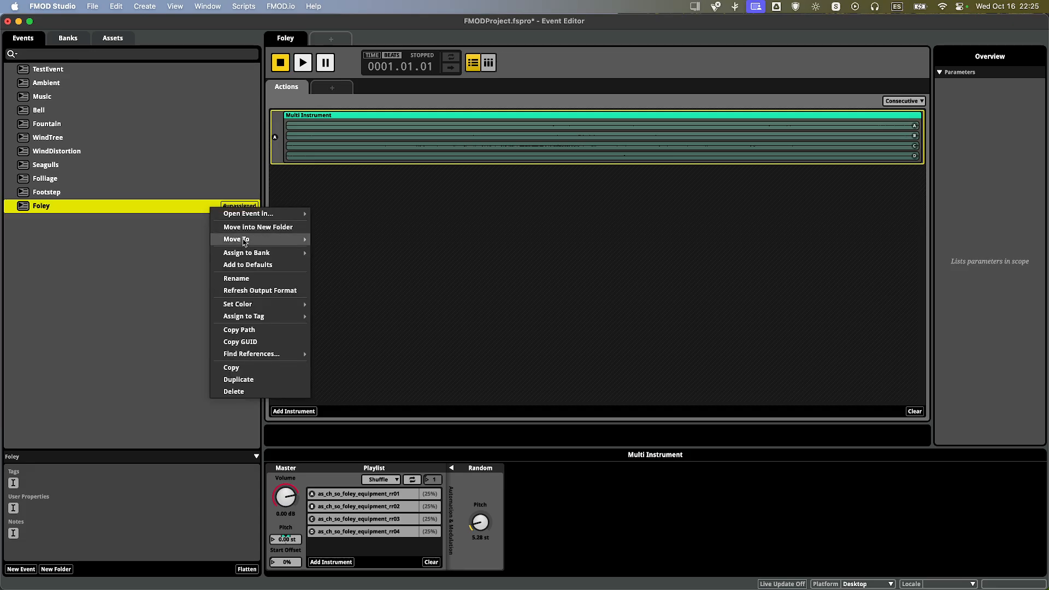
{"action": "mouse_move", "coordinate": [257, 252]}
{"action": "mouse_move", "coordinate": [357, 257]}
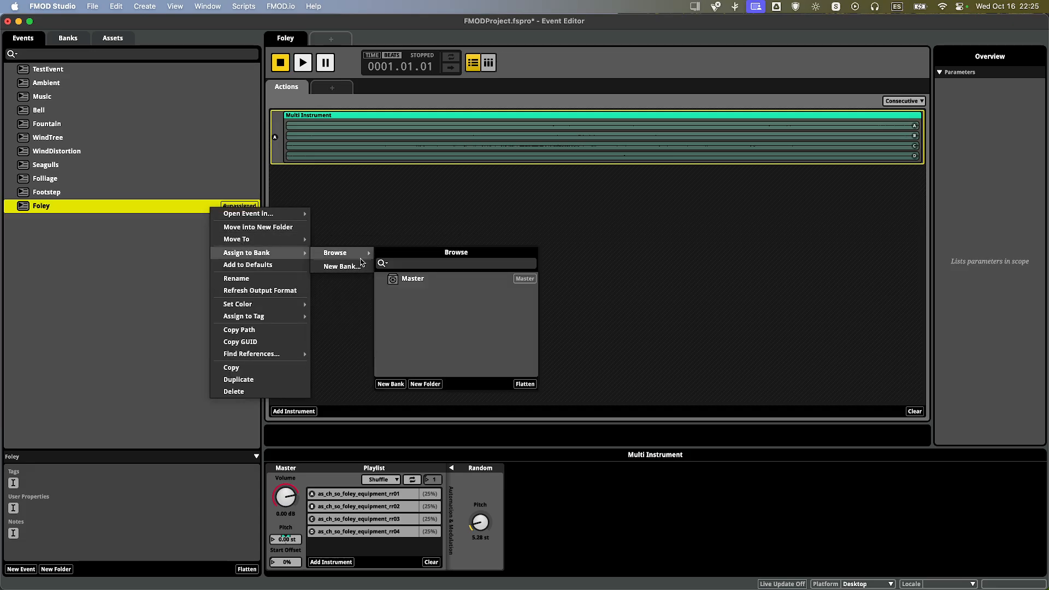
{"action": "left_click", "coordinate": [419, 281]}
{"action": "left_click", "coordinate": [94, 6]}
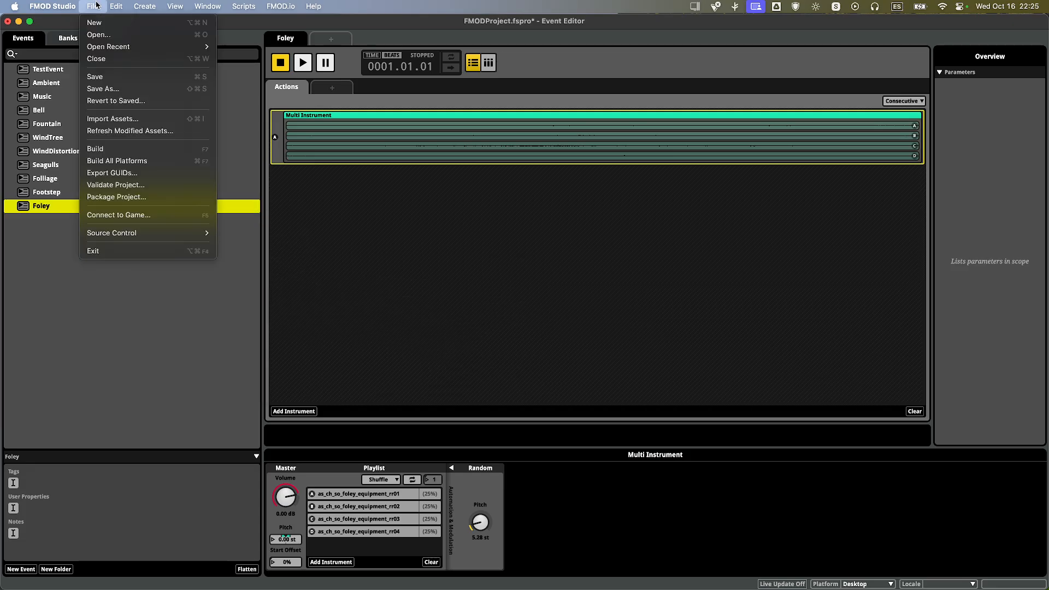
{"action": "left_click", "coordinate": [111, 164]}
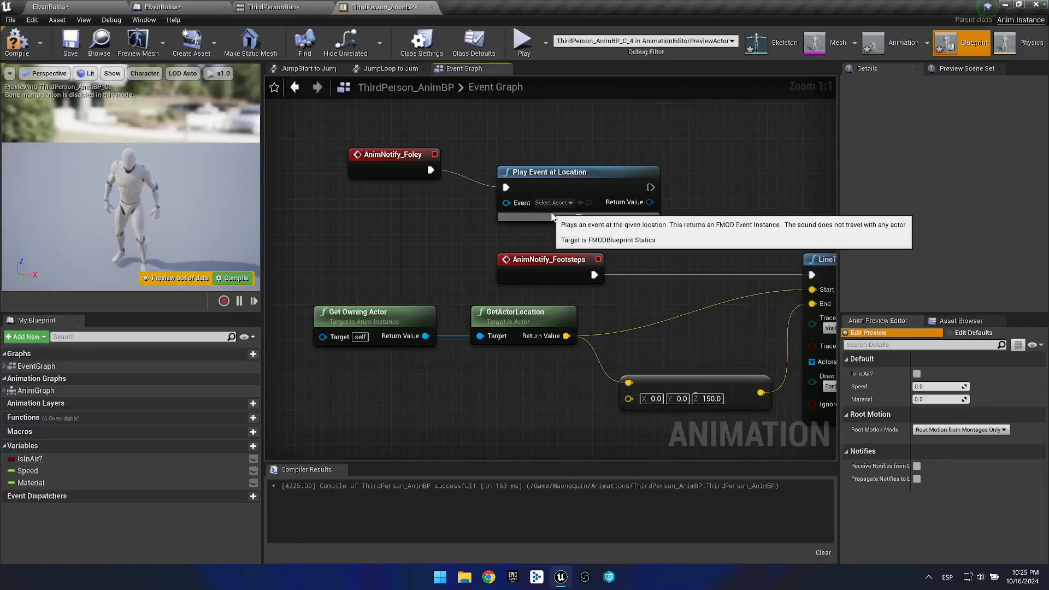
Back in Unreal Editor, set the Foley event on the new Play Event at Location node.
{"action": "left_click", "coordinate": [551, 203]}
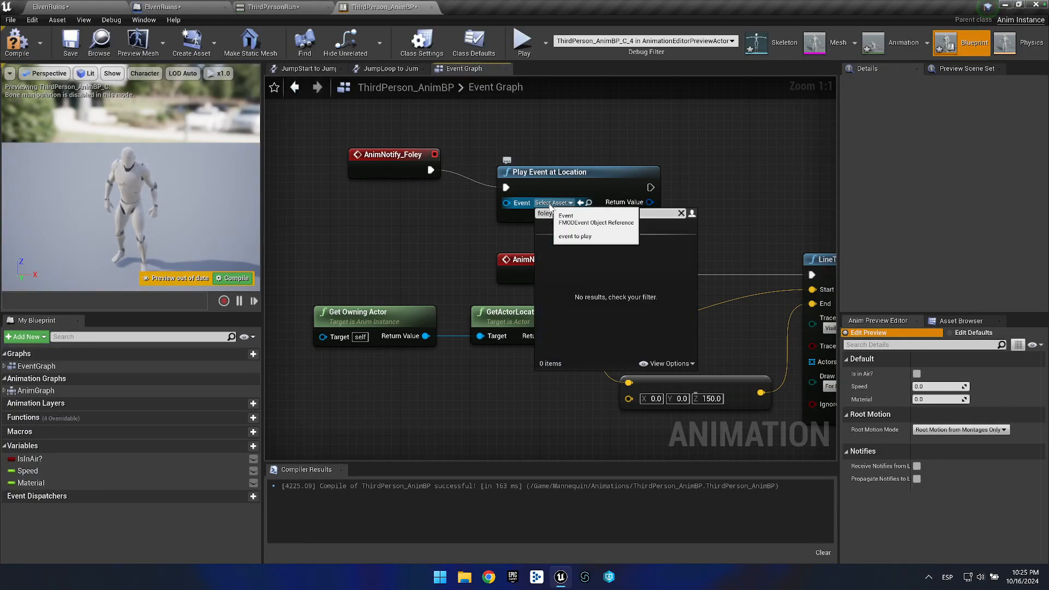
{"action": "left_click", "coordinate": [552, 252]}
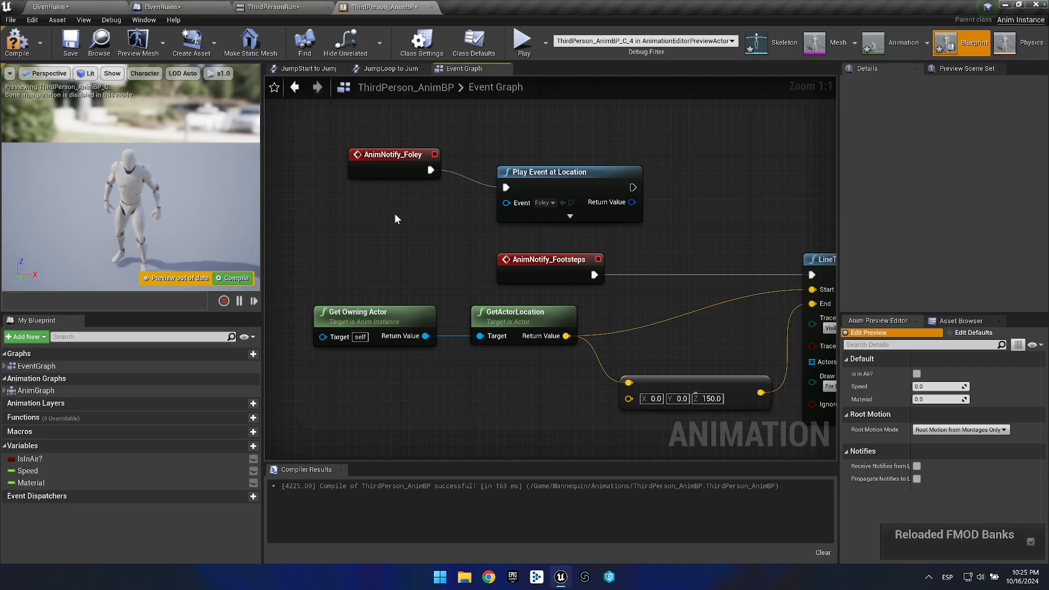
Wire Get Owning Actor through a new GetActorTransform node into the Foley node's Location pin, then compile and save the blueprint.
{"action": "left_click_drag", "start_coordinate": [426, 335], "coordinate": [419, 251]}
{"action": "type", "text": "get trans"}
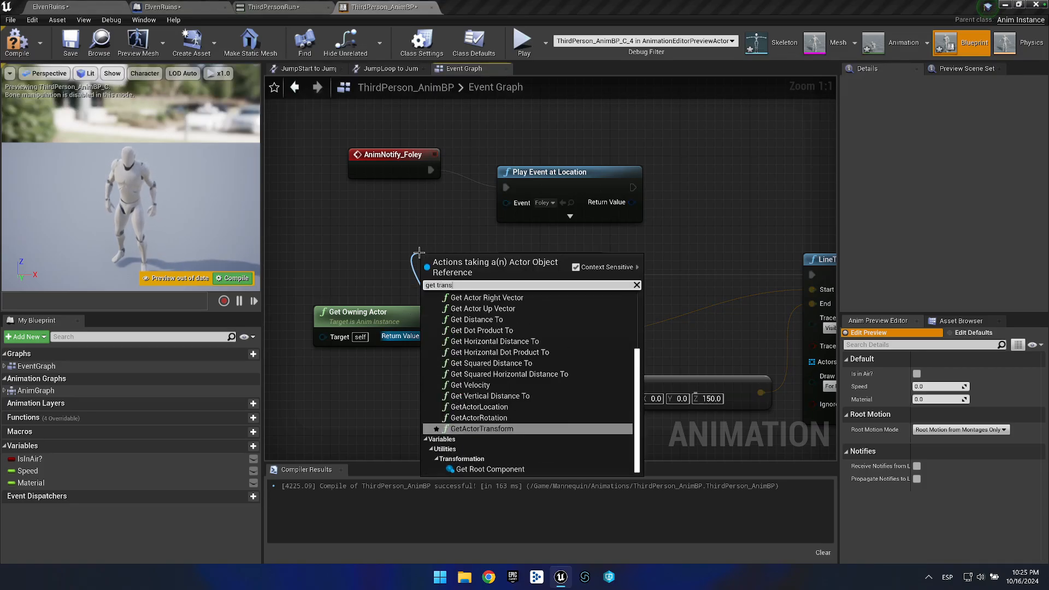
{"action": "key", "text": "Return"}
{"action": "left_click_drag", "start_coordinate": [418, 258], "coordinate": [298, 214]}
{"action": "left_click_drag", "start_coordinate": [392, 239], "coordinate": [445, 226]}
{"action": "left_click", "coordinate": [556, 219]}
{"action": "left_click_drag", "start_coordinate": [391, 240], "coordinate": [514, 217]}
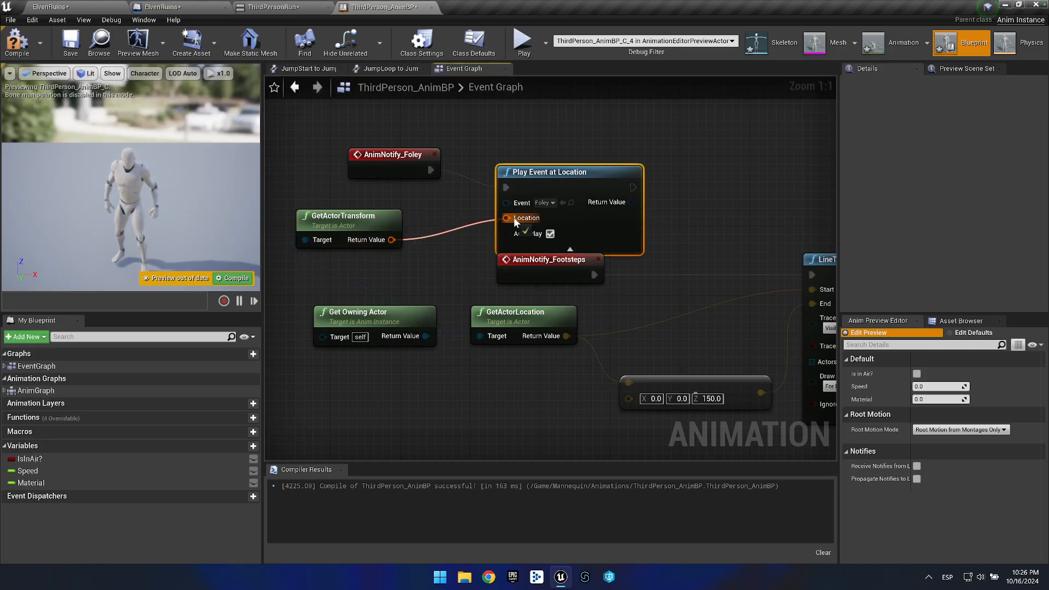
{"action": "left_click_drag", "start_coordinate": [562, 172], "coordinate": [570, 154]}
{"action": "left_click", "coordinate": [75, 44]}
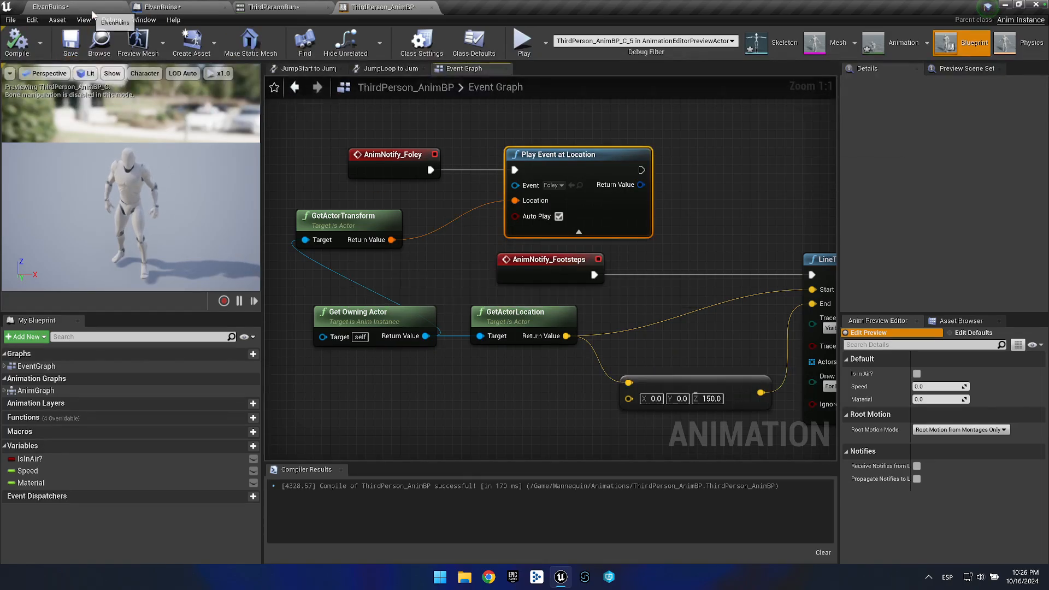
Play the ElvenRuins level, run the character up the stairs and past the fountain to test the foley, and end the session.
{"action": "left_click", "coordinate": [121, 9]}
{"action": "left_click", "coordinate": [654, 50]}
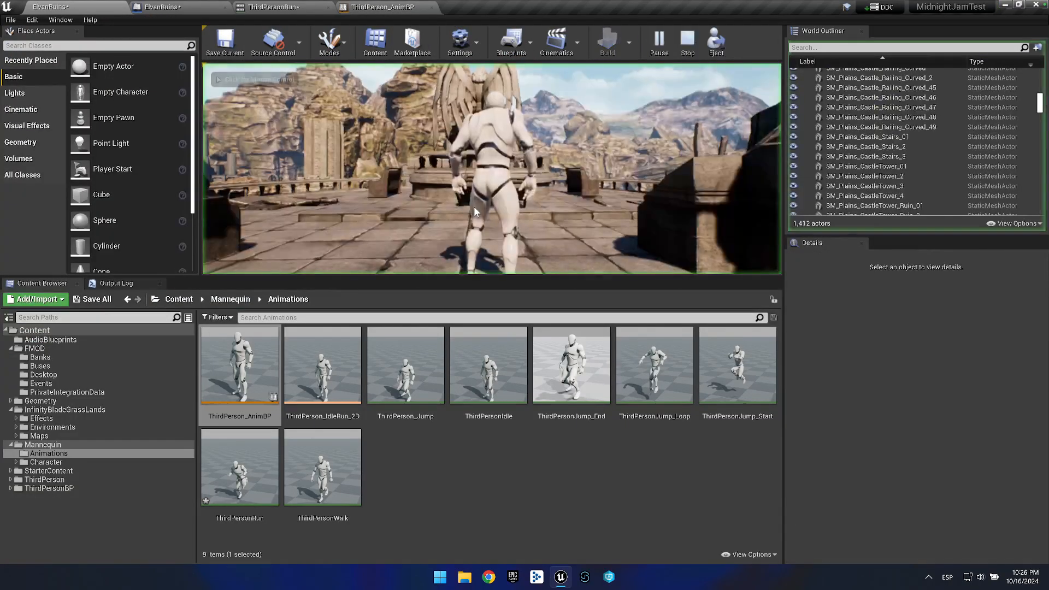
{"action": "key", "text": "w"}
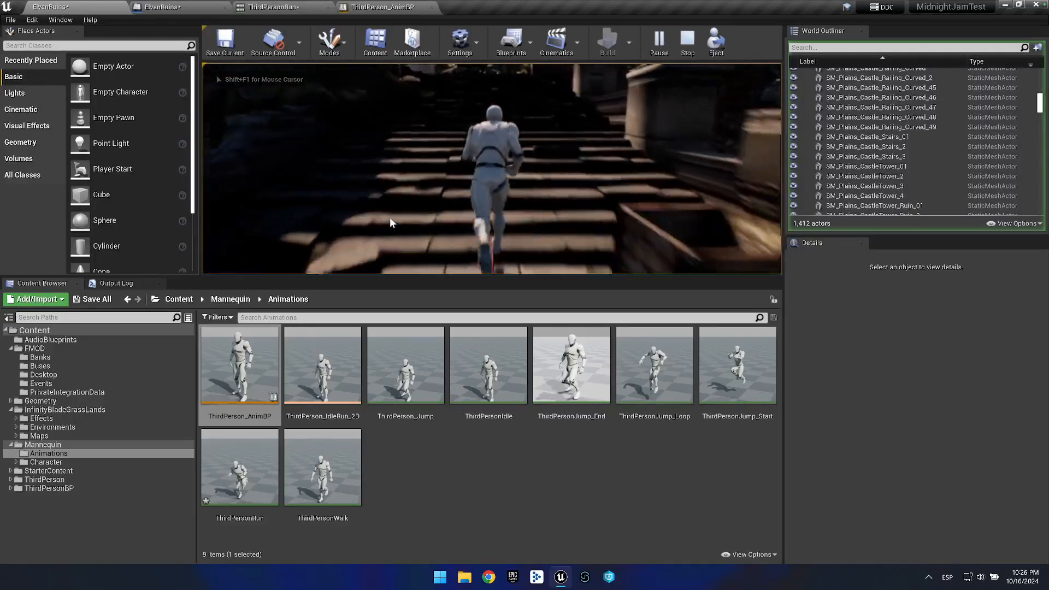
{"action": "key", "text": "d"}
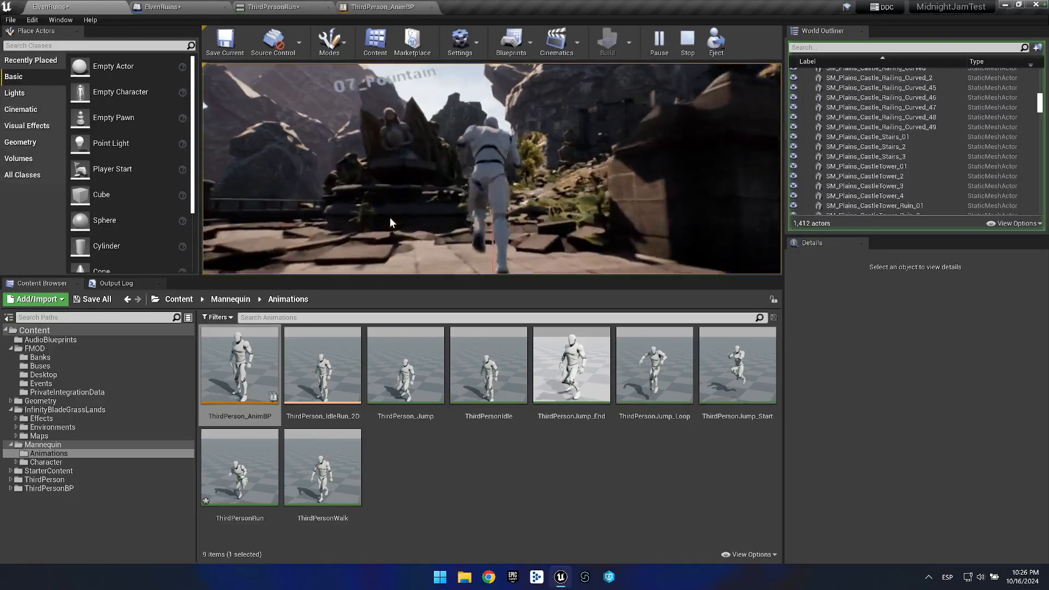
{"action": "key", "text": "w"}
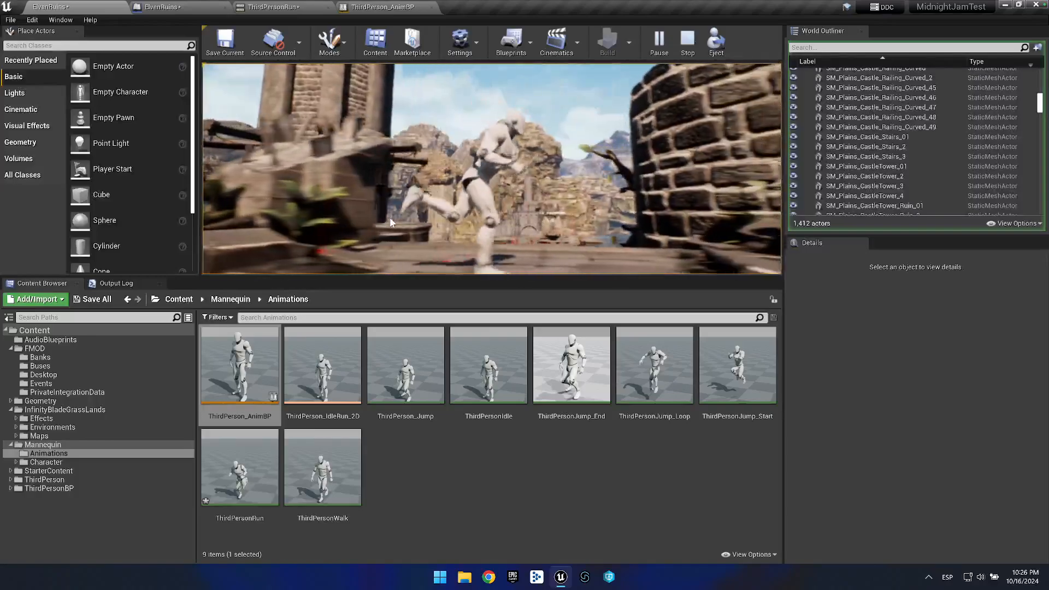
{"action": "key", "text": "Escape"}
{"action": "left_click_drag", "start_coordinate": [541, 134], "coordinate": [532, 153]}
{"action": "key", "text": "w"}
{"action": "key", "text": "w"}
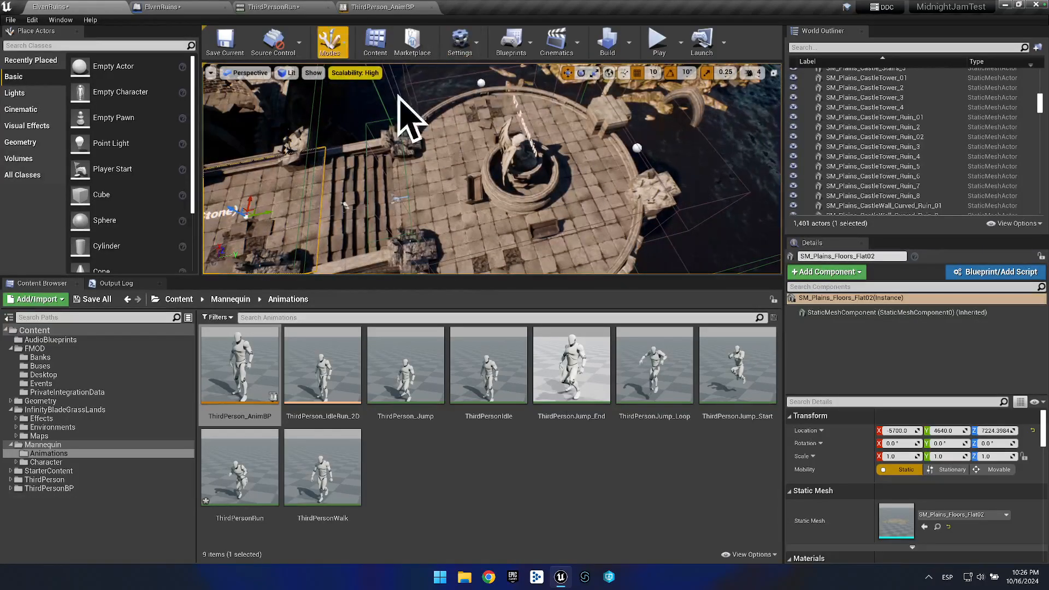
Compile and save the ElvenRuins level blueprint.
{"action": "left_click", "coordinate": [509, 41]}
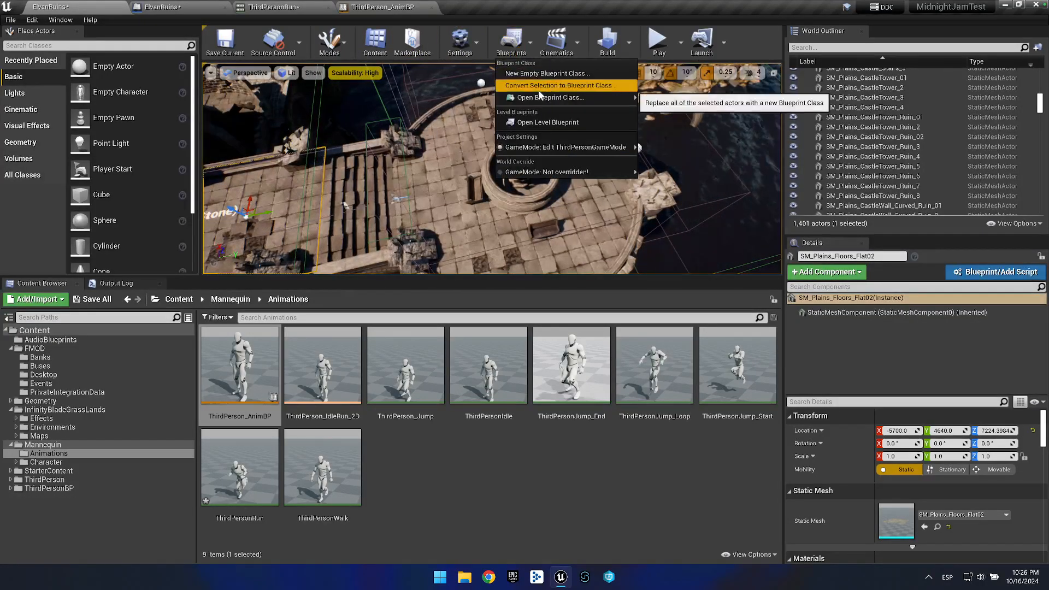
{"action": "left_click", "coordinate": [205, 12]}
{"action": "left_click", "coordinate": [205, 11]}
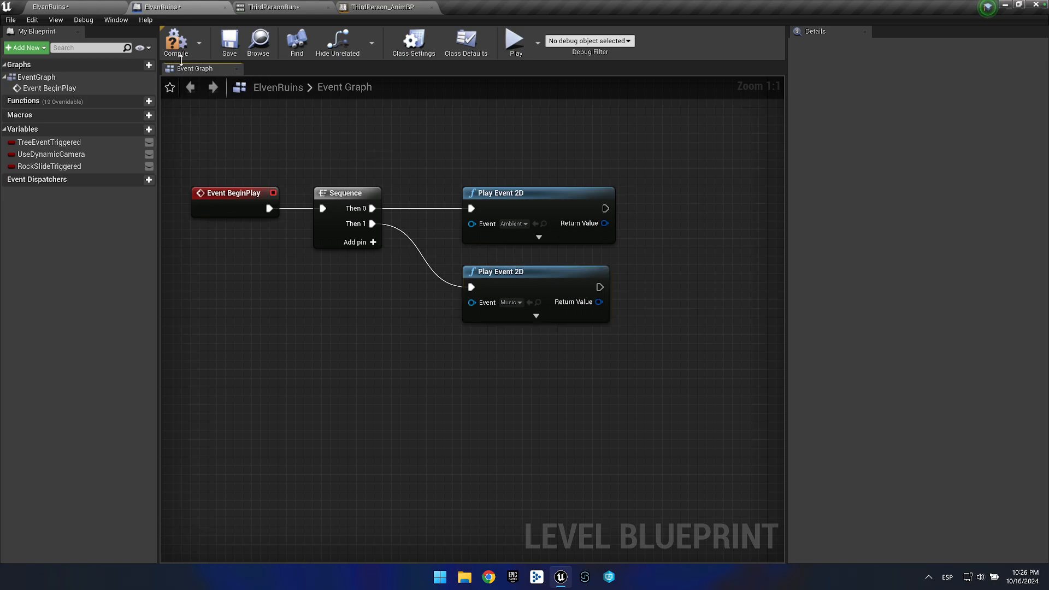
{"action": "left_click", "coordinate": [236, 52]}
Play the ElvenRuins level, run the character through the ruins to test the final audio, and end the session.
{"action": "left_click", "coordinate": [123, 8]}
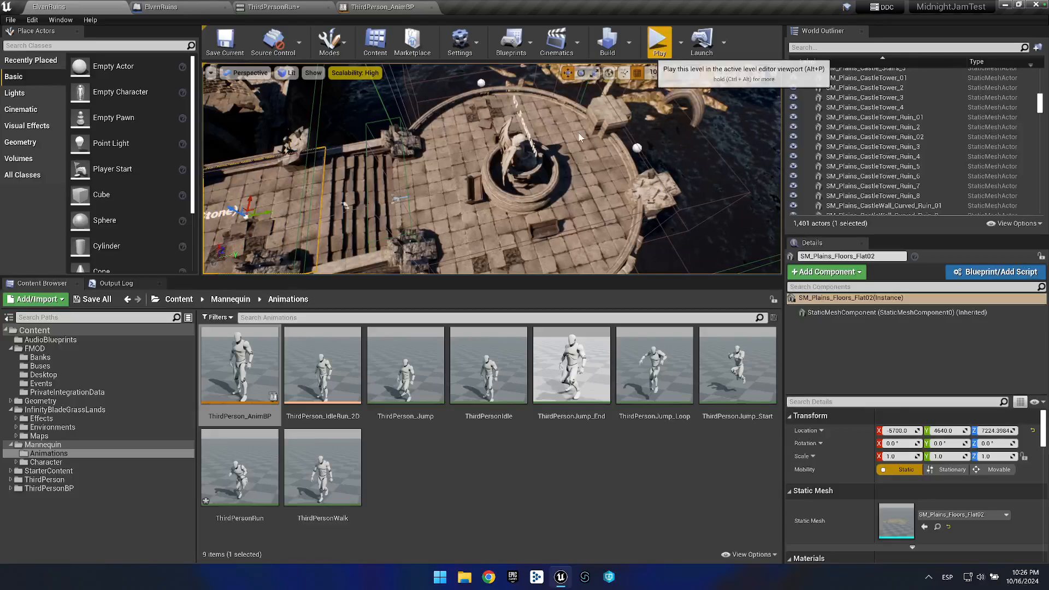
{"action": "key", "text": "w"}
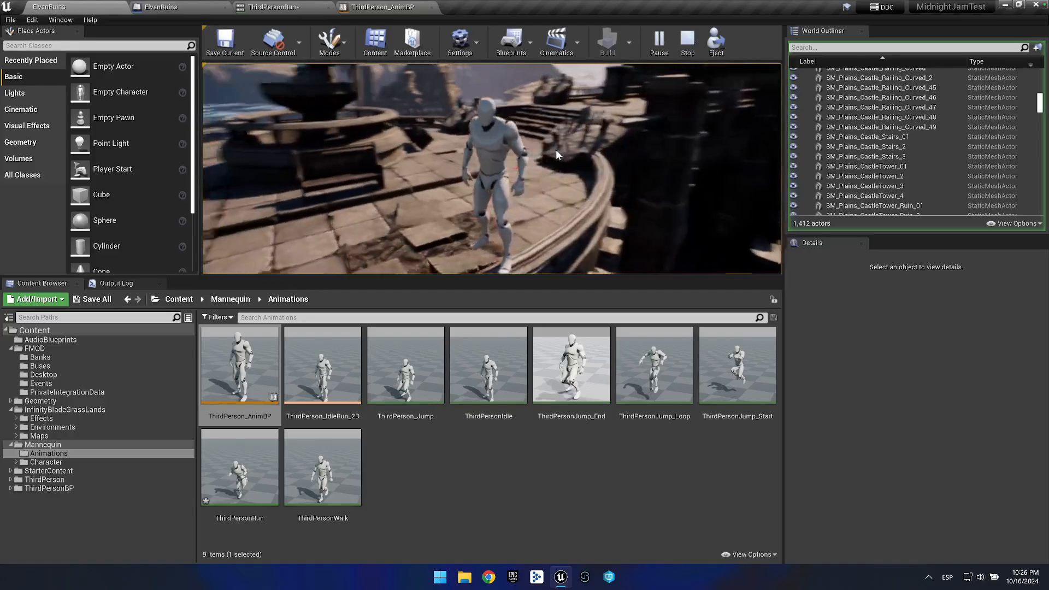
{"action": "key", "text": "w"}
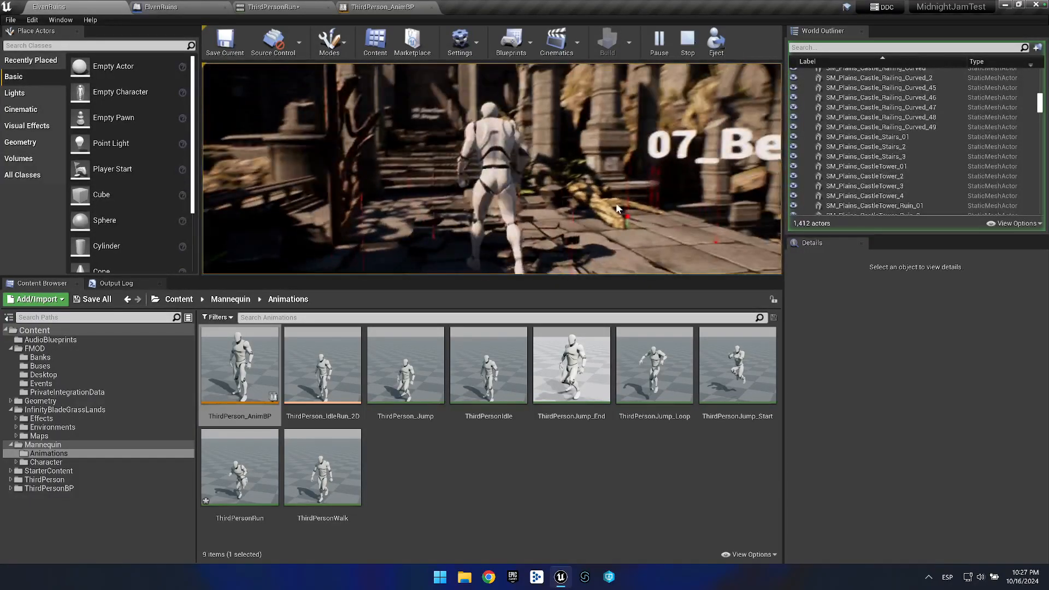
{"action": "key", "text": "Escape"}
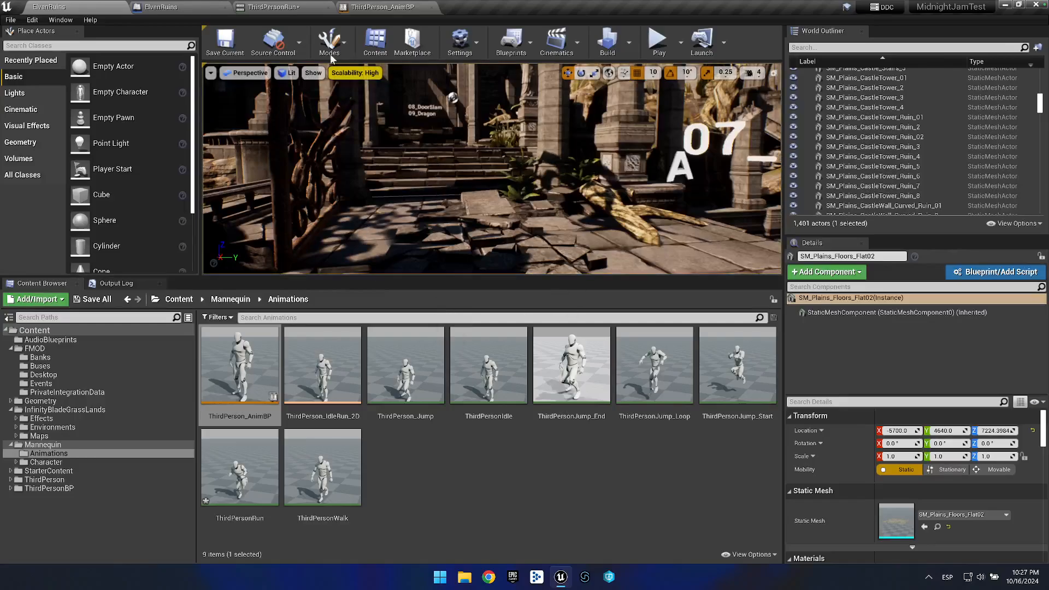
Review the complete node network in the ThirdPerson_AnimBP event graph, including the Foley and Footsteps notify chains.
{"action": "left_click", "coordinate": [309, 7]}
{"action": "left_click", "coordinate": [404, 8]}
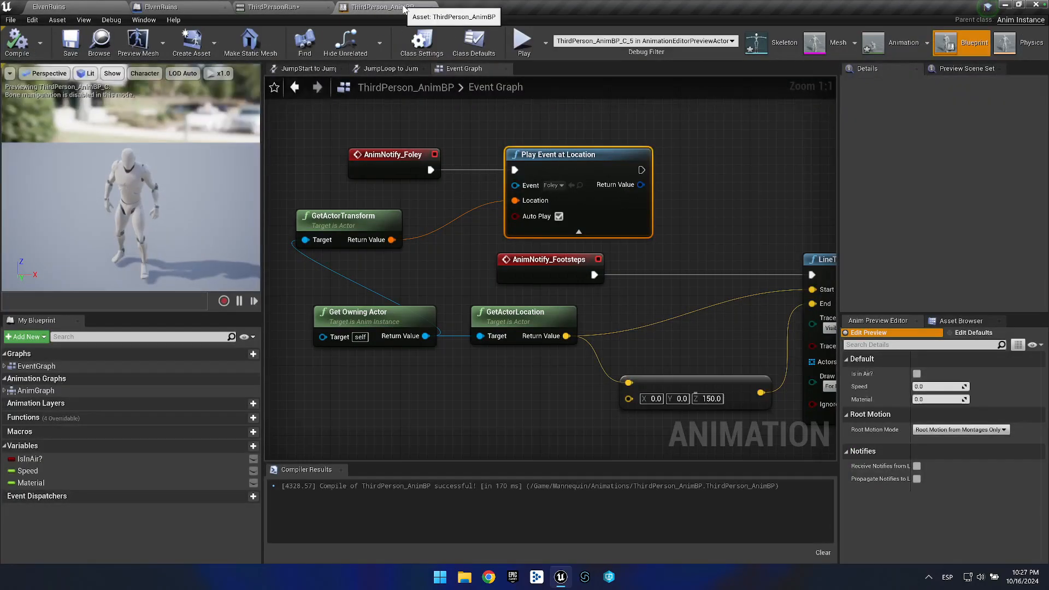
{"action": "mouse_move", "coordinate": [744, 206]}
{"action": "left_mouse_down"}
{"action": "mouse_move", "coordinate": [695, 218]}
{"action": "mouse_move", "coordinate": [731, 209]}
{"action": "left_mouse_up"}
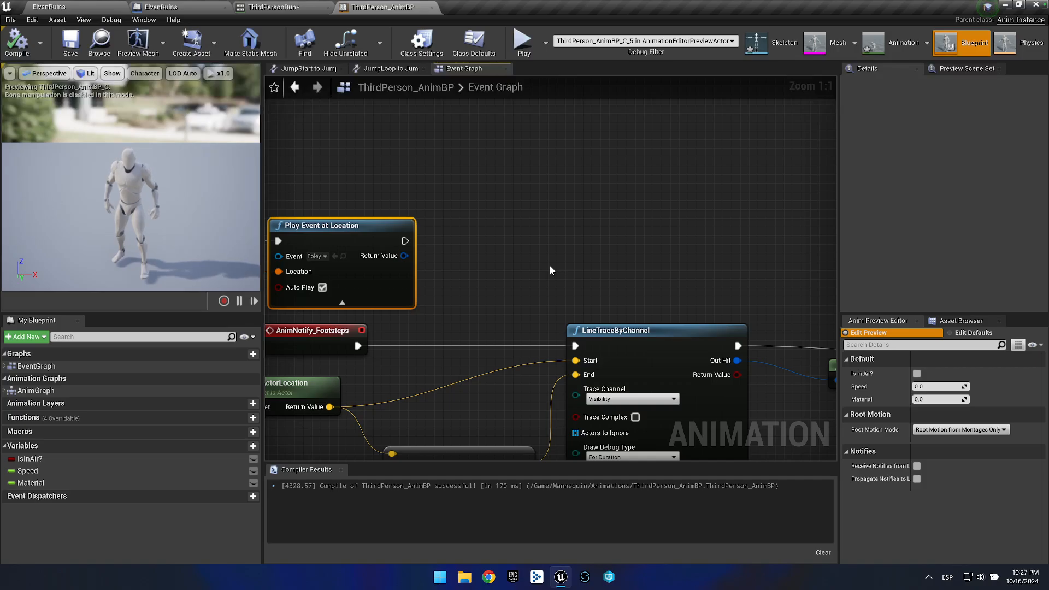
{"action": "scroll", "coordinate": [549, 264], "scroll_direction": "down", "scroll_amount": 6}
{"action": "scroll", "coordinate": [549, 264], "scroll_direction": "down", "scroll_amount": 6}
{"action": "left_click_drag", "start_coordinate": [580, 243], "coordinate": [514, 239]}
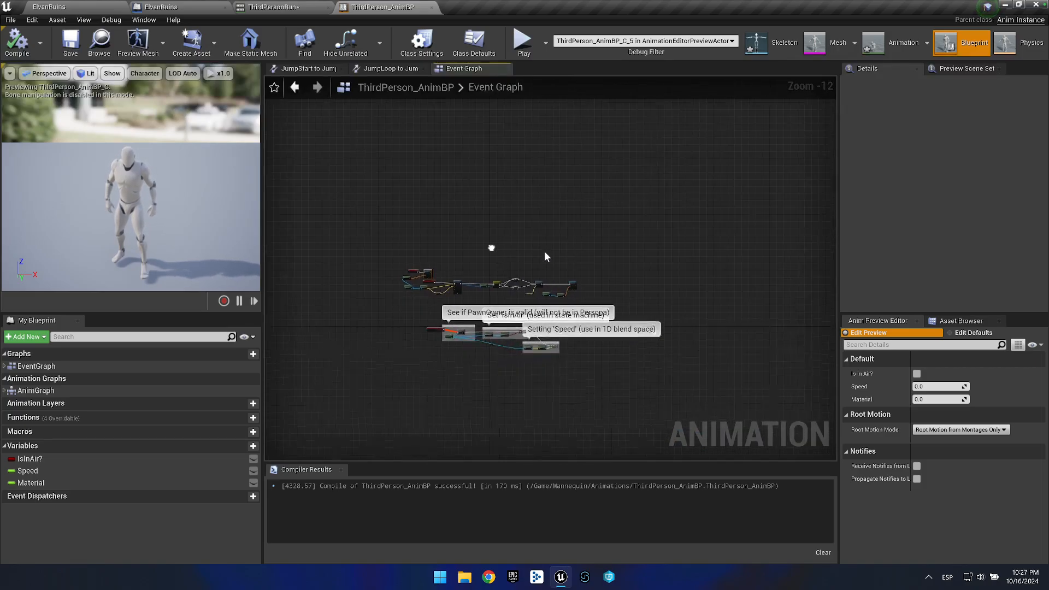
{"action": "right_click", "coordinate": [513, 239]}
{"action": "left_click", "coordinate": [464, 169]}
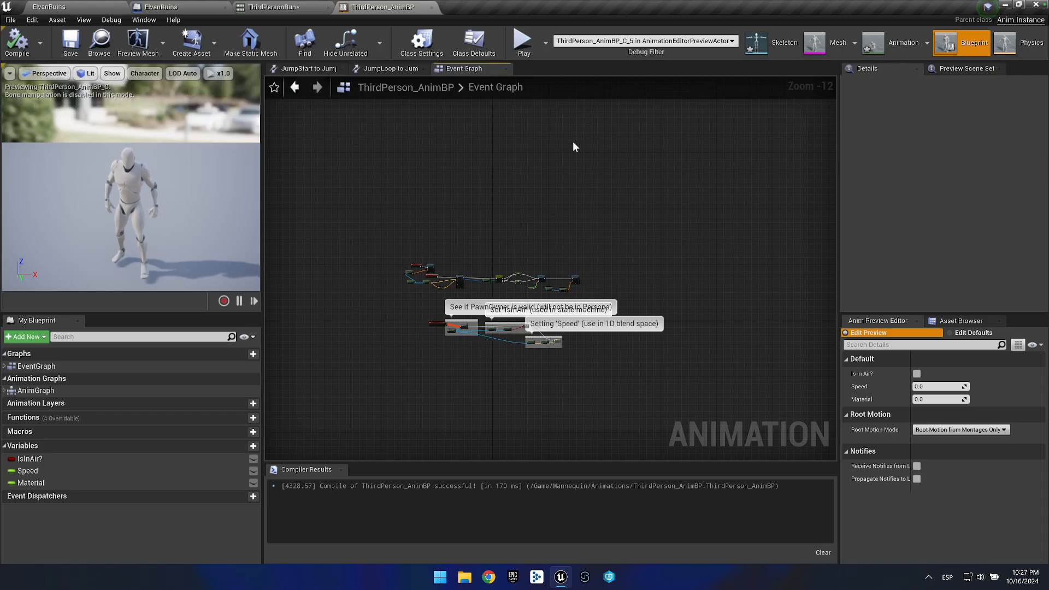
Close Unreal Editor without saving the ThirdPersonRun and UE4_Mannequin_Skeleton assets, and relaunch Unreal Engine.
{"action": "left_click", "coordinate": [1036, 5]}
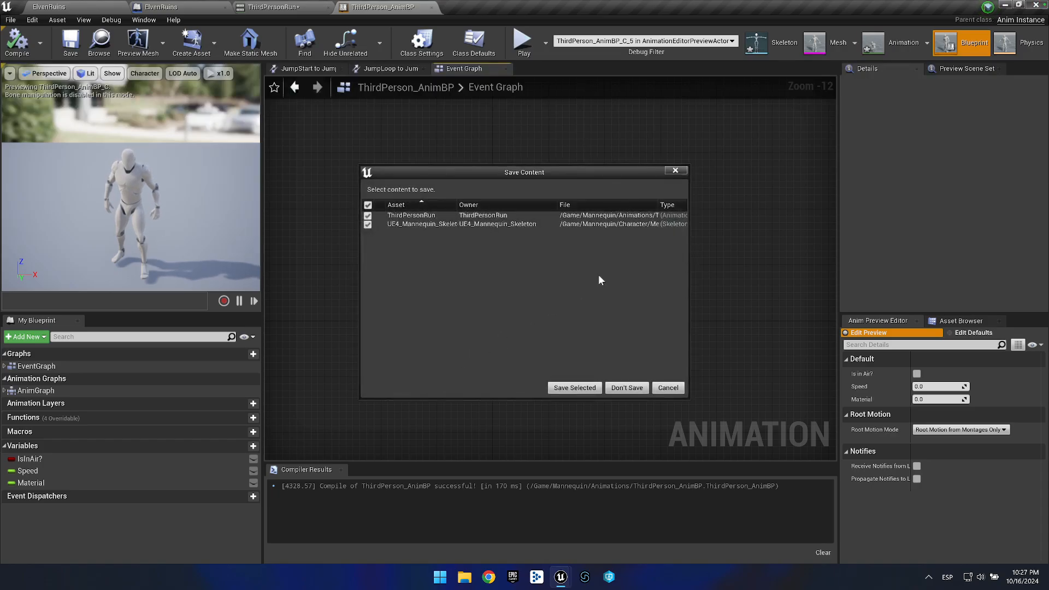
{"action": "left_click", "coordinate": [626, 387]}
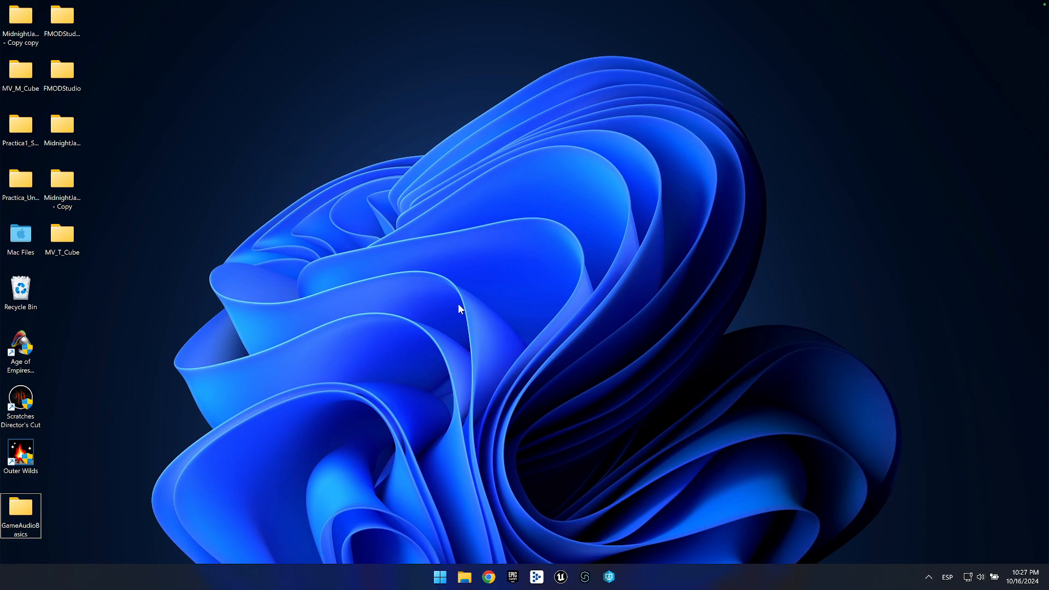
{"action": "left_click", "coordinate": [561, 577]}
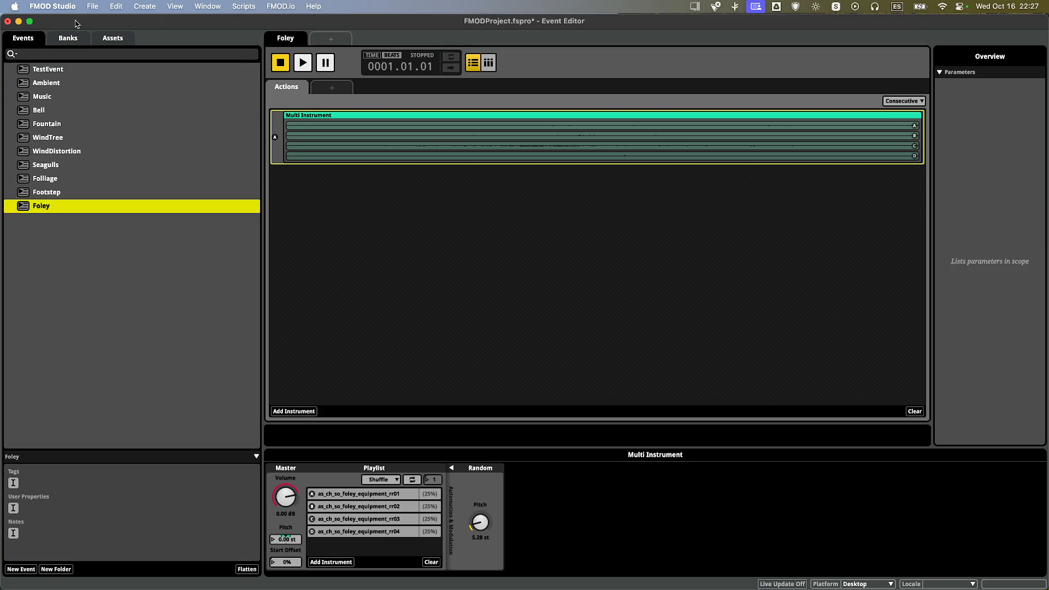
Close FMODProject.fspro in FMOD Studio on the Mac, saving its changes, and close the MidnightJam_AudioAssets Finder window.
{"action": "left_click", "coordinate": [7, 21]}
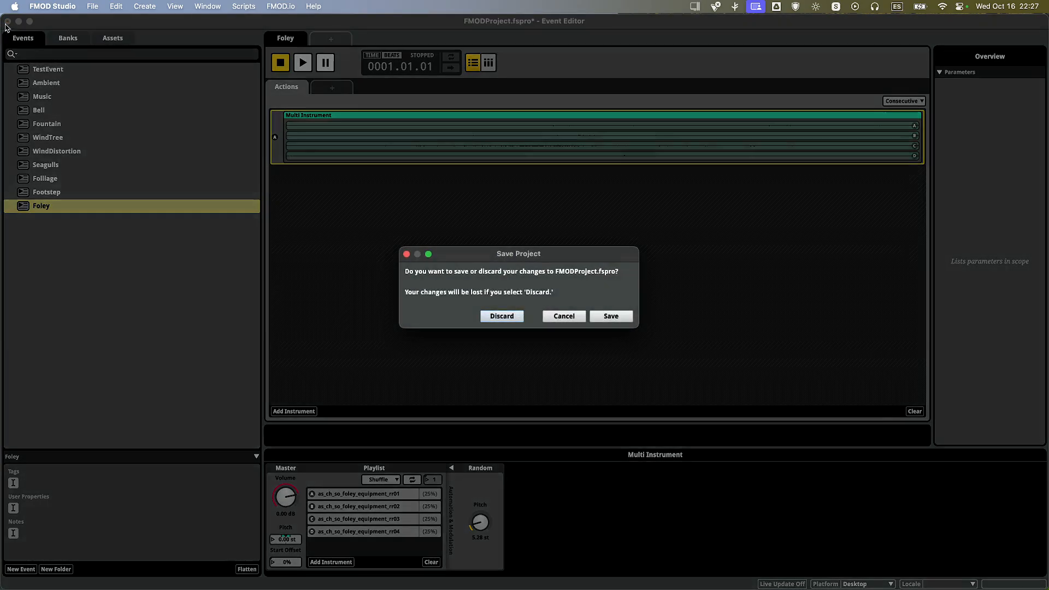
{"action": "left_click", "coordinate": [614, 319]}
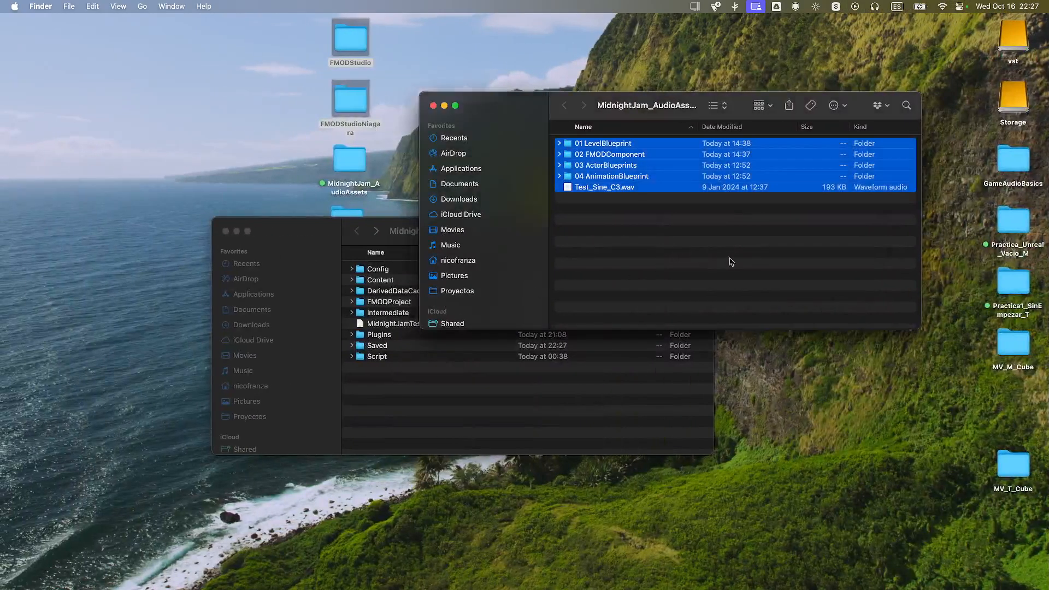
{"action": "left_click", "coordinate": [732, 261]}
{"action": "left_click", "coordinate": [433, 106]}
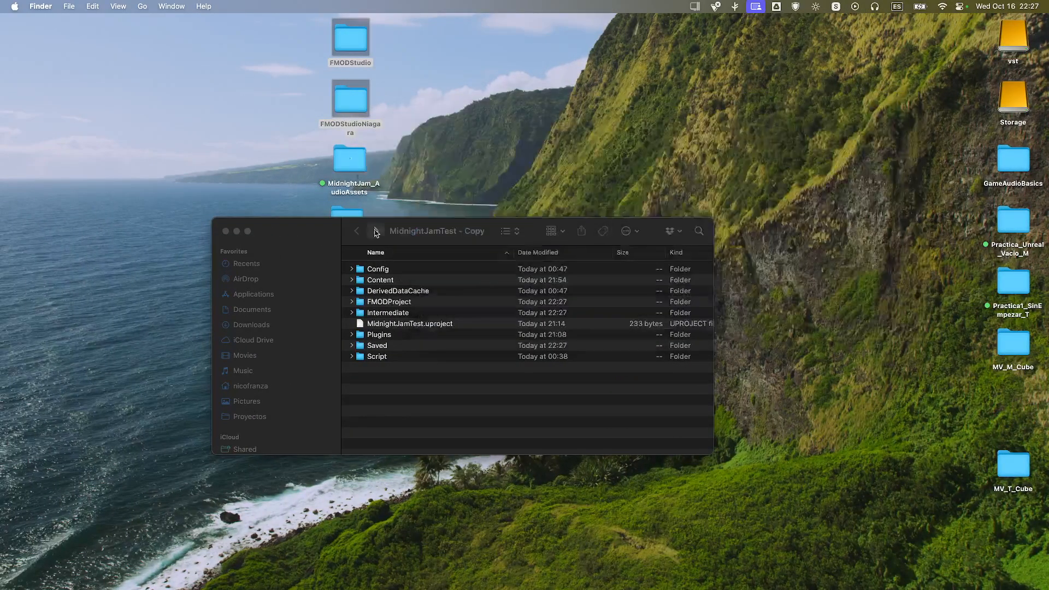
Try to open the [C] Windows 11 shared drive in Finder.
{"action": "left_click", "coordinate": [269, 233]}
{"action": "left_click_drag", "start_coordinate": [269, 234], "coordinate": [245, 181]}
{"action": "scroll", "coordinate": [235, 336], "scroll_direction": "down", "scroll_amount": 5}
{"action": "scroll", "coordinate": [235, 336], "scroll_direction": "down", "scroll_amount": 4}
{"action": "left_click", "coordinate": [230, 323]}
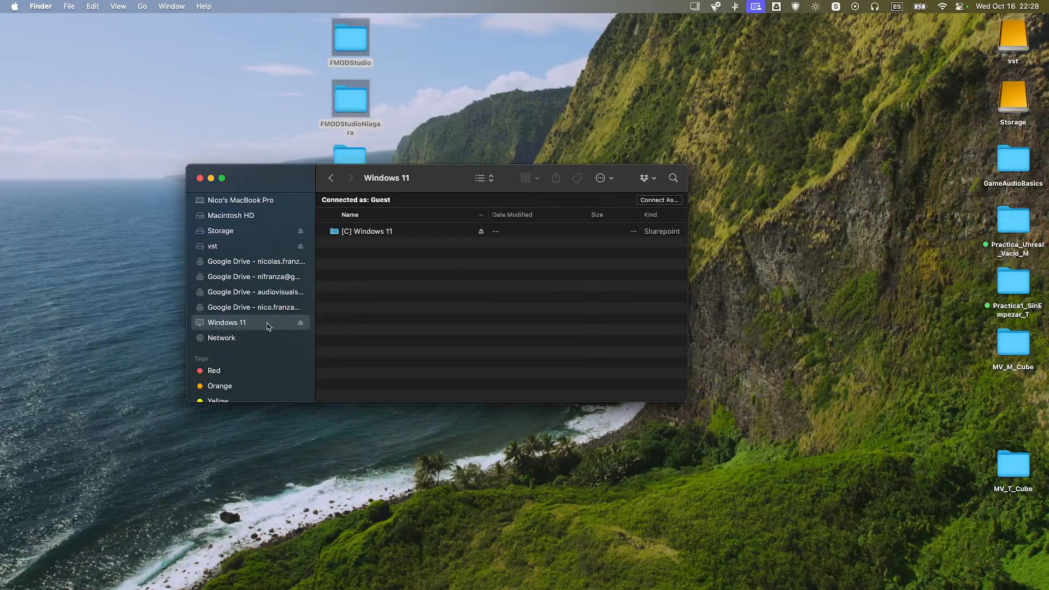
{"action": "double_click", "coordinate": [409, 235]}
{"action": "left_click", "coordinate": [510, 234]}
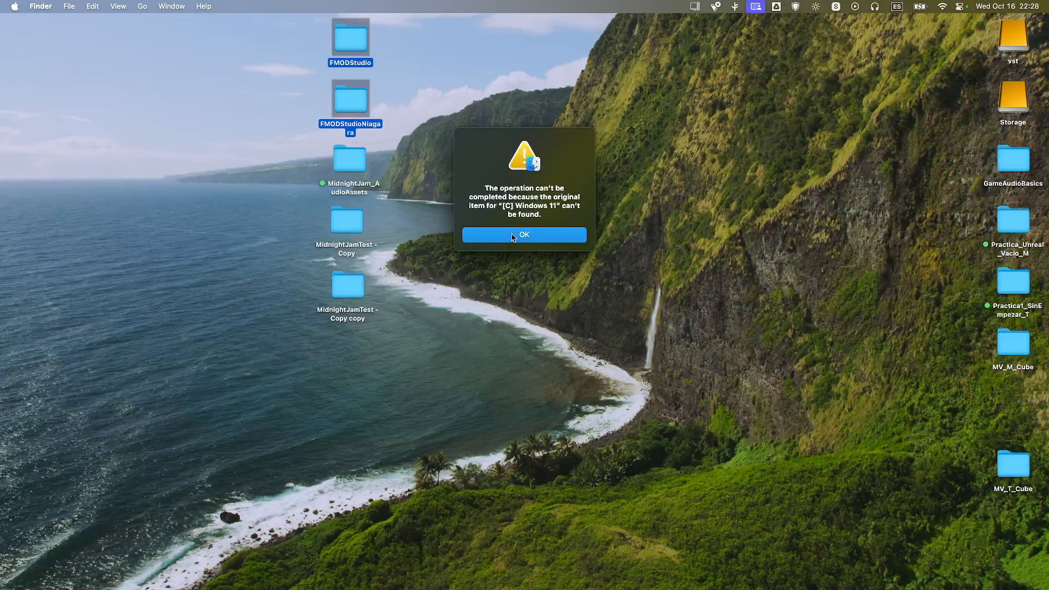
{"action": "left_click", "coordinate": [660, 197]}
Switch to FMOD Studio on the Windows desktop, open the recent Asylum.fspro project from C:, and display its music_playback event.
{"action": "key", "text": "ctrl+Right"}
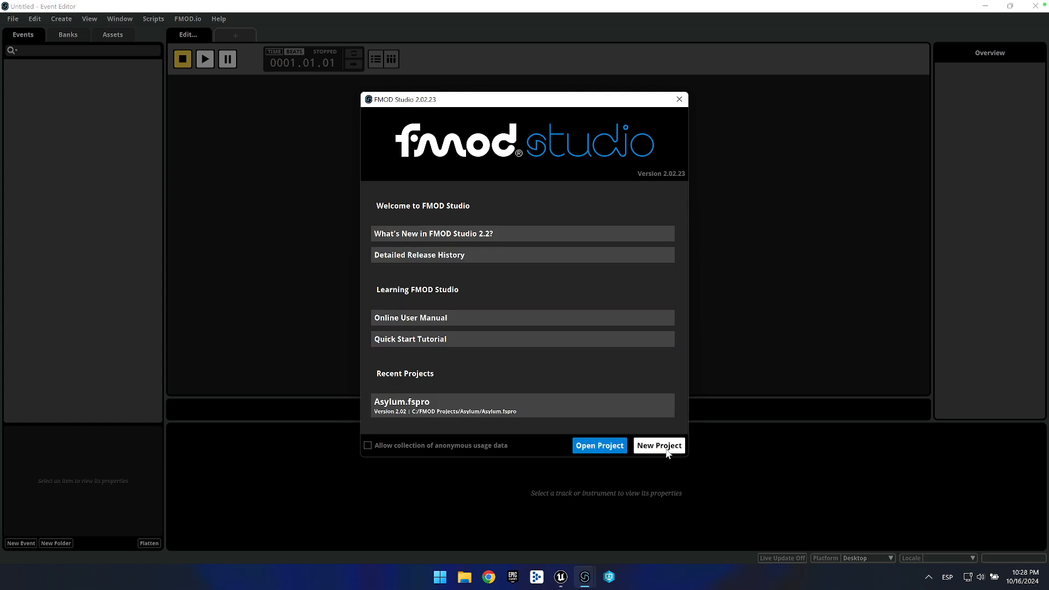
{"action": "left_click", "coordinate": [678, 99]}
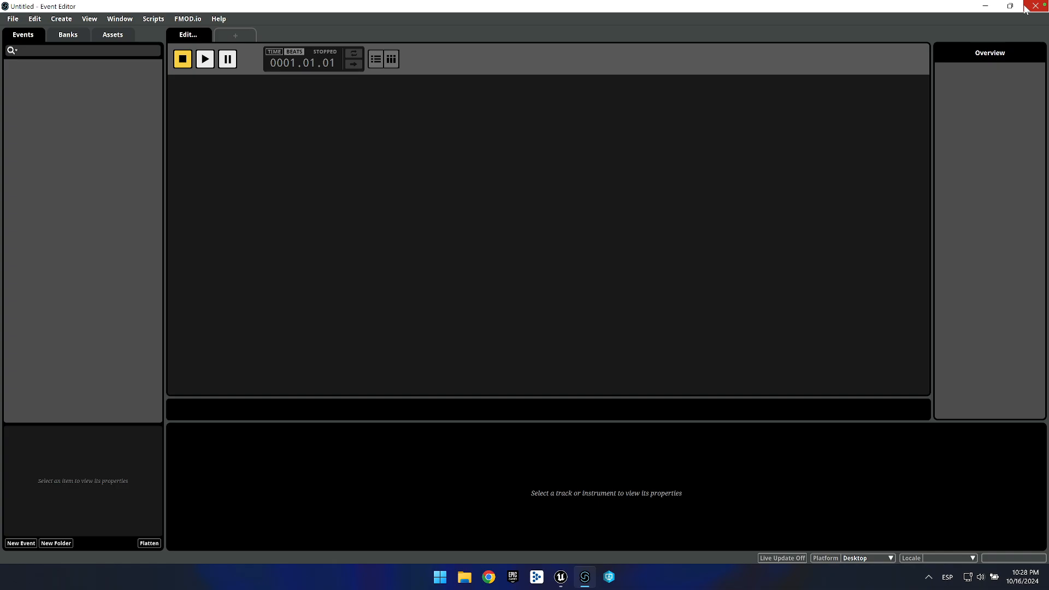
{"action": "left_click", "coordinate": [21, 18]}
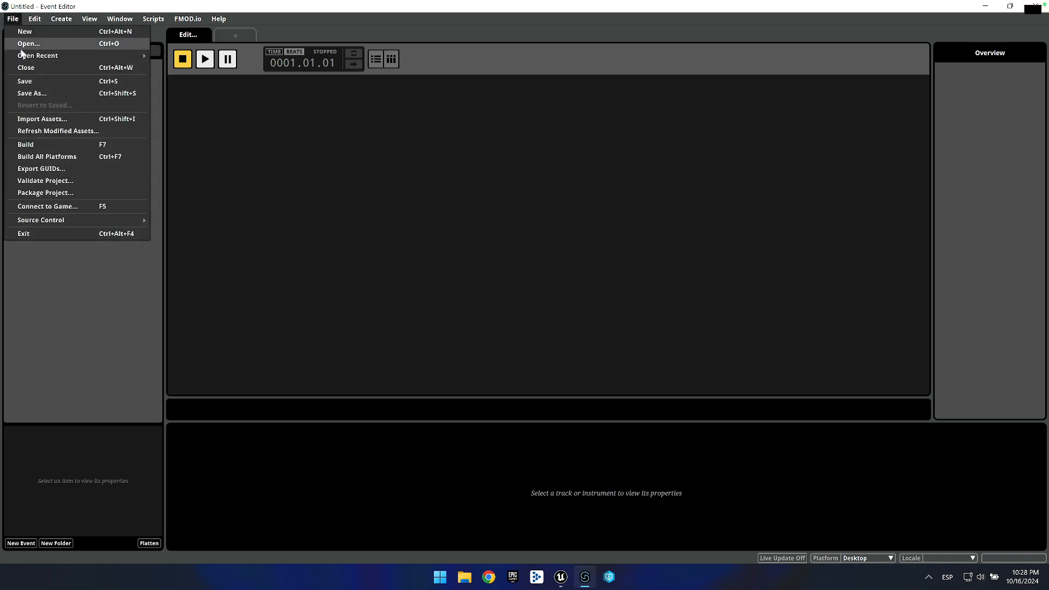
{"action": "mouse_move", "coordinate": [22, 57]}
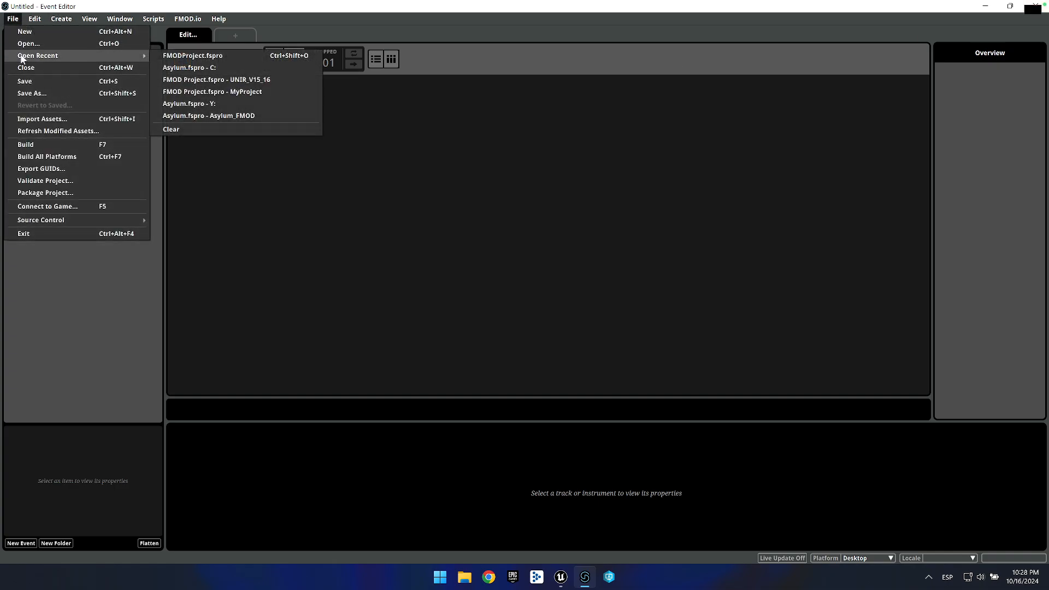
{"action": "left_click", "coordinate": [206, 68]}
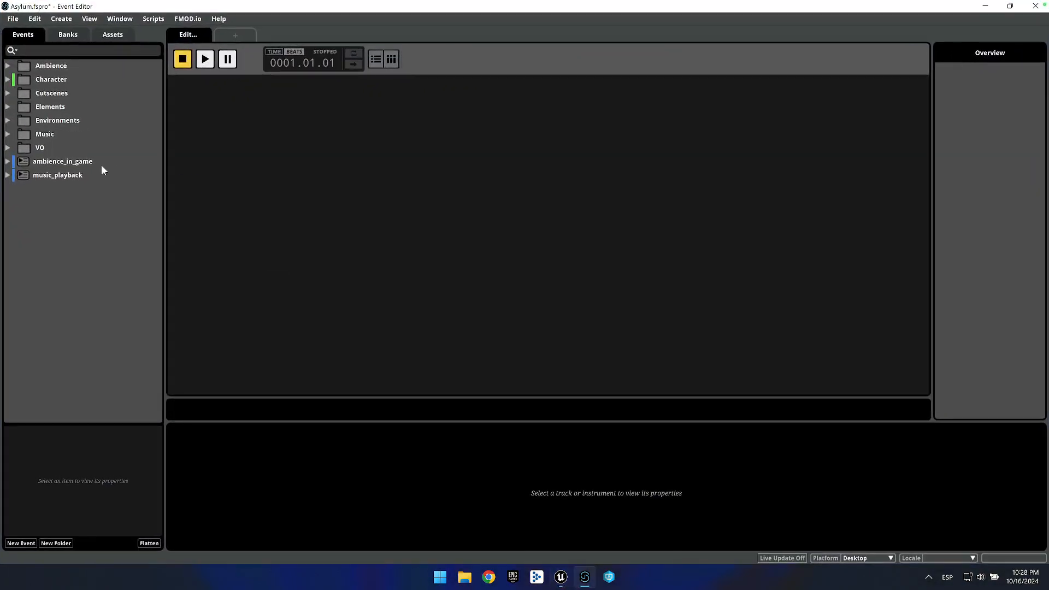
{"action": "double_click", "coordinate": [58, 164]}
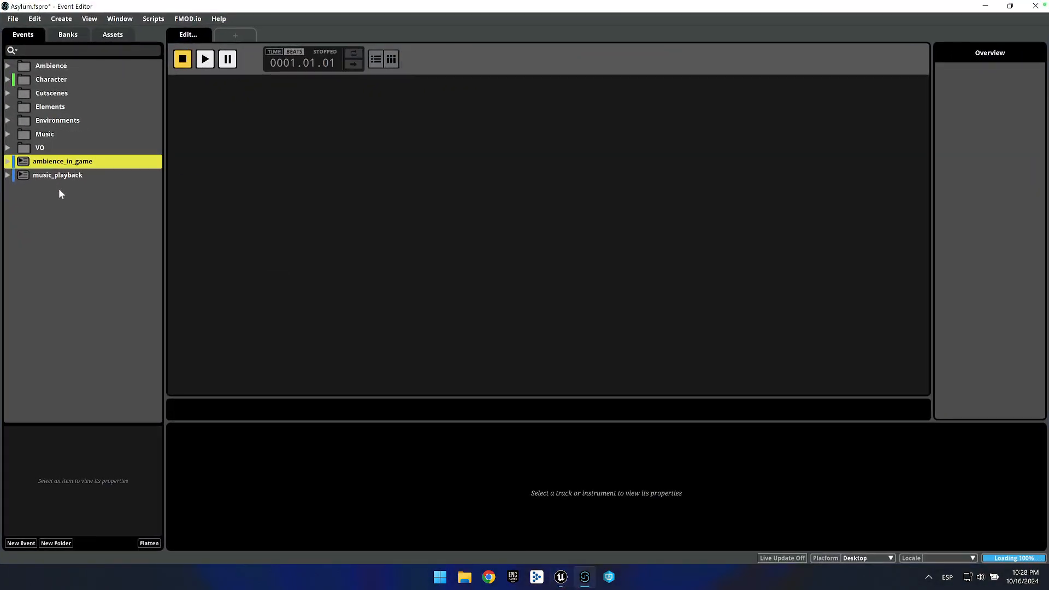
{"action": "left_click", "coordinate": [94, 178]}
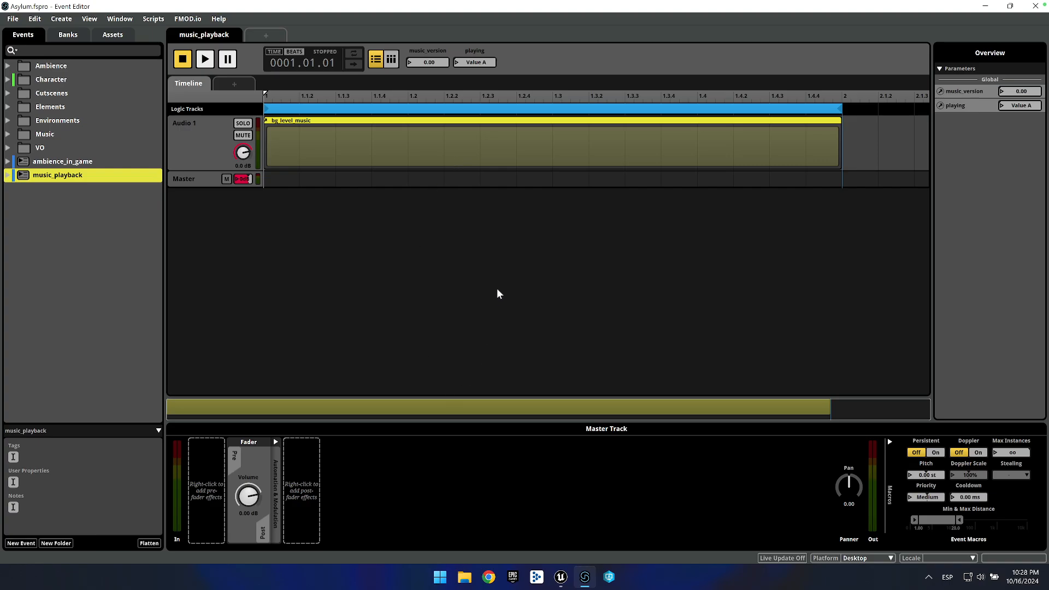
Switch to the Unreal Project Browser and open the recent Asylum project.
{"action": "left_click", "coordinate": [560, 578]}
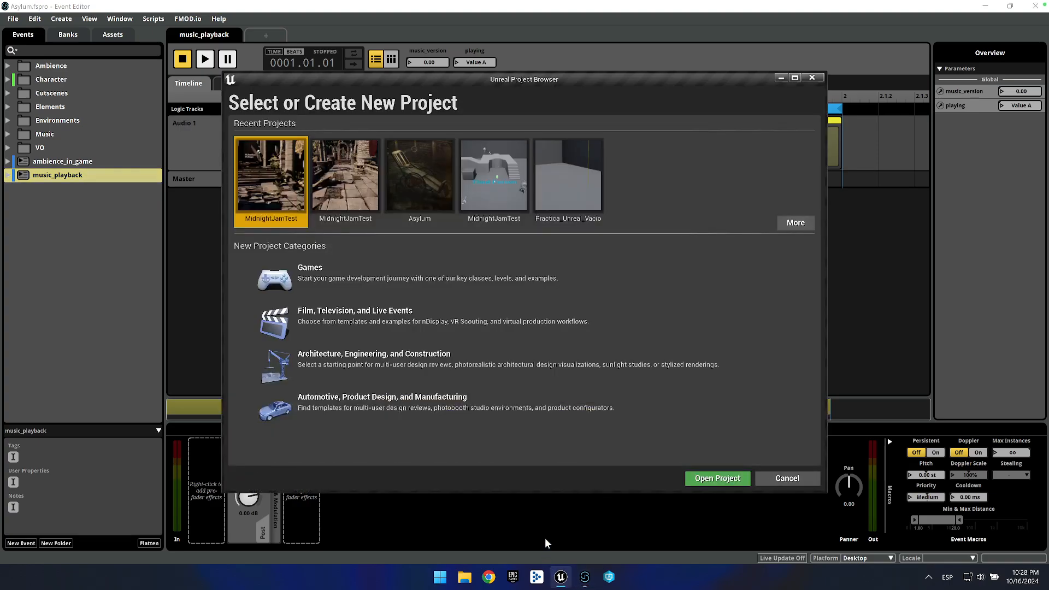
{"action": "left_click", "coordinate": [412, 206]}
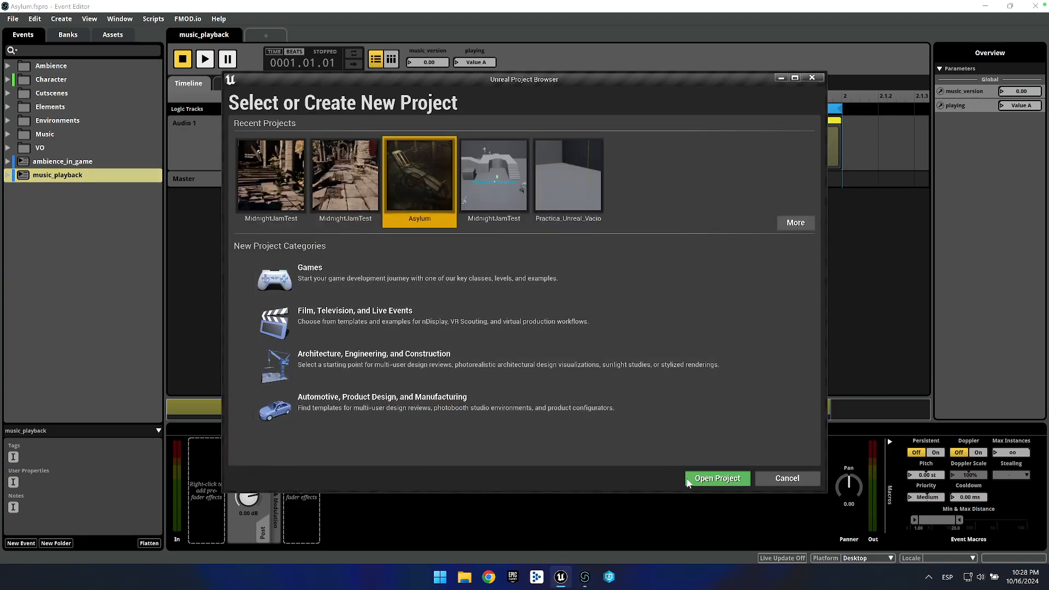
{"action": "left_click", "coordinate": [716, 479]}
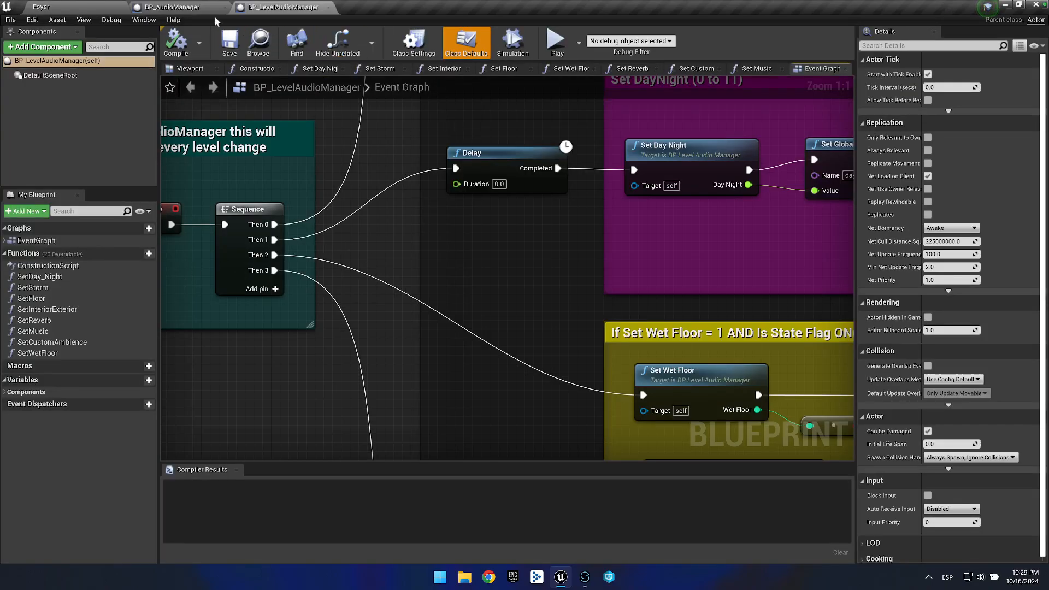
Go to the Foyer level and look over BP_AudioManager and BP_LevelAudioManager in the FMOD content folder.
{"action": "left_click", "coordinate": [174, 7]}
{"action": "left_click", "coordinate": [100, 6]}
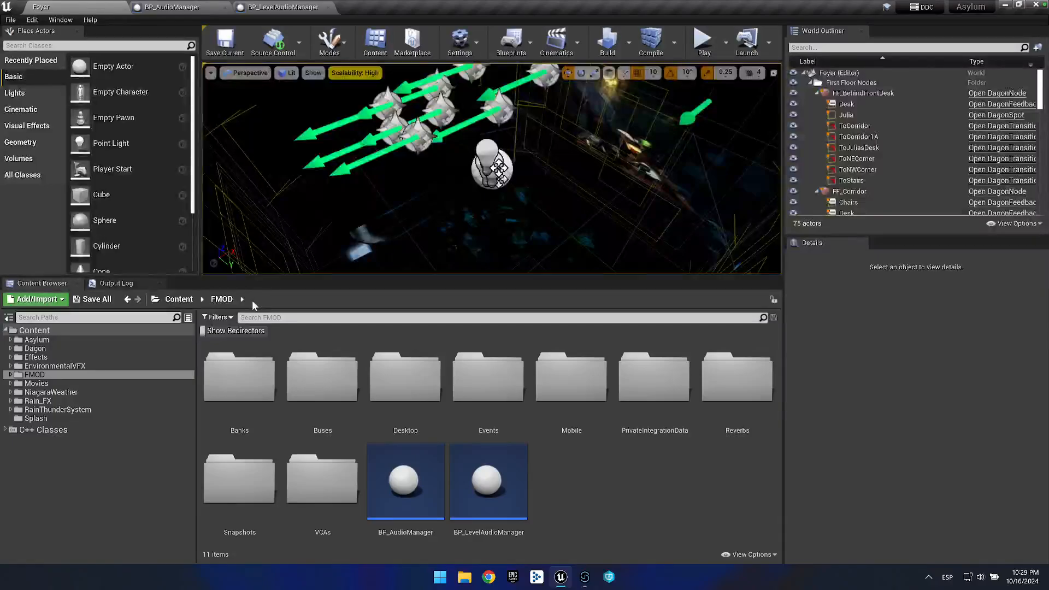
{"action": "mouse_move", "coordinate": [305, 276]}
{"action": "left_mouse_down"}
{"action": "mouse_move", "coordinate": [312, 297]}
{"action": "mouse_move", "coordinate": [315, 278]}
{"action": "left_mouse_up"}
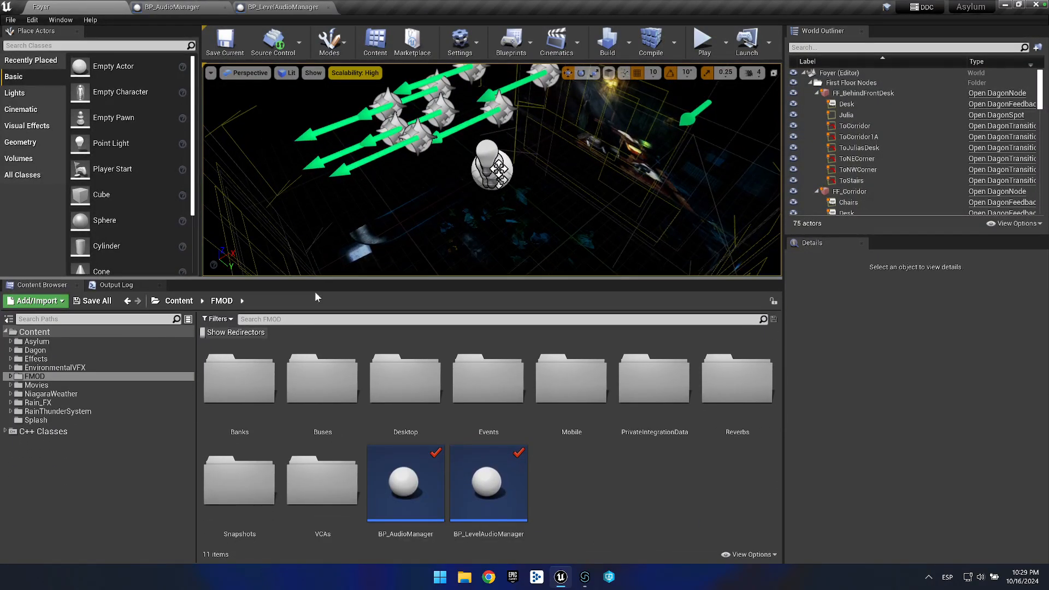
{"action": "left_click", "coordinate": [404, 481]}
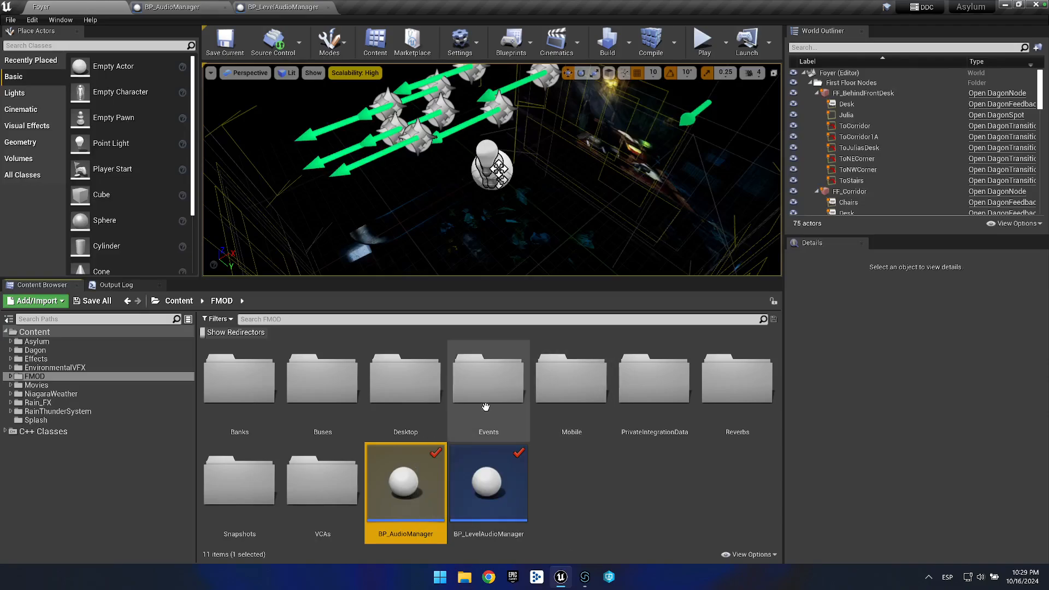
{"action": "left_click", "coordinate": [488, 480]}
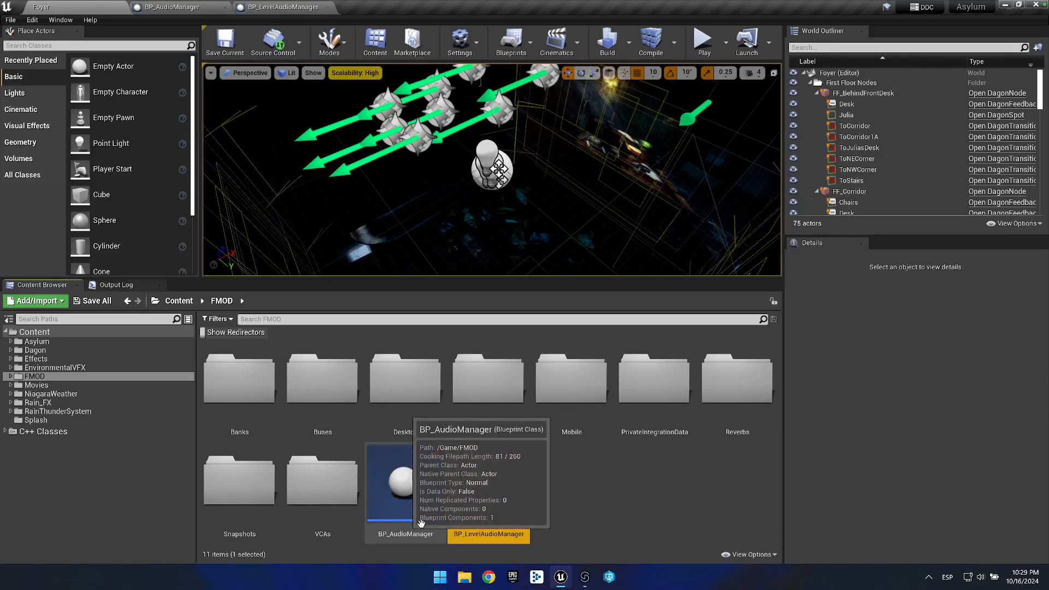
{"action": "left_click", "coordinate": [403, 489]}
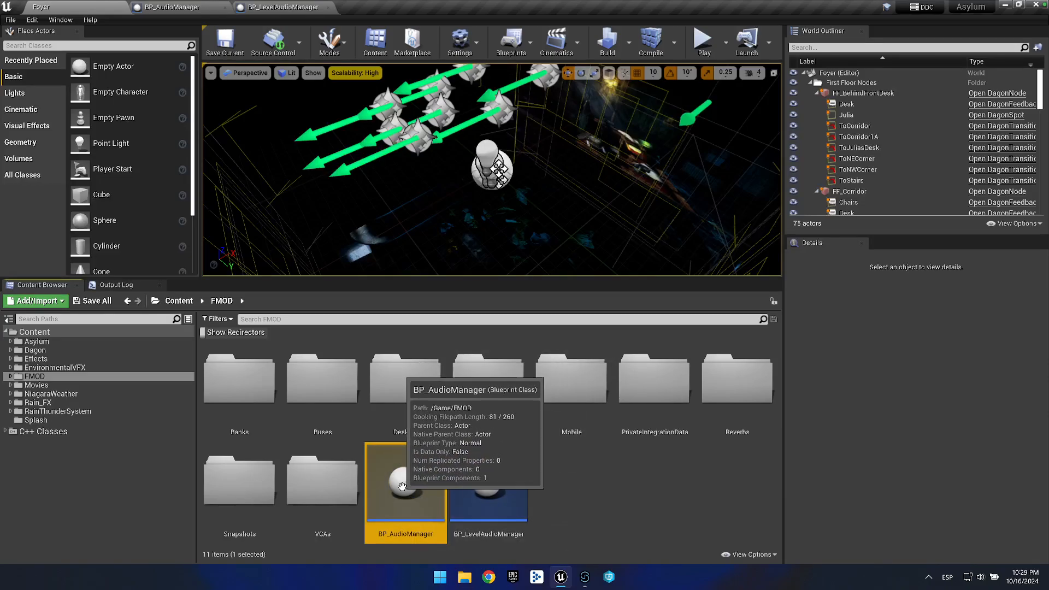
{"action": "left_click_drag", "start_coordinate": [488, 195], "coordinate": [477, 201]}
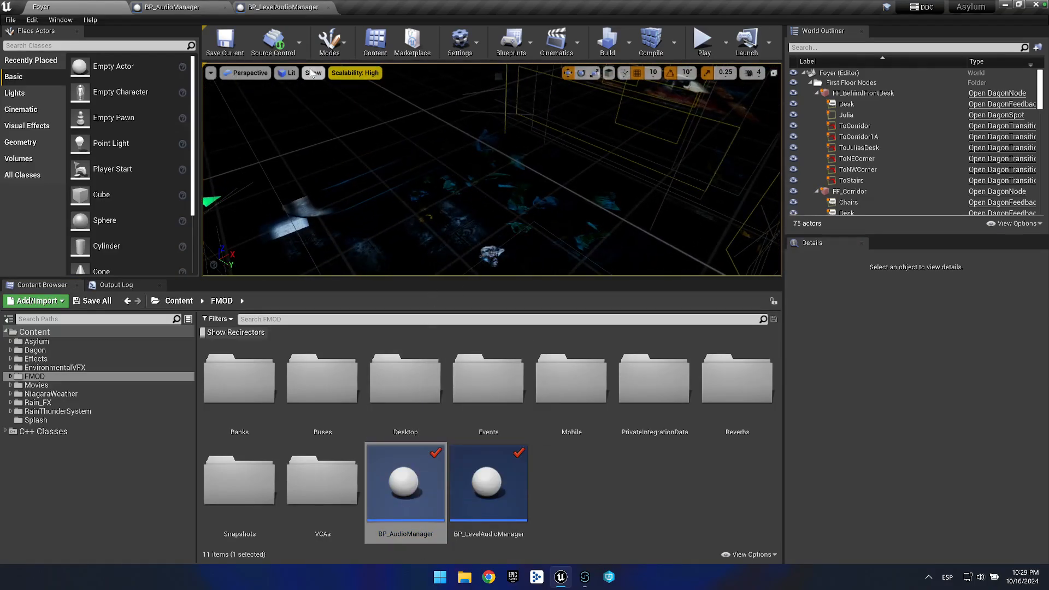
Open the BP_AudioManager blueprint and examine the Play Event 2D nodes that start the ambience and music.
{"action": "double_click", "coordinate": [403, 526]}
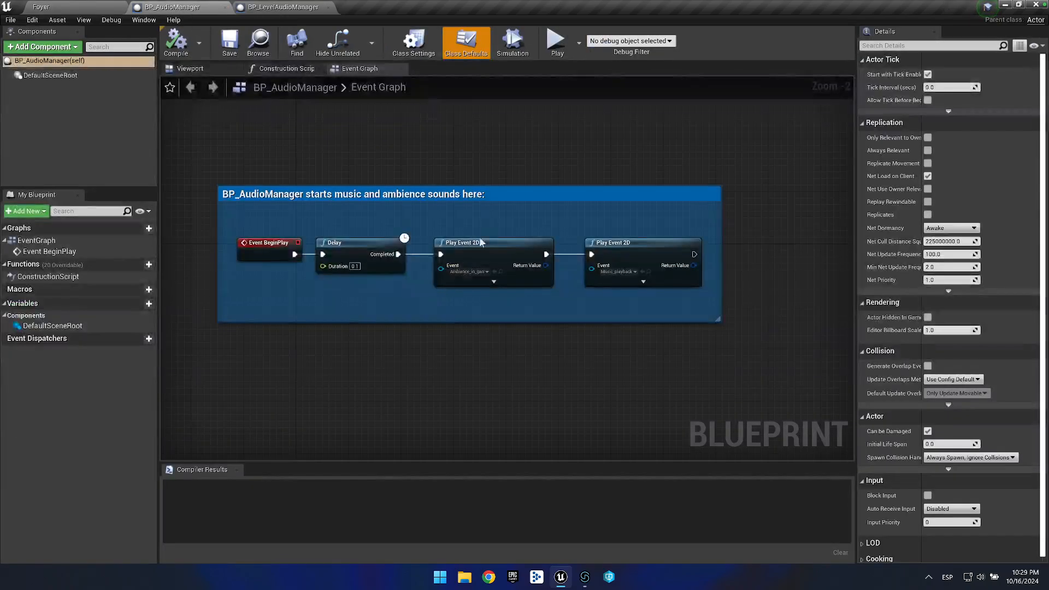
{"action": "left_click_drag", "start_coordinate": [398, 143], "coordinate": [425, 137]}
{"action": "right_click", "coordinate": [541, 106]}
{"action": "left_click", "coordinate": [388, 206]}
{"action": "left_click", "coordinate": [481, 243]}
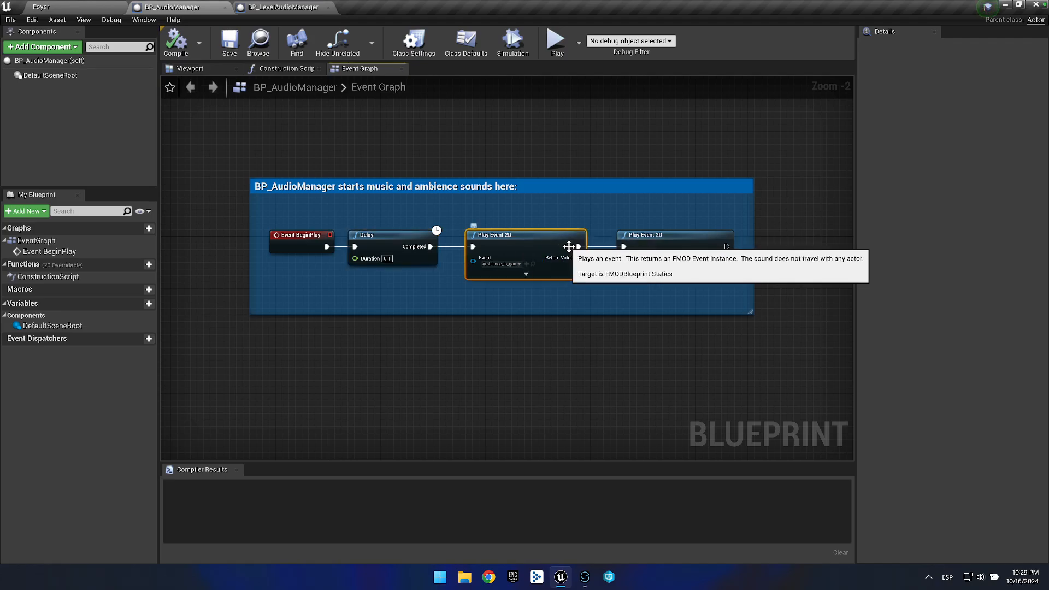
{"action": "left_click", "coordinate": [663, 237]}
{"action": "left_click", "coordinate": [521, 237]}
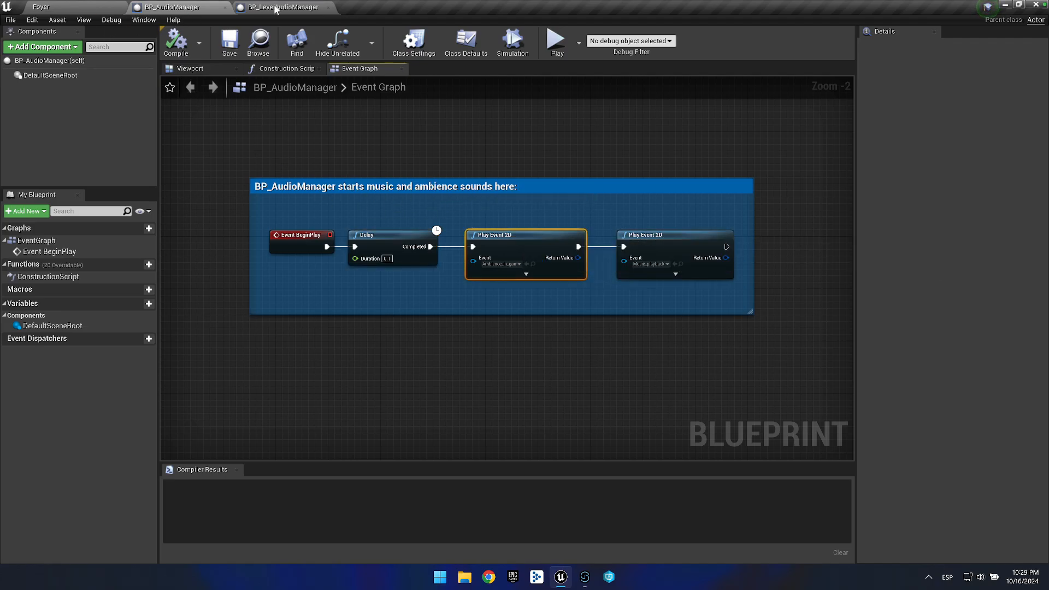
Open the BP_LevelAudioManager blueprint and examine the SetMusic and Set Ambience sections of its Event Graph.
{"action": "left_click", "coordinate": [91, 7]}
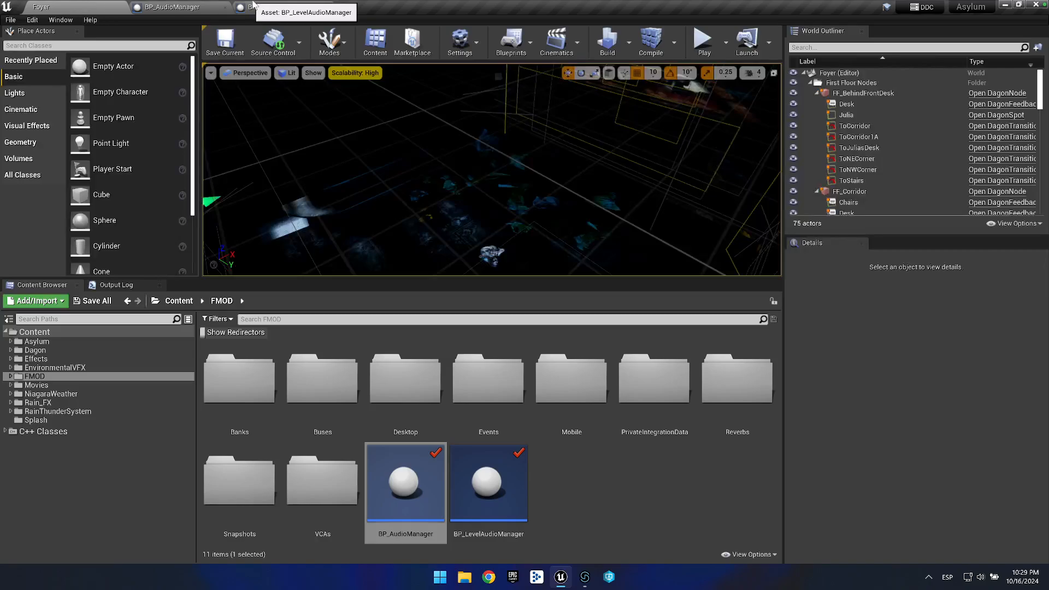
{"action": "left_click", "coordinate": [252, 5]}
{"action": "scroll", "coordinate": [533, 292], "scroll_direction": "down", "scroll_amount": 5}
{"action": "scroll", "coordinate": [533, 291], "scroll_direction": "down", "scroll_amount": 6}
{"action": "scroll", "coordinate": [534, 291], "scroll_direction": "up", "scroll_amount": 8}
{"action": "left_click_drag", "start_coordinate": [534, 290], "coordinate": [375, 304]}
{"action": "left_click_drag", "start_coordinate": [452, 297], "coordinate": [626, 240]}
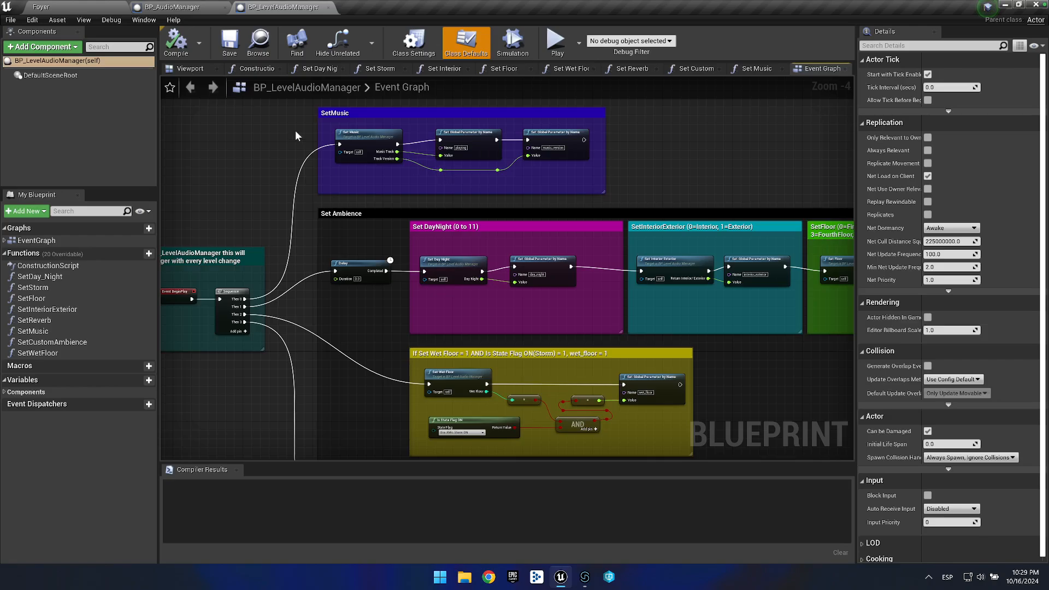
{"action": "scroll", "coordinate": [294, 135], "scroll_direction": "down", "scroll_amount": 2}
{"action": "scroll", "coordinate": [269, 149], "scroll_direction": "up", "scroll_amount": 4}
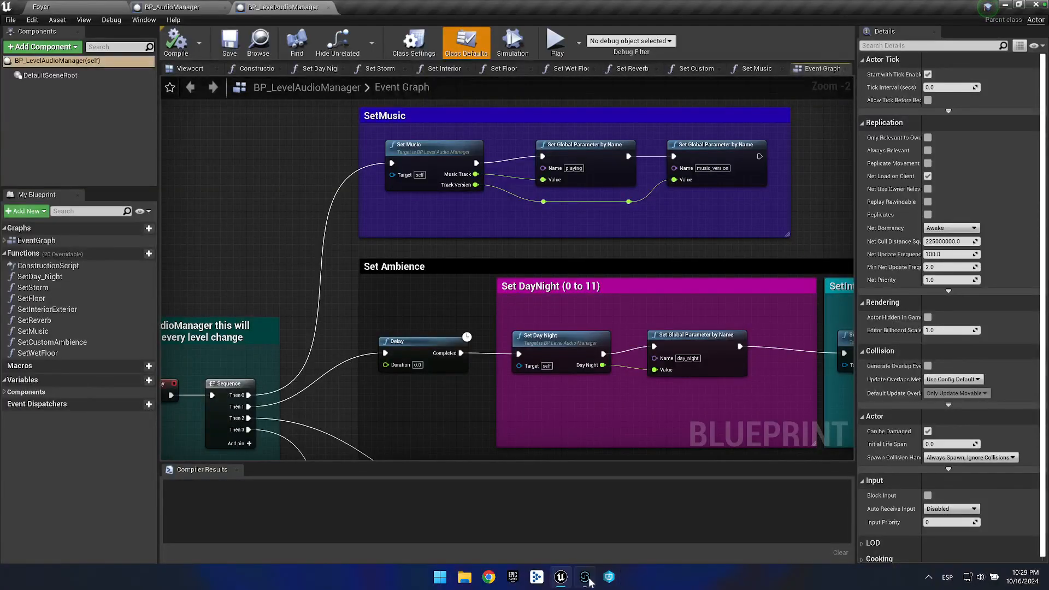
Switch to FMOD Studio and open the amb_base_layer instrument nested in the ambience_in_game event.
{"action": "left_click", "coordinate": [584, 576]}
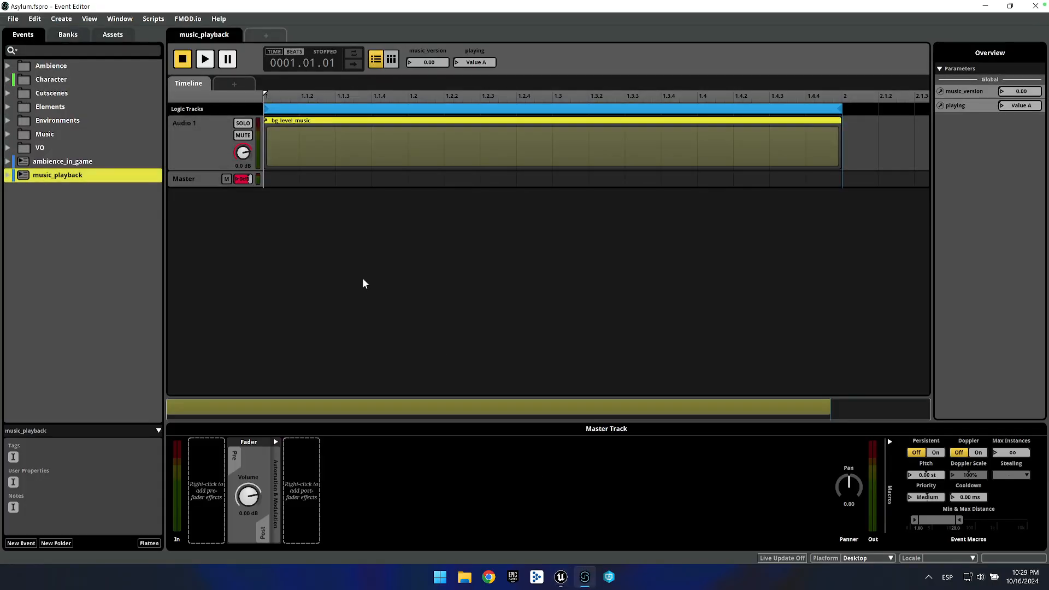
{"action": "left_click", "coordinate": [82, 162]}
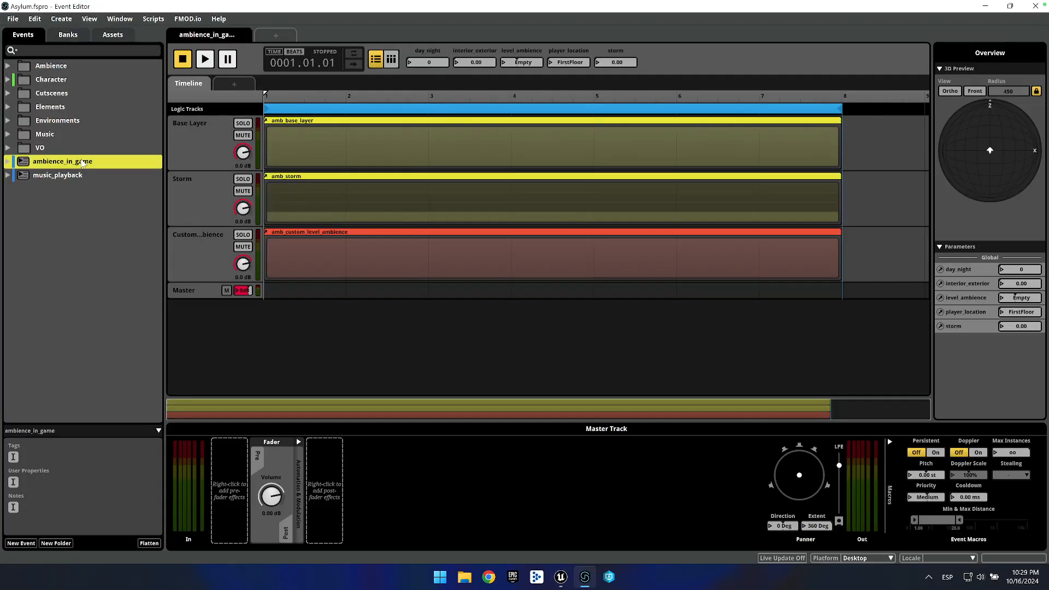
{"action": "left_click", "coordinate": [326, 141]}
{"action": "double_click", "coordinate": [327, 150]}
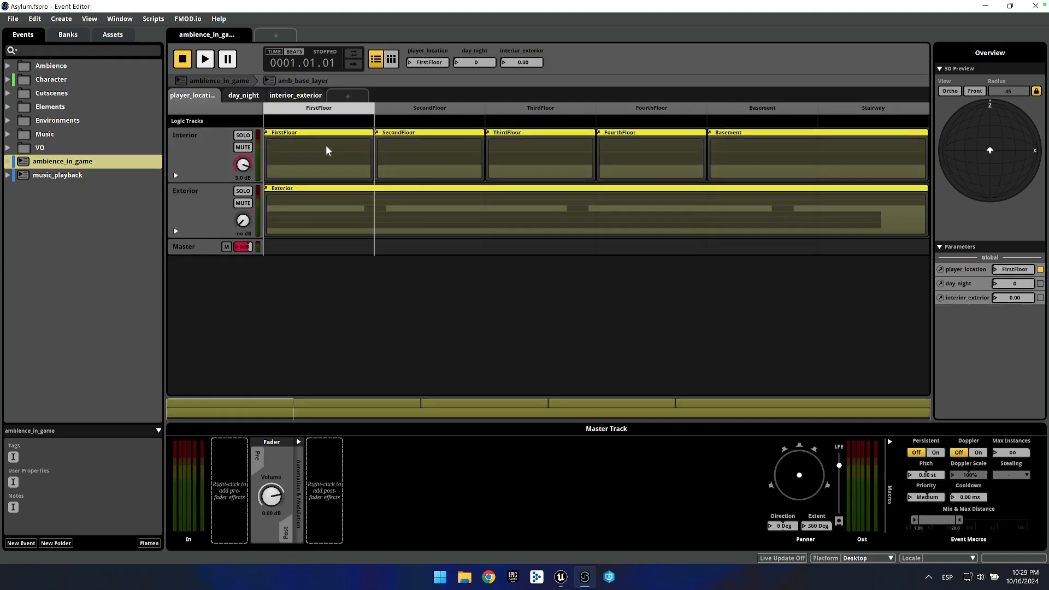
Step the player_location parameter from SecondFloor through Stairway and select the Exterior track of amb_base_layer.
{"action": "left_click", "coordinate": [414, 112]}
{"action": "left_click", "coordinate": [534, 108]}
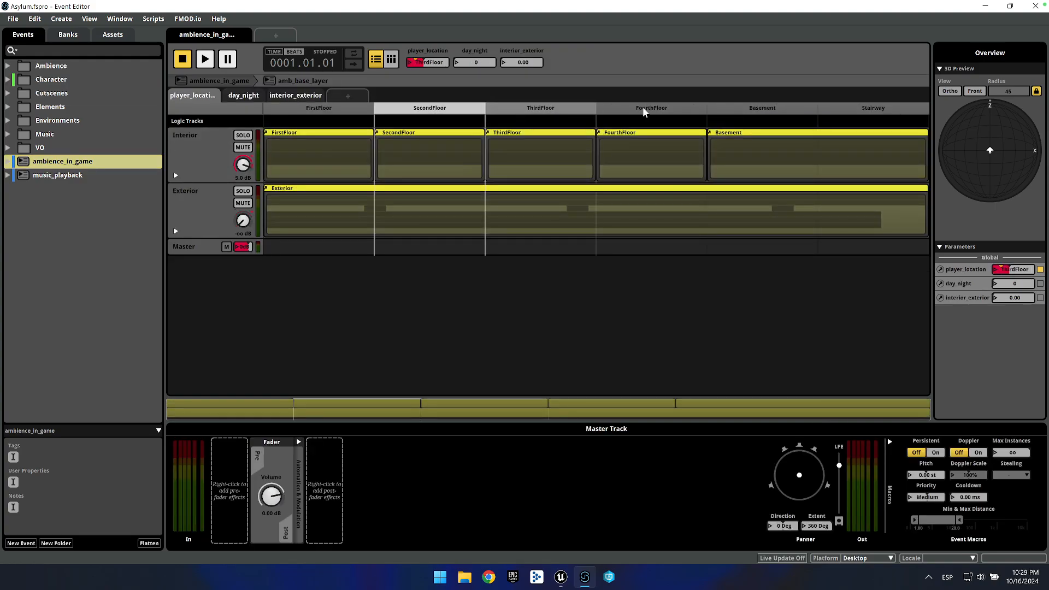
{"action": "left_click", "coordinate": [670, 109]}
{"action": "left_click", "coordinate": [758, 109]}
{"action": "left_click", "coordinate": [873, 112]}
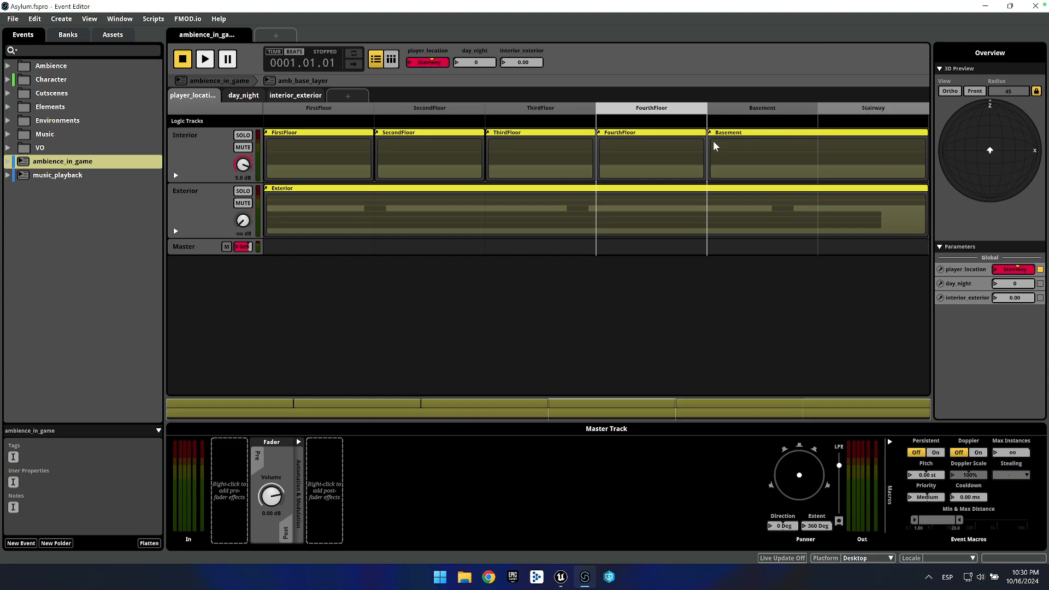
{"action": "left_click", "coordinate": [215, 212]}
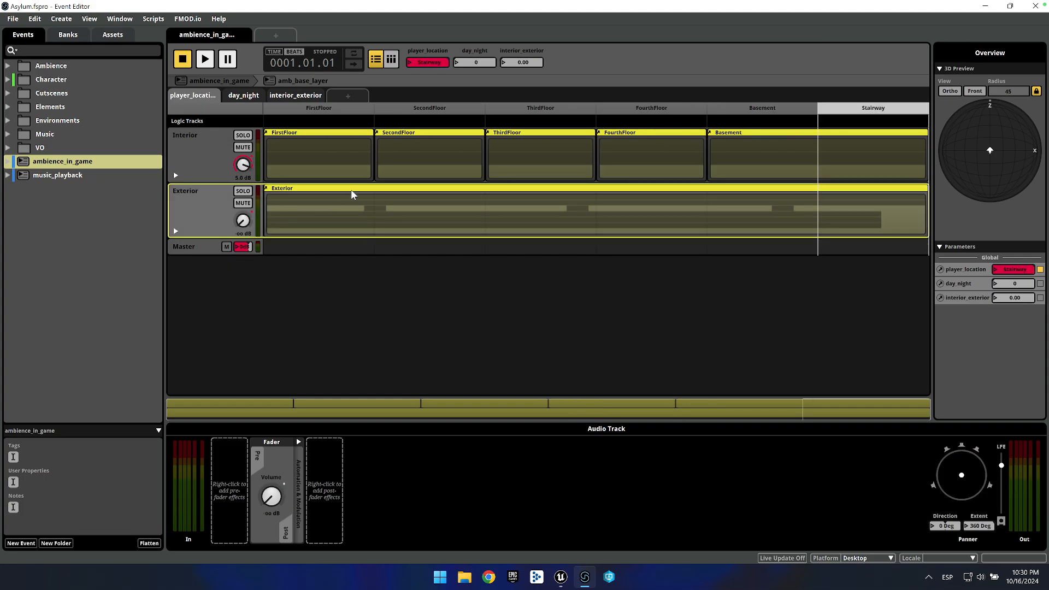
Play amb_base_layer and audition player_location from FirstFloor through Basement, finishing back on FirstFloor.
{"action": "left_click", "coordinate": [319, 111]}
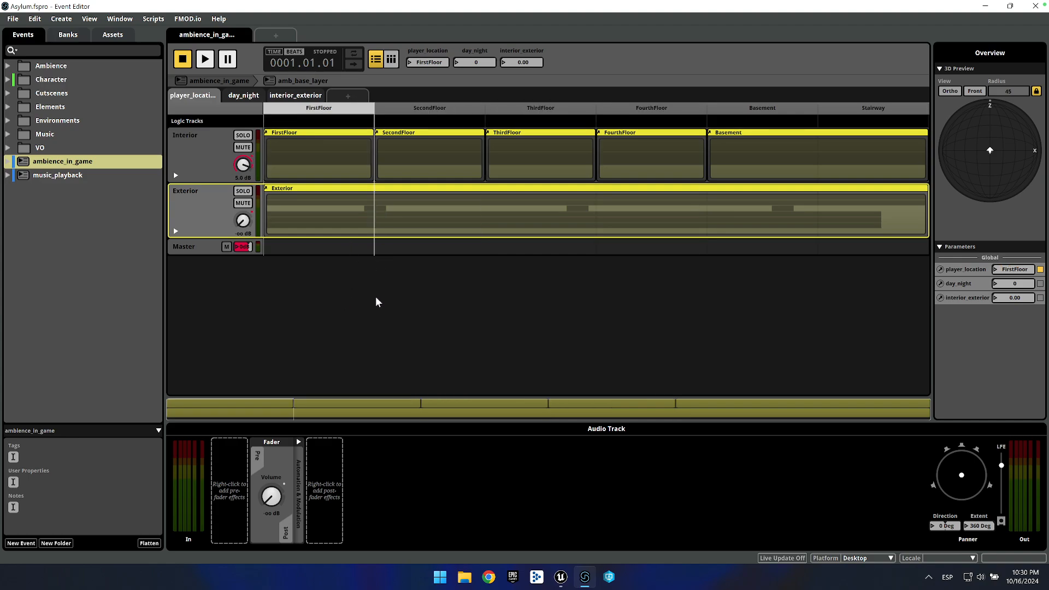
{"action": "key", "text": "space"}
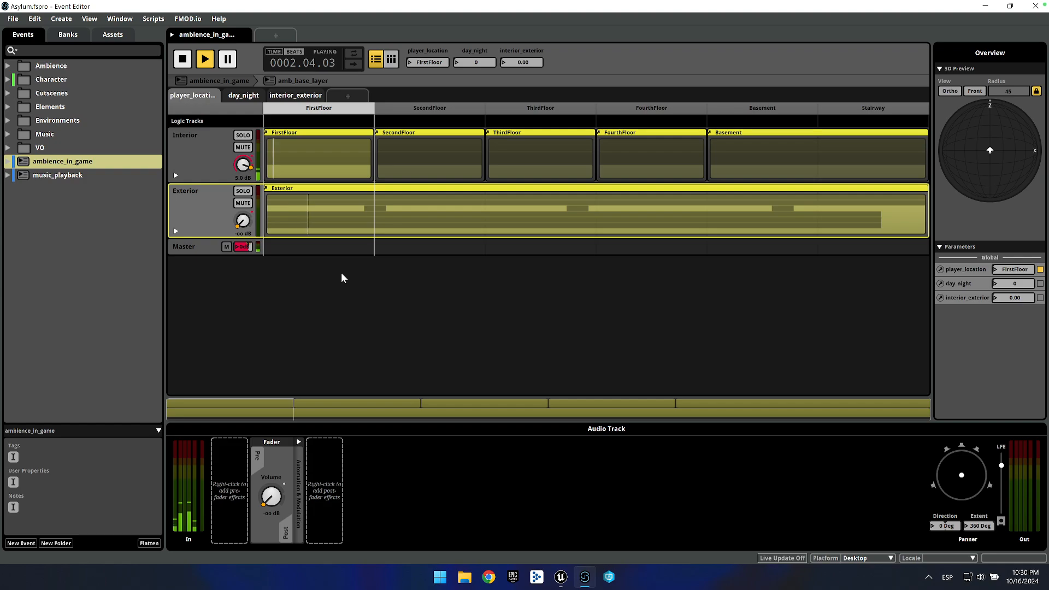
{"action": "left_click", "coordinate": [435, 110]}
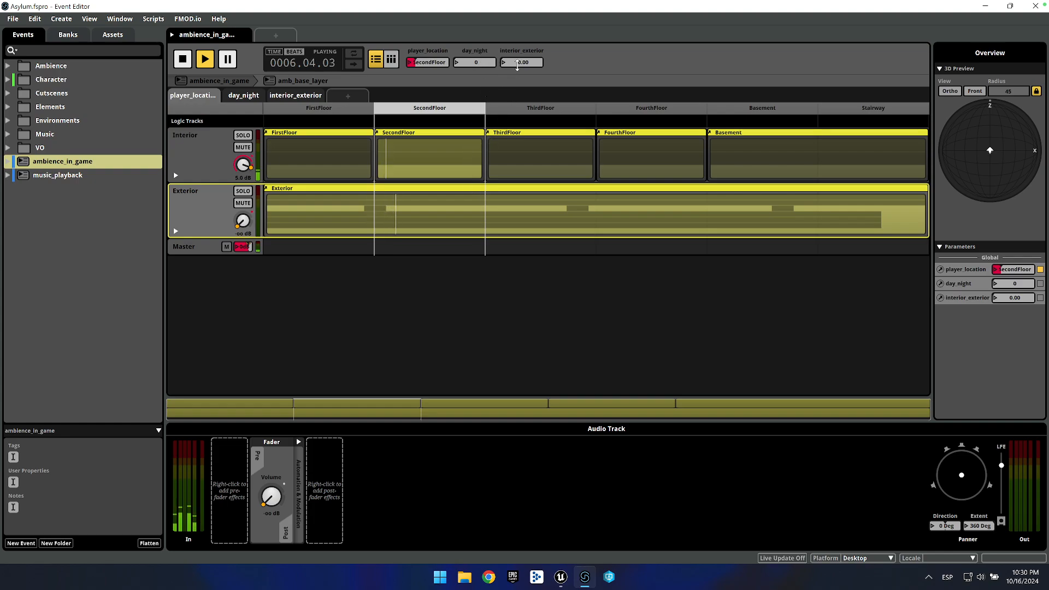
{"action": "left_click", "coordinate": [513, 108]}
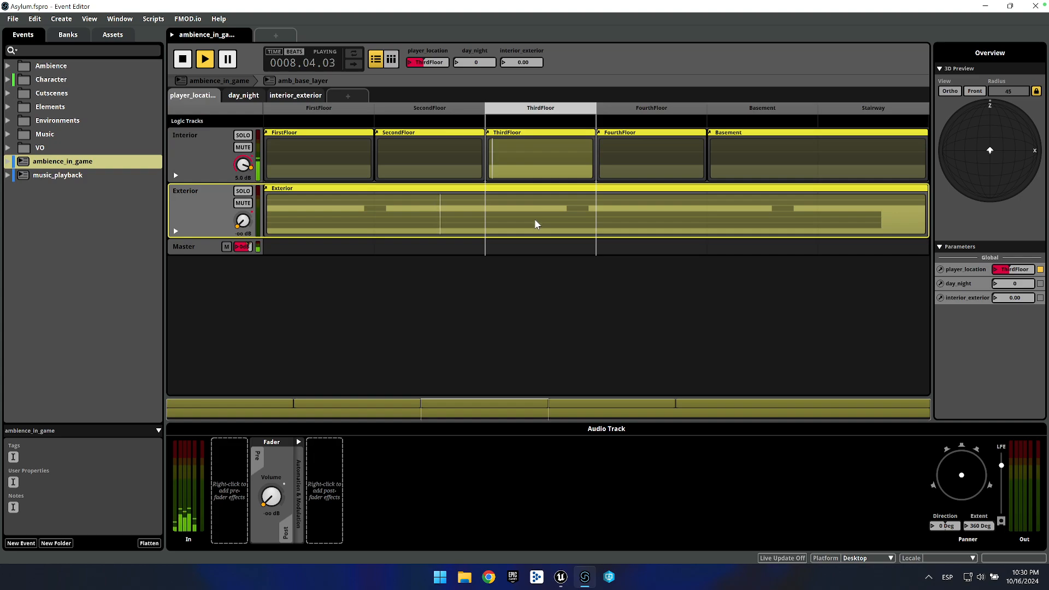
{"action": "left_click", "coordinate": [649, 108]}
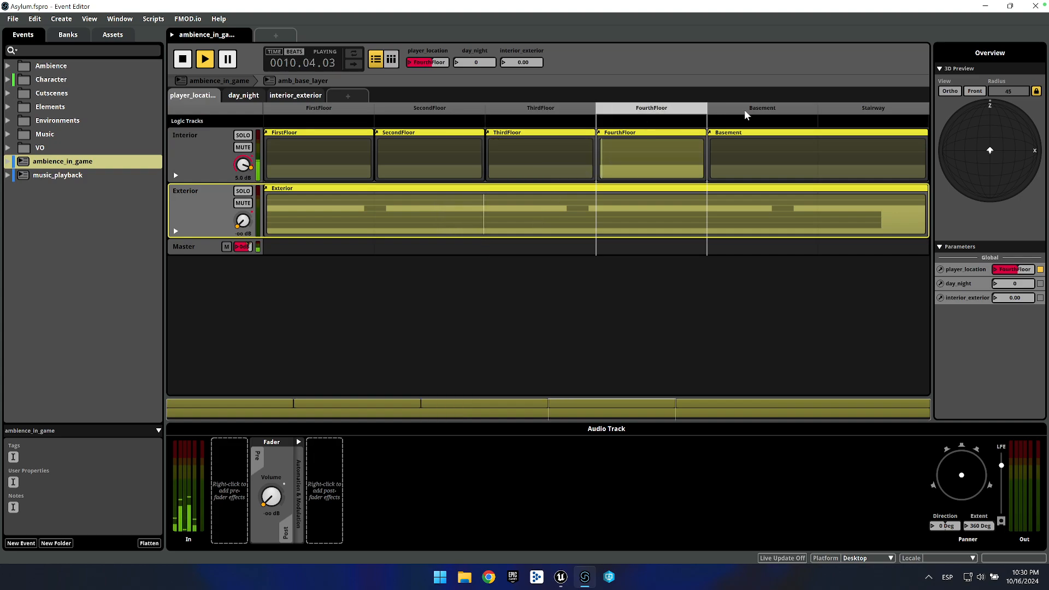
{"action": "left_click", "coordinate": [773, 108]}
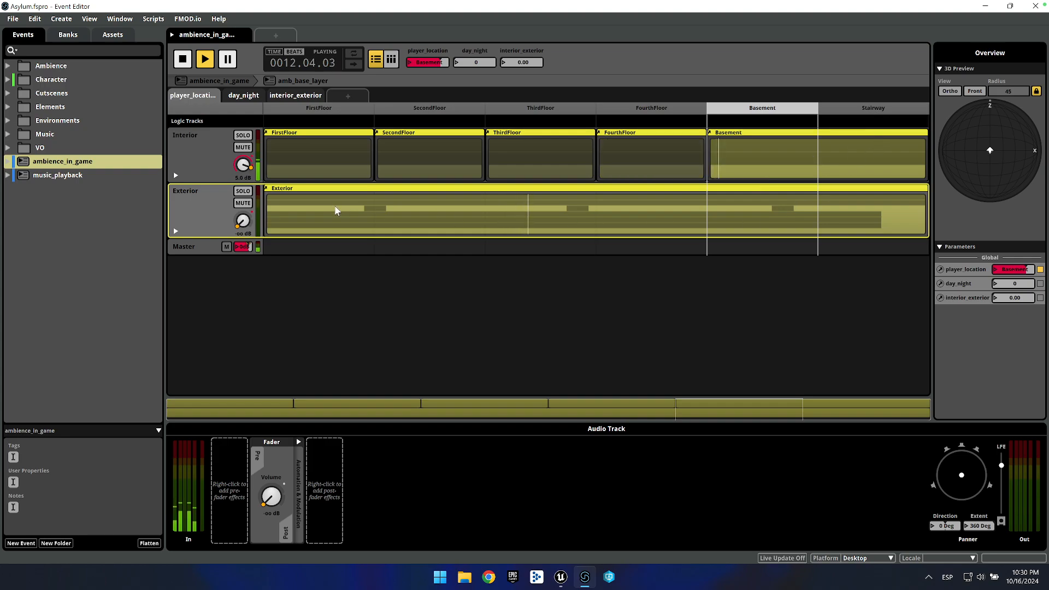
{"action": "left_click", "coordinate": [328, 107]}
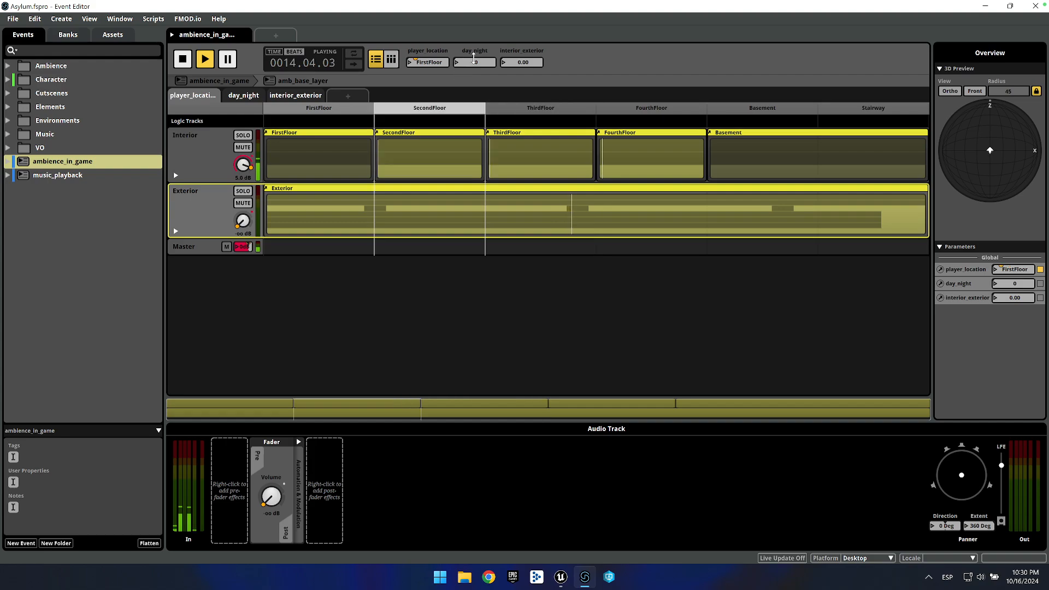
During playback, set interior_exterior to 1.00 and audition day_night at 11 before returning it to 0.
{"action": "left_click", "coordinate": [519, 51]}
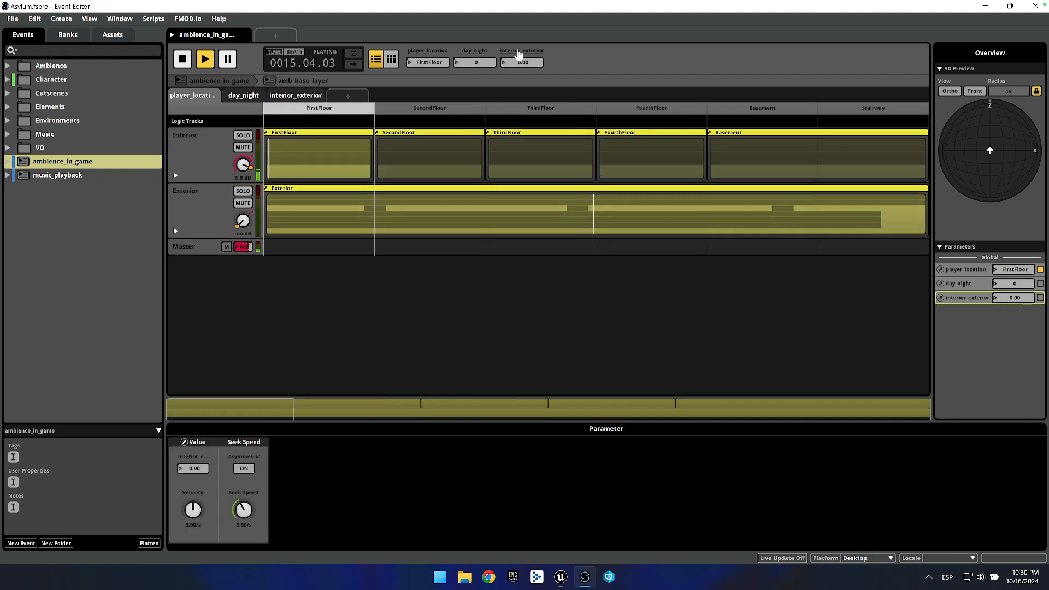
{"action": "left_click_drag", "start_coordinate": [521, 62], "coordinate": [538, 5]}
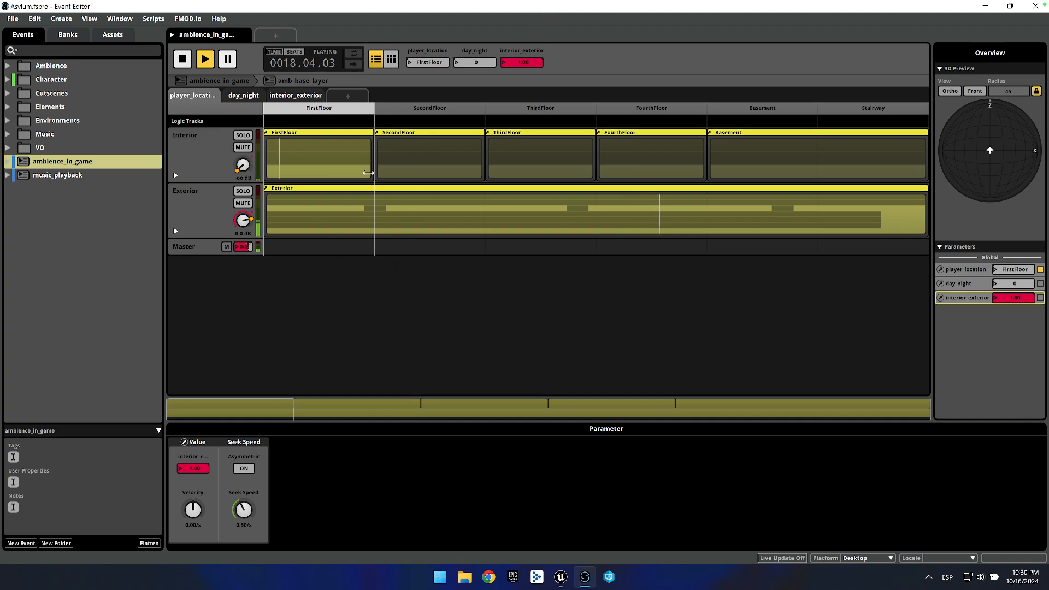
{"action": "left_click_drag", "start_coordinate": [460, 65], "coordinate": [489, 64]}
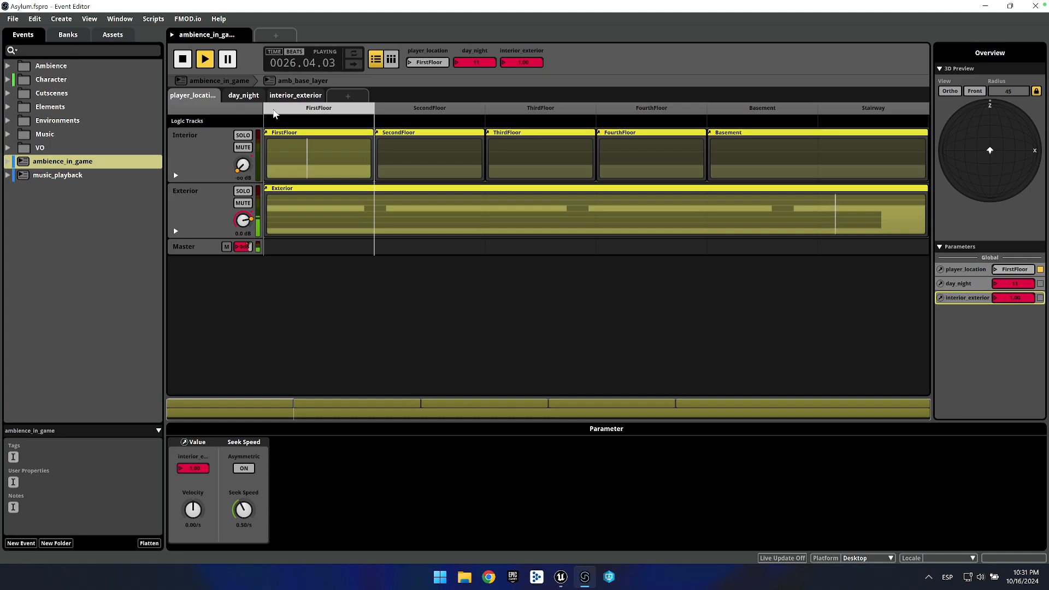
{"action": "left_click_drag", "start_coordinate": [474, 63], "coordinate": [489, 242]}
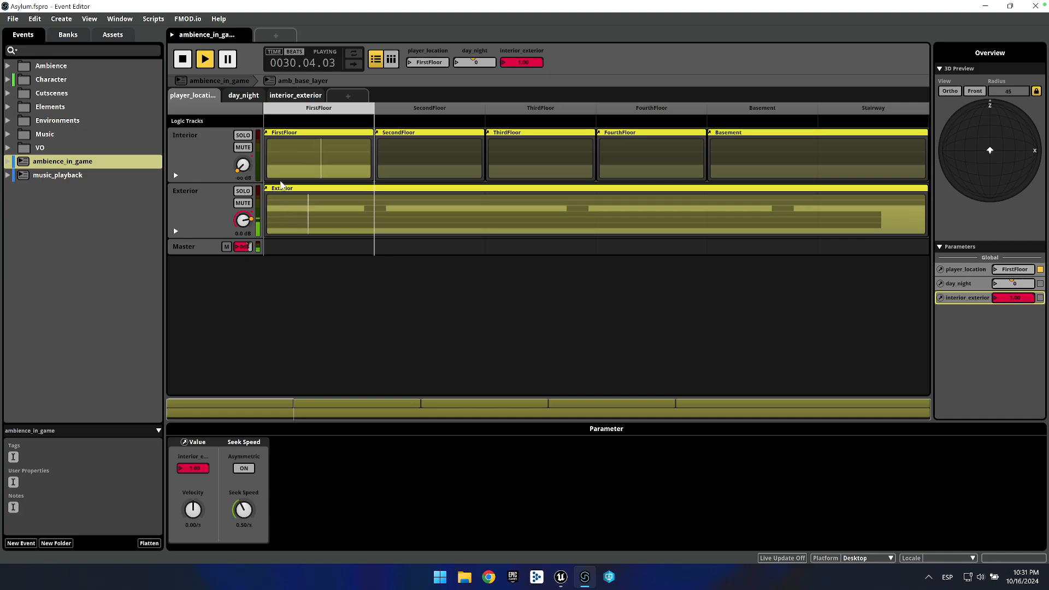
Return to the parent ambience_in_game event, play it, and audition storm at 1.00 before resetting it to 0.00.
{"action": "left_click", "coordinate": [224, 84]}
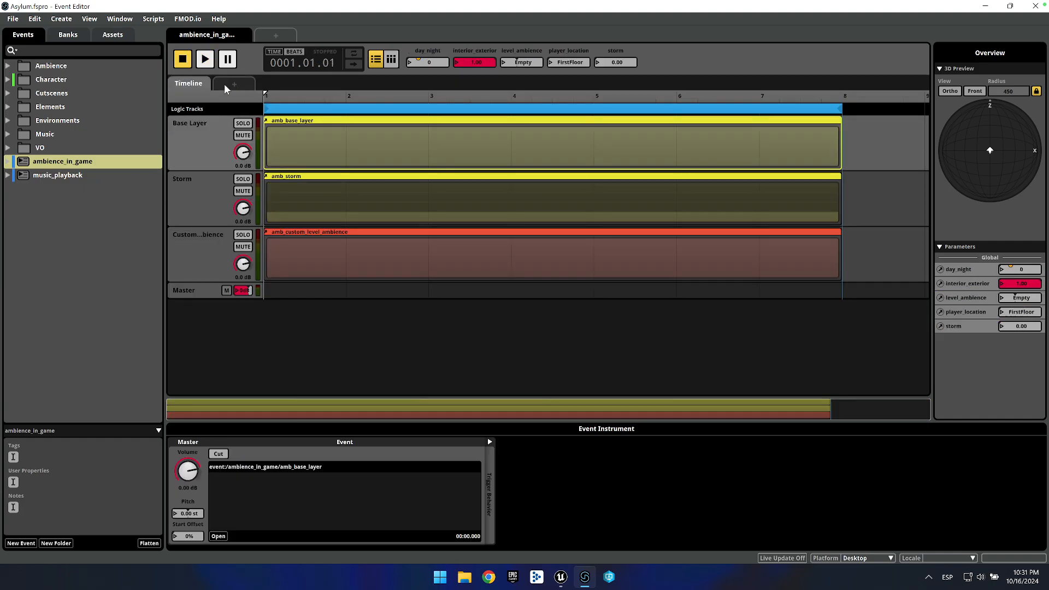
{"action": "key", "text": "space"}
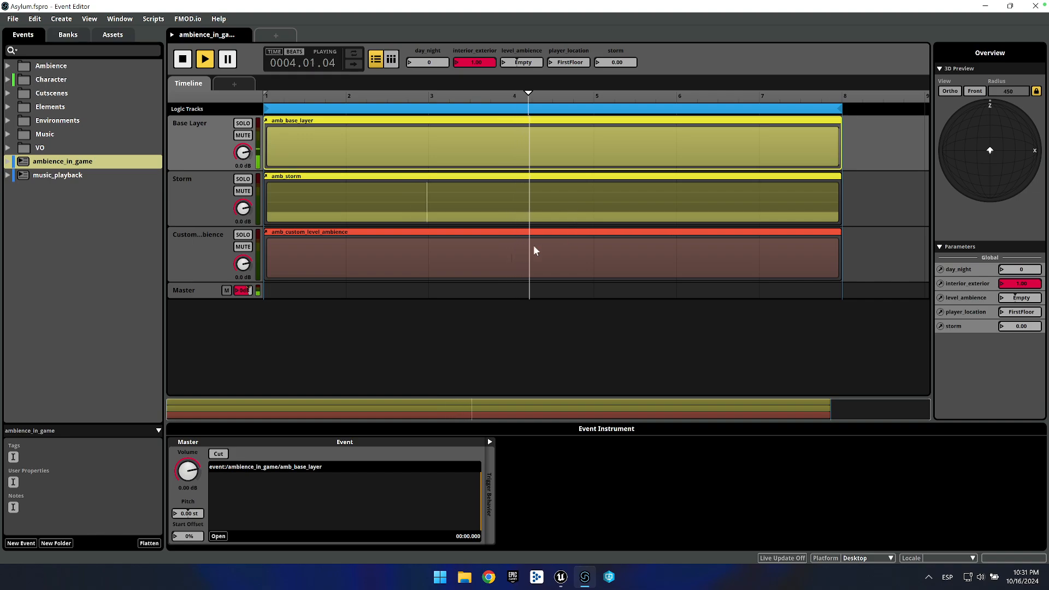
{"action": "left_click_drag", "start_coordinate": [610, 63], "coordinate": [628, 22]}
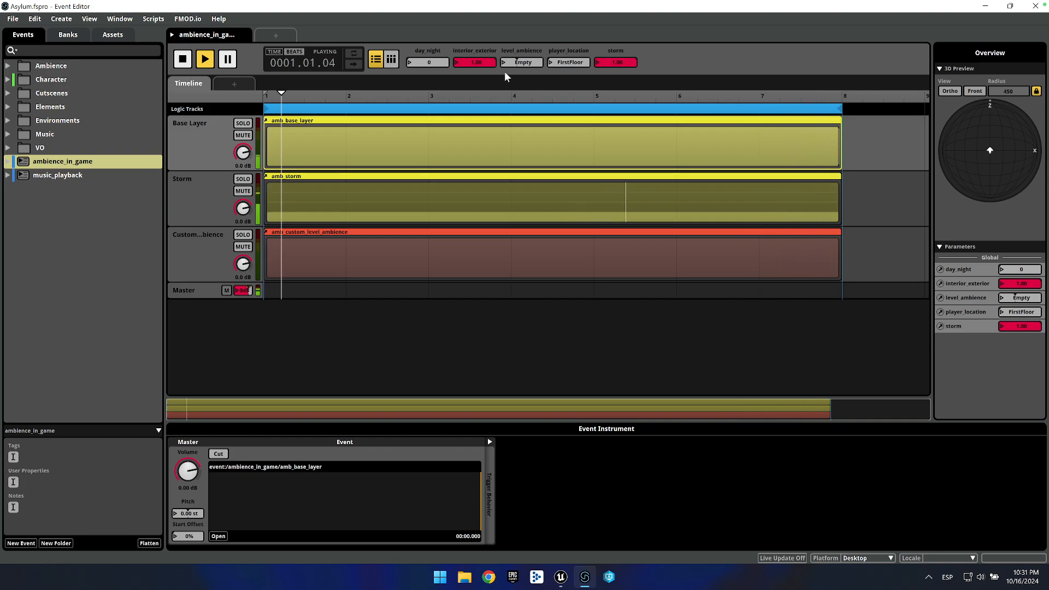
{"action": "left_click_drag", "start_coordinate": [618, 62], "coordinate": [589, 251]}
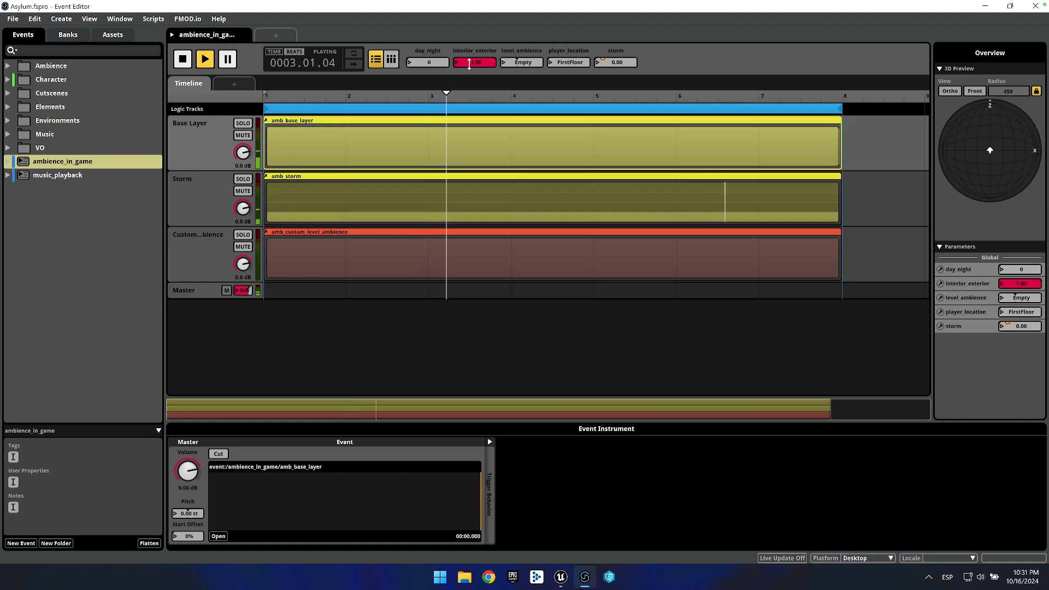
Set interior_exterior to 0.00 and storm to 1.00 to hear the storm from indoors, and stop playback.
{"action": "left_click_drag", "start_coordinate": [468, 63], "coordinate": [461, 194]}
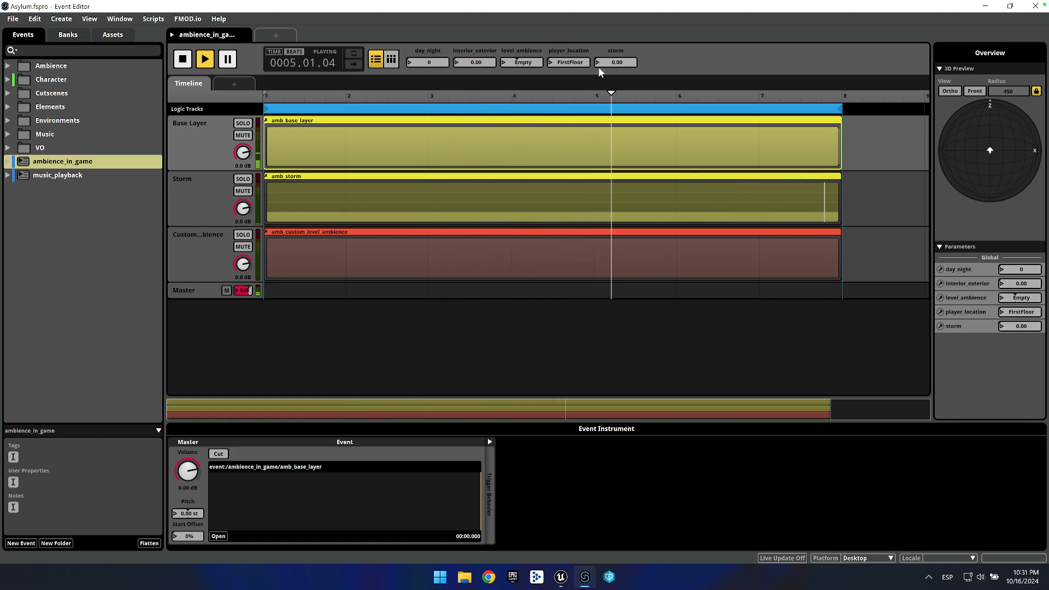
{"action": "left_click_drag", "start_coordinate": [600, 62], "coordinate": [603, 2]}
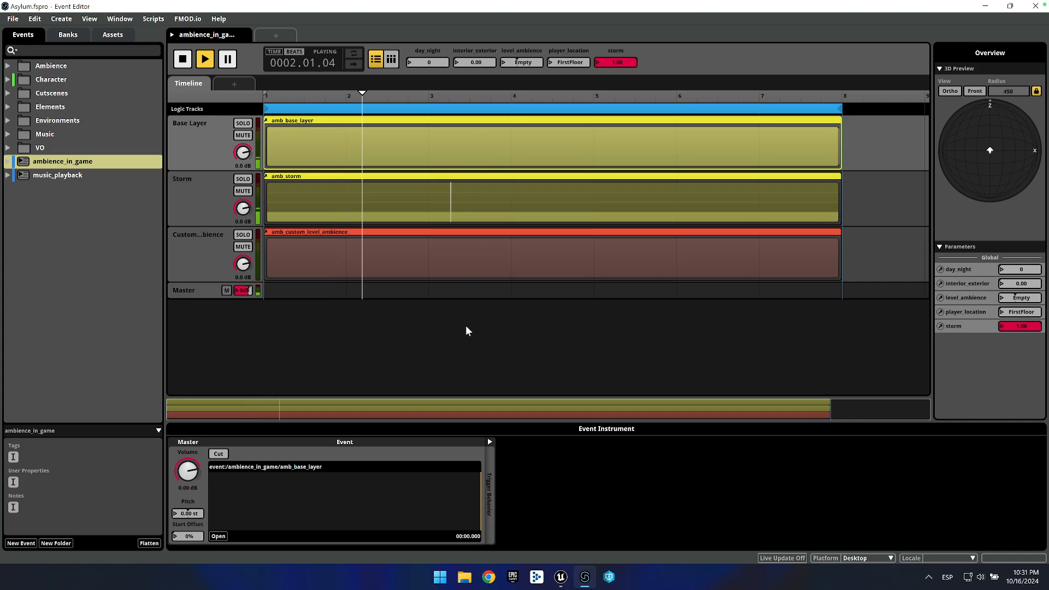
{"action": "left_click", "coordinate": [462, 353]}
{"action": "key", "text": "space"}
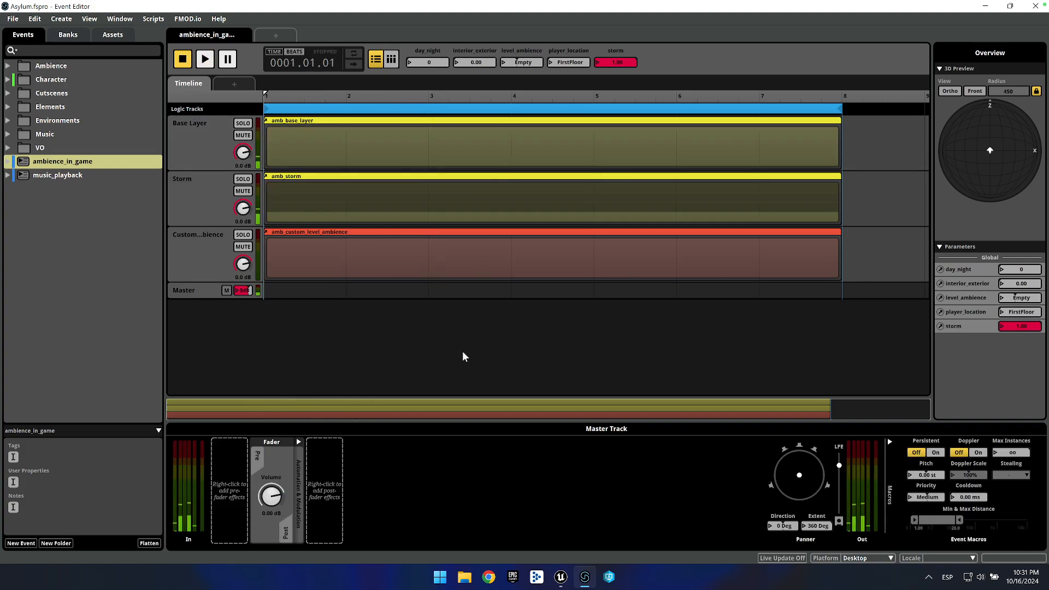
Open the bg_level_music instrument nested in the music_playback event.
{"action": "left_click", "coordinate": [67, 175]}
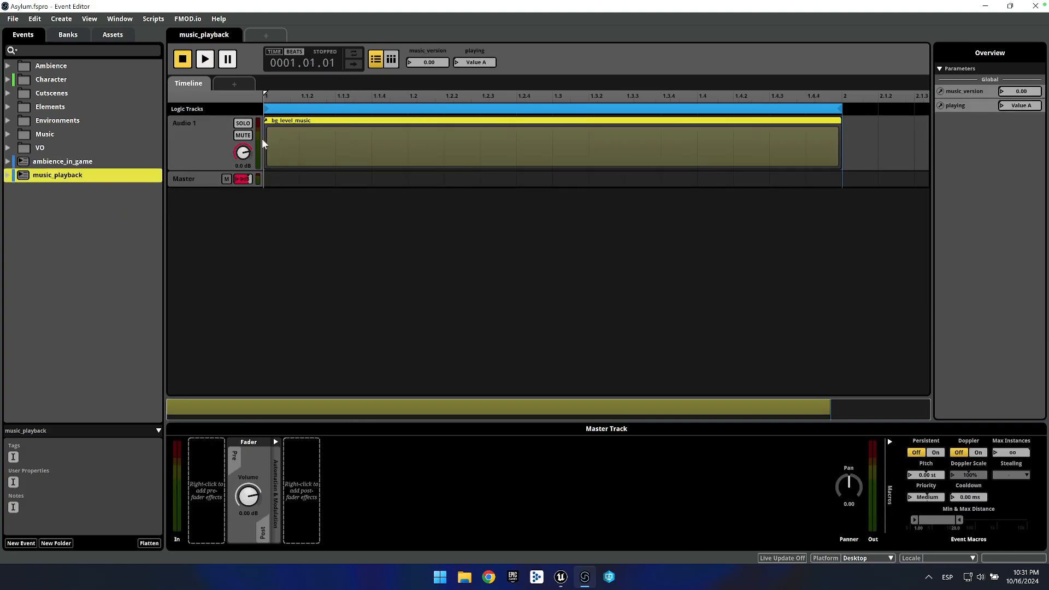
{"action": "left_click", "coordinate": [306, 159]}
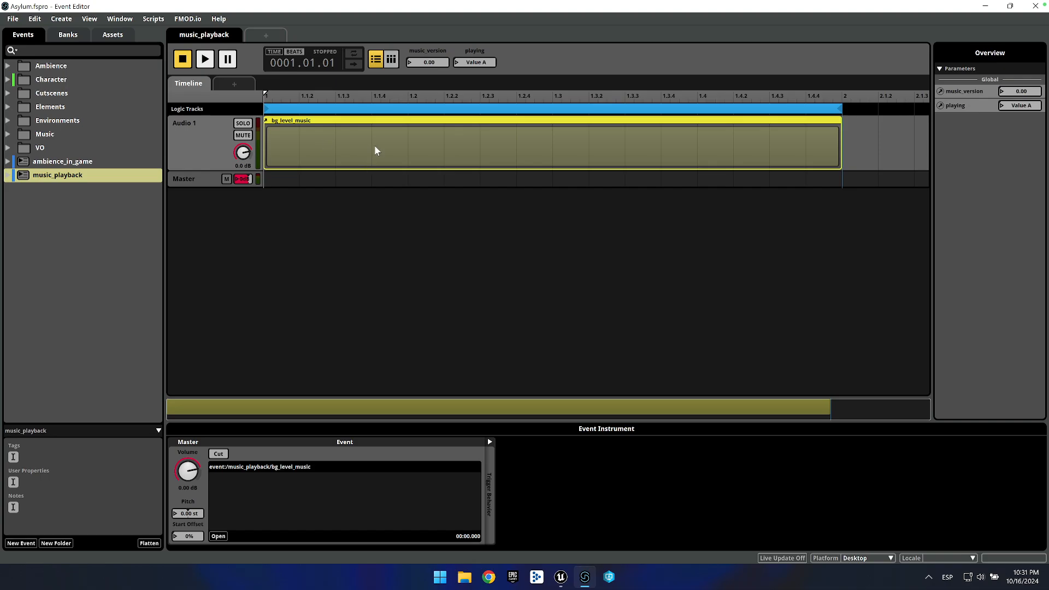
{"action": "double_click", "coordinate": [345, 152]}
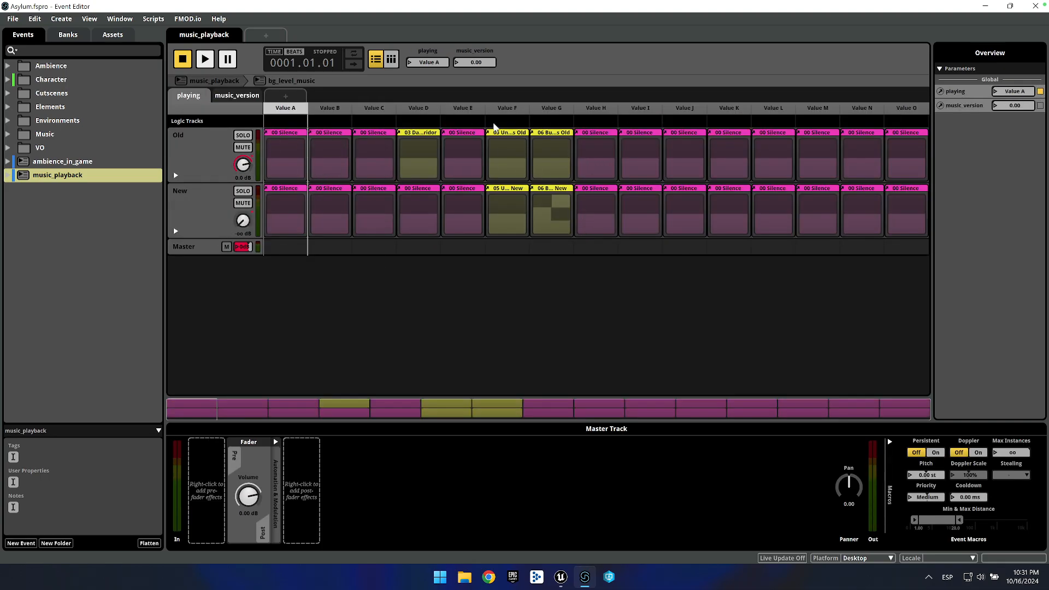
Audition bg_level_music with playing on Value G and music_version at 1.00, then on Value F at 0.00, and stop playback.
{"action": "left_click", "coordinate": [549, 108]}
{"action": "key", "text": "space"}
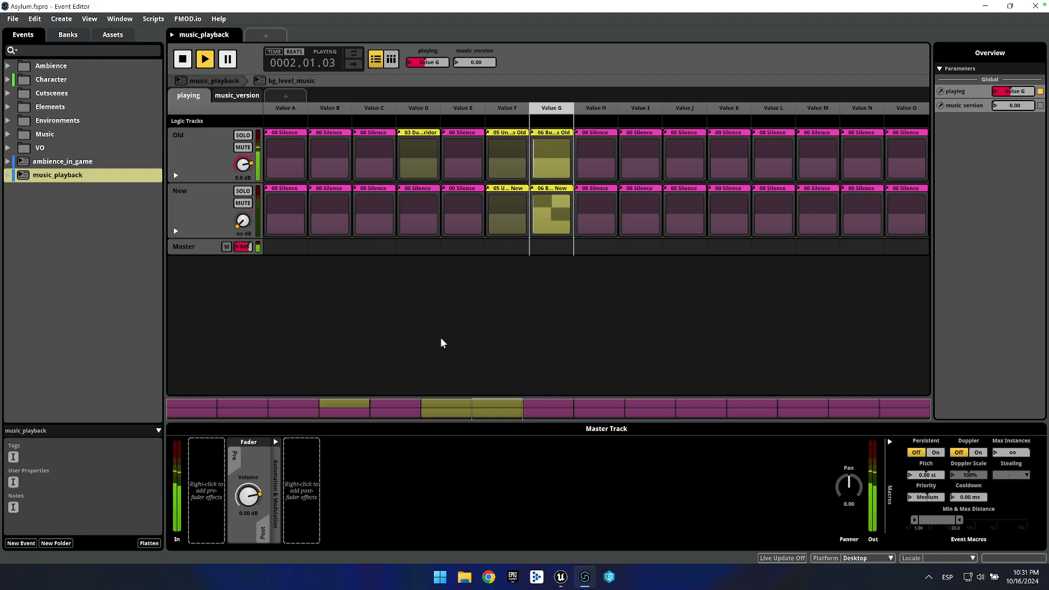
{"action": "double_click", "coordinate": [458, 63]}
{"action": "left_click", "coordinate": [527, 50]}
{"action": "left_click_drag", "start_coordinate": [479, 60], "coordinate": [504, 3]}
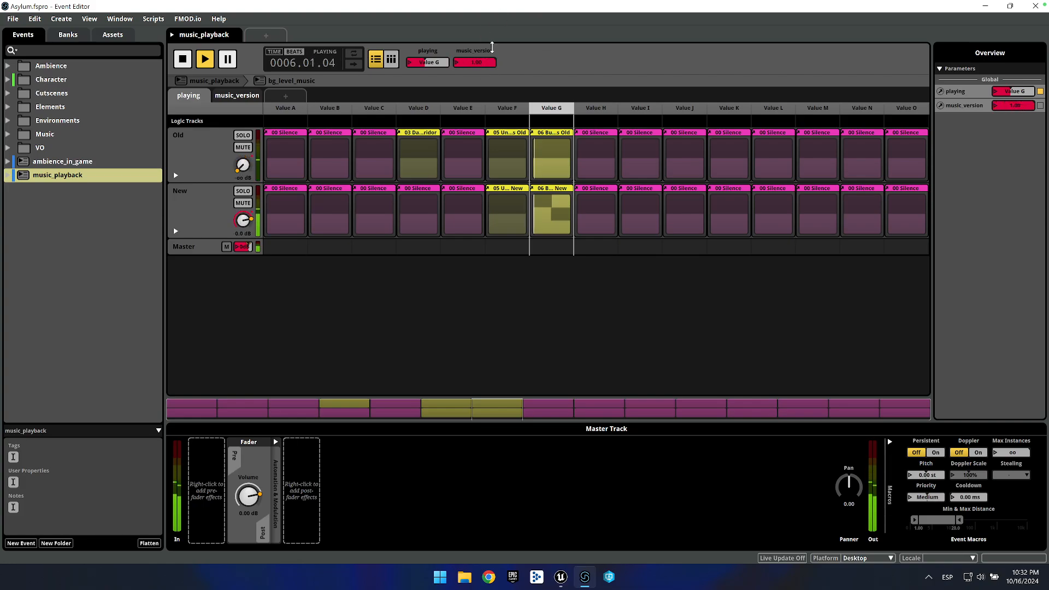
{"action": "left_click", "coordinate": [502, 107]}
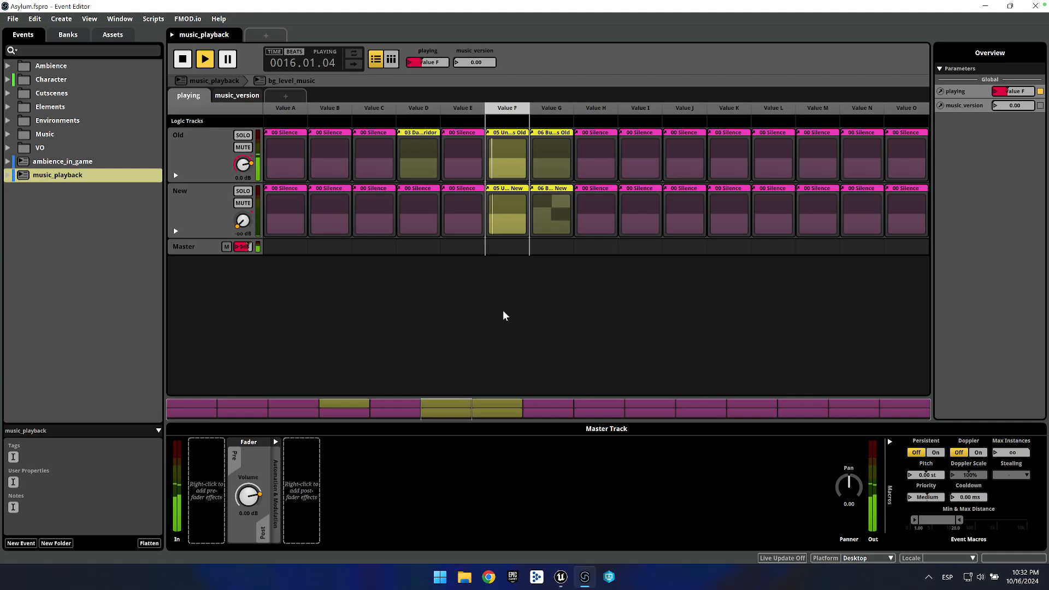
{"action": "key", "text": "space"}
Switch back to Unreal Editor and look over the SetMusic nodes in the BP_LevelAudioManager graph.
{"action": "left_click", "coordinate": [560, 576]}
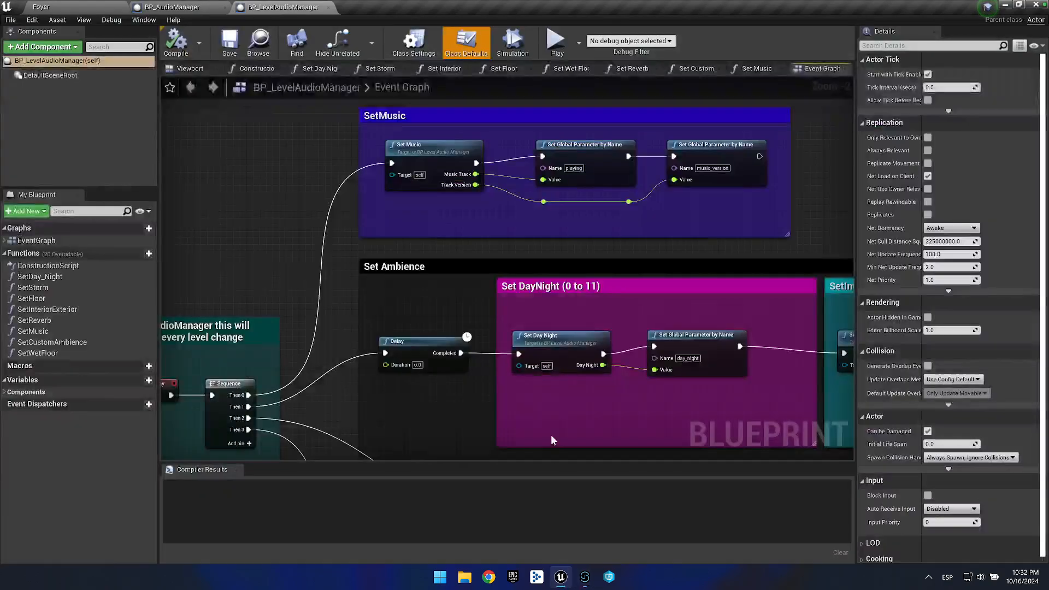
{"action": "left_click_drag", "start_coordinate": [355, 274], "coordinate": [323, 300]}
{"action": "left_click_drag", "start_coordinate": [483, 165], "coordinate": [800, 265]}
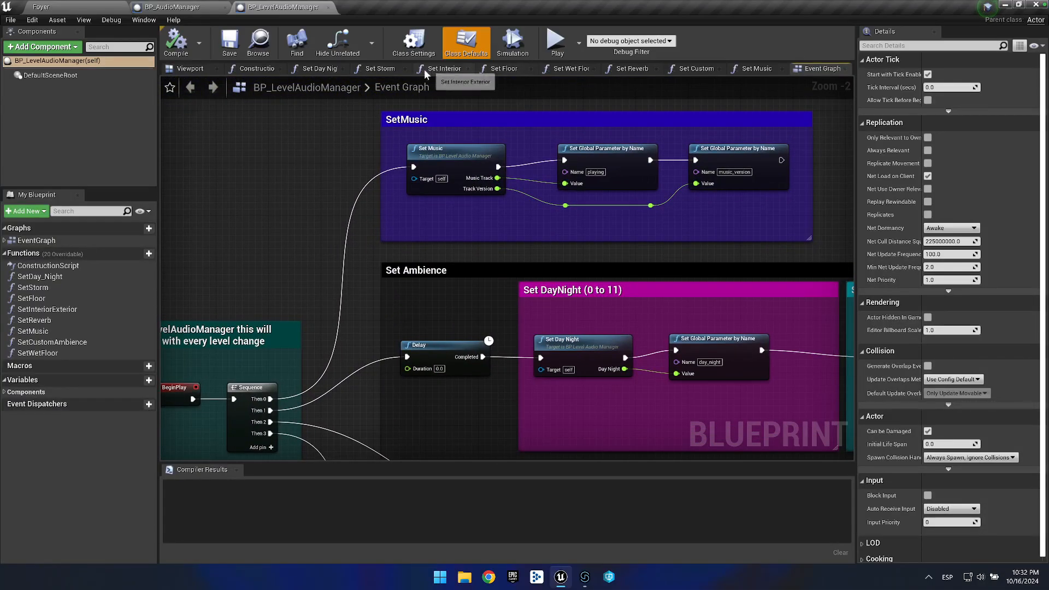
Examine the Set Day Night and Set Storm function graphs of BP_LevelAudioManager.
{"action": "left_click", "coordinate": [317, 69]}
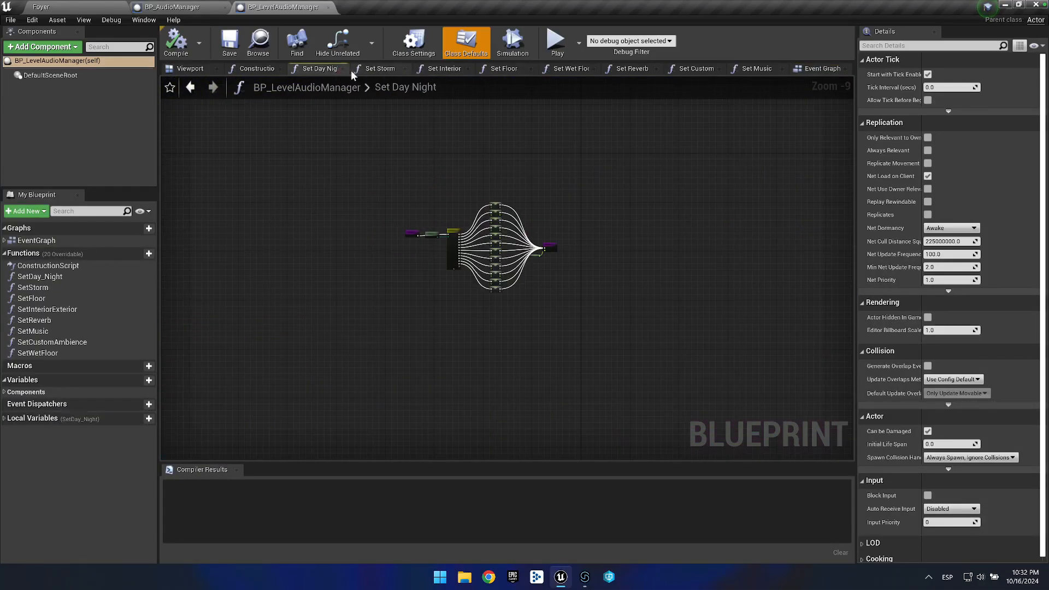
{"action": "scroll", "coordinate": [476, 187], "scroll_direction": "up", "scroll_amount": 6}
{"action": "scroll", "coordinate": [476, 189], "scroll_direction": "down", "scroll_amount": 6}
{"action": "left_click", "coordinate": [378, 68]}
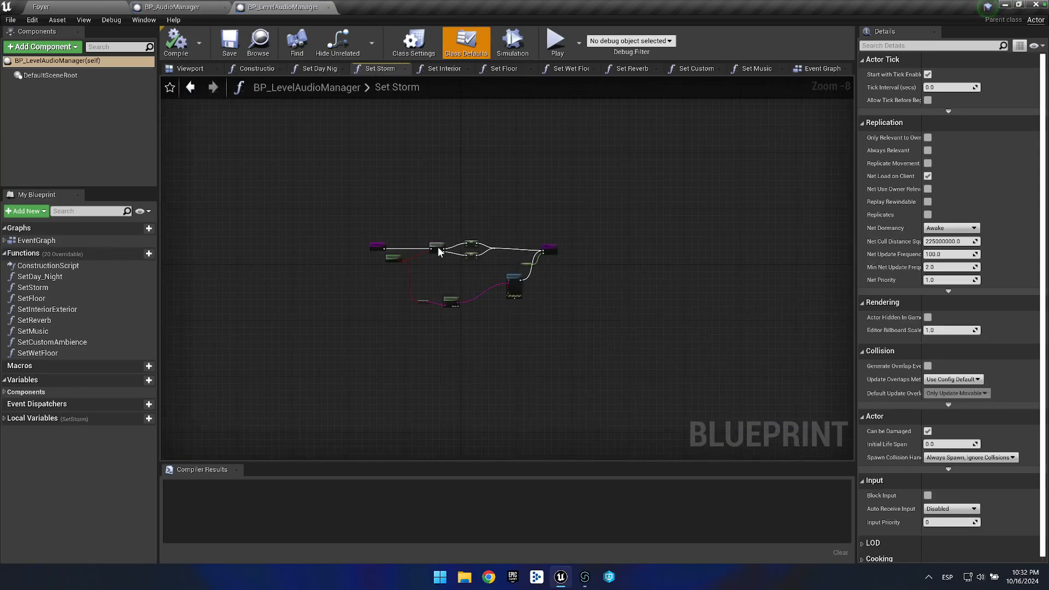
{"action": "scroll", "coordinate": [438, 252], "scroll_direction": "up", "scroll_amount": 5}
{"action": "scroll", "coordinate": [438, 254], "scroll_direction": "down", "scroll_amount": 4}
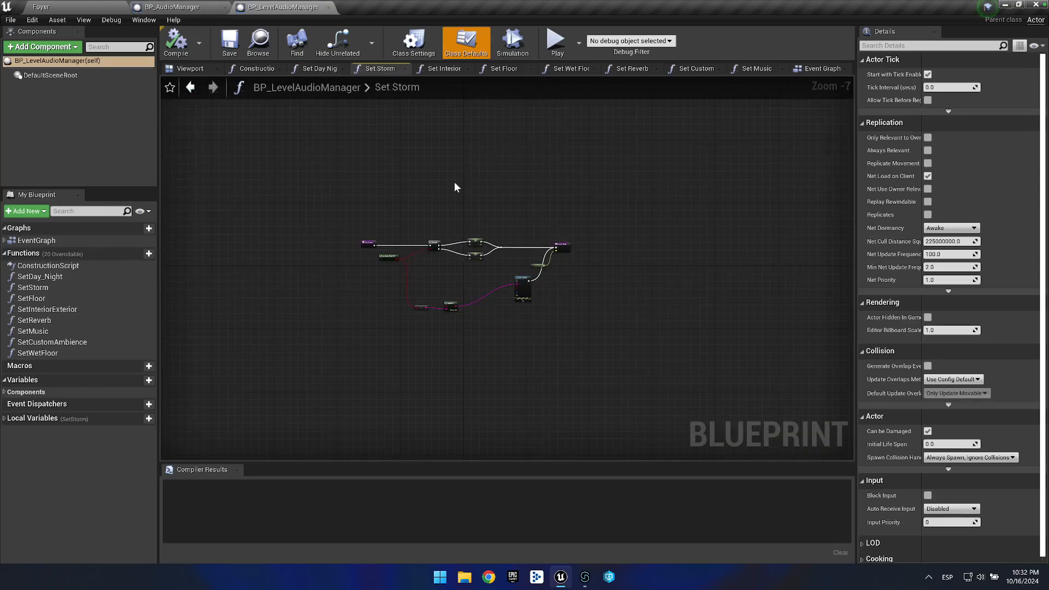
Inspect the Set Interior Exterior function graph, including the pin names of its level switch and its lower output group.
{"action": "left_click", "coordinate": [454, 68]}
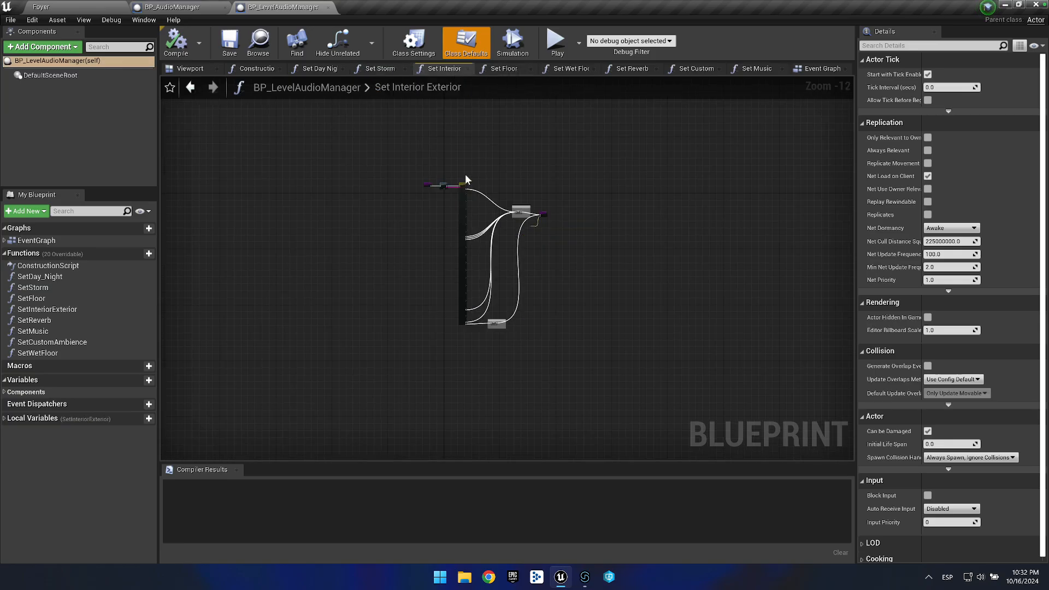
{"action": "left_click", "coordinate": [462, 209]}
{"action": "scroll", "coordinate": [462, 212], "scroll_direction": "up", "scroll_amount": 12}
{"action": "scroll", "coordinate": [464, 211], "scroll_direction": "down", "scroll_amount": 9}
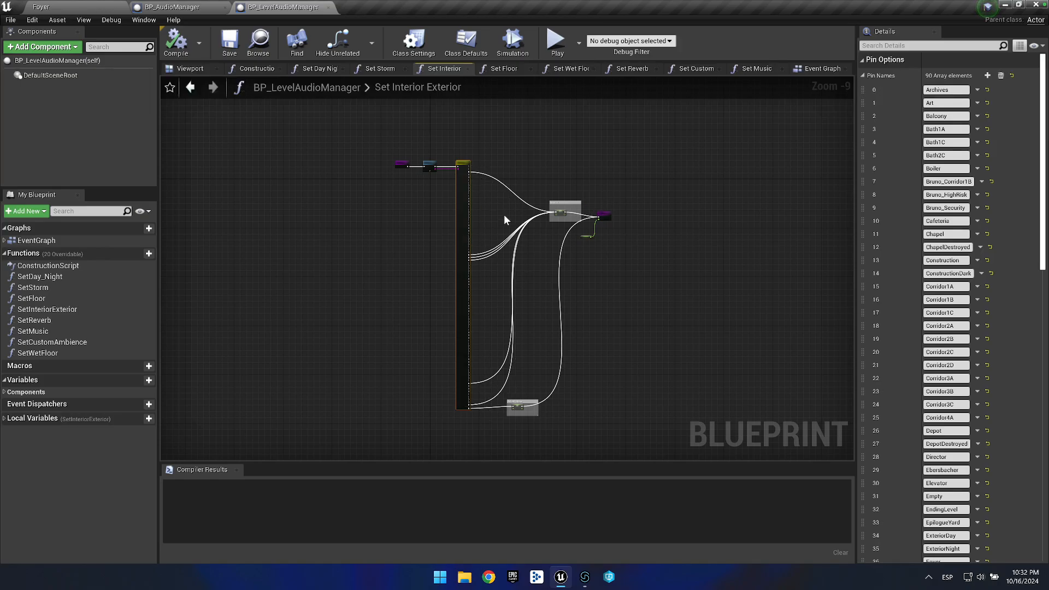
{"action": "left_click", "coordinate": [519, 407]}
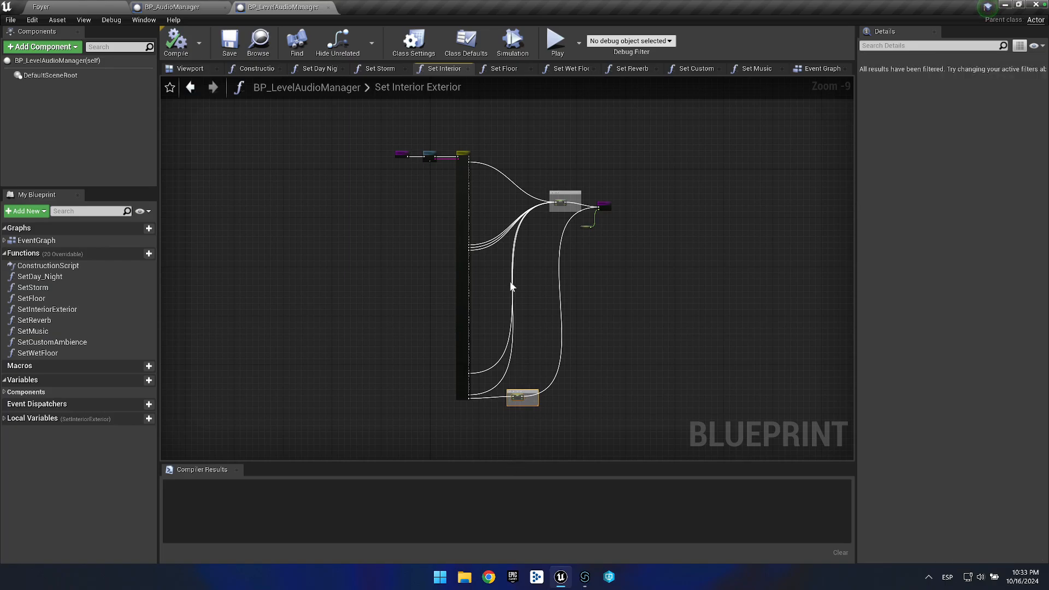
Look over the Set Floor and Set Wet Floor function graphs and how their level switches branch.
{"action": "left_click", "coordinate": [525, 70]}
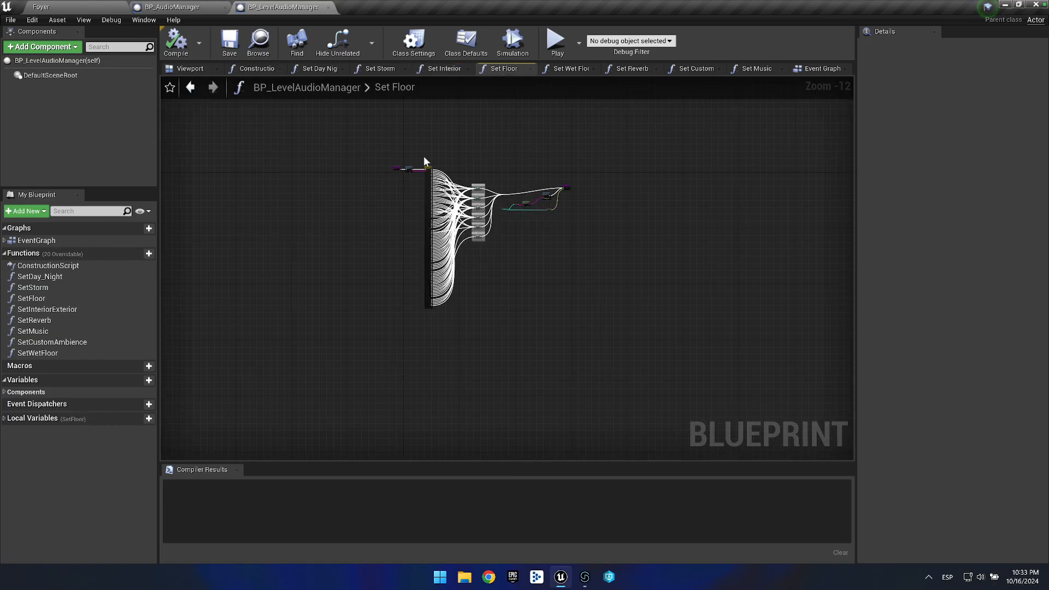
{"action": "scroll", "coordinate": [486, 227], "scroll_direction": "up", "scroll_amount": 7}
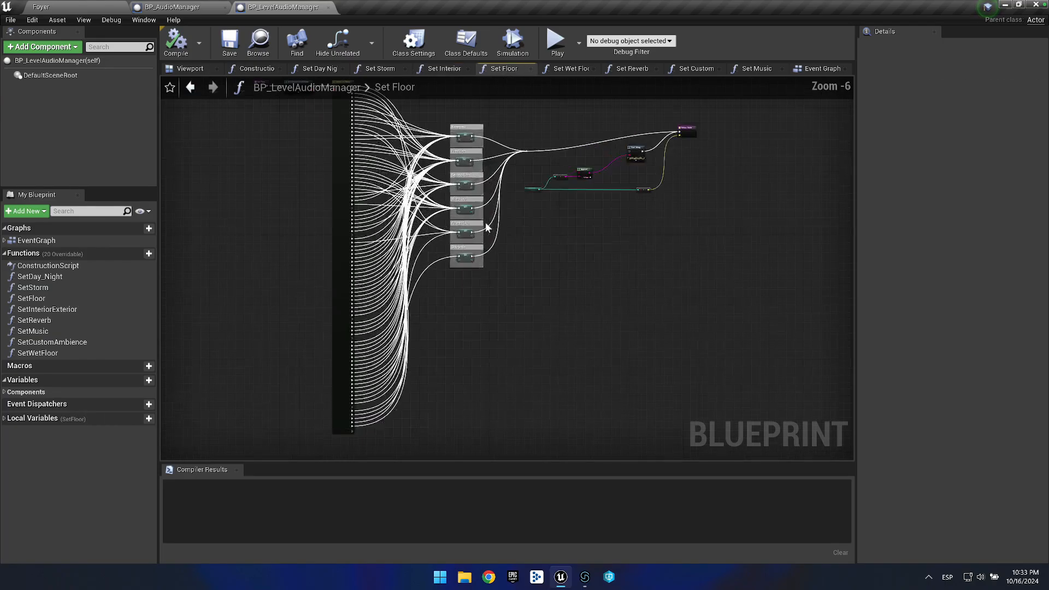
{"action": "scroll", "coordinate": [486, 226], "scroll_direction": "down", "scroll_amount": 7}
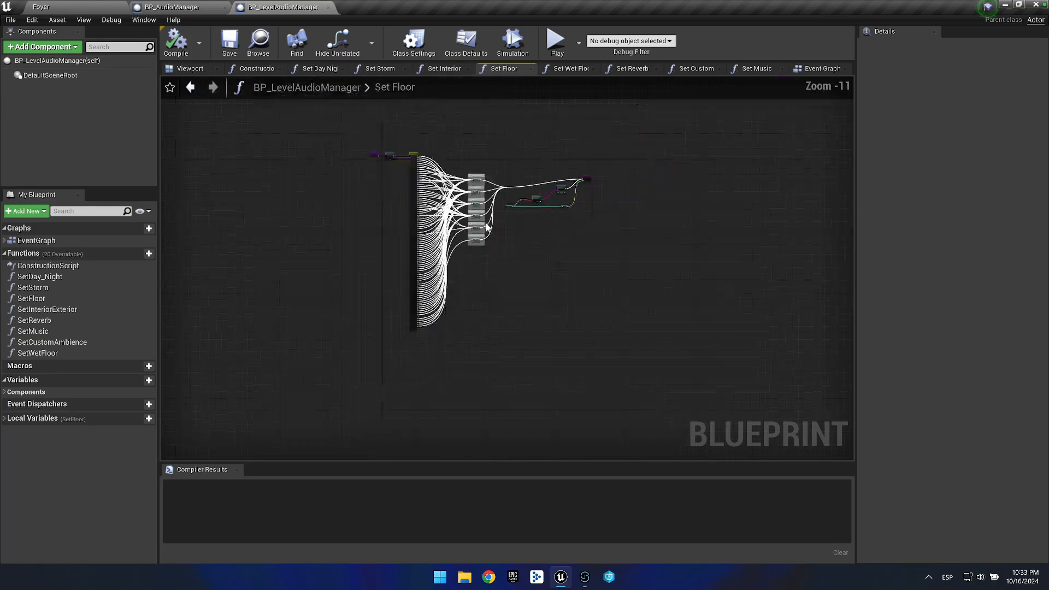
{"action": "left_click", "coordinate": [571, 68]}
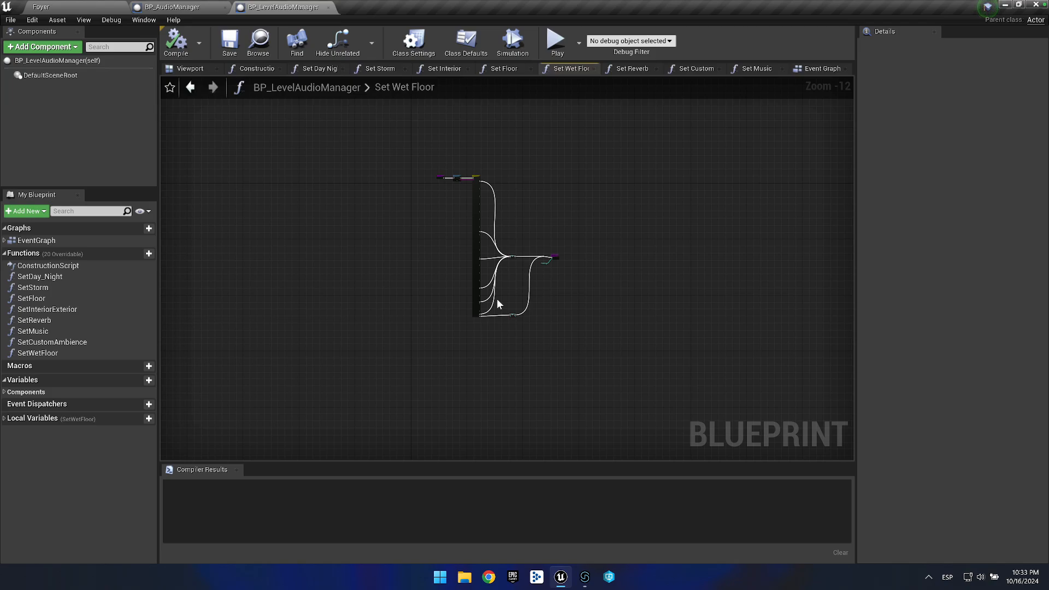
Examine the Set Reverb function's Reverb Interior, Reverb Interior + and Reverb Exterior groups with their Bus Set Volume nodes.
{"action": "left_click", "coordinate": [622, 71]}
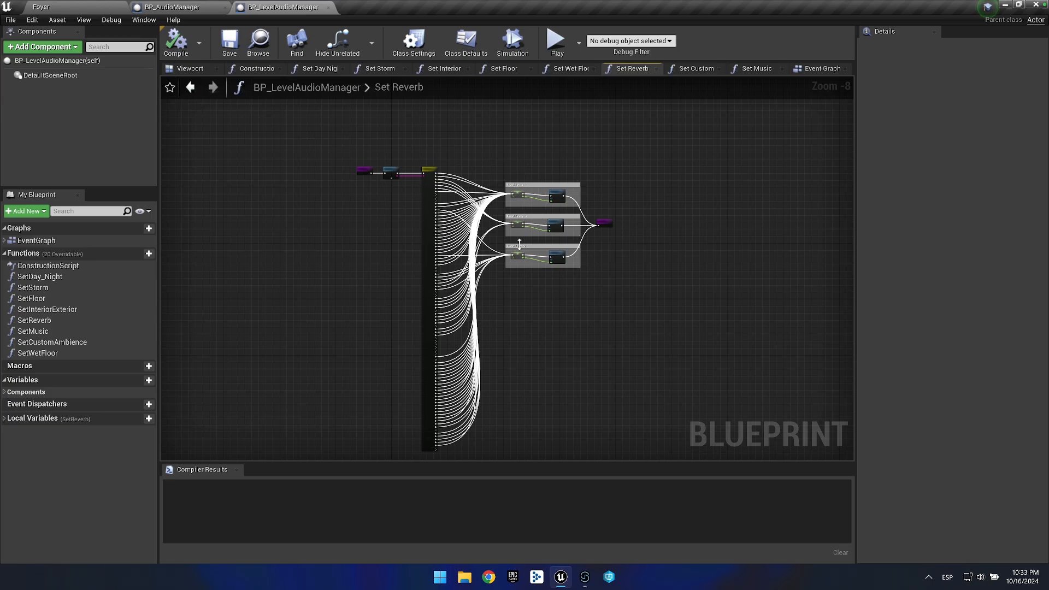
{"action": "left_click_drag", "start_coordinate": [554, 299], "coordinate": [334, 240]}
{"action": "scroll", "coordinate": [267, 155], "scroll_direction": "up", "scroll_amount": 7}
{"action": "left_click_drag", "start_coordinate": [291, 158], "coordinate": [353, 201]}
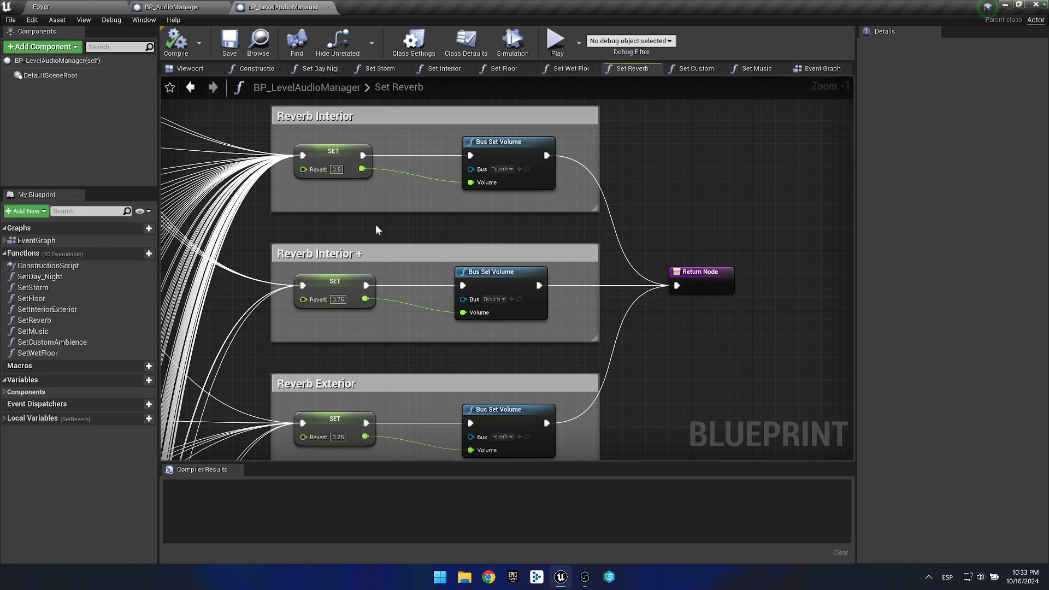
{"action": "scroll", "coordinate": [397, 346], "scroll_direction": "down", "scroll_amount": 11}
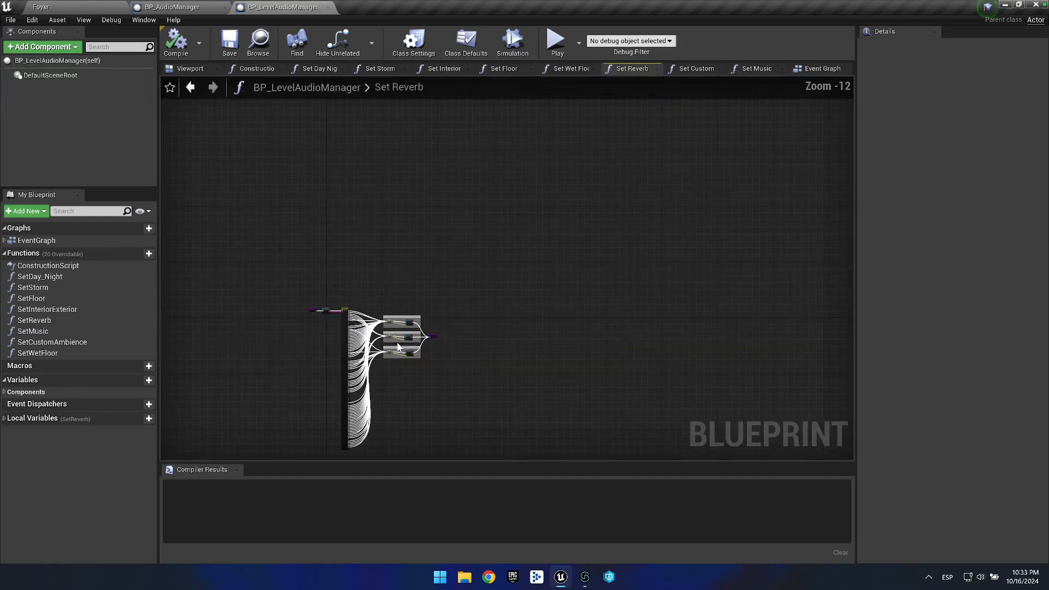
{"action": "left_click_drag", "start_coordinate": [395, 383], "coordinate": [434, 349]}
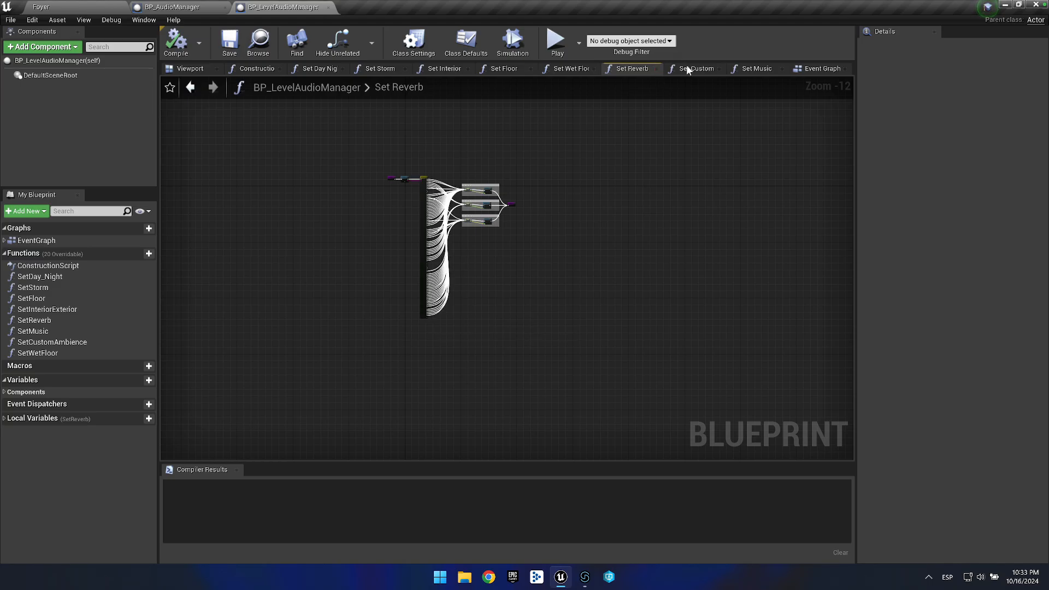
Open the Set Custom Ambience function graph and inspect the CustomLevelAmbience variable of its uppermost set node.
{"action": "left_click", "coordinate": [699, 70]}
{"action": "left_click_drag", "start_coordinate": [657, 301], "coordinate": [622, 307]}
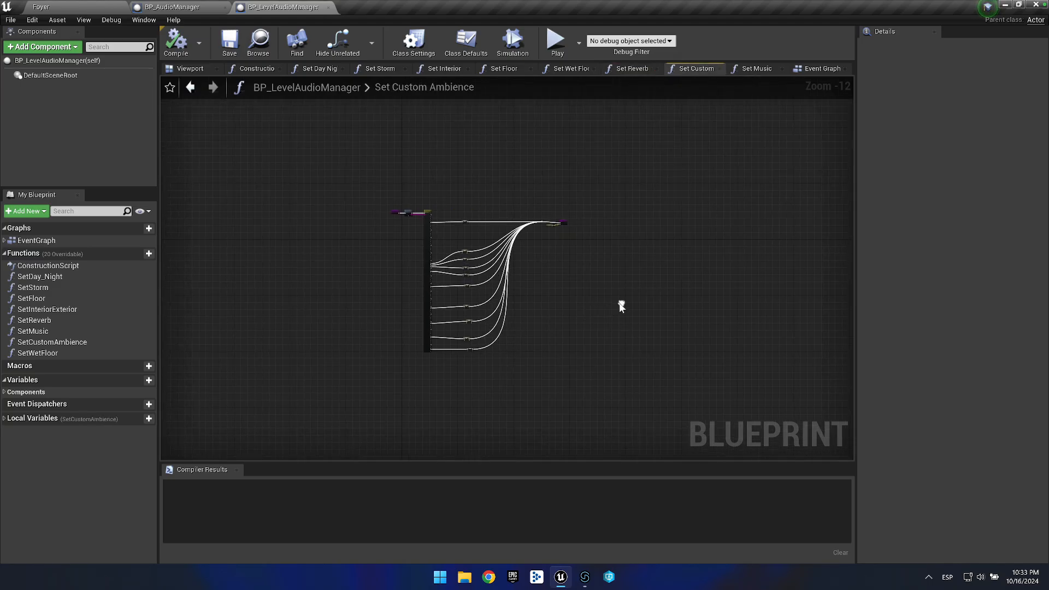
{"action": "right_click", "coordinate": [621, 305]}
{"action": "right_click", "coordinate": [287, 238]}
{"action": "left_click", "coordinate": [465, 221]}
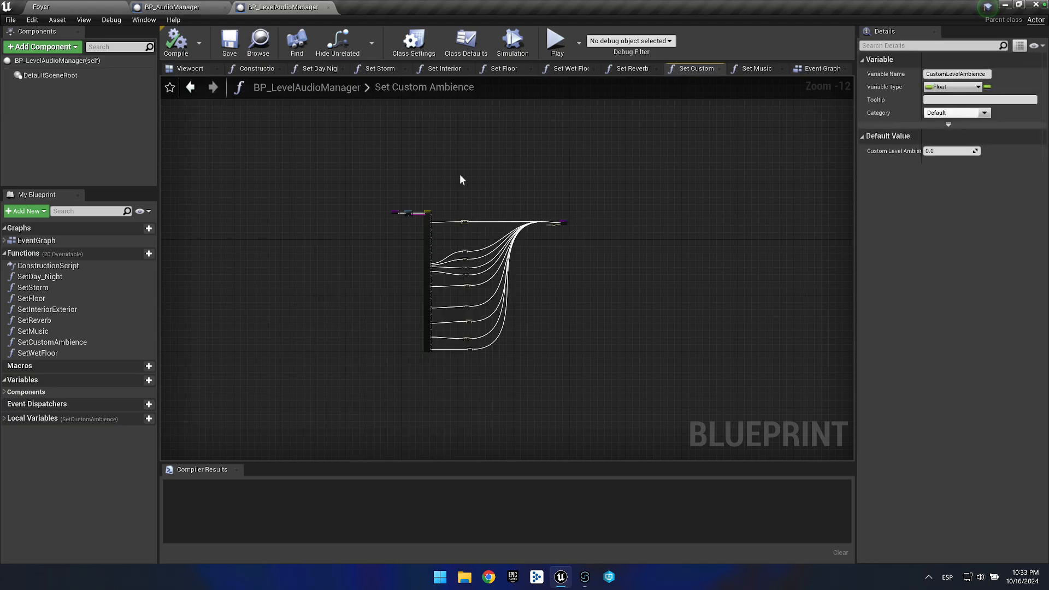
{"action": "left_click", "coordinate": [493, 234]}
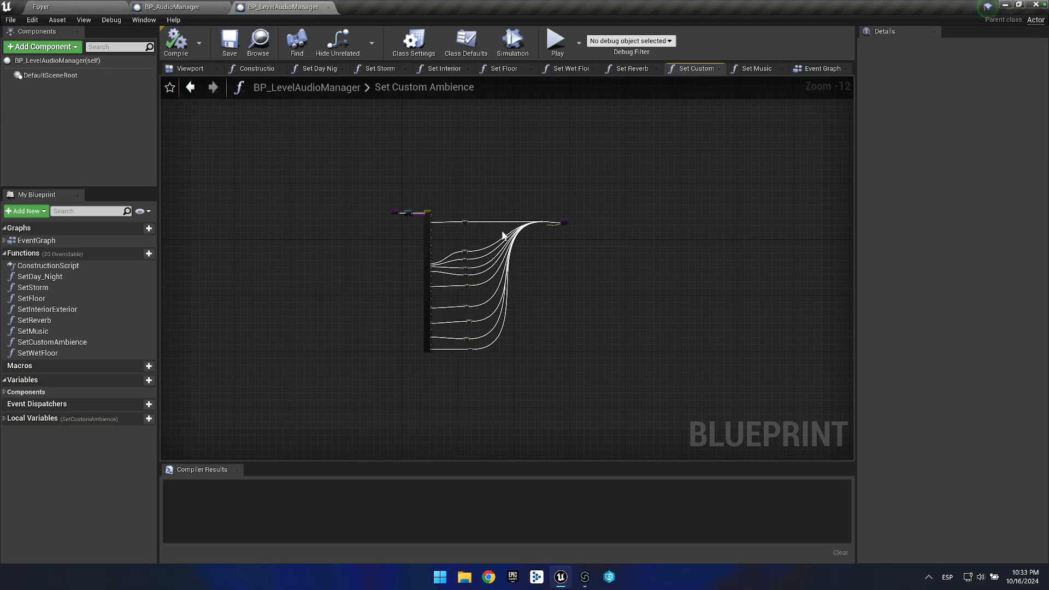
Review the ambience_in_game event in FMOD Studio, and return to Unreal Editor to select the set nodes in Set Custom Ambience.
{"action": "key", "text": "ctrl+Left"}
{"action": "key", "text": "ctrl+Right"}
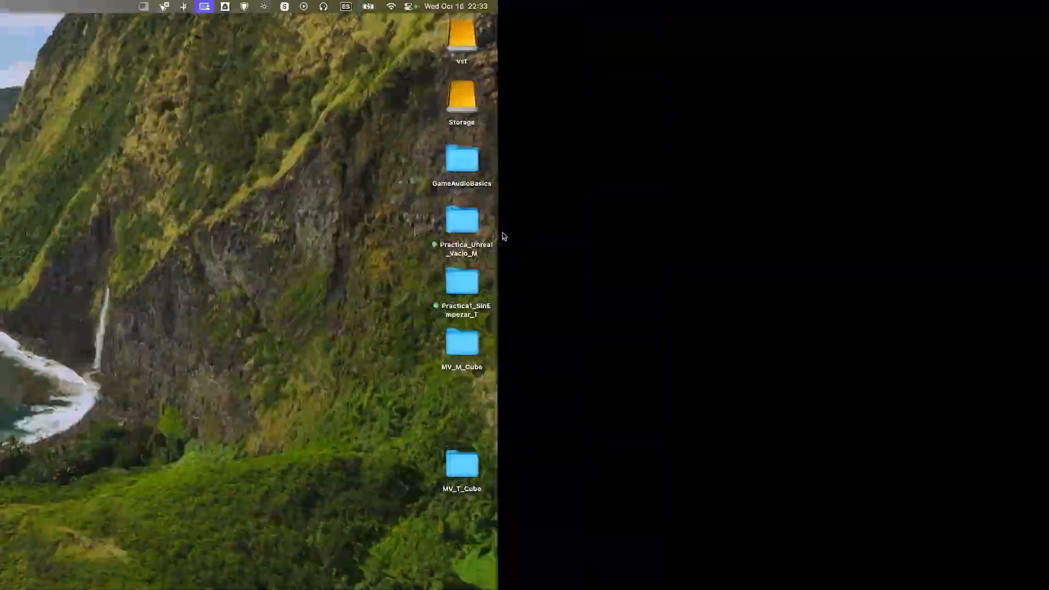
{"action": "left_click", "coordinate": [580, 579]}
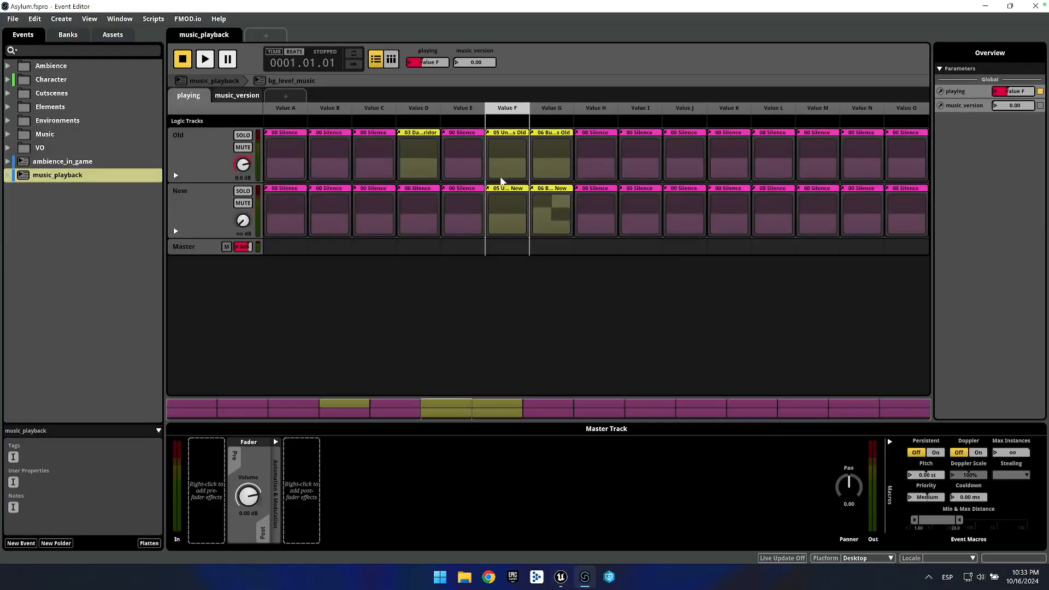
{"action": "left_click", "coordinate": [58, 159]}
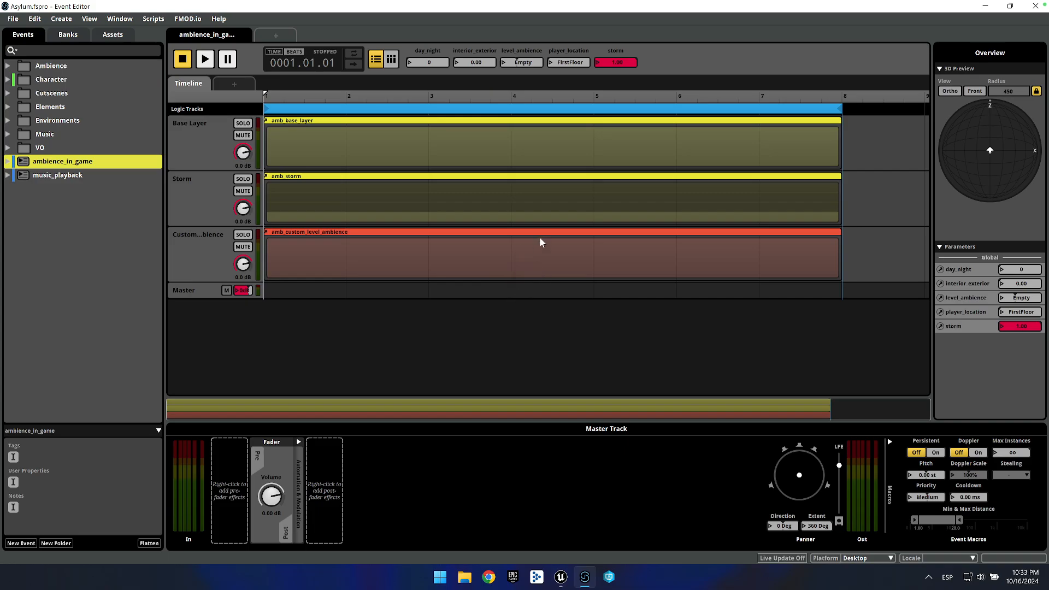
{"action": "left_click", "coordinate": [561, 577]}
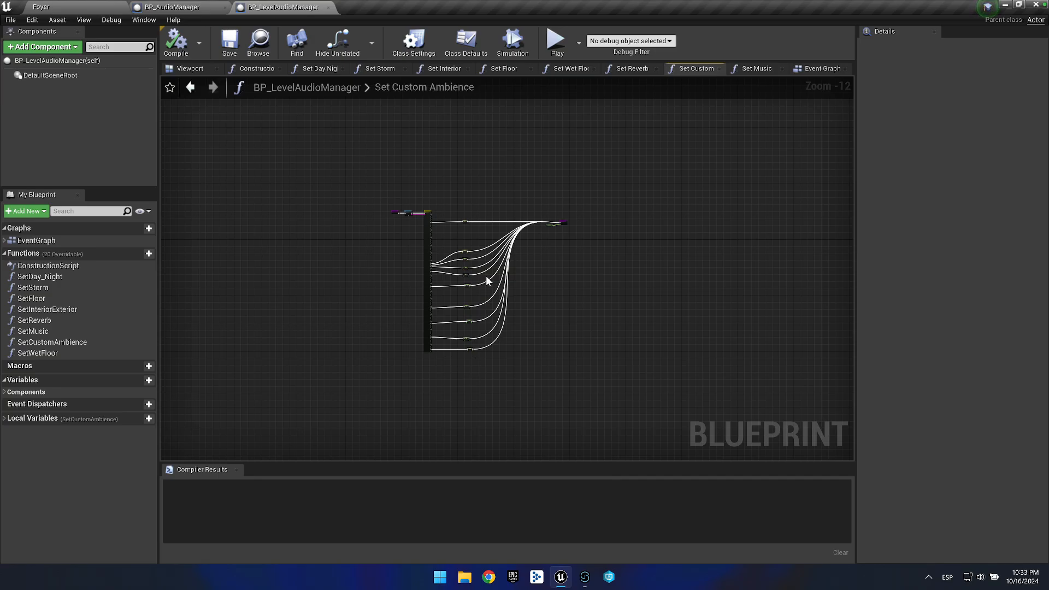
{"action": "left_click_drag", "start_coordinate": [452, 172], "coordinate": [490, 391]}
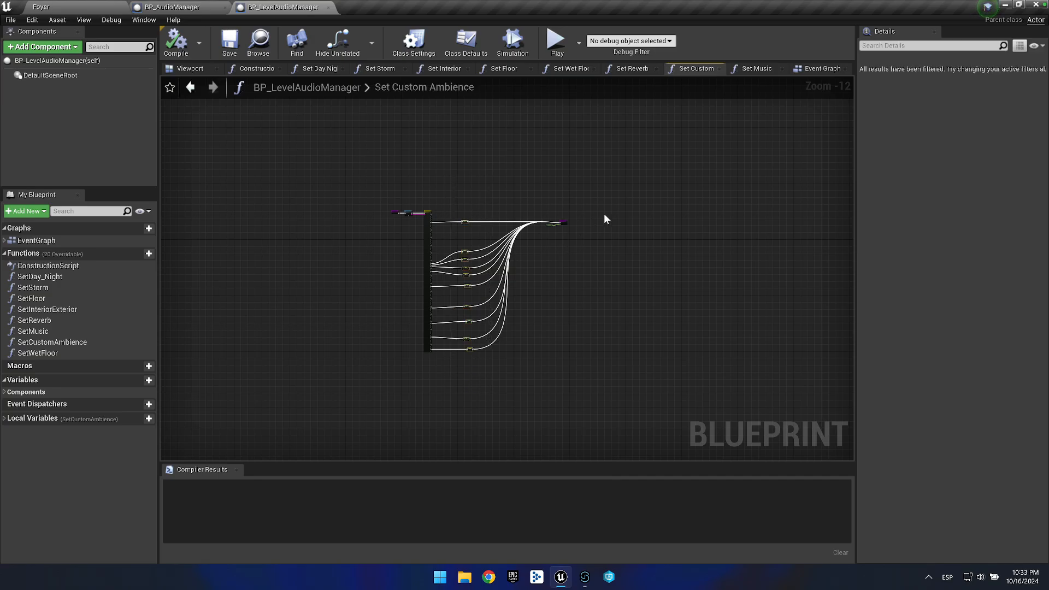
Examine the Set Music function graph, highlighting the set node groups that follow each of its two level switches.
{"action": "left_click", "coordinate": [756, 68]}
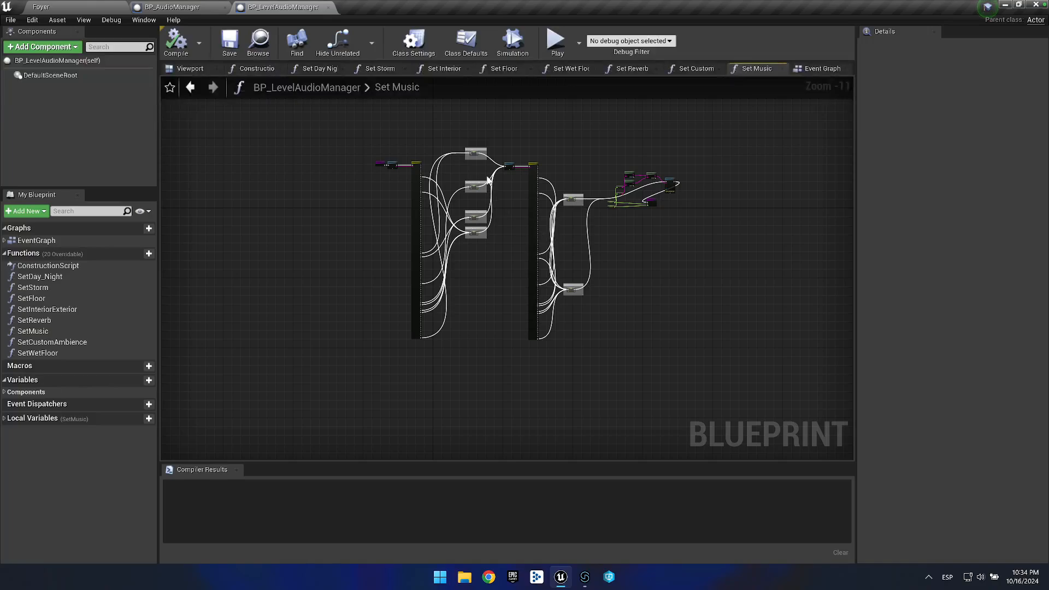
{"action": "right_click", "coordinate": [519, 284]}
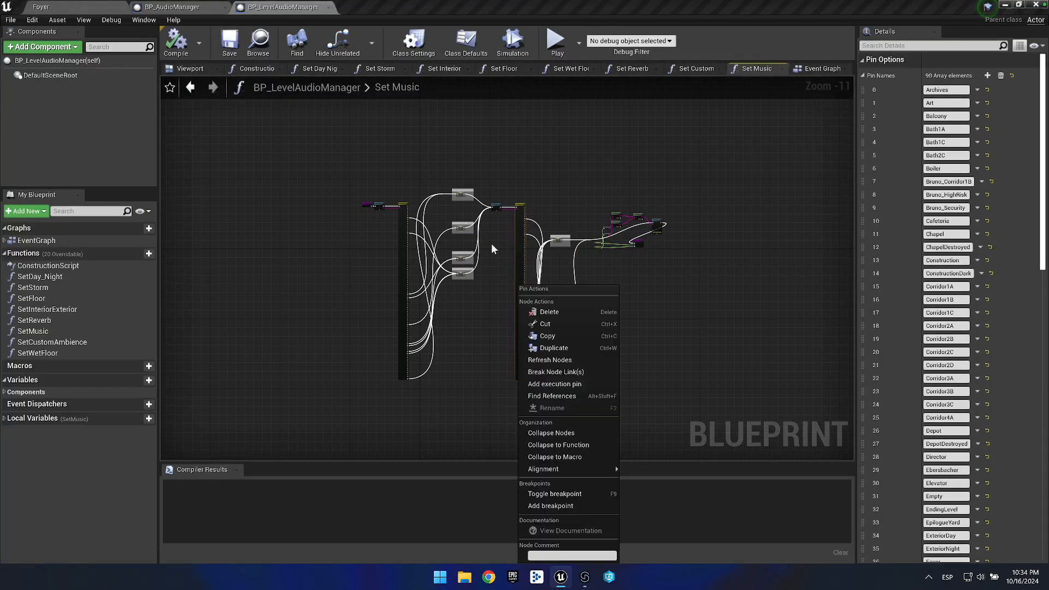
{"action": "left_click", "coordinate": [491, 243]}
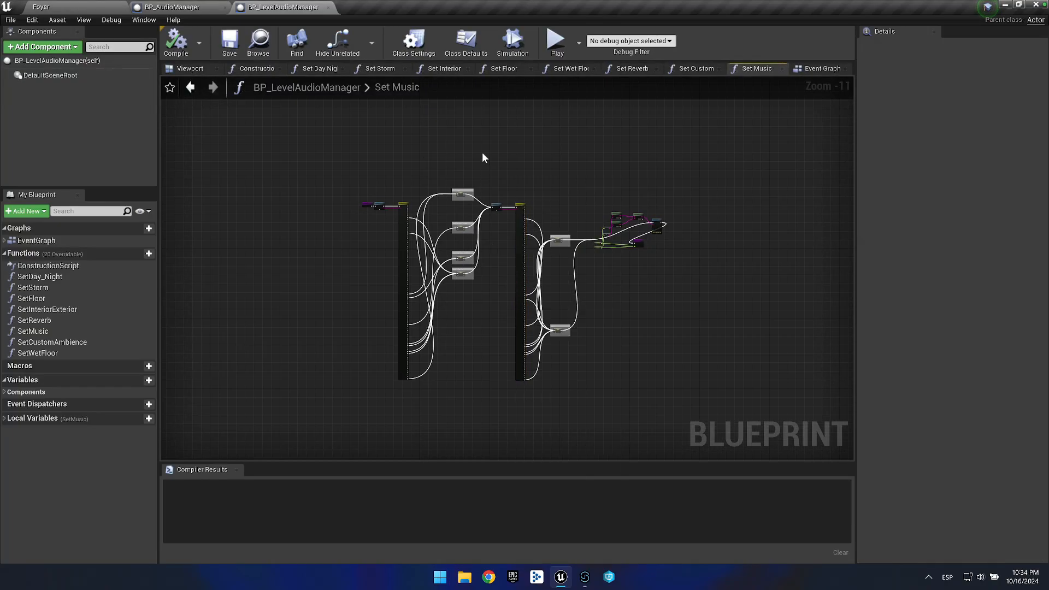
{"action": "scroll", "coordinate": [457, 229], "scroll_direction": "up", "scroll_amount": 5}
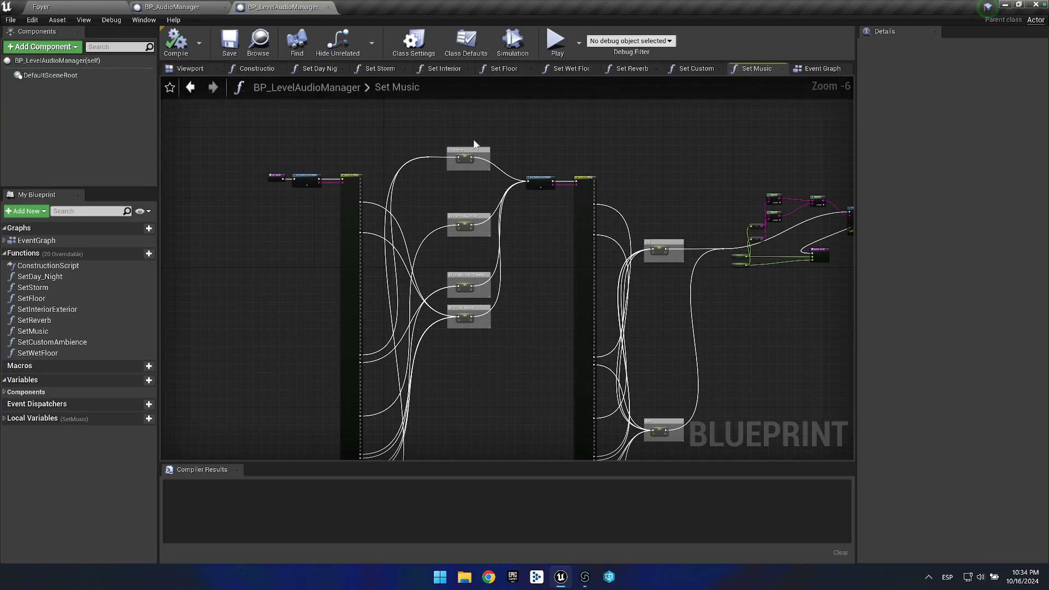
{"action": "left_click_drag", "start_coordinate": [410, 112], "coordinate": [510, 355]}
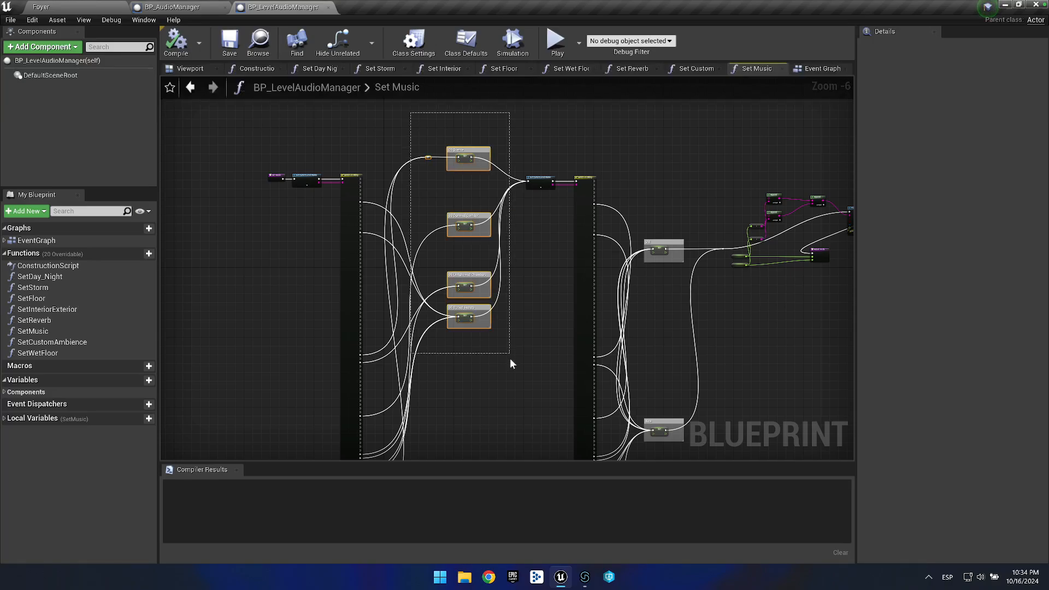
{"action": "scroll", "coordinate": [510, 355], "scroll_direction": "up", "scroll_amount": 3}
{"action": "scroll", "coordinate": [607, 287], "scroll_direction": "down", "scroll_amount": 8}
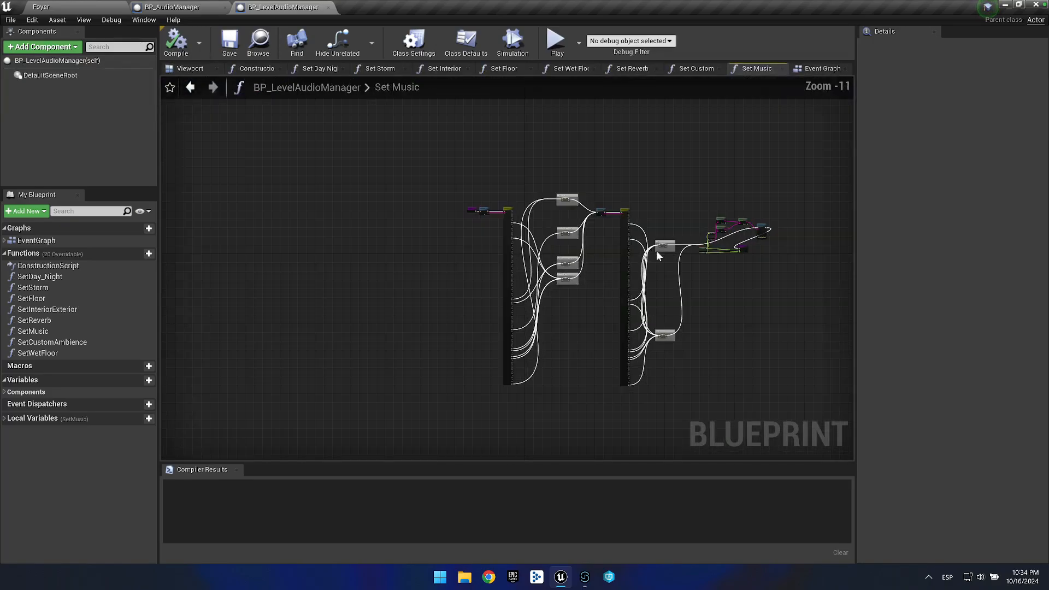
{"action": "scroll", "coordinate": [702, 376], "scroll_direction": "up", "scroll_amount": 1}
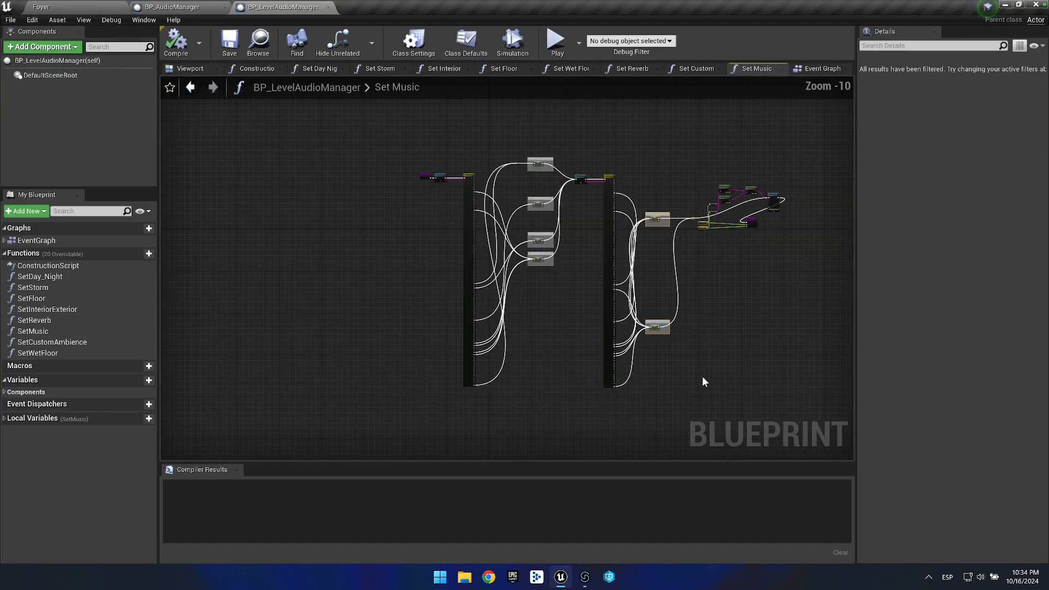
{"action": "left_click", "coordinate": [669, 157]}
Look over the wet floor nodes in the BP_LevelAudioManager Event Graph and the Play Event 2D nodes in BP_AudioManager.
{"action": "left_click", "coordinate": [809, 72]}
{"action": "left_click_drag", "start_coordinate": [522, 254], "coordinate": [497, 217]}
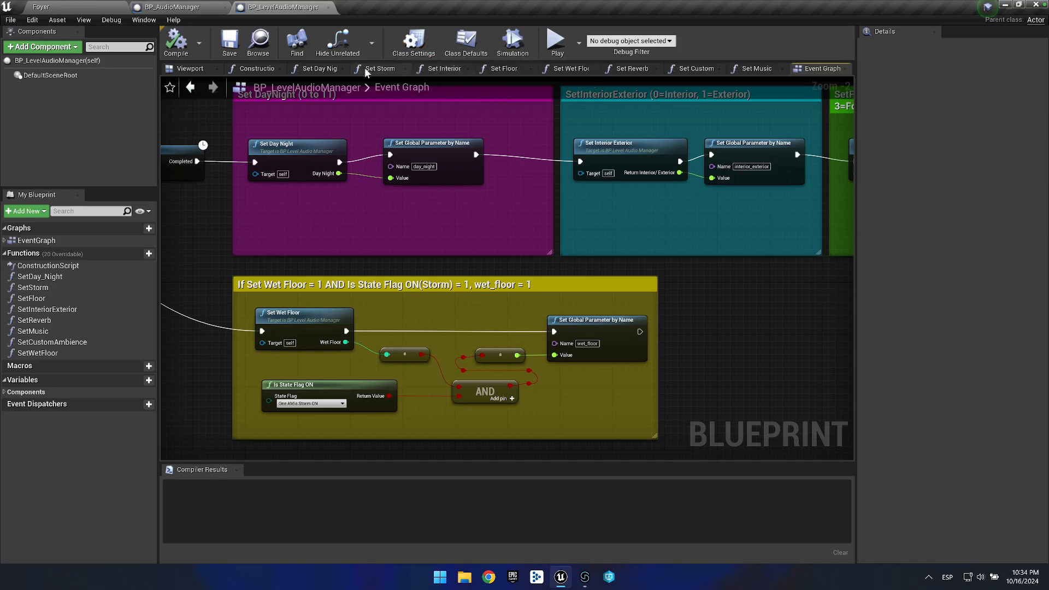
{"action": "left_click", "coordinate": [172, 8]}
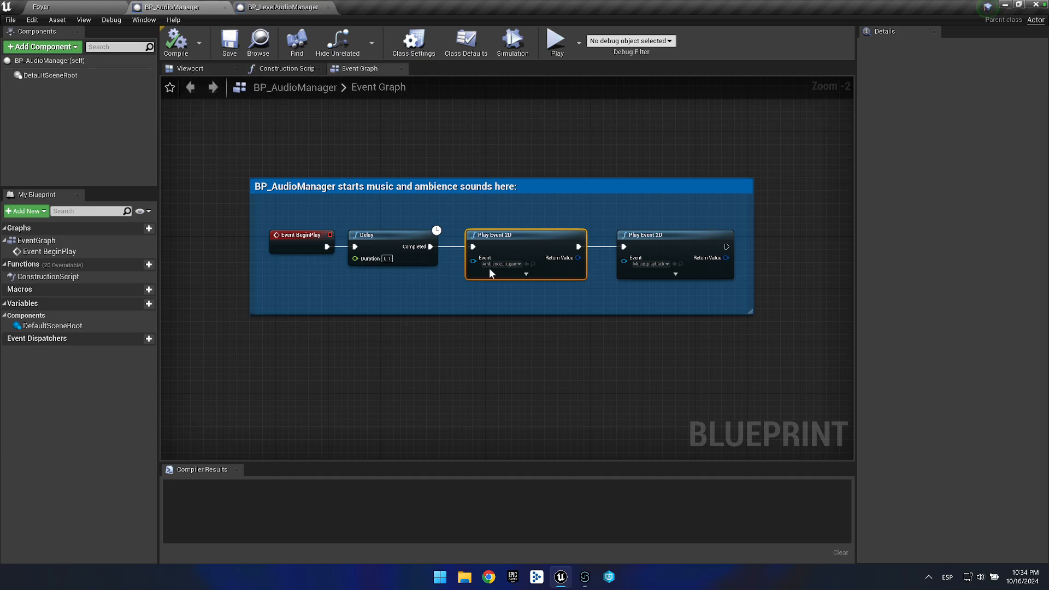
{"action": "left_click_drag", "start_coordinate": [795, 348], "coordinate": [209, 142]}
{"action": "left_click", "coordinate": [198, 110]}
Return to the Foyer level, play it in the editor viewport and move from the entrance to the corridor.
{"action": "left_click", "coordinate": [82, 7]}
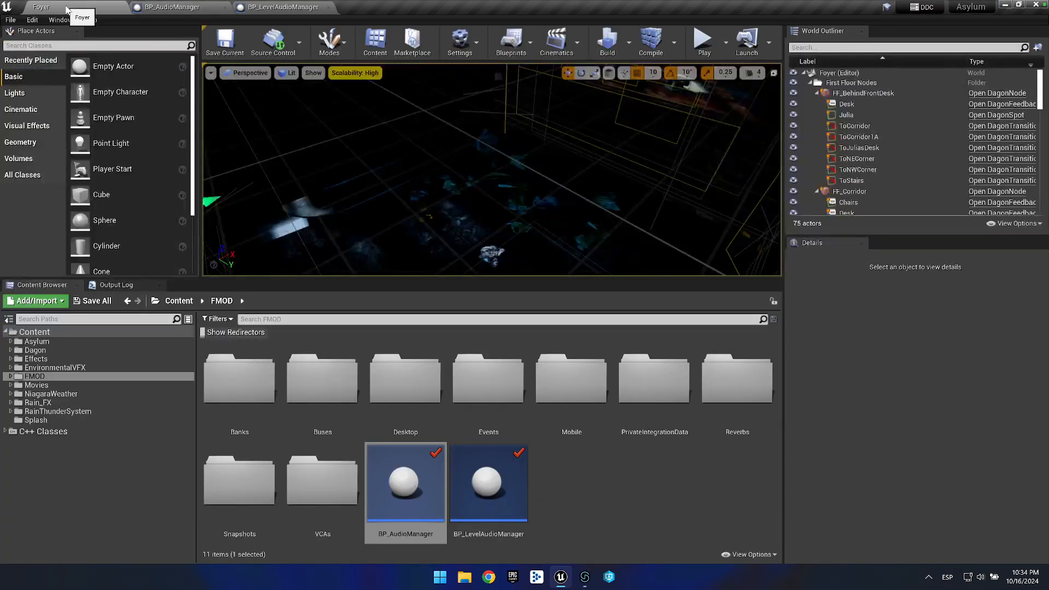
{"action": "left_click_drag", "start_coordinate": [571, 145], "coordinate": [572, 115]}
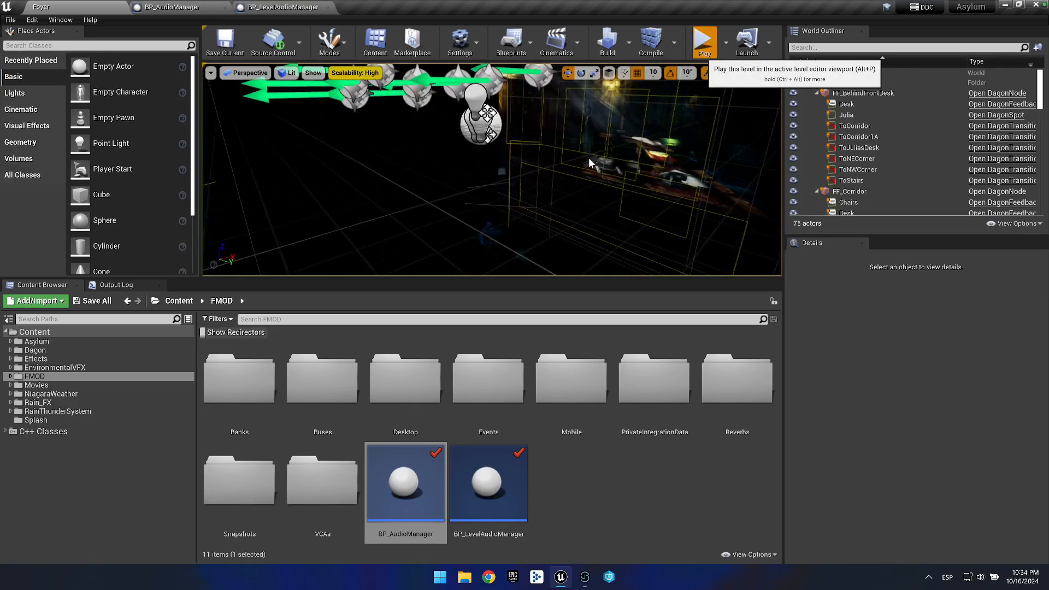
{"action": "left_click", "coordinate": [704, 45]}
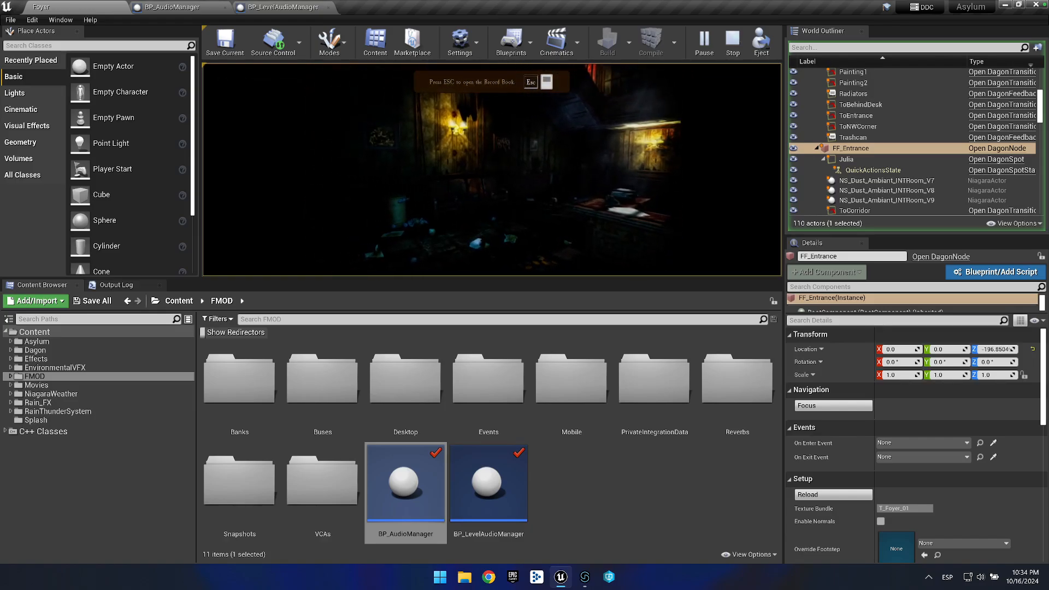
{"action": "left_click", "coordinate": [491, 171]}
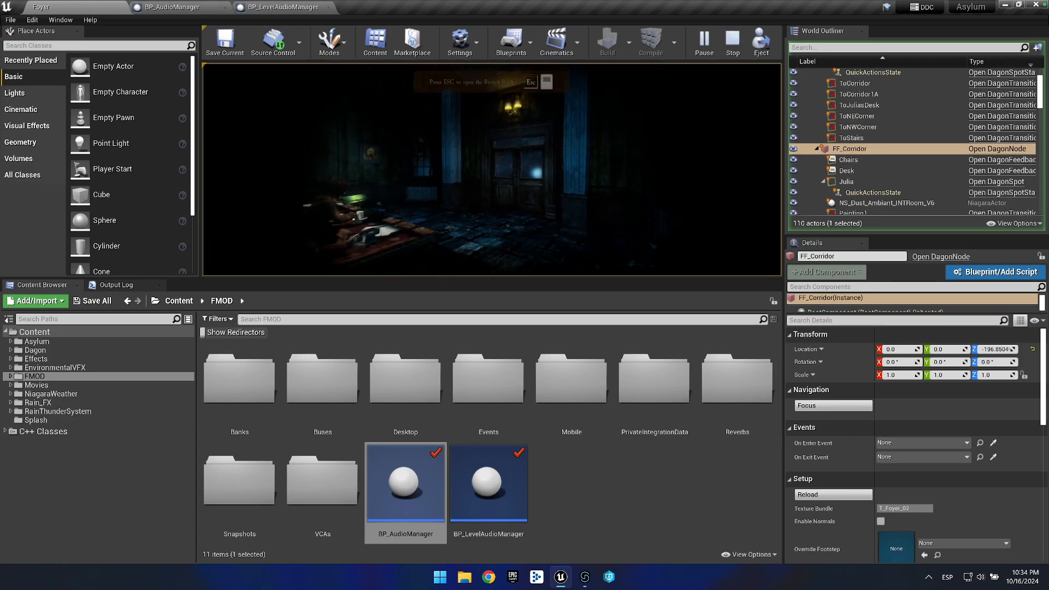
Continue from the Foyer corridor to the exterior entrance in the running game, and end the play session.
{"action": "left_click", "coordinate": [490, 171]}
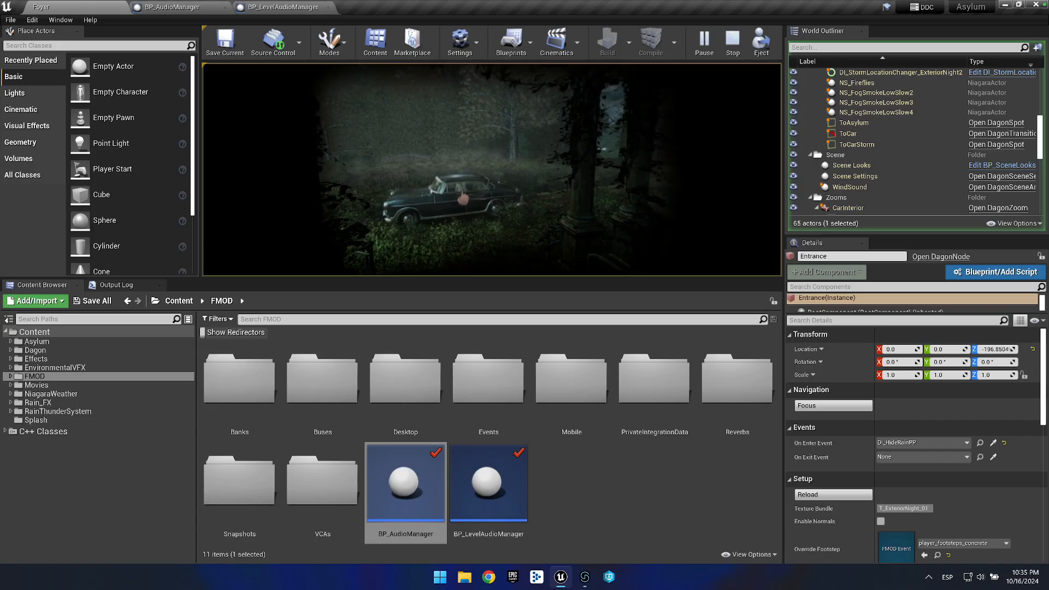
{"action": "key", "text": "Escape"}
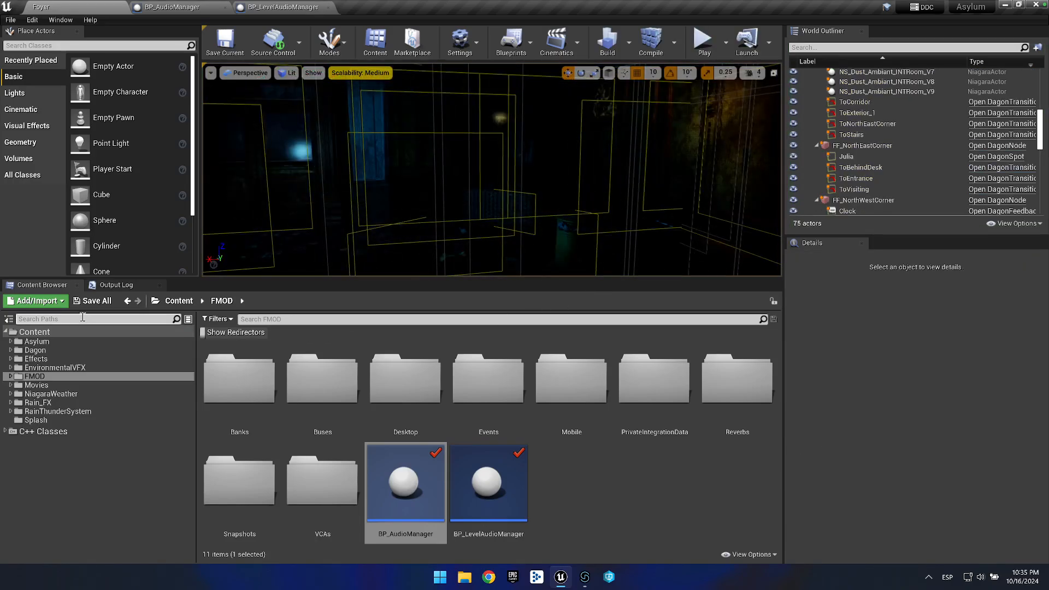
Search the whole Content folder for "lowris" and open the LowRisk level.
{"action": "left_click", "coordinate": [298, 320]}
{"action": "type", "text": "lo"}
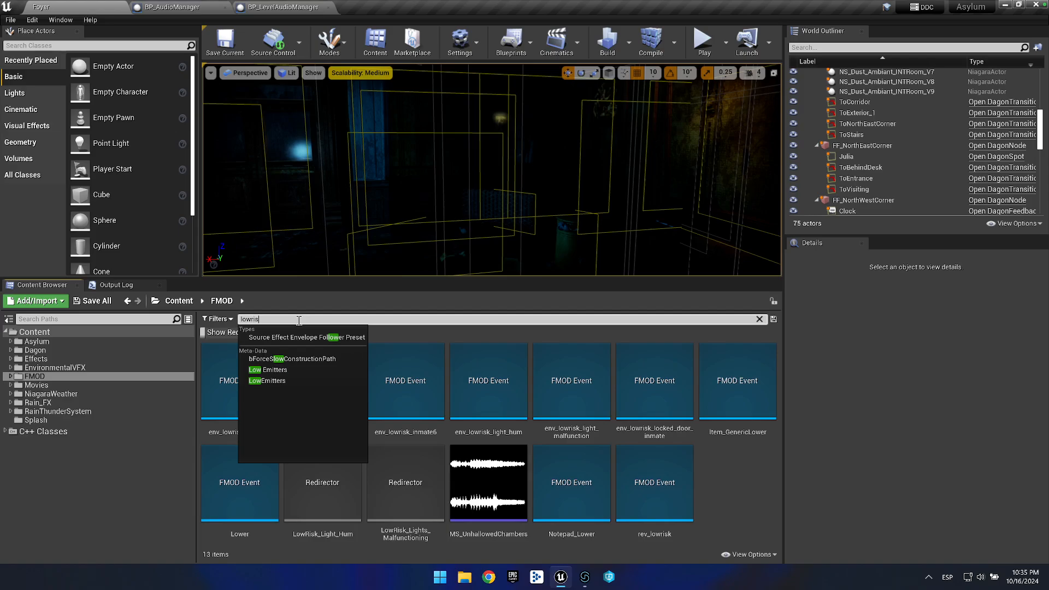
{"action": "type", "text": "wris"}
{"action": "left_click", "coordinate": [62, 333]}
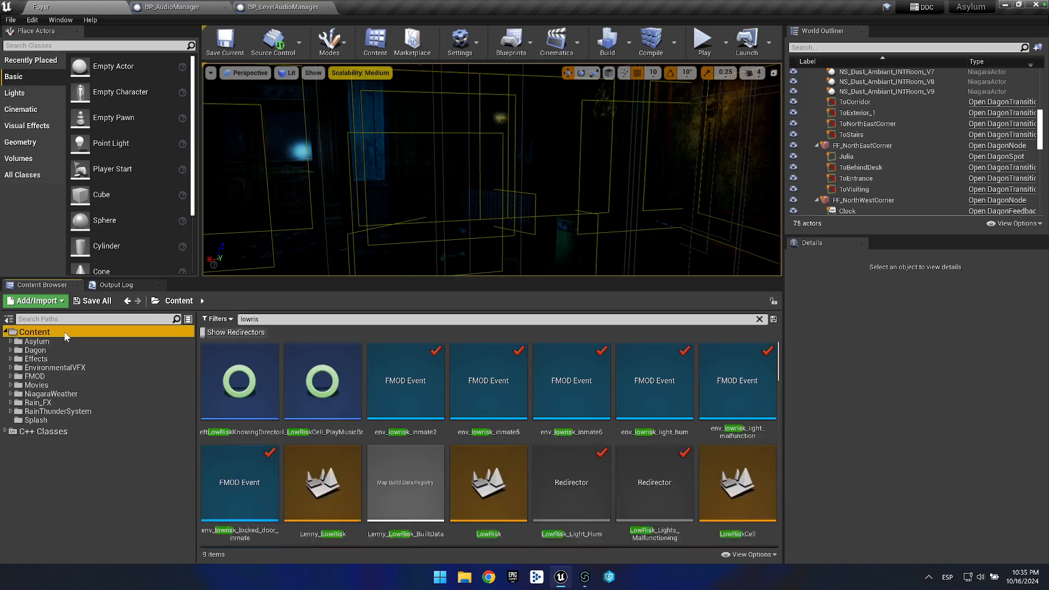
{"action": "double_click", "coordinate": [665, 513]}
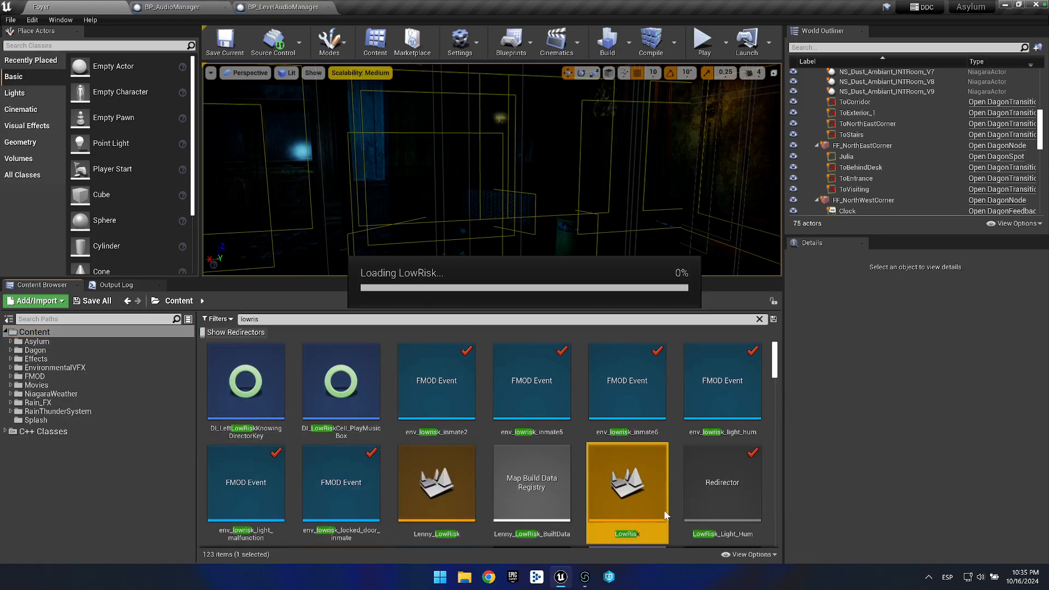
Play the LowRisk level, walk through the cells to the infirmary corridor to hear the music change, and stop the game.
{"action": "left_click", "coordinate": [704, 42]}
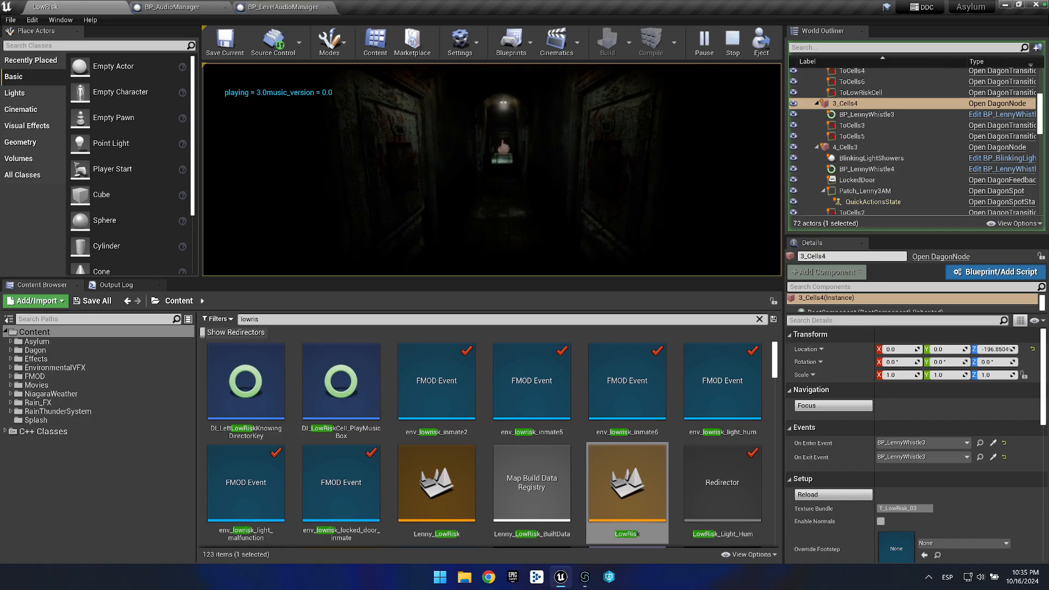
{"action": "left_click", "coordinate": [491, 172]}
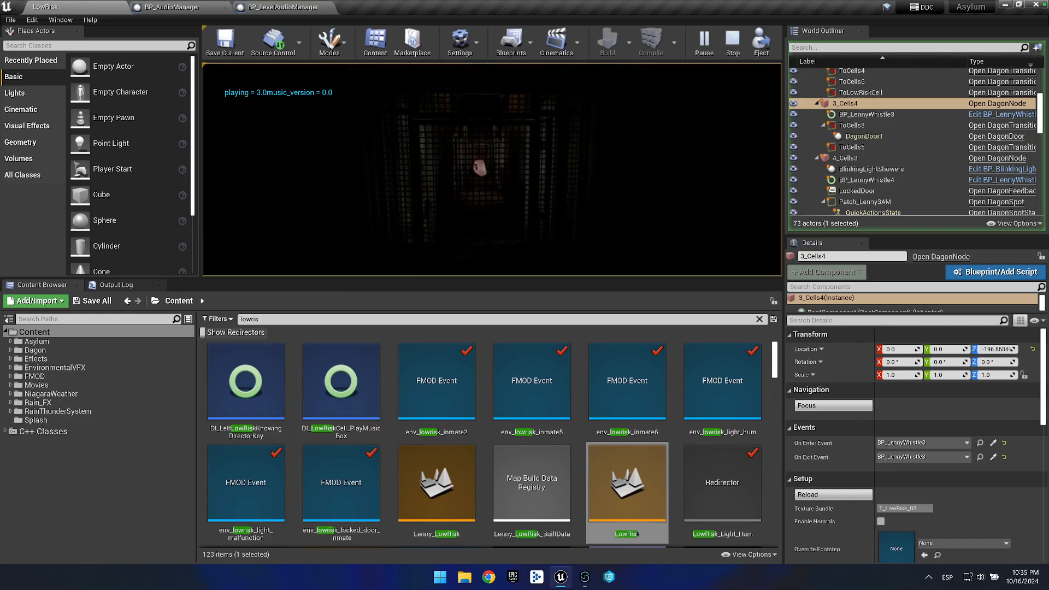
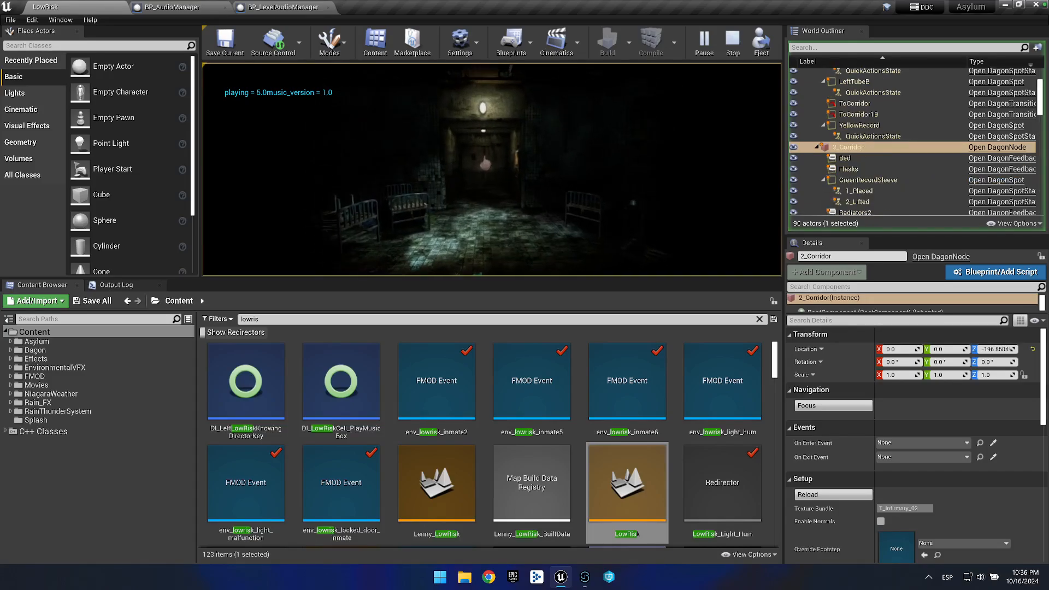
{"action": "key", "text": "Escape"}
{"action": "left_click_drag", "start_coordinate": [445, 175], "coordinate": [446, 176]}
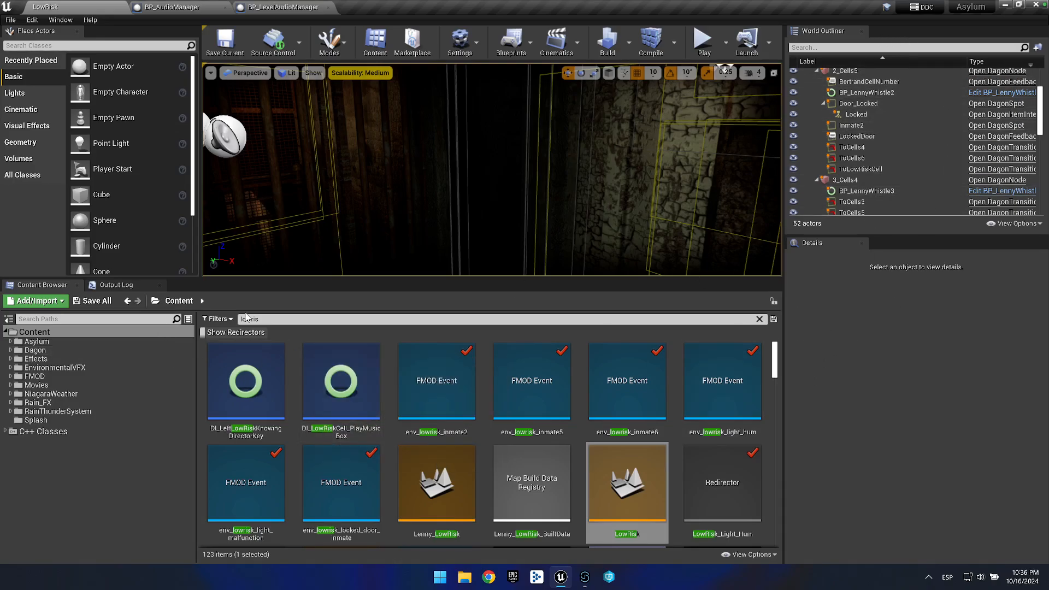
Clear the asset search to list the root Content folder, and switch to the macOS desktop.
{"action": "left_click", "coordinate": [273, 320]}
{"action": "key", "text": "BackSpace"}
{"action": "key", "text": "BackSpace"}
{"action": "key", "text": "BackSpace"}
{"action": "key", "text": "BackSpace"}
{"action": "key", "text": "BackSpace"}
{"action": "key", "text": "BackSpace"}
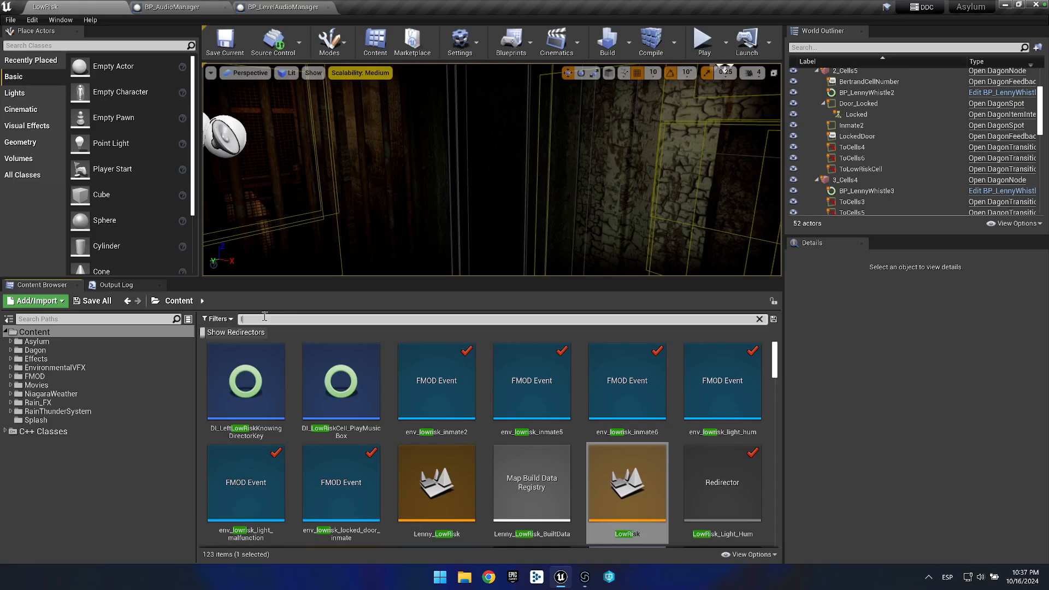
{"action": "left_click", "coordinate": [122, 331]}
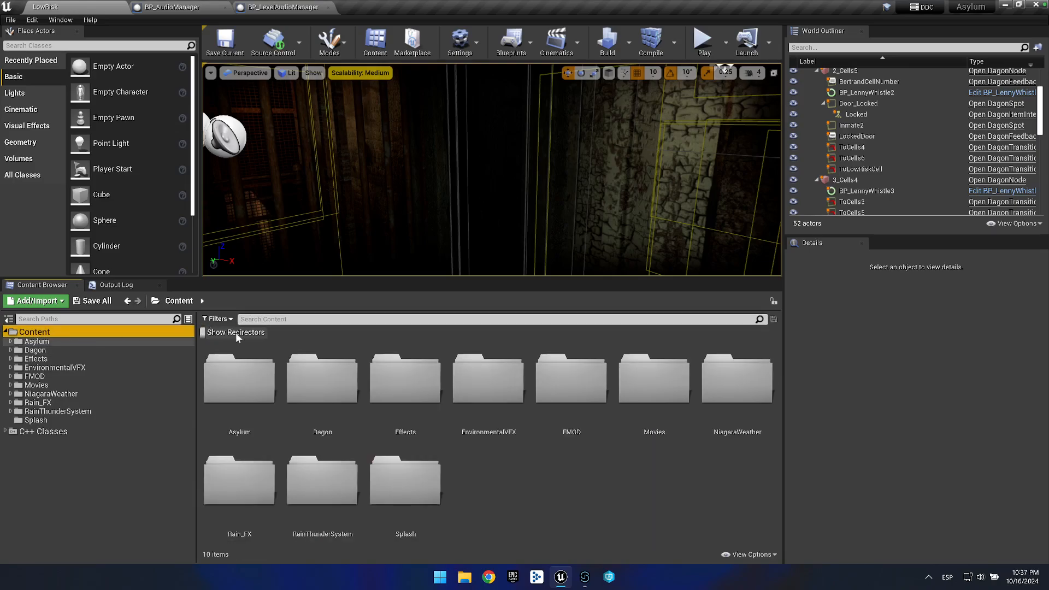
{"action": "left_click", "coordinate": [922, 350]}
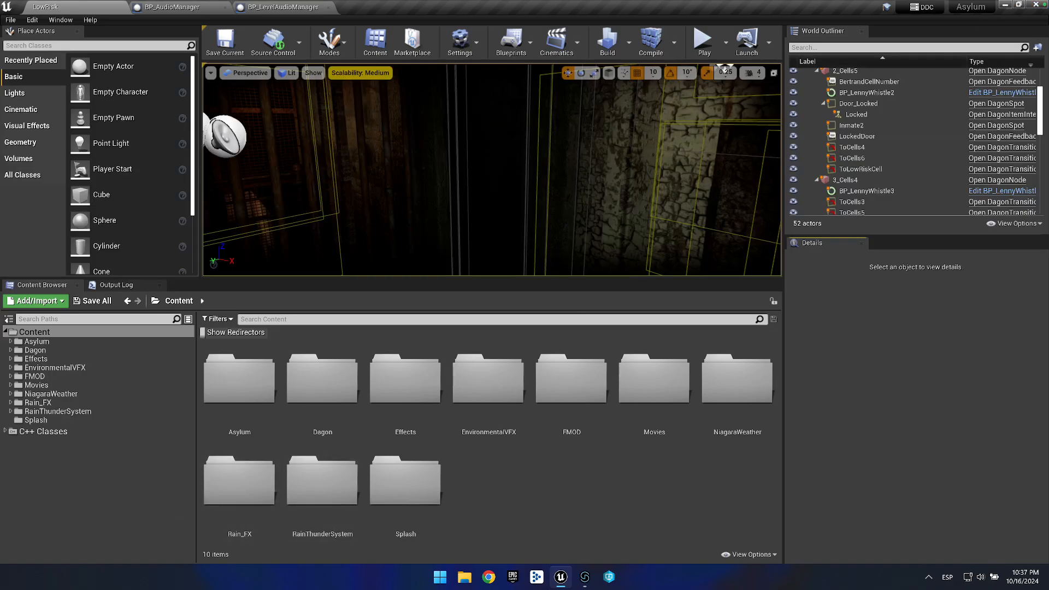
{"action": "key", "text": "ctrl+Left"}
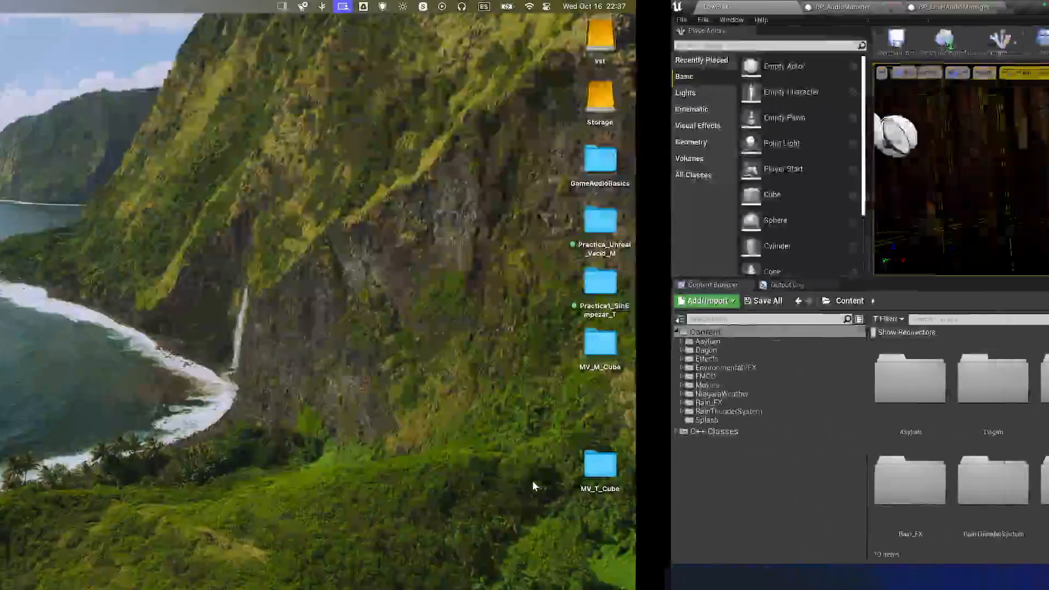